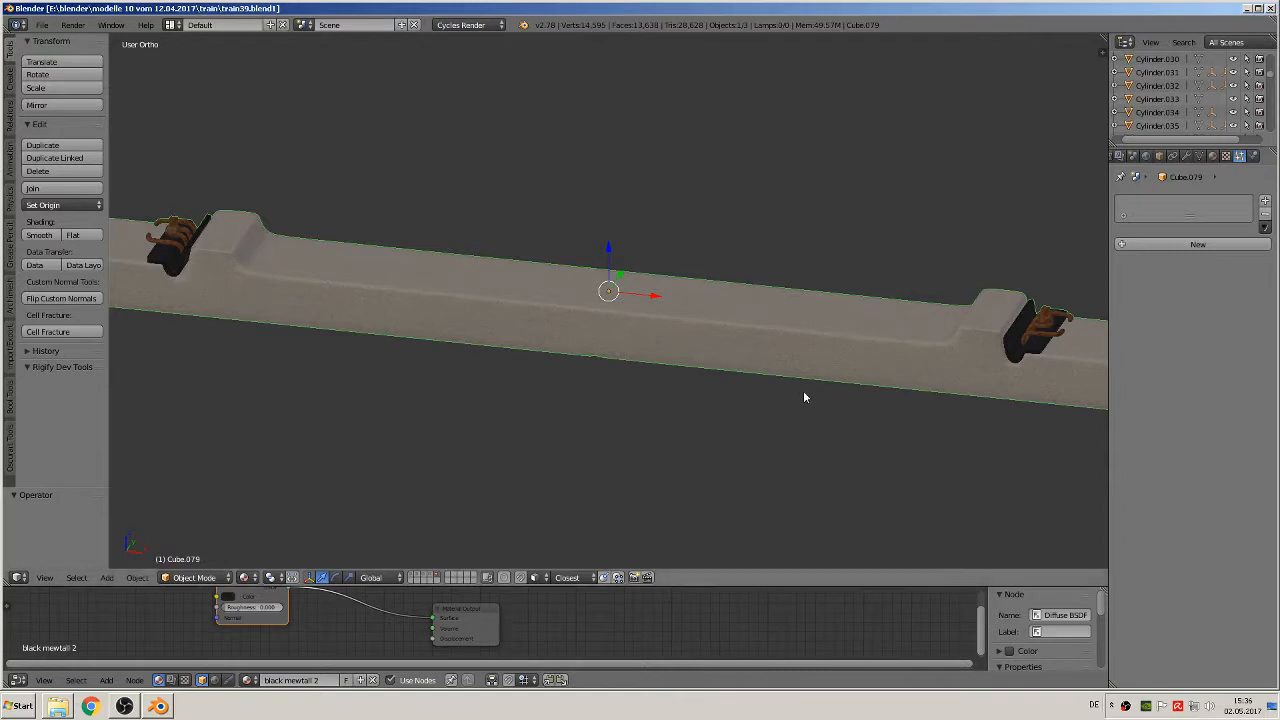
# Step: Examine the concrete sleeper from the front and look through the scene's other layers, ending back on the sleeper's layer
pyautogui.scroll(-8, 785, 485)
pyautogui.scroll(-6, 746, 477)
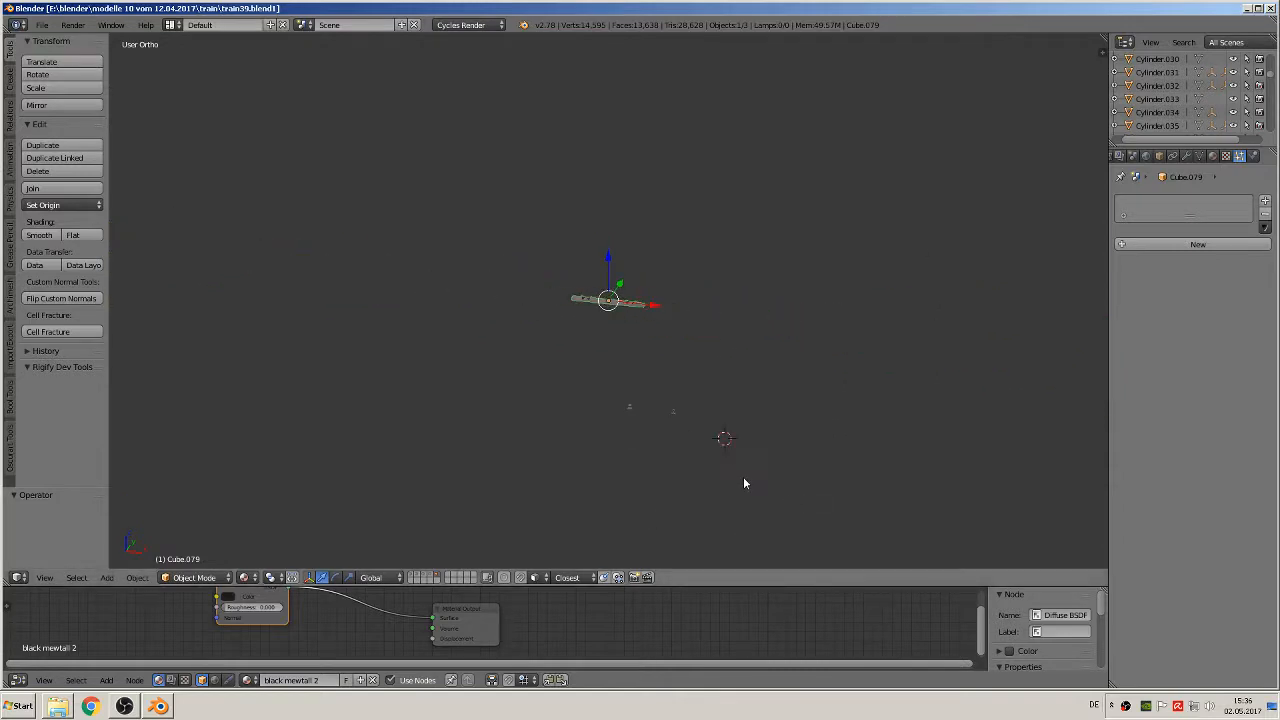
pyautogui.scroll(4, 742, 476)
pyautogui.moveTo(741, 475); pyautogui.dragTo(843, 471, button='middle')
pyautogui.scroll(3, 838, 475)
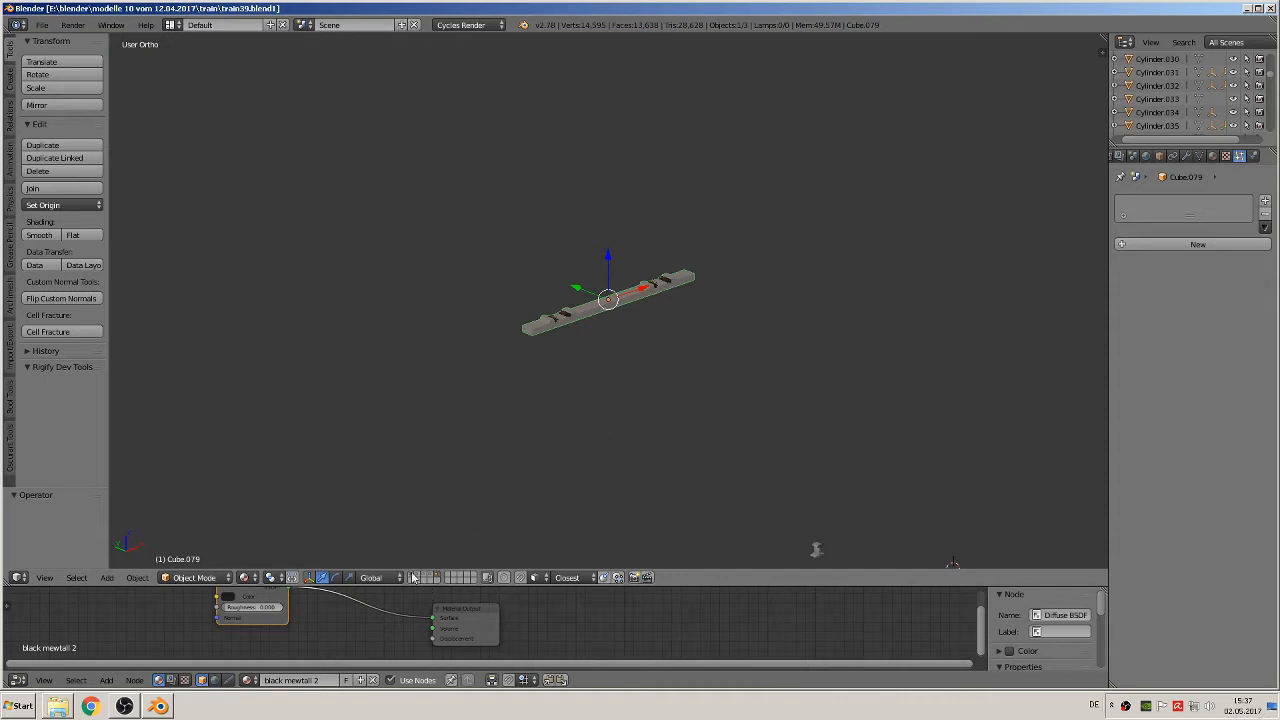
pyautogui.scroll(-6, 745, 403)
pyautogui.press('KP_1')
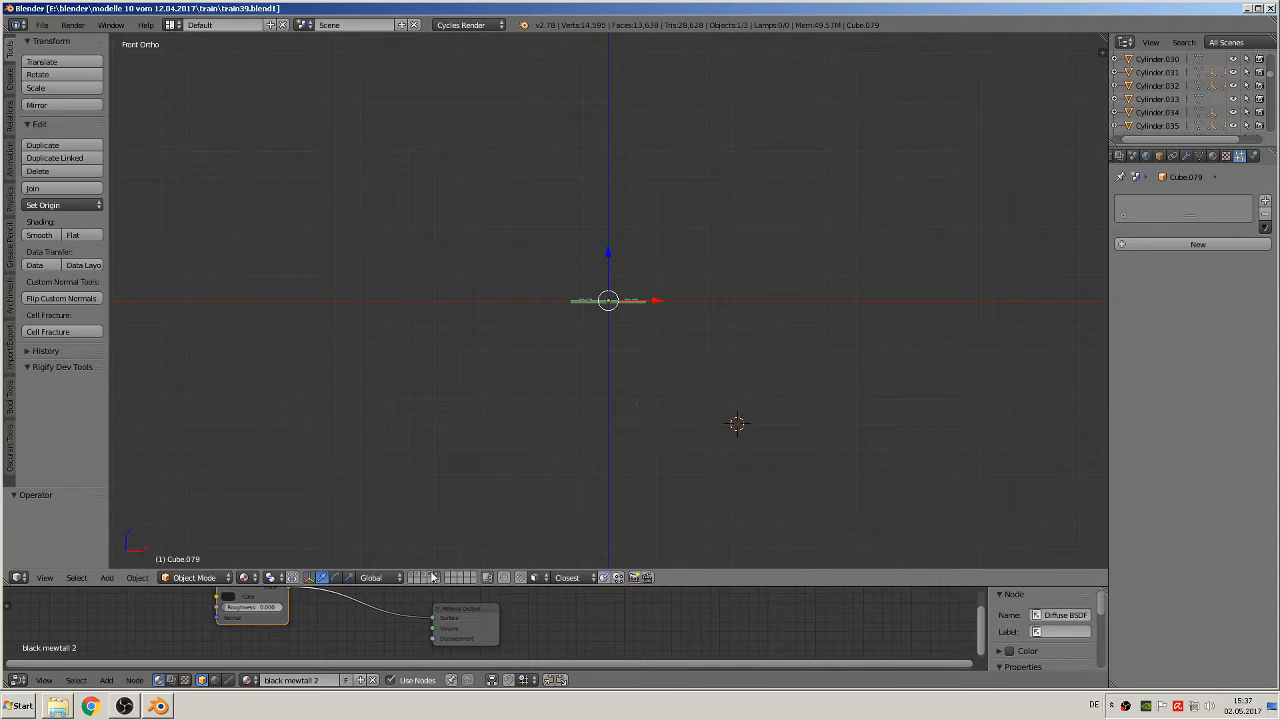
pyautogui.click(432, 578)
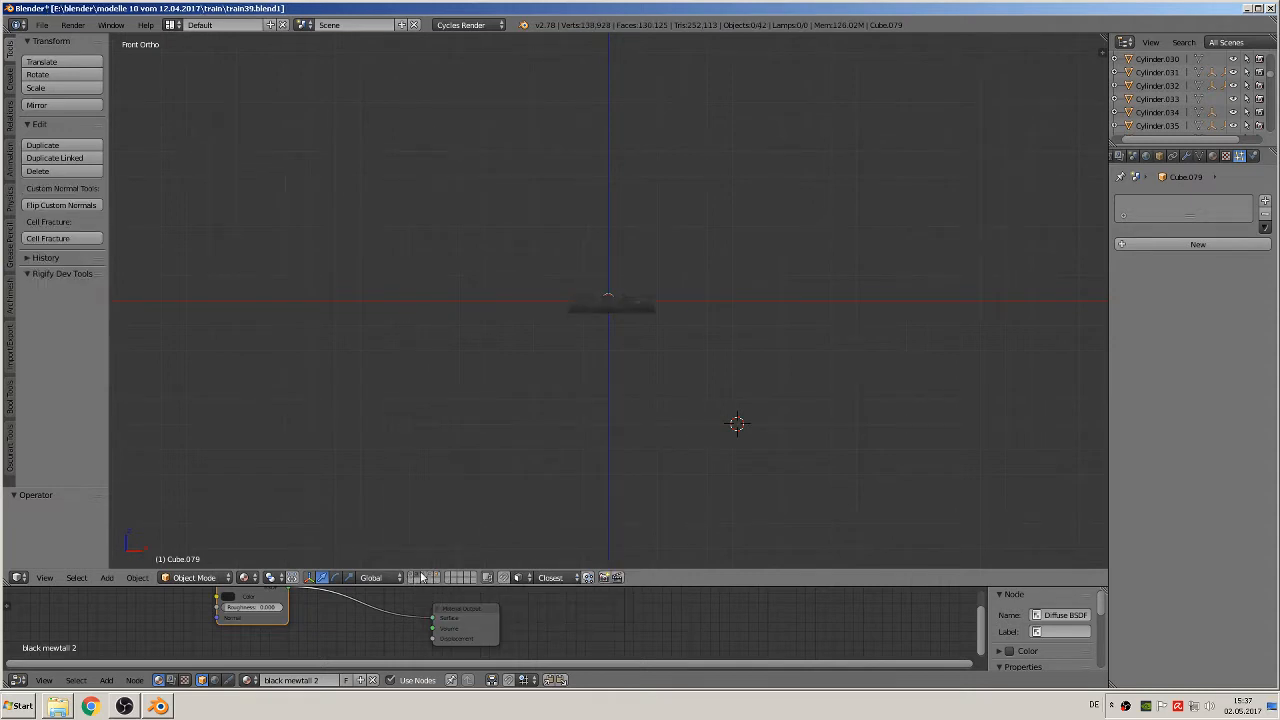
pyautogui.click(417, 575)
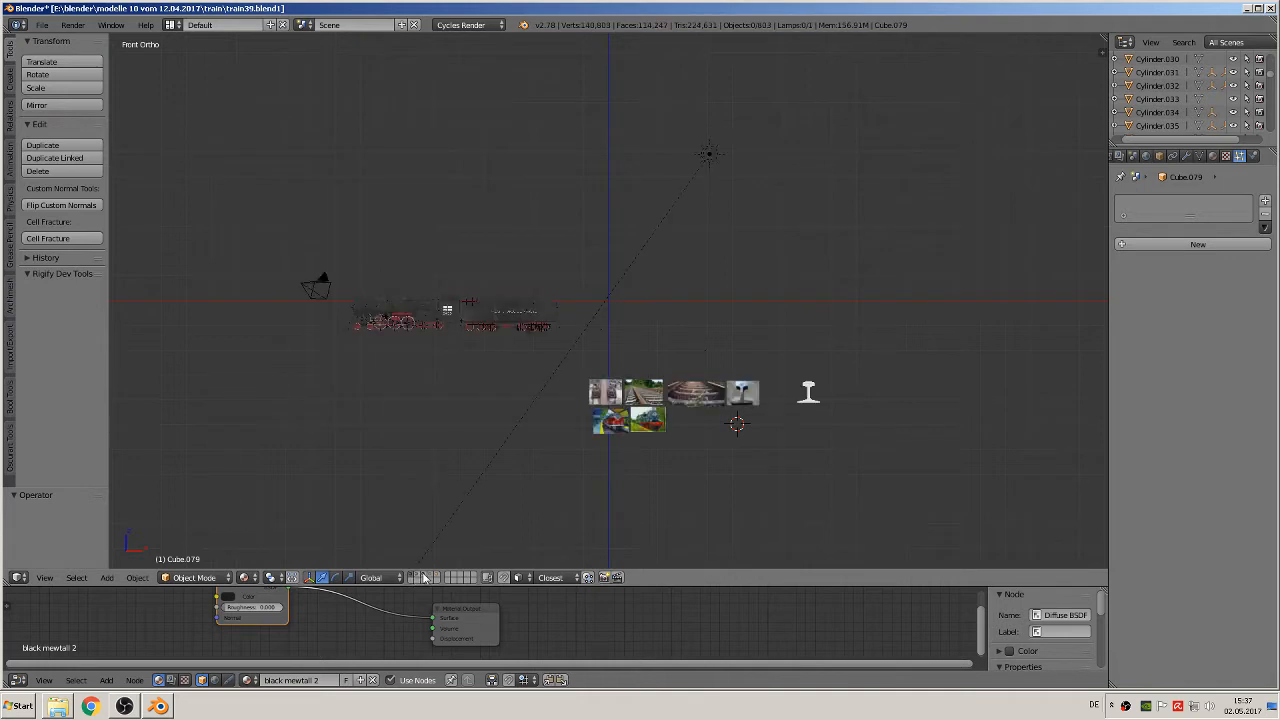
pyautogui.click(423, 574)
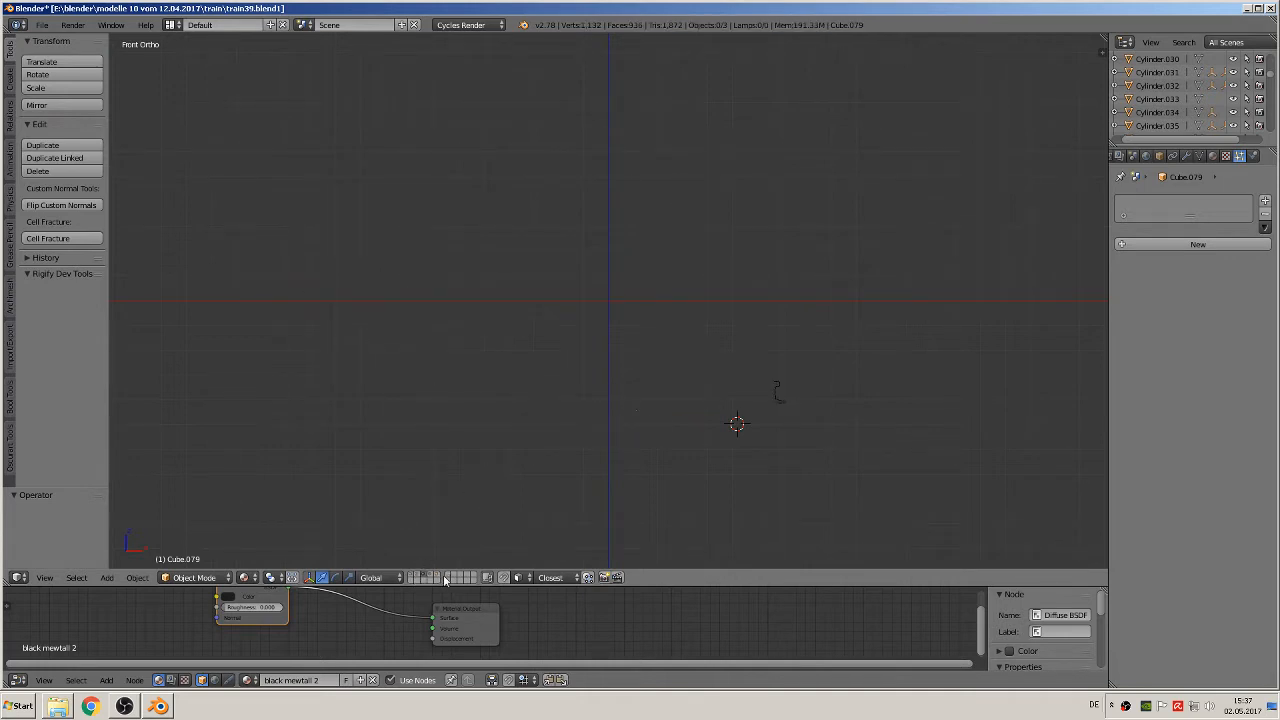
pyautogui.click(437, 578)
# Step: Place the 3D cursor just below the sleeper and start an Images as Planes import
pyautogui.scroll(4, 632, 370)
pyautogui.click(617, 332)
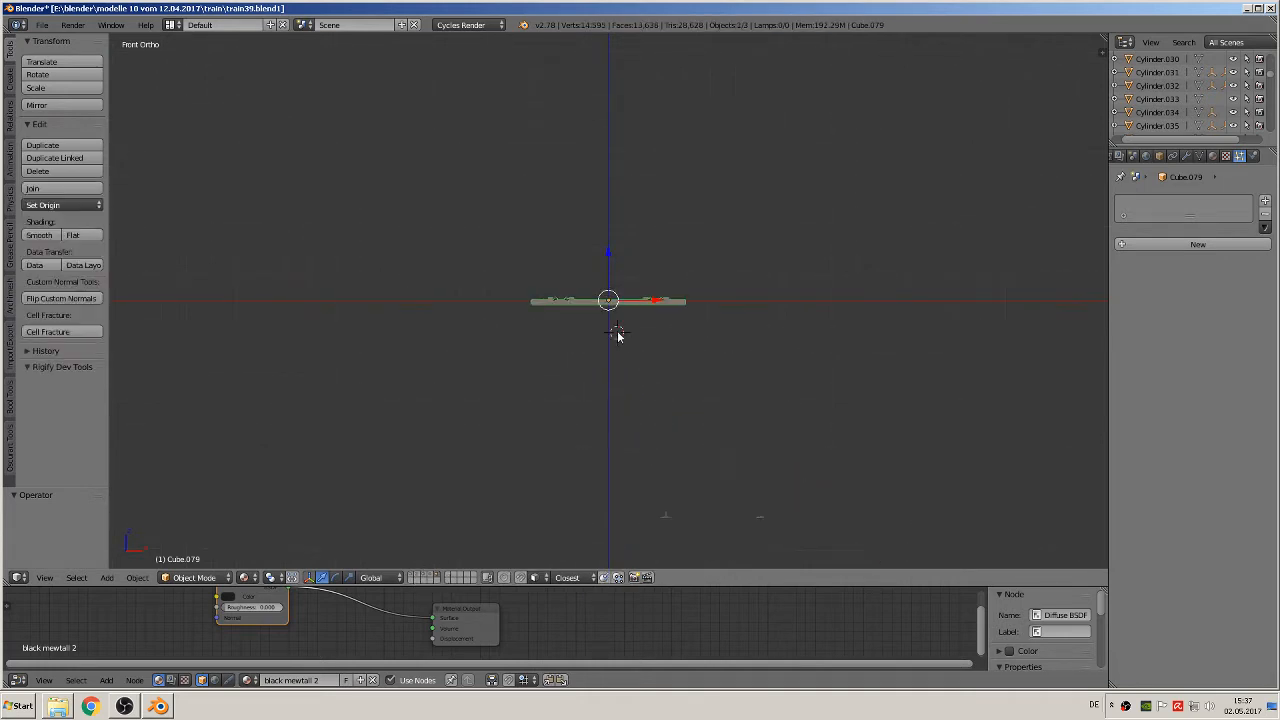
pyautogui.click(141, 585)
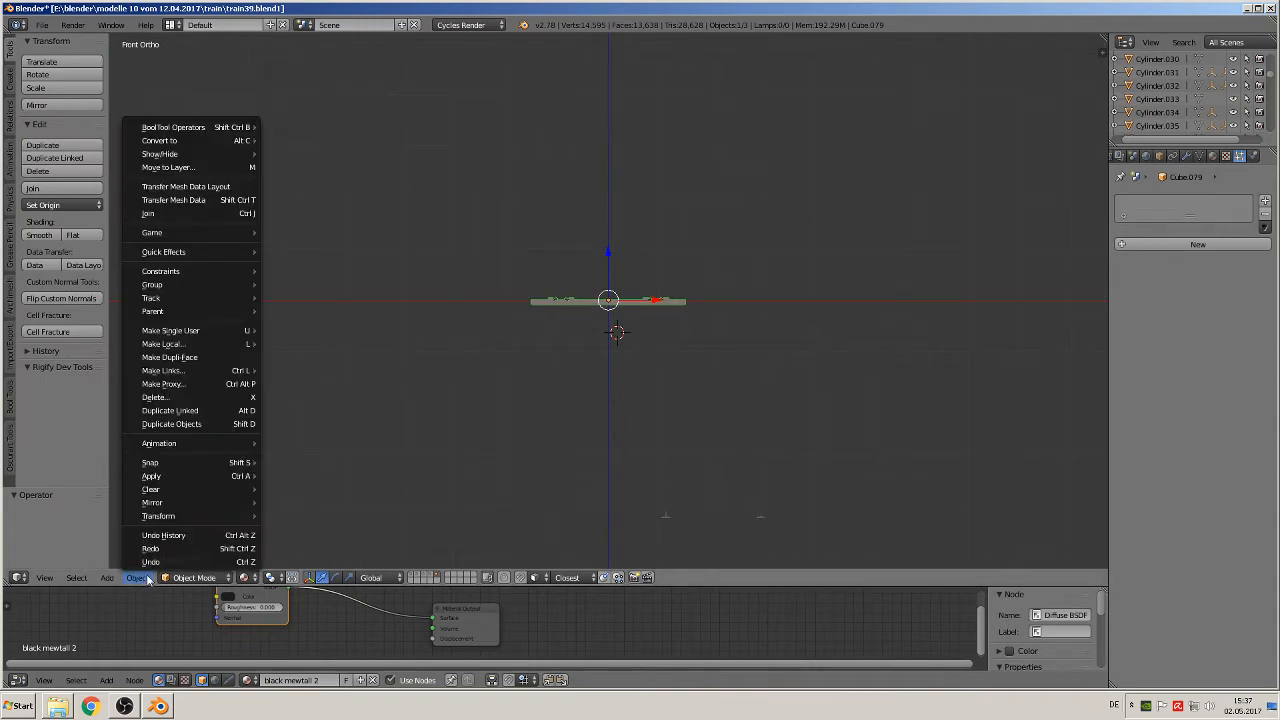
pyautogui.click(108, 580)
pyautogui.moveTo(165, 562)
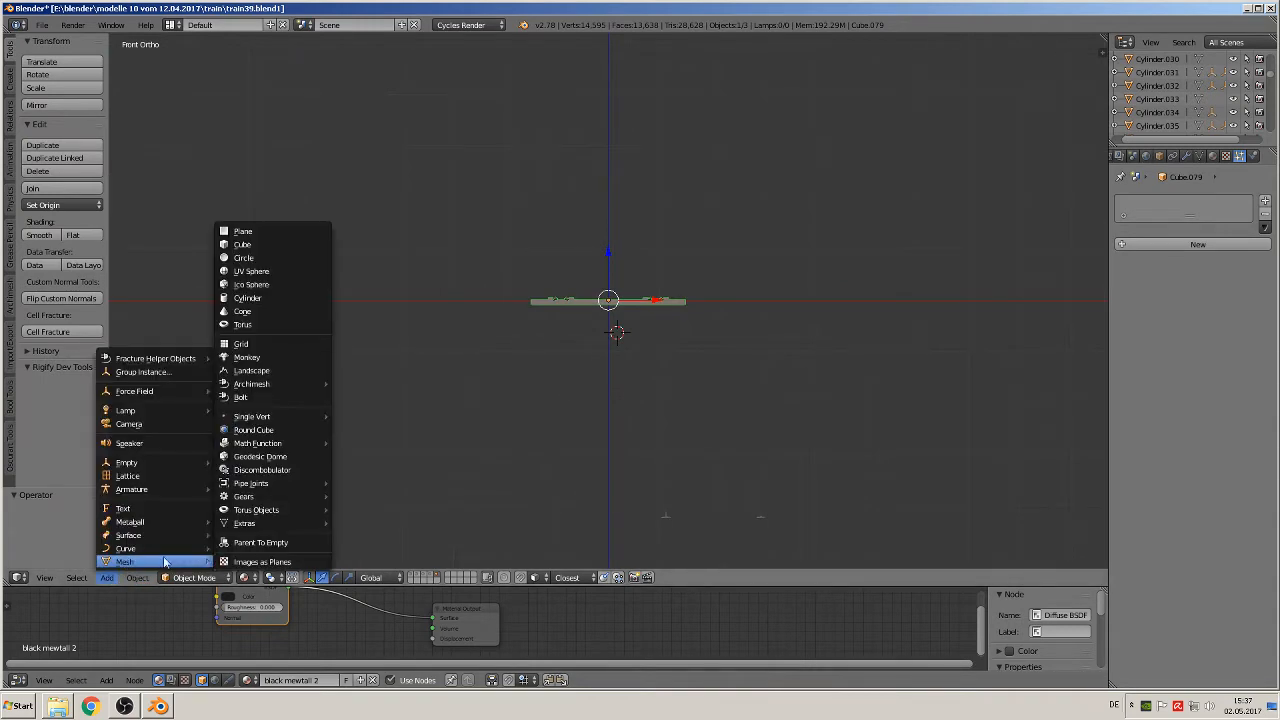
pyautogui.click(254, 564)
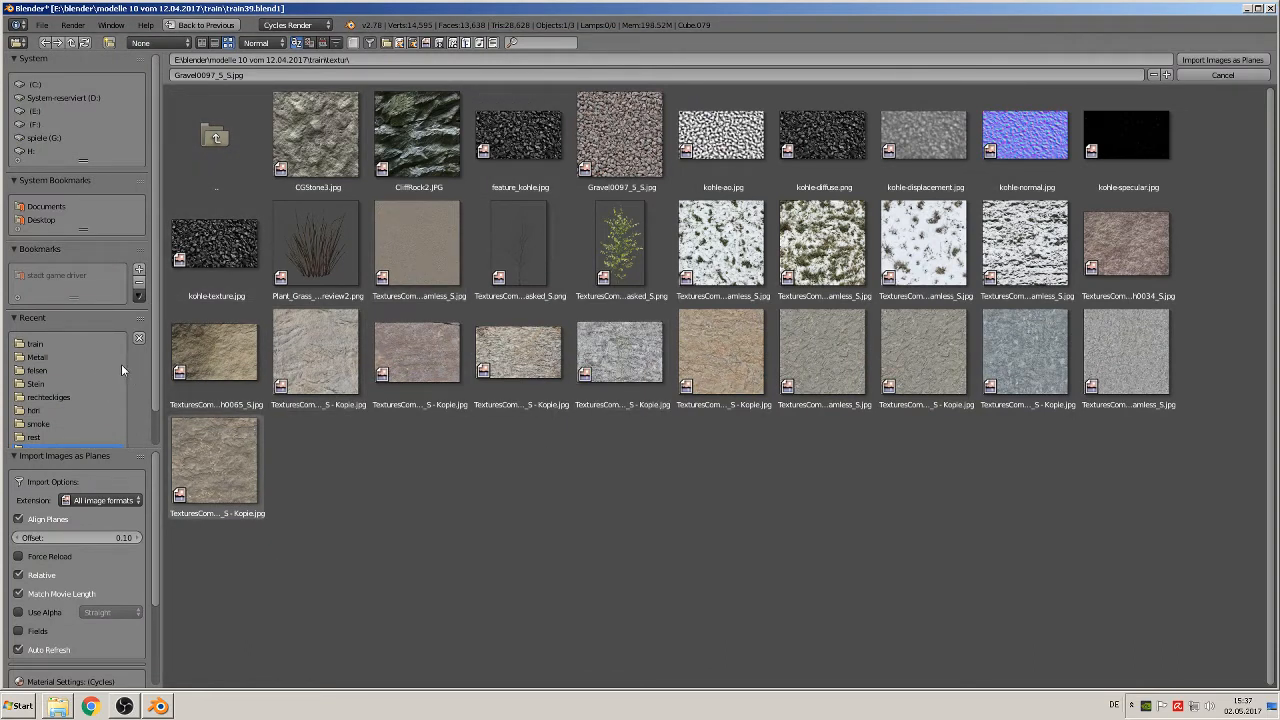
# Step: Import the steam train photo dampflok-50-3673-faehrt-zusammen-853980 from the Downloads\train folder as an image plane
pyautogui.click(55, 206)
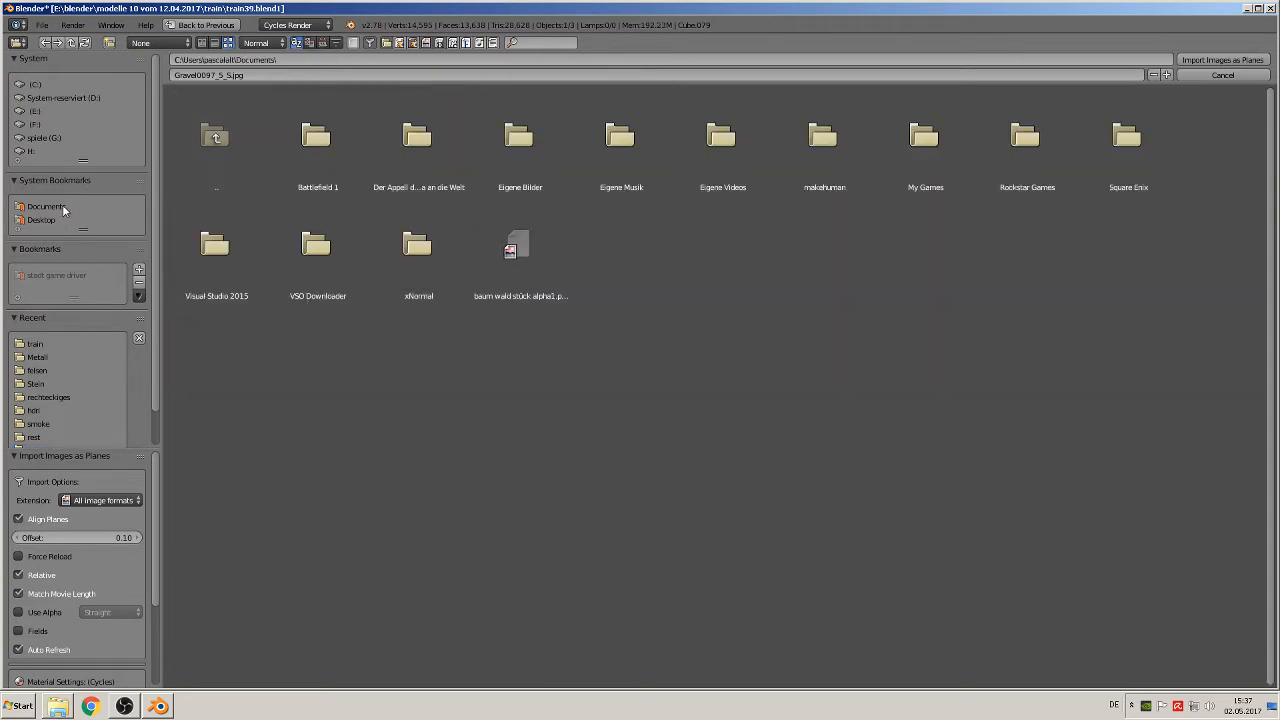
pyautogui.click(229, 131)
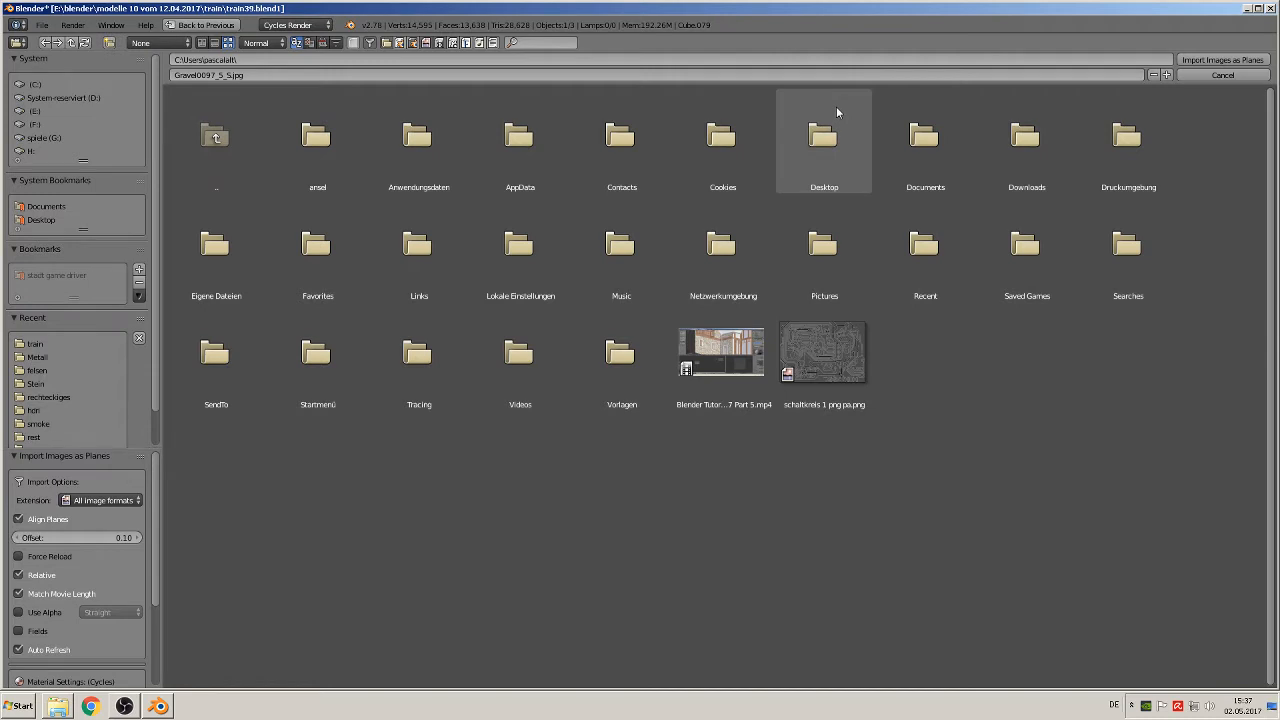
pyautogui.click(1020, 134)
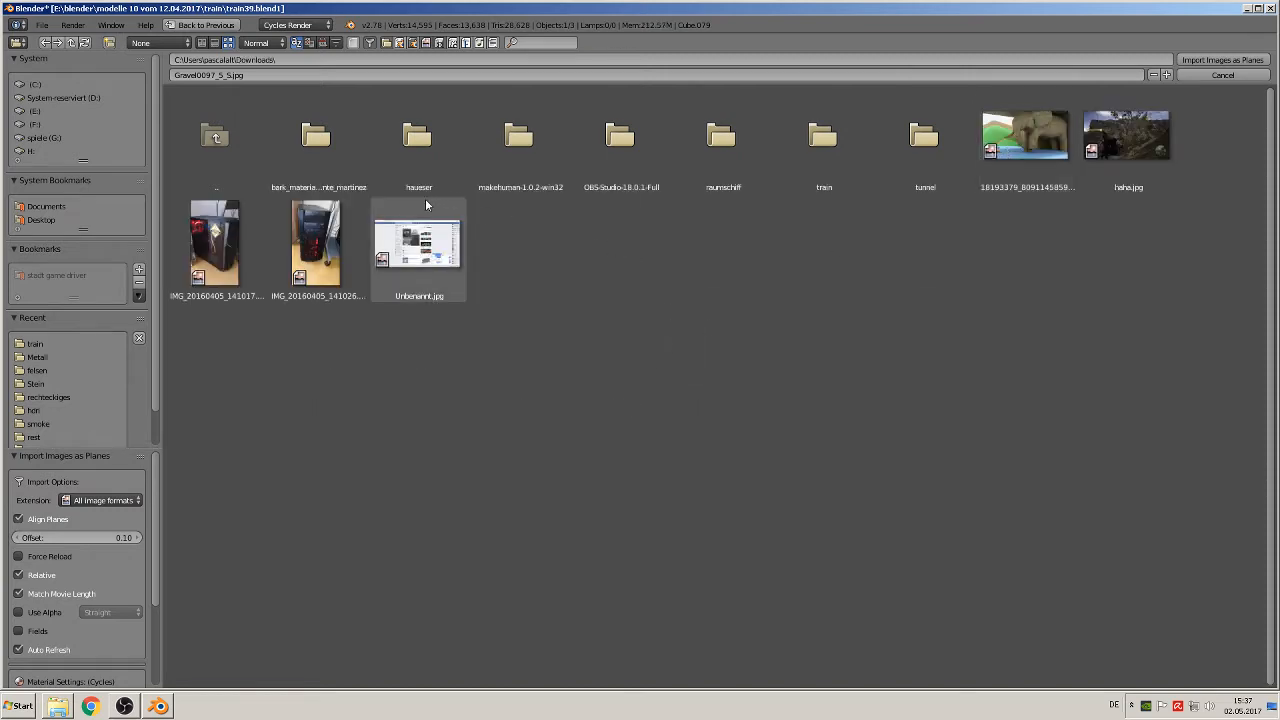
pyautogui.click(821, 160)
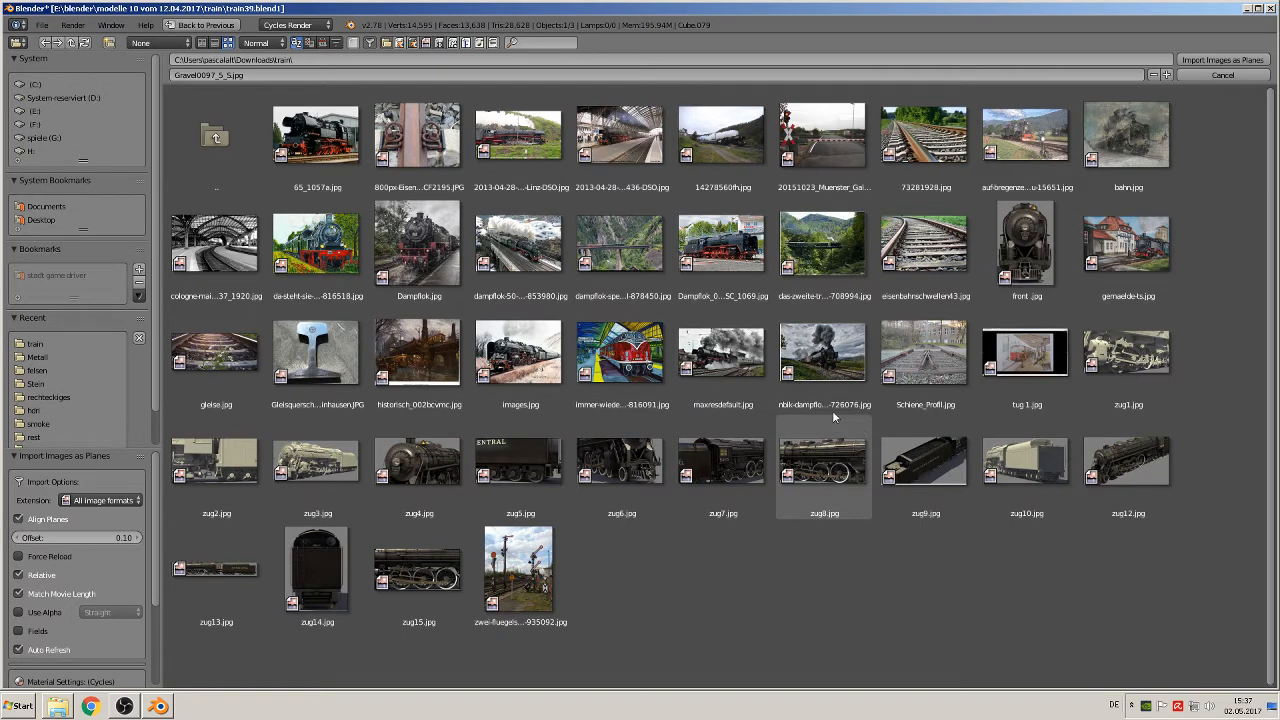
pyautogui.doubleClick(538, 258)
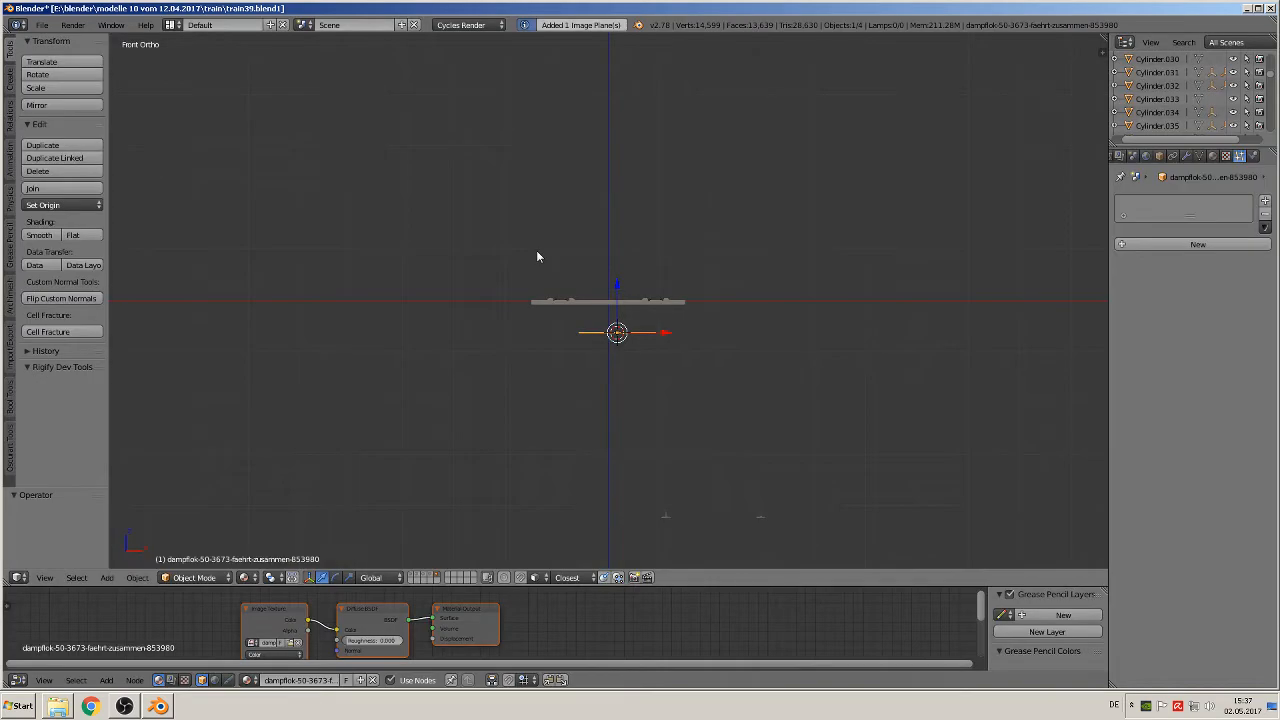
# Step: Rotate the photo plane 90° about the X axis and scale it up by a factor of about 8.325
pyautogui.write('rx90')
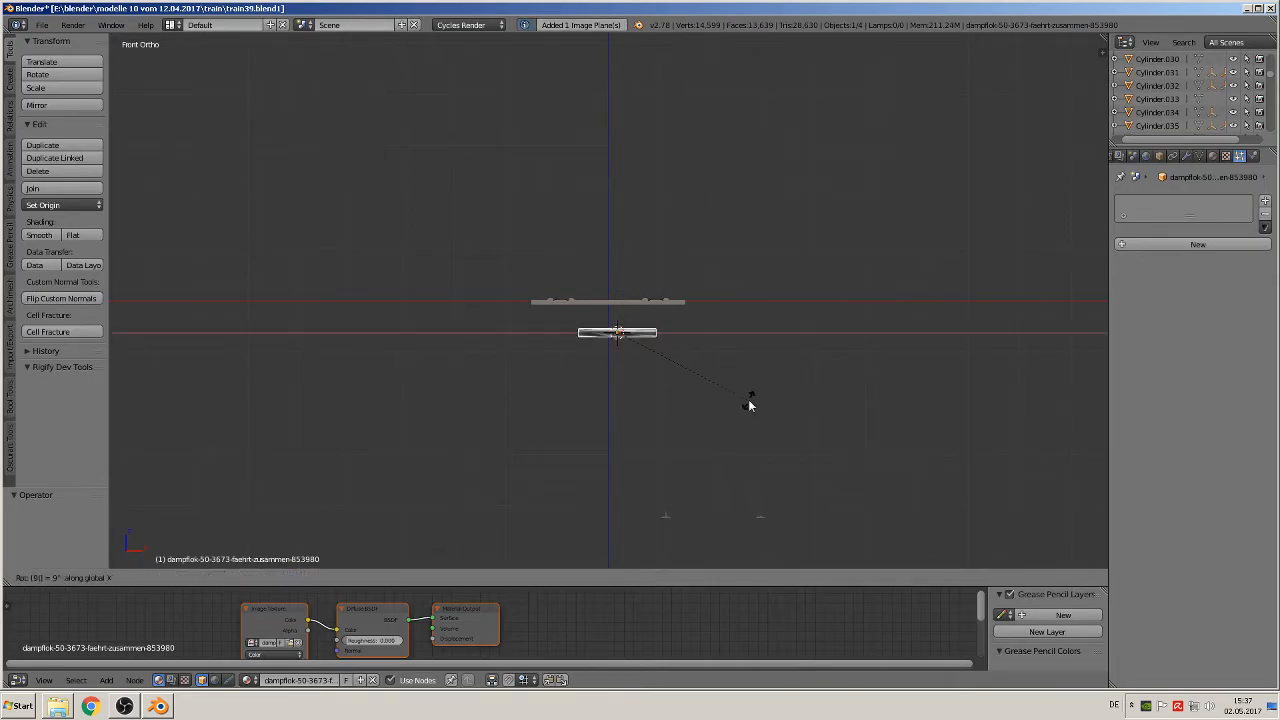
pyautogui.press('Return')
pyautogui.press('s')
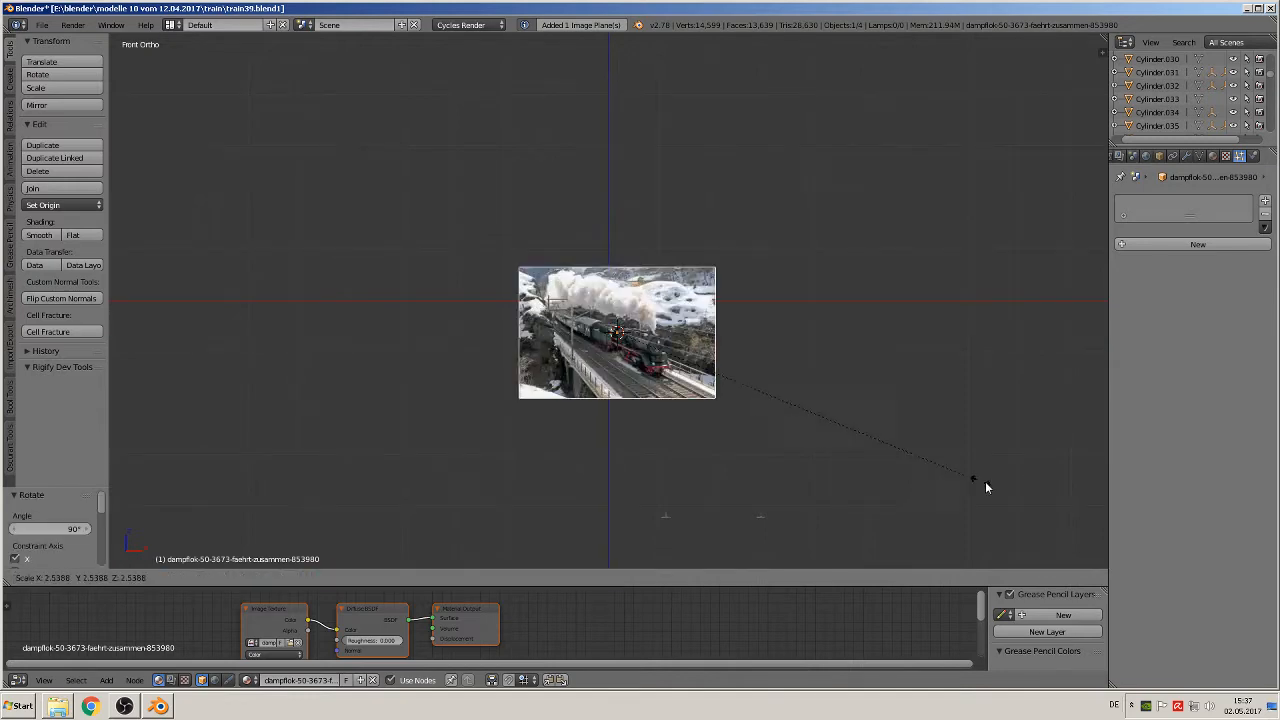
pyautogui.click(757, 295)
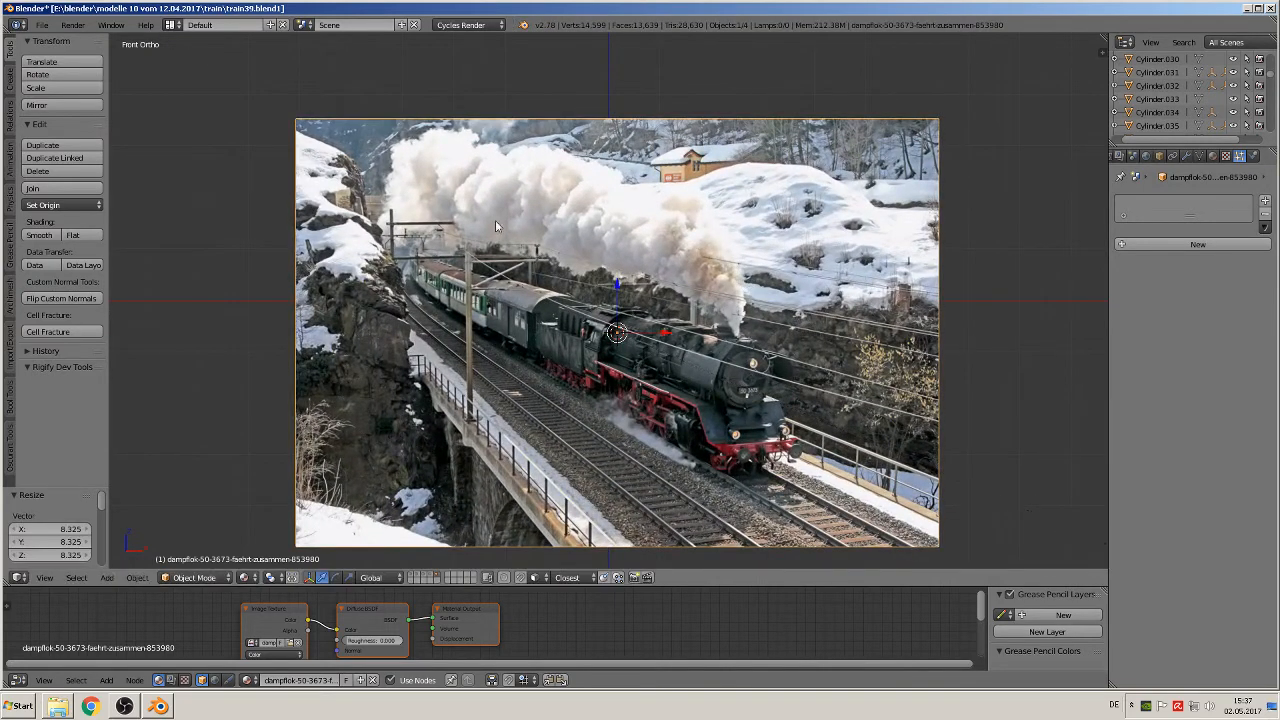
# Step: Save the Blender file and raise the photo plane about 5.866 units along Z, clear of the sleeper
pyautogui.click(41, 24)
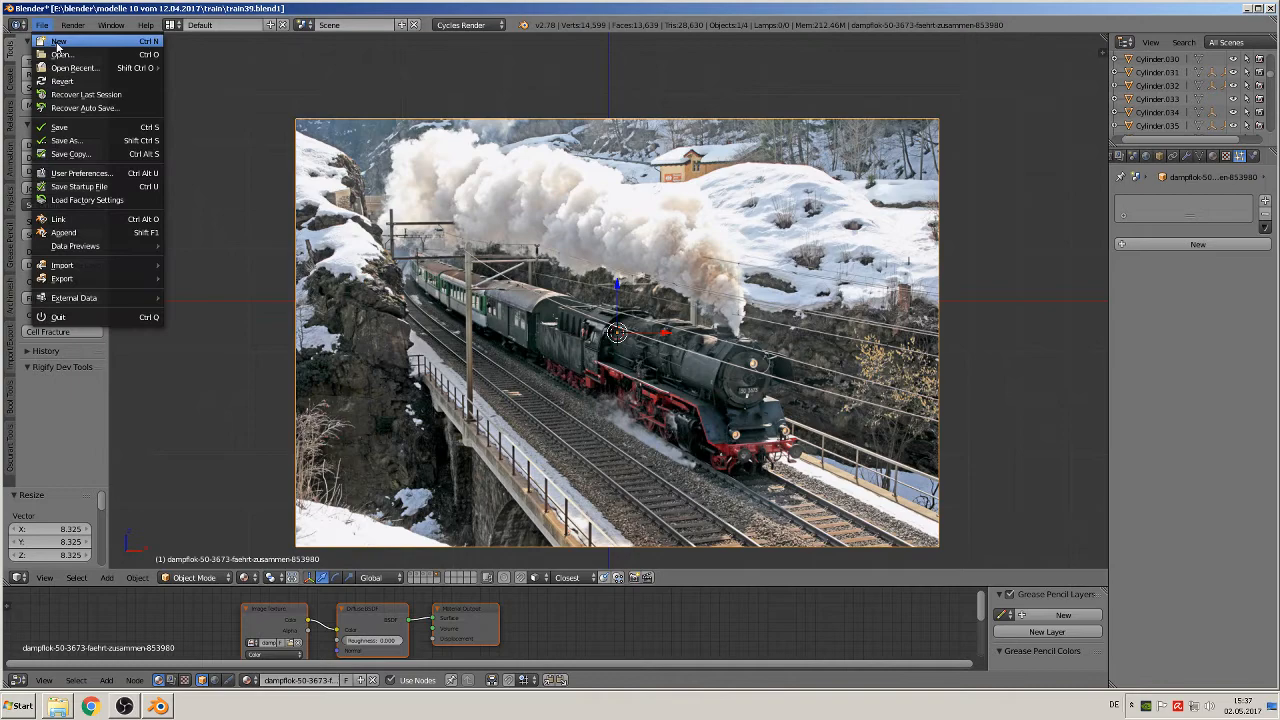
pyautogui.click(60, 127)
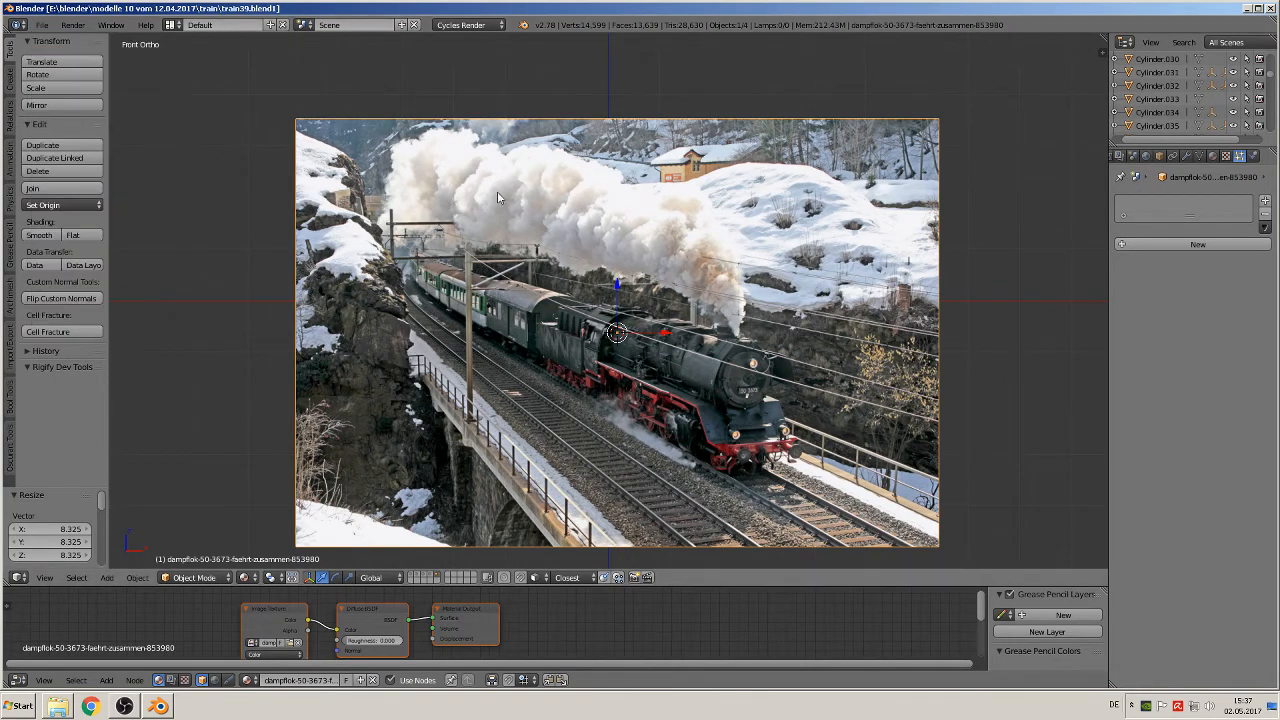
pyautogui.scroll(2, 929, 297)
pyautogui.scroll(-1, 874, 303)
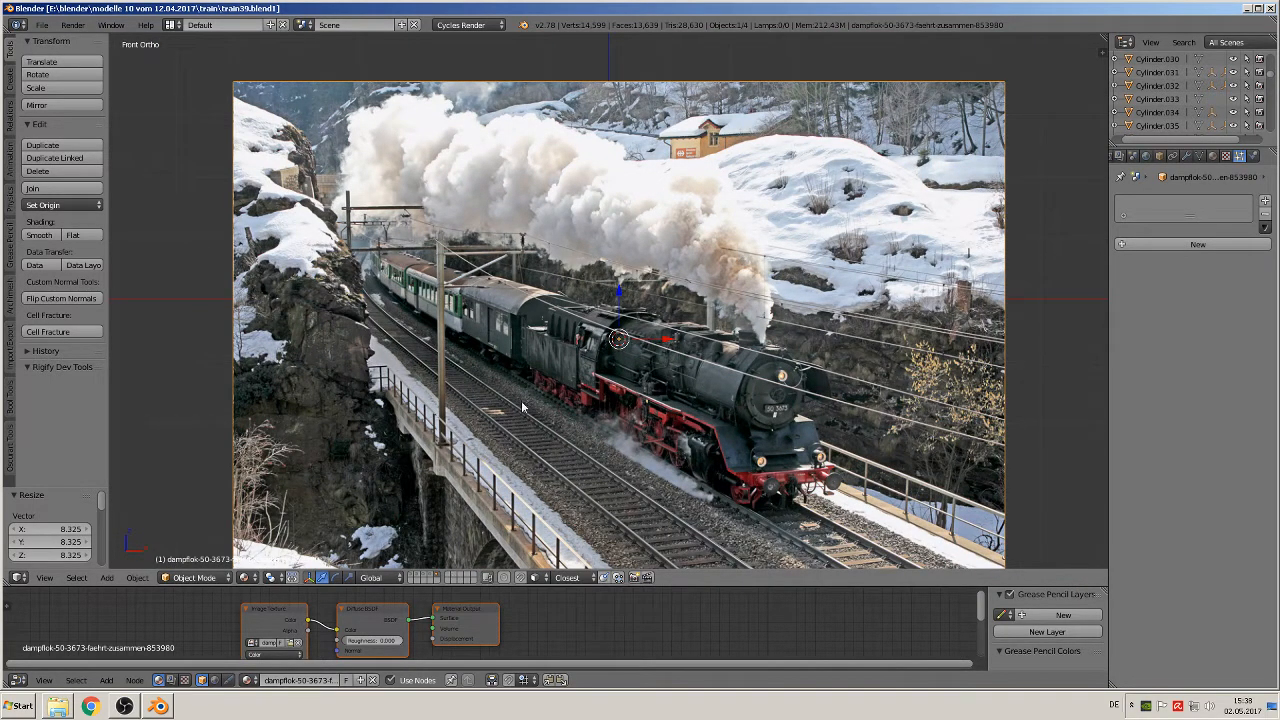
pyautogui.scroll(-2, 521, 400)
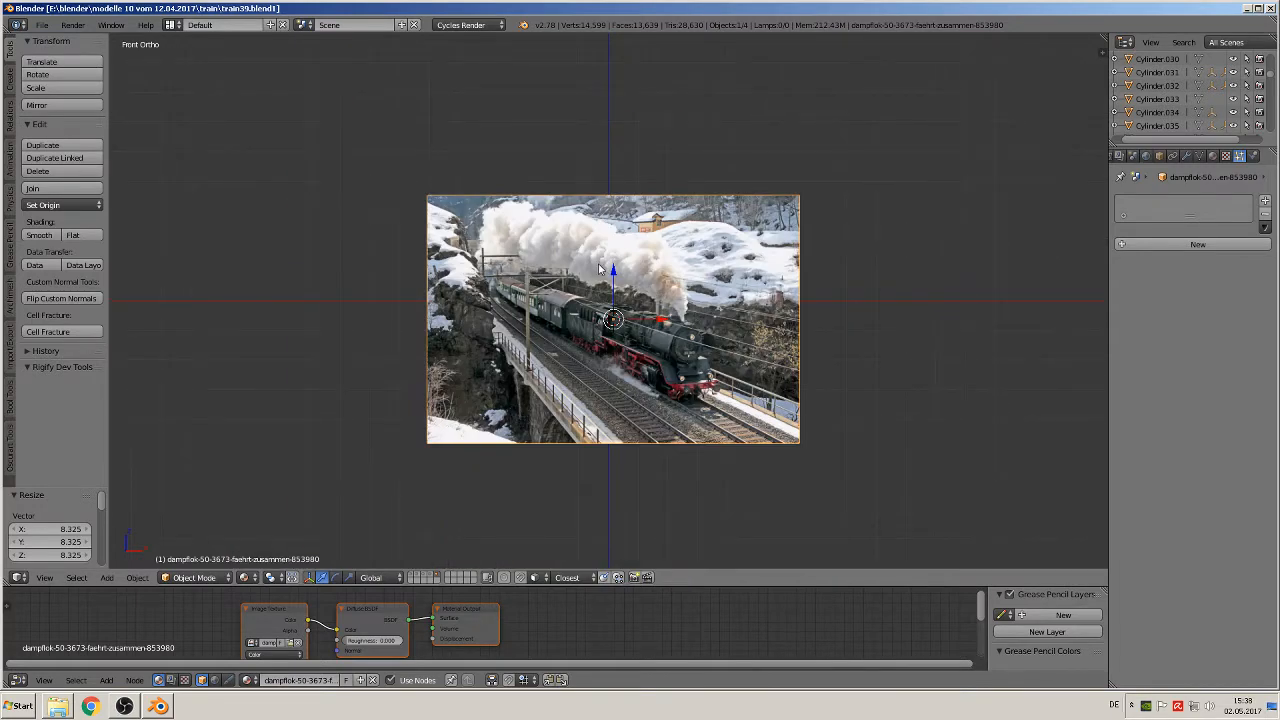
pyautogui.moveTo(610, 272); pyautogui.dragTo(658, 167)
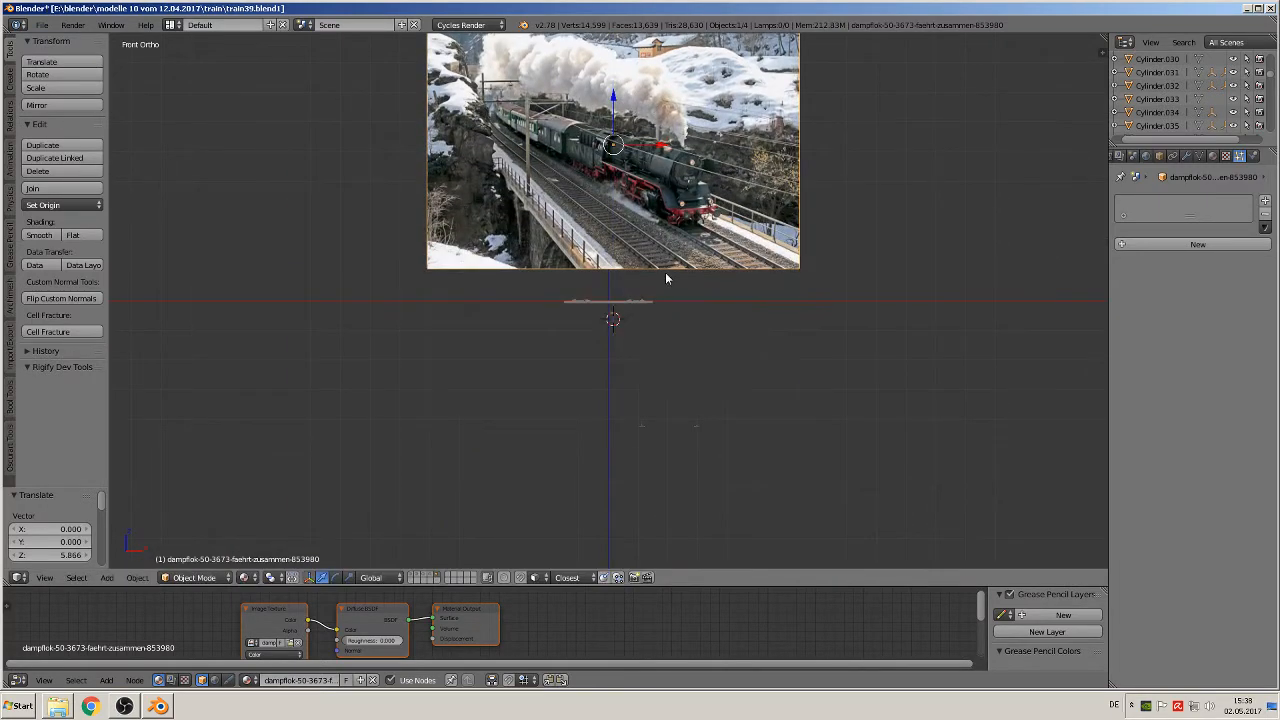
pyautogui.keyDown('shift'); pyautogui.moveTo(665, 322); pyautogui.dragTo(716, 455, button='middle'); pyautogui.keyUp('shift')
pyautogui.scroll(1, 716, 455)
pyautogui.scroll(5, 716, 460)
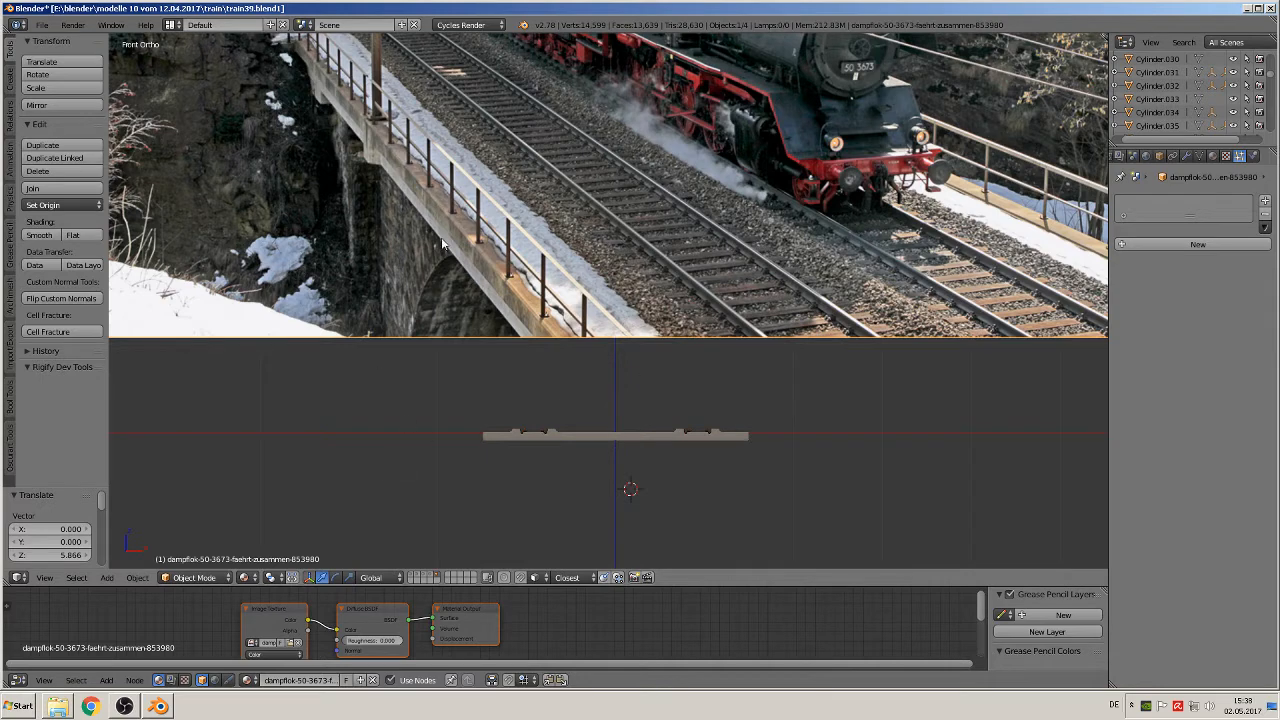
pyautogui.scroll(-7, 666, 412)
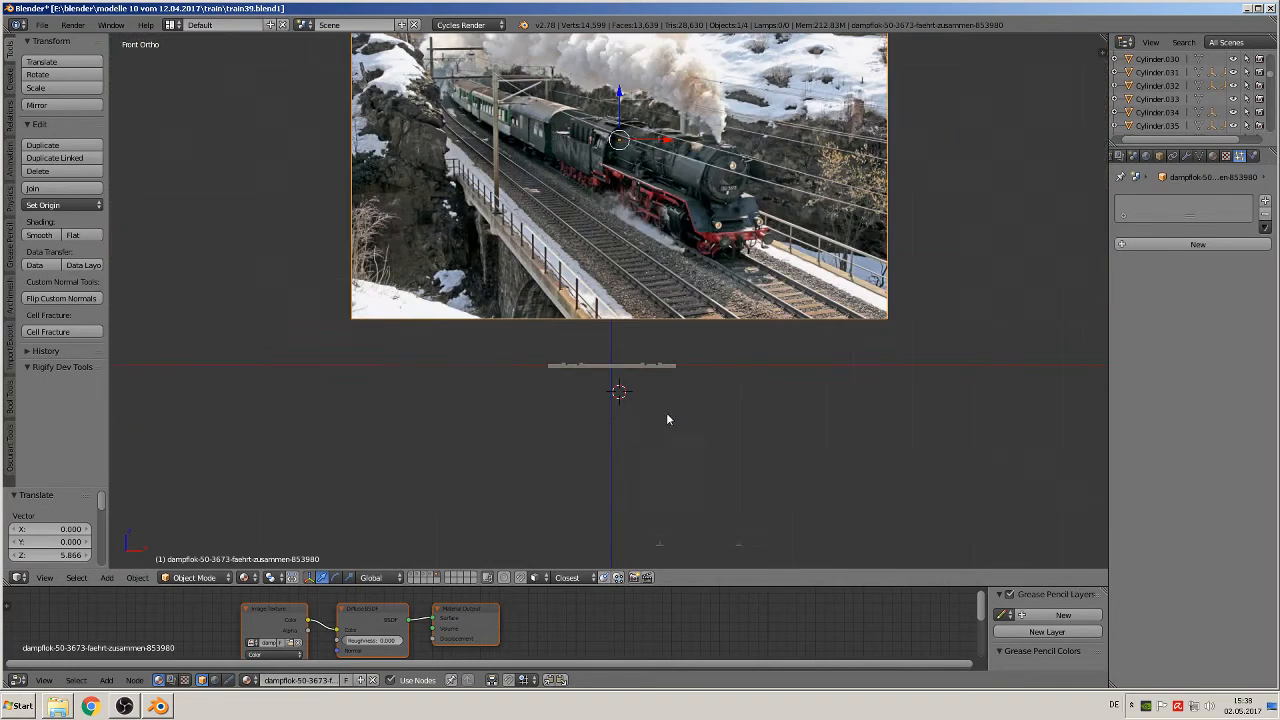
pyautogui.scroll(2, 660, 410)
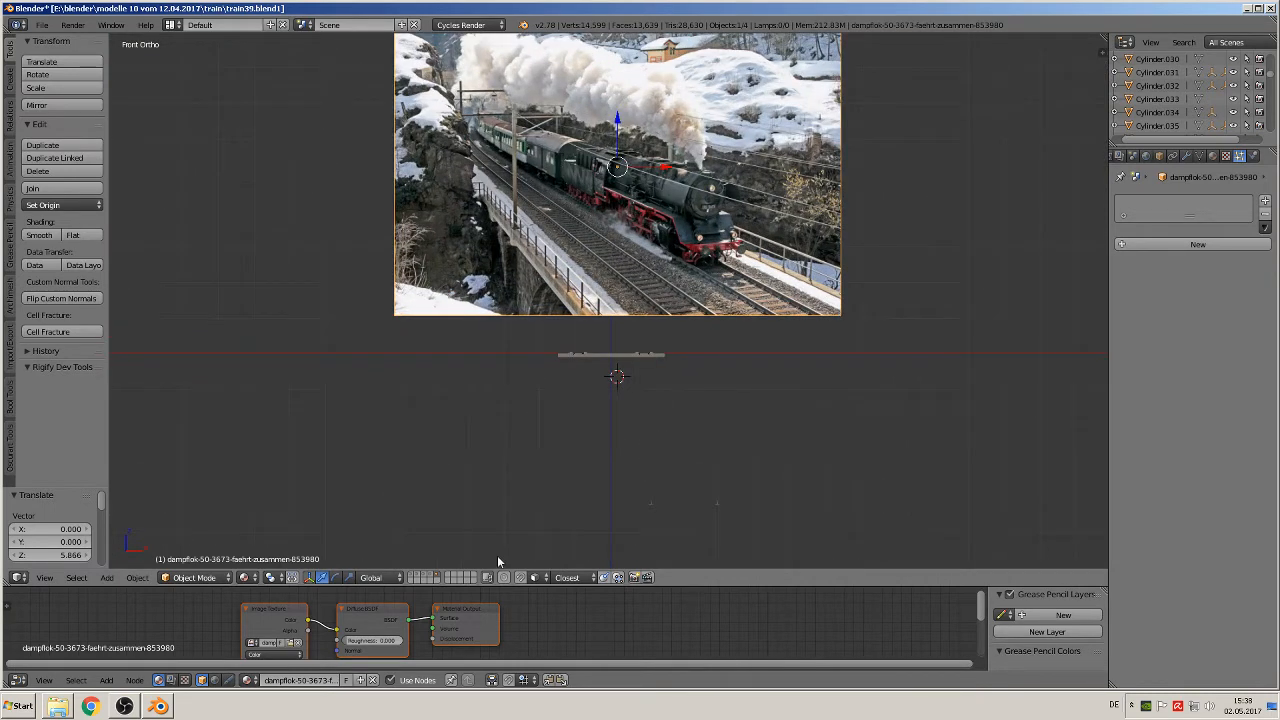
# Step: Switch to an empty layer and reset the 3D cursor to the scene origin
pyautogui.click(420, 580)
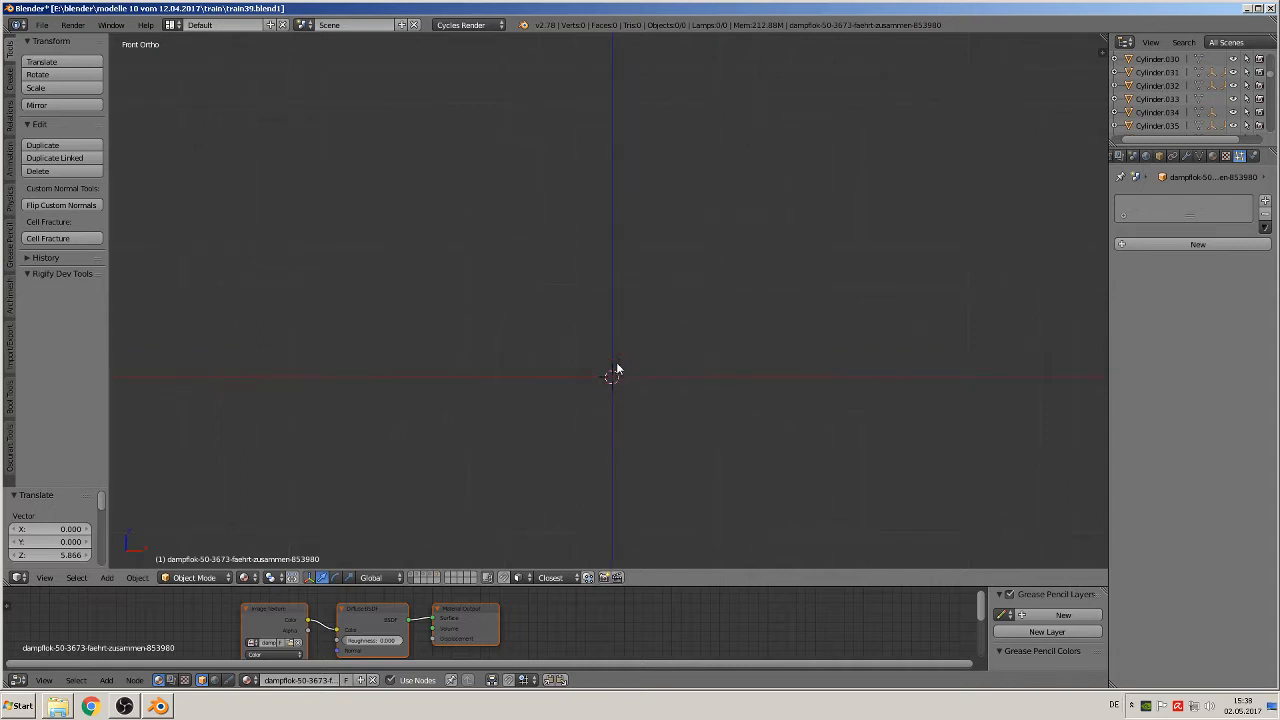
pyautogui.keyDown('shift'); pyautogui.moveTo(617, 369); pyautogui.dragTo(743, 400, button='middle'); pyautogui.keyUp('shift')
pyautogui.scroll(3, 743, 400)
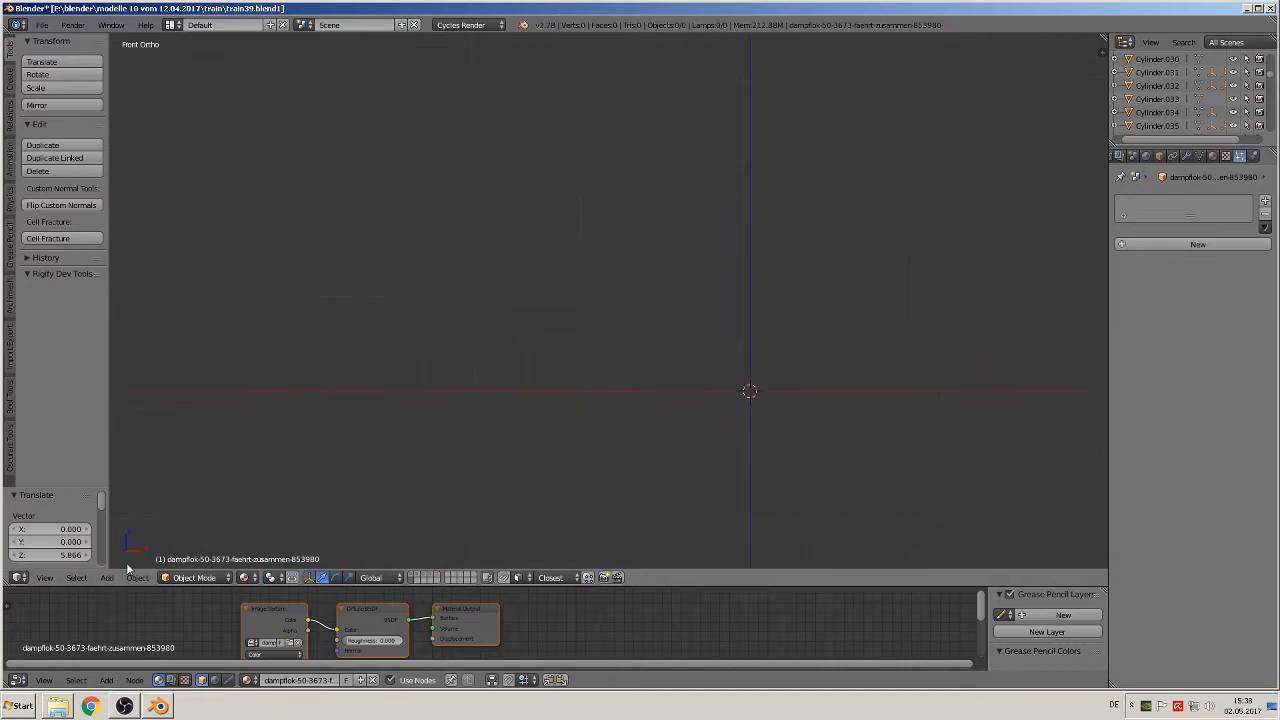
# Step: Turn on the Screencast Keys display for the 3D view
pyautogui.press('n')
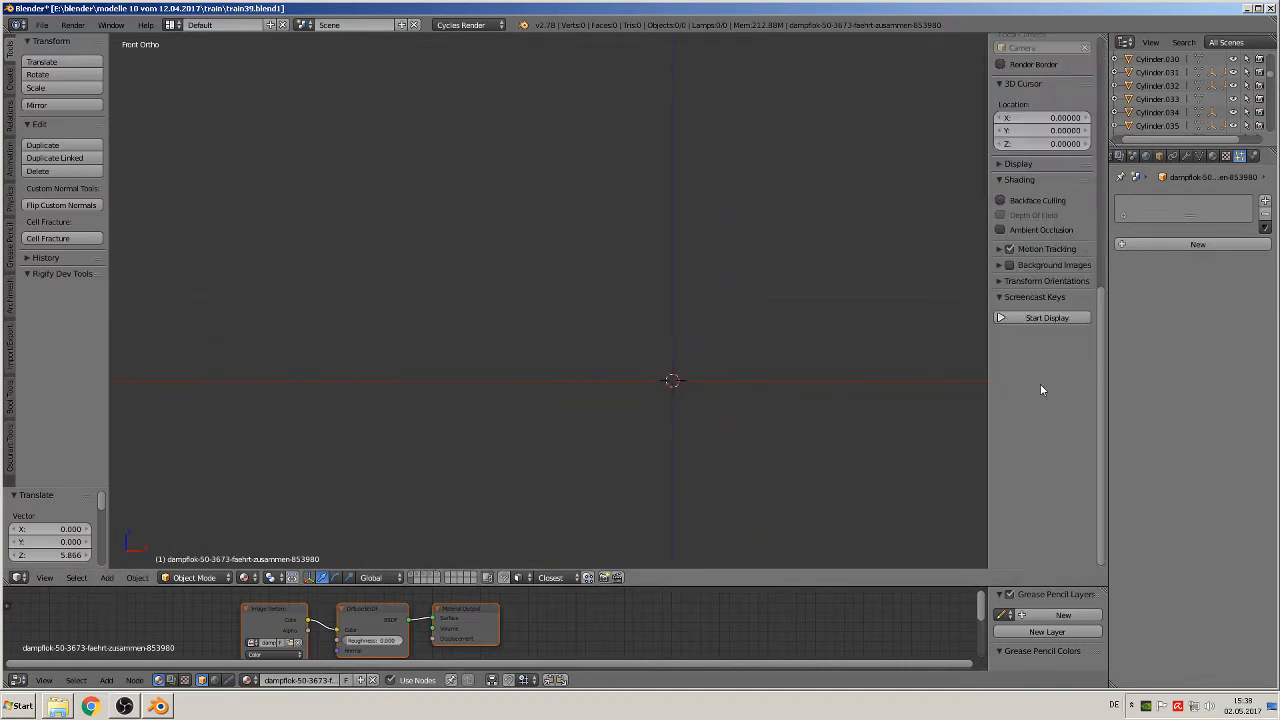
pyautogui.click(1040, 317)
pyautogui.press('n')
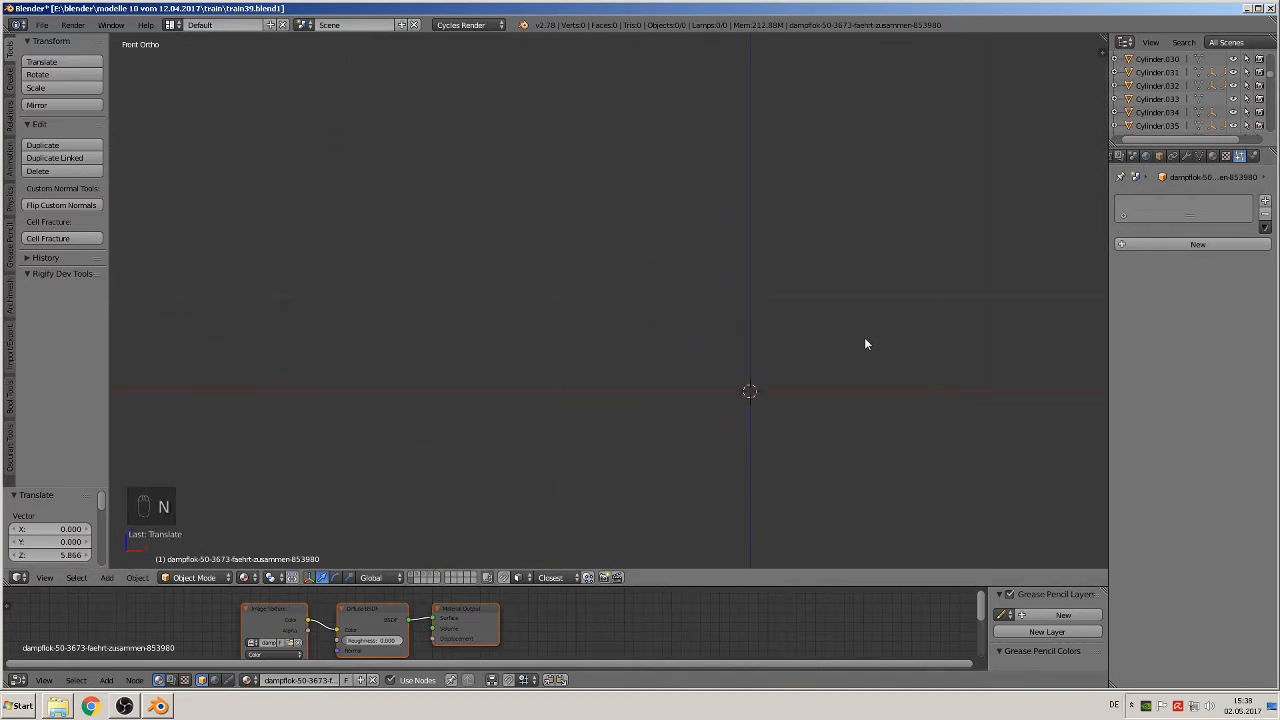
# Step: Add a cube mesh at the 3D cursor and scale it down to about 0.039 of its size
pyautogui.click(106, 577)
pyautogui.moveTo(125, 563)
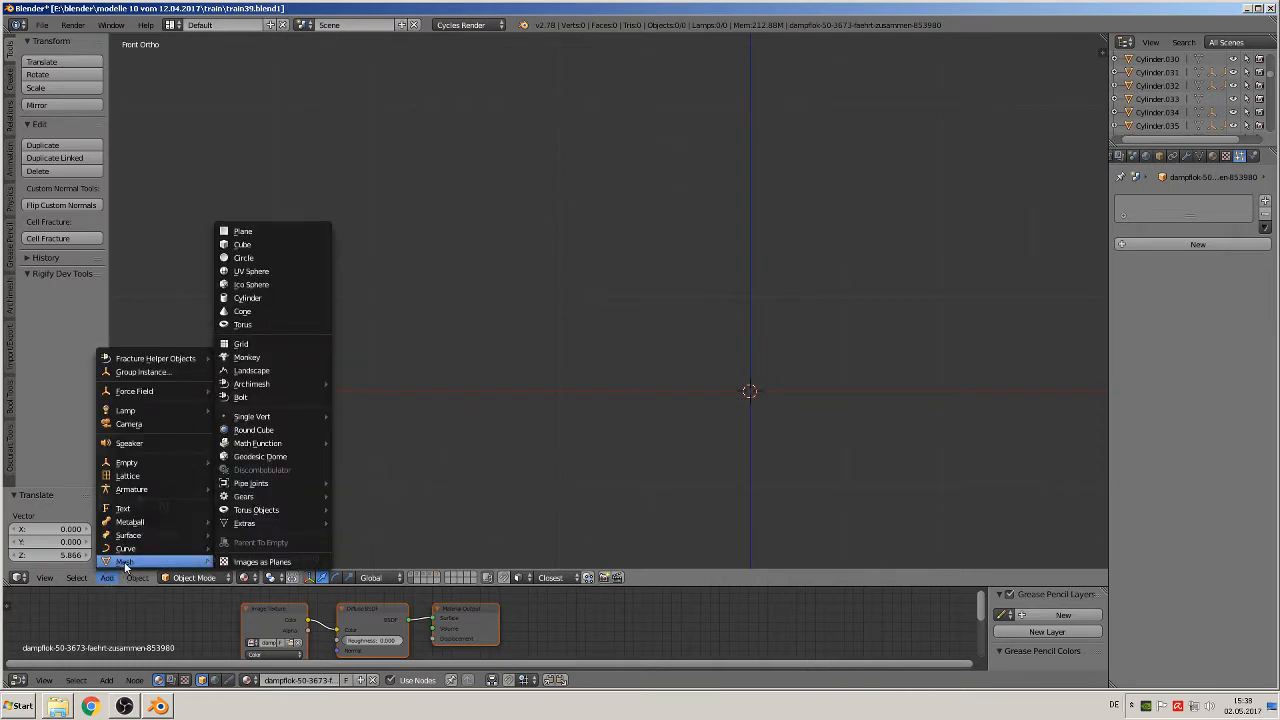
pyautogui.click(264, 246)
pyautogui.scroll(-3, 831, 380)
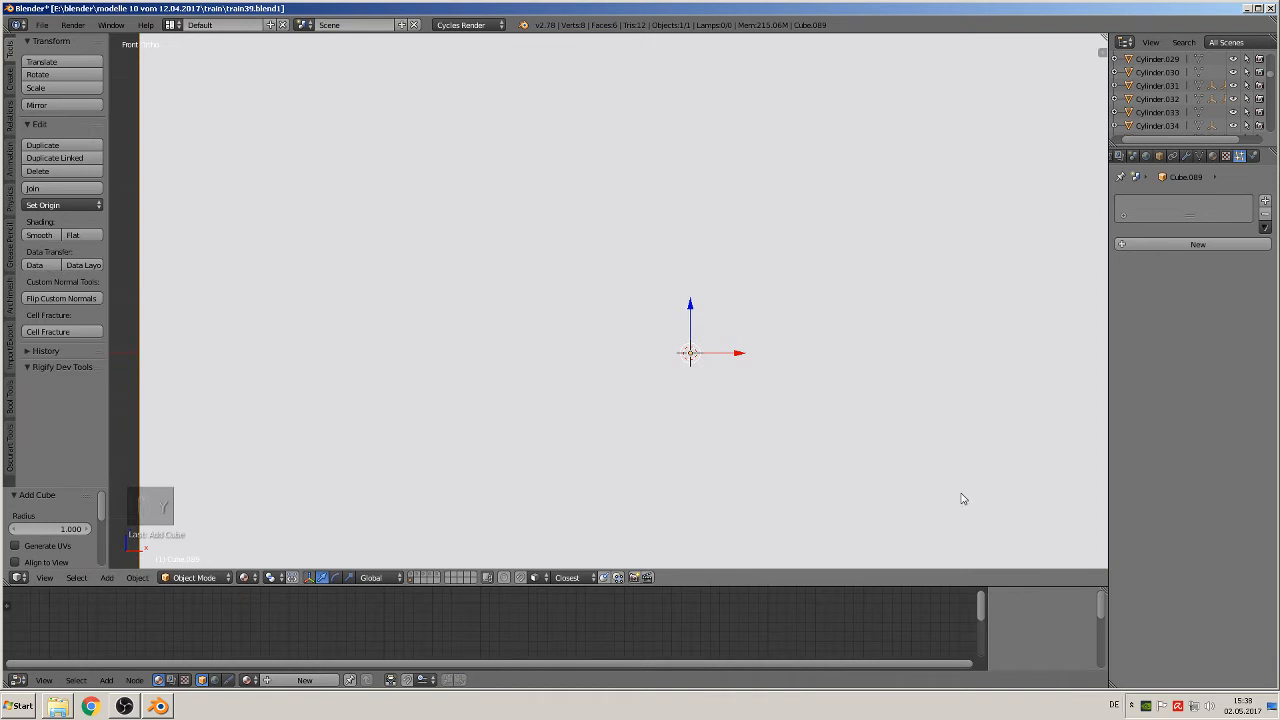
pyautogui.press('s')
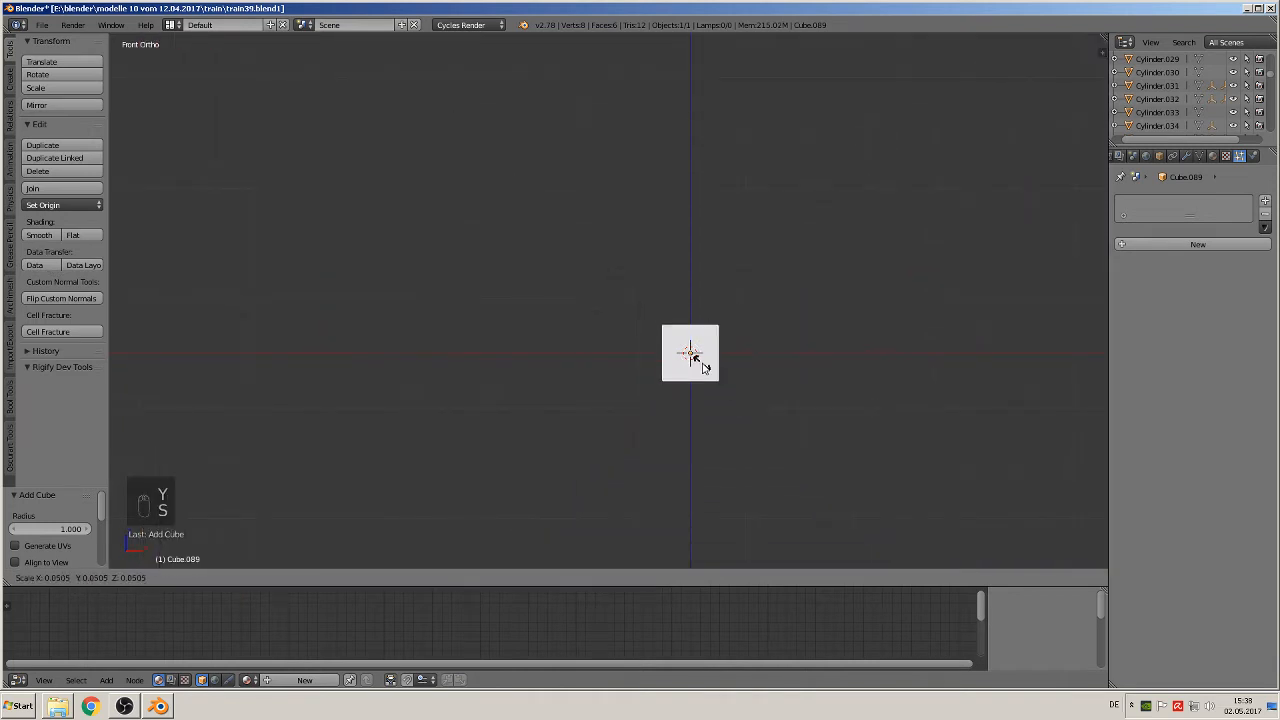
pyautogui.click(700, 363)
# Step: Enter Edit Mode on the small cube and subdivide its whole mesh twice with one cut each
pyautogui.scroll(3, 806, 421)
pyautogui.keyDown('shift'); pyautogui.moveTo(850, 436); pyautogui.dragTo(588, 342, button='middle'); pyautogui.keyUp('shift')
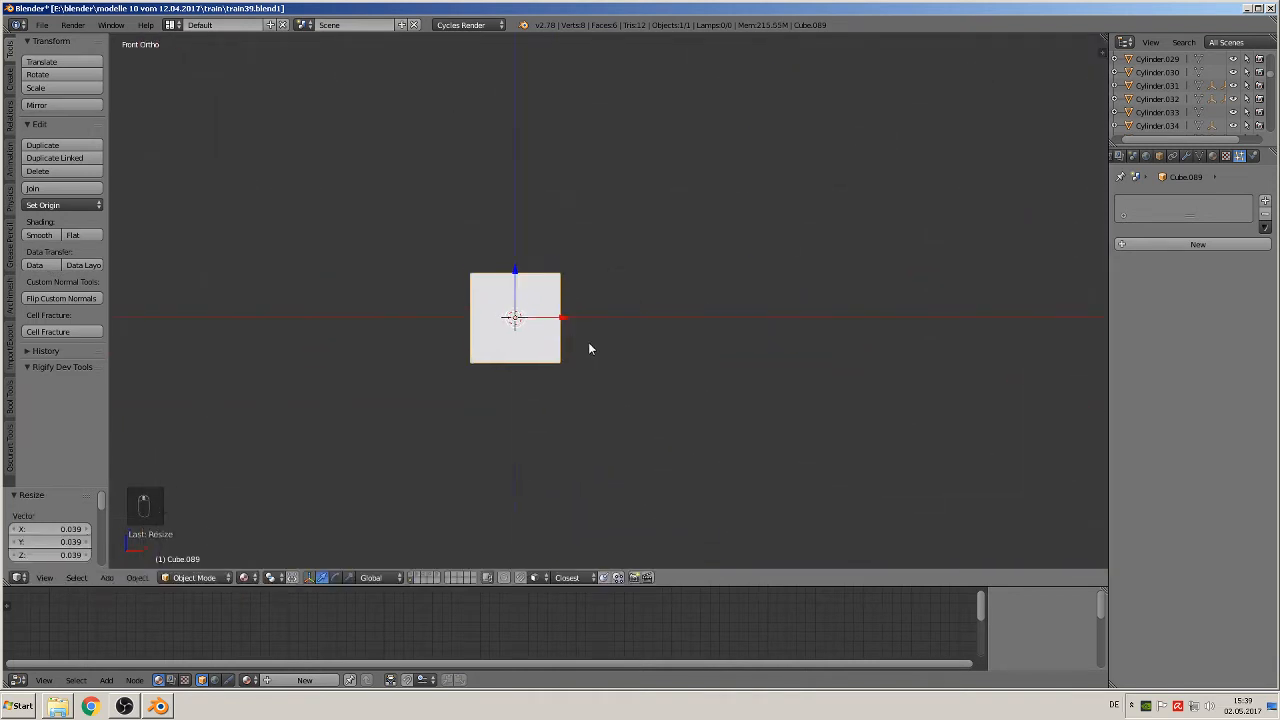
pyautogui.scroll(4, 590, 349)
pyautogui.moveTo(521, 395); pyautogui.dragTo(300, 330, button='middle')
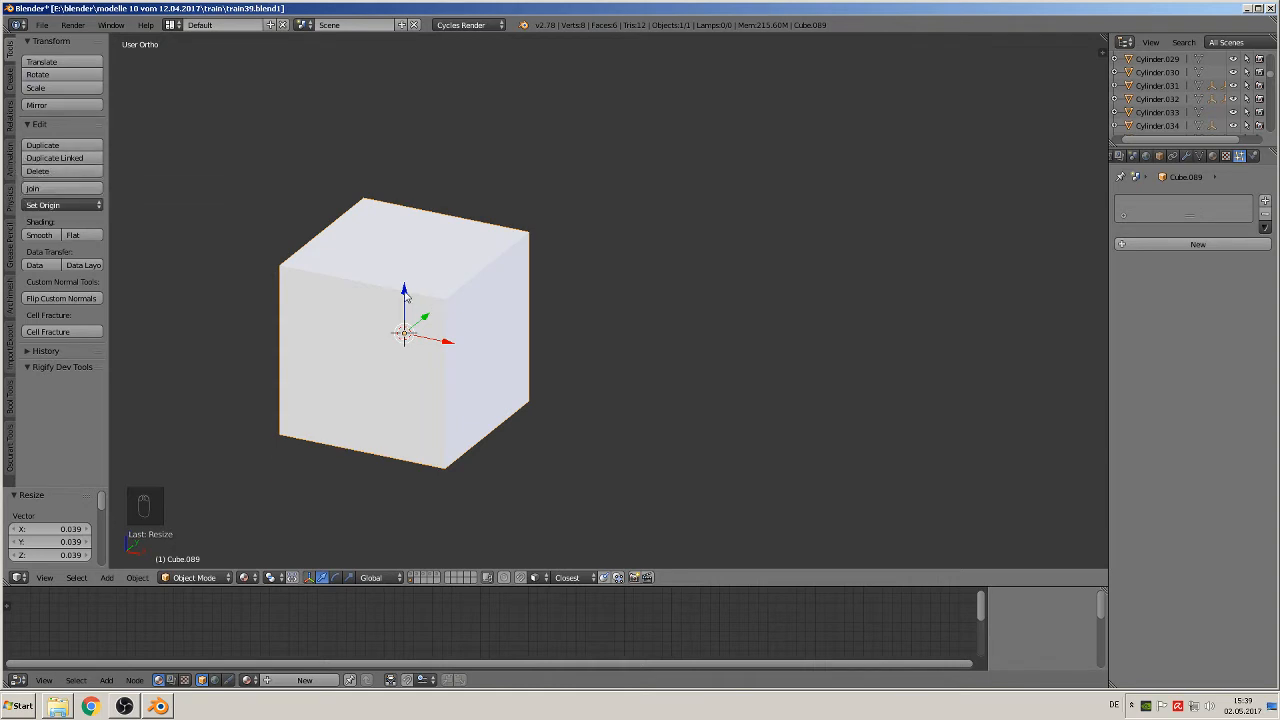
pyautogui.press('Tab')
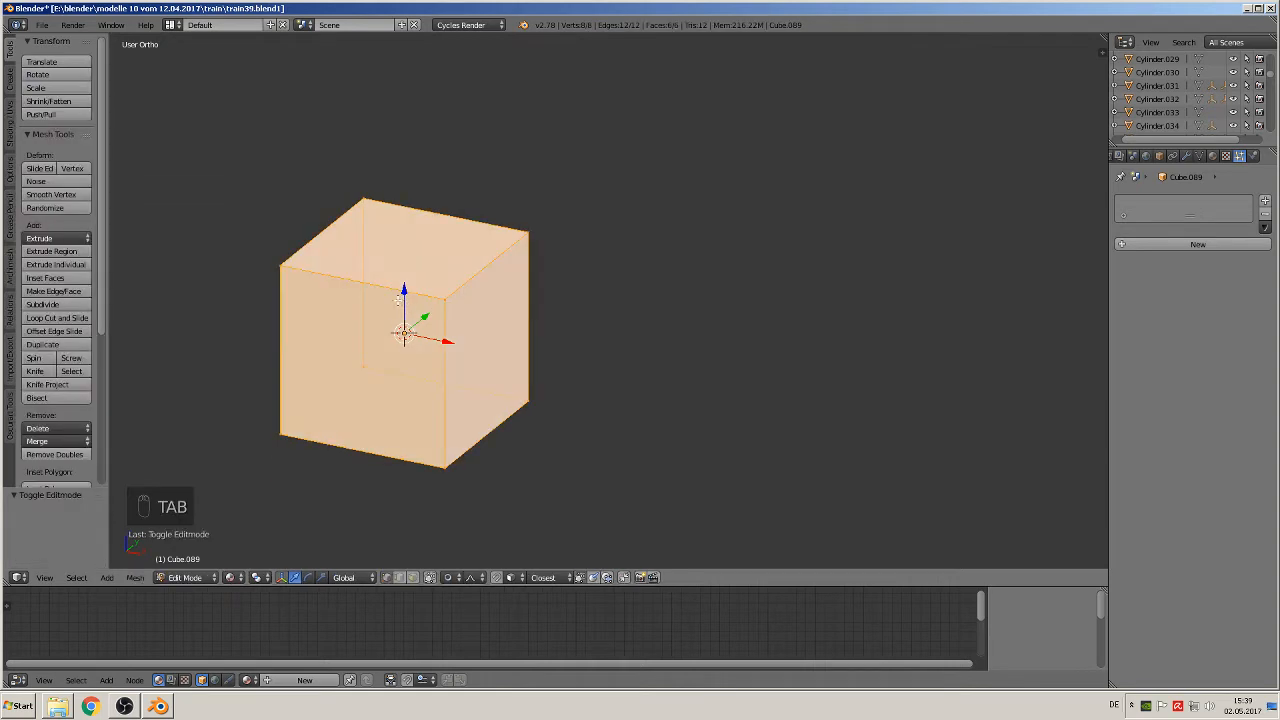
pyautogui.moveTo(404, 303); pyautogui.dragTo(192, 263, button='middle')
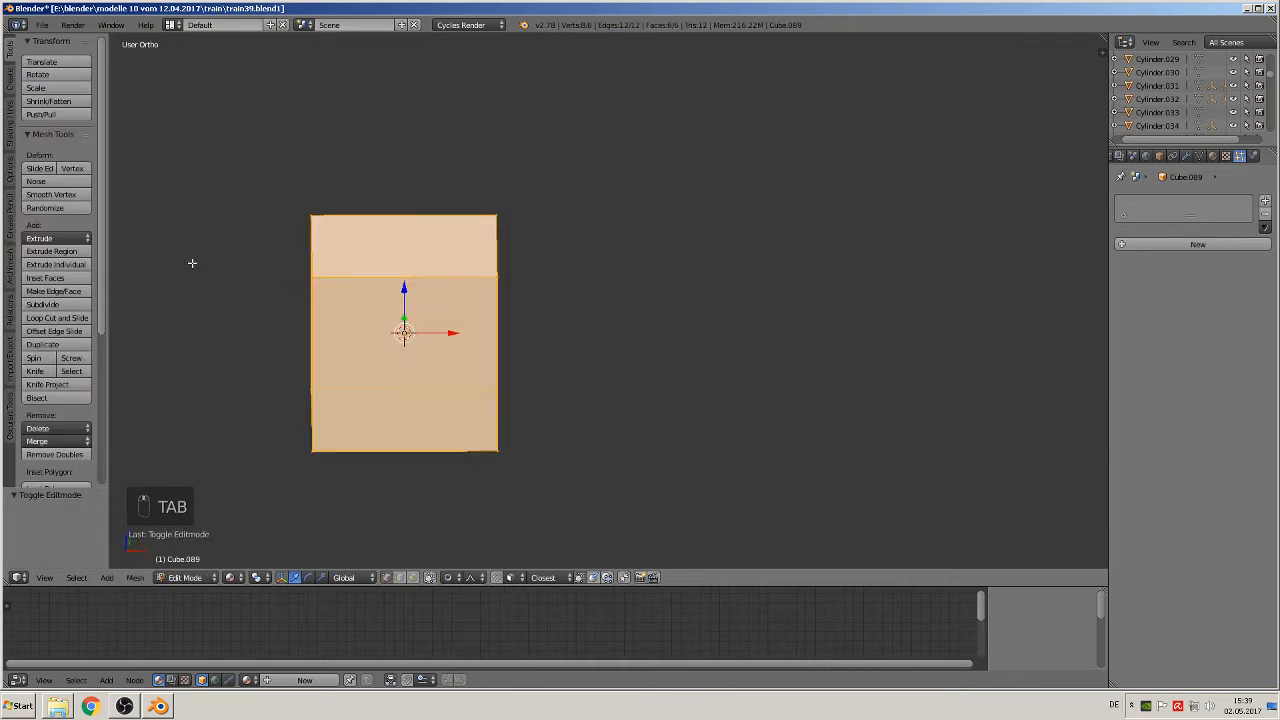
pyautogui.click(43, 305)
pyautogui.click(43, 308)
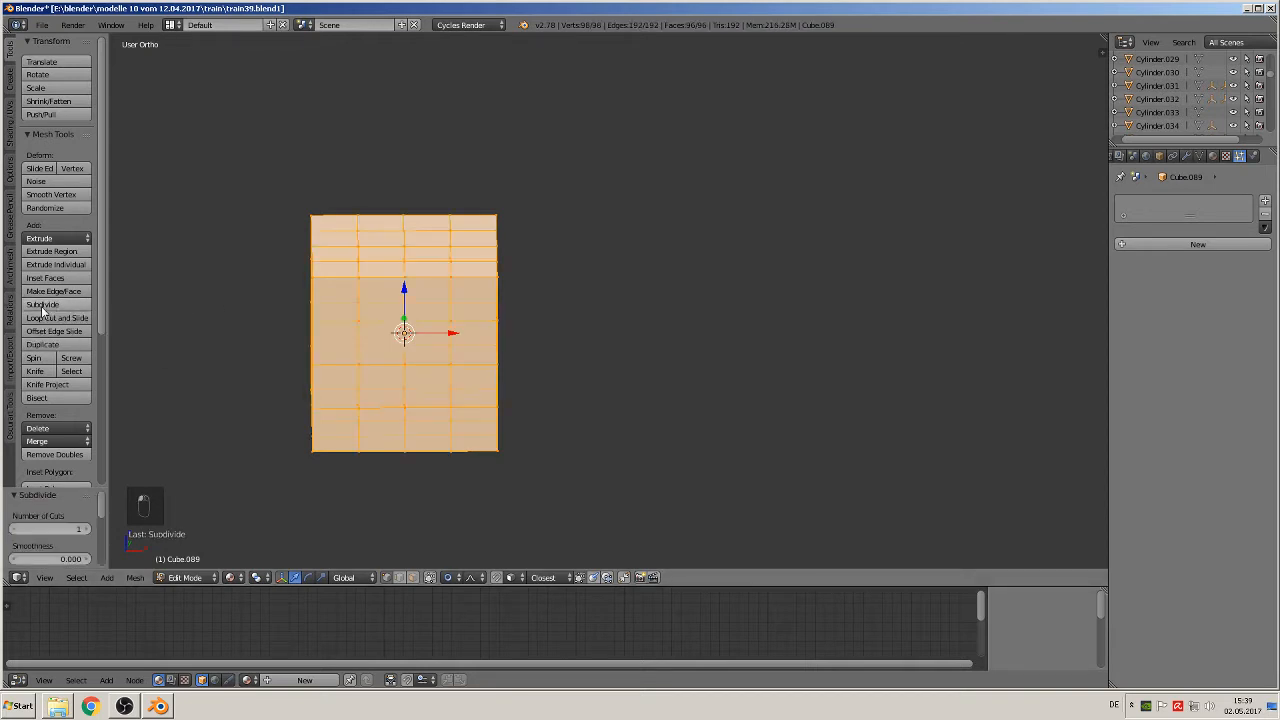
# Step: Randomize all vertices of the subdivided cube several times with an amount of 0.100
pyautogui.moveTo(340, 409); pyautogui.dragTo(392, 388, button='middle')
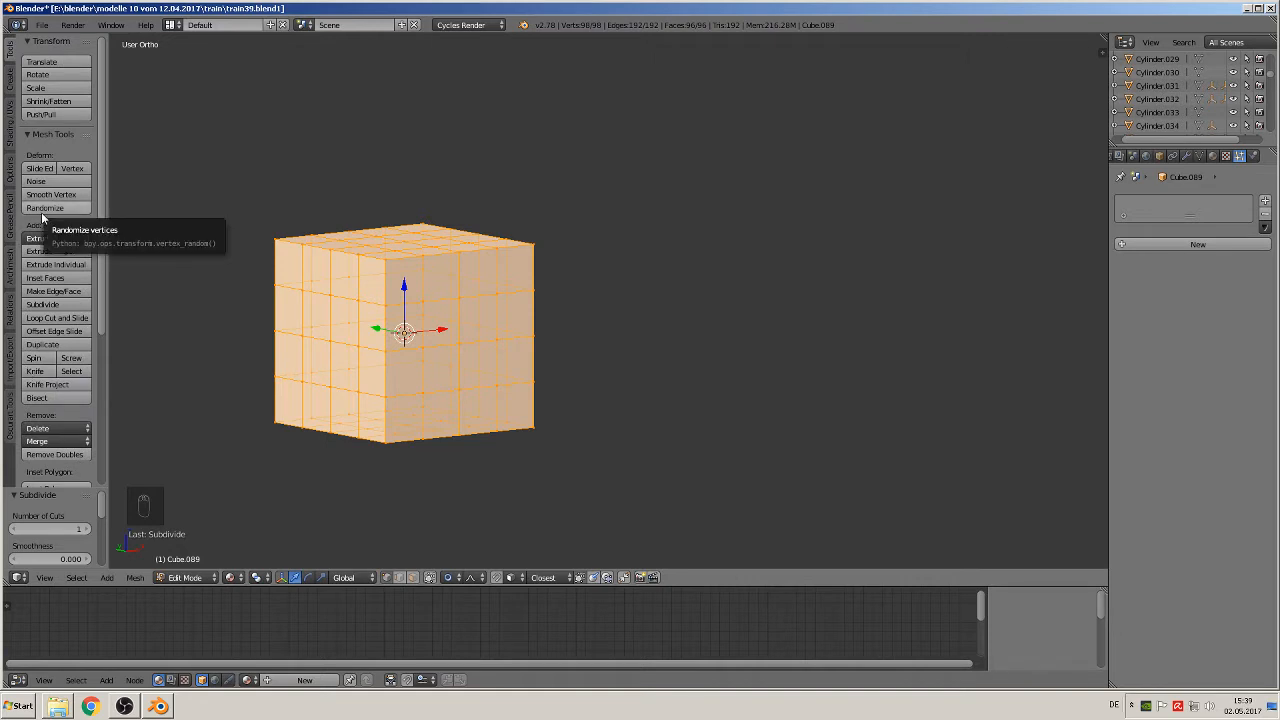
pyautogui.click(42, 208)
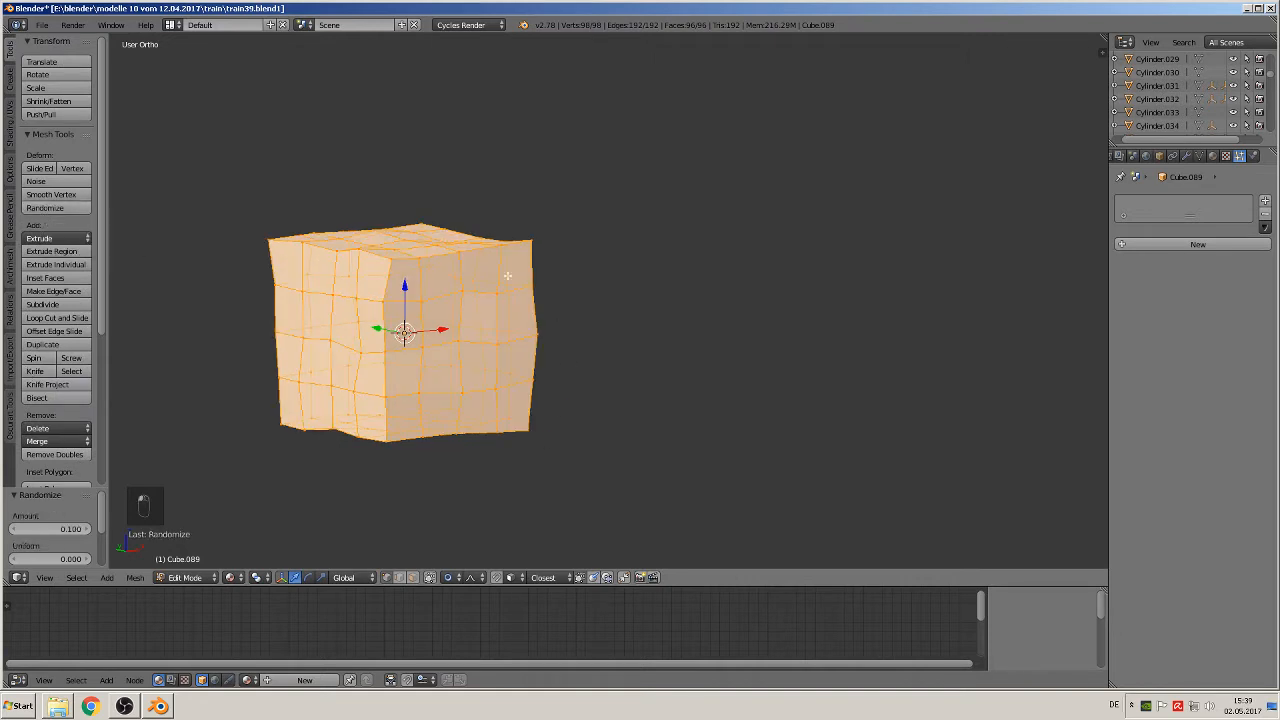
pyautogui.click(57, 206)
pyautogui.click(57, 206)
pyautogui.click(57, 206)
pyautogui.click(57, 206)
pyautogui.click(57, 206)
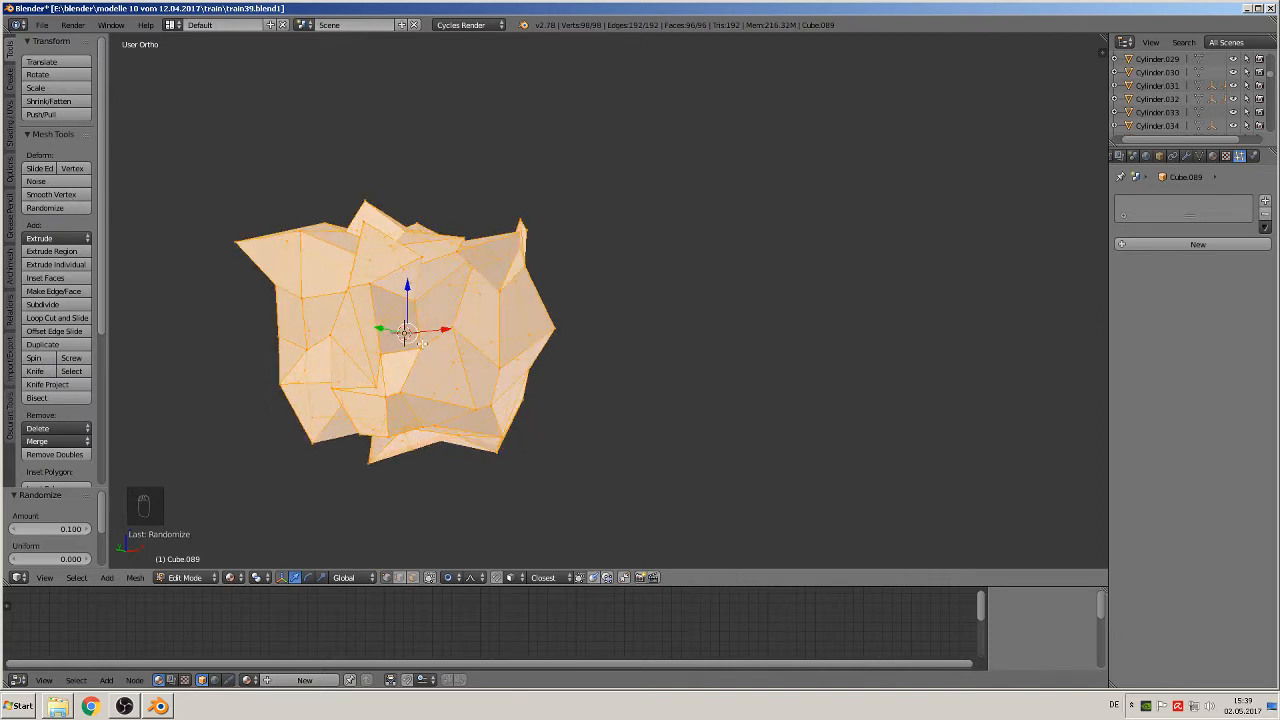
# Step: Undo the last excessive randomizations and smooth all vertices once with a smoothing of 0.500
pyautogui.hotkey('ctrl', 'z')
pyautogui.hotkey('ctrl', 'z')
pyautogui.hotkey('ctrl', 'z')
pyautogui.hotkey('ctrl', 'z')
pyautogui.hotkey('ctrl', 'z')
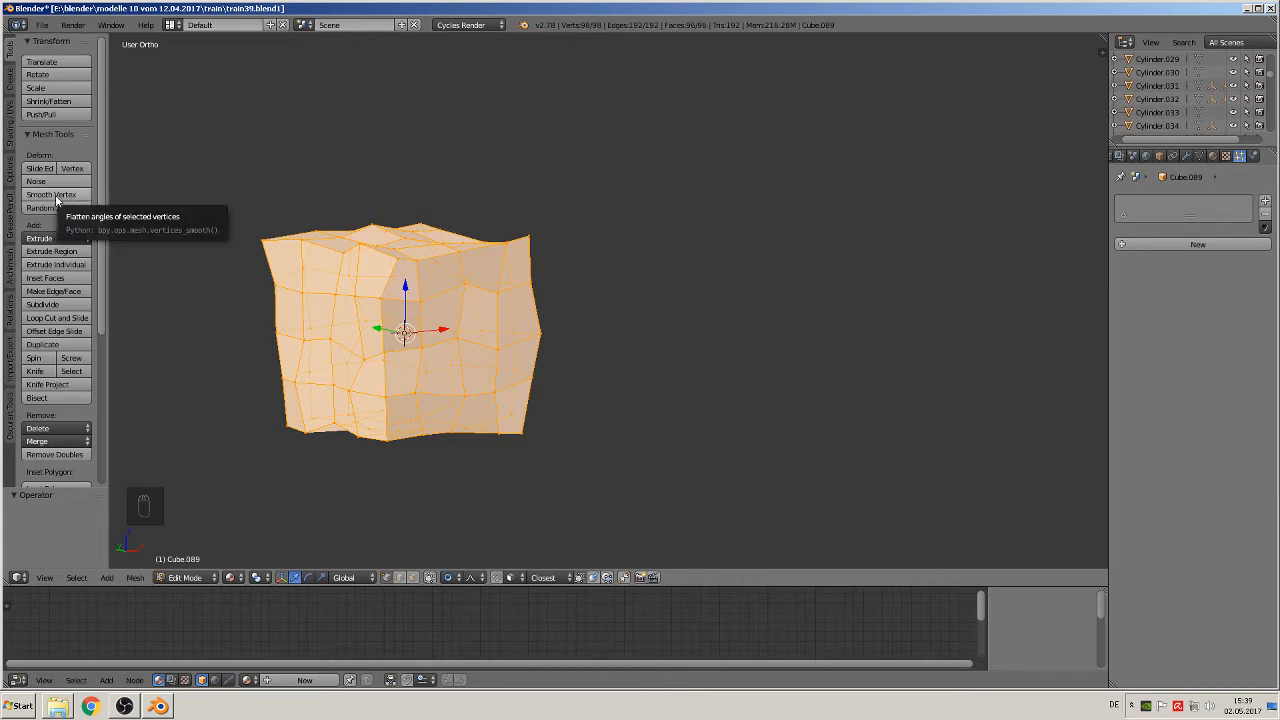
pyautogui.click(57, 196)
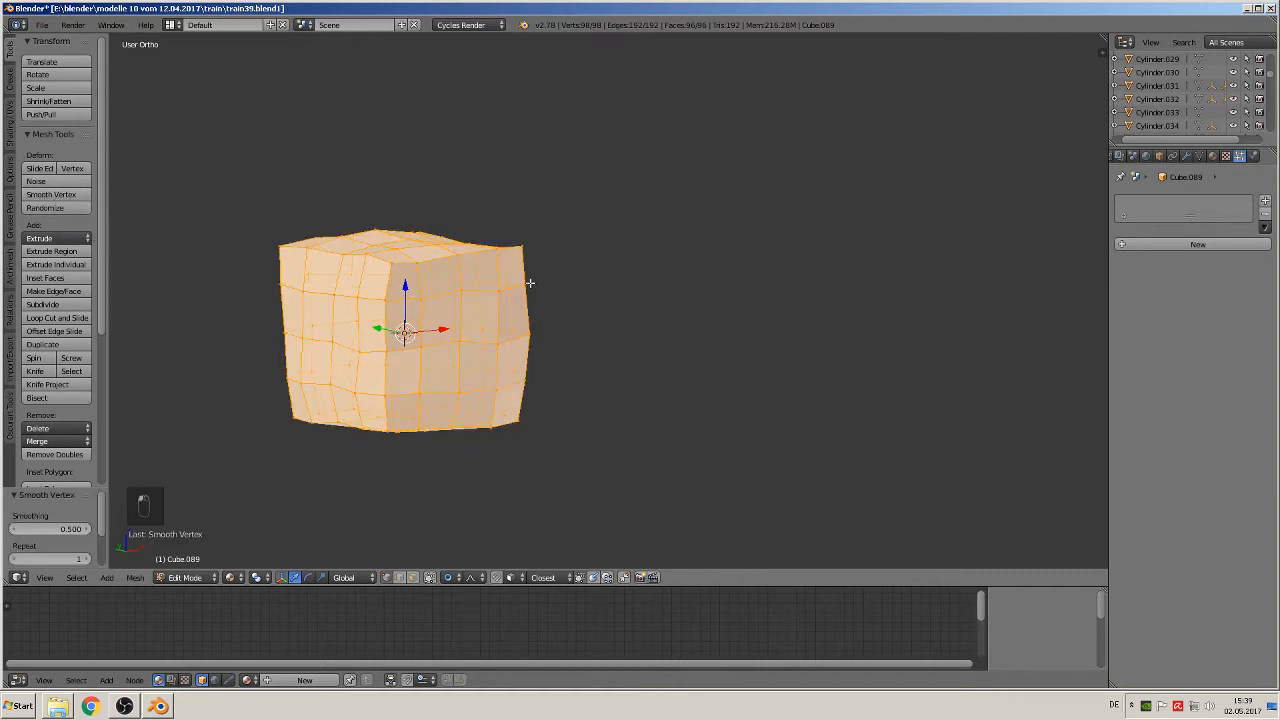
# Step: Move the two upper corner vertices of the block inward in the front view to blunt the corners
pyautogui.press('KP_1')
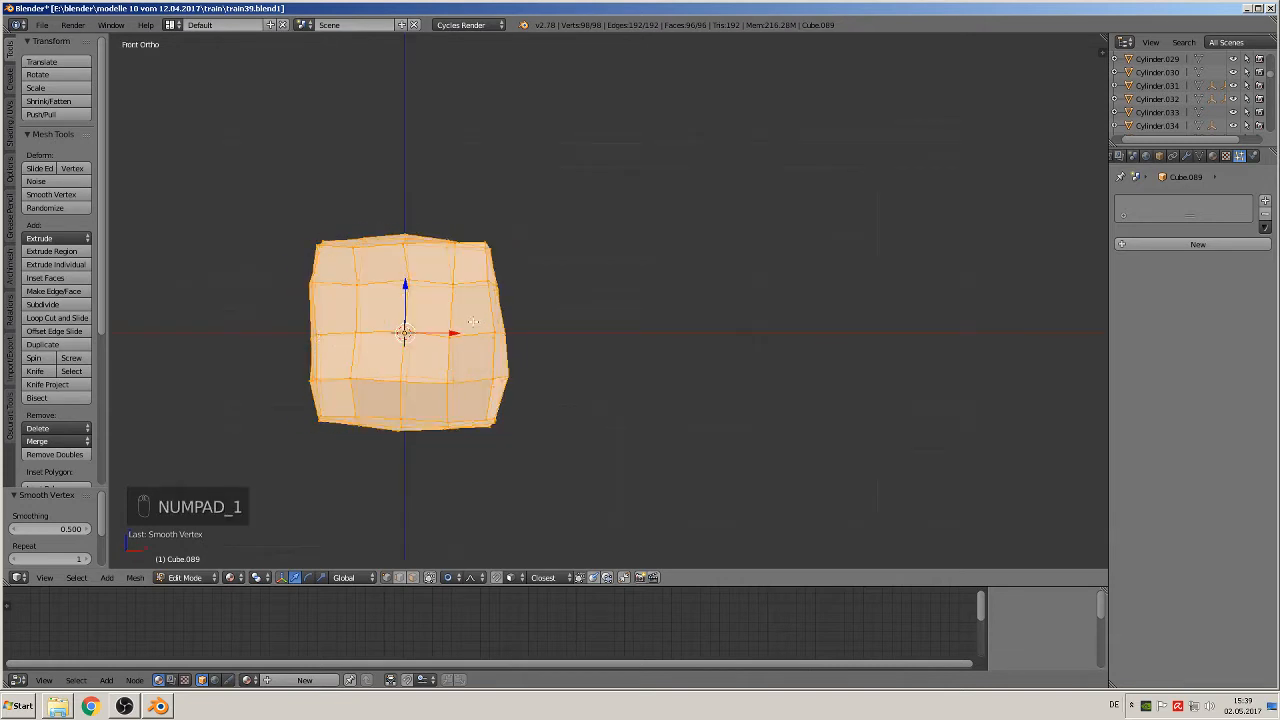
pyautogui.rightClick(485, 242)
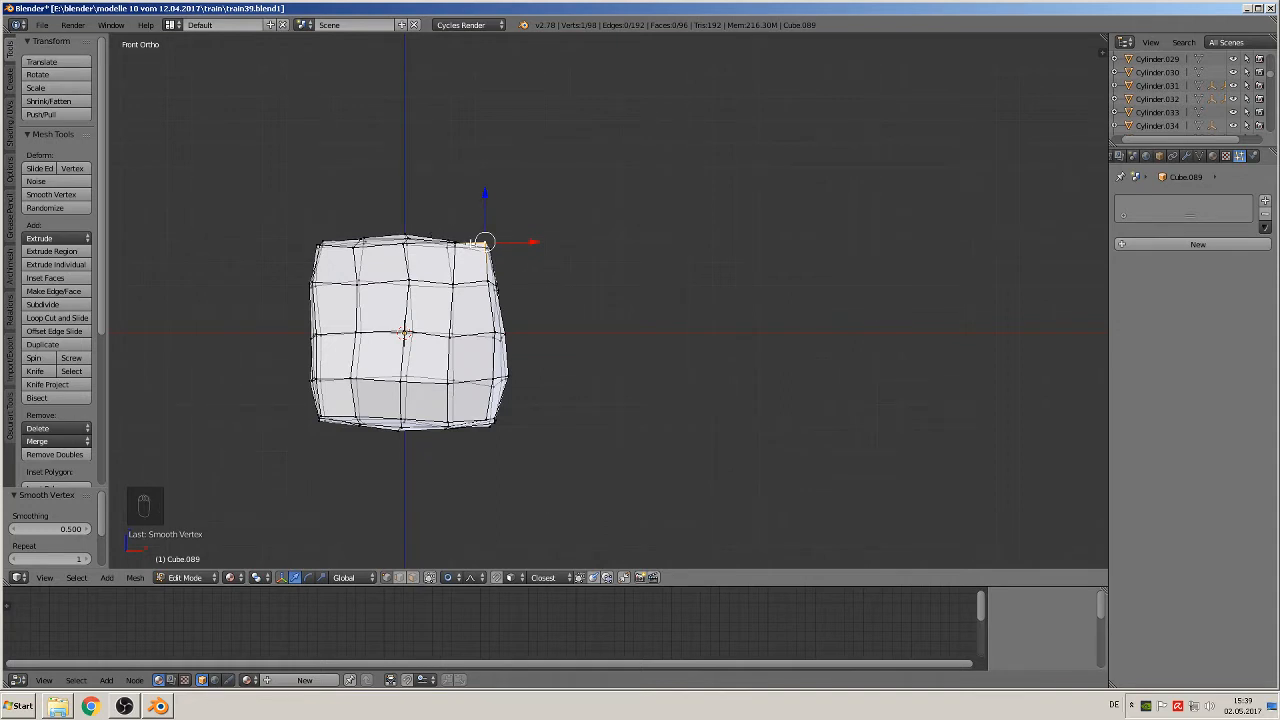
pyautogui.press('g')
pyautogui.click(512, 272)
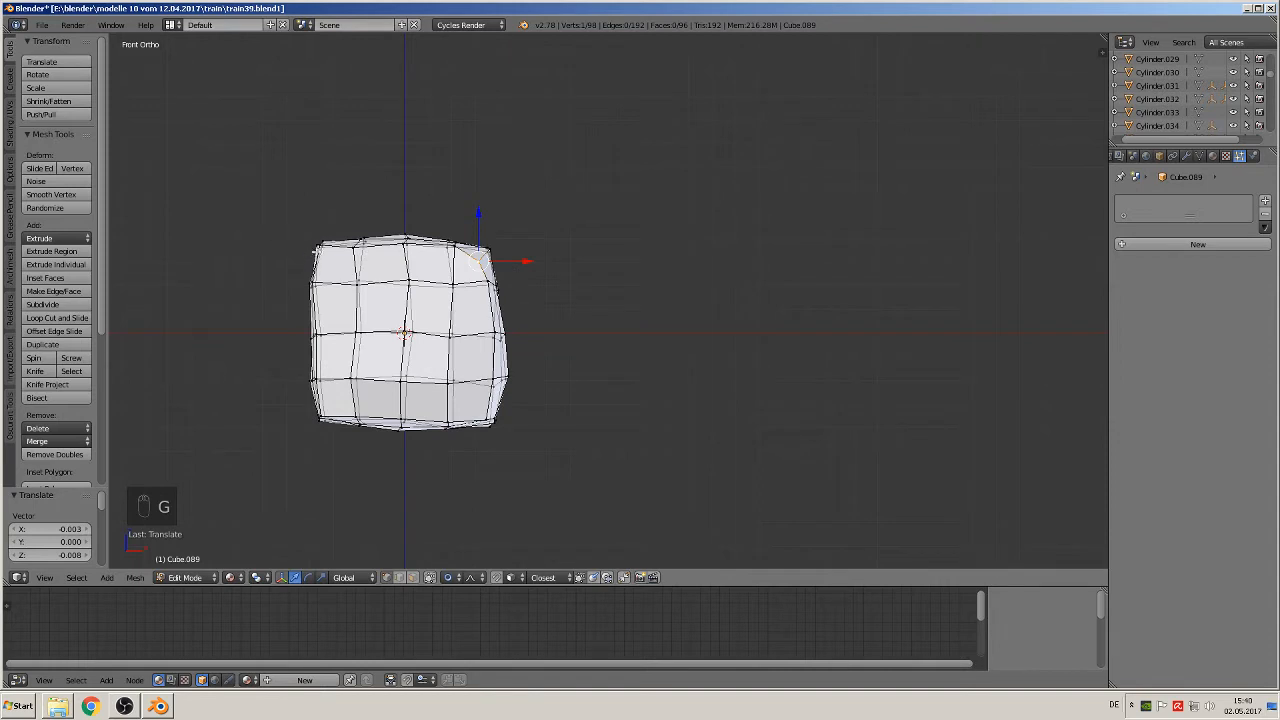
pyautogui.rightClick(322, 244)
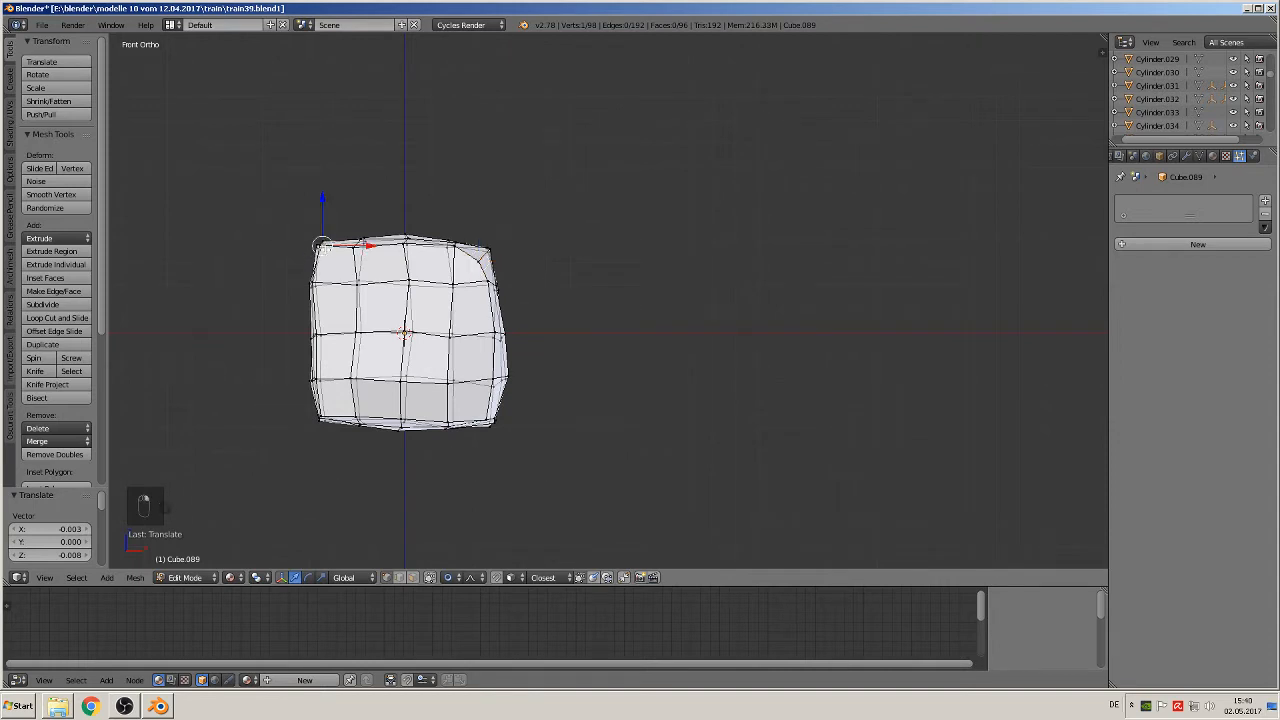
pyautogui.press('g')
pyautogui.click(344, 290)
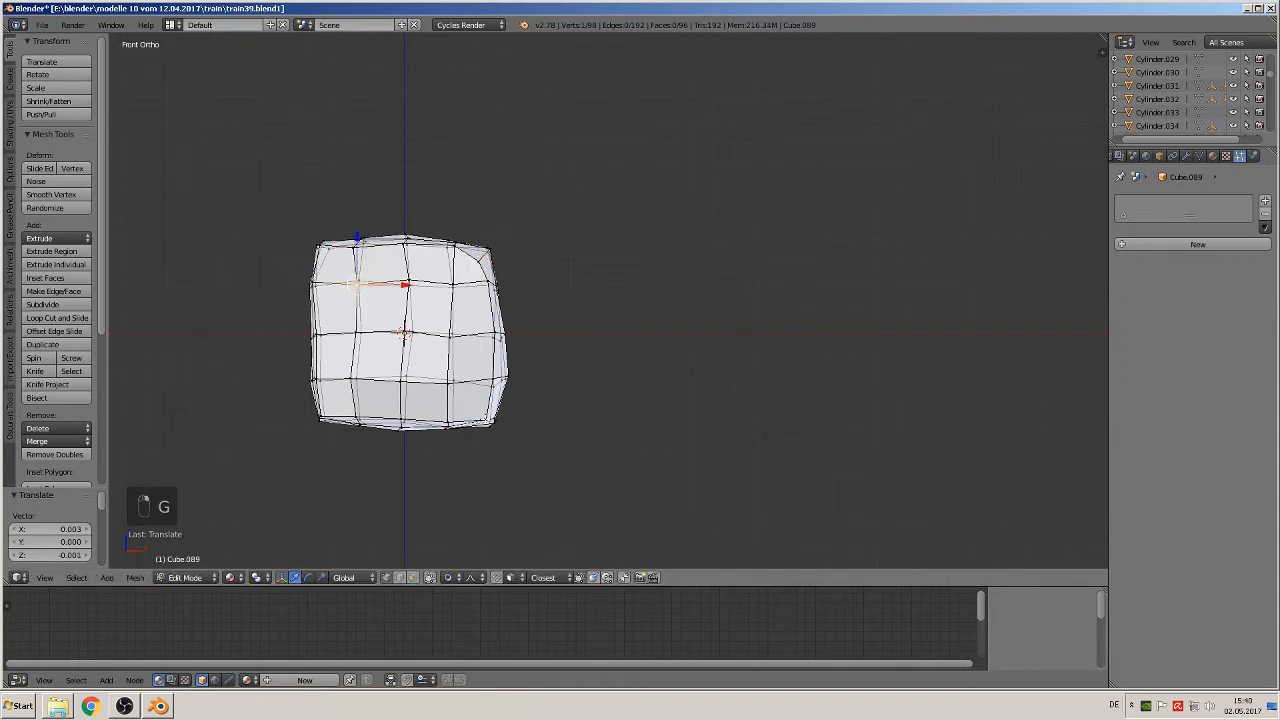
# Step: Pull the lower corner vertex on the X-positive side and one further corner on the X-negative side inward
pyautogui.rightClick(487, 418)
pyautogui.press('g')
pyautogui.click(474, 403)
pyautogui.moveTo(474, 410); pyautogui.dragTo(478, 462, button='middle')
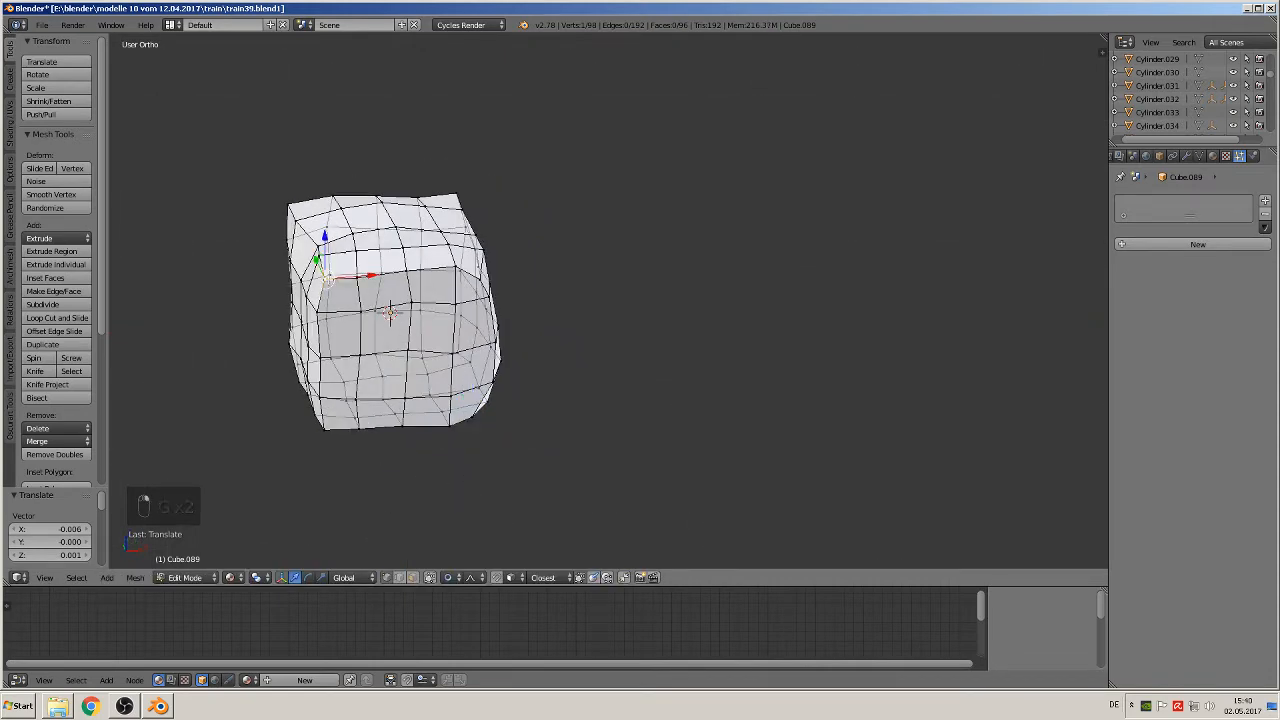
pyautogui.press('g')
pyautogui.click(340, 364)
pyautogui.moveTo(340, 366); pyautogui.dragTo(325, 343, button='middle')
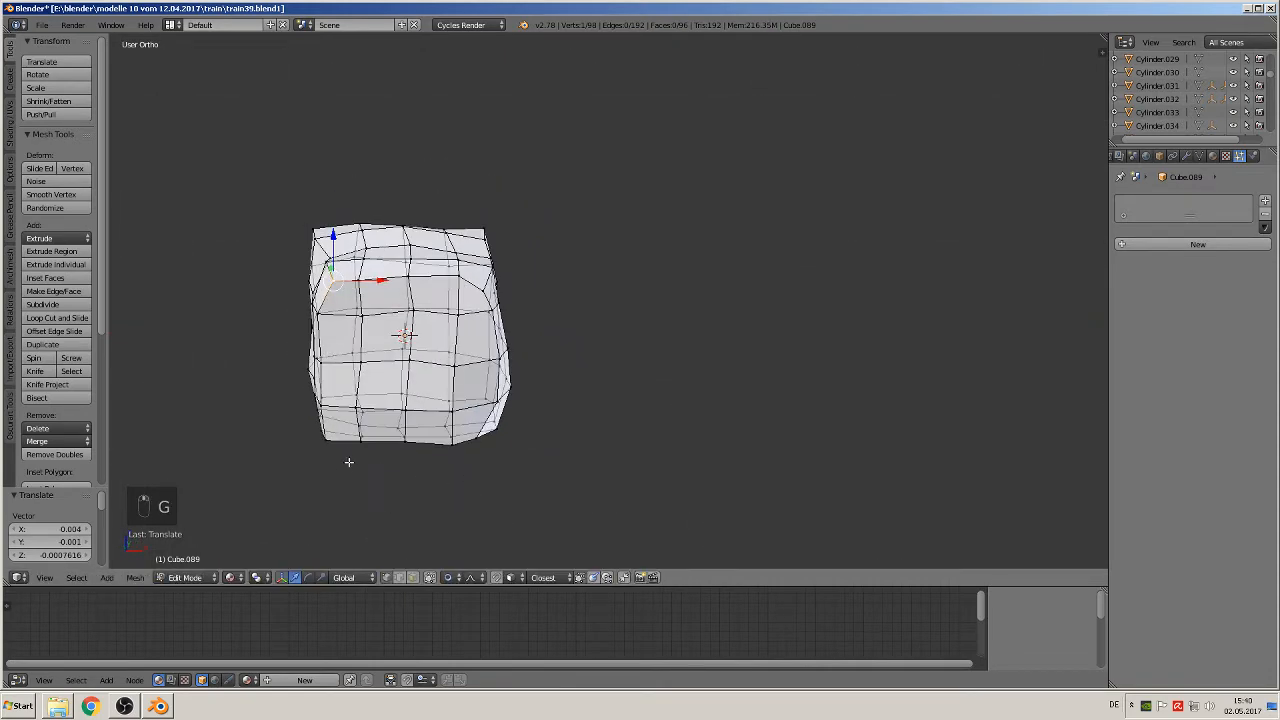
# Step: Move the lower corner vertex on the block's X-negative side inward by about 0.002 on X and 0.003 on Z
pyautogui.rightClick(335, 447)
pyautogui.press('g')
pyautogui.click(338, 438)
pyautogui.moveTo(338, 438); pyautogui.dragTo(366, 389, button='middle')
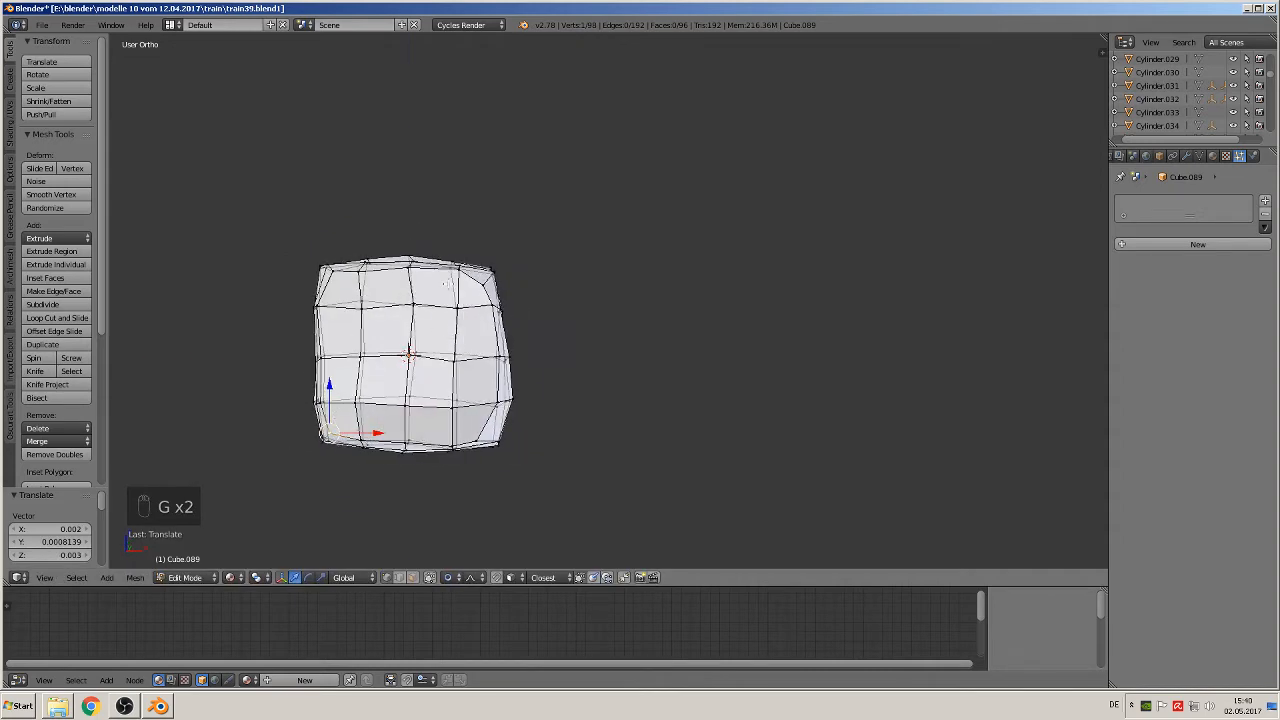
# Step: Blunt the two upper corner vertices on the block's rear side, moving the first about -0.007 along Y
pyautogui.press('KP_1')
pyautogui.moveTo(561, 334); pyautogui.dragTo(430, 382, button='middle')
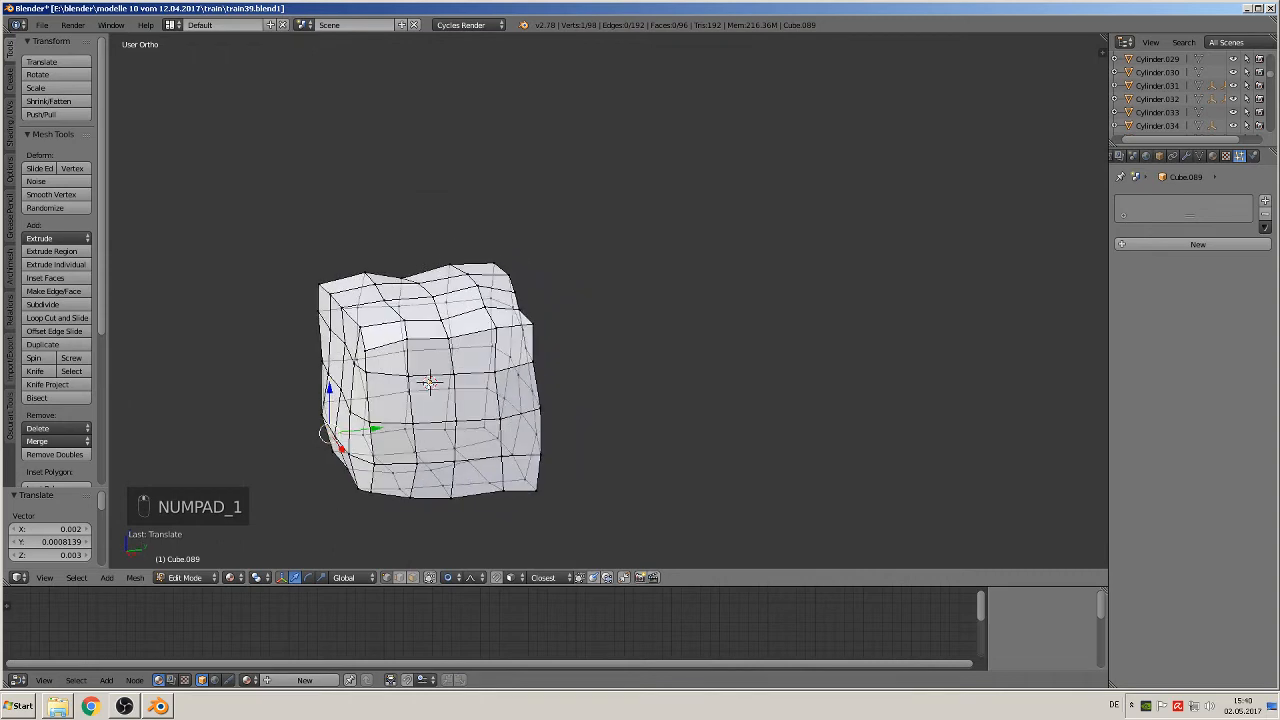
pyautogui.rightClick(543, 317)
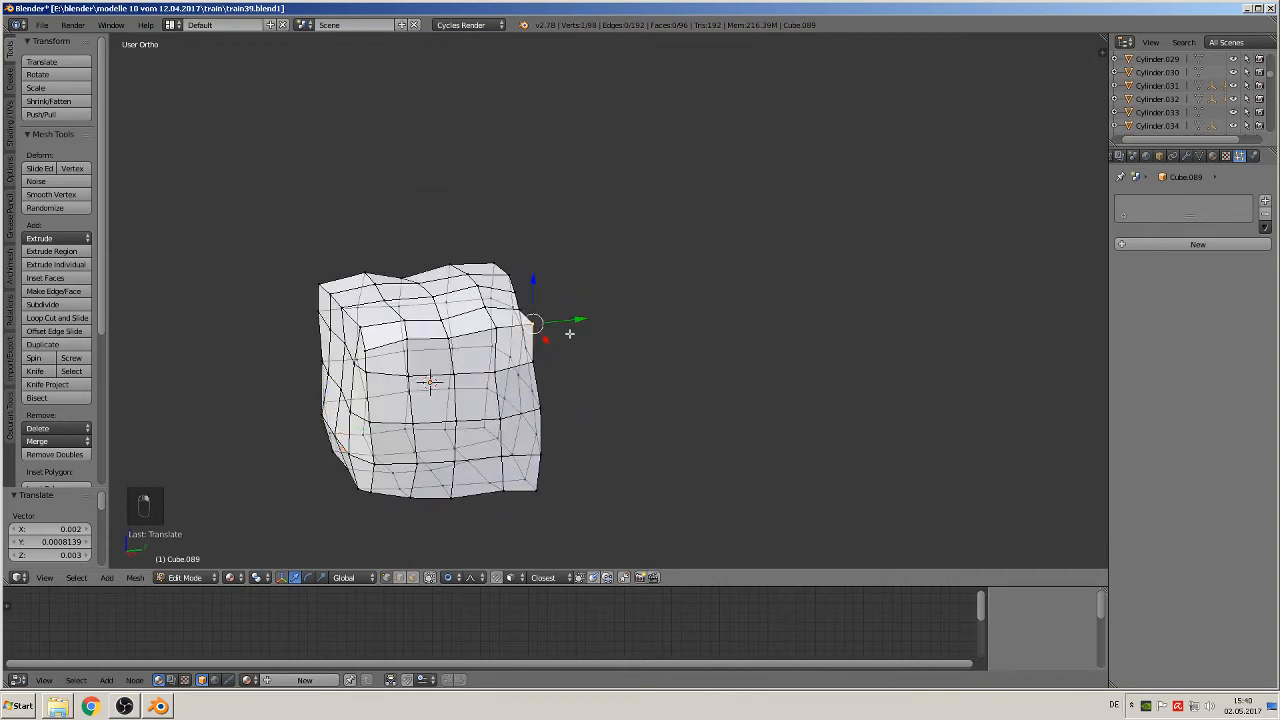
pyautogui.press('g')
pyautogui.click(551, 337)
pyautogui.moveTo(538, 360); pyautogui.dragTo(472, 410, button='middle')
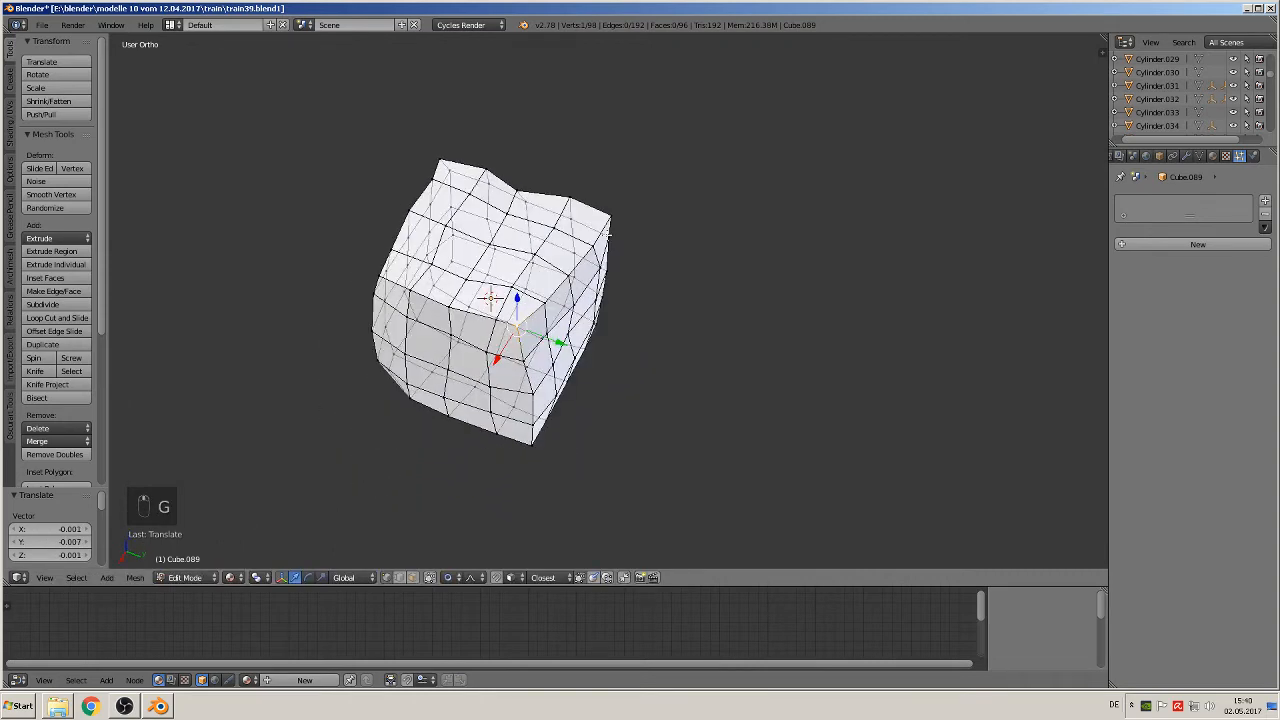
pyautogui.rightClick(613, 210)
pyautogui.press('g')
pyautogui.click(612, 216)
# Step: Nudge the two lower corner vertices on the block's rear side slightly inward
pyautogui.moveTo(617, 466); pyautogui.dragTo(812, 436, button='middle')
pyautogui.rightClick(576, 434)
pyautogui.press('g')
pyautogui.click(578, 436)
pyautogui.rightClick(726, 410)
pyautogui.press('g')
pyautogui.click(740, 406)
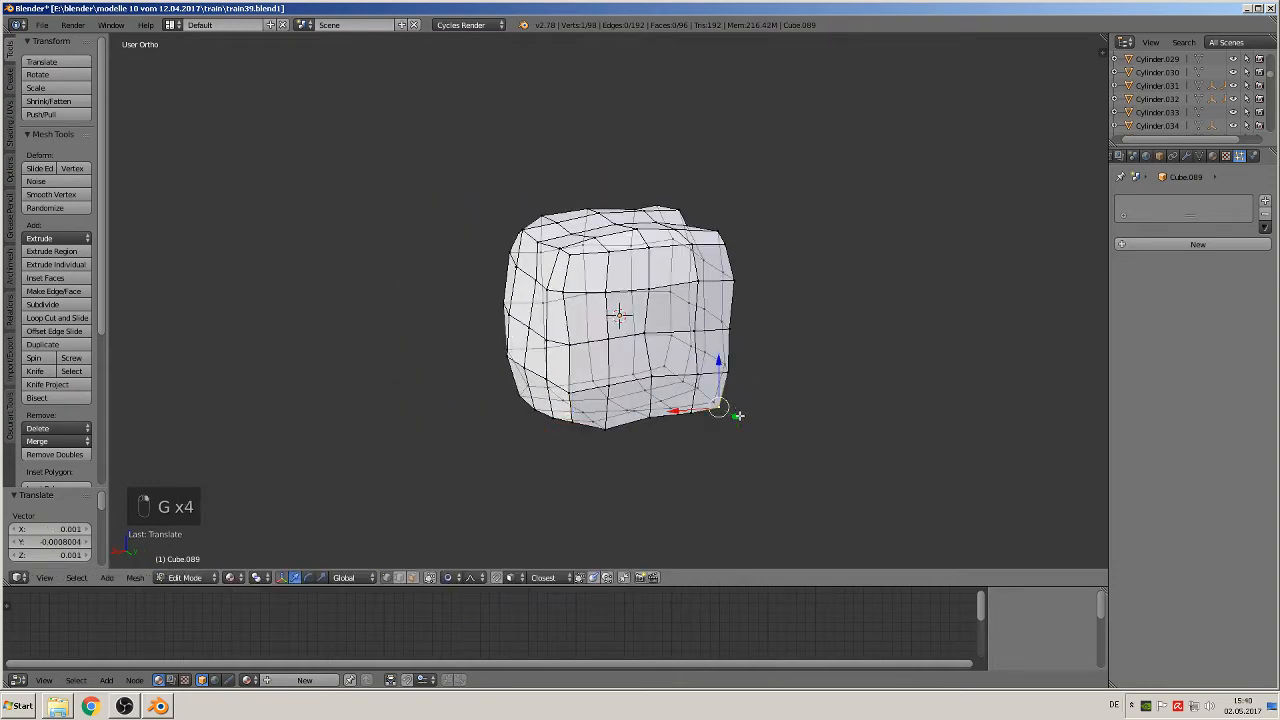
# Step: Nudge the two upper corner vertices on the block's X-negative side toward each other to round that edge
pyautogui.moveTo(740, 406); pyautogui.dragTo(881, 487, button='middle')
pyautogui.moveTo(749, 439); pyautogui.dragTo(795, 483, button='middle')
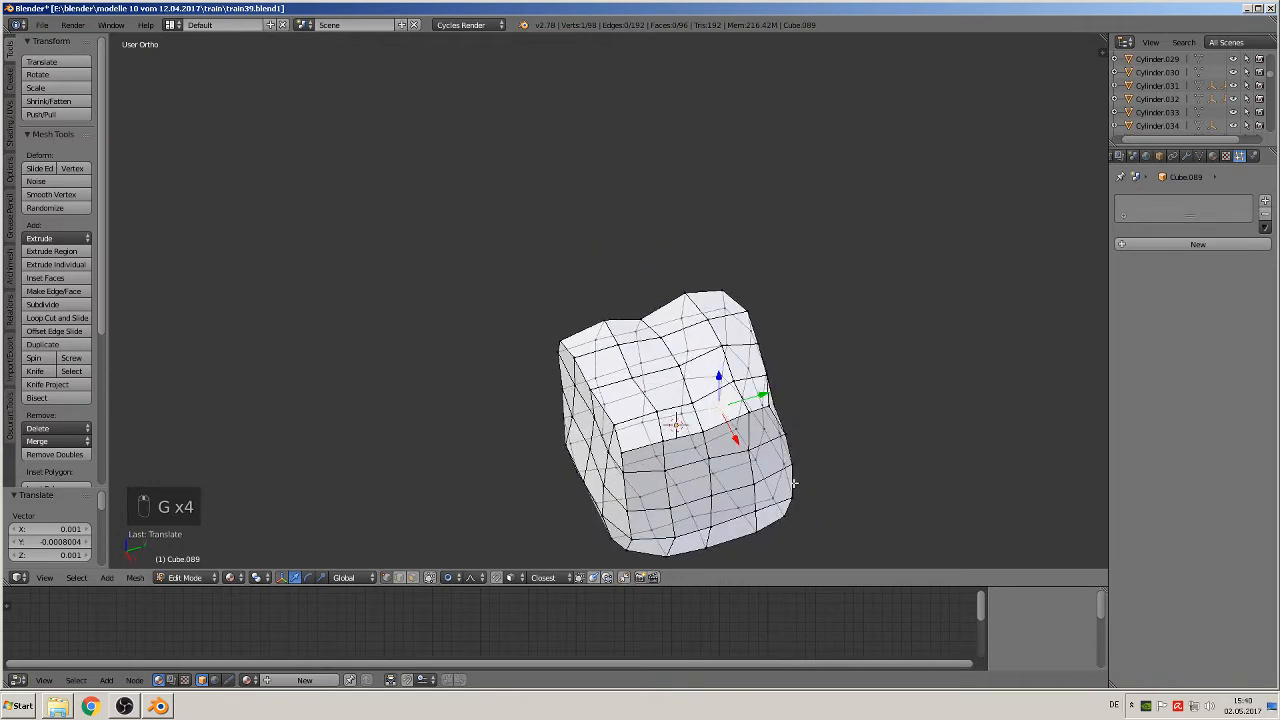
pyautogui.rightClick(558, 340)
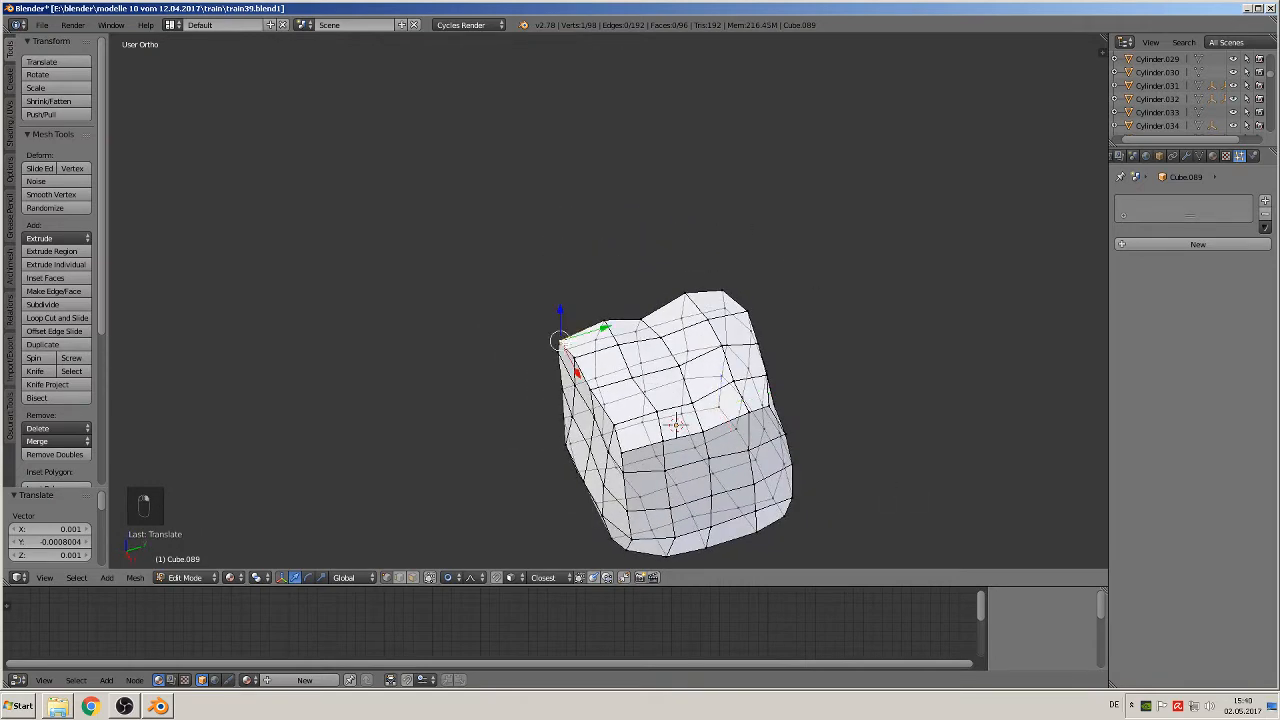
pyautogui.press('g')
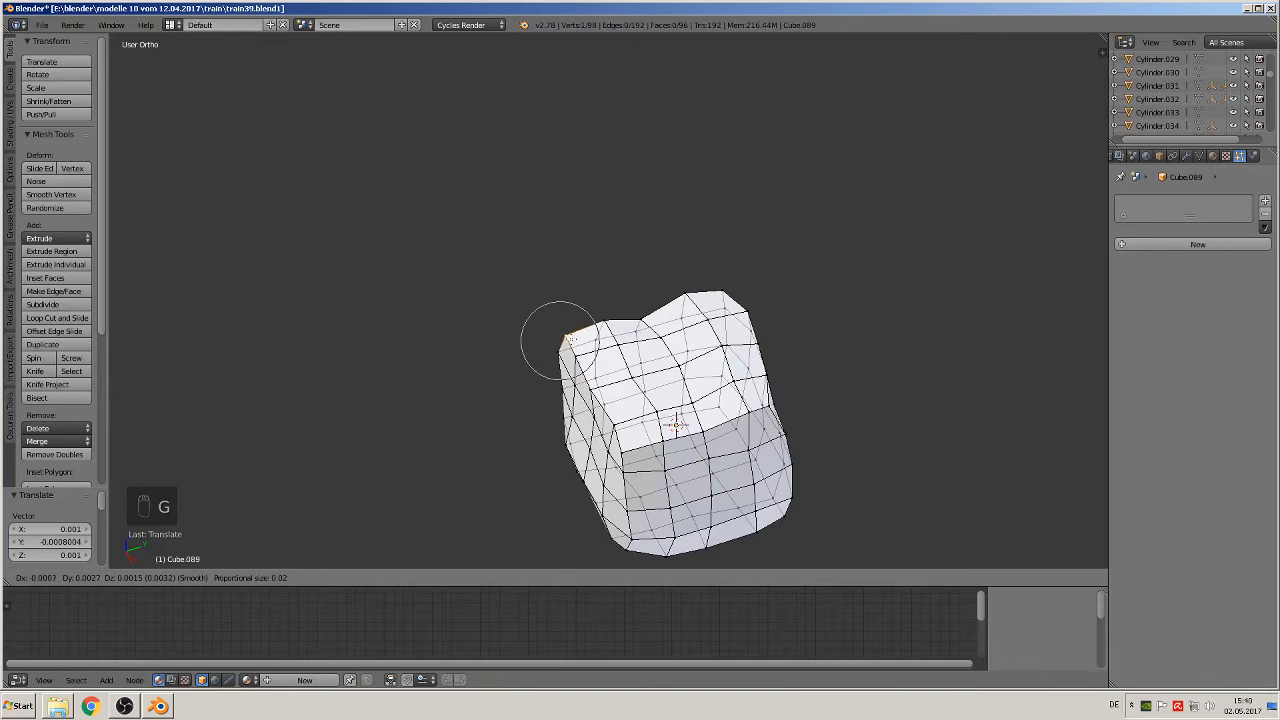
pyautogui.click(571, 339)
pyautogui.rightClick(733, 288)
pyautogui.press('g')
pyautogui.click(720, 297)
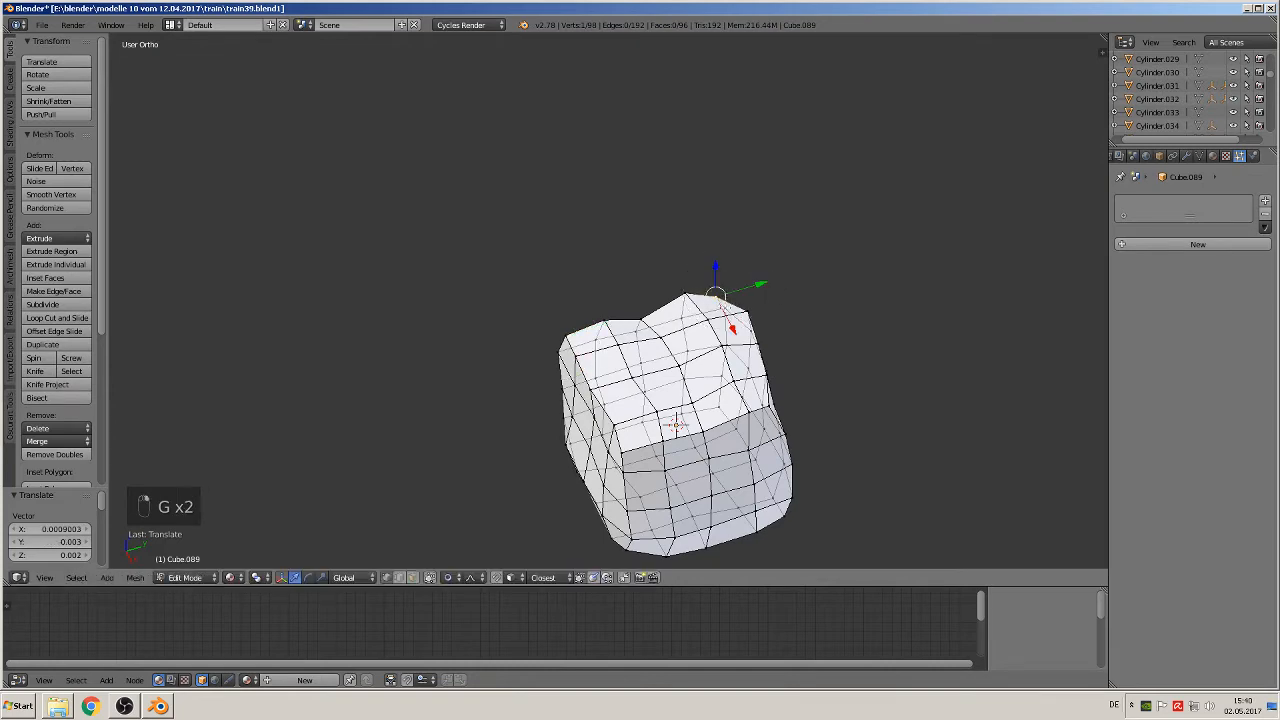
# Step: Return the block to Object Mode and apply smooth shading to it
pyautogui.moveTo(733, 388); pyautogui.dragTo(844, 317, button='middle')
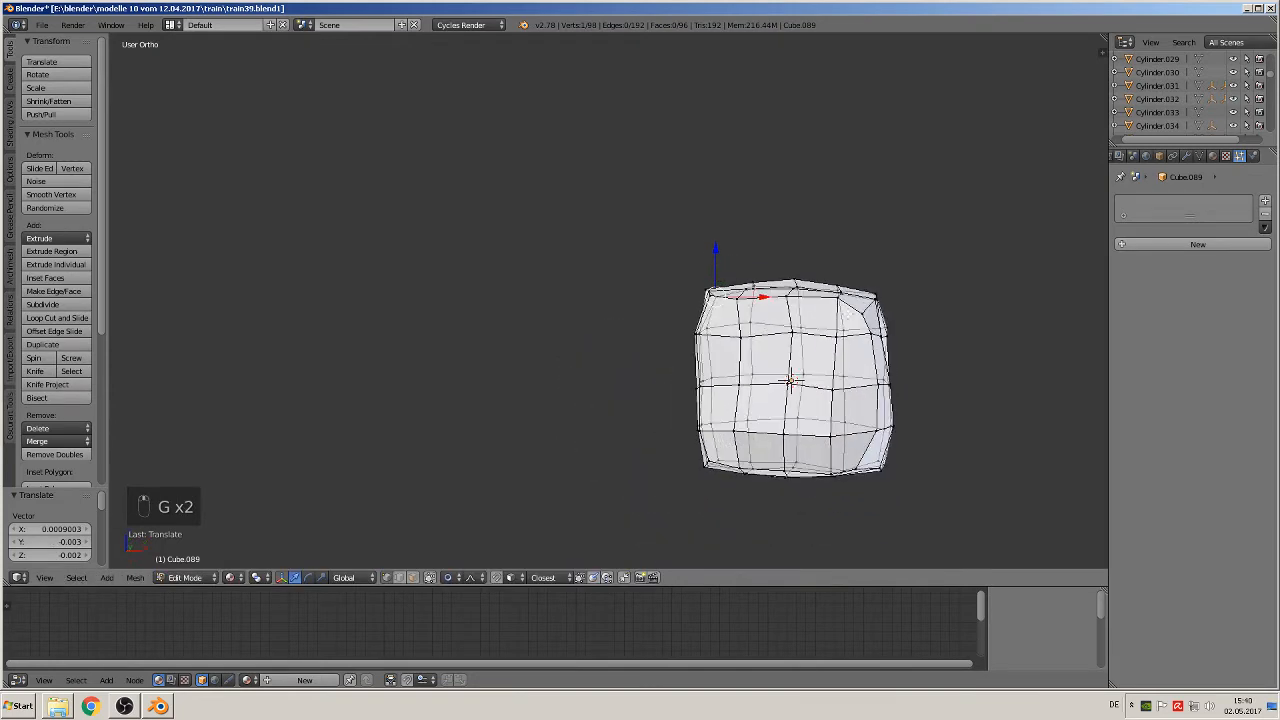
pyautogui.press('KP_1')
pyautogui.press('Tab')
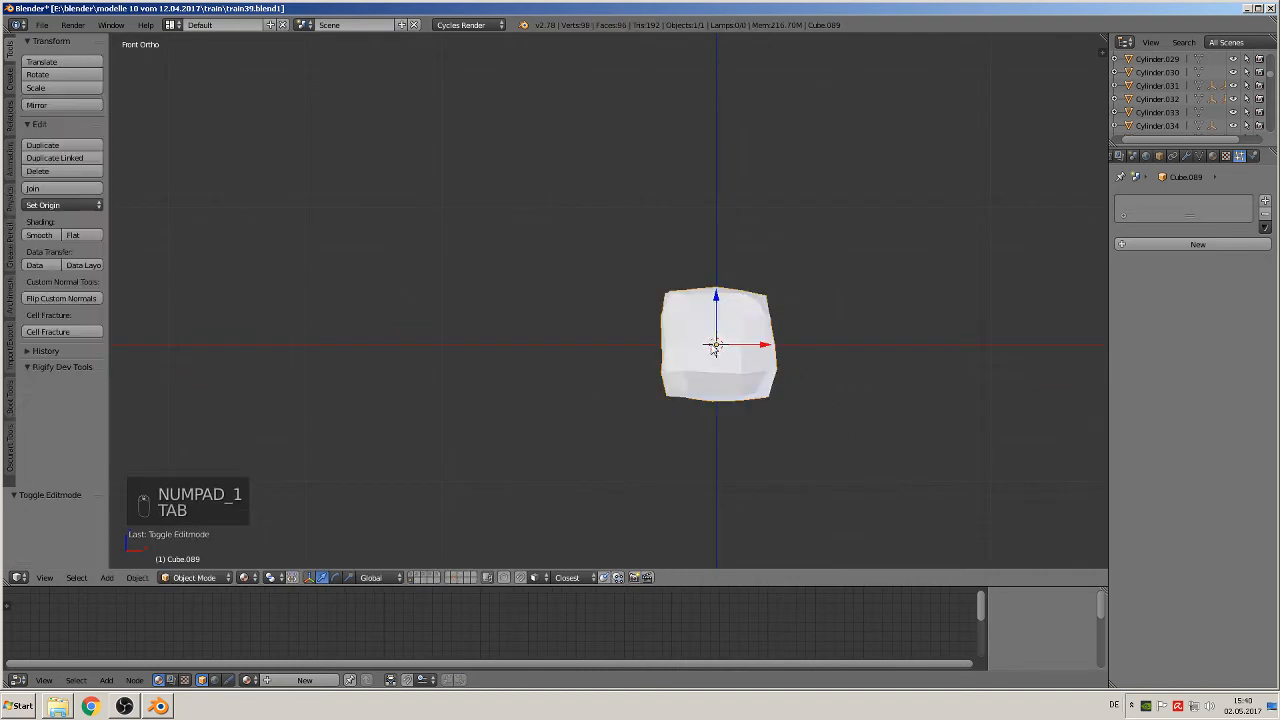
pyautogui.scroll(2, 750, 382)
pyautogui.keyDown('shift'); pyautogui.moveTo(854, 376); pyautogui.dragTo(540, 317, button='middle'); pyautogui.keyUp('shift')
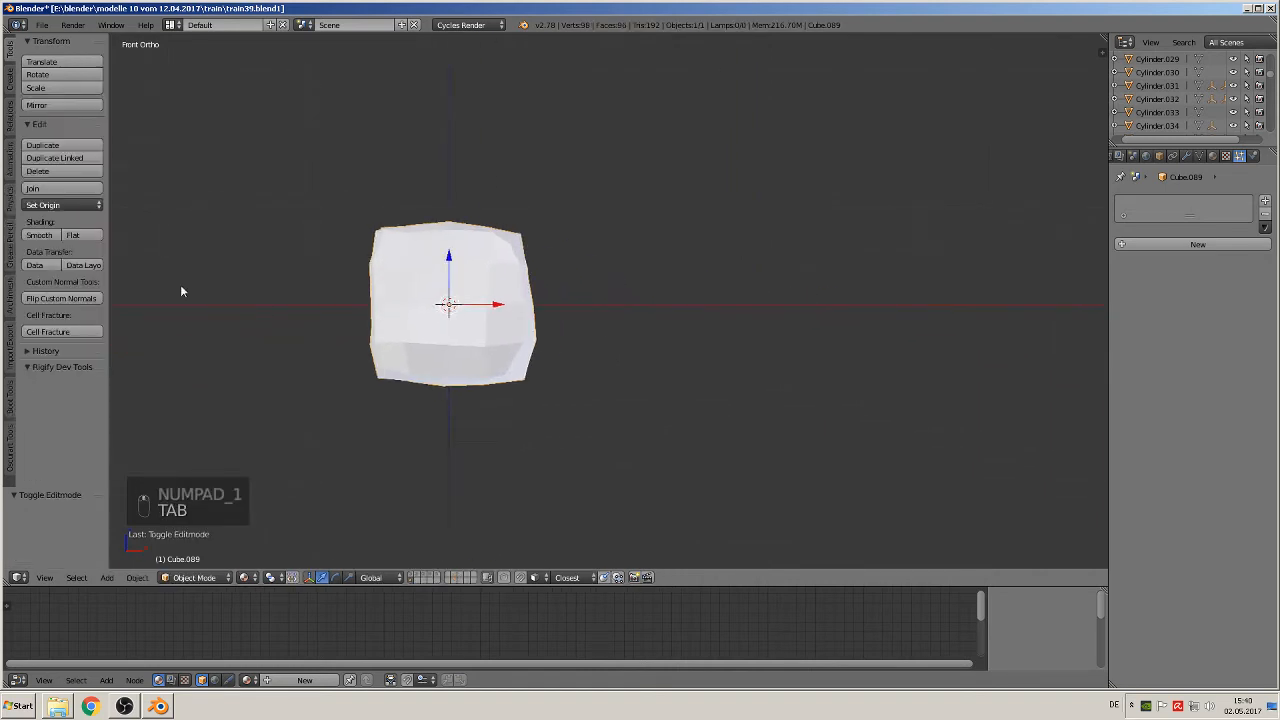
pyautogui.click(39, 235)
pyautogui.moveTo(484, 375); pyautogui.dragTo(425, 278, button='middle')
pyautogui.scroll(2, 425, 278)
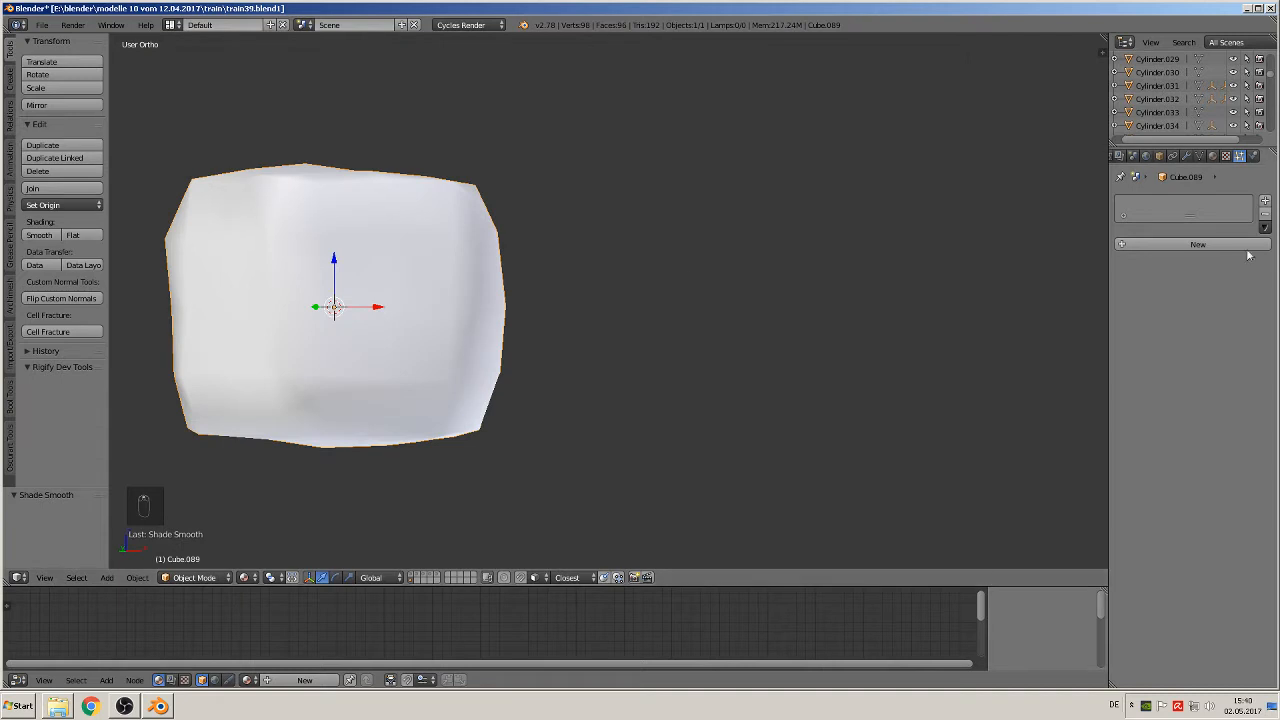
# Step: Add a Subdivision Surface modifier to the block
pyautogui.click(1187, 156)
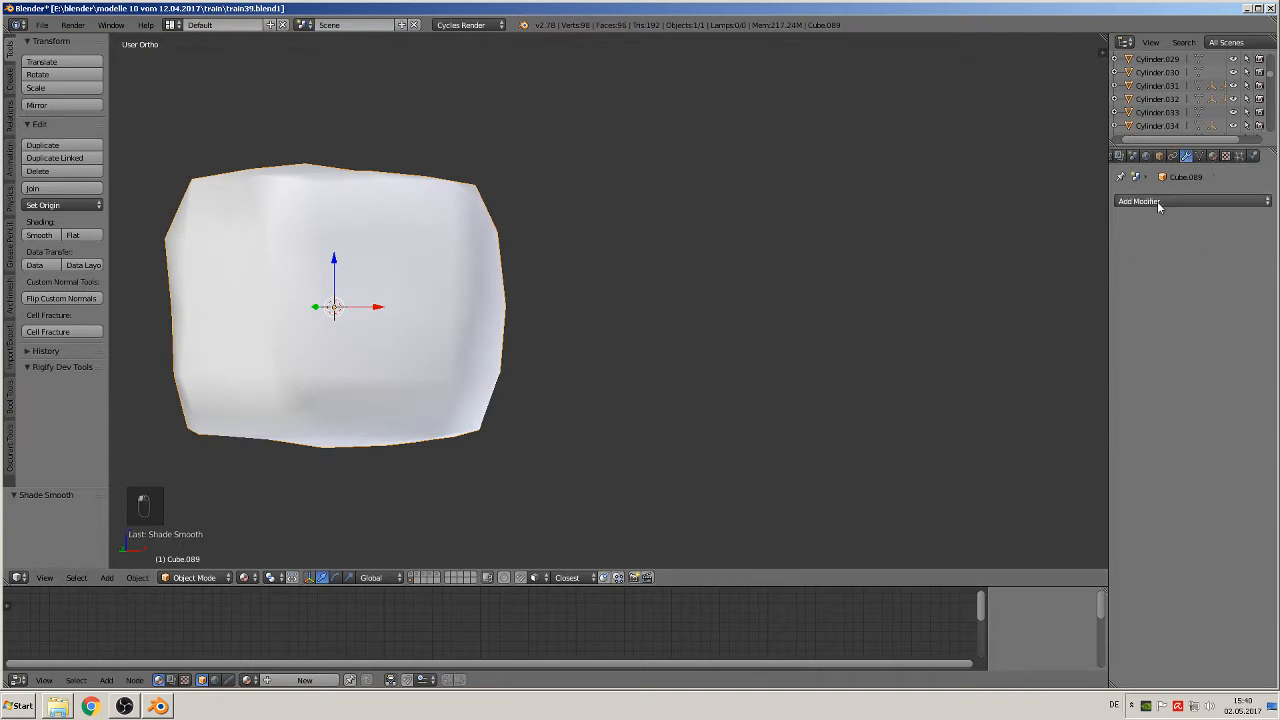
pyautogui.click(1157, 201)
pyautogui.click(1033, 422)
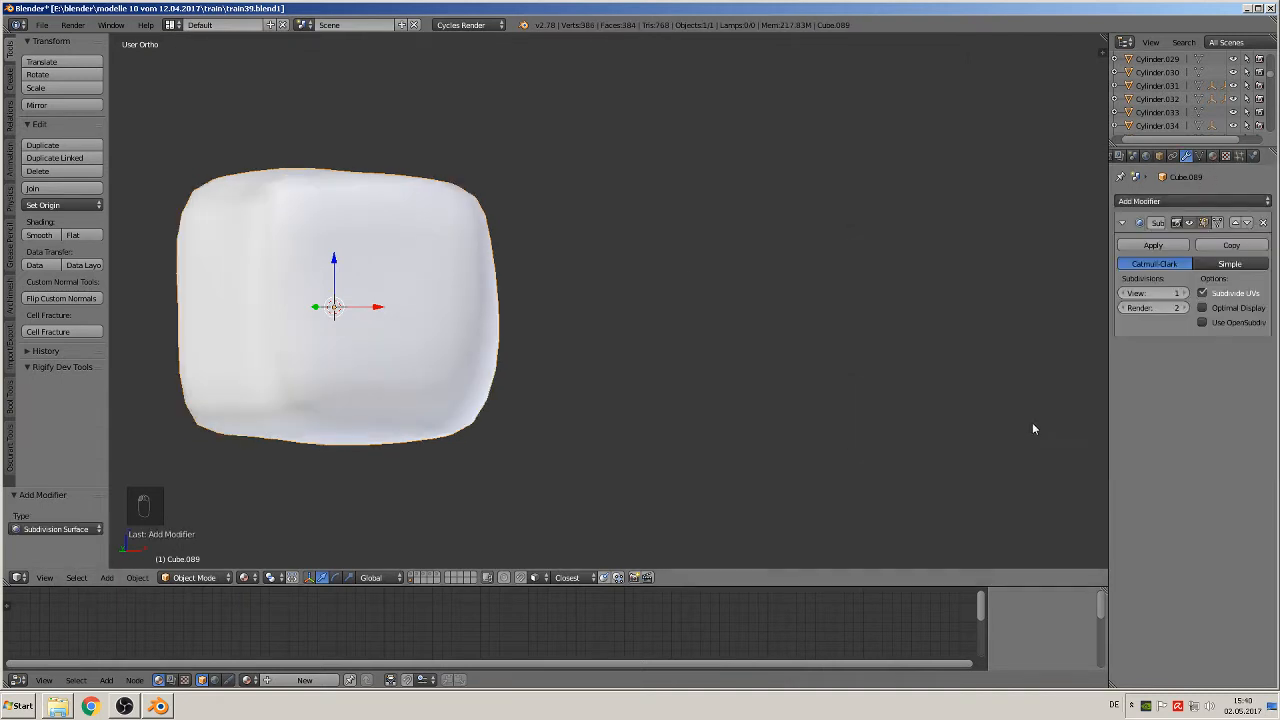
pyautogui.moveTo(882, 390); pyautogui.dragTo(585, 407, button='middle')
# Step: Try randomizing all vertices of the subdivided block once more with an amount of 0.100, and undo it
pyautogui.press('Tab')
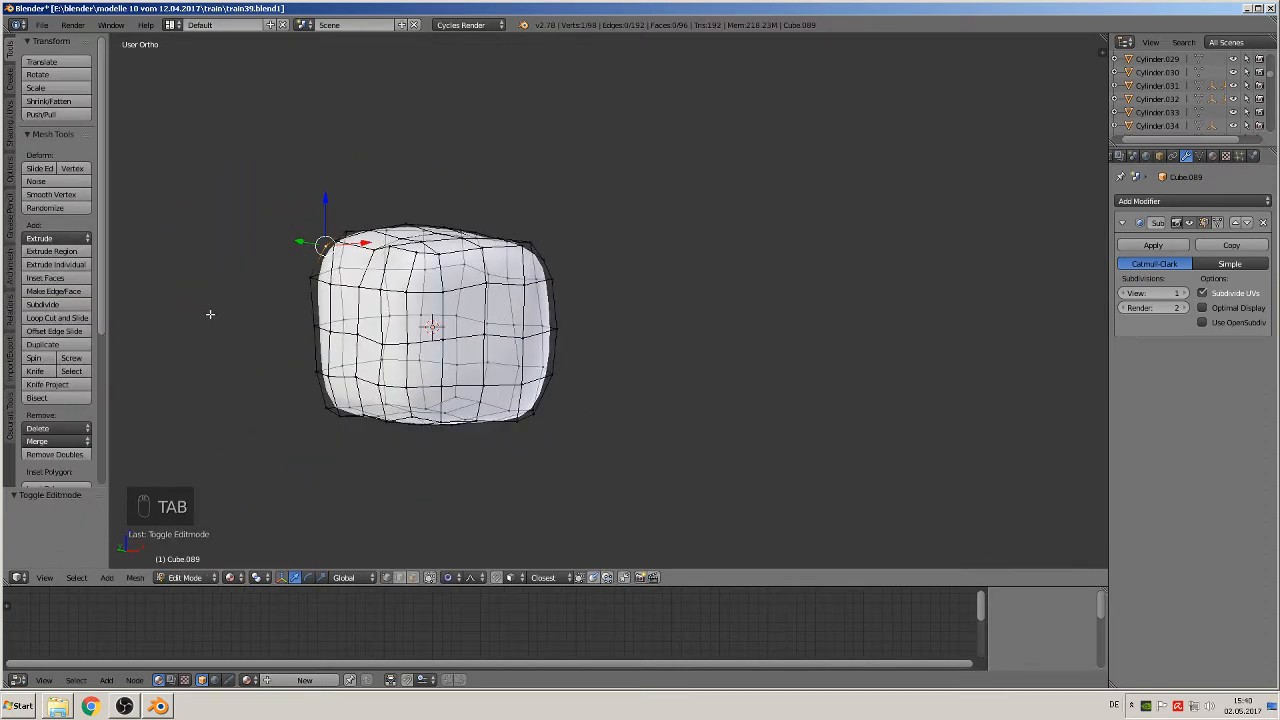
pyautogui.press('a')
pyautogui.press('a')
pyautogui.press('a')
pyautogui.click(50, 208)
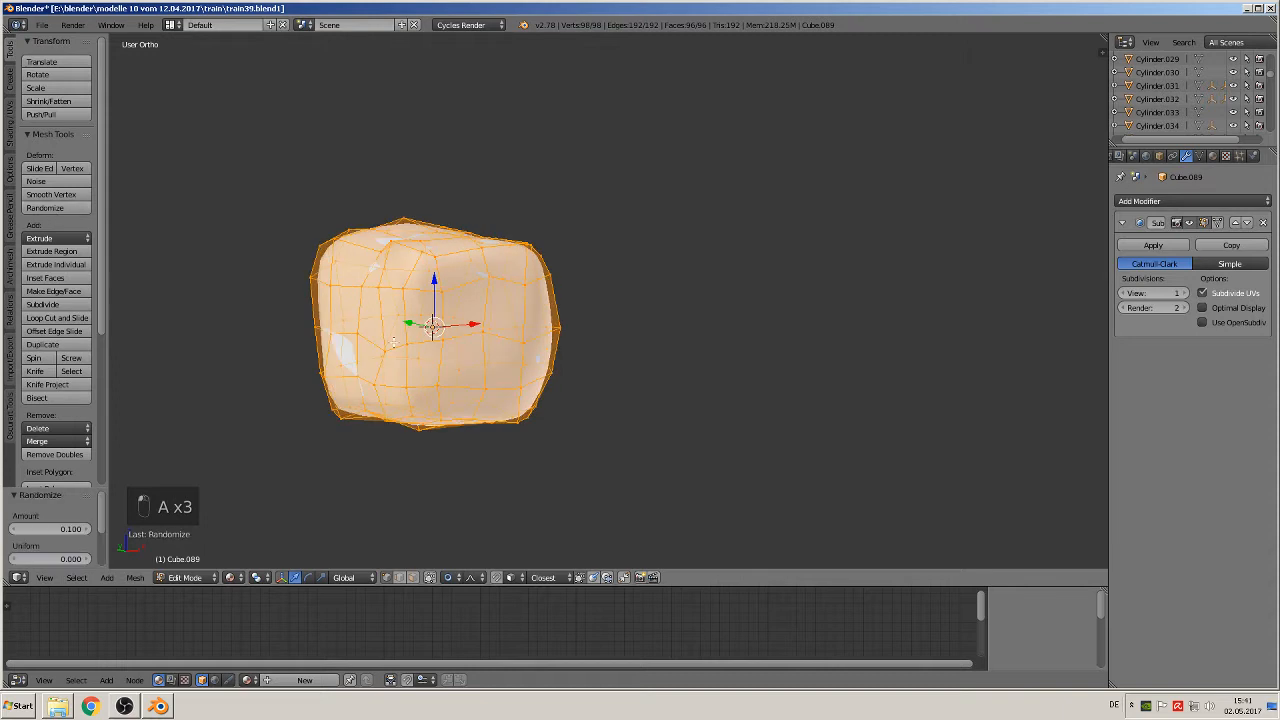
pyautogui.moveTo(598, 456); pyautogui.dragTo(687, 467, button='middle')
pyautogui.press('Tab')
pyautogui.hotkey('ctrl', 'z')
# Step: Duplicate the rounded block in front view and place the copy 0.098 units along positive X
pyautogui.press('KP_0')
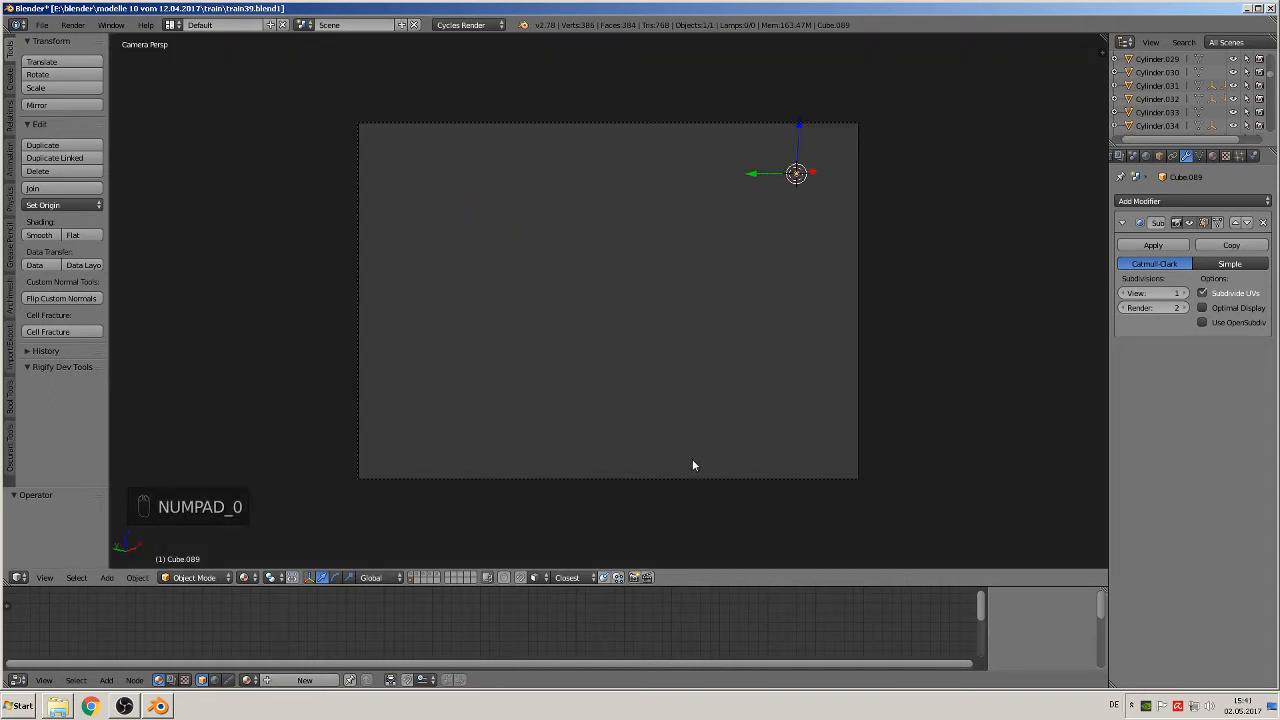
pyautogui.press('KP_0')
pyautogui.scroll(2, 704, 398)
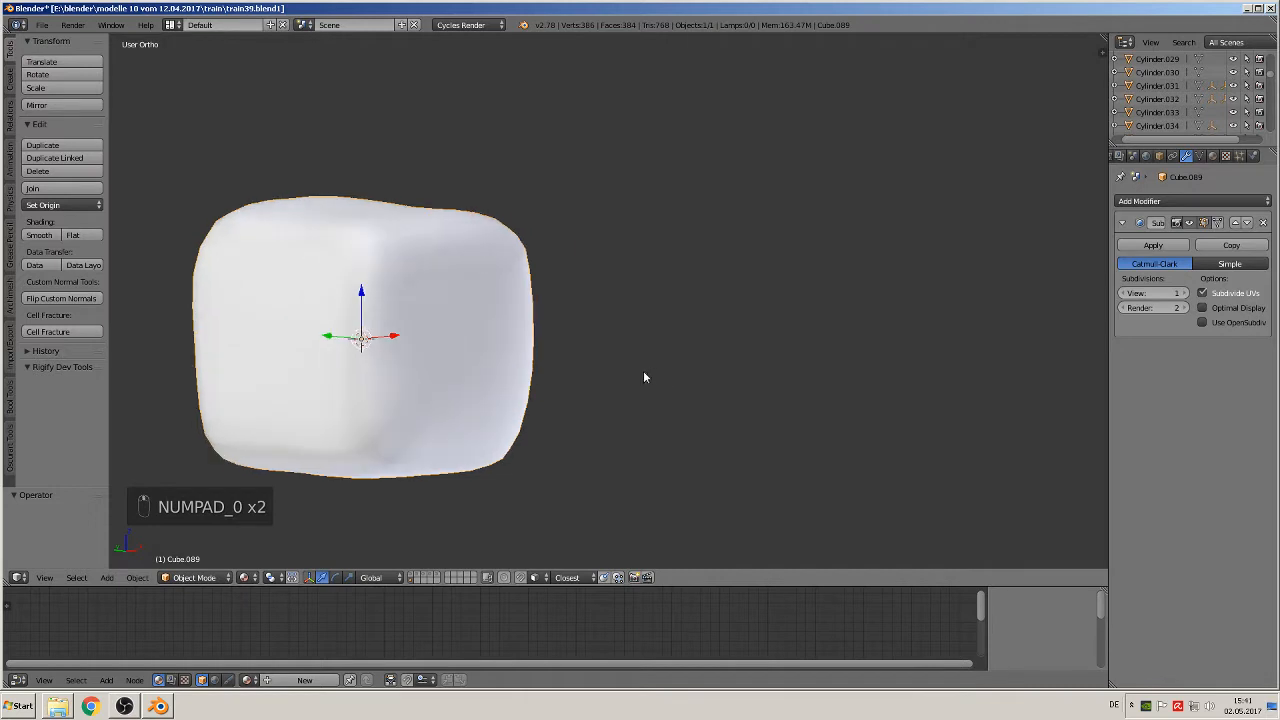
pyautogui.press('KP_1')
pyautogui.scroll(-2, 514, 346)
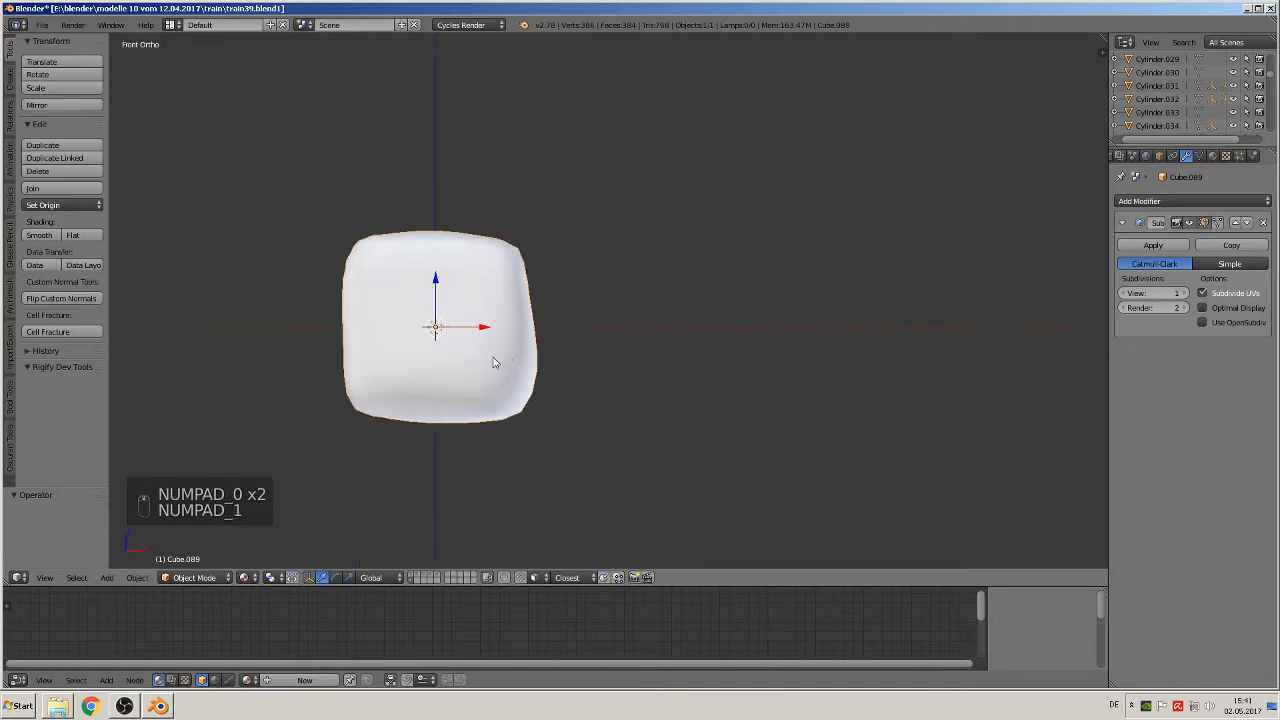
pyautogui.hotkey('shift', 'd')
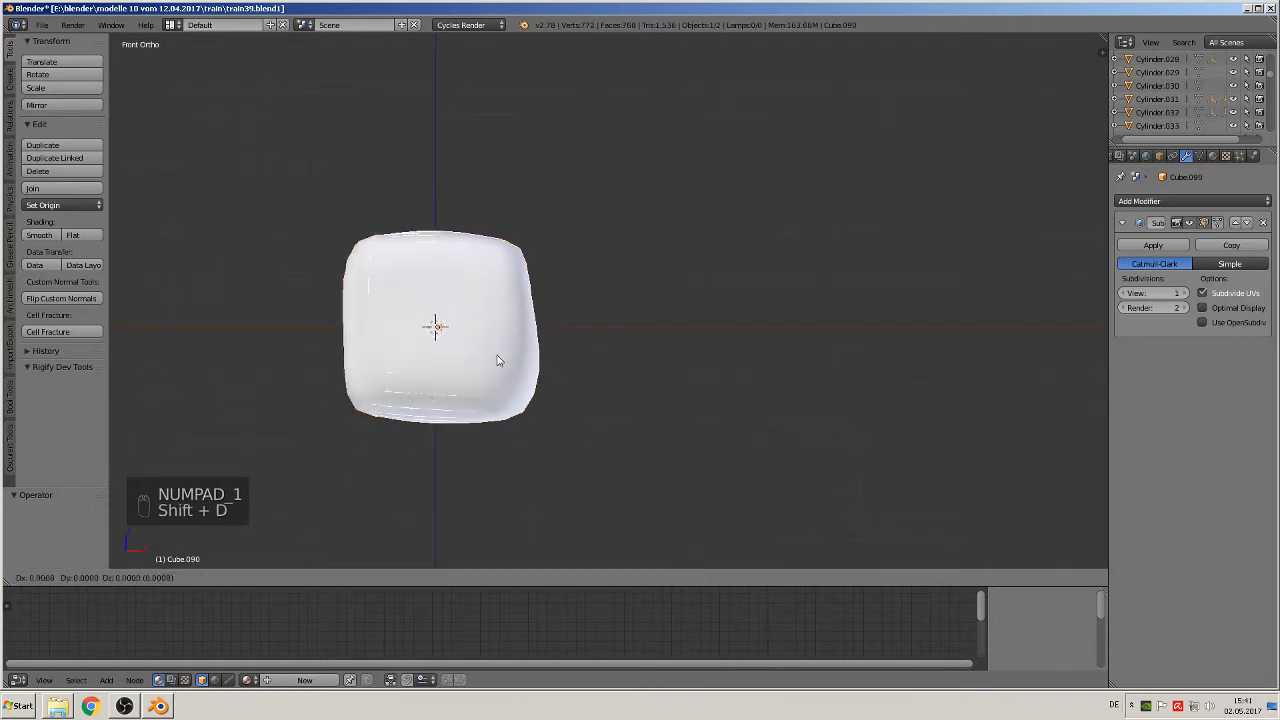
pyautogui.click(700, 372)
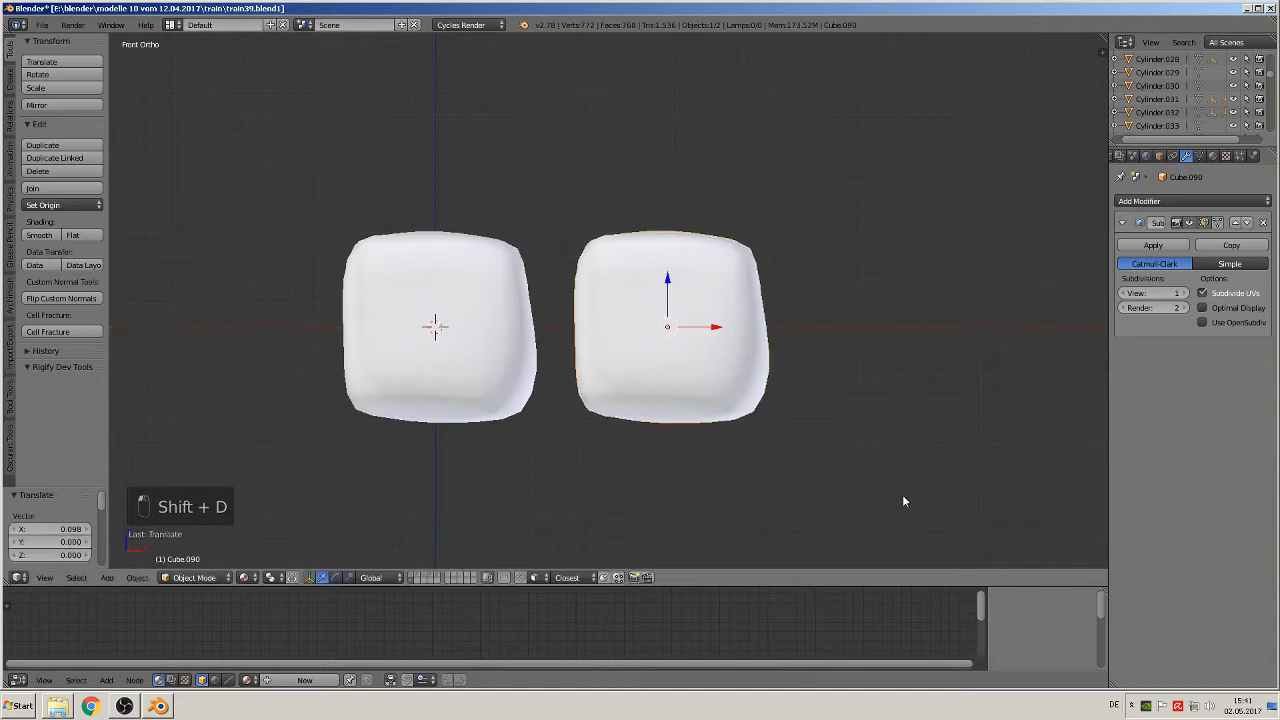
# Step: Rotate the duplicated block 90° about the global Z axis
pyautogui.write('r90')
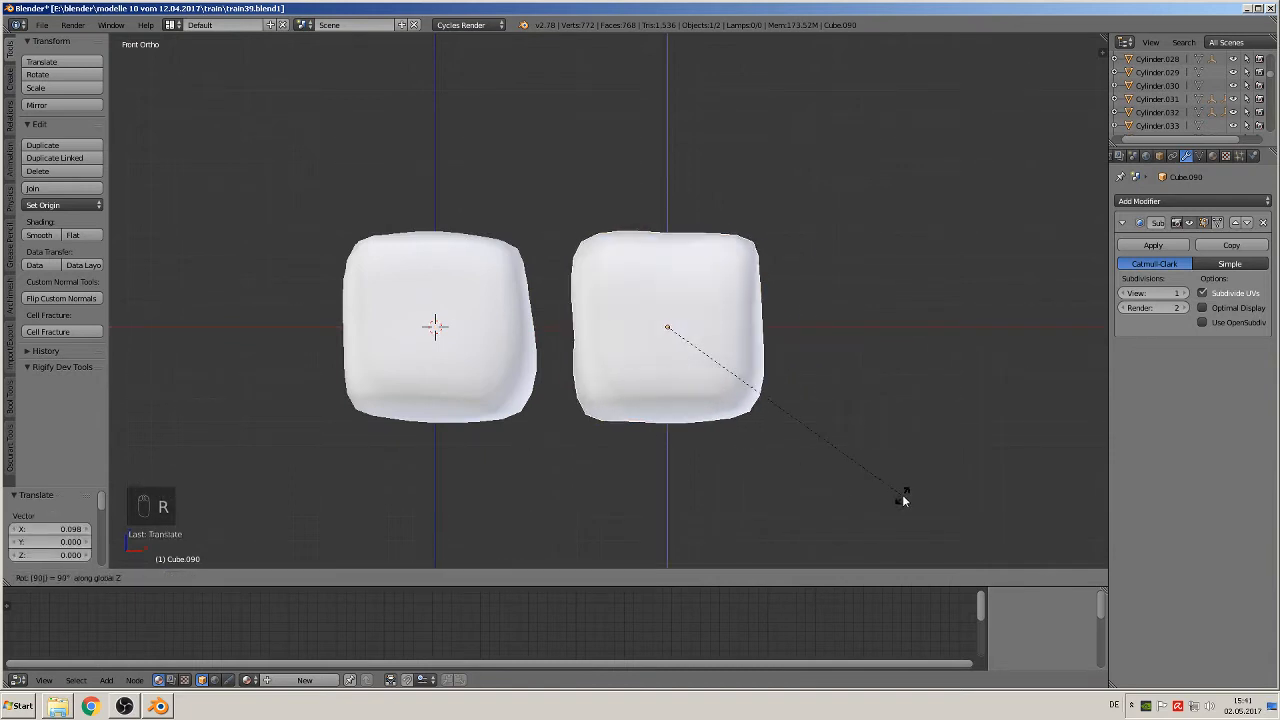
pyautogui.press('Return')
# Step: Duplicate the rotated block and place the third block another 0.098 units along positive X
pyautogui.keyDown('shift'); pyautogui.moveTo(857, 447); pyautogui.dragTo(470, 428, button='middle'); pyautogui.keyUp('shift')
pyautogui.hotkey('shift', 'd')
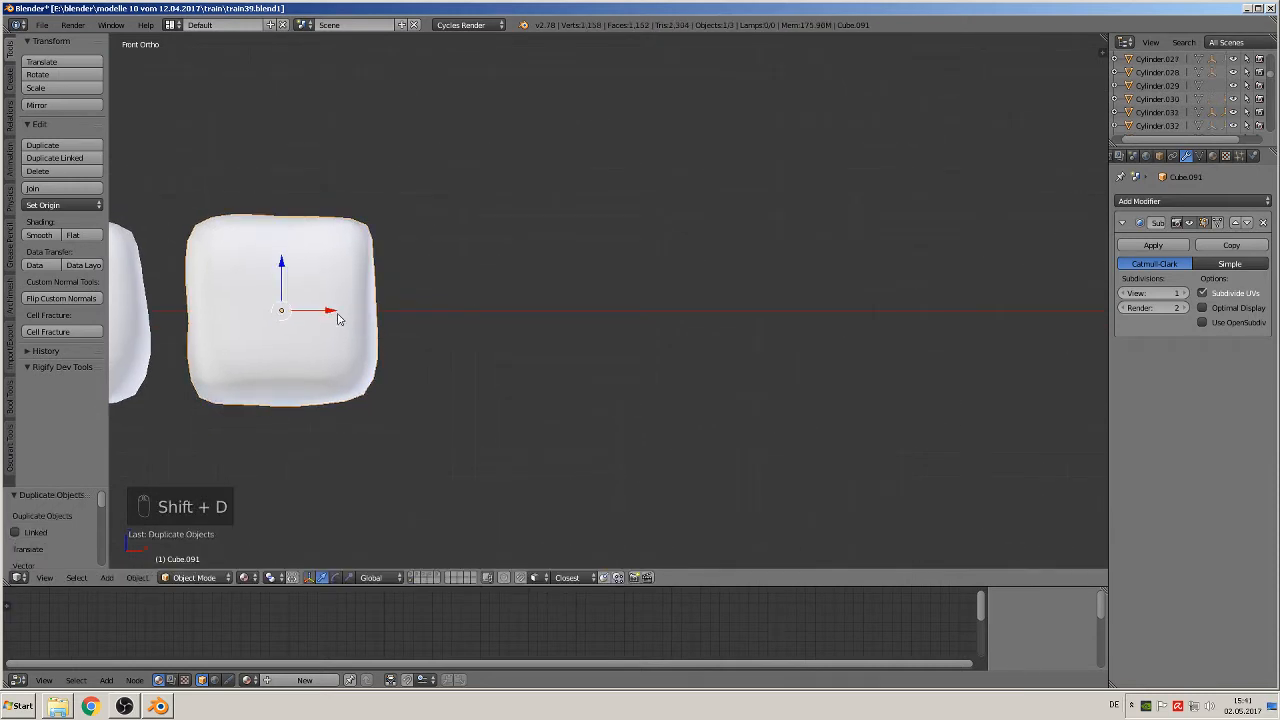
pyautogui.click(563, 339)
pyautogui.press('r')
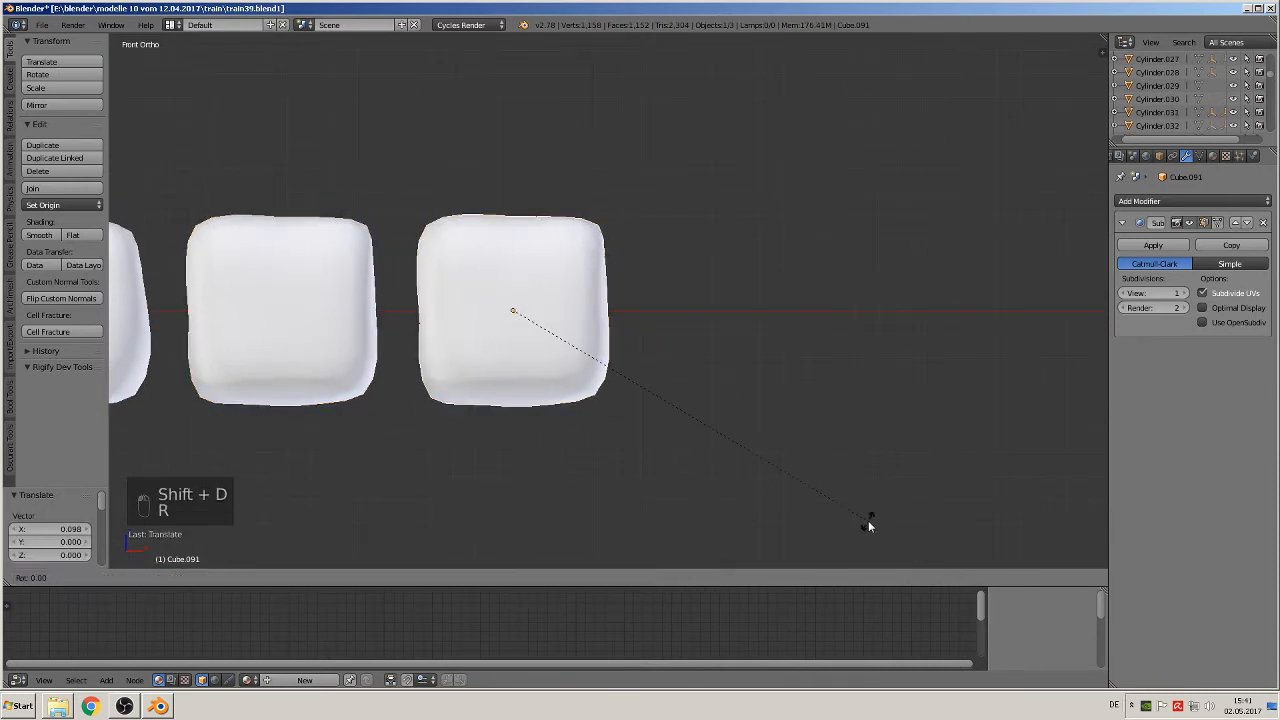
pyautogui.write('45')
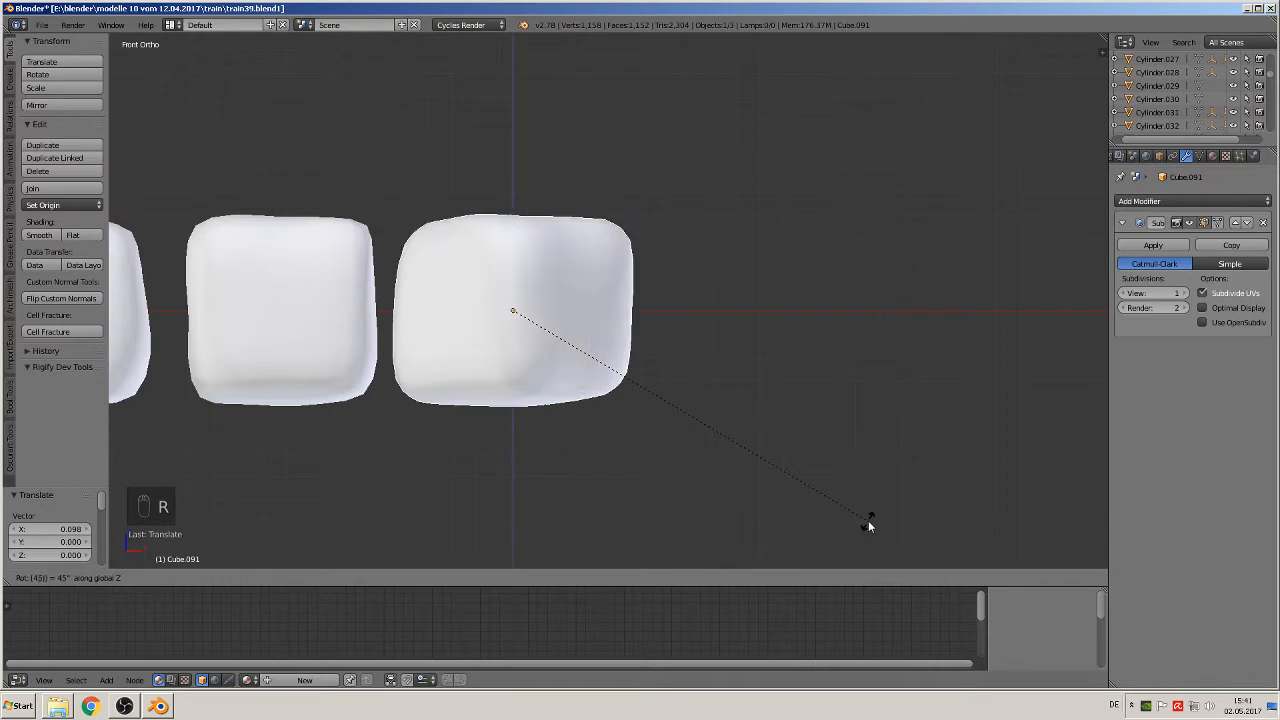
pyautogui.press('Return')
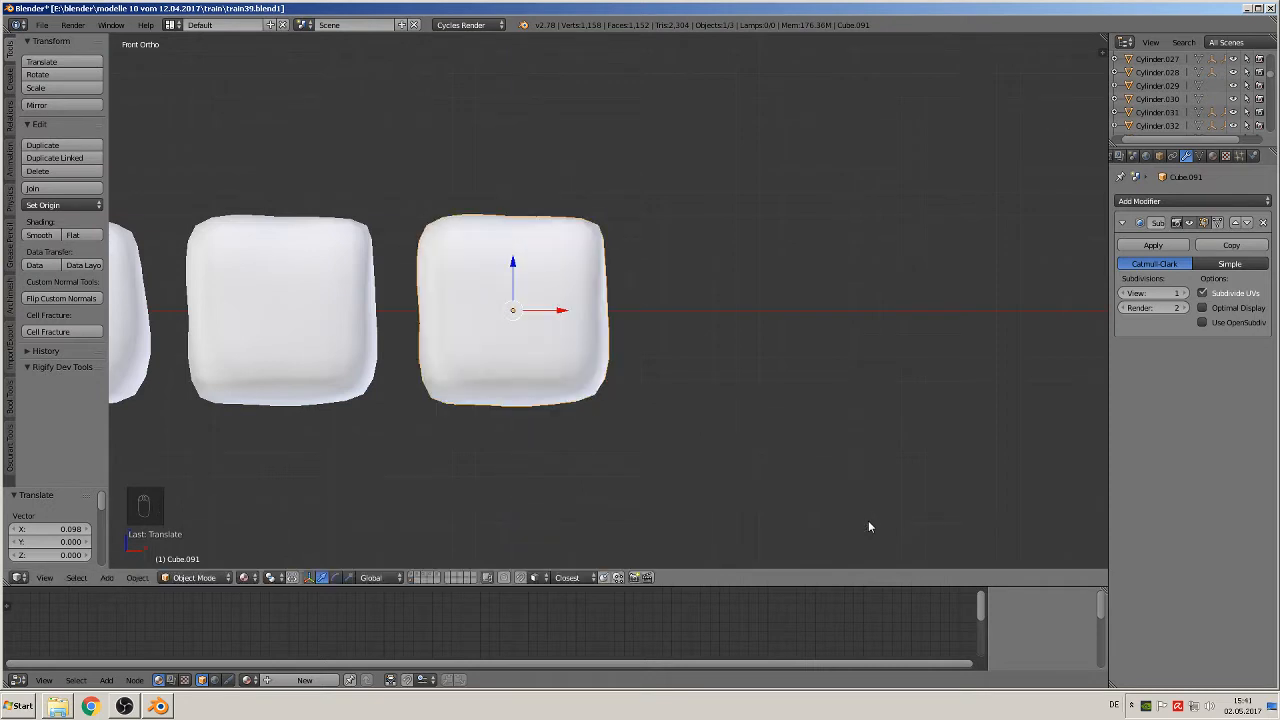
# Step: Try switching through layers 1, 8 and 10, and undo the layer changes to return to the blocks
pyautogui.press('1')
pyautogui.press('8')
pyautogui.press('0')
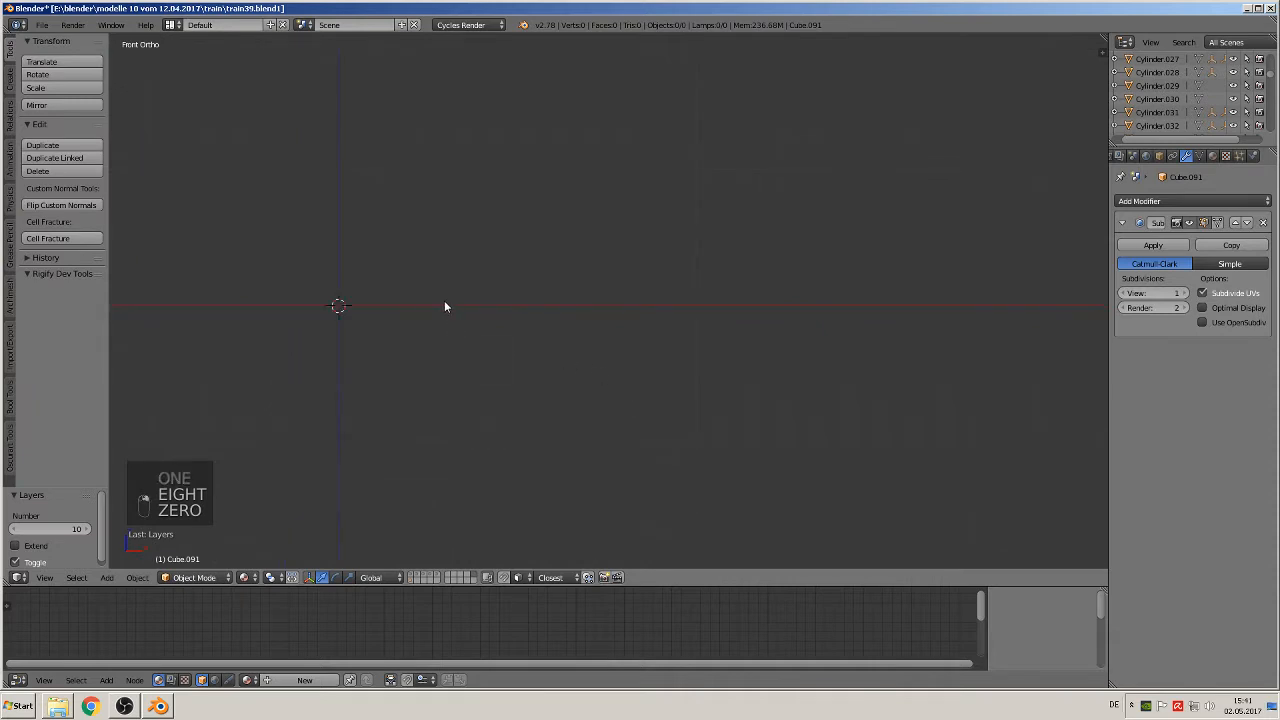
pyautogui.scroll(-16, 417, 319)
pyautogui.scroll(-2, 399, 372)
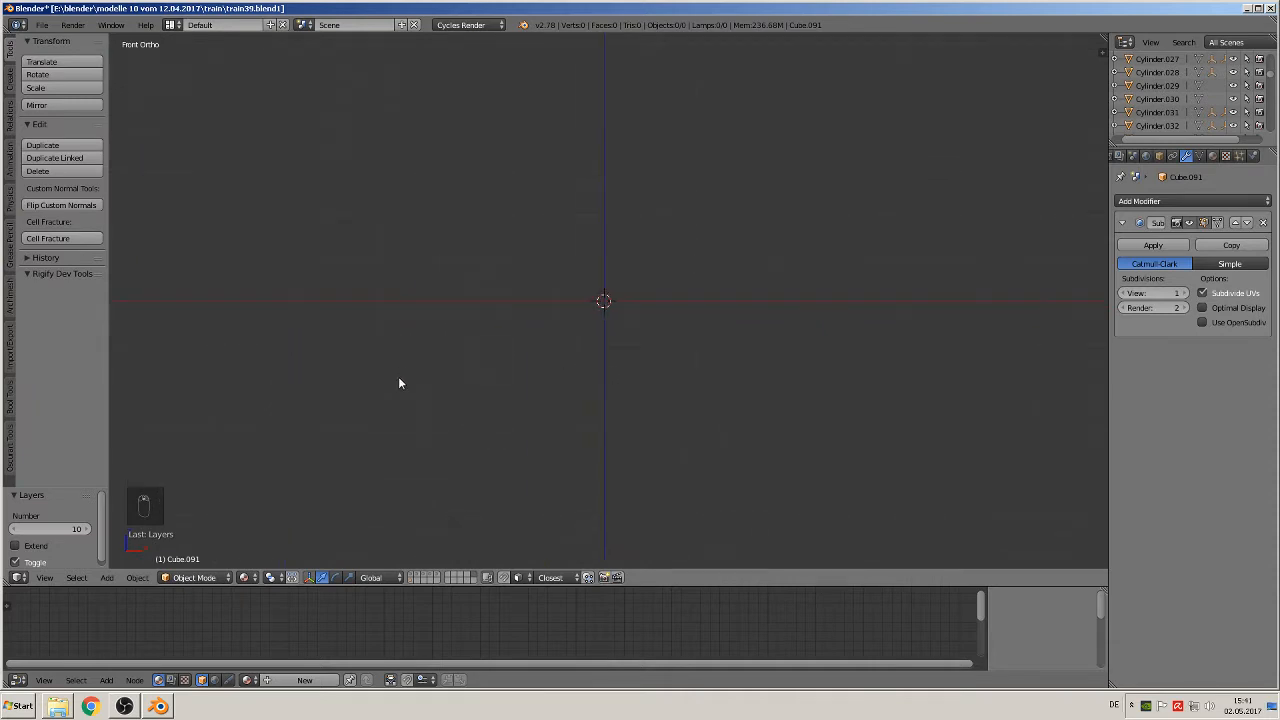
pyautogui.moveTo(538, 365); pyautogui.dragTo(773, 421, button='middle')
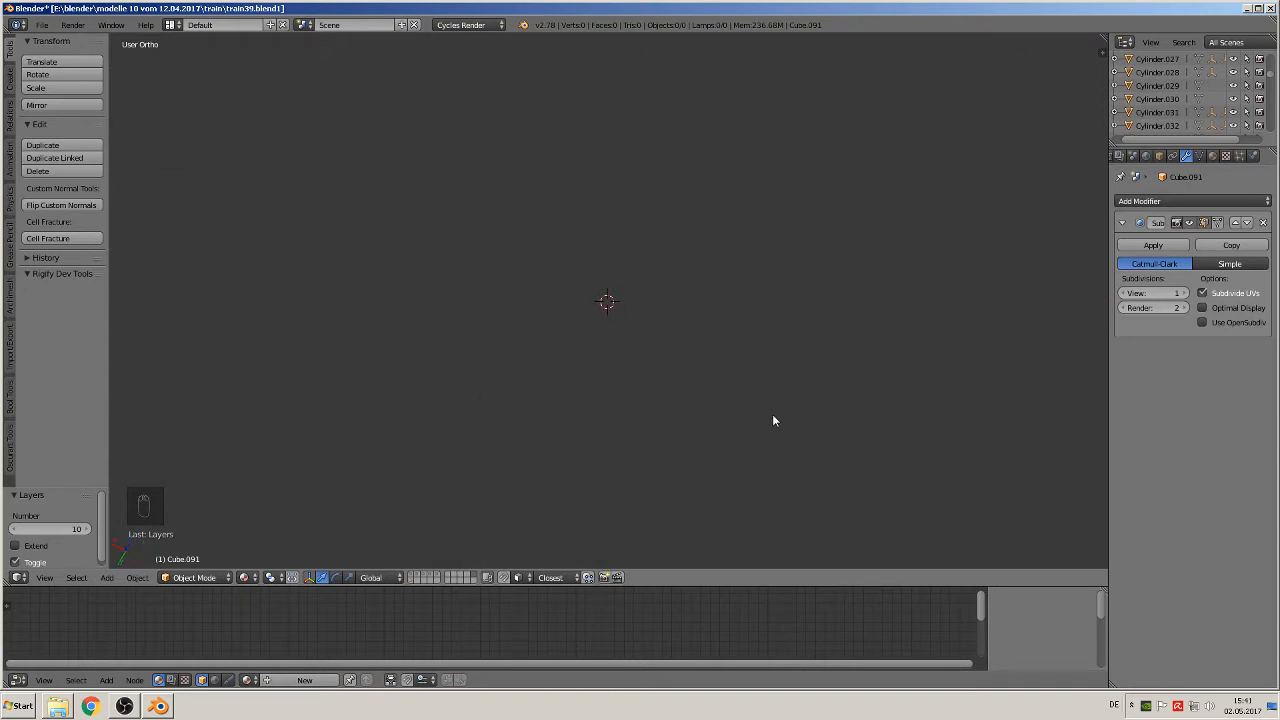
pyautogui.hotkey('ctrl', 'z')
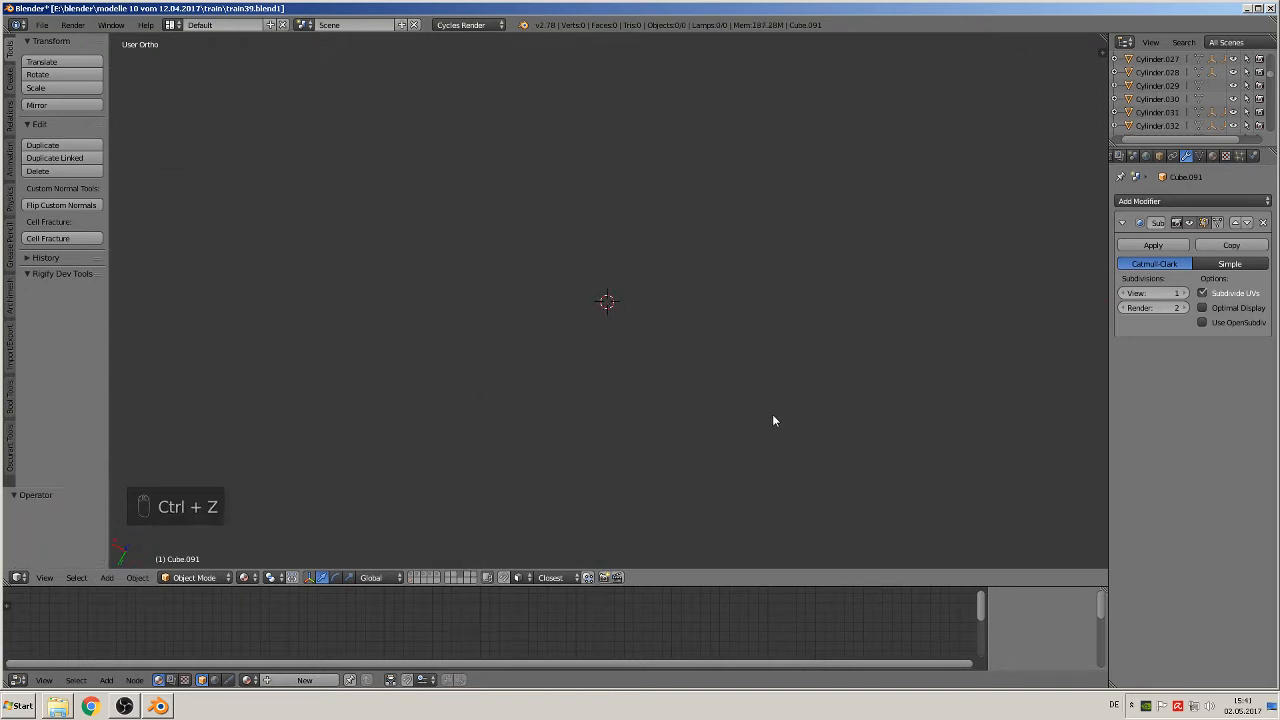
pyautogui.hotkey('ctrl', 'z')
pyautogui.hotkey('ctrl', 'z')
pyautogui.scroll(1, 758, 412)
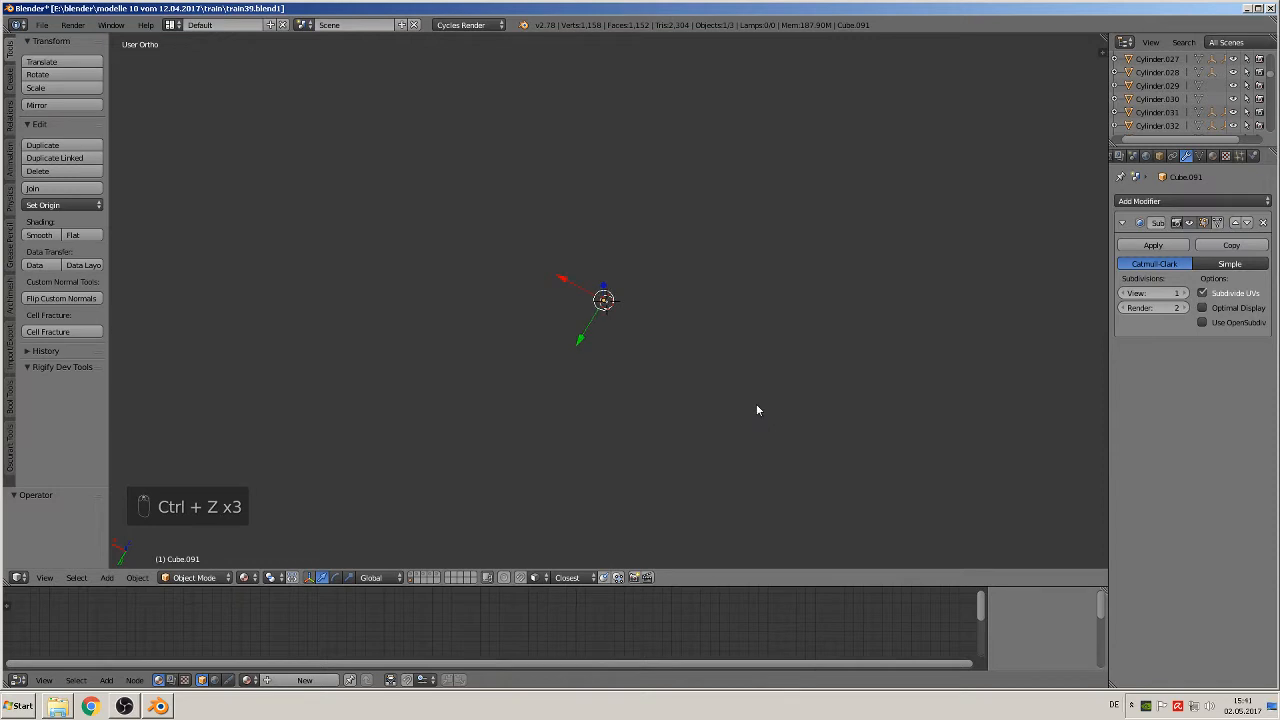
# Step: Select the original block and examine the shapes of all three blocks from several sides
pyautogui.press('KP_0')
pyautogui.press('KP_Decimal')
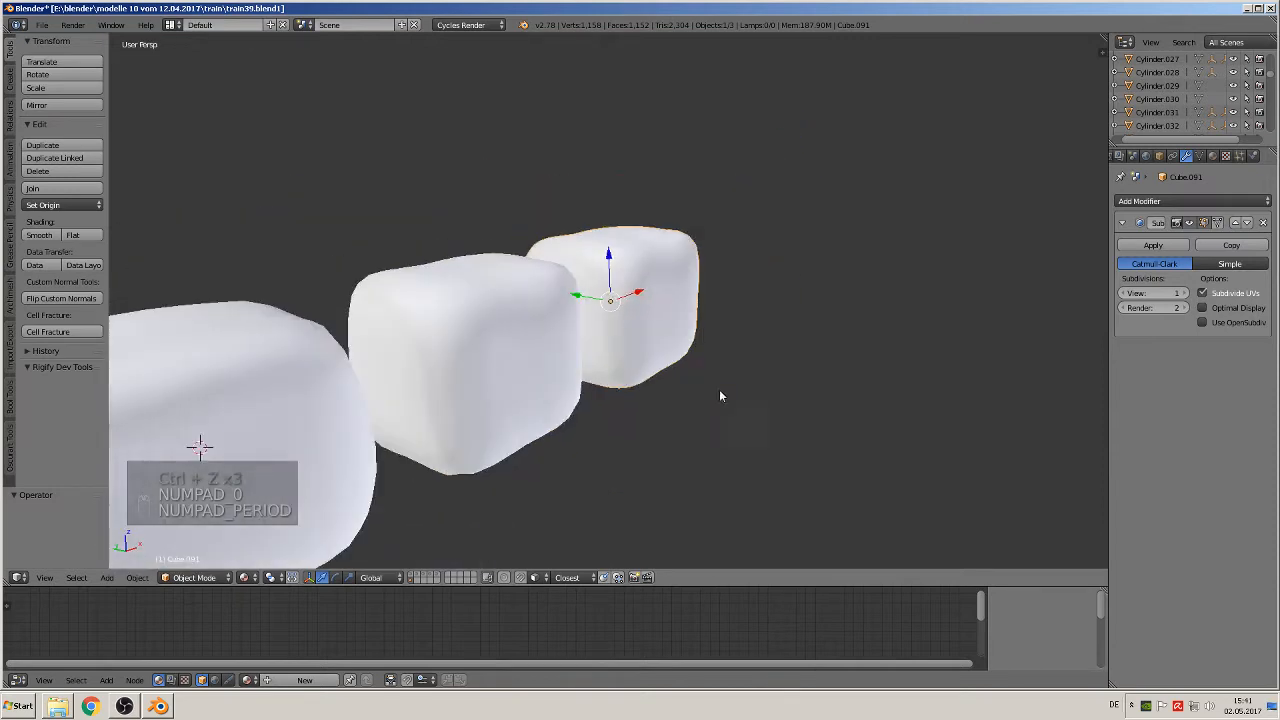
pyautogui.moveTo(893, 400); pyautogui.dragTo(908, 380, button='middle')
pyautogui.scroll(-2, 908, 378)
pyautogui.scroll(2, 907, 349)
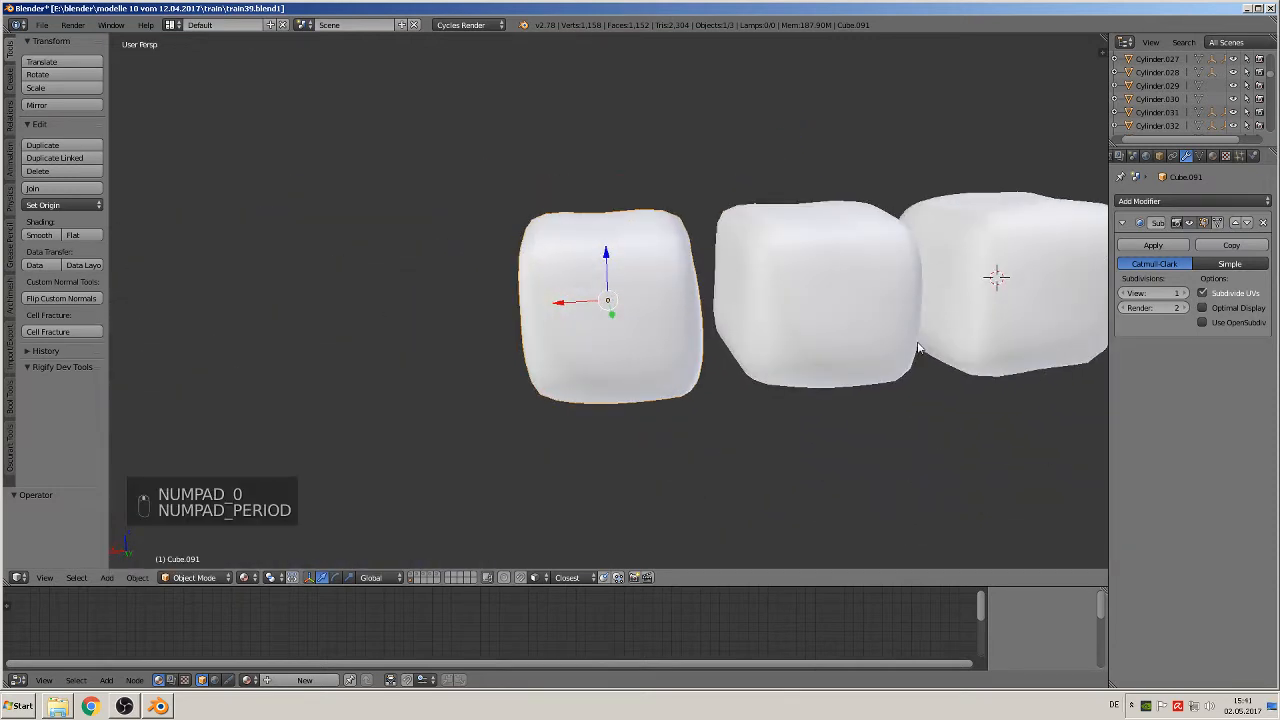
pyautogui.rightClick(1005, 330)
pyautogui.moveTo(1005, 330); pyautogui.dragTo(583, 397, button='middle')
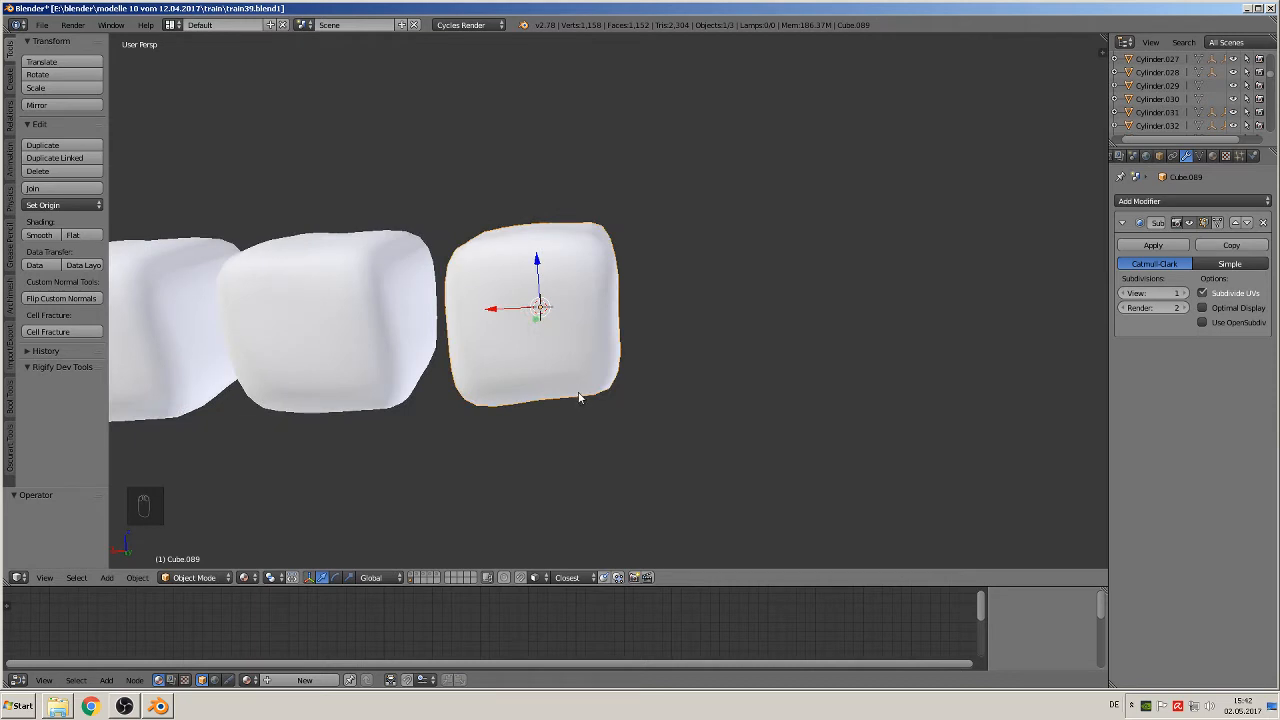
pyautogui.moveTo(577, 393); pyautogui.dragTo(583, 463, button='middle')
pyautogui.scroll(-2, 582, 455)
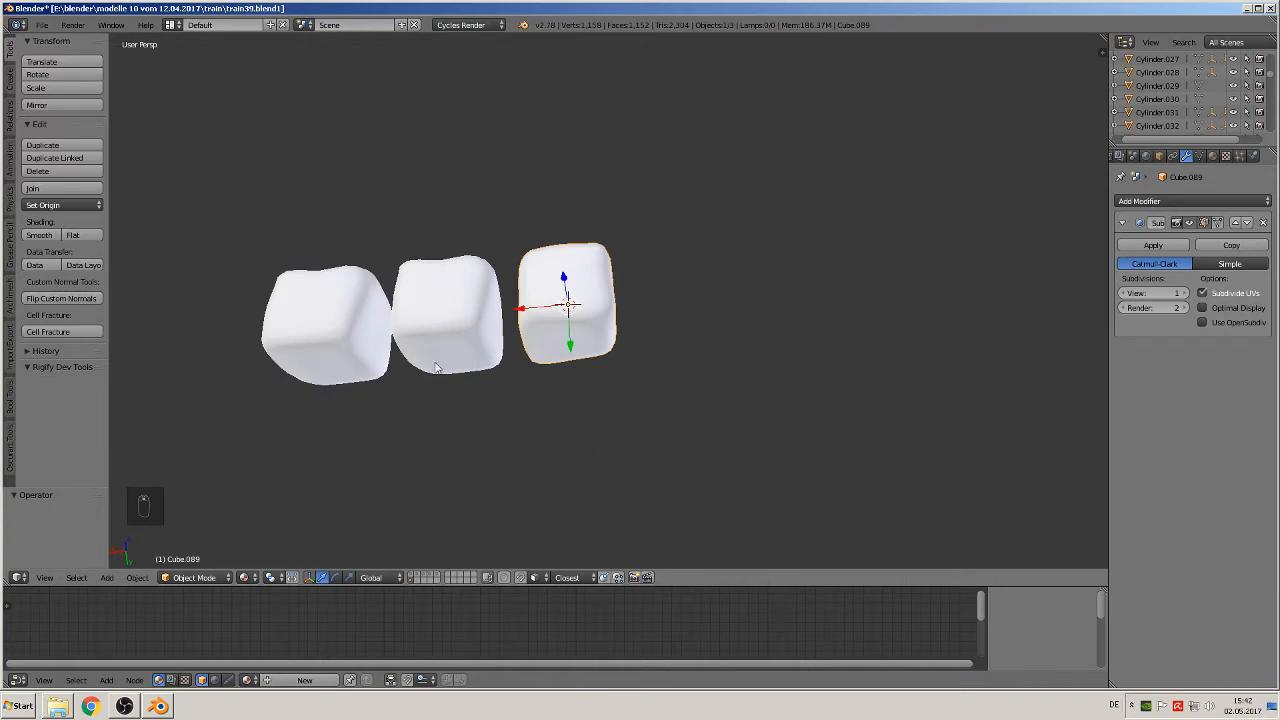
pyautogui.moveTo(439, 368); pyautogui.dragTo(434, 291, button='middle')
pyautogui.moveTo(220, 283); pyautogui.dragTo(400, 303, button='middle')
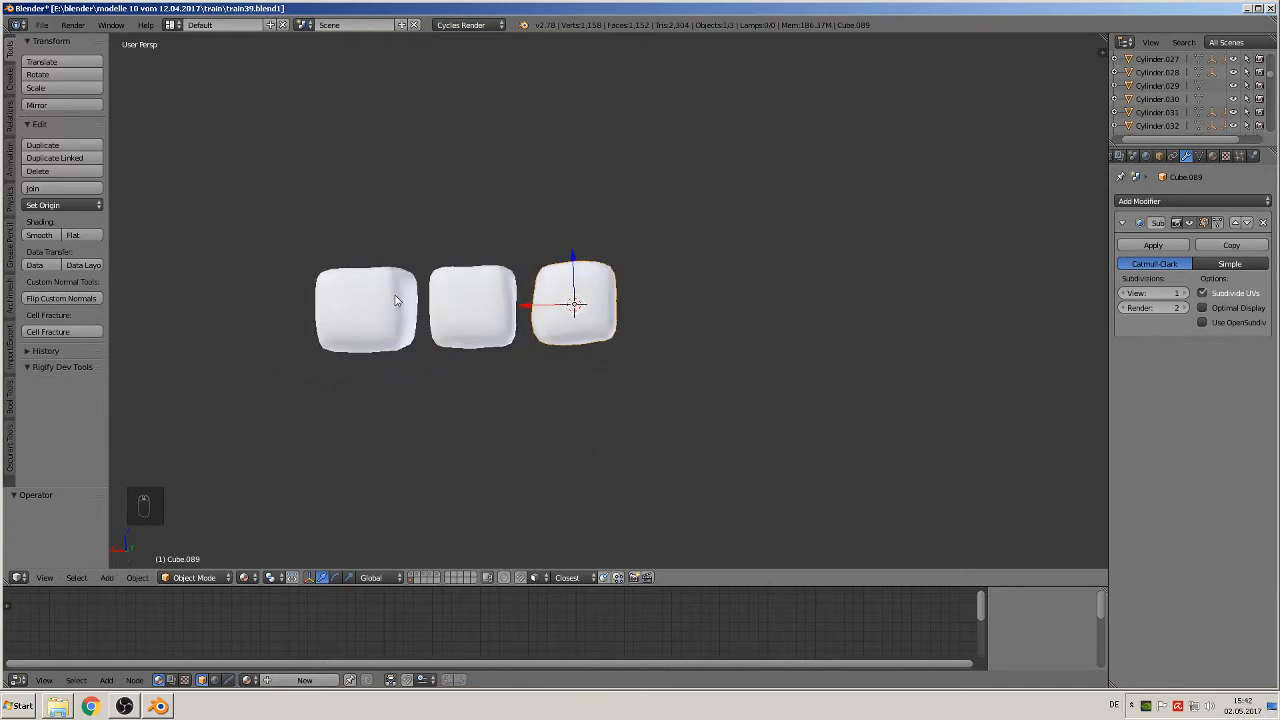
pyautogui.press('KP_1')
pyautogui.scroll(3, 650, 328)
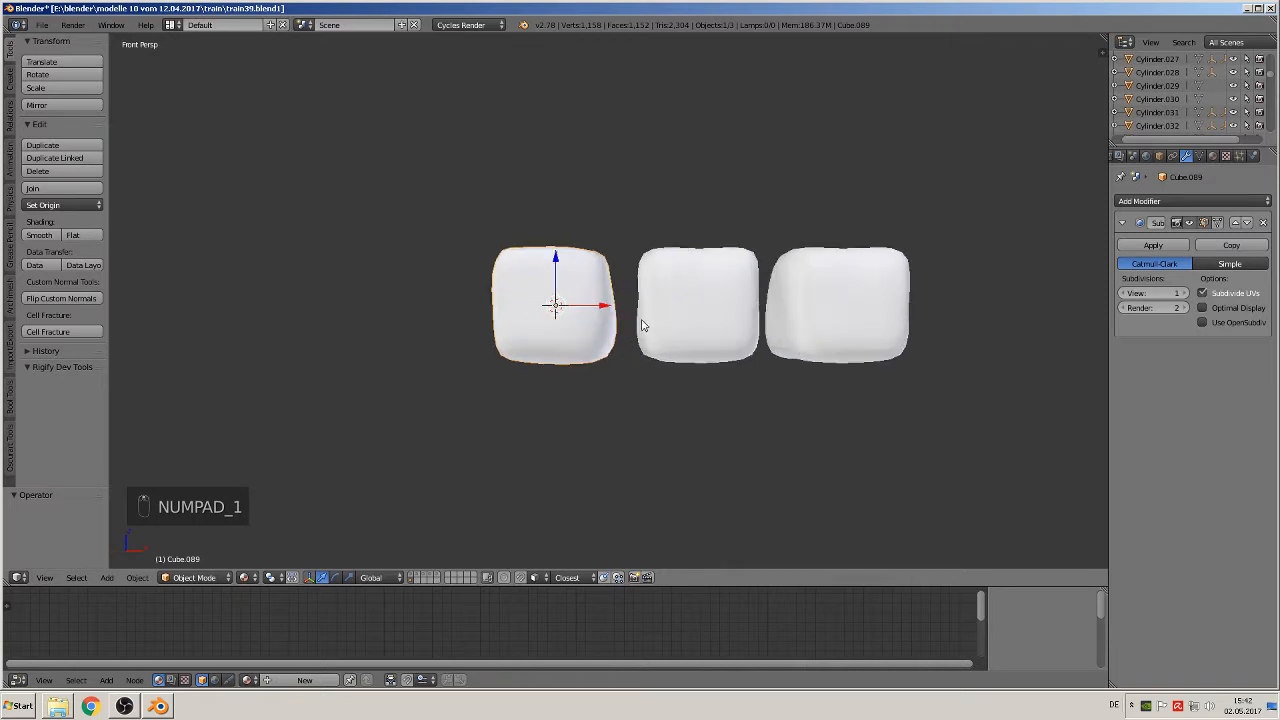
pyautogui.moveTo(623, 320); pyautogui.dragTo(622, 455, button='middle')
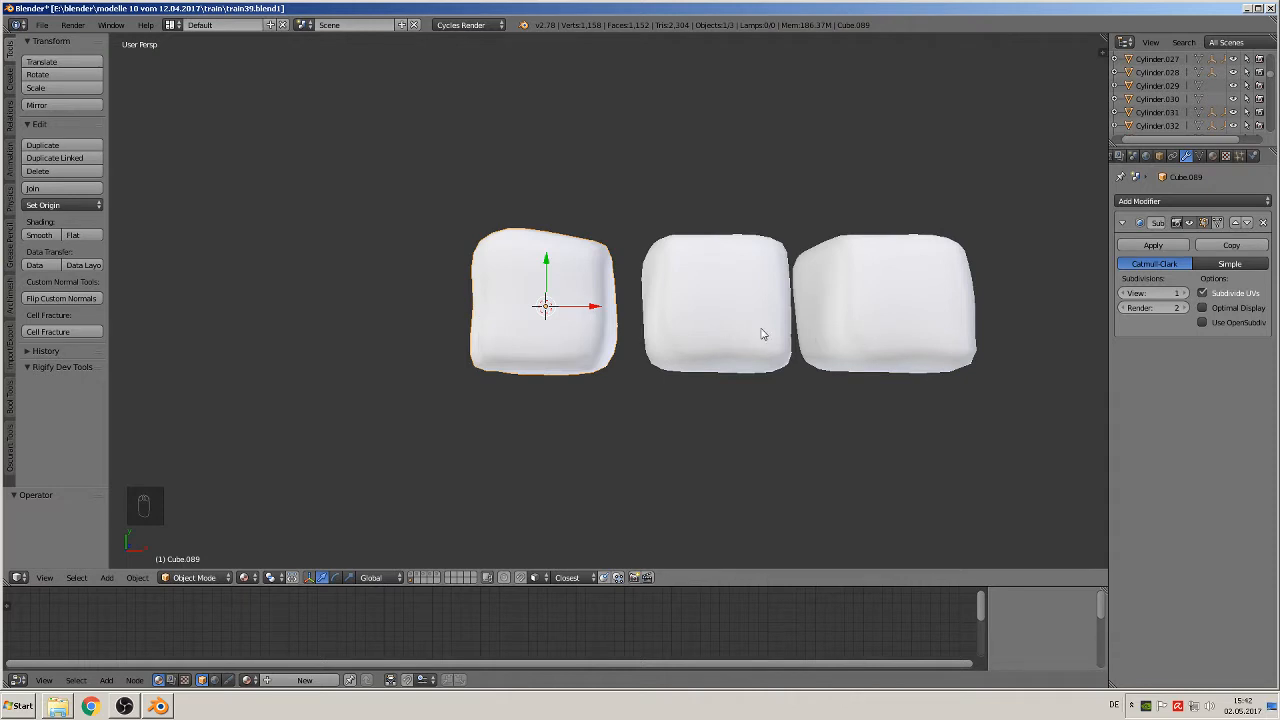
# Step: Duplicate the original block and move the copy 0.106 units along negative X
pyautogui.press('KP_7')
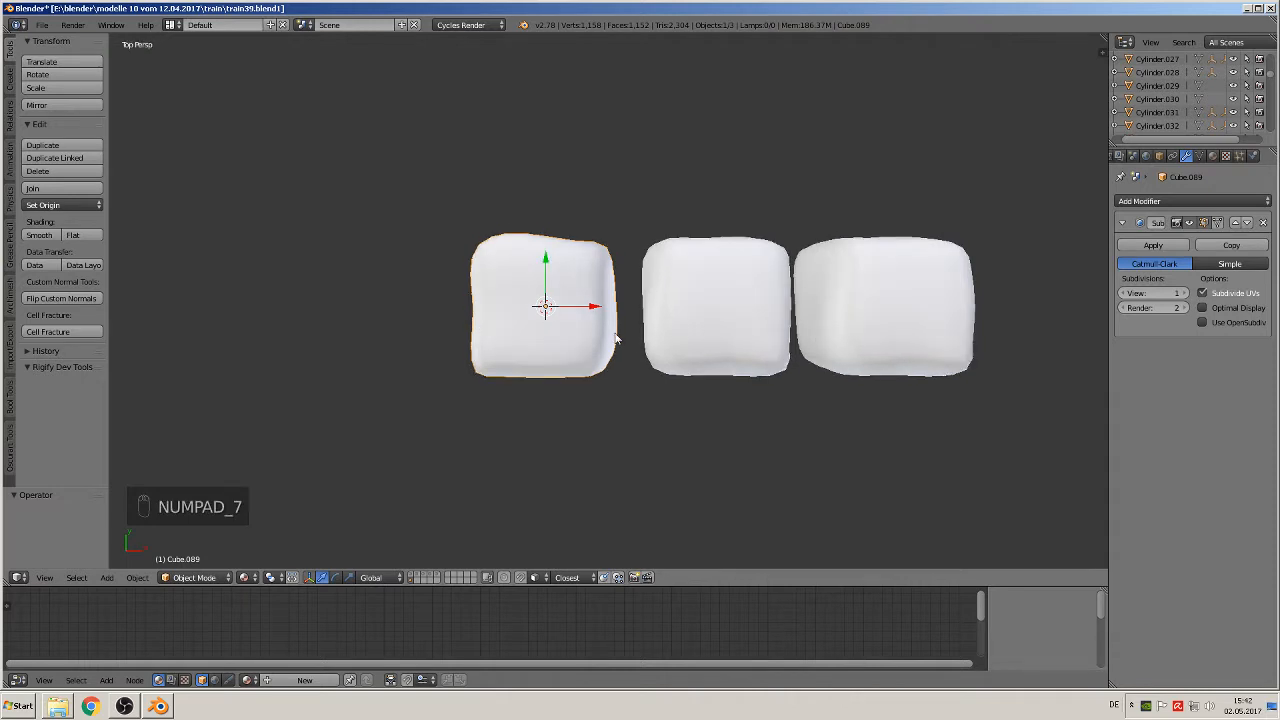
pyautogui.hotkey('shift', 'd')
pyautogui.rightClick(589, 317)
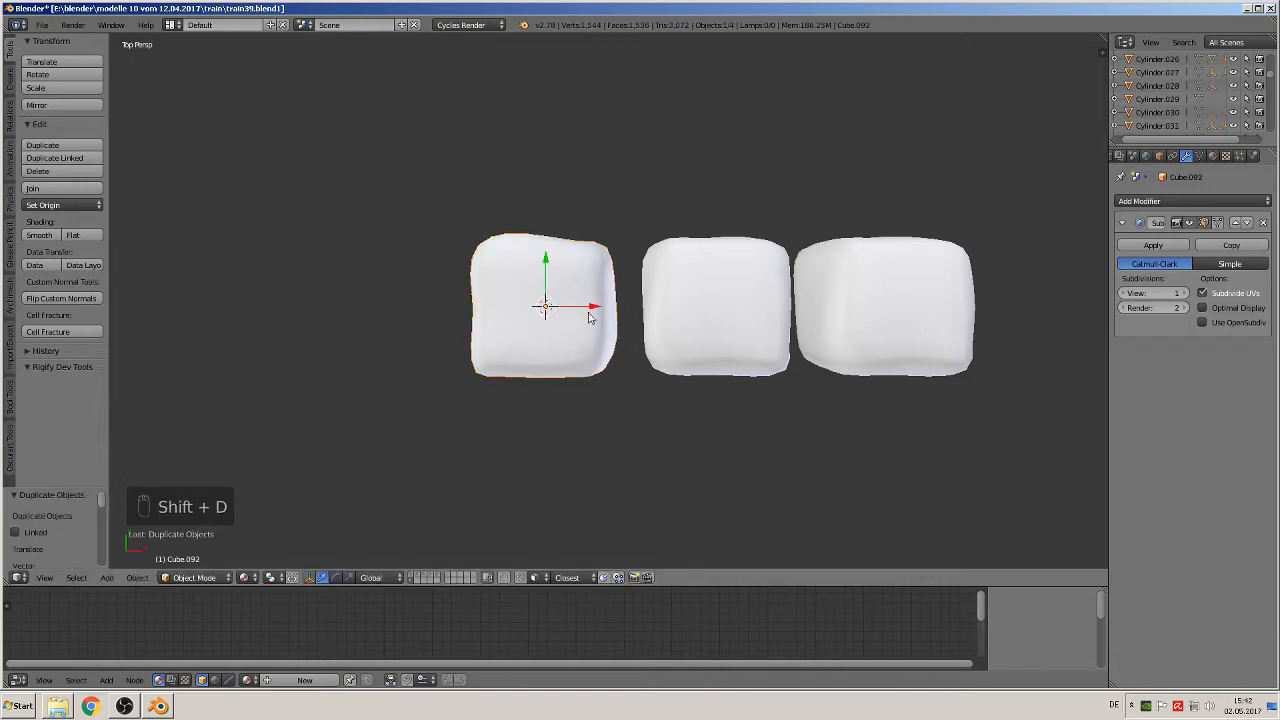
pyautogui.moveTo(596, 311); pyautogui.dragTo(418, 305)
# Step: Rotate the copy on the negative X side of the original 90° about the global X axis
pyautogui.moveTo(418, 305); pyautogui.dragTo(434, 157, button='middle')
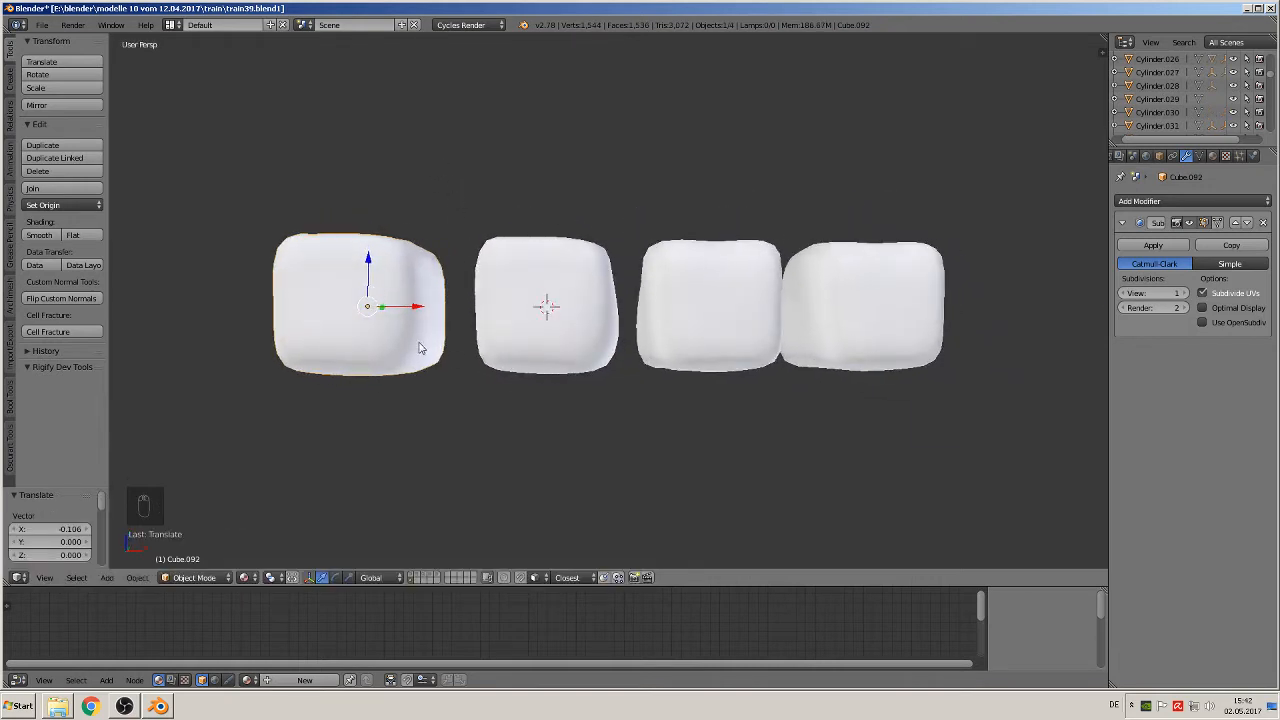
pyautogui.press('KP_5')
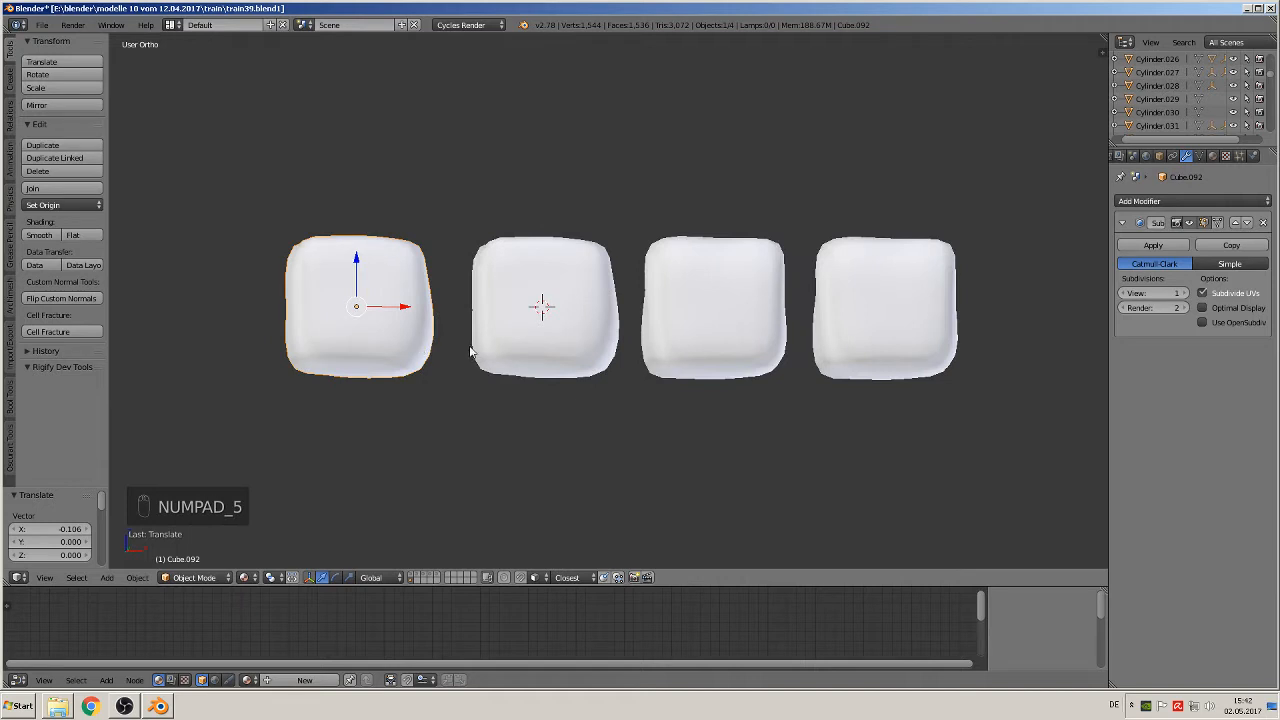
pyautogui.write('rx')
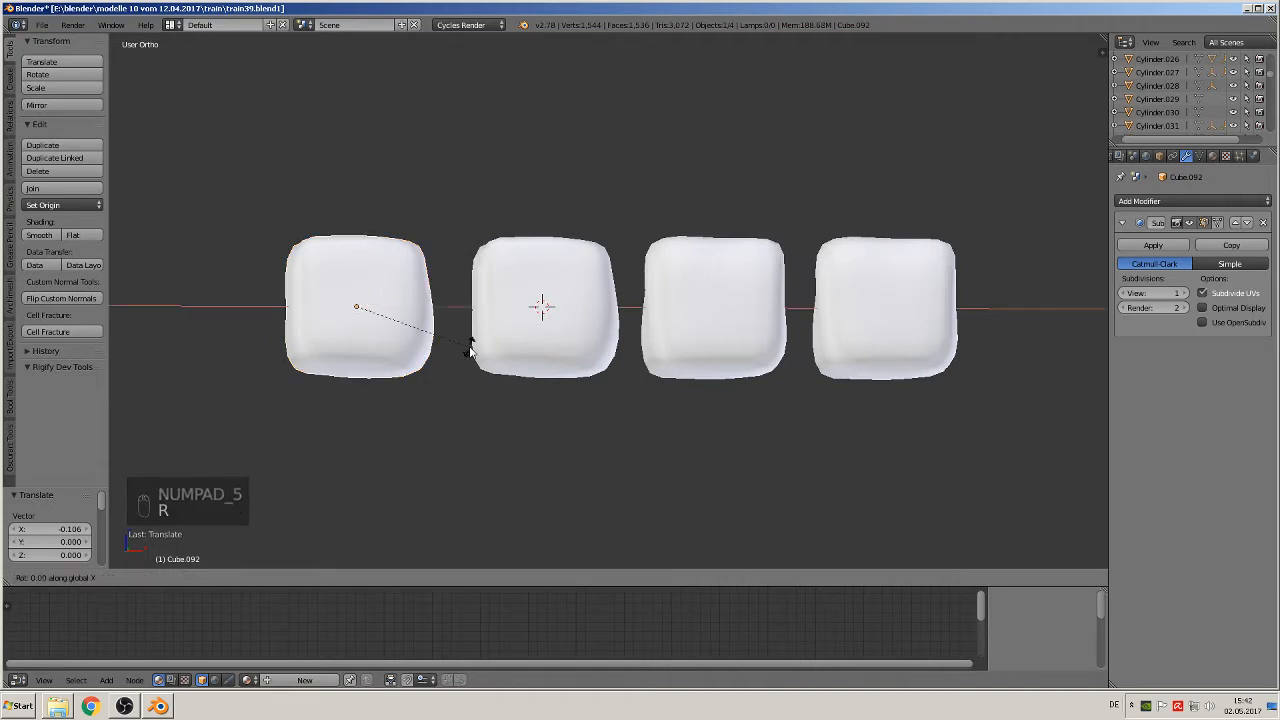
pyautogui.write('90')
pyautogui.click(470, 350)
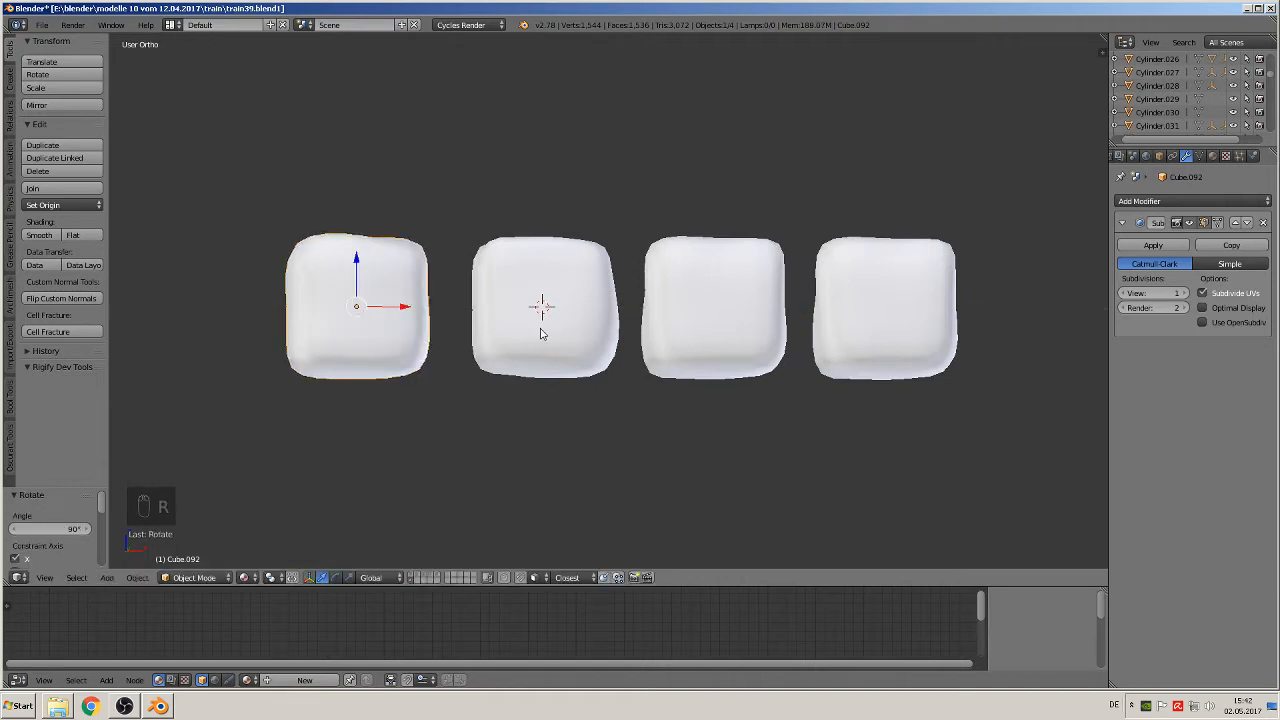
# Step: Duplicate the block next to the original on its positive X side and move the copy 0.210 units along X
pyautogui.rightClick(680, 330)
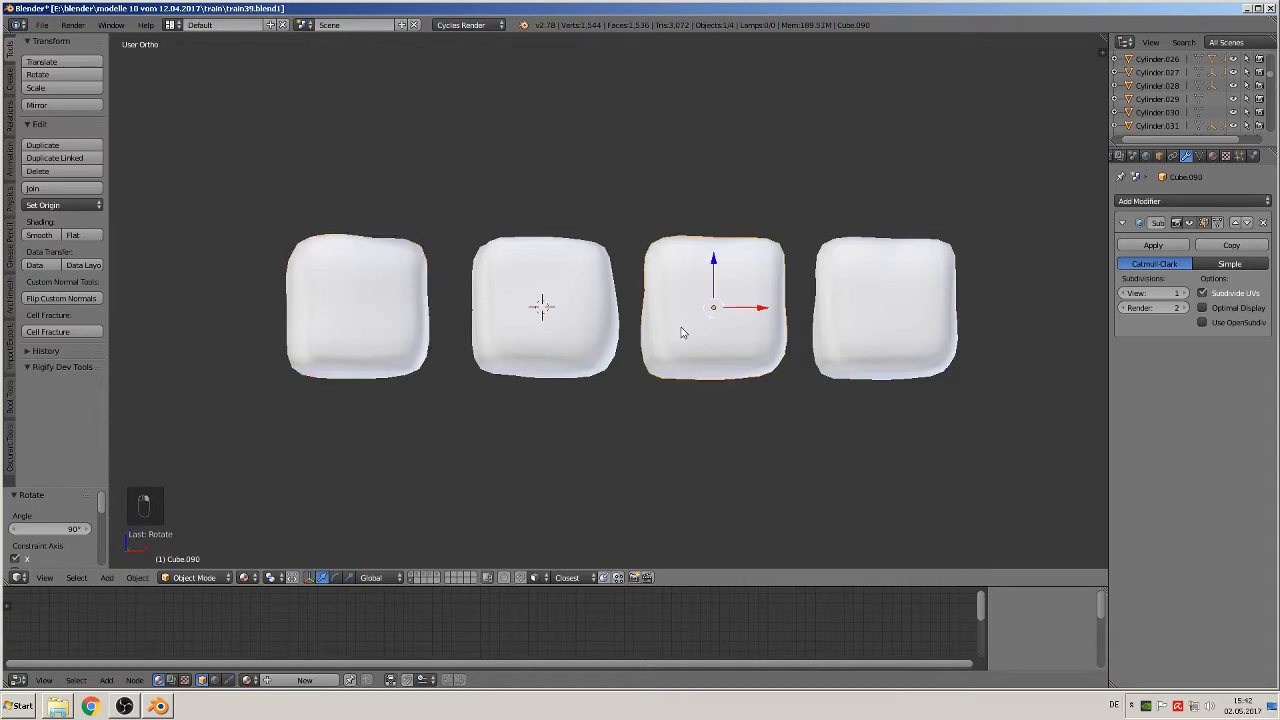
pyautogui.hotkey('shift', 'd')
pyautogui.moveTo(762, 309); pyautogui.dragTo(132, 344)
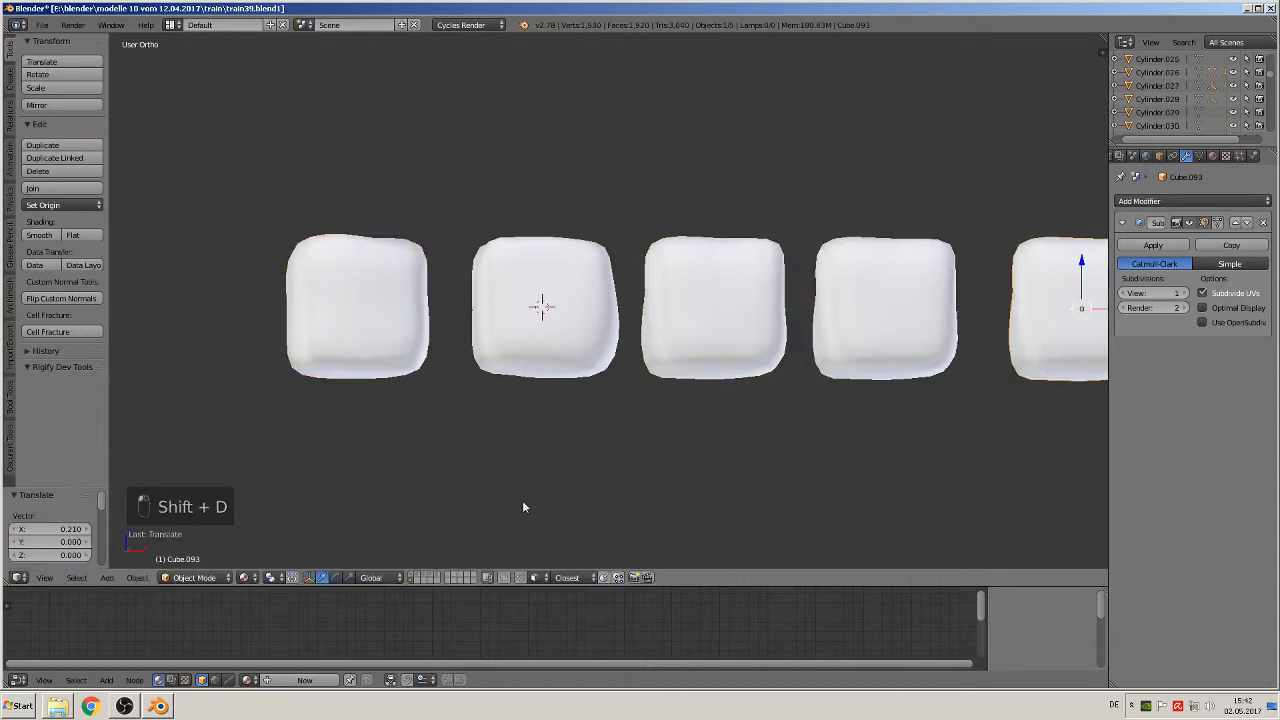
# Step: Rotate the new block at the positive X end of the row 90° about Y and 90° about X
pyautogui.keyDown('shift'); pyautogui.moveTo(997, 354); pyautogui.dragTo(688, 354, button='middle'); pyautogui.keyUp('shift')
pyautogui.press('r')
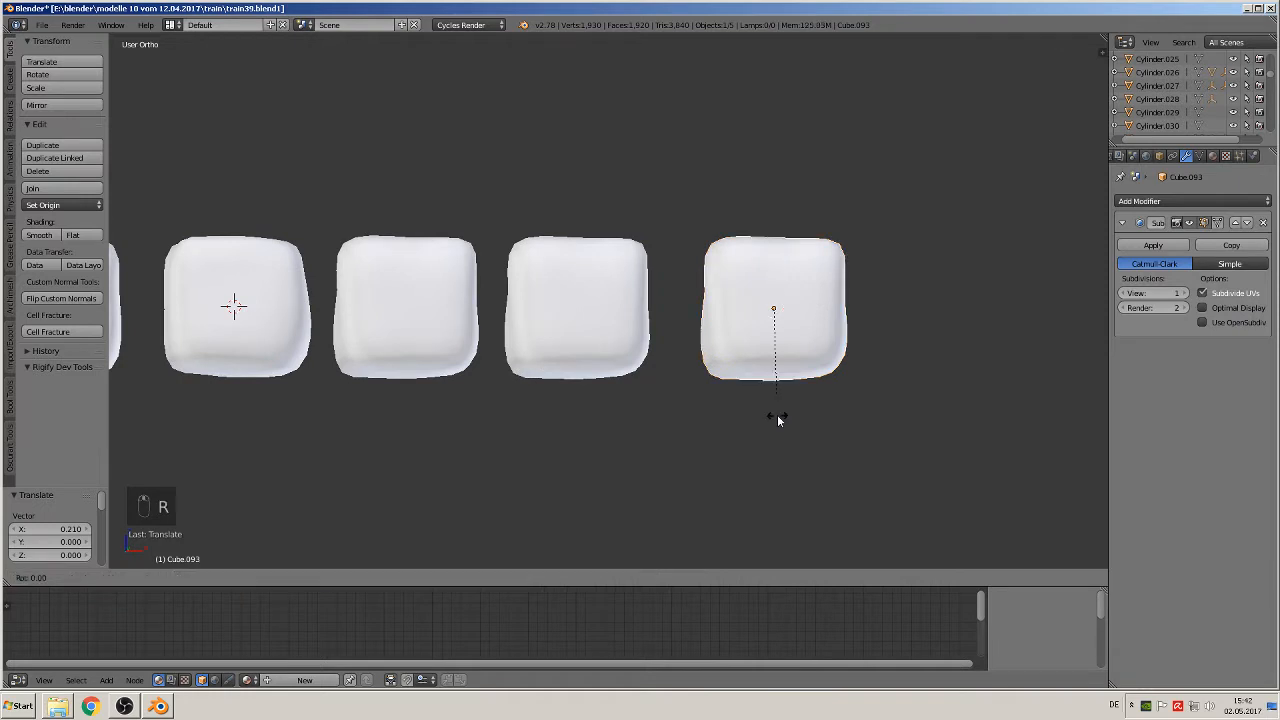
pyautogui.press('y')
pyautogui.press('9')
pyautogui.press('0')
pyautogui.press('Return')
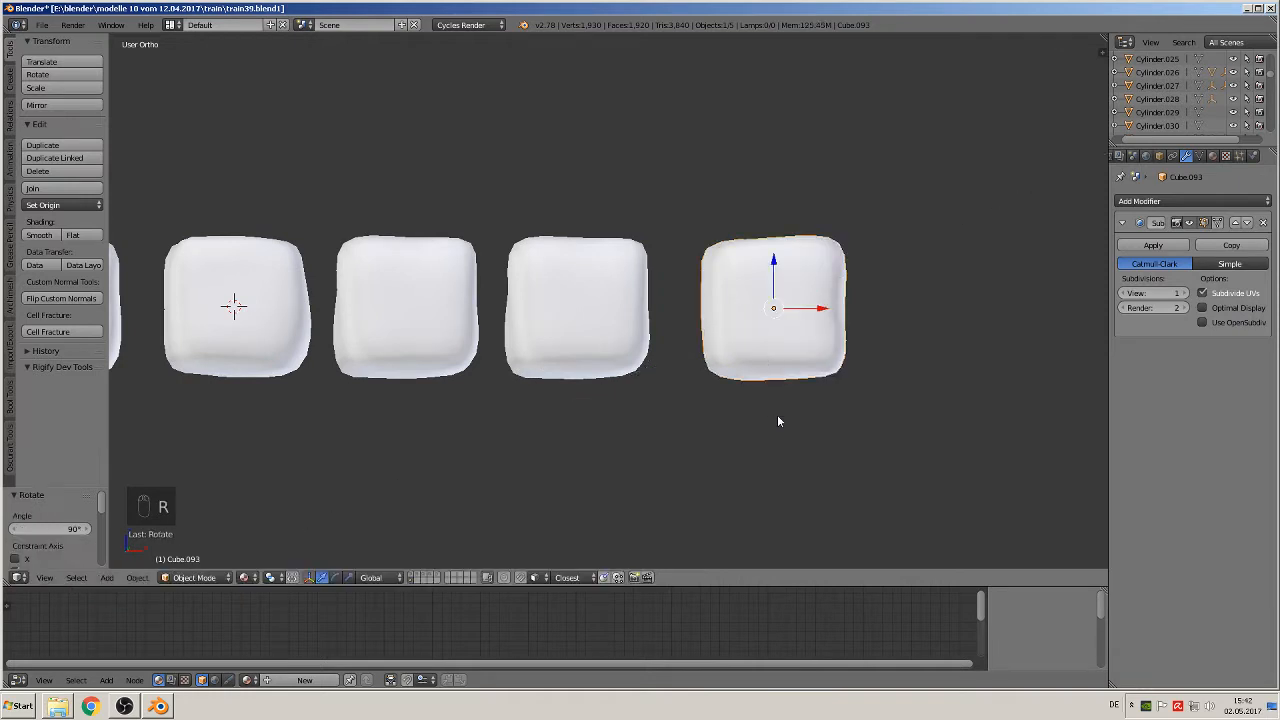
pyautogui.press('r')
pyautogui.press('x')
pyautogui.press('9')
pyautogui.press('0')
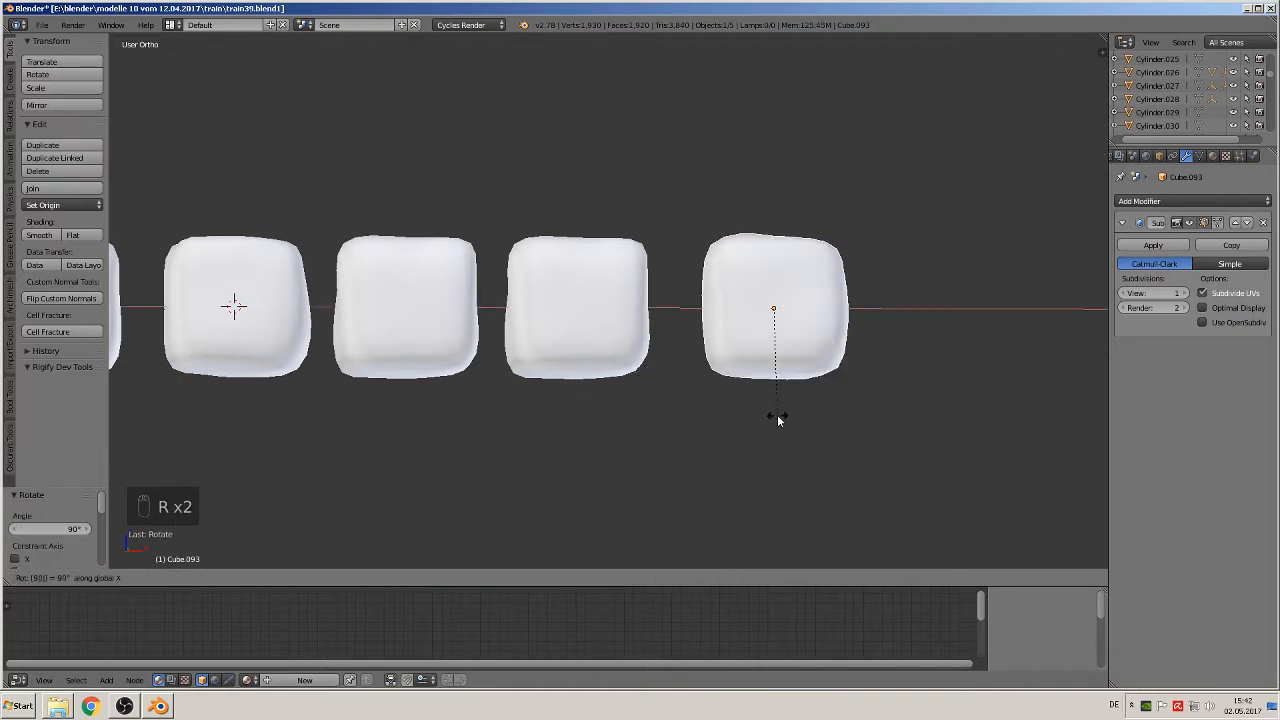
pyautogui.press('Return')
# Step: Duplicate the fourth block from the row's negative X end and move the copy 0.235 units along X
pyautogui.rightClick(603, 331)
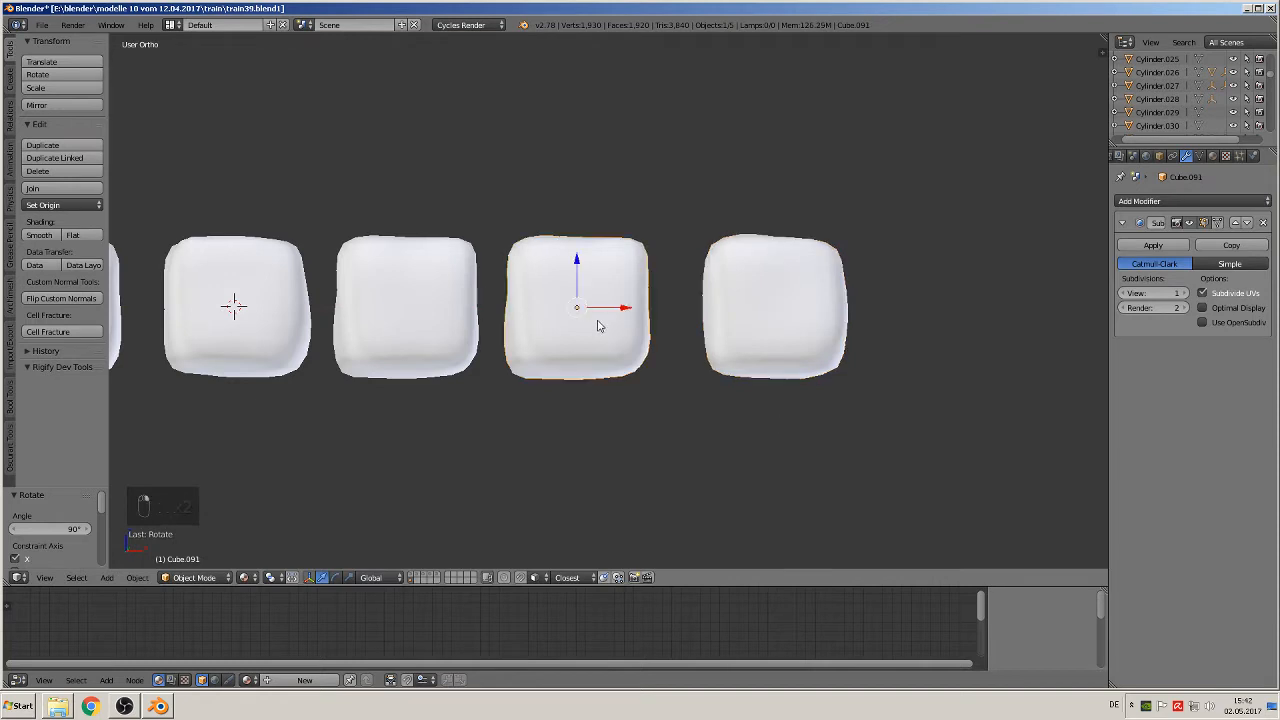
pyautogui.hotkey('shift', 'd')
pyautogui.rightClick(597, 326)
pyautogui.moveTo(629, 308); pyautogui.dragTo(1040, 363)
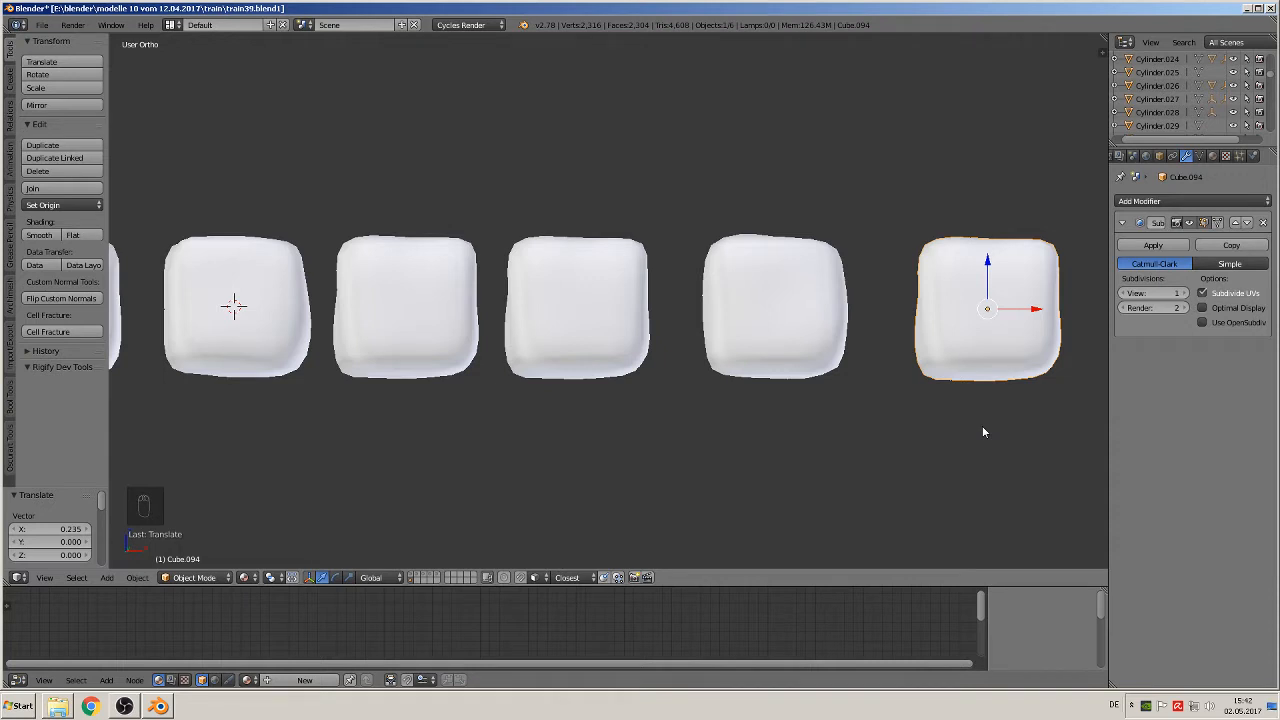
# Step: Rotate the new block at the positive X end of the row 90° about Z and 90° about Y
pyautogui.write('rz90')
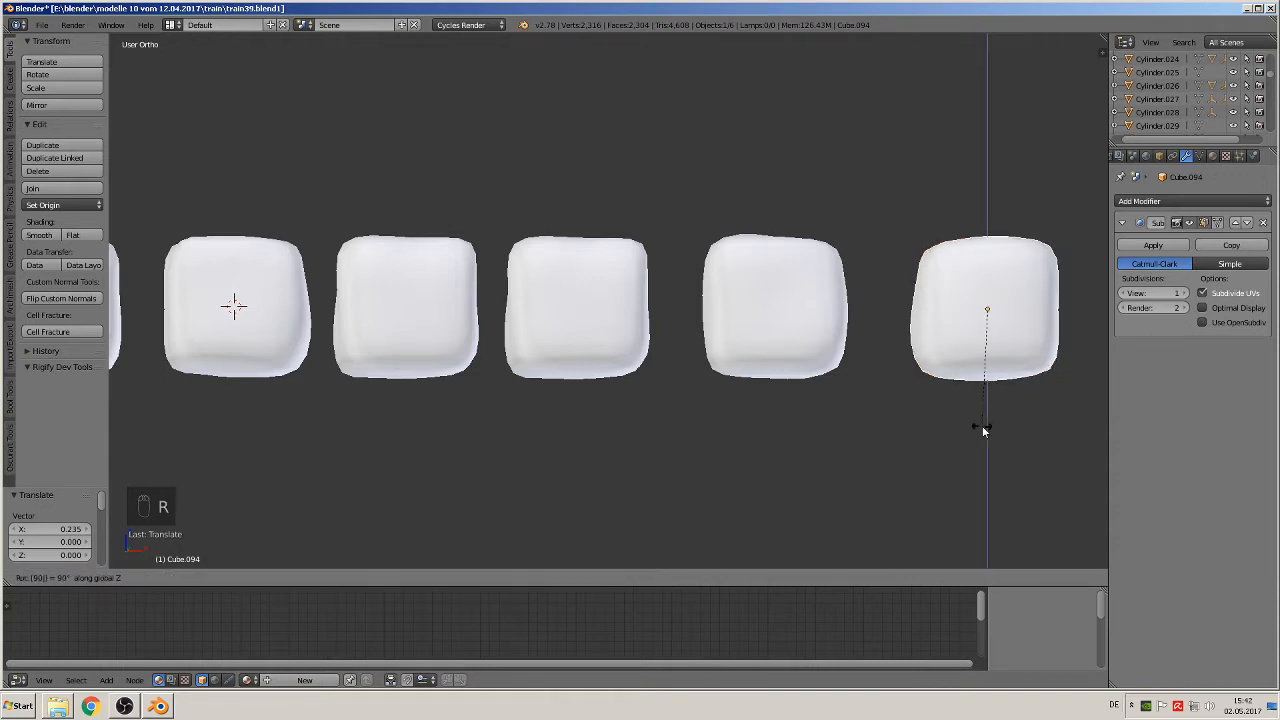
pyautogui.press('Return')
pyautogui.write('ry90')
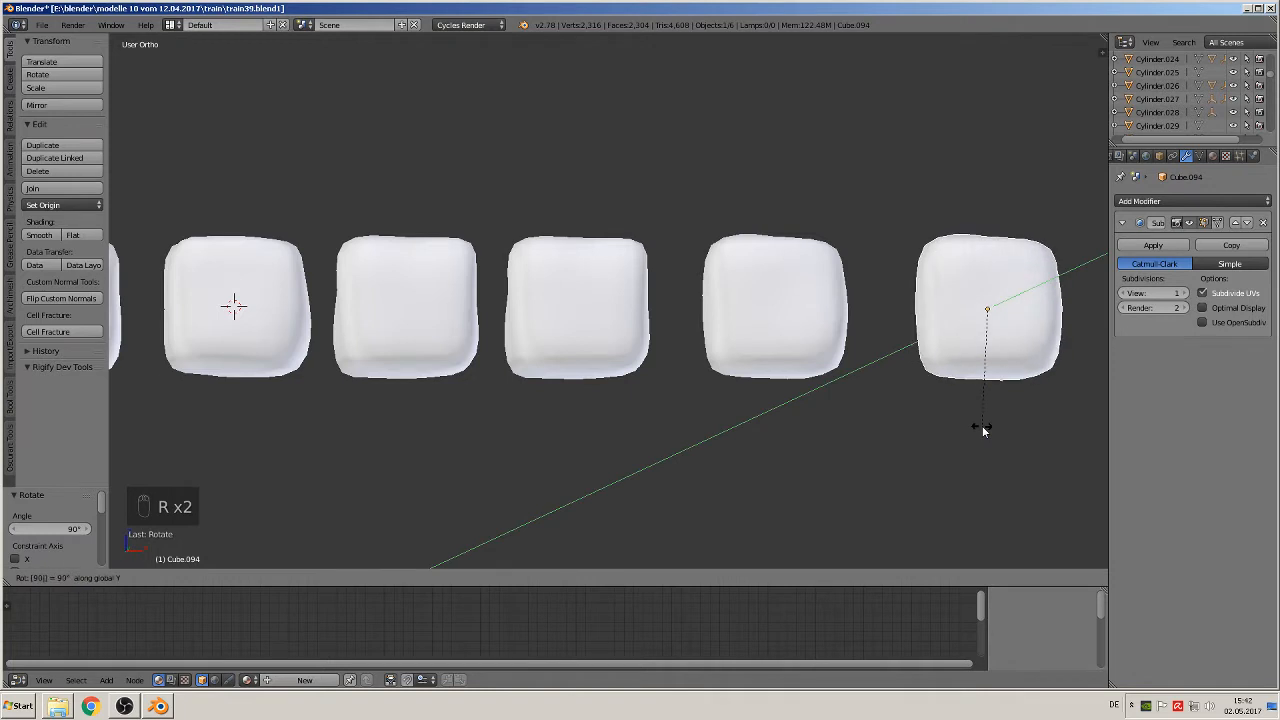
pyautogui.click(983, 429)
# Step: Duplicate the fourth block from the row's negative X end and move the copy 0.357 units along X
pyautogui.scroll(-3, 943, 434)
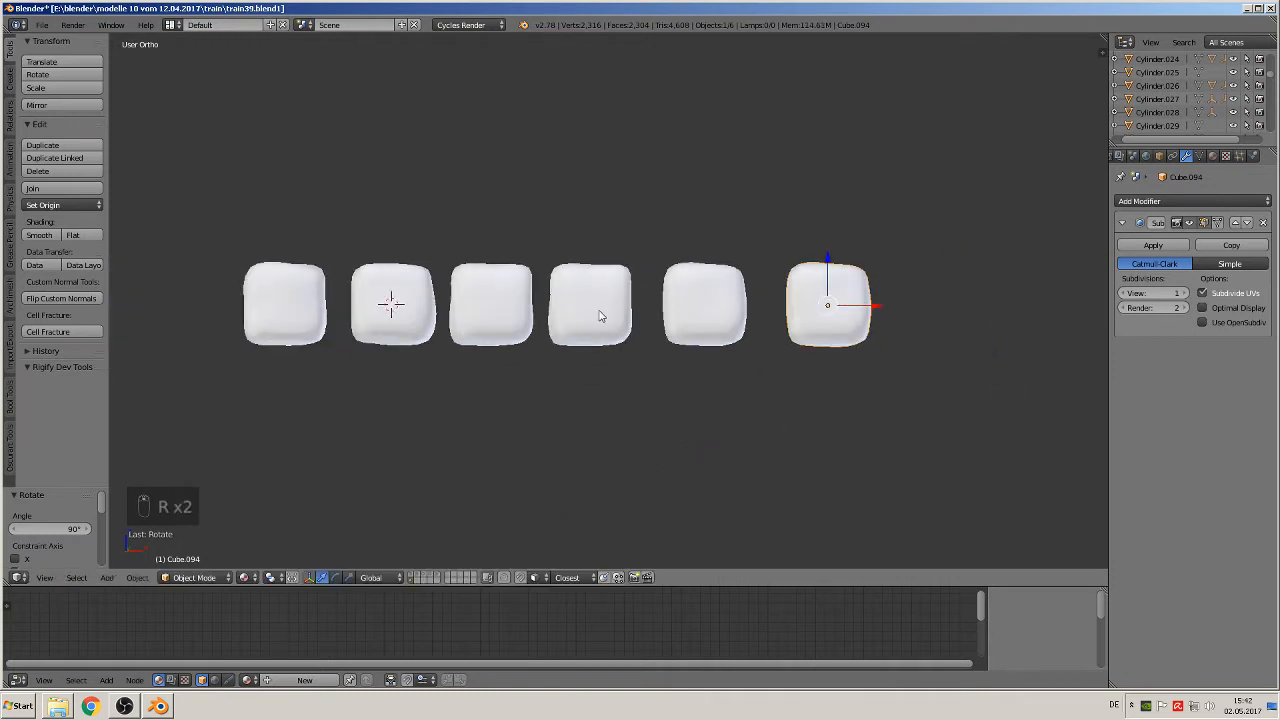
pyautogui.rightClick(602, 314)
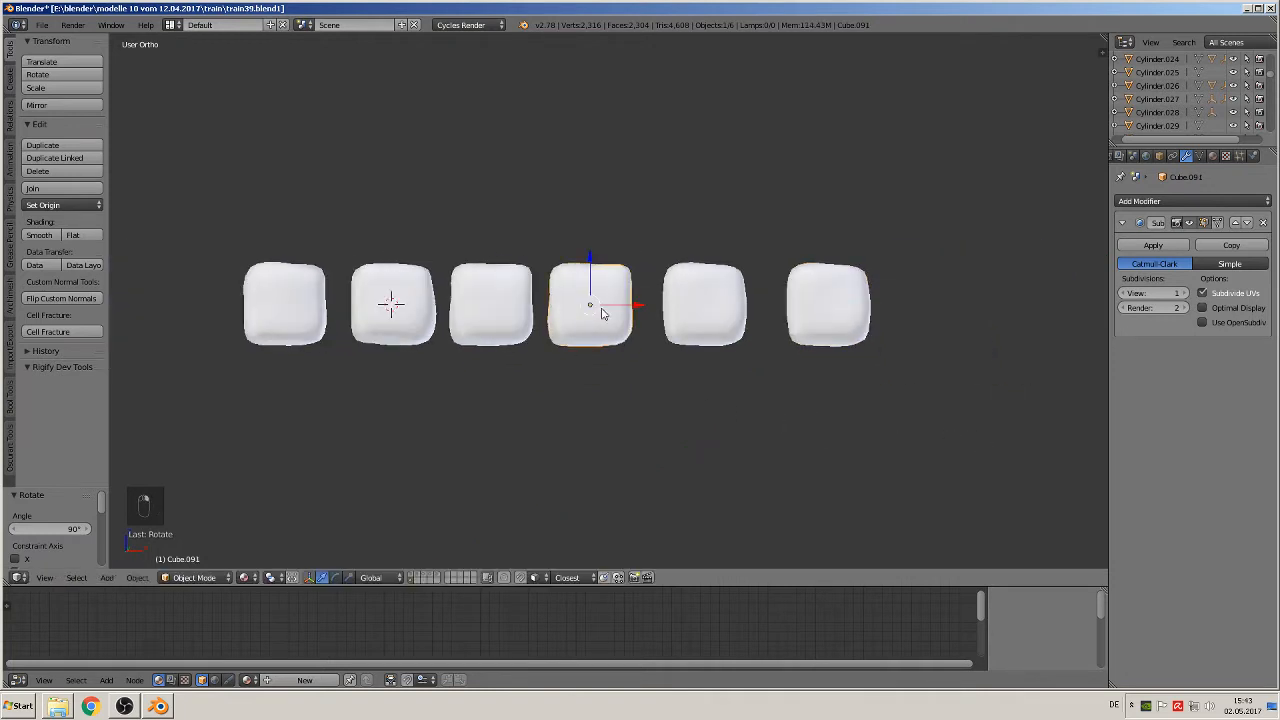
pyautogui.hotkey('shift', 'd')
pyautogui.moveTo(636, 307); pyautogui.dragTo(998, 318)
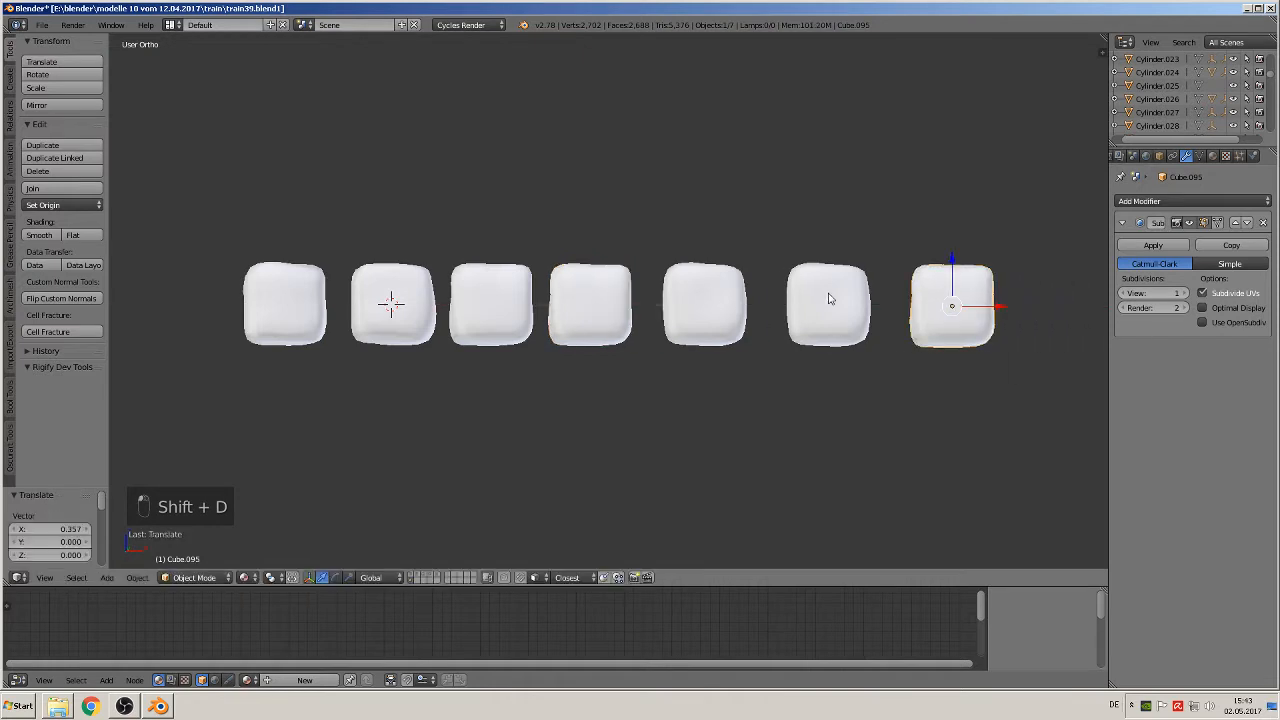
# Step: Rotate the second-to-last block at the positive X end 90° about the global X axis
pyautogui.click(828, 311)
pyautogui.rightClick(852, 321)
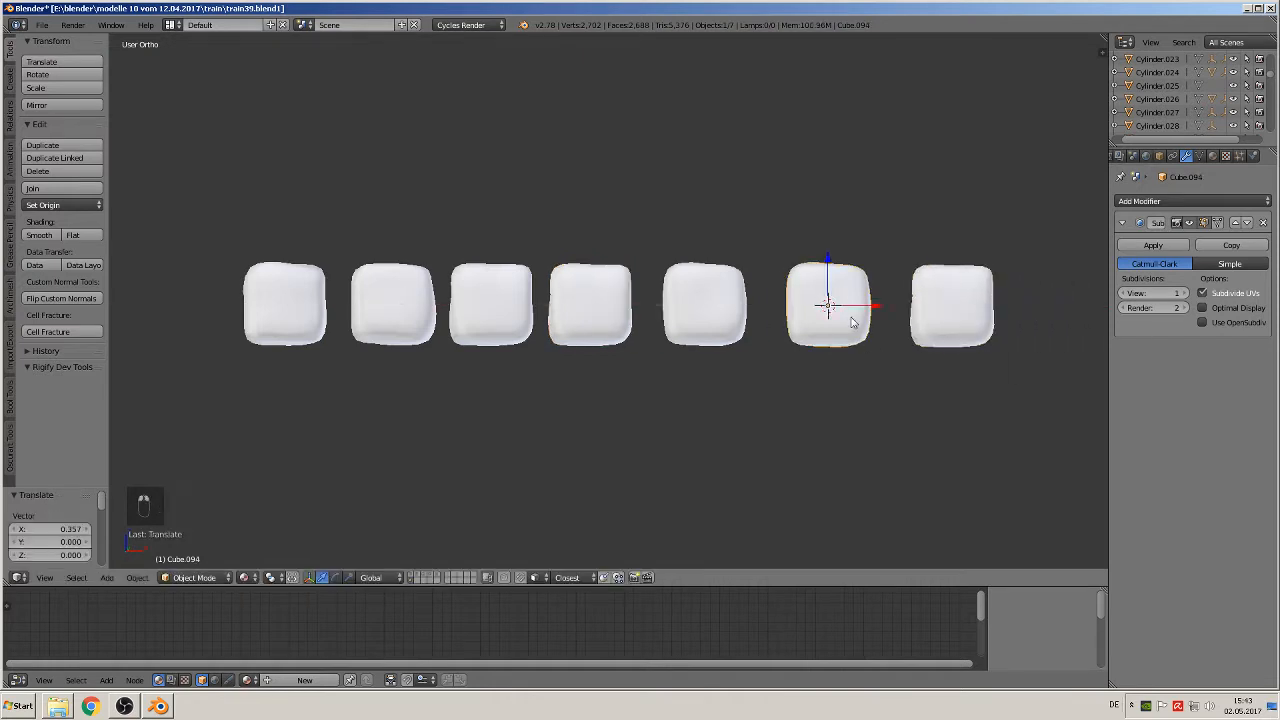
pyautogui.write('rx')
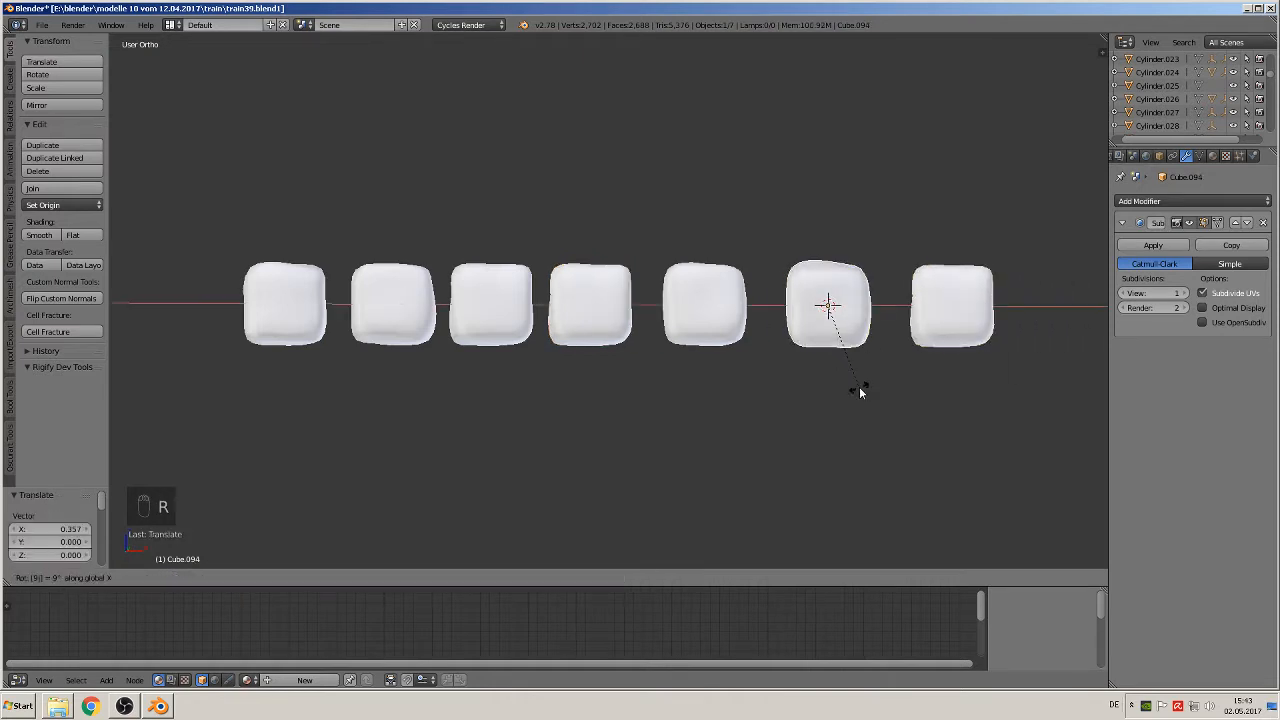
pyautogui.write('90')
pyautogui.press('Return')
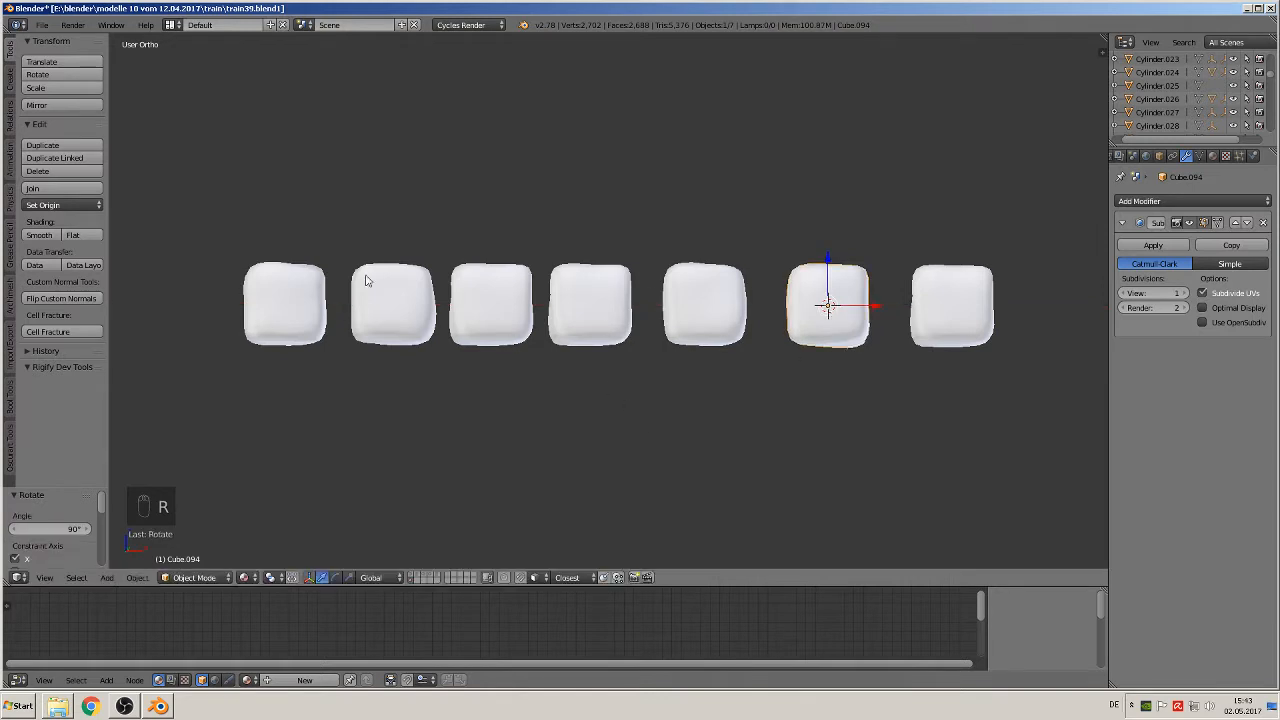
# Step: Rotate the fourth block from the row's negative X end 90° about the global X axis
pyautogui.rightClick(593, 320)
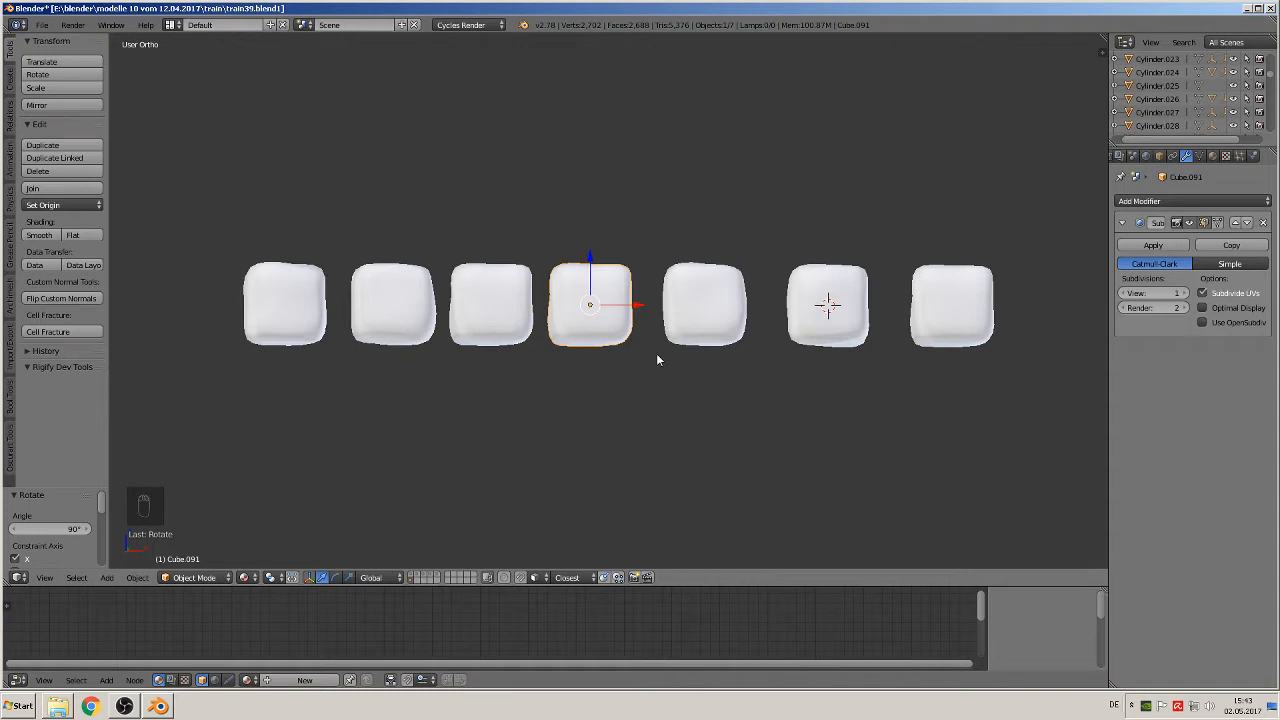
pyautogui.write('rx90')
pyautogui.press('Return')
# Step: Rotate the last block at the positive X end of the row 180° about the global X axis
pyautogui.rightClick(968, 328)
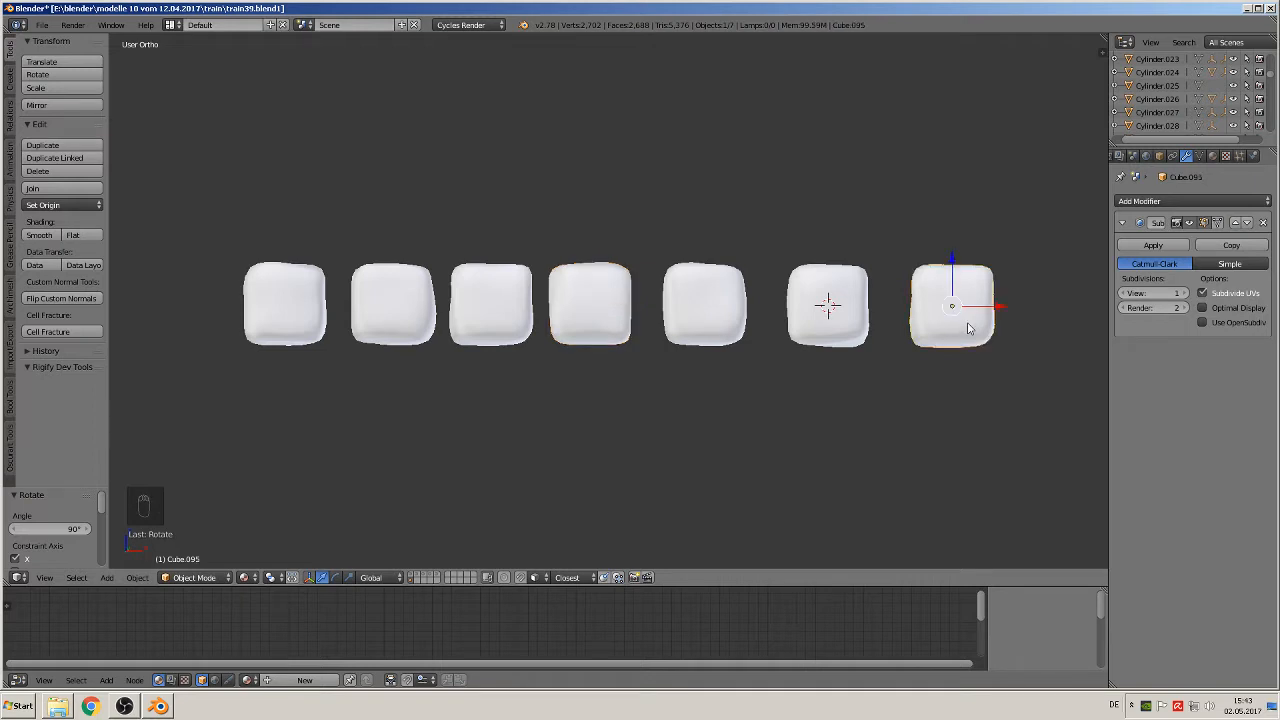
pyautogui.write('rx180')
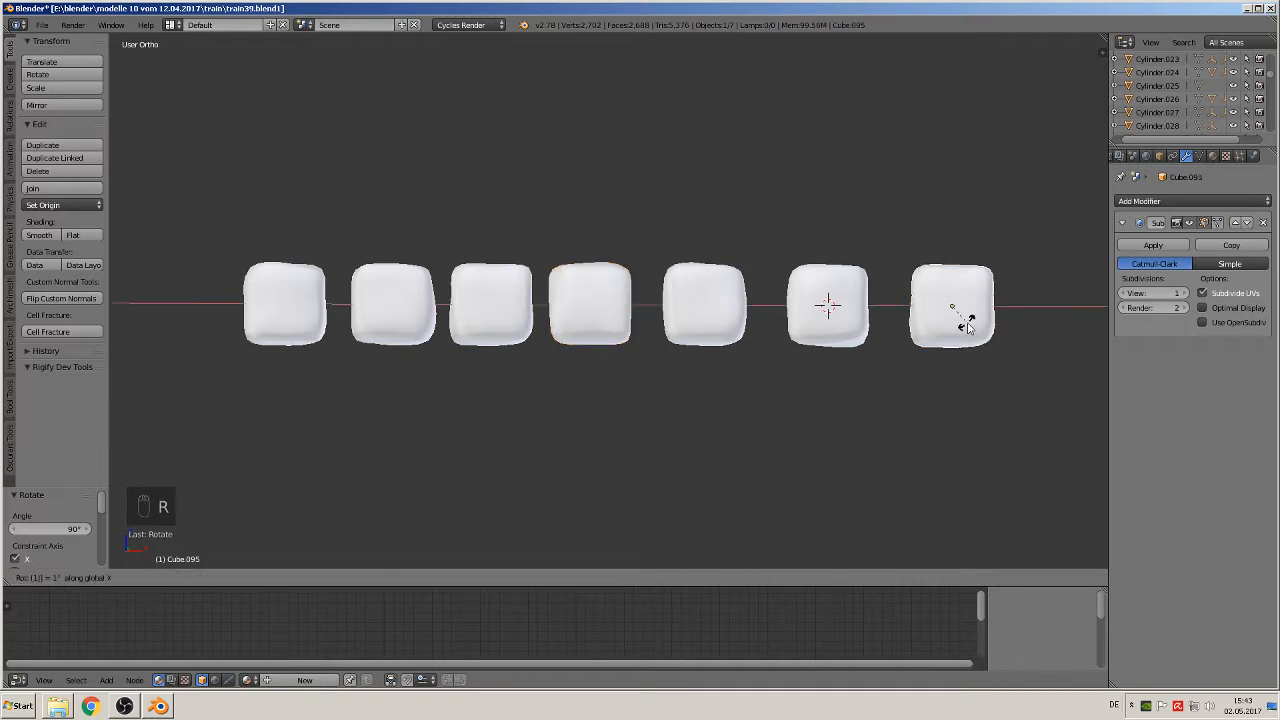
pyautogui.press('Return')
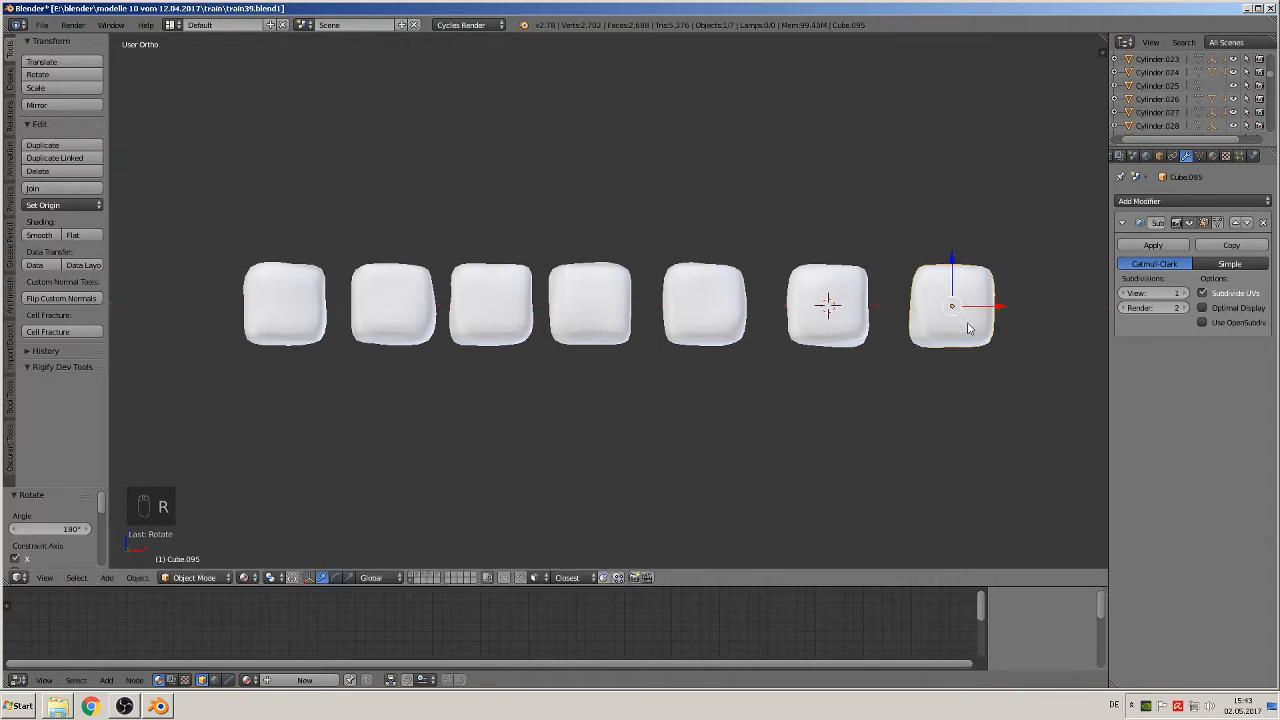
# Step: Duplicate the last block at the positive X end and move the copy 0.142 units along X
pyautogui.scroll(-2, 895, 361)
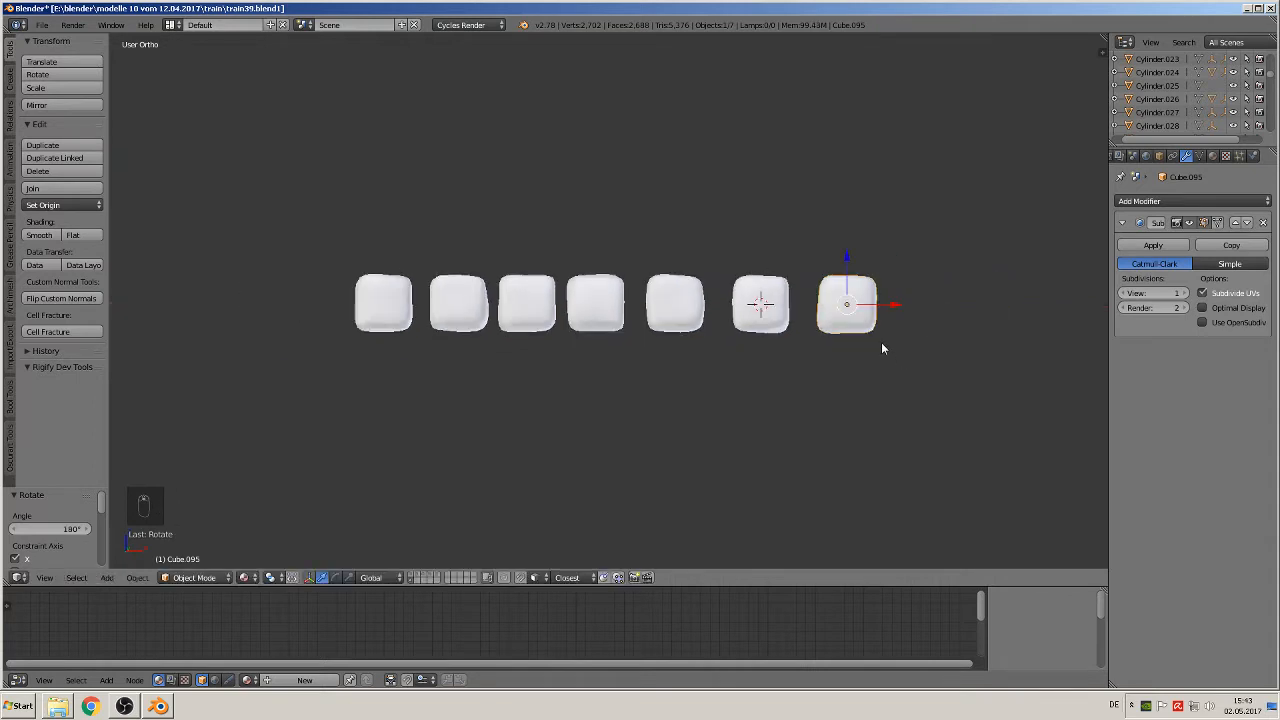
pyautogui.hotkey('shift', 'd')
pyautogui.click(1012, 322)
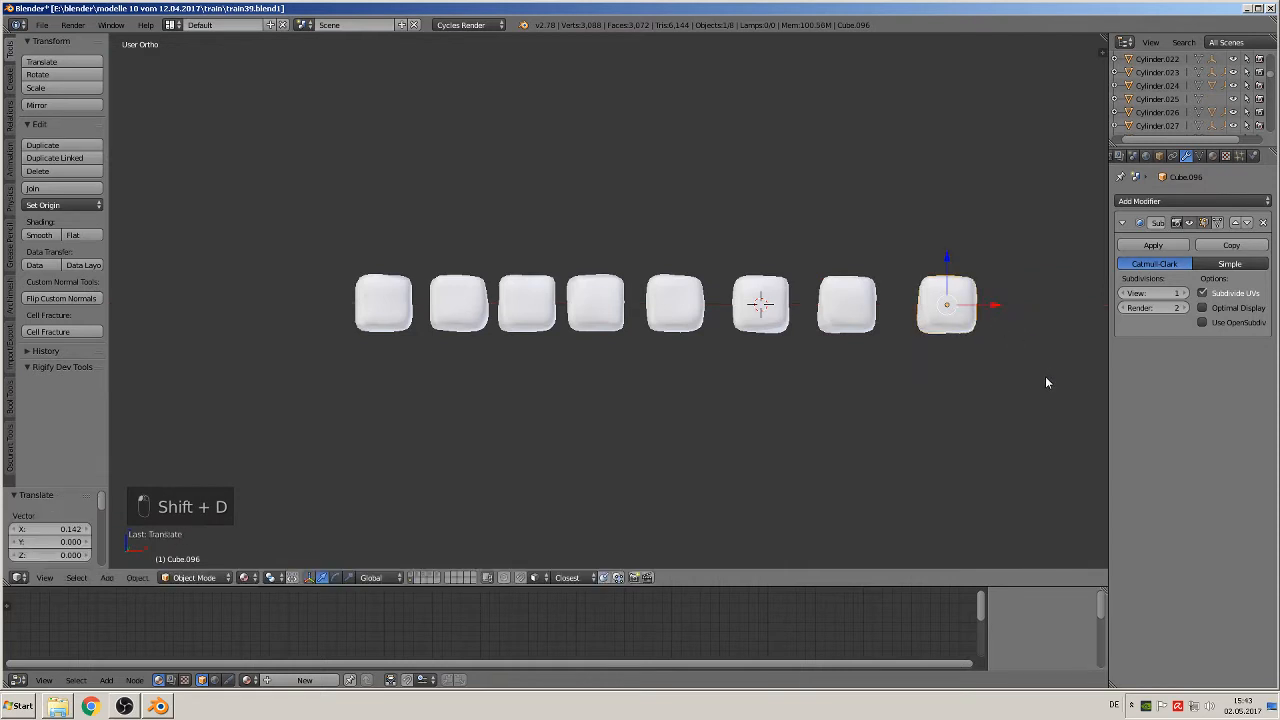
# Step: Rotate the new block at the positive X end of the row 180° about X and 90° about Y
pyautogui.keyDown('shift'); pyautogui.moveTo(1045, 376); pyautogui.dragTo(884, 433, button='middle'); pyautogui.keyUp('shift')
pyautogui.write('rx')
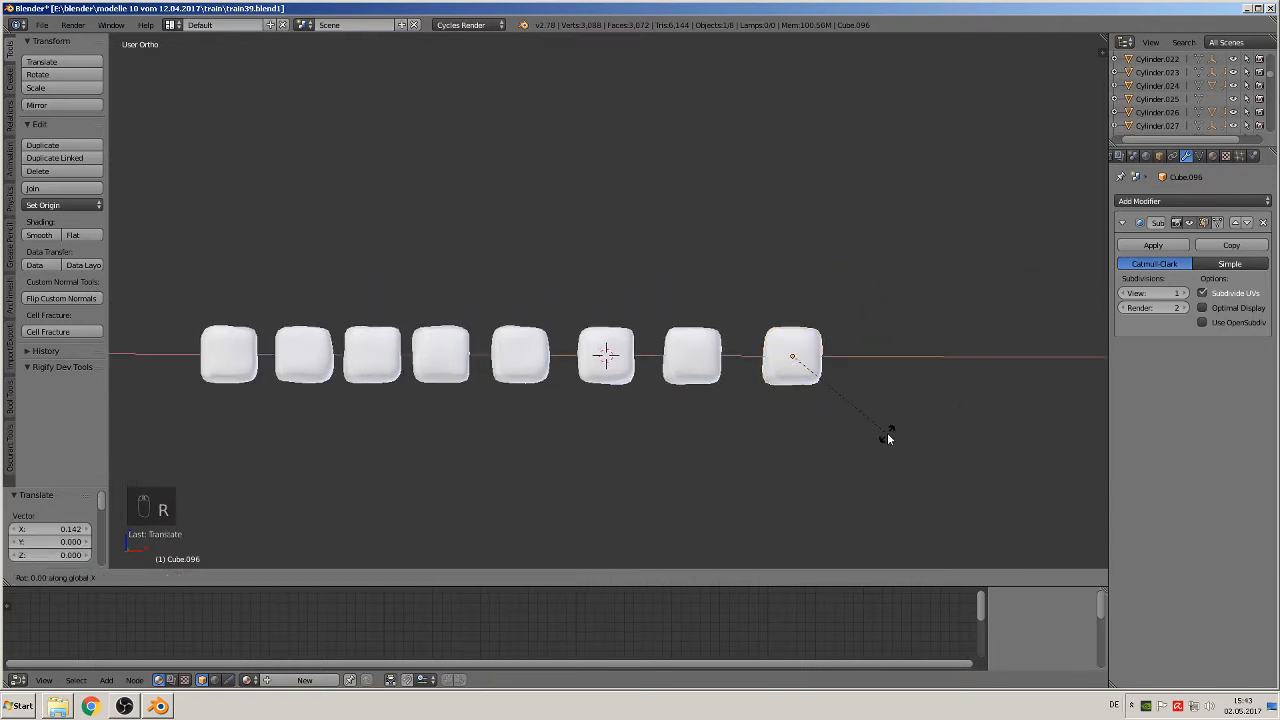
pyautogui.write('180')
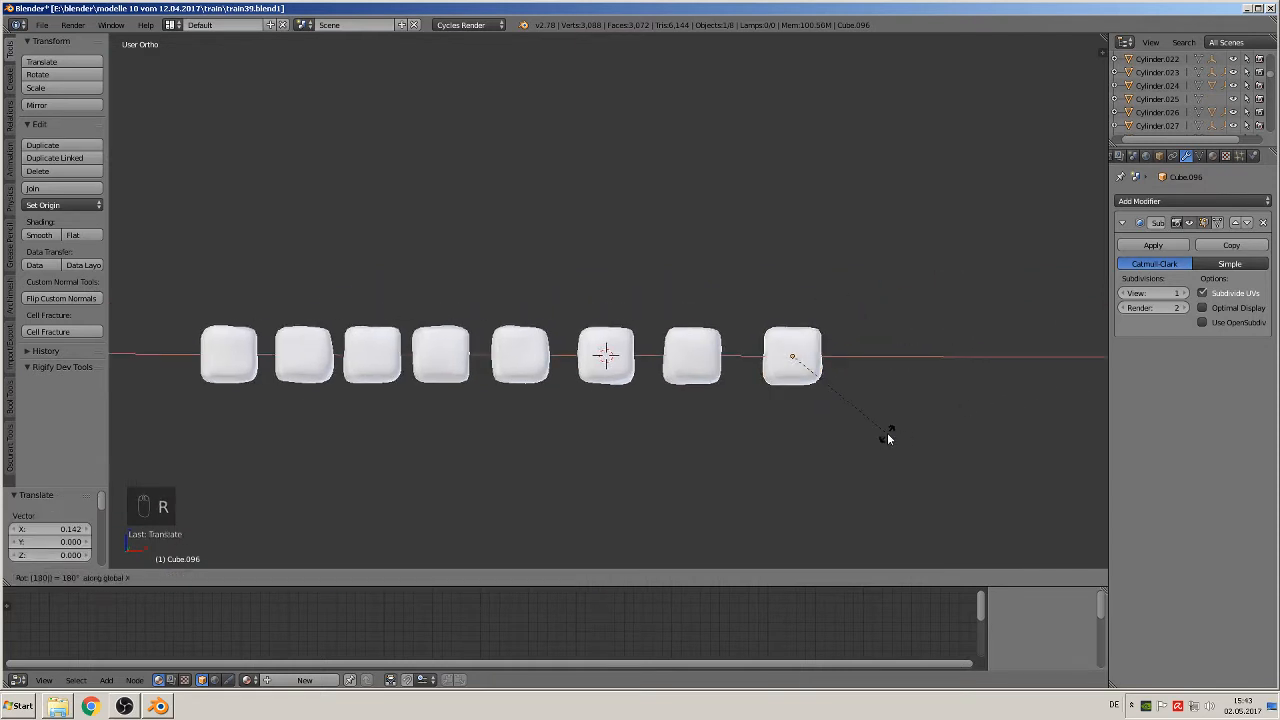
pyautogui.press('Return')
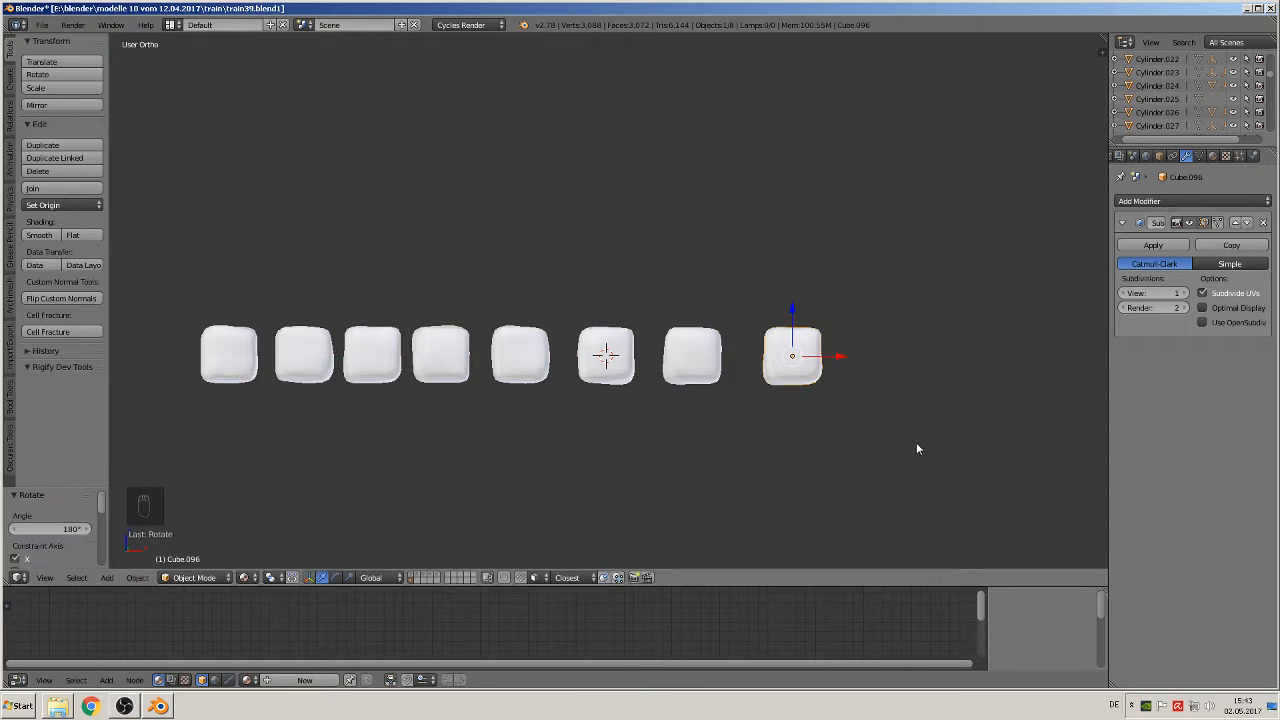
pyautogui.write('ry90')
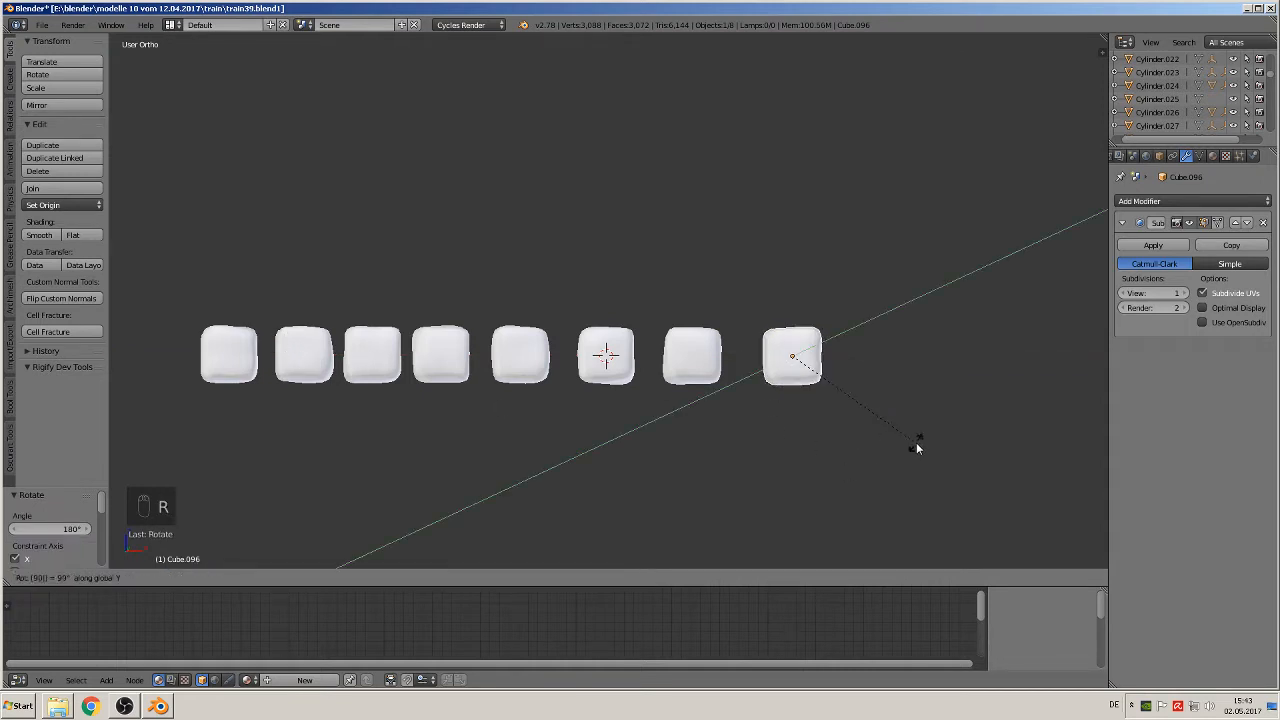
pyautogui.press('Return')
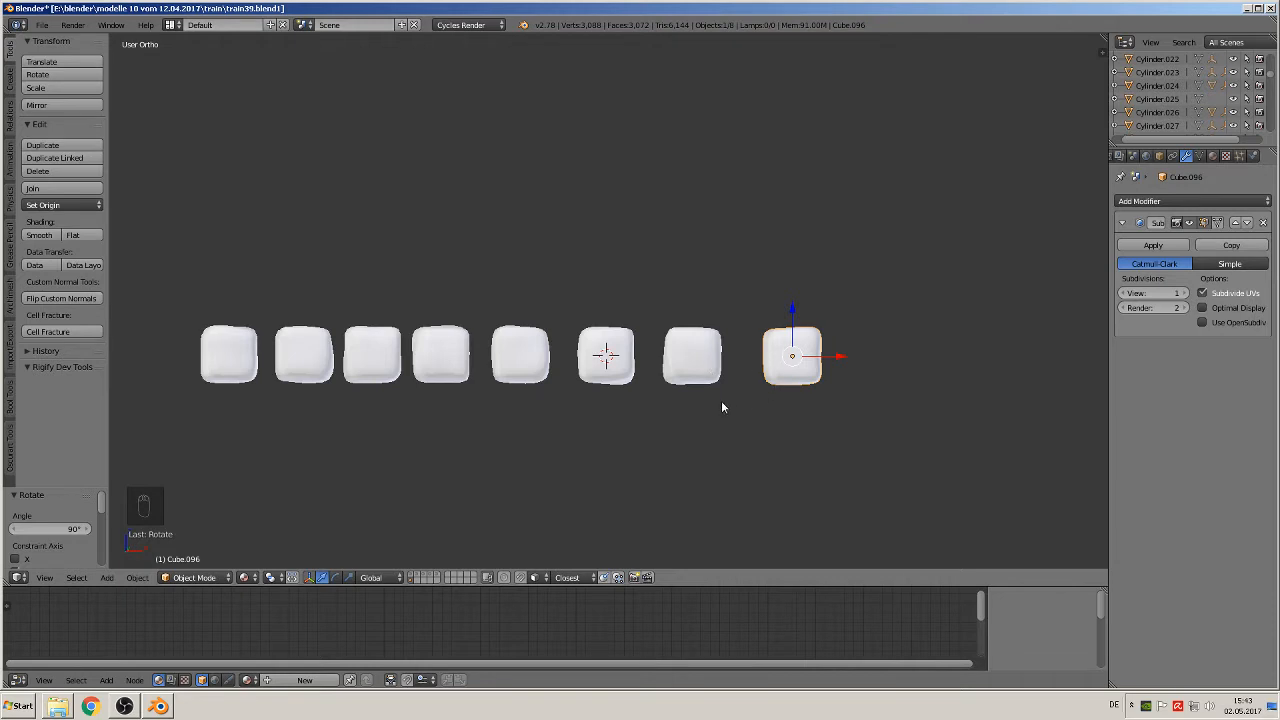
# Step: Duplicate the whole row of eight blocks and move the copies 0.331 units along negative Y
pyautogui.press('a')
pyautogui.moveTo(663, 378); pyautogui.dragTo(505, 233, button='middle')
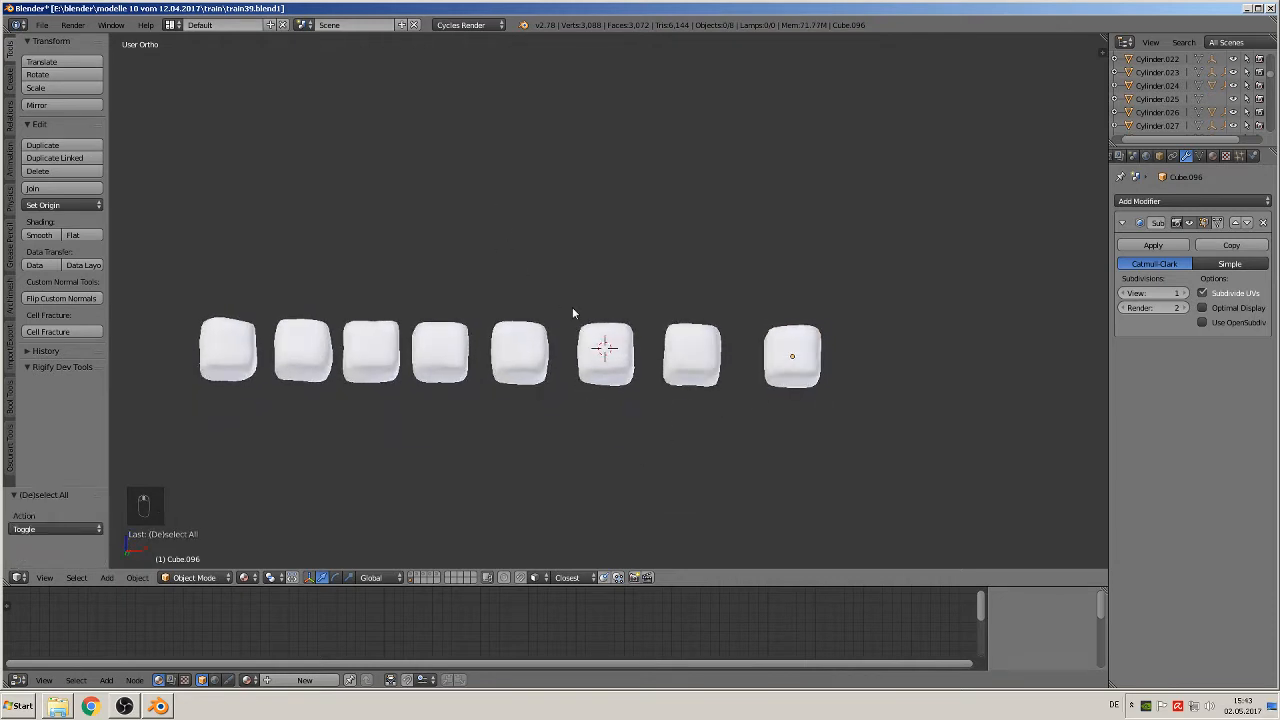
pyautogui.press('KP_1')
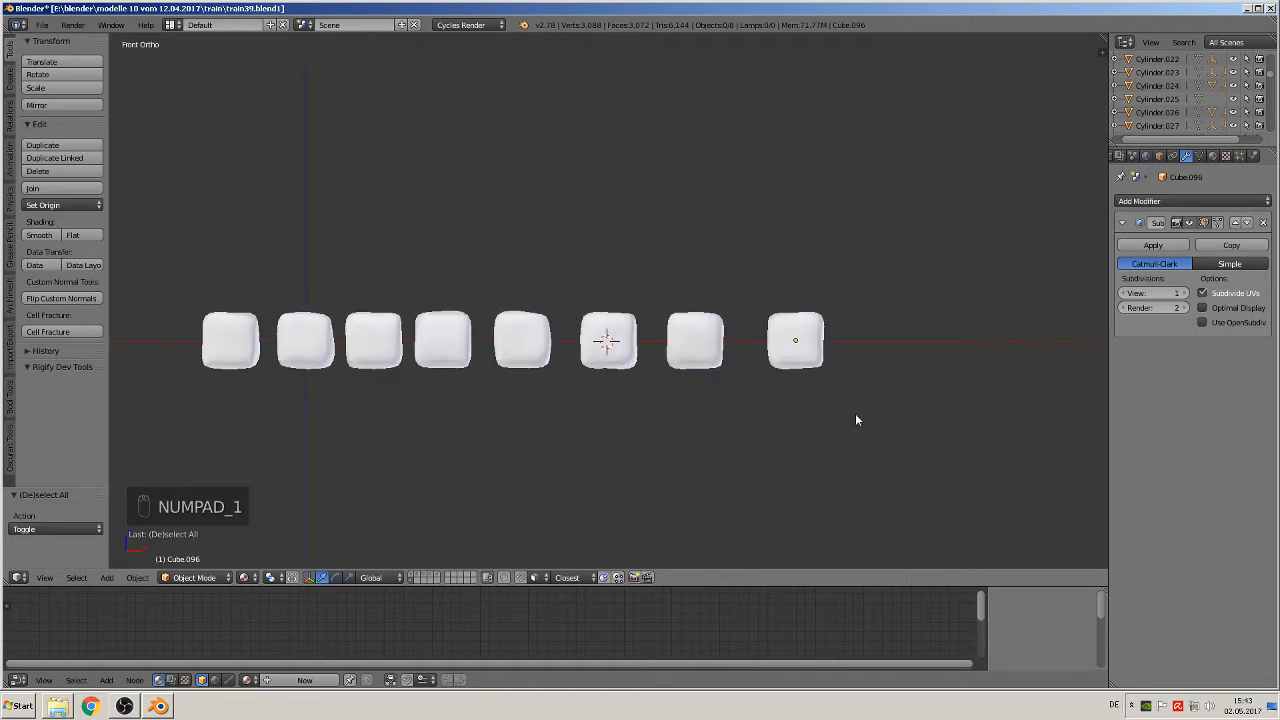
pyautogui.press('b')
pyautogui.moveTo(846, 410); pyautogui.dragTo(112, 254)
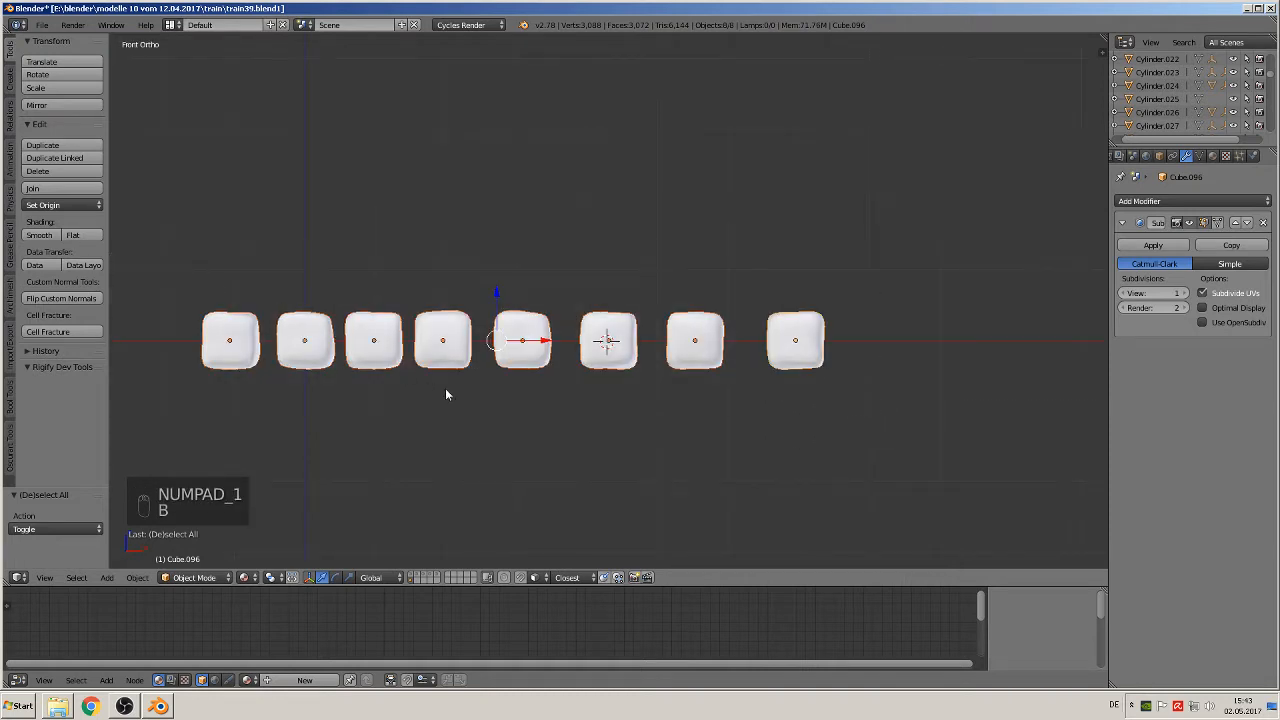
pyautogui.hotkey('shift', 'd')
pyautogui.click(491, 394)
pyautogui.click(487, 287)
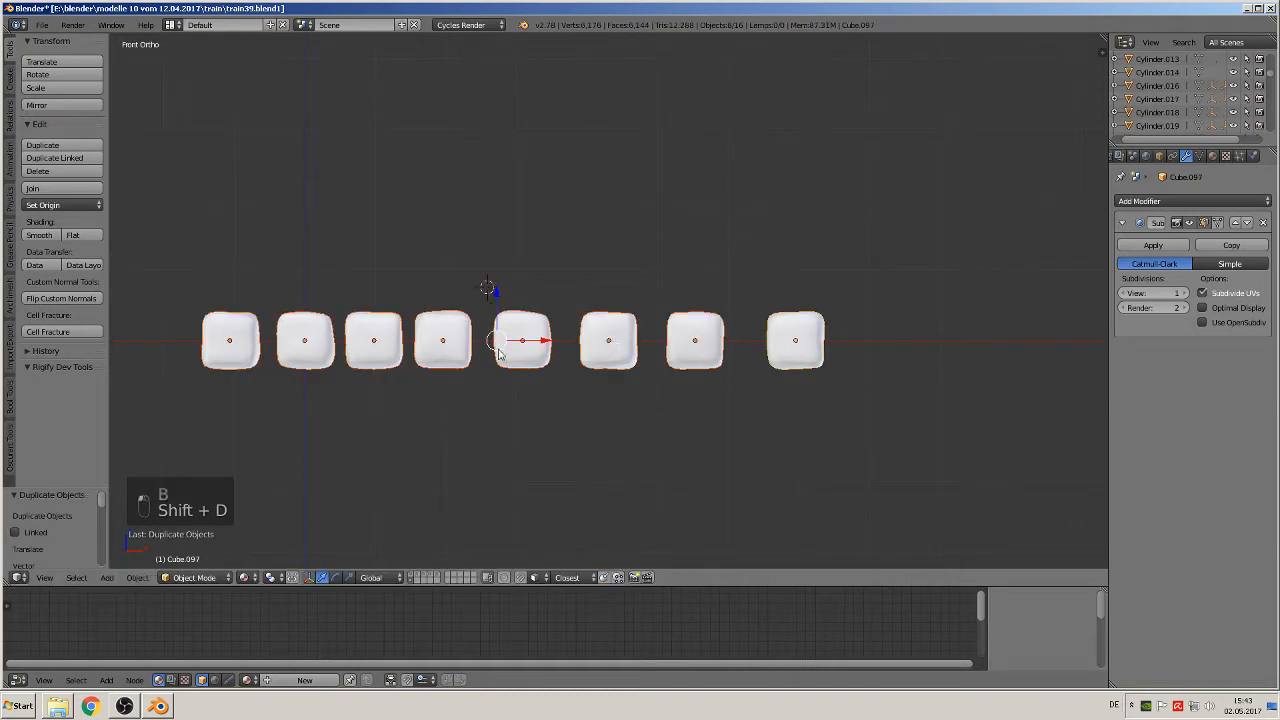
pyautogui.moveTo(503, 320); pyautogui.dragTo(517, 399)
pyautogui.moveTo(517, 399); pyautogui.dragTo(519, 431, button='middle')
pyautogui.moveTo(568, 374); pyautogui.dragTo(482, 443)
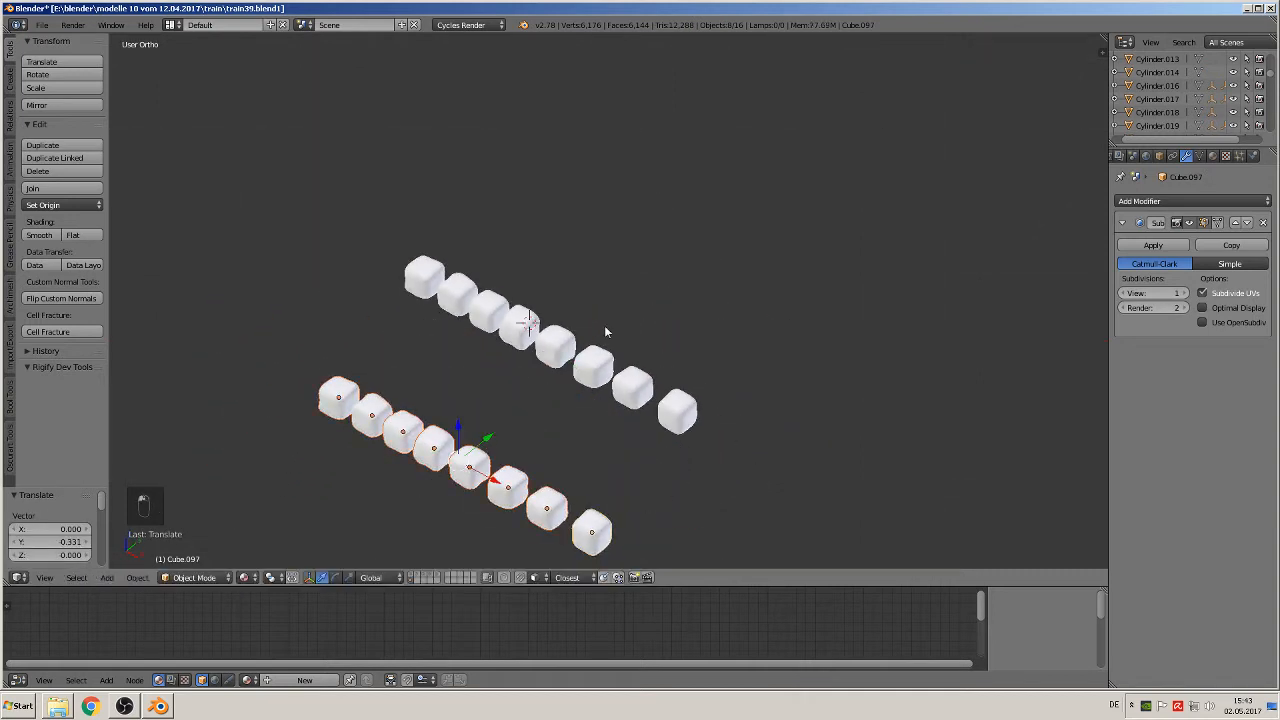
# Step: Join the eight duplicated blocks of the second row into one object, working in the top view
pyautogui.press('KP_7')
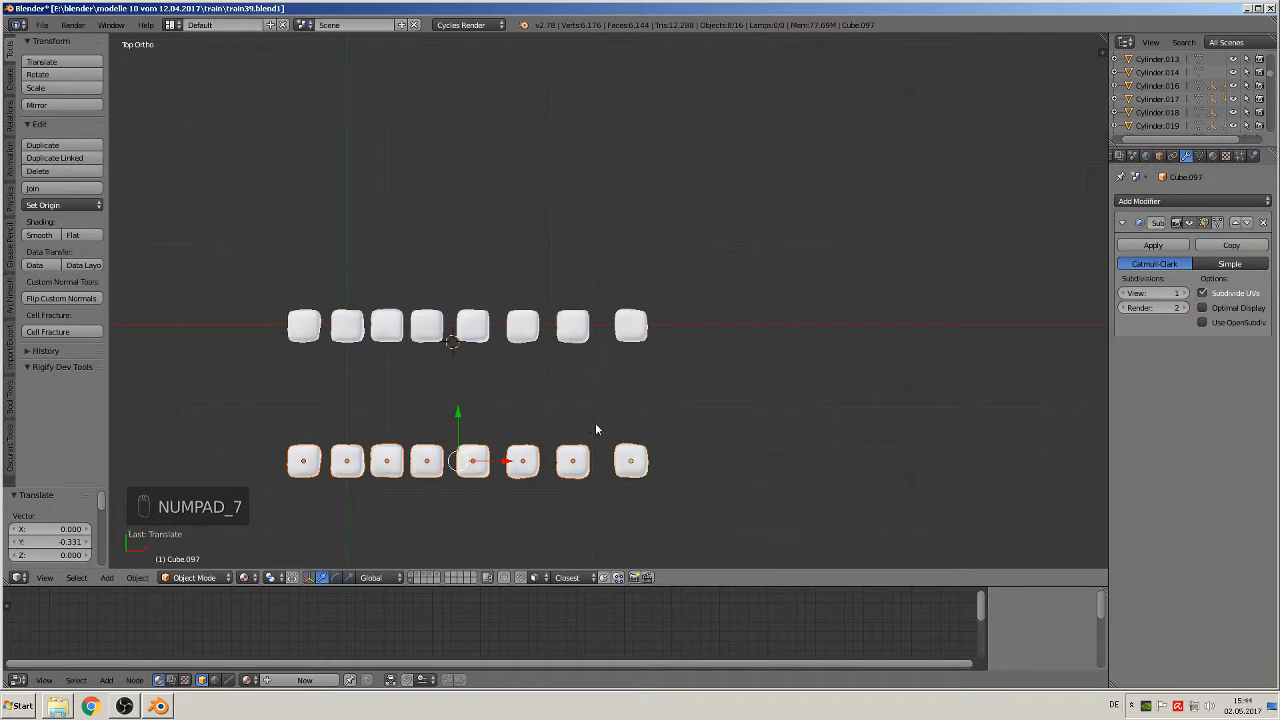
pyautogui.keyDown('shift'); pyautogui.moveTo(596, 429); pyautogui.dragTo(828, 318, button='middle'); pyautogui.keyUp('shift')
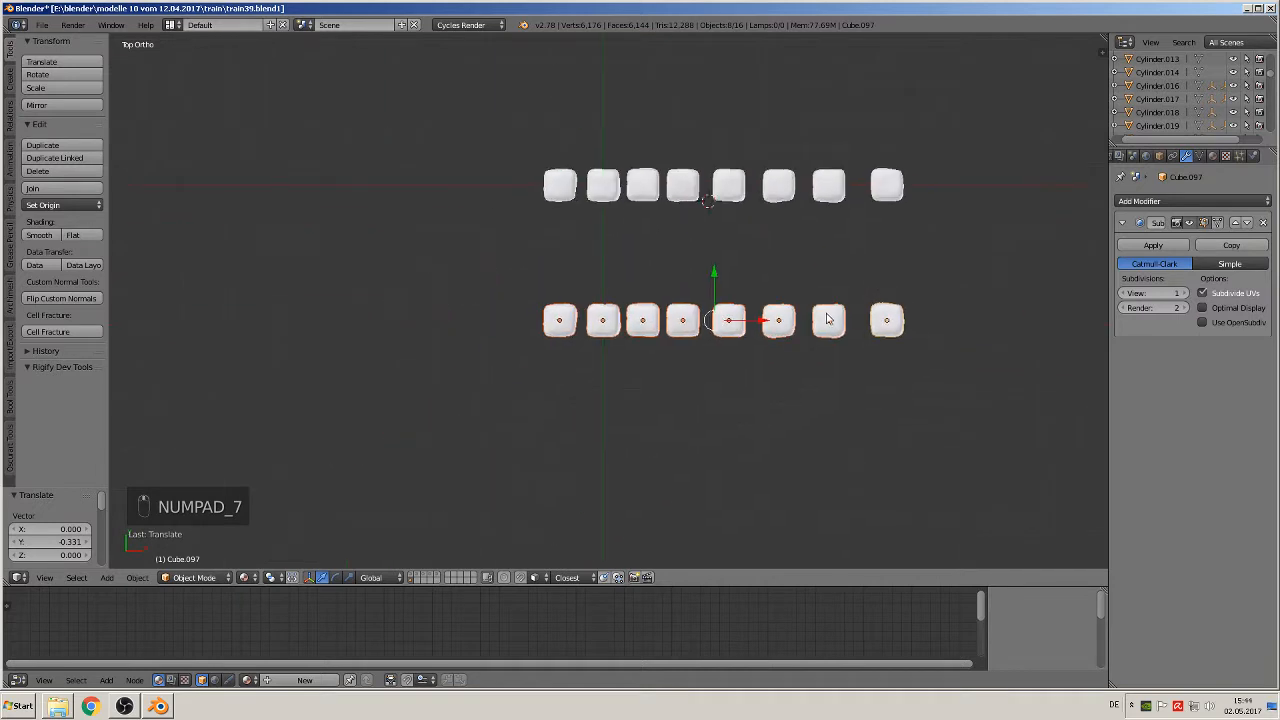
pyautogui.click(61, 194)
# Step: Enter edit mode on the joined row and box-select the vertices of the positive Y half of all eight blocks
pyautogui.scroll(2, 647, 331)
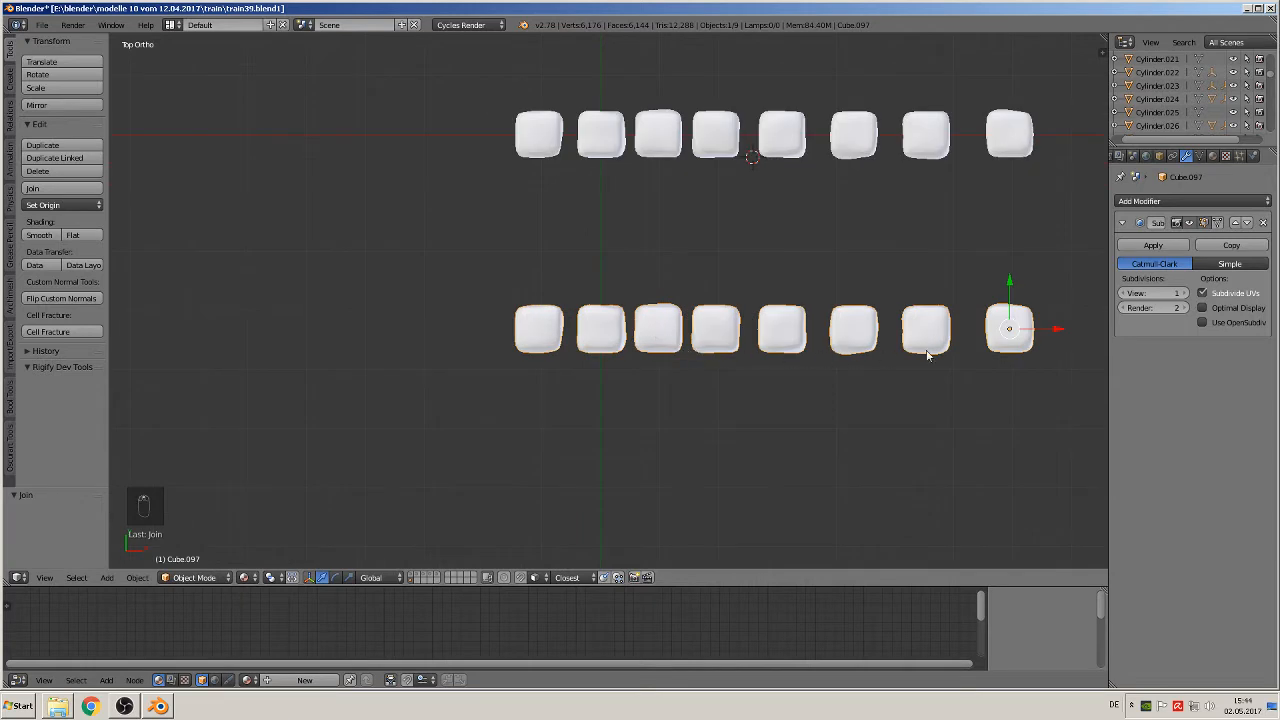
pyautogui.keyDown('shift'); pyautogui.moveTo(928, 355); pyautogui.dragTo(815, 402, button='middle'); pyautogui.keyUp('shift')
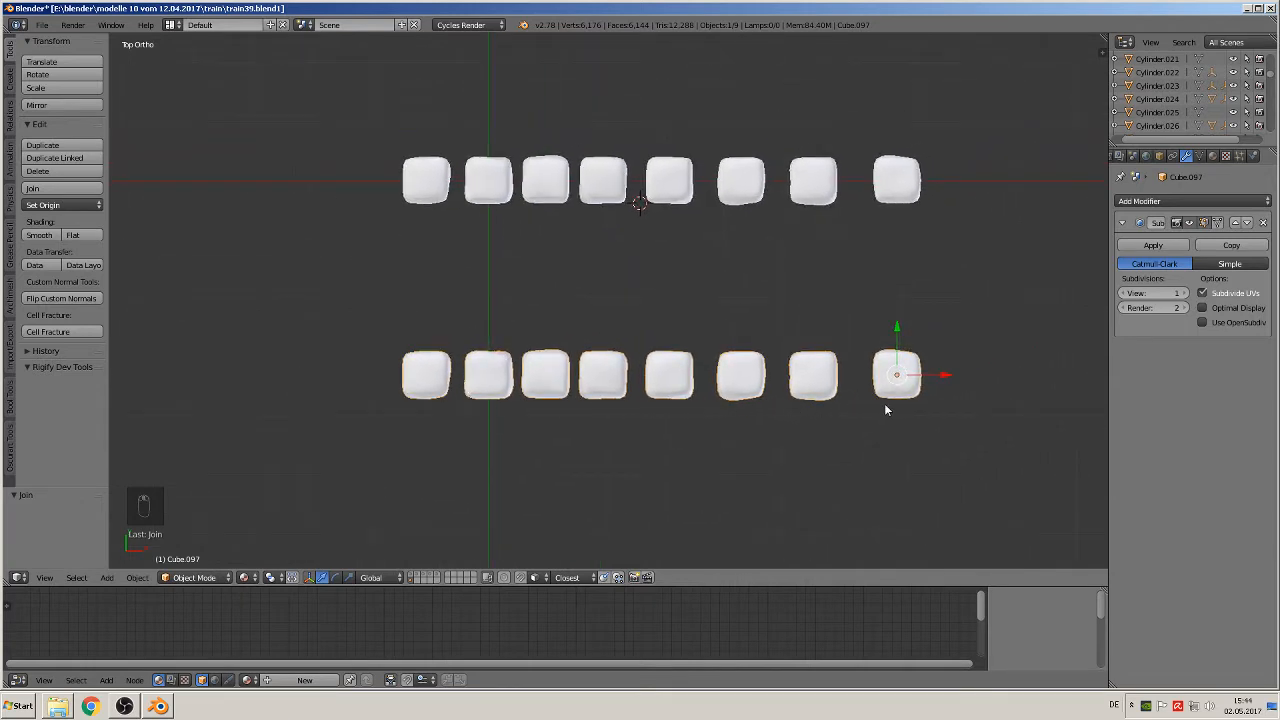
pyautogui.press('Tab')
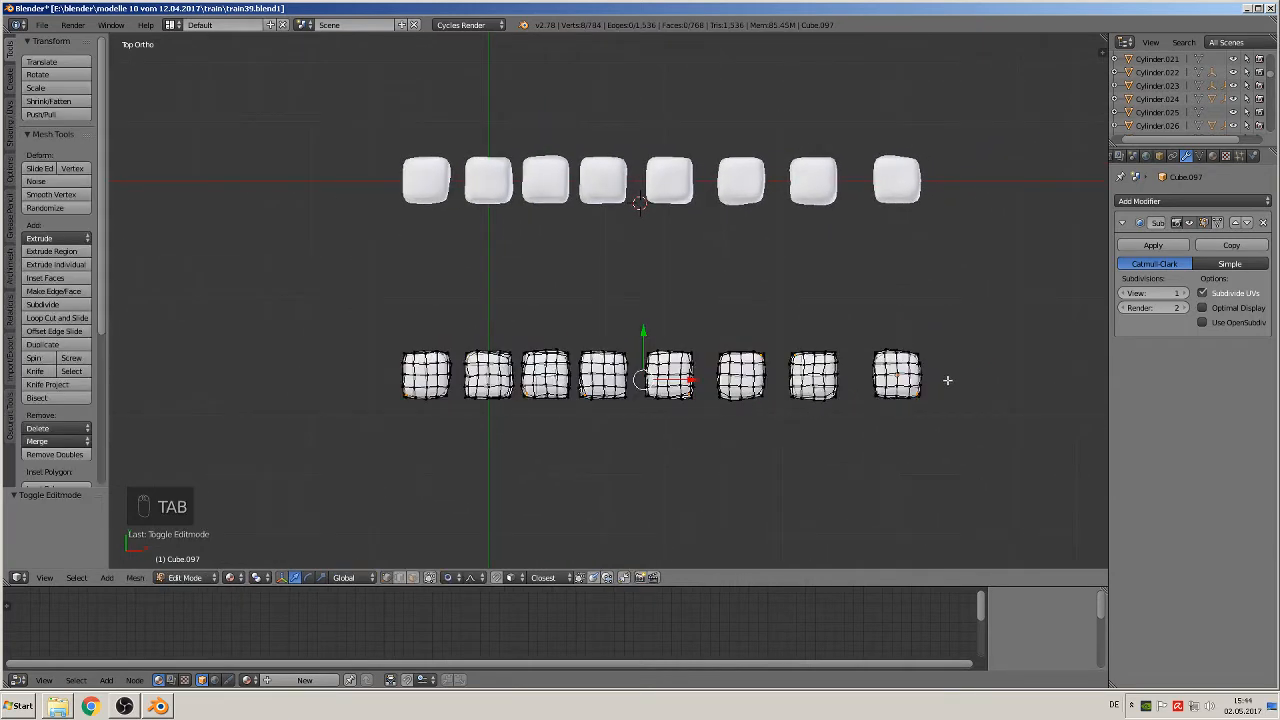
pyautogui.scroll(1, 947, 380)
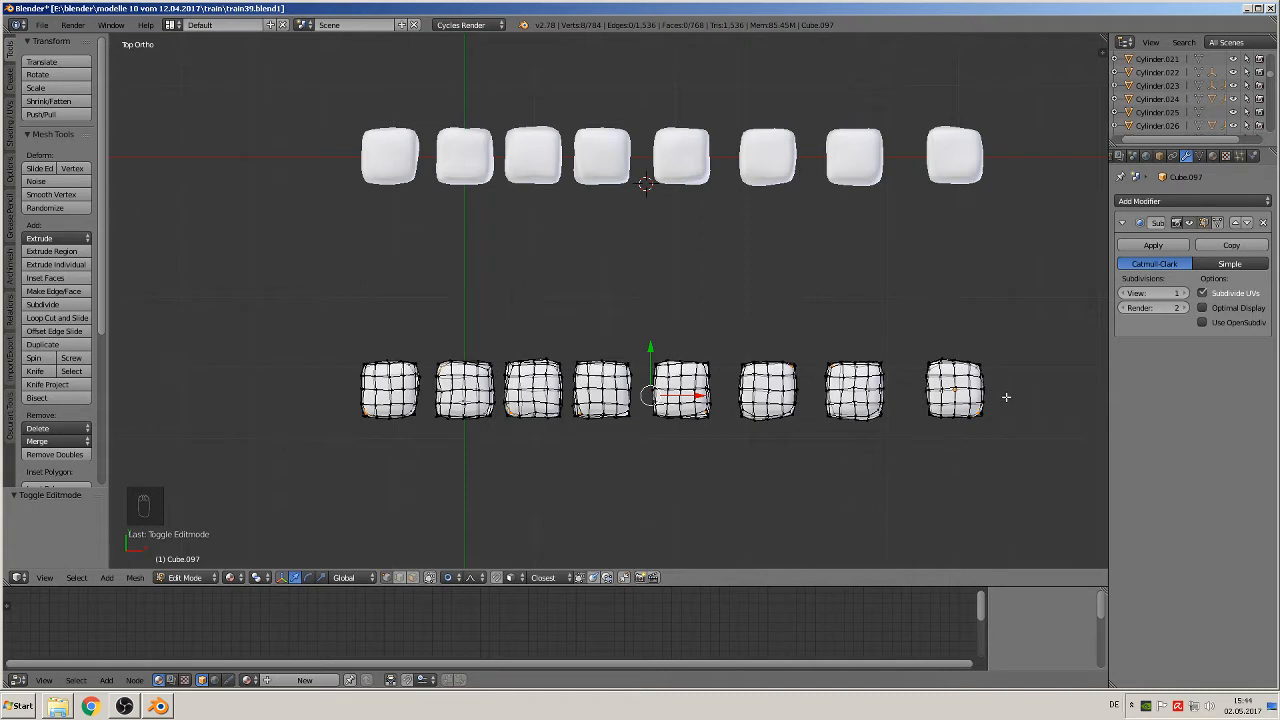
pyautogui.press('b')
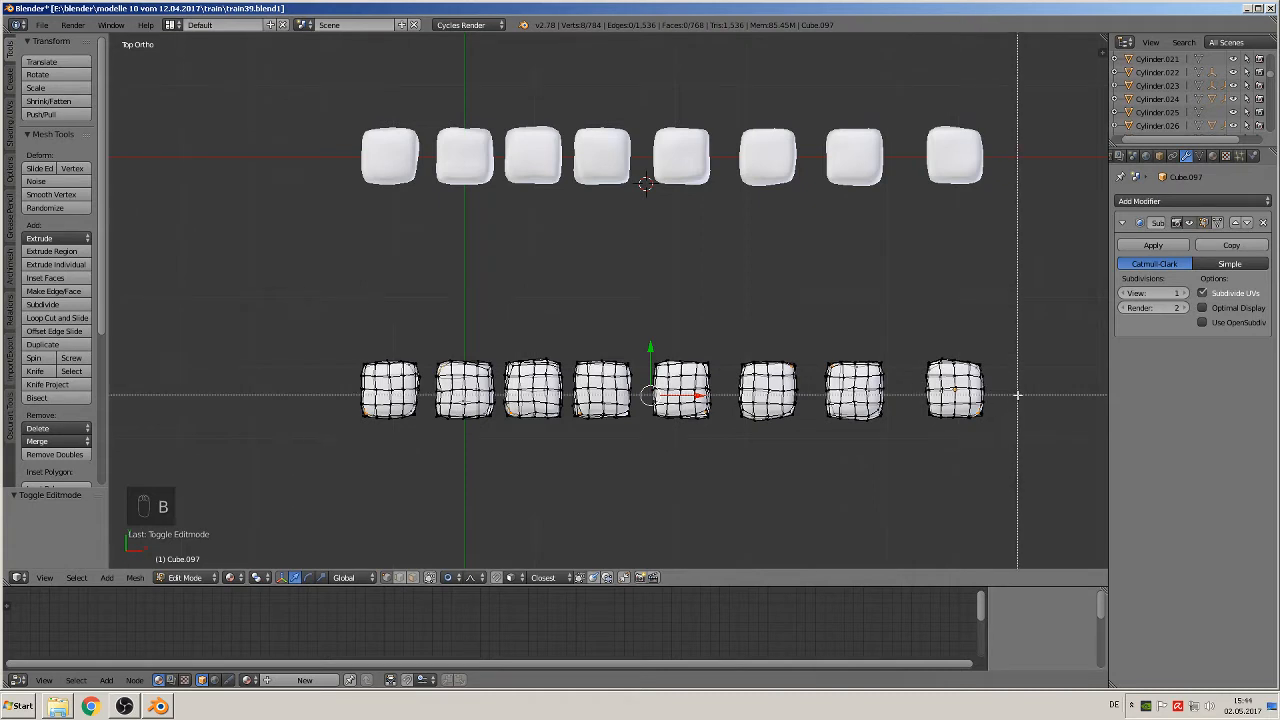
pyautogui.moveTo(1017, 394); pyautogui.dragTo(296, 284)
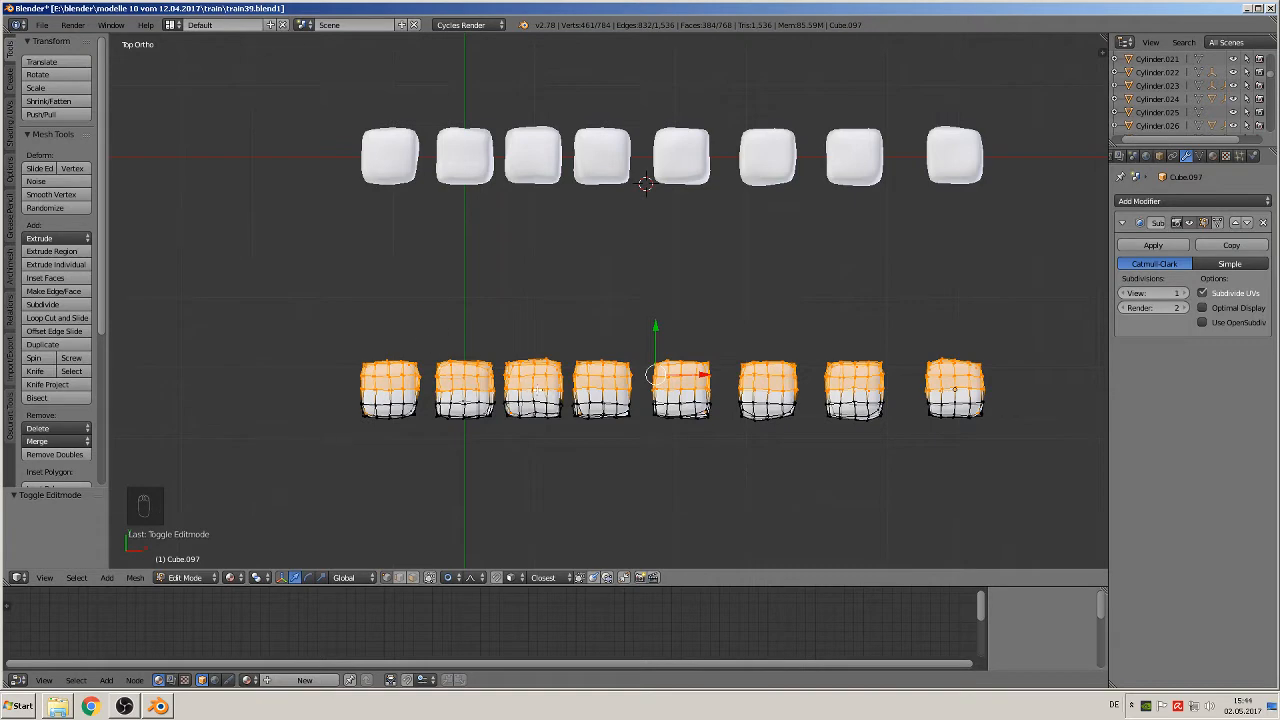
# Step: Try to delete the selected half of the blocks as vertices, inspect the cut, and undo the deletion
pyautogui.press('x')
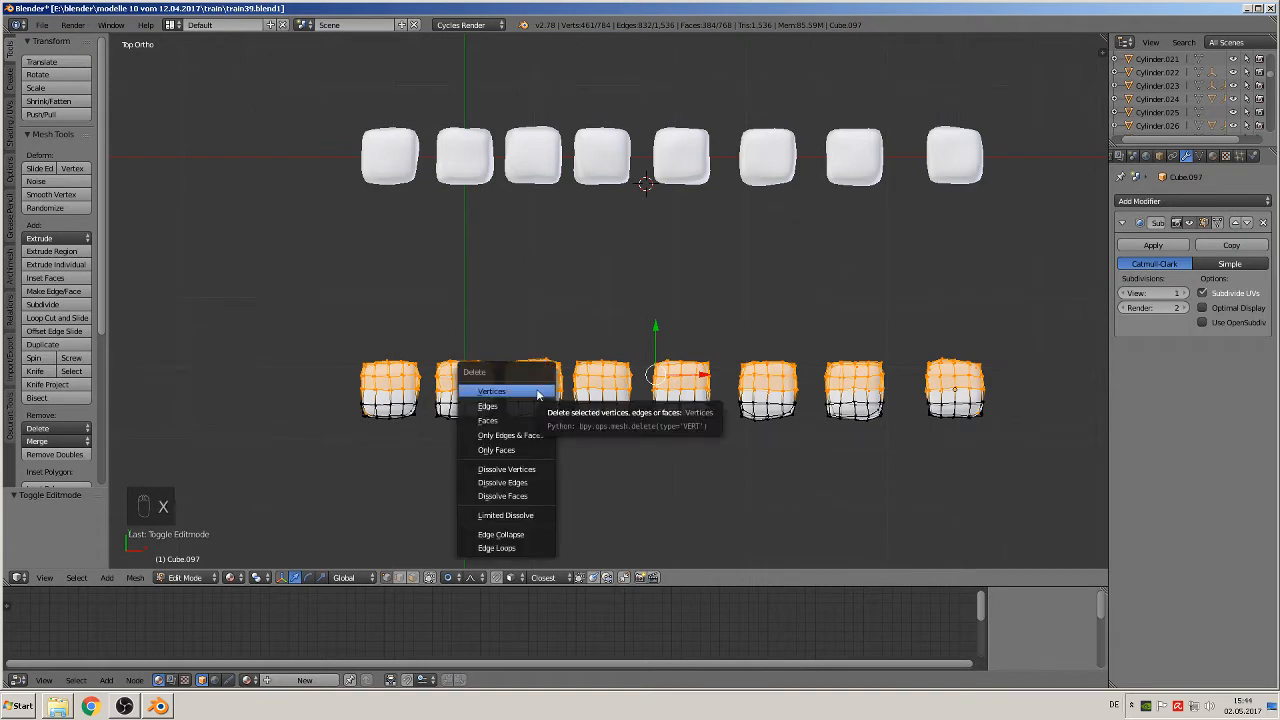
pyautogui.click(538, 390)
pyautogui.moveTo(540, 398); pyautogui.dragTo(554, 345, button='middle')
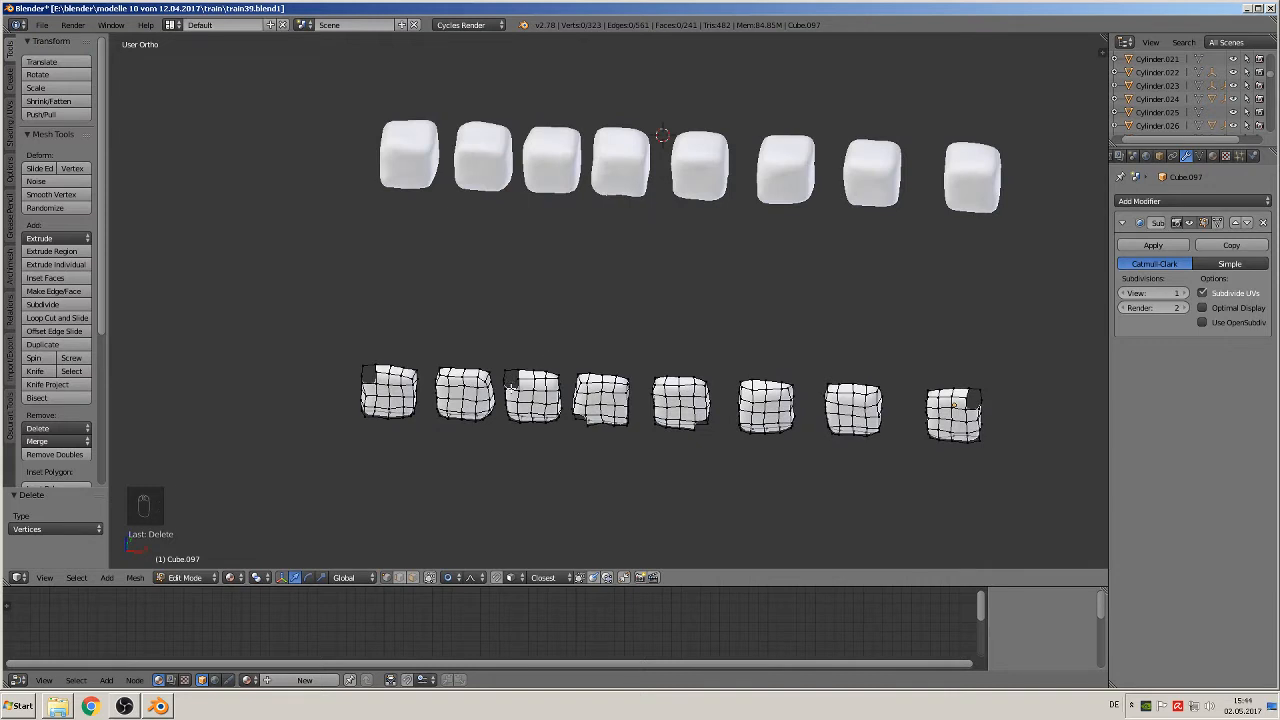
pyautogui.hotkey('ctrl', 'z')
# Step: Circle-deselect the stray corner vertices on the negative Y side of the first and last blocks
pyautogui.scroll(2, 469, 392)
pyautogui.moveTo(372, 383); pyautogui.dragTo(386, 546, button='middle')
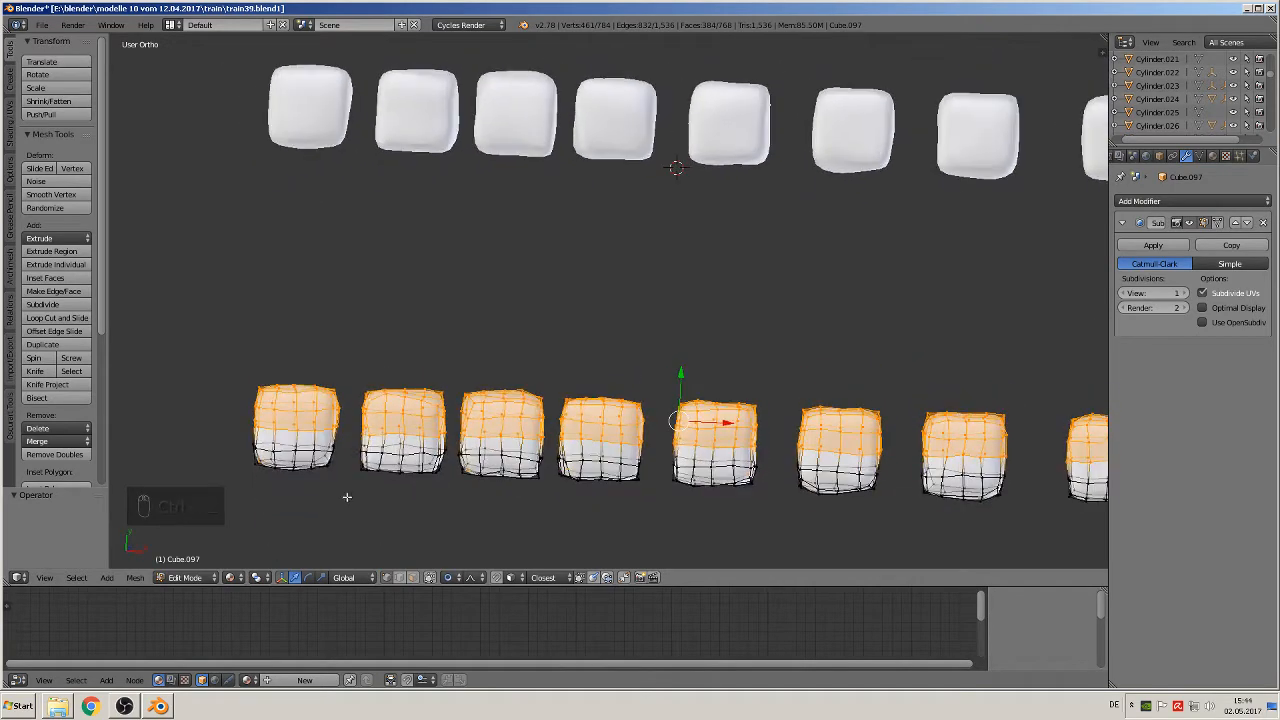
pyautogui.press('c')
pyautogui.middleClick(260, 468)
pyautogui.rightClick(267, 471)
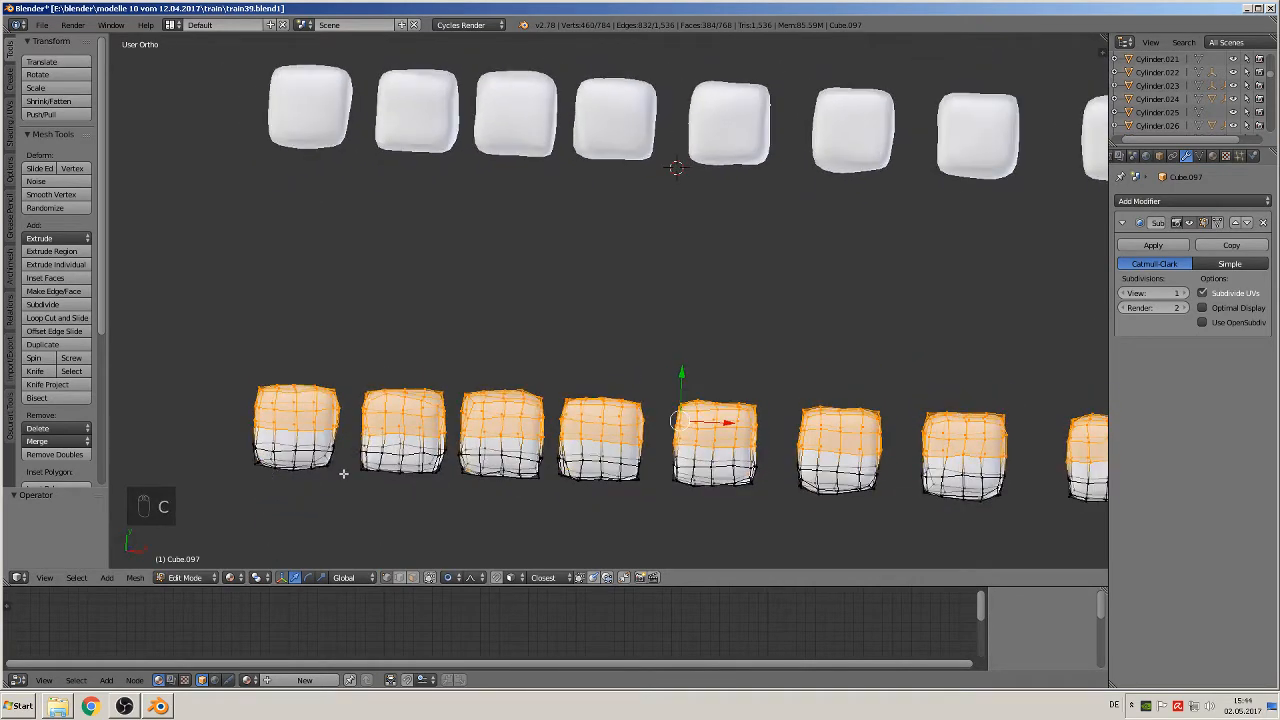
pyautogui.scroll(-1, 641, 471)
pyautogui.press('c')
pyautogui.middleClick(1058, 471)
pyautogui.rightClick(1058, 470)
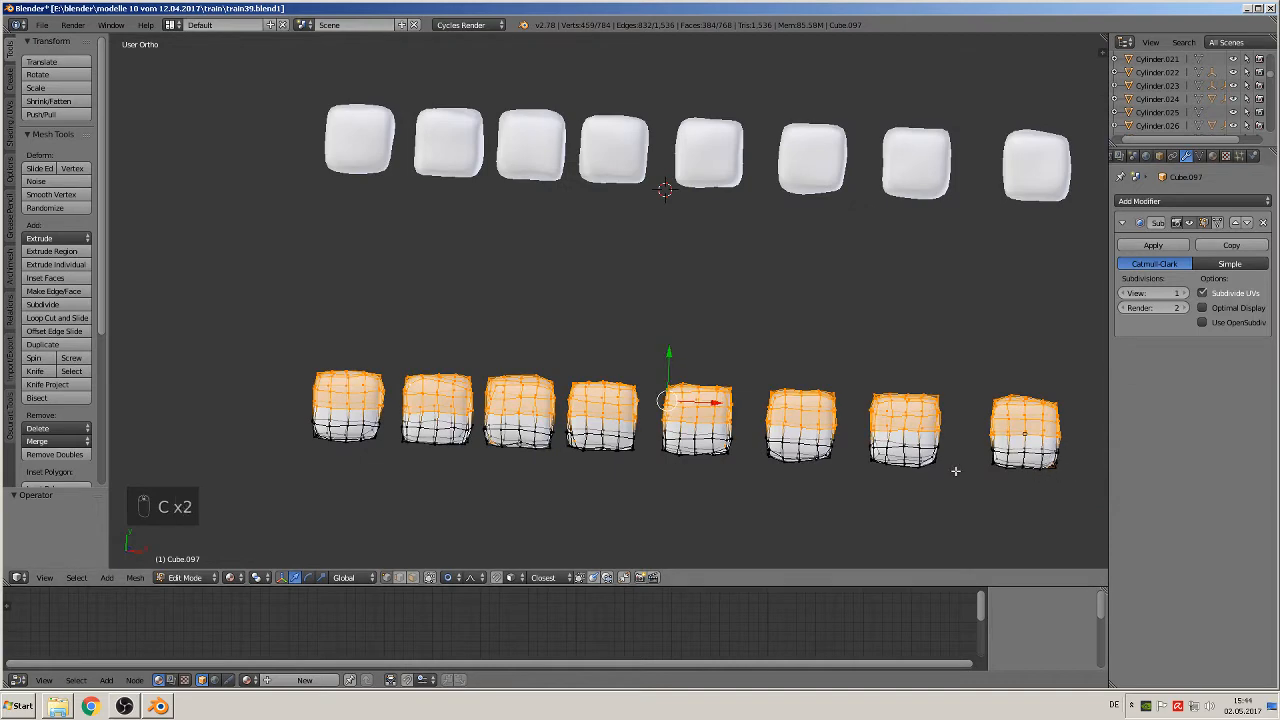
# Step: Try the vertex deletion again with the corrected selection, inspect the blocks from an angle, and undo it
pyautogui.press('x')
pyautogui.click(655, 453)
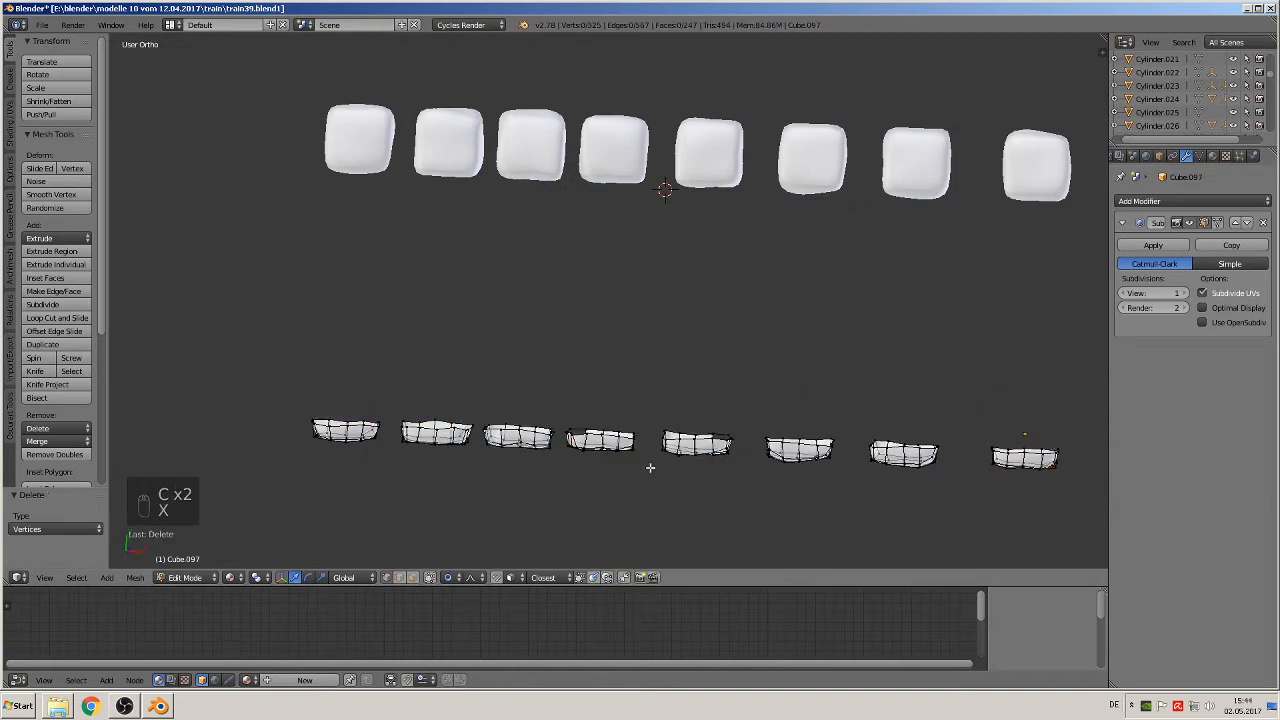
pyautogui.moveTo(651, 466); pyautogui.dragTo(615, 358, button='middle')
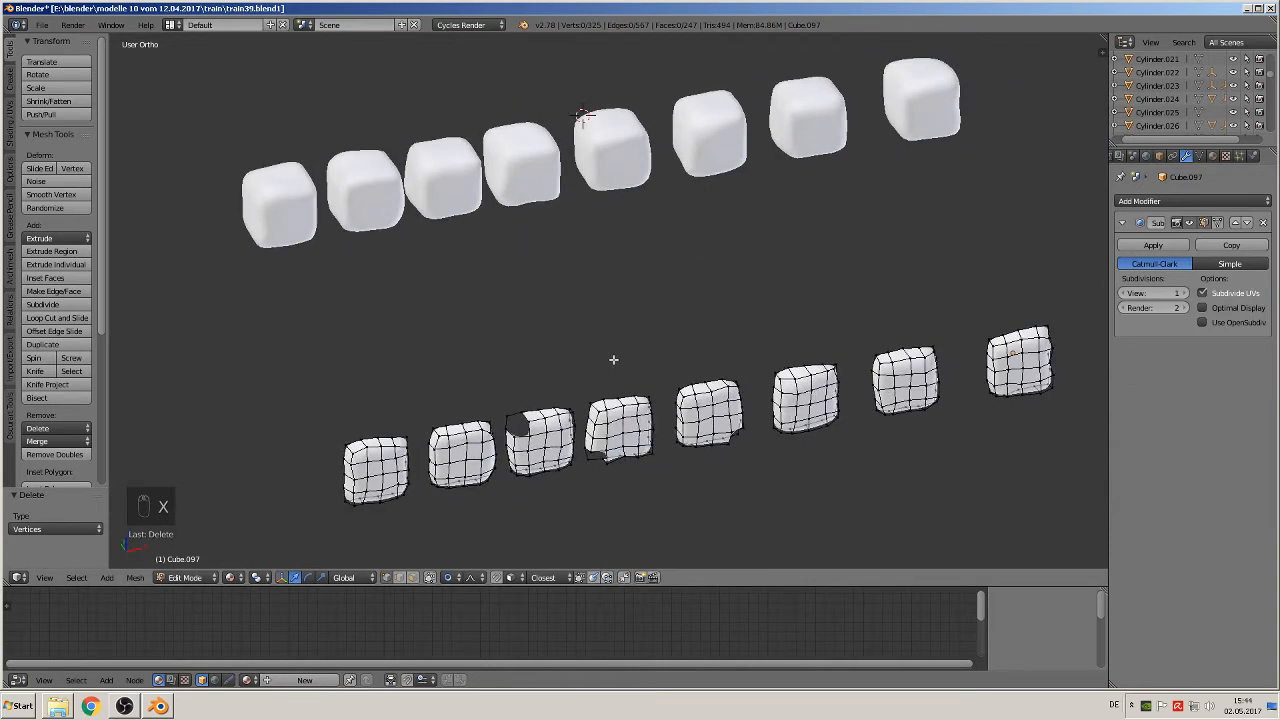
pyautogui.hotkey('ctrl', 'z')
pyautogui.moveTo(614, 359); pyautogui.dragTo(575, 491, button='middle')
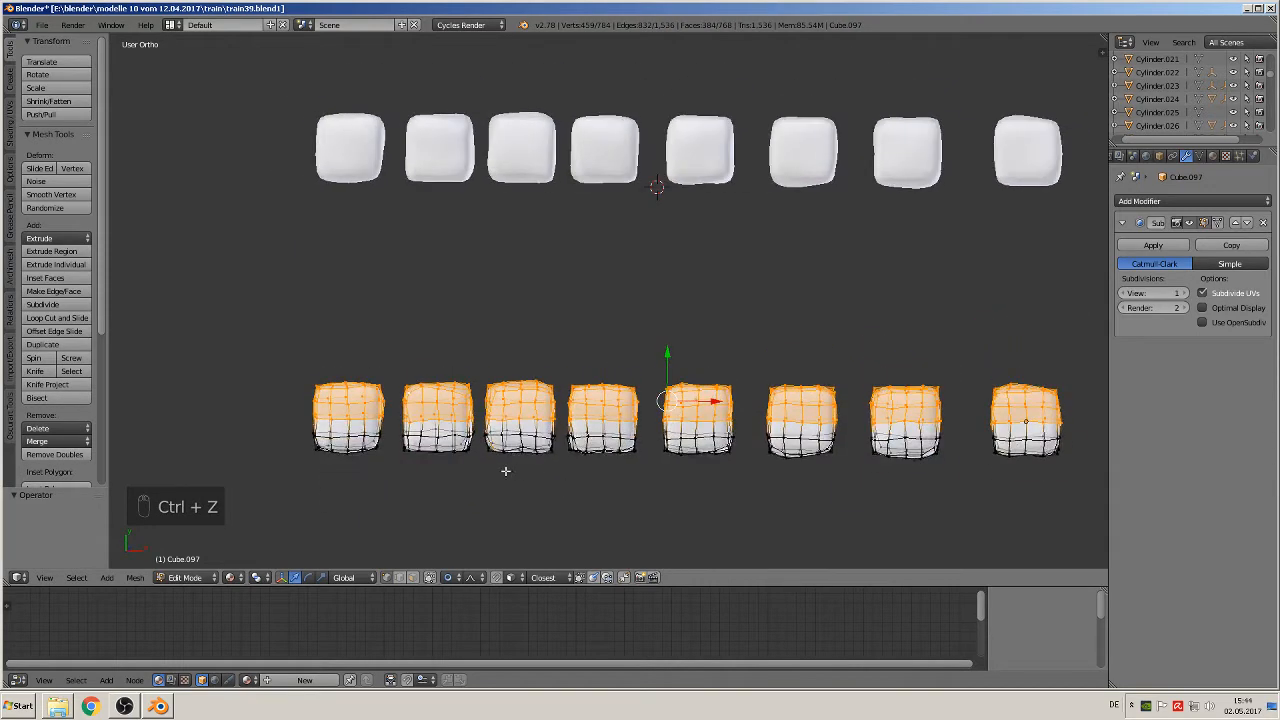
# Step: Deselect the remaining stray vertices along the blocks' negative Y side, delete the selected vertices, and return to object mode
pyautogui.press('c')
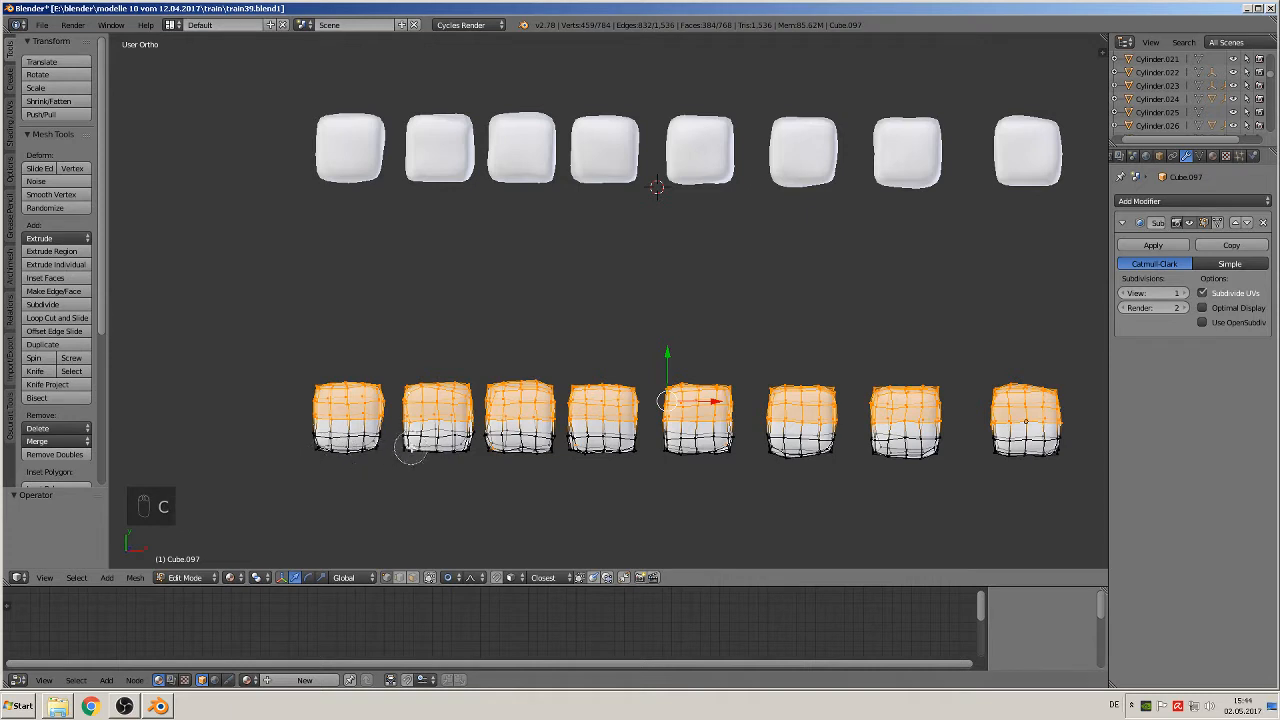
pyautogui.moveTo(490, 446); pyautogui.dragTo(1059, 446, button='middle')
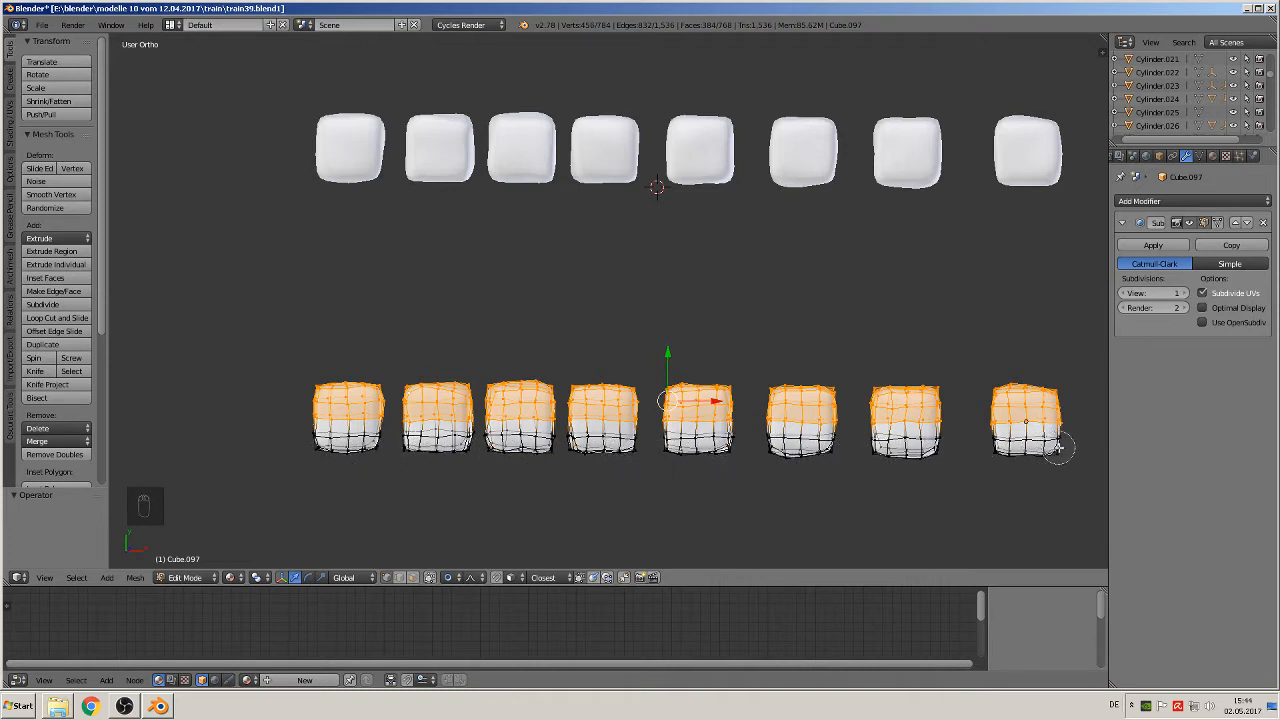
pyautogui.rightClick(1062, 446)
pyautogui.press('x')
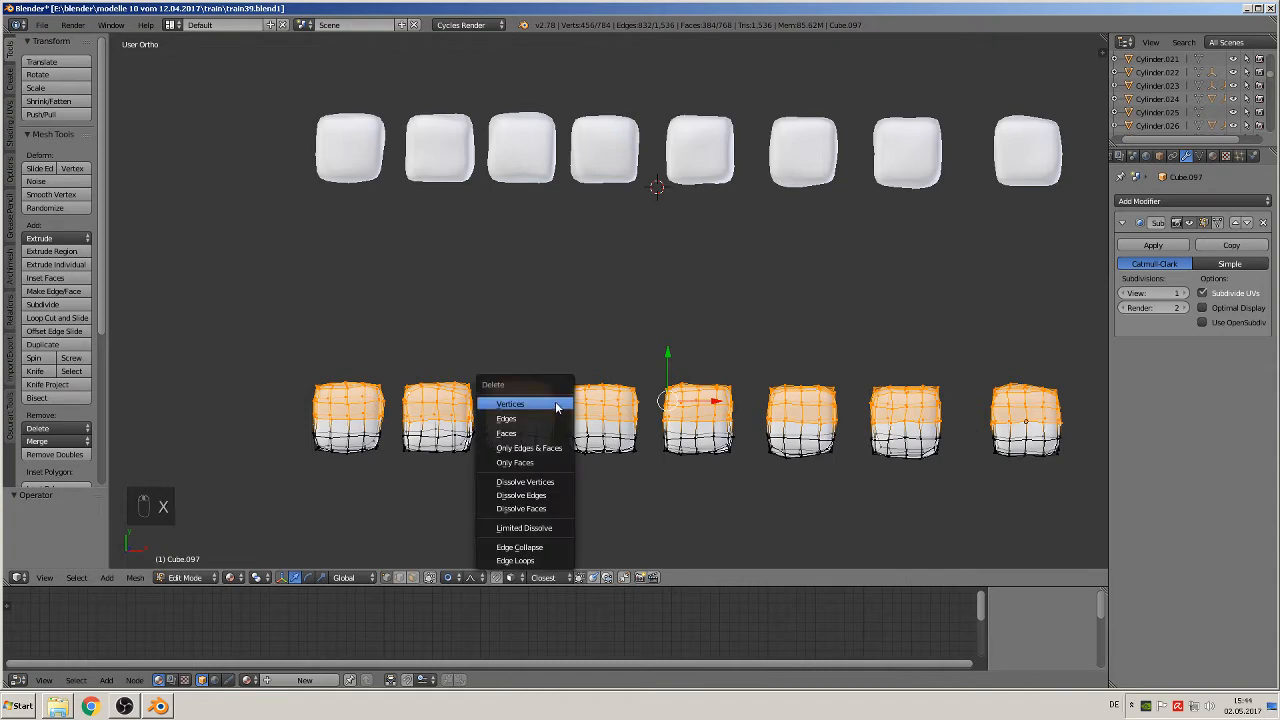
pyautogui.click(556, 404)
pyautogui.moveTo(556, 407); pyautogui.dragTo(546, 331, button='middle')
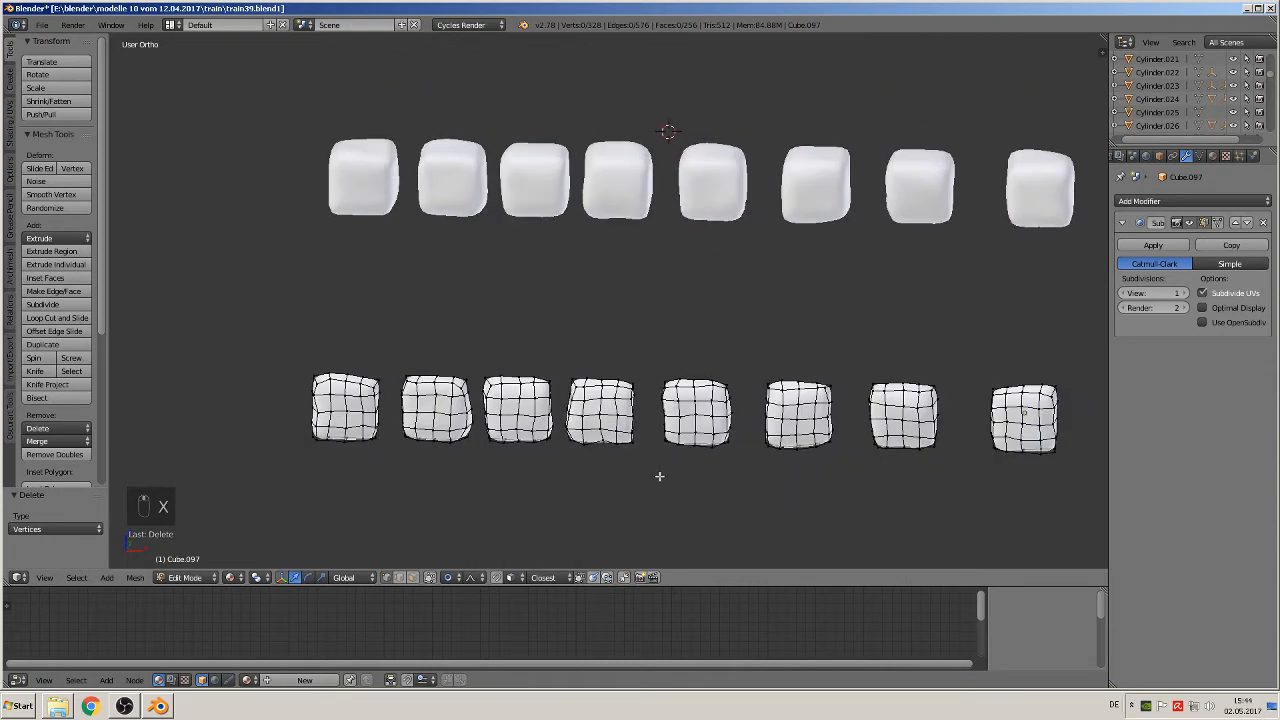
pyautogui.press('KP_1')
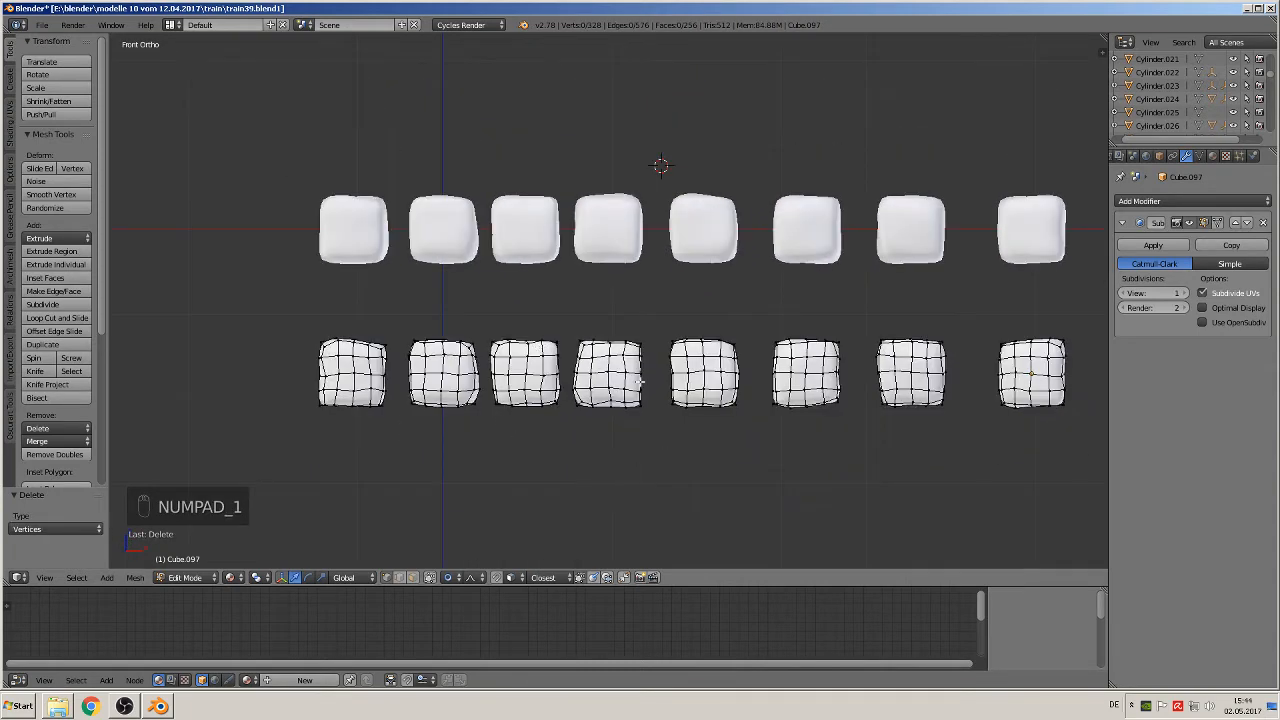
pyautogui.press('Tab')
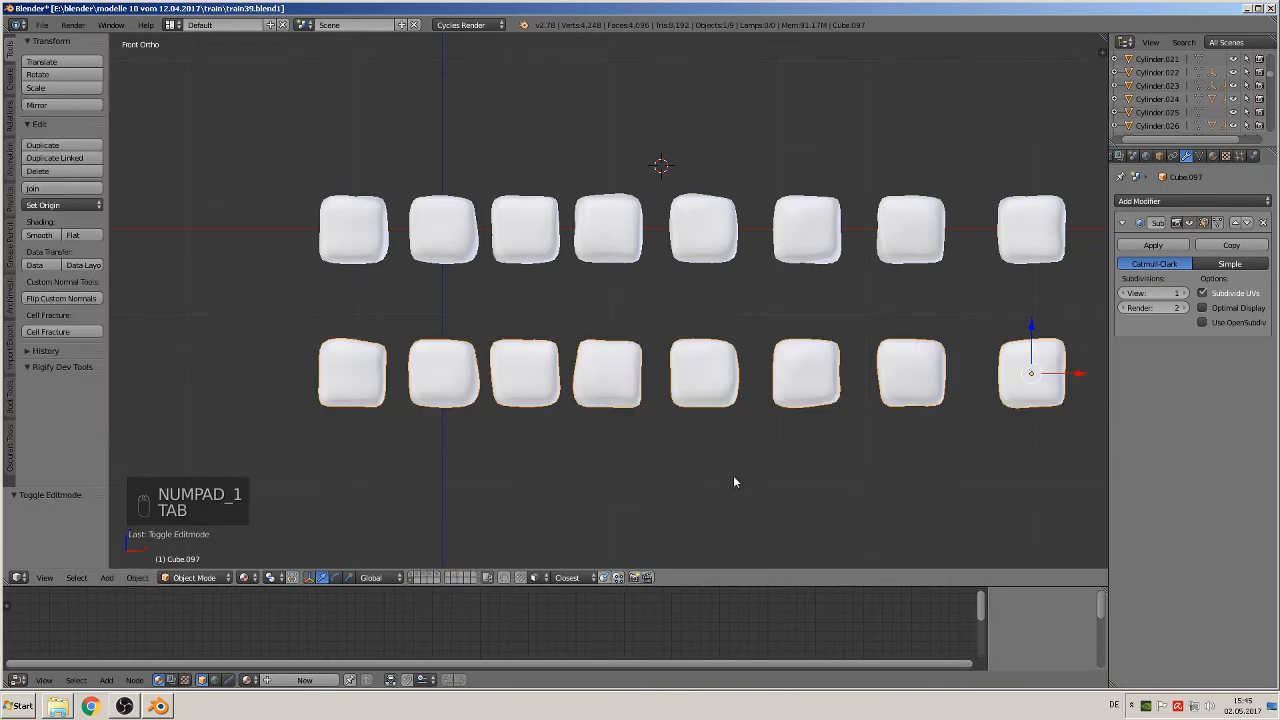
# Step: Duplicate the half-cut block row and move the copy 0.201 units along negative Z in the front view
pyautogui.keyDown('shift'); pyautogui.moveTo(732, 475); pyautogui.dragTo(623, 414, button='middle'); pyautogui.keyUp('shift')
pyautogui.scroll(-2, 611, 408)
pyautogui.scroll(3, 604, 412)
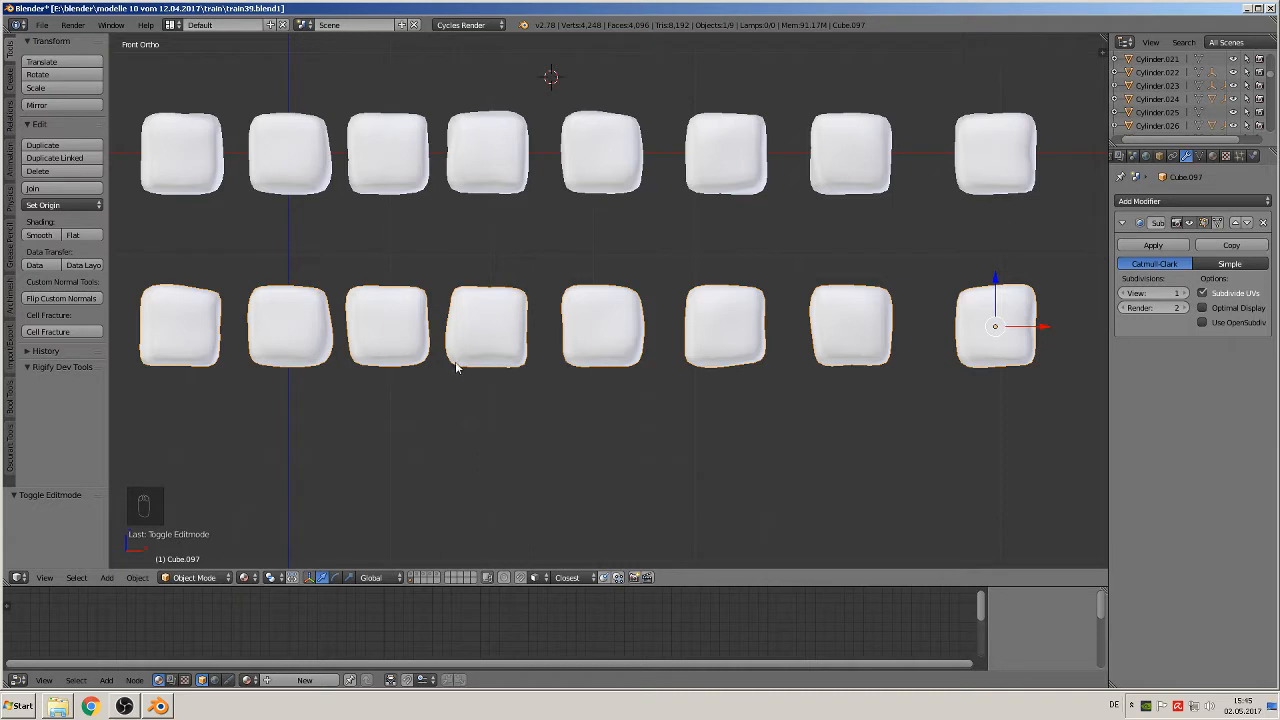
pyautogui.hotkey('shift', 'd')
pyautogui.rightClick(540, 394)
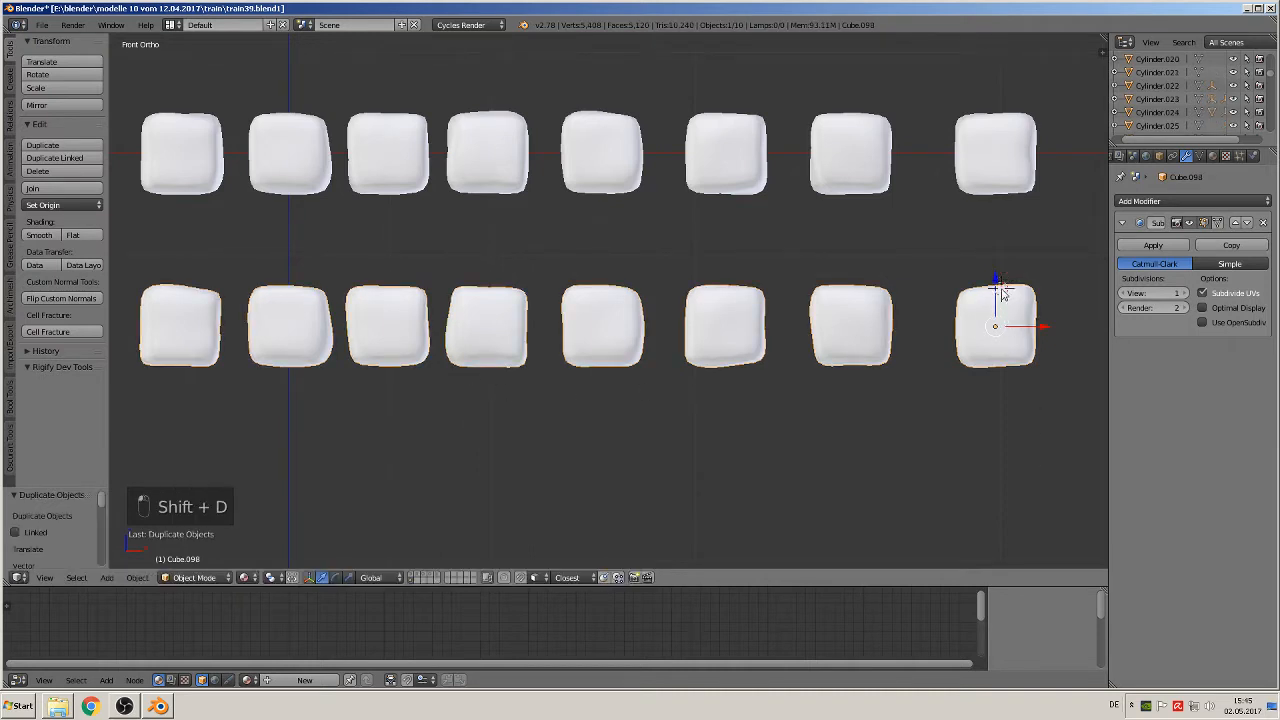
pyautogui.moveTo(1000, 285); pyautogui.dragTo(971, 467)
pyautogui.keyDown('shift'); pyautogui.moveTo(971, 467); pyautogui.dragTo(1093, 118, button='middle'); pyautogui.keyUp('shift')
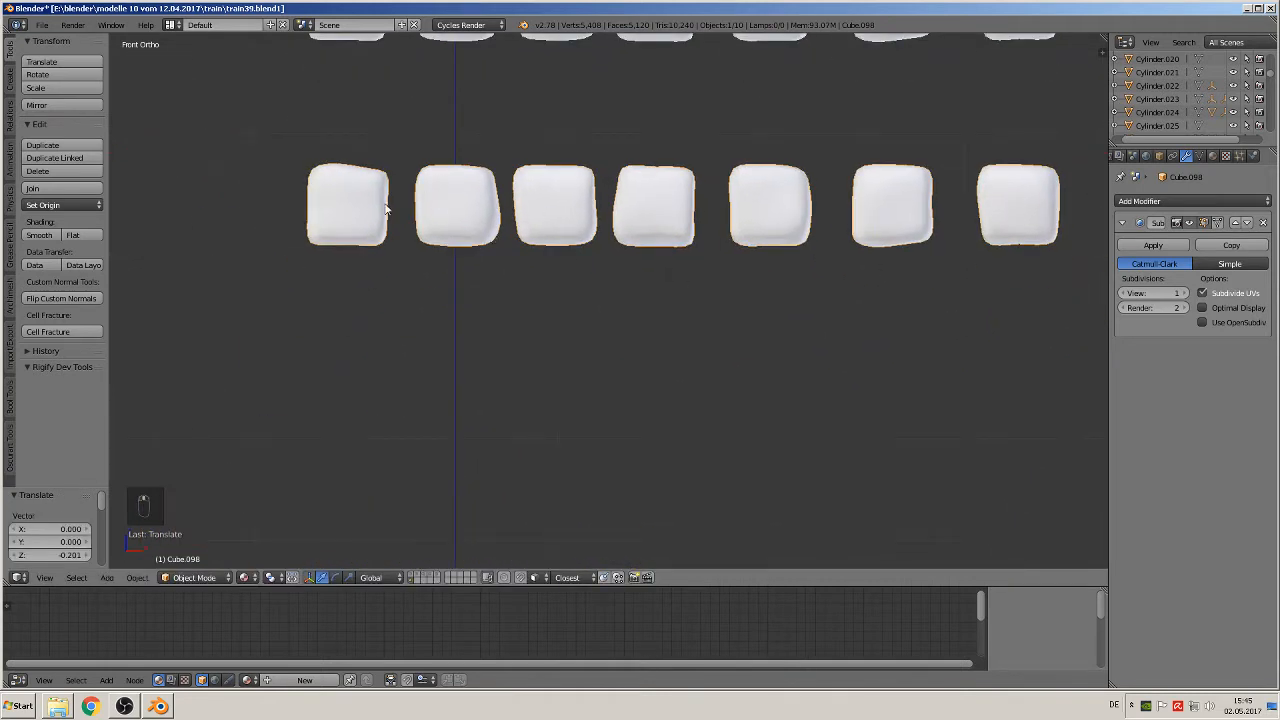
# Step: Save the scene as a new file named train41.blend in the train folder
pyautogui.click(43, 27)
pyautogui.click(72, 141)
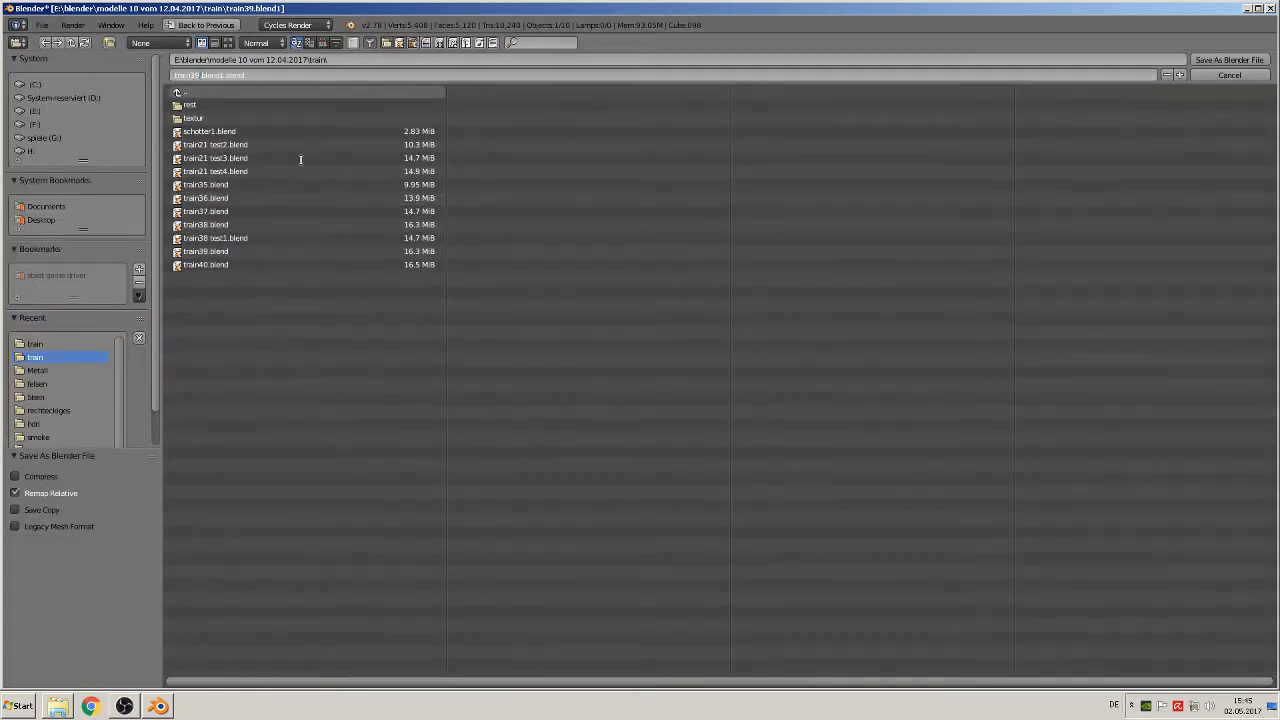
pyautogui.press('BackSpace')
pyautogui.press('BackSpace')
pyautogui.write('4')
pyautogui.press('BackSpace')
pyautogui.write('41')
pyautogui.press('Delete')
pyautogui.click(1248, 65)
pyautogui.click(1248, 65)
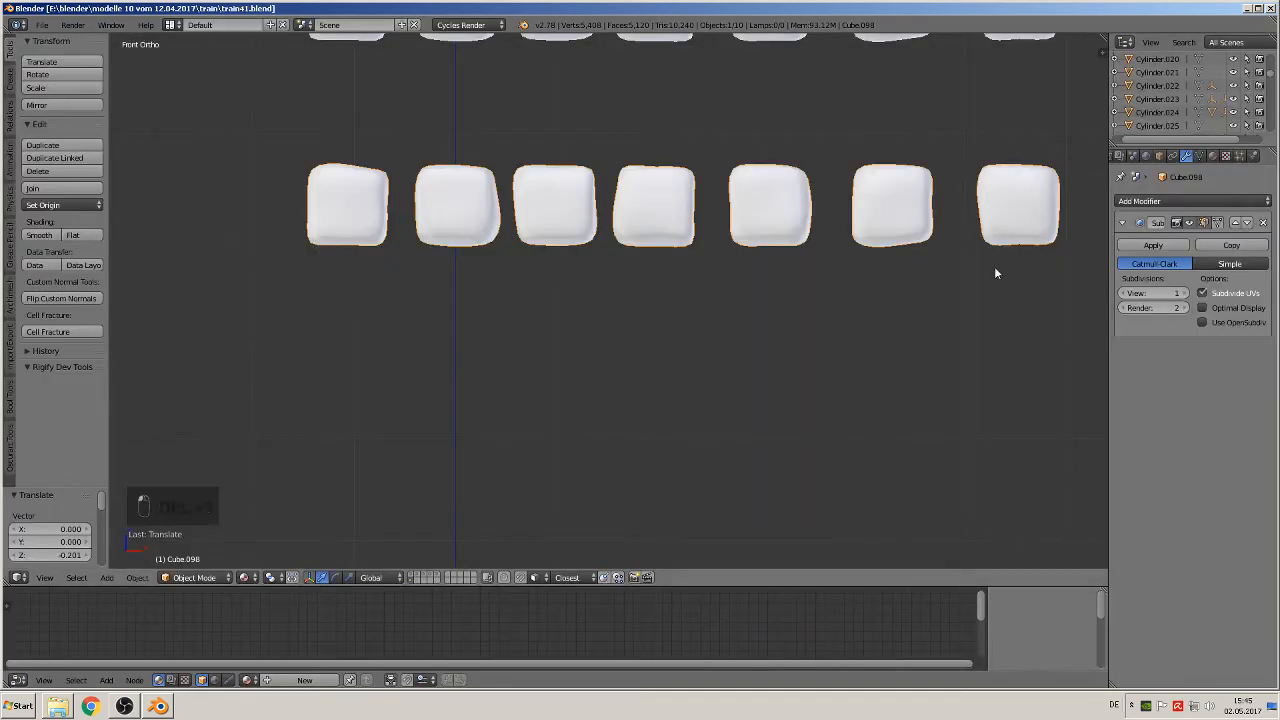
# Step: Set the viewport subdivision level of the duplicated block row to 3
pyautogui.scroll(-2, 830, 312)
pyautogui.scroll(2, 830, 312)
pyautogui.hotkey('ctrl', '3')
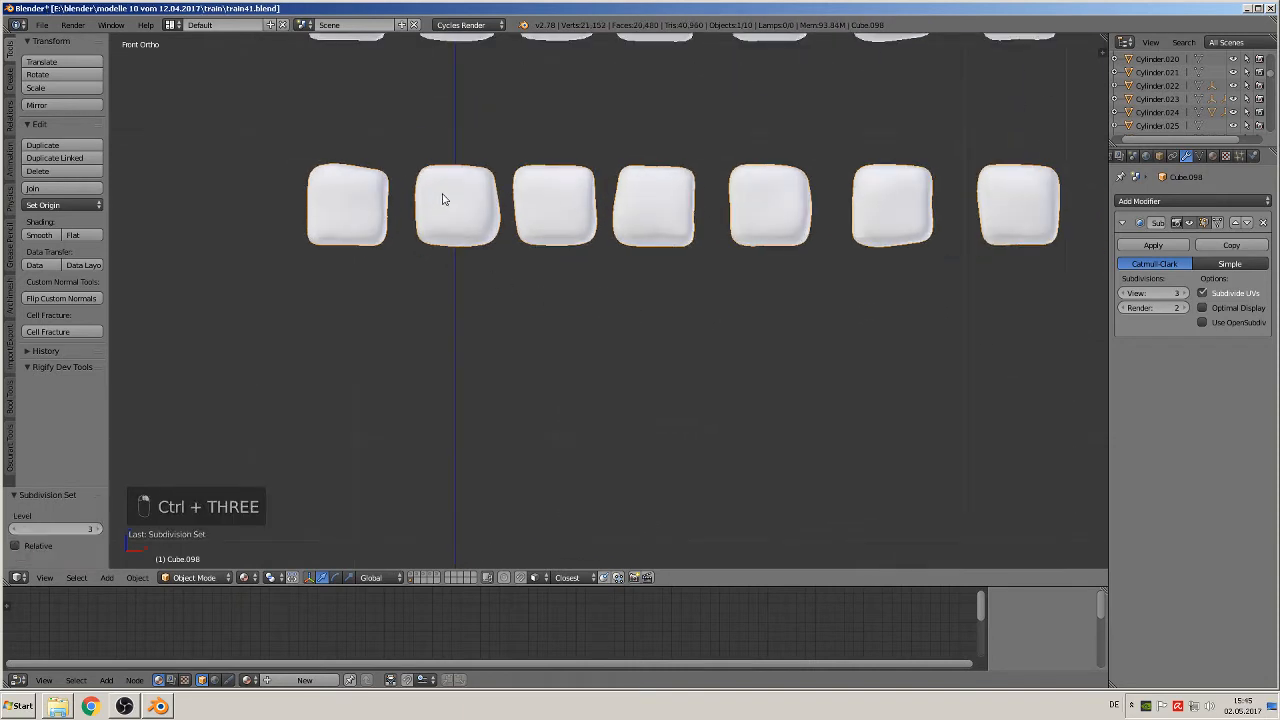
# Step: Move the second block of the duplicated row 0.022 units along negative X in edit mode, and disable proportional editing
pyautogui.press('Tab')
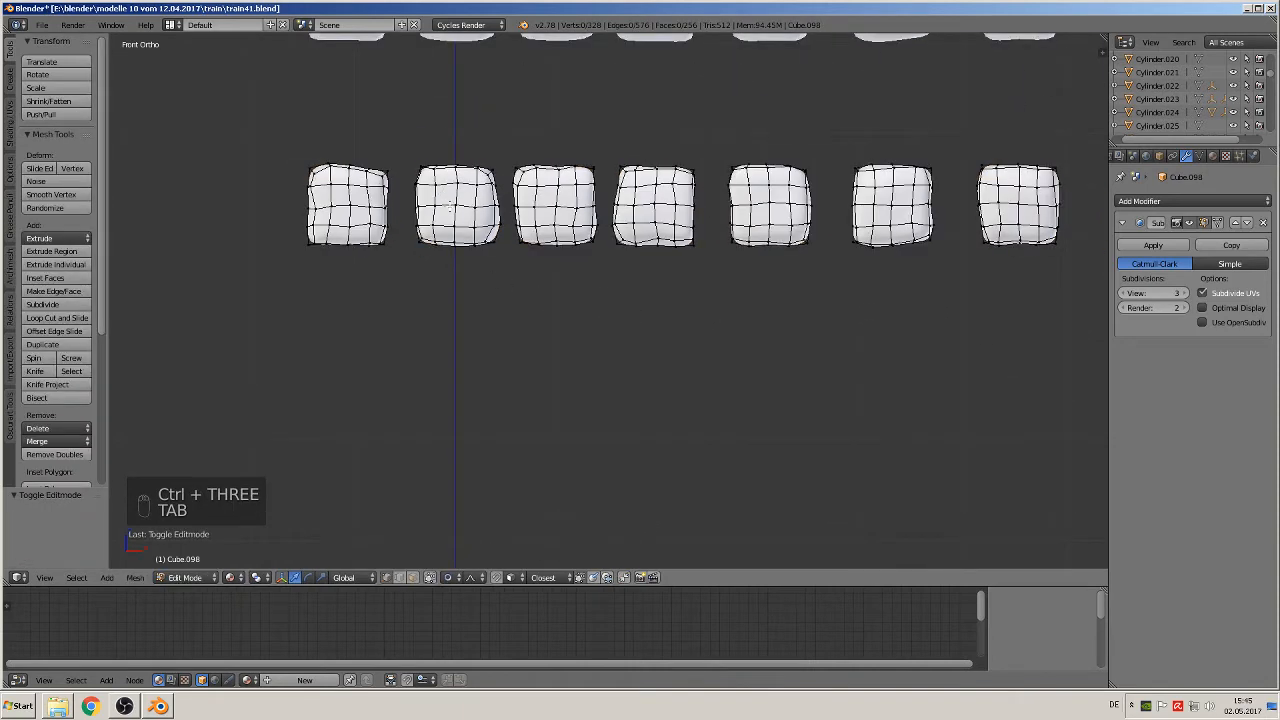
pyautogui.press('l')
pyautogui.press('g')
pyautogui.press('x')
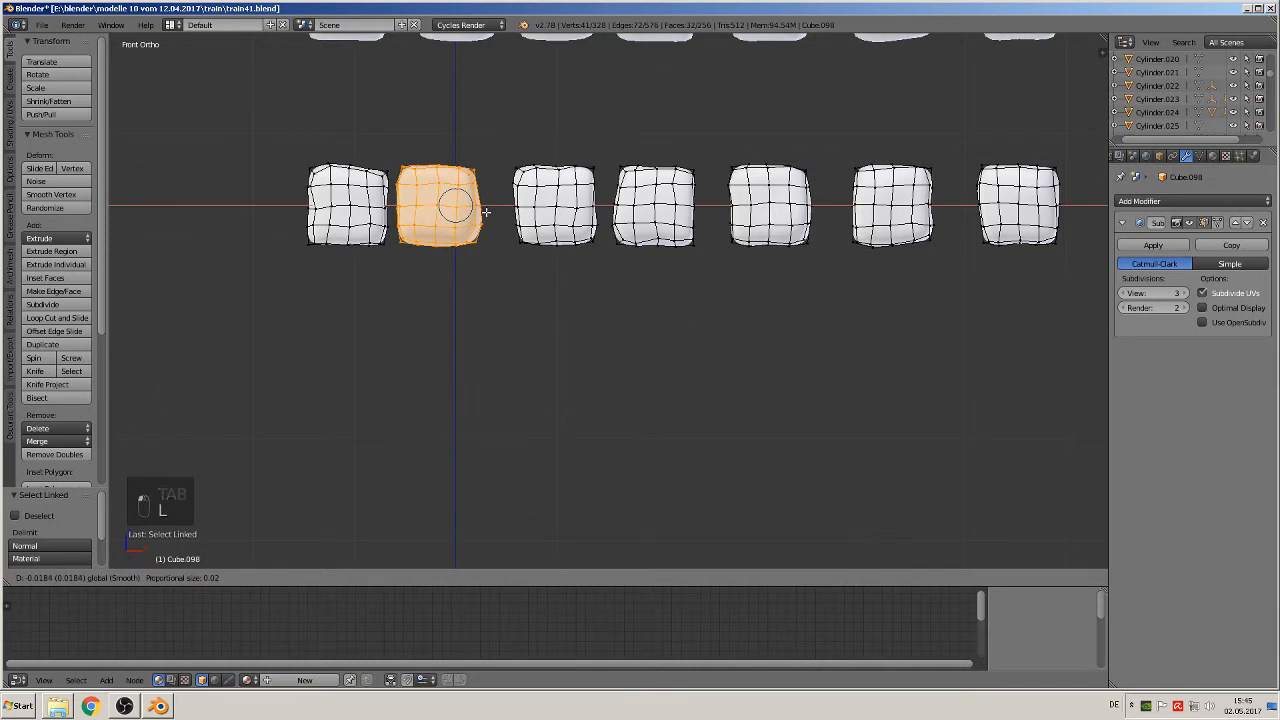
pyautogui.click(481, 213)
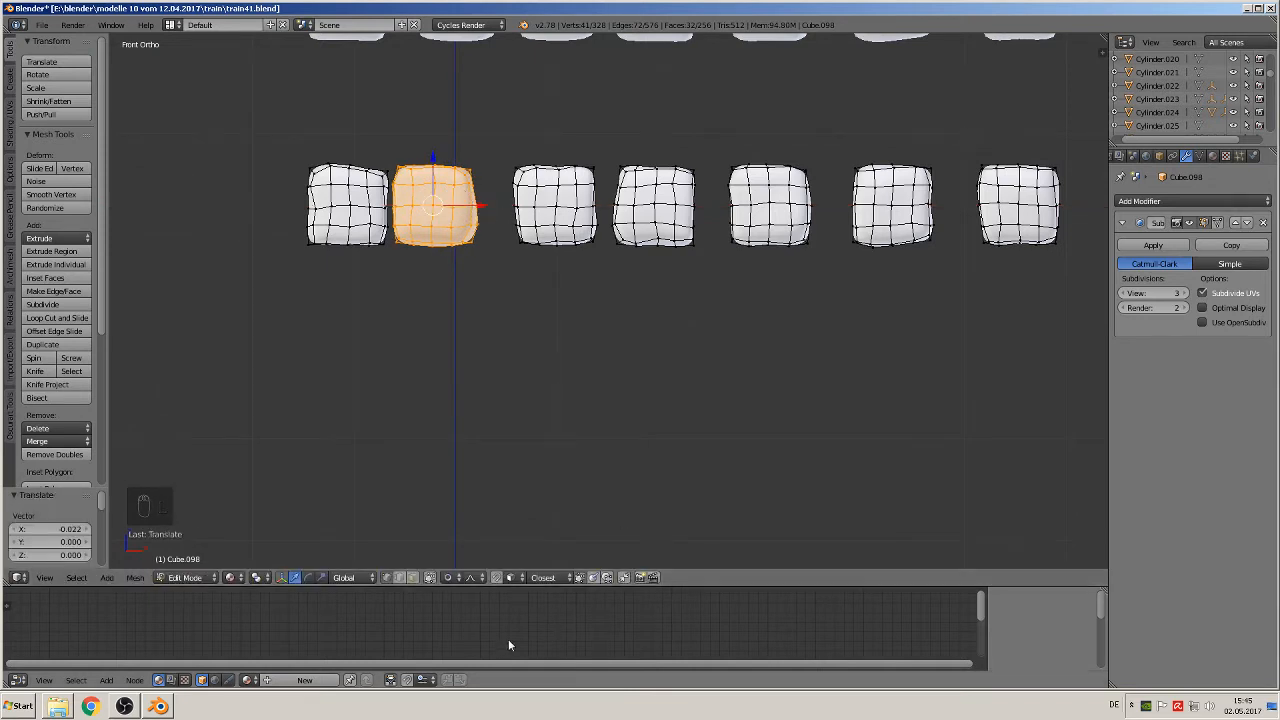
pyautogui.click(470, 577)
pyautogui.click(470, 562)
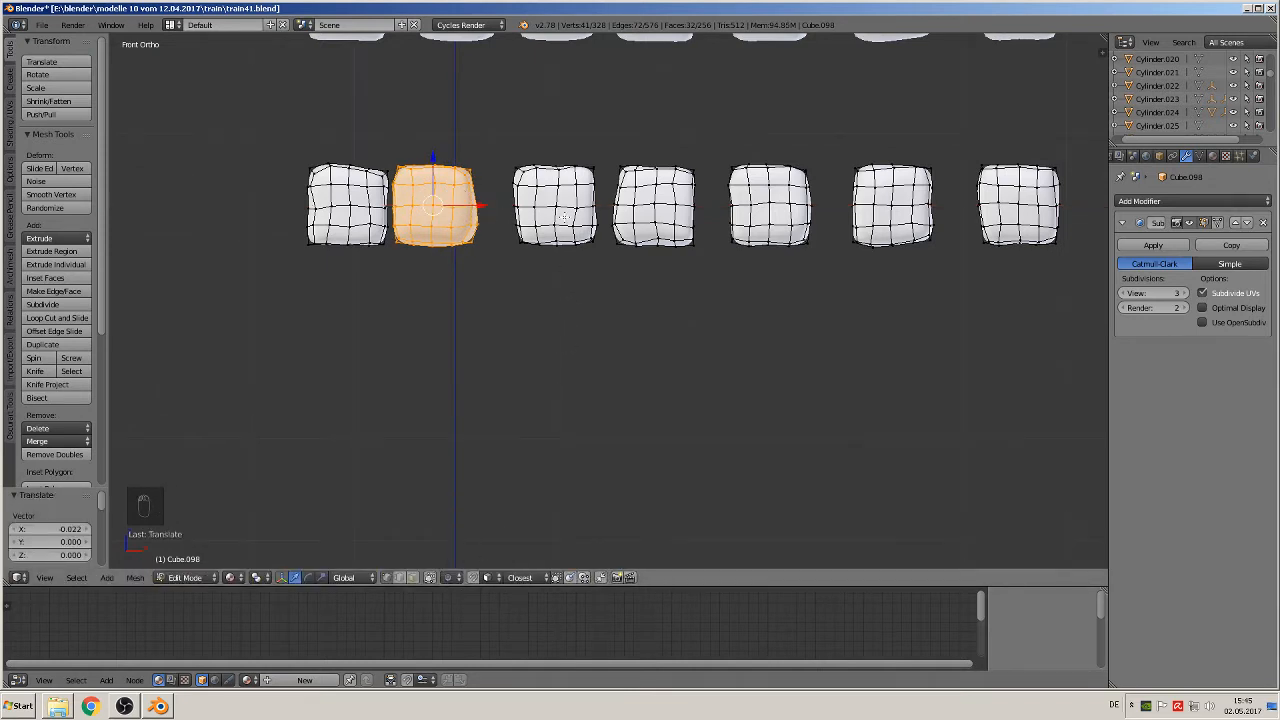
# Step: Move the third block 0.030 units and the fourth block 0.042 units along negative X to narrow their gaps
pyautogui.press('a')
pyautogui.press('l')
pyautogui.moveTo(603, 214); pyautogui.dragTo(586, 214)
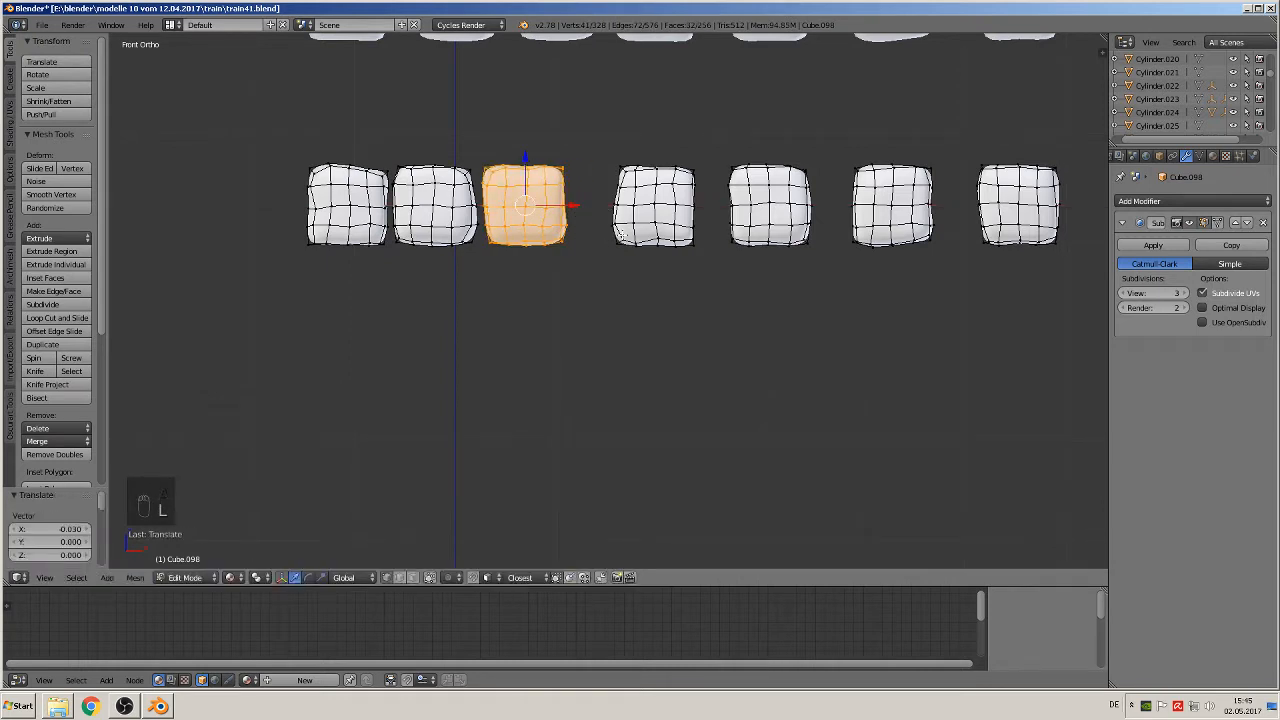
pyautogui.press('a')
pyautogui.press('l')
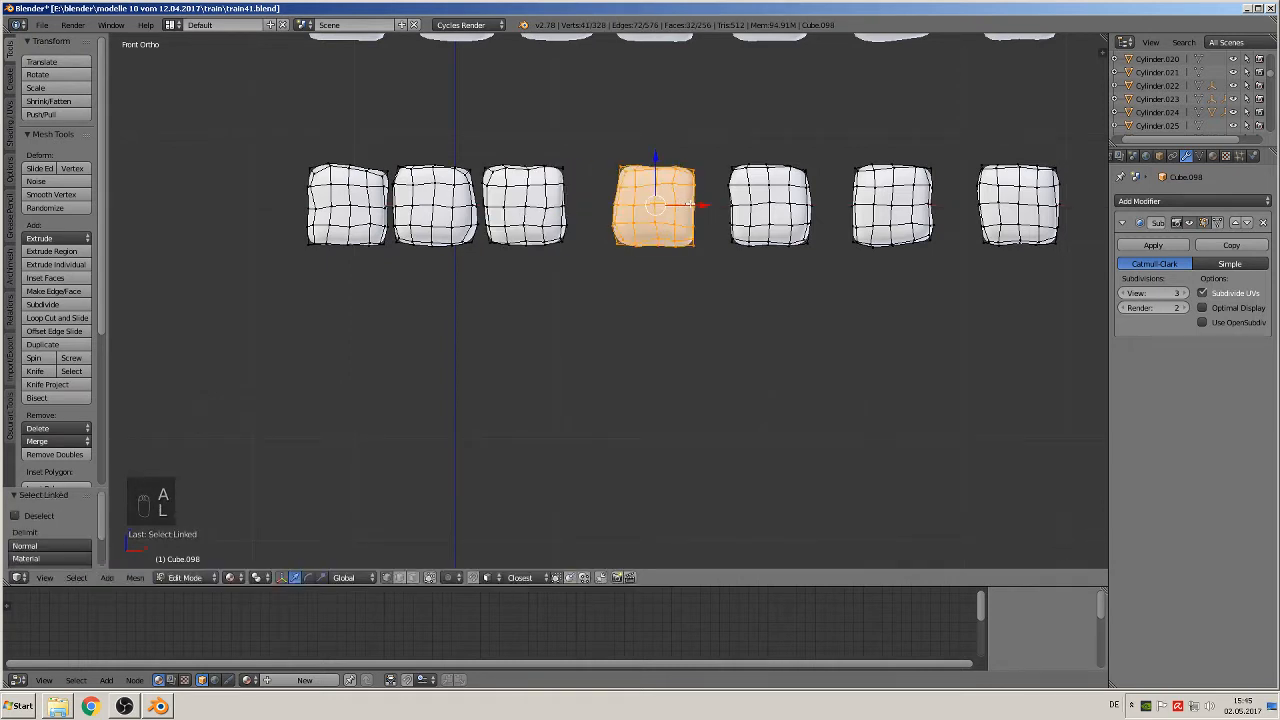
pyautogui.moveTo(688, 203); pyautogui.dragTo(654, 206)
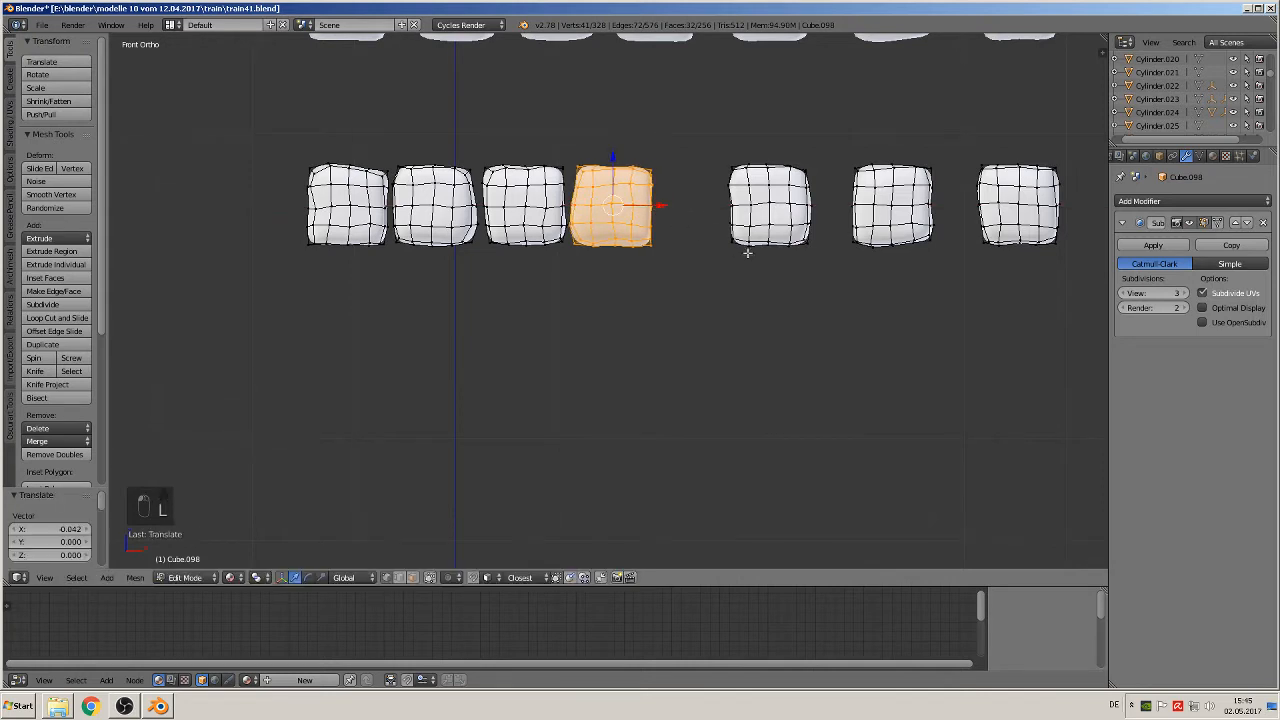
# Step: Move the fifth block along negative X until it sits close beside the fourth, and clear the selection
pyautogui.press('a')
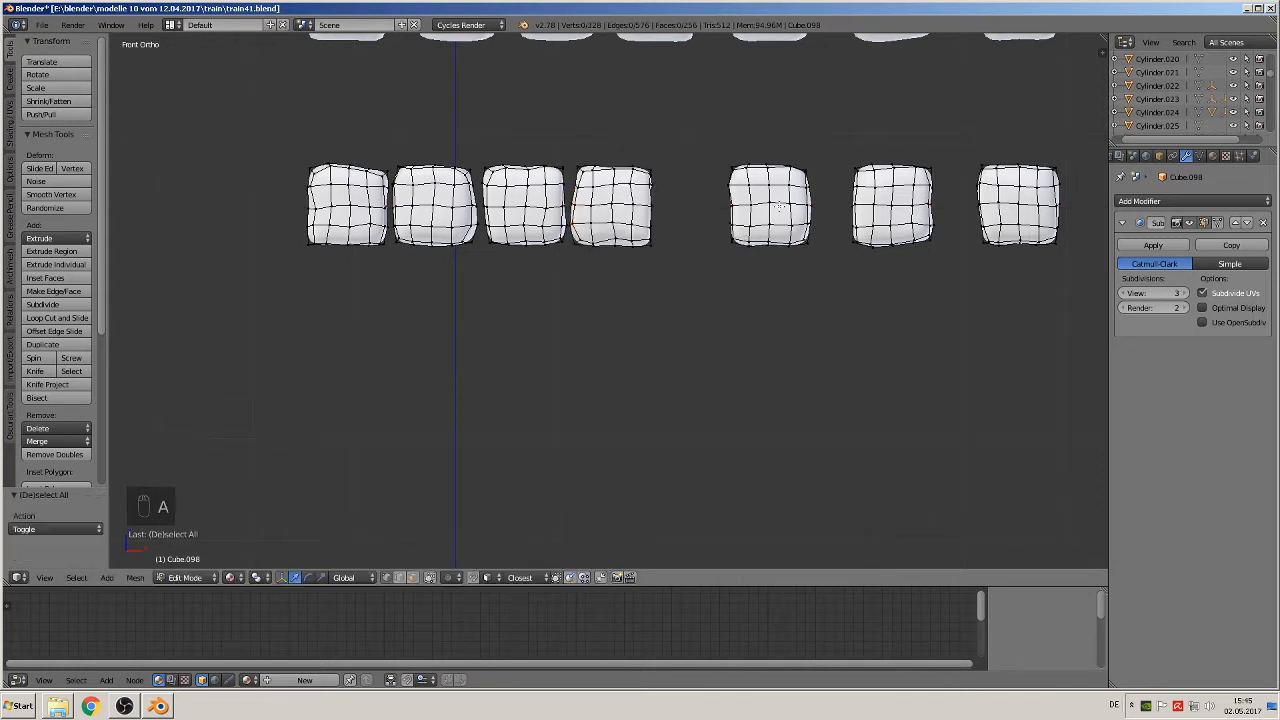
pyautogui.press('l')
pyautogui.moveTo(816, 210); pyautogui.dragTo(743, 211)
pyautogui.press('a')
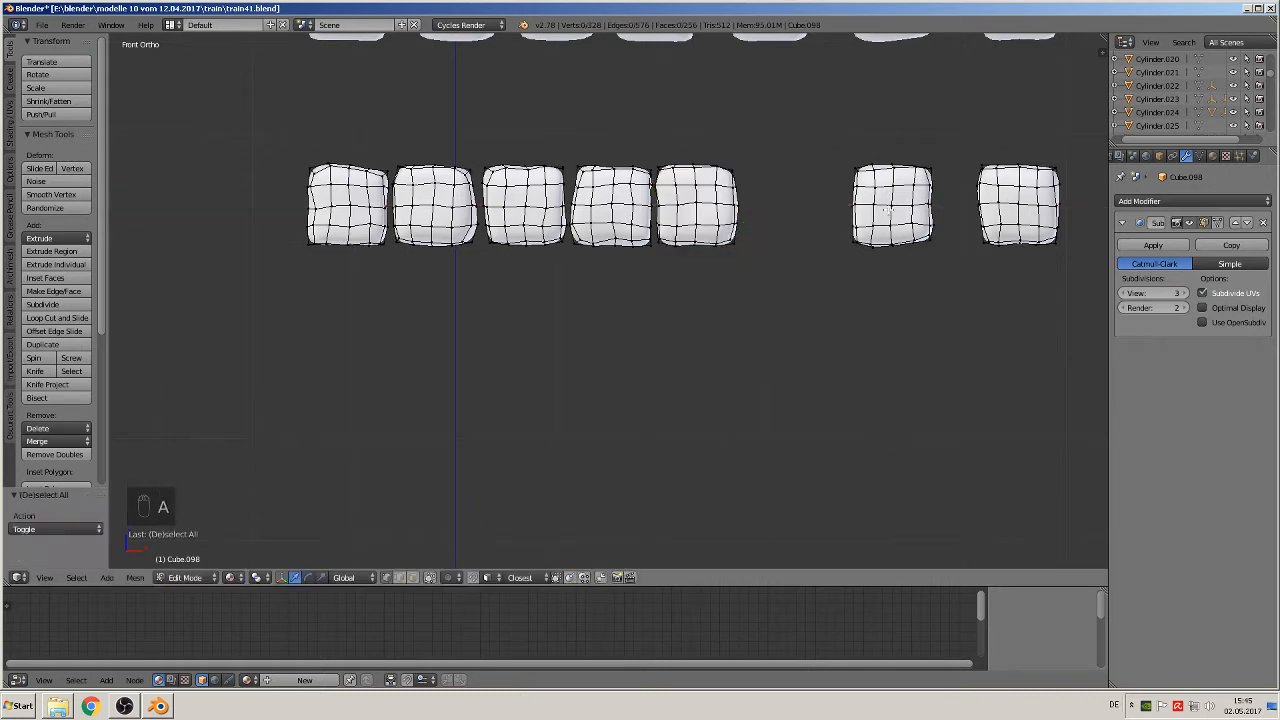
# Step: Move the sixth block 0.109 units and the seventh block 0.149 units along negative X to close their gaps
pyautogui.press('l')
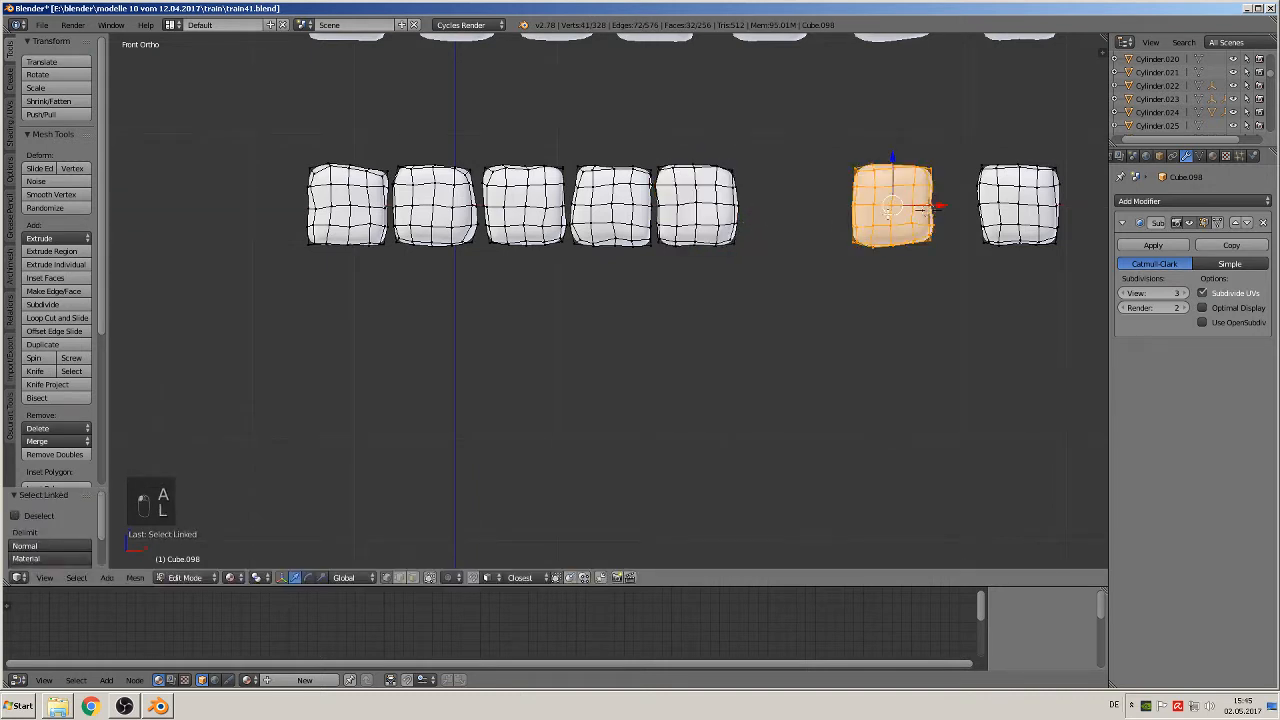
pyautogui.moveTo(937, 206); pyautogui.dragTo(827, 210)
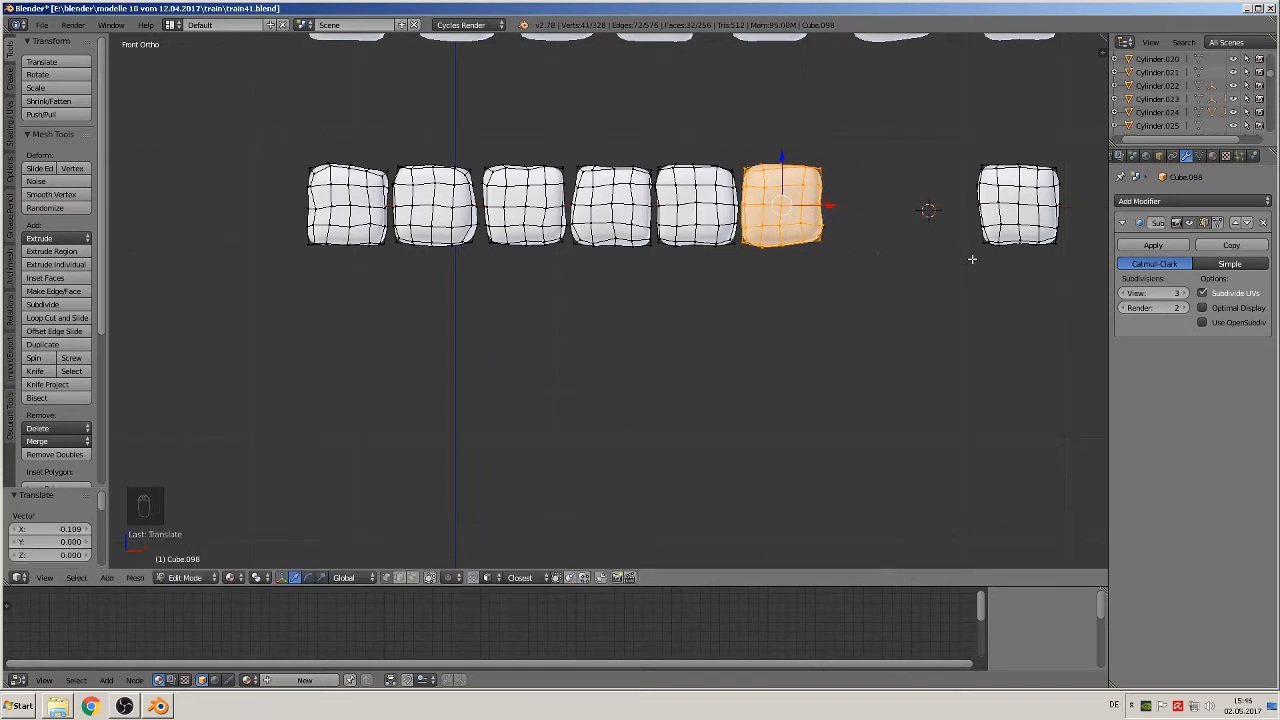
pyautogui.press('a')
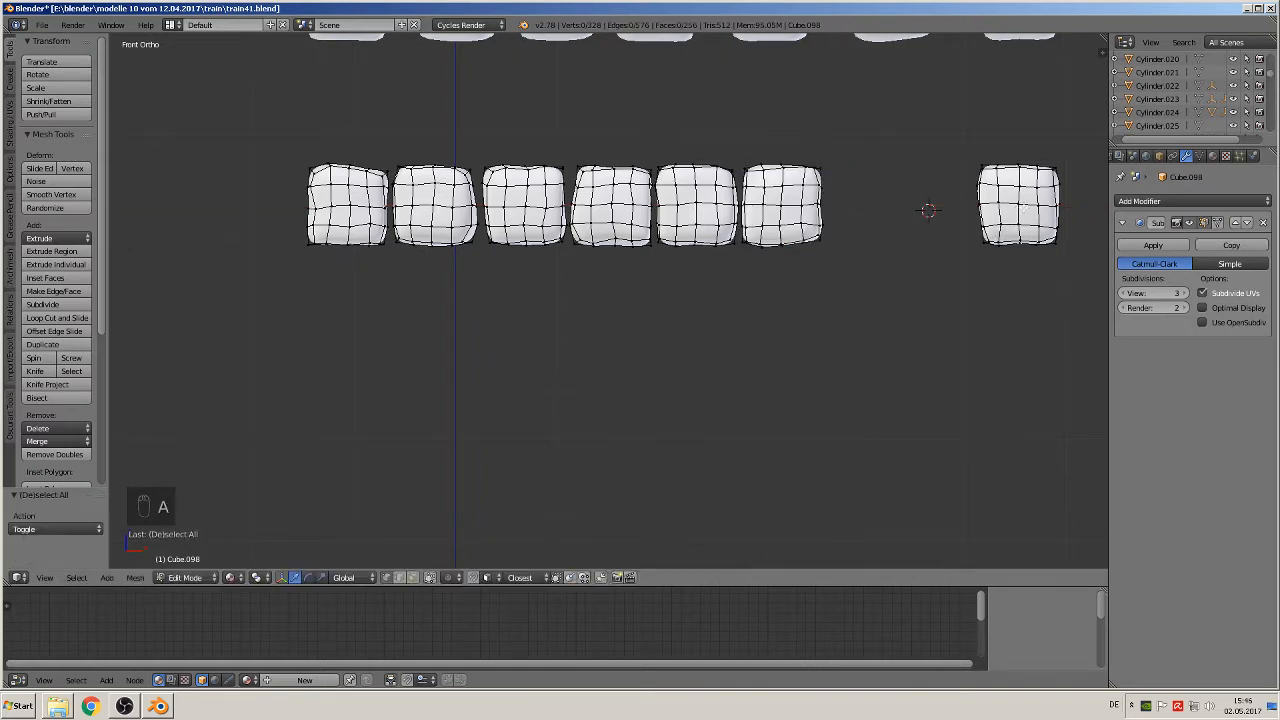
pyautogui.press('l')
pyautogui.moveTo(1070, 201); pyautogui.dragTo(911, 221)
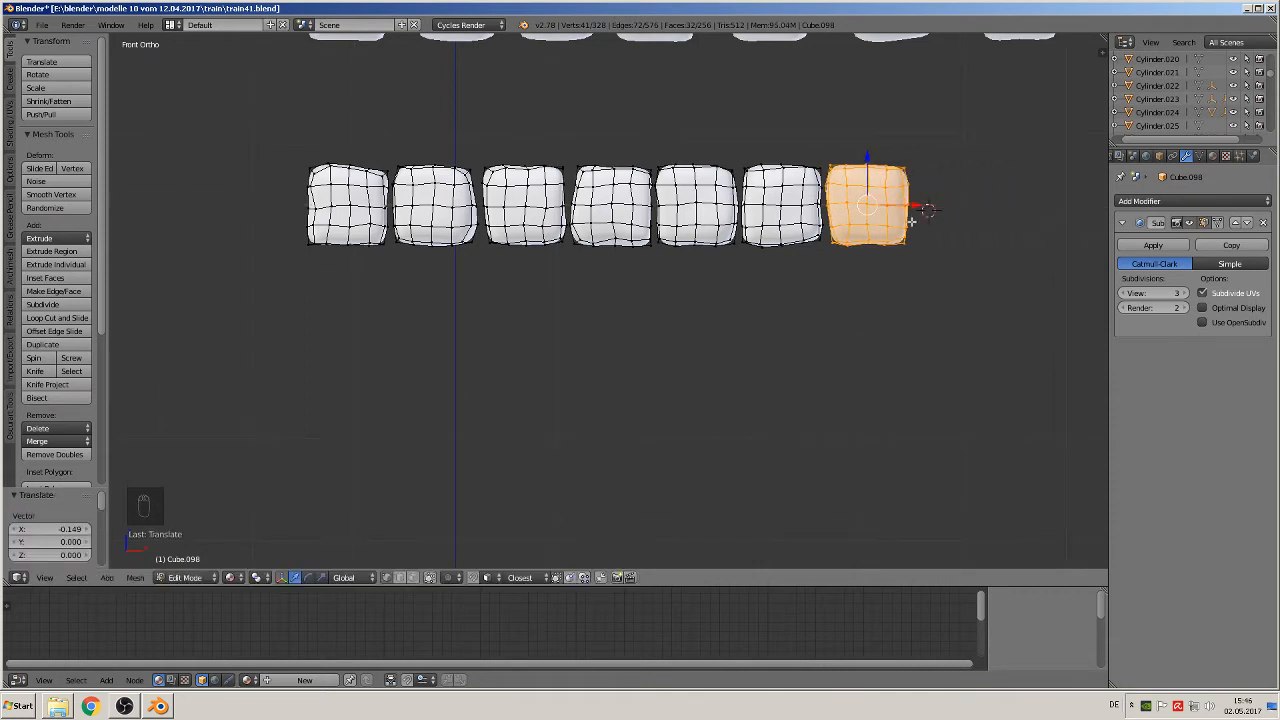
# Step: Move the eighth block 0.207 units along negative X so it sits close beside the seventh
pyautogui.press('Tab')
pyautogui.scroll(-4, 833, 336)
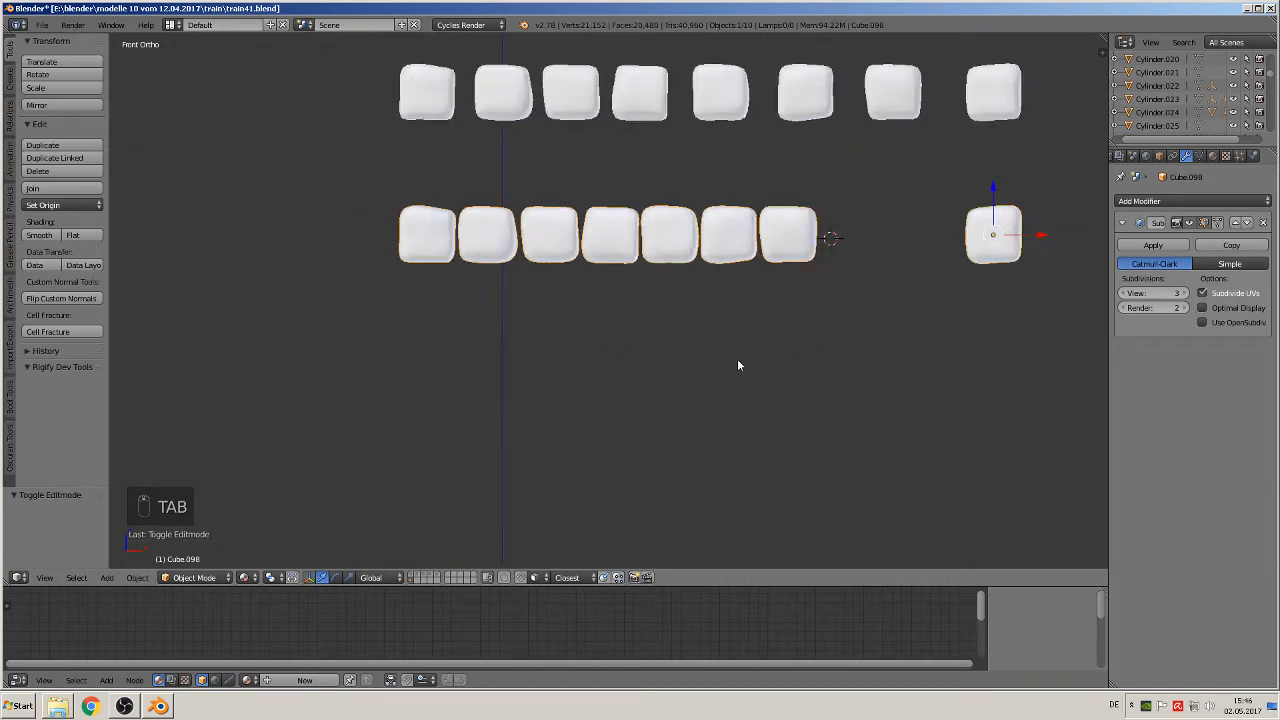
pyautogui.press('Tab')
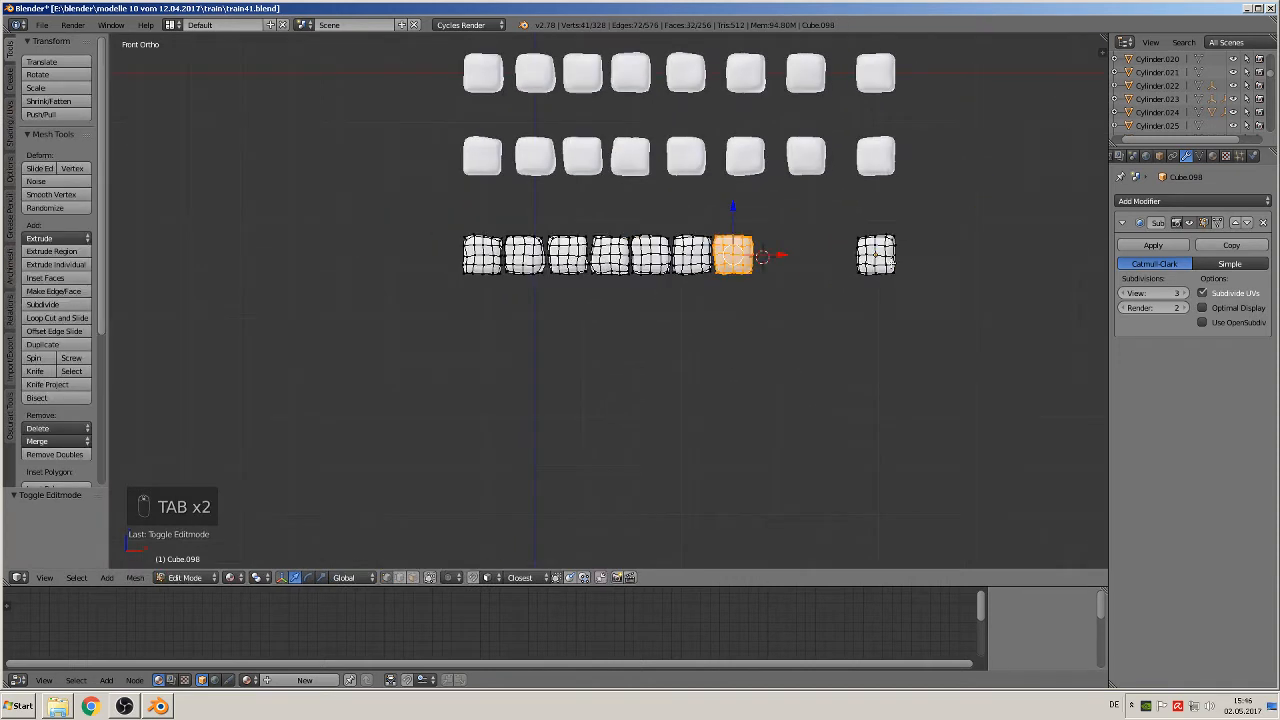
pyautogui.press('a')
pyautogui.press('a')
pyautogui.press('a')
pyautogui.press('l')
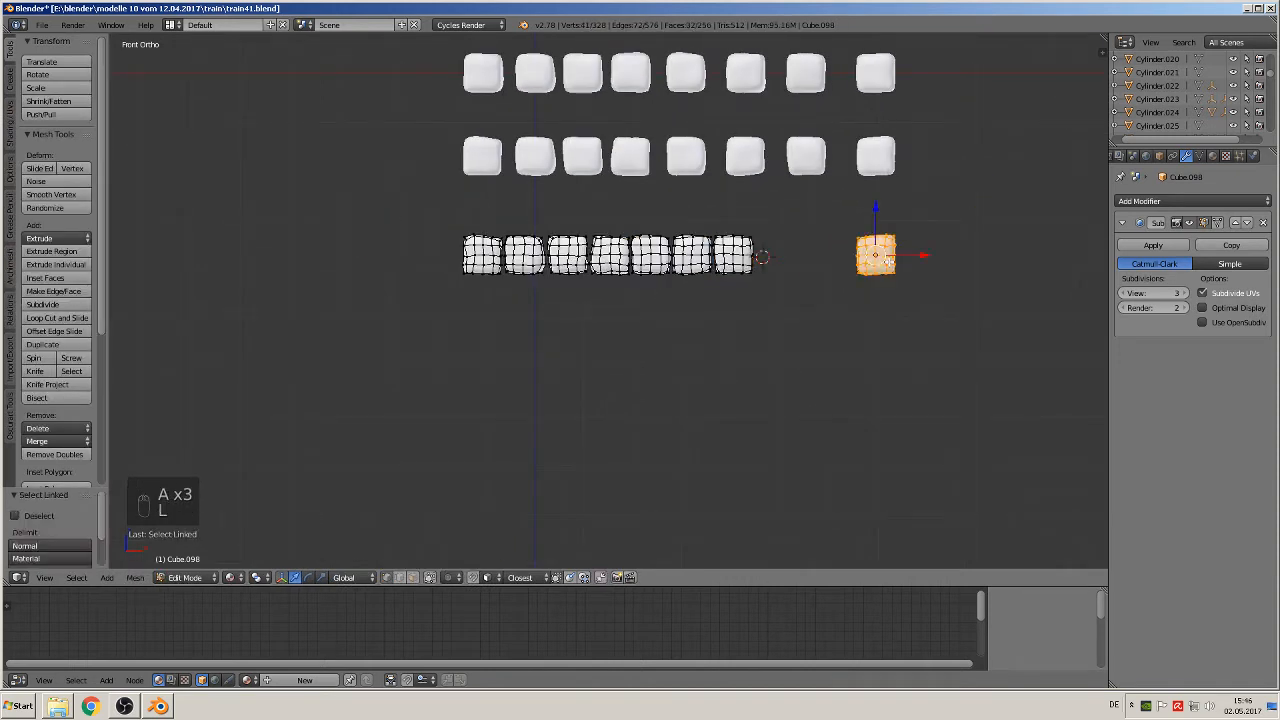
pyautogui.press('g')
pyautogui.press('x')
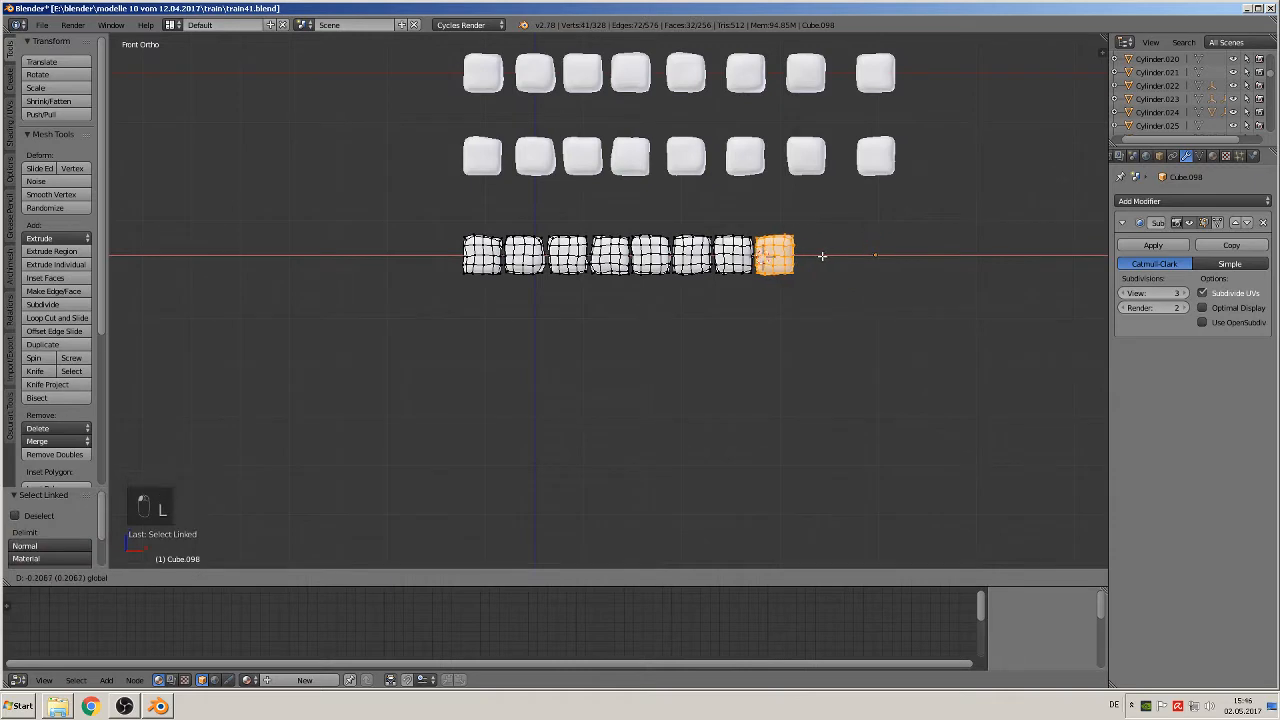
pyautogui.click(822, 256)
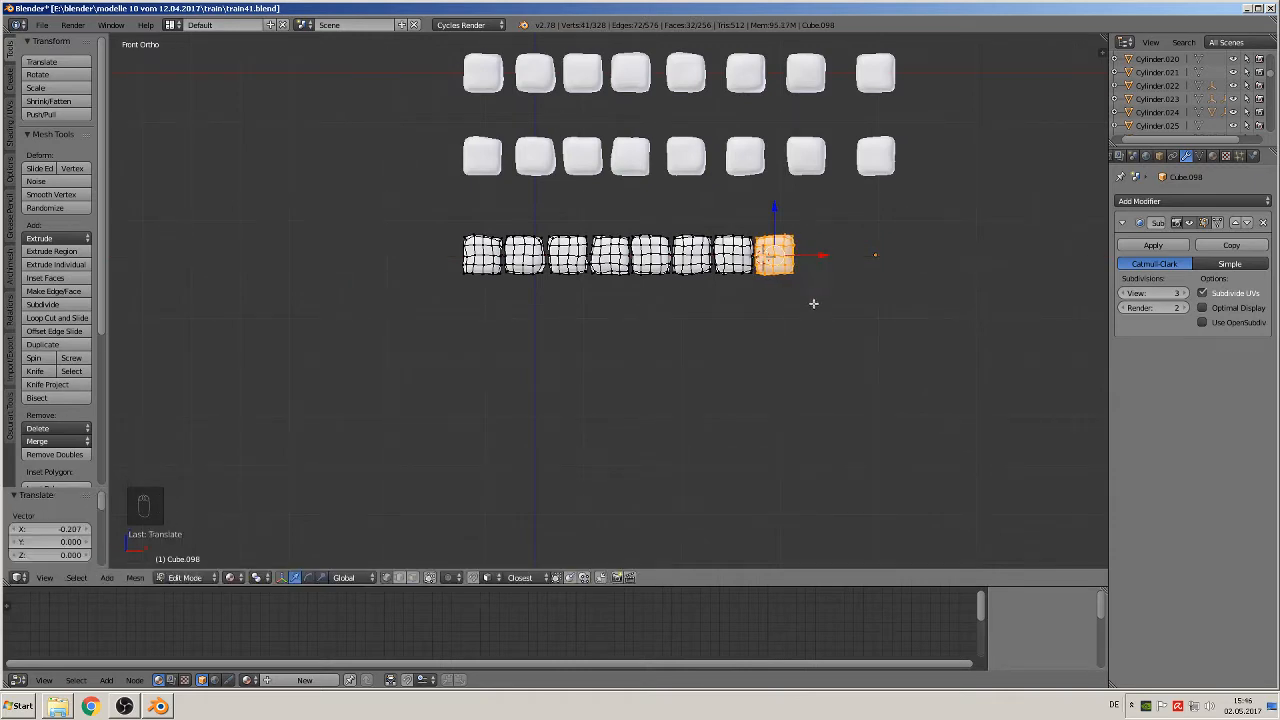
pyautogui.scroll(4, 810, 310)
# Step: Return to object mode and set the tight row's origin to its geometry
pyautogui.press('Tab')
pyautogui.scroll(-2, 763, 306)
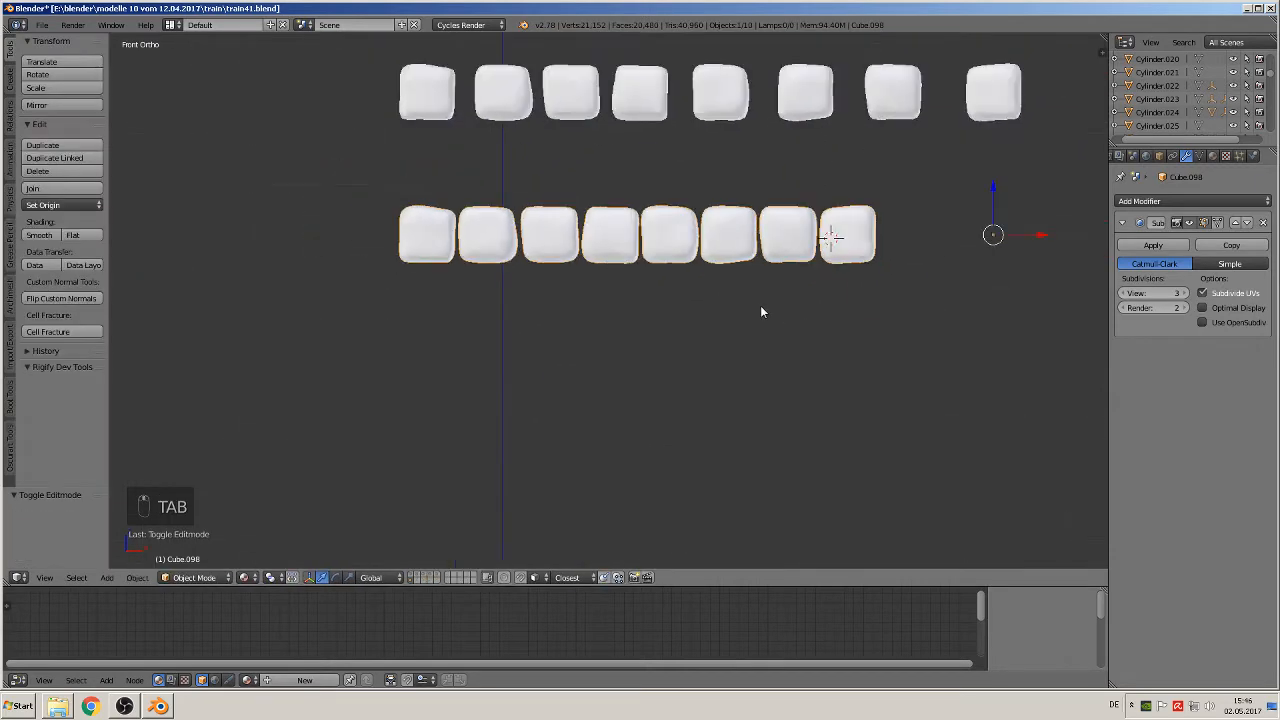
pyautogui.click(88, 207)
pyautogui.click(101, 236)
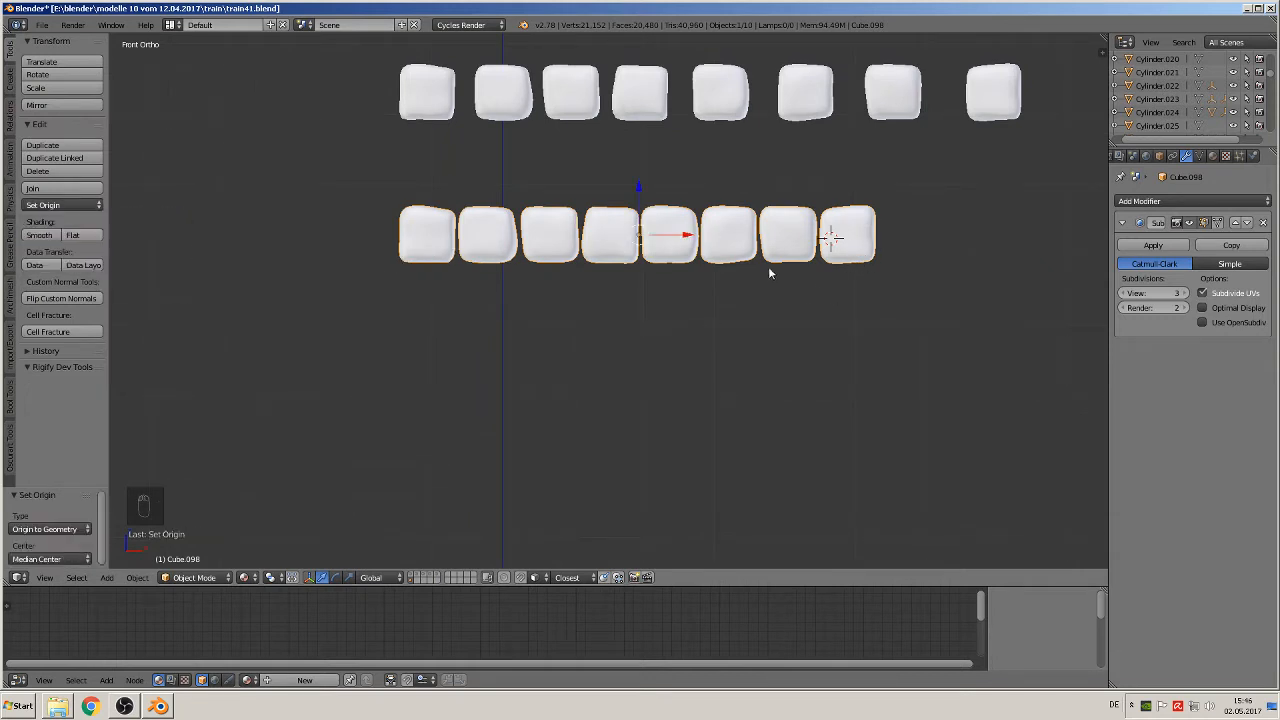
# Step: Duplicate the tight eight-block row and move the copy 0.176 units along negative Z
pyautogui.hotkey('shift', 'd')
pyautogui.rightClick(660, 248)
pyautogui.moveTo(637, 196); pyautogui.dragTo(624, 321)
pyautogui.keyDown('shift'); pyautogui.moveTo(878, 469); pyautogui.dragTo(639, 446, button='middle'); pyautogui.keyUp('shift')
pyautogui.scroll(-2, 558, 428)
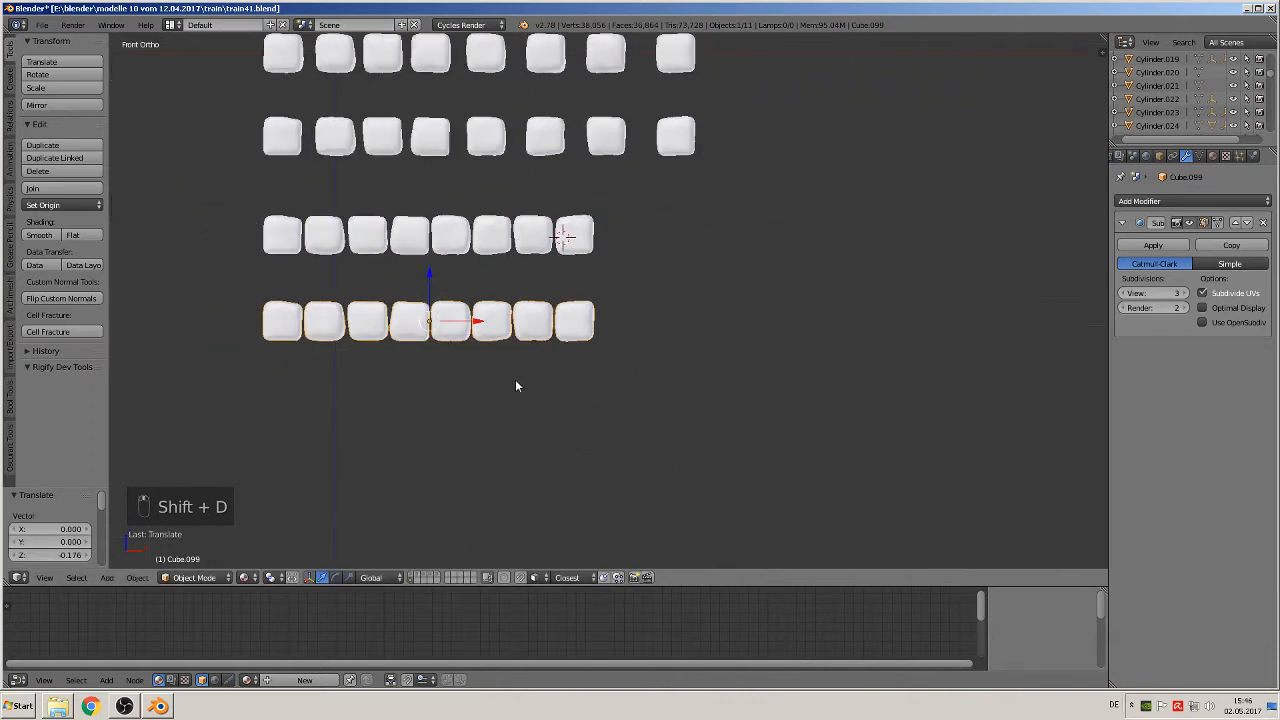
pyautogui.hotkey('shift', 'd')
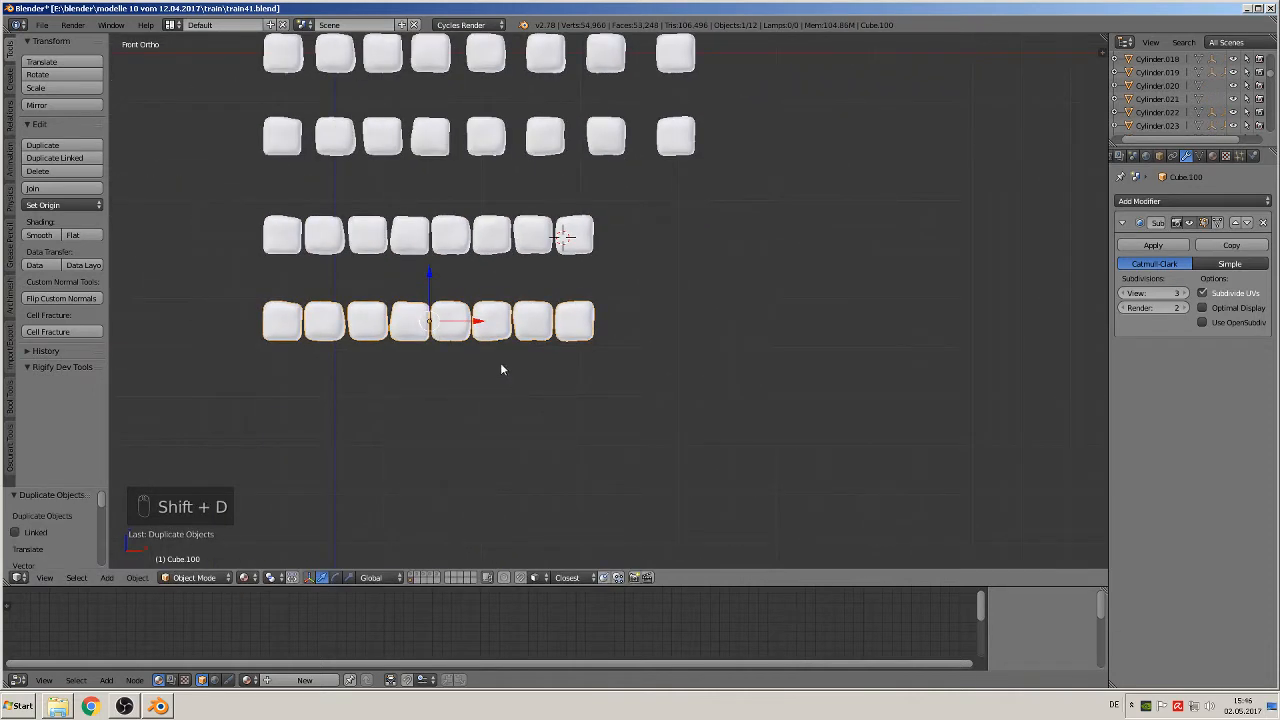
pyautogui.moveTo(431, 286); pyautogui.dragTo(416, 370)
pyautogui.press('x')
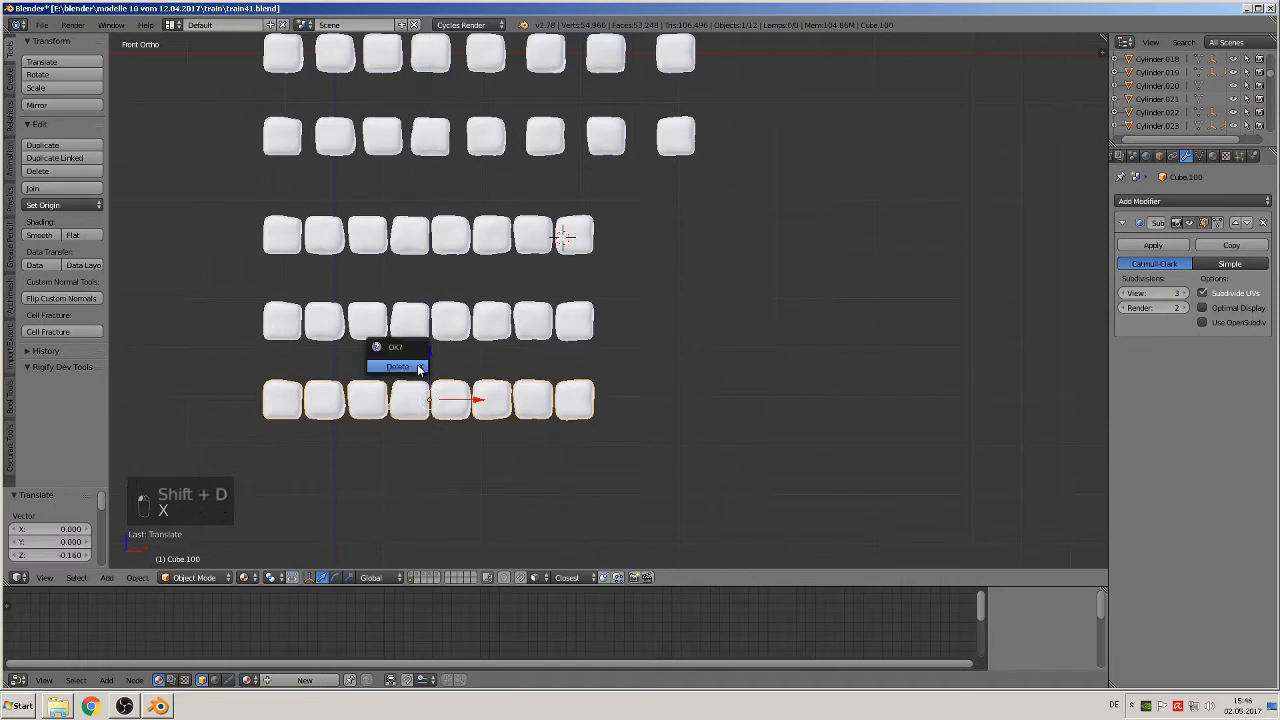
pyautogui.click(416, 366)
# Step: Duplicate all blocks of the lowest row in edit mode and move the copy 0.678 units along X to extend the row
pyautogui.press('Tab')
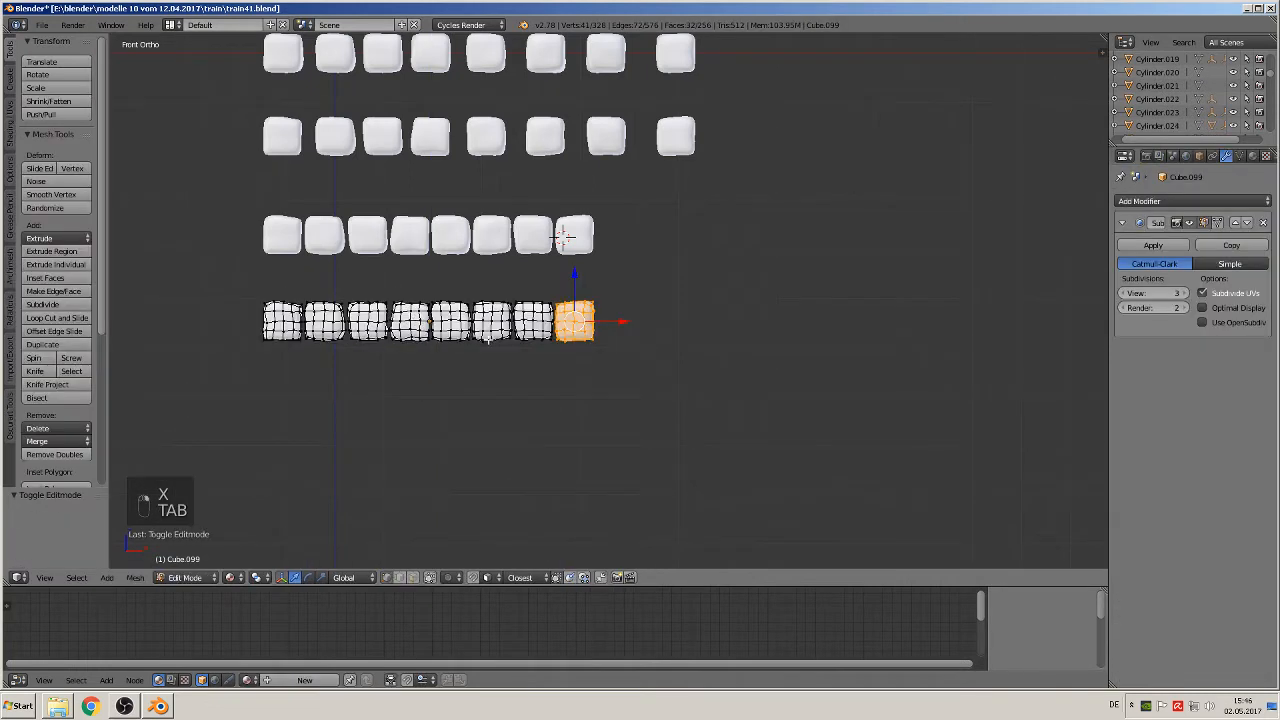
pyautogui.press('a')
pyautogui.press('a')
pyautogui.press('a')
pyautogui.press('a')
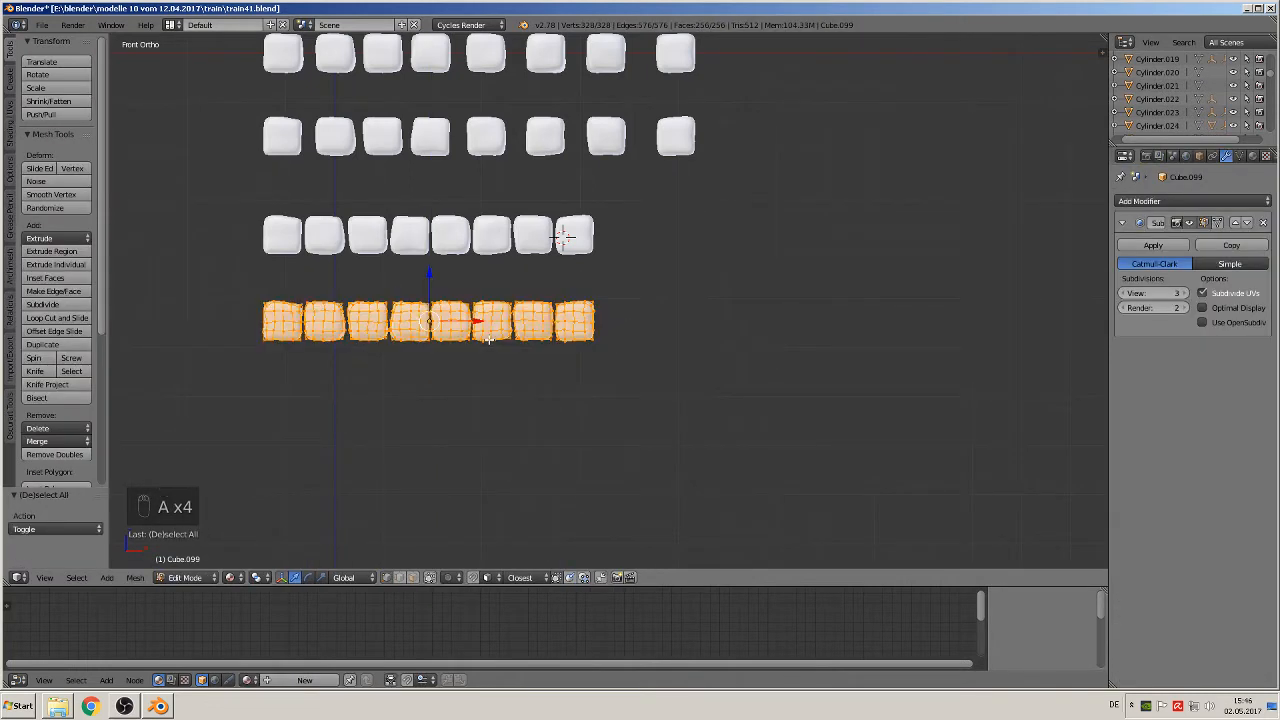
pyautogui.hotkey('shift', 'd')
pyautogui.press('x')
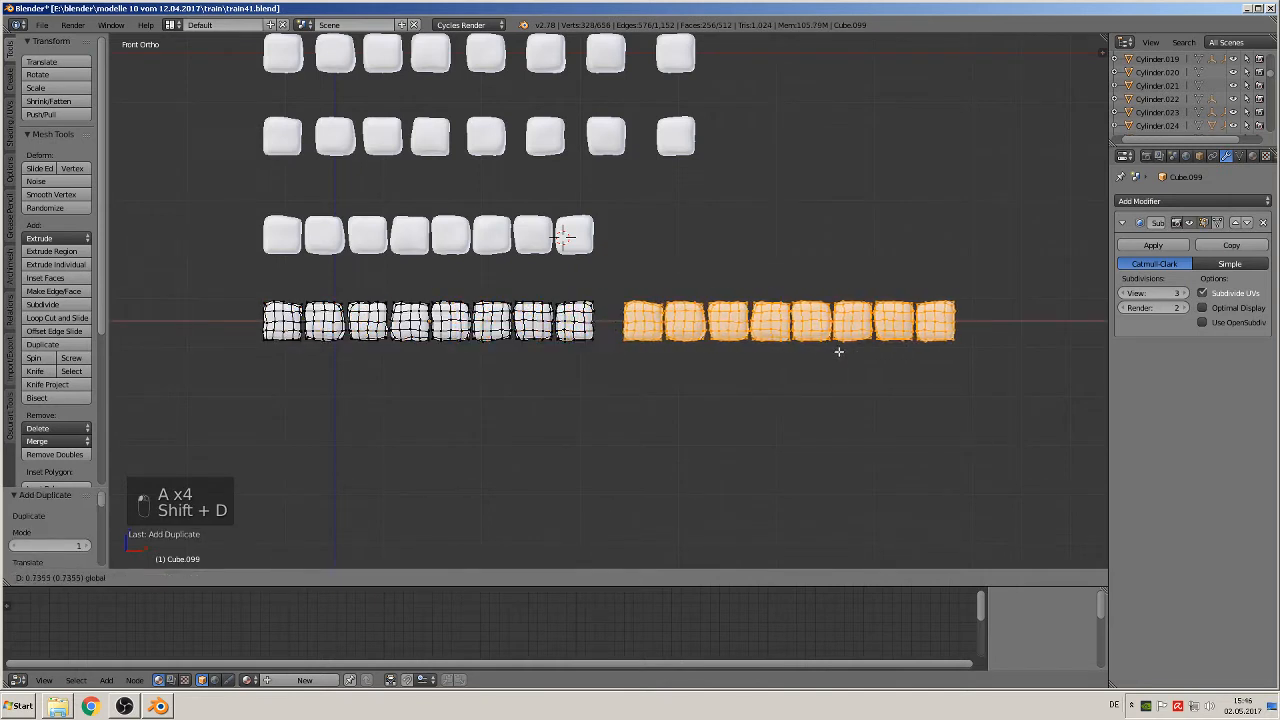
pyautogui.click(811, 352)
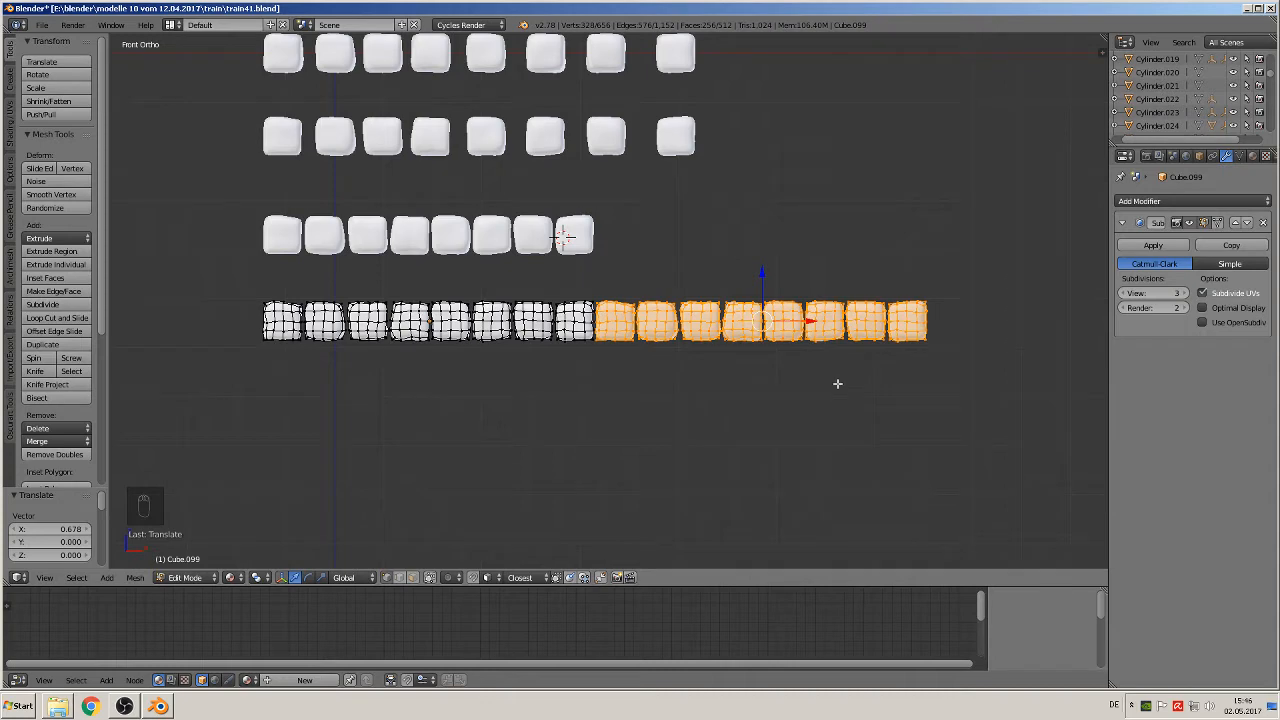
pyautogui.scroll(1, 834, 403)
pyautogui.keyDown('shift'); pyautogui.moveTo(834, 403); pyautogui.dragTo(675, 405, button='middle'); pyautogui.keyUp('shift')
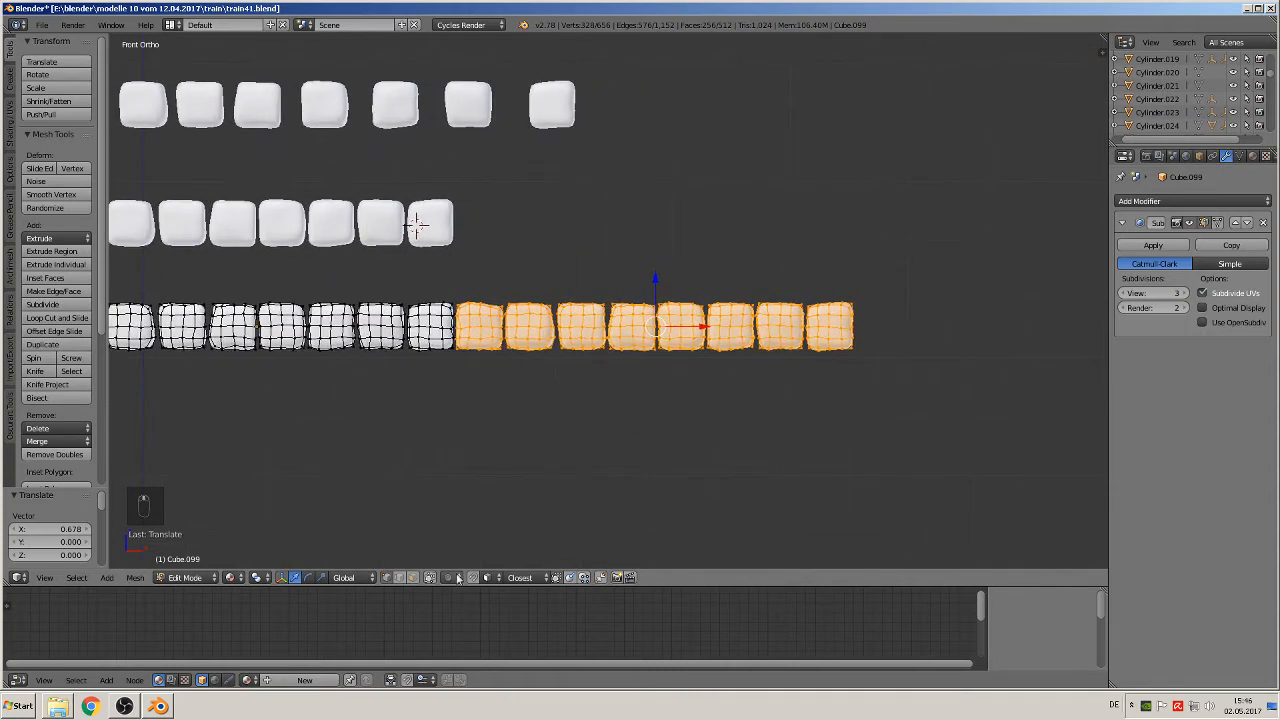
# Step: Duplicate the selected eight blocks again and move the copy 0.687 units along X to the row's end
pyautogui.scroll(-2, 631, 404)
pyautogui.scroll(1, 631, 405)
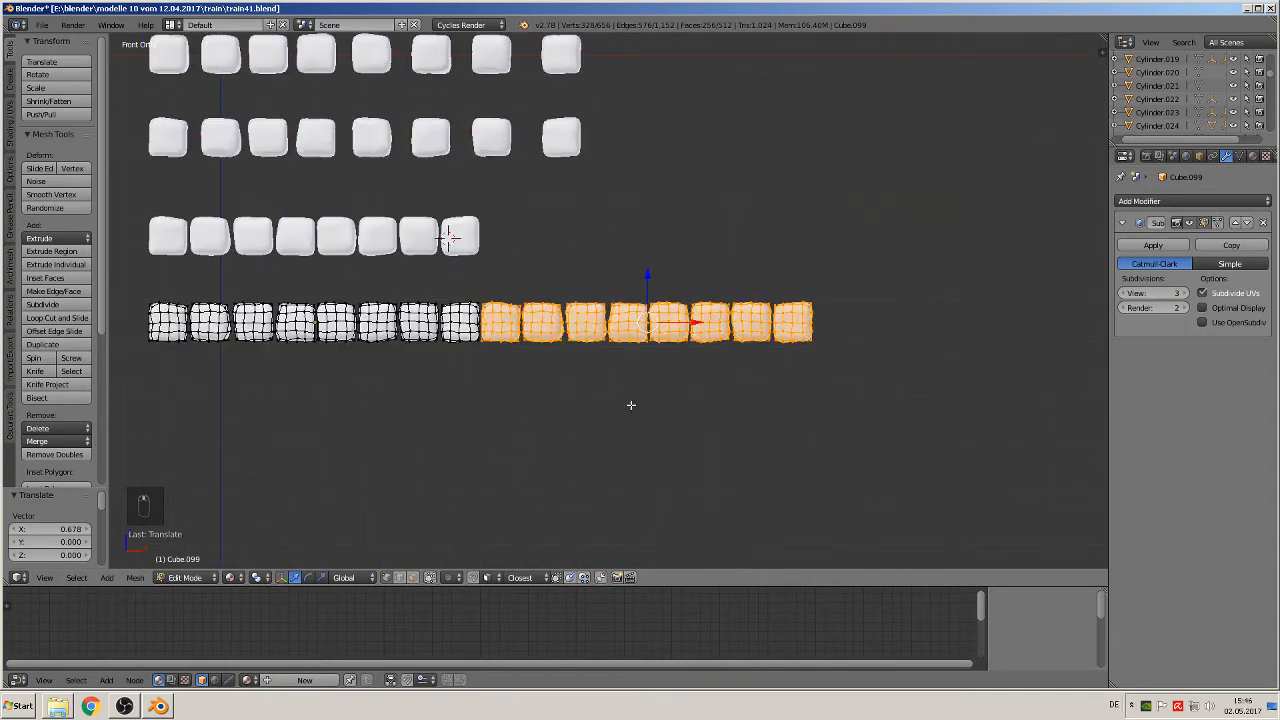
pyautogui.scroll(-2, 631, 405)
pyautogui.hotkey('shift', 'd')
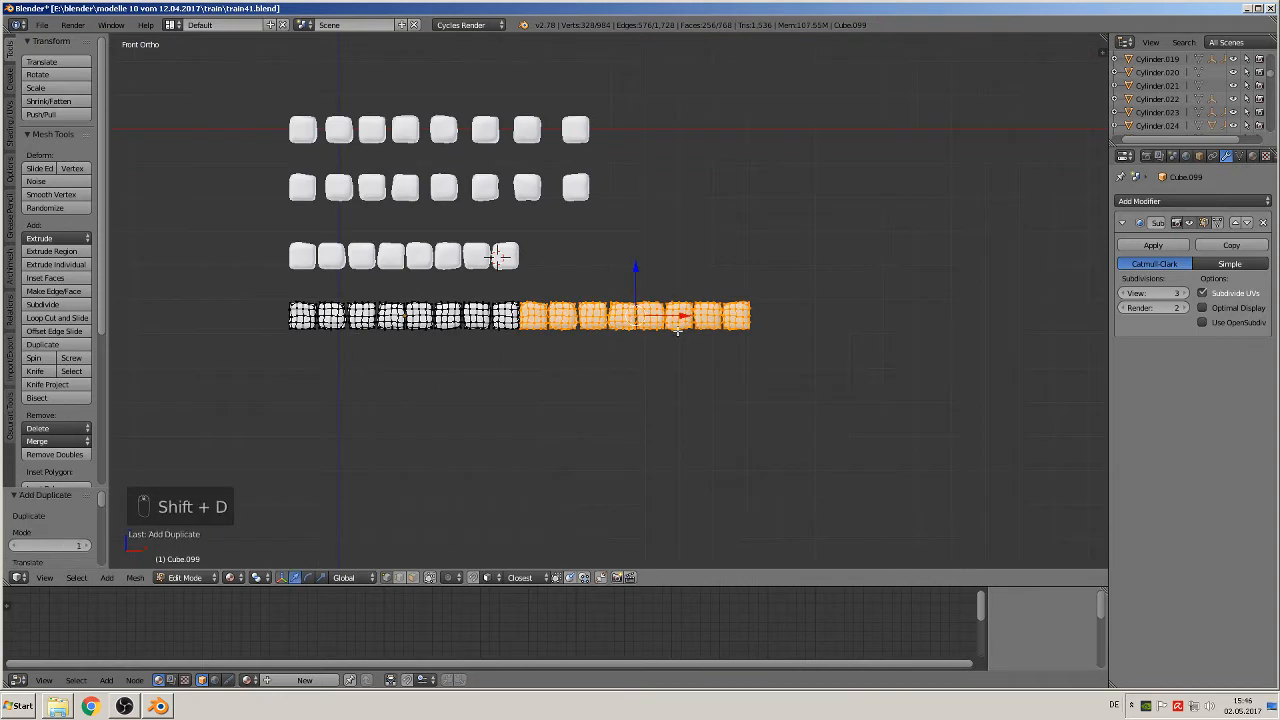
pyautogui.press('x')
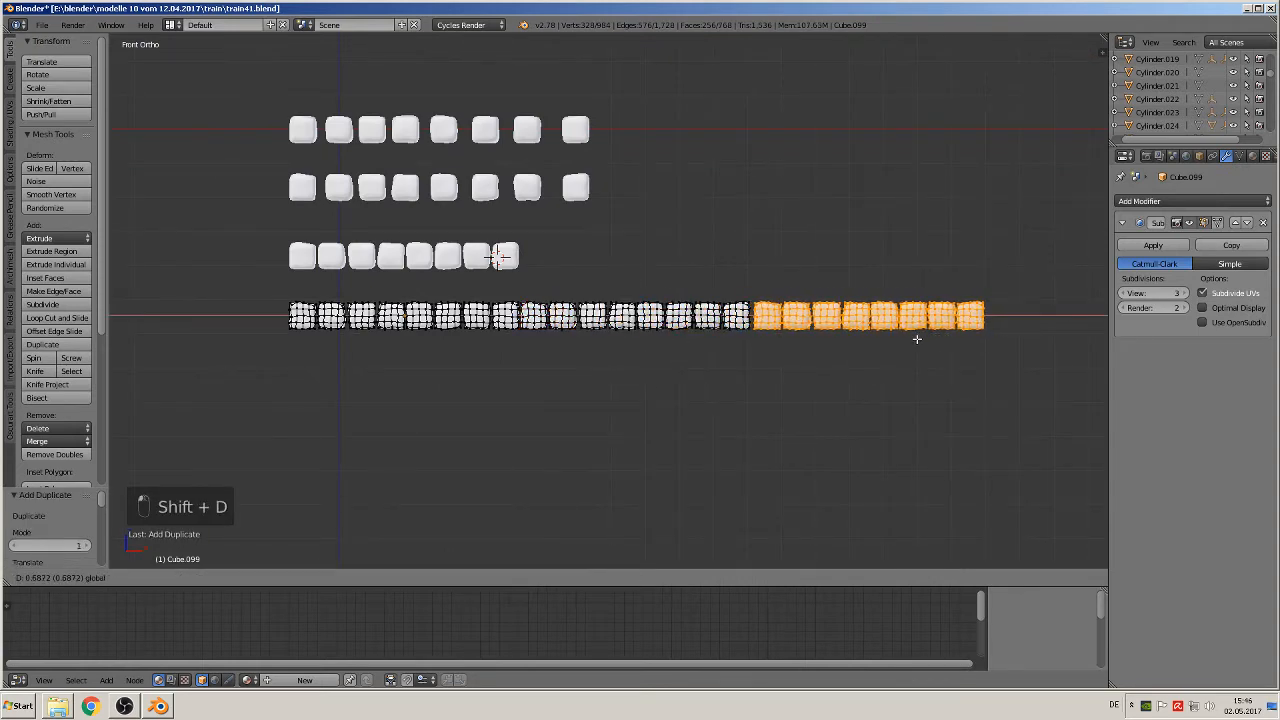
pyautogui.click(920, 338)
pyautogui.scroll(3, 878, 395)
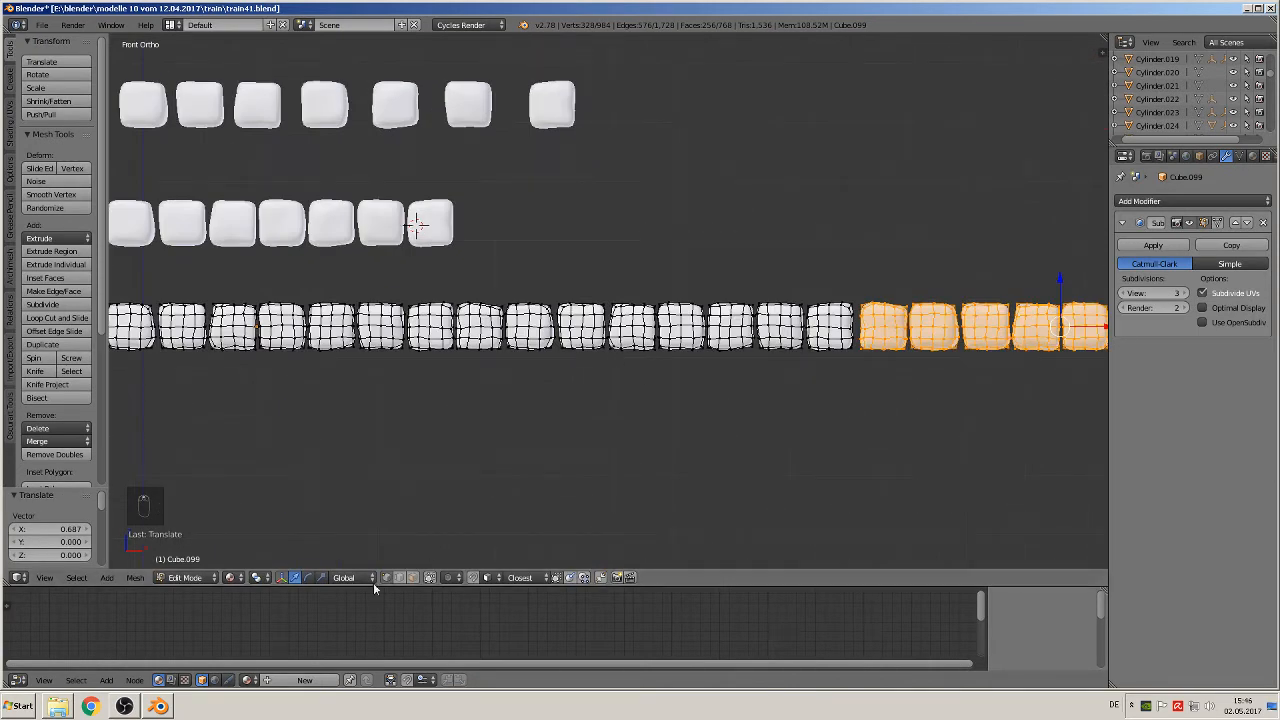
pyautogui.press('Tab')
pyautogui.scroll(-2, 531, 350)
pyautogui.press('Tab')
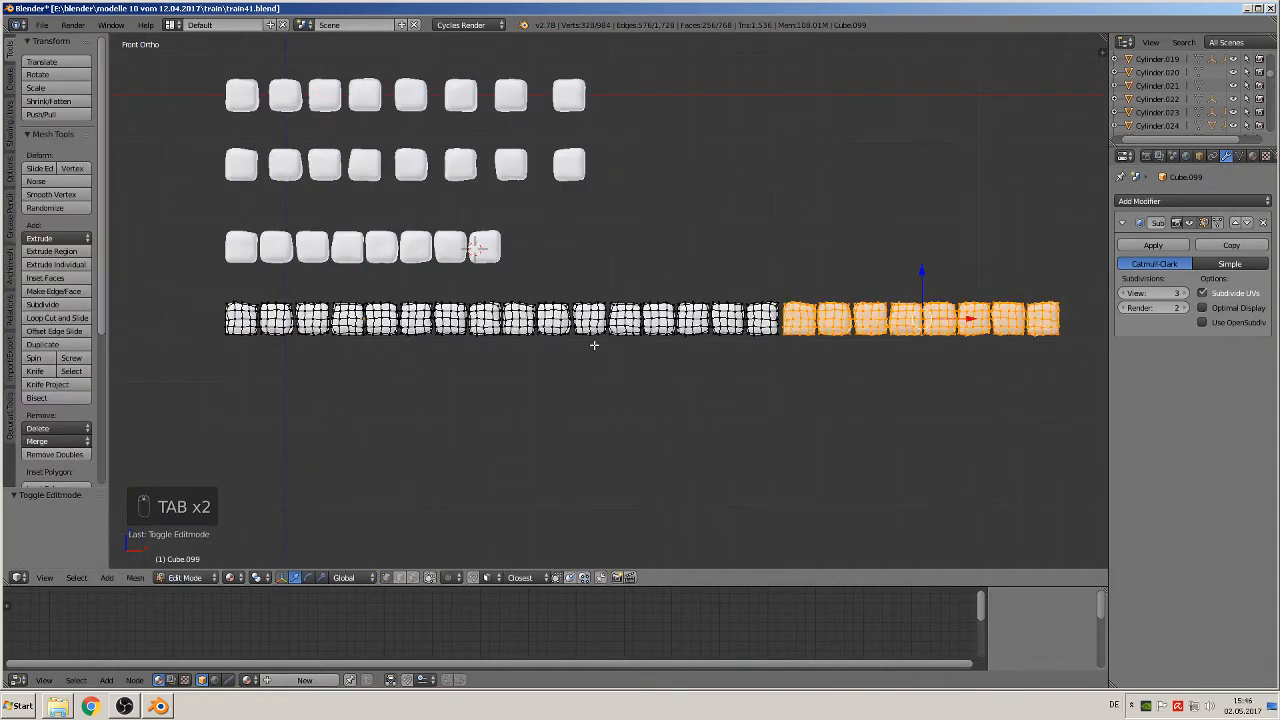
# Step: Show all layers and move the seventeenth block out below the eleventh, by -0.516 in X and -0.106 in Z
pyautogui.press('a')
pyautogui.press('a')
pyautogui.press('a')
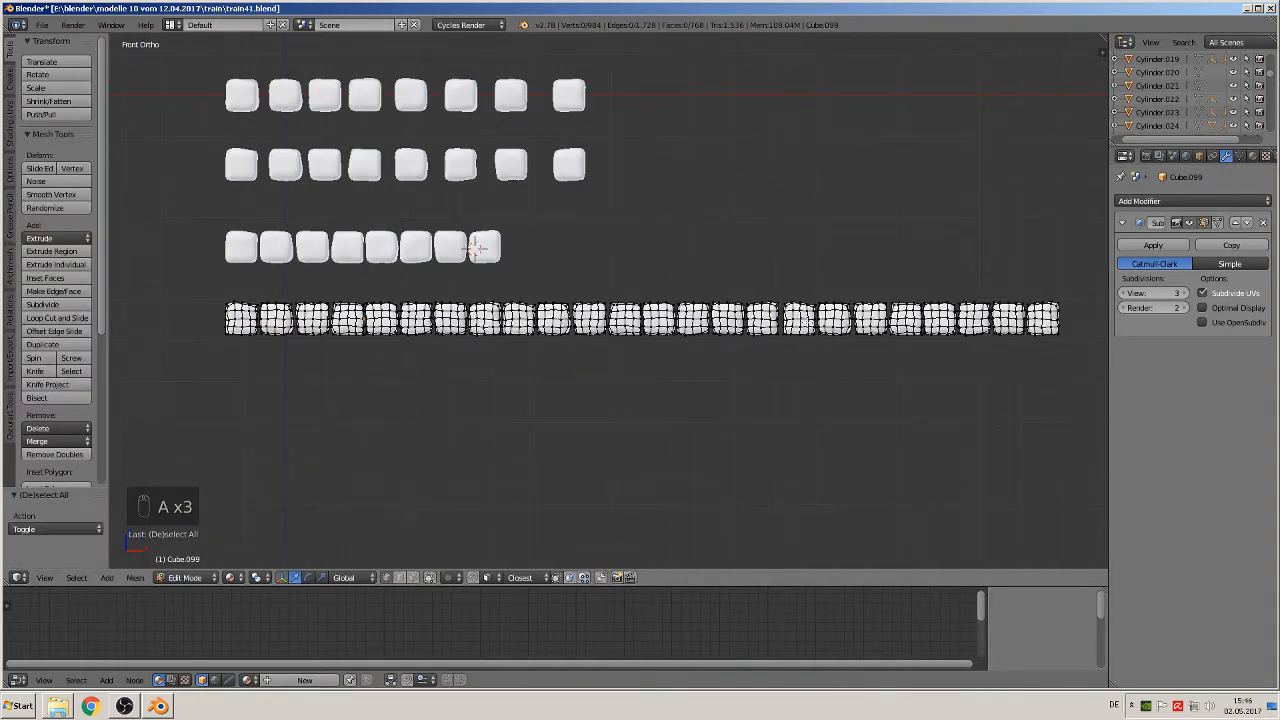
pyautogui.press('l')
pyautogui.press('`')
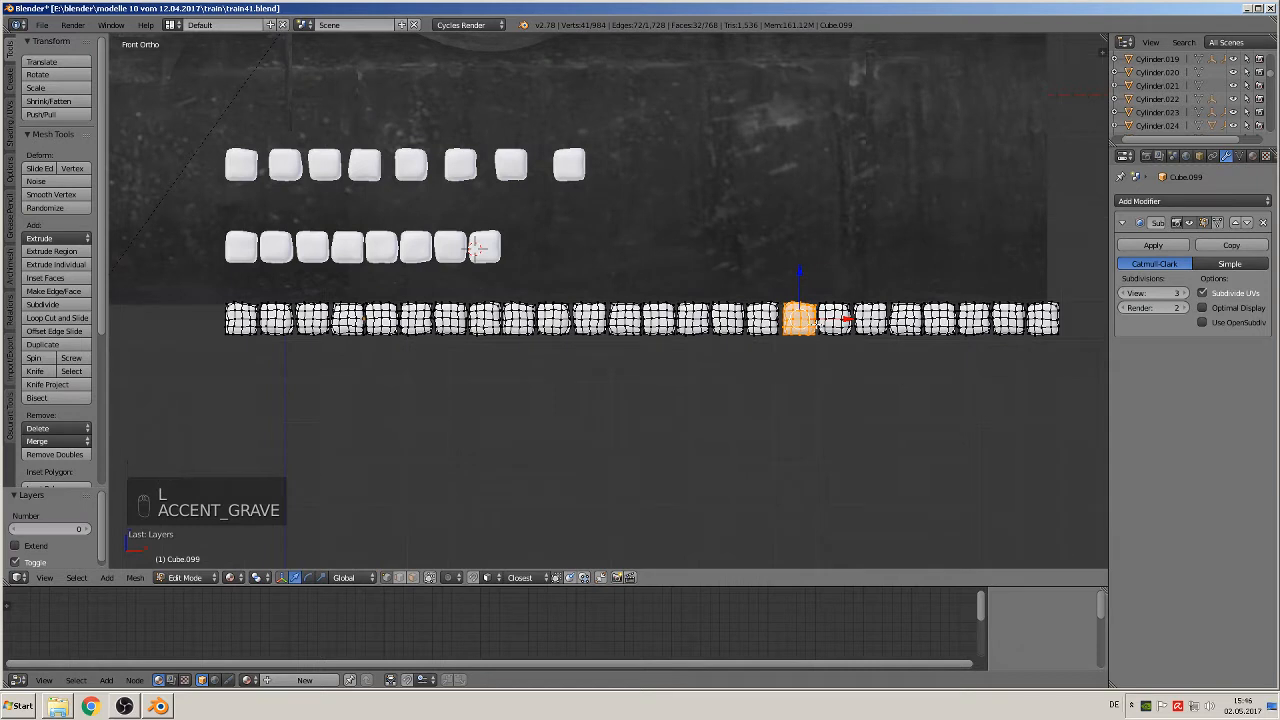
pyautogui.press('g')
pyautogui.press('g')
pyautogui.click(591, 350)
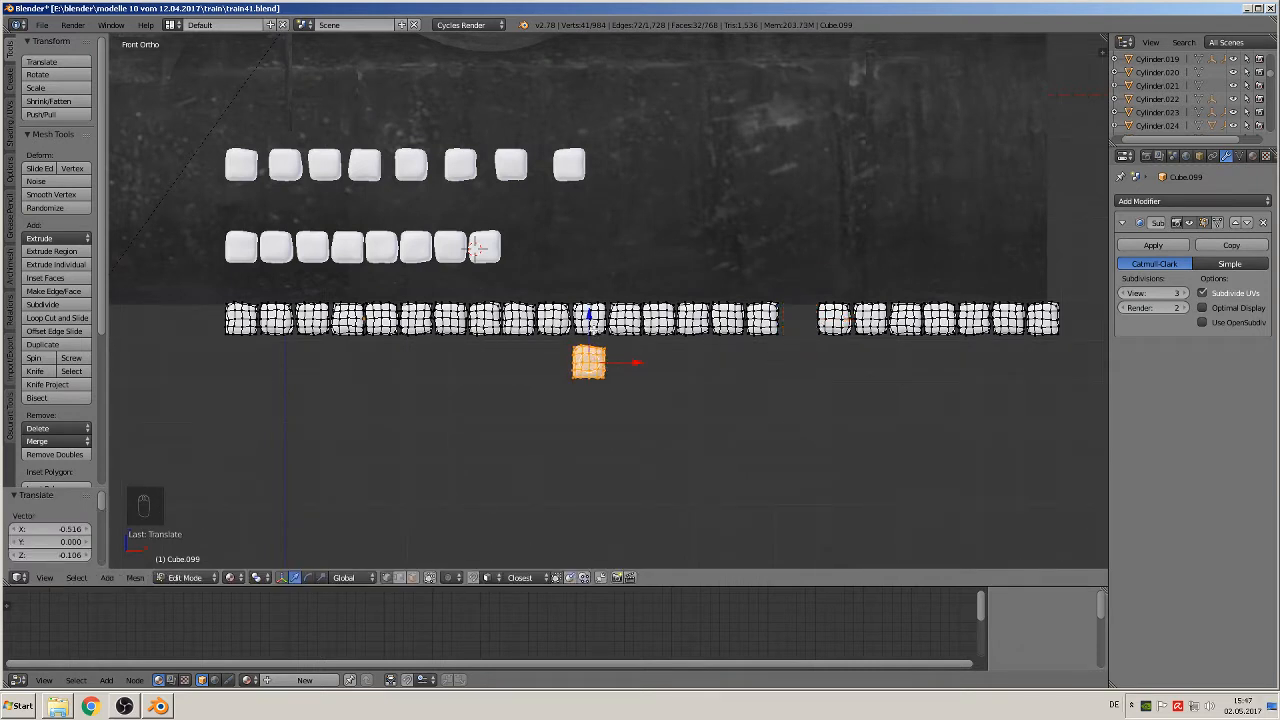
# Step: Move the eleventh block into the seventeenth block's gap, by 0.512 units in X and 0.002 in Z
pyautogui.press('a')
pyautogui.press('l')
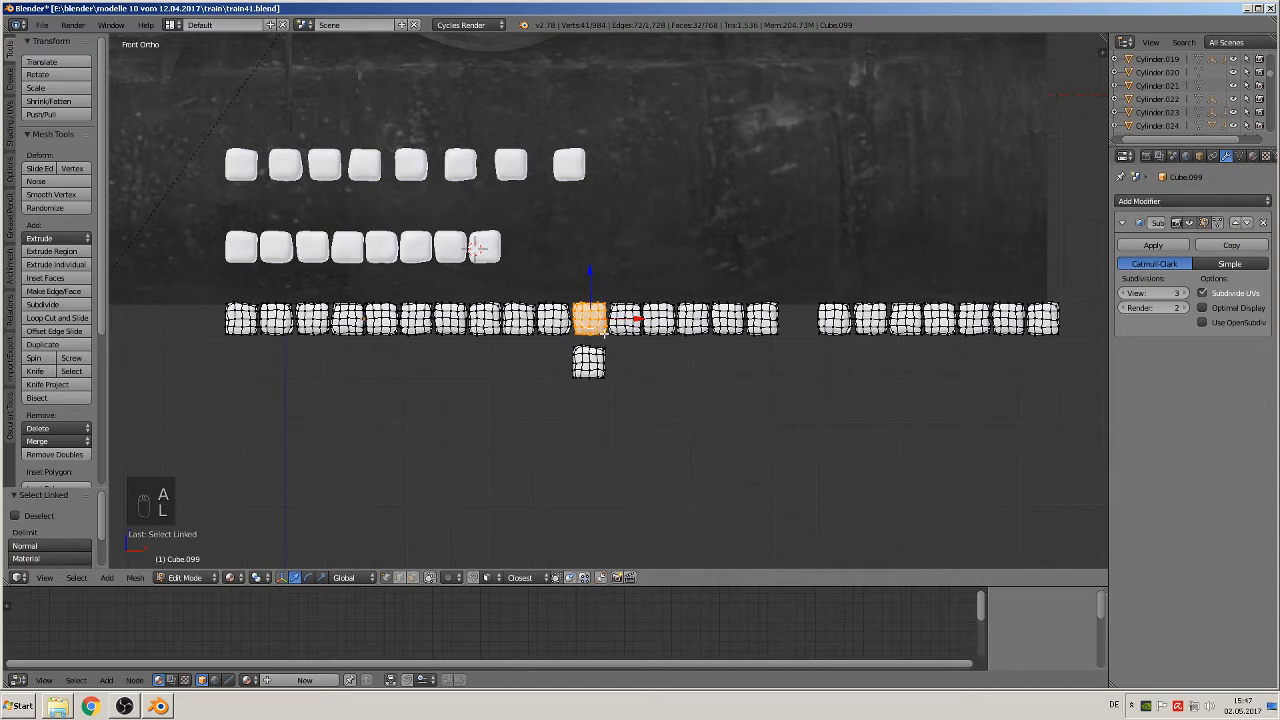
pyautogui.press('g')
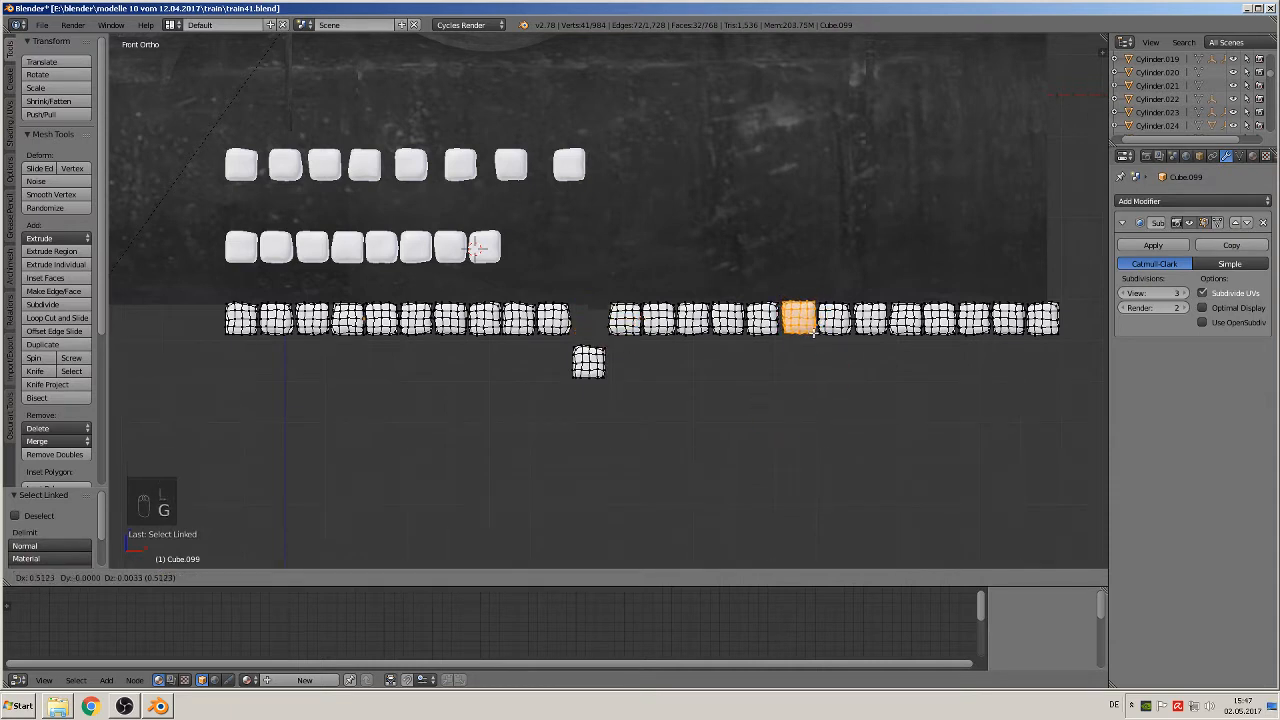
pyautogui.click(813, 333)
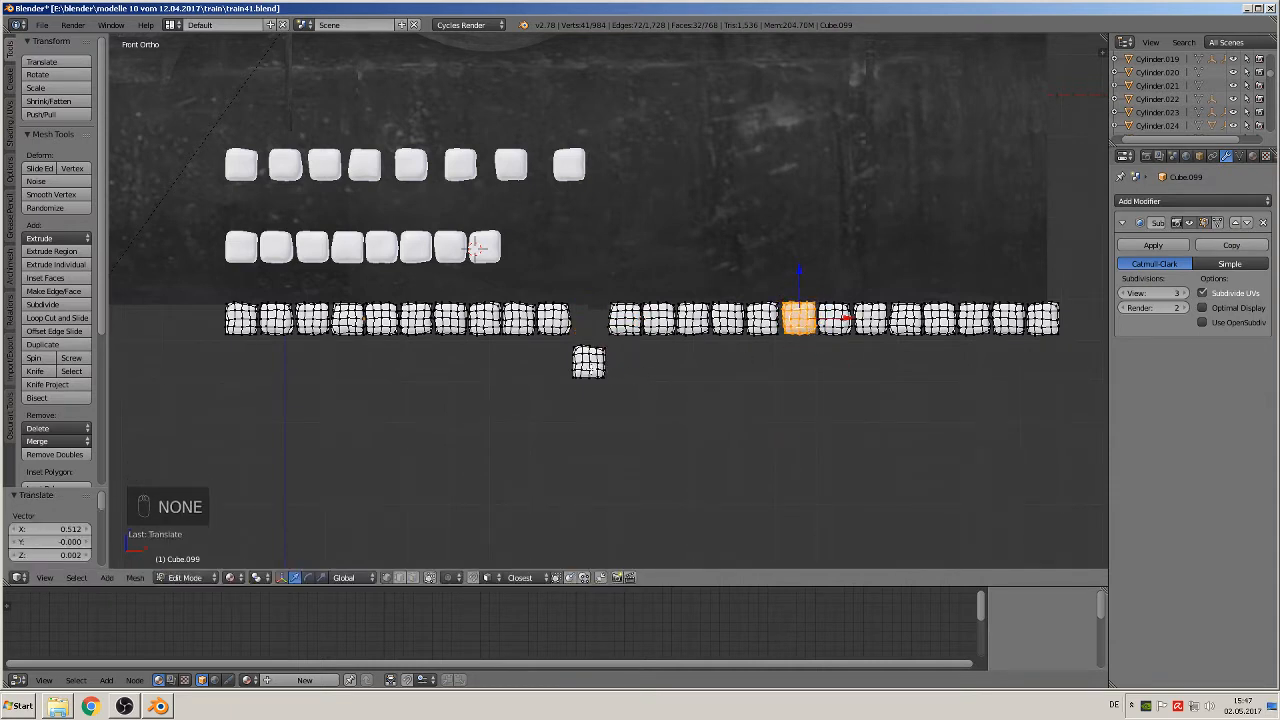
# Step: Move the block set aside below the row up into the eleventh position and align it with its neighbours
pyautogui.press('a')
pyautogui.press('l')
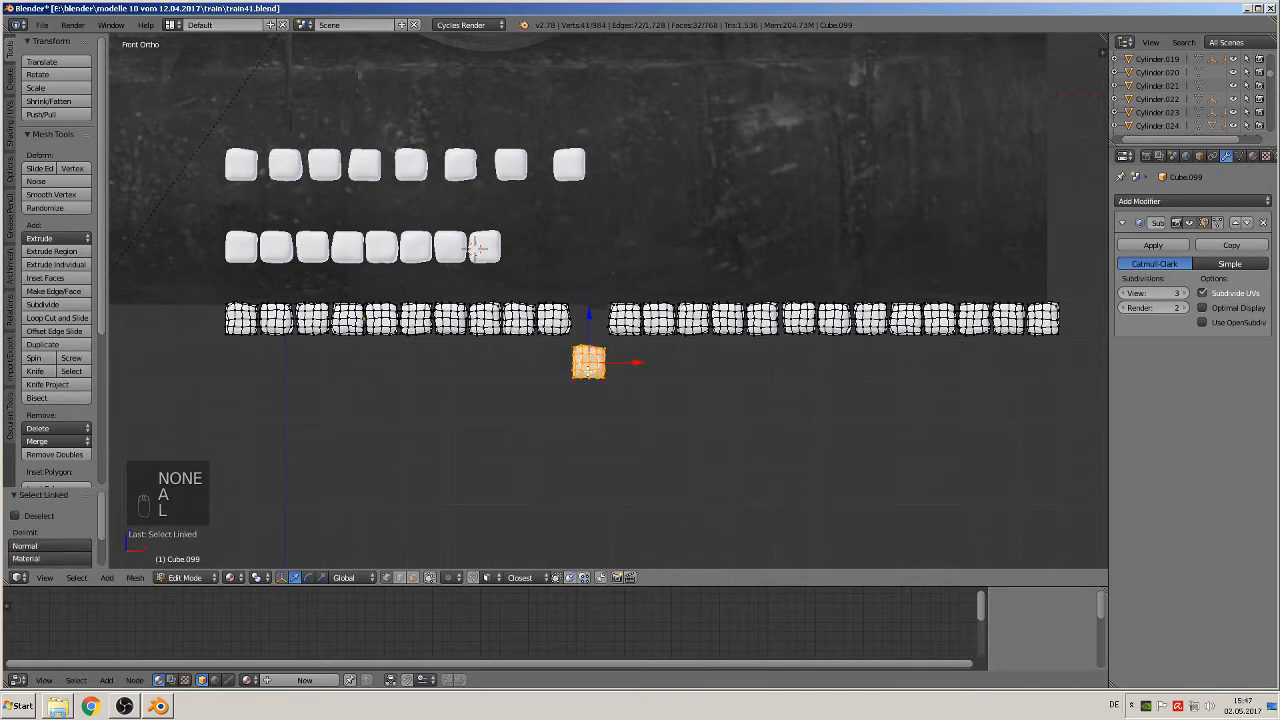
pyautogui.press('g')
pyautogui.click(592, 320)
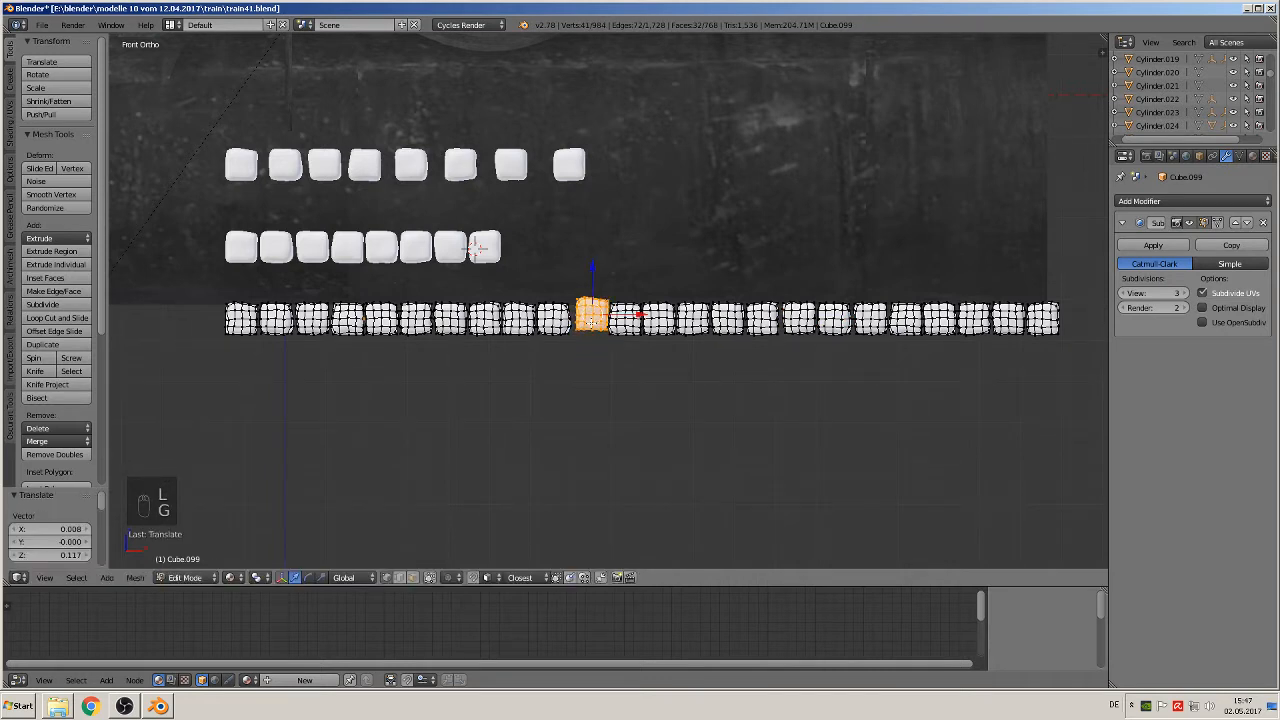
pyautogui.press('g')
pyautogui.click(592, 322)
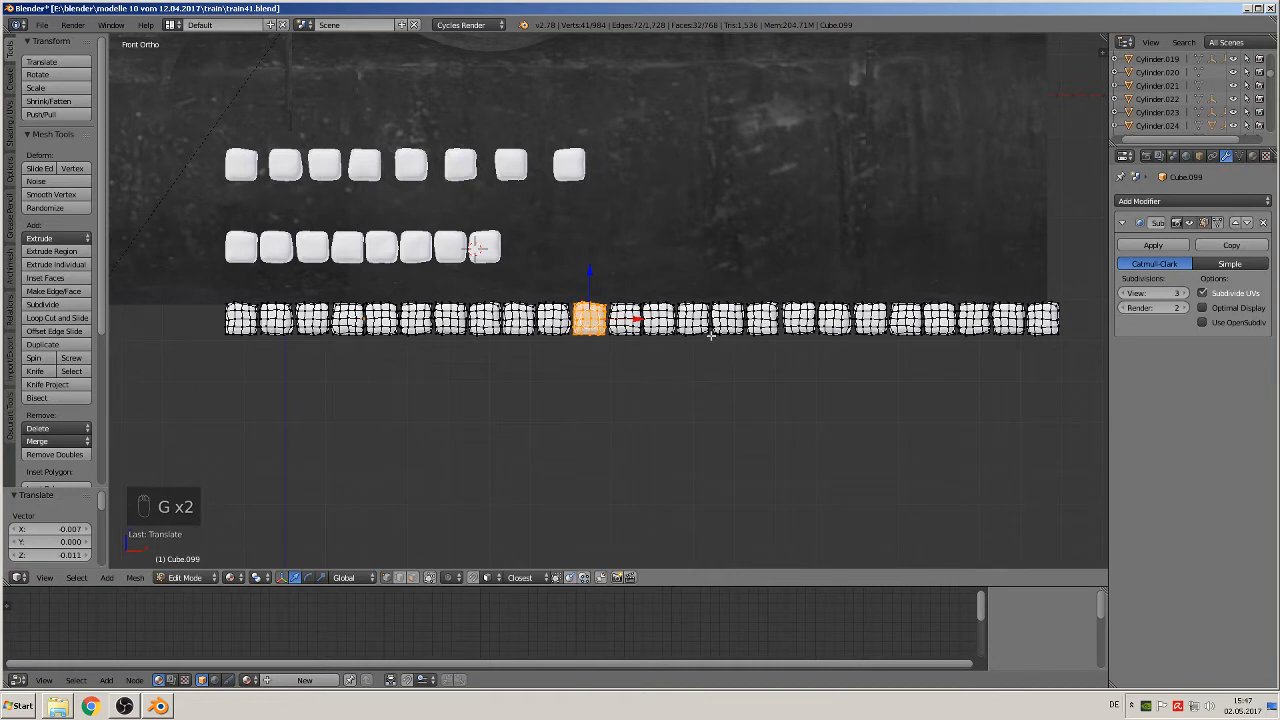
# Step: Move the fourteenth block out below the row, by 0.073 units in X and -0.166 in Z
pyautogui.press('a')
pyautogui.press('l')
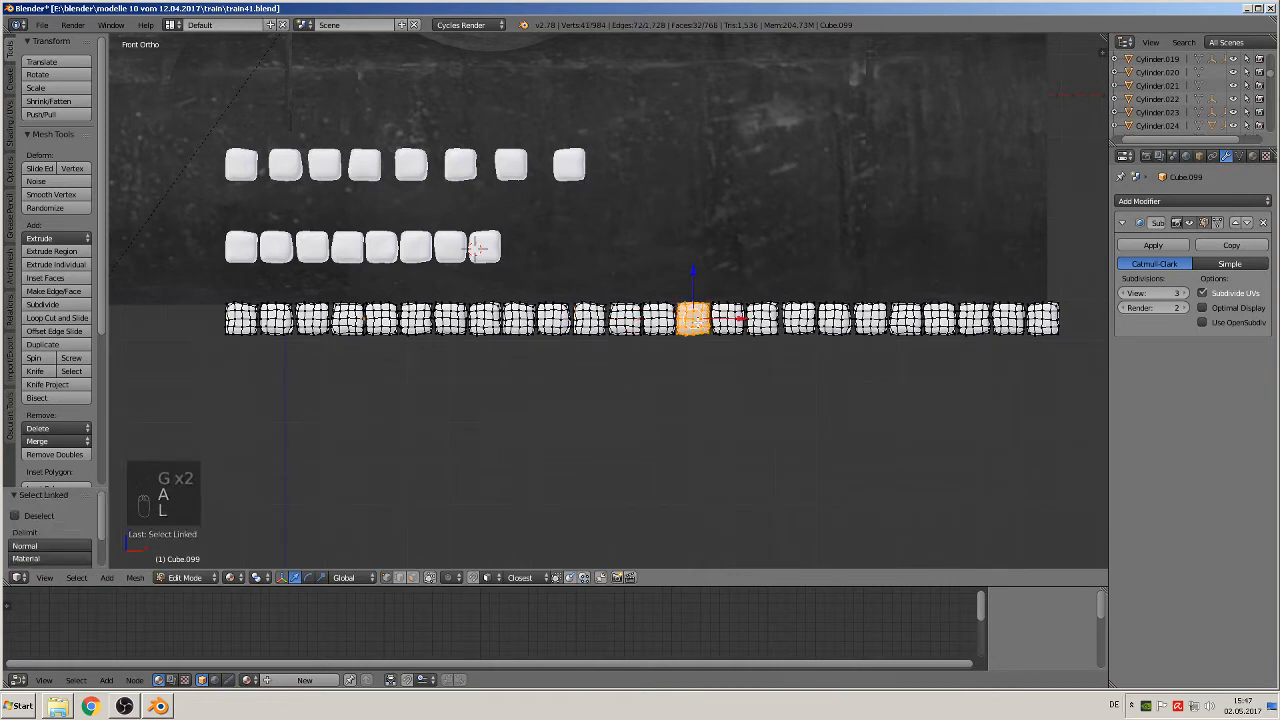
pyautogui.press('g')
pyautogui.click(740, 413)
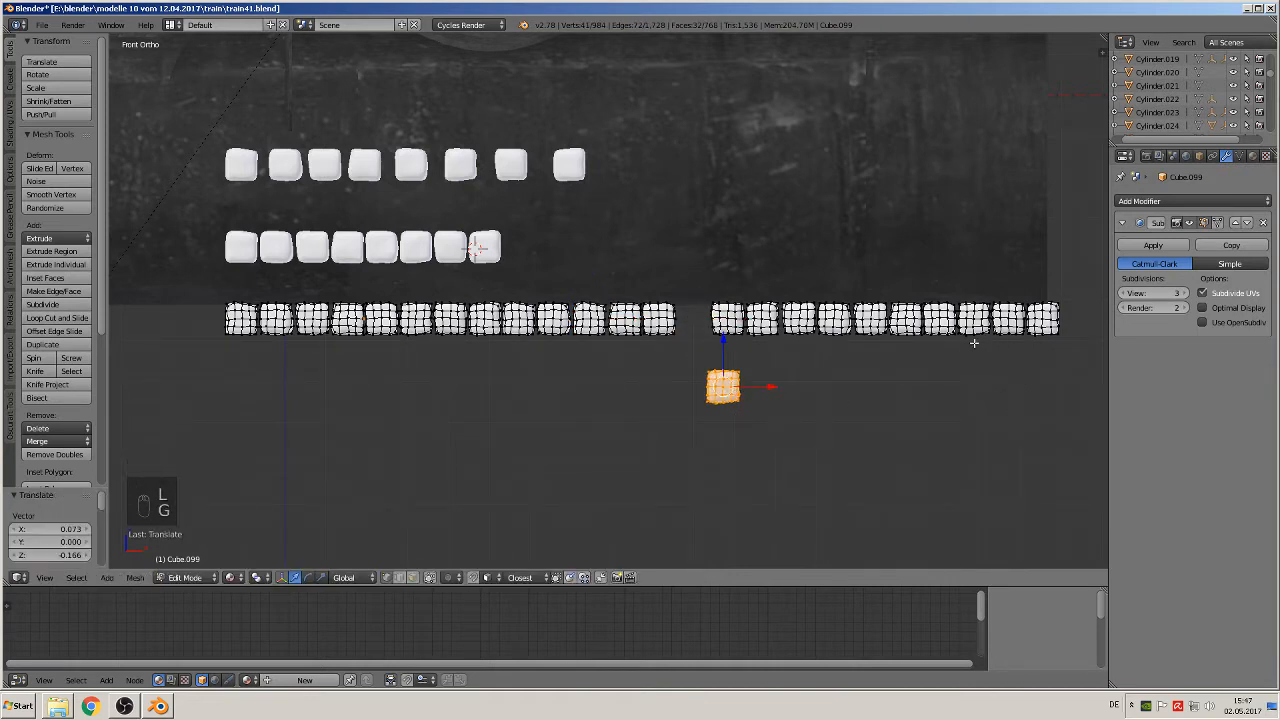
# Step: Move the twenty-second block out below the row, by -0.746 in X and -0.189 in Z
pyautogui.press('a')
pyautogui.press('l')
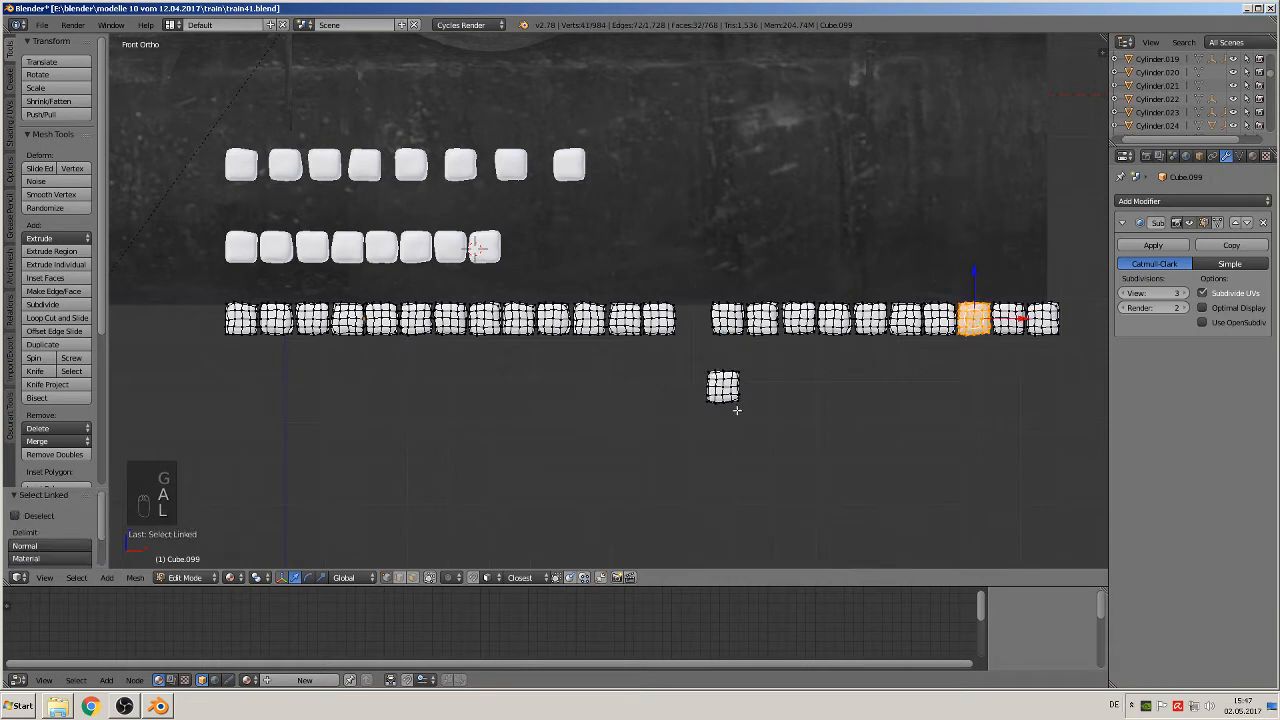
pyautogui.press('g')
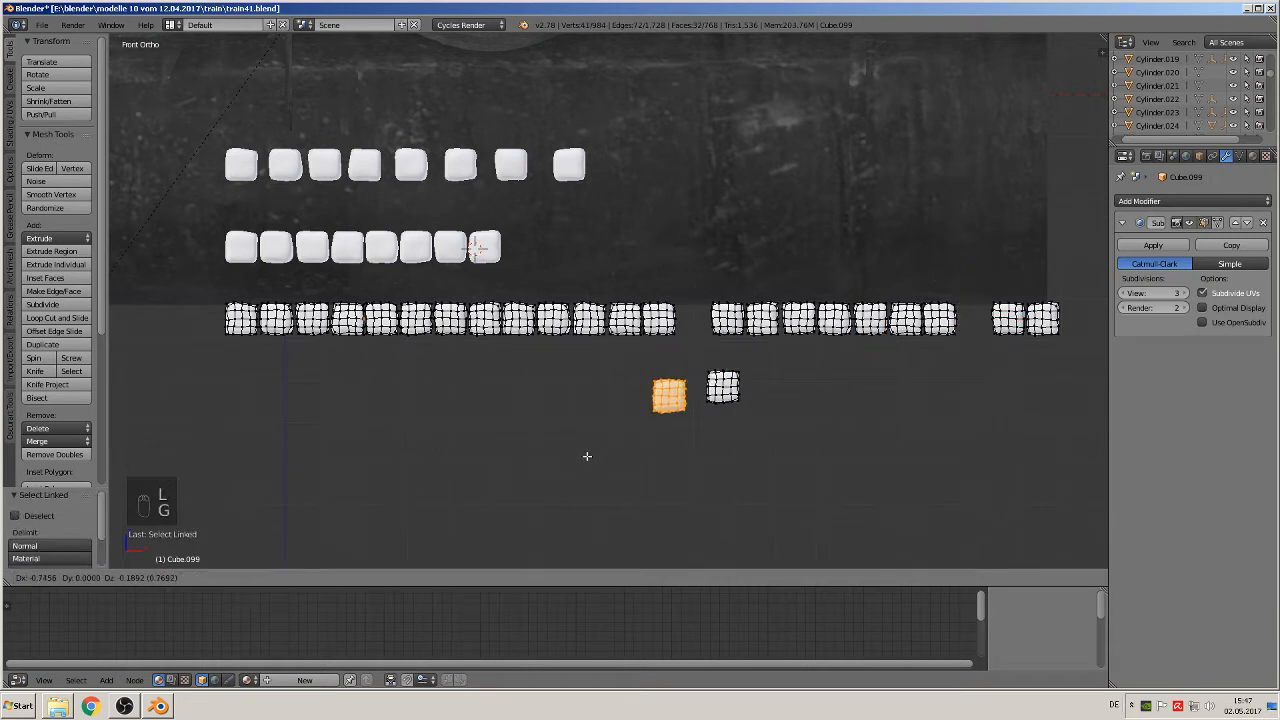
pyautogui.click(588, 455)
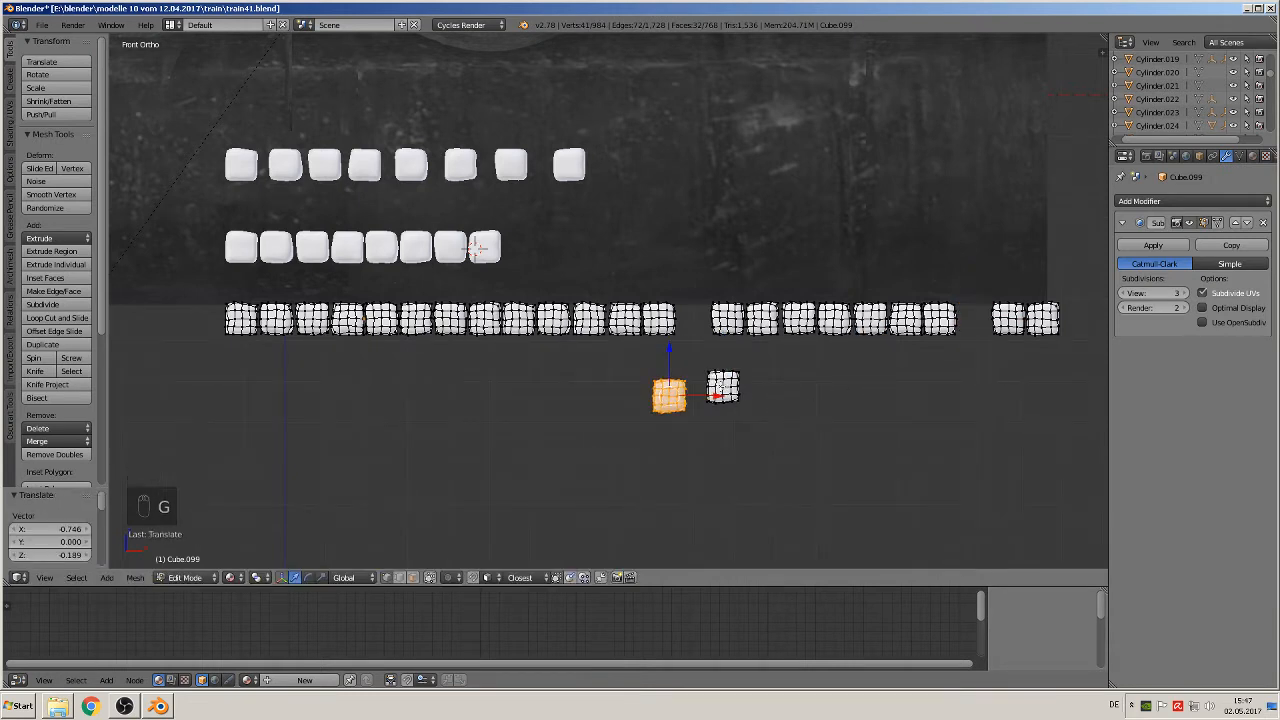
# Step: Move the fourteenth block, set aside below the row, back up into its gap, by about -0.072 in X and 0.166 in Z
pyautogui.press('a')
pyautogui.press('l')
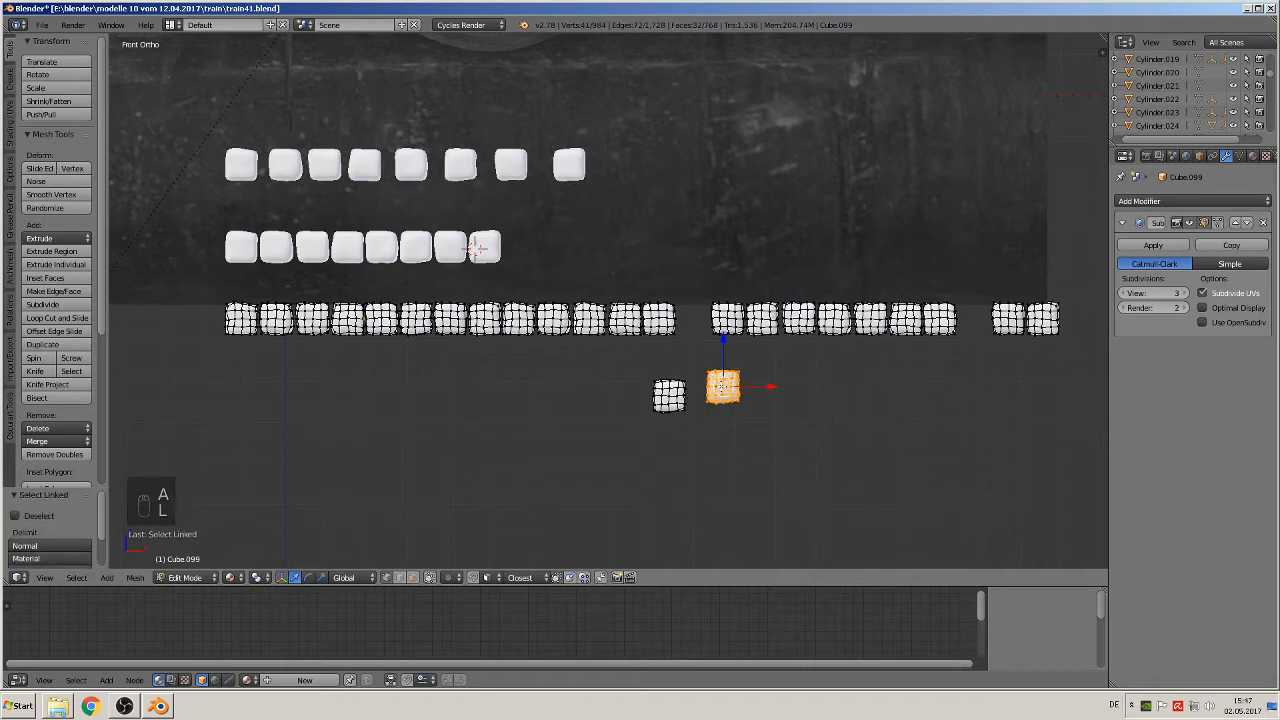
pyautogui.press('g')
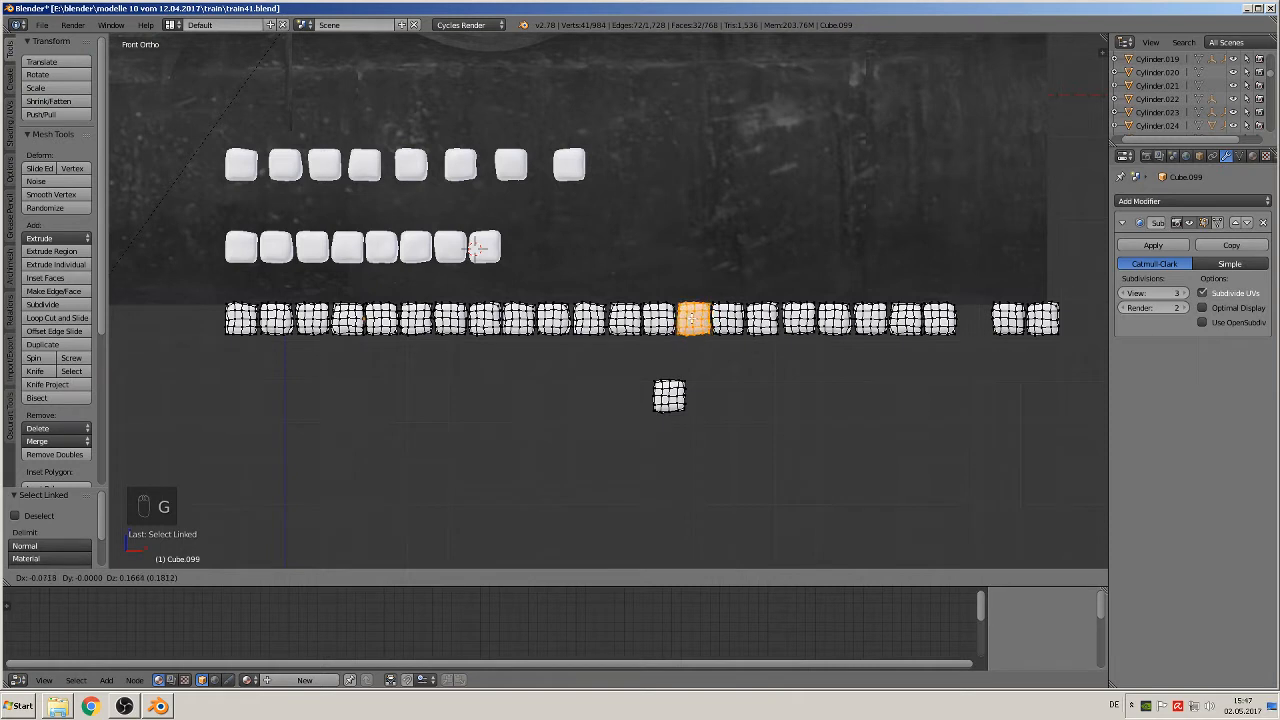
pyautogui.click(697, 320)
# Step: Move the remaining block below the row up into the twenty-second position, by 0.746 in X and 0.193 in Z
pyautogui.press('a')
pyautogui.press('l')
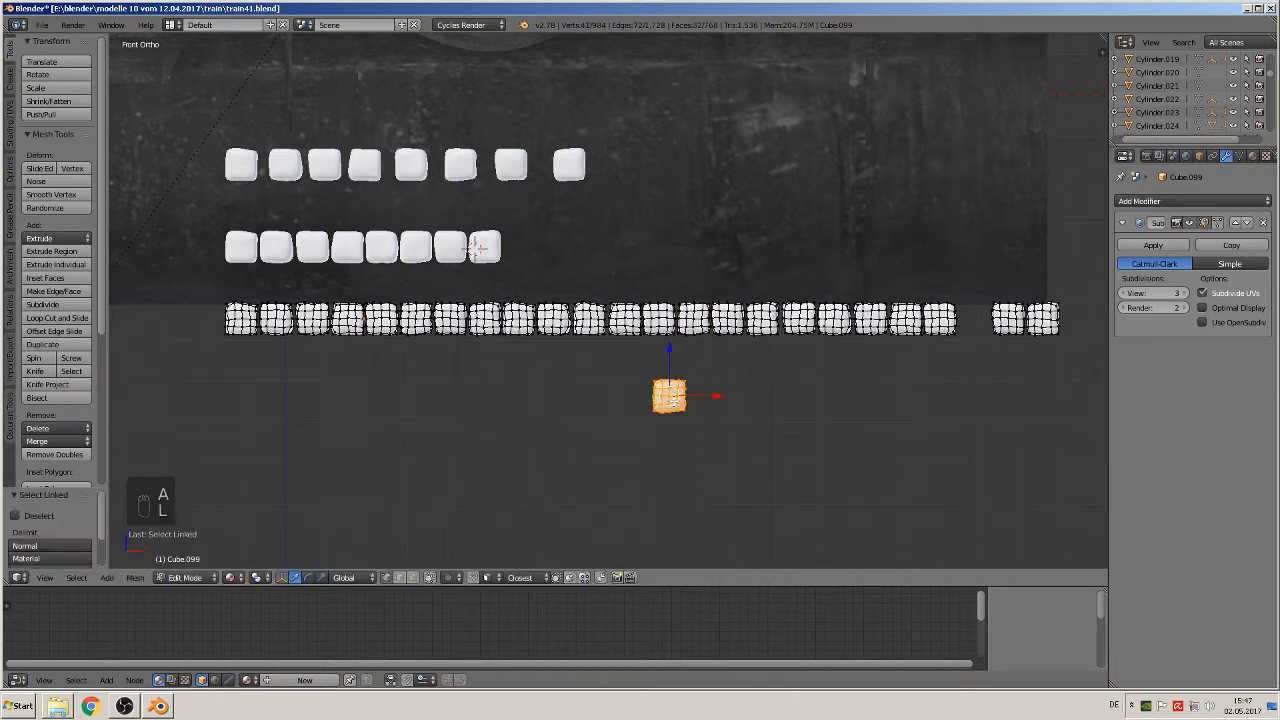
pyautogui.press('g')
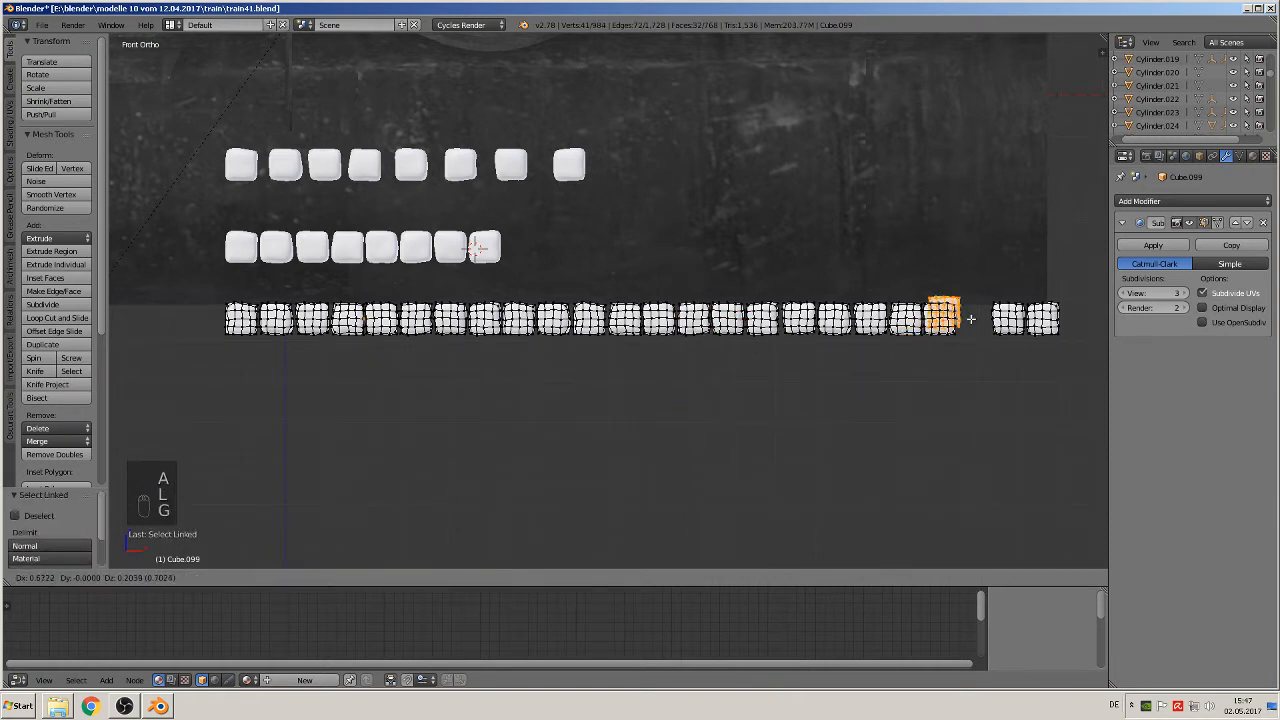
pyautogui.click(975, 322)
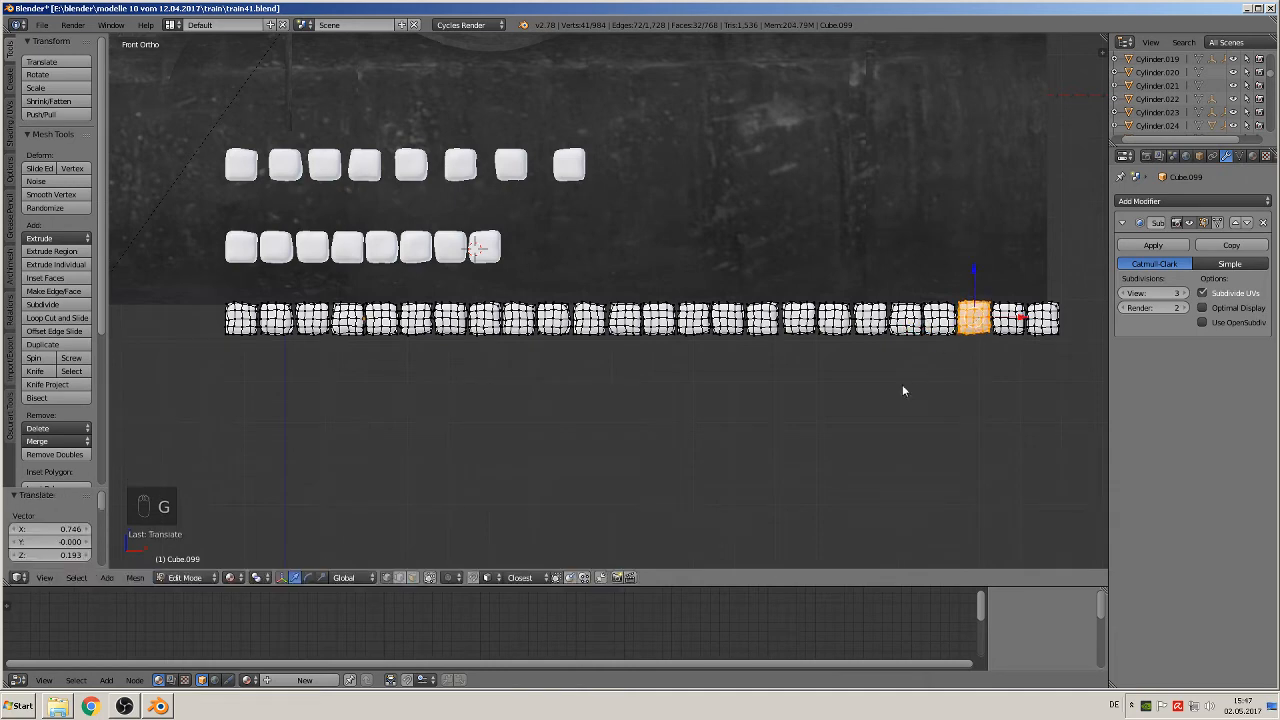
# Step: Return to Object Mode, duplicate the whole long row and place the copy straight below it, offset by -0.251 in Z
pyautogui.press('Tab')
pyautogui.moveTo(889, 398); pyautogui.dragTo(912, 427, button='middle')
pyautogui.scroll(-3, 890, 430)
pyautogui.moveTo(800, 424); pyautogui.dragTo(741, 418, button='middle')
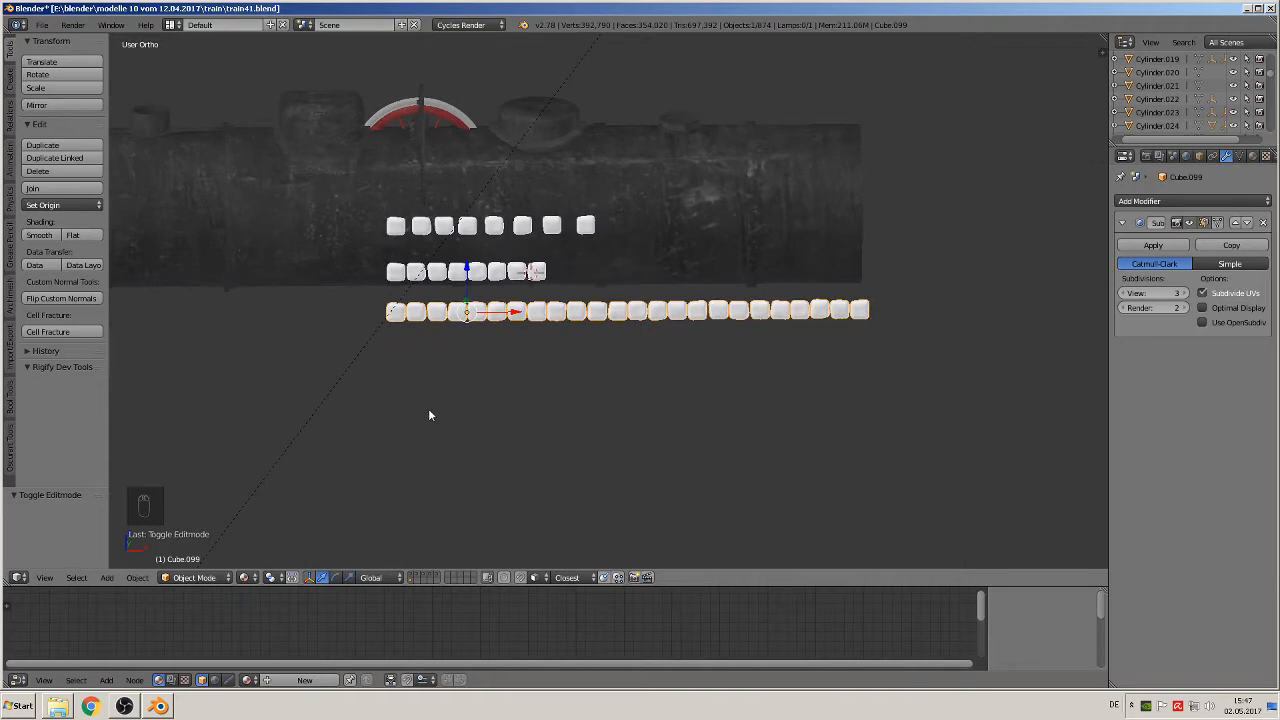
pyautogui.hotkey('shift', 'd')
pyautogui.click(481, 274)
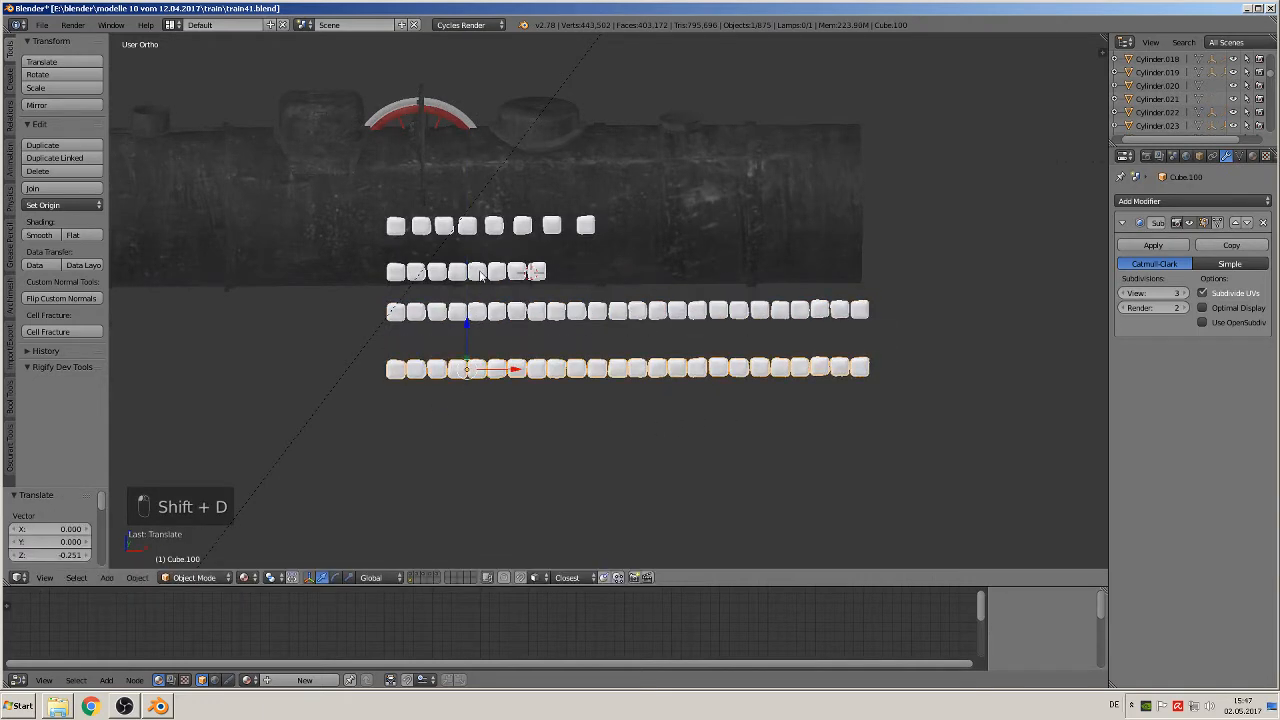
pyautogui.press('KP_1')
pyautogui.scroll(4, 496, 481)
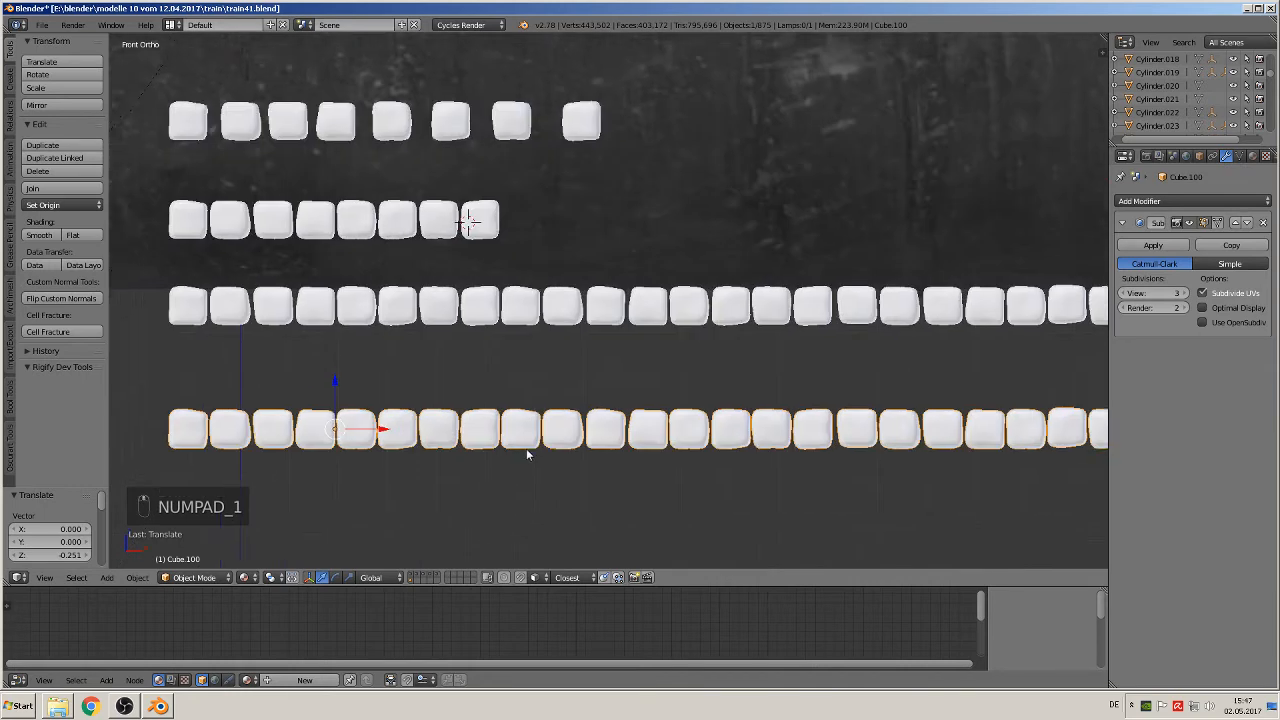
pyautogui.scroll(1, 527, 450)
pyautogui.keyDown('shift'); pyautogui.moveTo(527, 450); pyautogui.dragTo(585, 372, button='middle'); pyautogui.keyUp('shift')
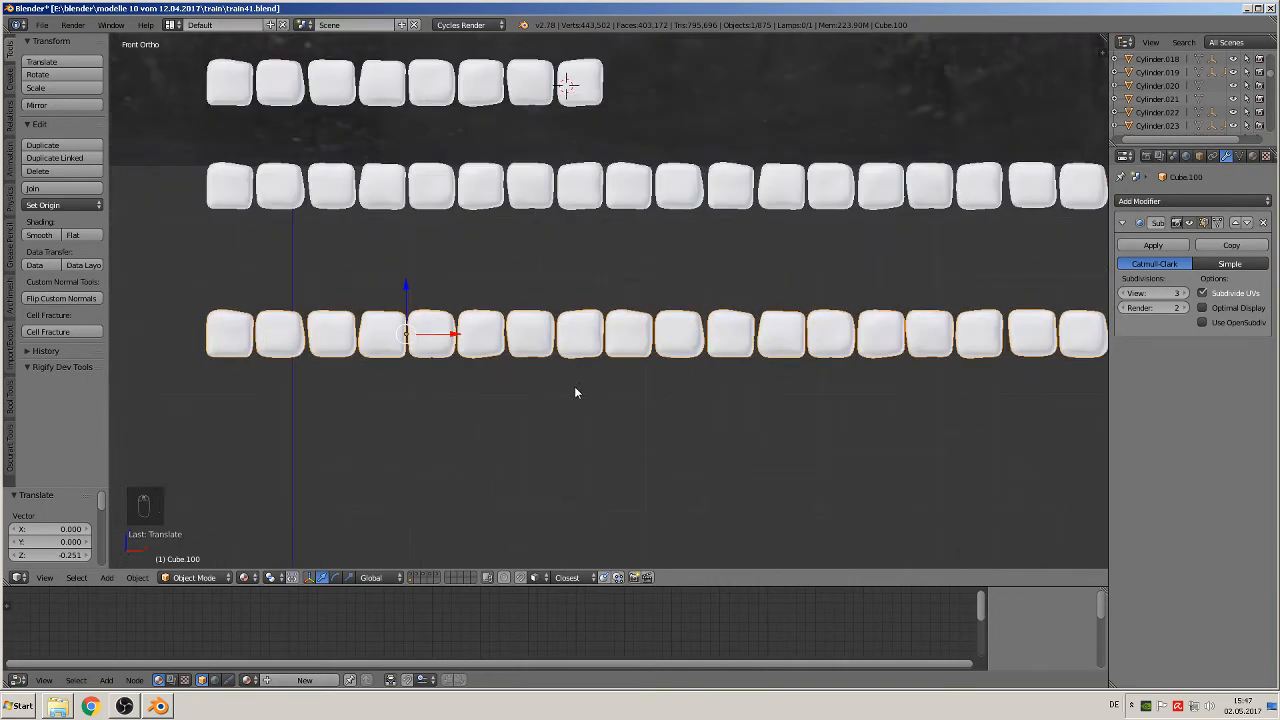
pyautogui.scroll(-5, 571, 390)
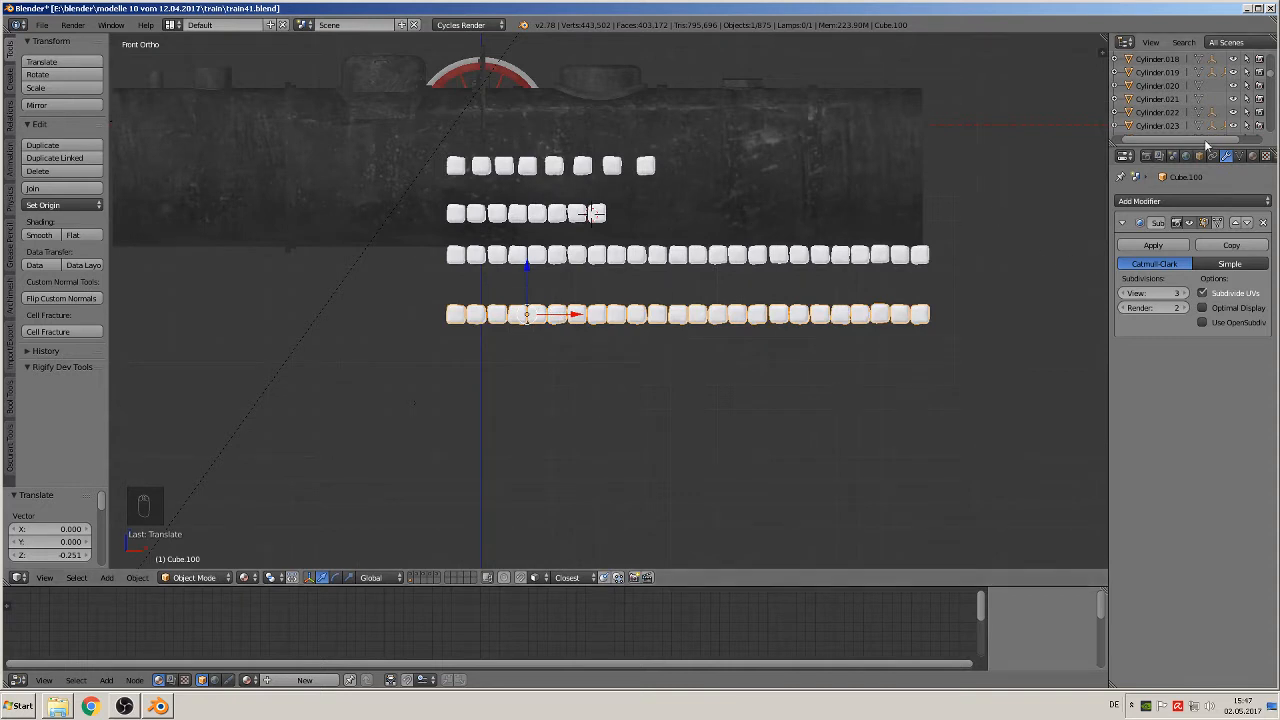
# Step: Create a new material for the duplicated lower row of blocks and name it rock1
pyautogui.click(1252, 156)
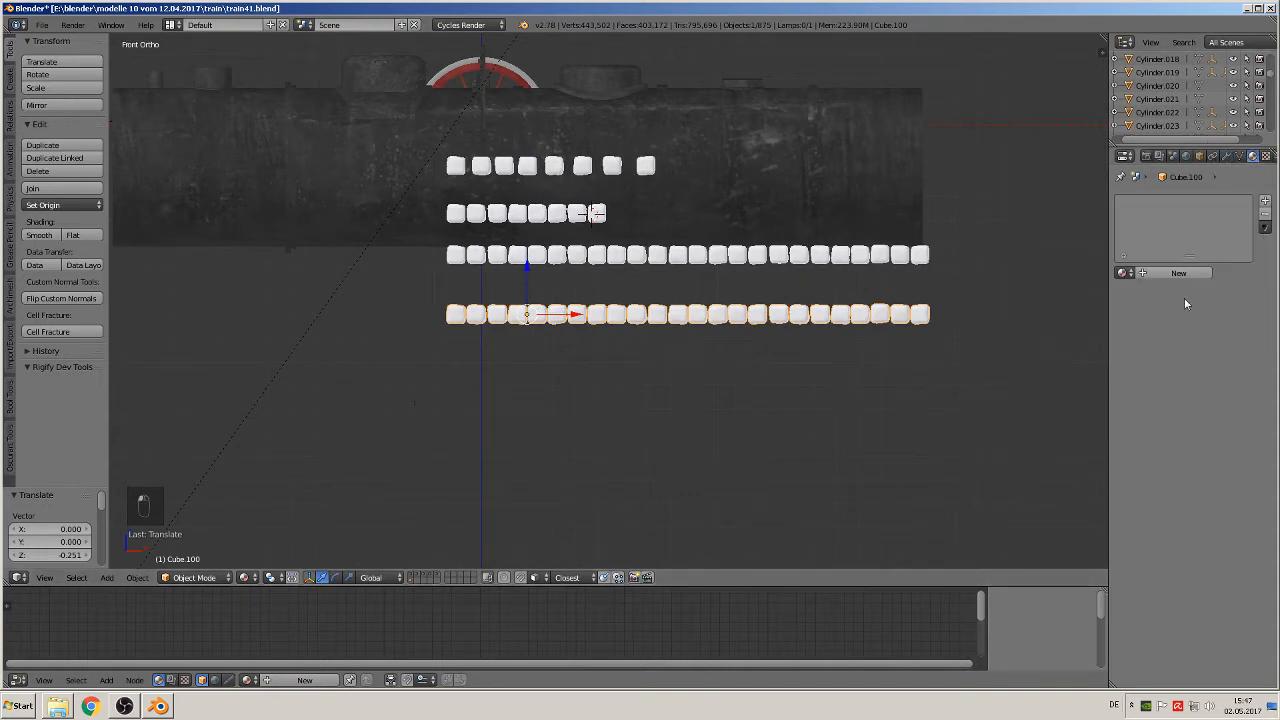
pyautogui.click(1170, 273)
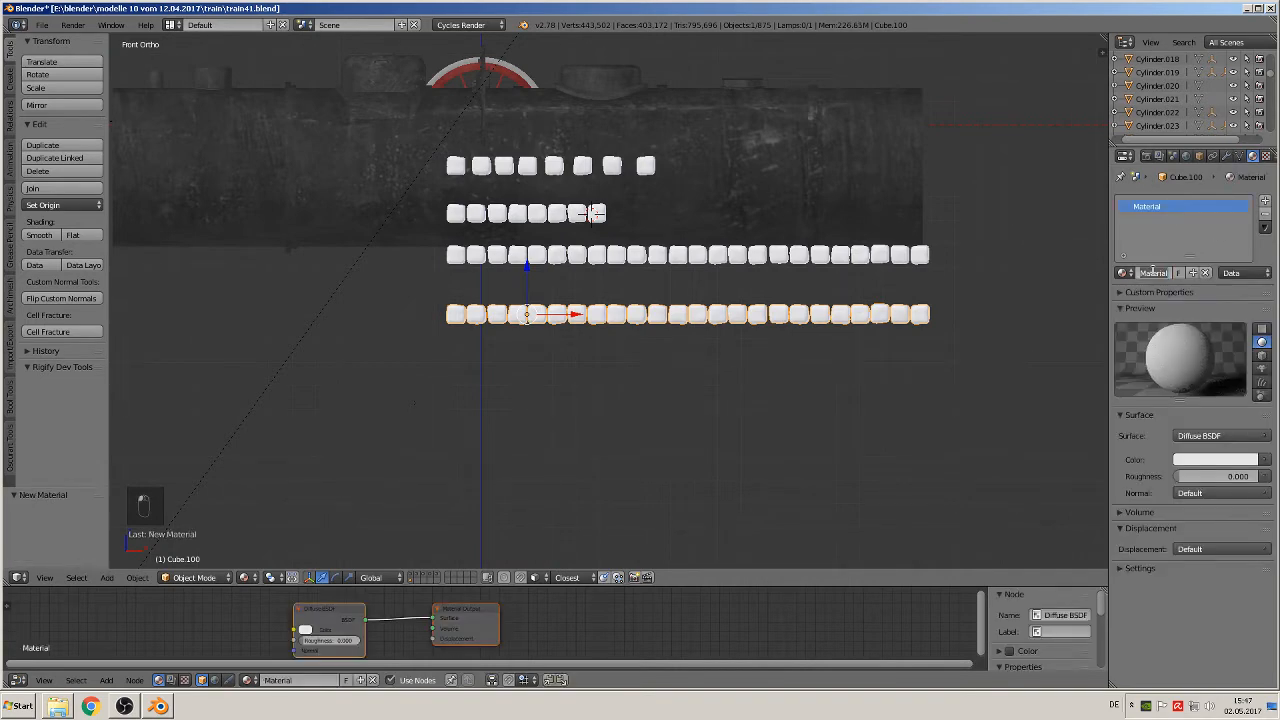
pyautogui.click(1154, 272)
pyautogui.write('ROCK!')
pyautogui.press('Return')
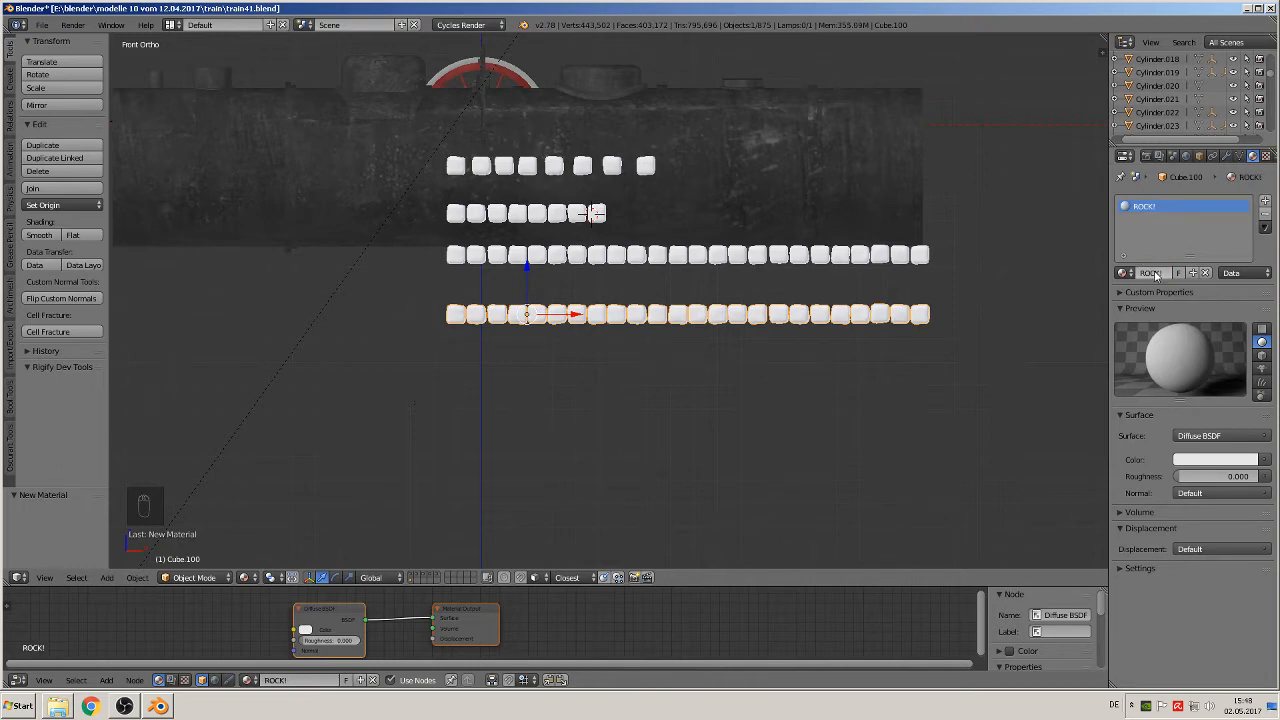
pyautogui.click(1154, 273)
pyautogui.press('BackSpace')
pyautogui.press('Return')
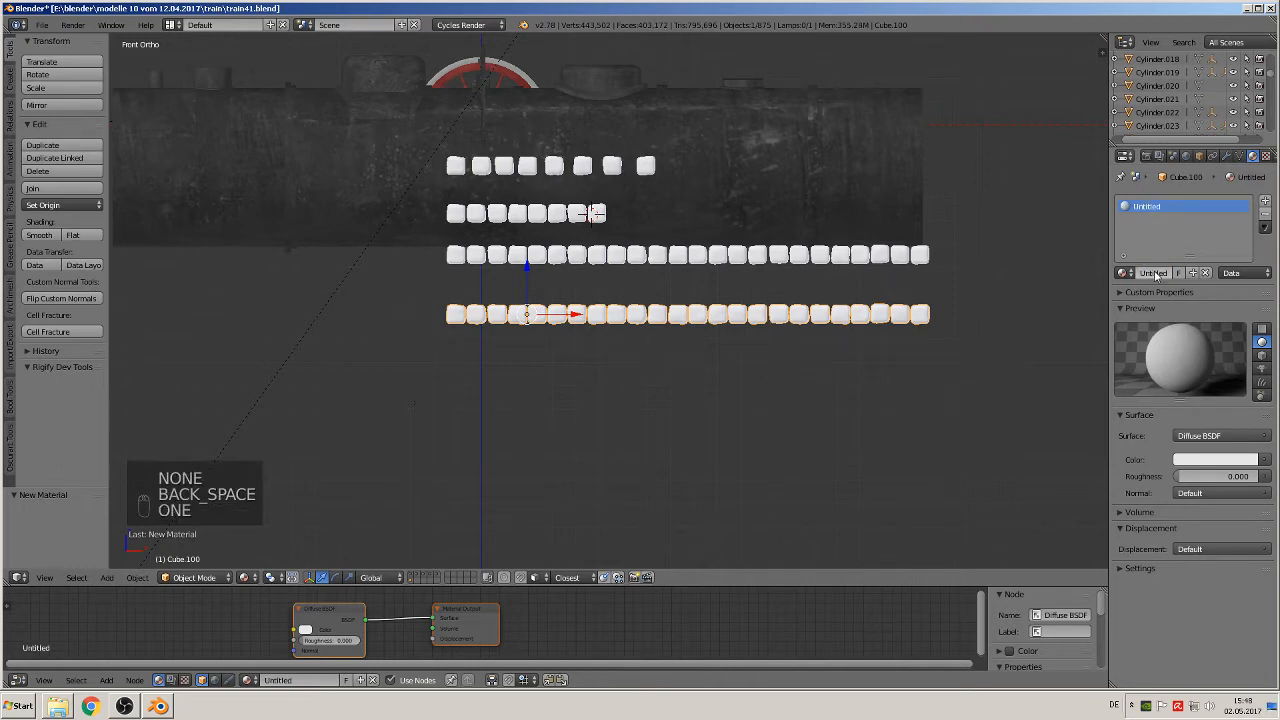
pyautogui.press('Return')
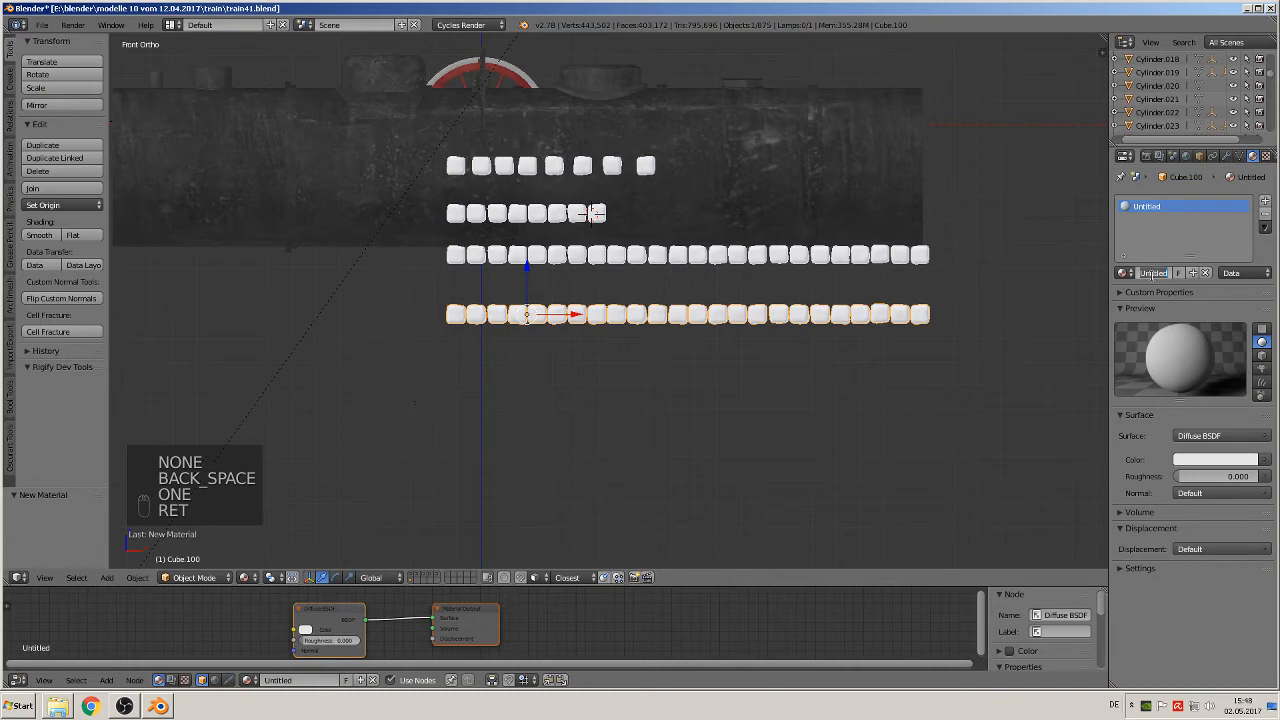
pyautogui.write('rock1')
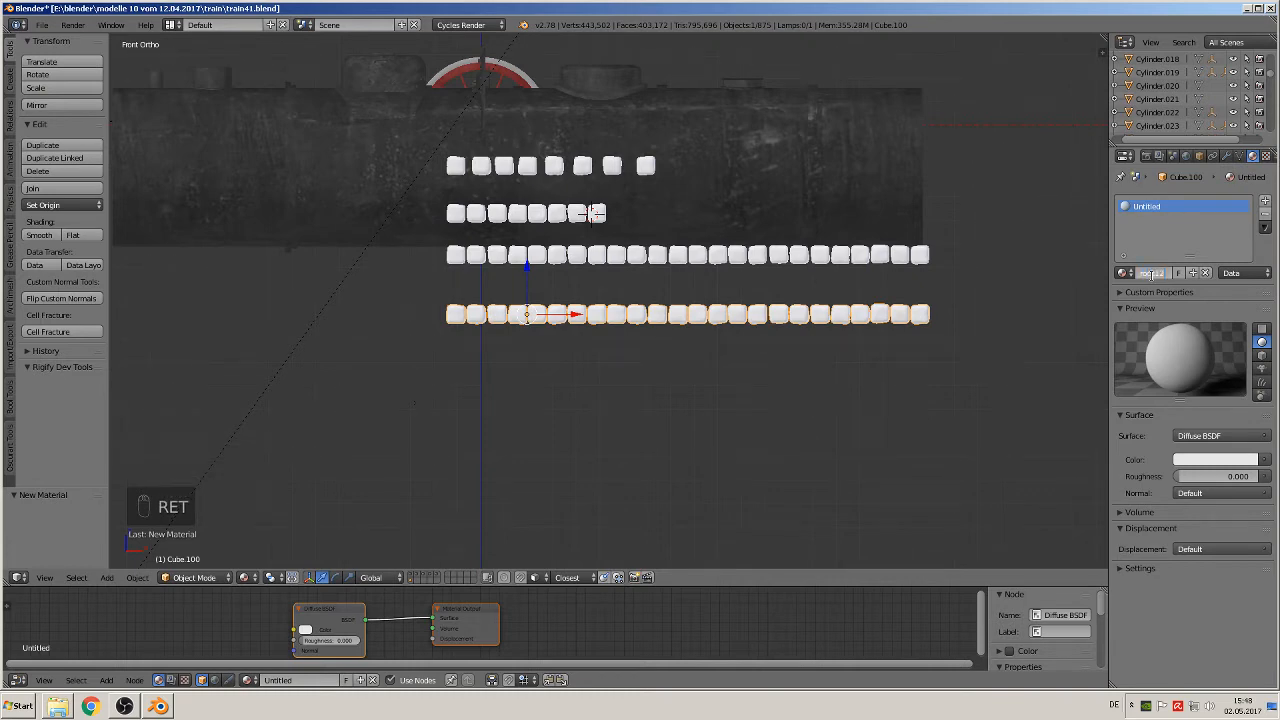
pyautogui.press('Return')
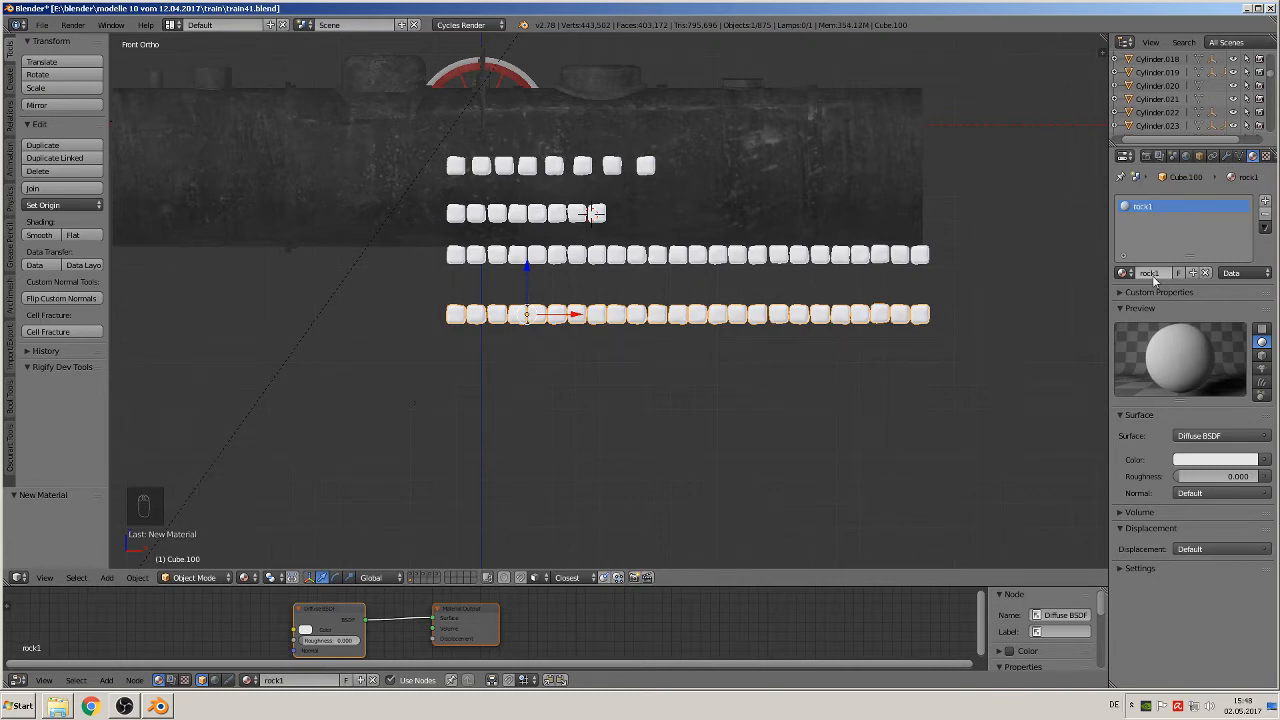
# Step: Connect an Image Texture to the Diffuse BSDF colour of the rock1 material
pyautogui.click(1266, 467)
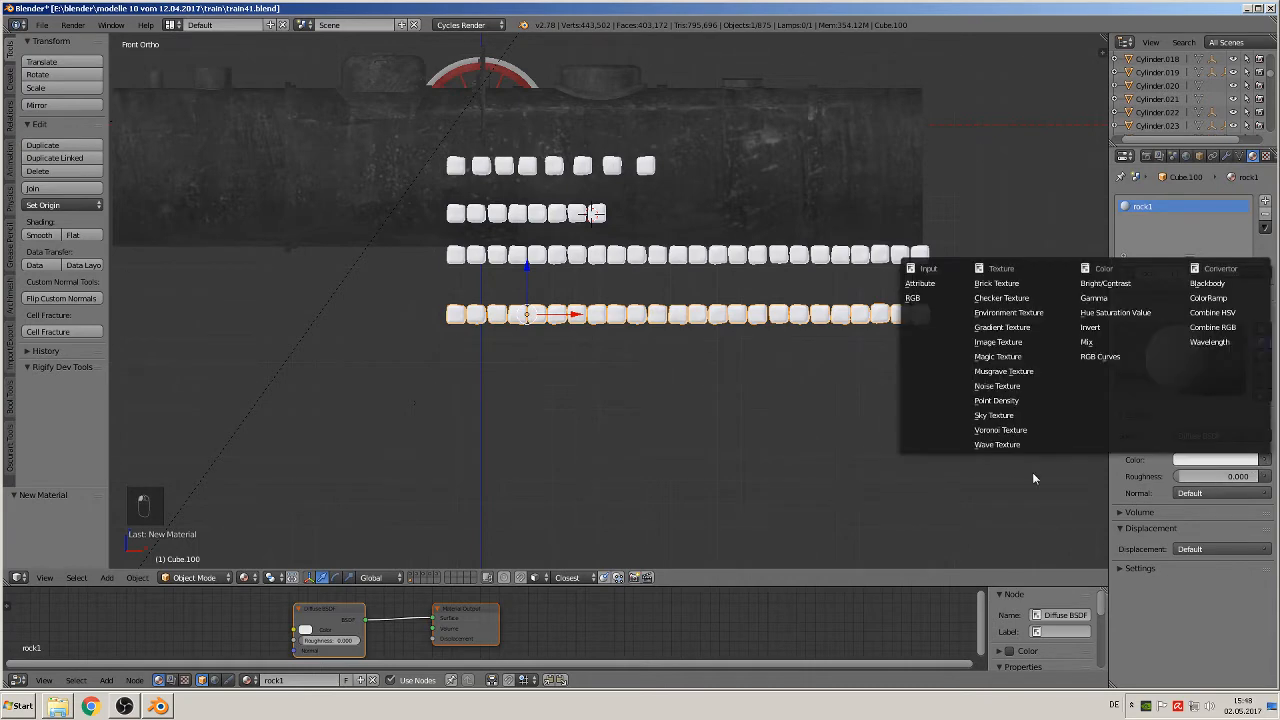
pyautogui.press('Escape')
pyautogui.click(1268, 460)
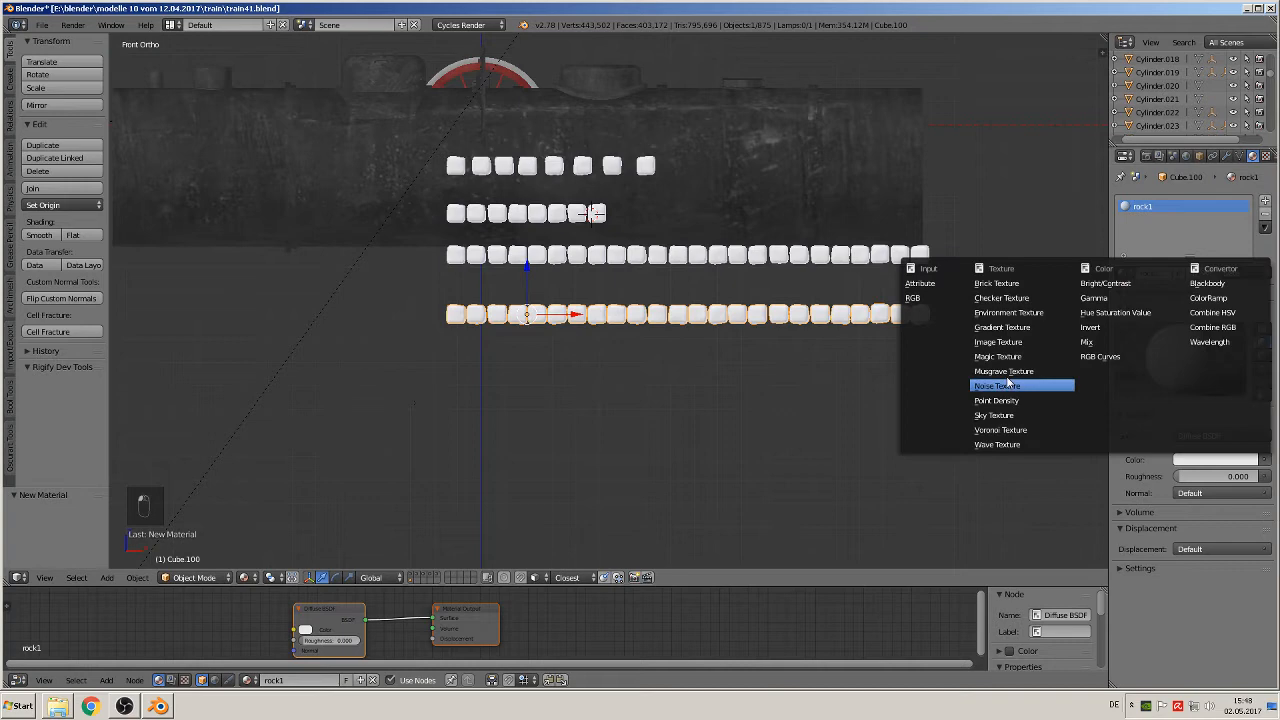
pyautogui.click(1047, 343)
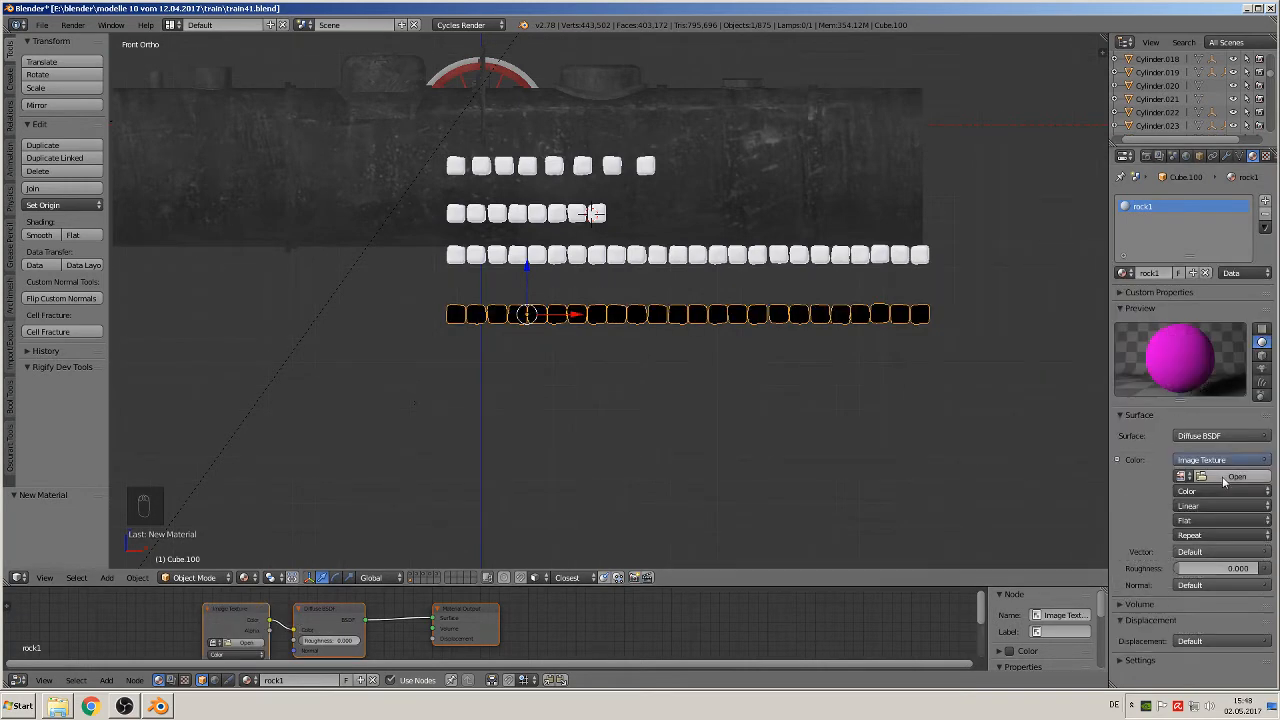
# Step: Browse for the texture image in the textur folder, showing the files as thumbnails
pyautogui.click(1235, 477)
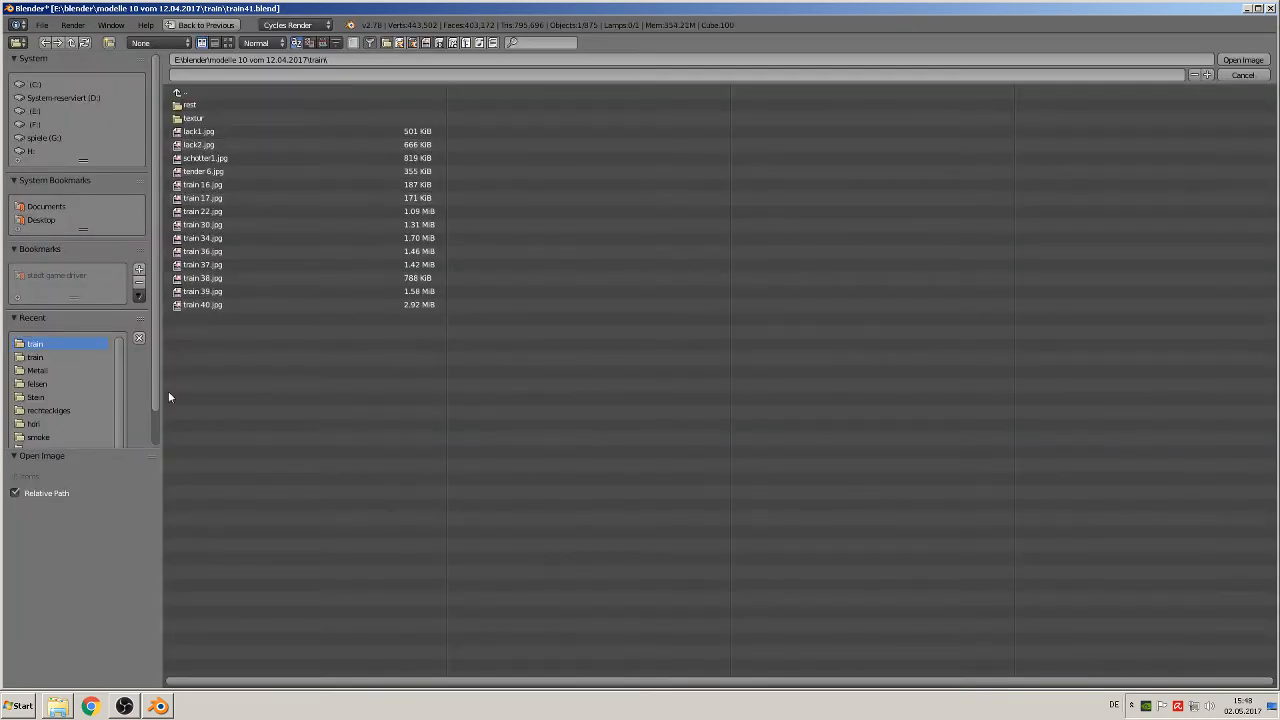
pyautogui.click(200, 118)
pyautogui.click(228, 42)
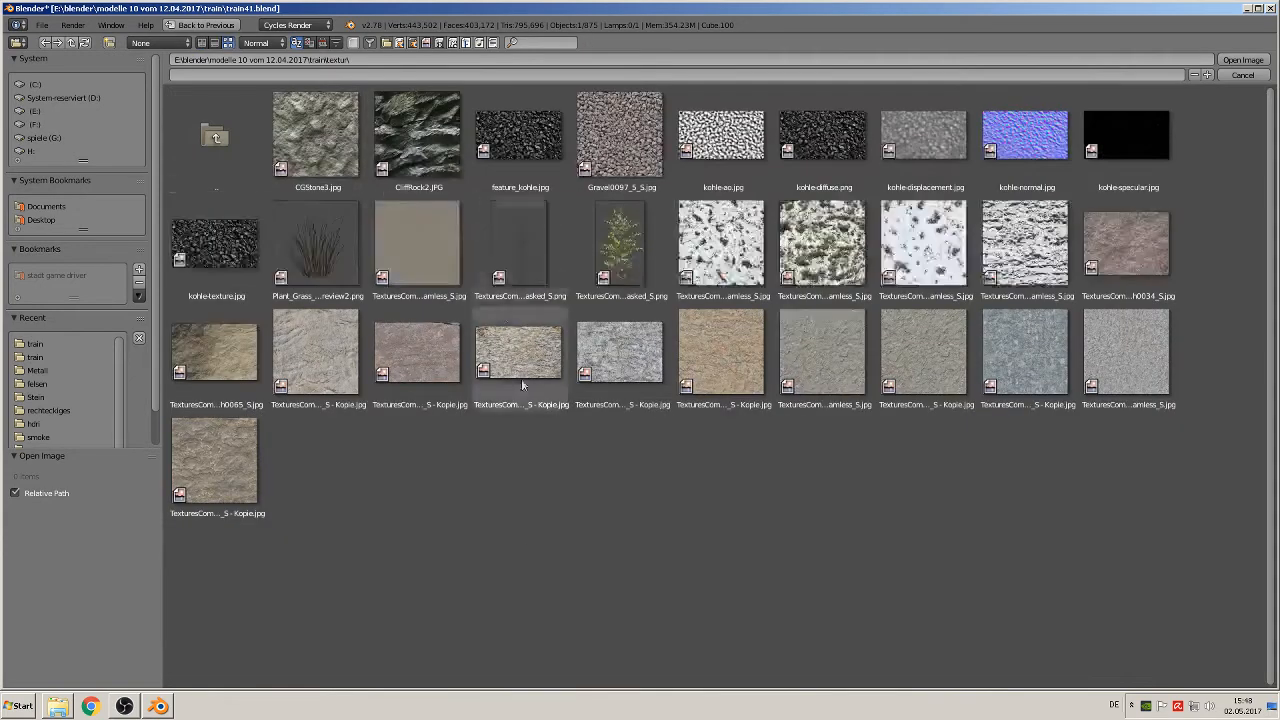
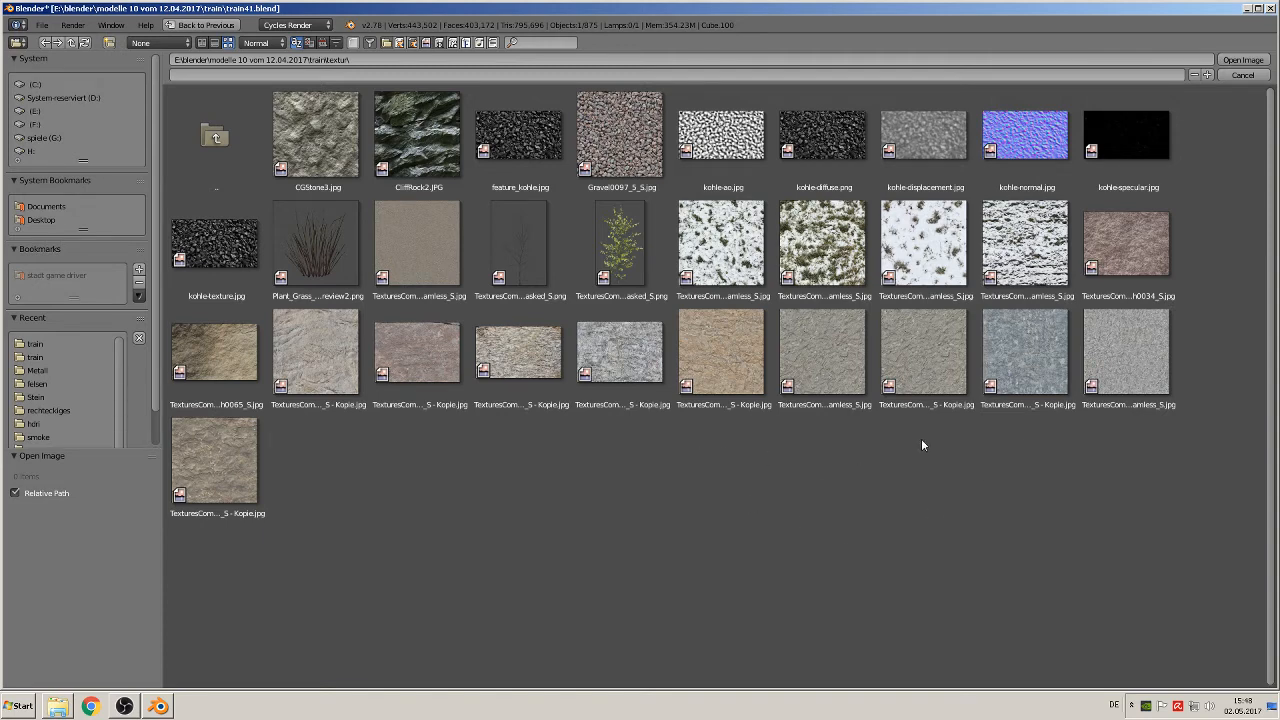
# Step: Load TexturesCom_RockSmooth0139_1_seamless_S - Kopie.jpg as the rock1 texture and add a second material named rock 2 to the block row
pyautogui.doubleClick(1008, 378)
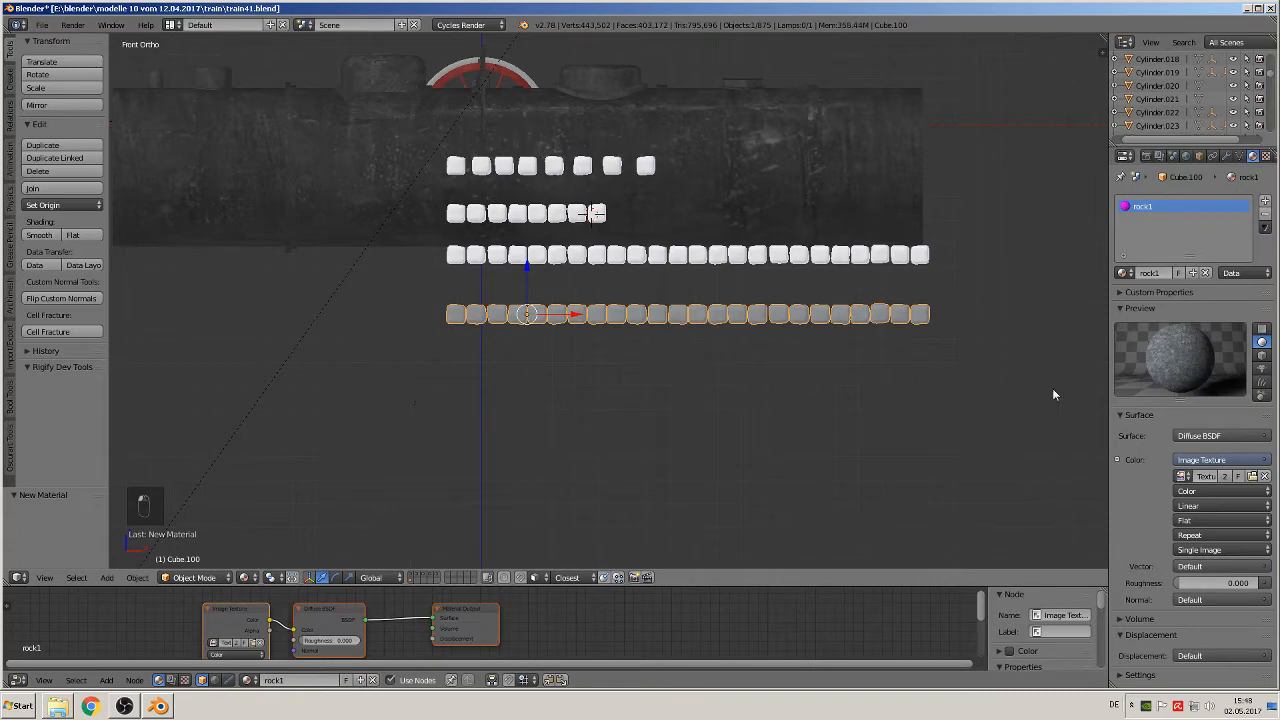
pyautogui.scroll(3, 898, 505)
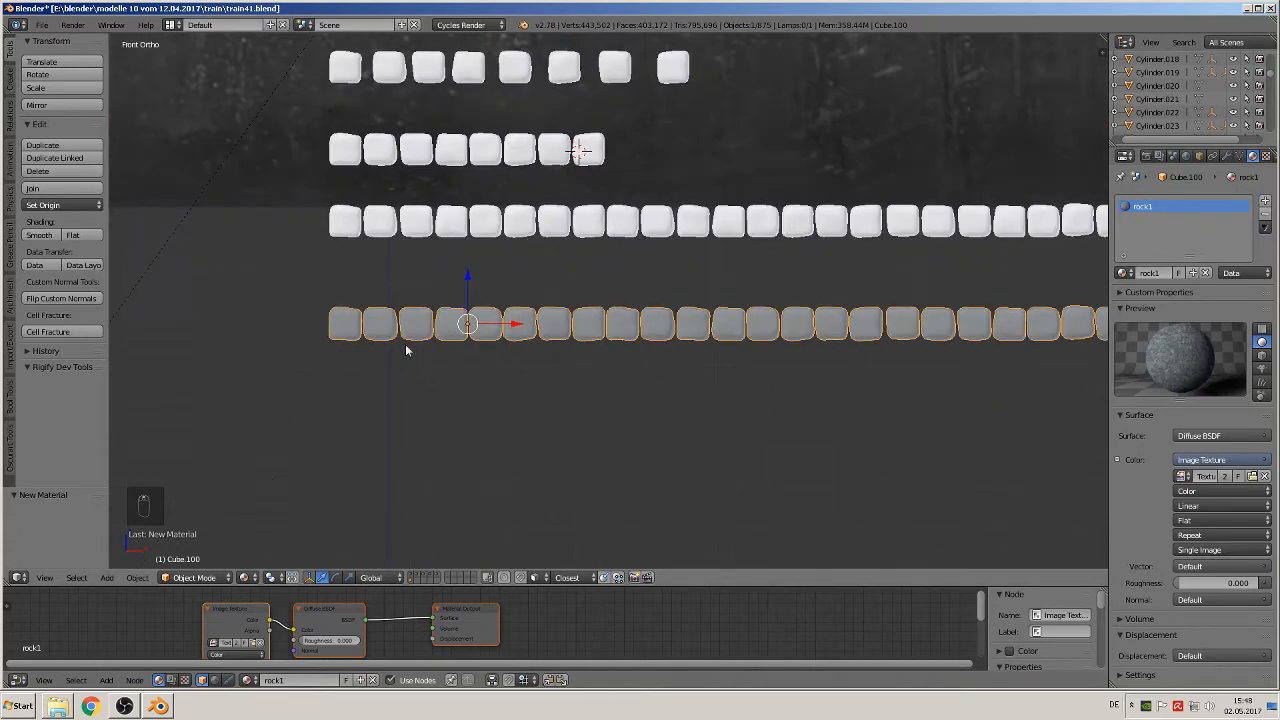
pyautogui.click(1265, 200)
pyautogui.click(1172, 275)
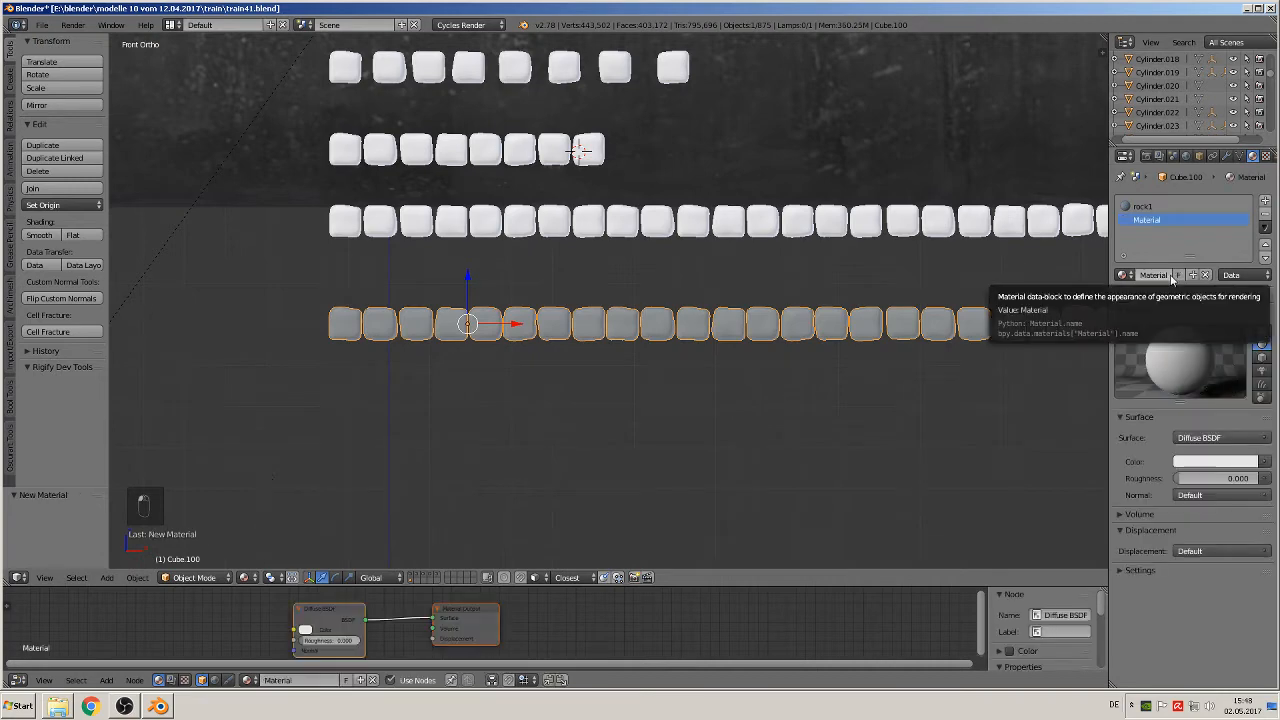
pyautogui.doubleClick(1163, 275)
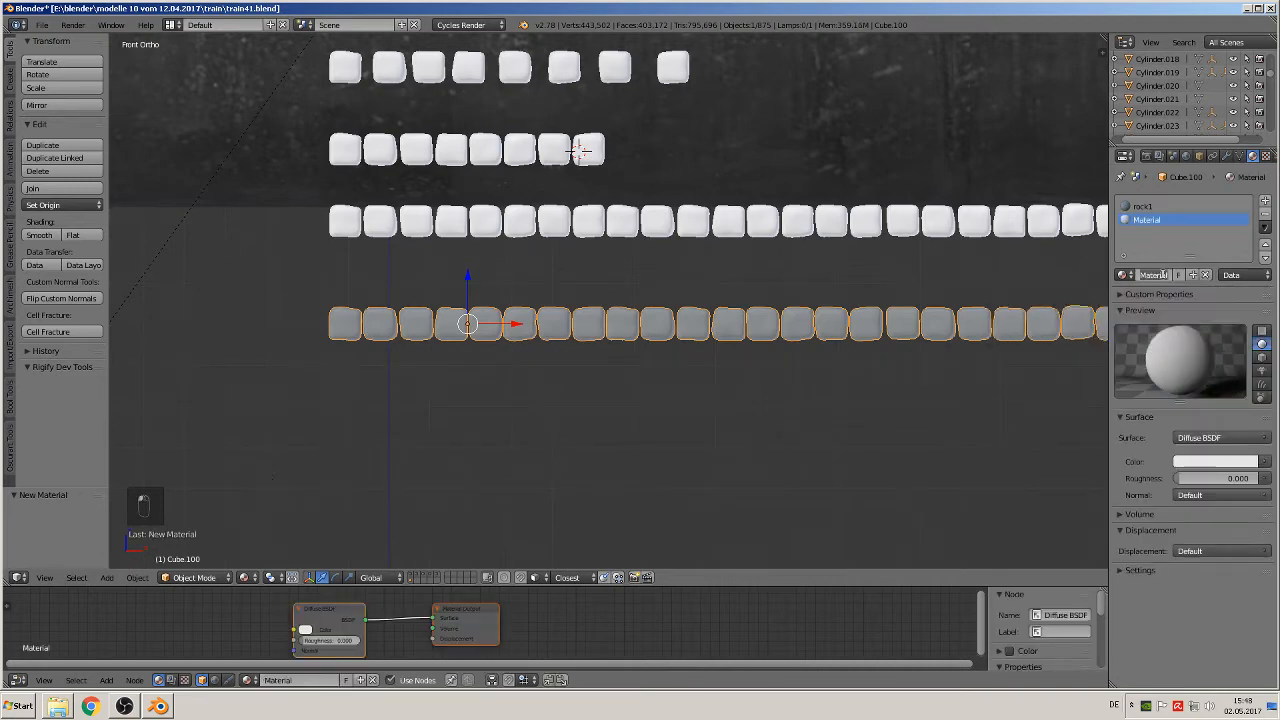
pyautogui.press('BackSpace')
pyautogui.write('rock 2')
pyautogui.press('Return')
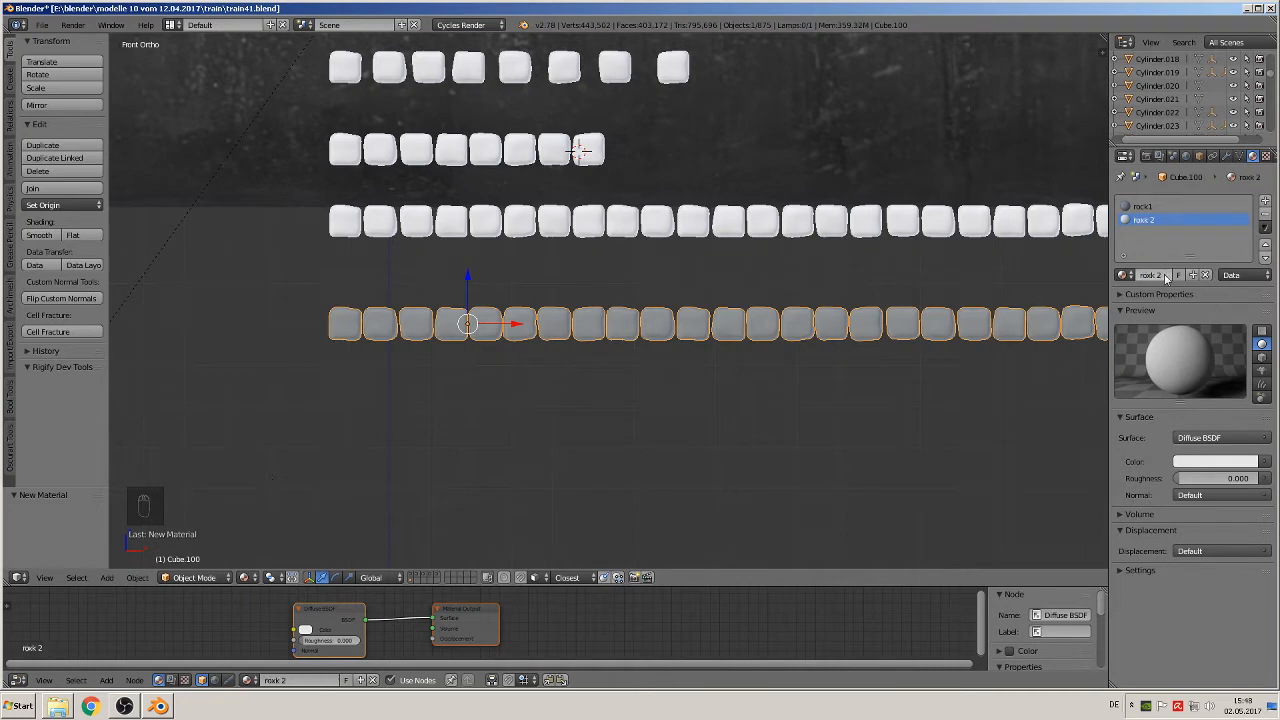
# Step: Give rock 2's diffuse colour an Image Texture using TexturesCom_RockSmooth0139_2_seamless_S.jpg from the textur folder
pyautogui.click(1264, 461)
pyautogui.click(997, 344)
pyautogui.click(1238, 483)
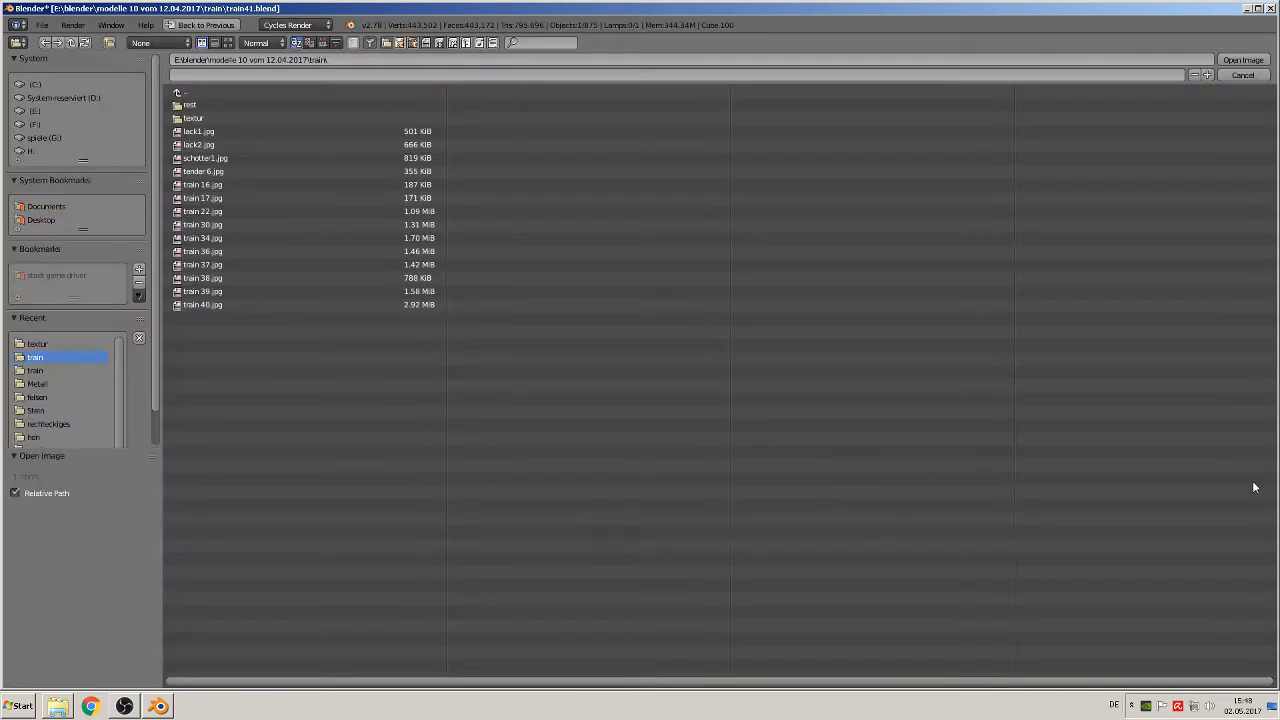
pyautogui.click(191, 118)
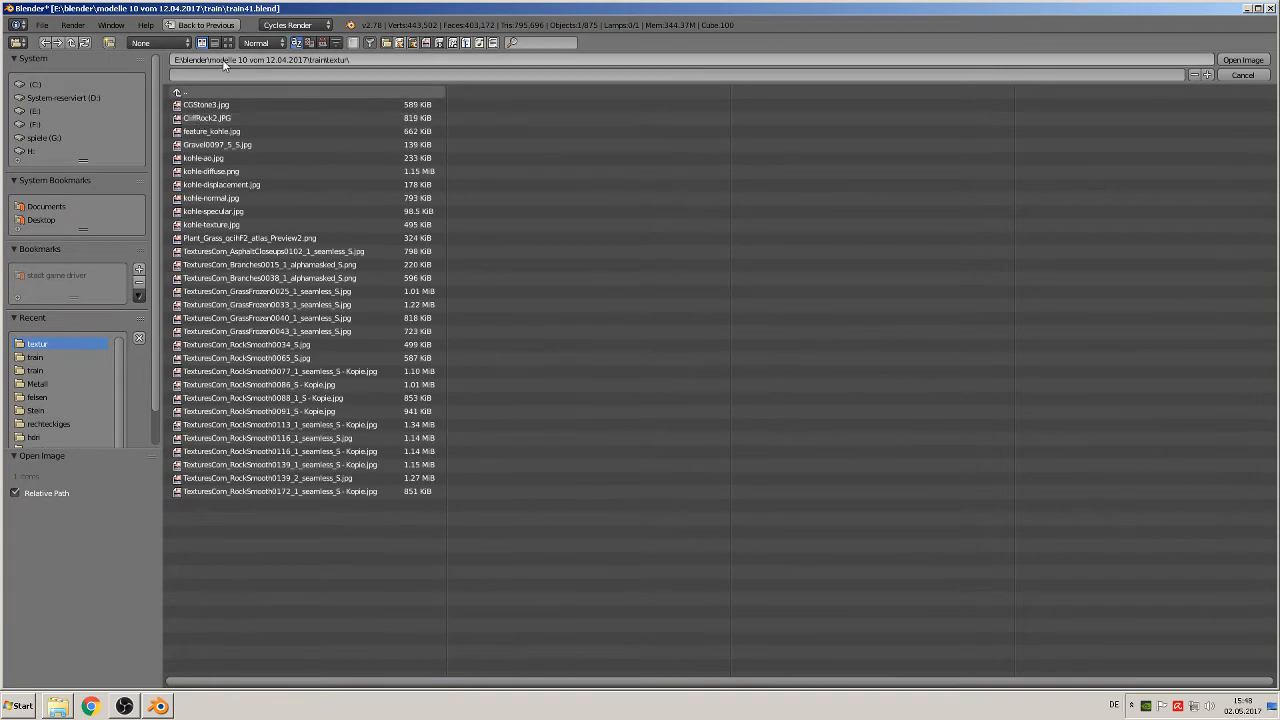
pyautogui.click(228, 42)
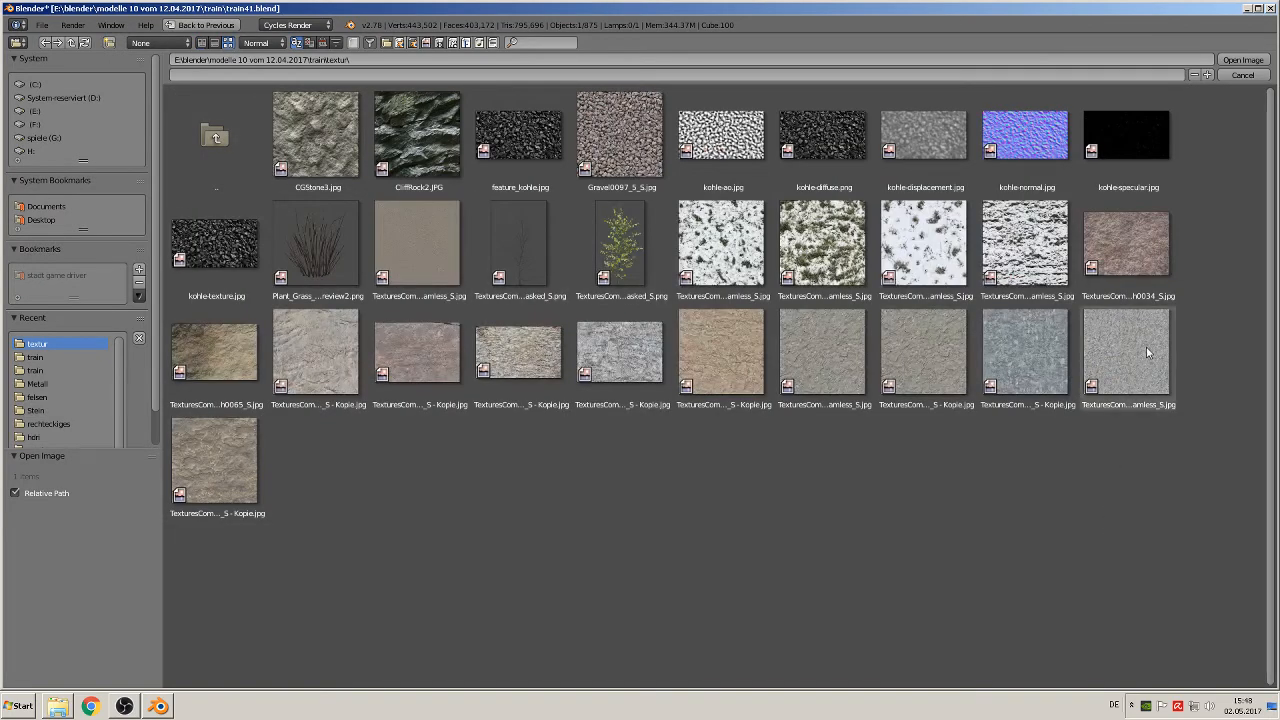
pyautogui.doubleClick(1146, 347)
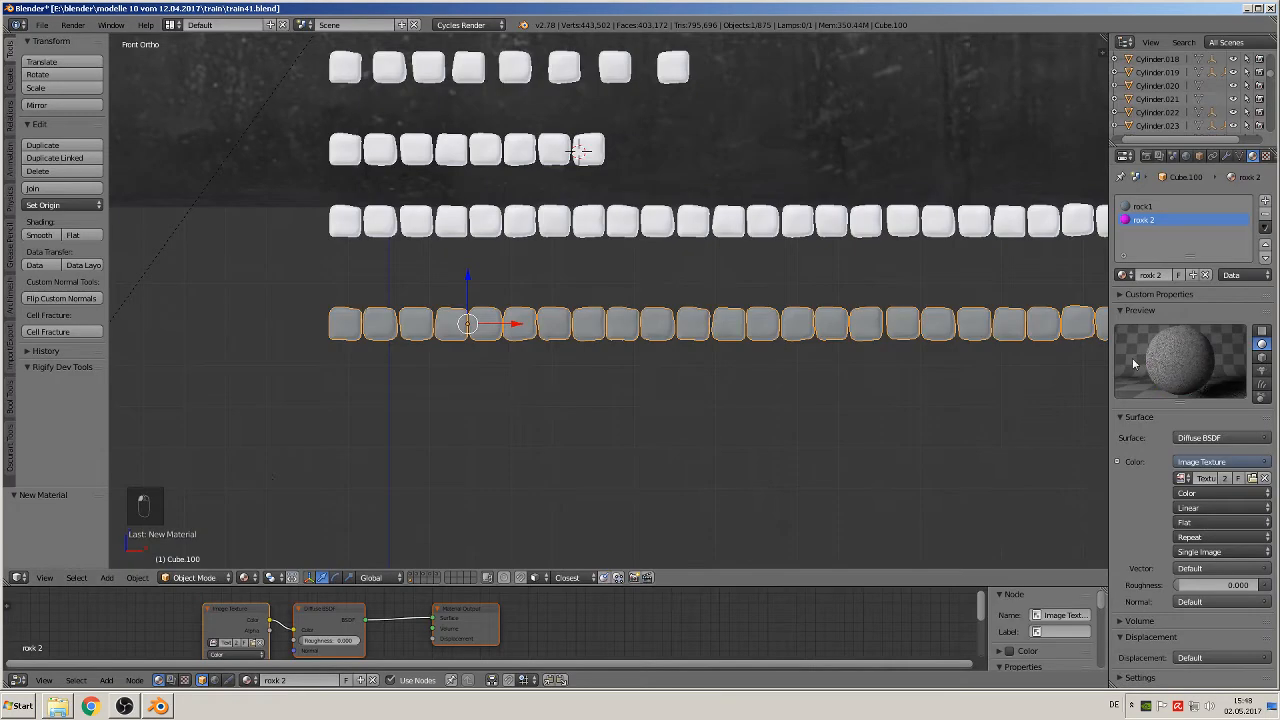
# Step: Add a third material slot to the block row with a new material named rock 3
pyautogui.click(1265, 201)
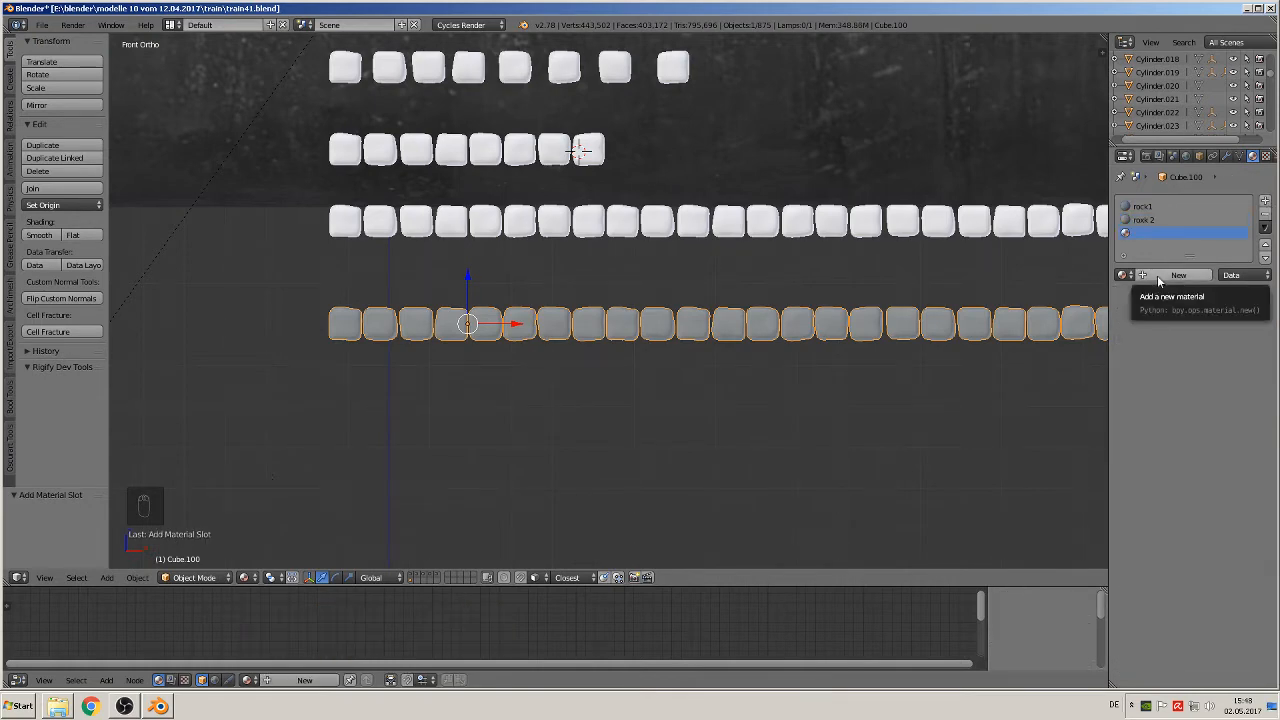
pyautogui.click(1154, 274)
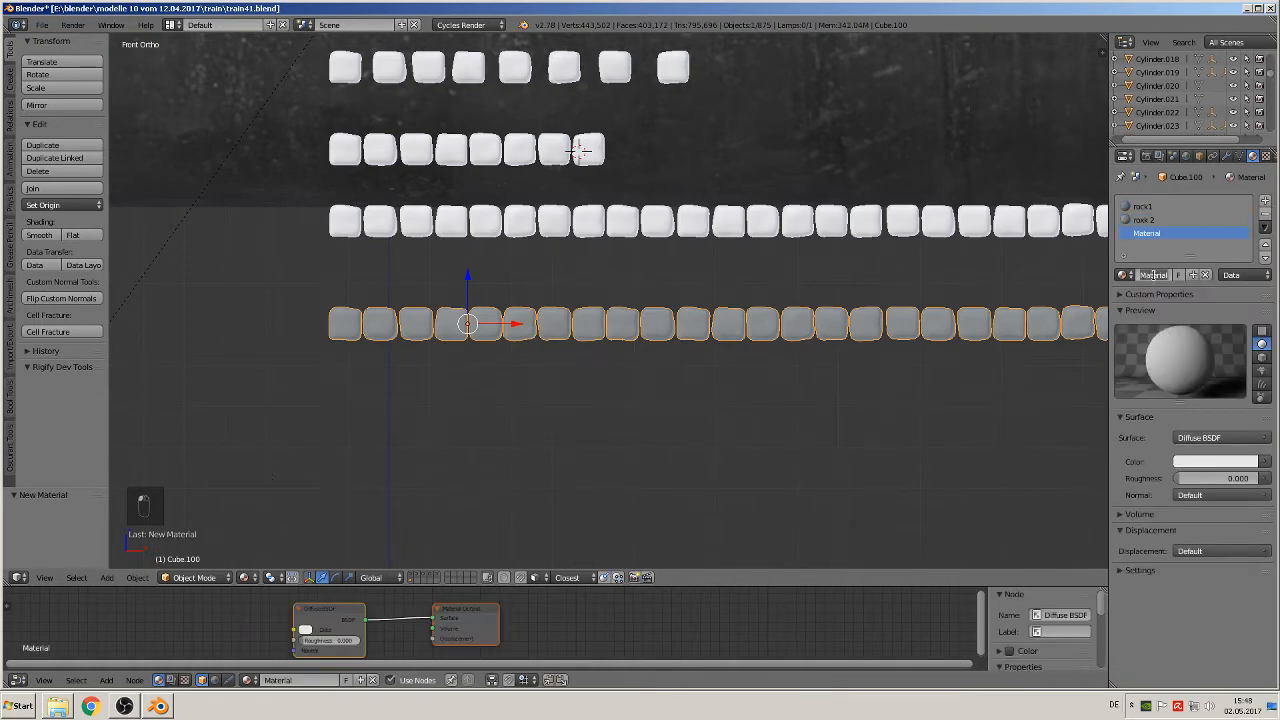
pyautogui.doubleClick(1154, 274)
pyautogui.write('rock 3')
pyautogui.press('Return')
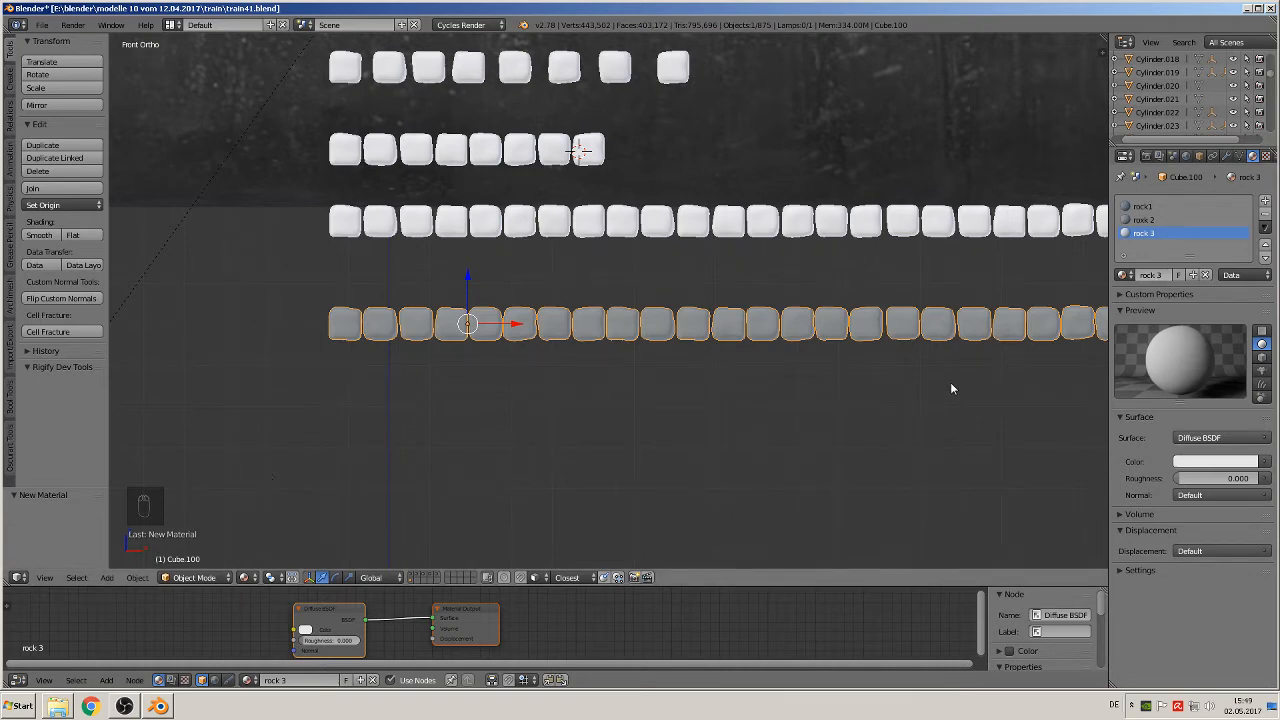
# Step: Give rock 3's diffuse colour an Image Texture using the sandy TexturesCom_RockSmooth0113_1_seamless_S - Kopie.jpg from the textur folder
pyautogui.click(1265, 462)
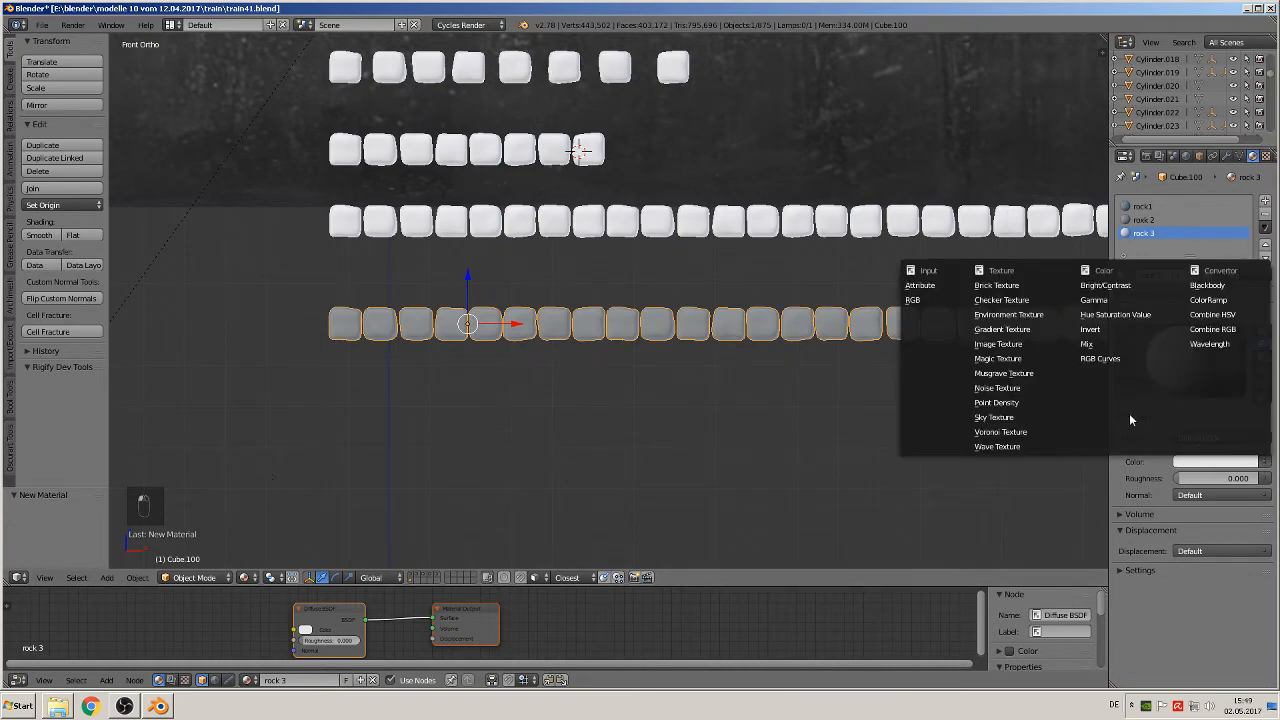
pyautogui.click(1027, 345)
pyautogui.click(1226, 479)
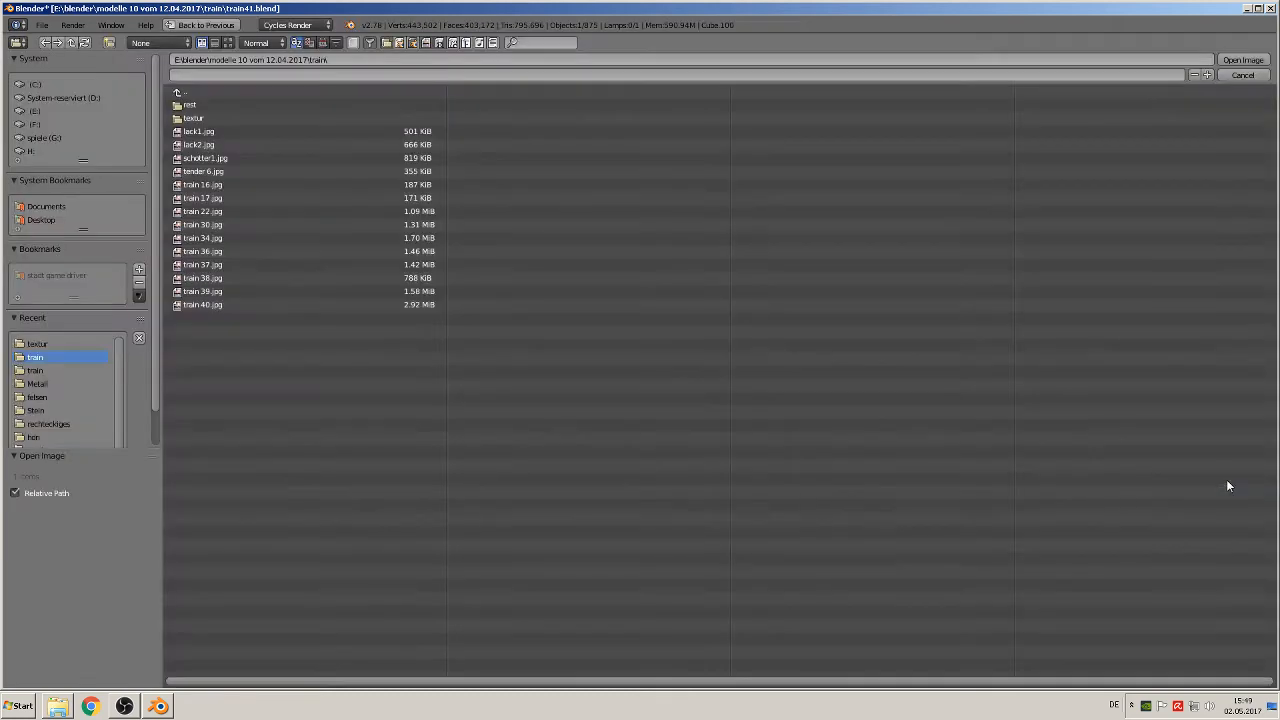
pyautogui.click(192, 118)
pyautogui.click(228, 42)
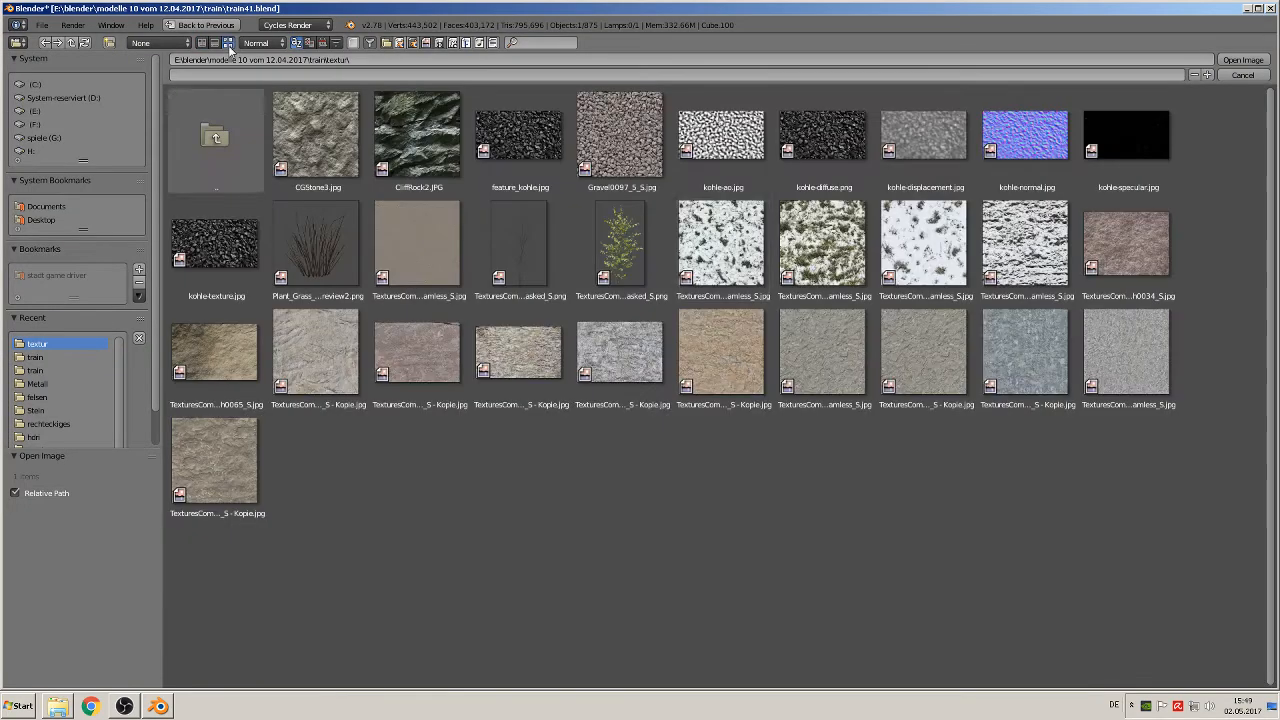
pyautogui.doubleClick(724, 355)
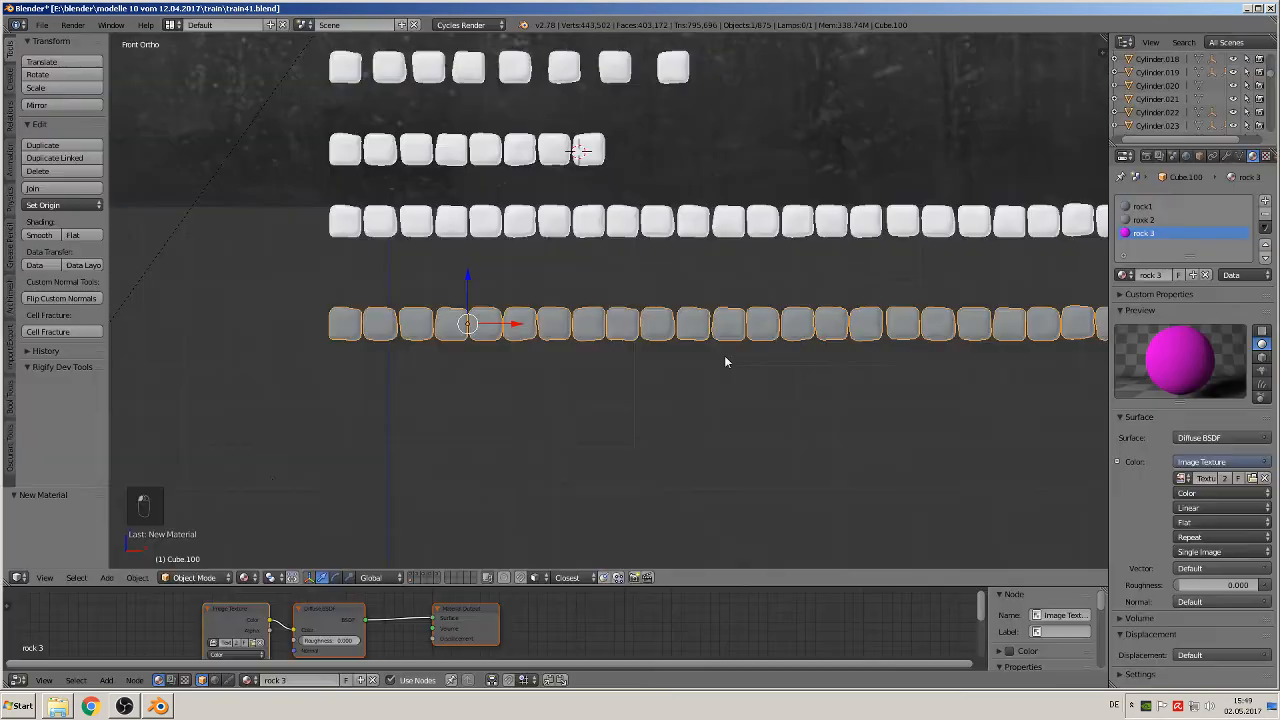
# Step: Add a fourth material slot to the block row with a new material named rock 4
pyautogui.click(1265, 201)
pyautogui.click(1172, 276)
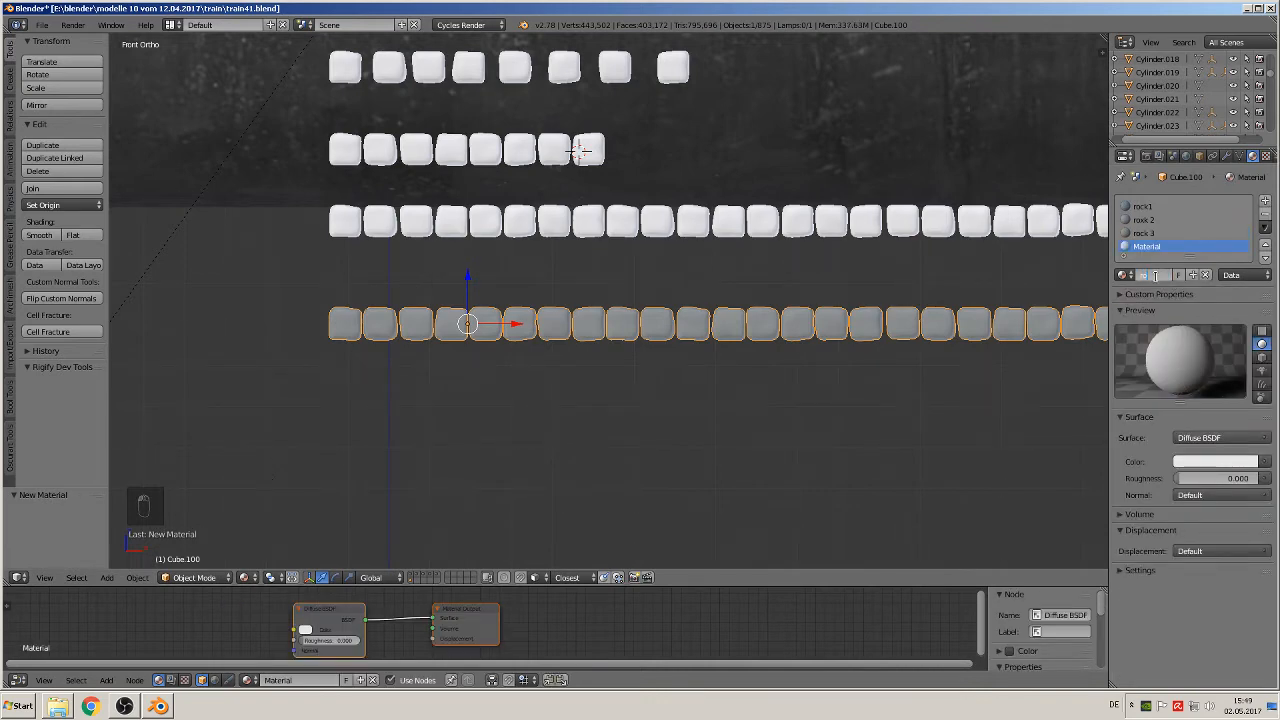
pyautogui.click(1155, 276)
pyautogui.write('rock 4')
pyautogui.press('Return')
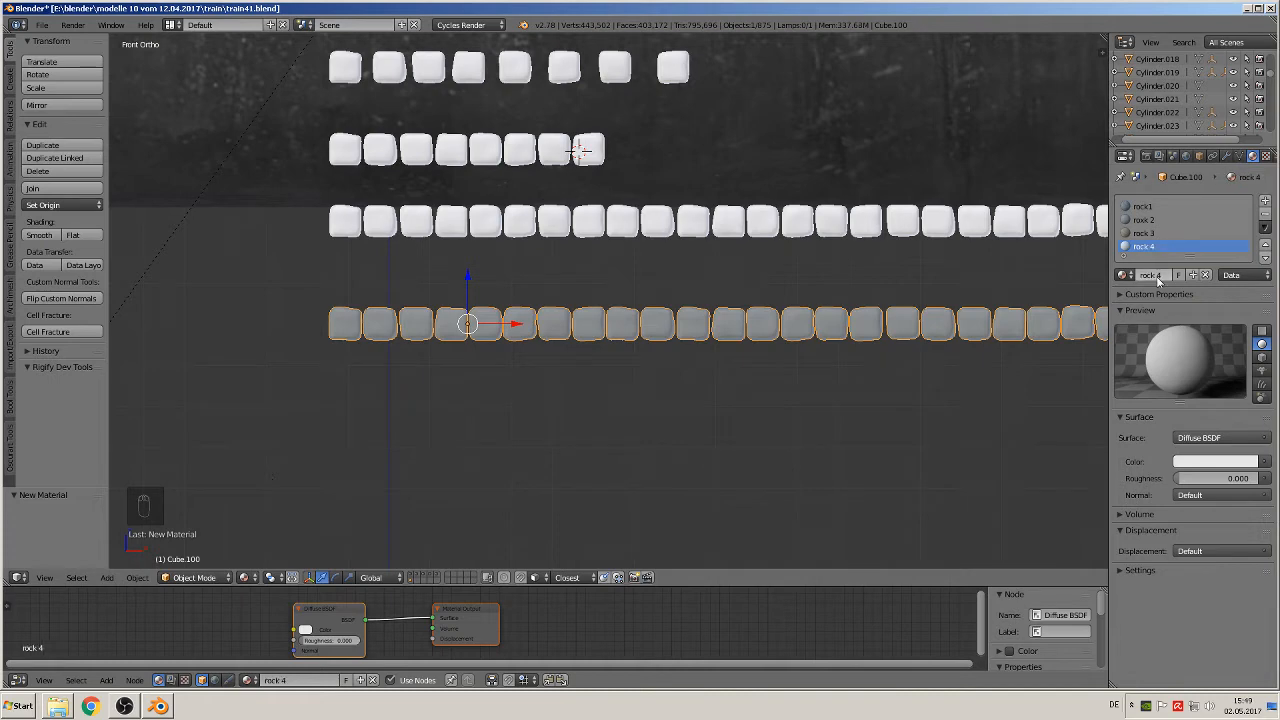
# Step: Give rock 4's diffuse colour an Image Texture using the brown TexturesCom_RockSmooth0172_1_seamless_S - Kopie.jpg from the textur folder
pyautogui.click(1264, 462)
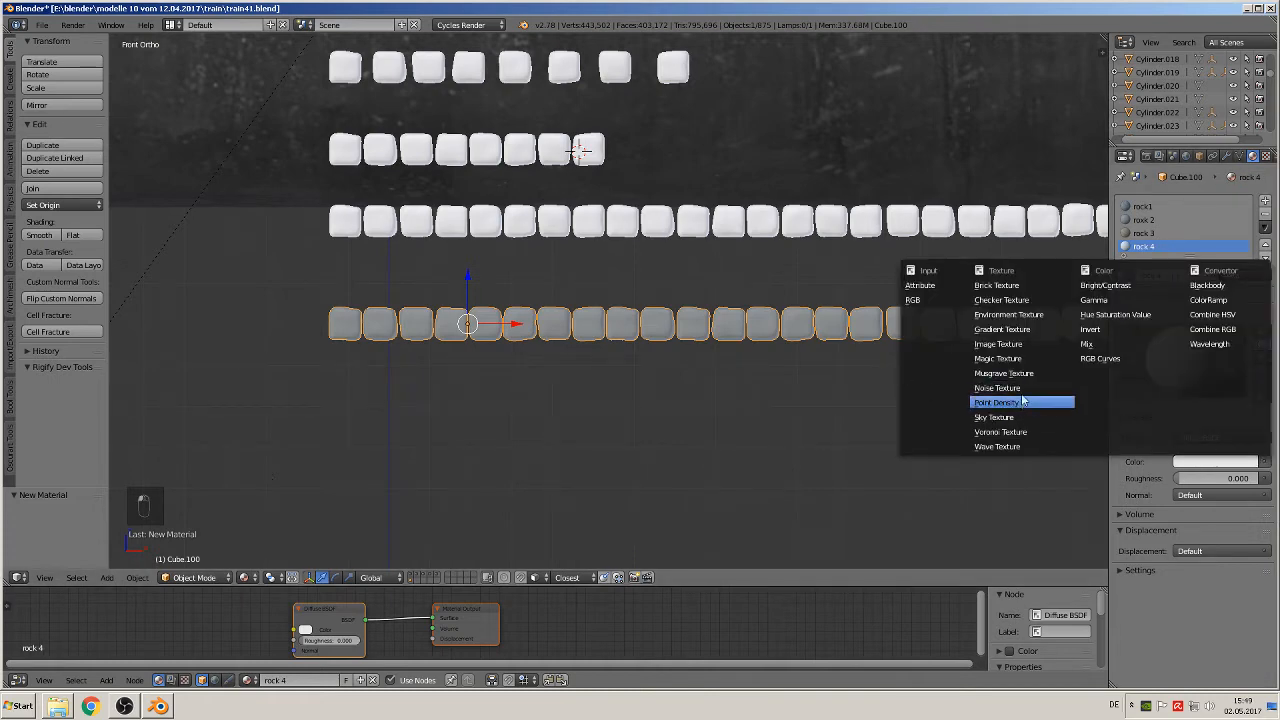
pyautogui.click(998, 344)
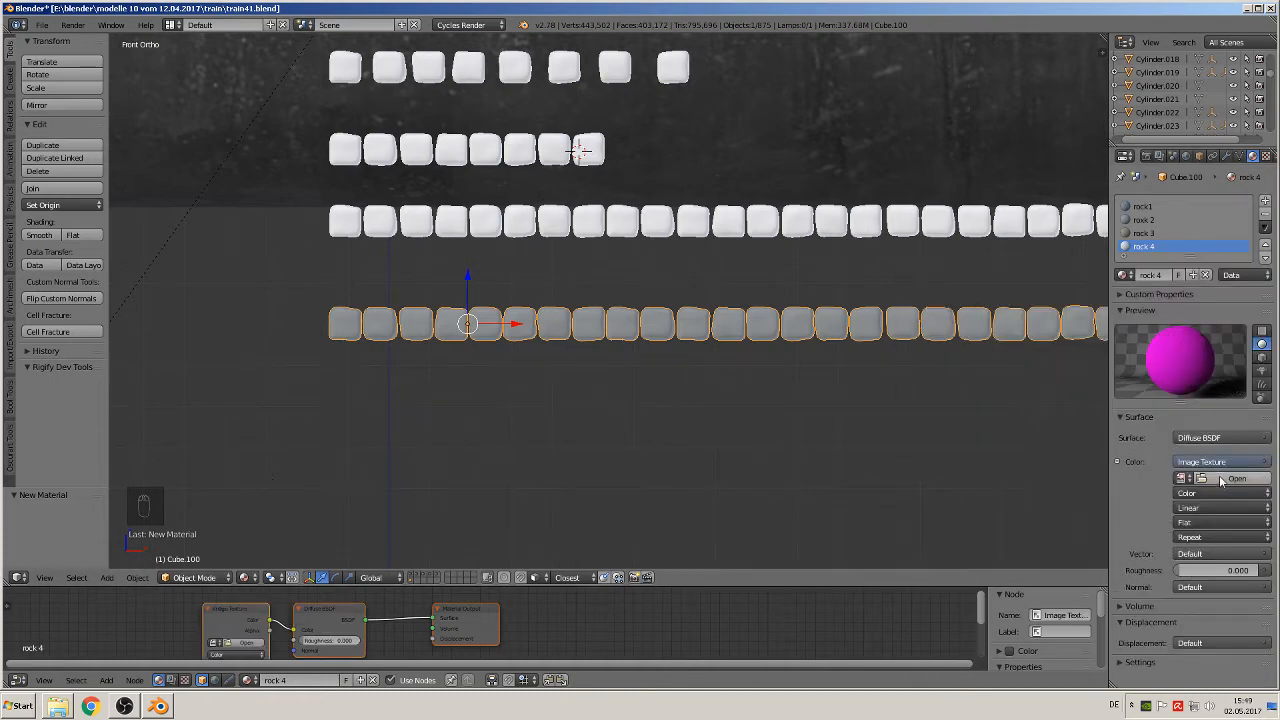
pyautogui.click(1236, 480)
pyautogui.click(190, 118)
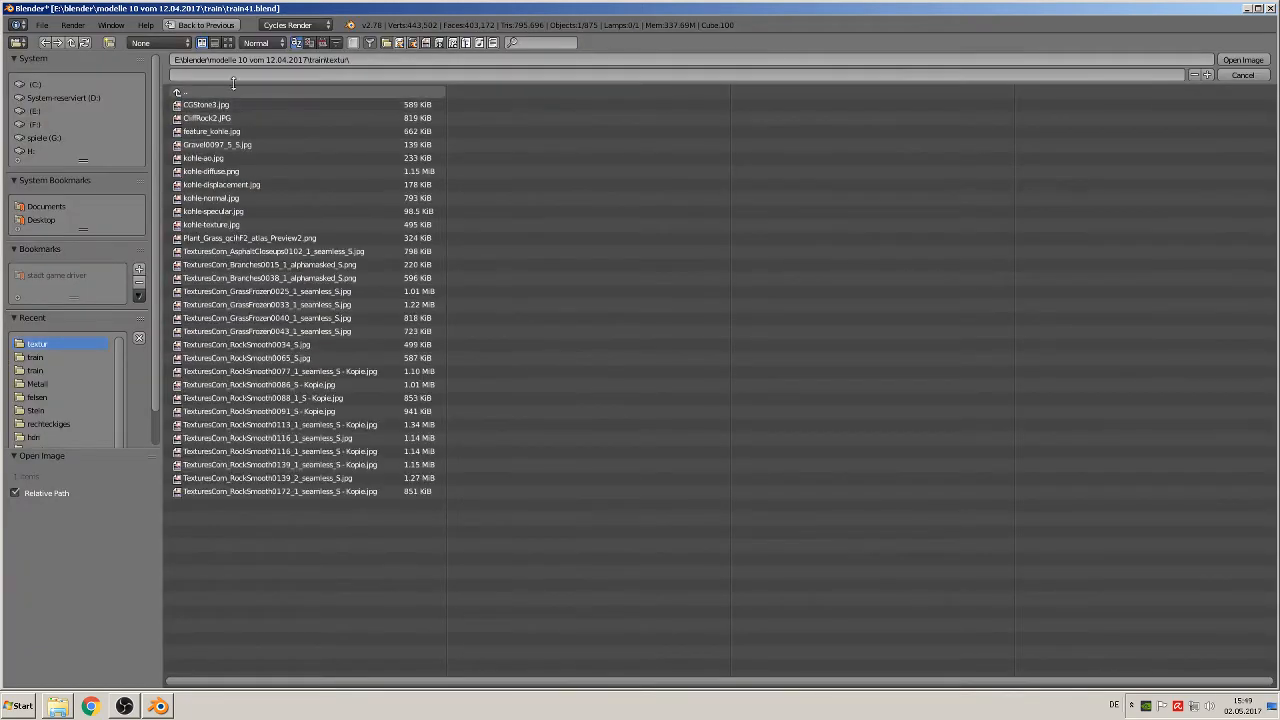
pyautogui.click(230, 43)
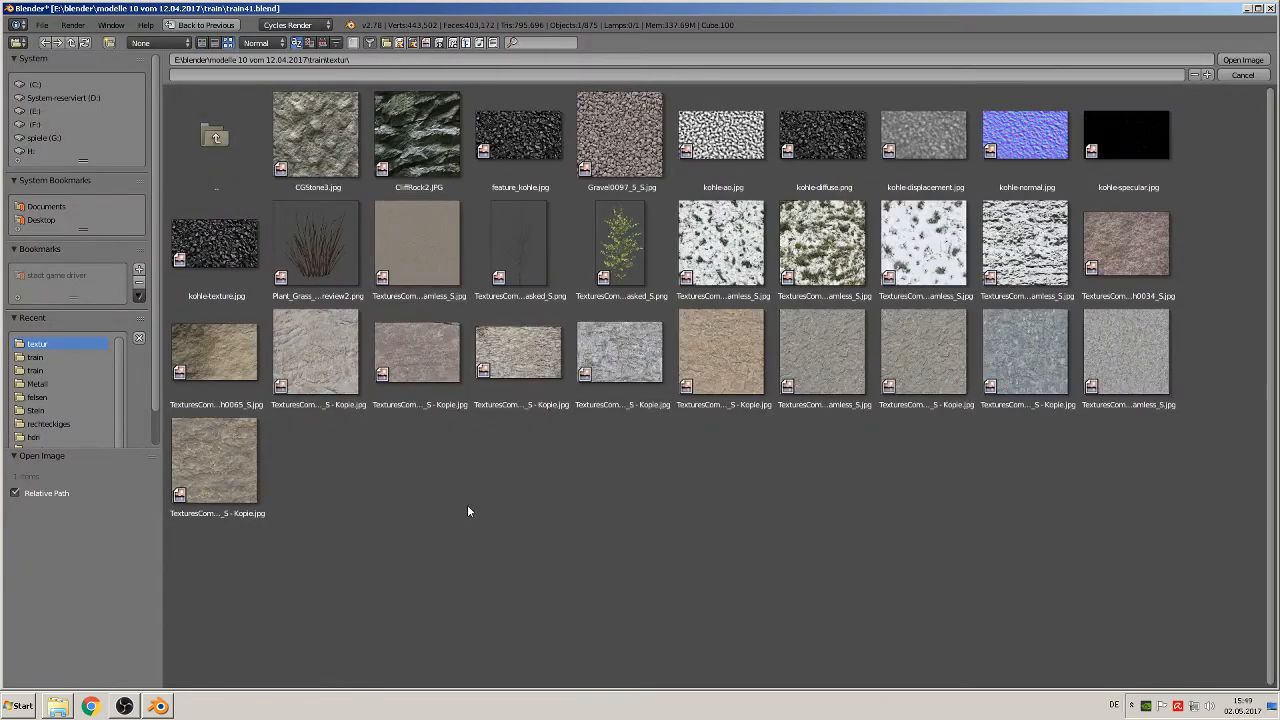
pyautogui.doubleClick(237, 478)
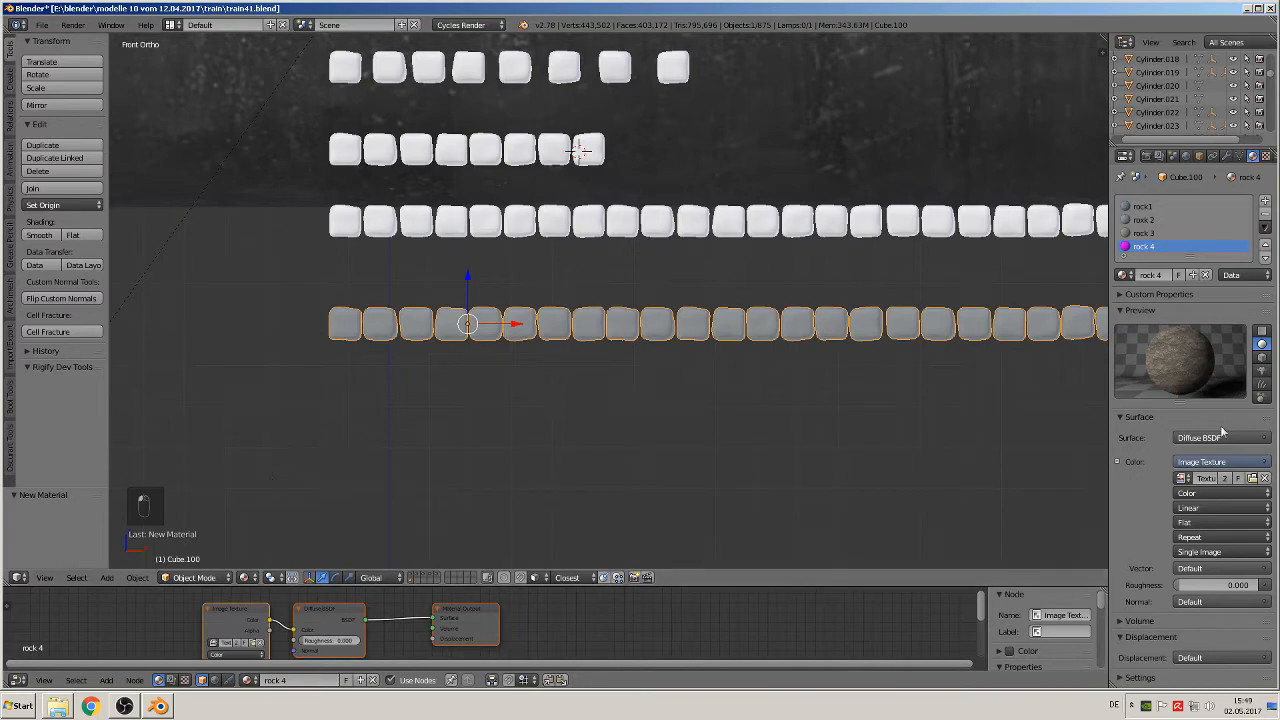
# Step: Add a fifth material slot to the block row with a new material named rock 5
pyautogui.click(1265, 201)
pyautogui.click(1165, 275)
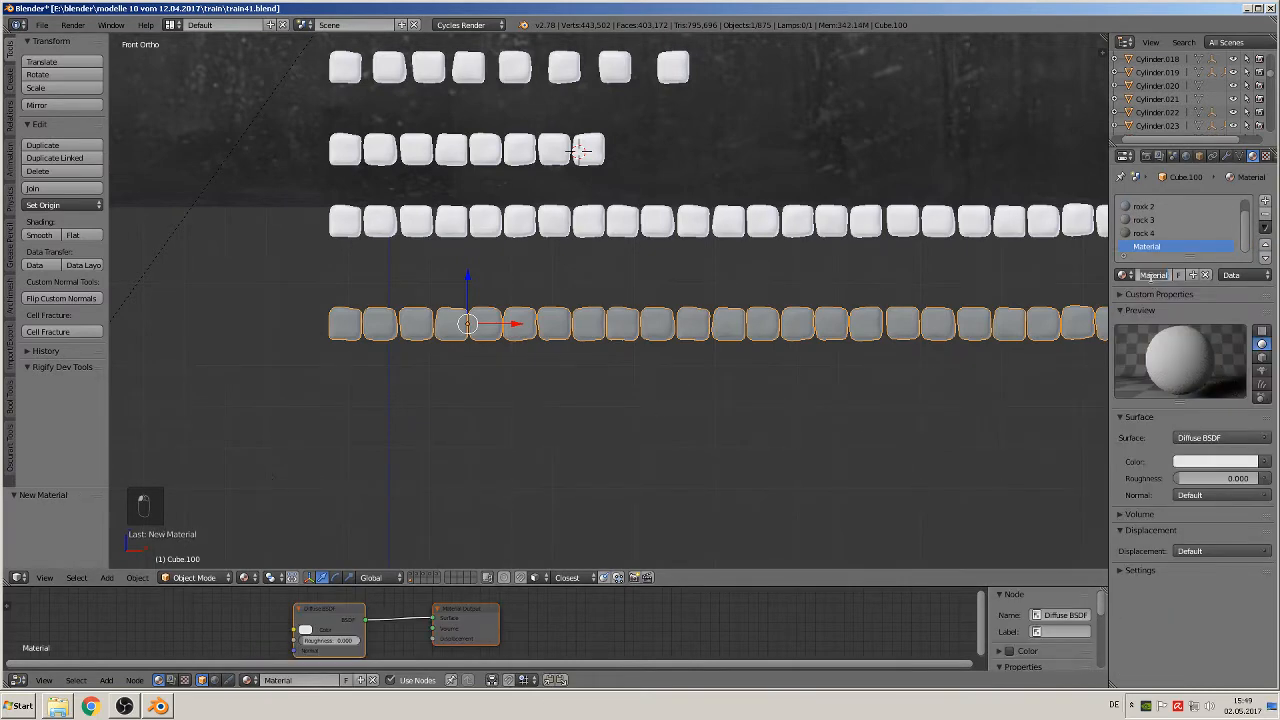
pyautogui.click(1152, 275)
pyautogui.write('rock 5')
pyautogui.press('Return')
# Step: Give rock 5's diffuse colour an Image Texture using TexturesCom_RockSmooth0077_1_seamless_S - Kopie.jpg from the textur folder
pyautogui.click(1263, 462)
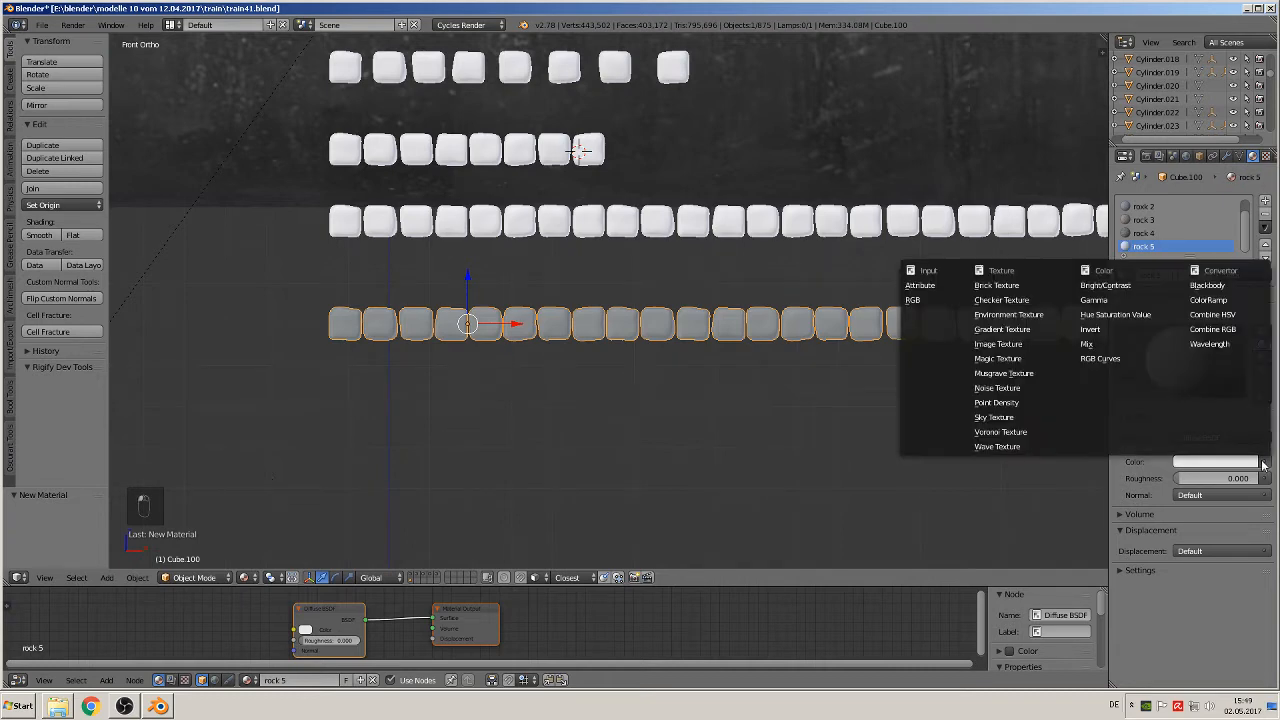
pyautogui.click(998, 343)
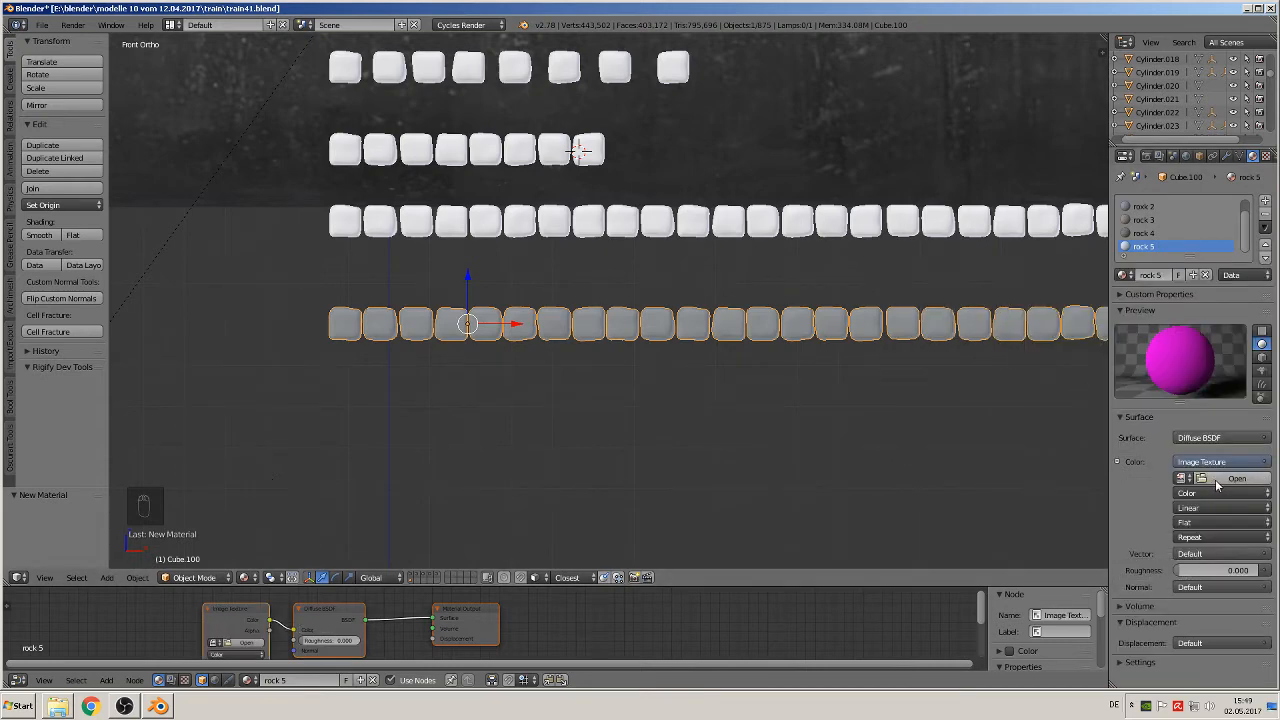
pyautogui.click(1228, 481)
pyautogui.click(193, 118)
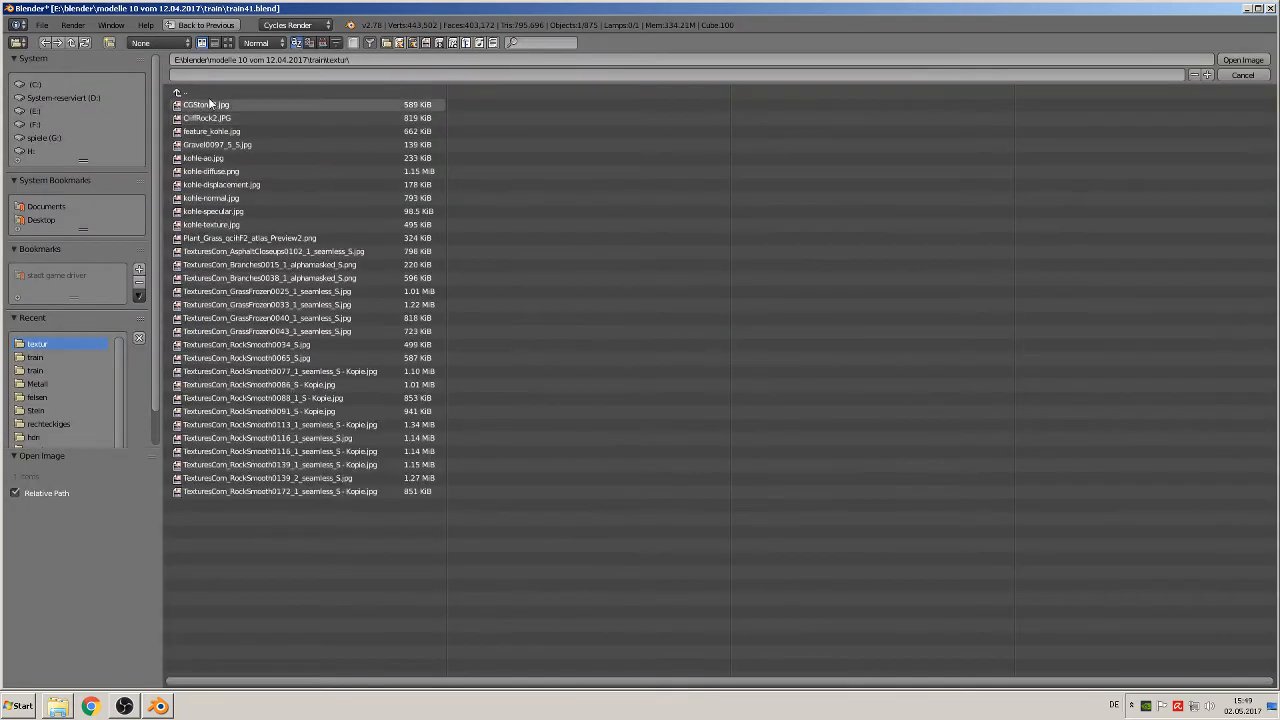
pyautogui.click(228, 42)
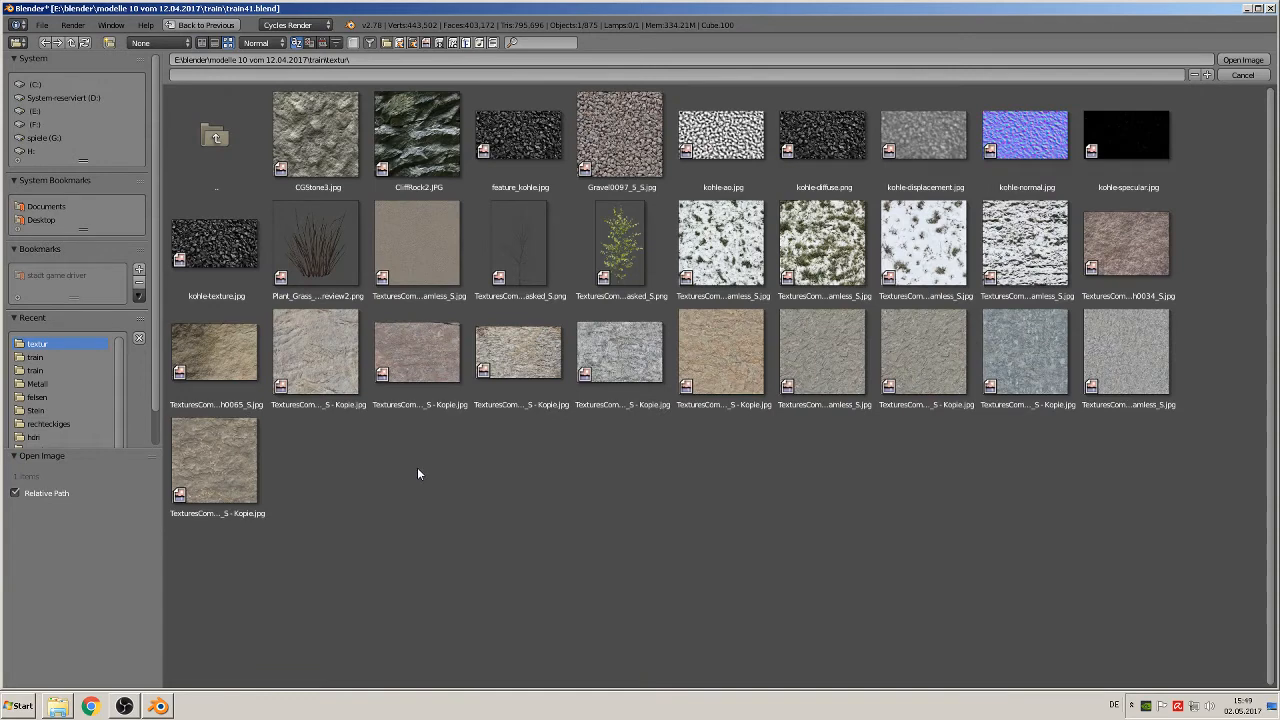
pyautogui.click(319, 357)
pyautogui.doubleClick(319, 358)
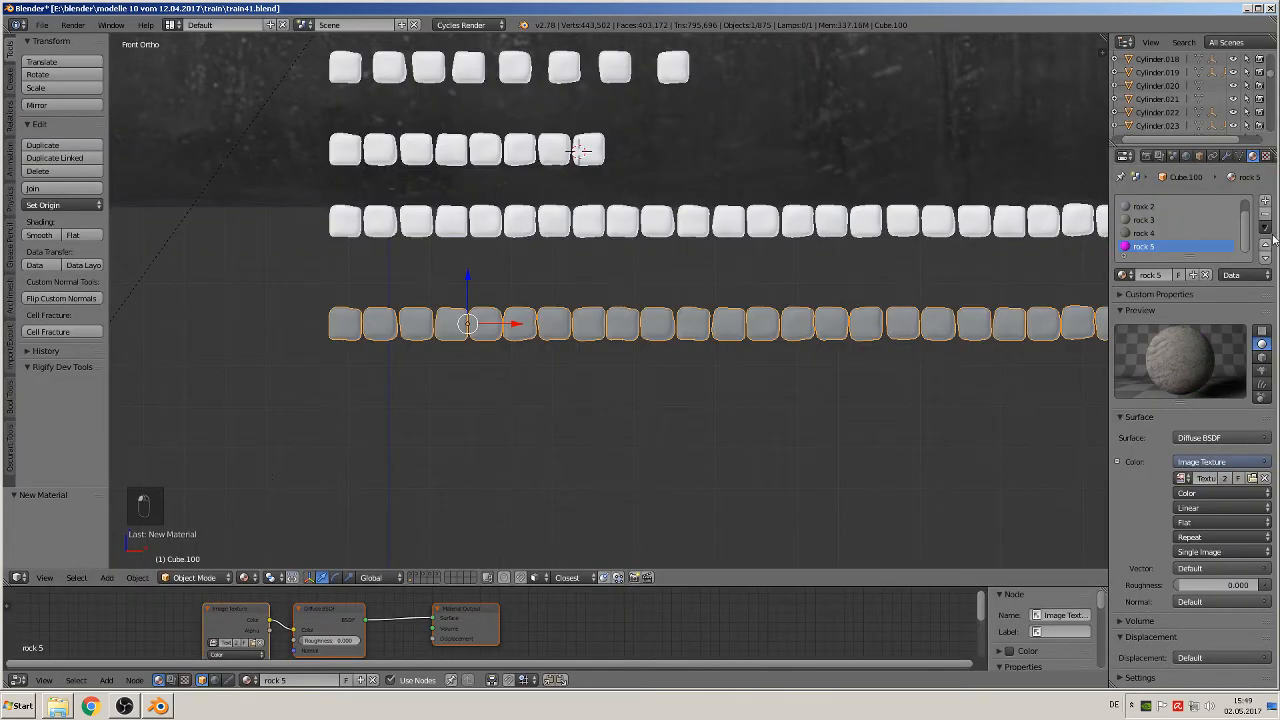
# Step: Add a sixth material slot to the block row with a new material named rock 6
pyautogui.click(1264, 201)
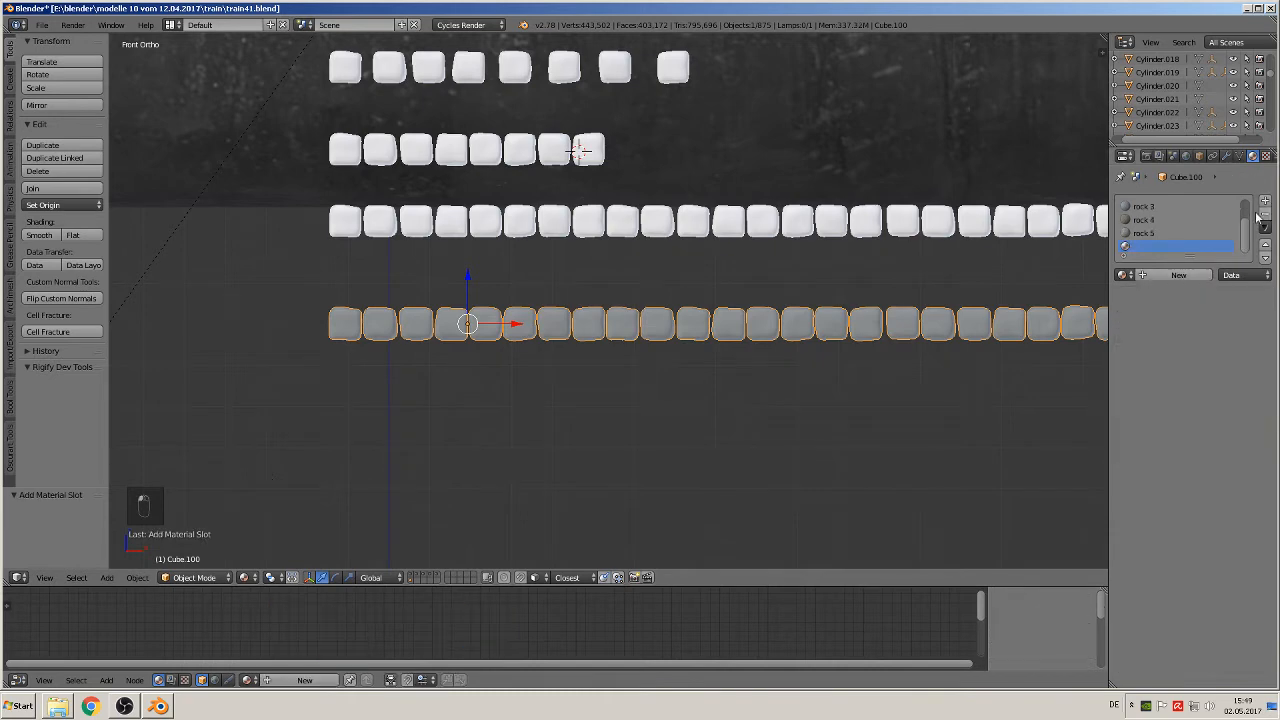
pyautogui.click(1165, 274)
pyautogui.click(1155, 274)
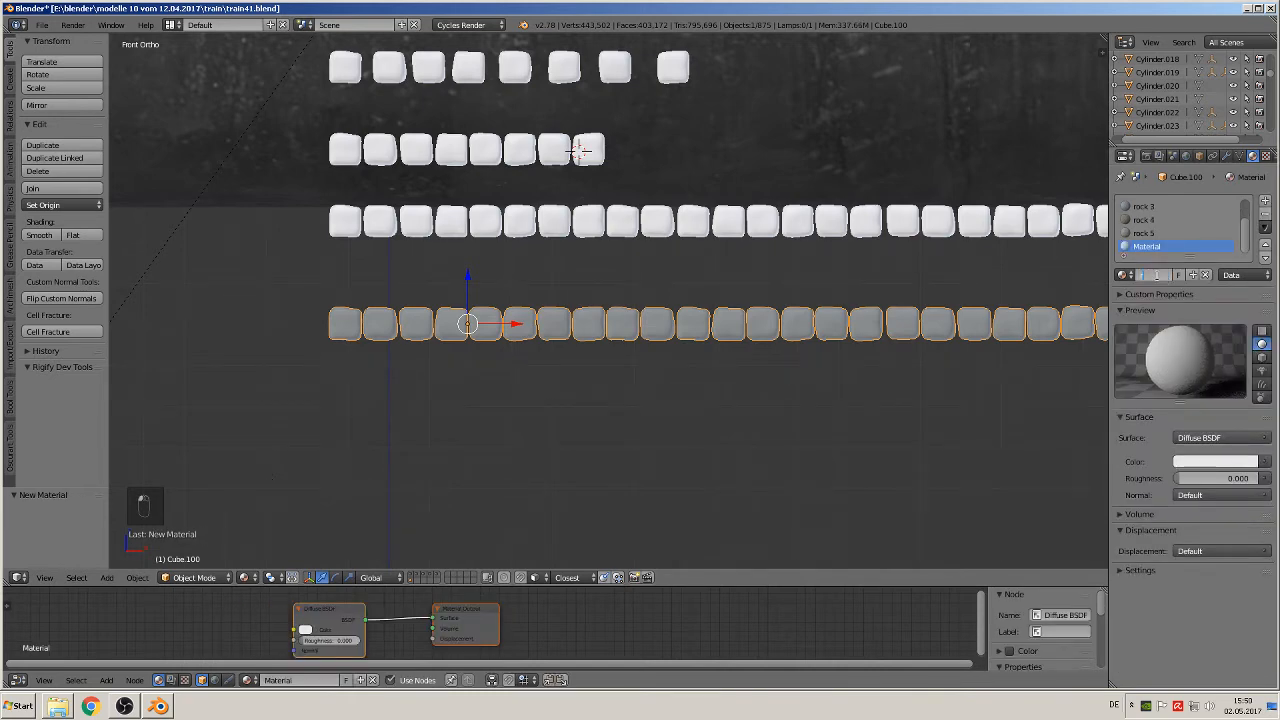
pyautogui.write('rock 6')
pyautogui.press('Return')
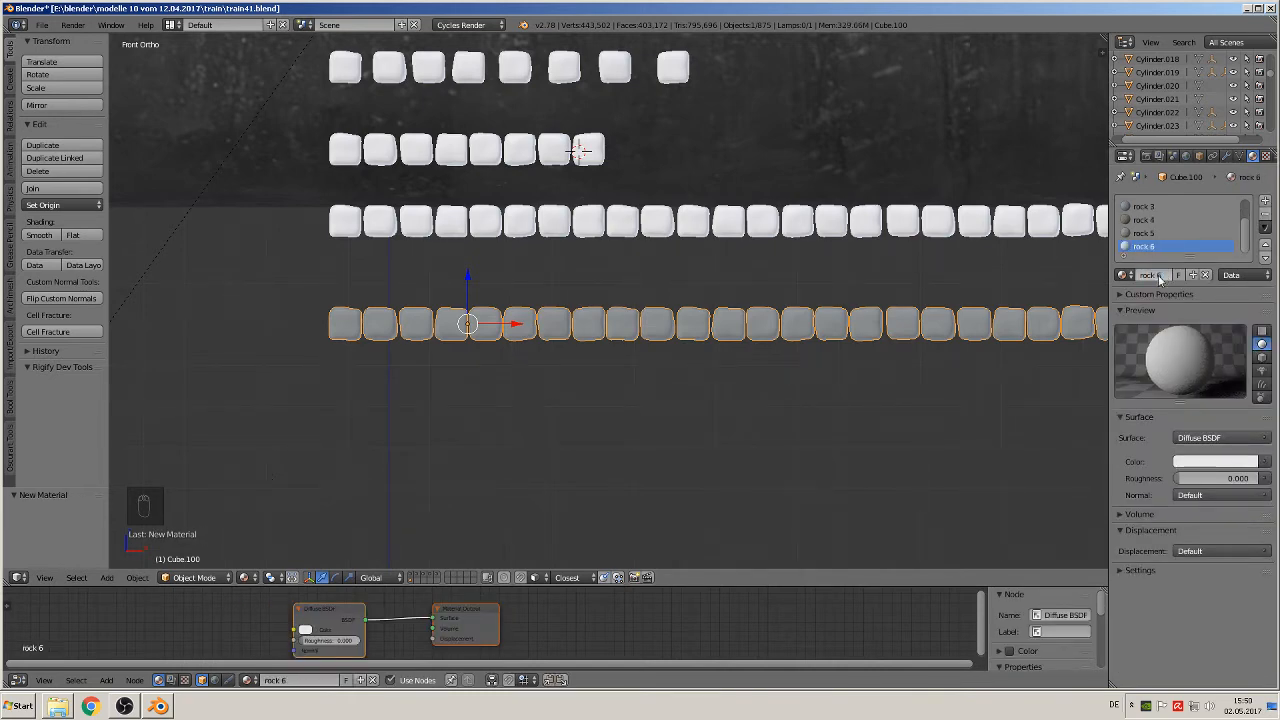
# Step: Give rock 6's diffuse colour an Image Texture using TexturesCom_RockSmooth0034_S.jpg from the textur folder
pyautogui.click(1265, 466)
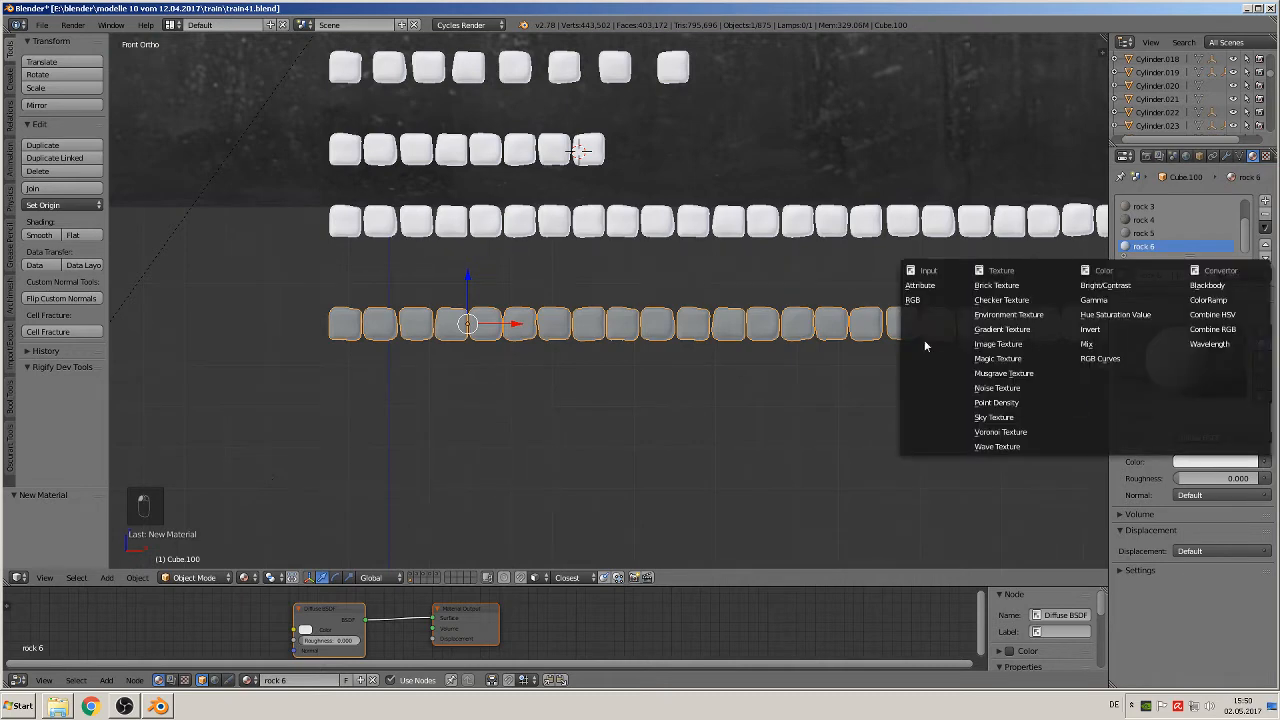
pyautogui.click(1010, 345)
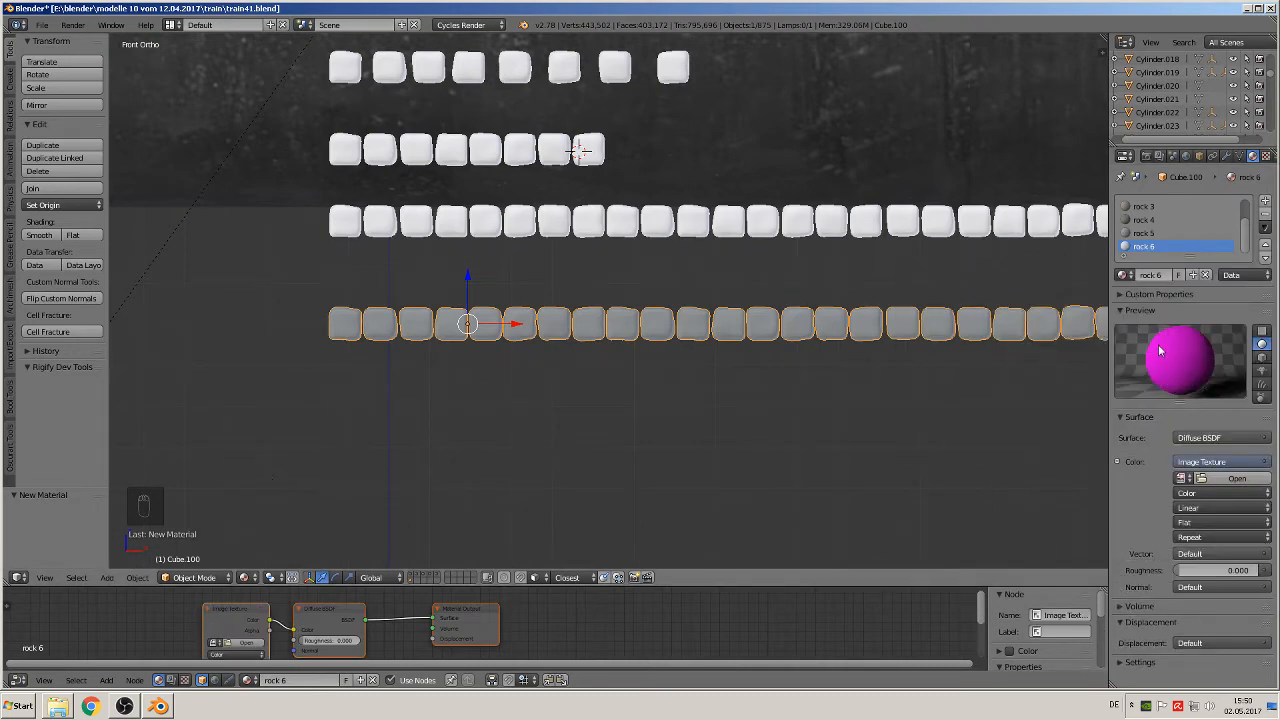
pyautogui.click(1237, 478)
pyautogui.click(243, 118)
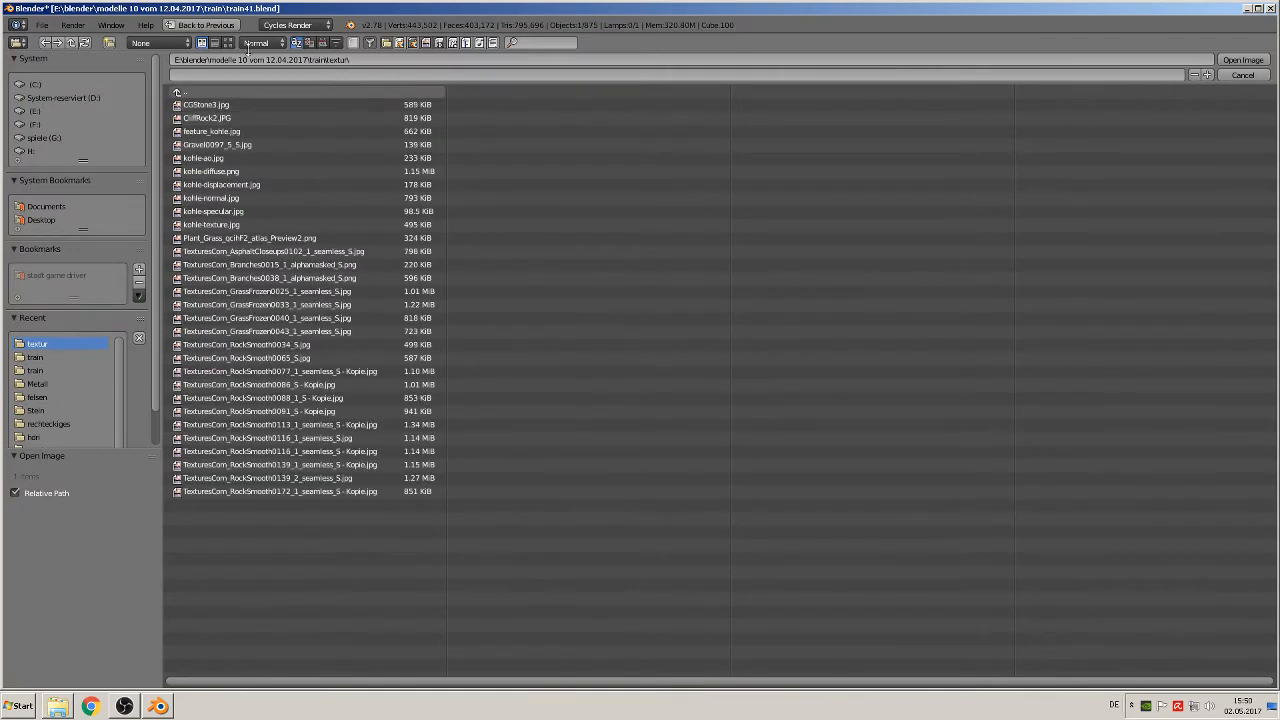
pyautogui.click(228, 42)
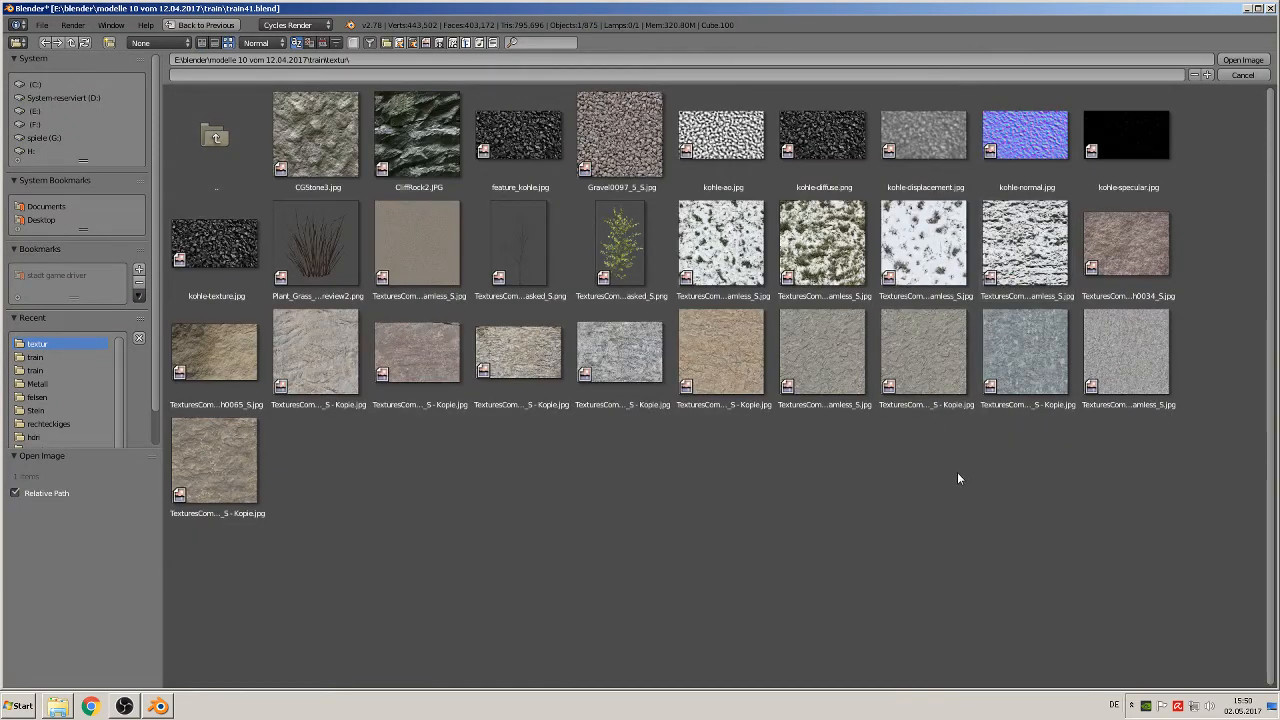
pyautogui.doubleClick(1100, 243)
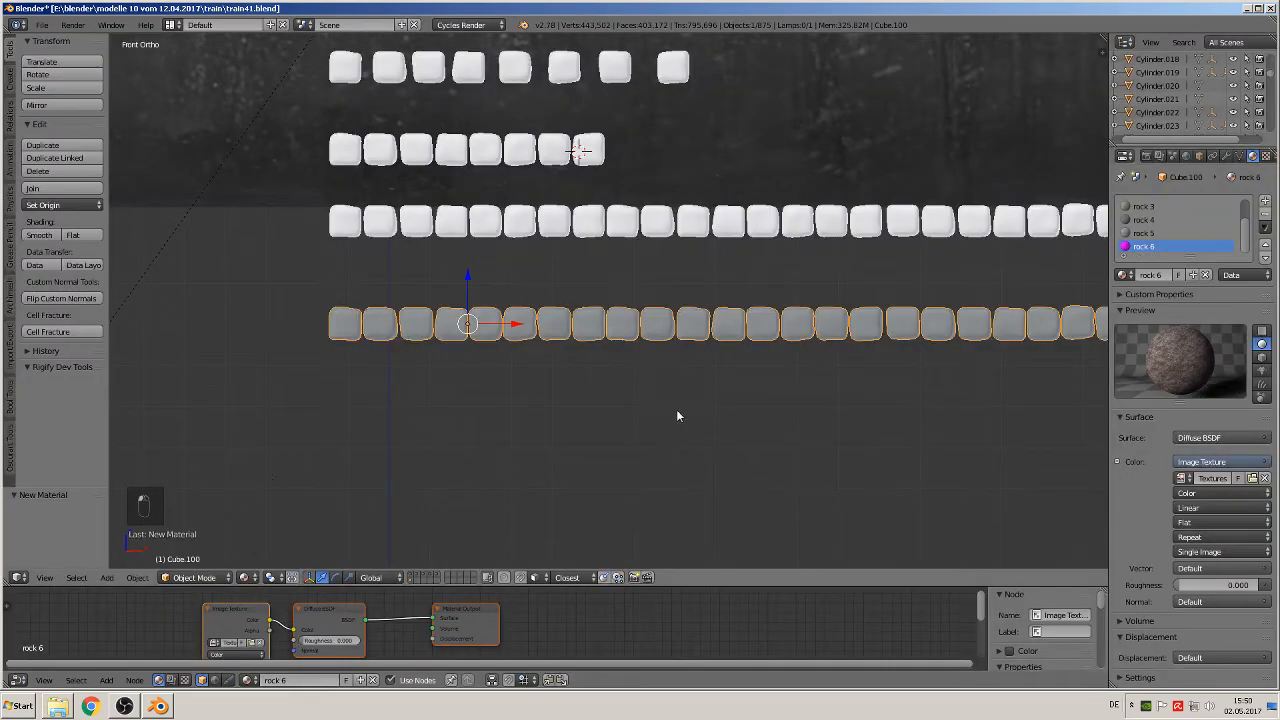
# Step: UV-unwrap the whole mesh of the duplicated block row from the front view with Project From View
pyautogui.scroll(2, 650, 417)
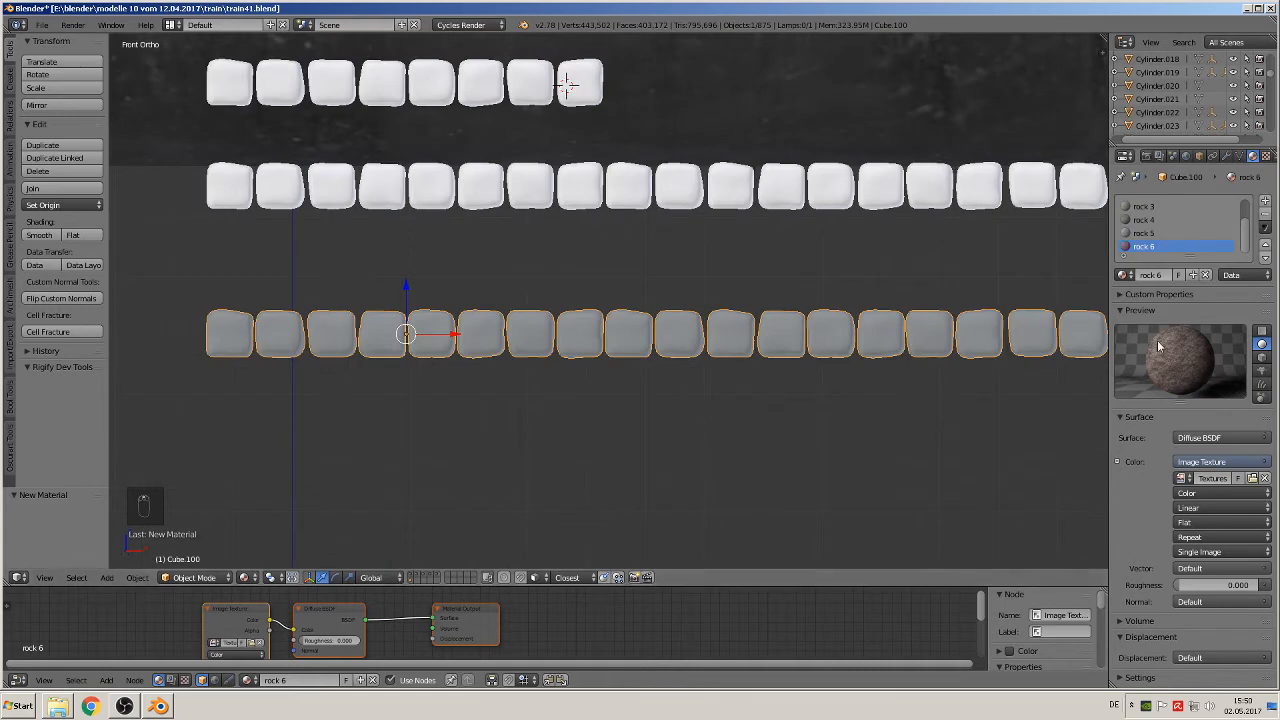
pyautogui.scroll(-3, 572, 450)
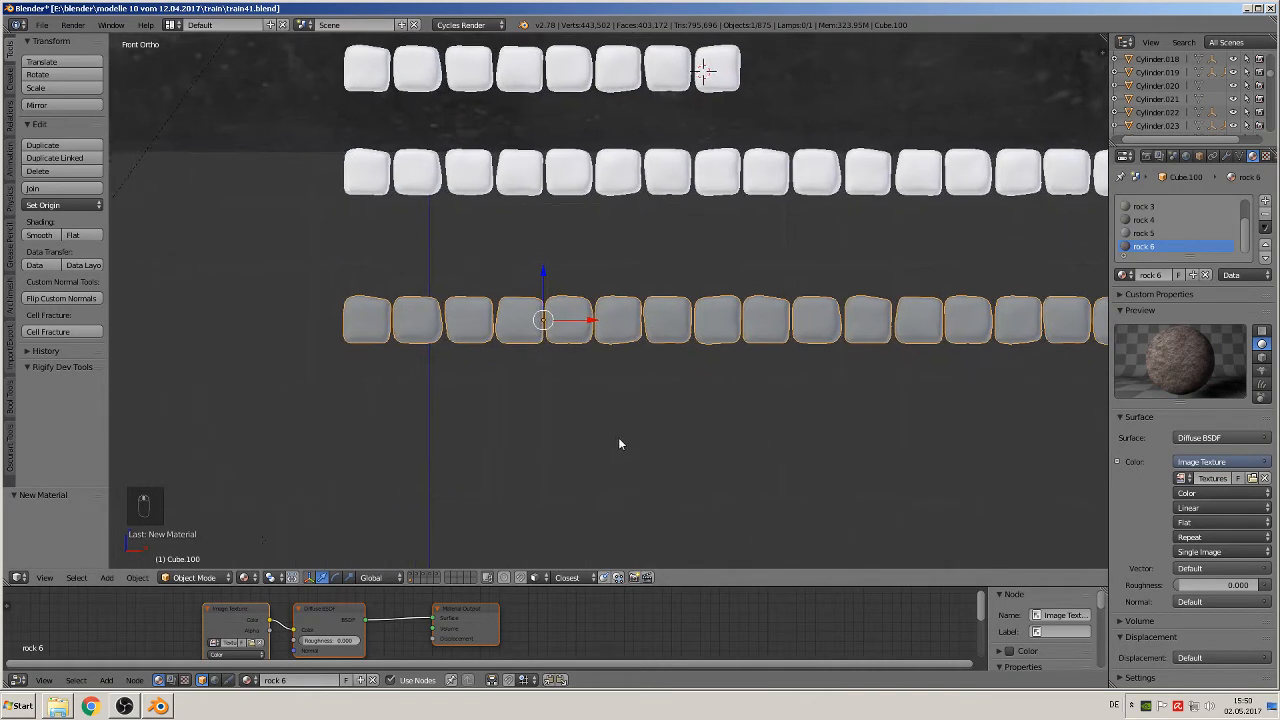
pyautogui.press('Tab')
pyautogui.scroll(-3, 600, 432)
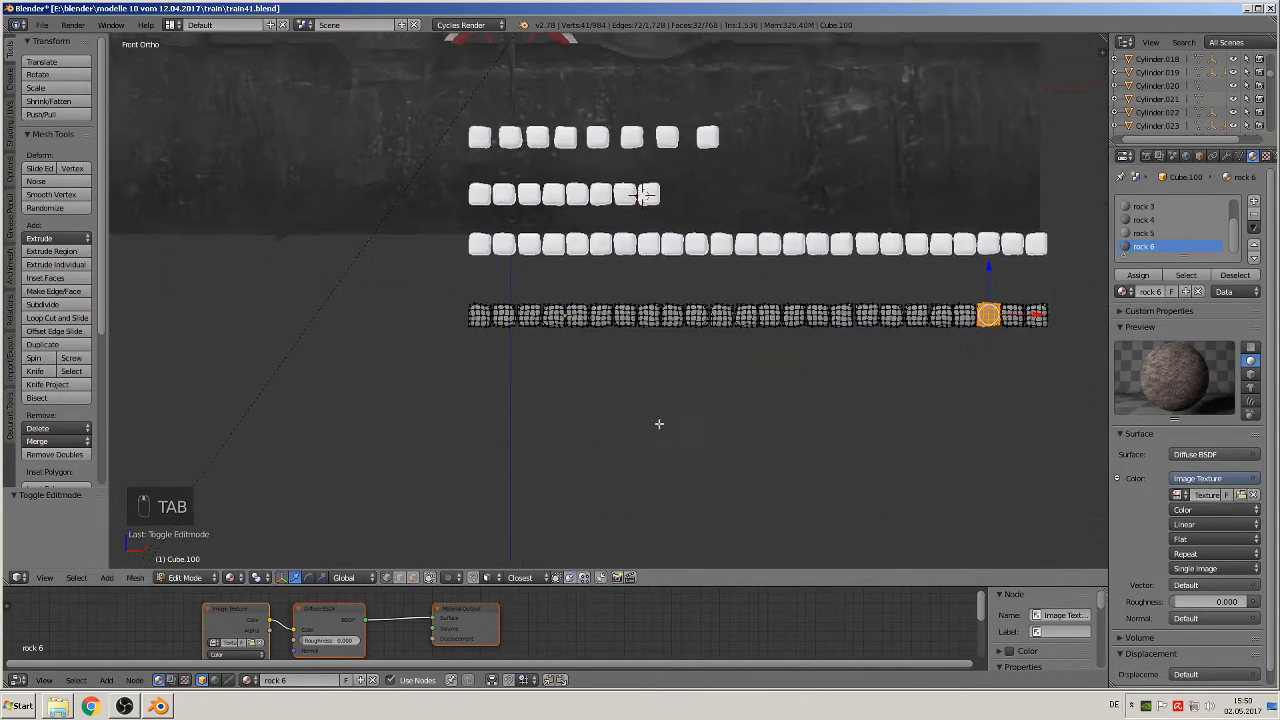
pyautogui.press('a')
pyautogui.press('a')
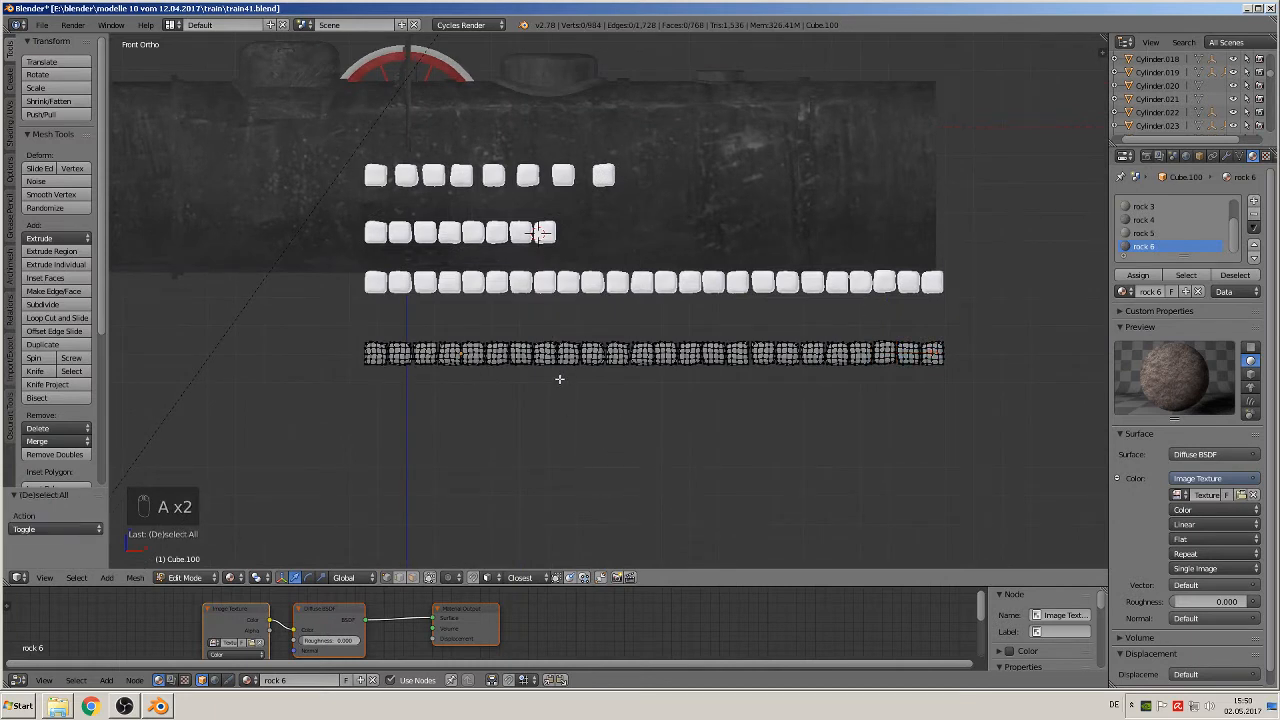
pyautogui.scroll(2, 1201, 237)
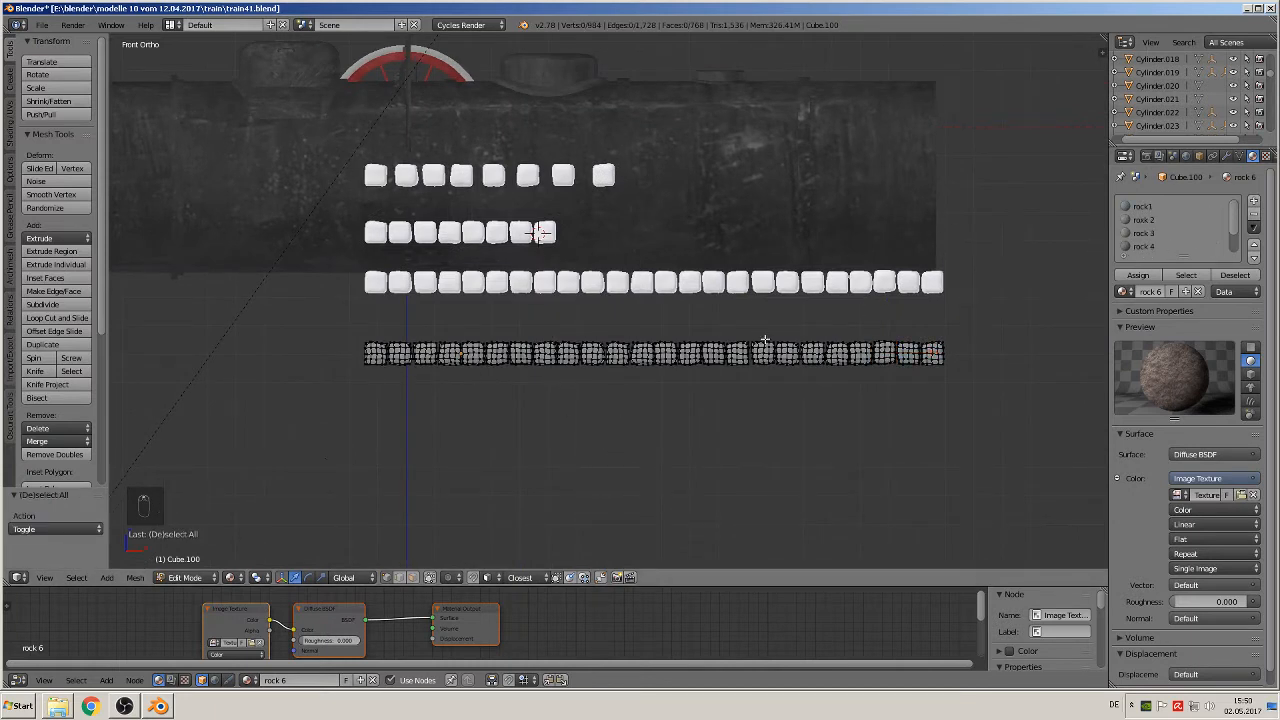
pyautogui.press('a')
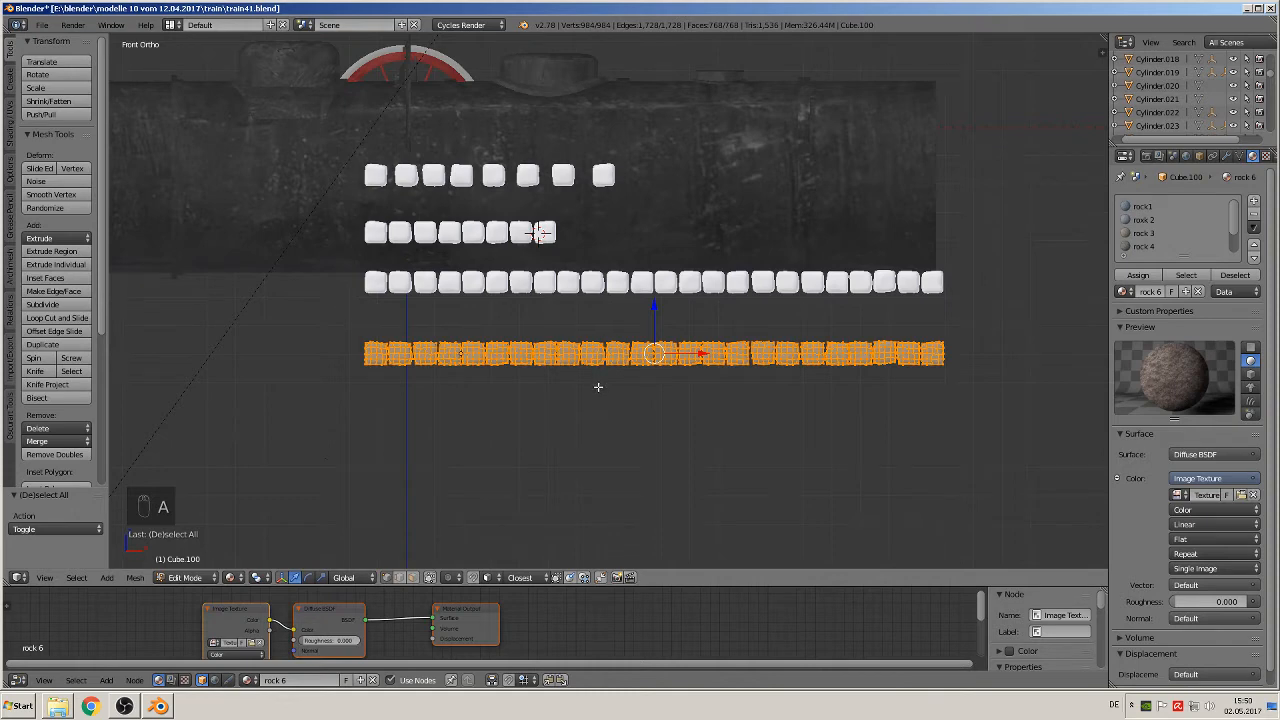
pyautogui.press('u')
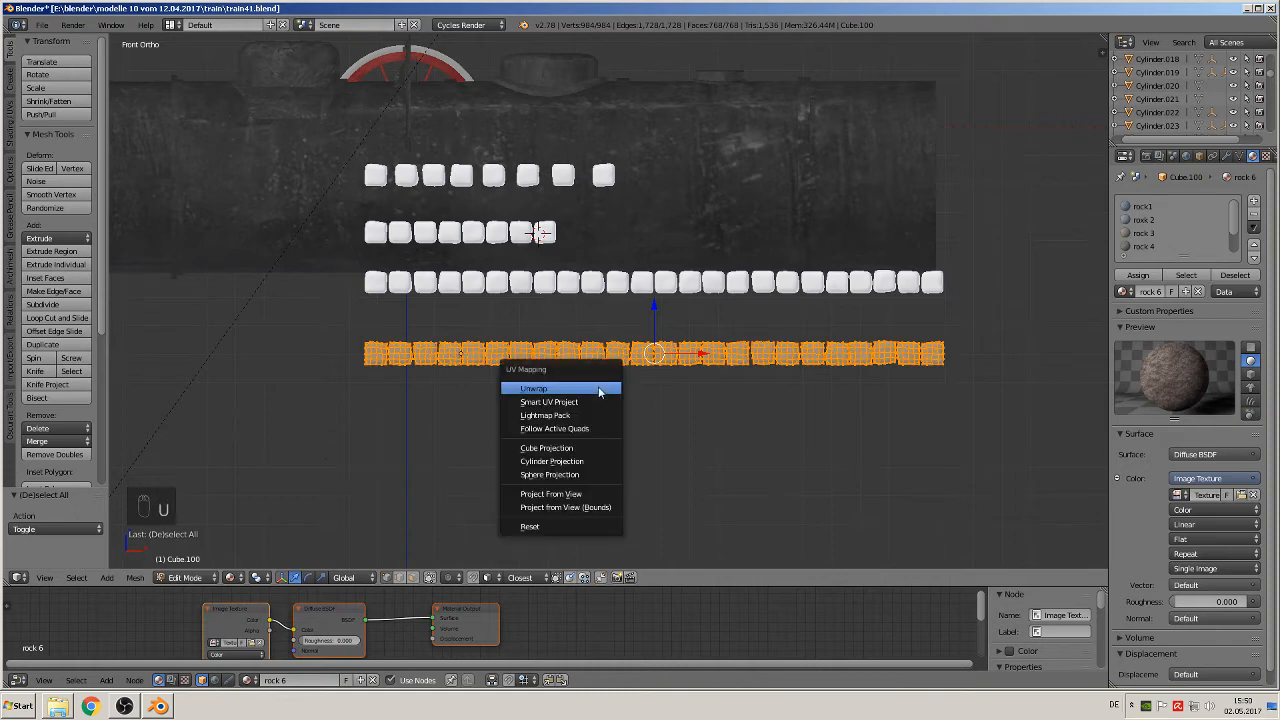
pyautogui.click(611, 498)
pyautogui.scroll(2, 532, 464)
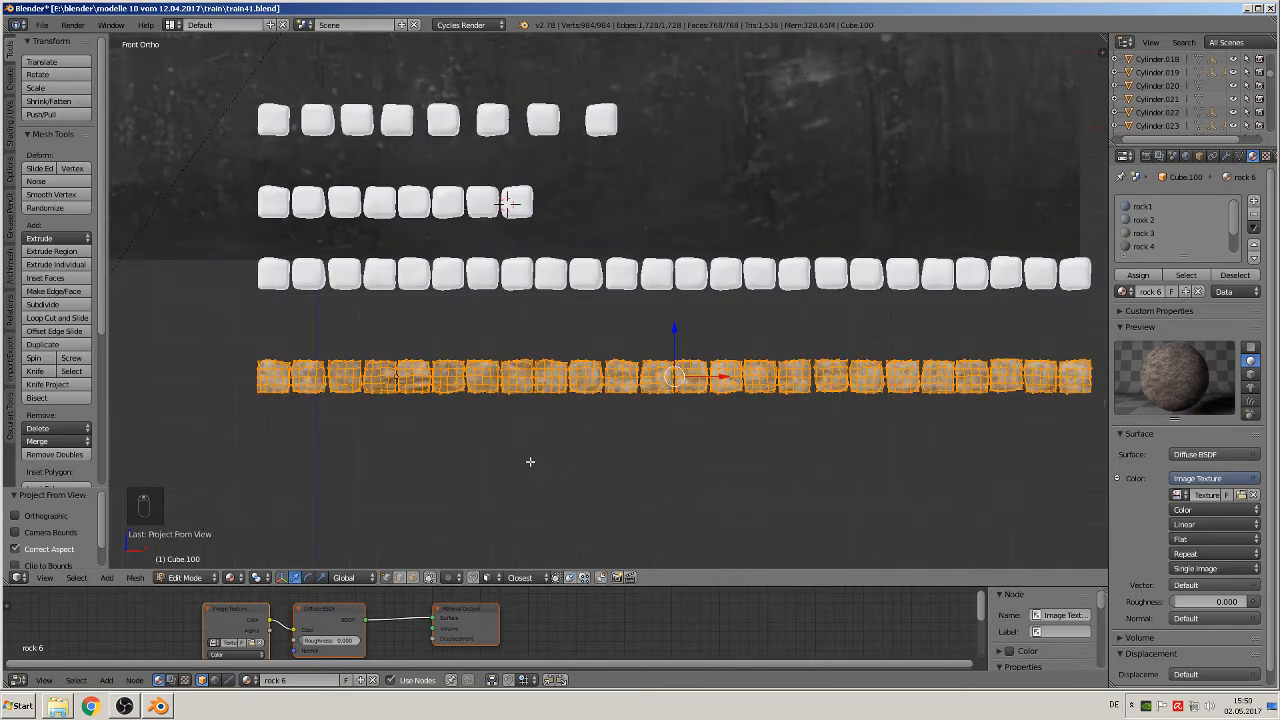
pyautogui.scroll(1, 530, 462)
pyautogui.press('Tab')
pyautogui.keyDown('shift'); pyautogui.moveTo(515, 424); pyautogui.dragTo(711, 404, button='middle'); pyautogui.keyUp('shift')
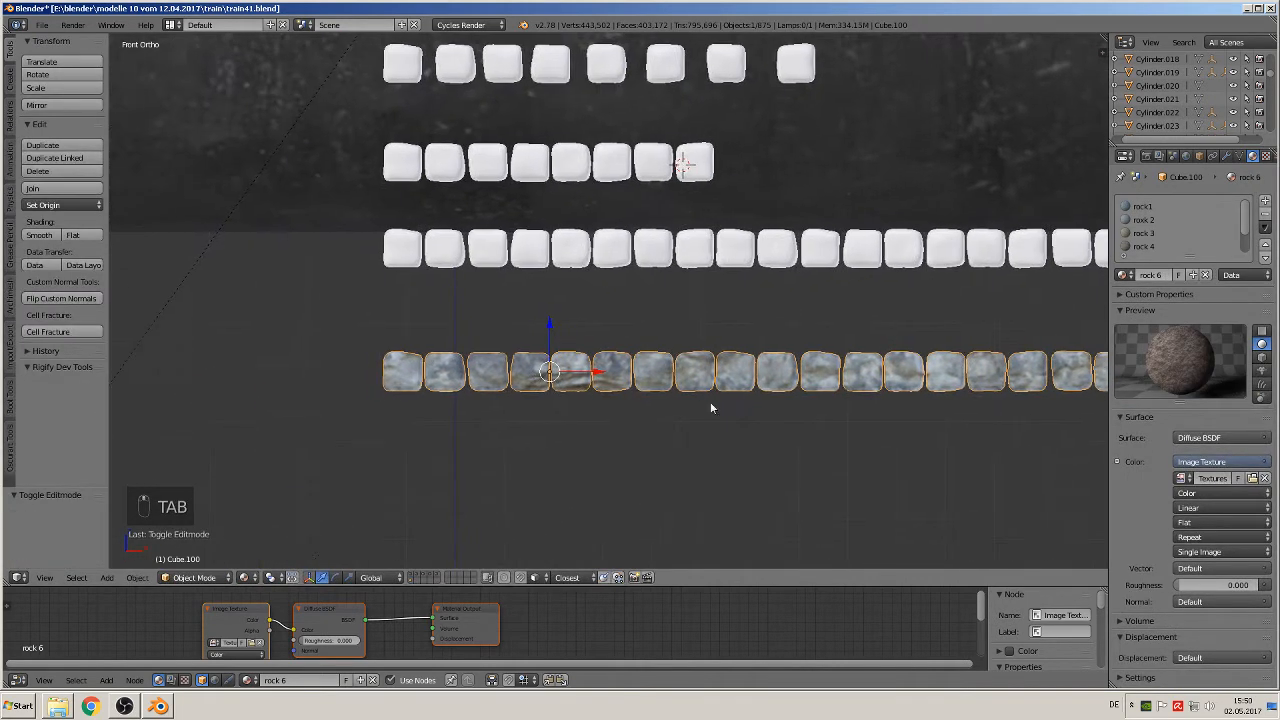
# Step: Assign the rock1 material to all faces of the duplicated block row, and deselect everything in Object Mode
pyautogui.click(1143, 206)
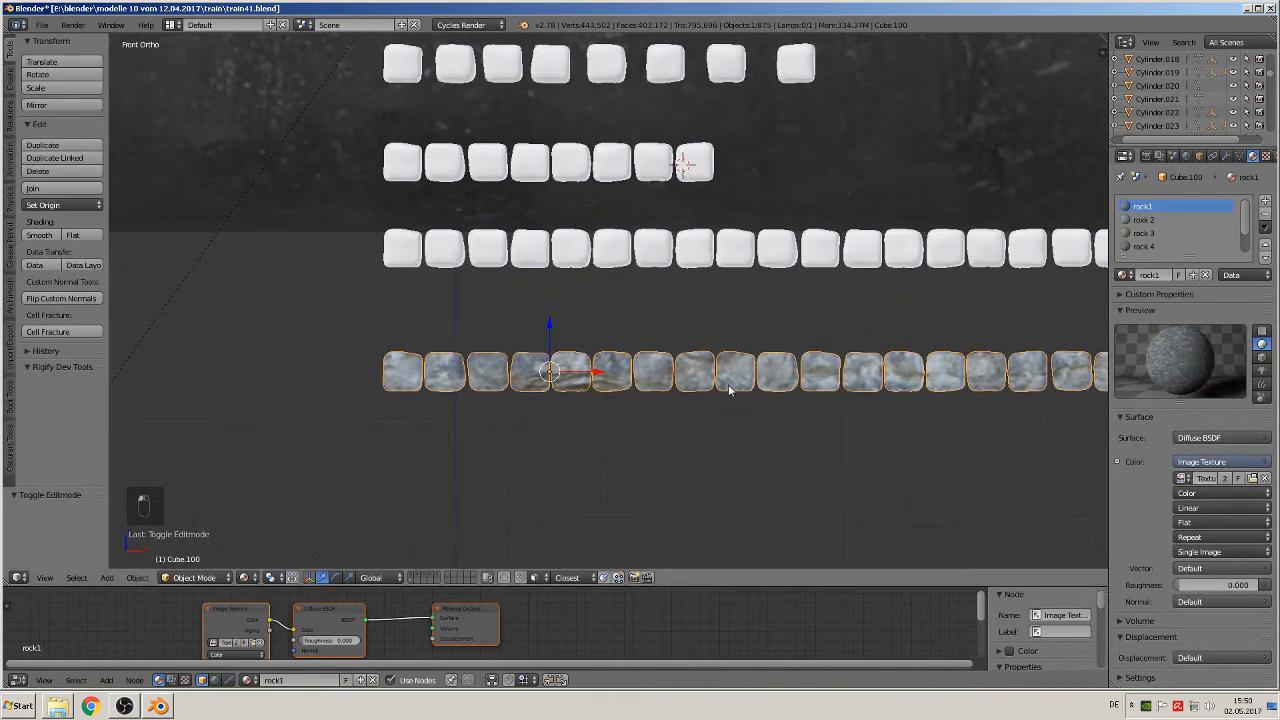
pyautogui.press('Tab')
pyautogui.click(1138, 275)
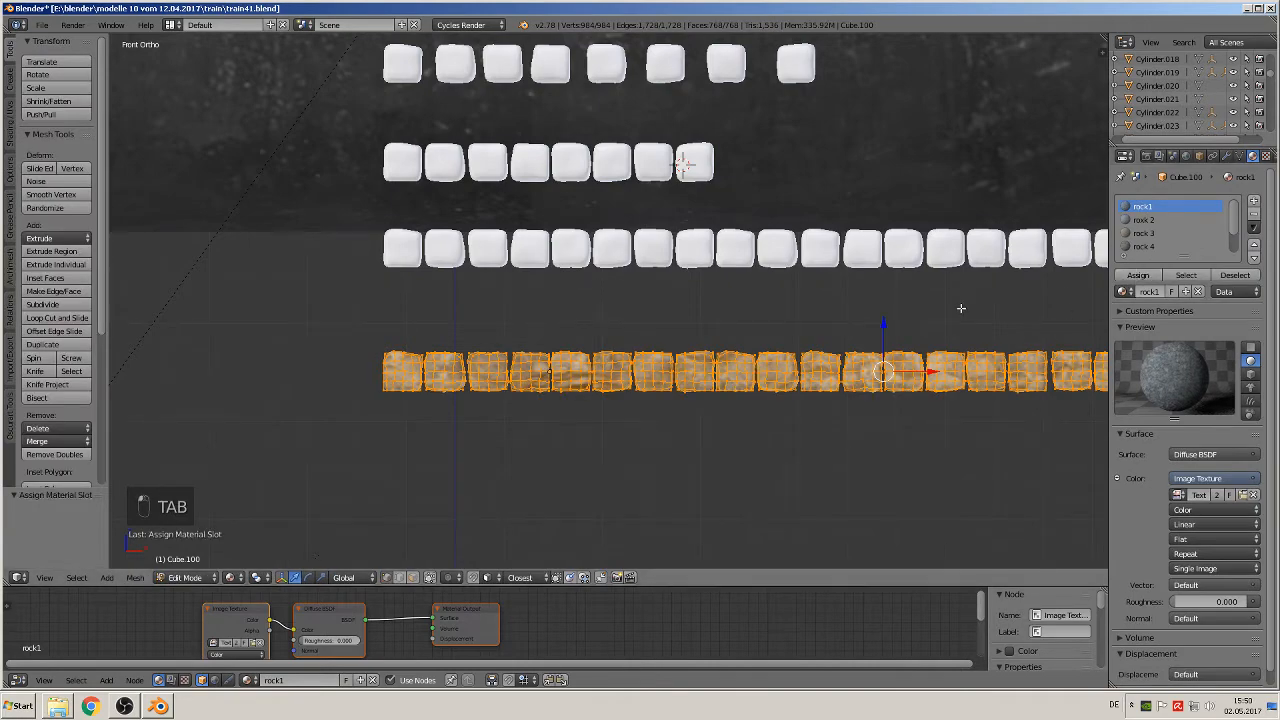
pyautogui.press('Tab')
pyautogui.press('a')
pyautogui.press('a')
pyautogui.press('a')
pyautogui.moveTo(454, 390); pyautogui.dragTo(489, 400, button='middle')
pyautogui.scroll(3, 541, 420)
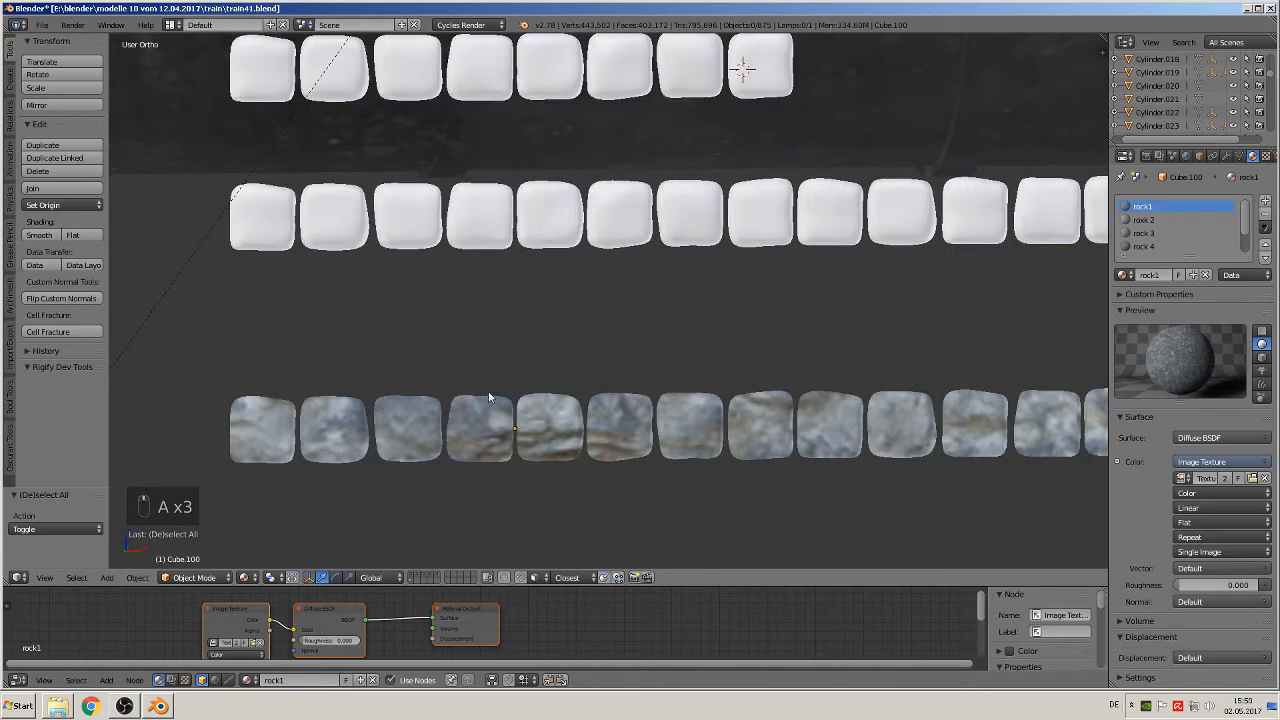
pyautogui.press('KP_1')
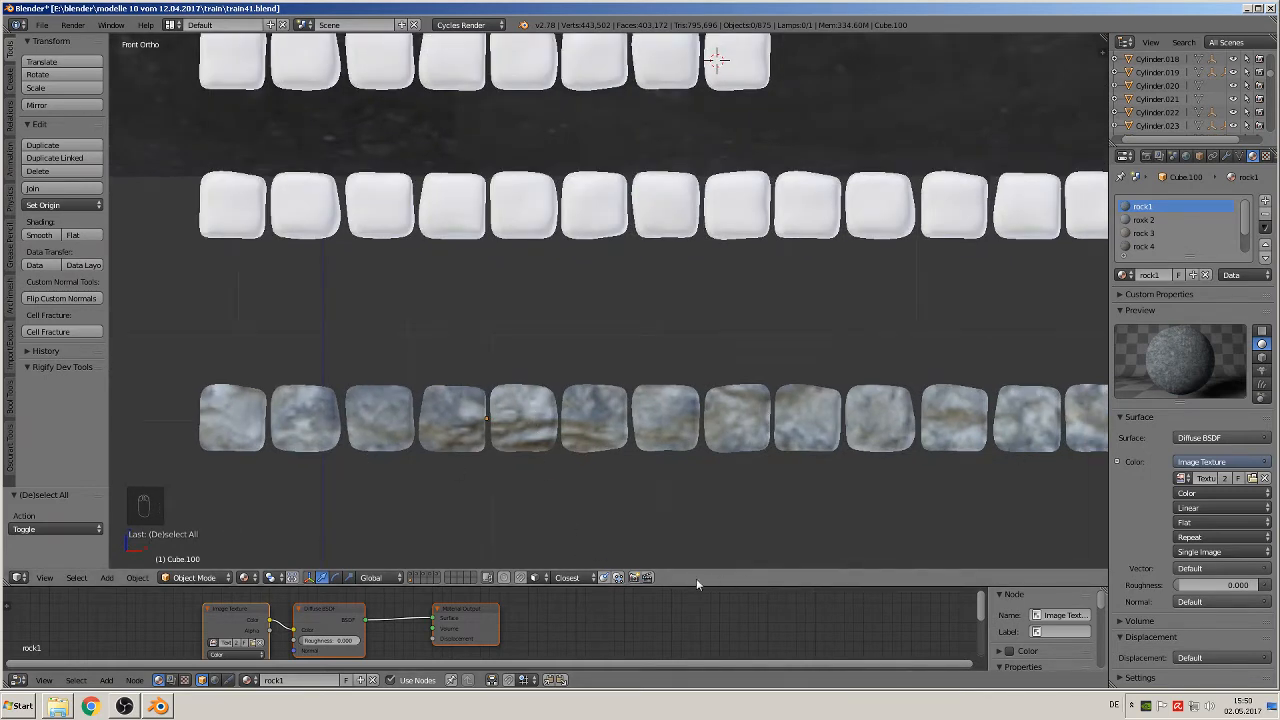
# Step: Enlarge the Node Editor below the 3D view to make room around rock1's node tree
pyautogui.moveTo(698, 581); pyautogui.dragTo(698, 264)
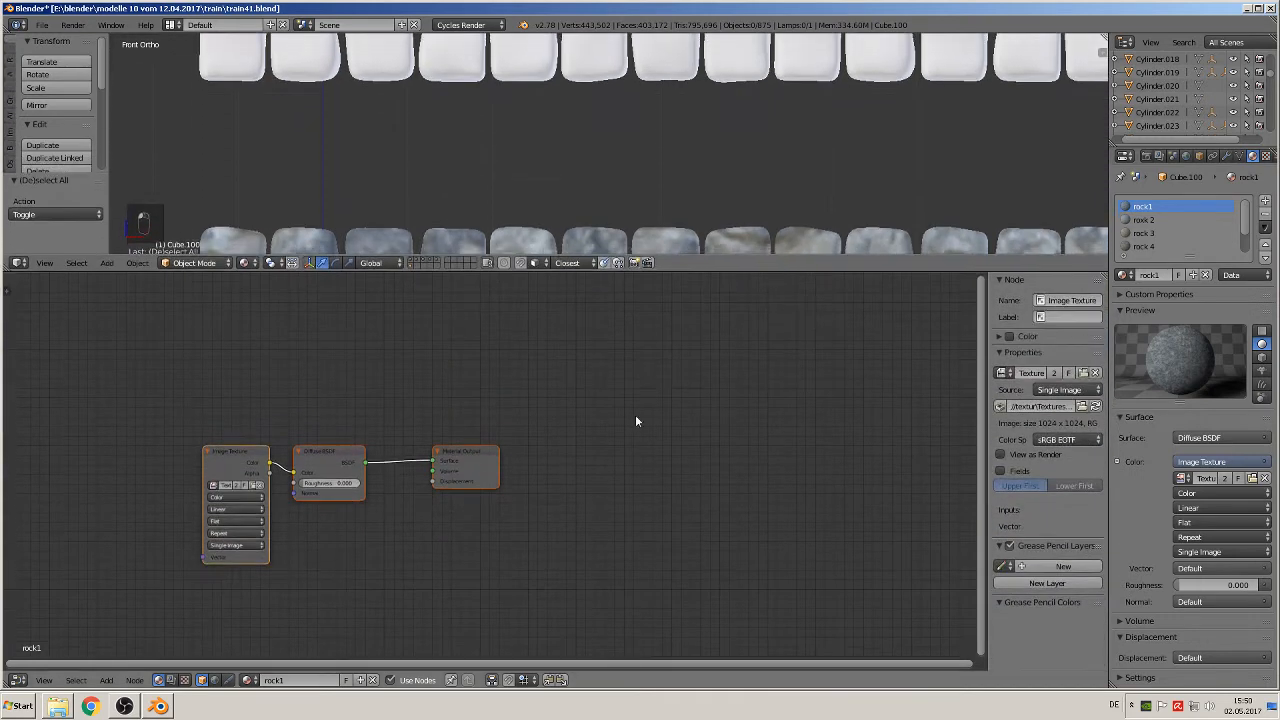
pyautogui.scroll(-1, 487, 438)
pyautogui.moveTo(427, 424); pyautogui.dragTo(664, 379, button='middle')
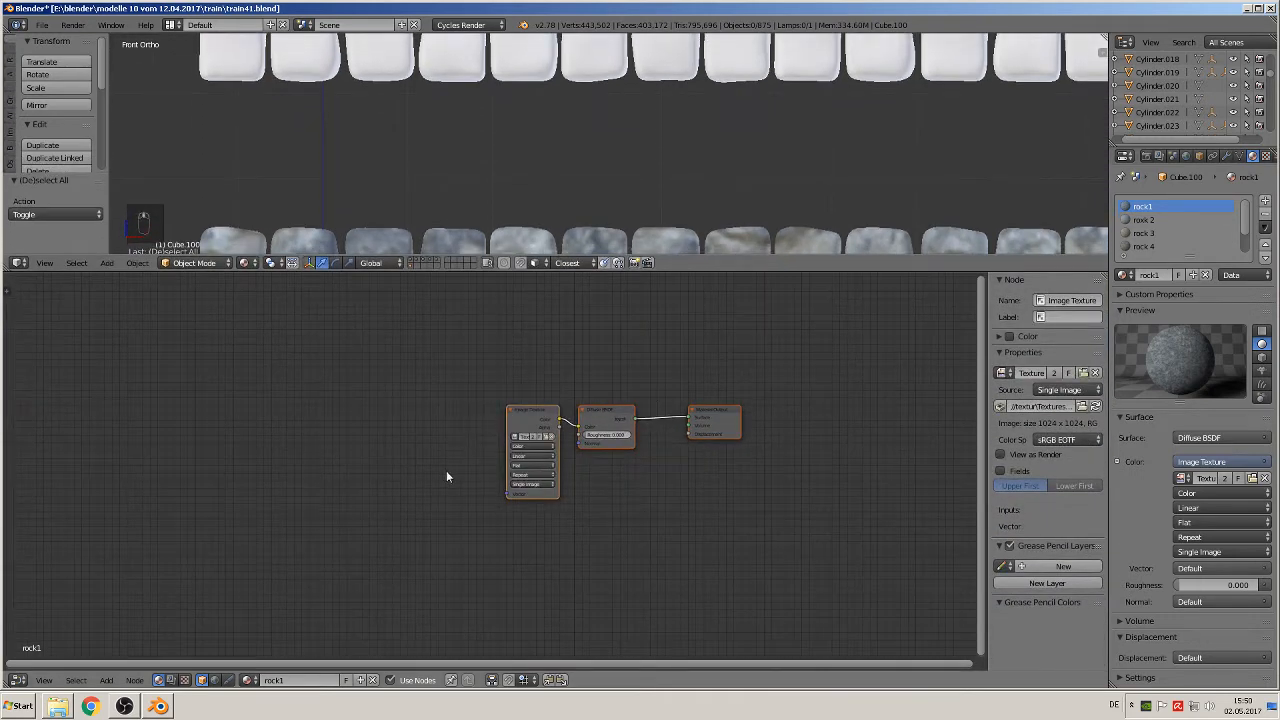
pyautogui.moveTo(711, 266); pyautogui.dragTo(711, 326)
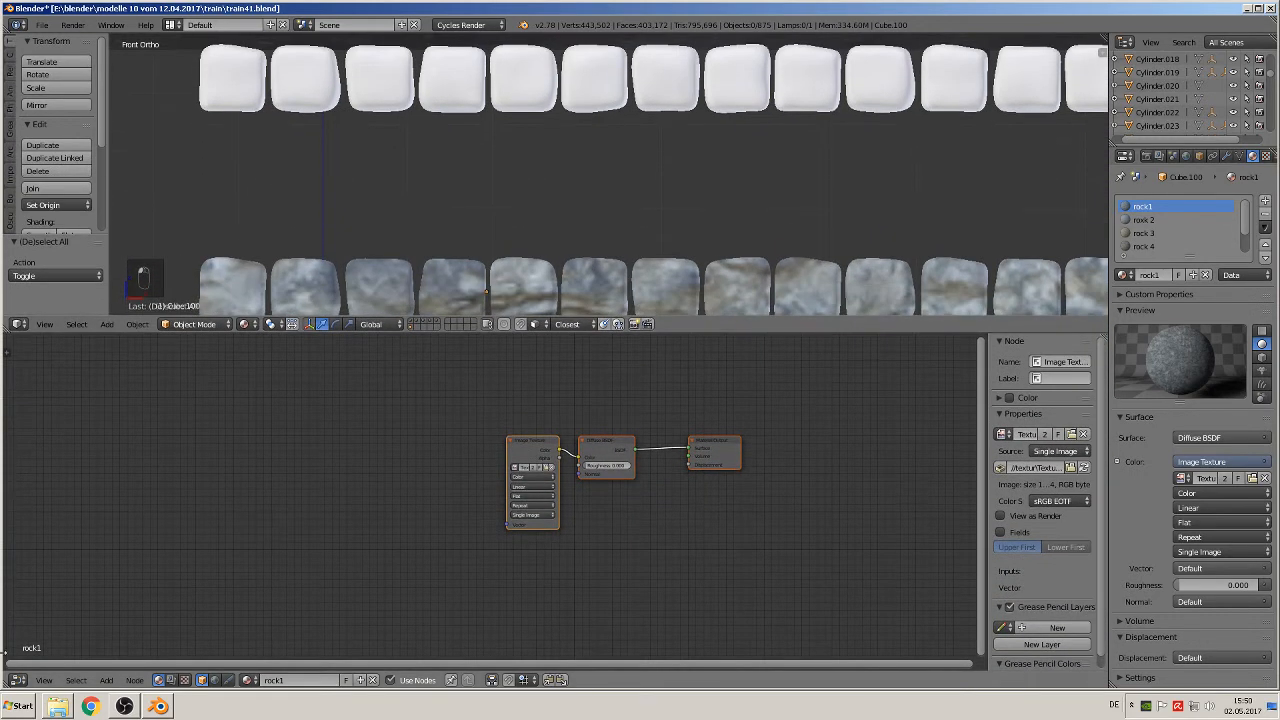
pyautogui.click(17, 680)
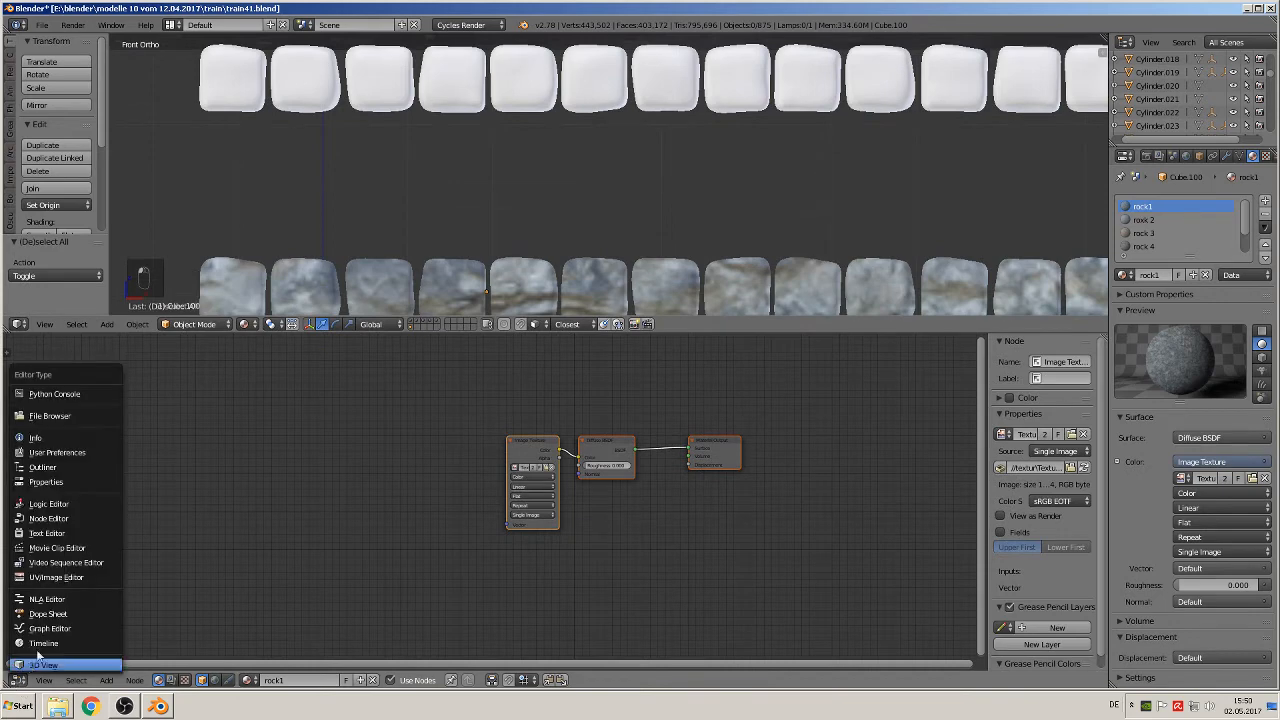
pyautogui.click(84, 521)
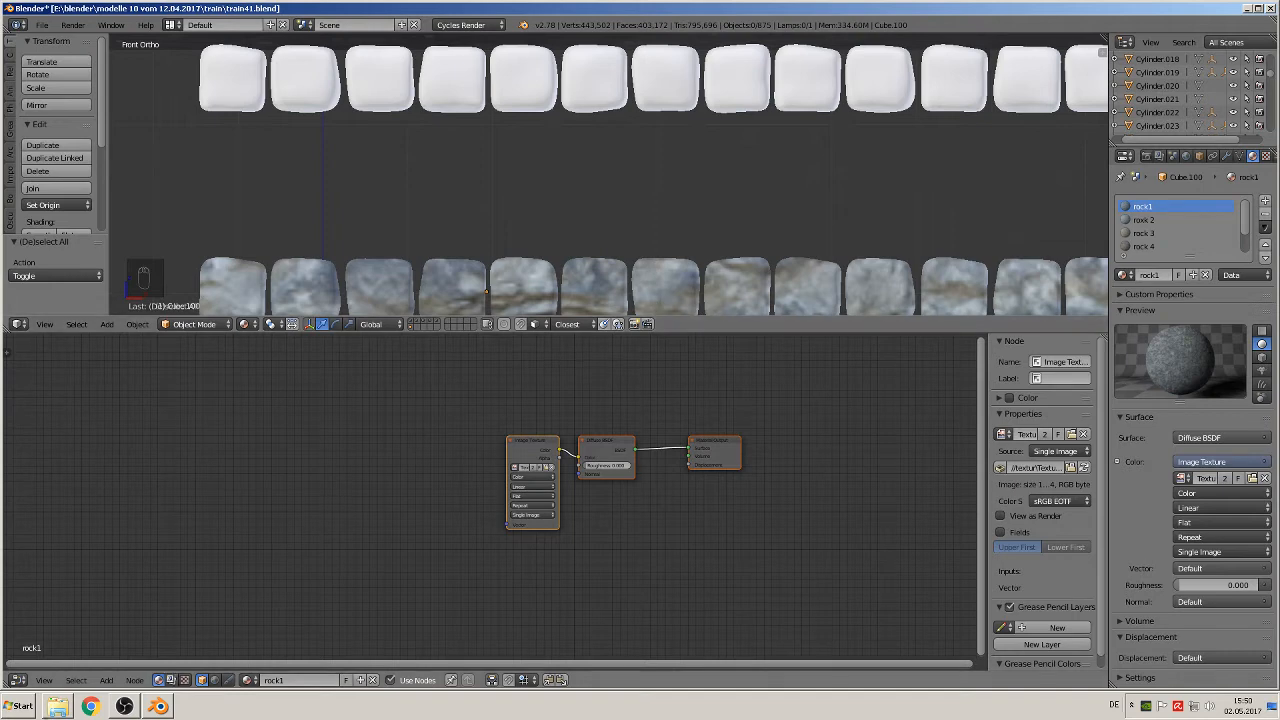
# Step: Add a Texture Coordinate node and a Mapping node ahead of the Image Texture in rock1's node tree
pyautogui.click(107, 680)
pyautogui.moveTo(136, 656)
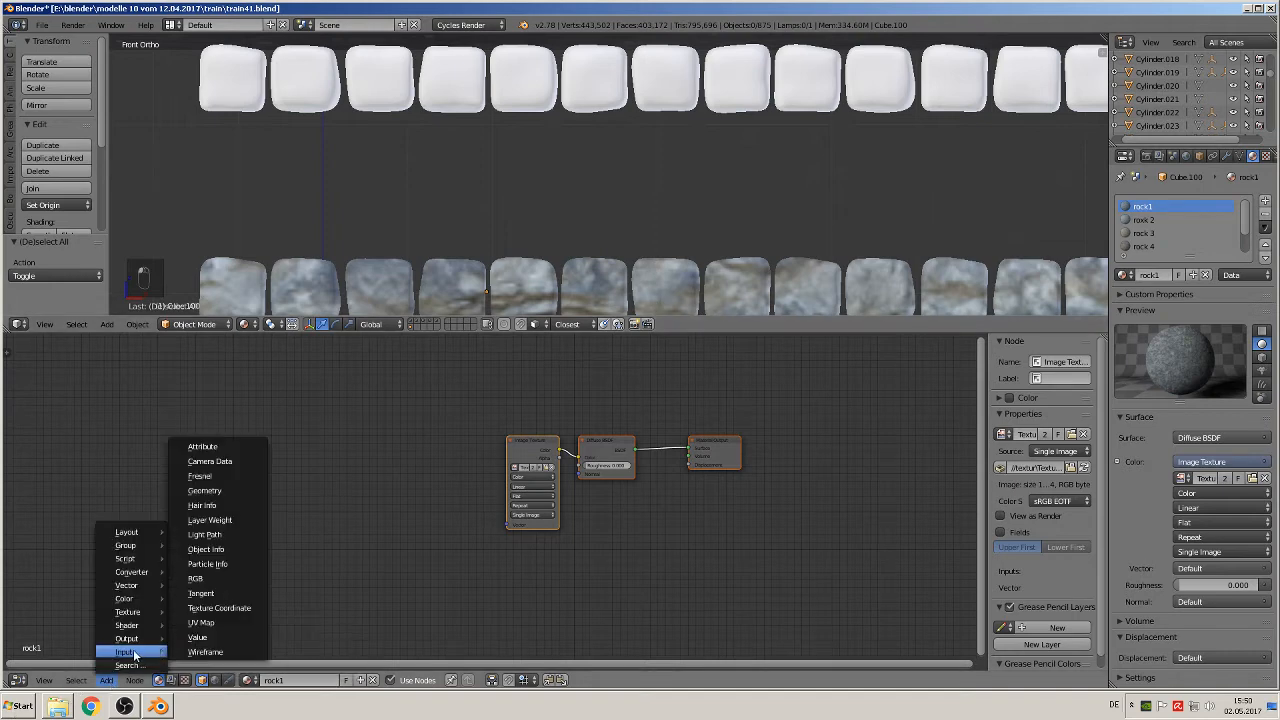
pyautogui.click(240, 608)
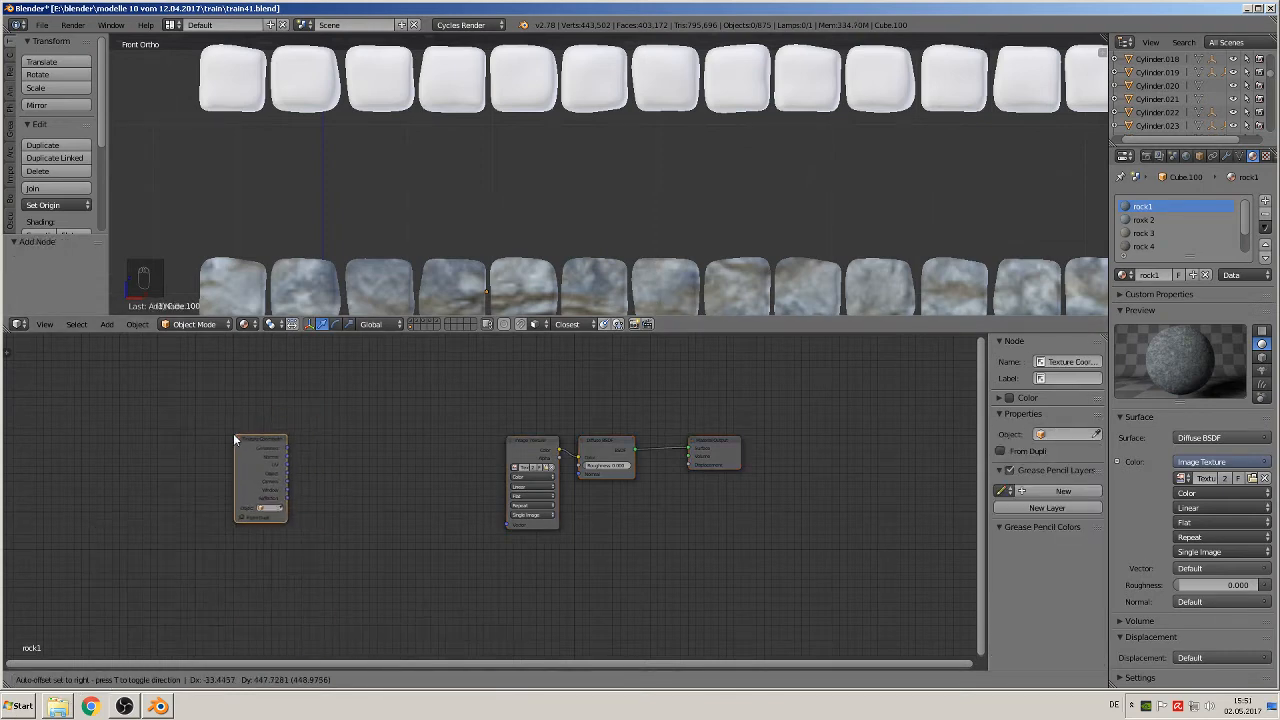
pyautogui.click(202, 432)
pyautogui.click(107, 680)
pyautogui.moveTo(151, 588)
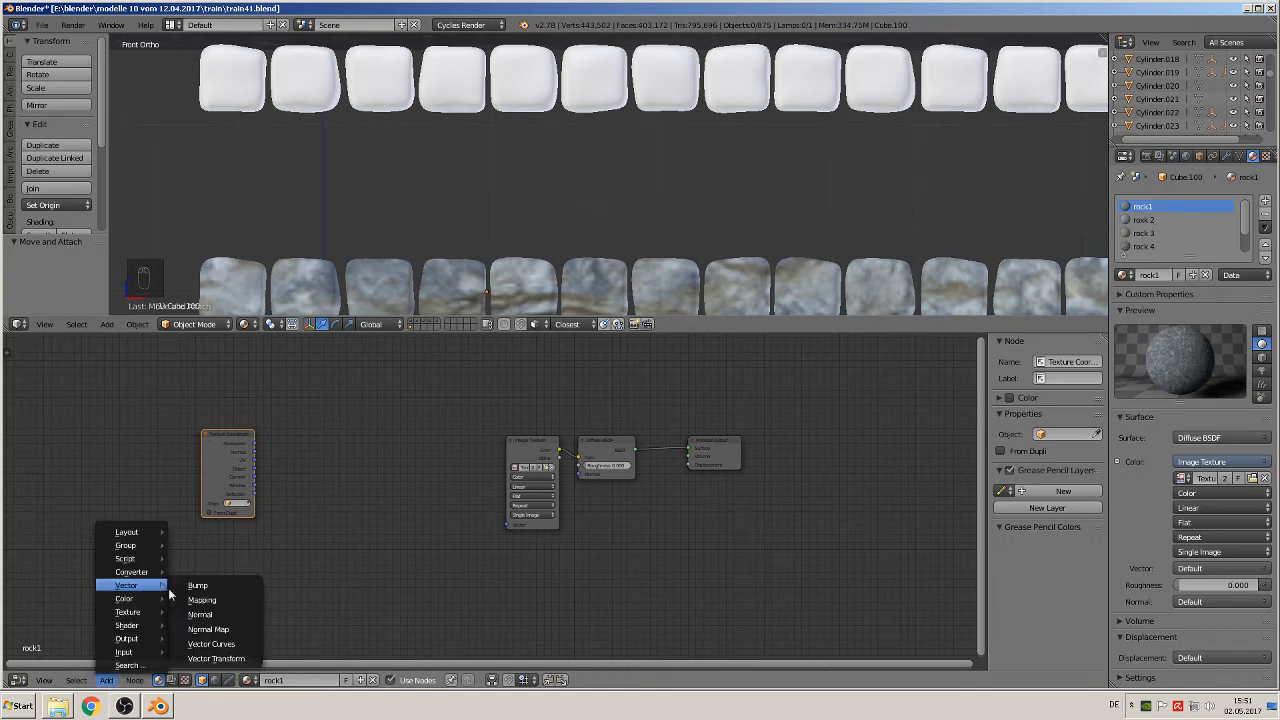
pyautogui.click(214, 603)
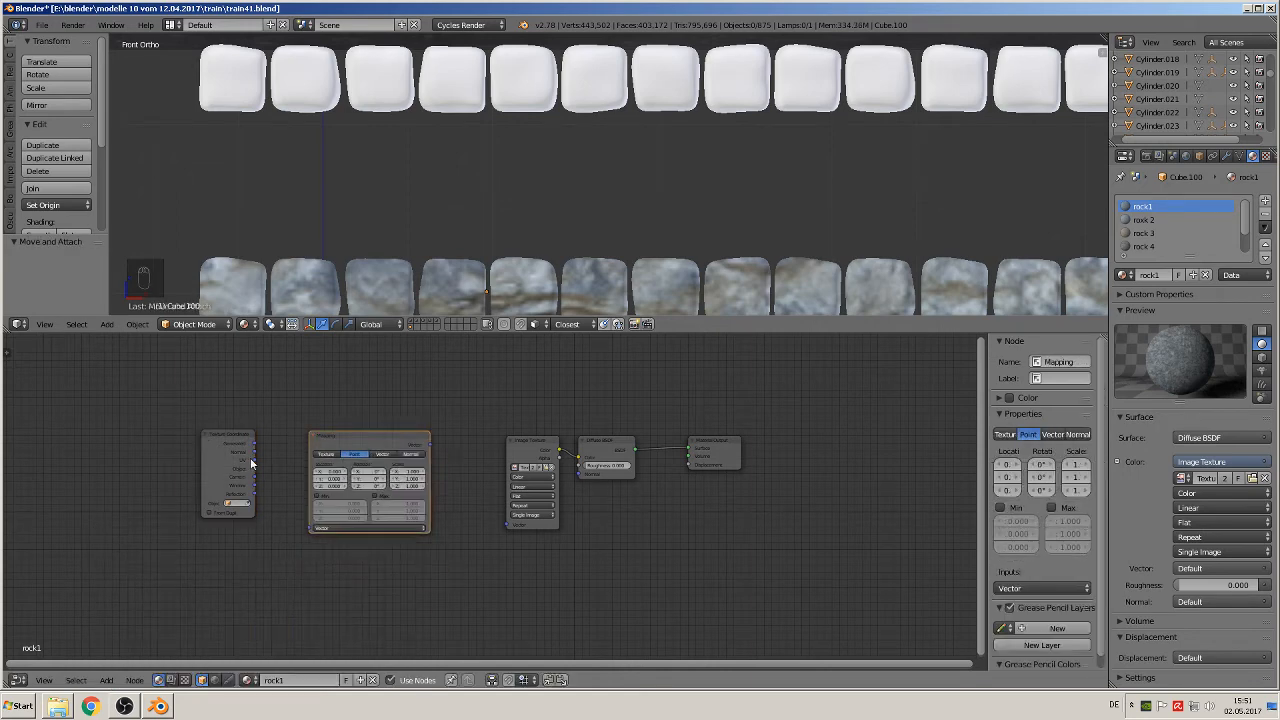
# Step: Link the Texture Coordinate's UV output to the Mapping node and the Mapping output to the Image Texture's Vector input
pyautogui.moveTo(253, 461); pyautogui.dragTo(311, 527)
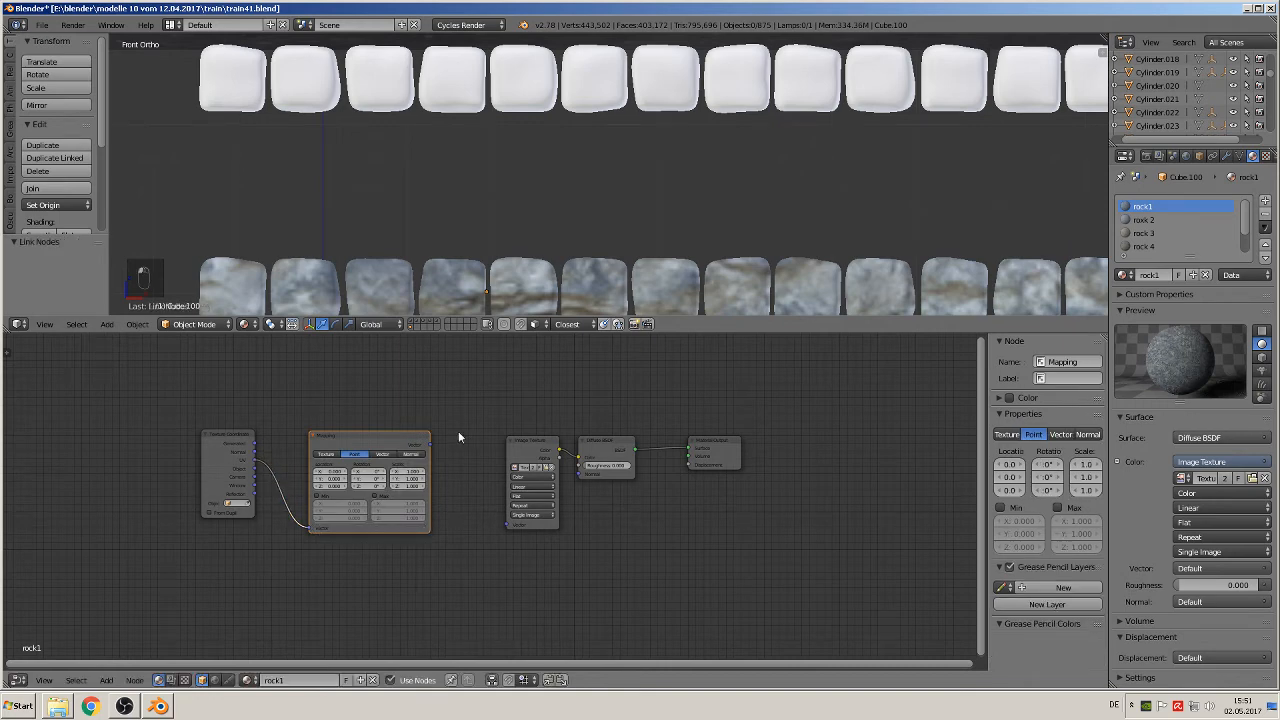
pyautogui.moveTo(430, 444); pyautogui.dragTo(511, 525)
pyautogui.scroll(3, 479, 567)
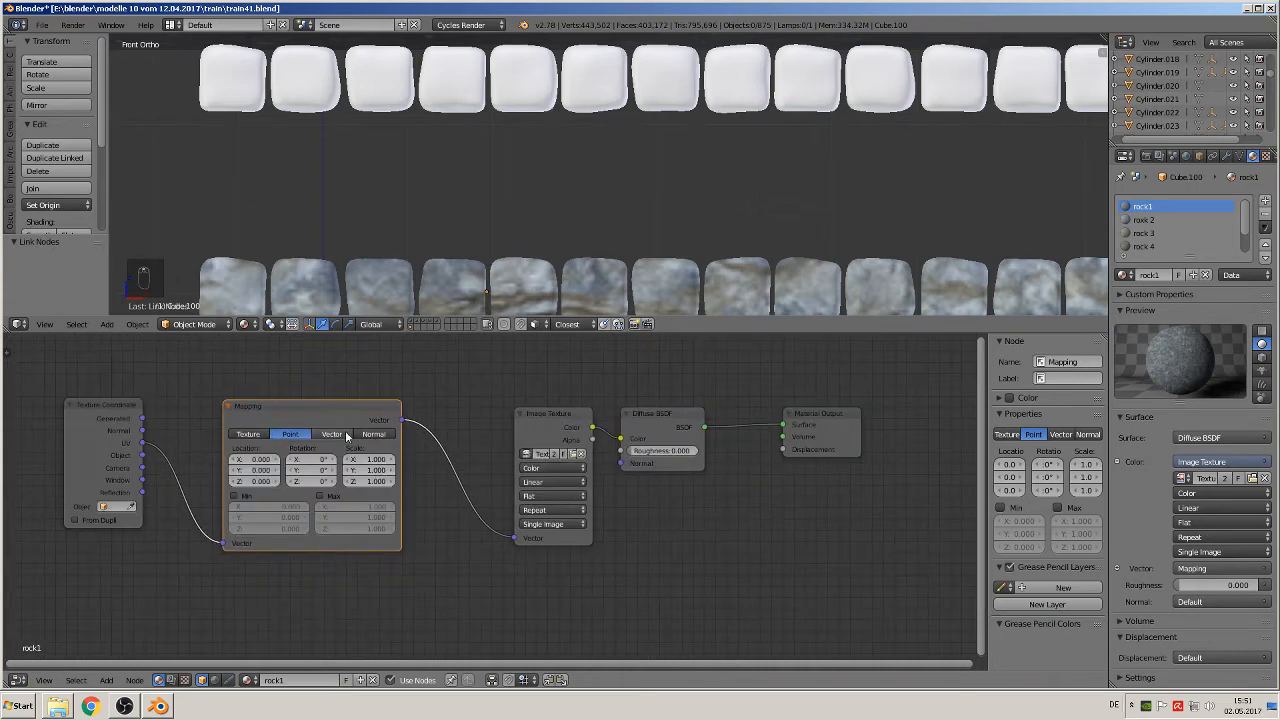
# Step: Set rock1's Mapping node to the Texture type with a scale of 0.5 in X and Y
pyautogui.click(250, 436)
pyautogui.click(369, 457)
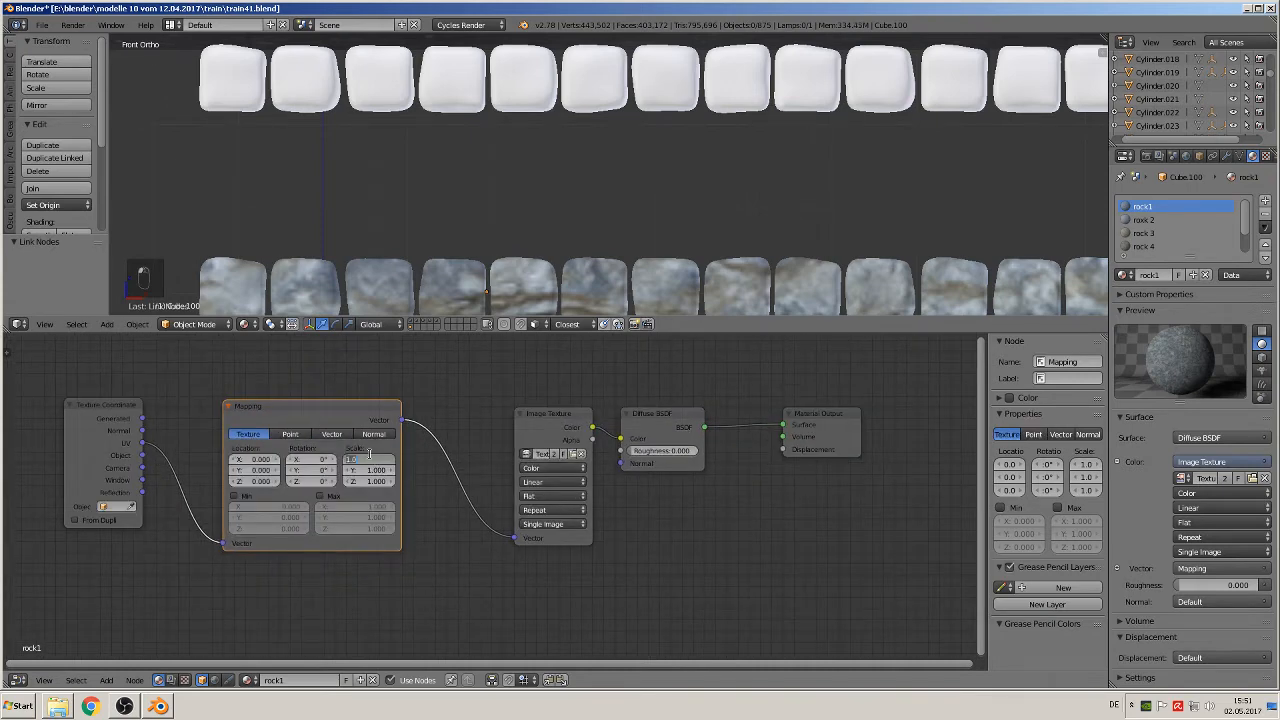
pyautogui.write('0.5')
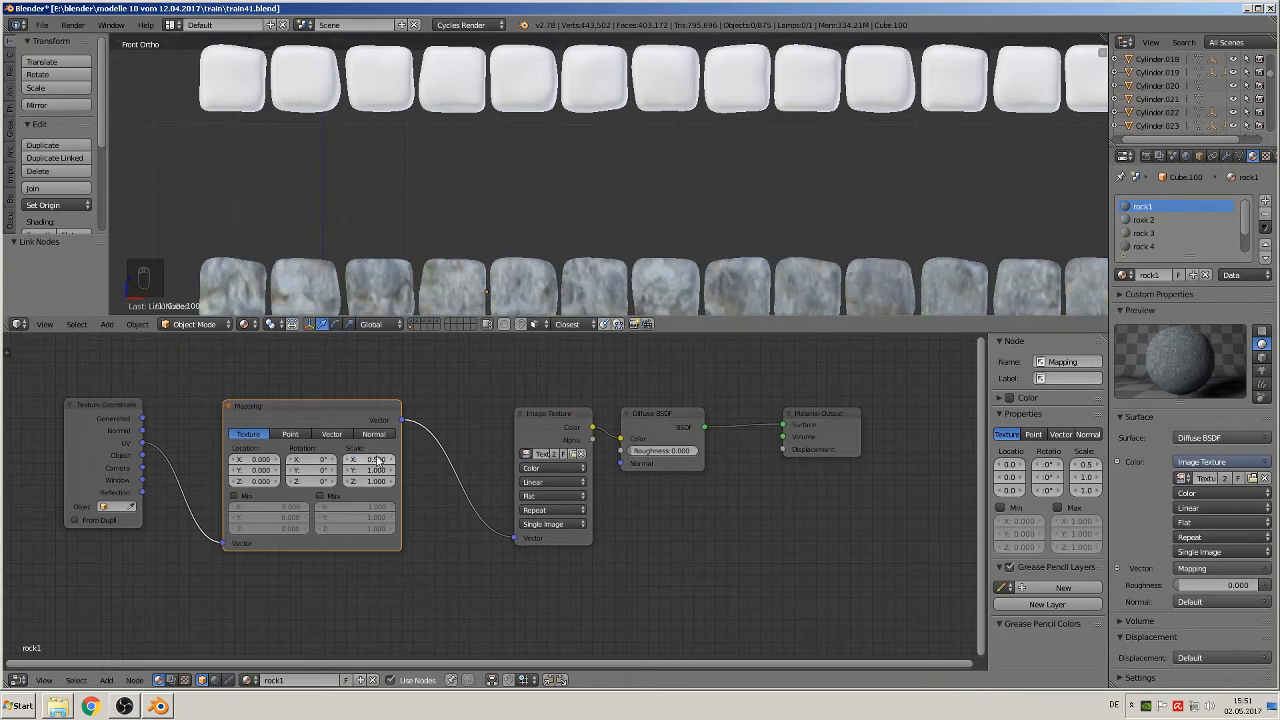
pyautogui.press('Return')
pyautogui.click(364, 470)
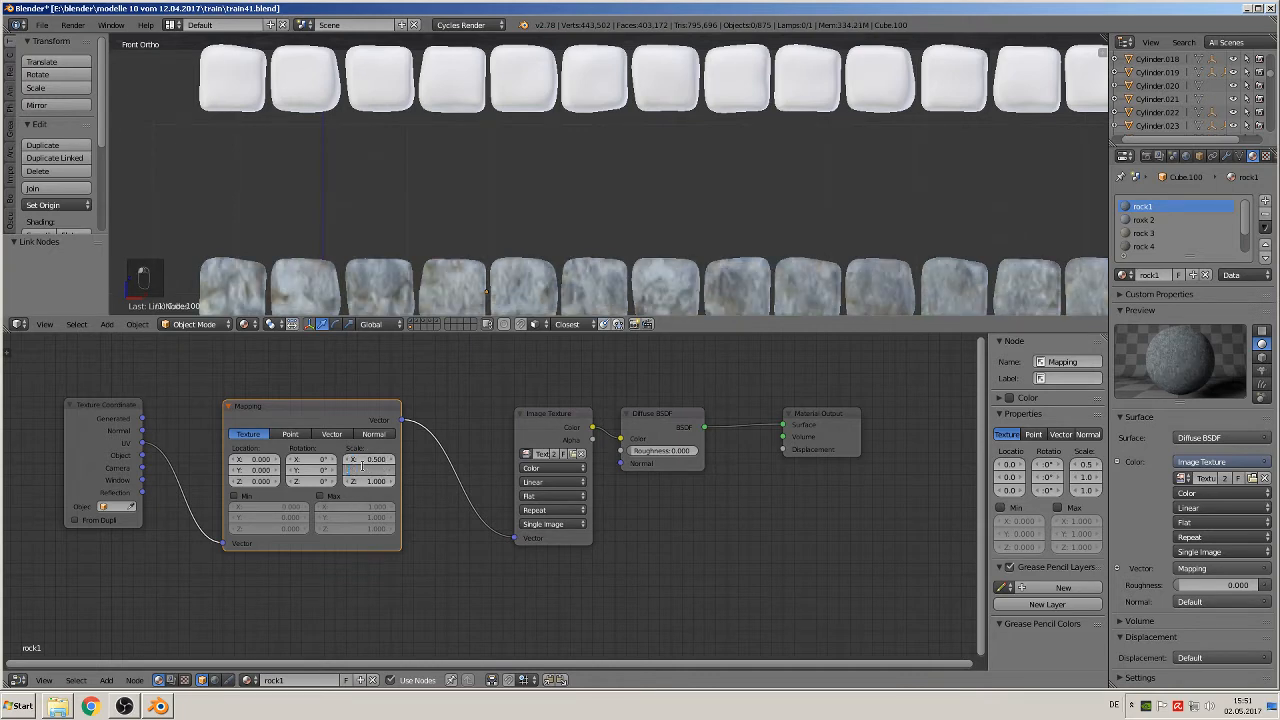
pyautogui.write('0.5')
pyautogui.press('Return')
pyautogui.scroll(-2, 612, 270)
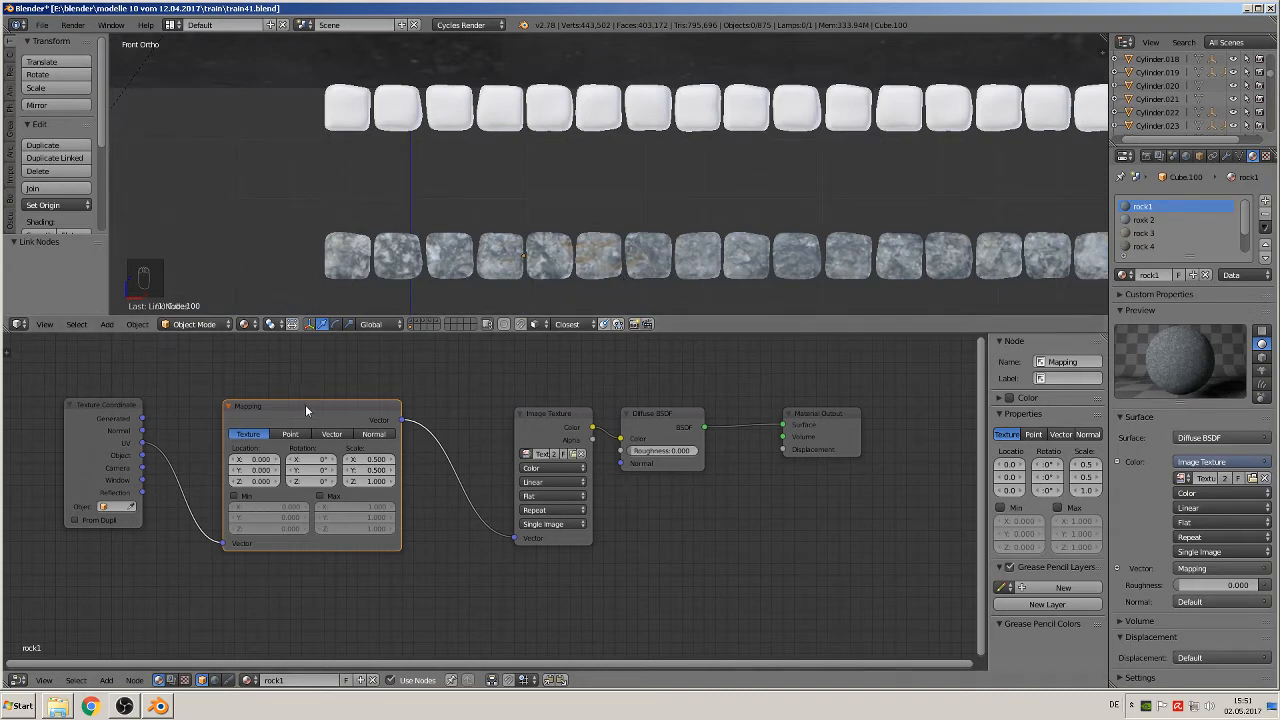
# Step: Try to copy rock1's Texture Coordinate and Mapping nodes into the roxk 2 material
pyautogui.click(105, 406)
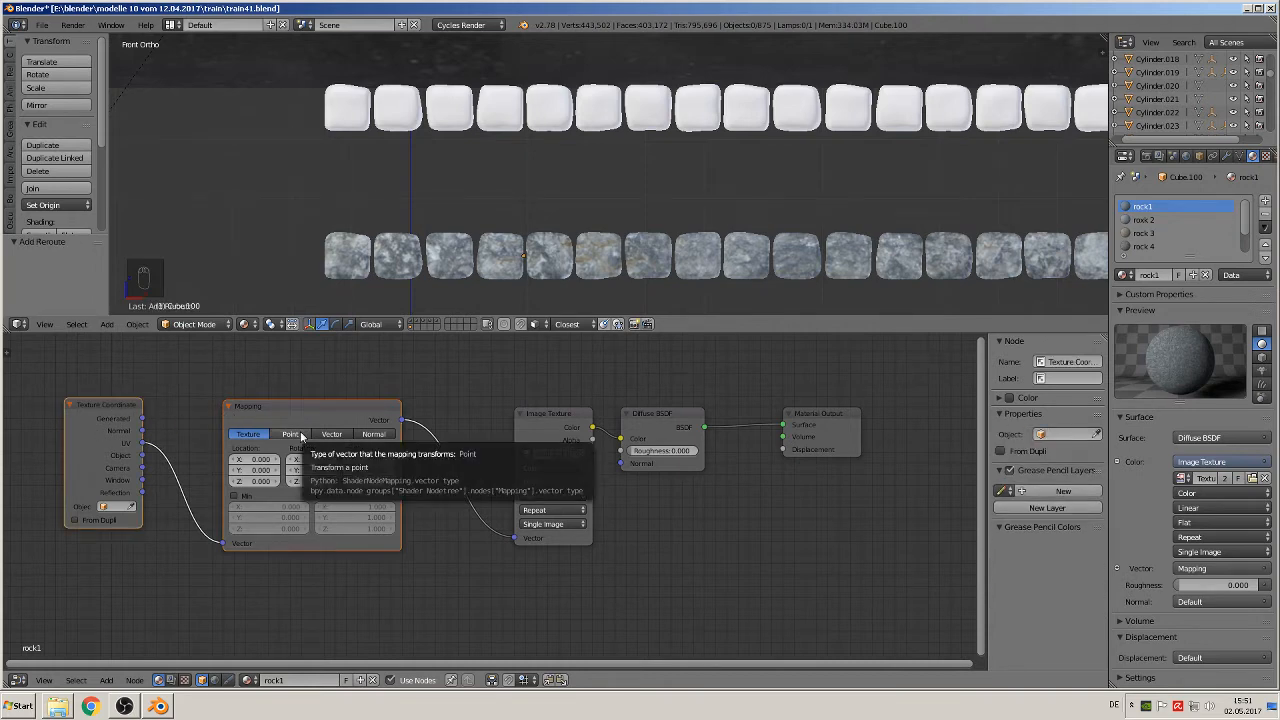
pyautogui.hotkey('ctrl', 'c')
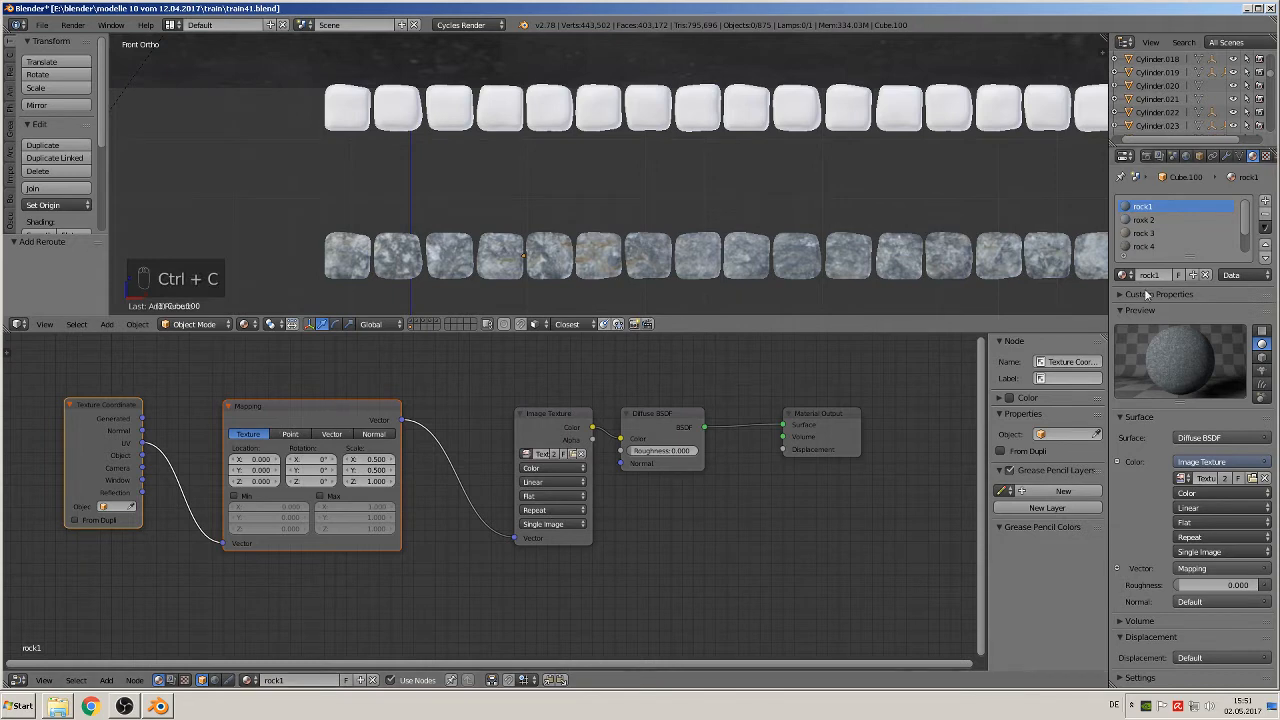
pyautogui.click(1155, 220)
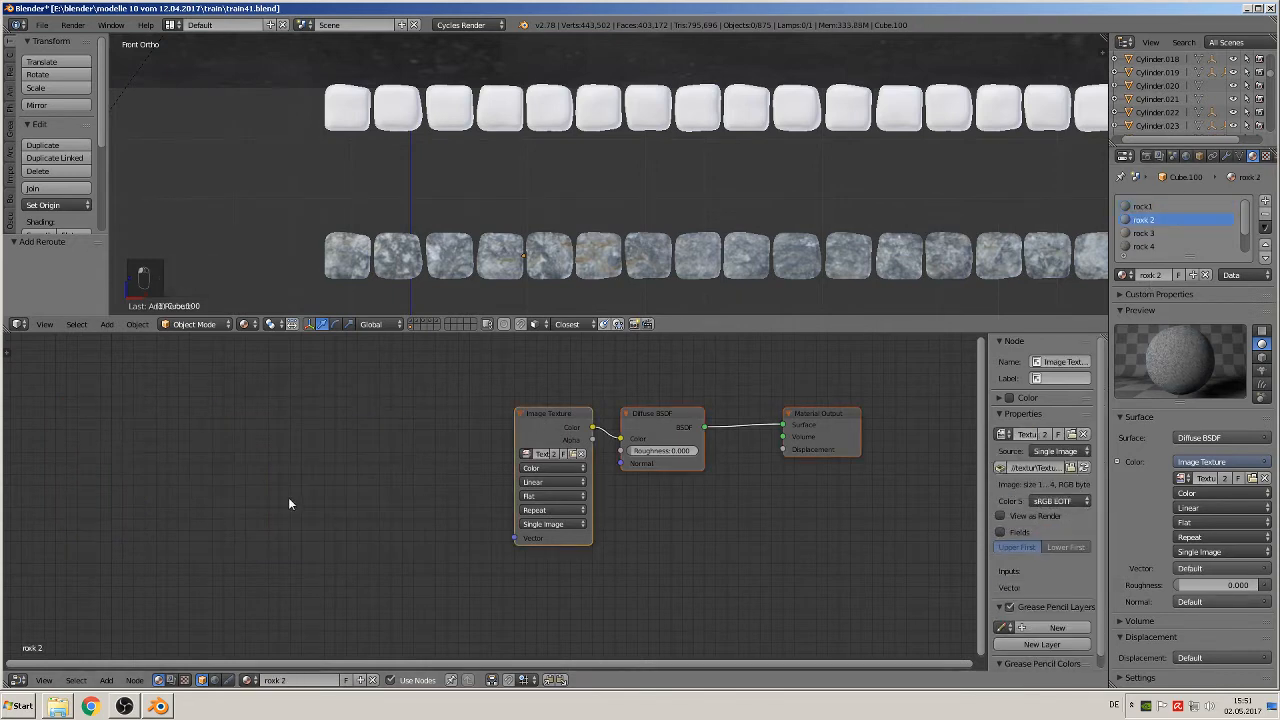
pyautogui.hotkey('ctrl', 'v')
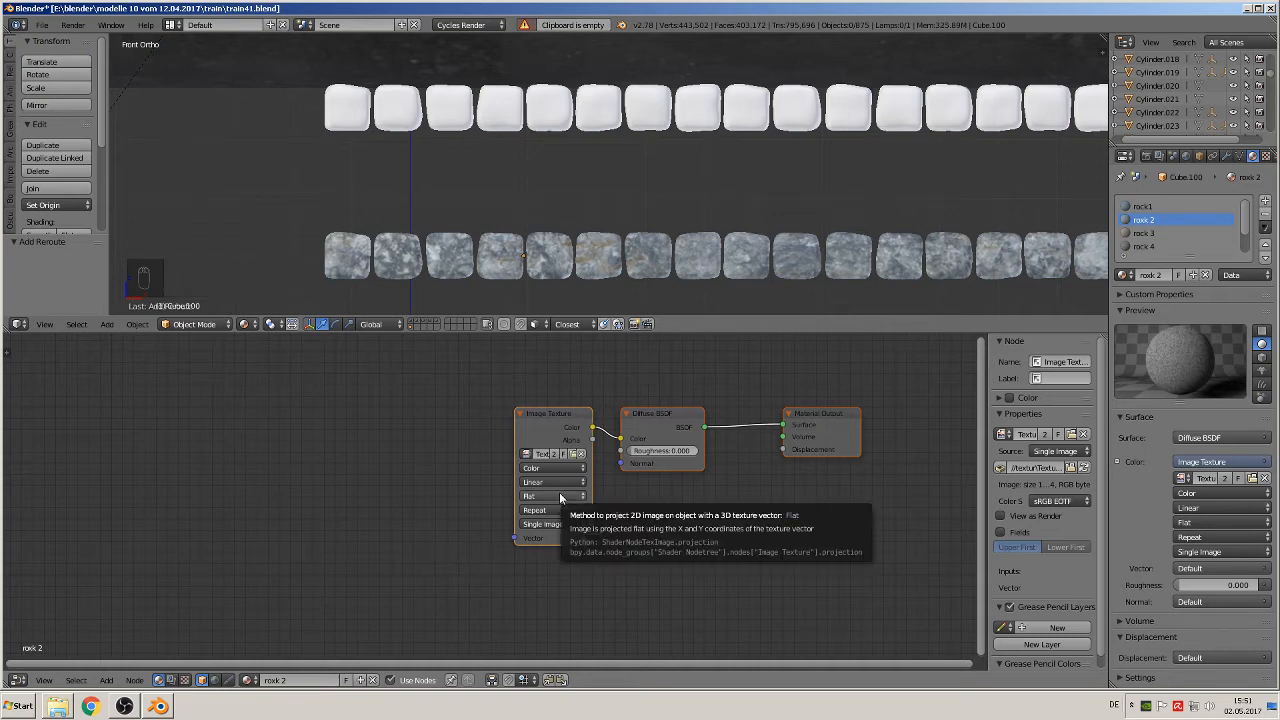
# Step: Copy rock1's Texture Coordinate and Mapping nodes into roxk 2 and link the Mapping output to the Image Texture's Vector input
pyautogui.click(1172, 207)
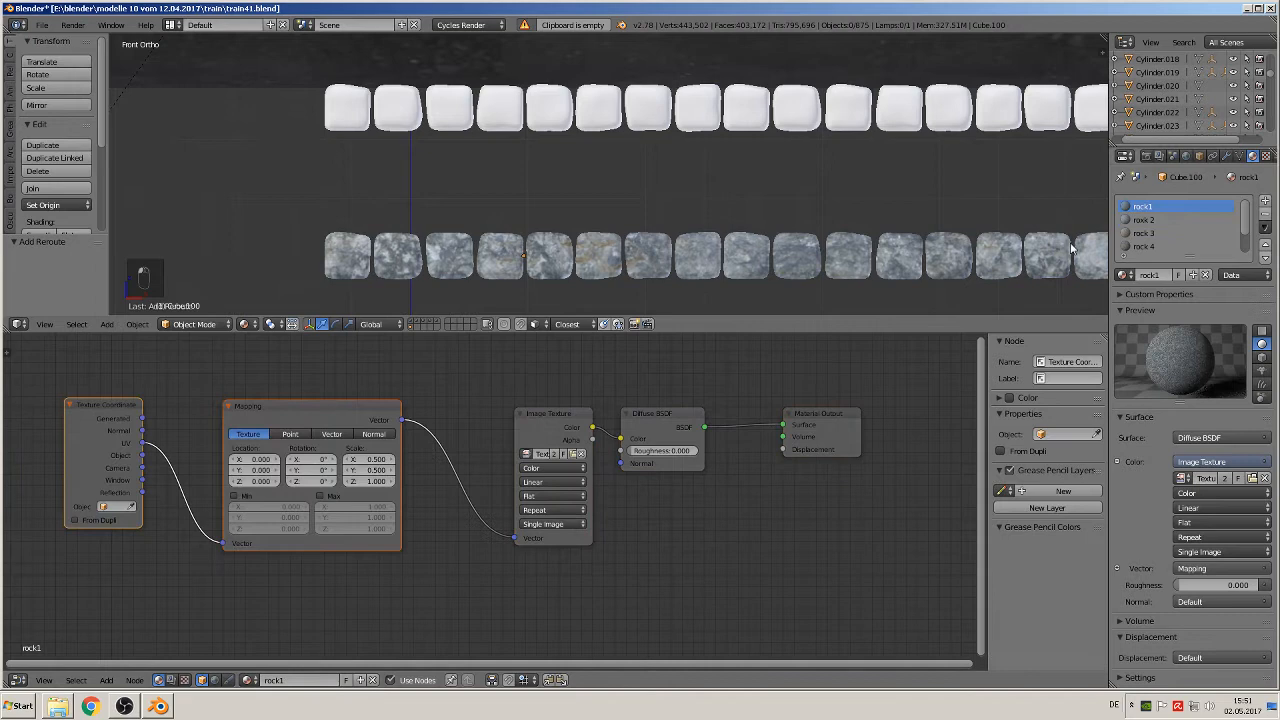
pyautogui.click(289, 414)
pyautogui.keyDown('shift'); pyautogui.click(119, 406); pyautogui.keyUp('shift')
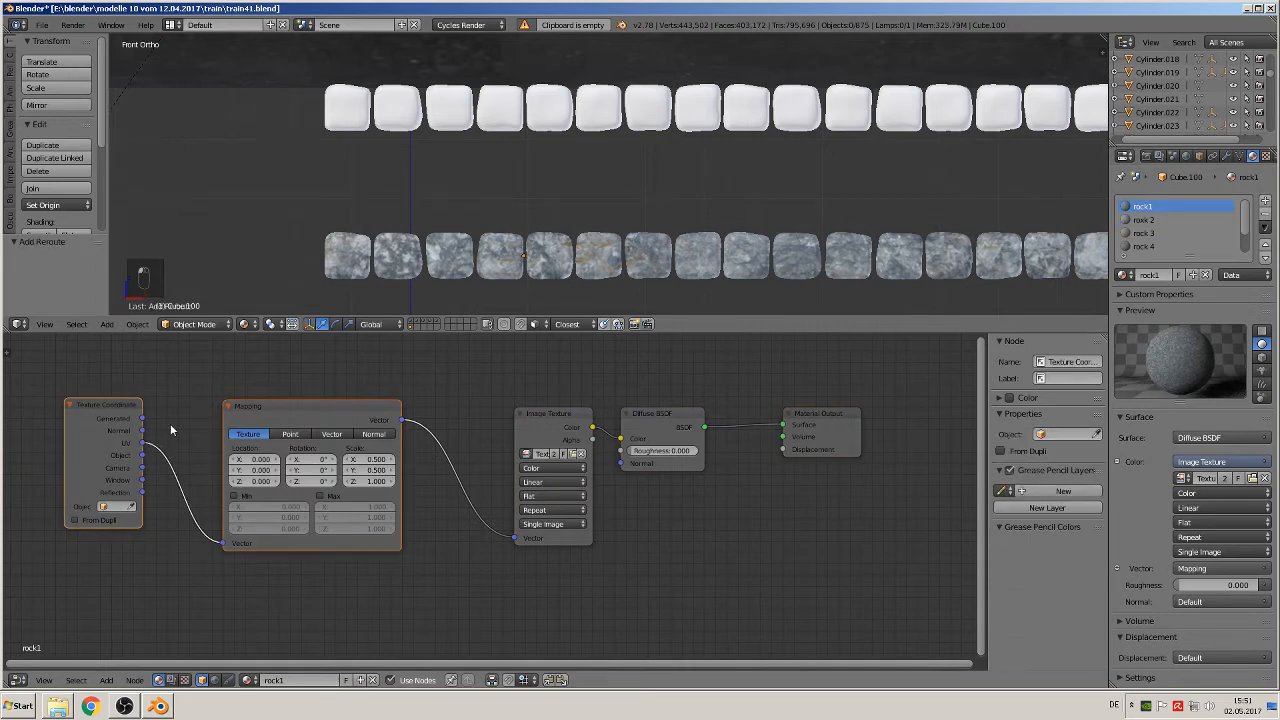
pyautogui.hotkey('ctrl', 'c')
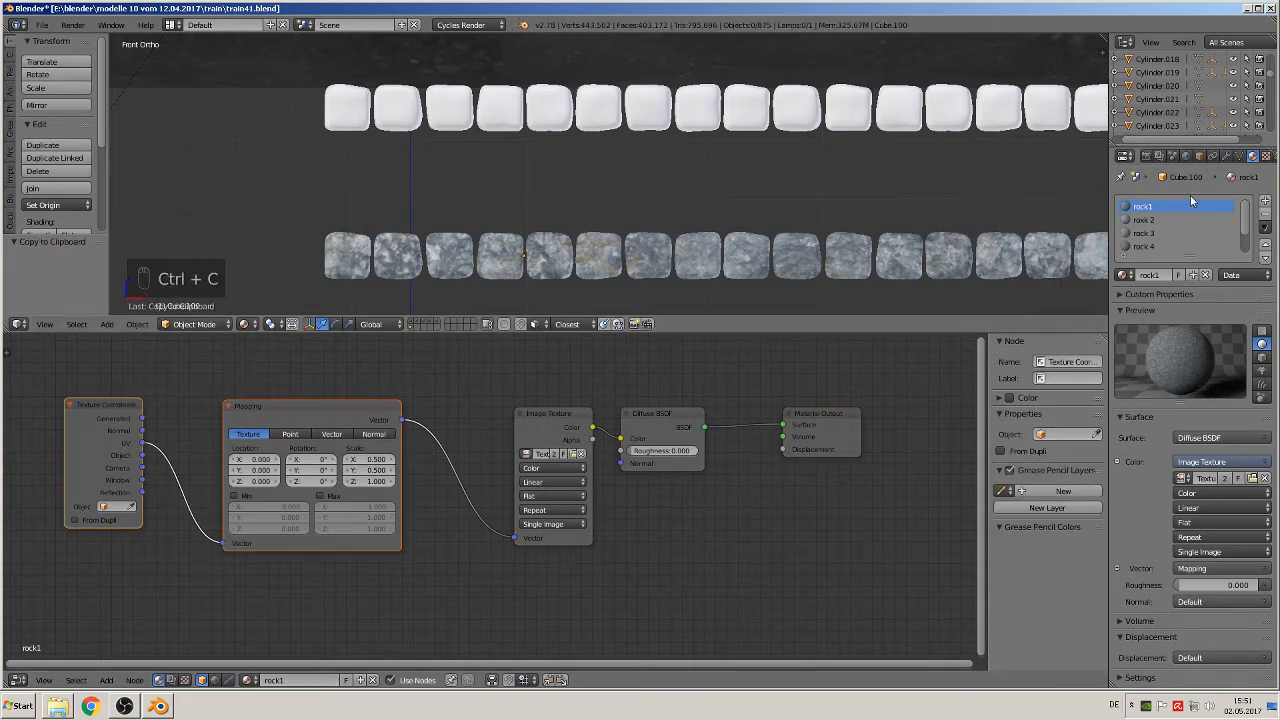
pyautogui.click(1150, 220)
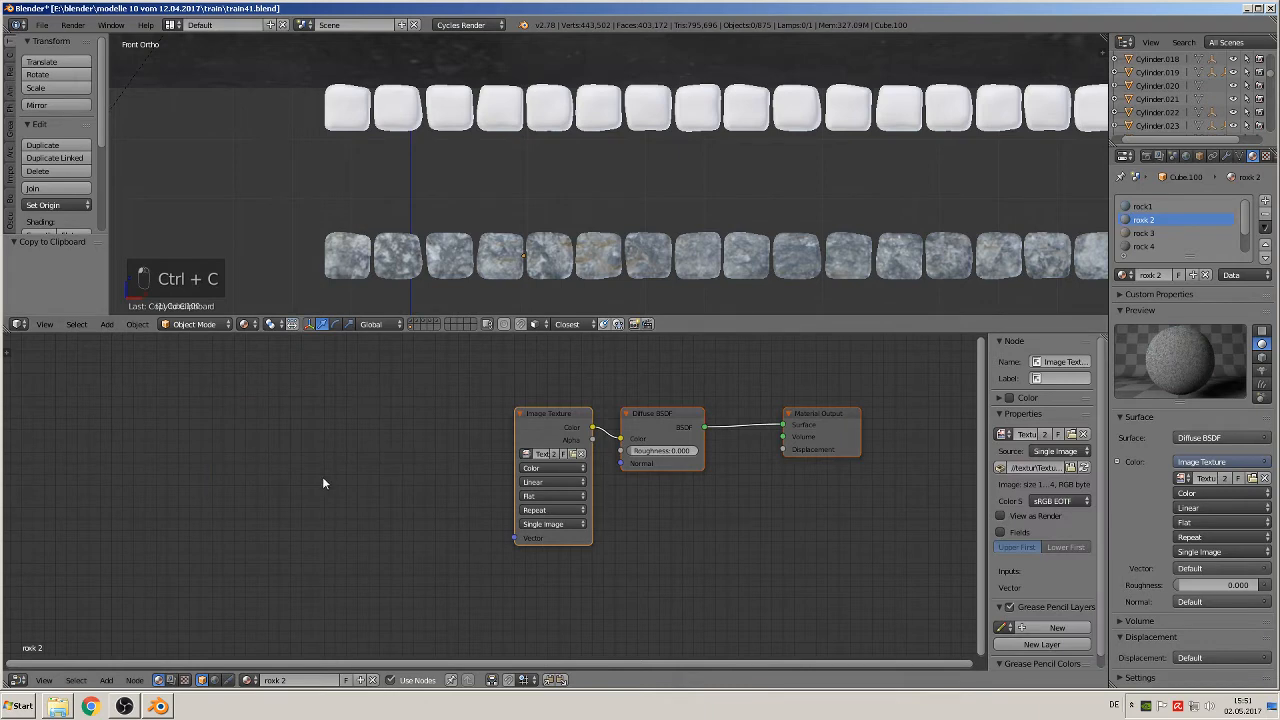
pyautogui.hotkey('ctrl', 'b')
pyautogui.hotkey('ctrl', 'v')
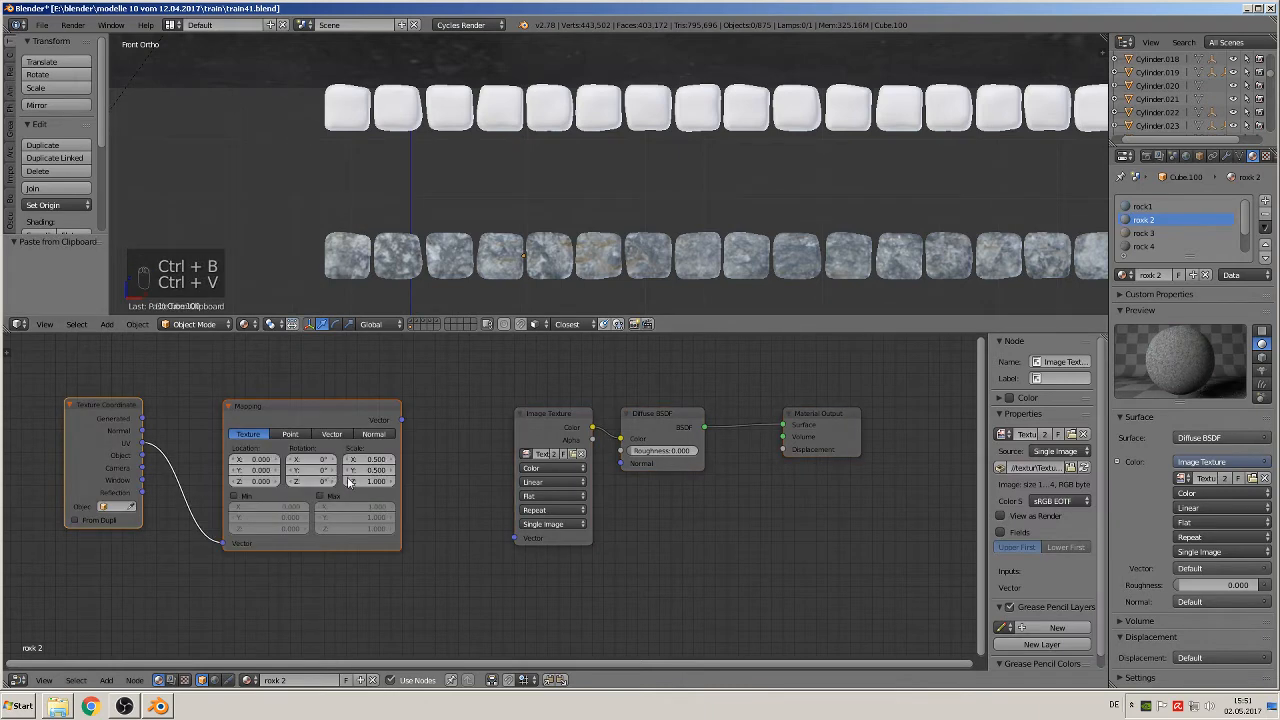
pyautogui.moveTo(401, 420); pyautogui.dragTo(516, 537)
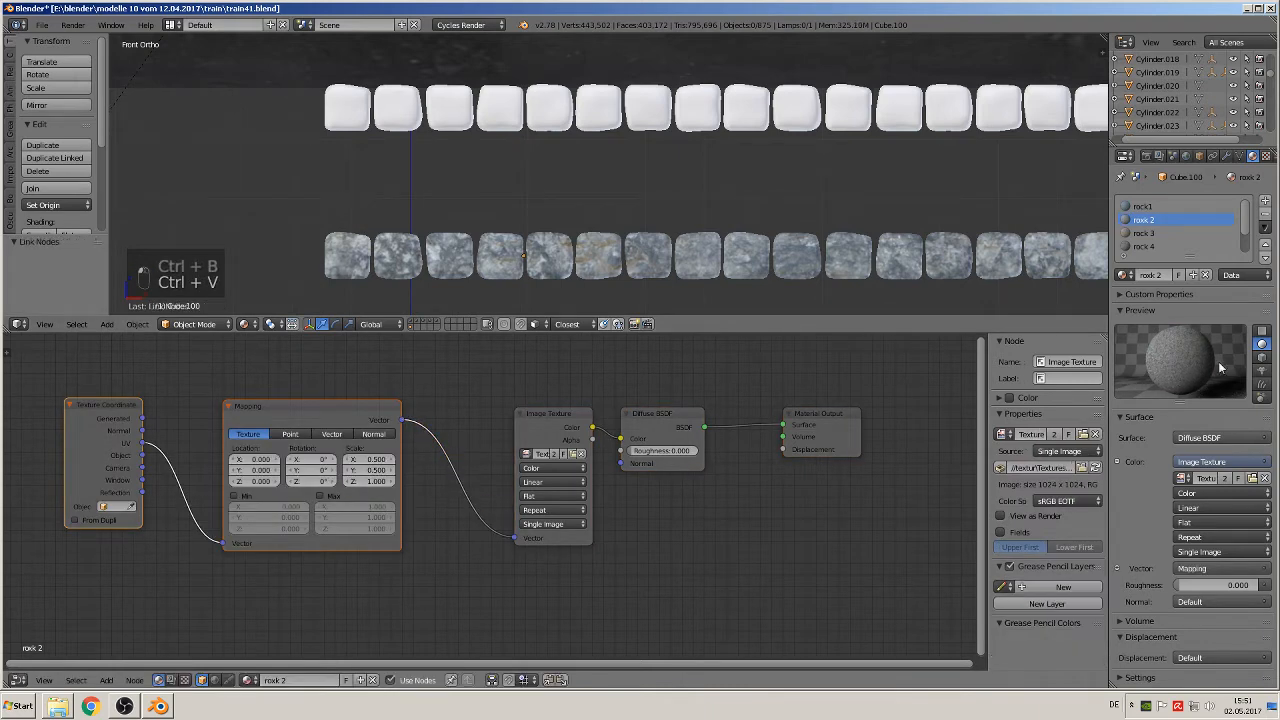
# Step: Paste the copied mapping nodes into rock 3 and rock 4, linking Mapping to the Image Texture's Vector input in each
pyautogui.click(1143, 233)
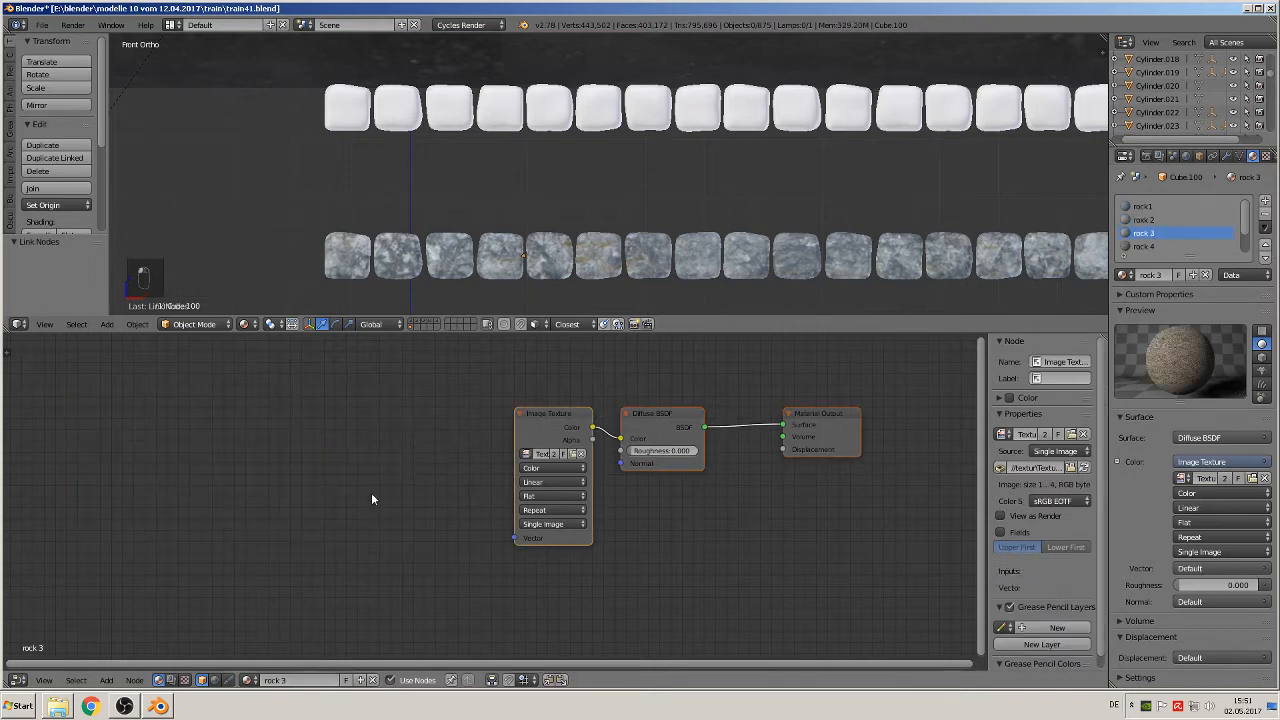
pyautogui.hotkey('ctrl', 'v')
pyautogui.moveTo(402, 420); pyautogui.dragTo(516, 537)
pyautogui.click(1143, 246)
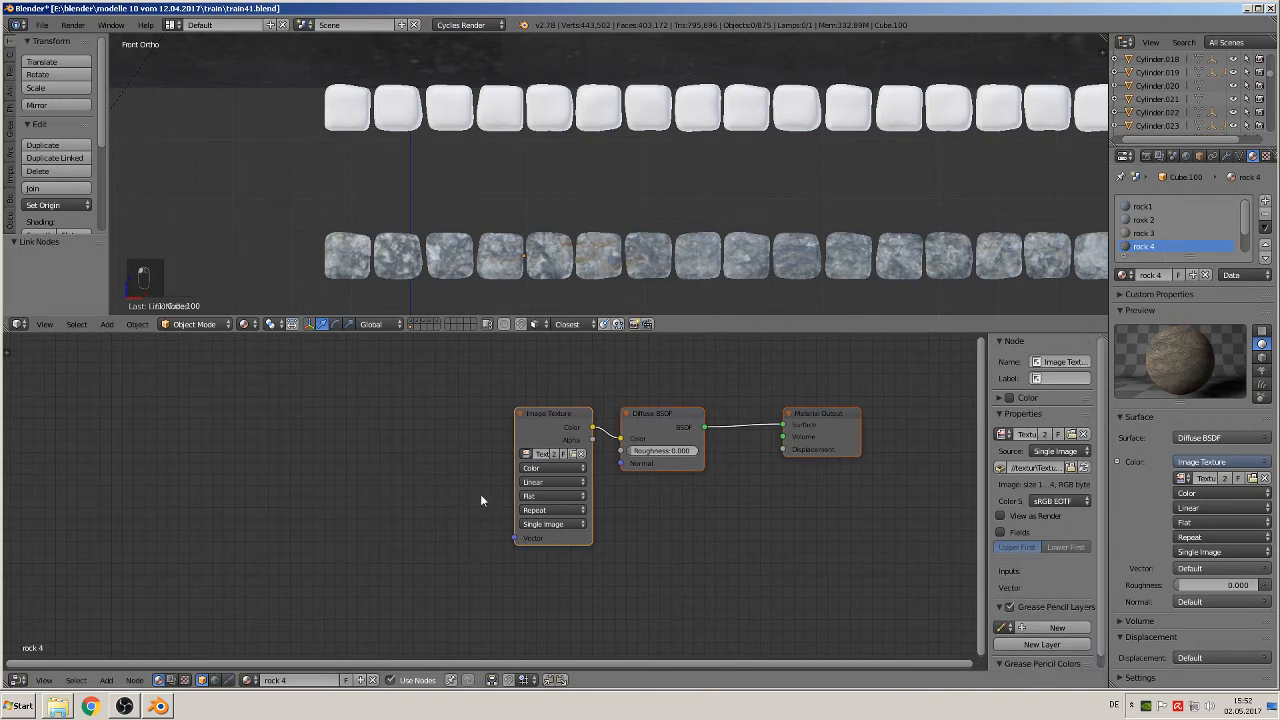
pyautogui.hotkey('ctrl', 'v')
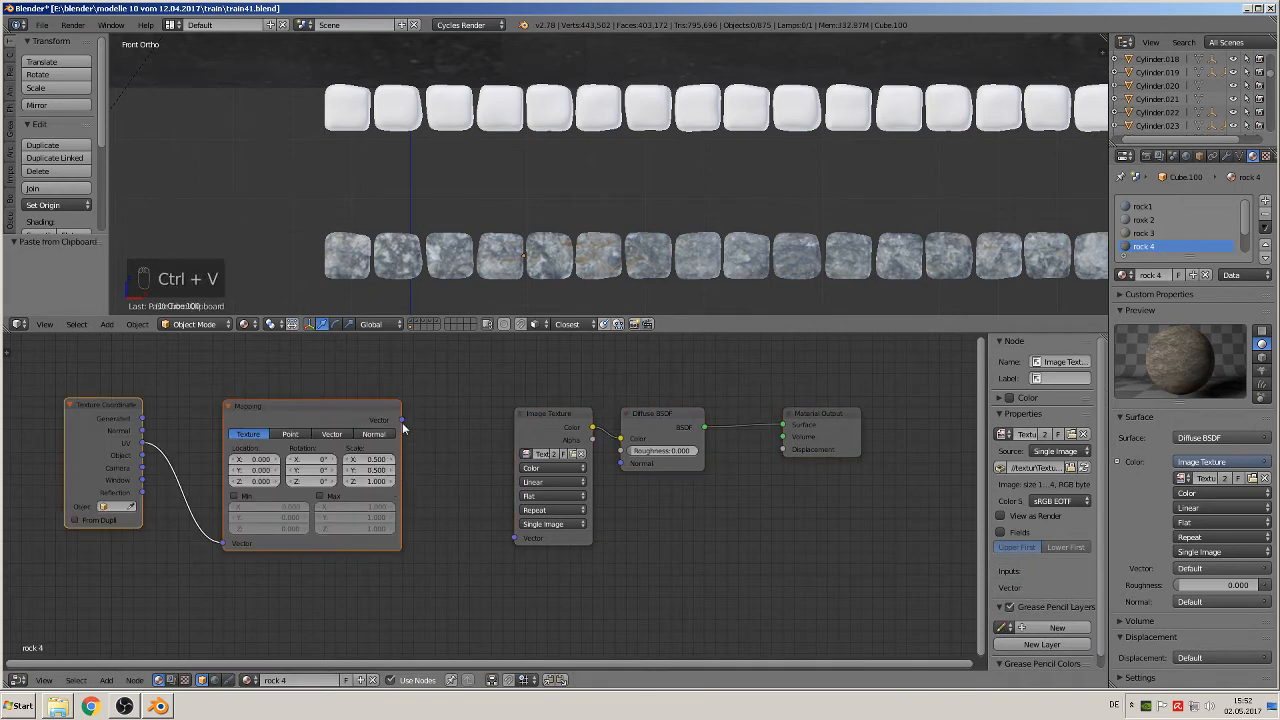
pyautogui.moveTo(403, 428); pyautogui.dragTo(515, 537)
# Step: Paste the copied mapping nodes into rock 5 and rock 6, linking Mapping to the Image Texture's Vector input in each
pyautogui.scroll(-2, 1220, 255)
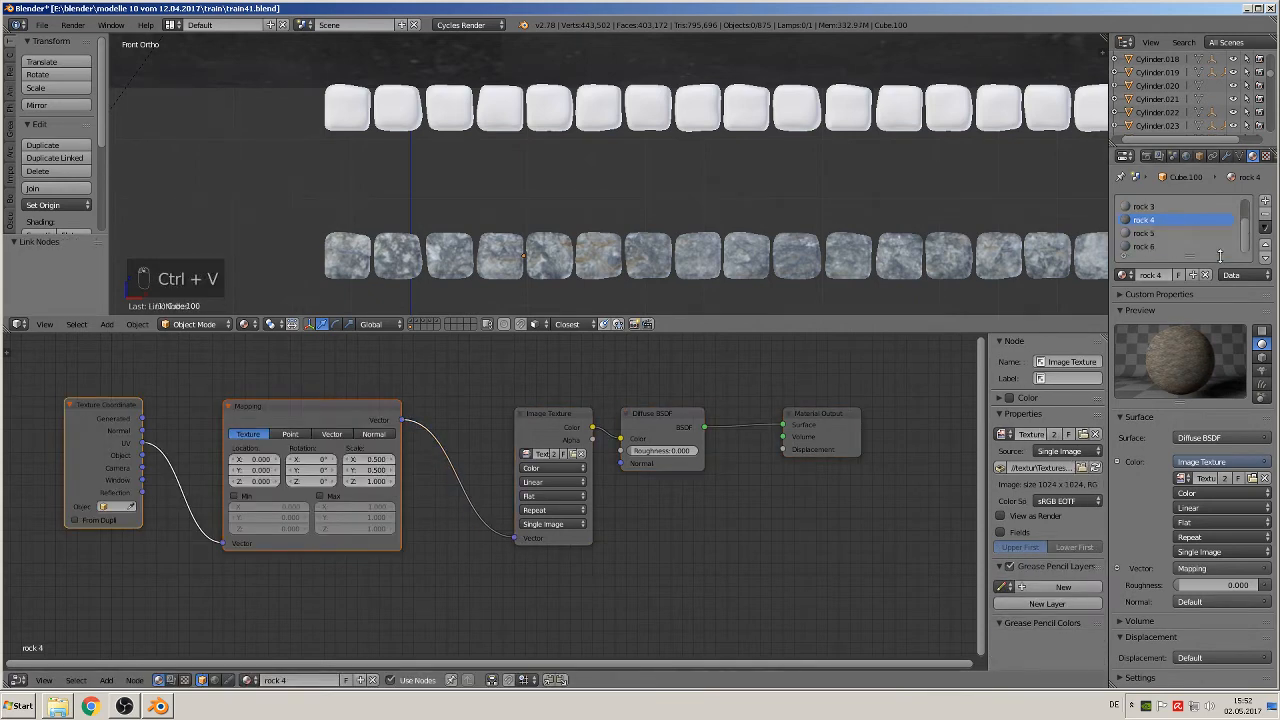
pyautogui.click(1160, 233)
pyautogui.hotkey('ctrl', 'v')
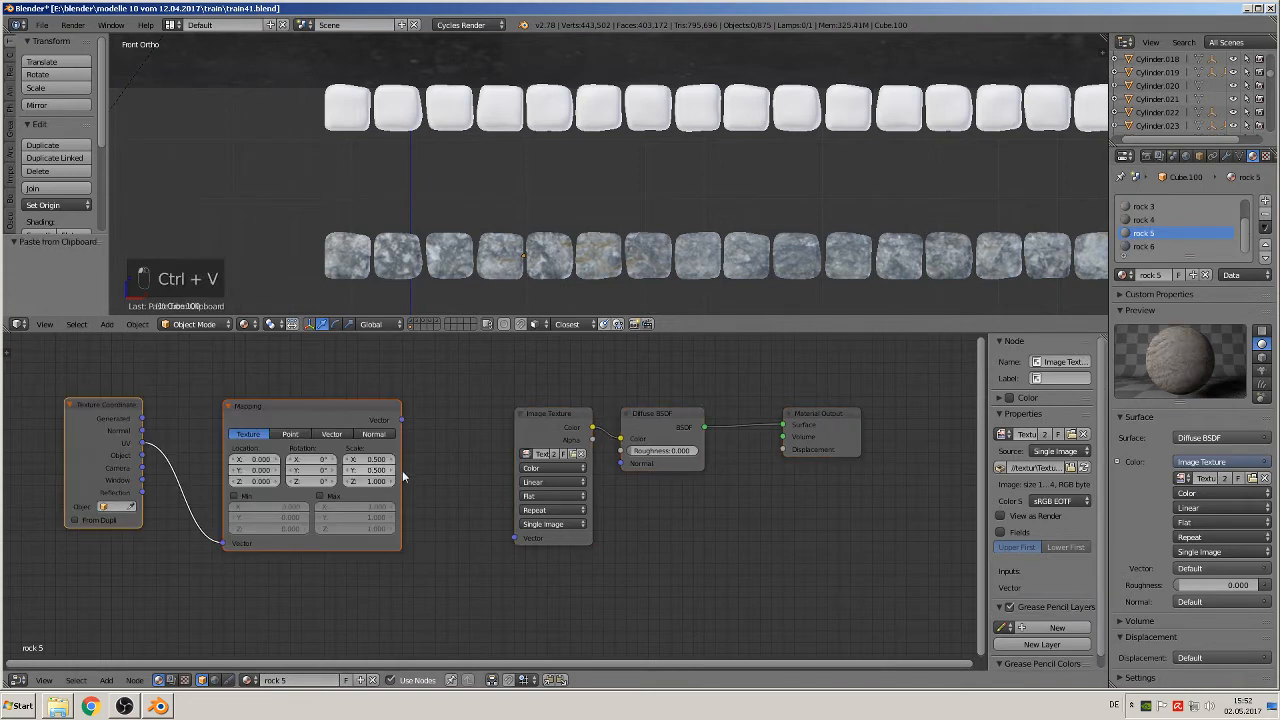
pyautogui.moveTo(401, 420); pyautogui.dragTo(515, 538)
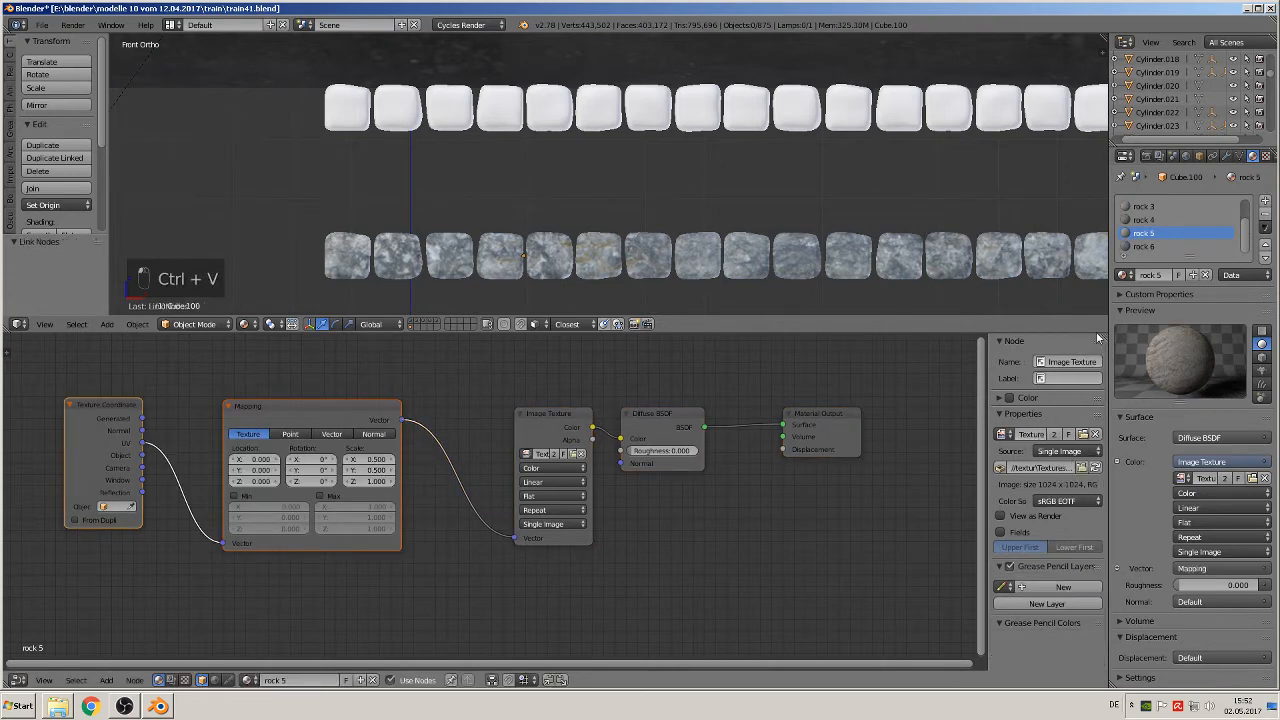
pyautogui.click(1143, 246)
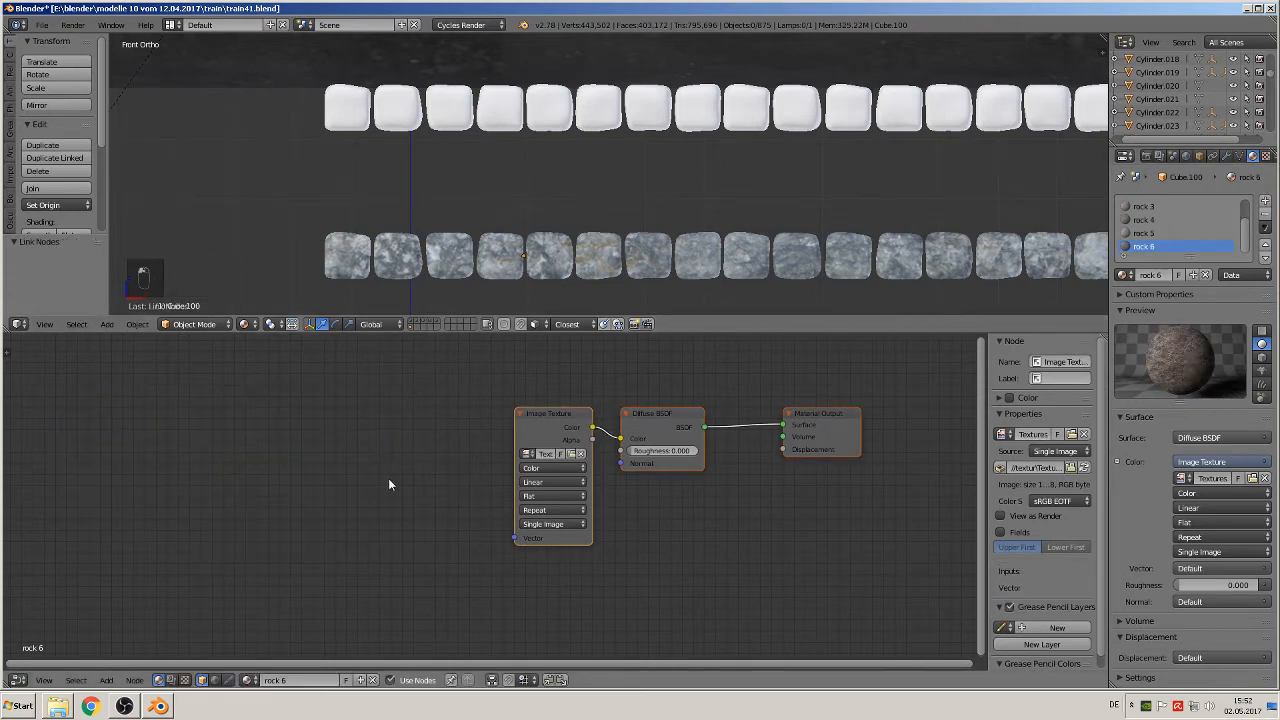
pyautogui.hotkey('ctrl', 'v')
pyautogui.moveTo(403, 421); pyautogui.dragTo(521, 540)
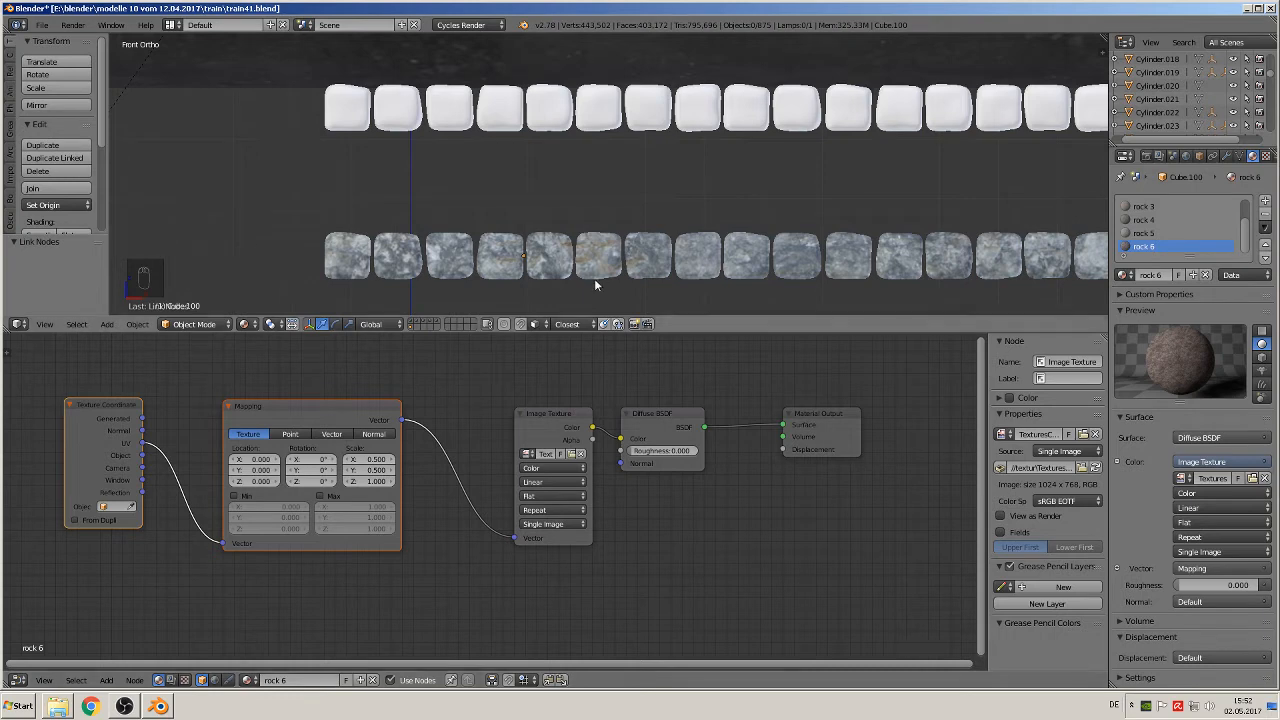
# Step: Enlarge the 3D view above the Node Editor to show more of the block rows
pyautogui.scroll(1, 521, 305)
pyautogui.moveTo(521, 305)
pyautogui.mouseDown(button='middle')
pyautogui.moveTo(531, 310)
pyautogui.moveTo(500, 302)
pyautogui.moveTo(509, 307)
pyautogui.mouseUp(button='middle')
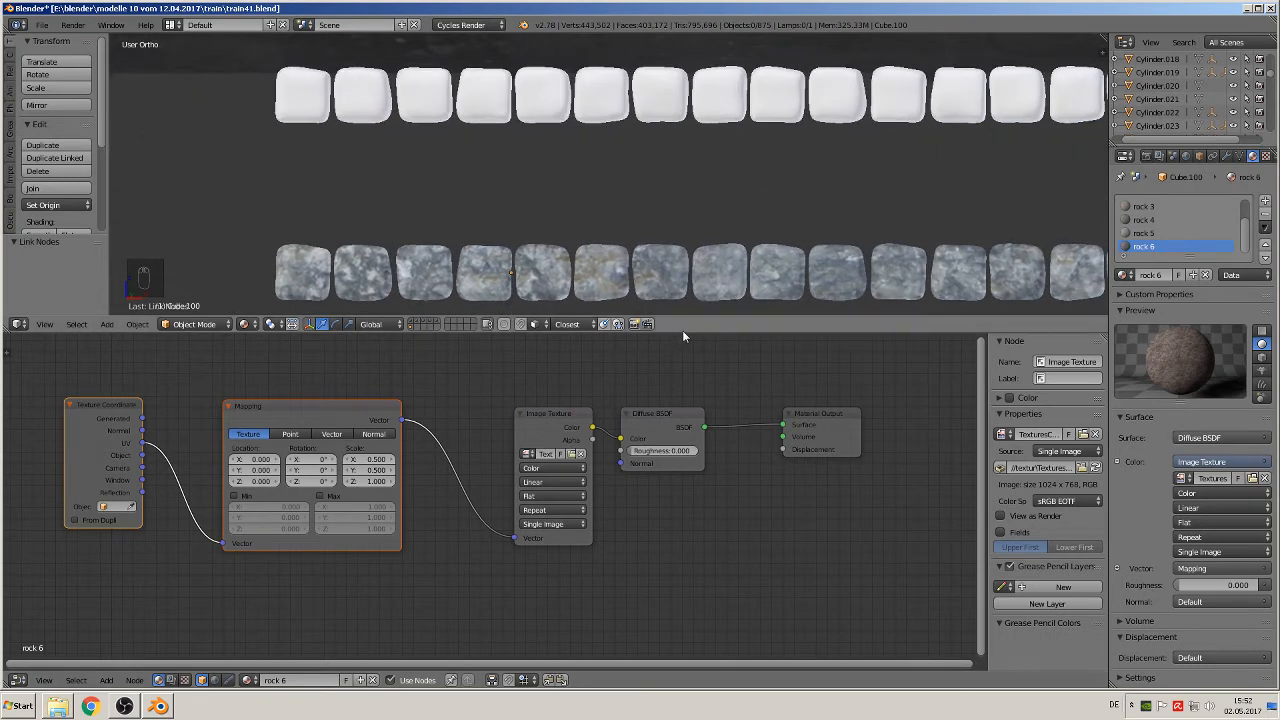
pyautogui.moveTo(683, 318); pyautogui.dragTo(683, 482)
# Step: In the textured row's mesh, assign the roxk 2 material to the 2nd, 7th, 16th and 21st blocks from the left
pyautogui.press('Tab')
pyautogui.press('a')
pyautogui.press('a')
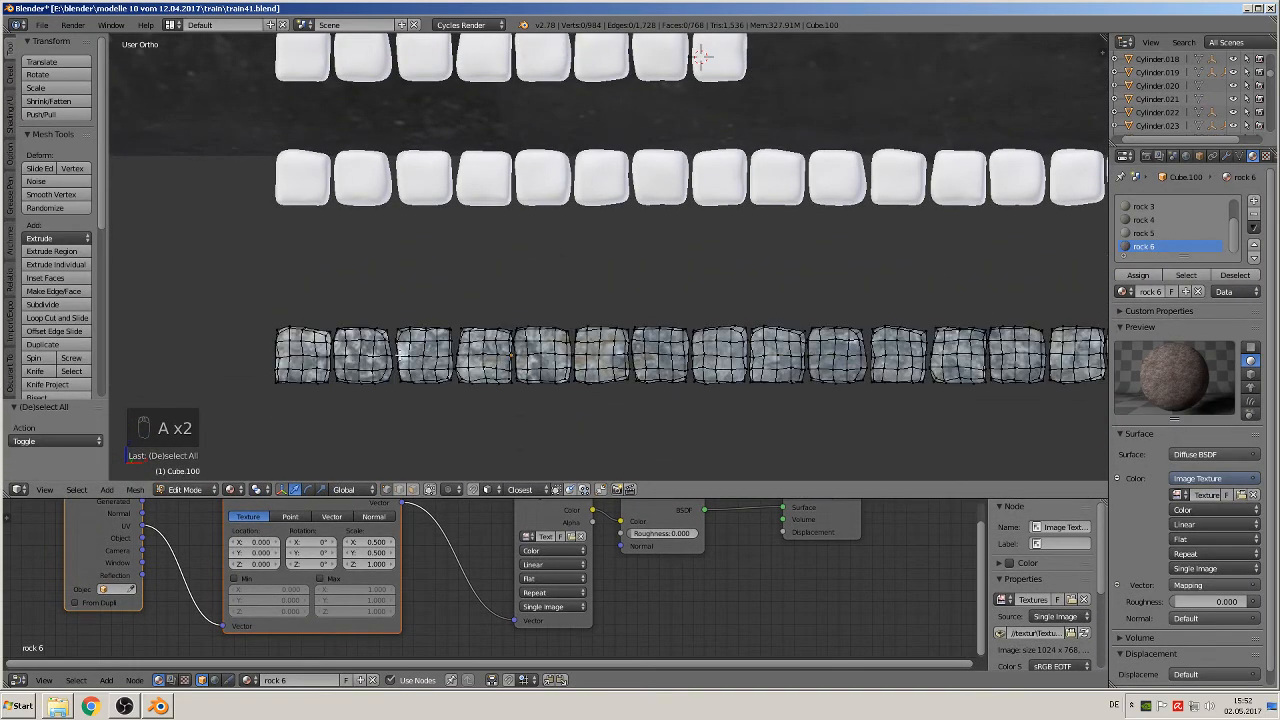
pyautogui.scroll(2, 1193, 212)
pyautogui.scroll(-4, 620, 369)
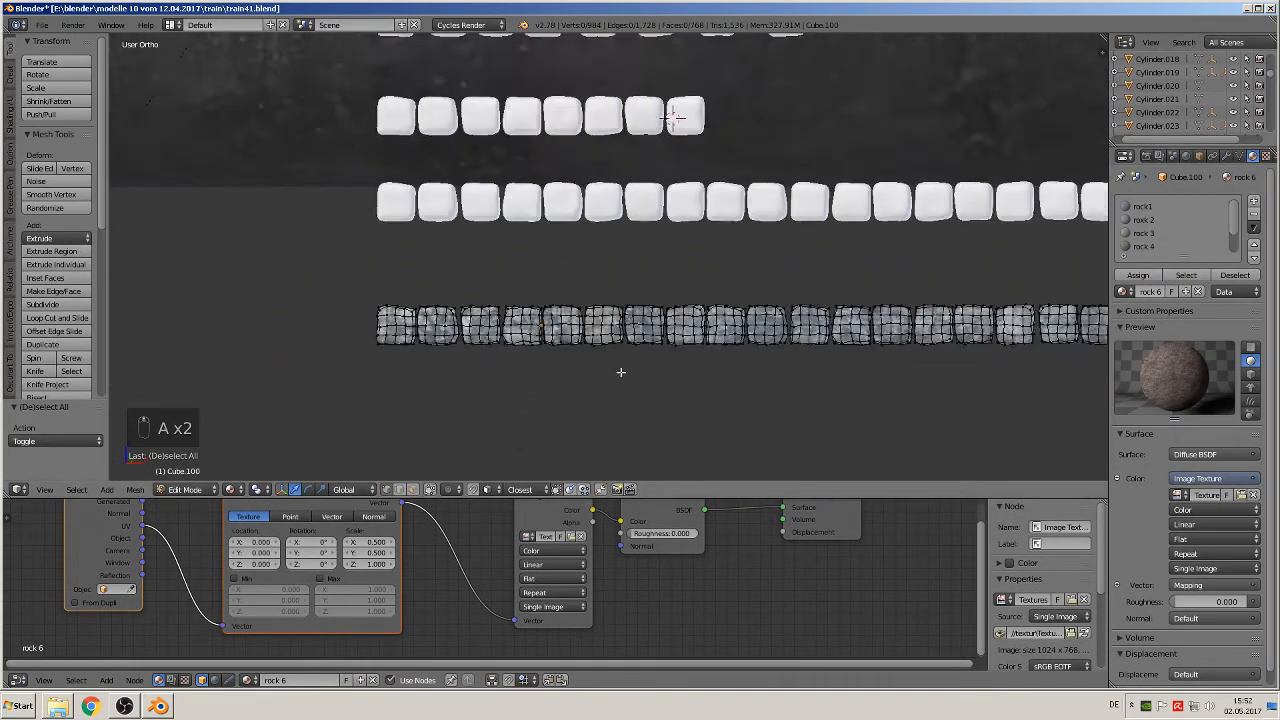
pyautogui.scroll(-2, 561, 371)
pyautogui.keyDown('shift'); pyautogui.moveTo(677, 351); pyautogui.dragTo(483, 376, button='middle'); pyautogui.keyUp('shift')
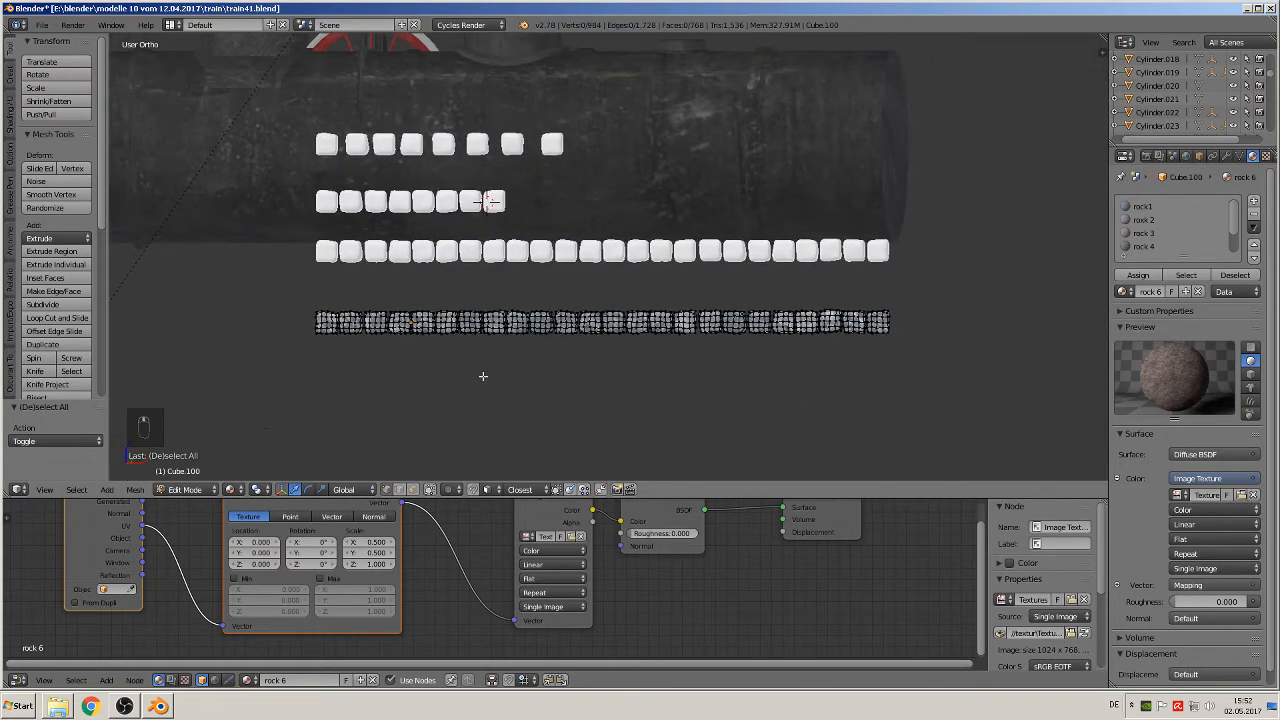
pyautogui.press('l')
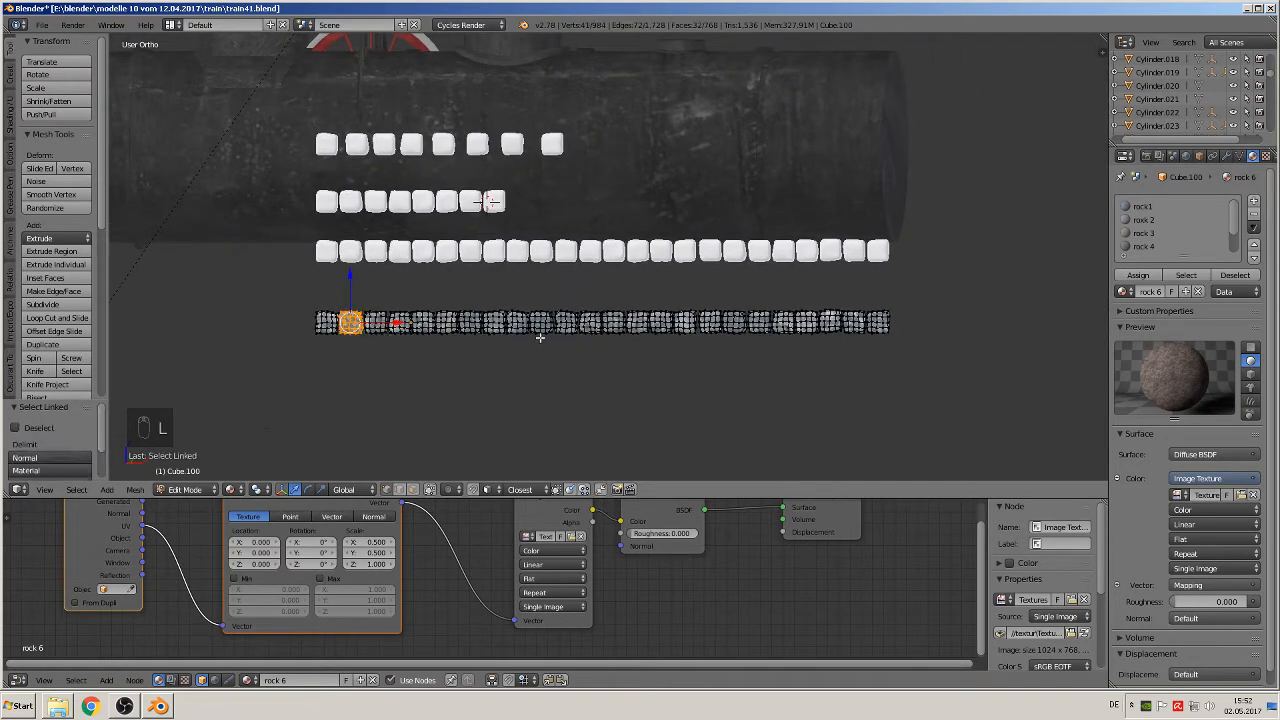
pyautogui.press('l')
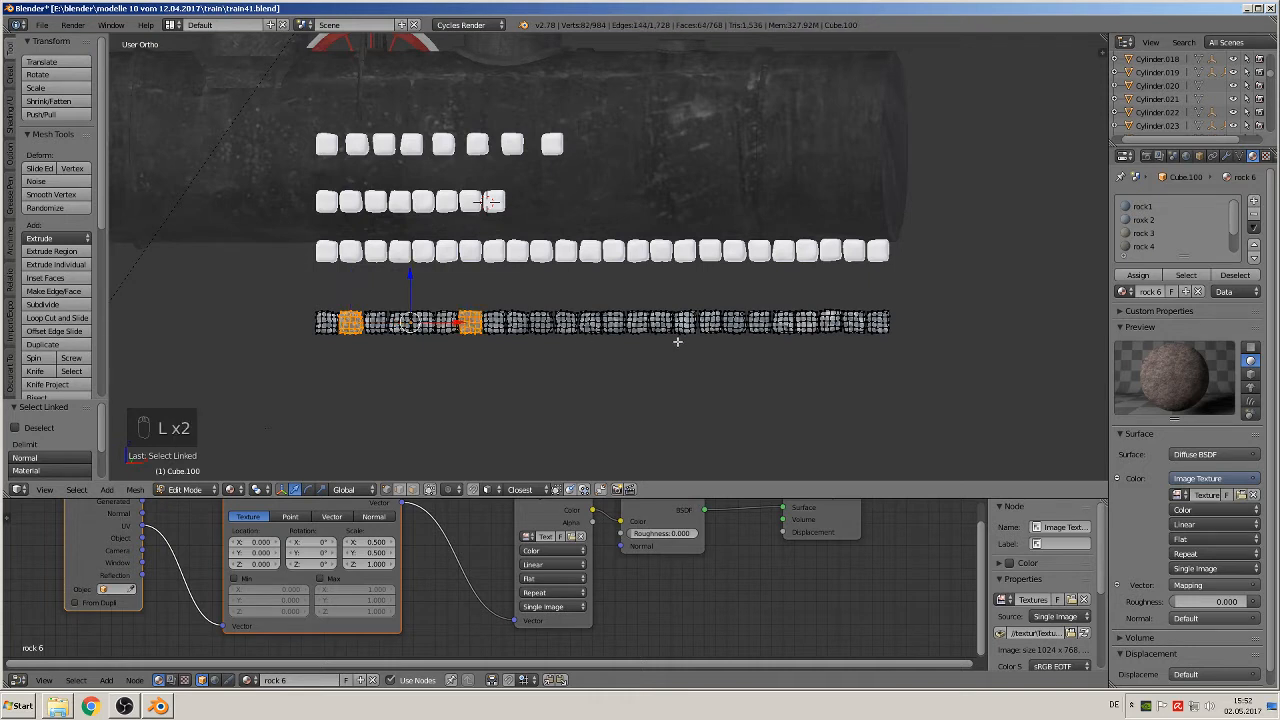
pyautogui.press('l')
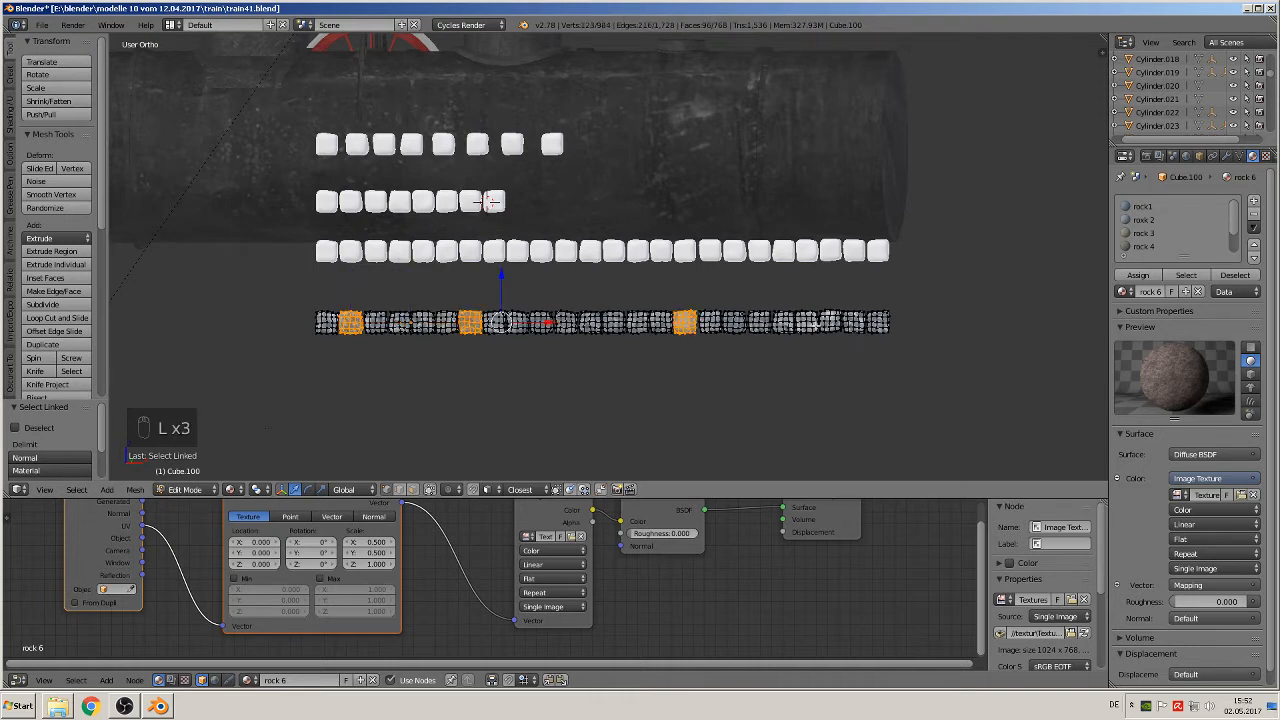
pyautogui.press('l')
pyautogui.click(1145, 220)
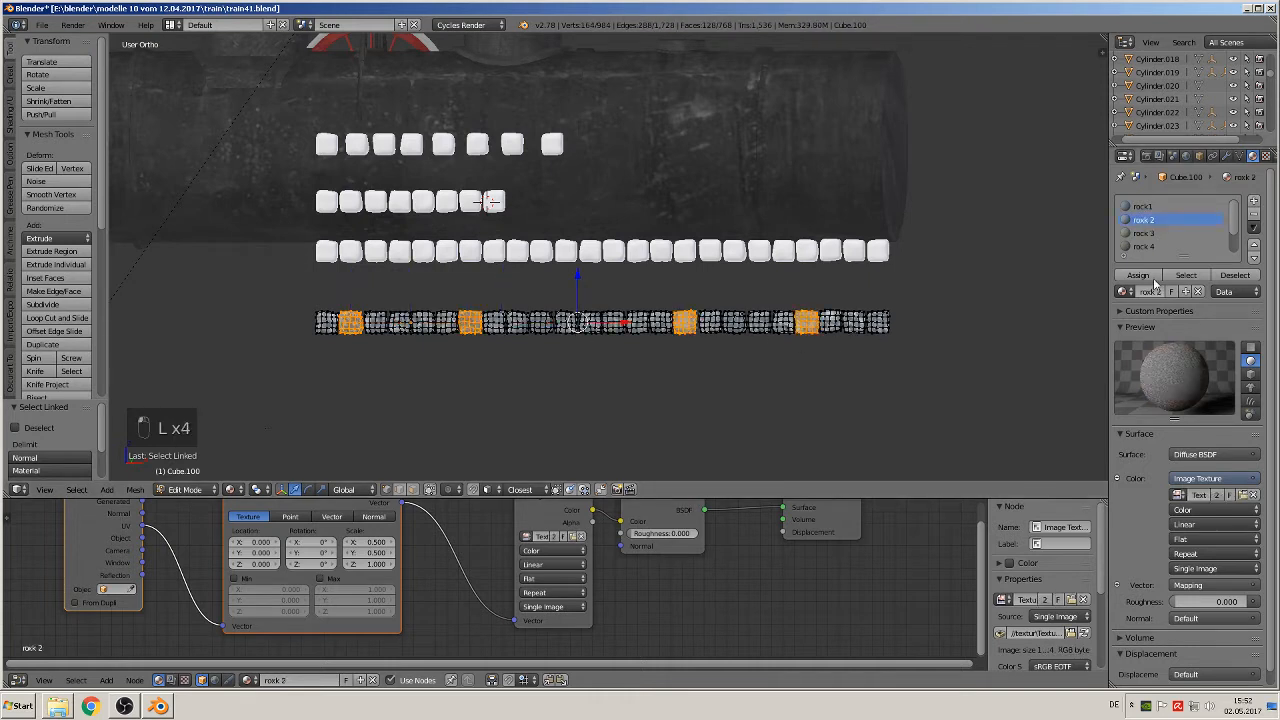
pyautogui.click(1140, 276)
pyautogui.press('Tab')
# Step: Assign the rock 3 material to the 4th, 11th, 17th and last blocks of the textured row
pyautogui.scroll(2, 700, 406)
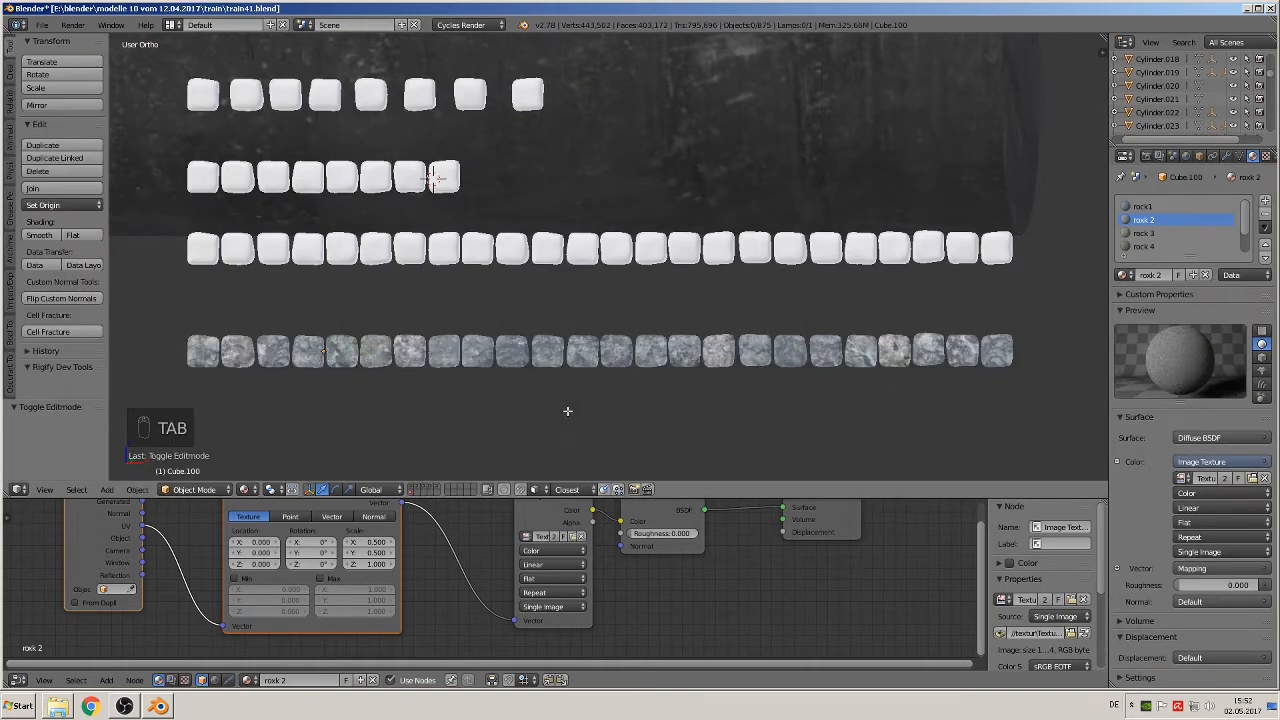
pyautogui.press('Tab')
pyautogui.press('a')
pyautogui.press('a')
pyautogui.press('a')
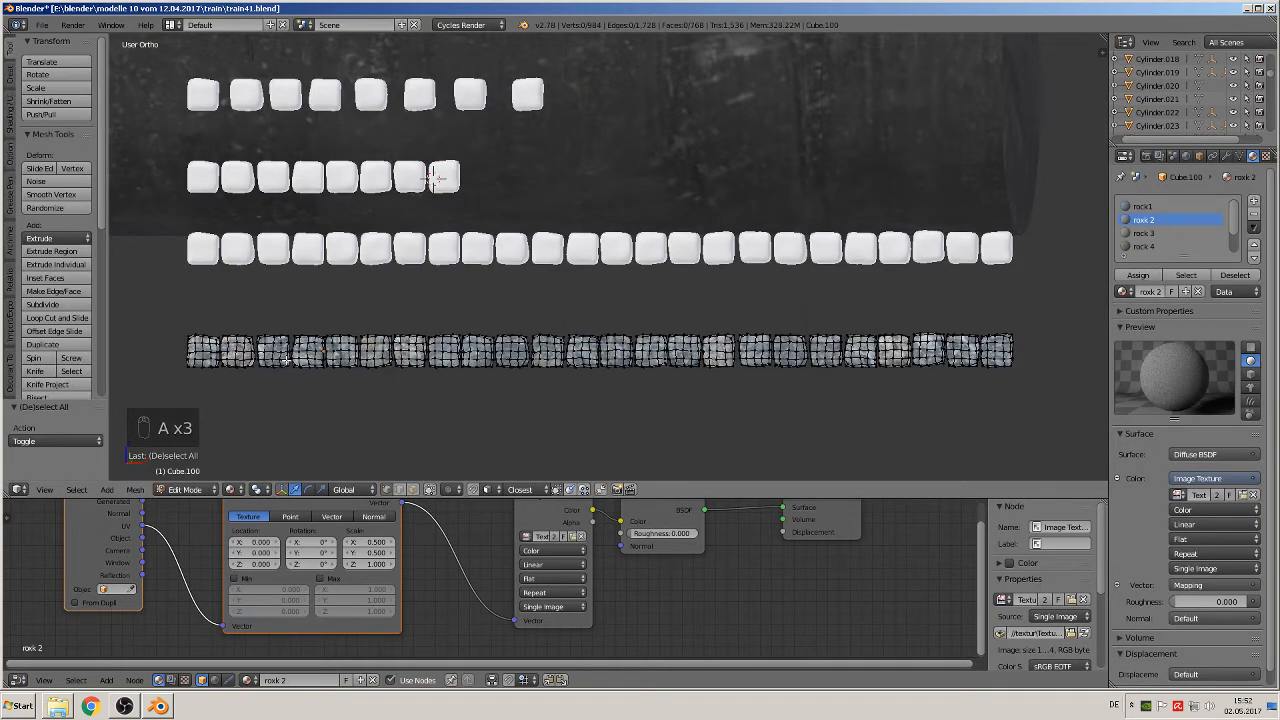
pyautogui.press('l')
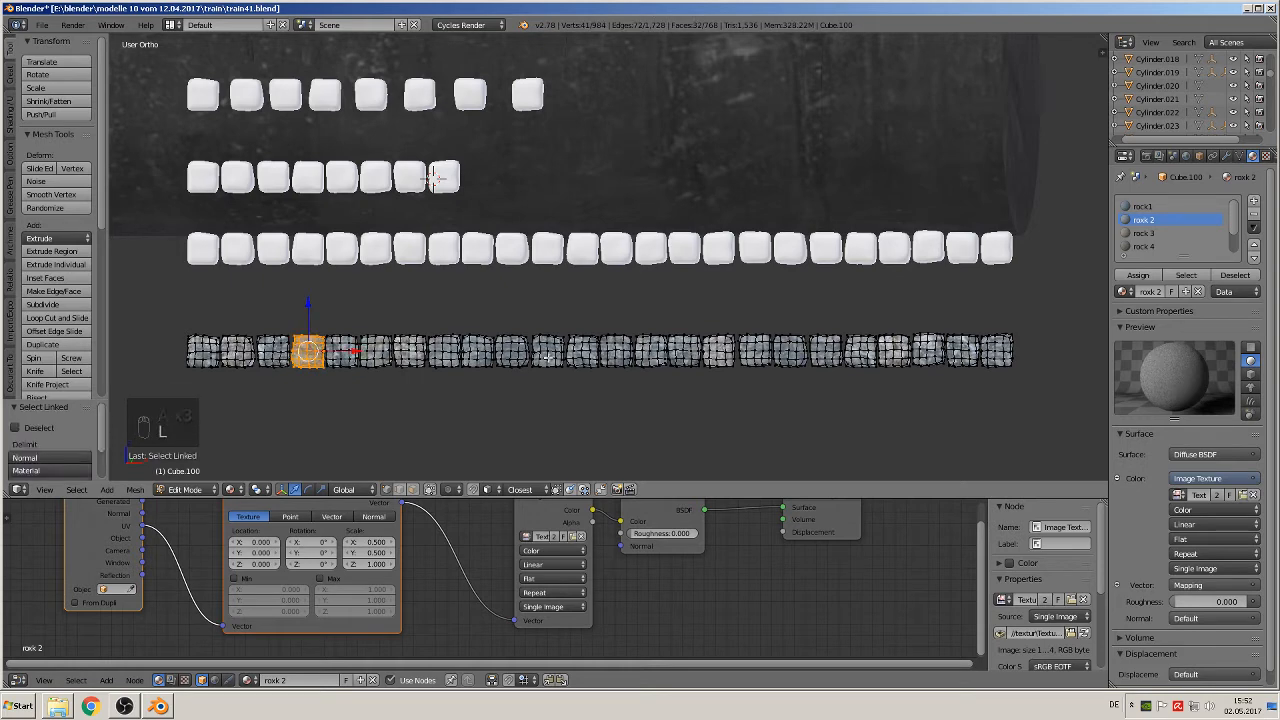
pyautogui.press('l')
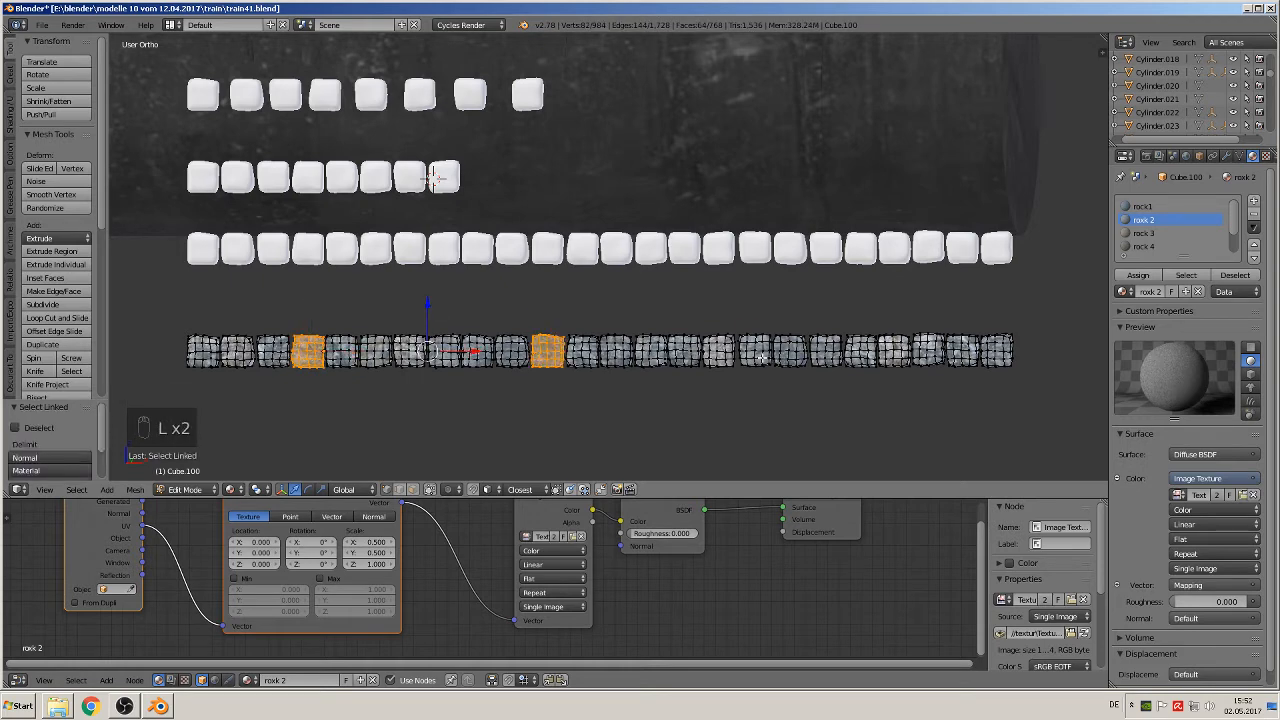
pyautogui.press('l')
pyautogui.press('l')
pyautogui.click(1158, 233)
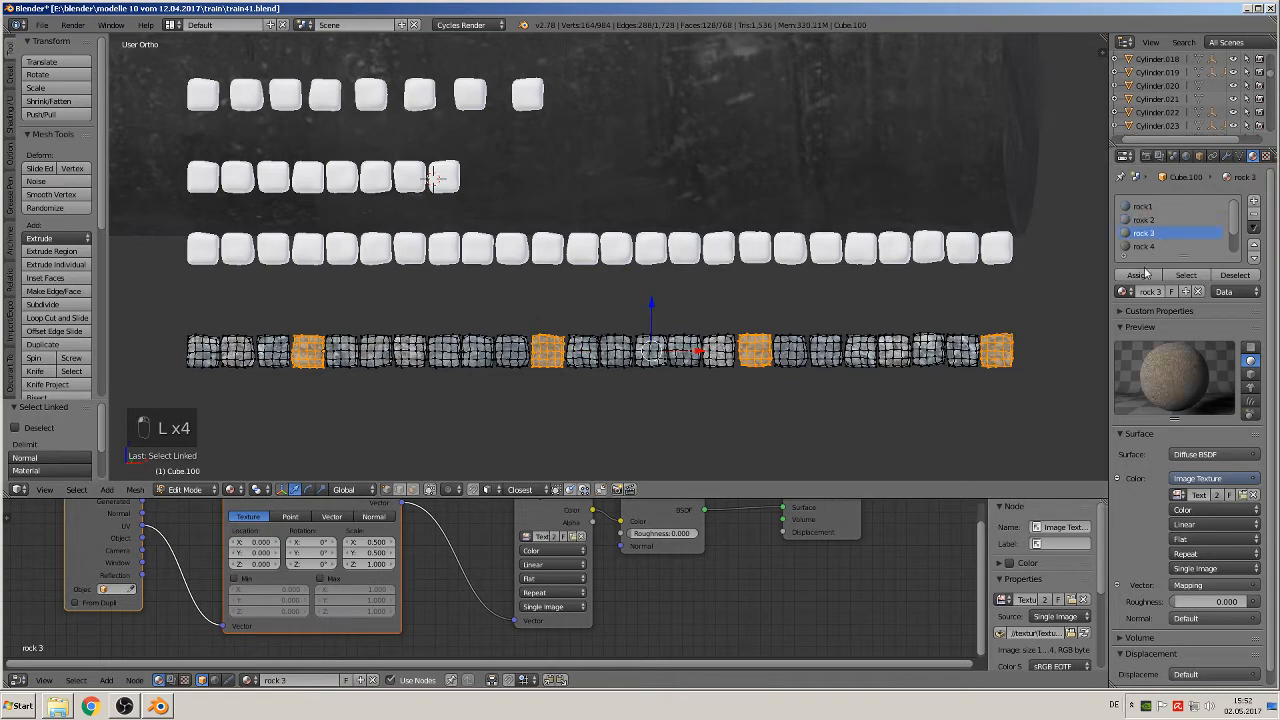
pyautogui.click(1138, 275)
pyautogui.press('Tab')
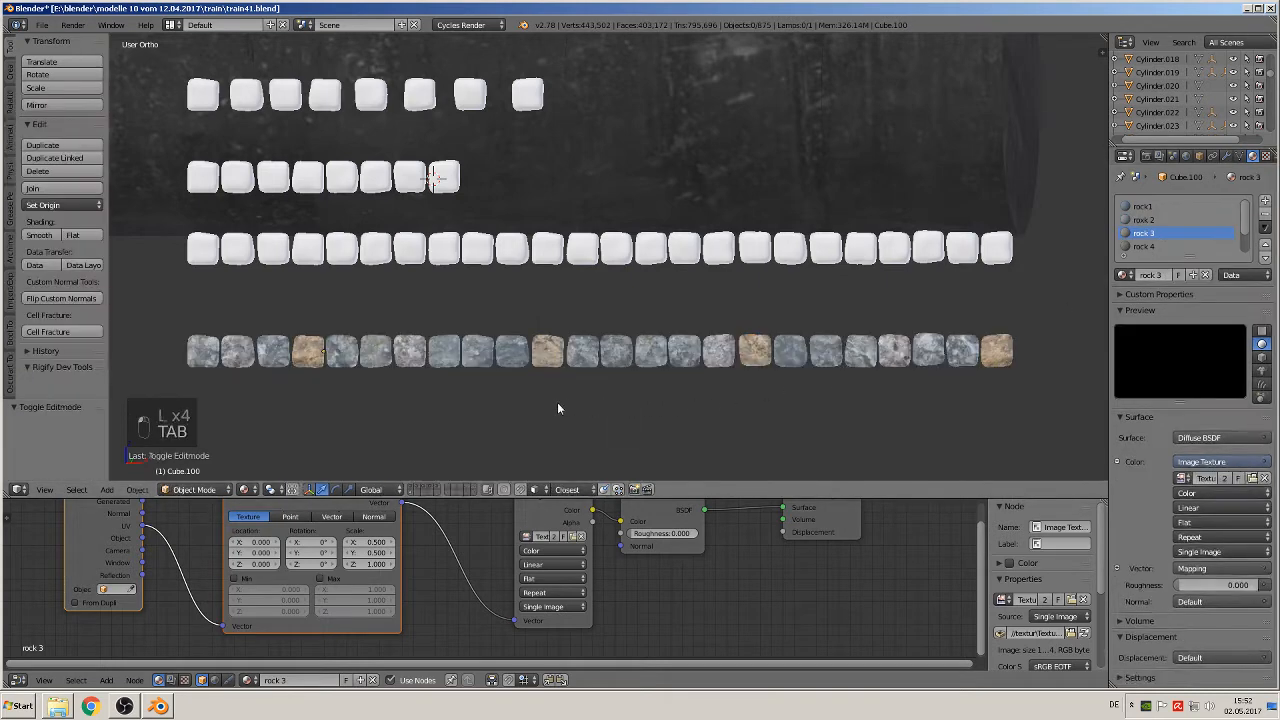
# Step: Assign the rock 4 material to the 5th, 8th and 19th blocks from the left in the textured row
pyautogui.press('Tab')
pyautogui.press('a')
pyautogui.press('a')
pyautogui.press('a')
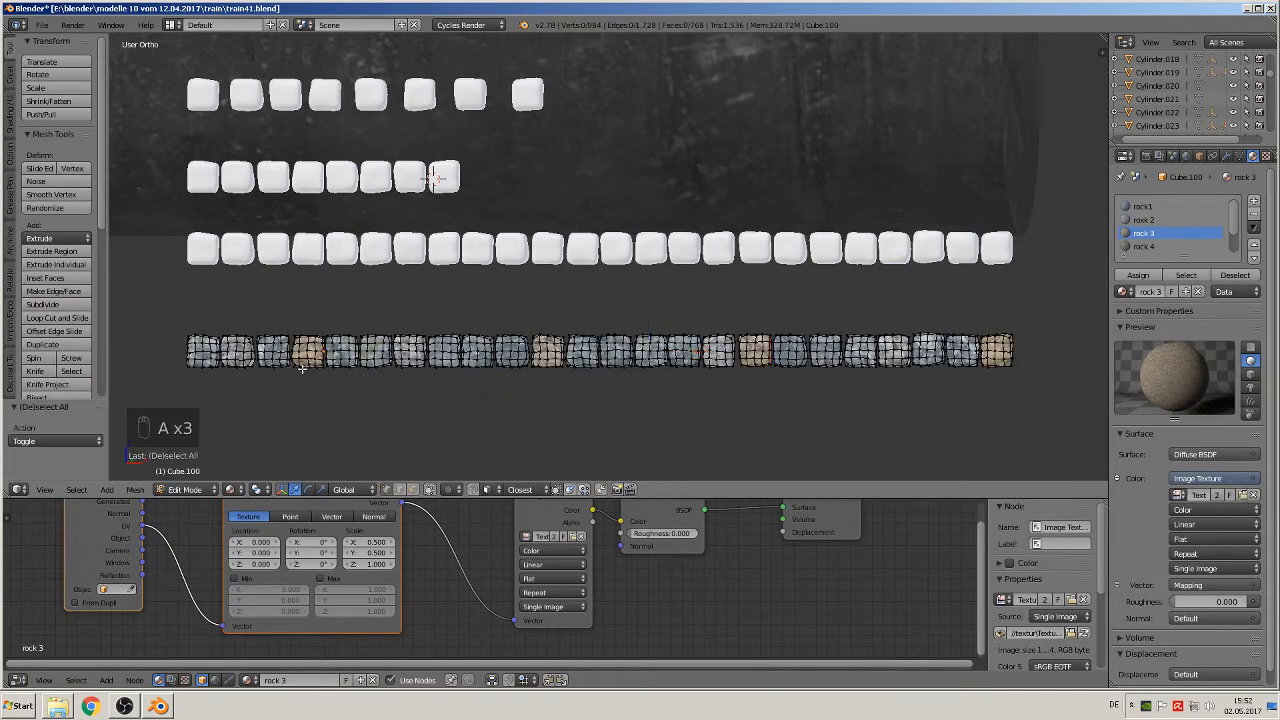
pyautogui.press('l')
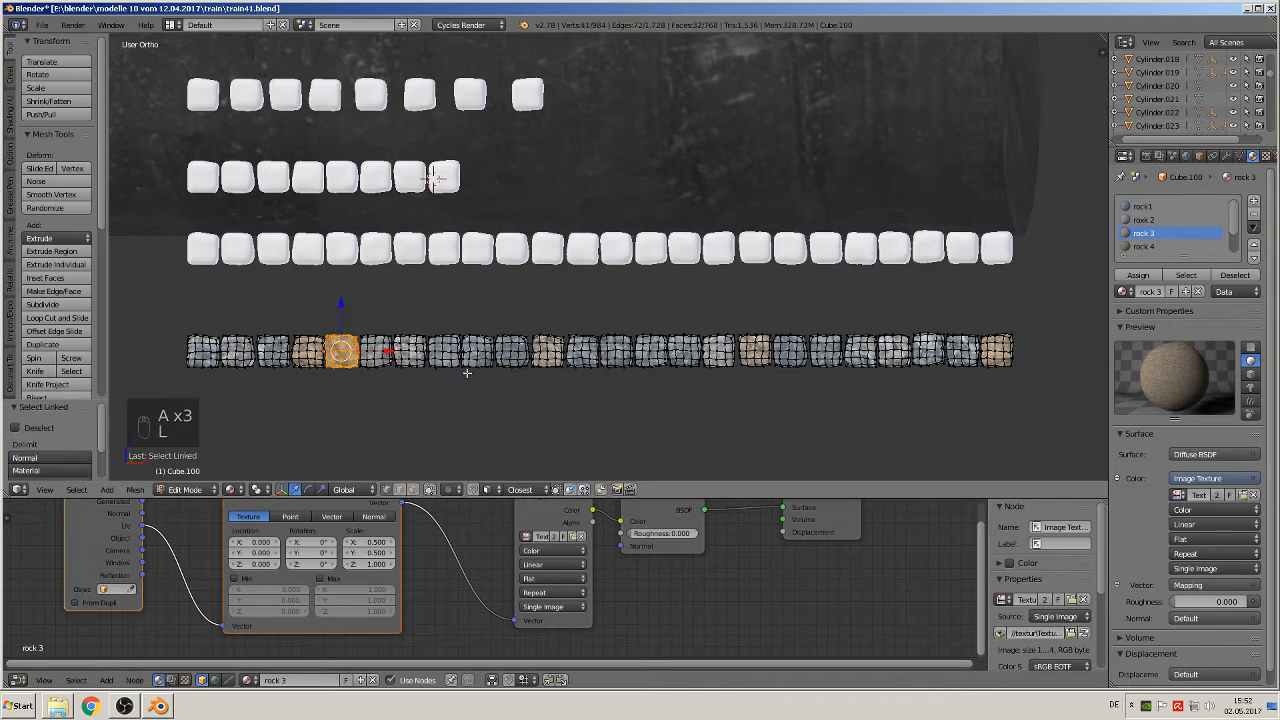
pyautogui.press('l')
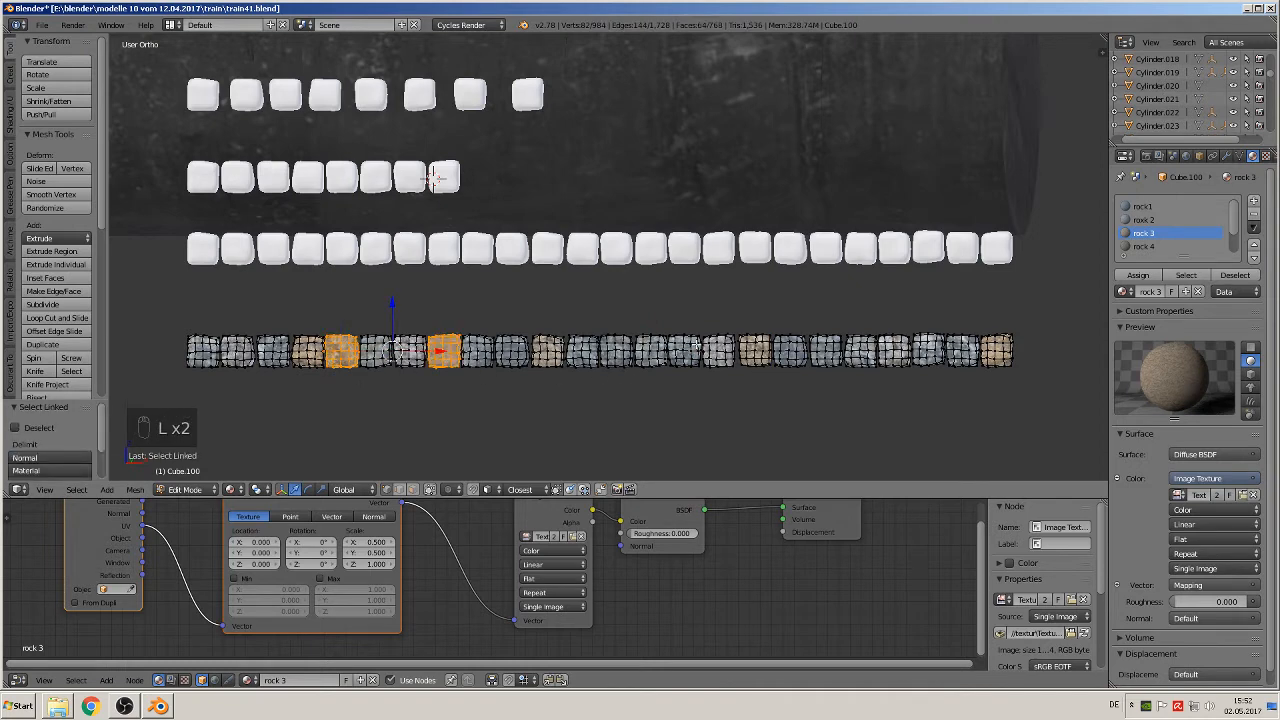
pyautogui.press('l')
pyautogui.click(1143, 246)
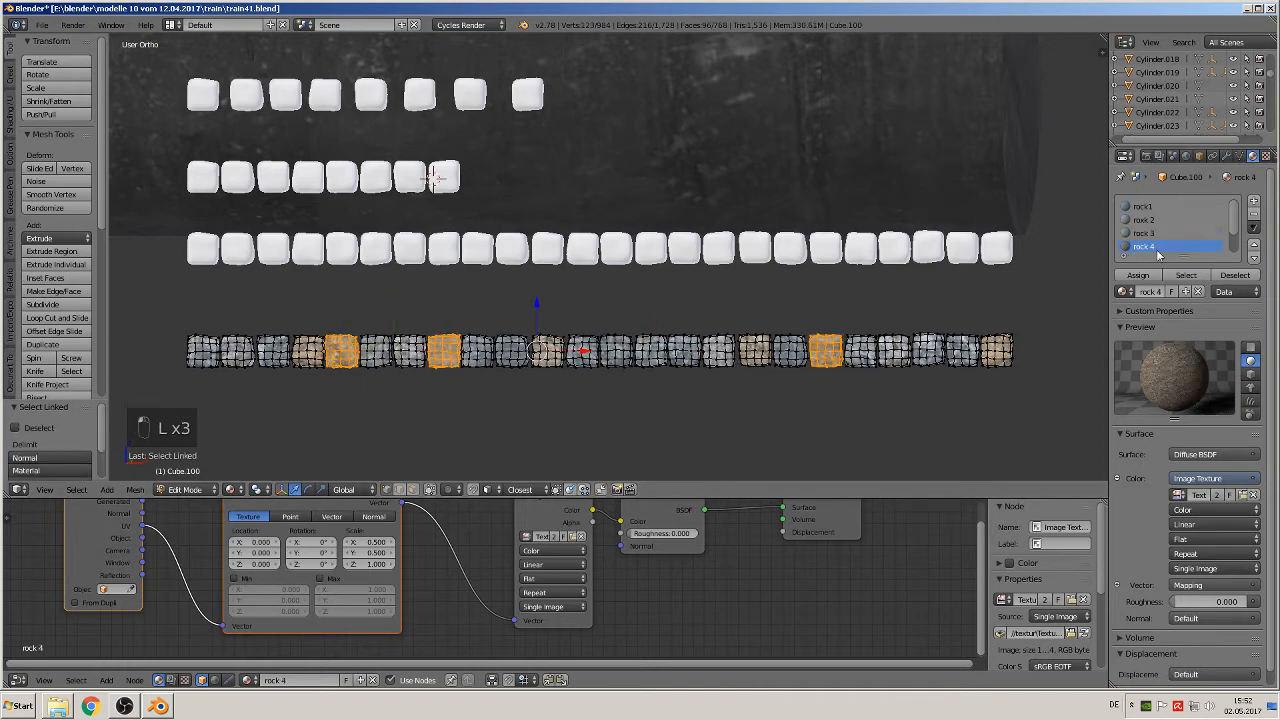
pyautogui.click(1137, 276)
pyautogui.press('Tab')
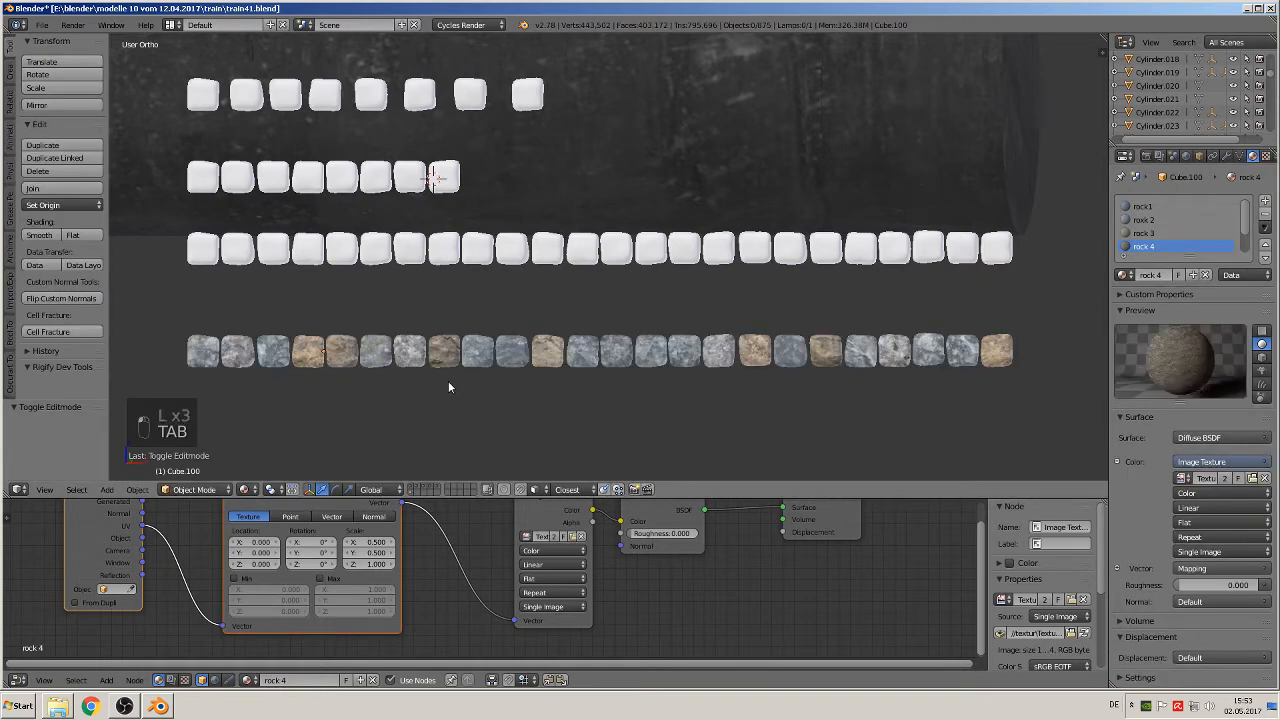
# Step: Assign the rock 5 material to the 3rd, 10th, 14th and 22nd blocks of the textured row
pyautogui.press('Tab')
pyautogui.press('a')
pyautogui.press('a')
pyautogui.press('a')
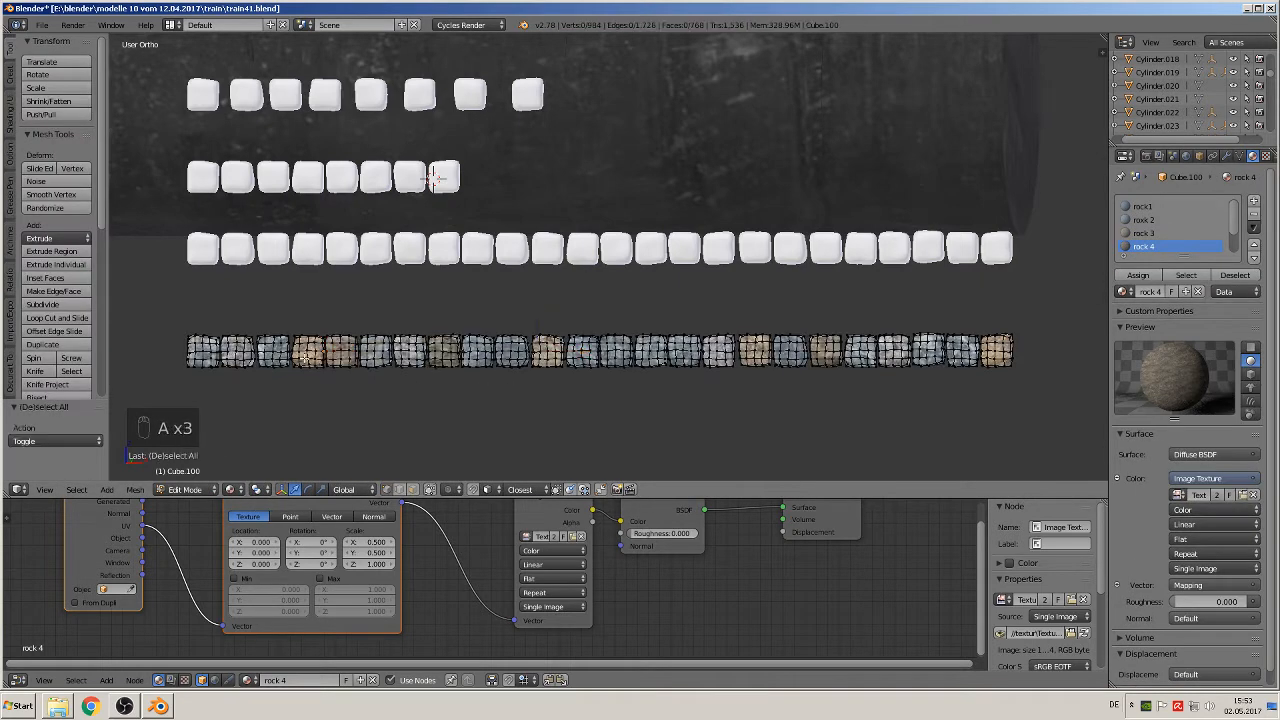
pyautogui.press('l')
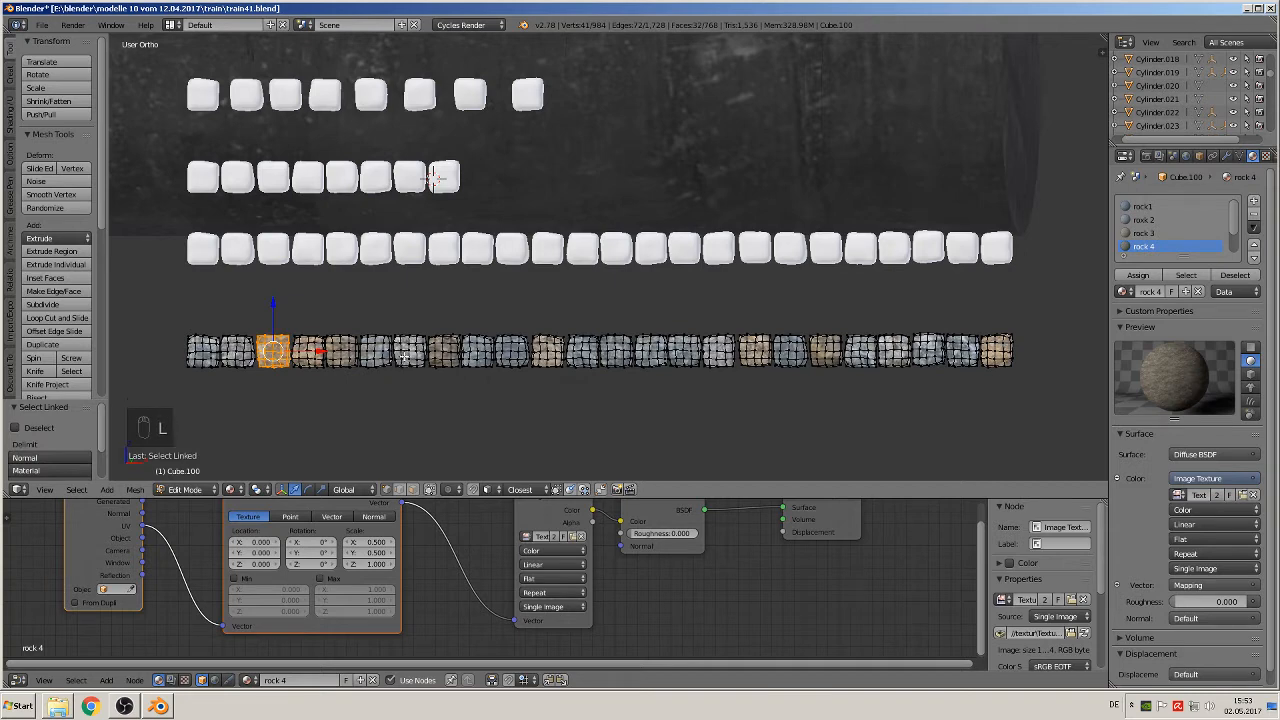
pyautogui.press('l')
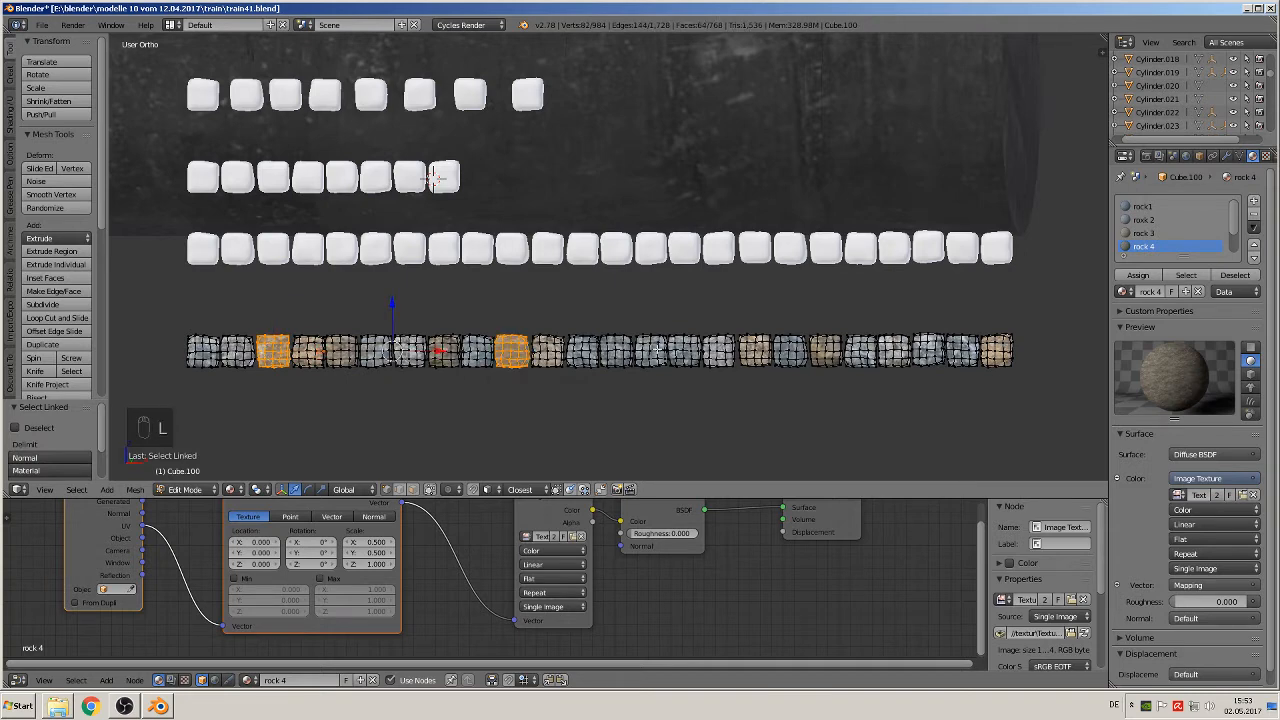
pyautogui.press('l')
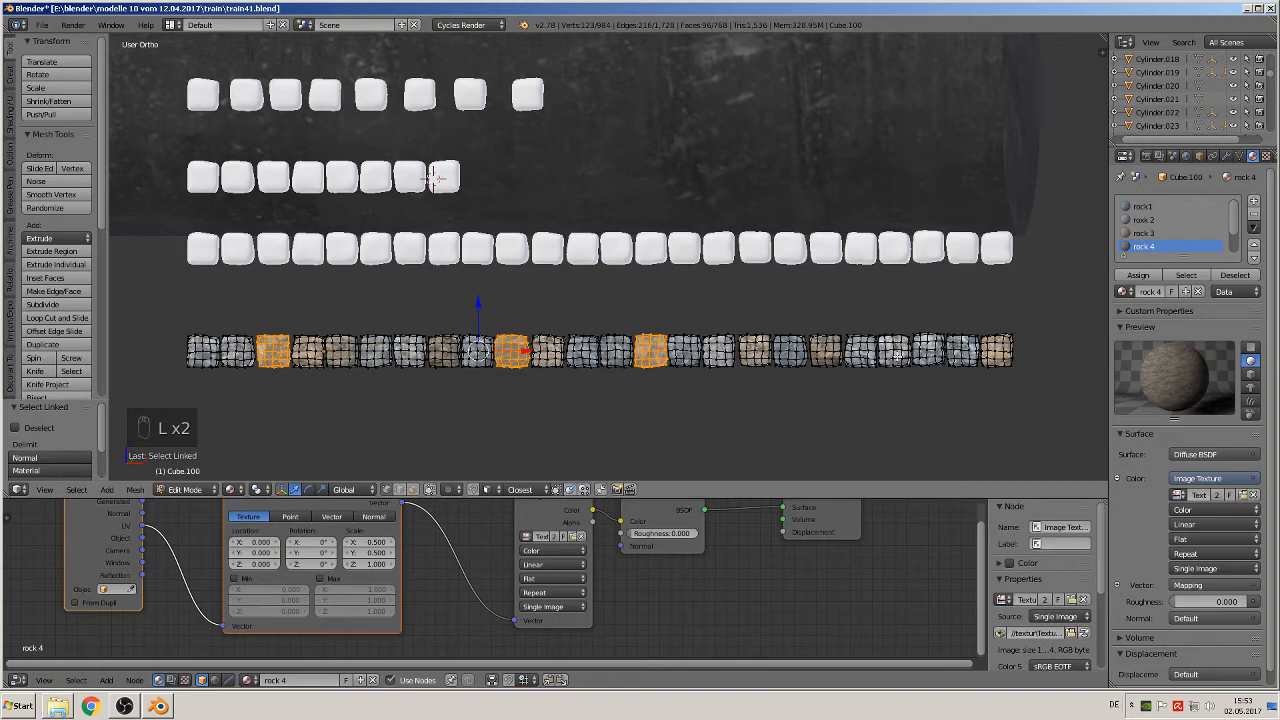
pyautogui.press('l')
pyautogui.scroll(-2, 1160, 233)
pyautogui.click(1143, 233)
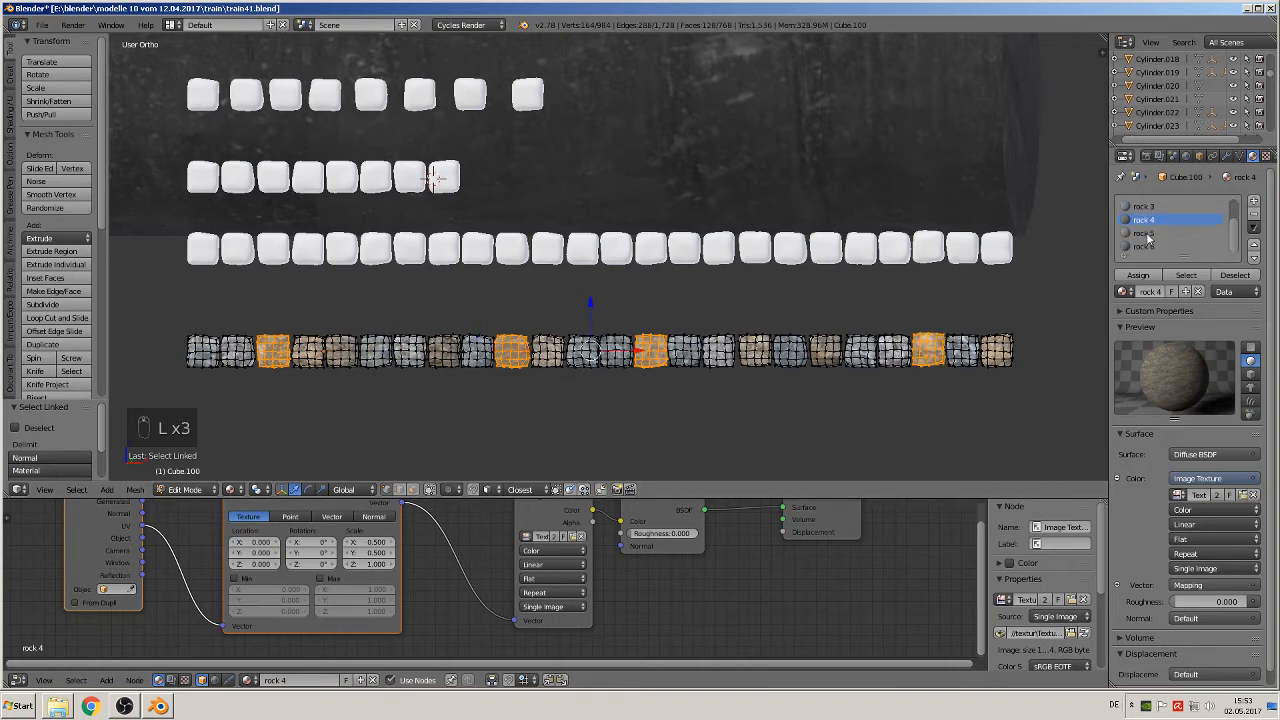
pyautogui.click(1135, 276)
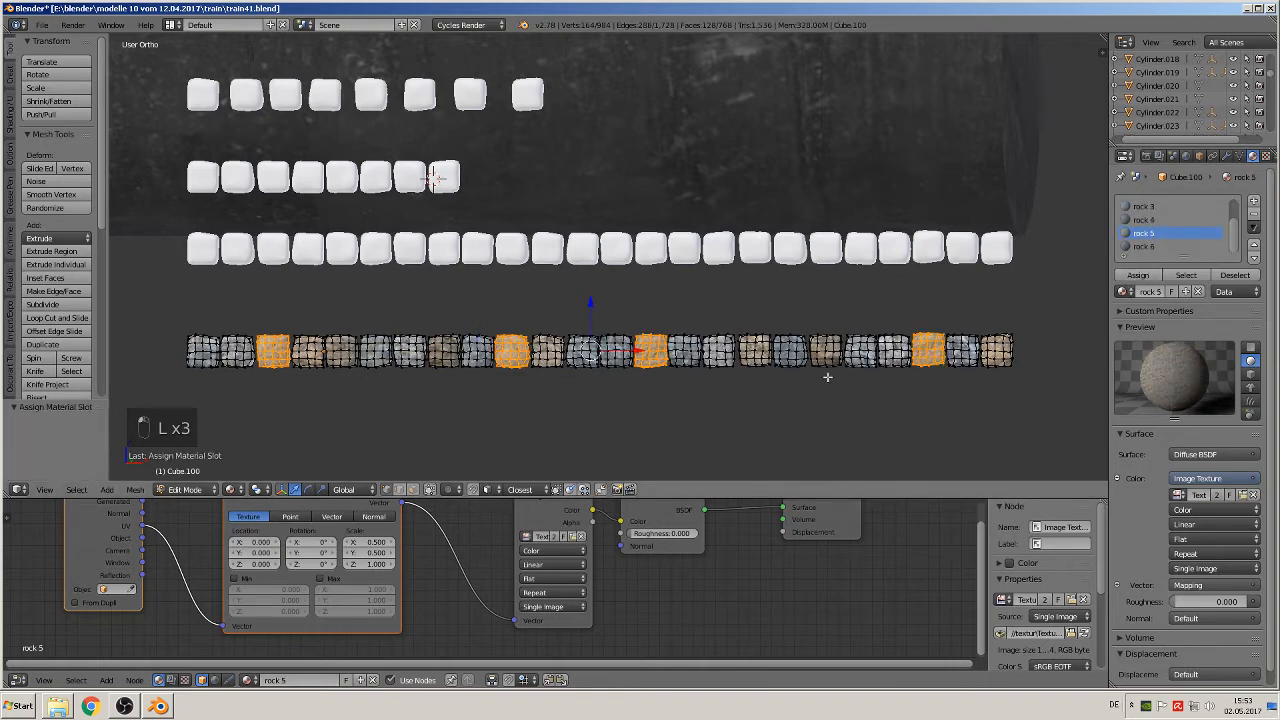
pyautogui.press('Tab')
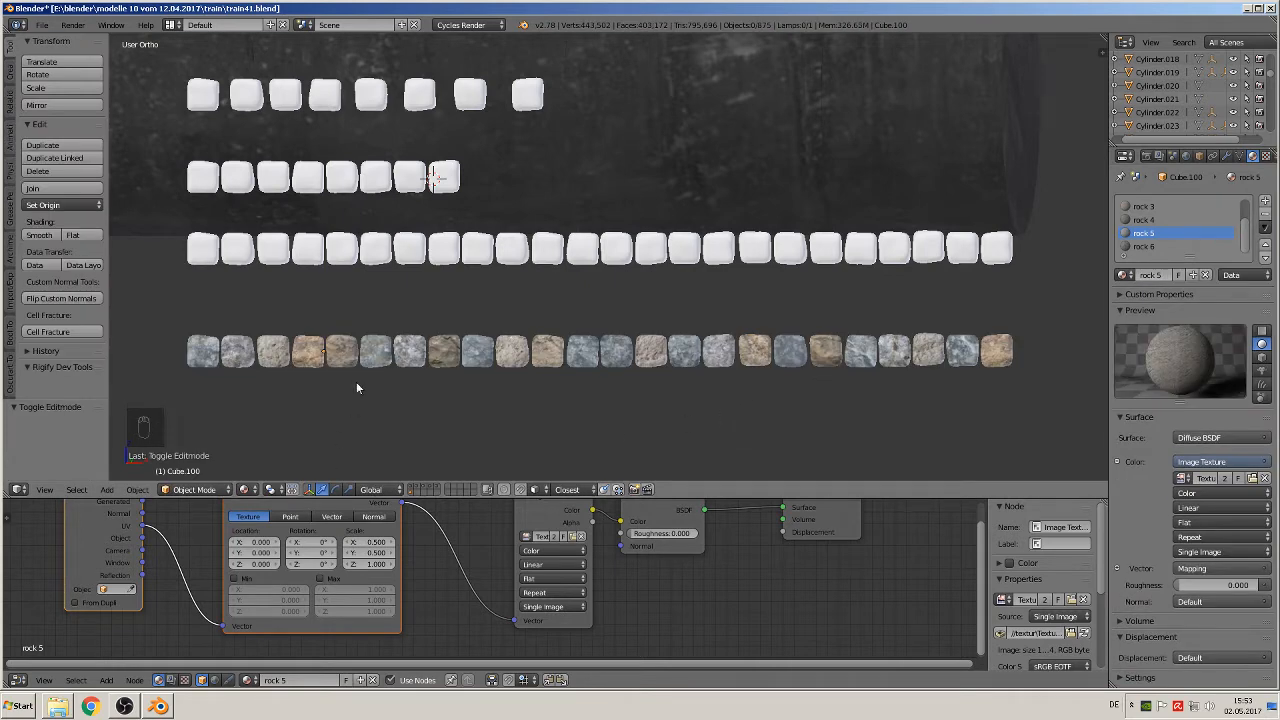
# Step: Assign the rock 6 material to the 12th and 20th blocks of the textured row
pyautogui.press('Tab')
pyautogui.press('a')
pyautogui.press('a')
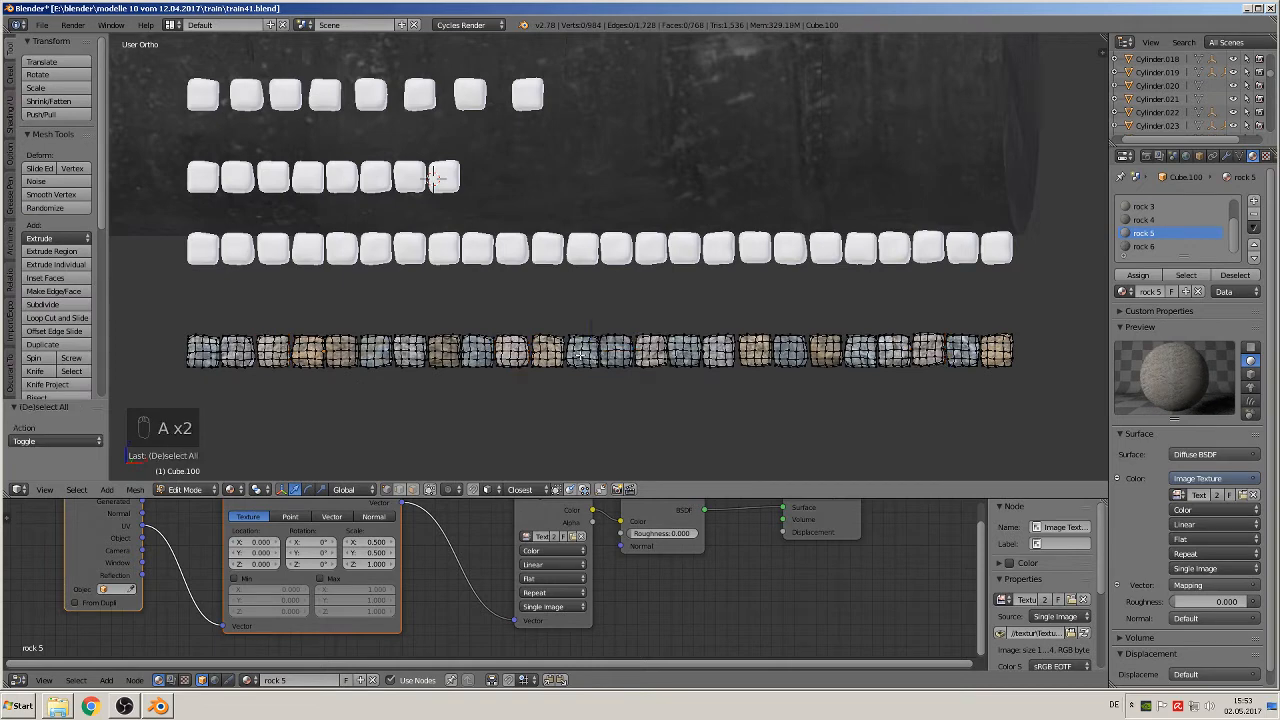
pyautogui.press('l')
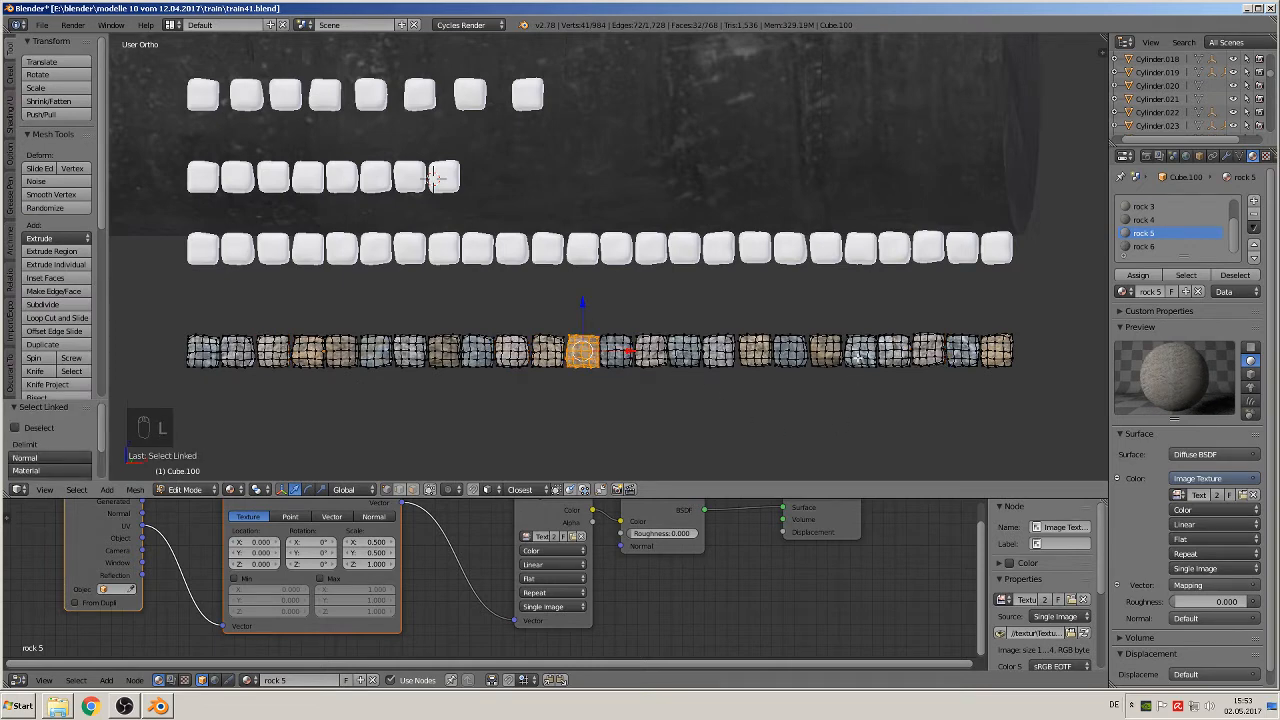
pyautogui.press('l')
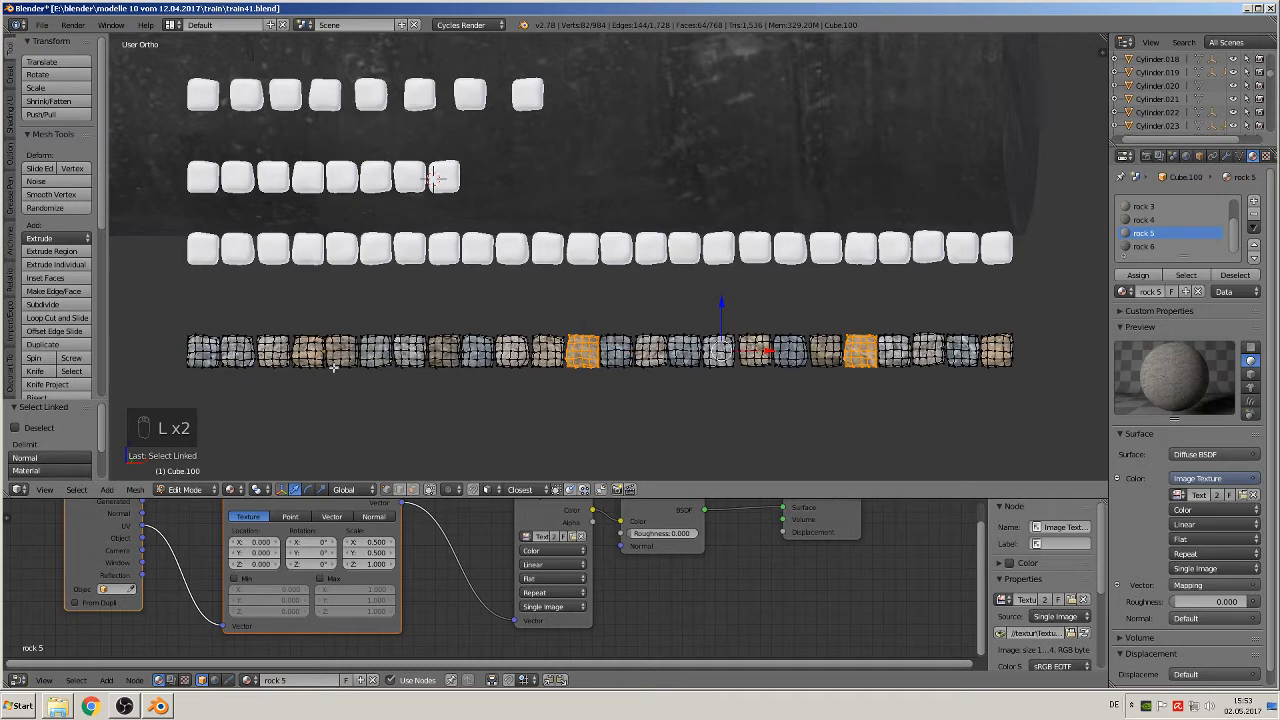
pyautogui.click(1145, 246)
pyautogui.click(1138, 275)
pyautogui.press('Tab')
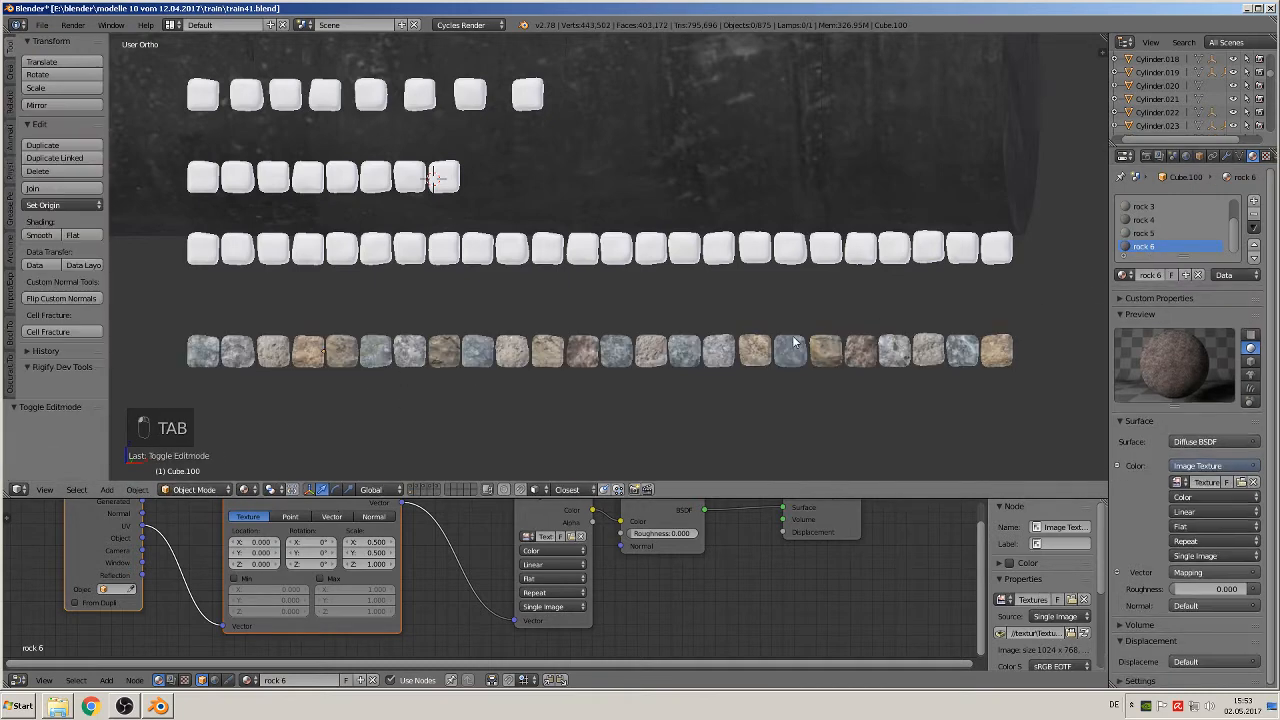
# Step: Enlarge the Node Editor area beneath a close-up view of the textured blocks
pyautogui.scroll(-2, 775, 328)
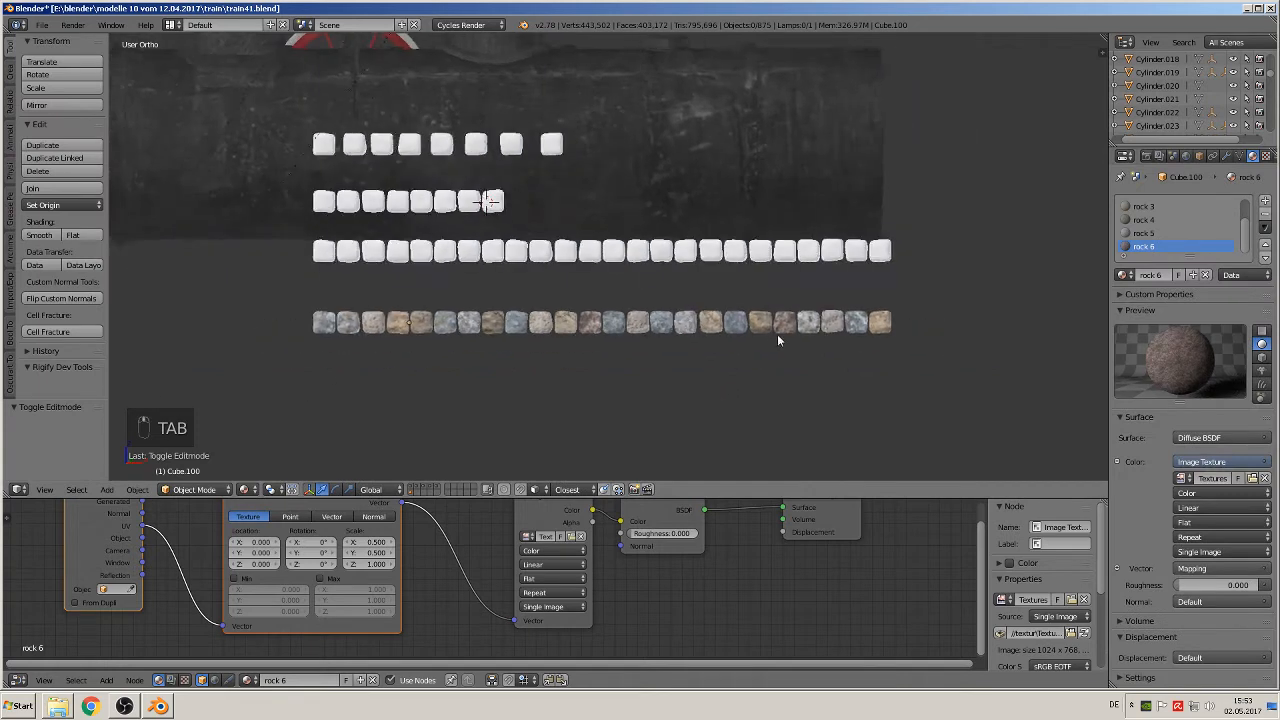
pyautogui.moveTo(777, 334); pyautogui.dragTo(781, 345, button='middle')
pyautogui.scroll(5, 687, 370)
pyautogui.moveTo(687, 370); pyautogui.dragTo(725, 253, button='middle')
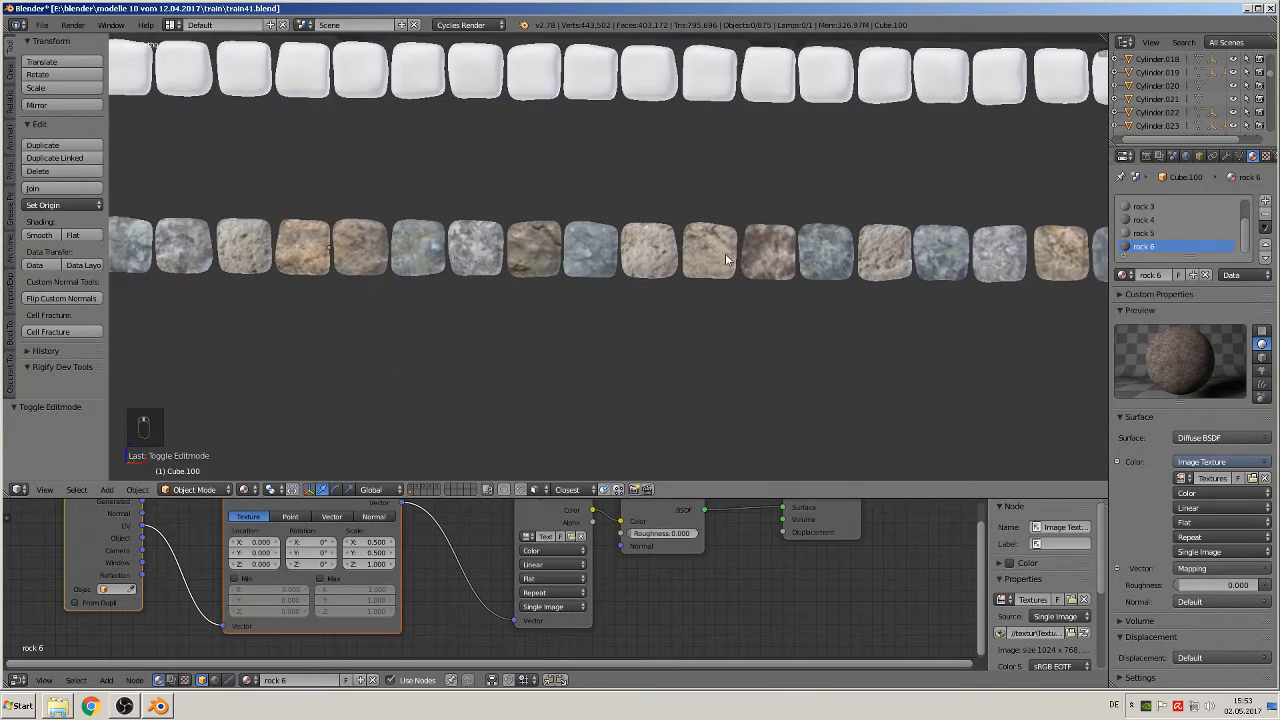
pyautogui.scroll(2, 685, 325)
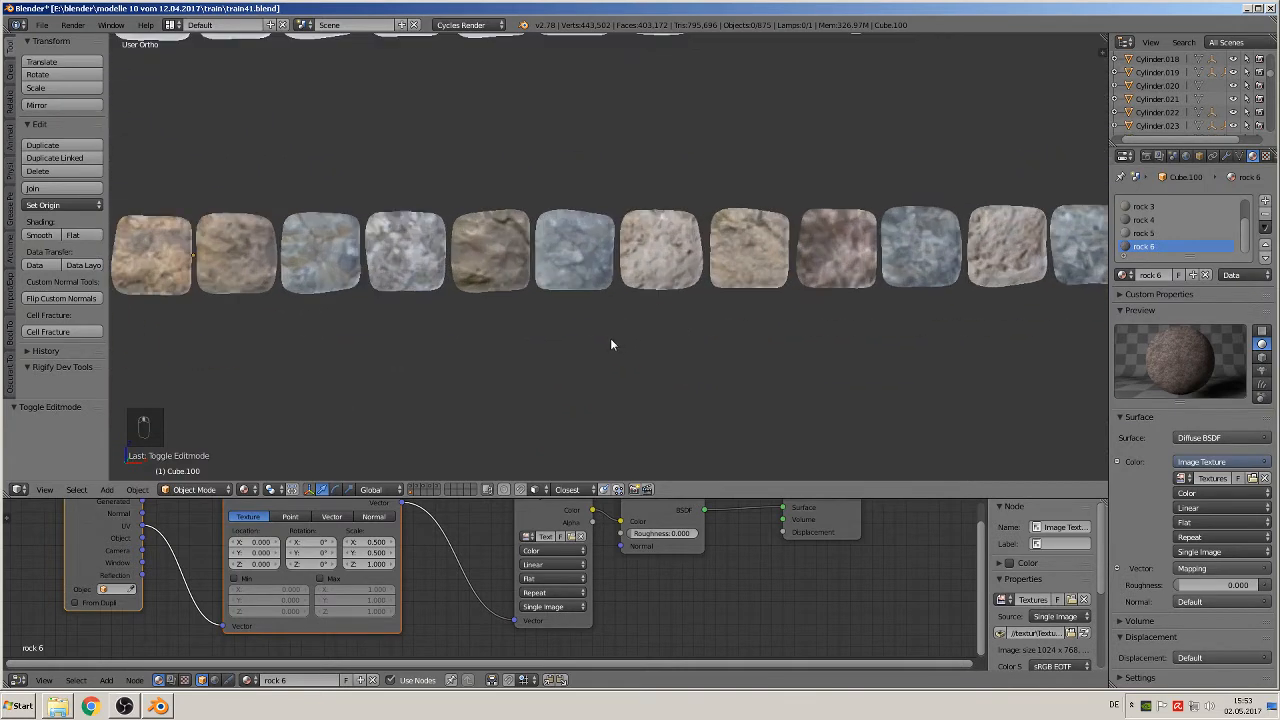
pyautogui.scroll(-3, 699, 566)
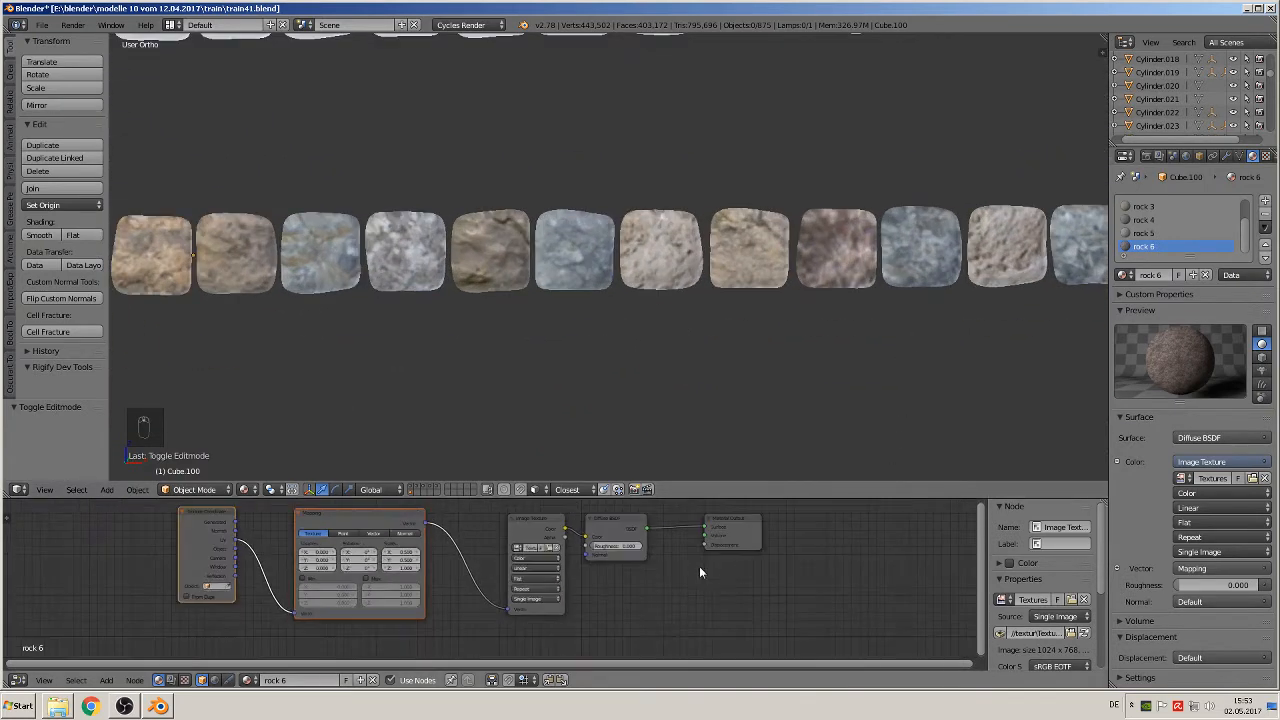
pyautogui.moveTo(705, 500); pyautogui.dragTo(766, 371)
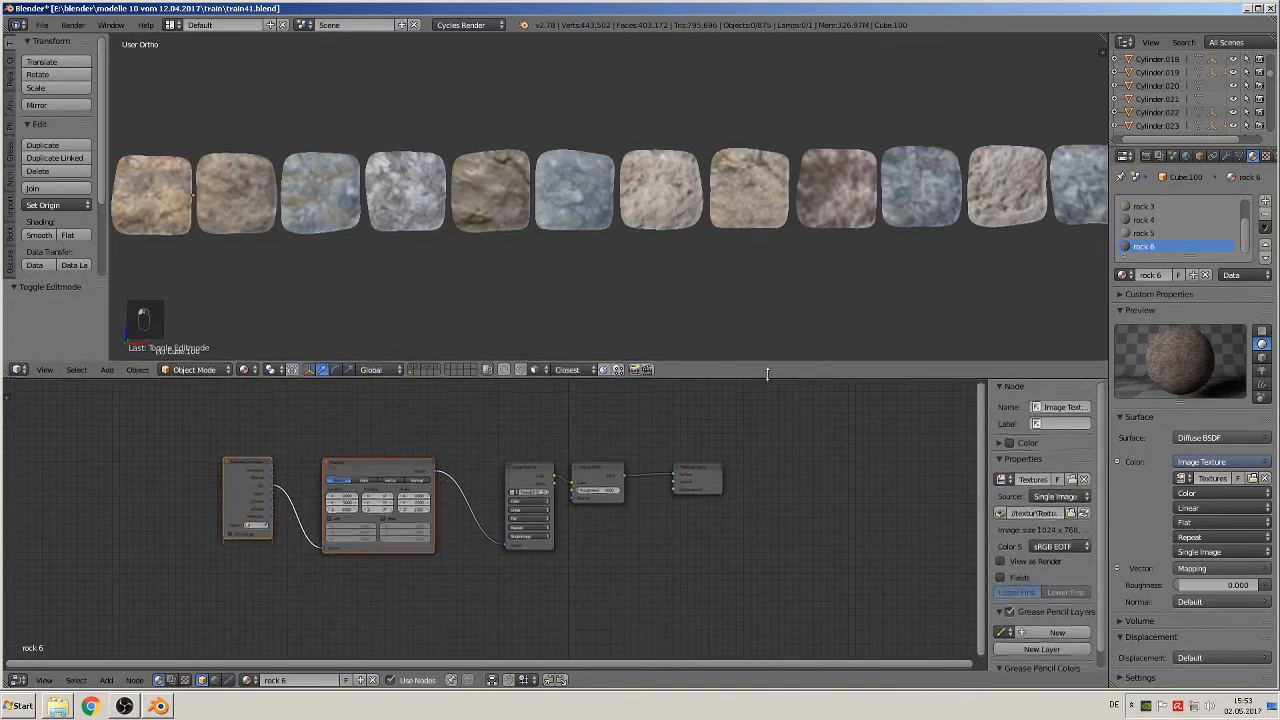
# Step: Select the textured row of blocks and all of its mesh geometry
pyautogui.moveTo(617, 286); pyautogui.dragTo(298, 290, button='middle')
pyautogui.rightClick(593, 203)
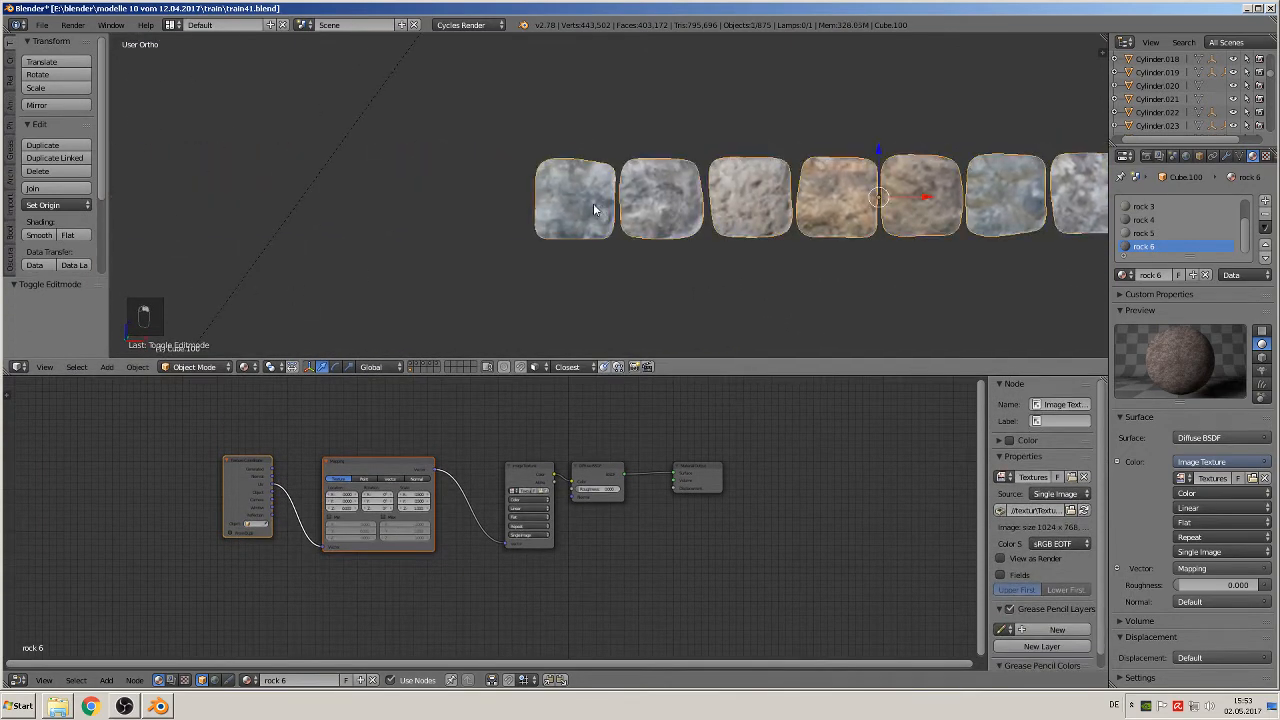
pyautogui.press('Tab')
pyautogui.press('a')
pyautogui.press('a')
pyautogui.press('a')
pyautogui.press('a')
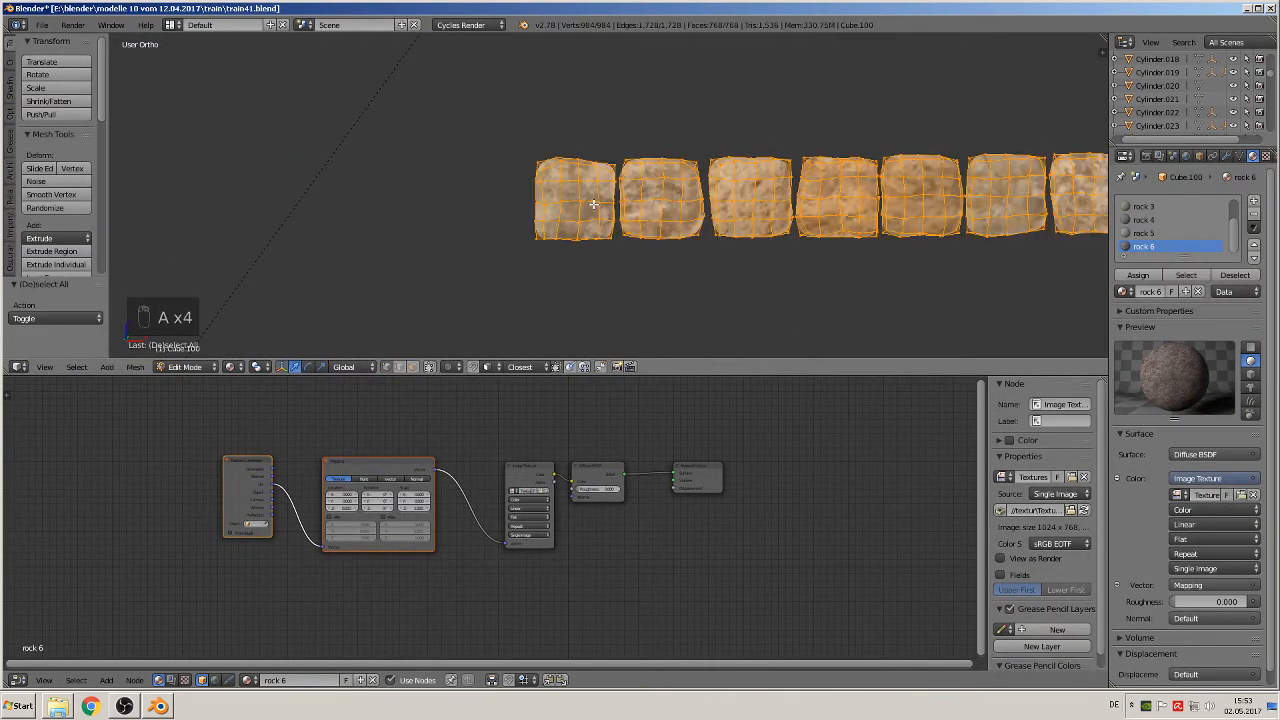
pyautogui.press('u')
pyautogui.press('Tab')
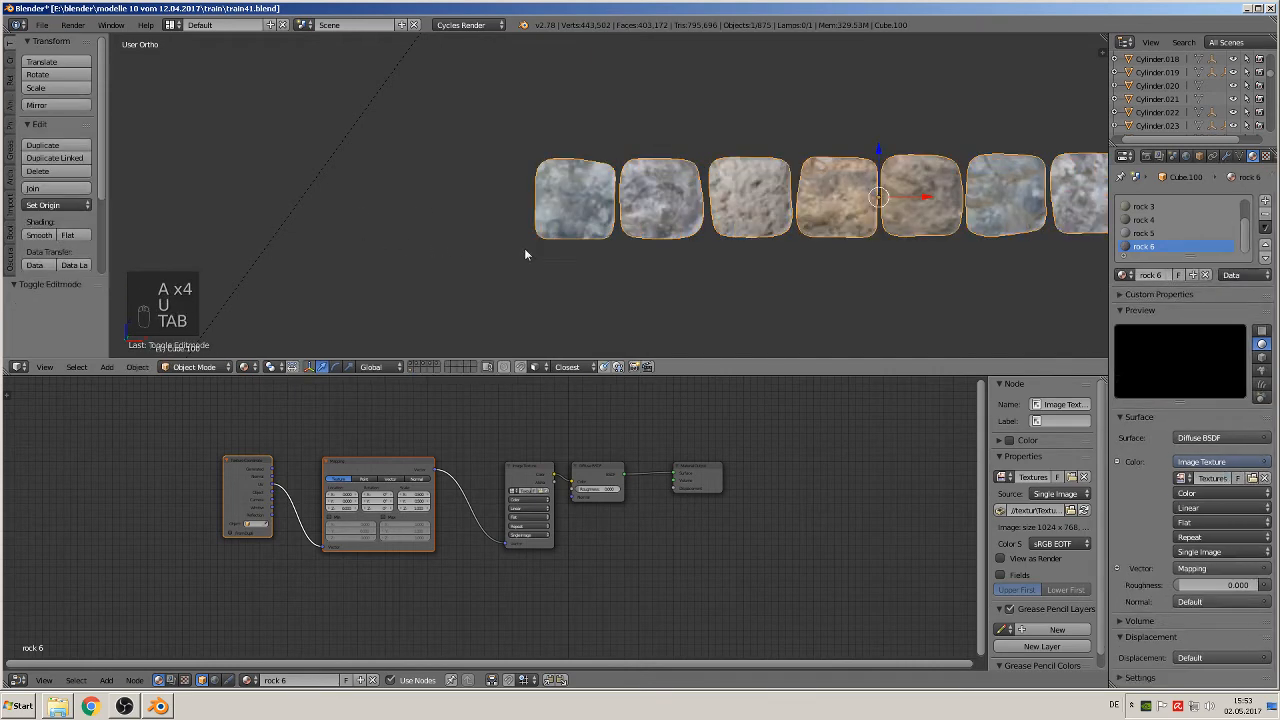
# Step: Apply the textured row's rotation and scale in Object Mode
pyautogui.click(137, 367)
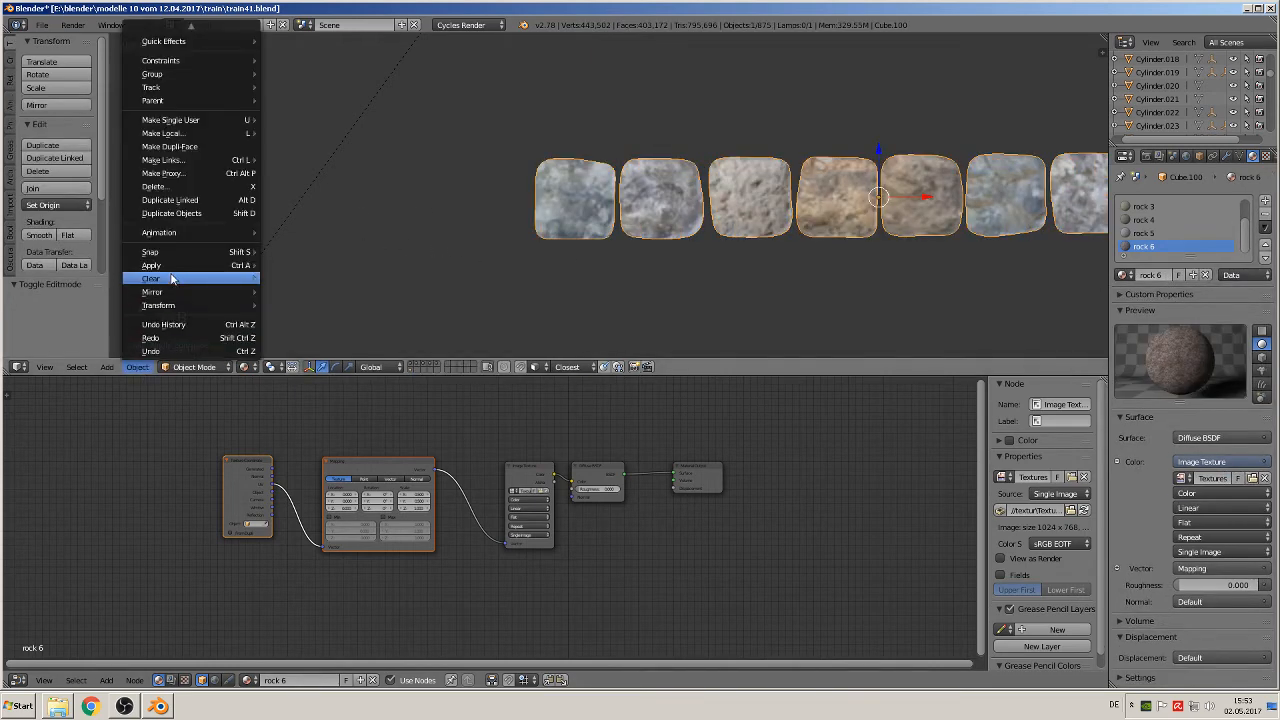
pyautogui.moveTo(165, 266)
pyautogui.click(310, 306)
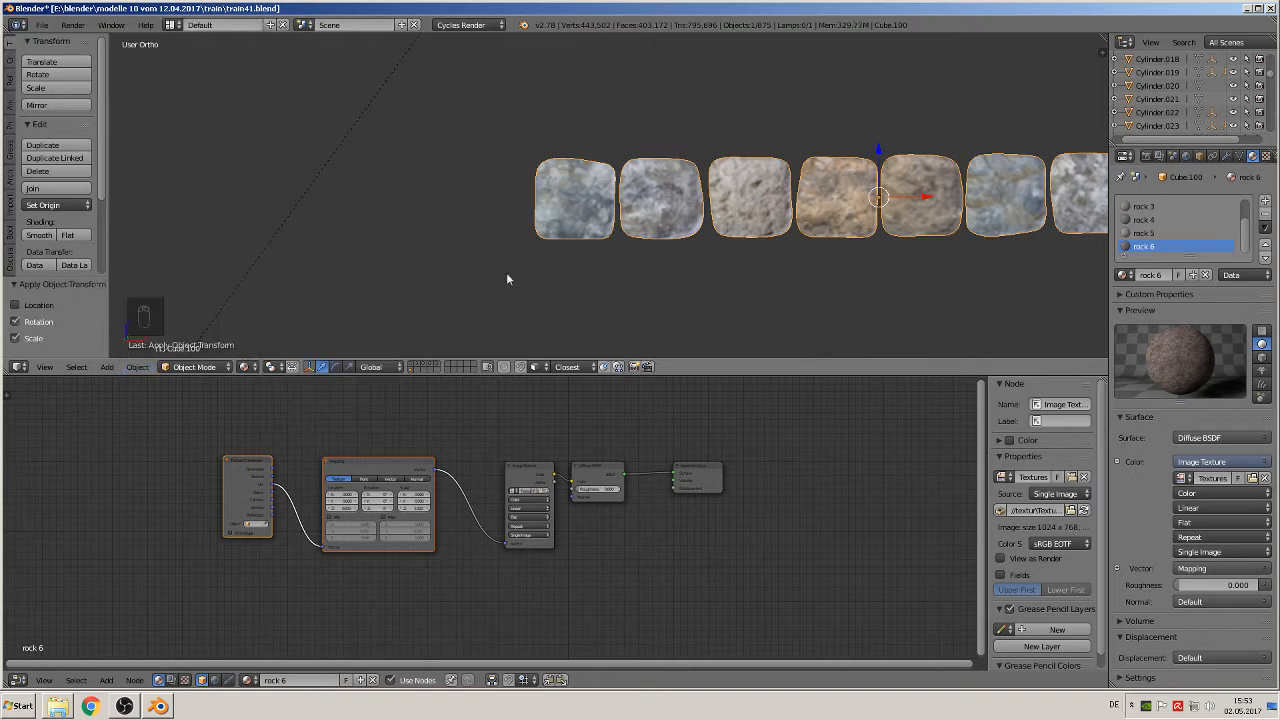
# Step: Unwrap all blocks of the textured row with Smart UV Project, using a 66.00 angle limit and 0.00 island margin
pyautogui.press('Tab')
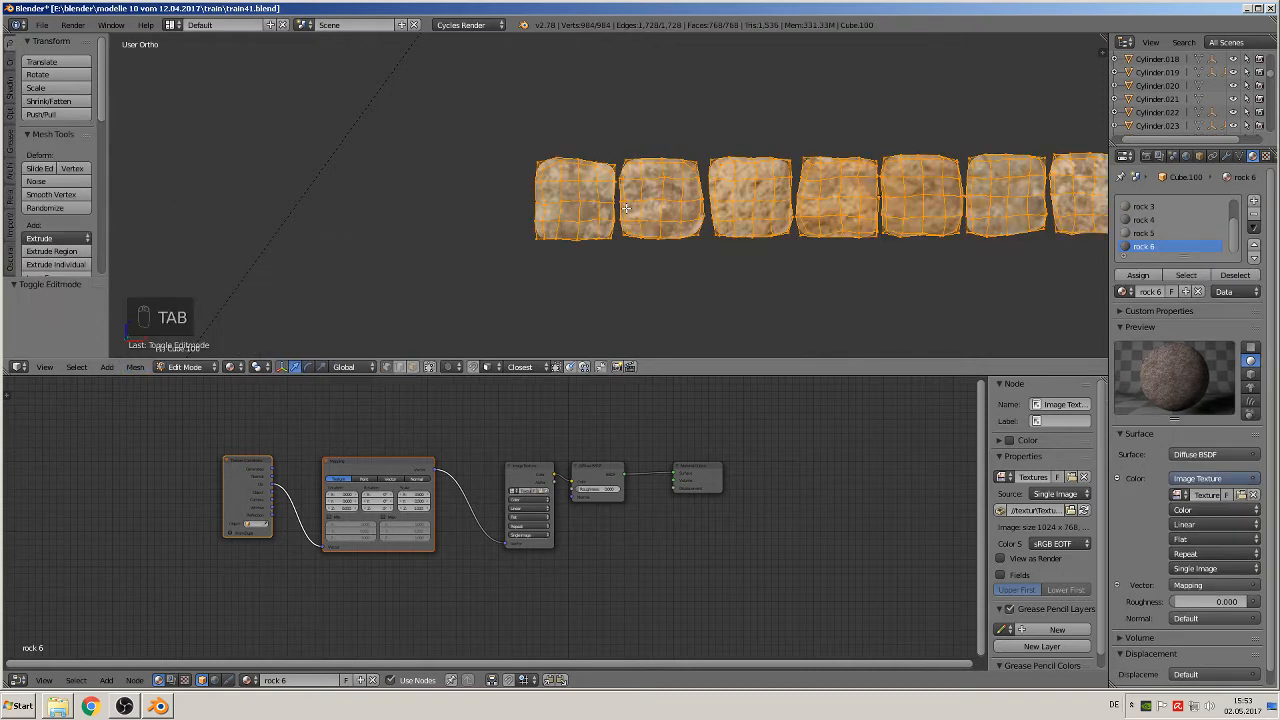
pyautogui.press('u')
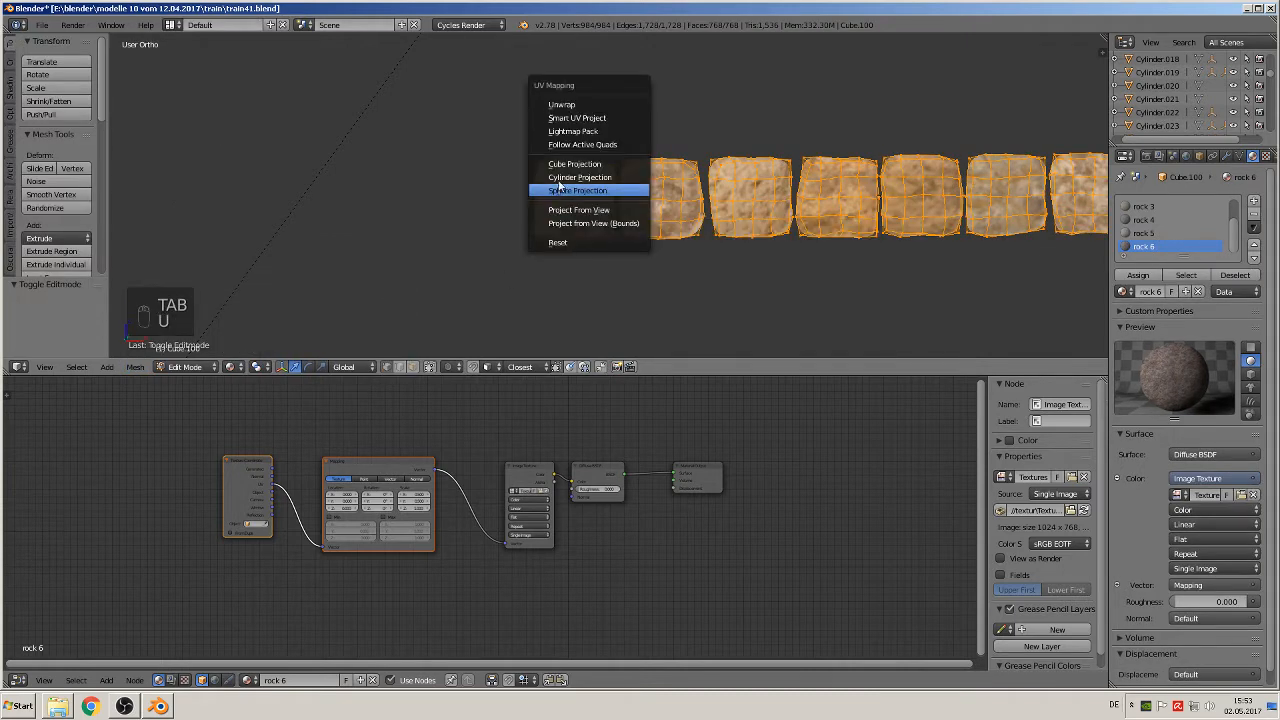
pyautogui.click(605, 118)
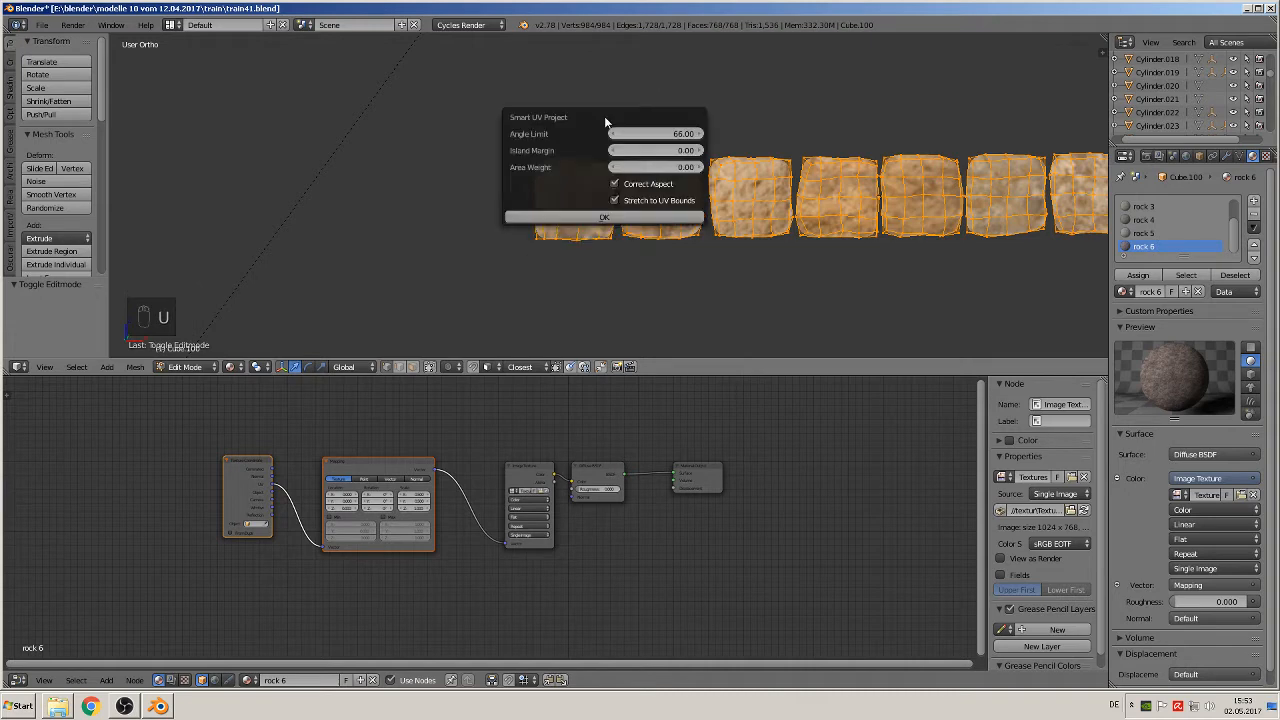
pyautogui.click(605, 217)
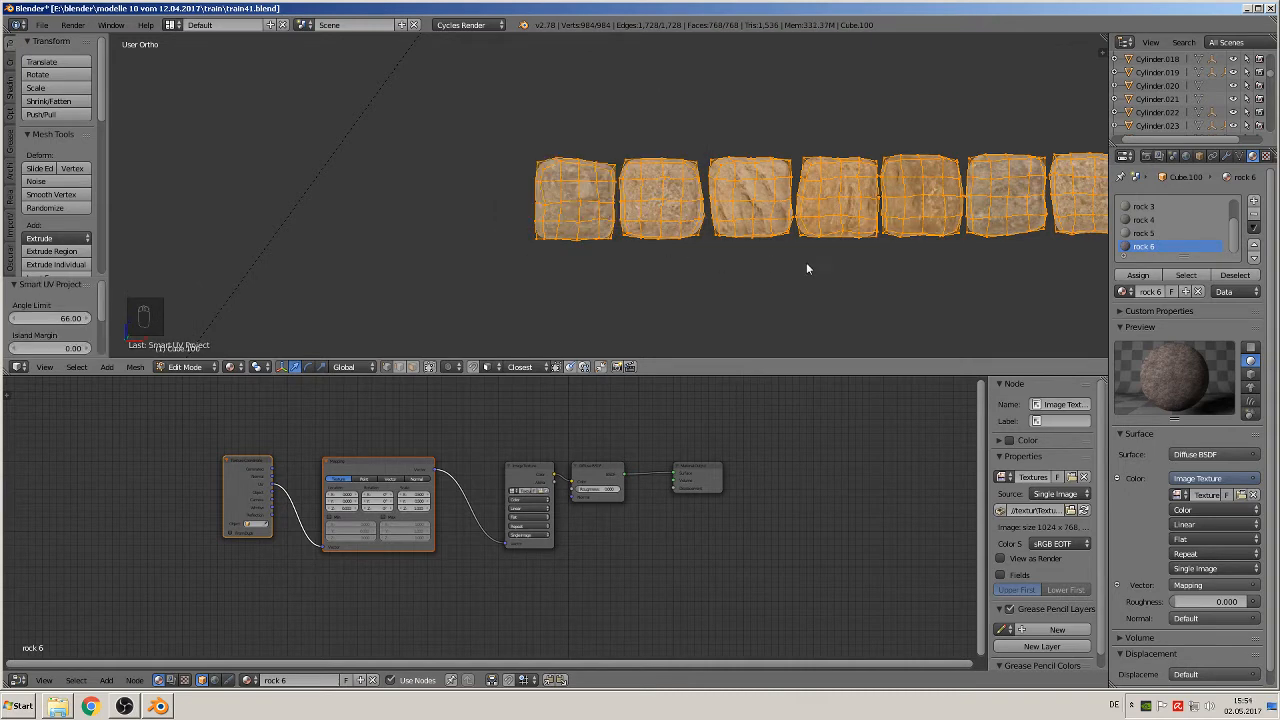
pyautogui.press('Tab')
# Step: Examine the rock textures on the unwrapped blocks up close and from an angle
pyautogui.keyDown('shift'); pyautogui.moveTo(882, 274); pyautogui.dragTo(616, 261, button='middle'); pyautogui.keyUp('shift')
pyautogui.scroll(5, 658, 294)
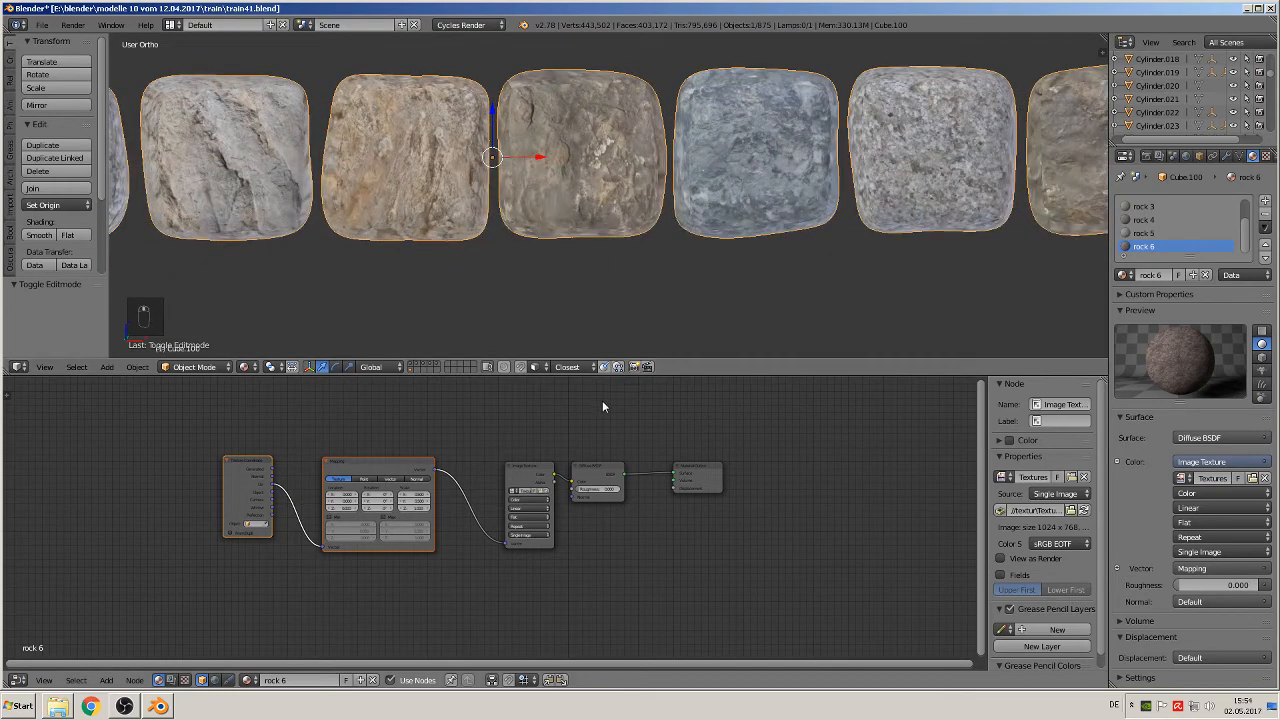
pyautogui.moveTo(432, 236); pyautogui.dragTo(463, 250, button='middle')
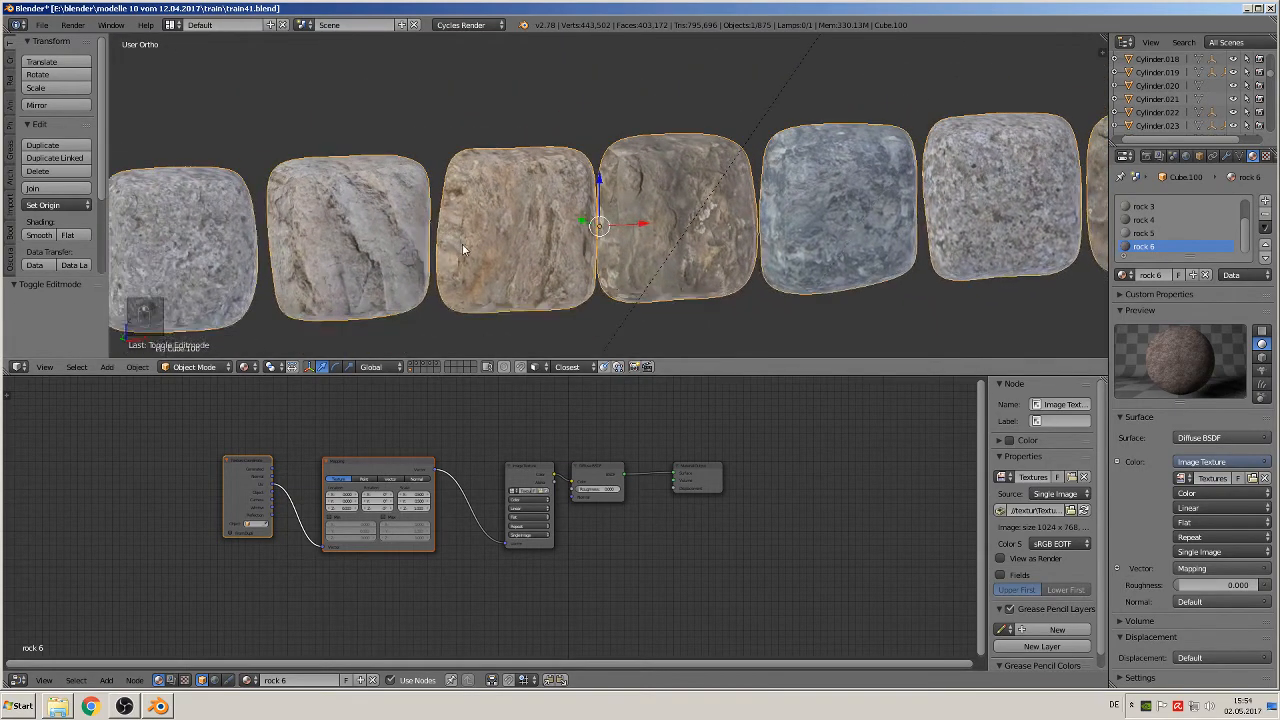
pyautogui.scroll(4, 463, 250)
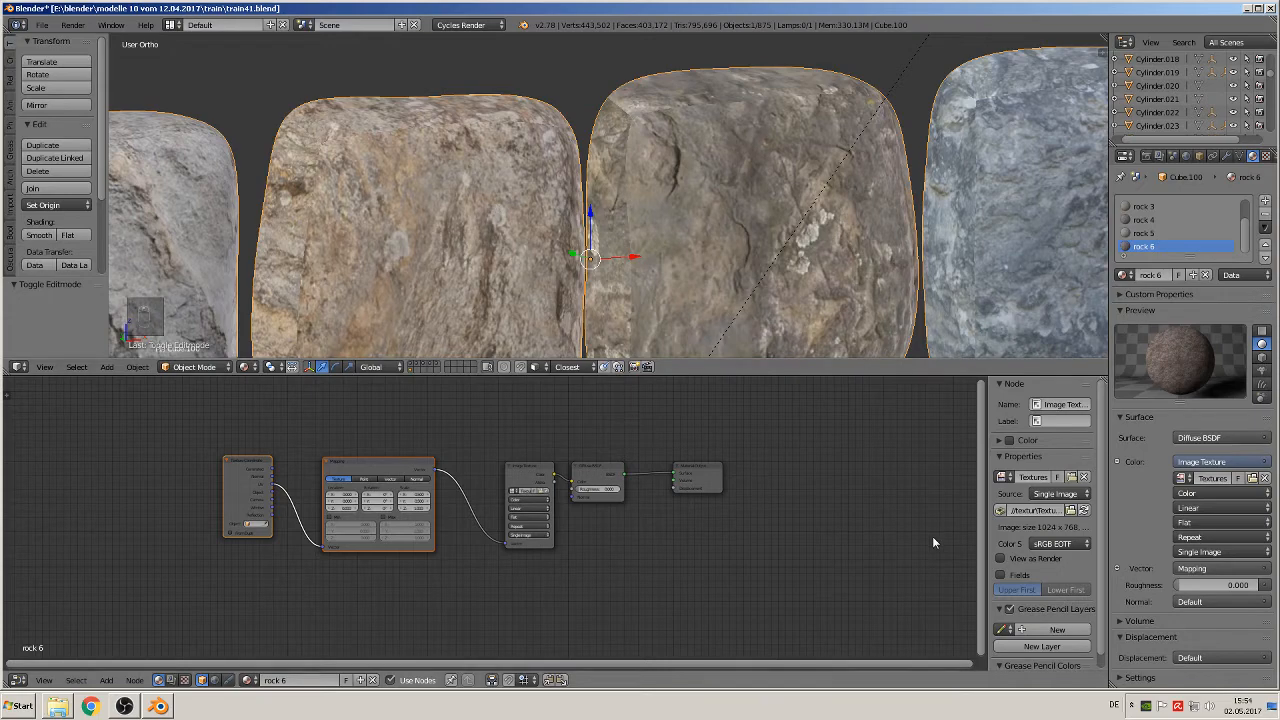
pyautogui.scroll(-4, 634, 306)
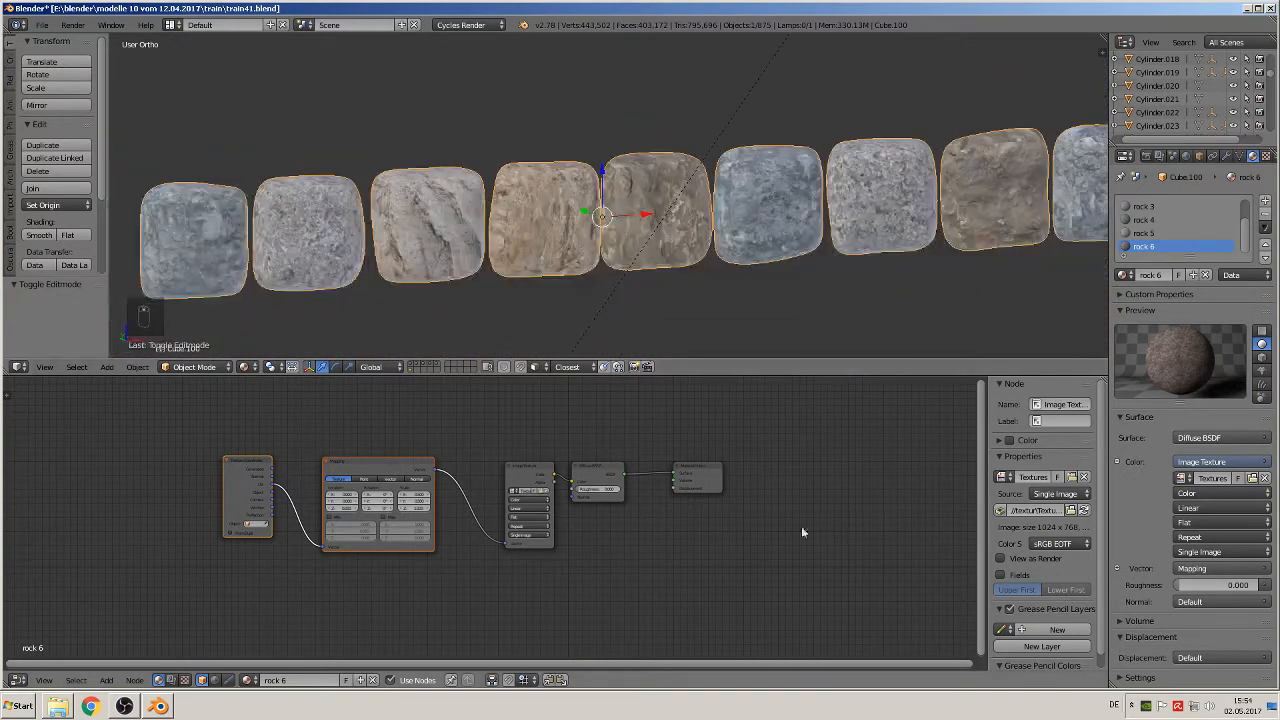
pyautogui.scroll(-1, 703, 520)
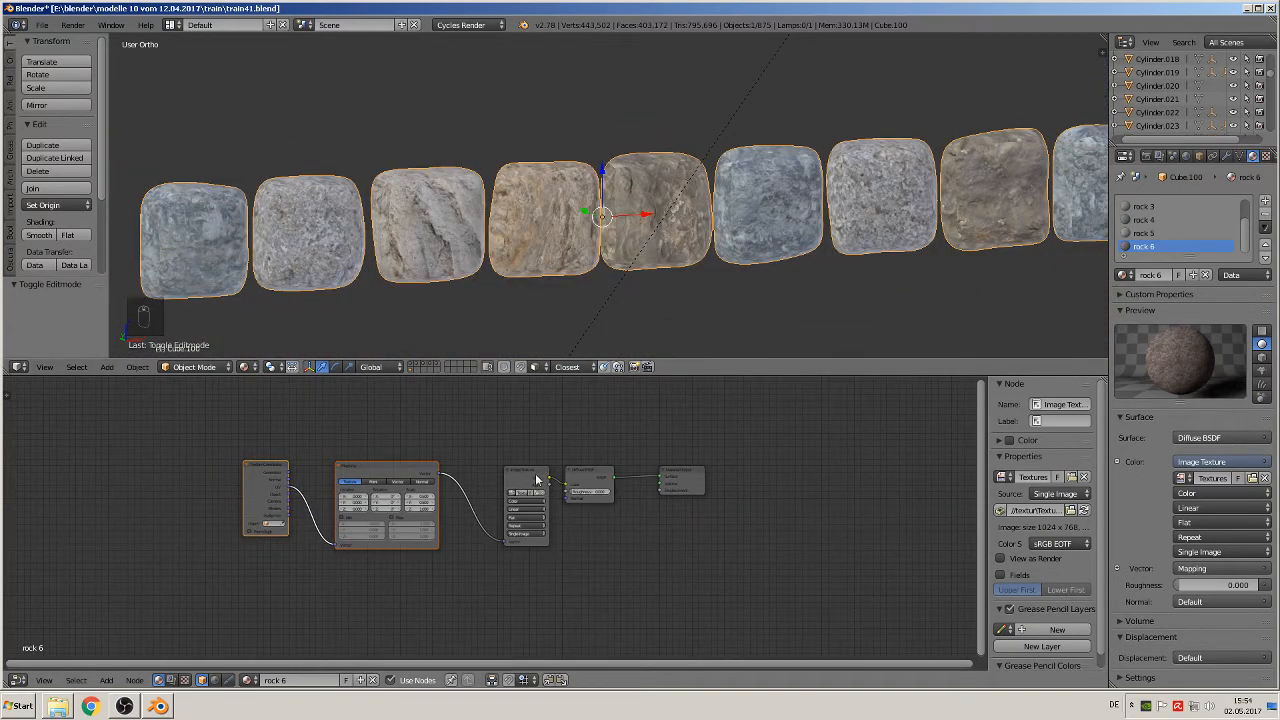
# Step: In the rock1 material, link the Image Texture color to the Material Output's Displacement and move the Diffuse BSDF node clear of the link
pyautogui.scroll(2, 577, 502)
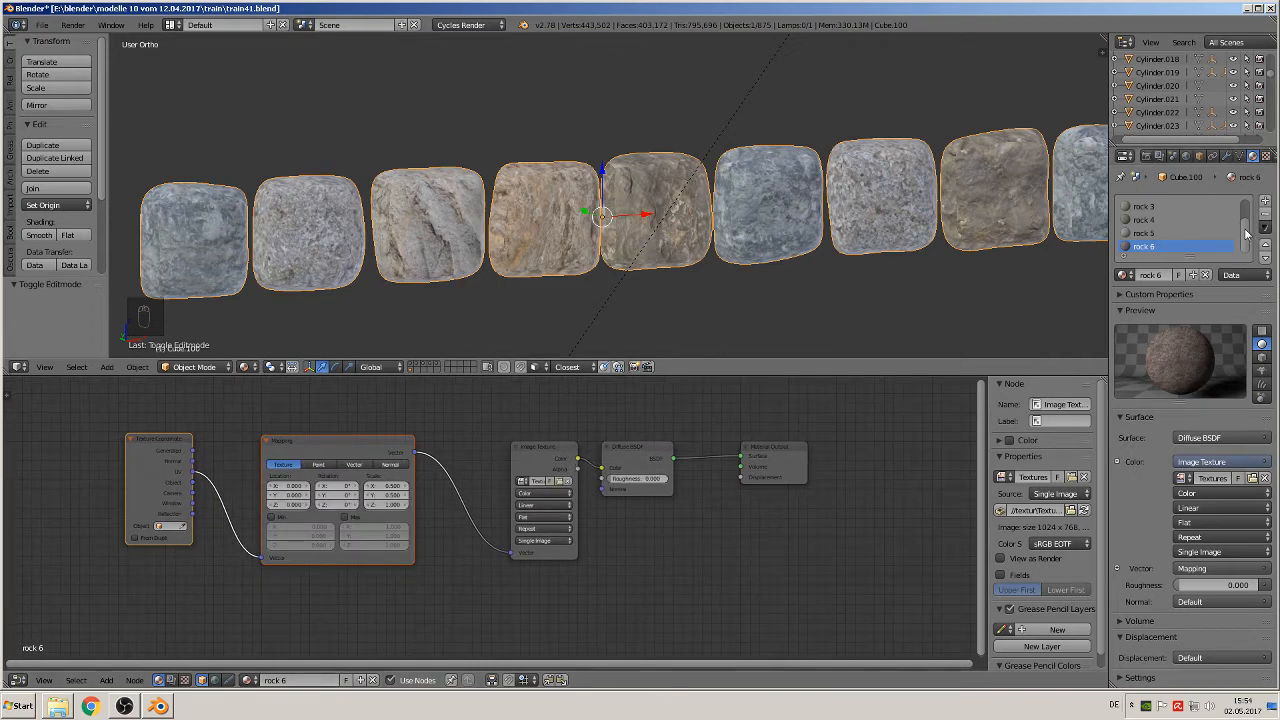
pyautogui.scroll(2, 1247, 233)
pyautogui.click(1144, 206)
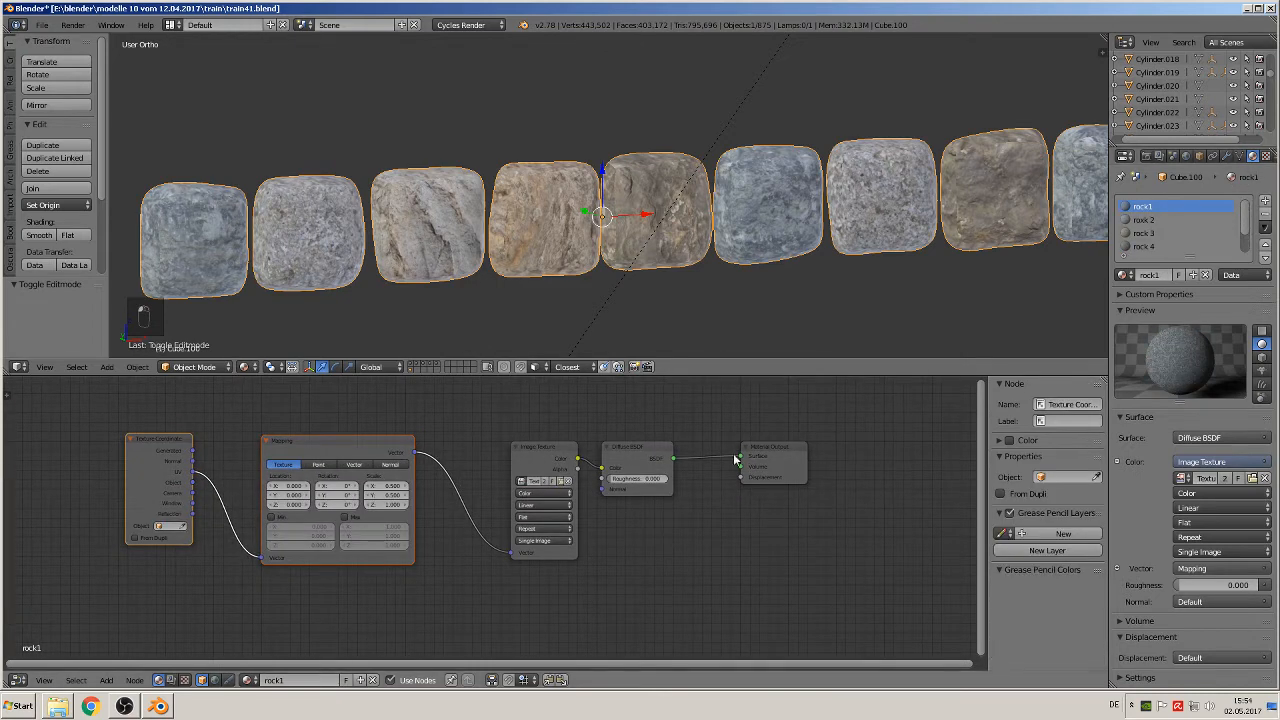
pyautogui.moveTo(541, 450); pyautogui.dragTo(743, 477)
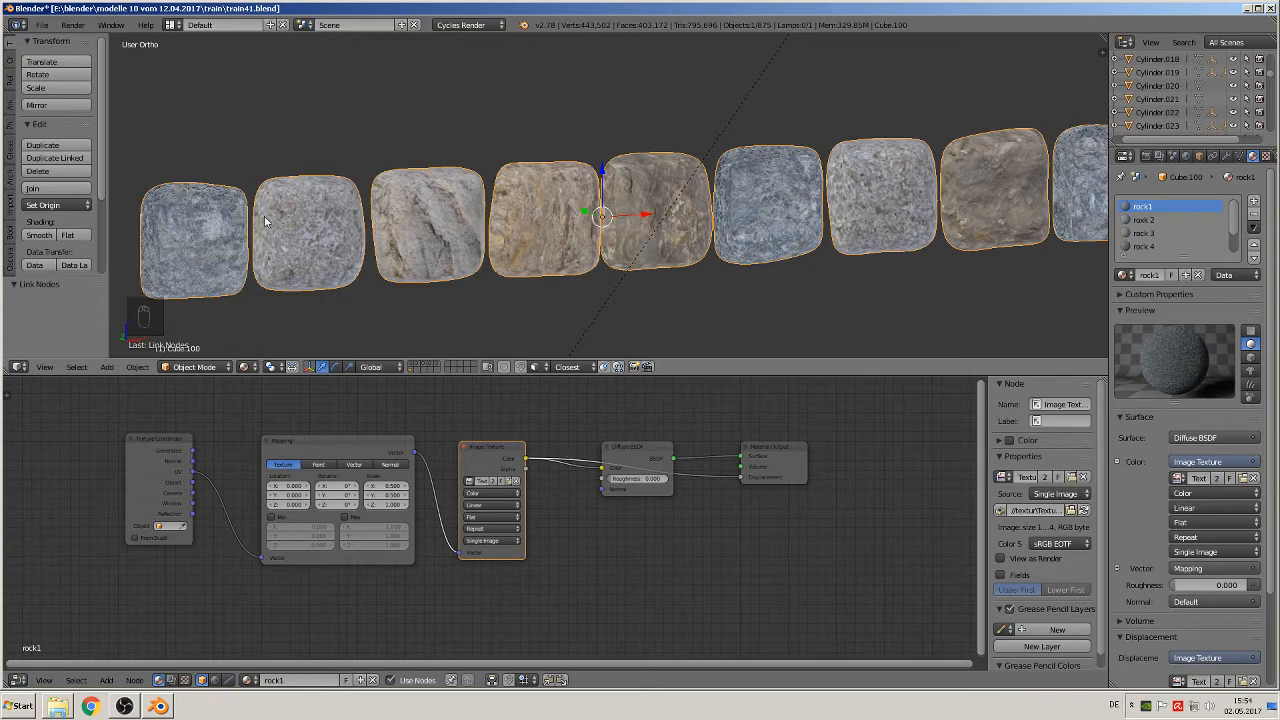
pyautogui.scroll(6, 453, 197)
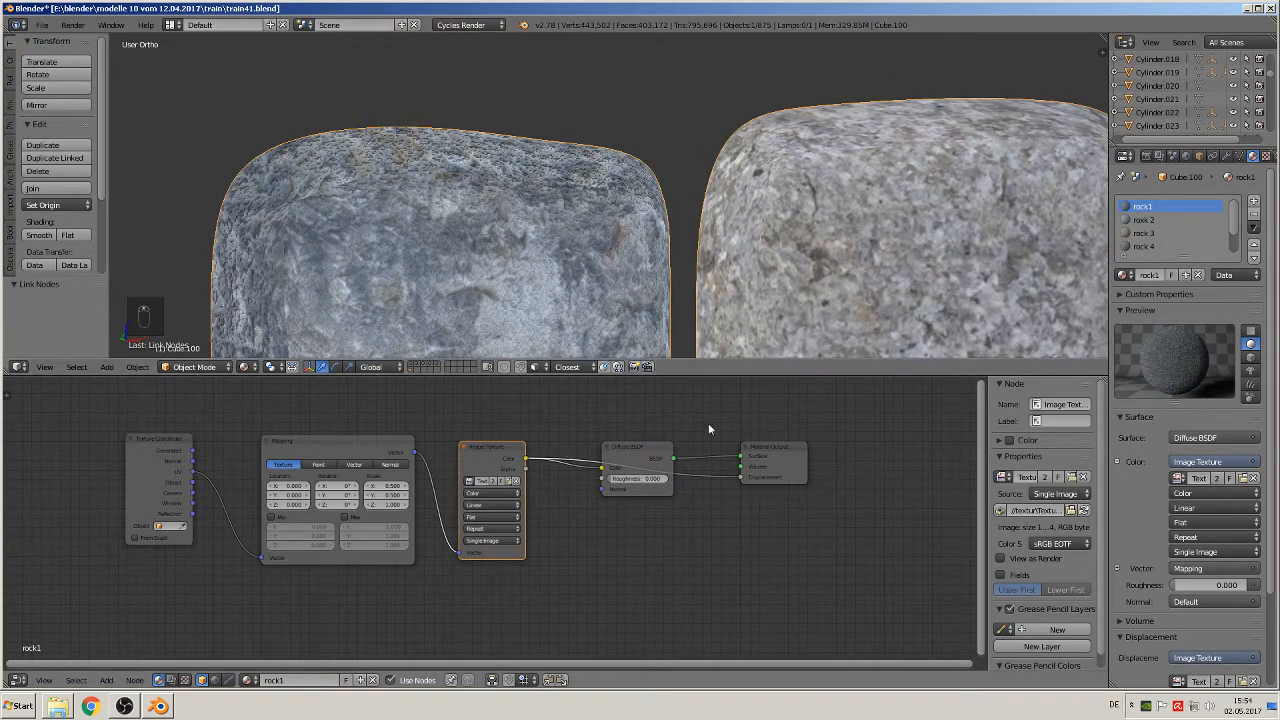
pyautogui.moveTo(638, 453); pyautogui.dragTo(601, 390)
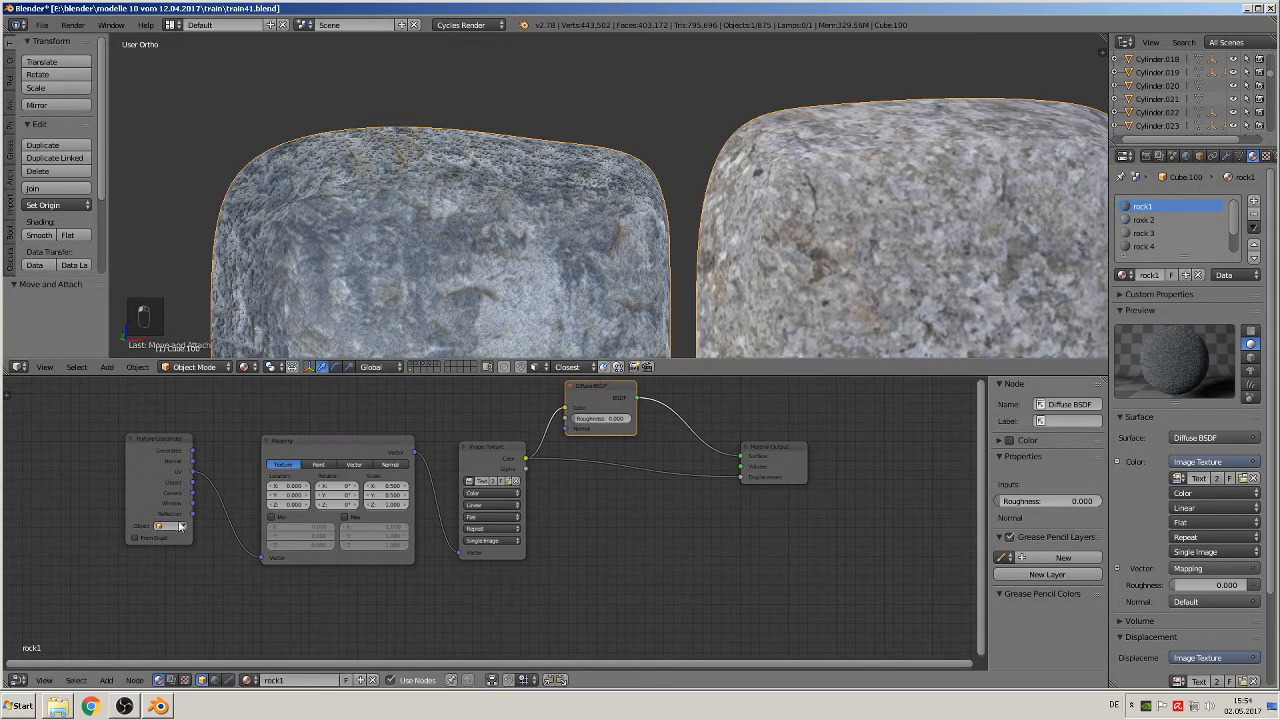
# Step: Insert a Math node into rock1's displacement link, set to Multiply with a value of 0.030
pyautogui.click(106, 680)
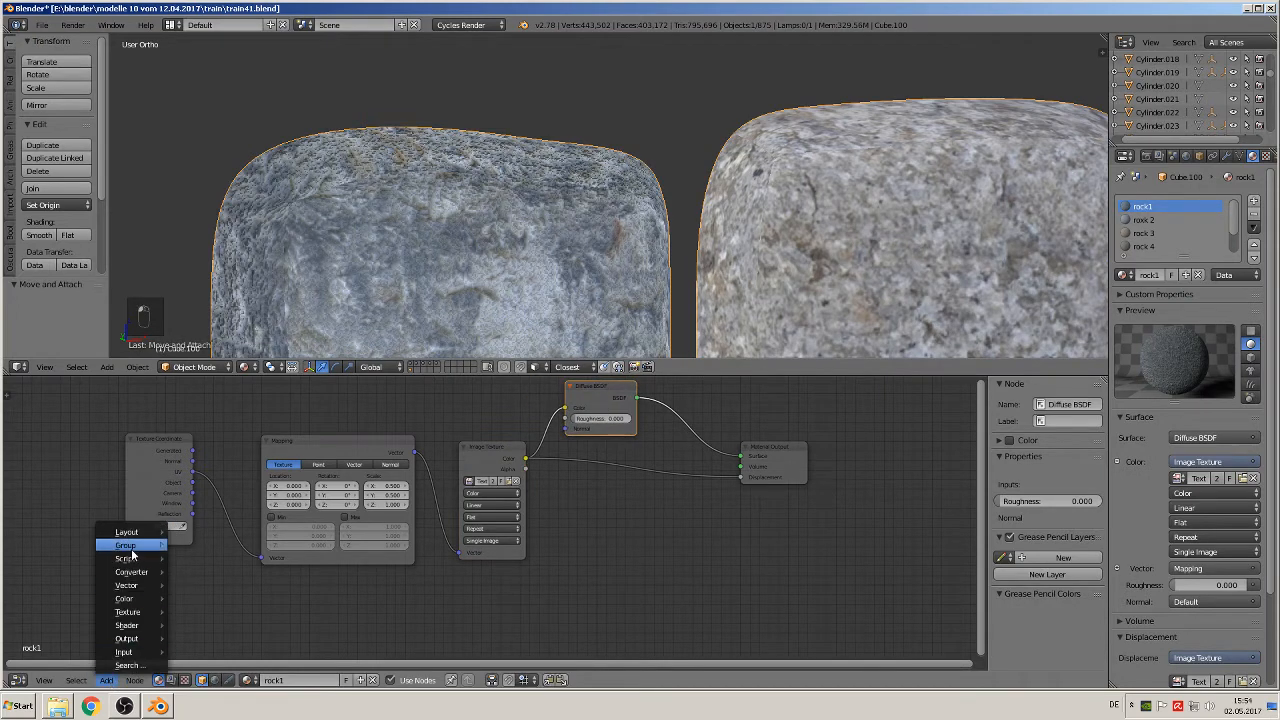
pyautogui.moveTo(134, 572)
pyautogui.click(197, 484)
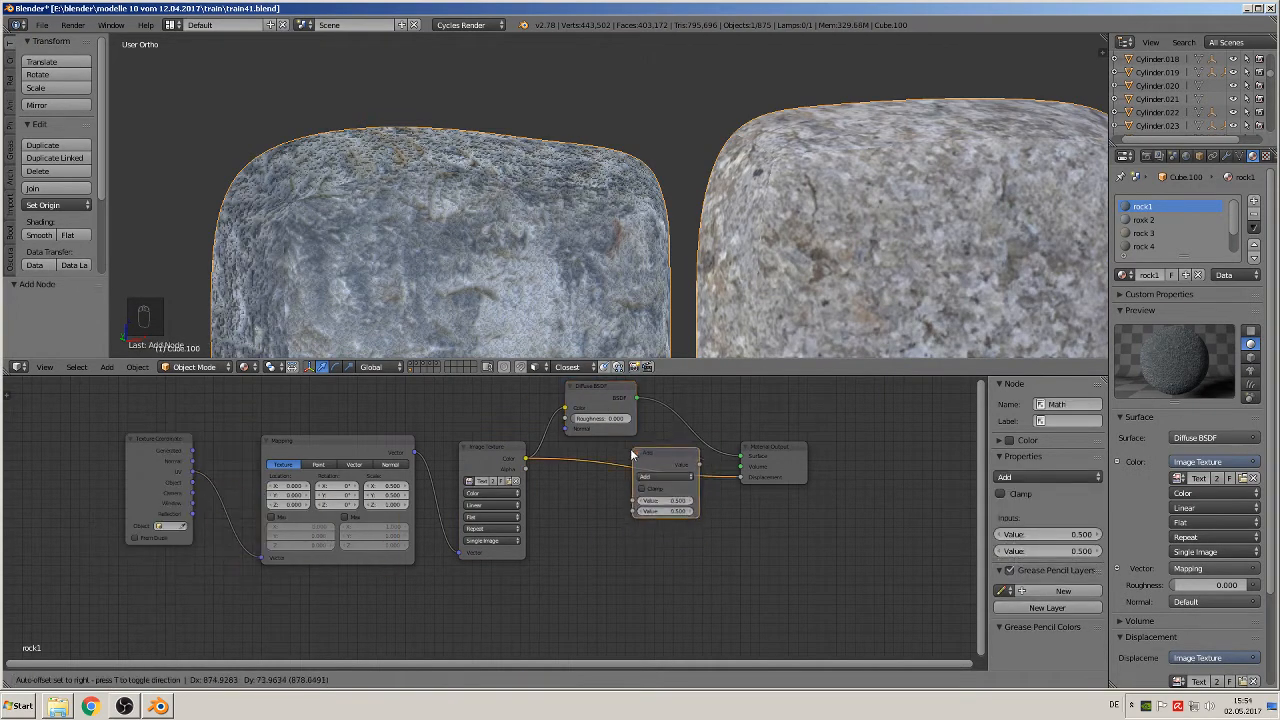
pyautogui.click(650, 498)
pyautogui.click(652, 489)
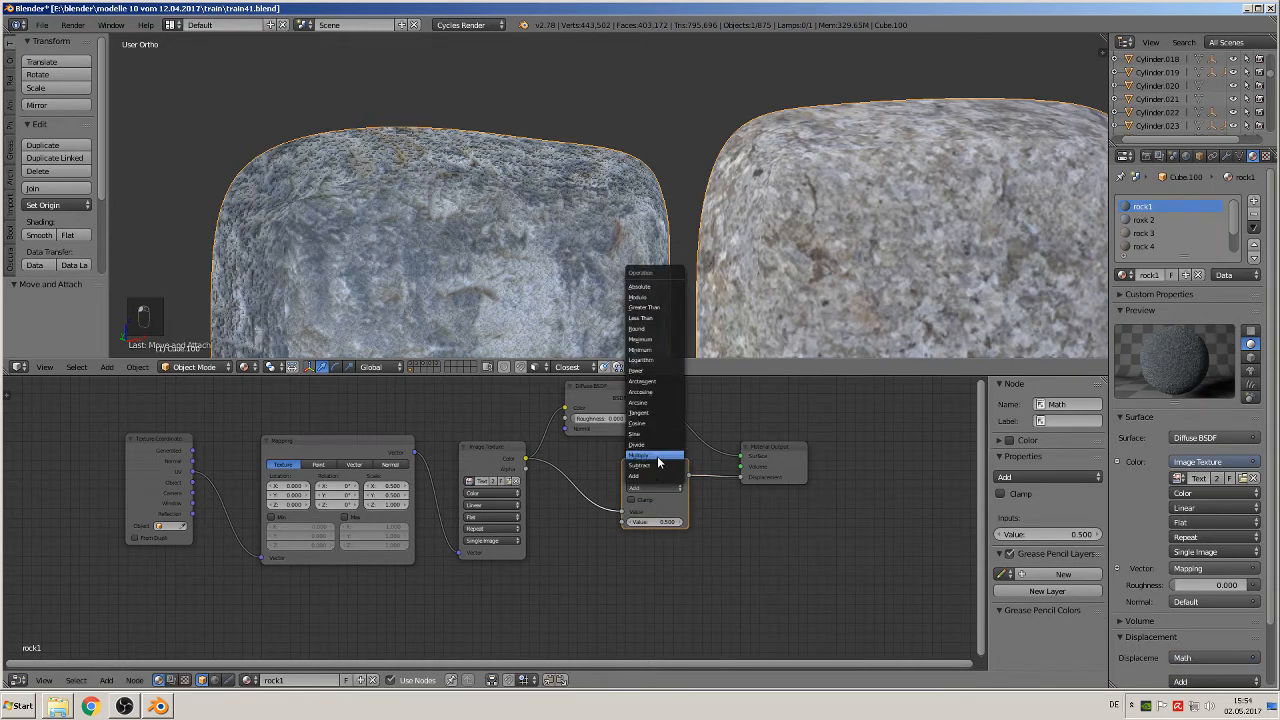
pyautogui.click(659, 457)
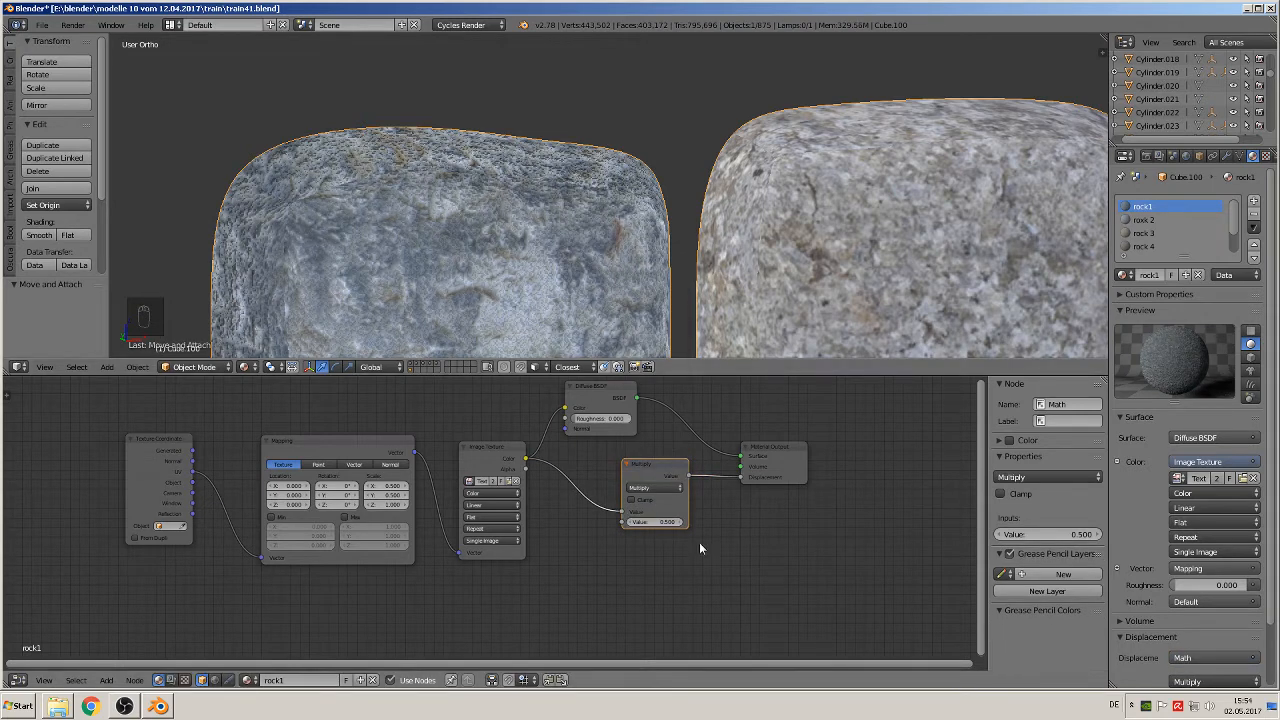
pyautogui.click(652, 522)
pyautogui.press('Return')
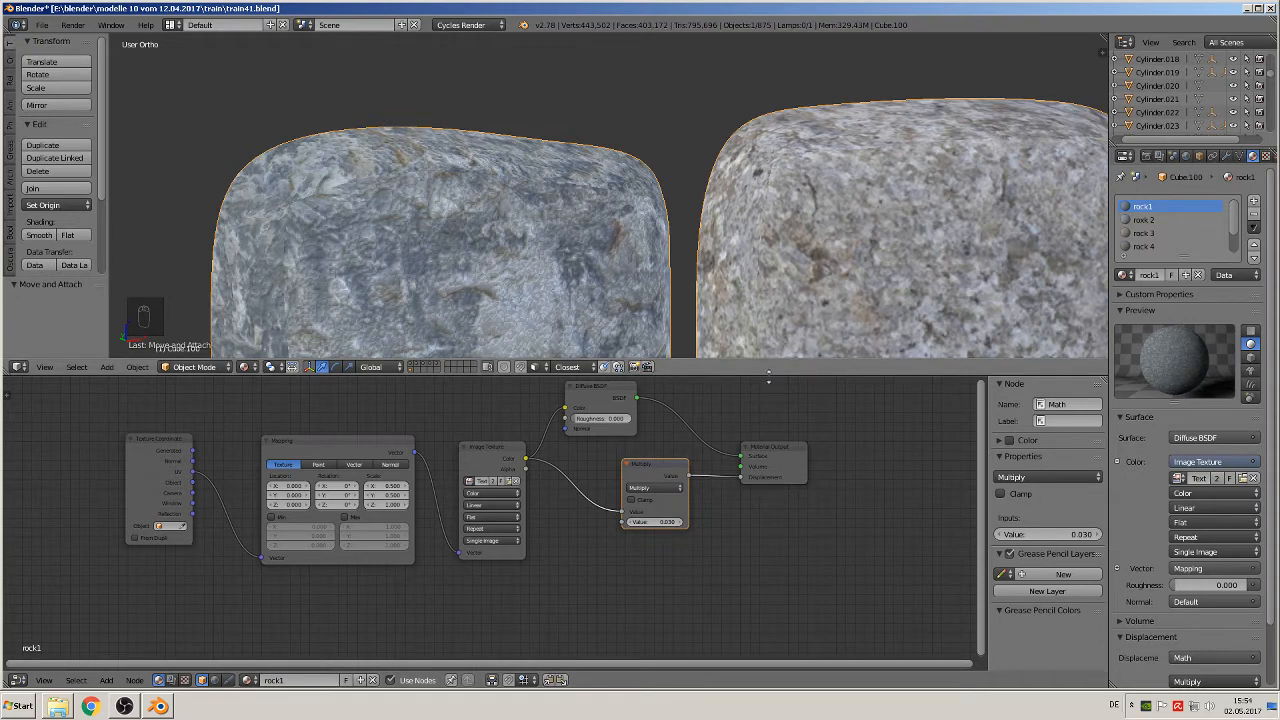
# Step: Copy rock1's Multiply node into the second rock material and wire it between the Image Texture color and the Material Output's Displacement
pyautogui.click(651, 469)
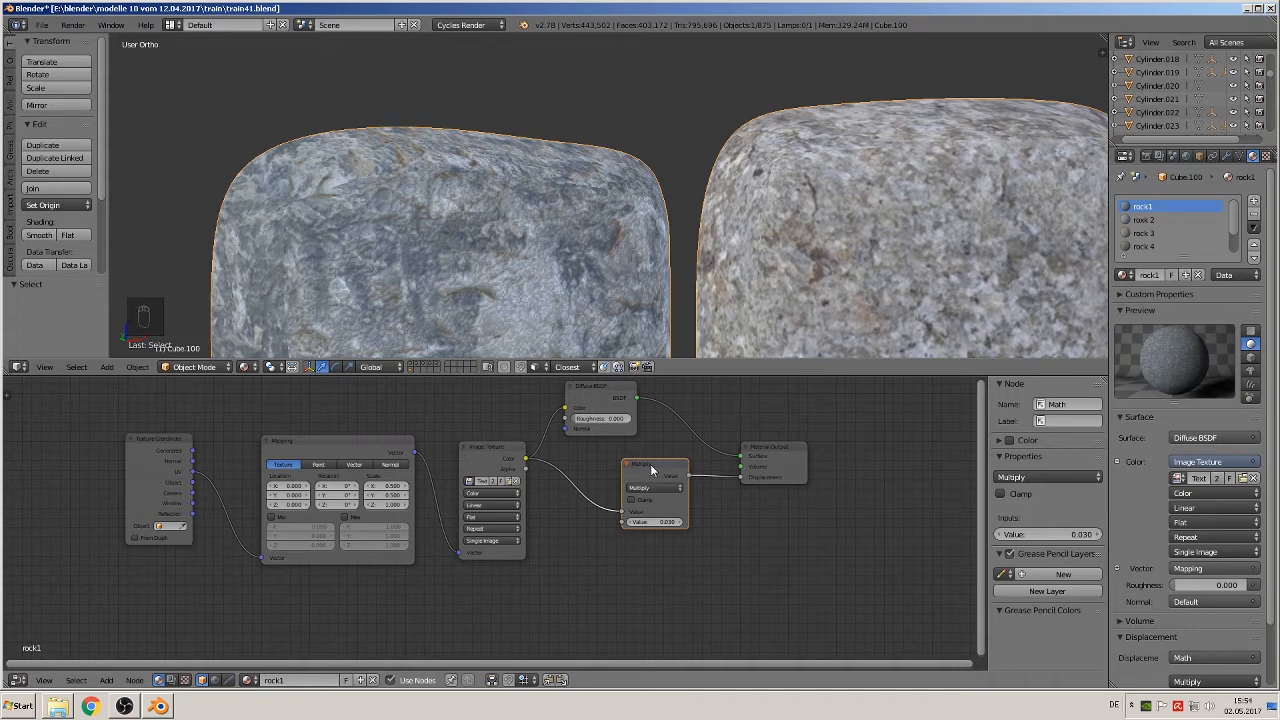
pyautogui.hotkey('ctrl', 'c')
pyautogui.click(1162, 220)
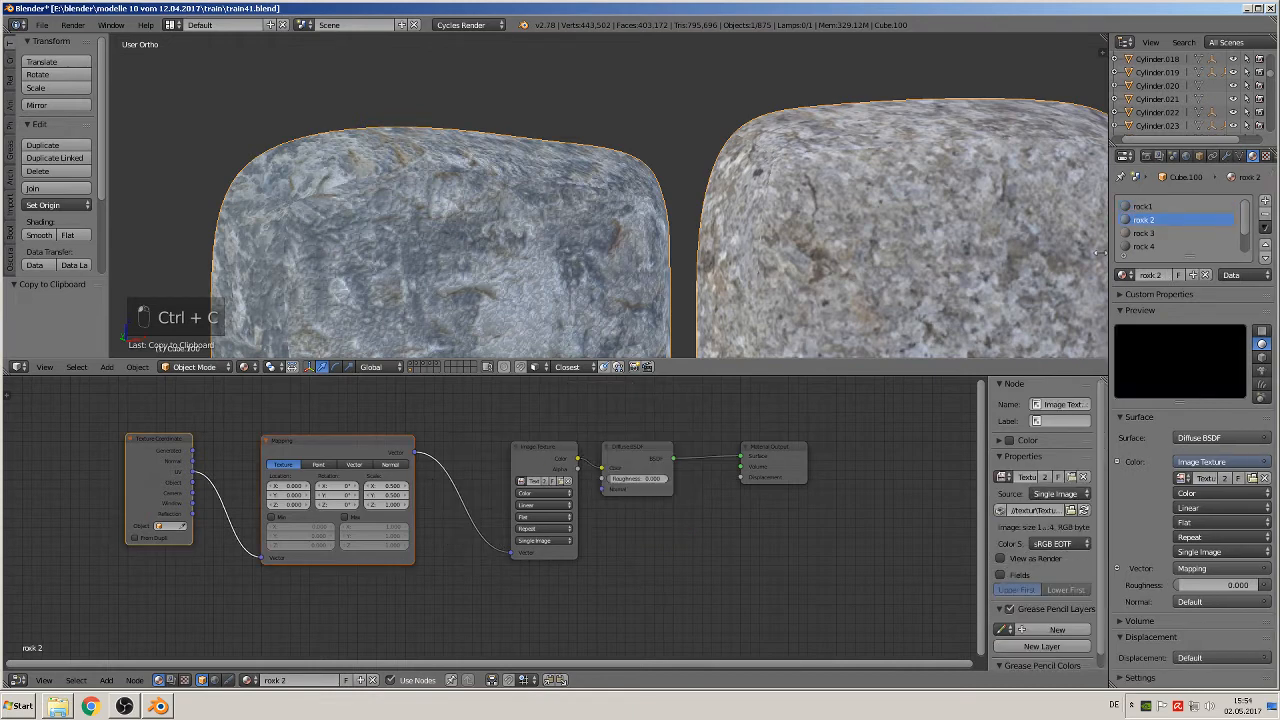
pyautogui.hotkey('ctrl', 'v')
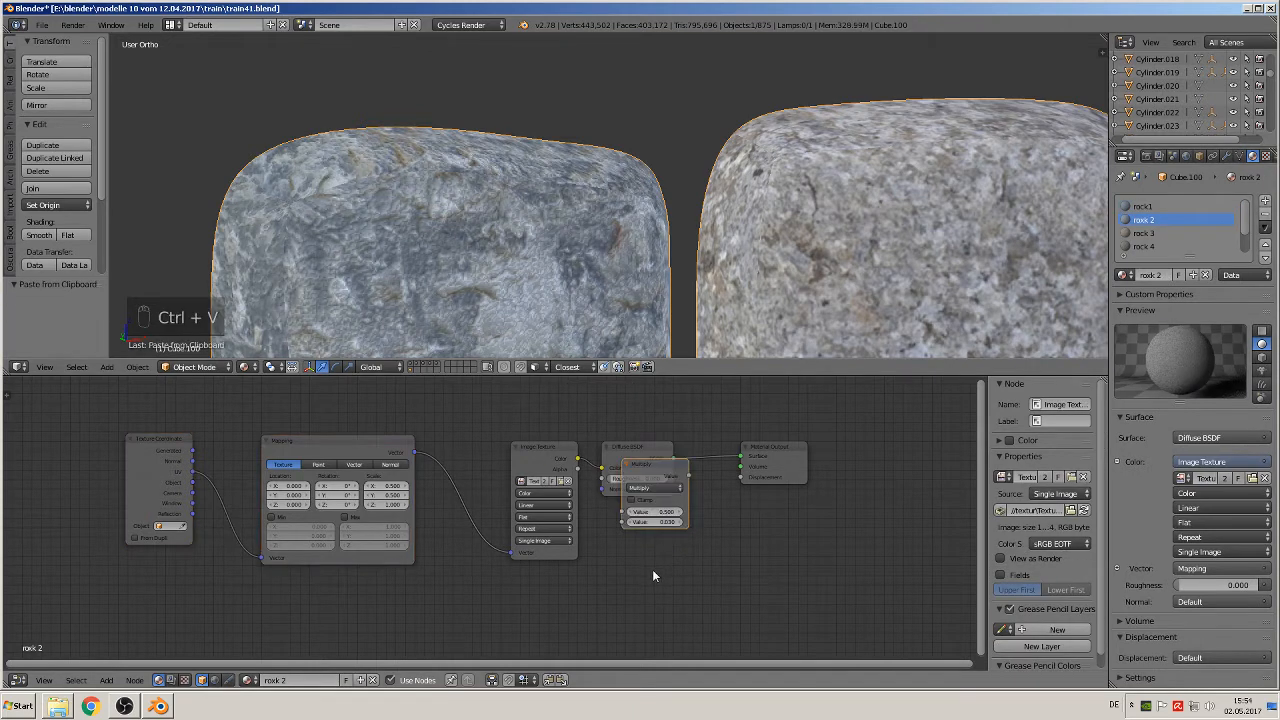
pyautogui.moveTo(663, 468); pyautogui.dragTo(637, 426)
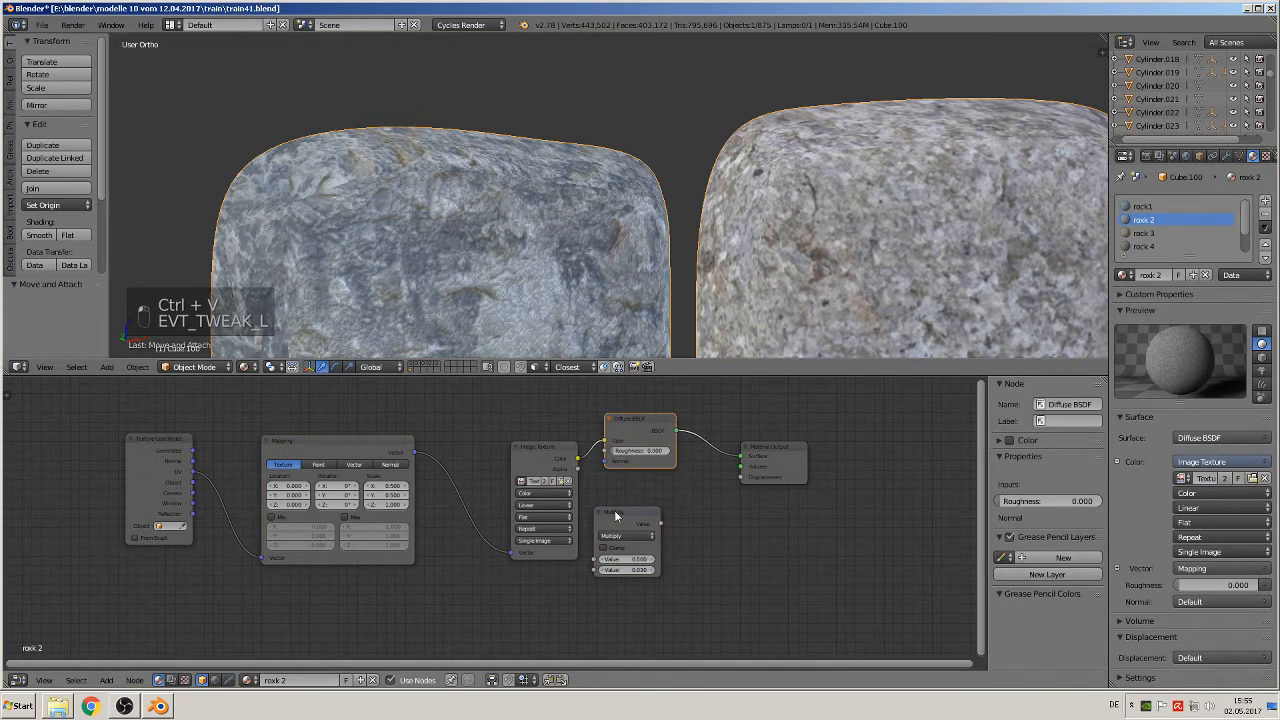
pyautogui.moveTo(621, 509); pyautogui.dragTo(671, 494)
pyautogui.moveTo(577, 459); pyautogui.dragTo(643, 544)
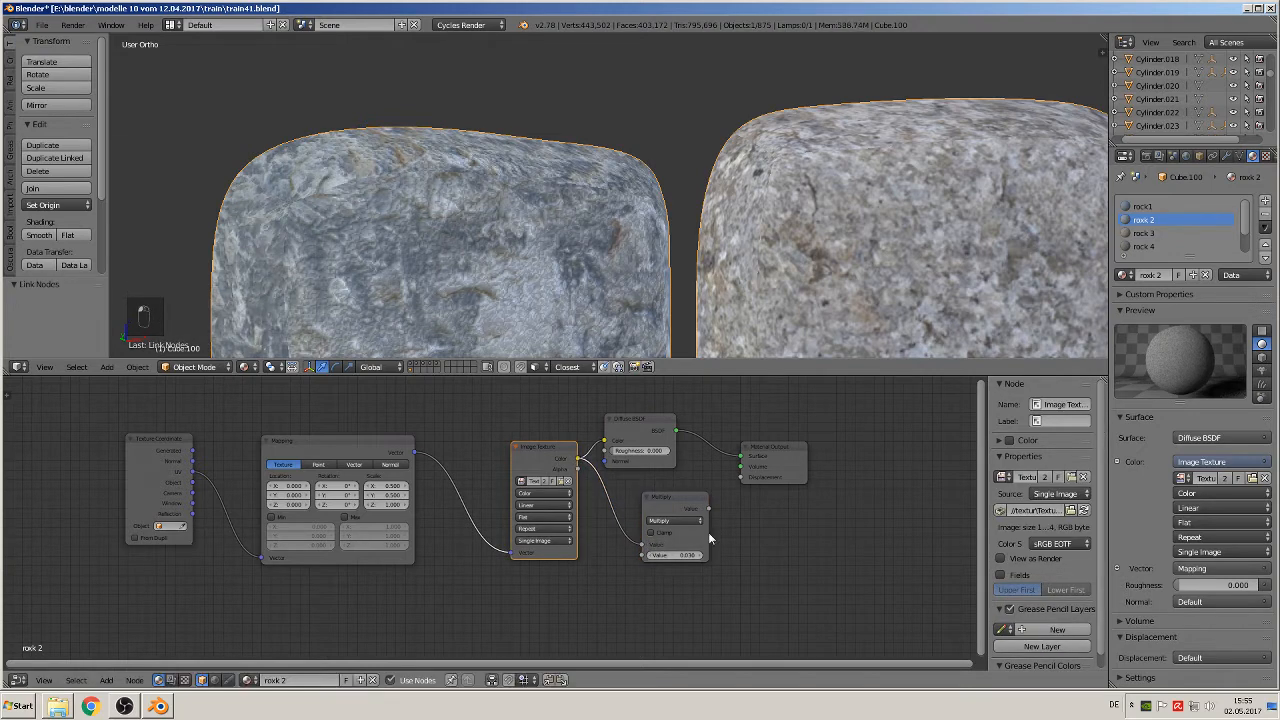
pyautogui.moveTo(708, 508); pyautogui.dragTo(741, 477)
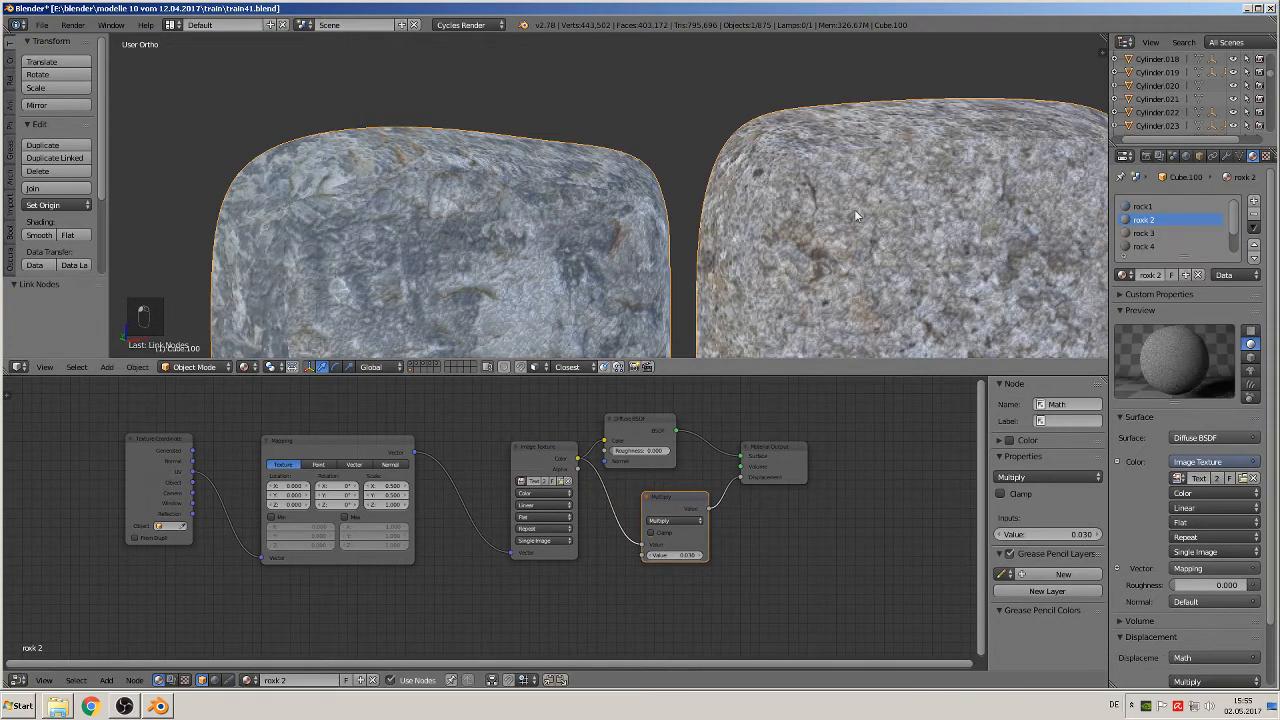
pyautogui.scroll(-4, 866, 232)
pyautogui.moveTo(882, 260); pyautogui.dragTo(835, 262, button='middle')
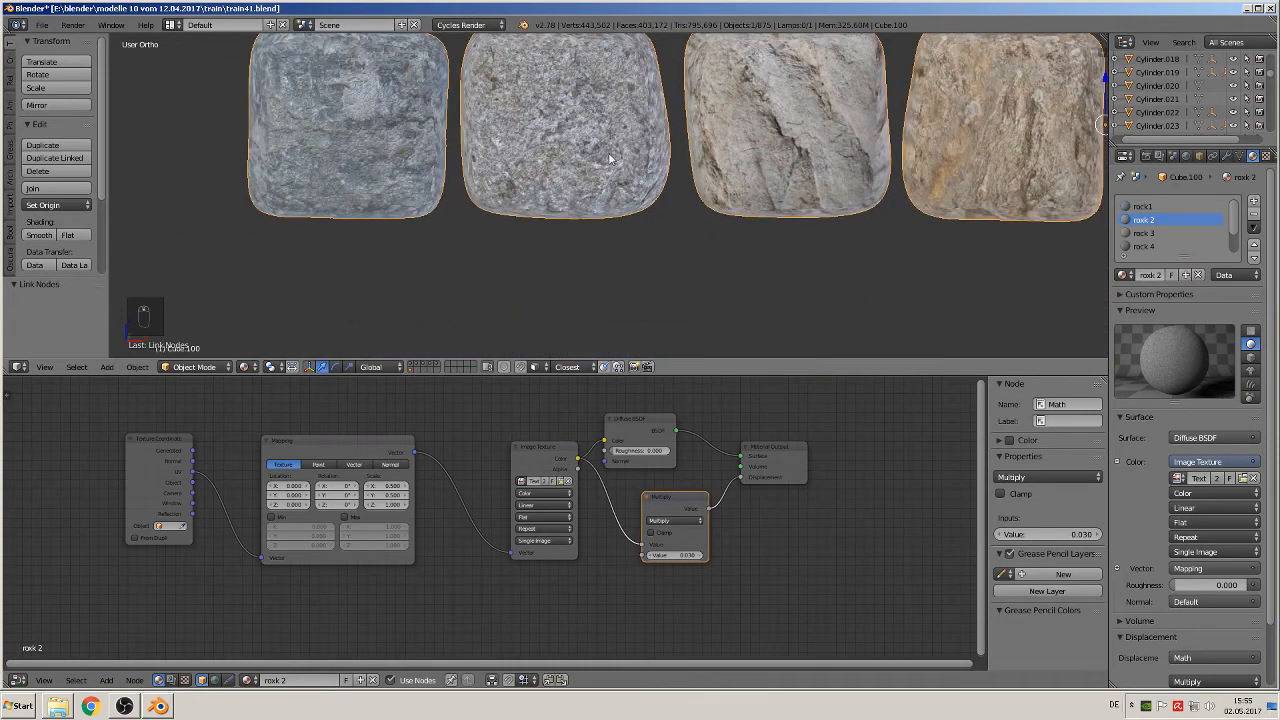
# Step: Paste the Multiply node into the rock 3 material and wire it between the Image Texture color and the Displacement input
pyautogui.click(1143, 233)
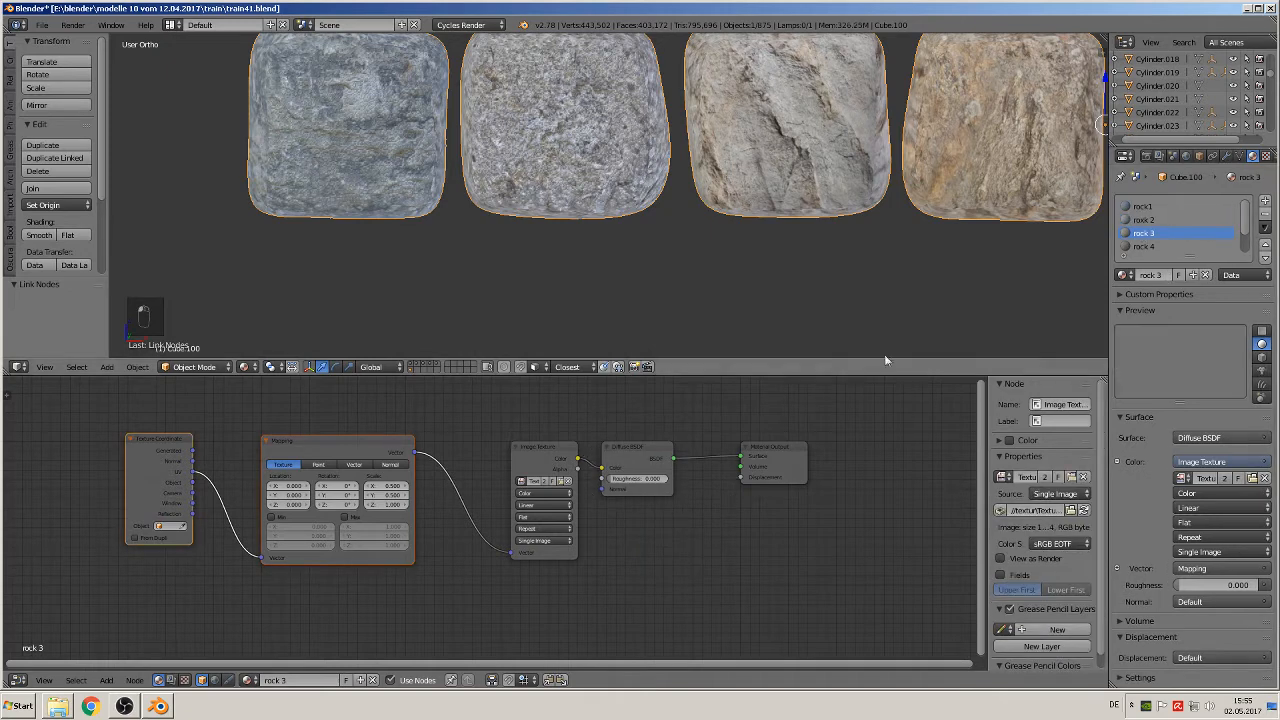
pyautogui.hotkey('ctrl', 'v')
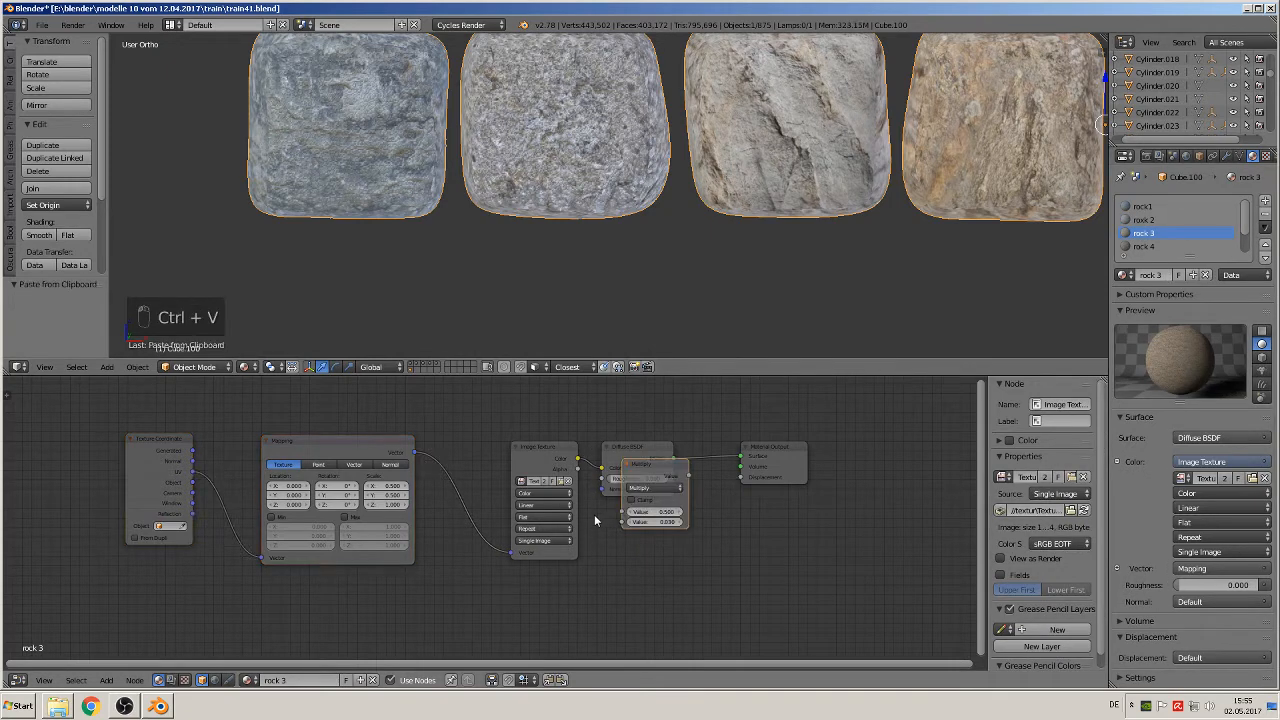
pyautogui.moveTo(653, 468); pyautogui.dragTo(651, 493)
pyautogui.click(650, 446)
pyautogui.moveTo(650, 443); pyautogui.dragTo(675, 398)
pyautogui.moveTo(578, 458); pyautogui.dragTo(622, 541)
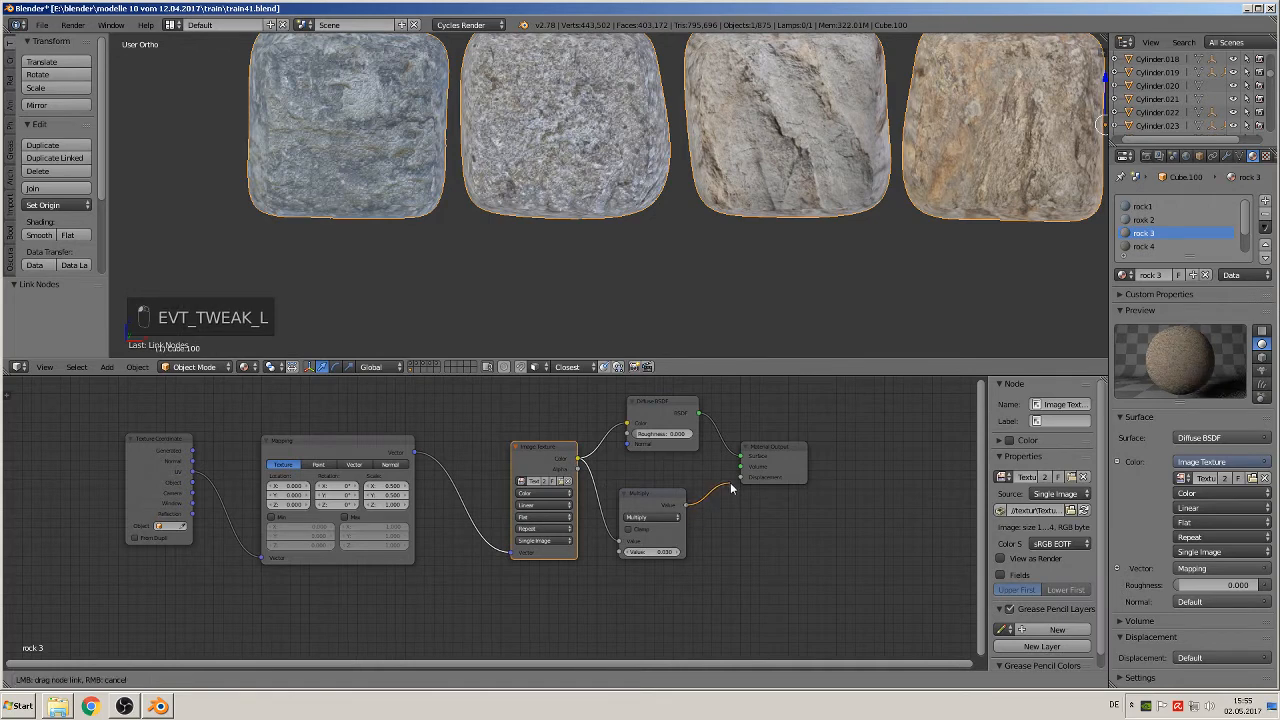
# Step: Paste the Multiply node into the rock 4 material, keep it off the surface link, and wire it from the Image Texture color to Displacement
pyautogui.click(1138, 247)
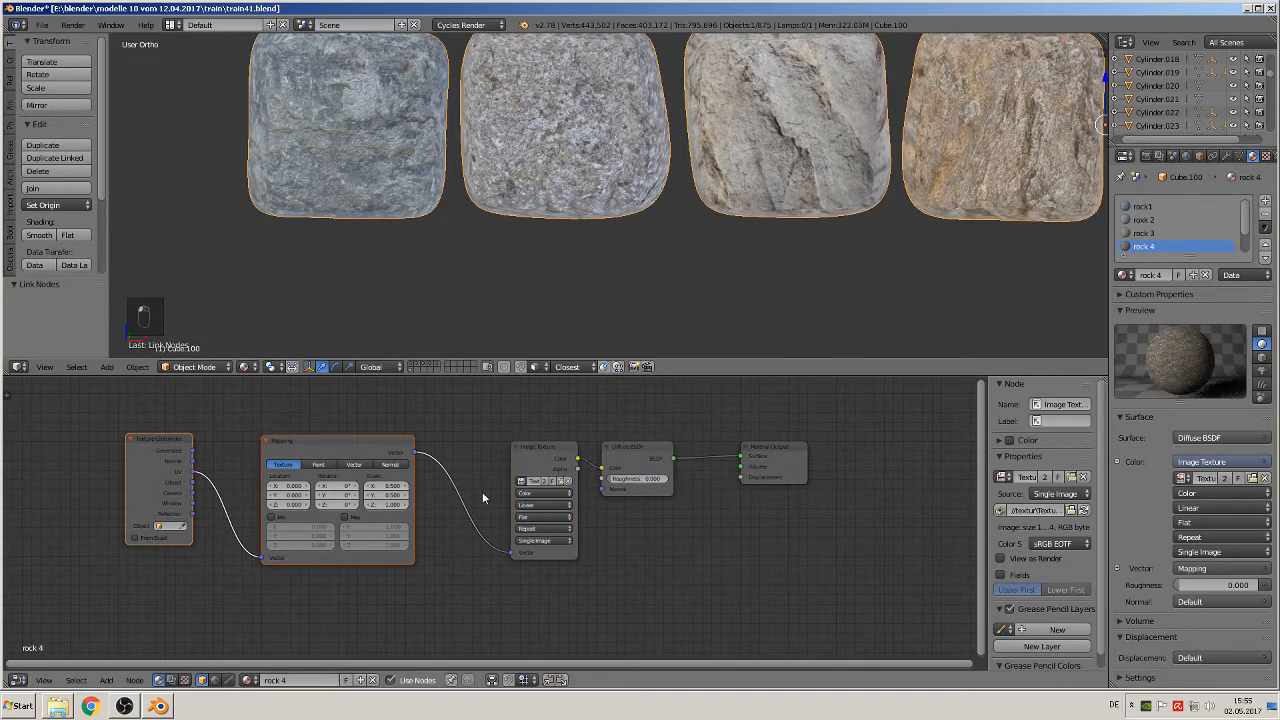
pyautogui.hotkey('ctrl', 'v')
pyautogui.moveTo(660, 468); pyautogui.dragTo(742, 432)
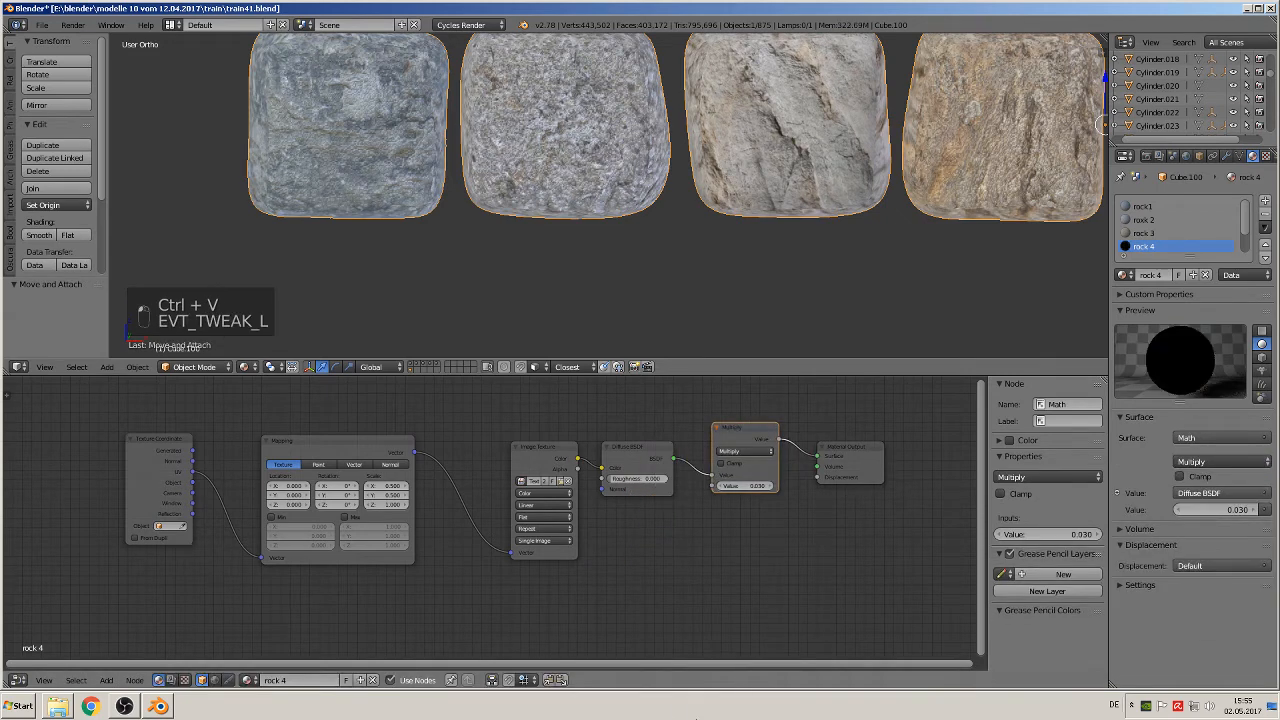
pyautogui.hotkey('ctrl', 'z')
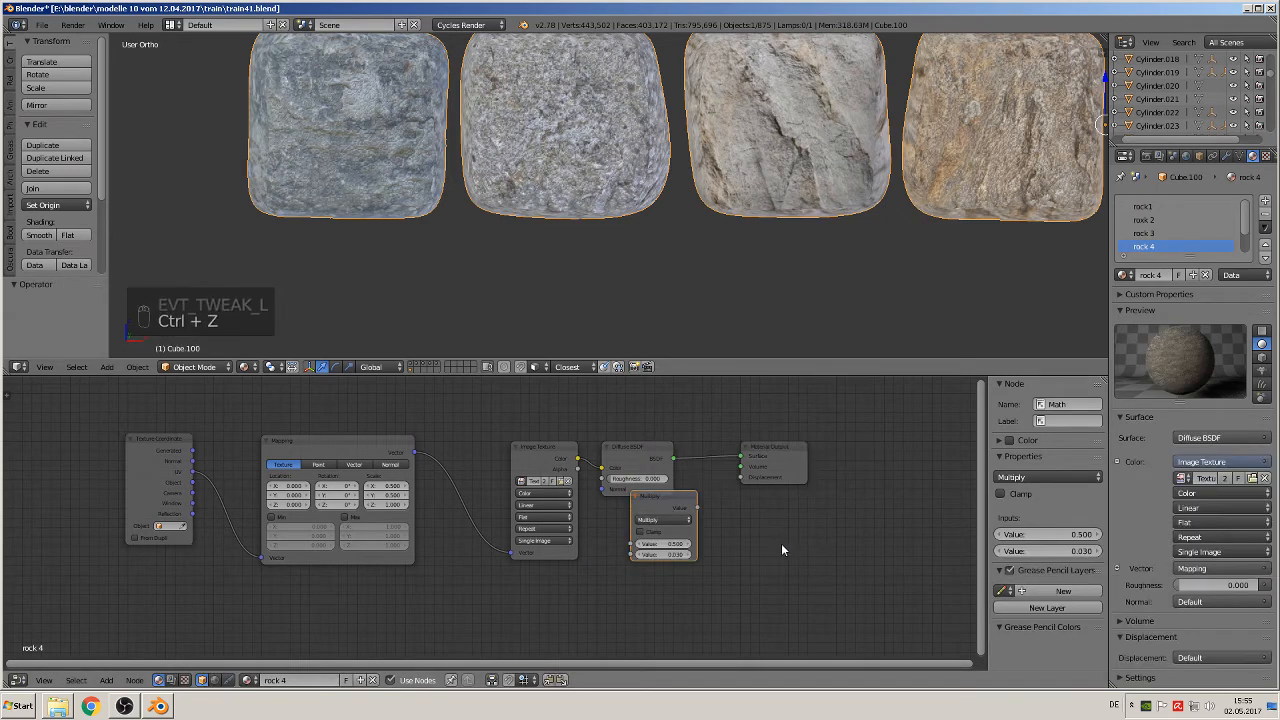
pyautogui.moveTo(652, 450); pyautogui.dragTo(666, 414)
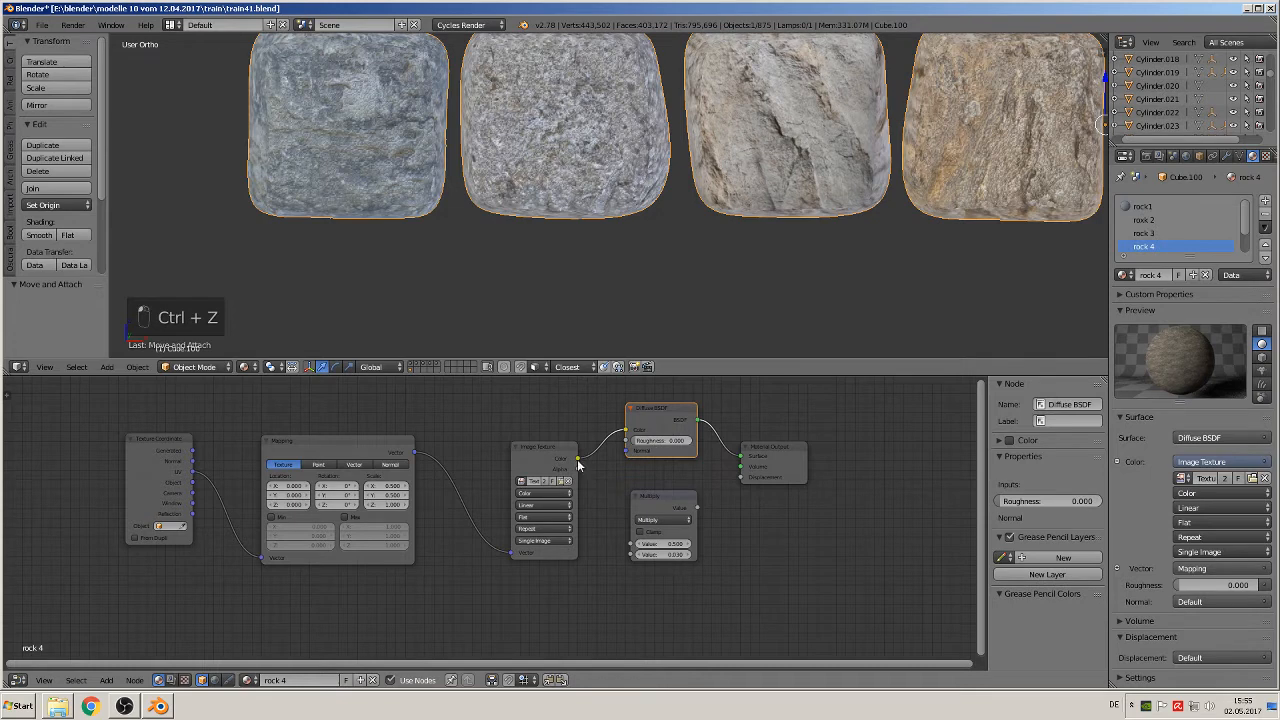
pyautogui.moveTo(577, 459); pyautogui.dragTo(632, 556)
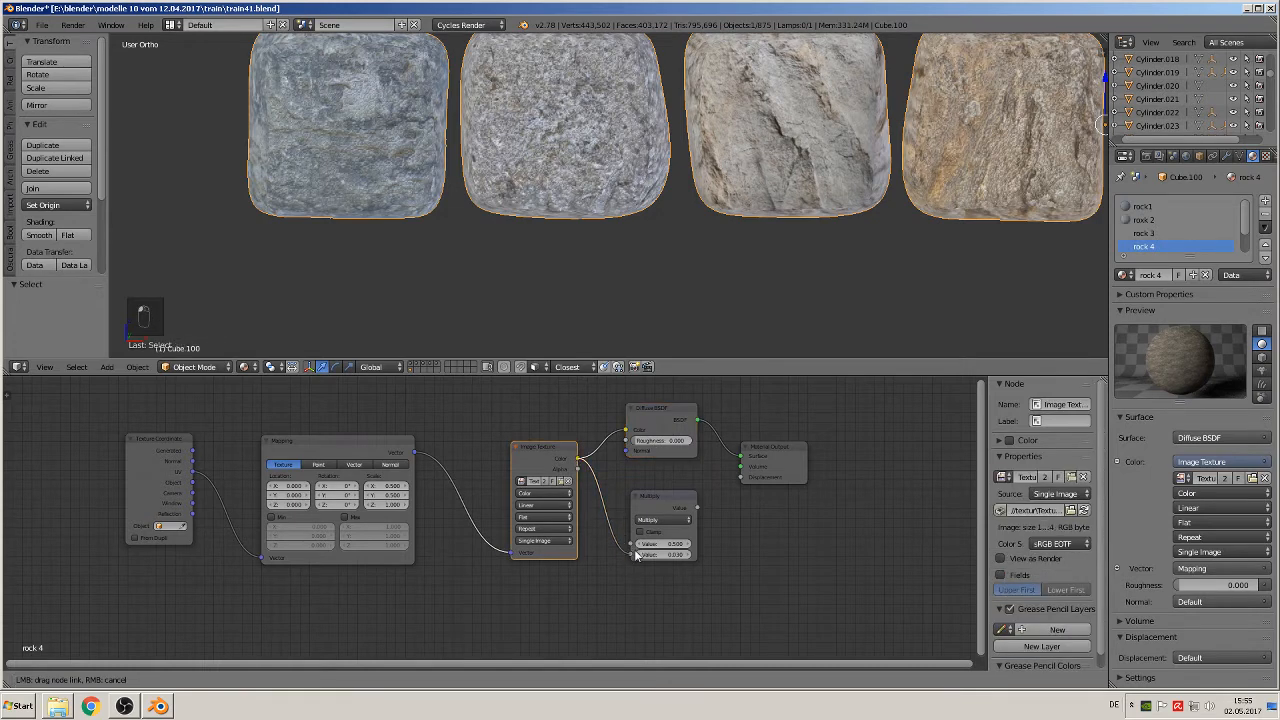
pyautogui.press('g')
pyautogui.click(705, 513)
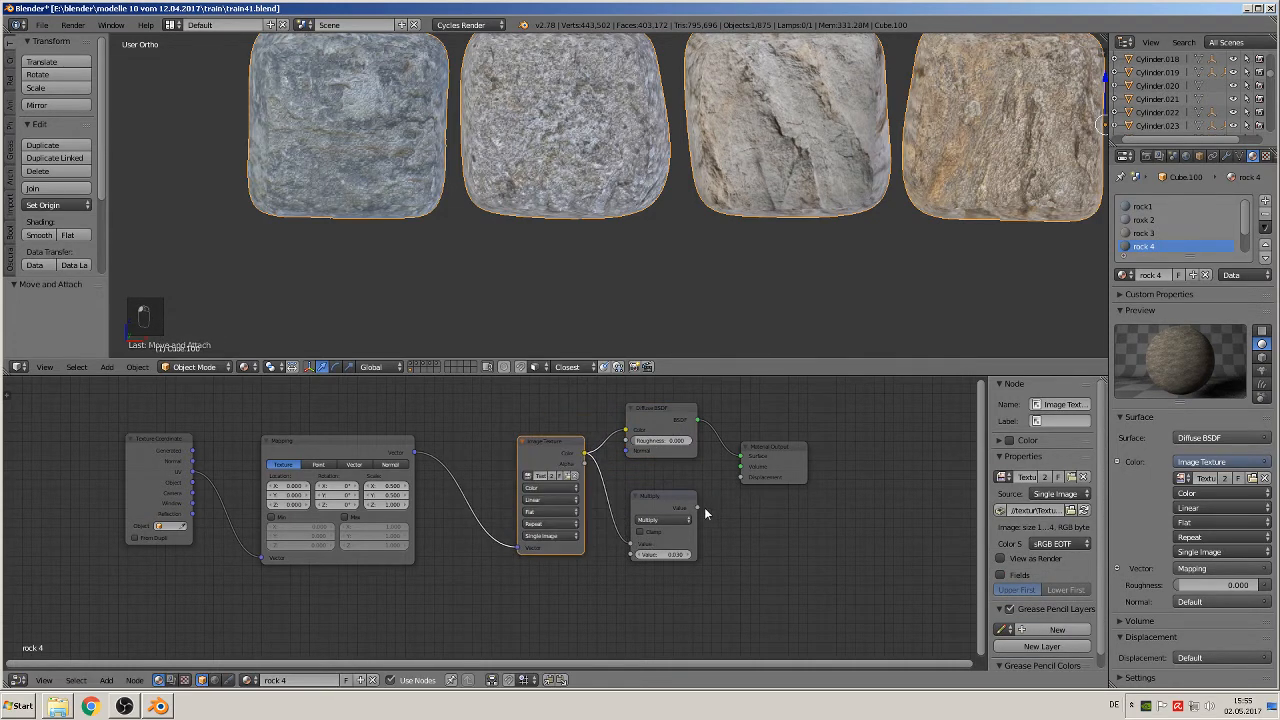
pyautogui.moveTo(700, 511); pyautogui.dragTo(759, 479)
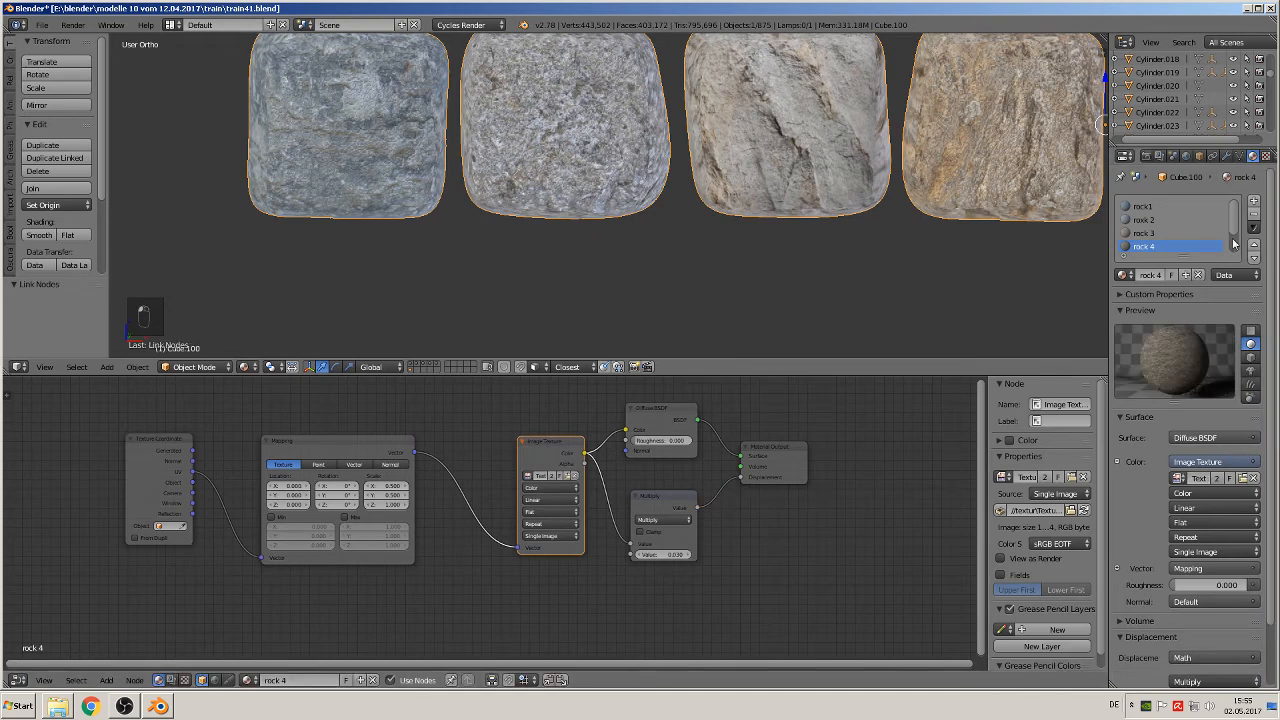
# Step: Paste the Multiply node into the rock 5 material and connect the Image Texture color through it to the Displacement input
pyautogui.scroll(-2, 1195, 238)
pyautogui.click(1160, 234)
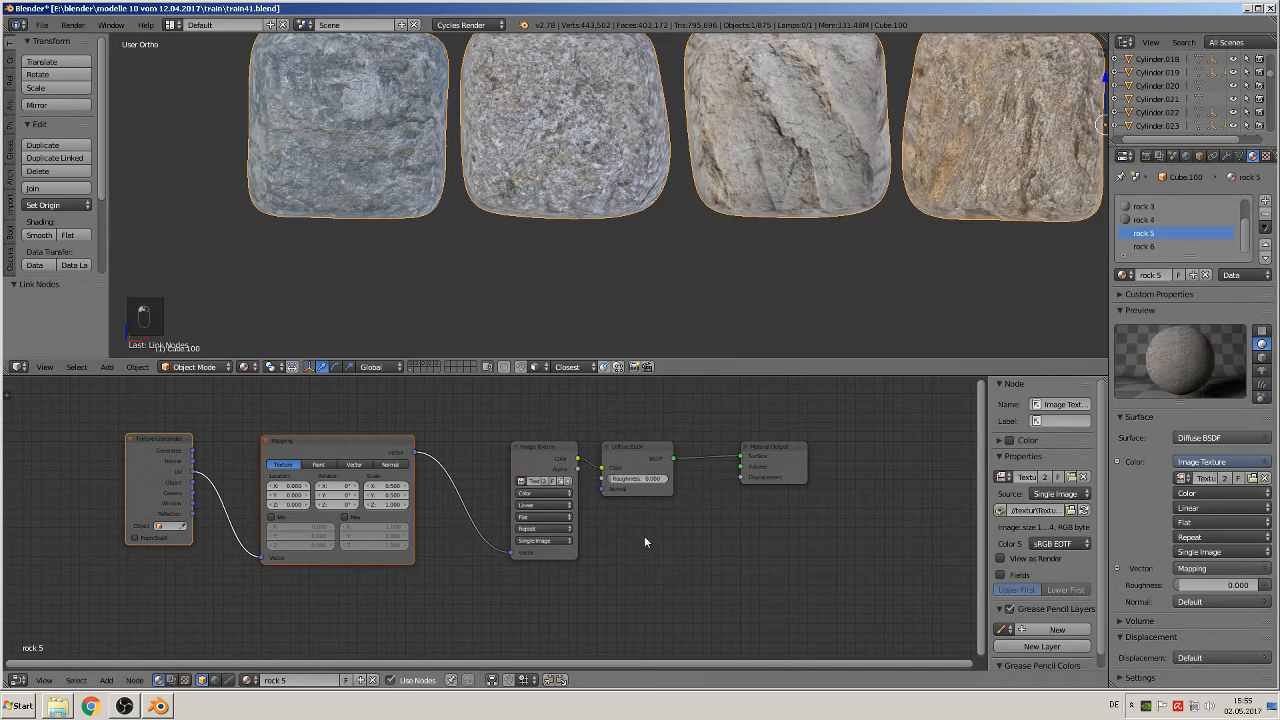
pyautogui.hotkey('ctrl', 'v')
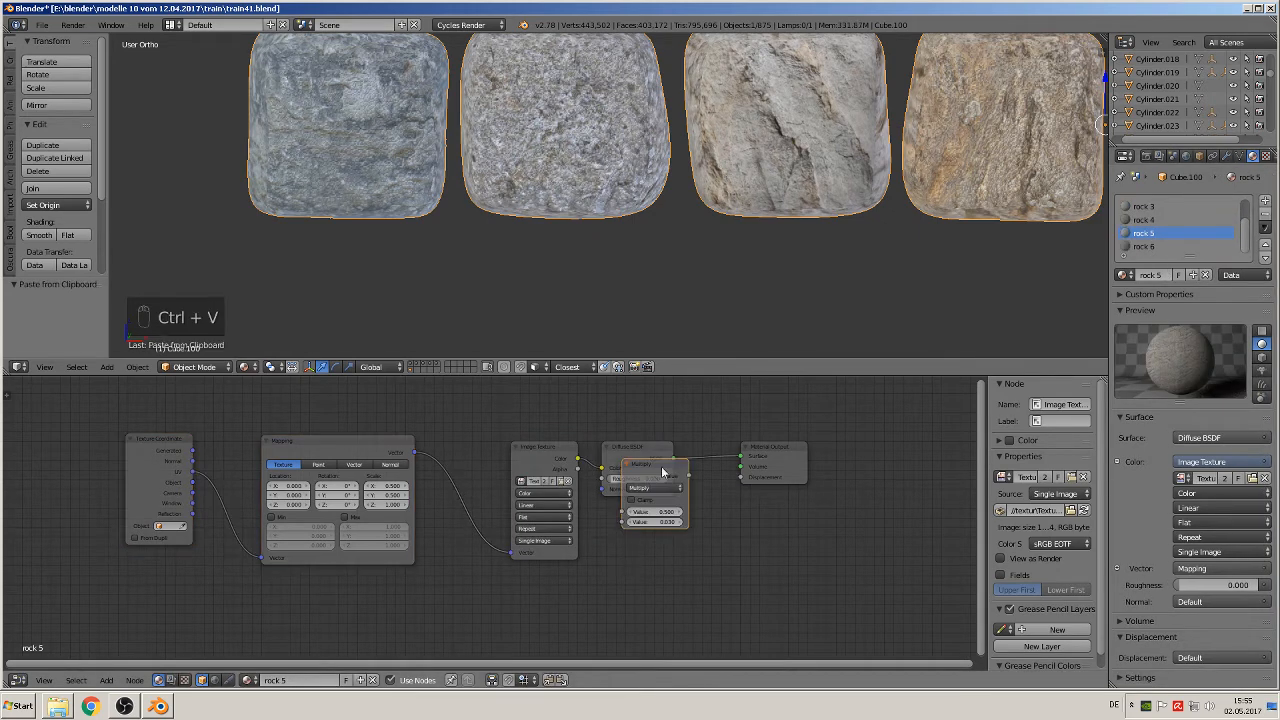
pyautogui.moveTo(664, 474); pyautogui.dragTo(698, 390)
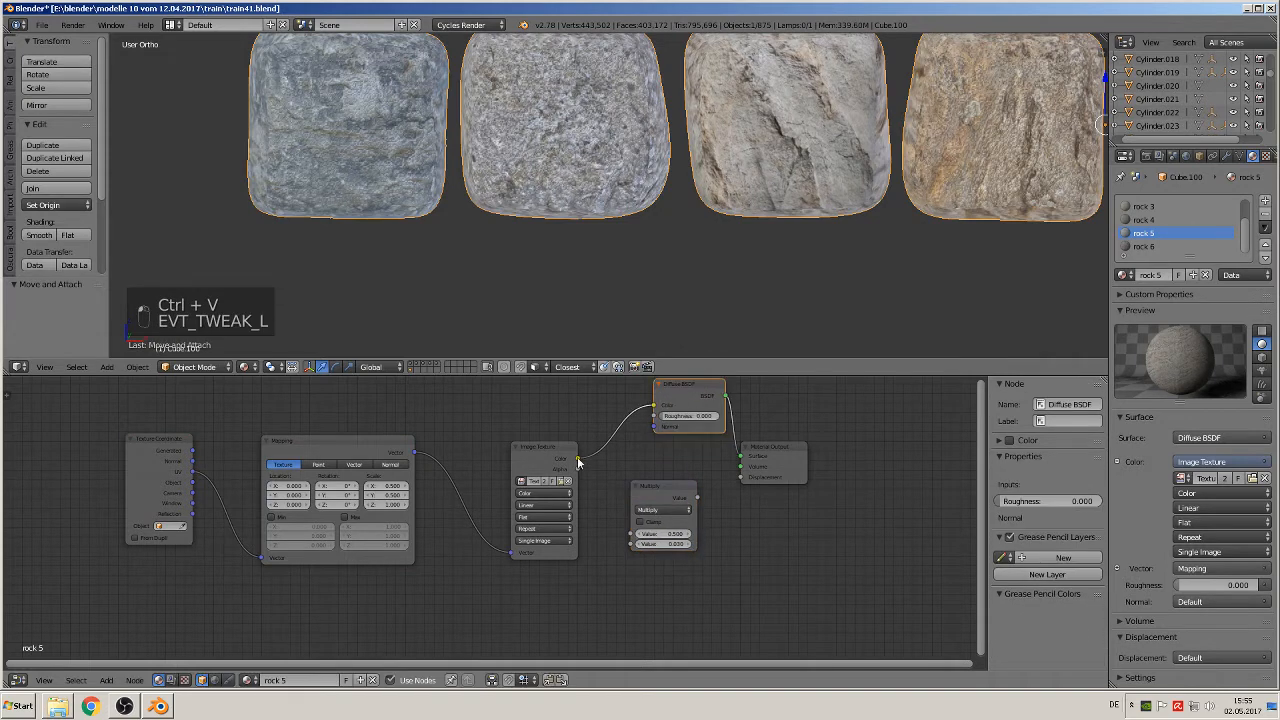
pyautogui.moveTo(577, 463); pyautogui.dragTo(631, 533)
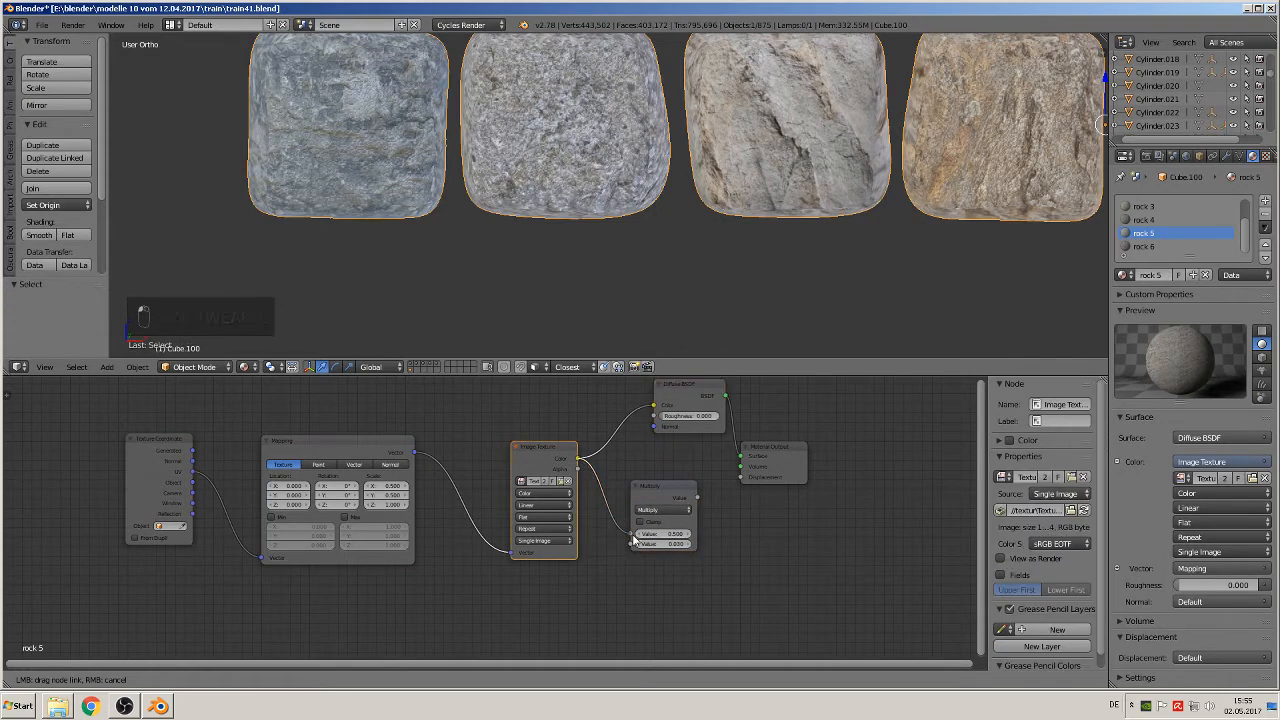
pyautogui.moveTo(698, 498); pyautogui.dragTo(741, 479)
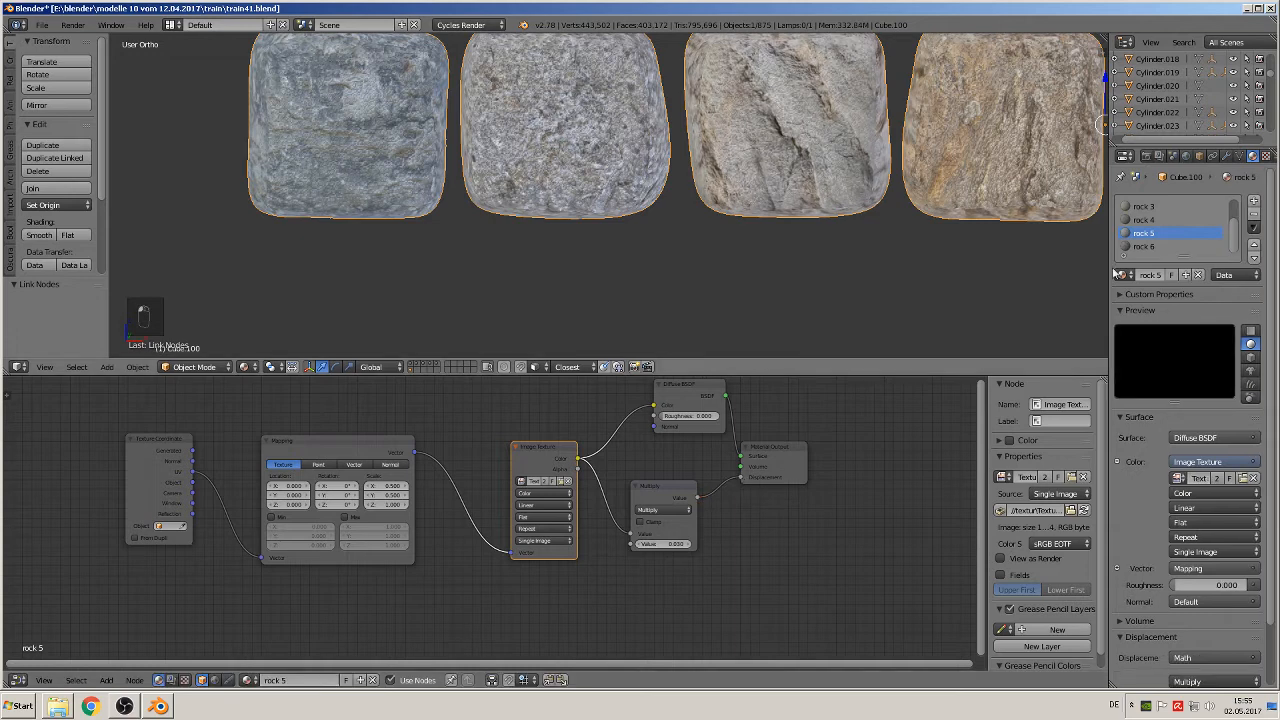
# Step: Paste the Multiply node into the rock 6 material, move the Diffuse BSDF clear, and wire Multiply between the Image Texture color and Displacement
pyautogui.click(1145, 248)
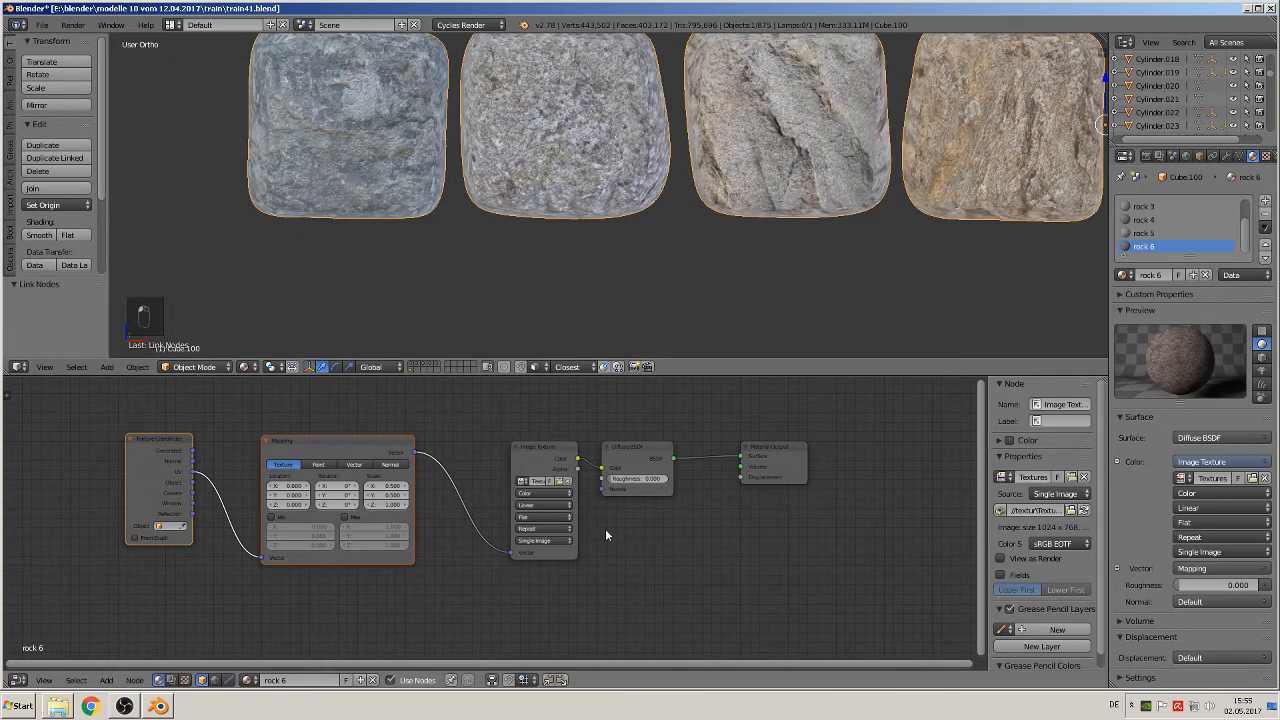
pyautogui.hotkey('ctrl', 'v')
pyautogui.moveTo(669, 468); pyautogui.dragTo(674, 499)
pyautogui.moveTo(646, 449); pyautogui.dragTo(680, 401)
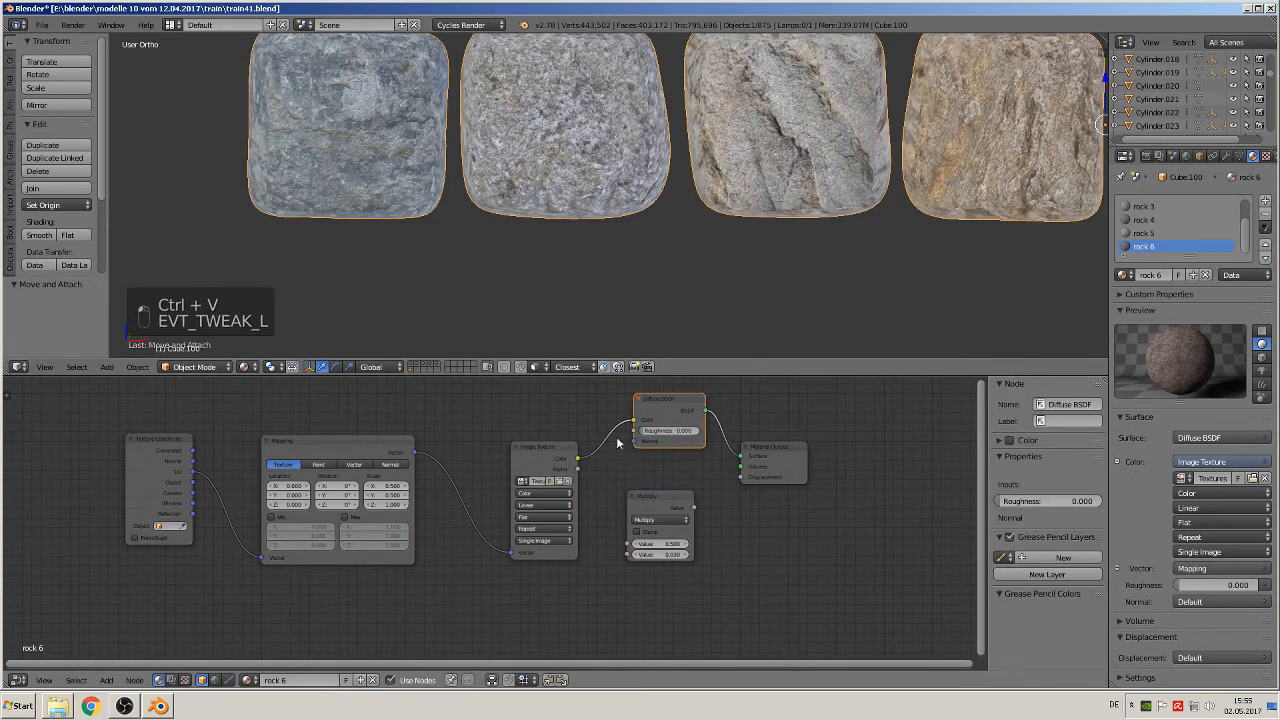
pyautogui.moveTo(577, 459); pyautogui.dragTo(629, 543)
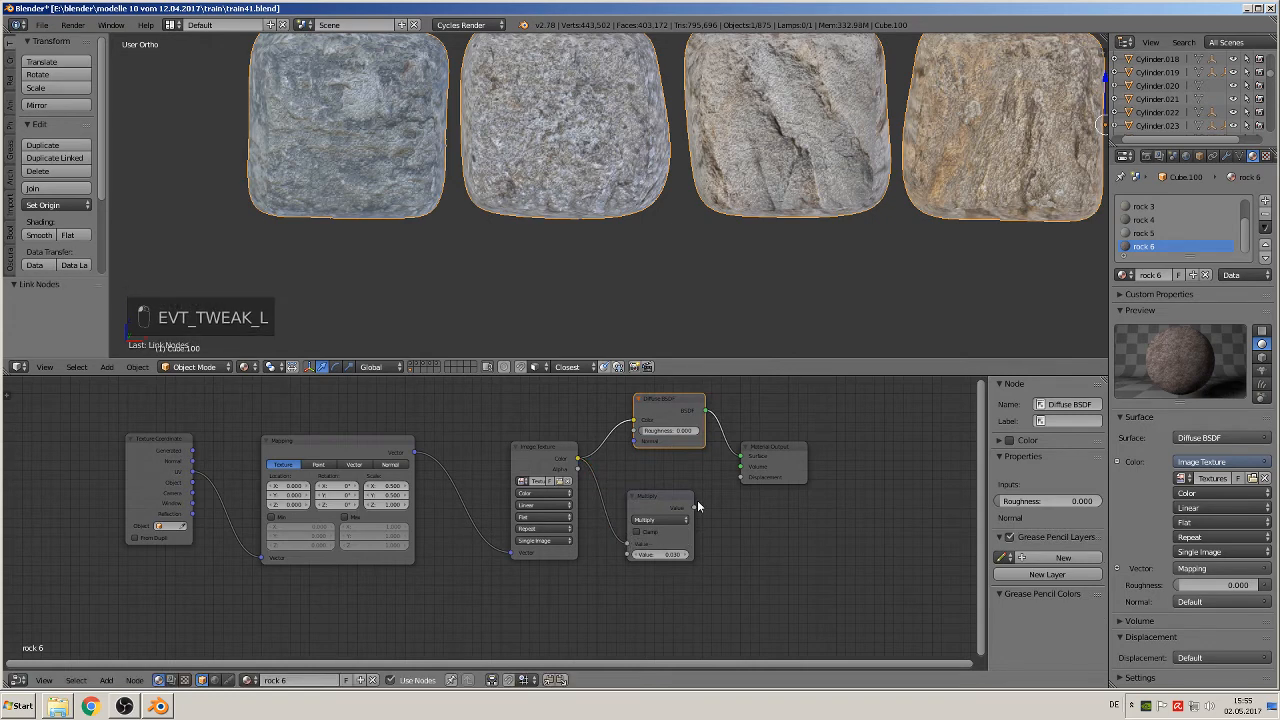
pyautogui.moveTo(694, 507); pyautogui.dragTo(750, 474)
# Step: Examine the textured stone row from a distance and up close to judge the displacement on the blocks
pyautogui.scroll(-5, 678, 228)
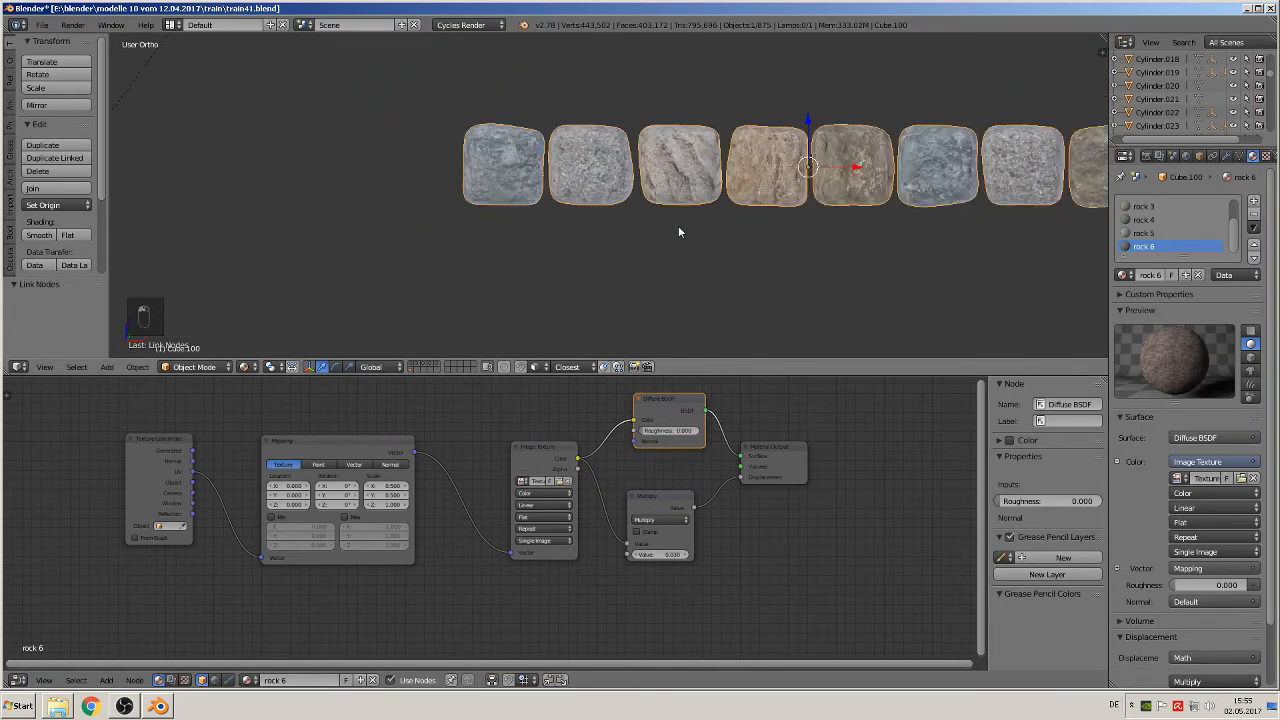
pyautogui.scroll(-3, 707, 230)
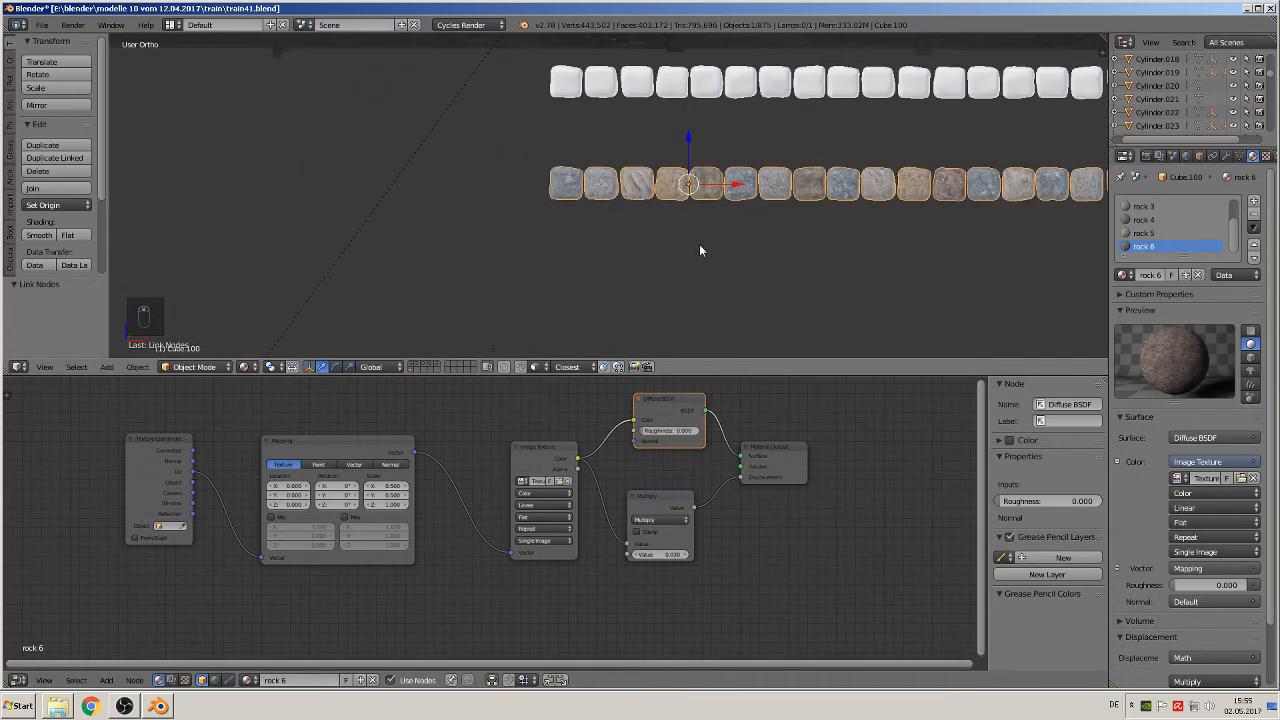
pyautogui.keyDown('shift'); pyautogui.moveTo(682, 206); pyautogui.dragTo(573, 262, button='middle'); pyautogui.keyUp('shift')
pyautogui.scroll(6, 540, 268)
pyautogui.scroll(8, 527, 275)
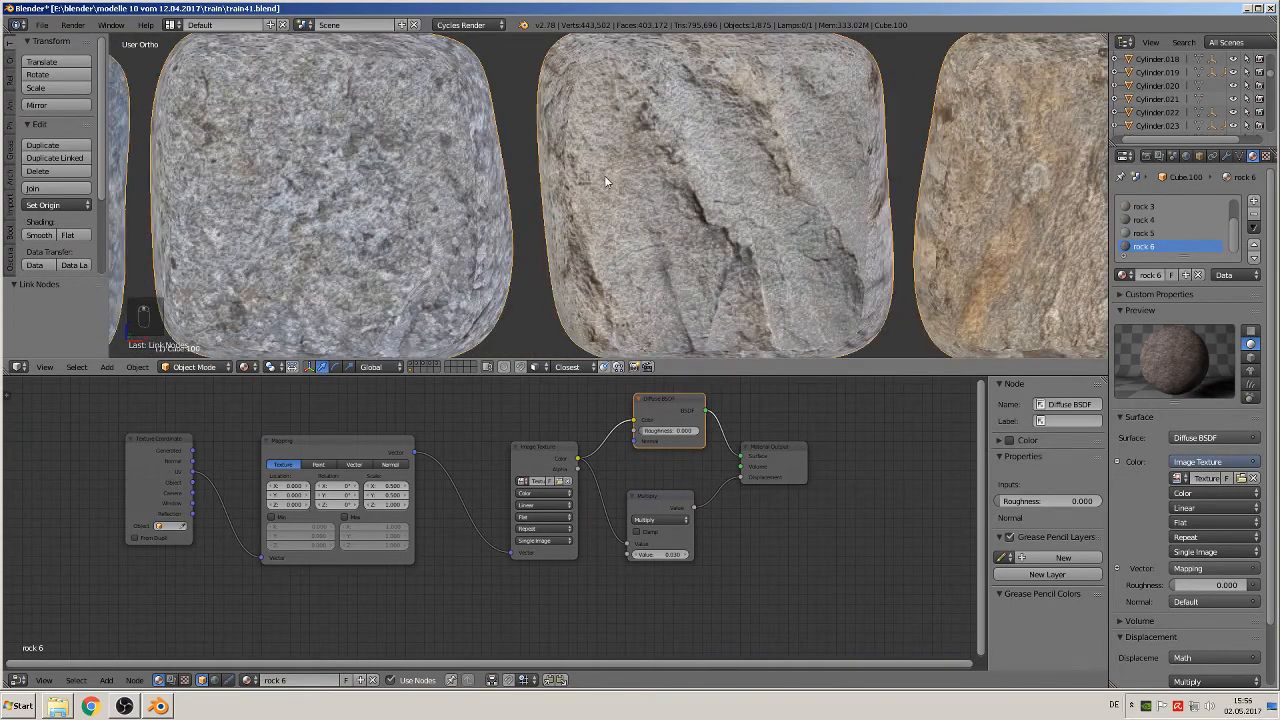
pyautogui.scroll(-4, 603, 200)
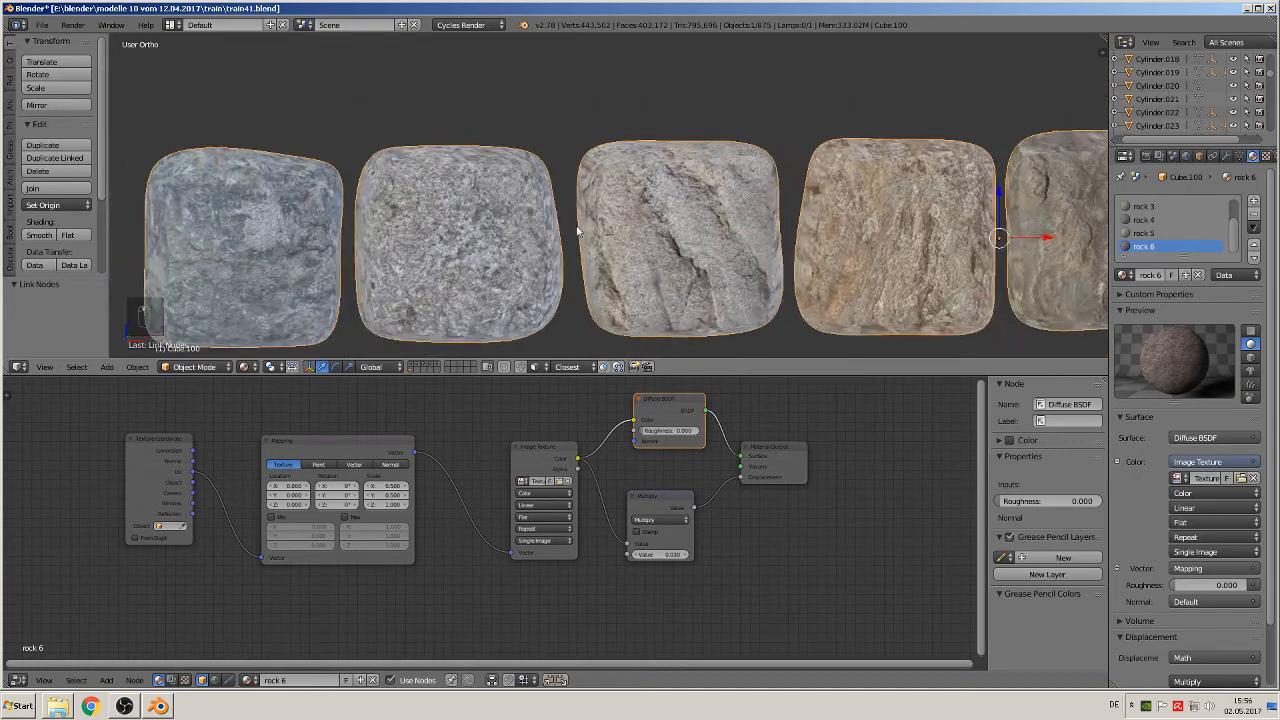
pyautogui.moveTo(600, 213); pyautogui.dragTo(589, 210, button='middle')
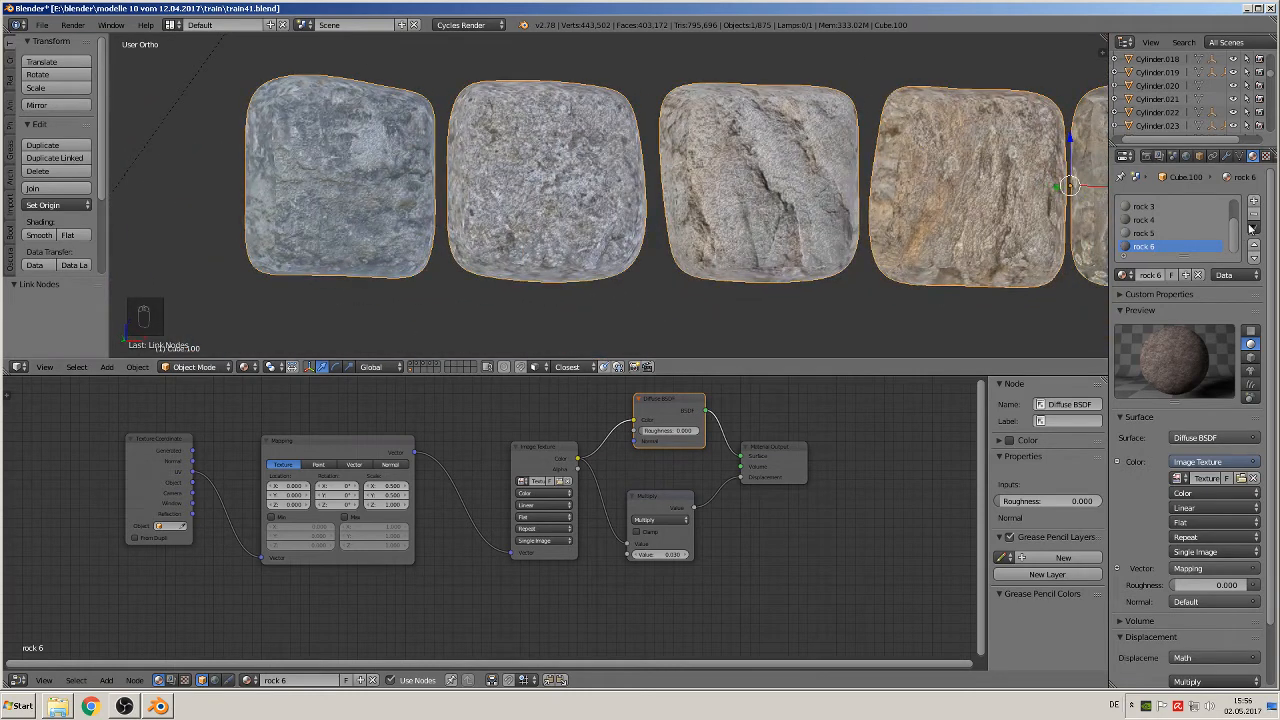
pyautogui.scroll(2, 1235, 233)
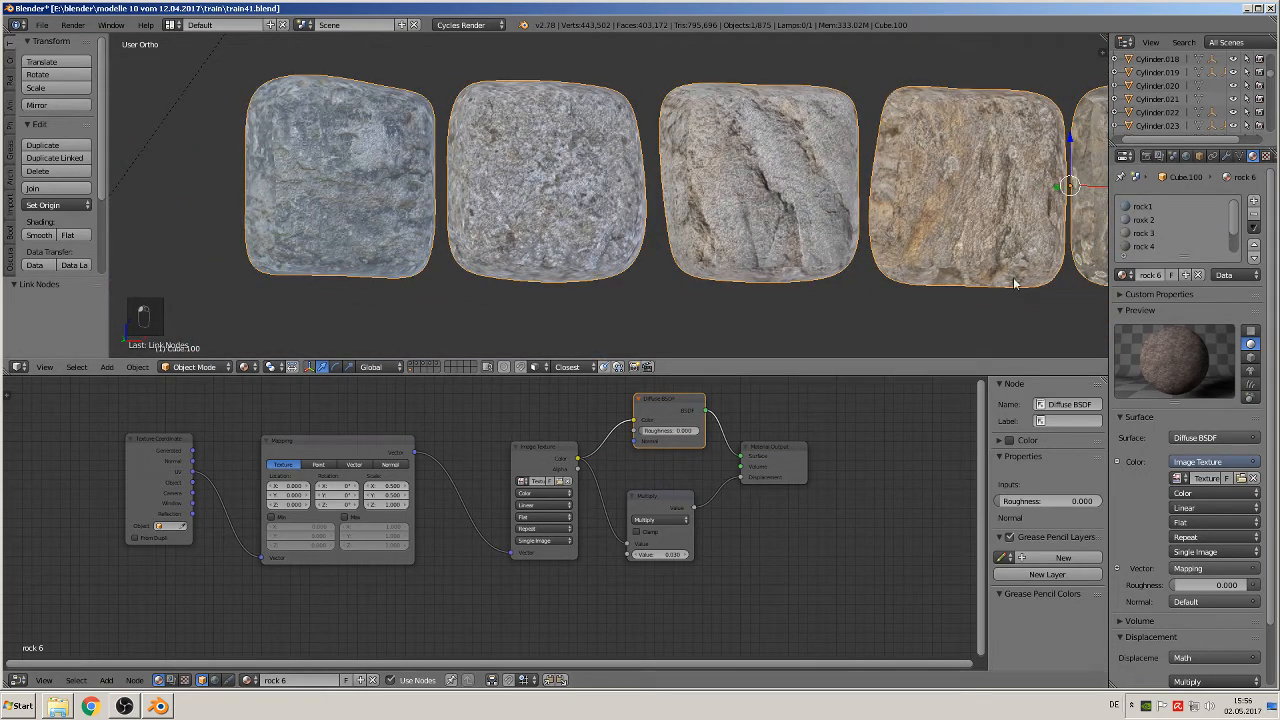
# Step: Insert a Mix Shader between the Diffuse BSDF and the Material Output in the rock1 material, spacing out the surrounding nodes
pyautogui.click(1143, 206)
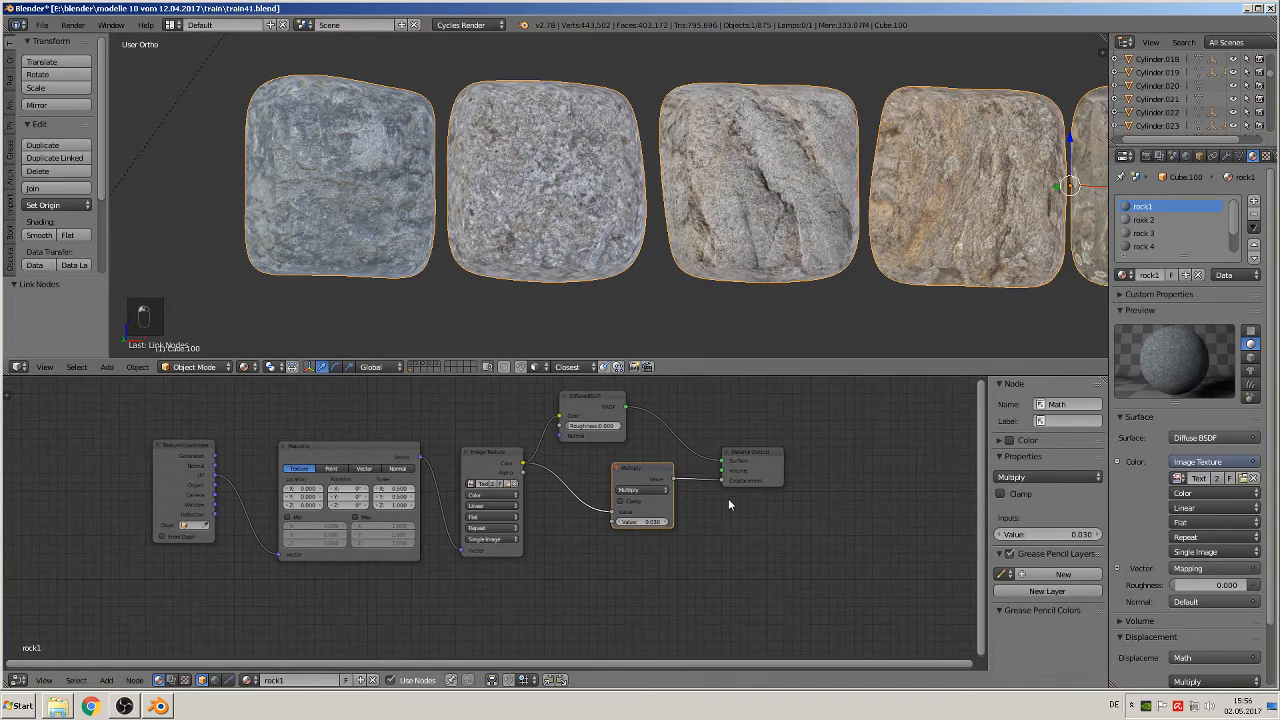
pyautogui.moveTo(760, 452); pyautogui.dragTo(942, 440)
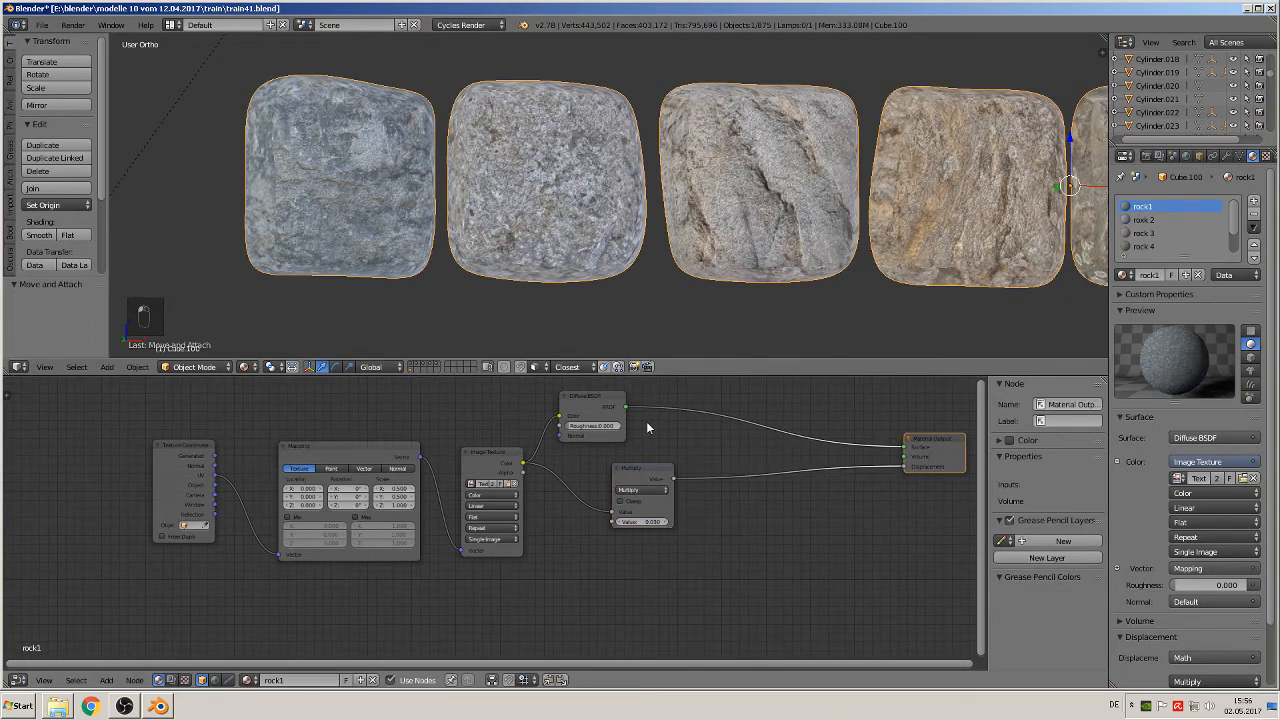
pyautogui.click(580, 421)
pyautogui.scroll(-1, 580, 425)
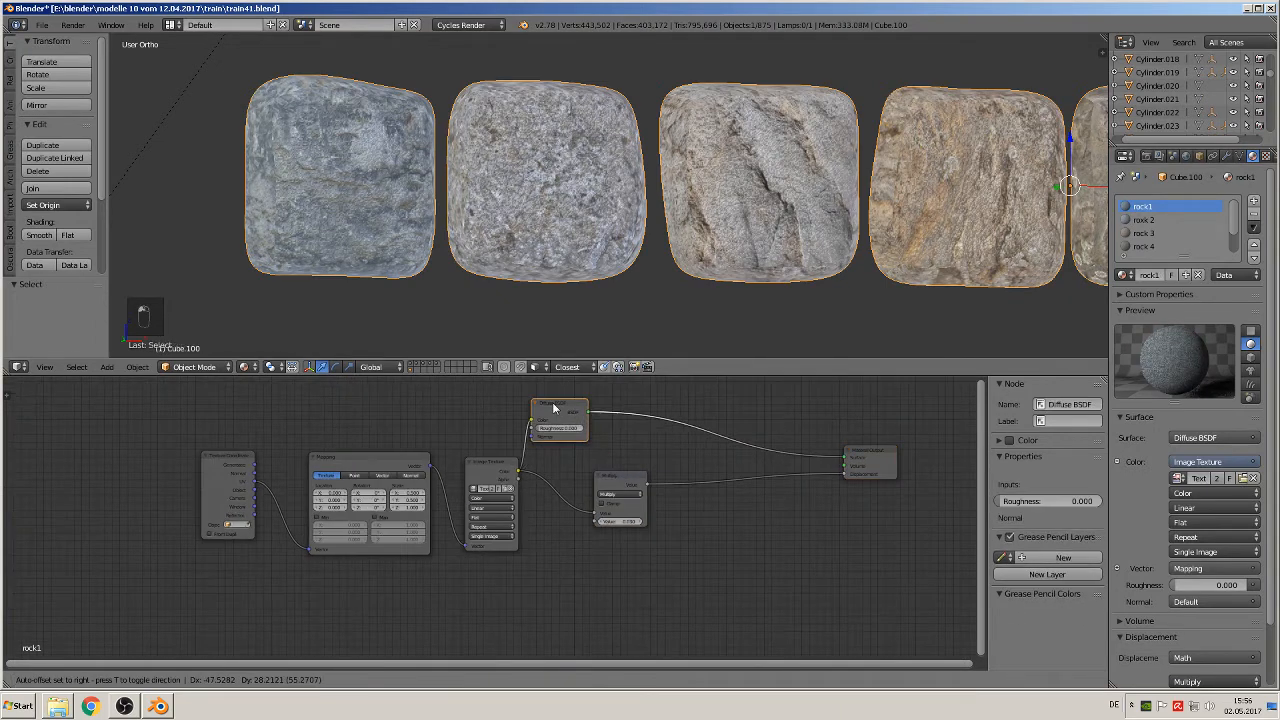
pyautogui.click(112, 680)
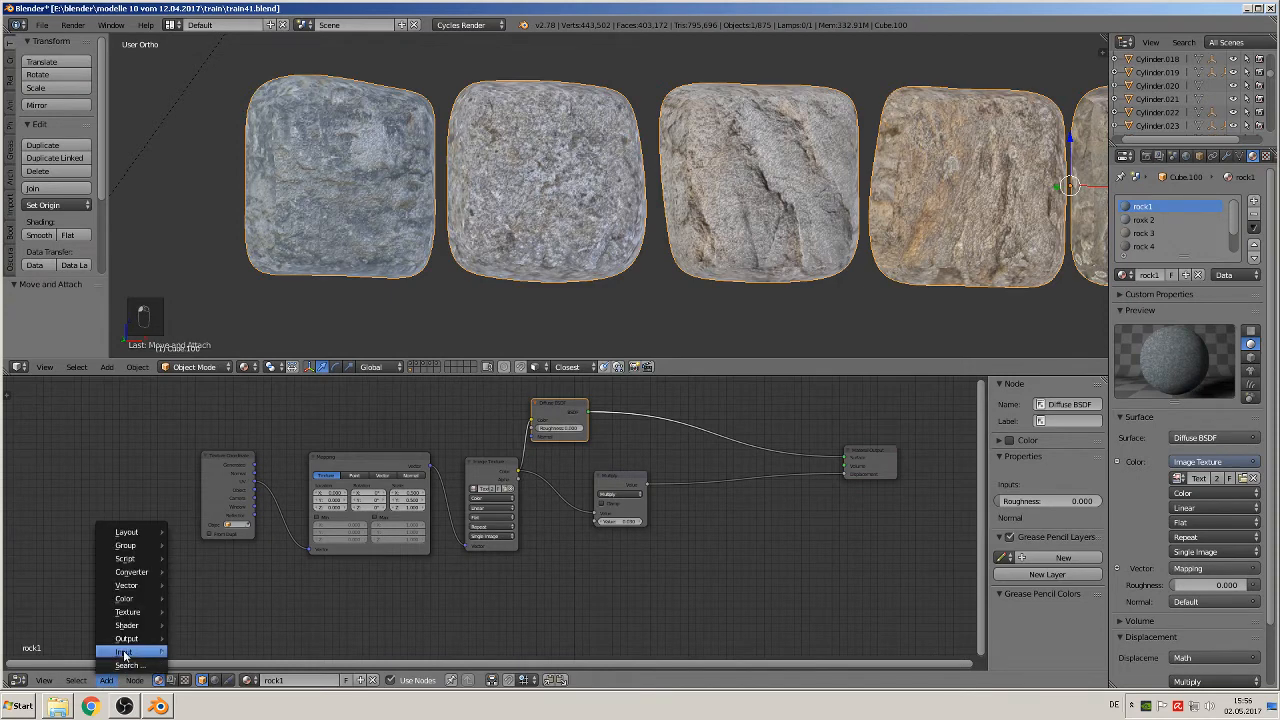
pyautogui.moveTo(130, 625)
pyautogui.click(206, 508)
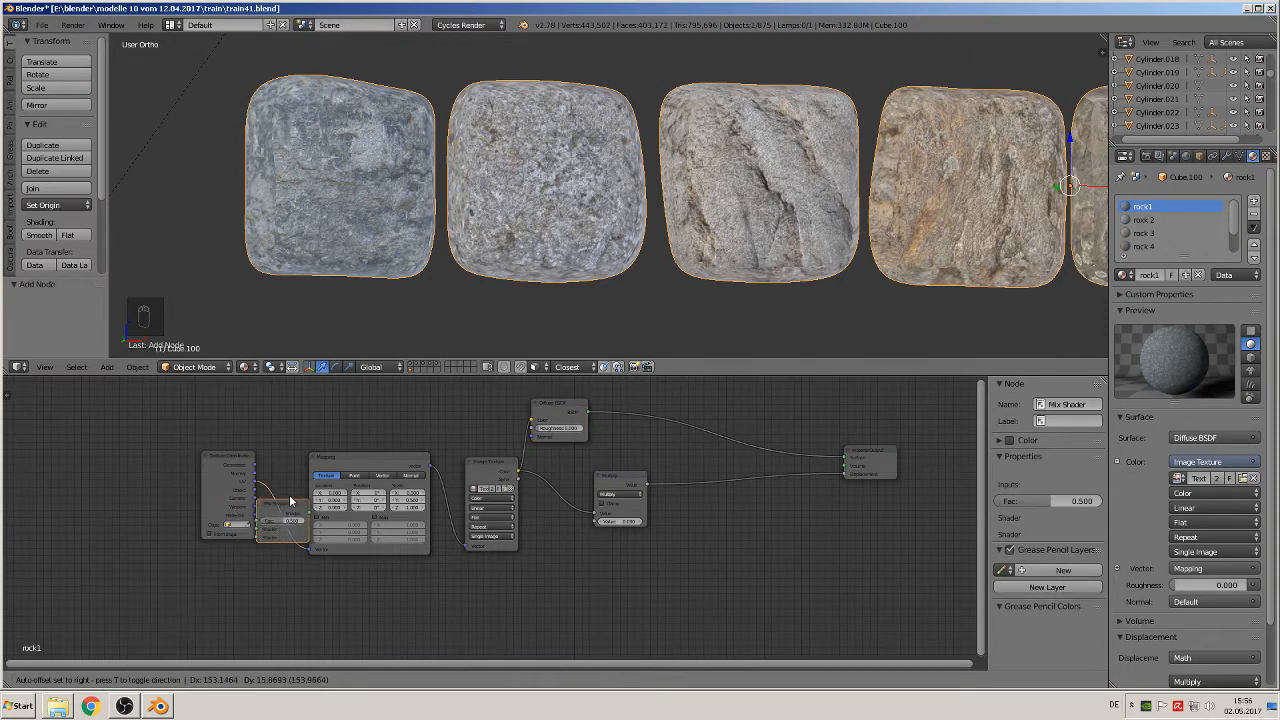
pyautogui.click(674, 398)
pyautogui.moveTo(556, 405); pyautogui.dragTo(584, 383)
pyautogui.moveTo(616, 470); pyautogui.dragTo(608, 514)
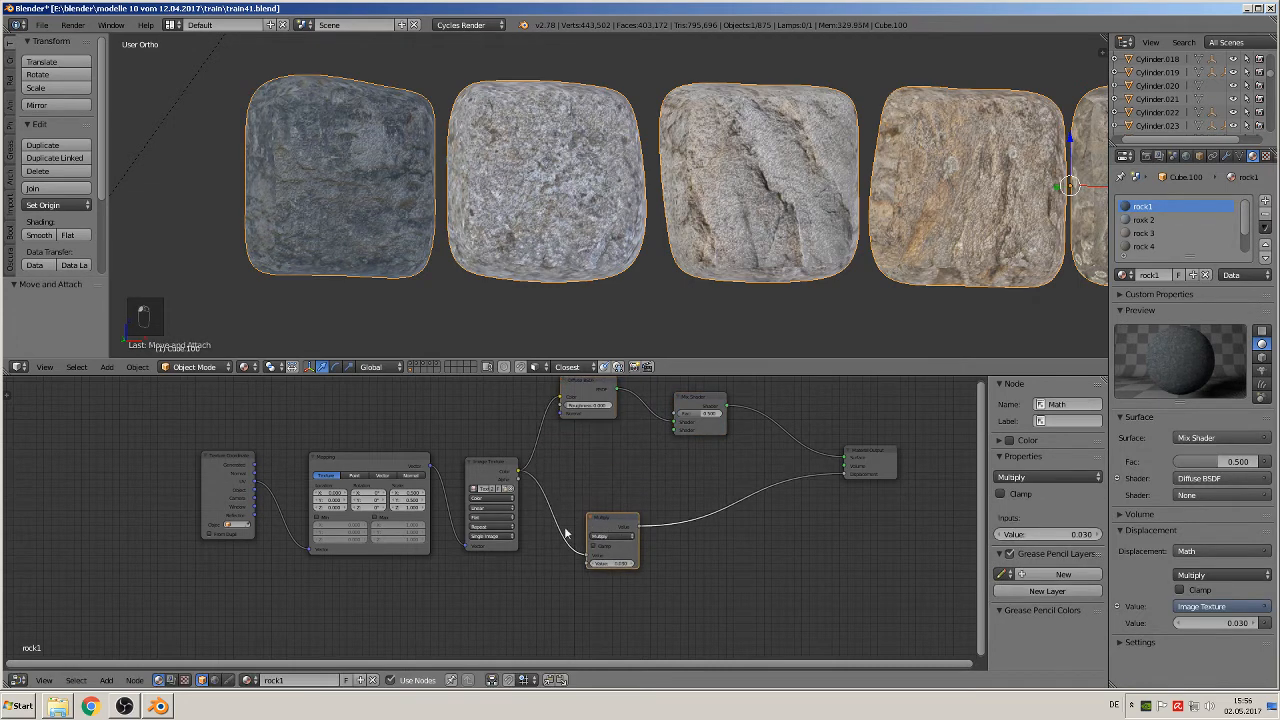
# Step: Add a Glossy BSDF to the rock1 material and connect it to the Mix Shader's second shader input
pyautogui.click(106, 680)
pyautogui.moveTo(145, 625)
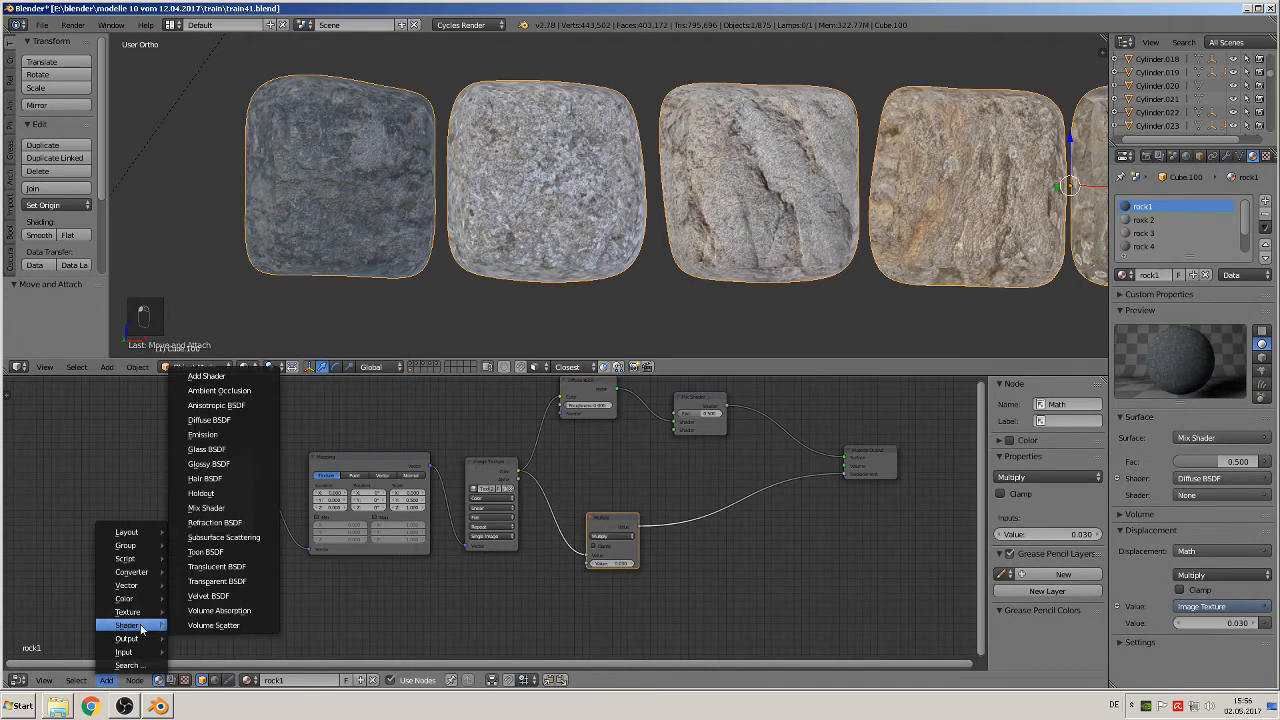
pyautogui.click(208, 464)
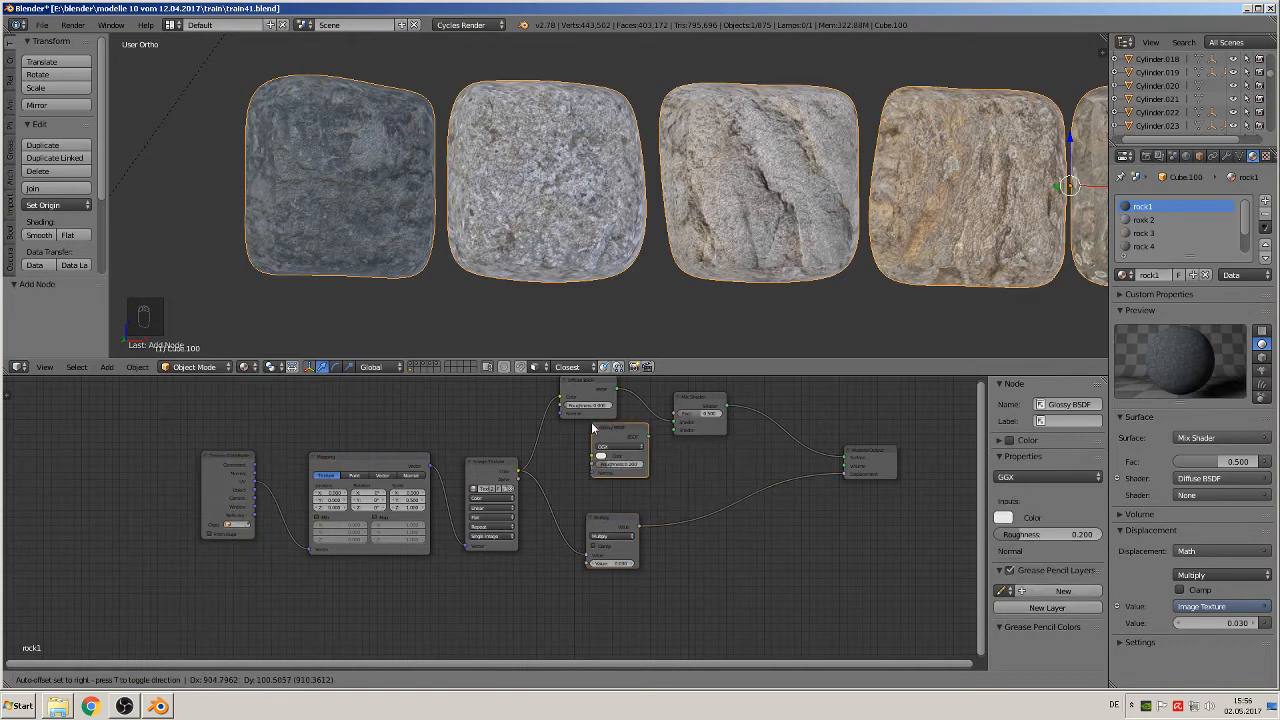
pyautogui.click(585, 428)
pyautogui.scroll(1, 645, 463)
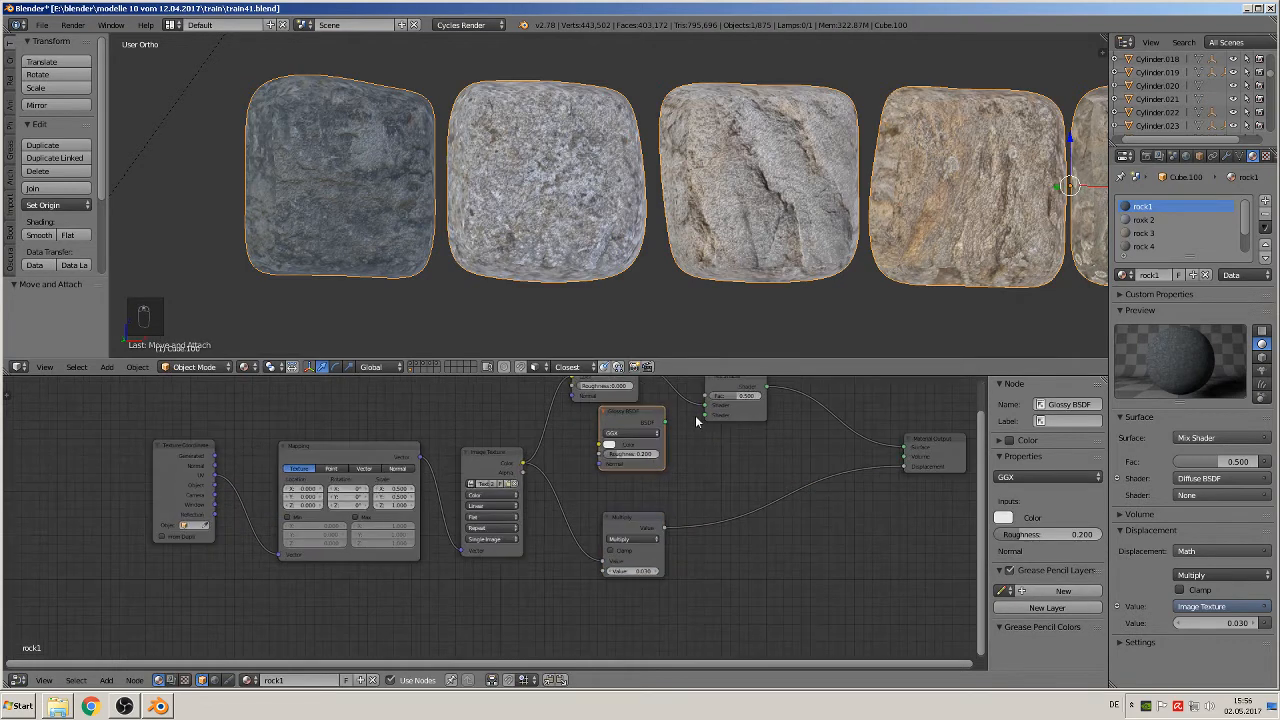
pyautogui.moveTo(714, 440); pyautogui.dragTo(652, 528, button='middle')
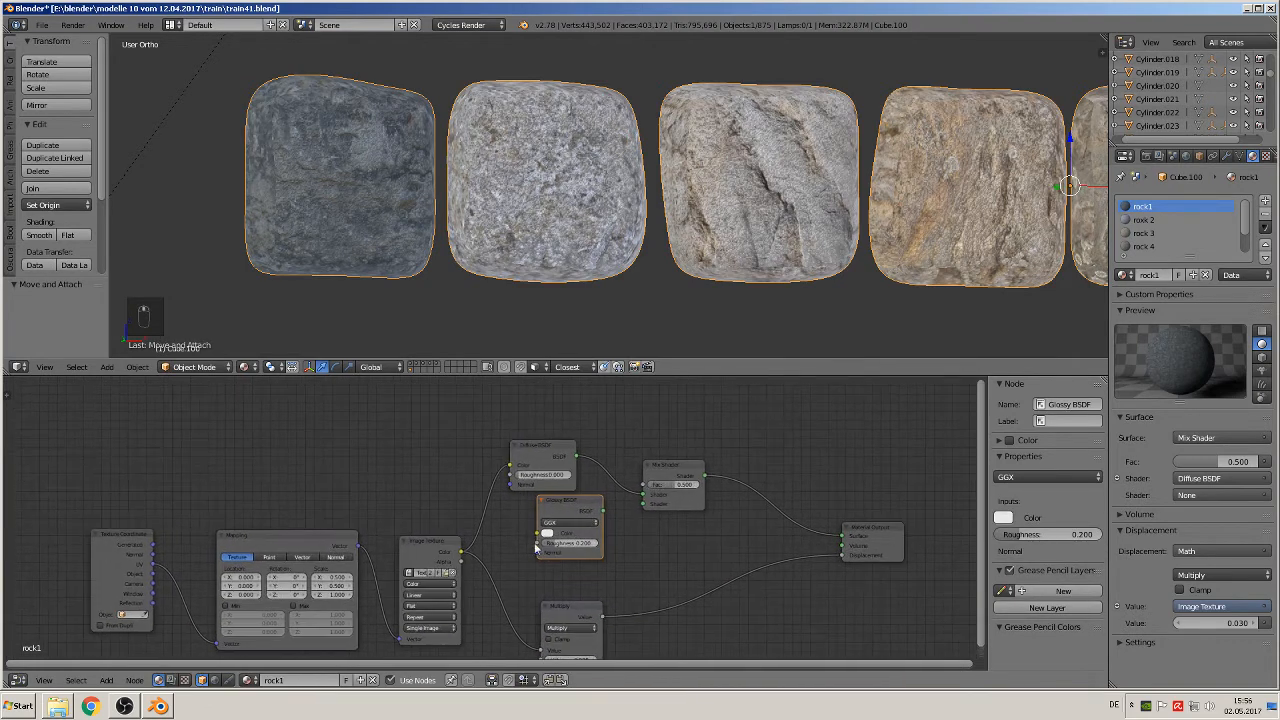
pyautogui.moveTo(604, 511); pyautogui.dragTo(650, 508)
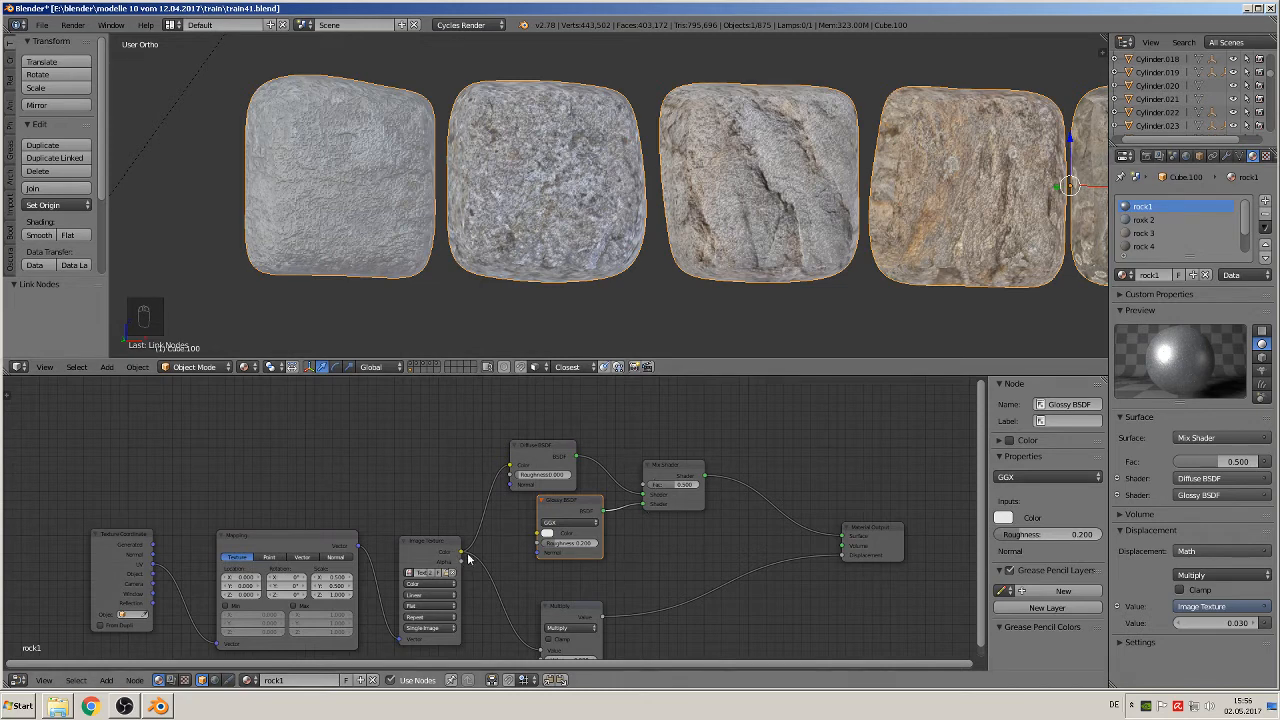
# Step: Connect rock1's Image Texture color to the Mix Shader's Fac and to the Glossy BSDF's Color
pyautogui.moveTo(461, 556); pyautogui.dragTo(645, 485)
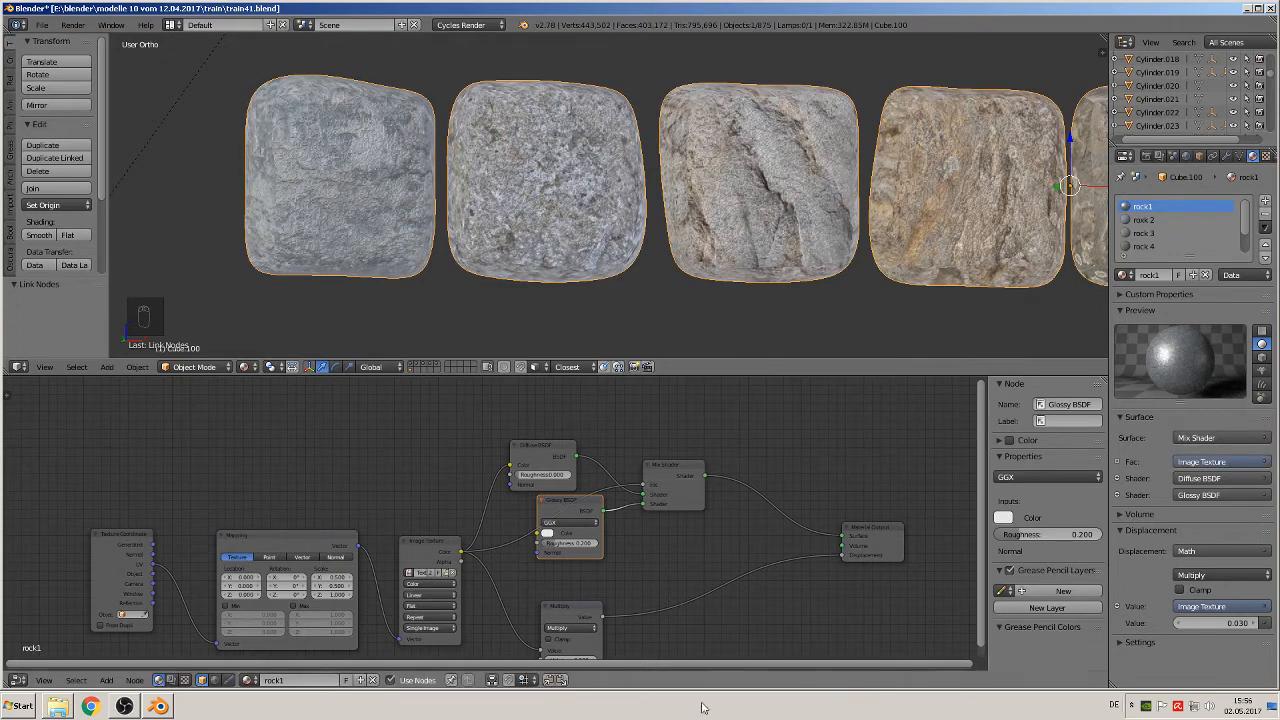
pyautogui.moveTo(598, 506); pyautogui.dragTo(621, 526)
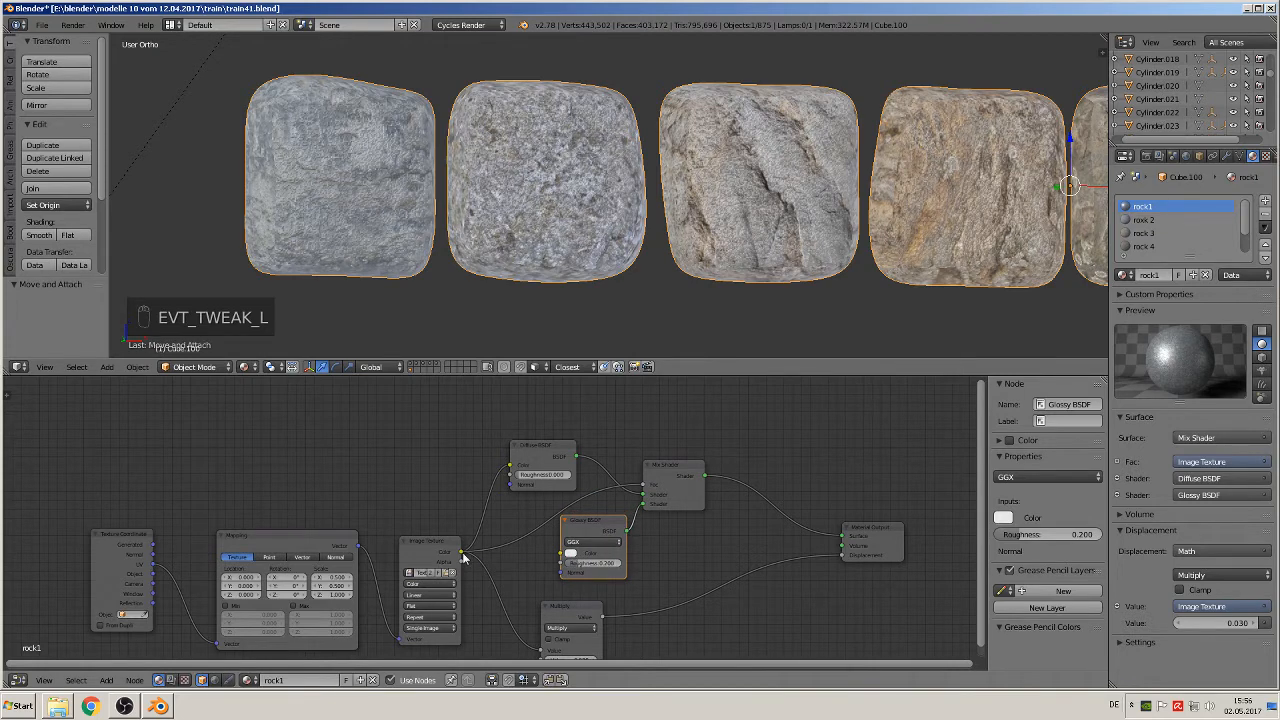
pyautogui.moveTo(462, 552); pyautogui.dragTo(565, 555)
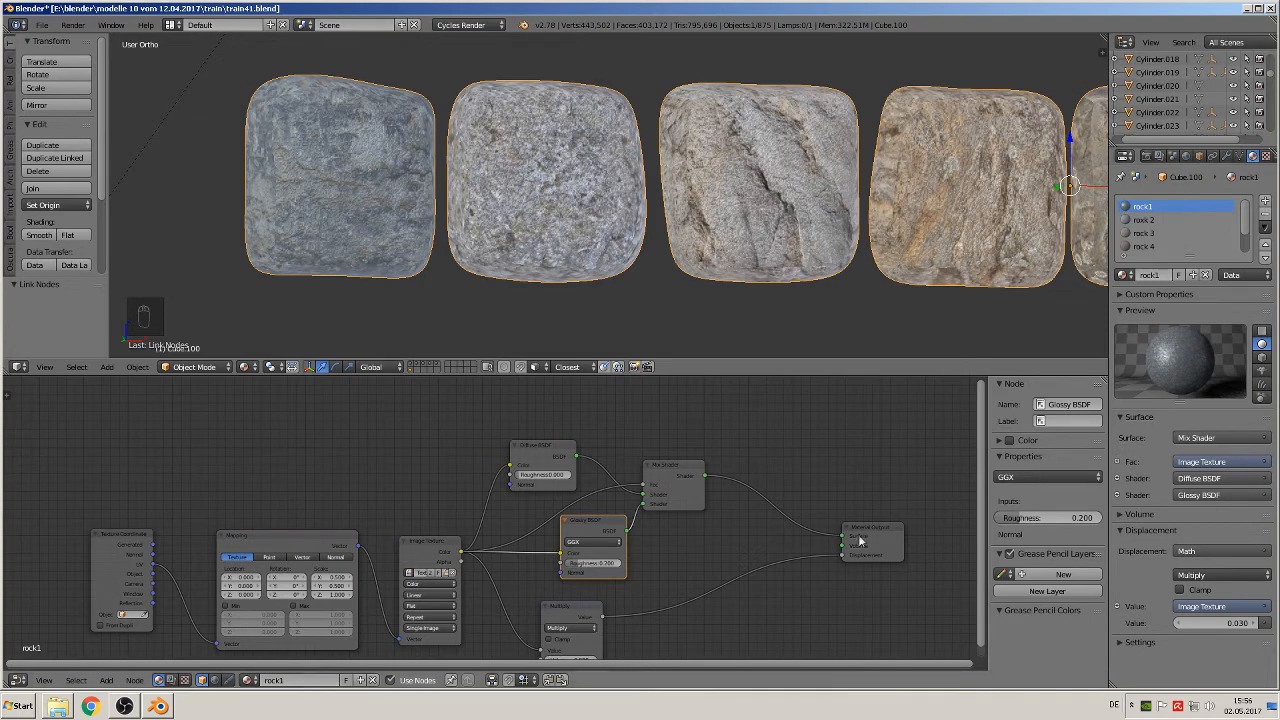
pyautogui.moveTo(376, 233)
pyautogui.mouseDown(button='middle')
pyautogui.moveTo(402, 238)
pyautogui.moveTo(356, 247)
pyautogui.mouseUp(button='middle')
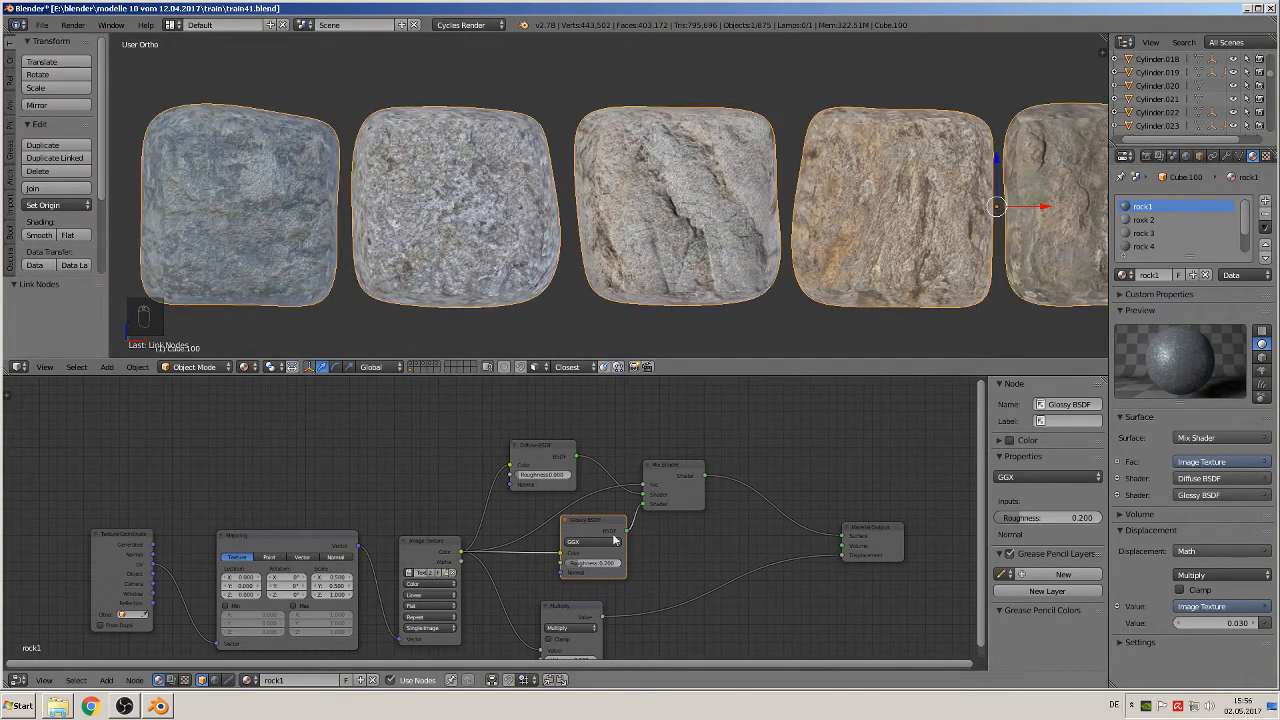
# Step: Copy the Glossy BSDF and Mix Shader nodes together from the rock1 material
pyautogui.scroll(-1, 614, 540)
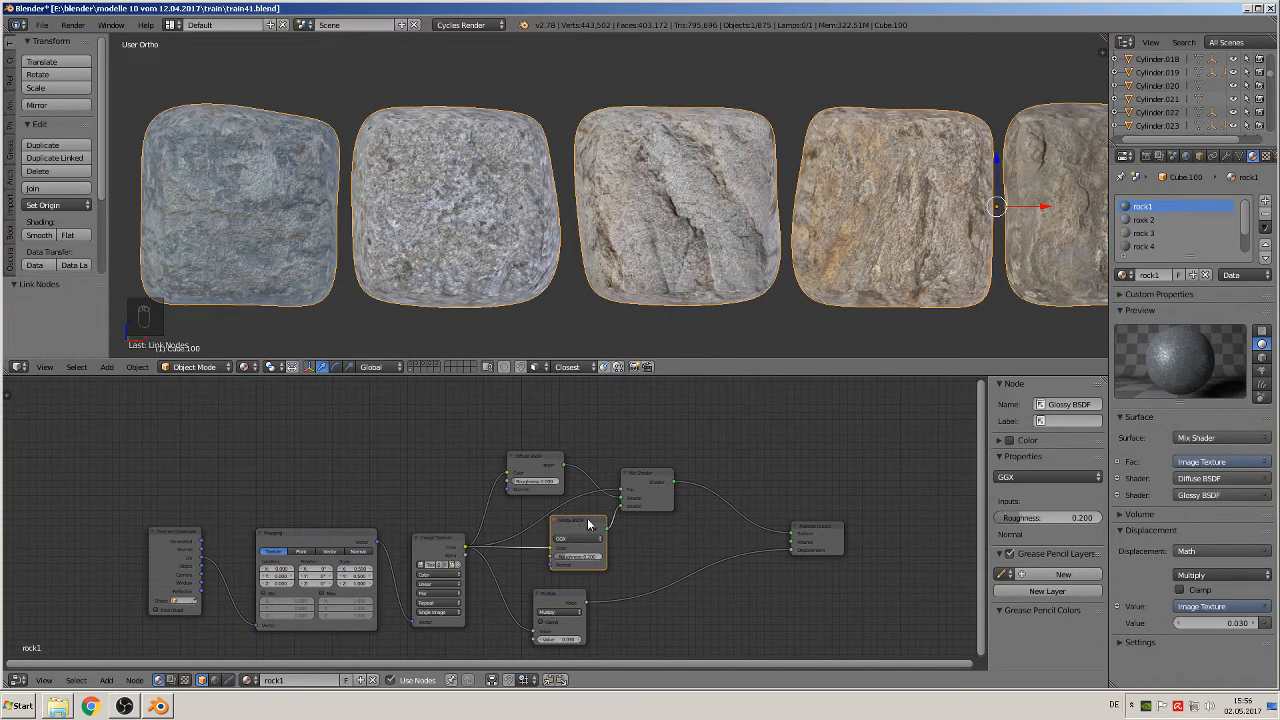
pyautogui.click(592, 528)
pyautogui.keyDown('shift'); pyautogui.click(652, 480); pyautogui.keyUp('shift')
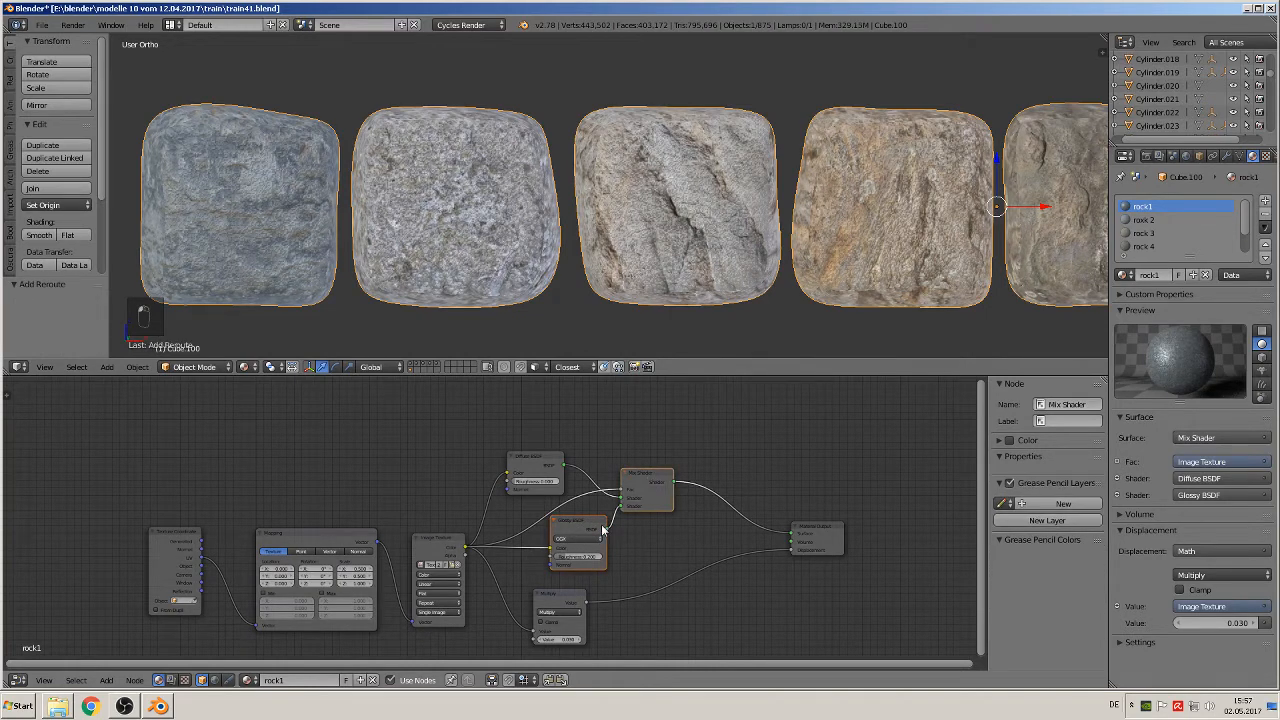
pyautogui.hotkey('ctrl', 'c')
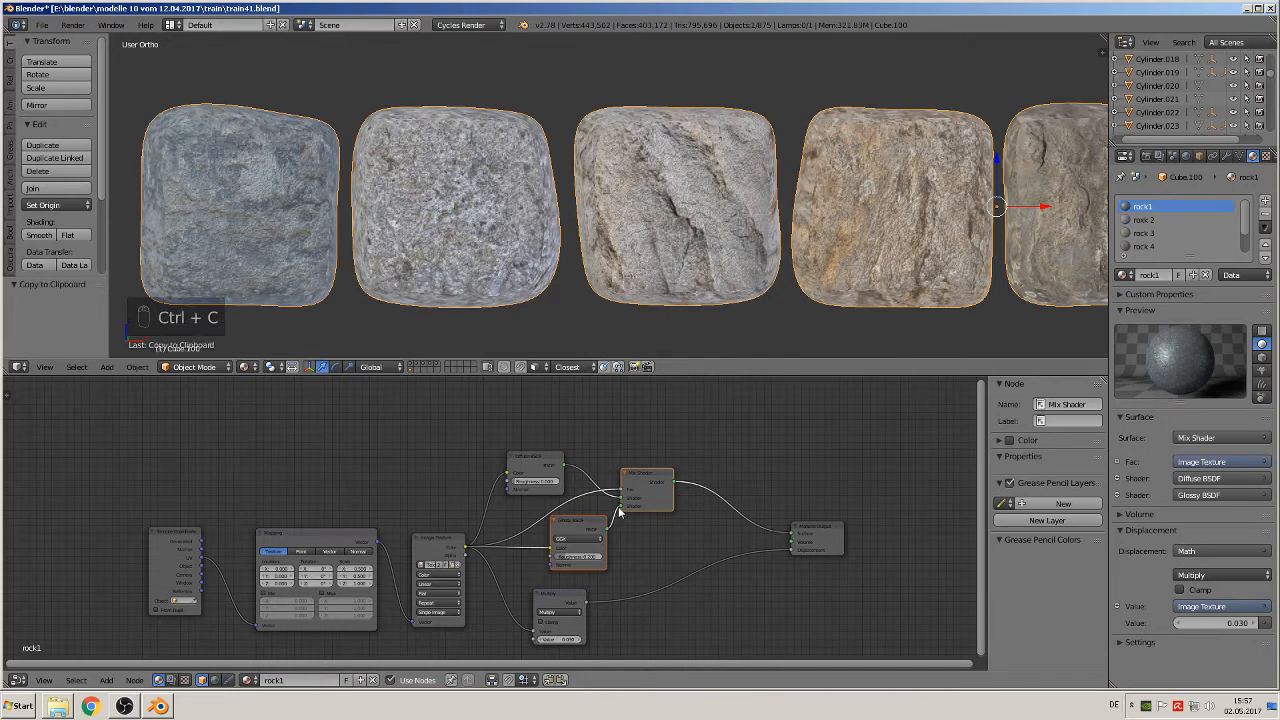
pyautogui.click(1143, 219)
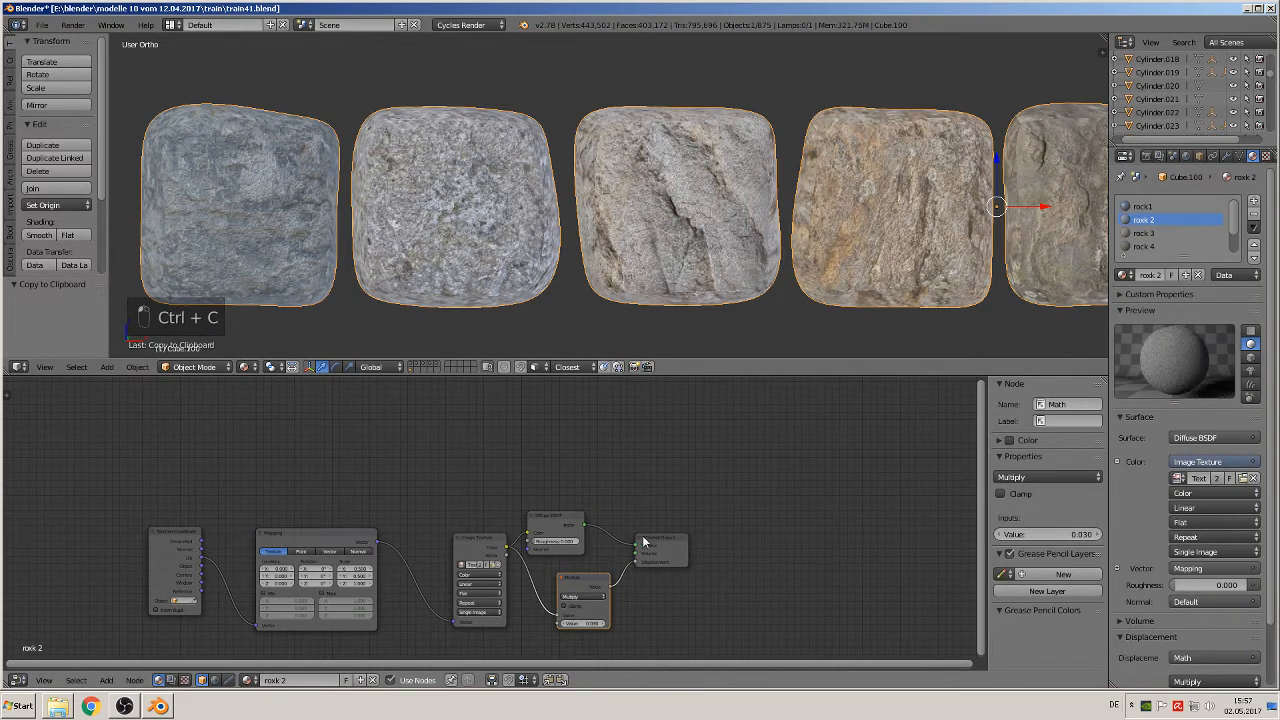
pyautogui.hotkey('ctrl', 'c')
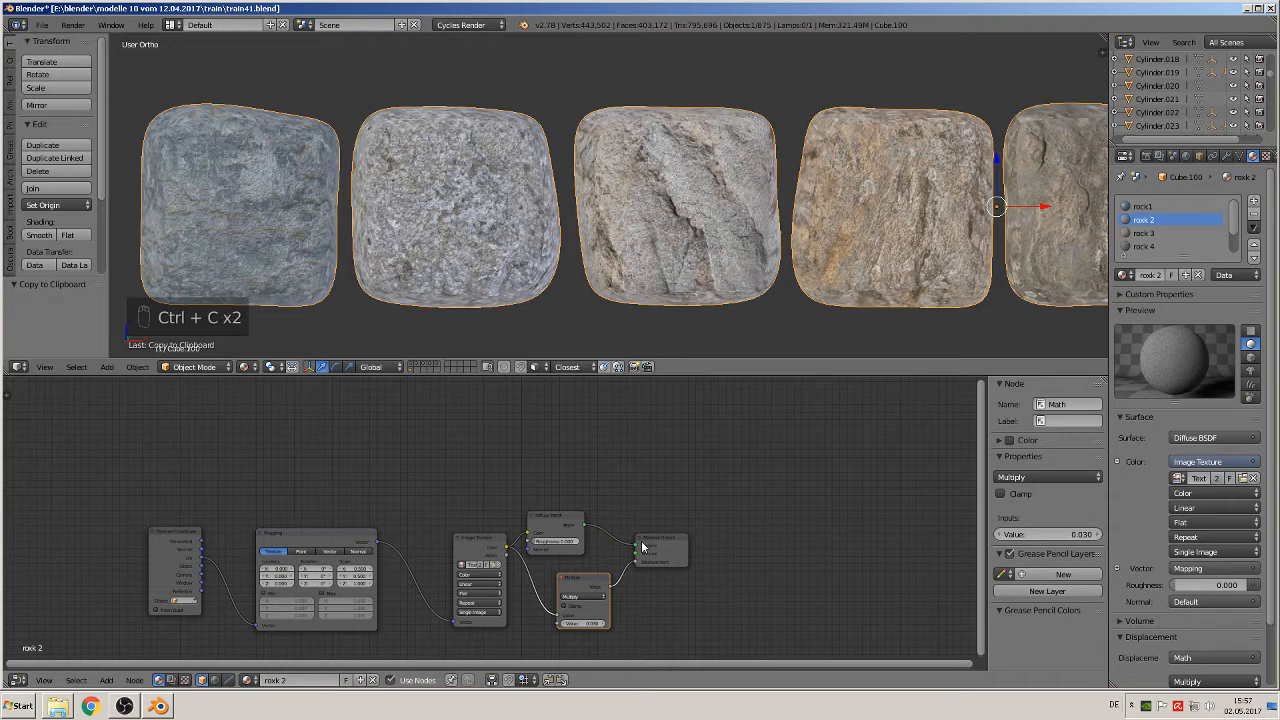
pyautogui.click(1143, 206)
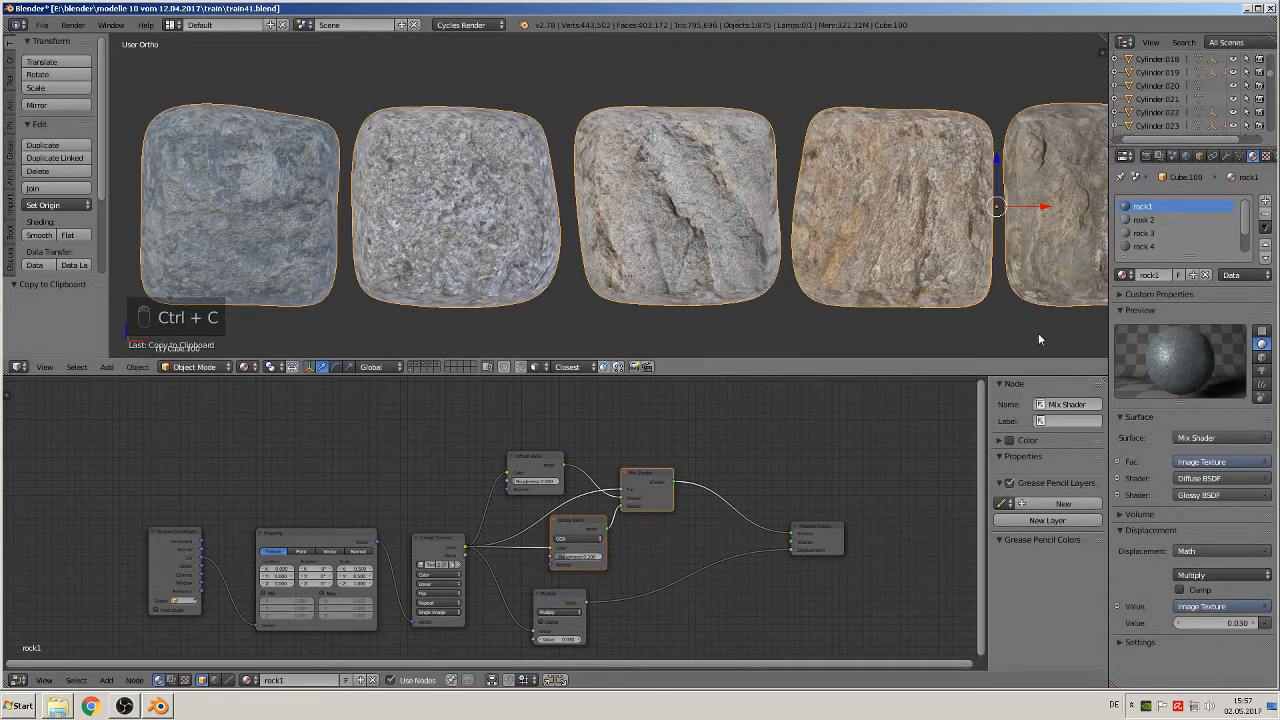
# Step: Paste the Glossy BSDF and Mix Shader into the second rock material and route its Diffuse BSDF through the Mix Shader to the Surface input
pyautogui.click(1143, 219)
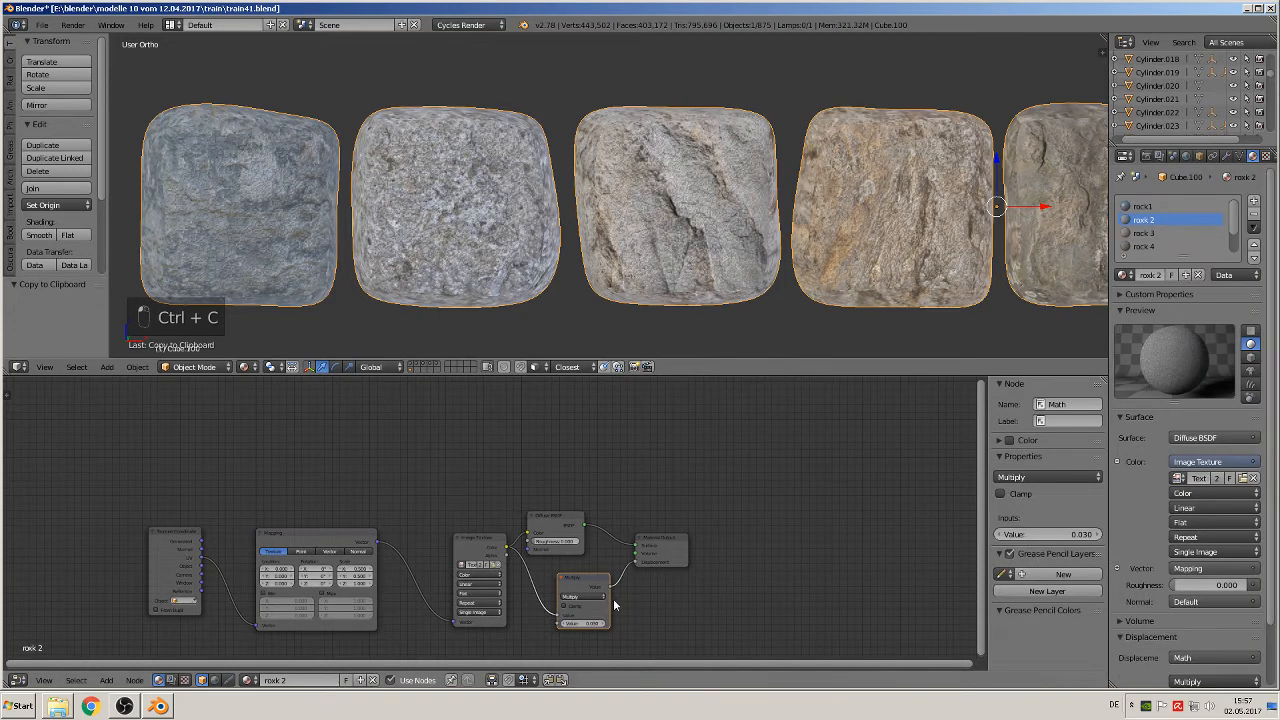
pyautogui.hotkey('ctrl', 'v')
pyautogui.moveTo(652, 548); pyautogui.dragTo(760, 510)
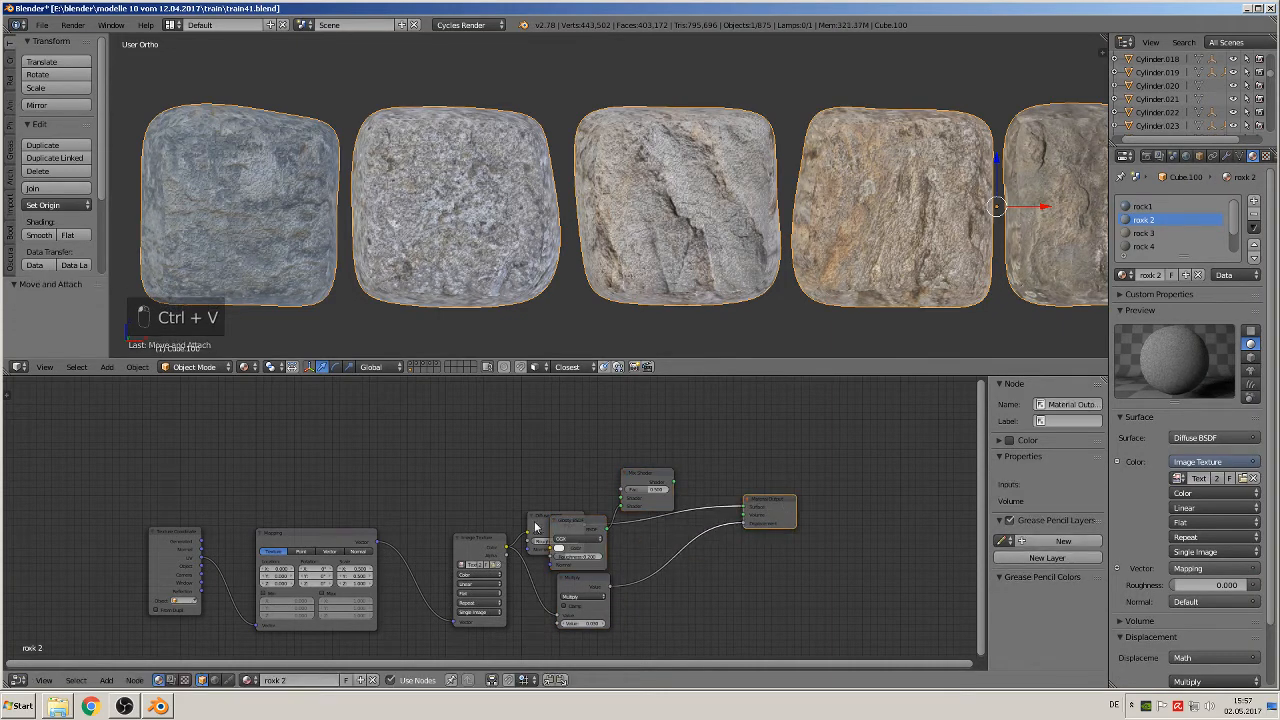
pyautogui.moveTo(586, 540); pyautogui.dragTo(564, 448)
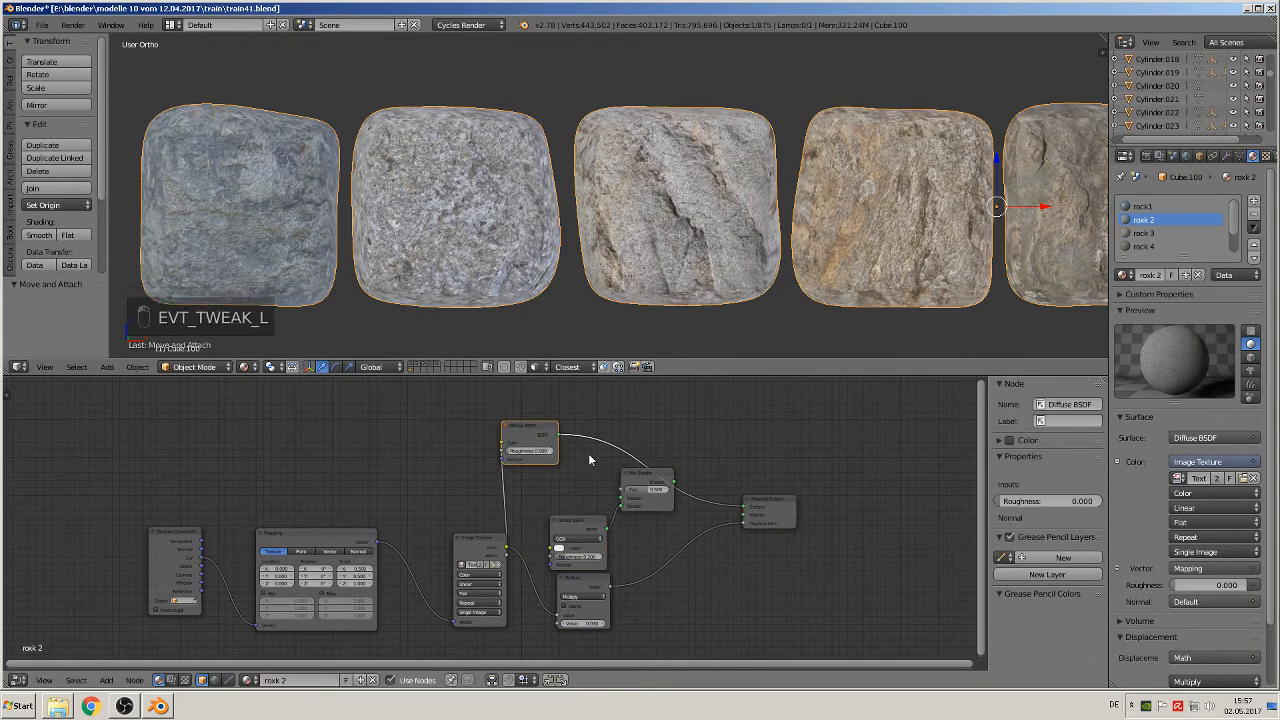
pyautogui.keyDown('ctrl'); pyautogui.moveTo(589, 454); pyautogui.dragTo(630, 436, button='right'); pyautogui.keyUp('ctrl')
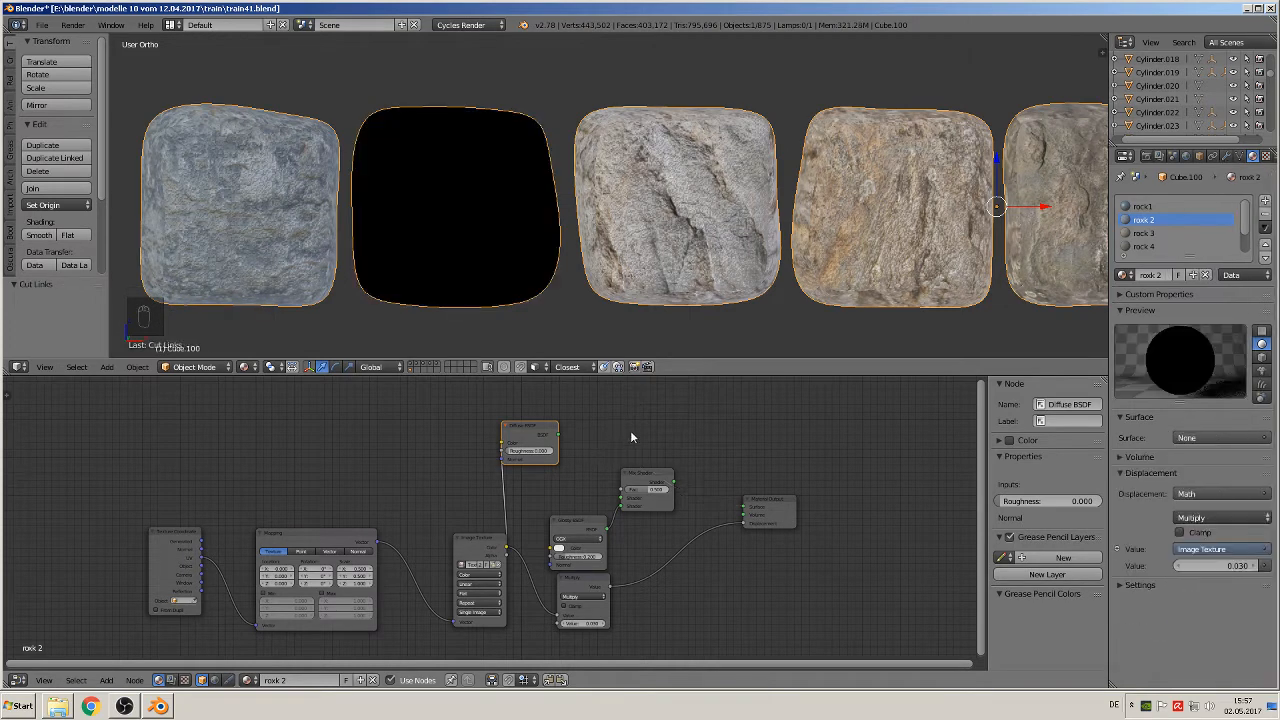
pyautogui.moveTo(560, 438); pyautogui.dragTo(748, 508)
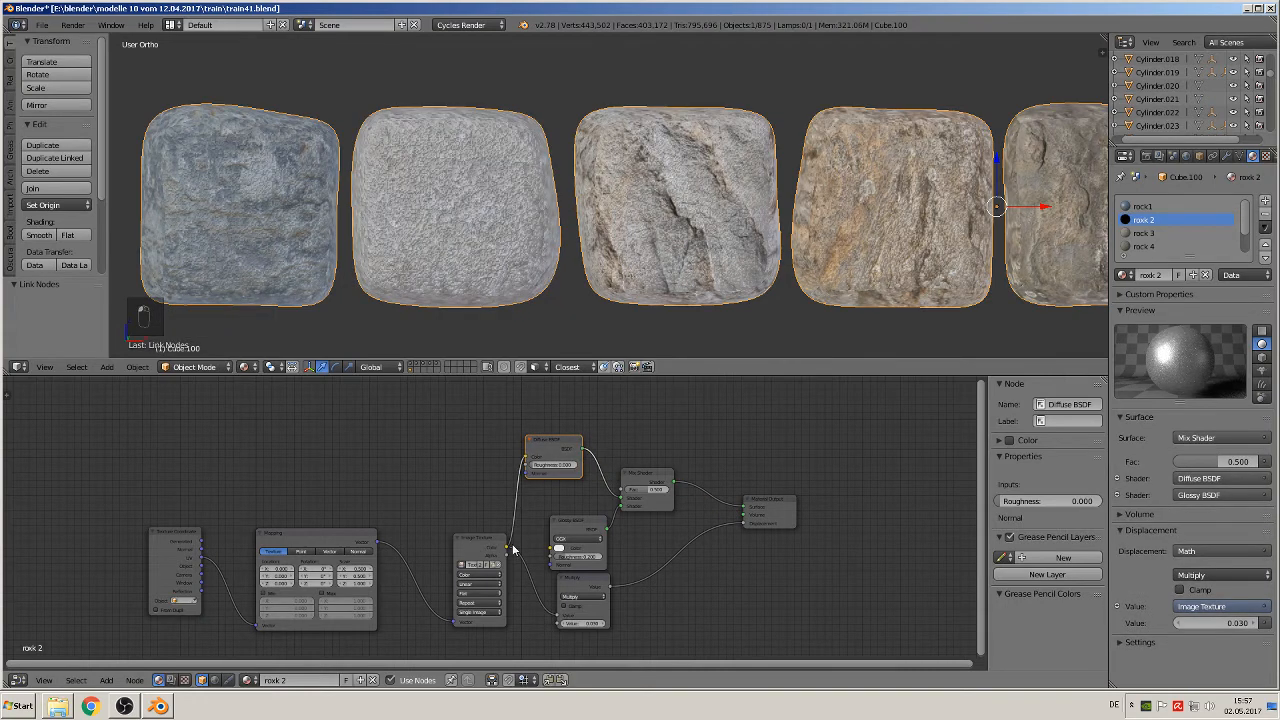
# Step: Connect the second rock material's Image Texture color to the Mix Shader's Fac and to the Glossy BSDF's Color
pyautogui.moveTo(508, 552); pyautogui.dragTo(627, 491)
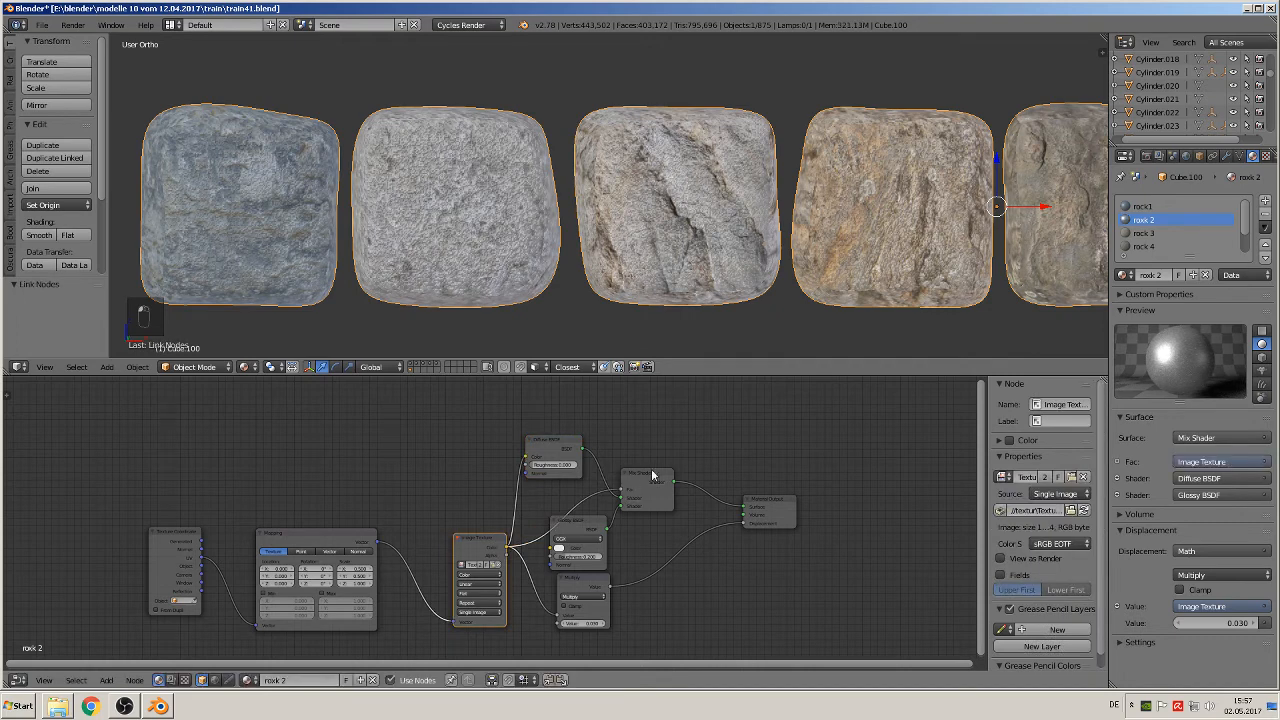
pyautogui.moveTo(507, 553); pyautogui.dragTo(557, 549)
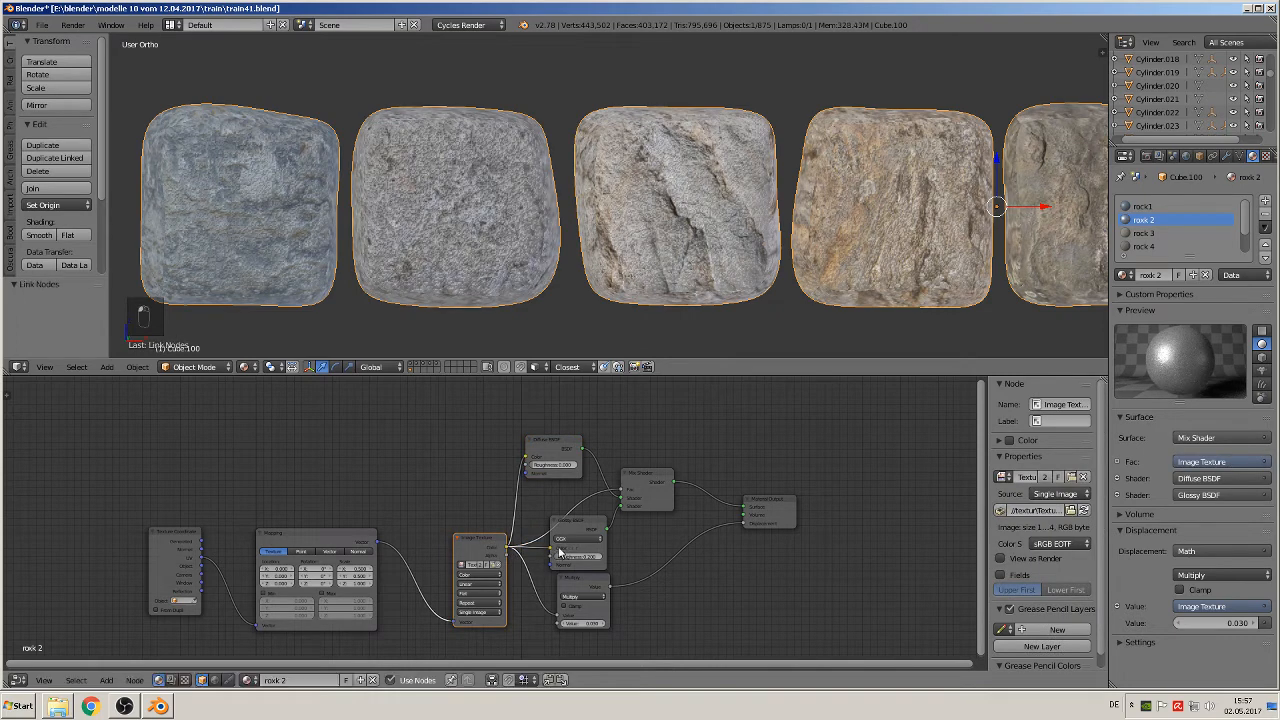
# Step: Paste the Glossy BSDF and Mix Shader into the rock 3 material and spread its Diffuse, Material Output and Multiply nodes around them
pyautogui.click(1150, 233)
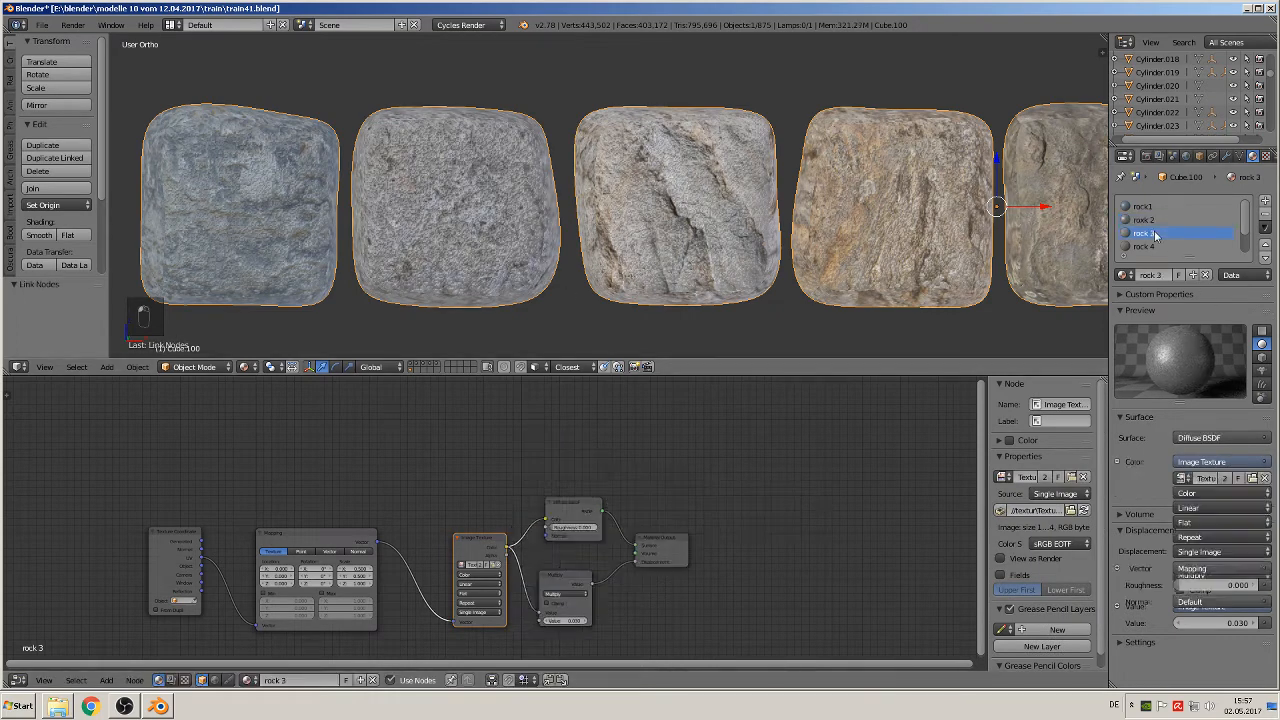
pyautogui.hotkey('ctrl', 'v')
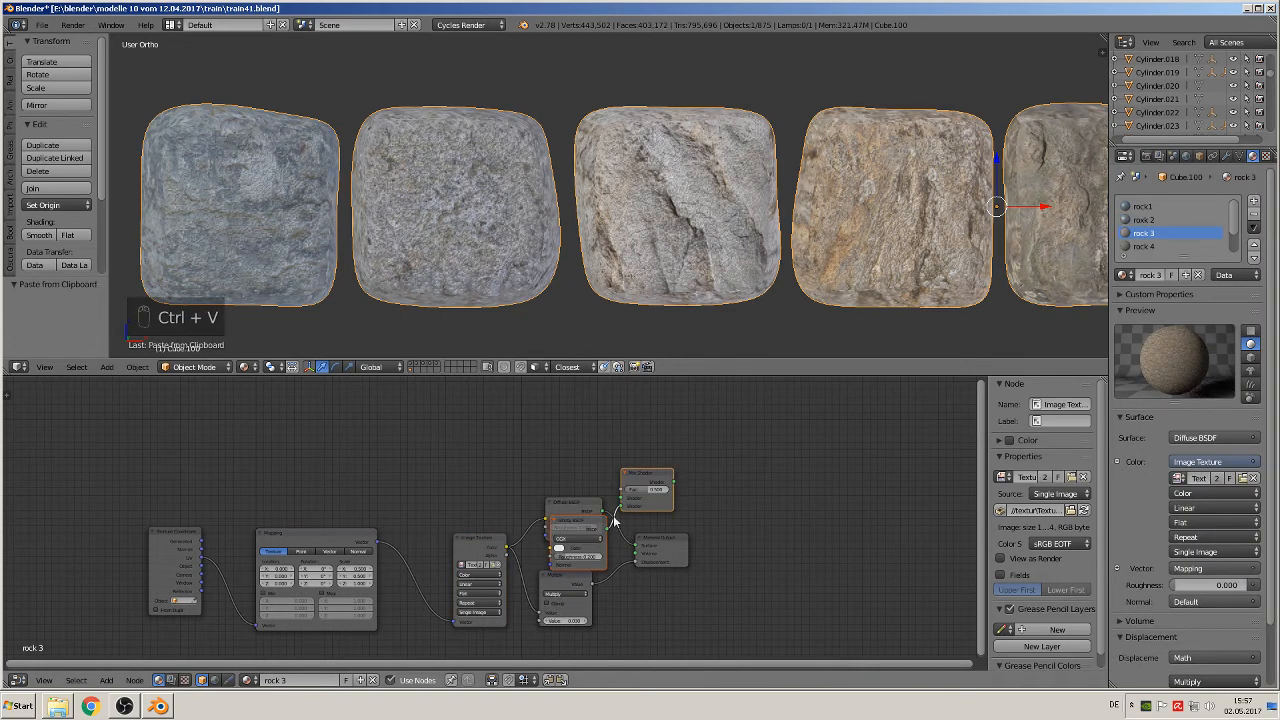
pyautogui.moveTo(589, 500); pyautogui.dragTo(560, 424)
pyautogui.moveTo(664, 541); pyautogui.dragTo(728, 527)
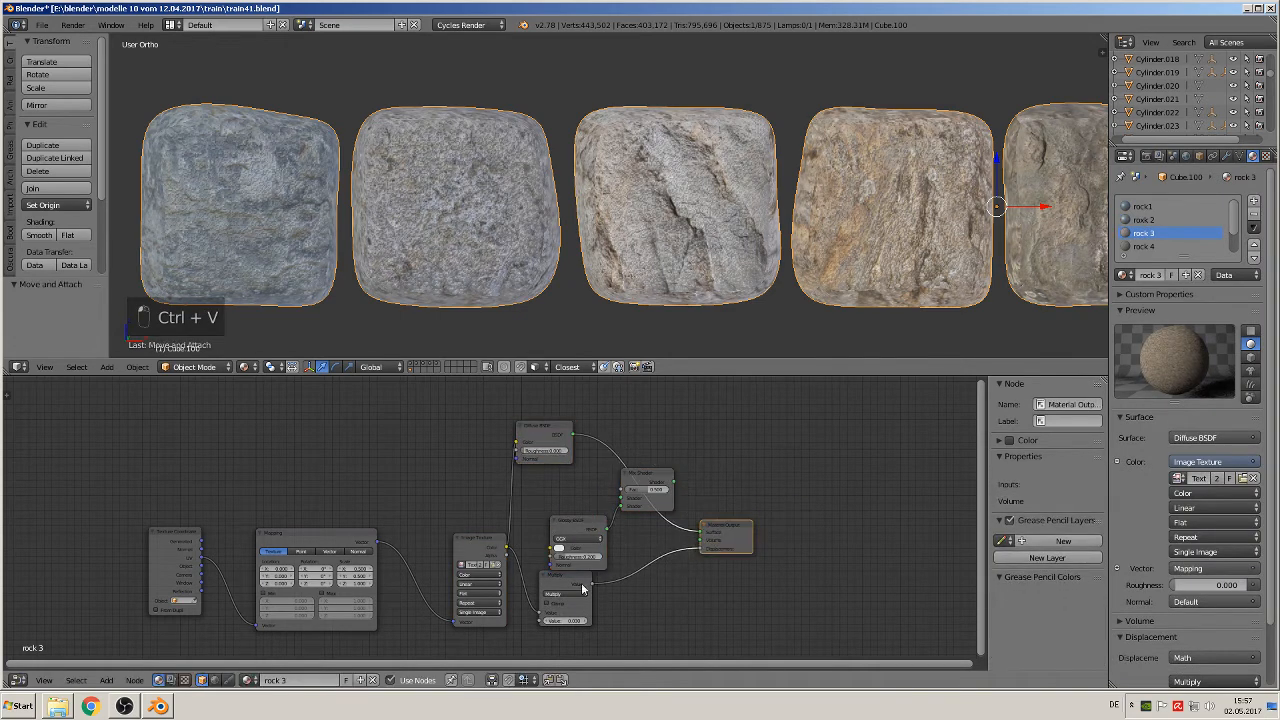
pyautogui.moveTo(580, 590); pyautogui.dragTo(626, 605)
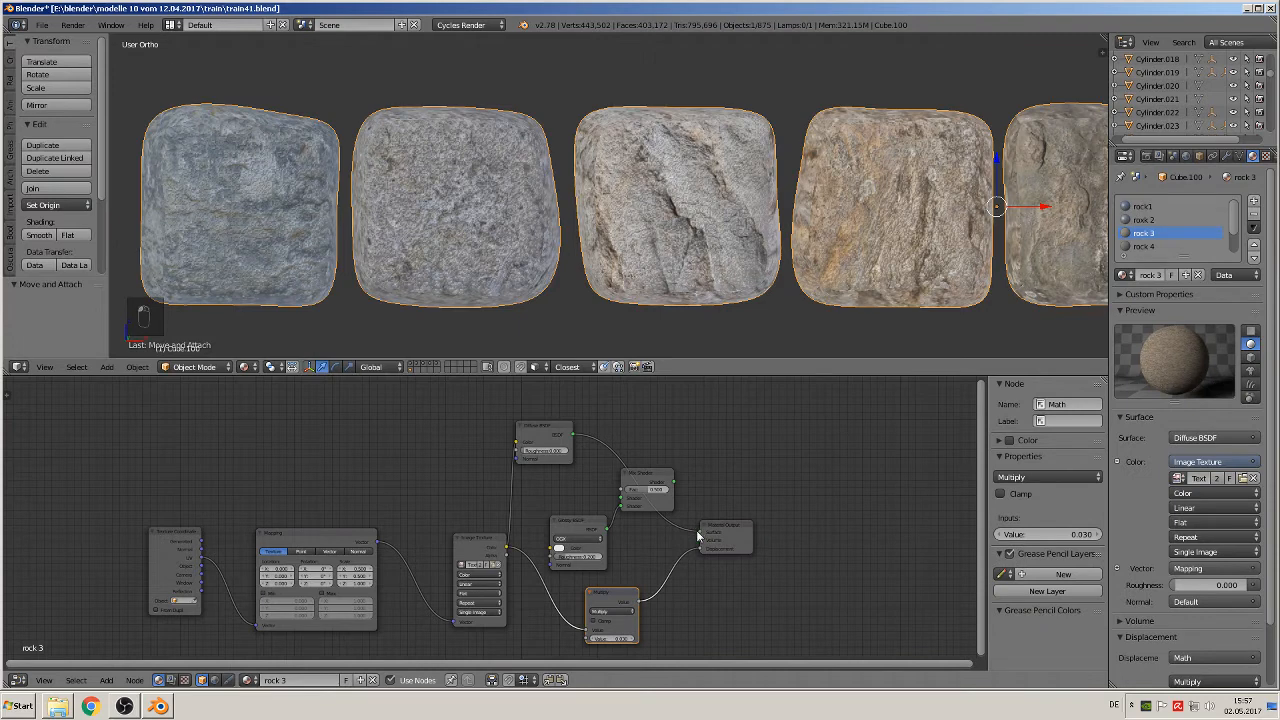
# Step: Route rock 3's Diffuse BSDF through the Mix Shader to Surface, and link the Image Texture color to the mix Fac and Glossy Color
pyautogui.moveTo(699, 533); pyautogui.dragTo(642, 520)
pyautogui.moveTo(575, 437); pyautogui.dragTo(621, 497)
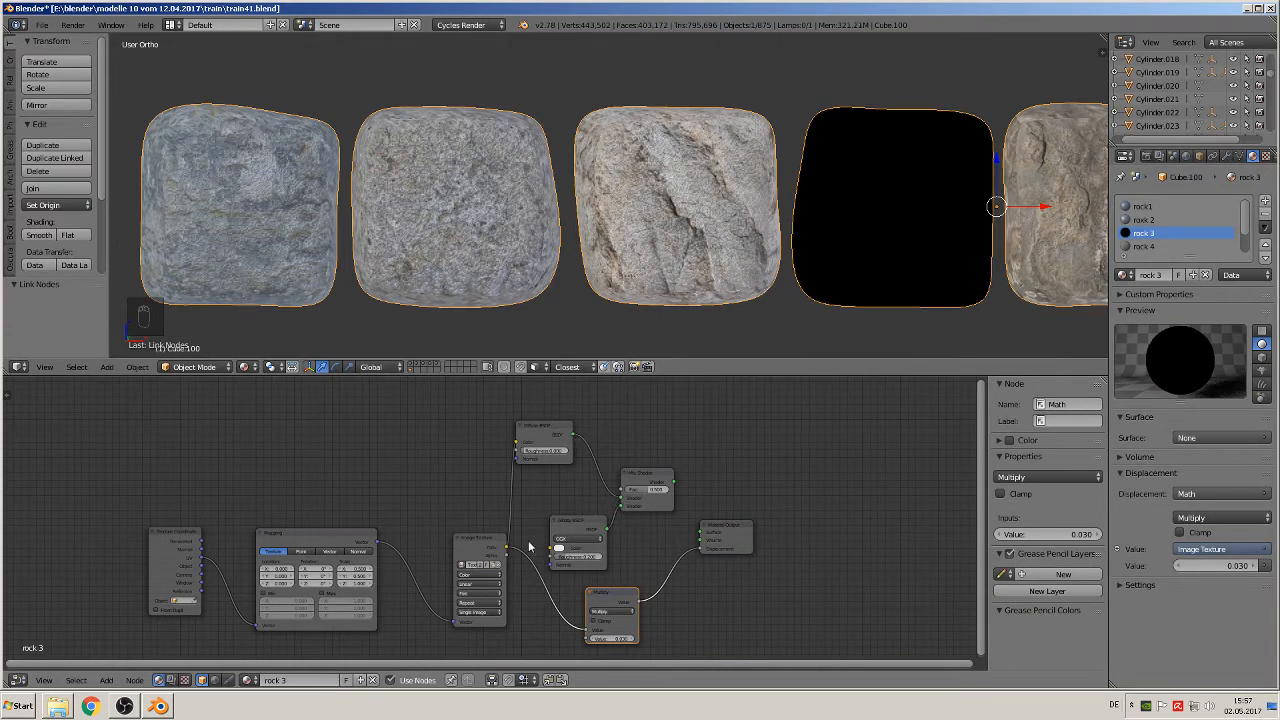
pyautogui.moveTo(508, 549); pyautogui.dragTo(622, 489)
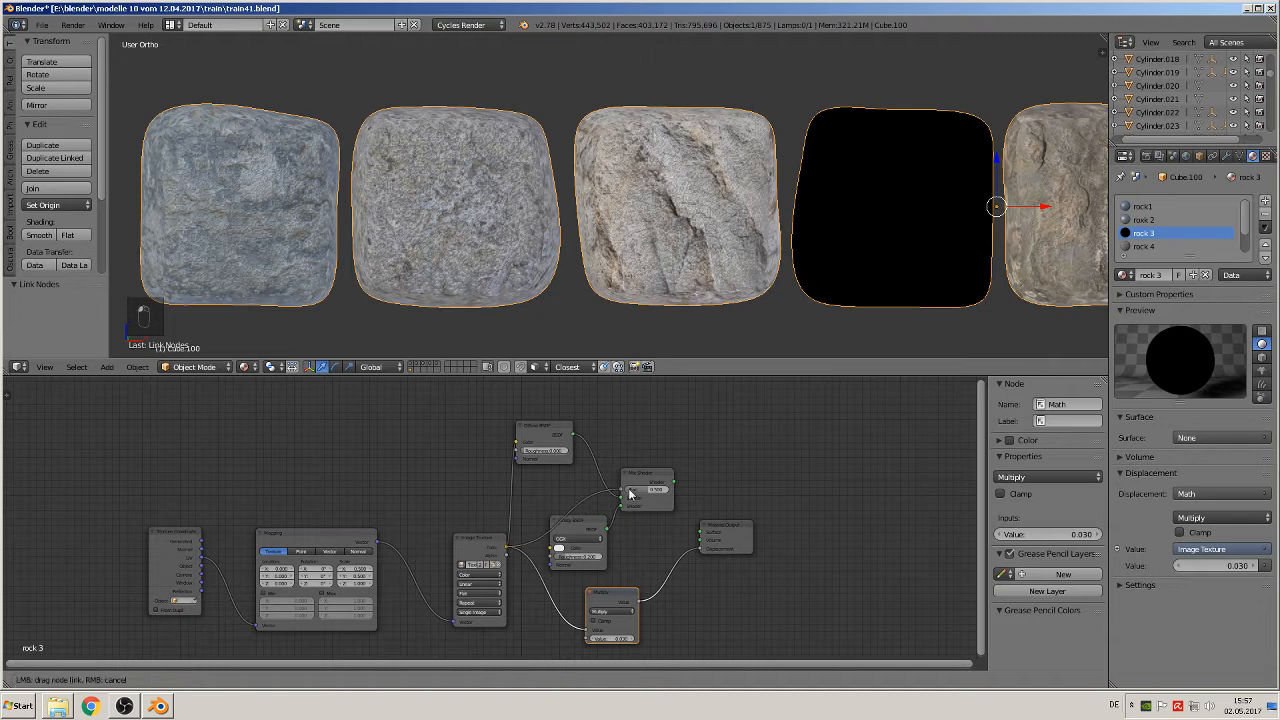
pyautogui.moveTo(507, 549); pyautogui.dragTo(556, 548)
pyautogui.moveTo(674, 480); pyautogui.dragTo(702, 531)
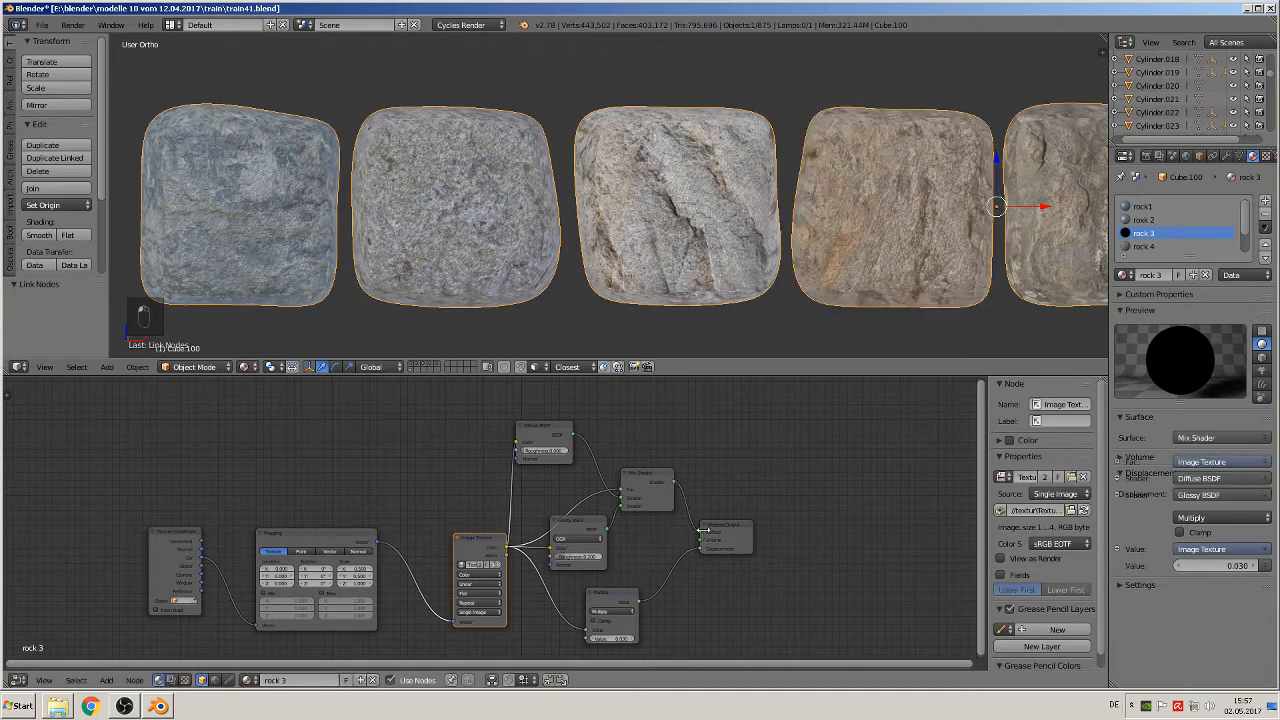
# Step: Paste the Glossy BSDF and Mix Shader into the rock 4 material and move its Diffuse, Material Output and Multiply nodes clear of them
pyautogui.click(1147, 247)
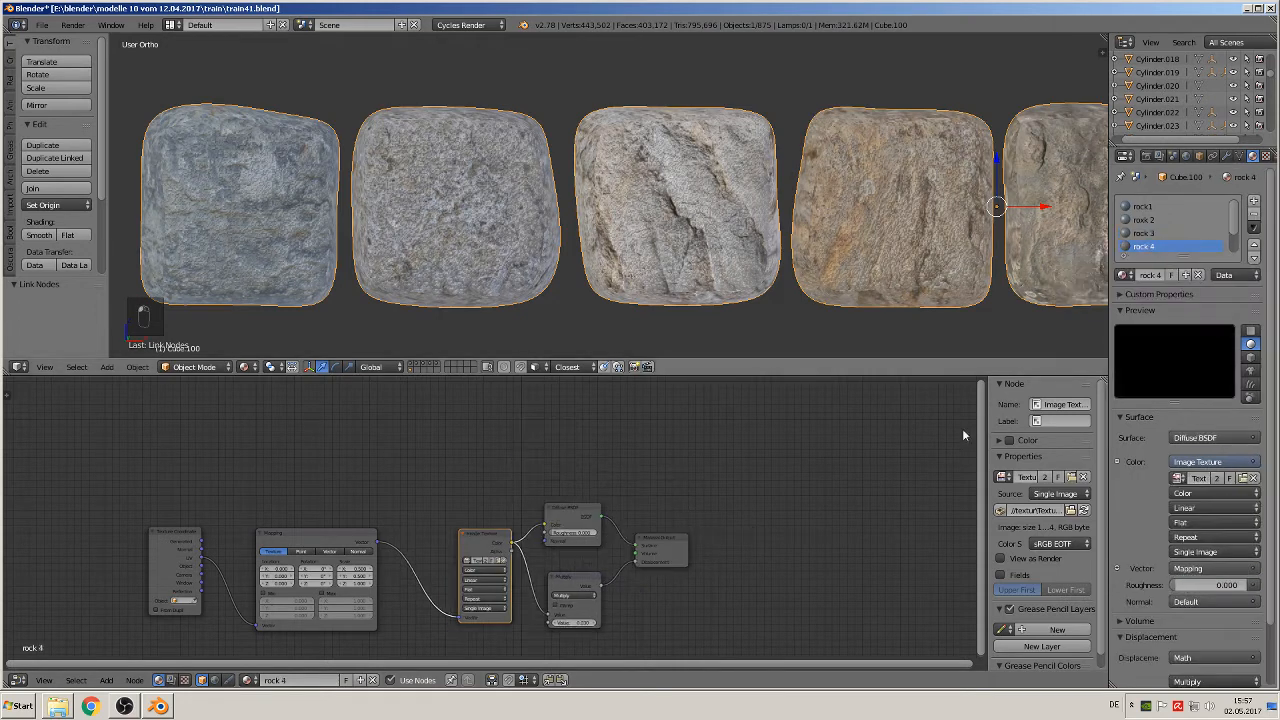
pyautogui.hotkey('ctrl', 'v')
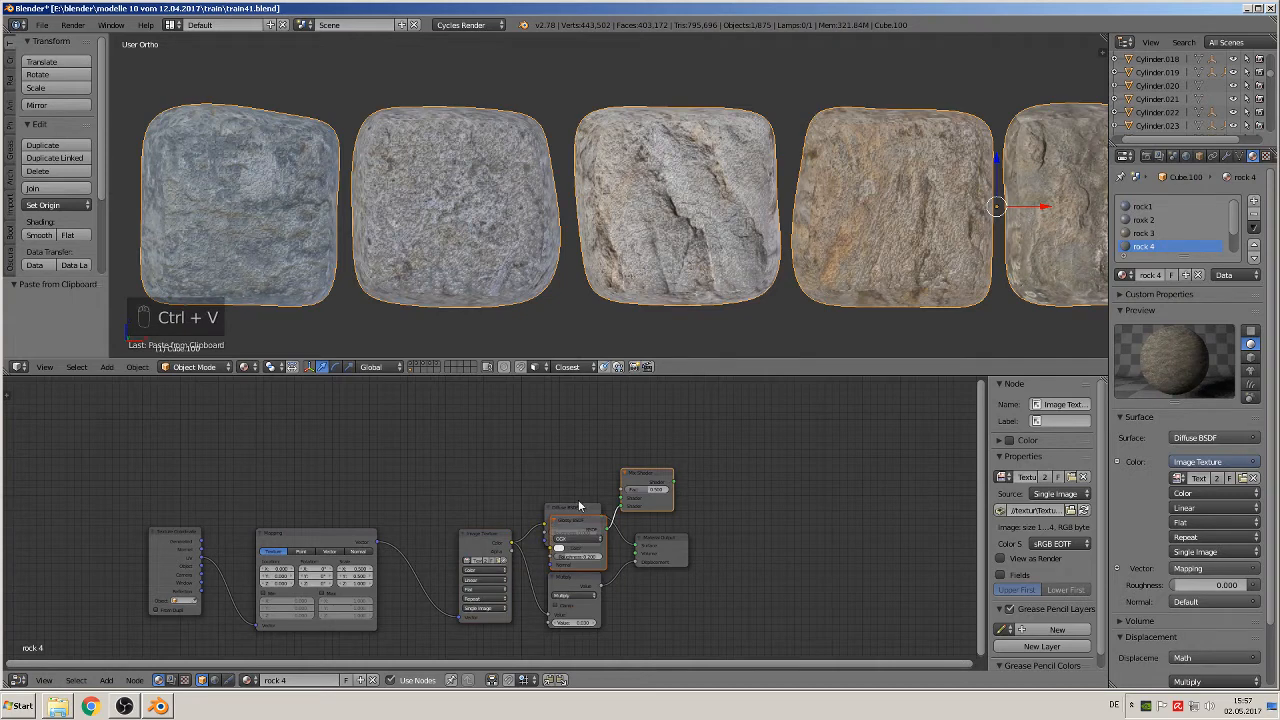
pyautogui.moveTo(578, 505); pyautogui.dragTo(570, 434)
pyautogui.moveTo(666, 543); pyautogui.dragTo(753, 500)
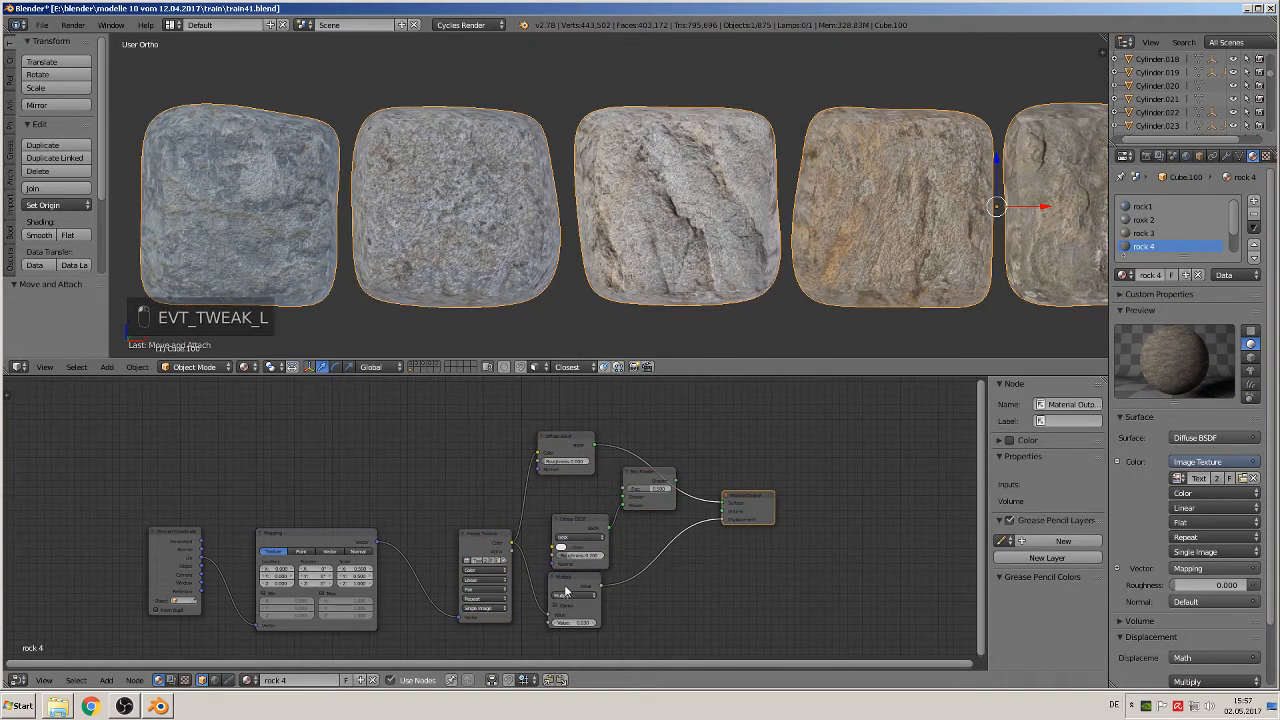
pyautogui.moveTo(566, 592); pyautogui.dragTo(607, 606)
# Step: Route rock 4's Diffuse BSDF through the Mix Shader to Surface, and link the Image Texture color to the mix Fac and Glossy Color
pyautogui.moveTo(722, 503); pyautogui.dragTo(615, 489)
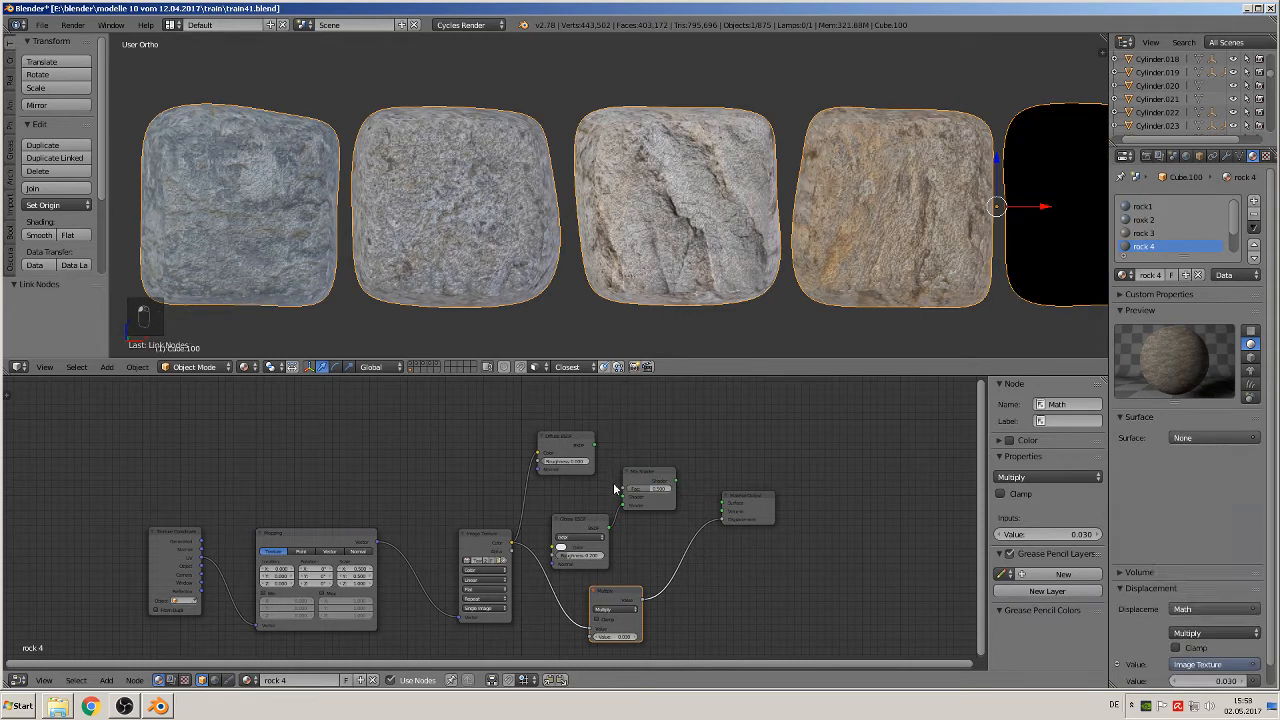
pyautogui.moveTo(594, 447); pyautogui.dragTo(624, 500)
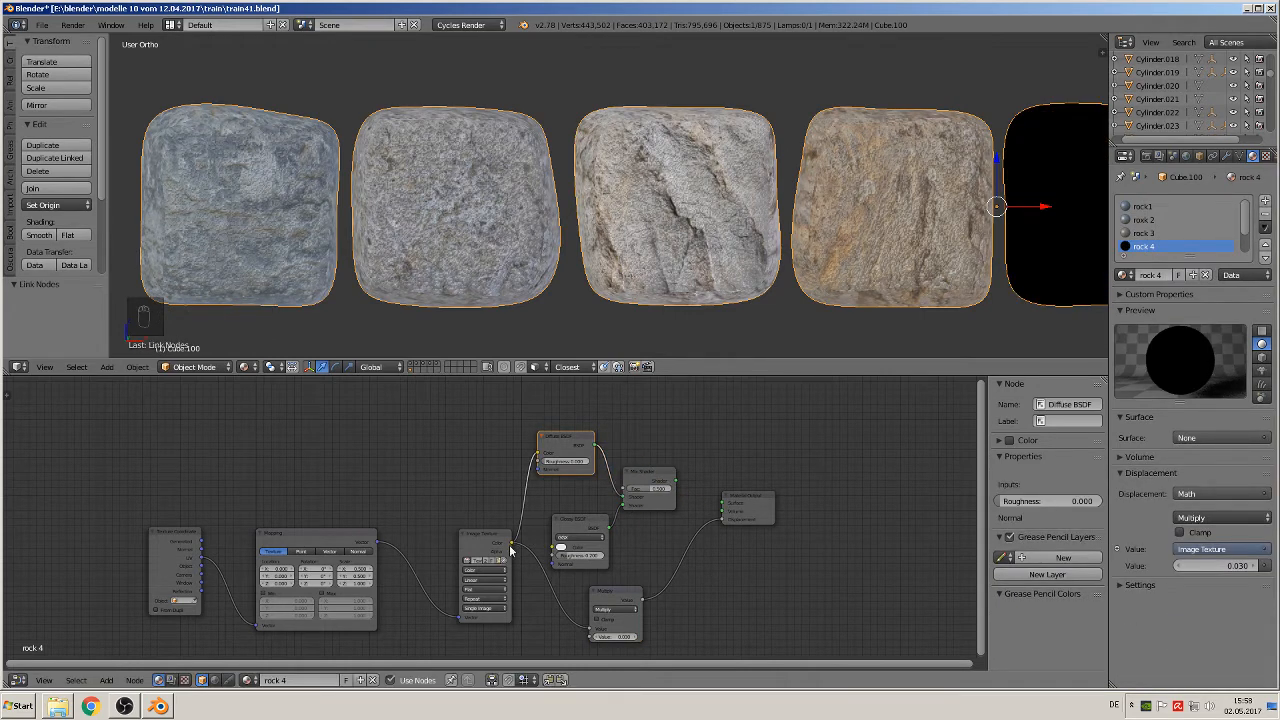
pyautogui.moveTo(512, 546); pyautogui.dragTo(624, 489)
pyautogui.moveTo(514, 544); pyautogui.dragTo(670, 529)
pyautogui.moveTo(677, 482); pyautogui.dragTo(723, 508)
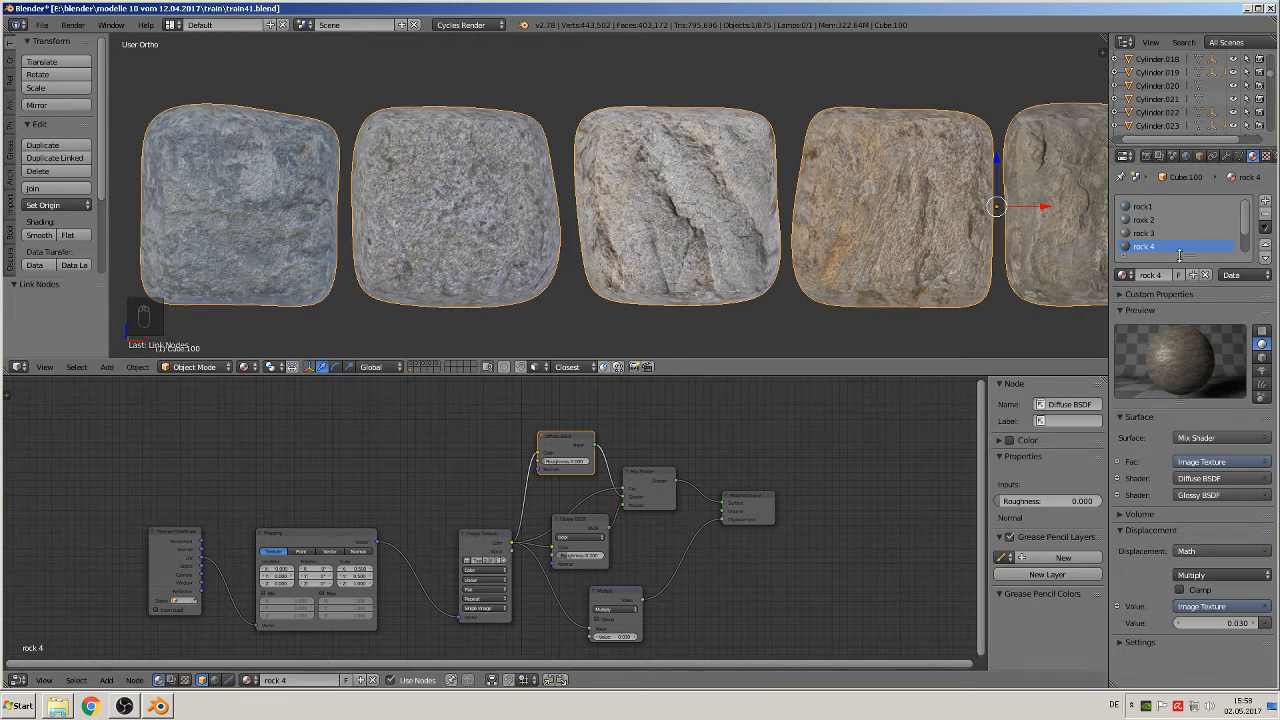
# Step: Paste the Glossy BSDF and Mix Shader into the rock 5 material and rearrange its Diffuse, Material Output and Multiply nodes to make room
pyautogui.scroll(-2, 1212, 240)
pyautogui.click(1150, 233)
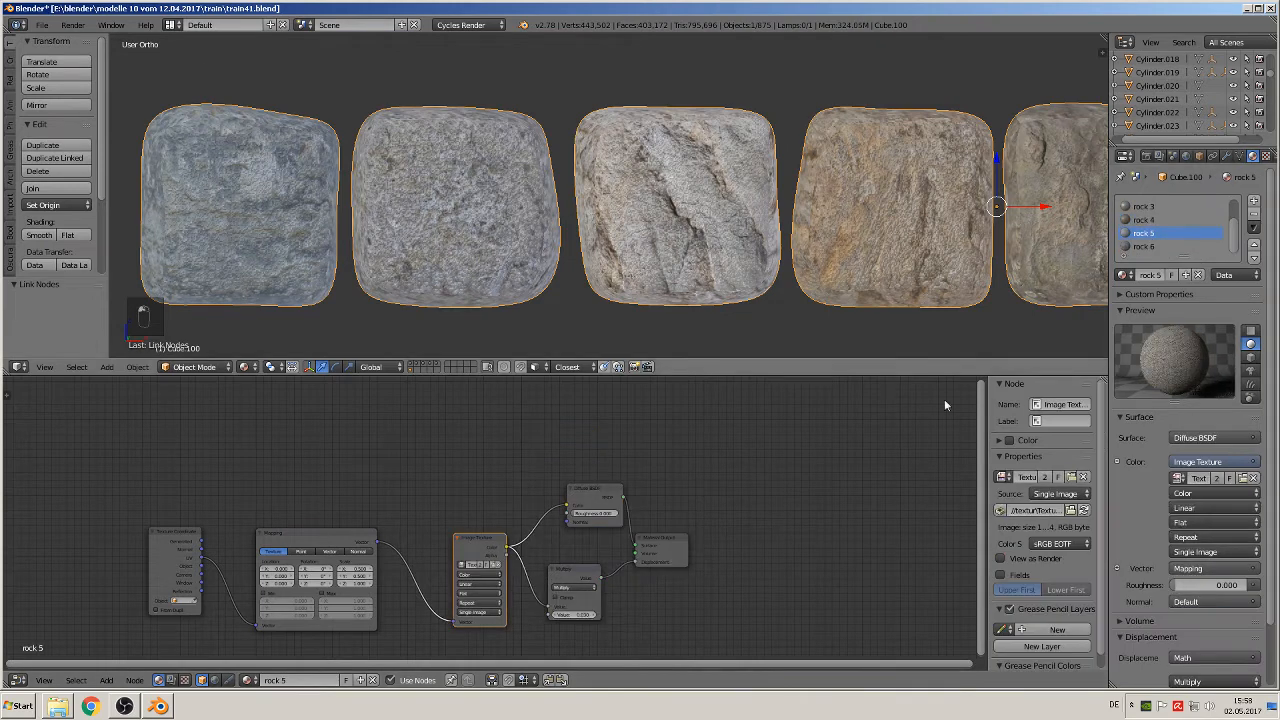
pyautogui.hotkey('ctrl', 'v')
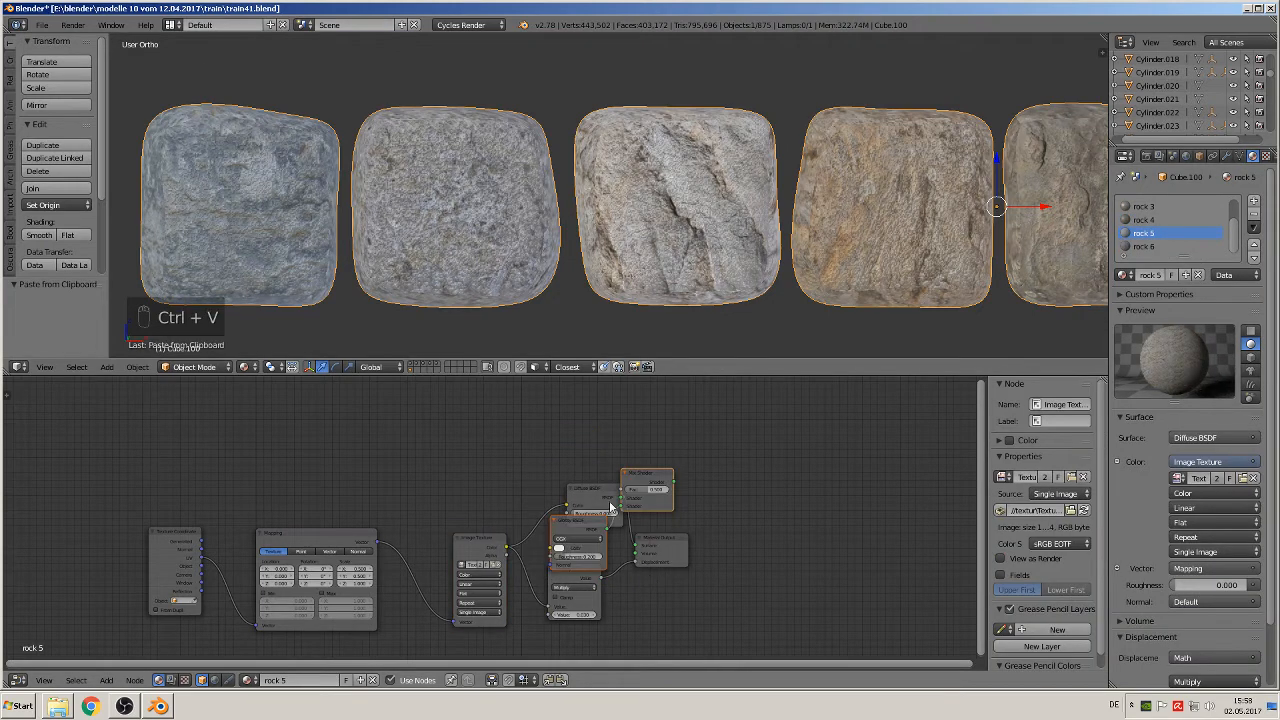
pyautogui.moveTo(591, 487); pyautogui.dragTo(542, 430)
pyautogui.moveTo(661, 552); pyautogui.dragTo(779, 543)
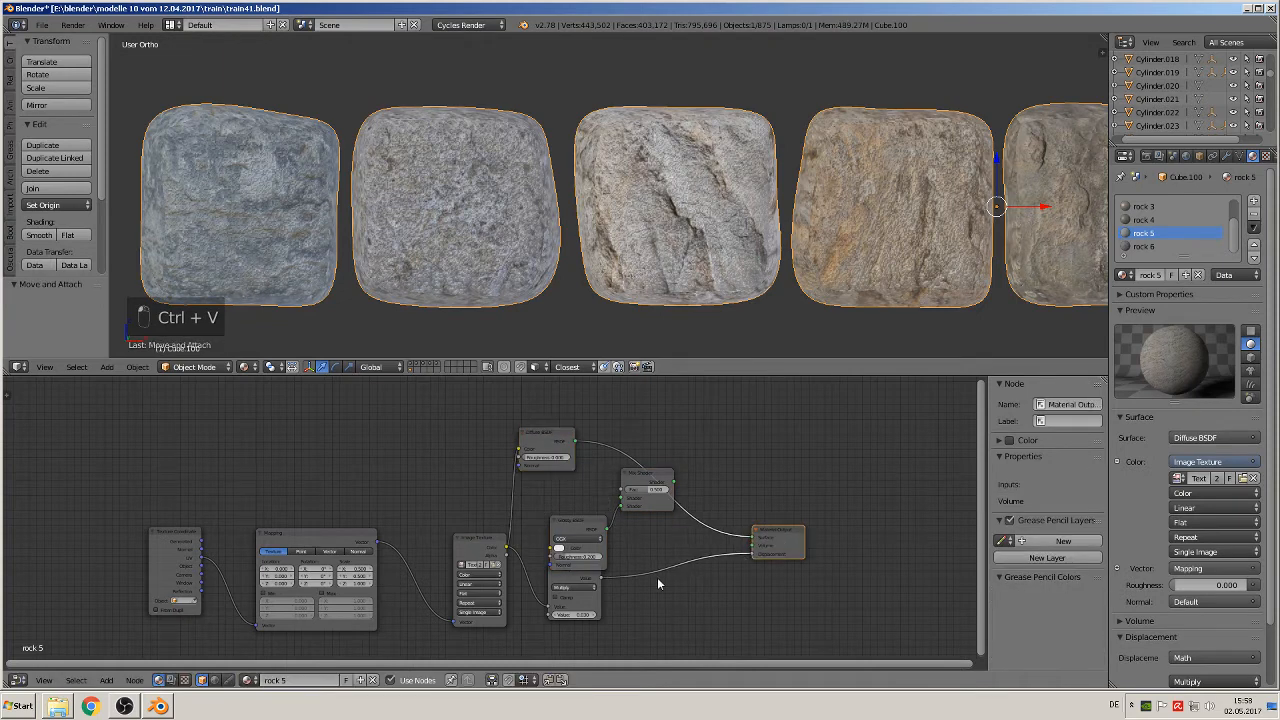
pyautogui.moveTo(572, 585); pyautogui.dragTo(605, 600)
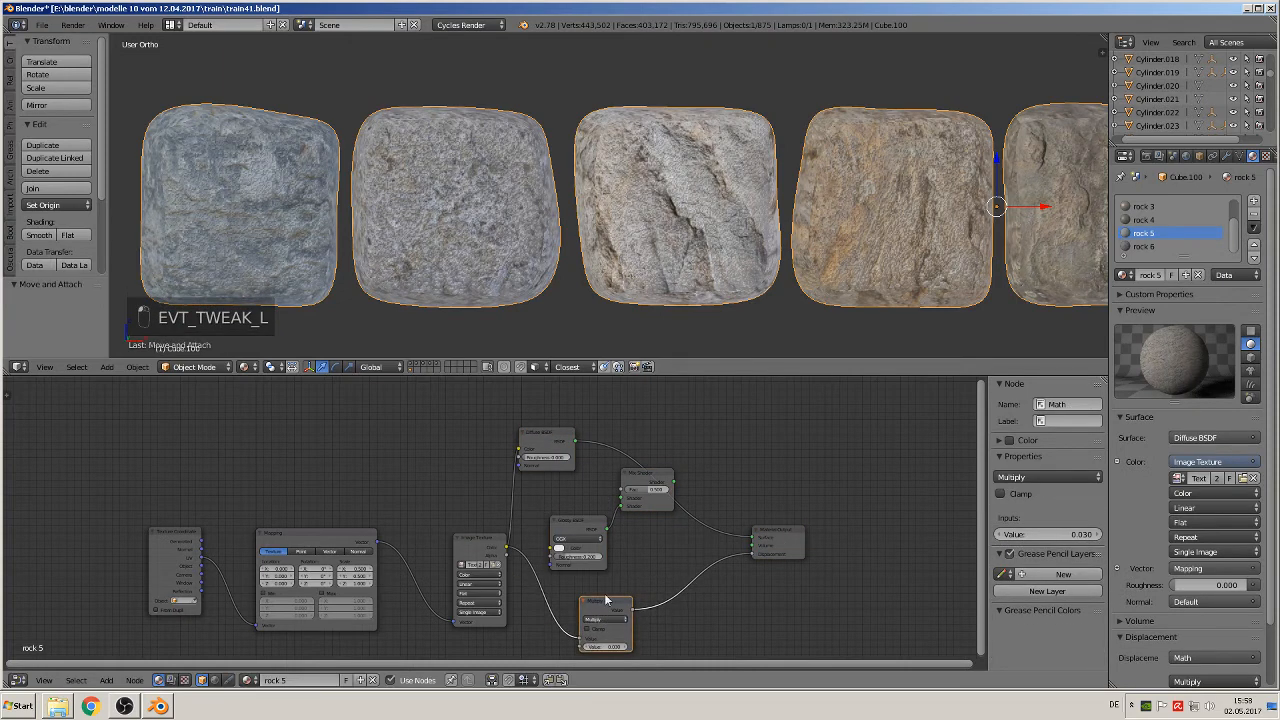
# Step: Route rock 5's Diffuse BSDF through the Mix Shader to Surface, and link the Image Texture color to the mix Fac and Glossy Color
pyautogui.click(757, 543)
pyautogui.moveTo(753, 541); pyautogui.dragTo(621, 490)
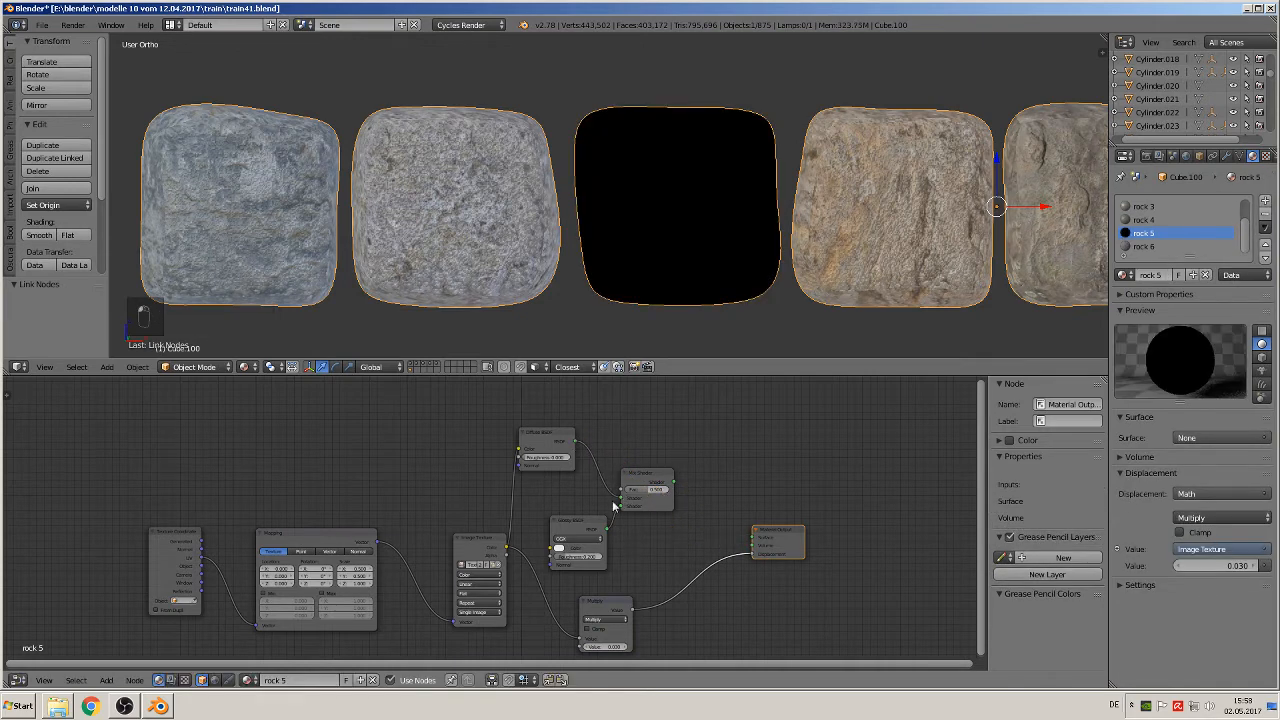
pyautogui.moveTo(511, 549); pyautogui.dragTo(622, 489)
pyautogui.click(505, 550)
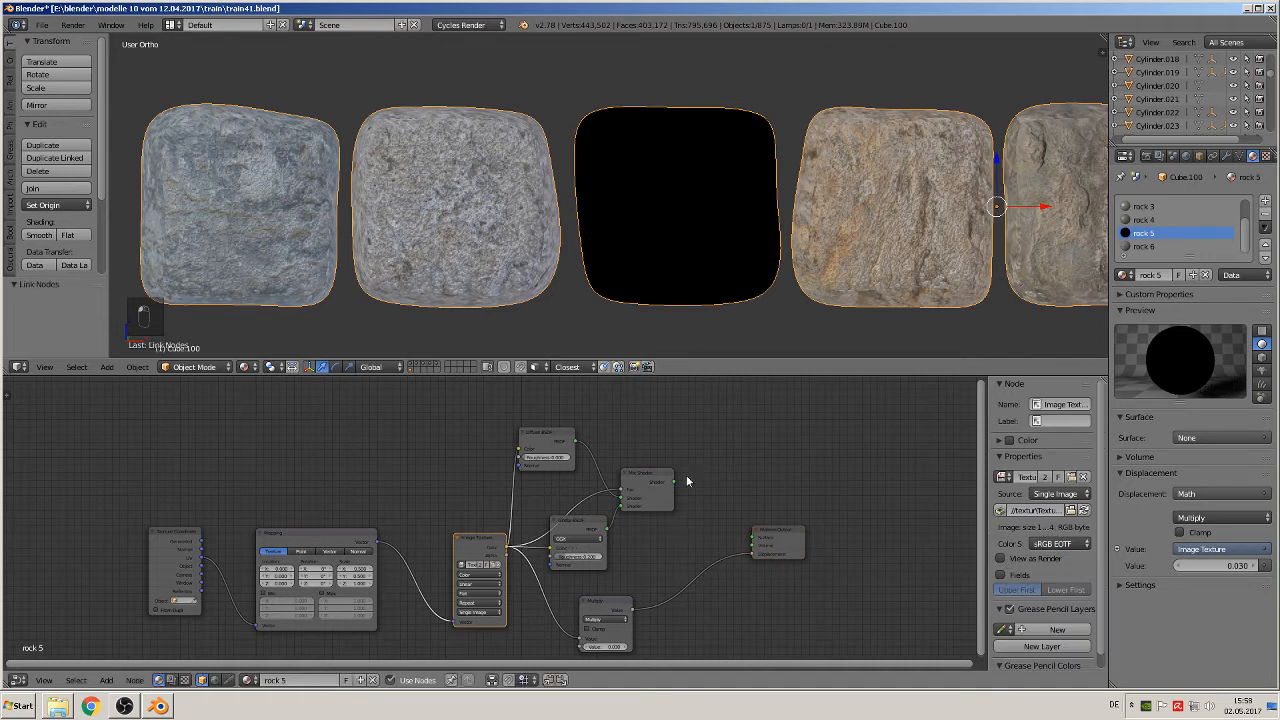
pyautogui.moveTo(679, 480); pyautogui.dragTo(753, 538)
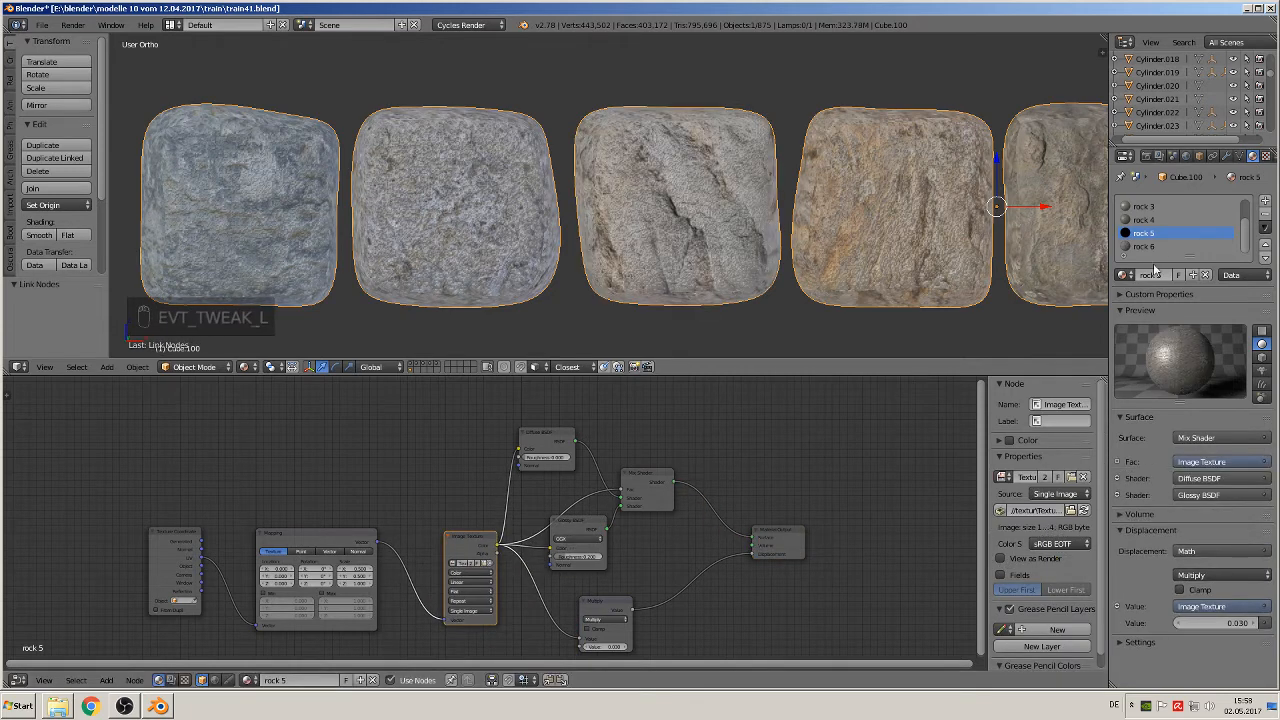
# Step: Paste the Glossy BSDF and Mix Shader into the rock 6 material and move its Diffuse BSDF and Material Output nodes apart
pyautogui.click(1150, 246)
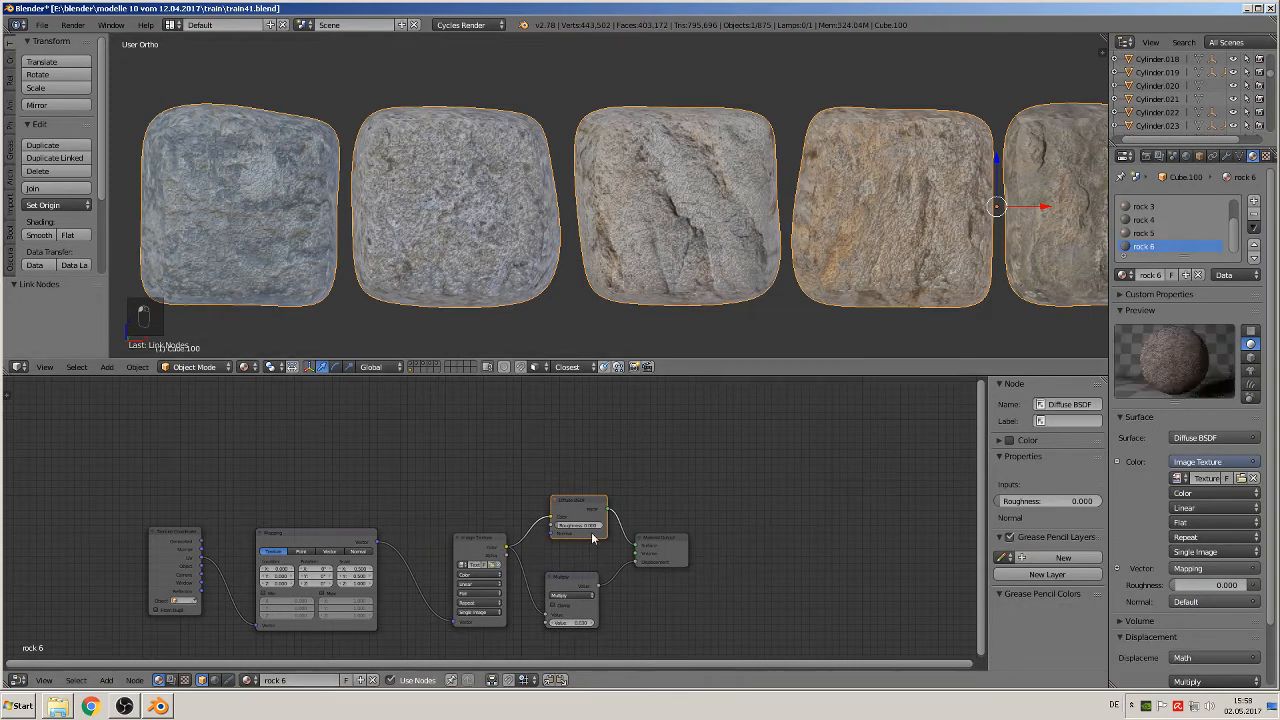
pyautogui.hotkey('ctrl', 'v')
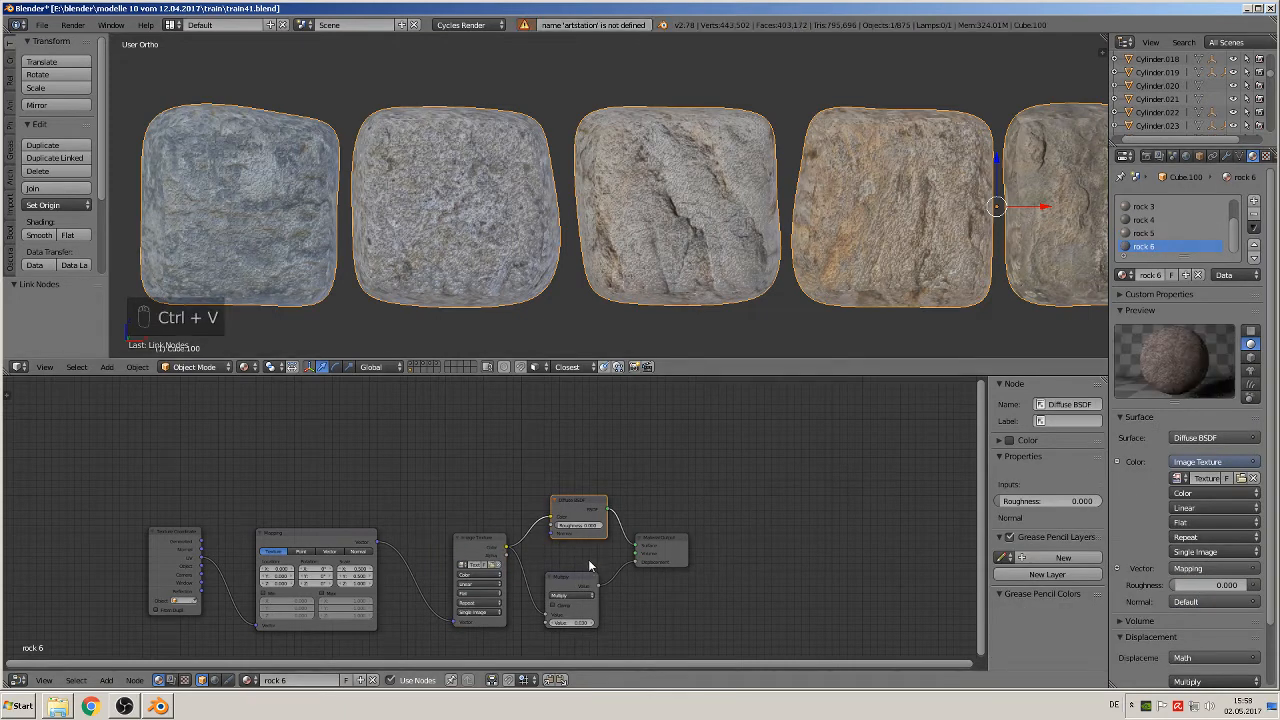
pyautogui.hotkey('ctrl', 'v')
pyautogui.moveTo(594, 494); pyautogui.dragTo(560, 437)
pyautogui.moveTo(658, 543); pyautogui.dragTo(760, 522)
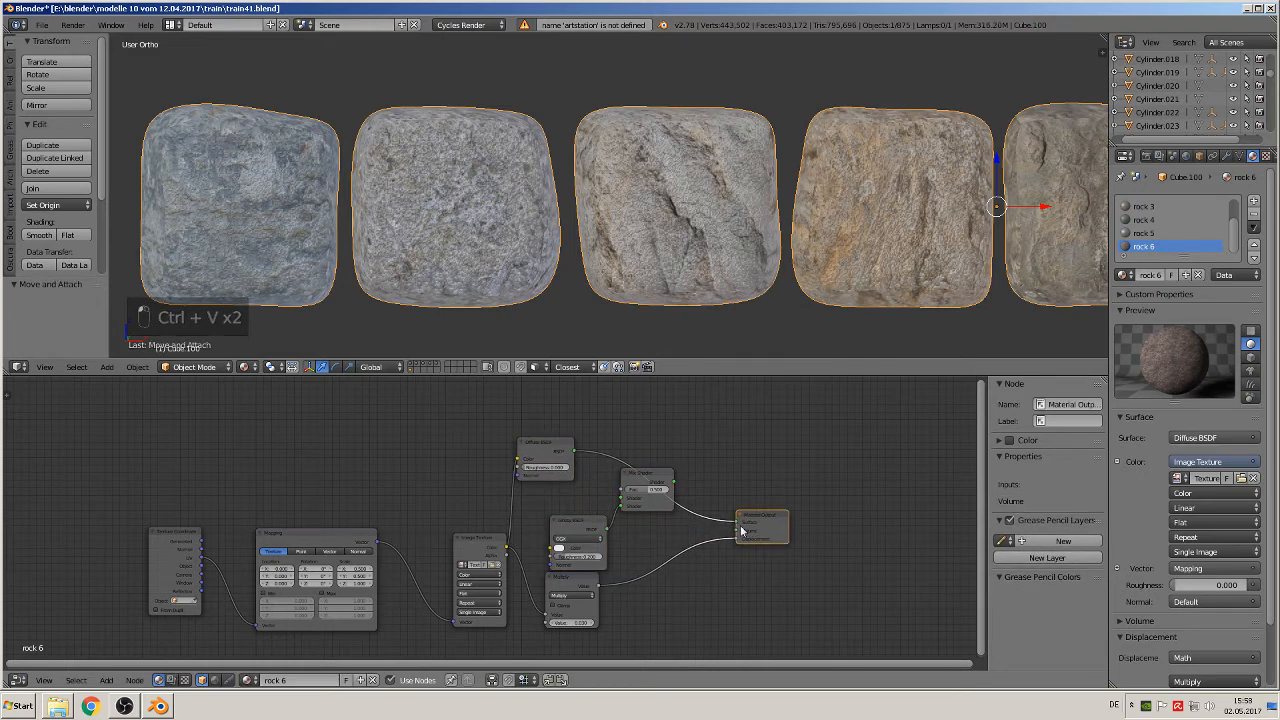
# Step: Route rock 6's Diffuse BSDF through the Mix Shader to Surface, and link the Image Texture color to the mix Fac and Glossy Color
pyautogui.moveTo(737, 523)
pyautogui.mouseDown()
pyautogui.moveTo(650, 490)
pyautogui.moveTo(679, 487)
pyautogui.moveTo(737, 522)
pyautogui.mouseUp()
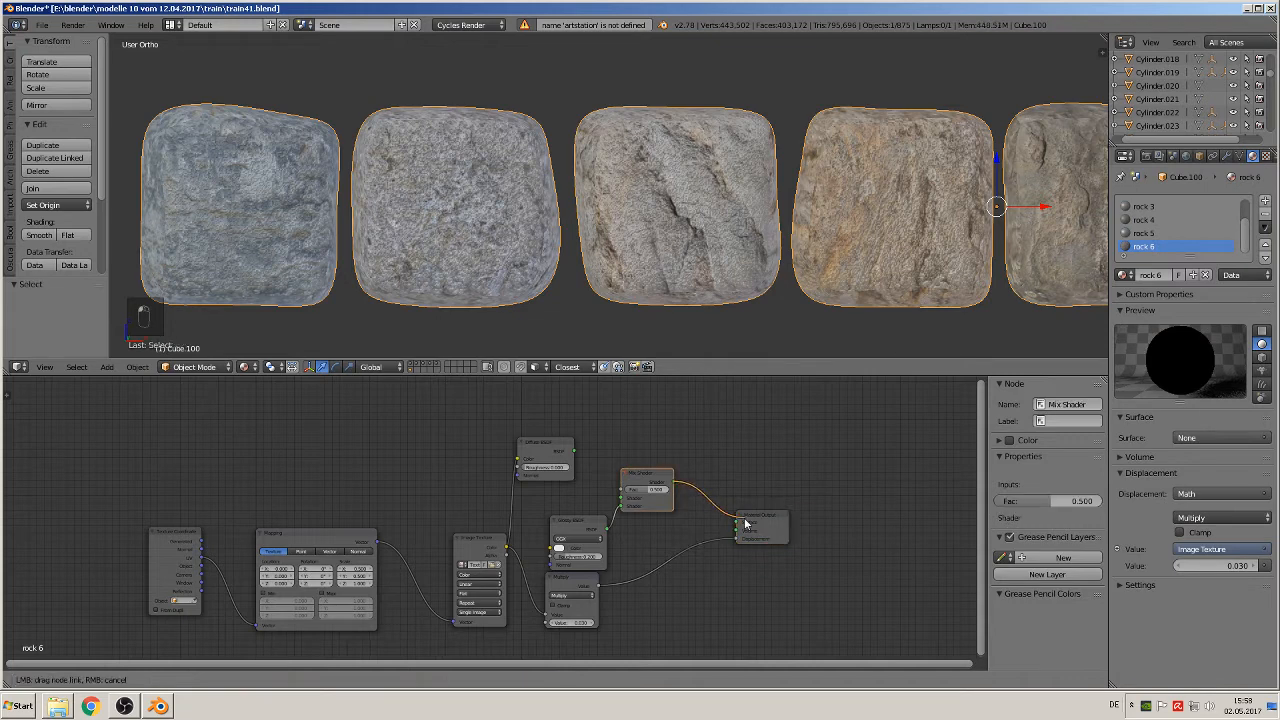
pyautogui.moveTo(578, 459); pyautogui.dragTo(623, 497)
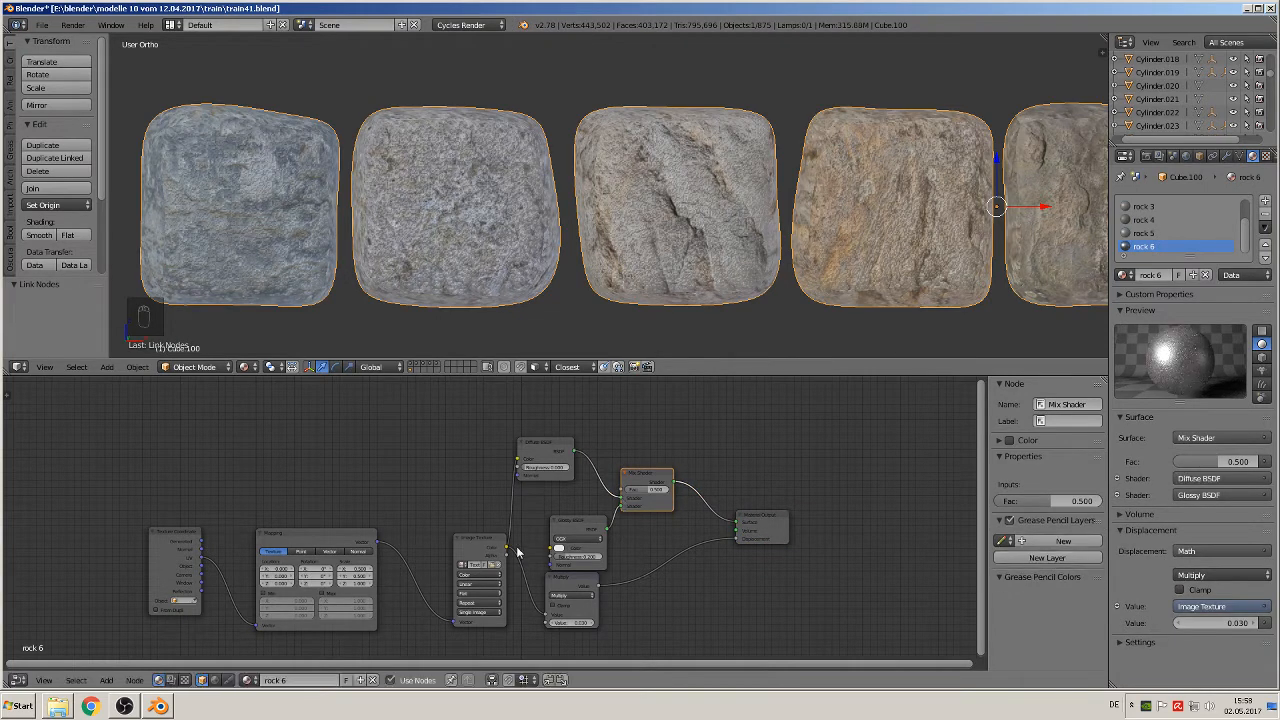
pyautogui.moveTo(506, 548); pyautogui.dragTo(626, 490)
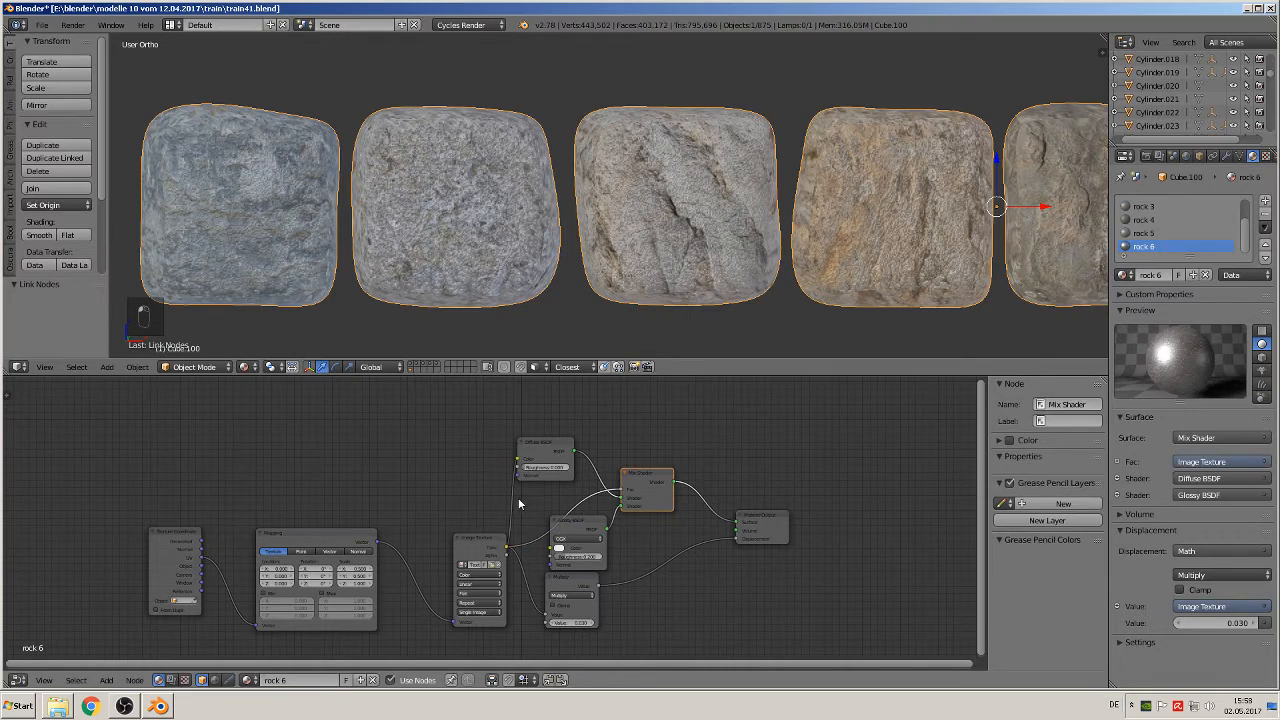
pyautogui.click(503, 543)
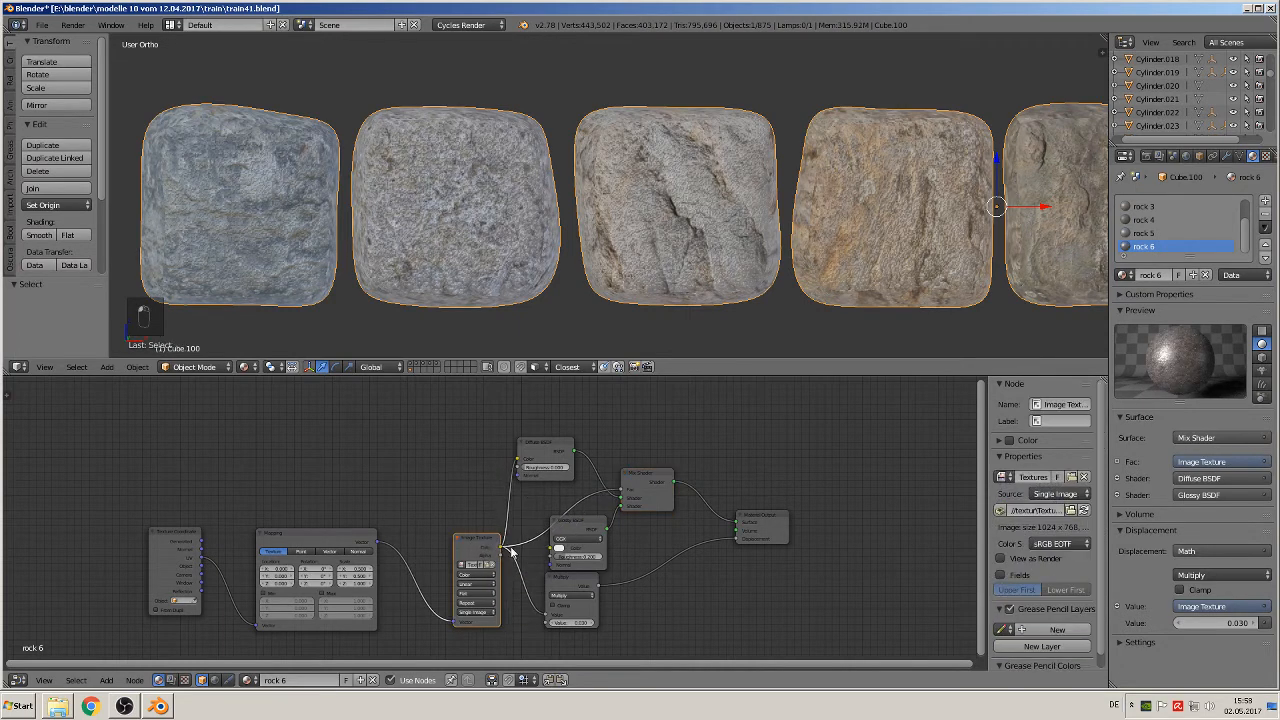
pyautogui.moveTo(502, 548); pyautogui.dragTo(551, 549)
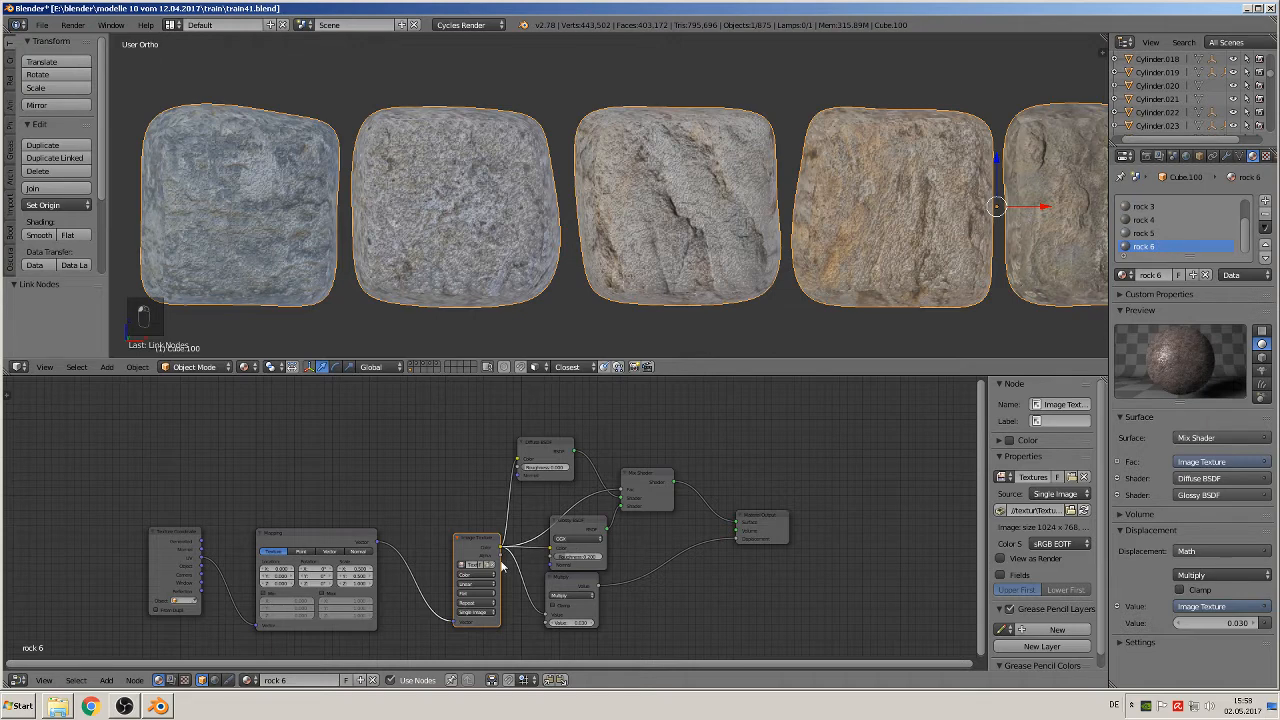
# Step: Deselect all the stone blocks and save the train41.blend file
pyautogui.scroll(-8, 929, 171)
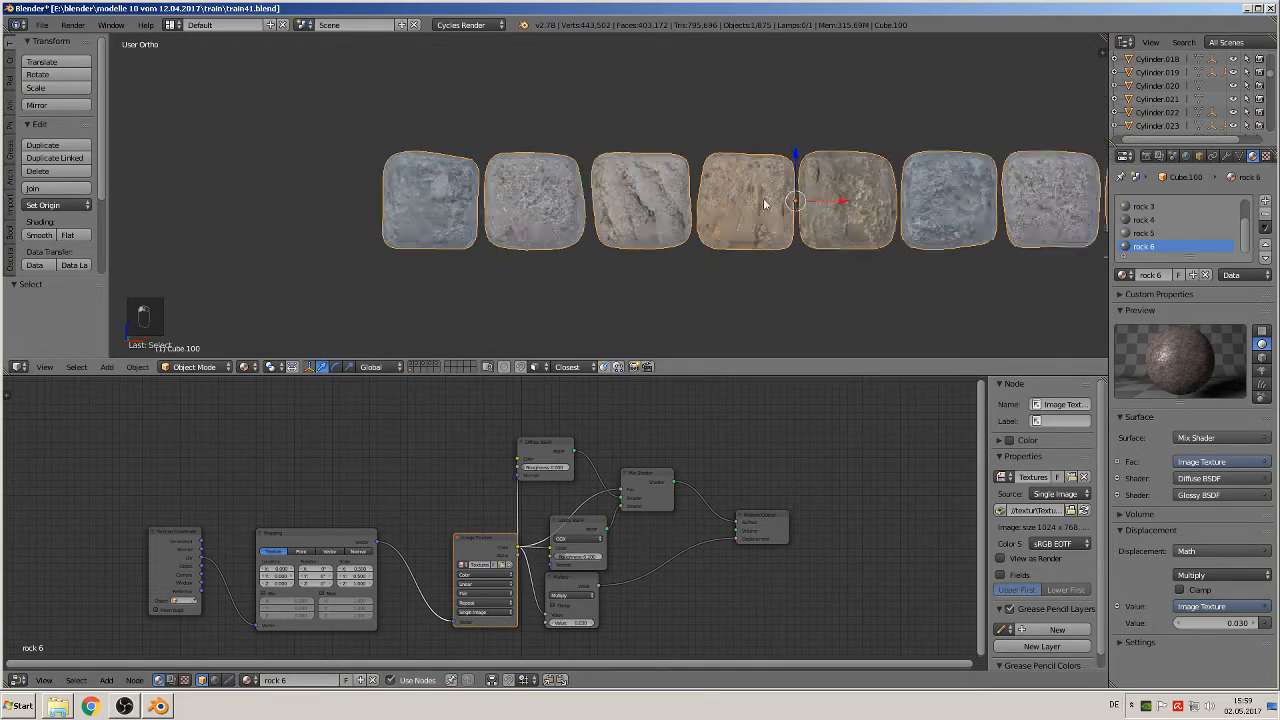
pyautogui.press('a')
pyautogui.scroll(-4, 729, 255)
pyautogui.scroll(1, 400, 190)
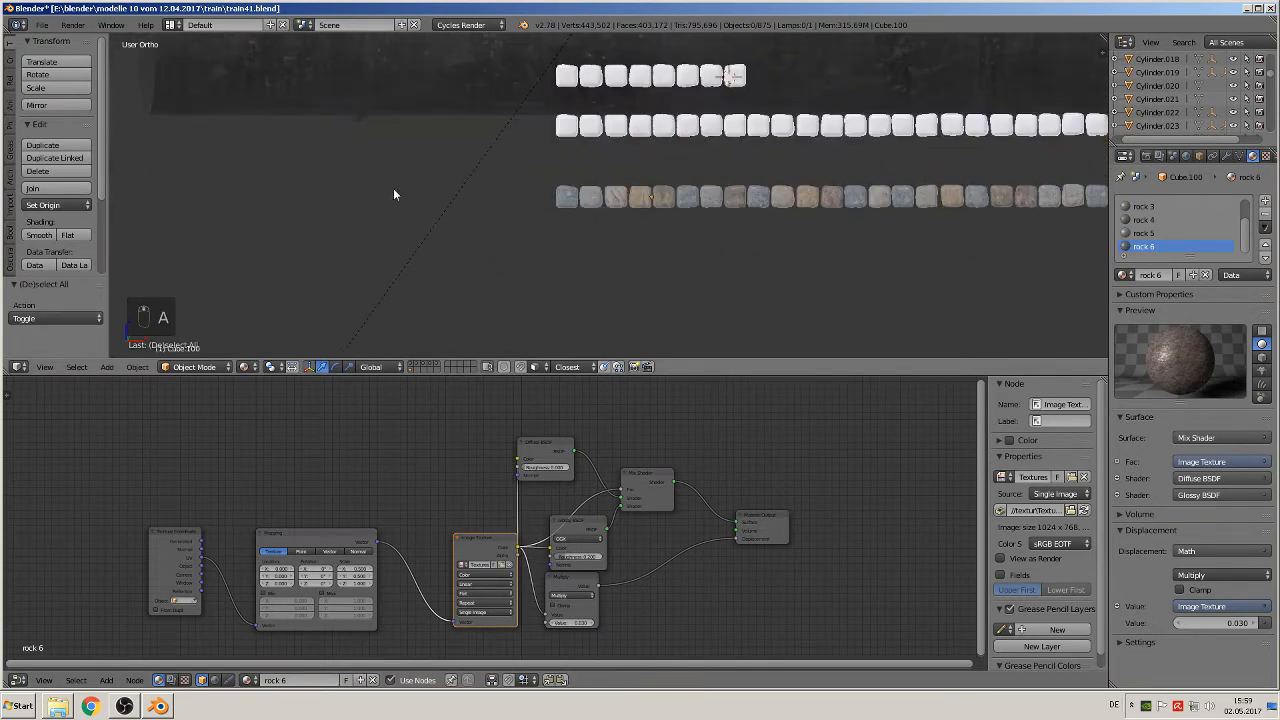
pyautogui.click(42, 24)
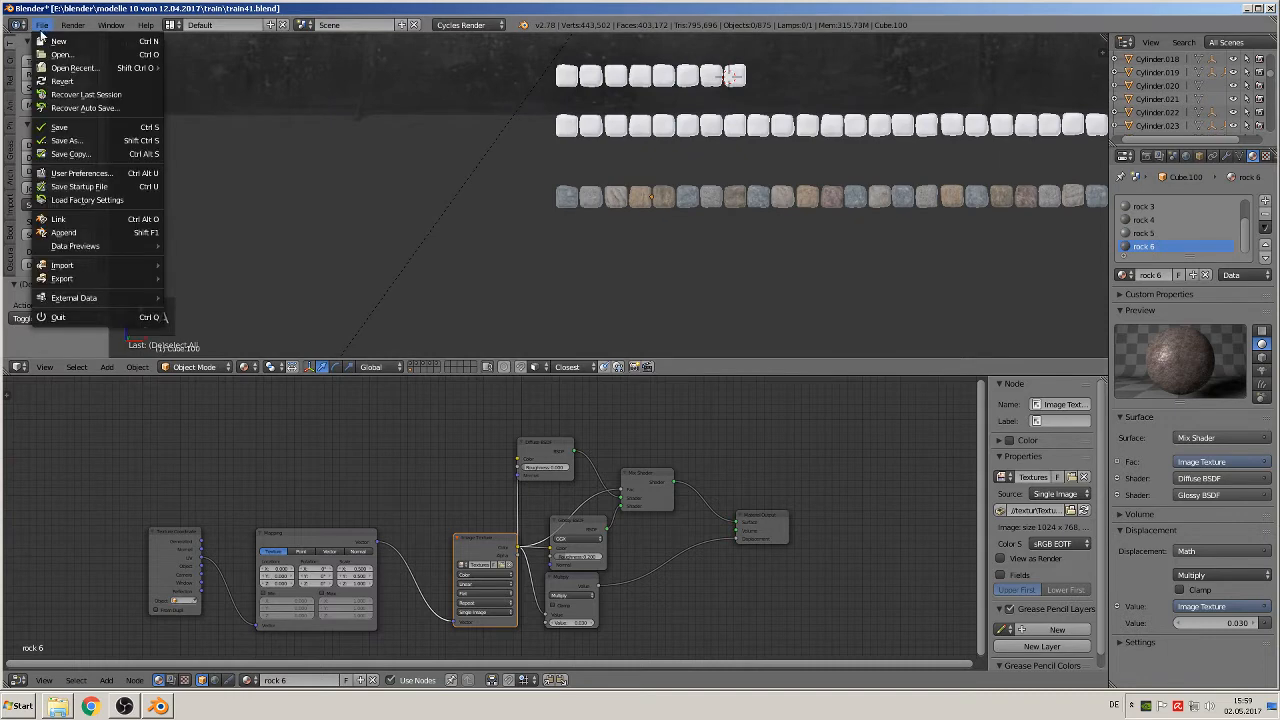
pyautogui.click(56, 127)
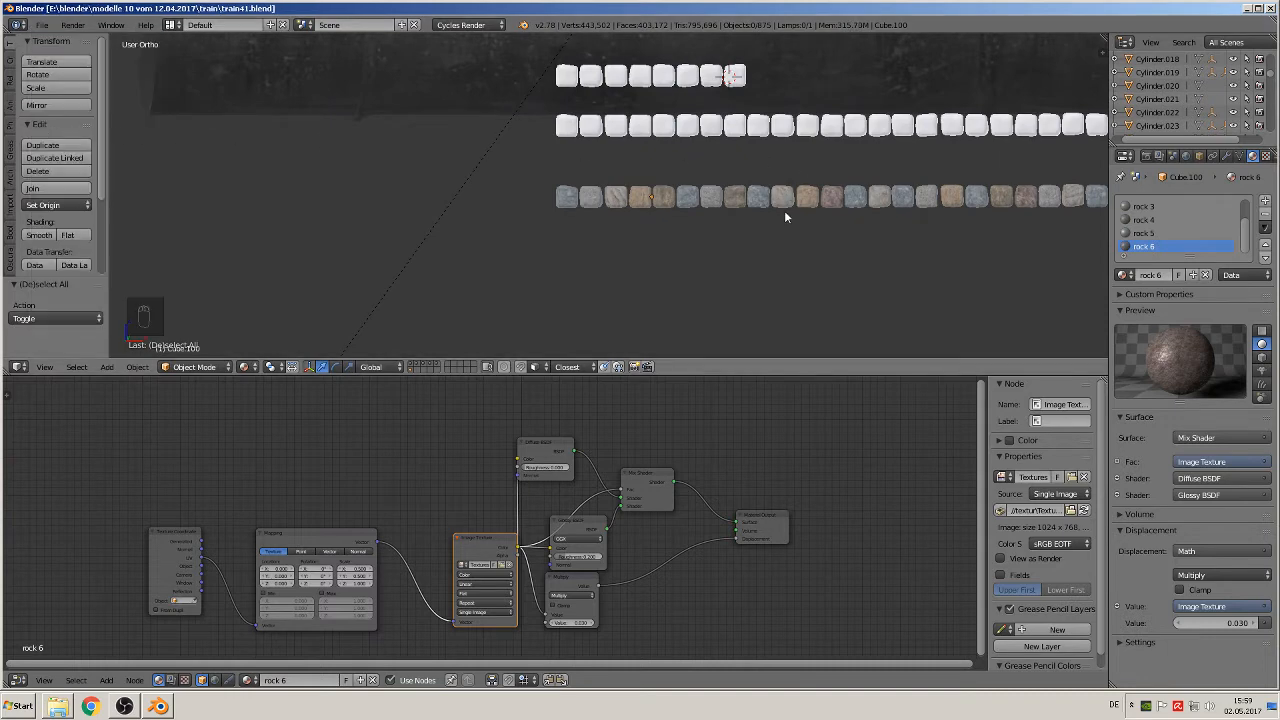
pyautogui.keyDown('shift'); pyautogui.moveTo(791, 209); pyautogui.dragTo(376, 237, button='middle'); pyautogui.keyUp('shift')
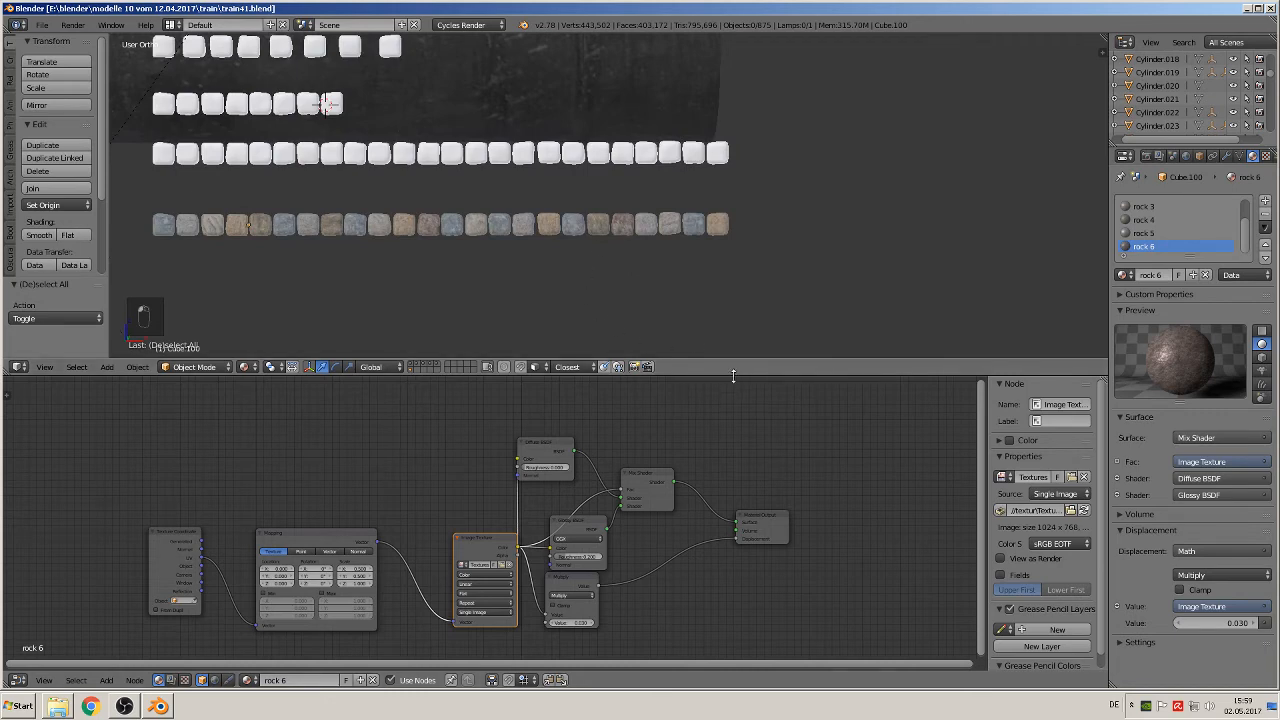
# Step: Enlarge the 3D viewport, switch it to front view, and show only the first layer, which holds the stone rows
pyautogui.moveTo(733, 376); pyautogui.dragTo(725, 520)
pyautogui.scroll(-5, 614, 400)
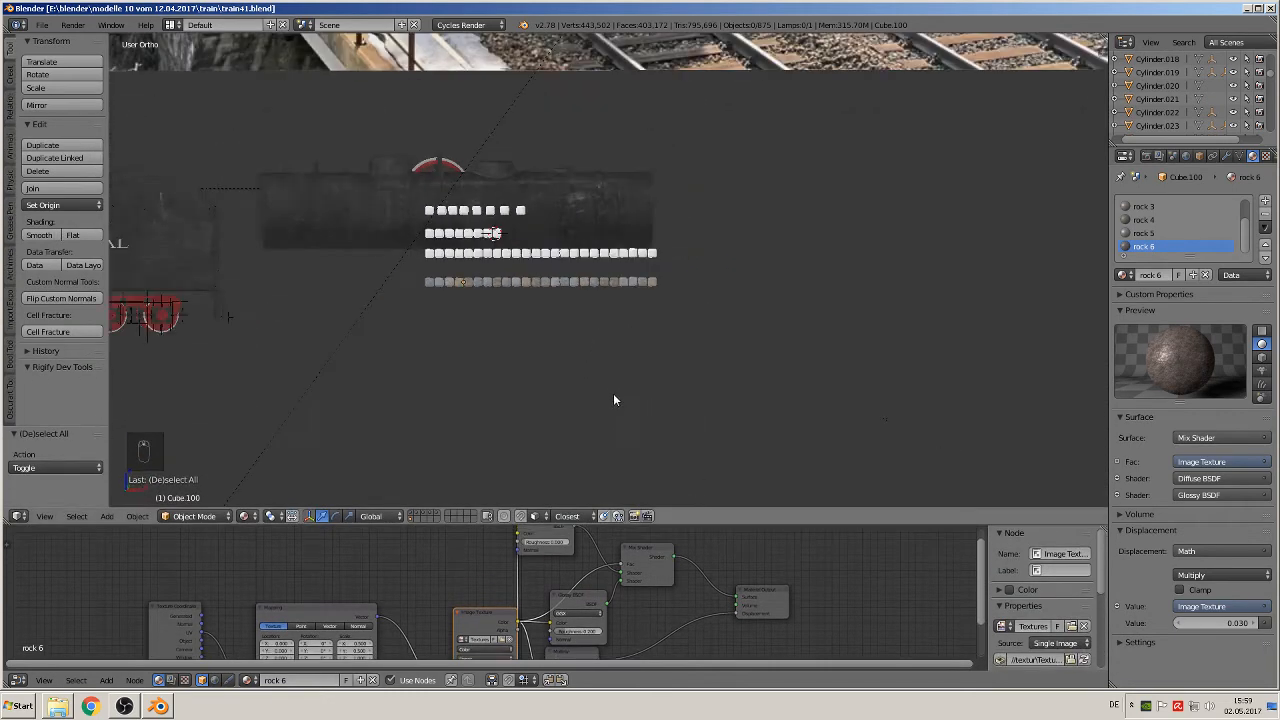
pyautogui.scroll(1, 614, 400)
pyautogui.press('KP_1')
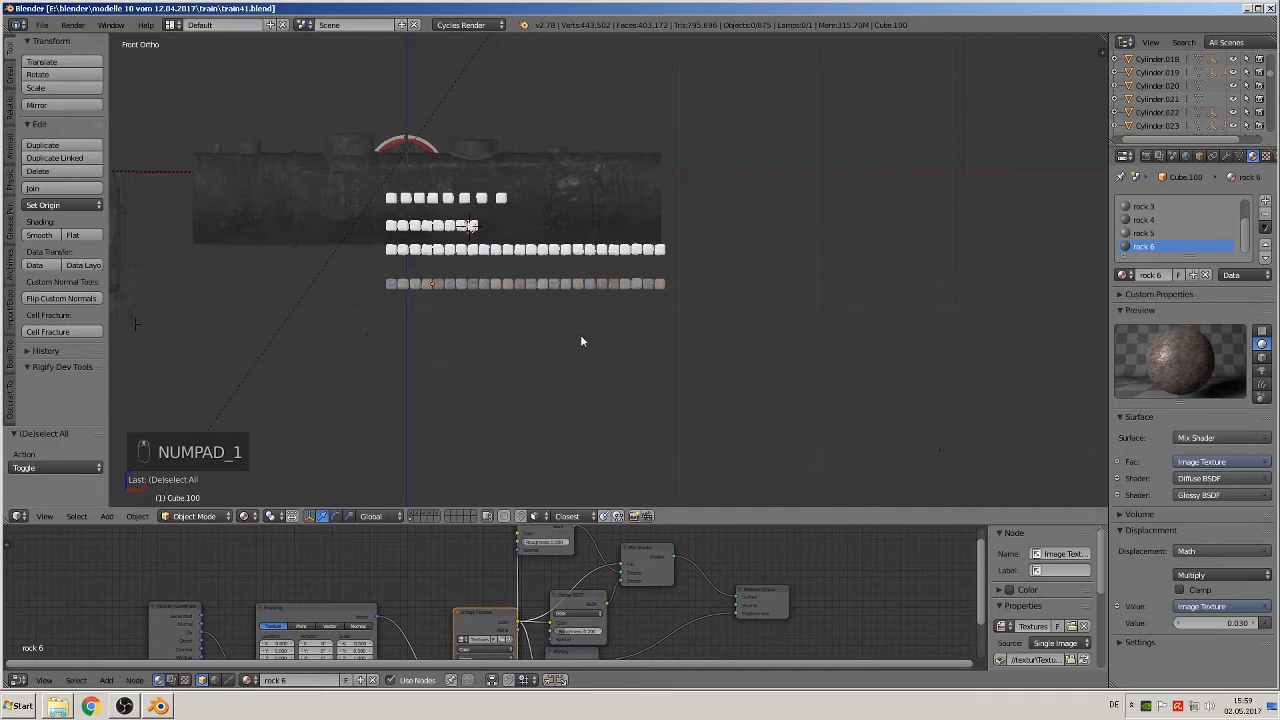
pyautogui.scroll(-4, 490, 356)
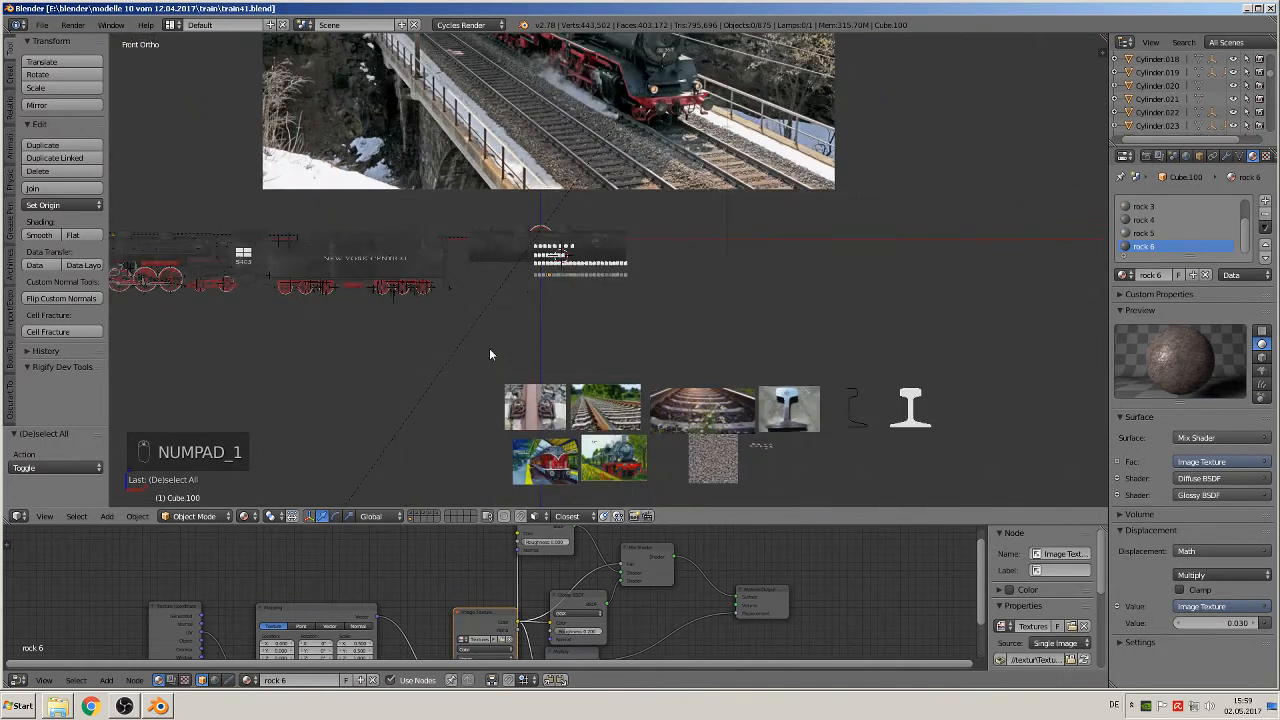
pyautogui.click(410, 513)
pyautogui.click(410, 518)
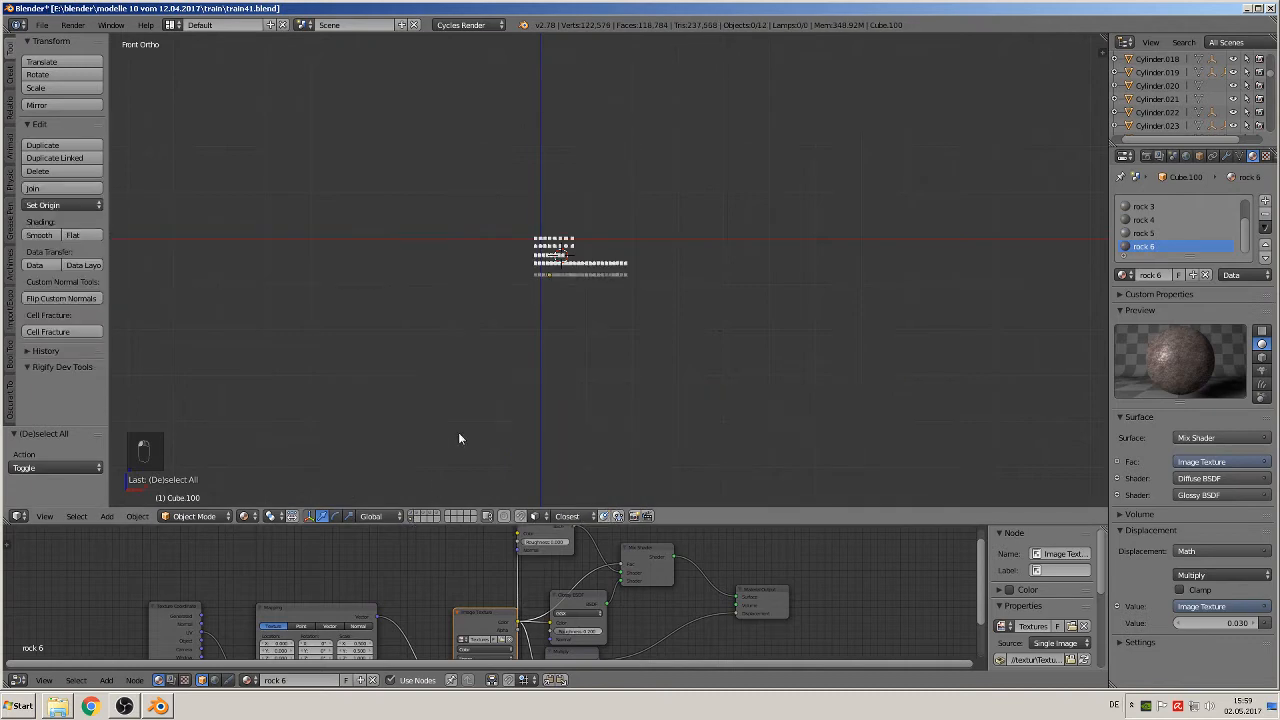
# Step: Place the 3D cursor in the empty space beside the coloured stone row and add a Bezier curve there
pyautogui.scroll(8, 494, 323)
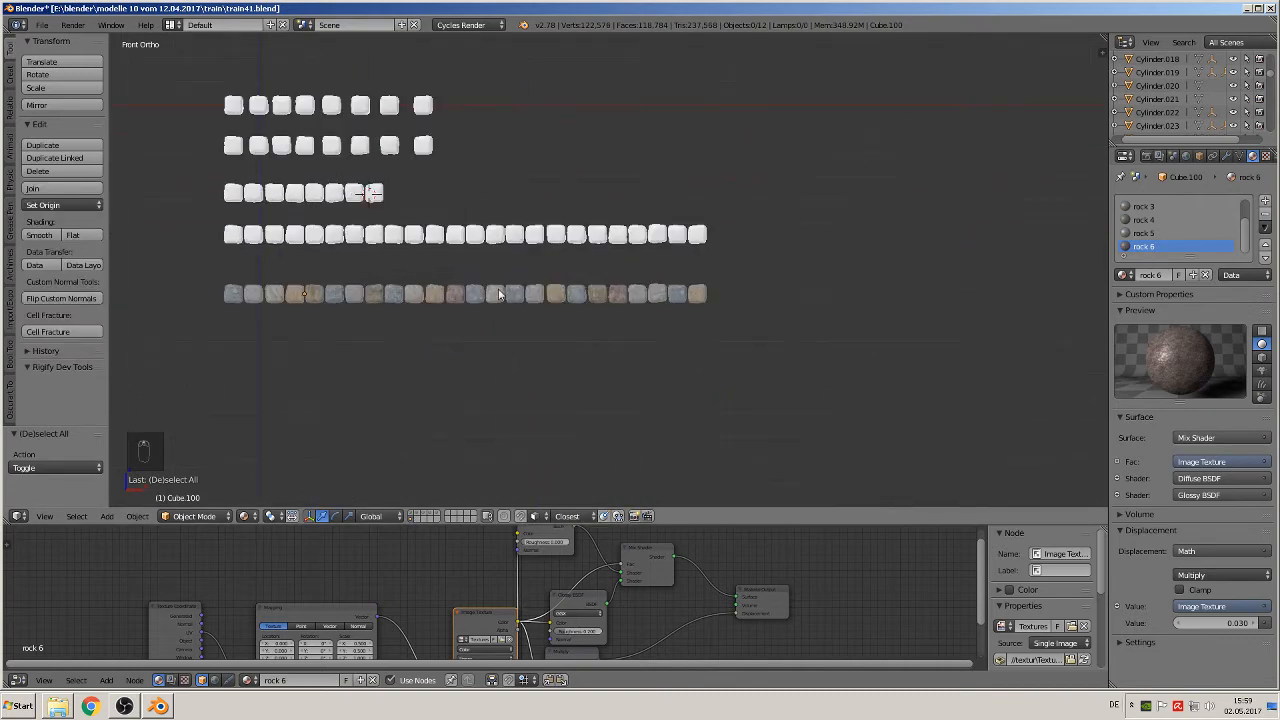
pyautogui.scroll(-2, 499, 294)
pyautogui.keyDown('shift'); pyautogui.moveTo(785, 335); pyautogui.dragTo(506, 337, button='middle'); pyautogui.keyUp('shift')
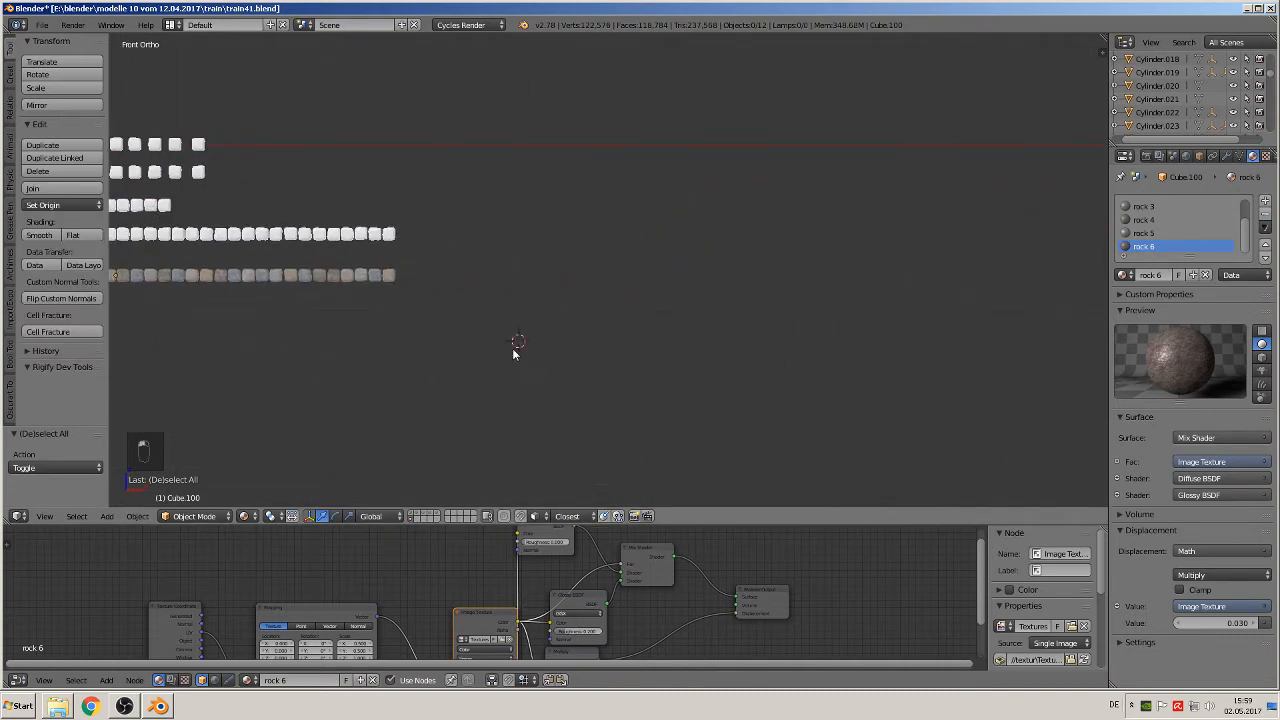
pyautogui.click(107, 516)
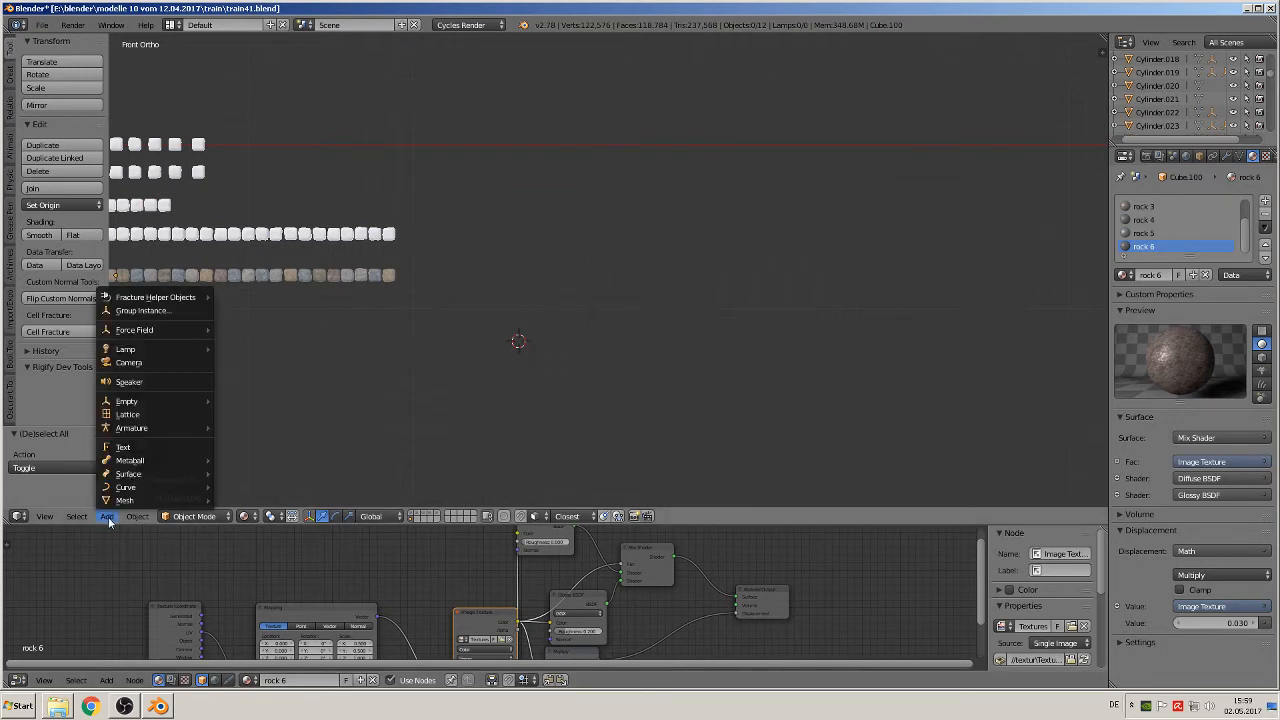
pyautogui.moveTo(121, 487)
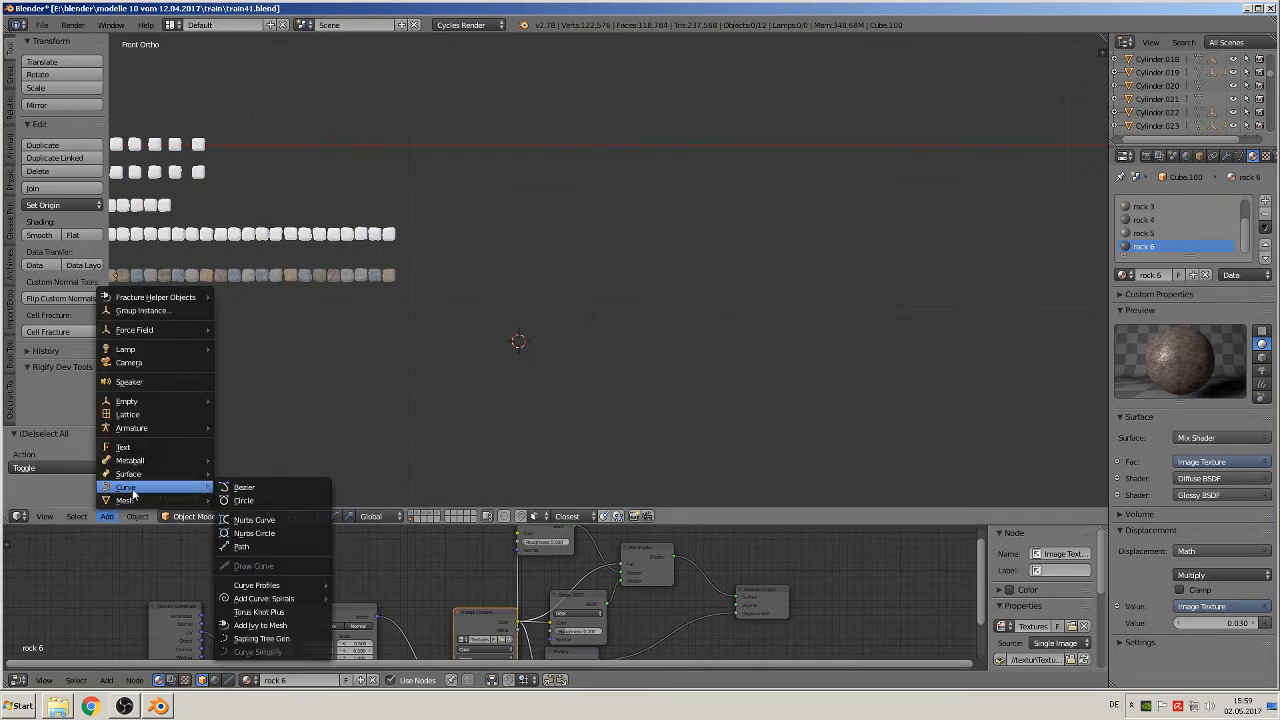
pyautogui.click(257, 487)
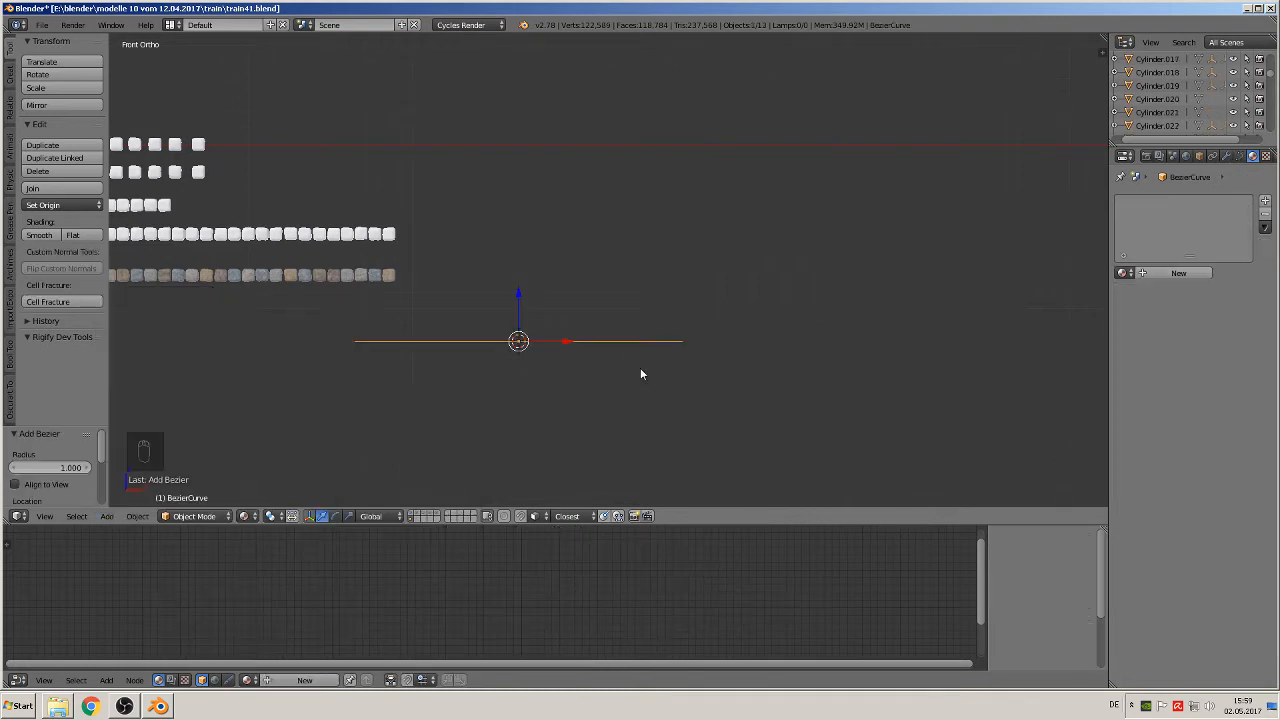
# Step: Rotate the Bezier curve 90° about the global X axis and move it about 0.96 along X
pyautogui.write('rx90')
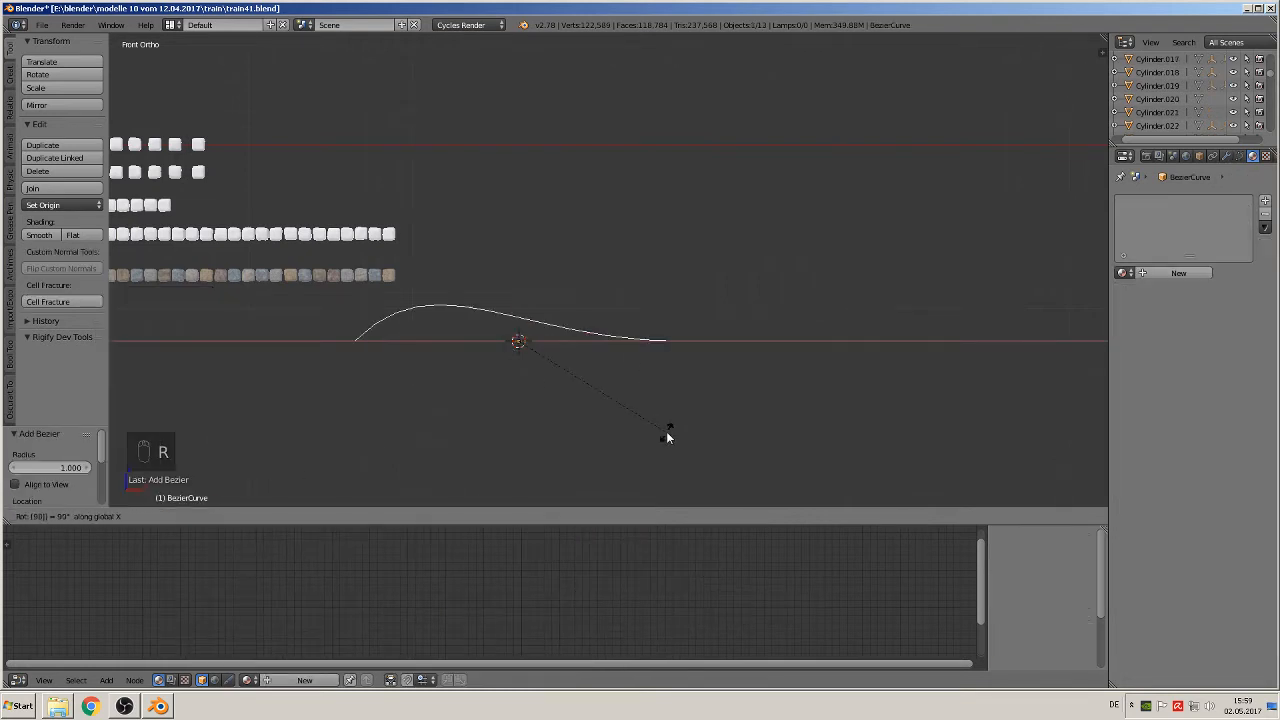
pyautogui.press('Return')
pyautogui.press('g')
pyautogui.press('x')
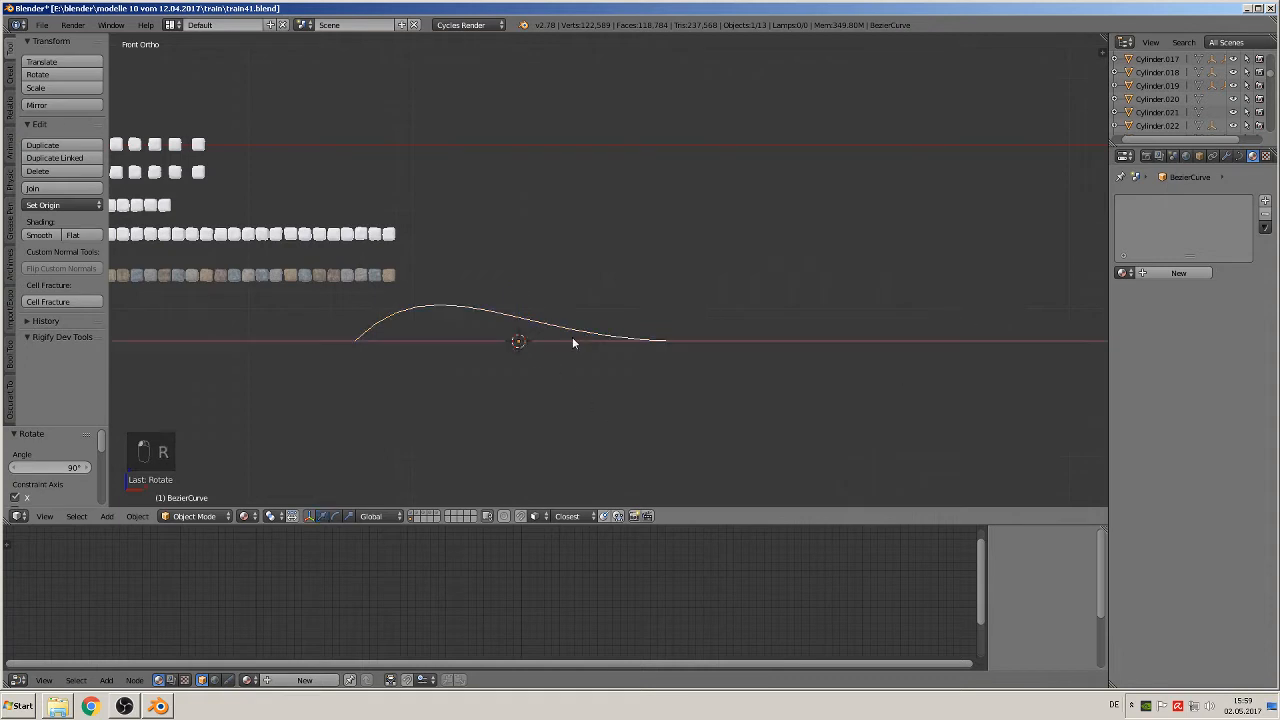
pyautogui.click(734, 365)
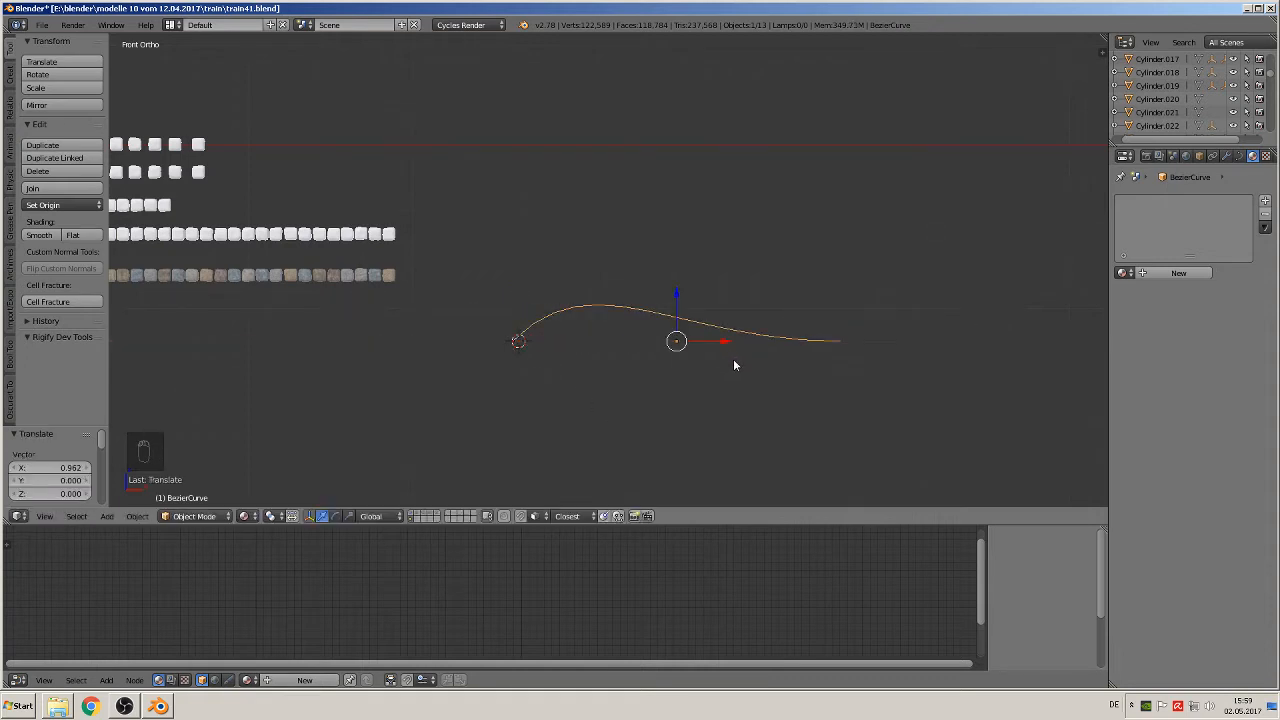
# Step: Bend the curve into an arch by raising its end point's inner handle, and shift that end point inward along X
pyautogui.press('Tab')
pyautogui.press('g')
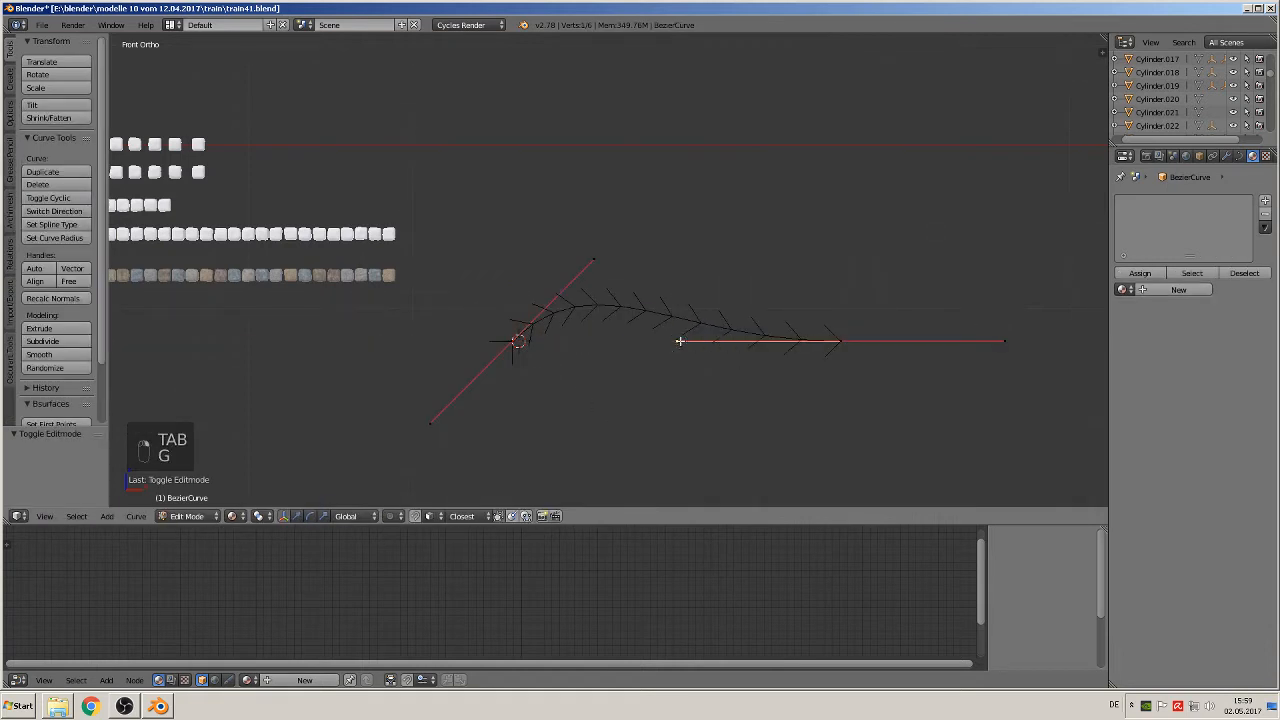
pyautogui.click(768, 258)
pyautogui.rightClick(841, 340)
pyautogui.press('g')
pyautogui.press('x')
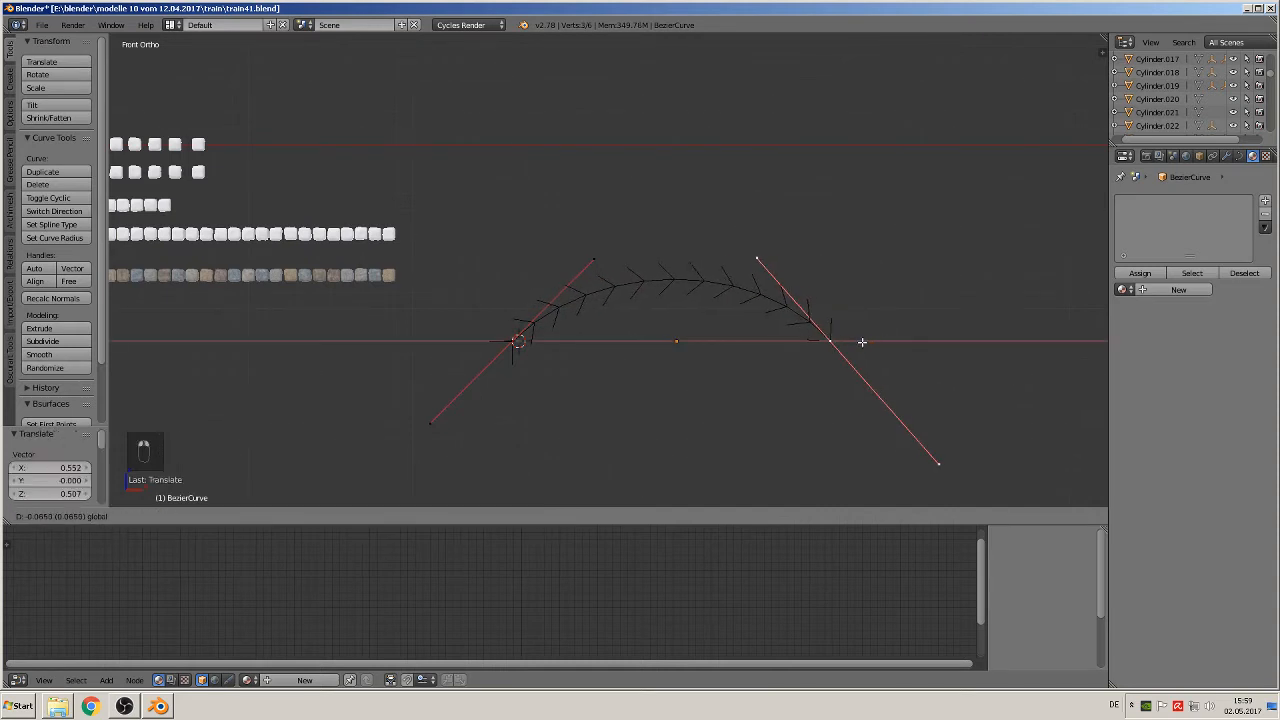
pyautogui.click(791, 346)
pyautogui.scroll(1, 746, 357)
pyautogui.press('Tab')
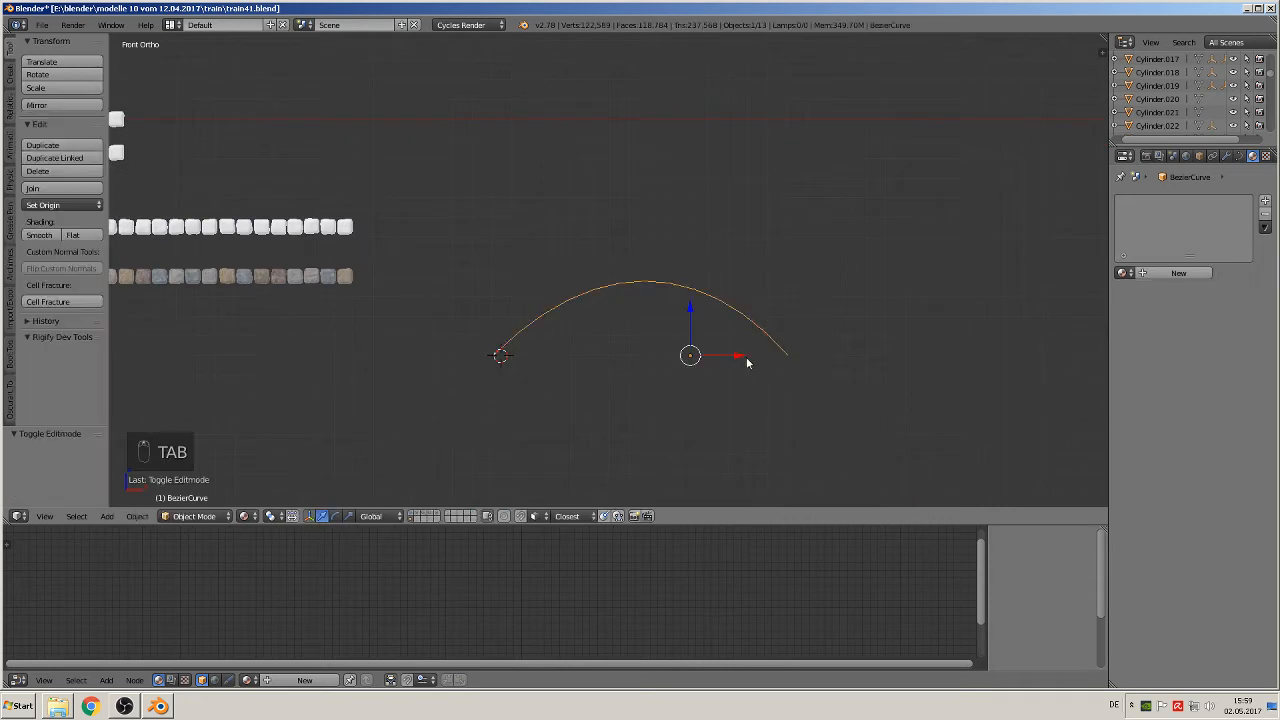
# Step: Round the arch by moving the start point's upper handle about -0.16 in X and 0.09 in Z, and raising the end point's upper handle outward
pyautogui.press('Tab')
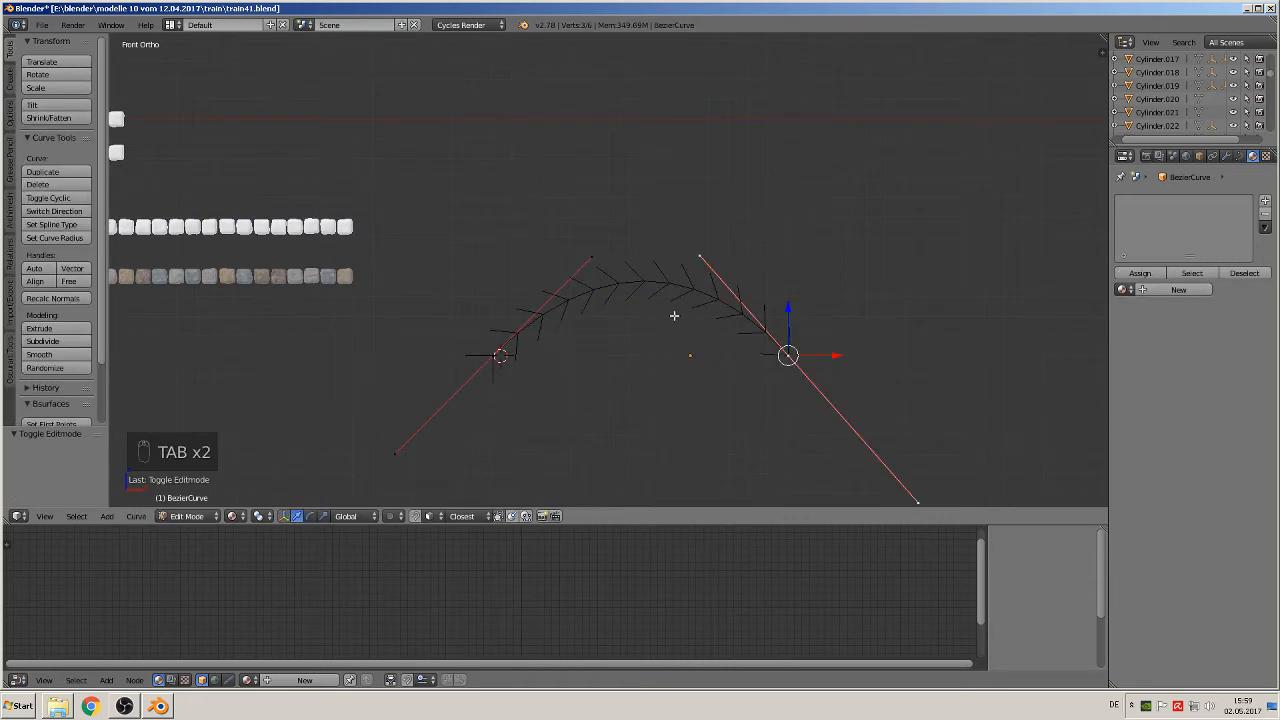
pyautogui.rightClick(592, 262)
pyautogui.press('g')
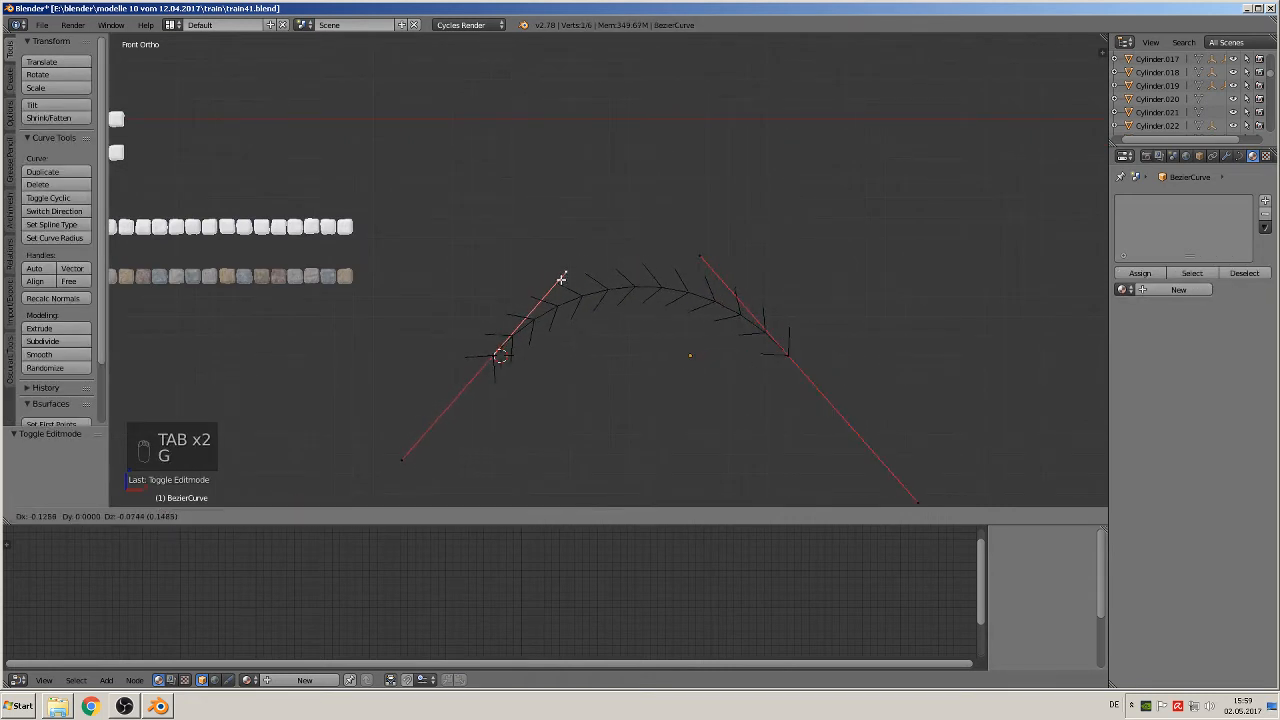
pyautogui.click(558, 242)
pyautogui.rightClick(712, 250)
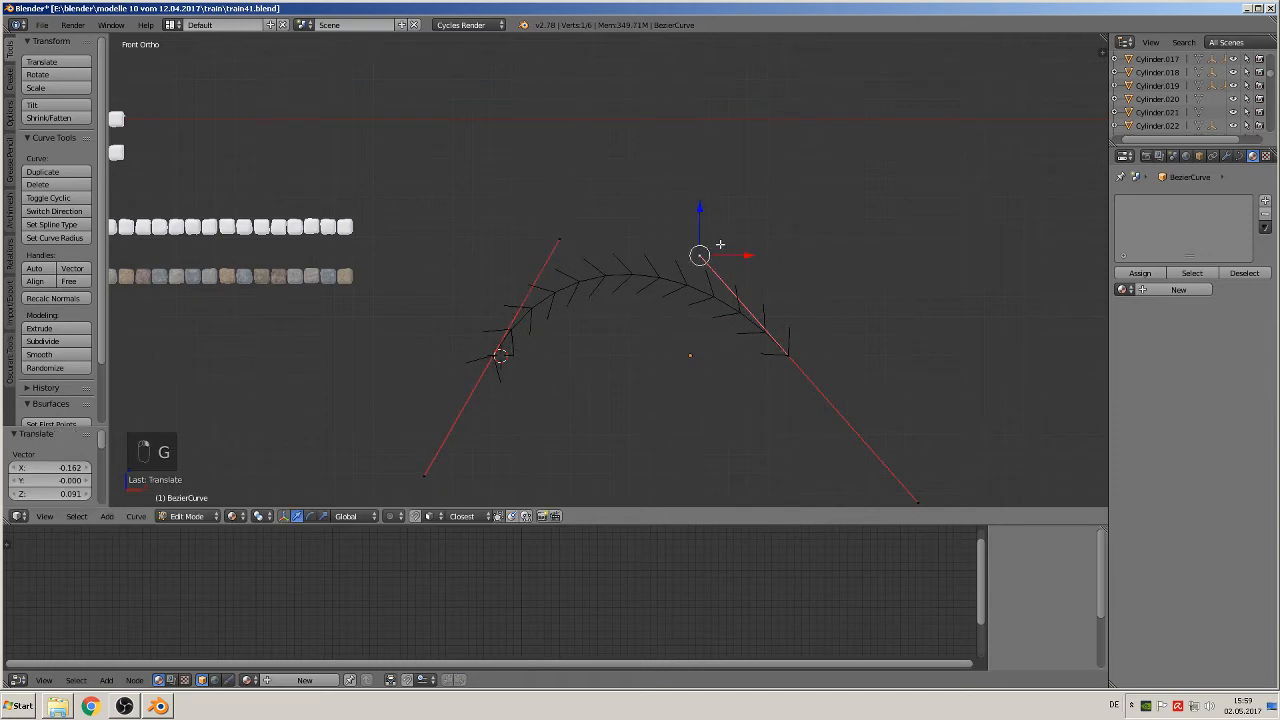
pyautogui.press('g')
pyautogui.click(743, 230)
pyautogui.press('Tab')
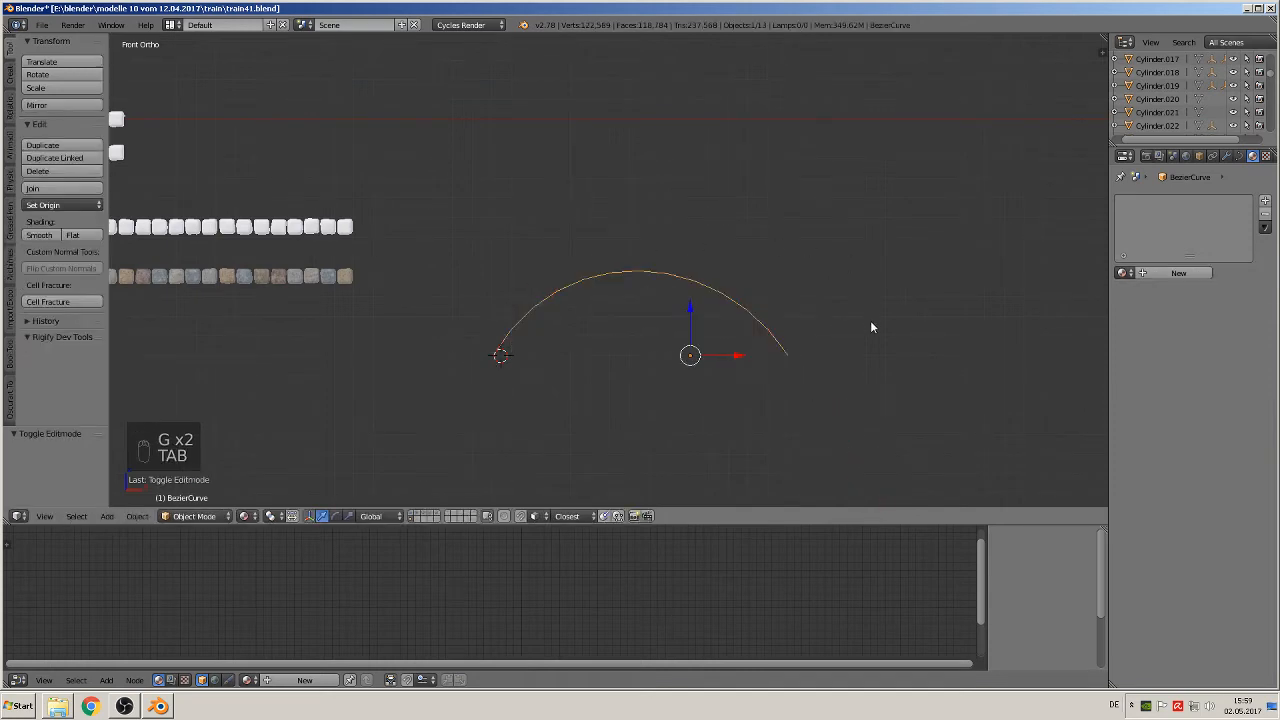
# Step: Return to front view and save the train41.blend file
pyautogui.moveTo(850, 368)
pyautogui.mouseDown(button='middle')
pyautogui.moveTo(757, 380)
pyautogui.moveTo(841, 391)
pyautogui.mouseUp(button='middle')
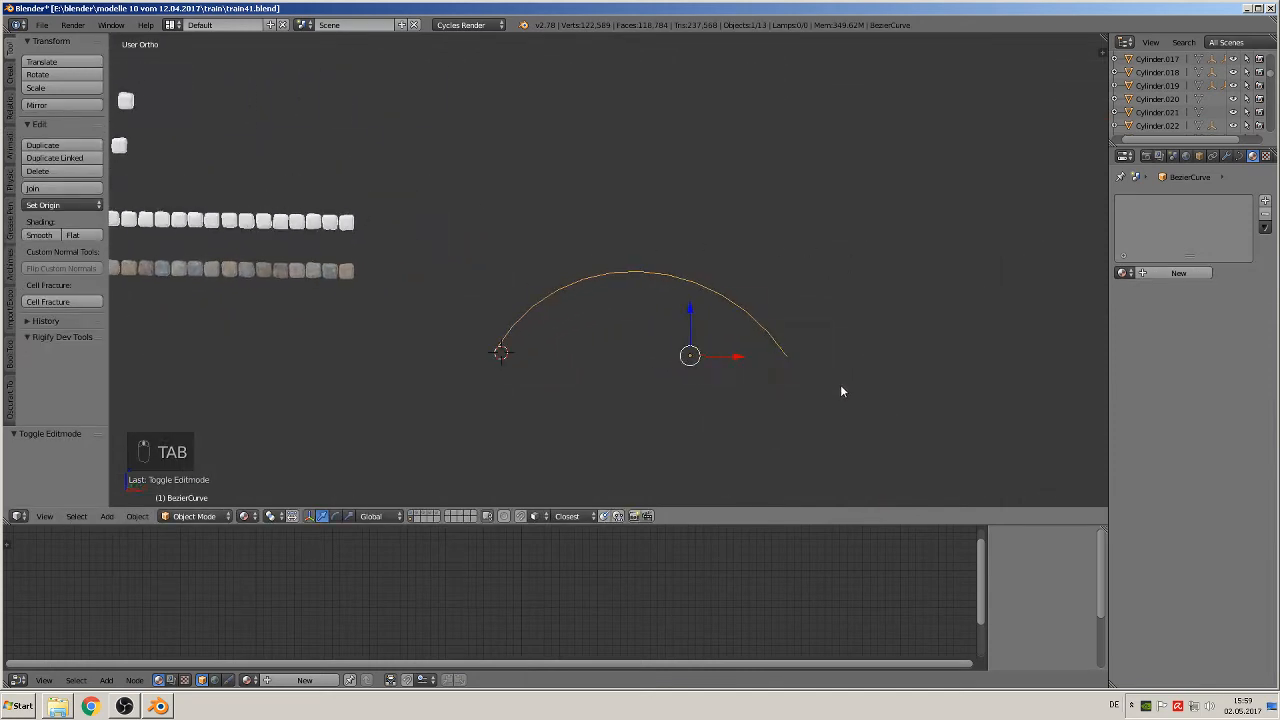
pyautogui.press('KP_1')
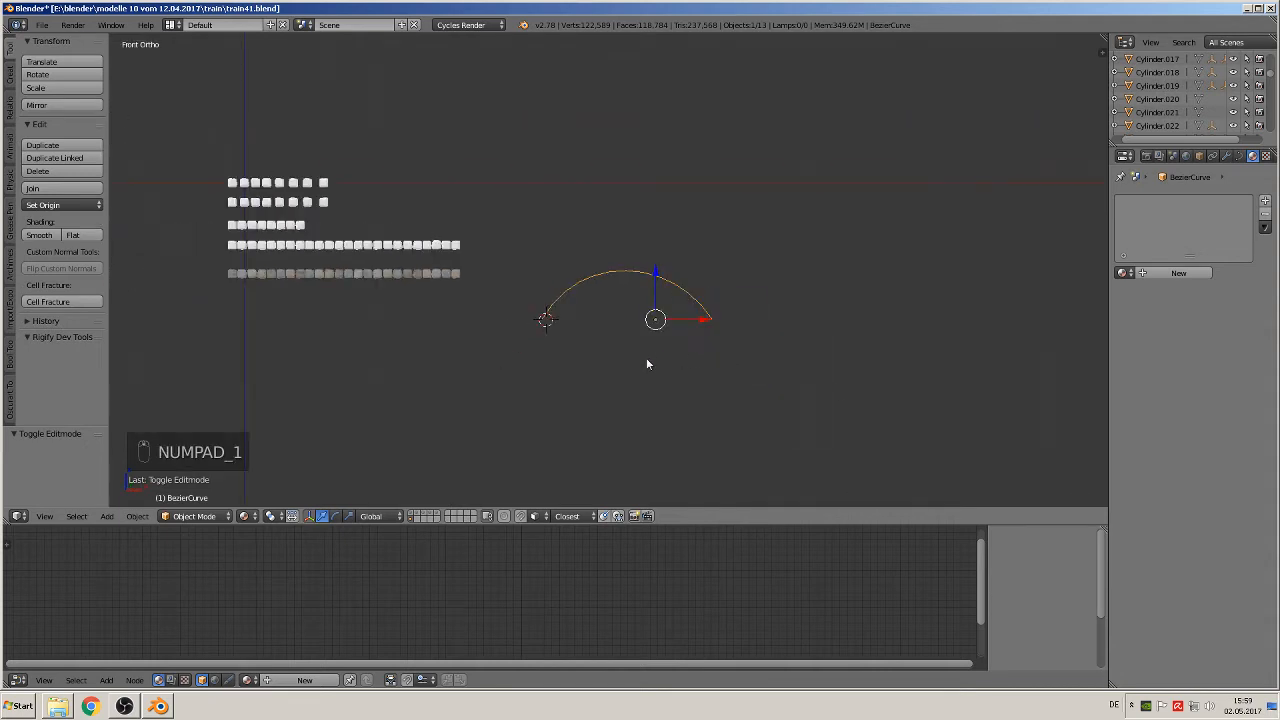
pyautogui.click(42, 24)
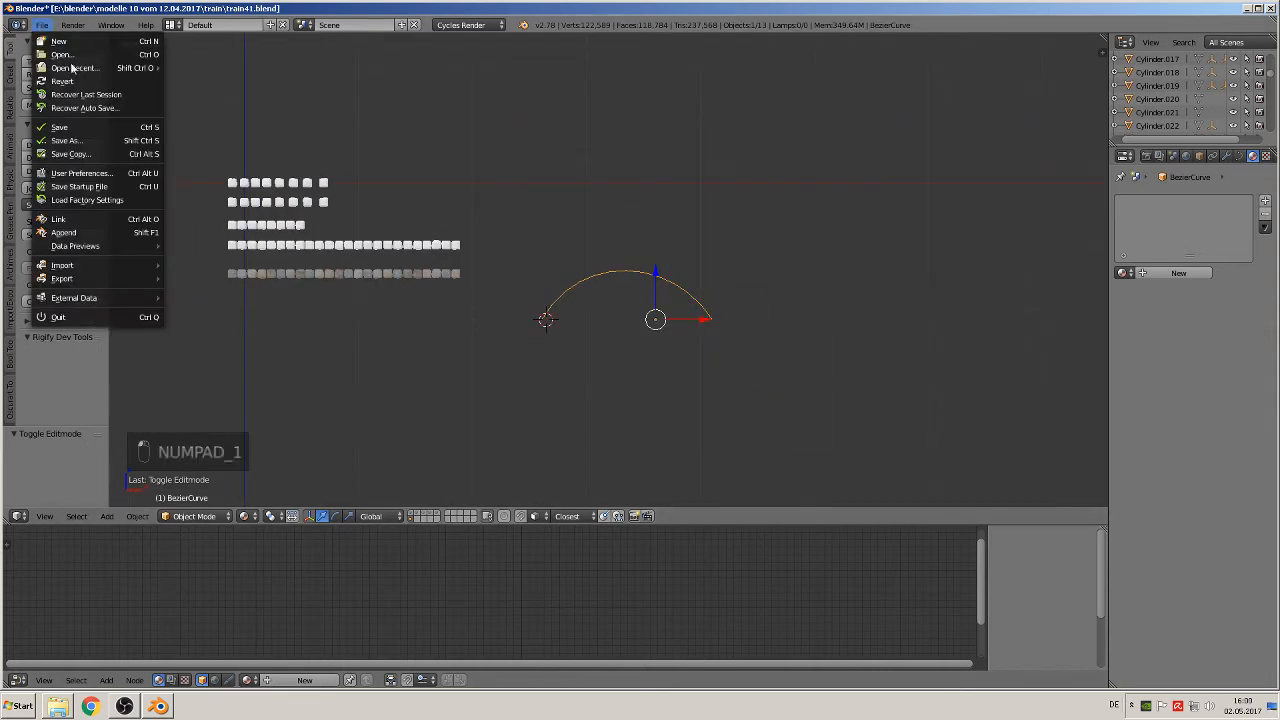
pyautogui.click(80, 127)
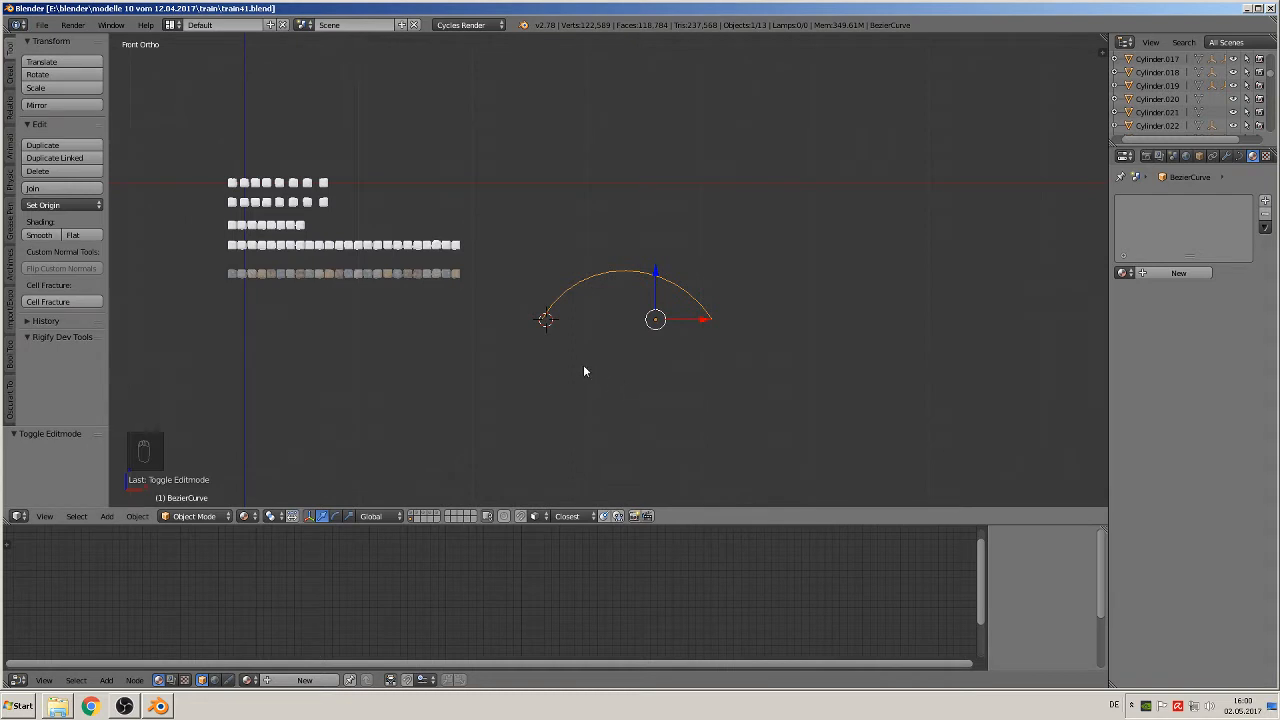
# Step: Duplicate the coloured stone row and place the copy about 1.25 below the original along Z
pyautogui.rightClick(392, 278)
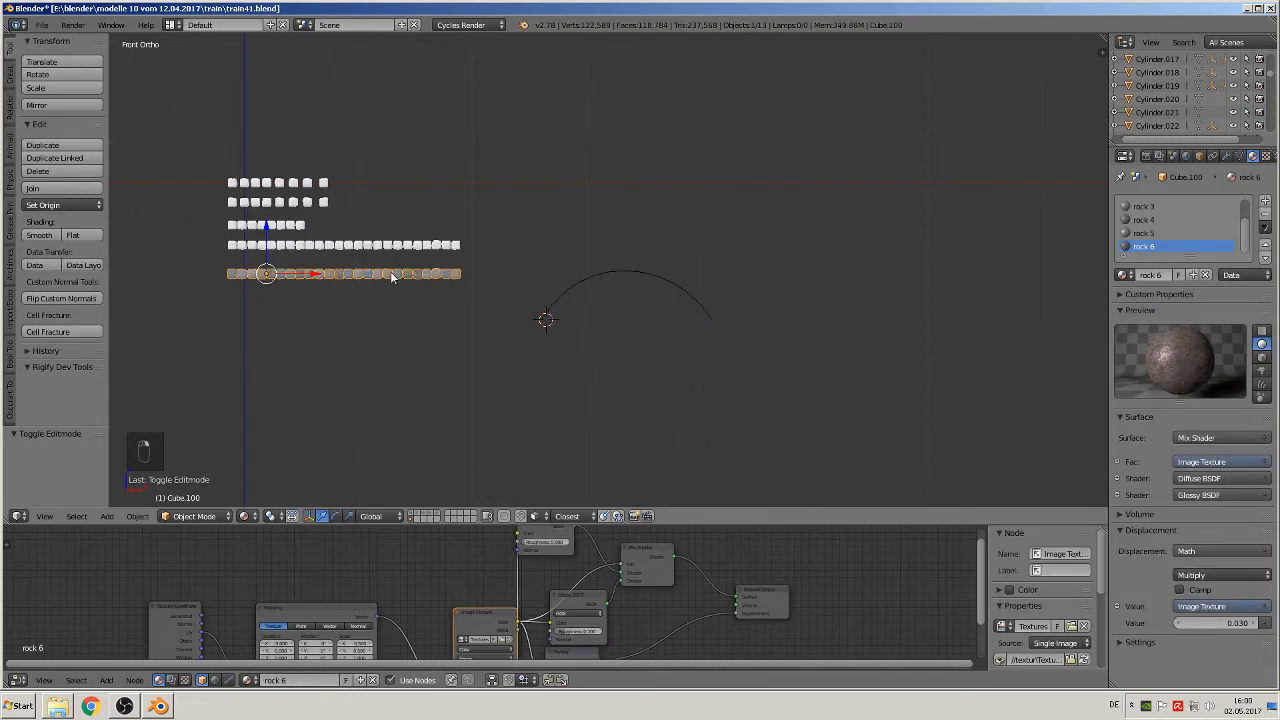
pyautogui.hotkey('shift', 'd')
pyautogui.click(308, 375)
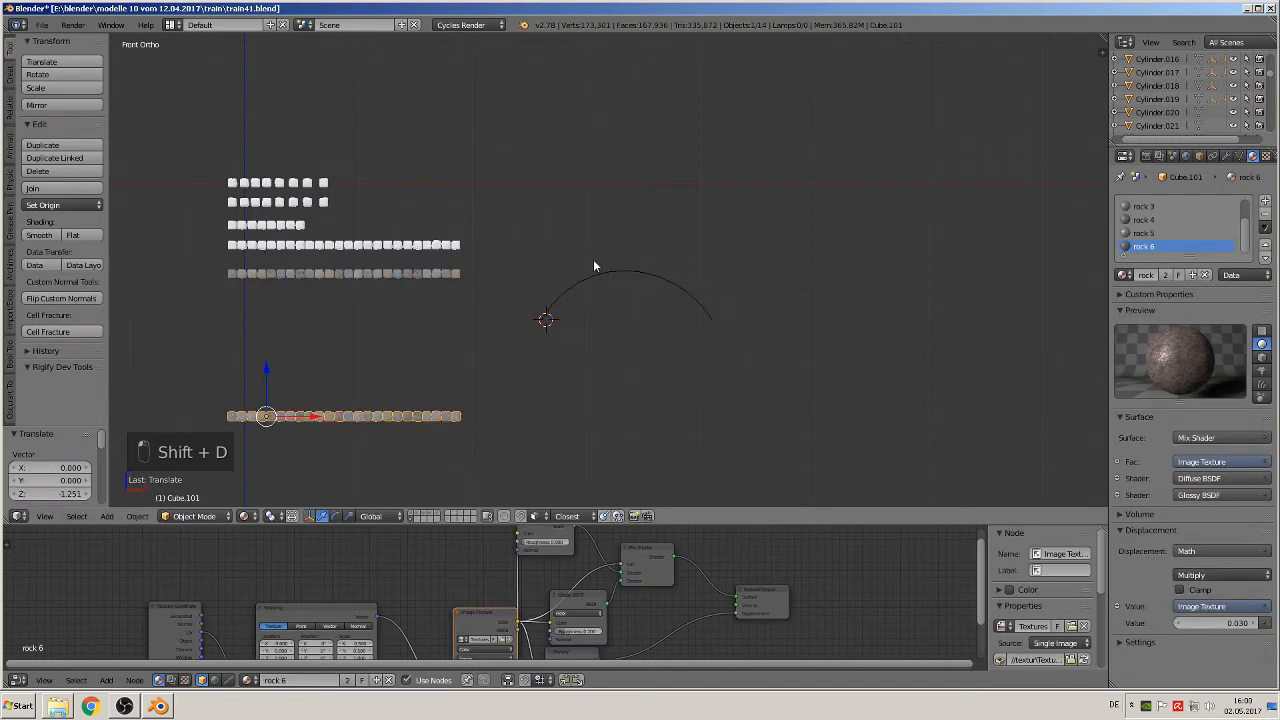
# Step: Duplicate the arch curve, place the copy about 1.04 below the original along Z, and save the file
pyautogui.rightClick(617, 278)
pyautogui.hotkey('shift', 'd')
pyautogui.rightClick(617, 278)
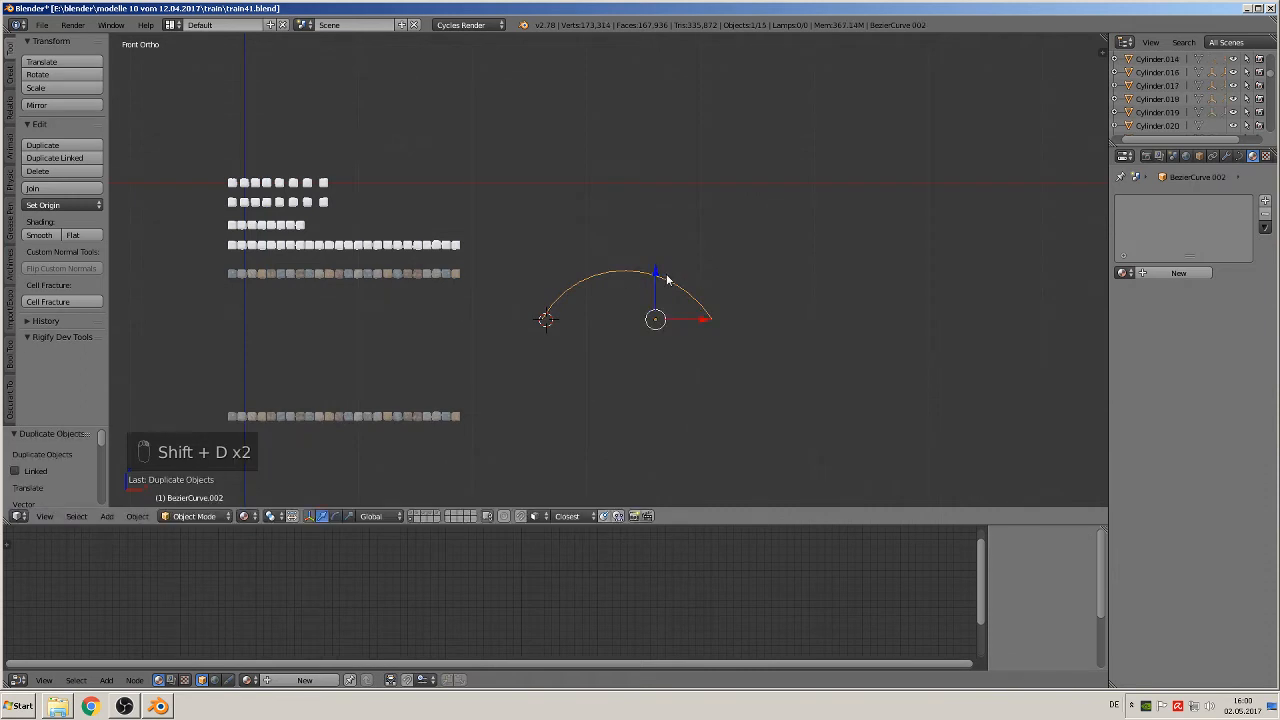
pyautogui.click(643, 272)
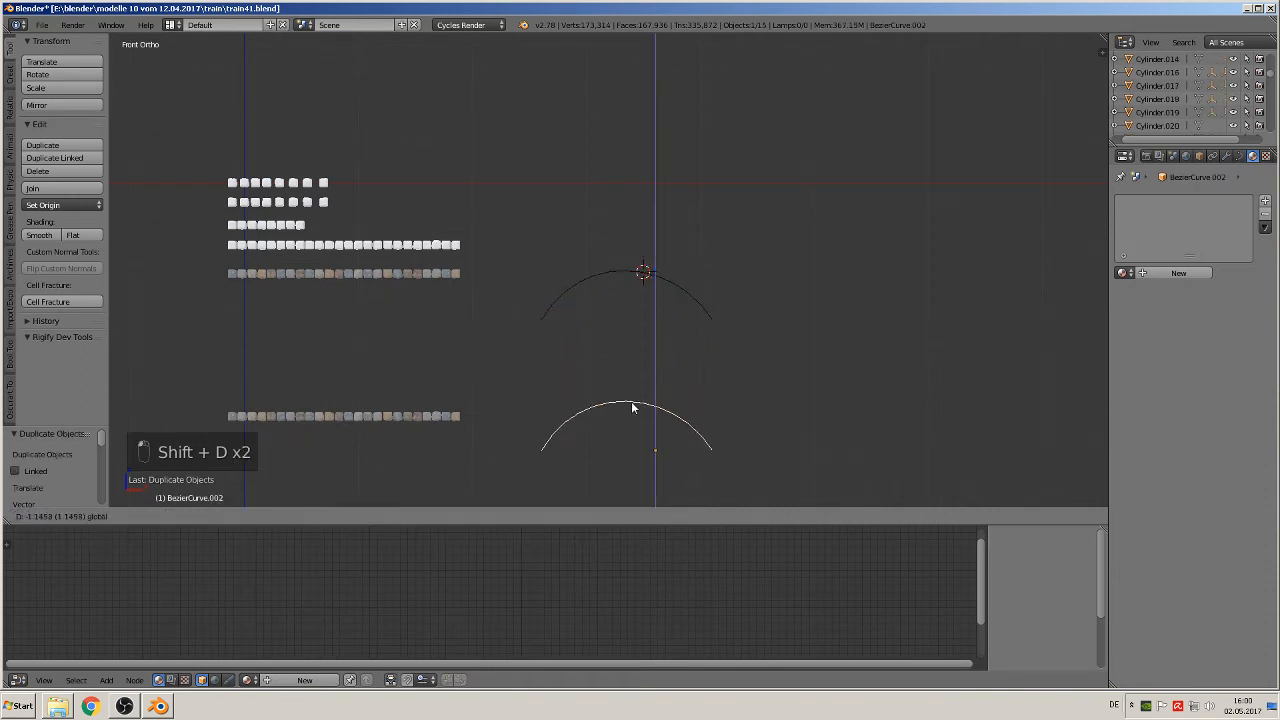
pyautogui.click(557, 409)
pyautogui.click(49, 26)
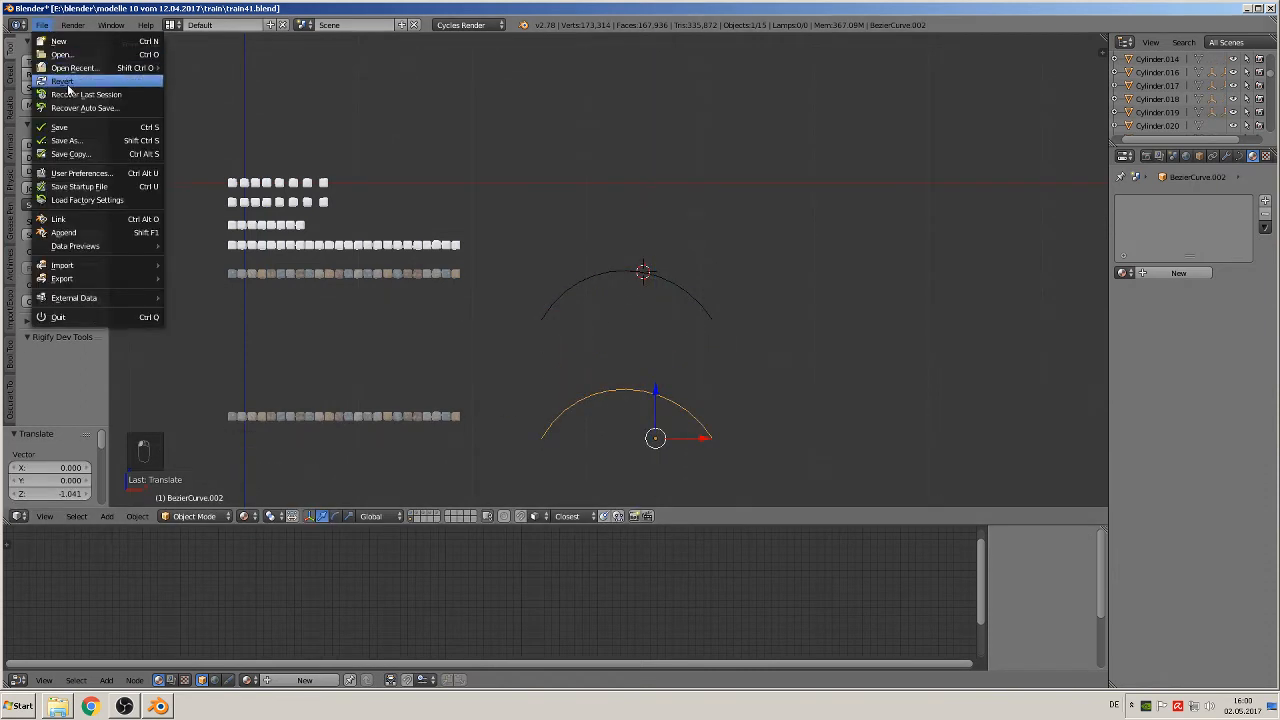
pyautogui.click(69, 130)
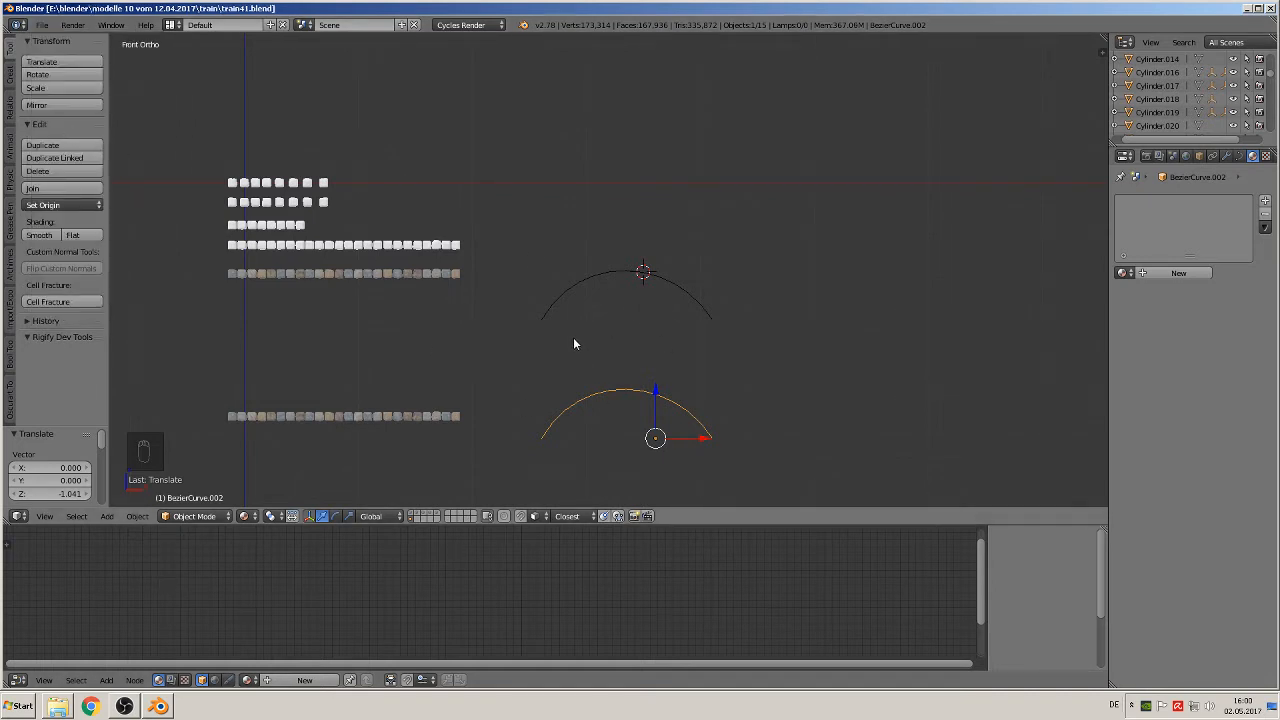
# Step: Move the upper coloured stone row about 0.54 in X and -0.35 in Z towards the arch, and set its origin to geometry
pyautogui.scroll(4, 573, 340)
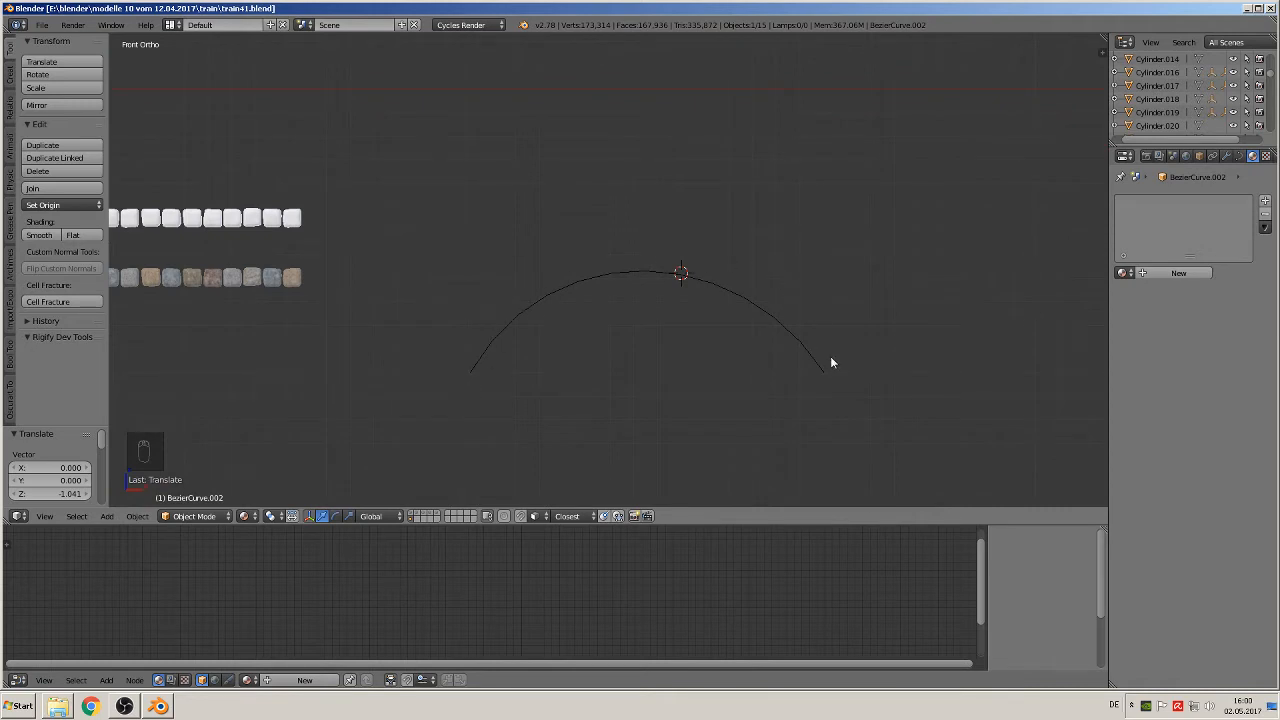
pyautogui.scroll(-2, 830, 358)
pyautogui.rightClick(358, 274)
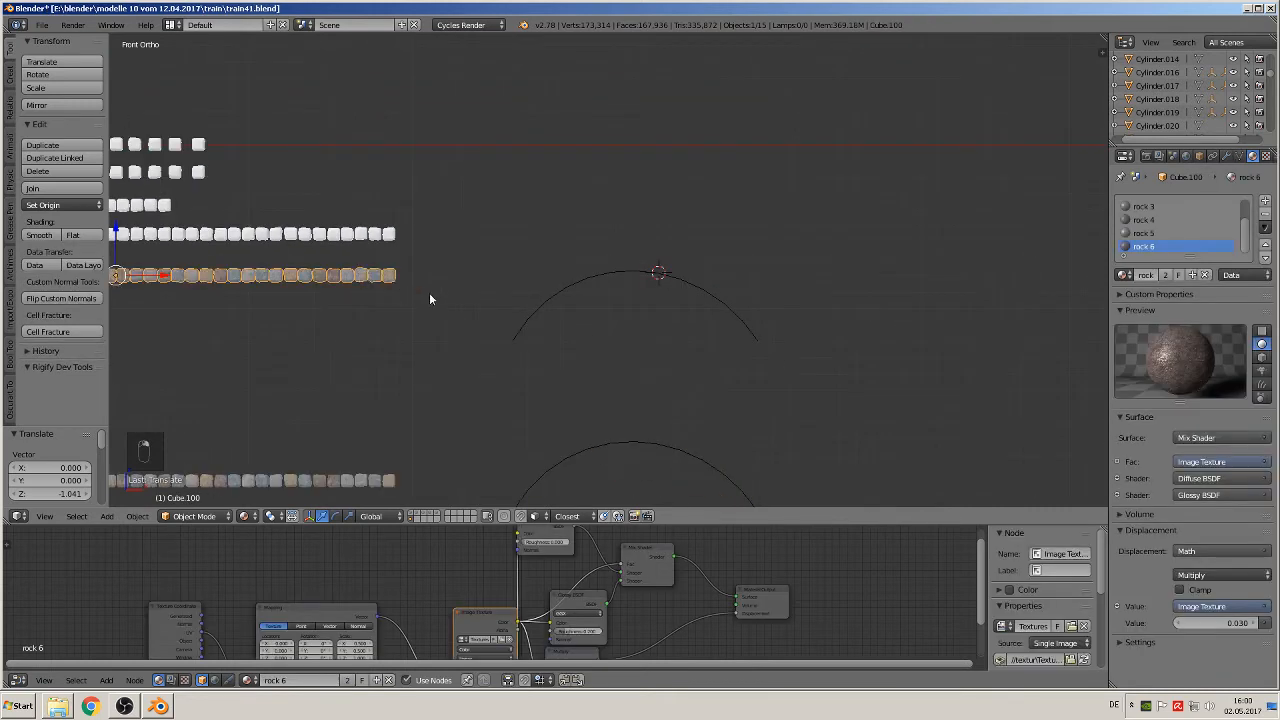
pyautogui.press('g')
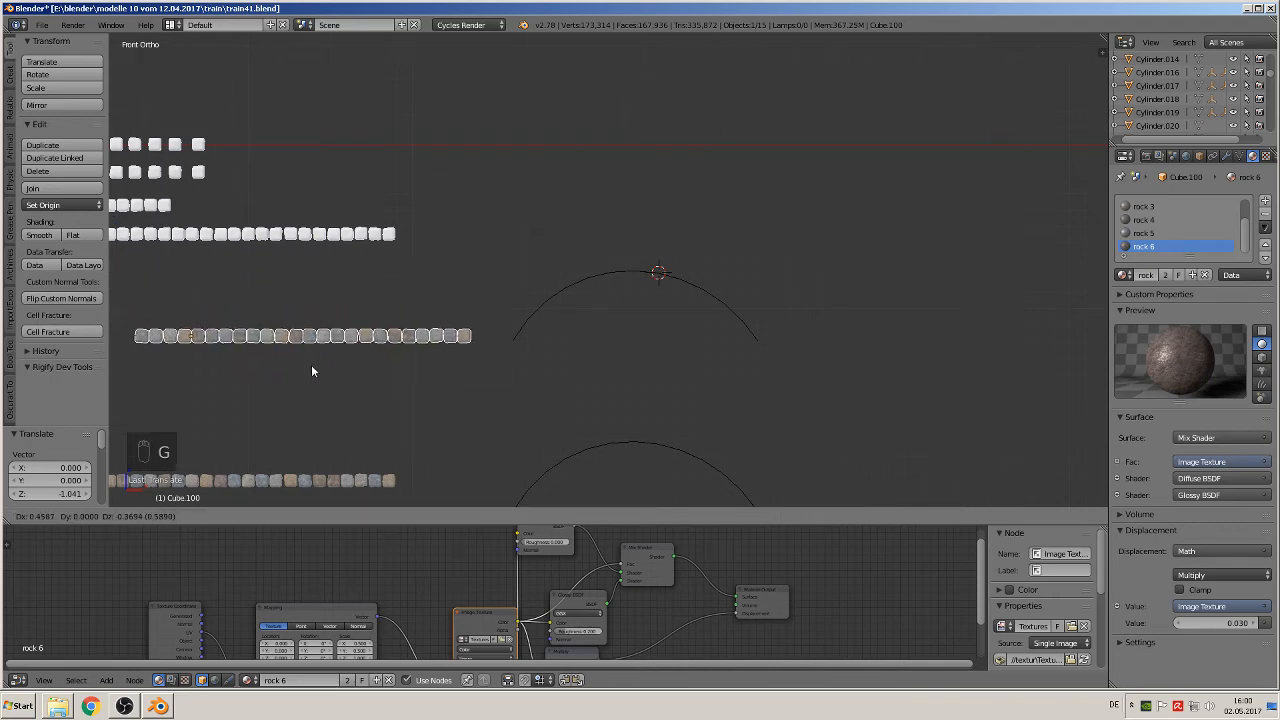
pyautogui.click(321, 365)
pyautogui.click(50, 205)
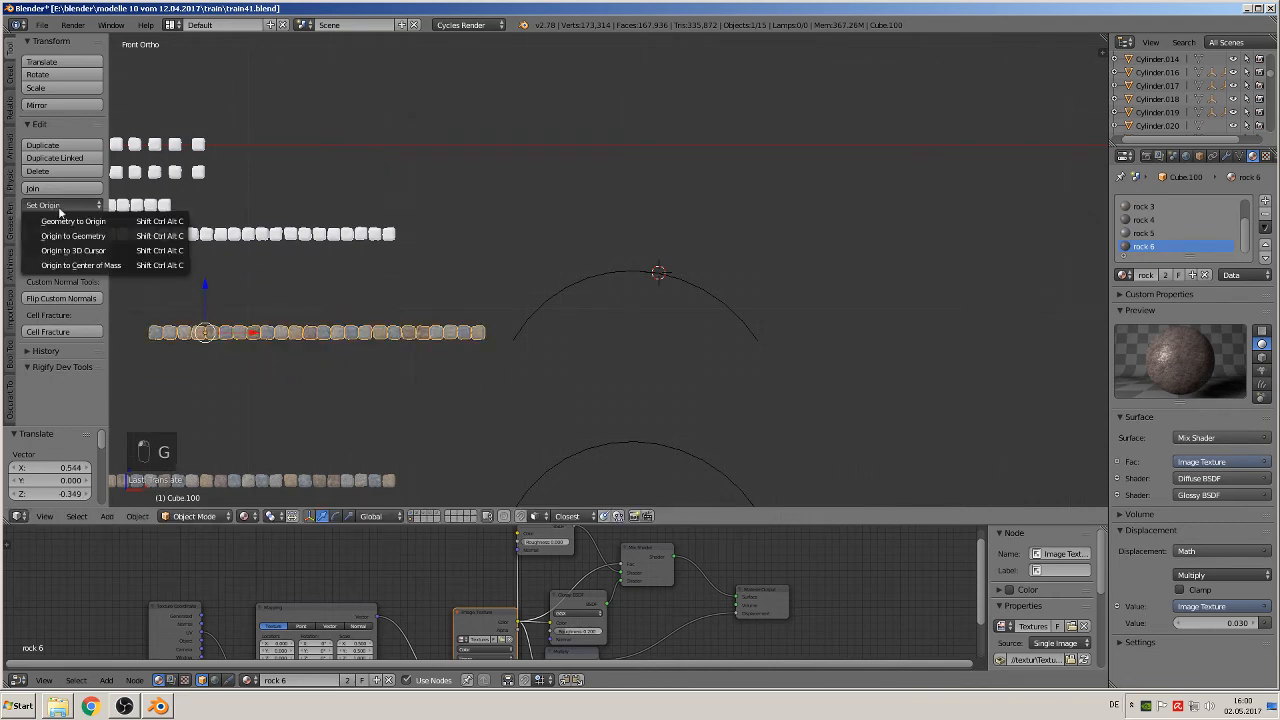
pyautogui.click(74, 236)
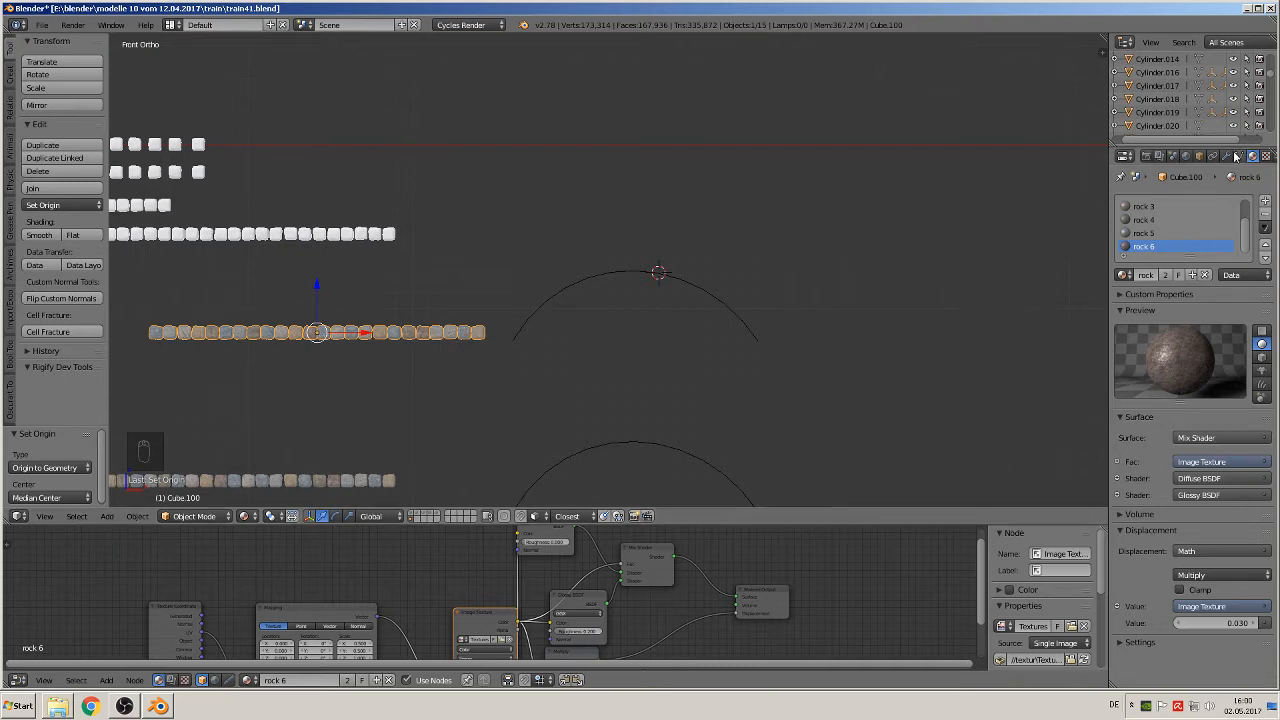
# Step: Add a Curve modifier to the upper coloured stone row
pyautogui.click(1226, 156)
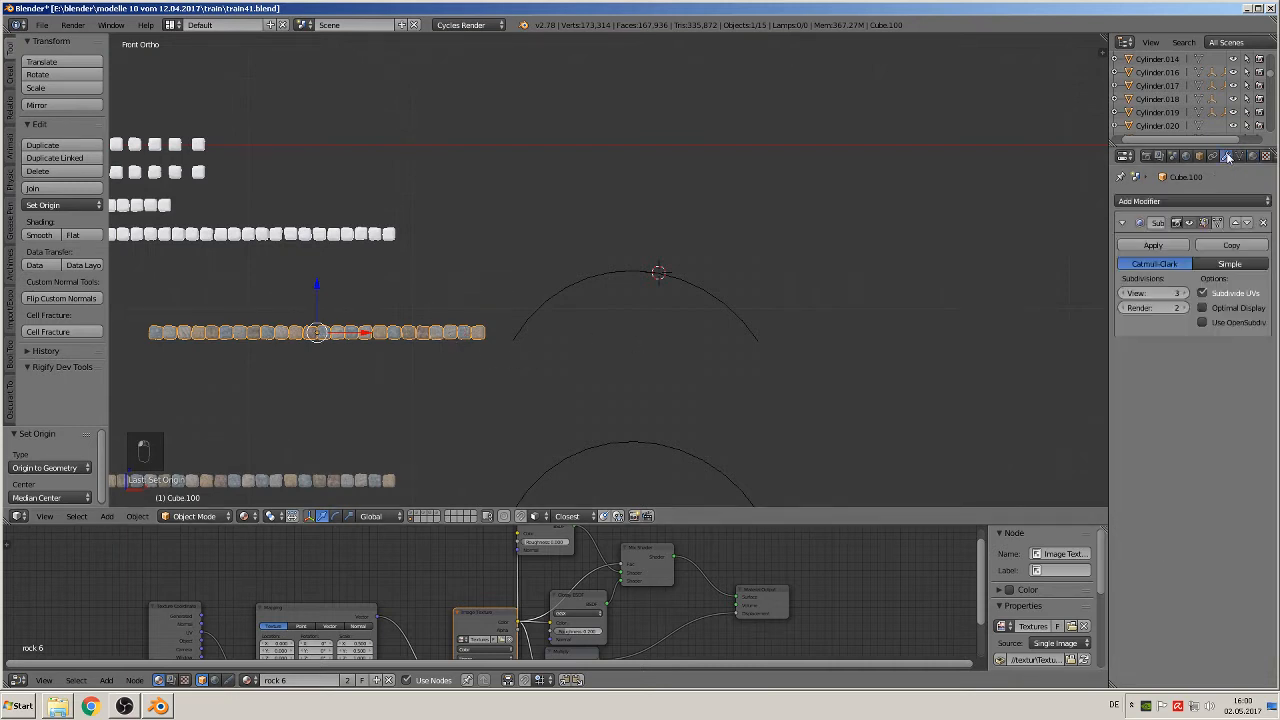
pyautogui.click(1176, 203)
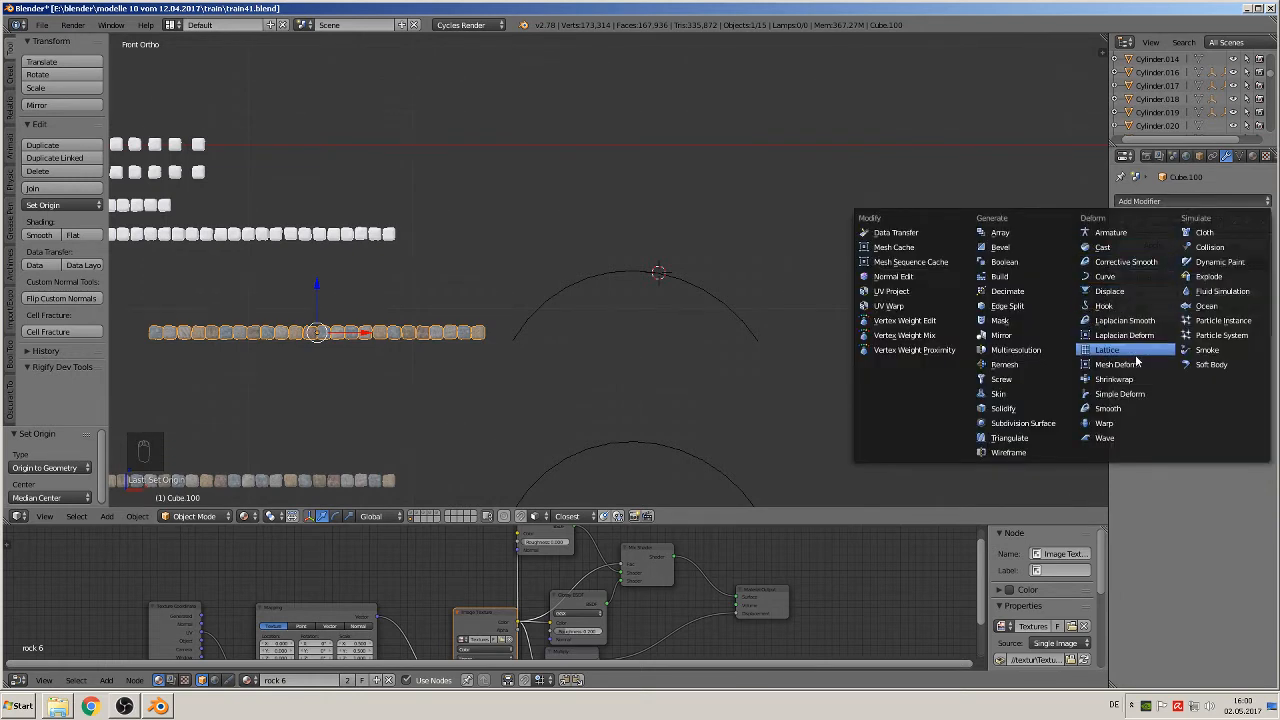
pyautogui.click(1120, 278)
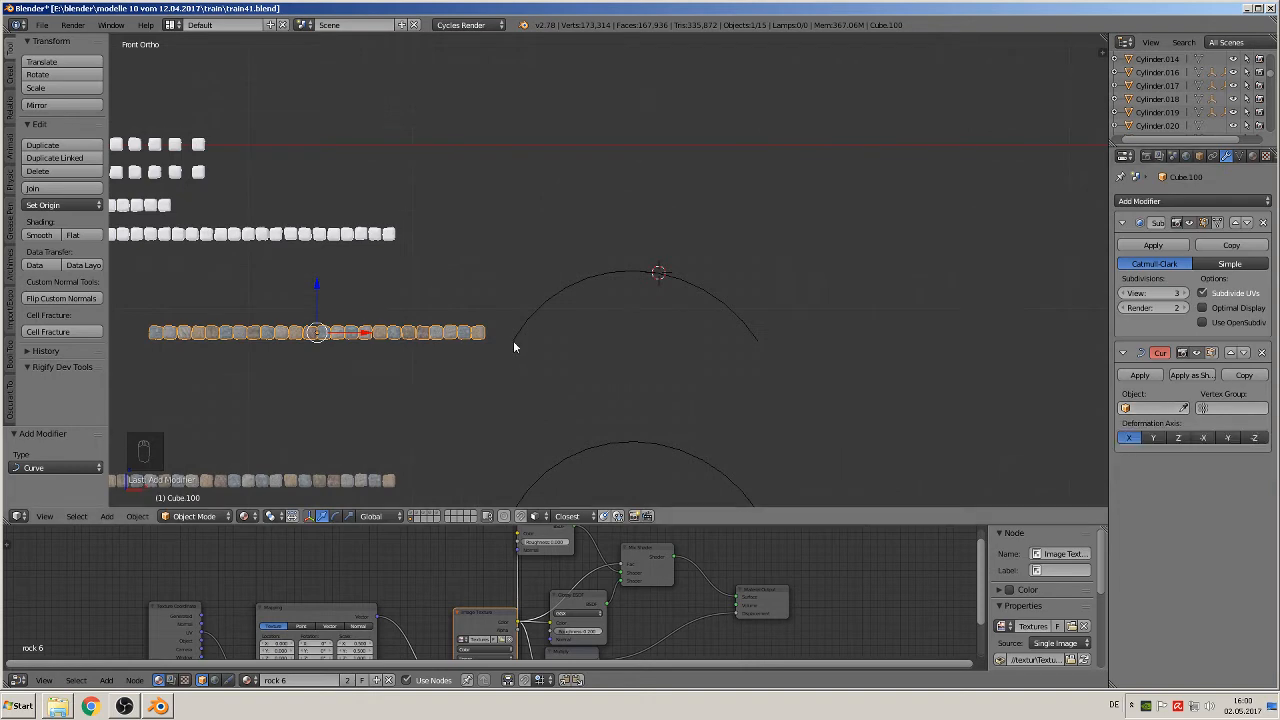
# Step: Set BezierCurve, the upper arch curve, as the object of the upper coloured stone row's Curve modifier
pyautogui.rightClick(592, 276)
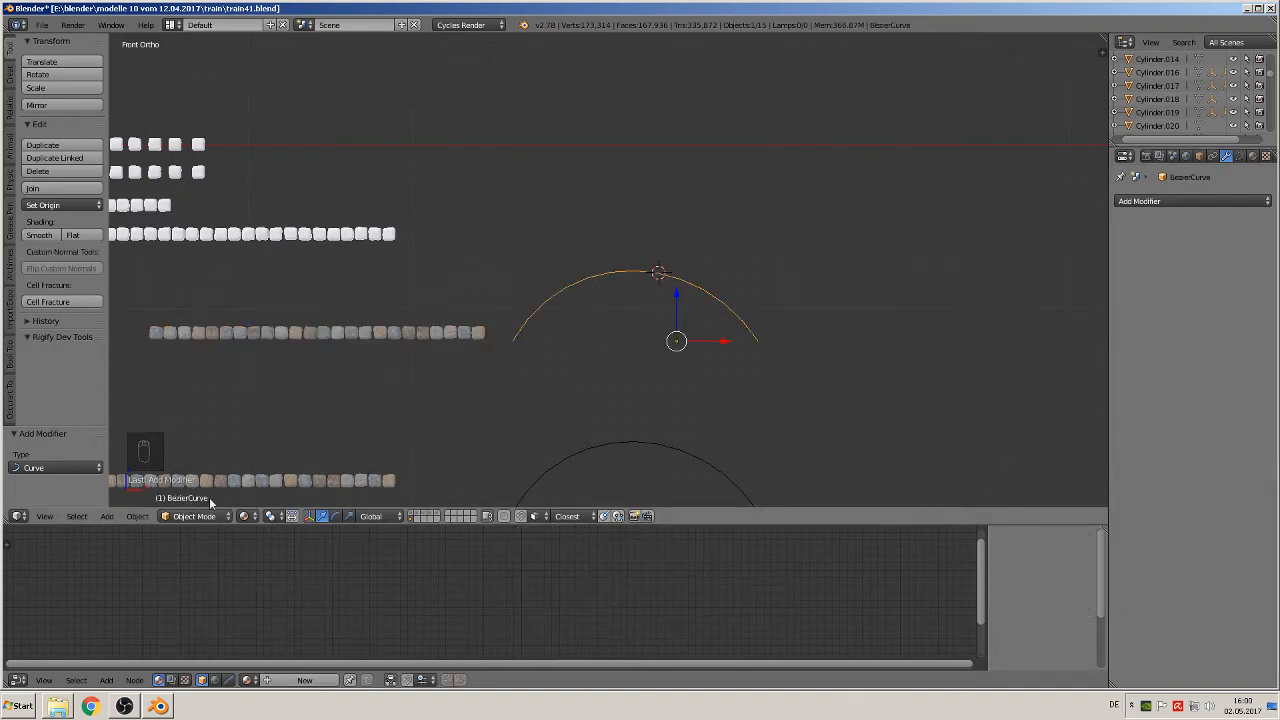
pyautogui.rightClick(447, 338)
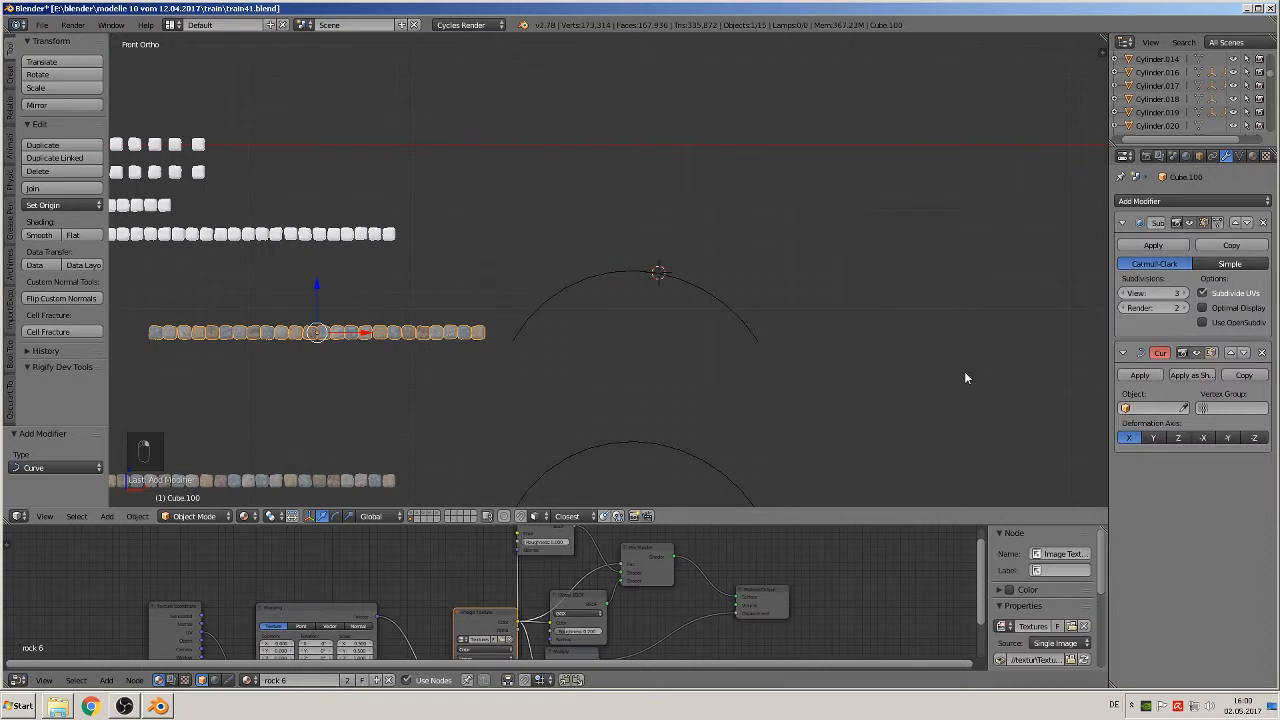
pyautogui.click(1155, 410)
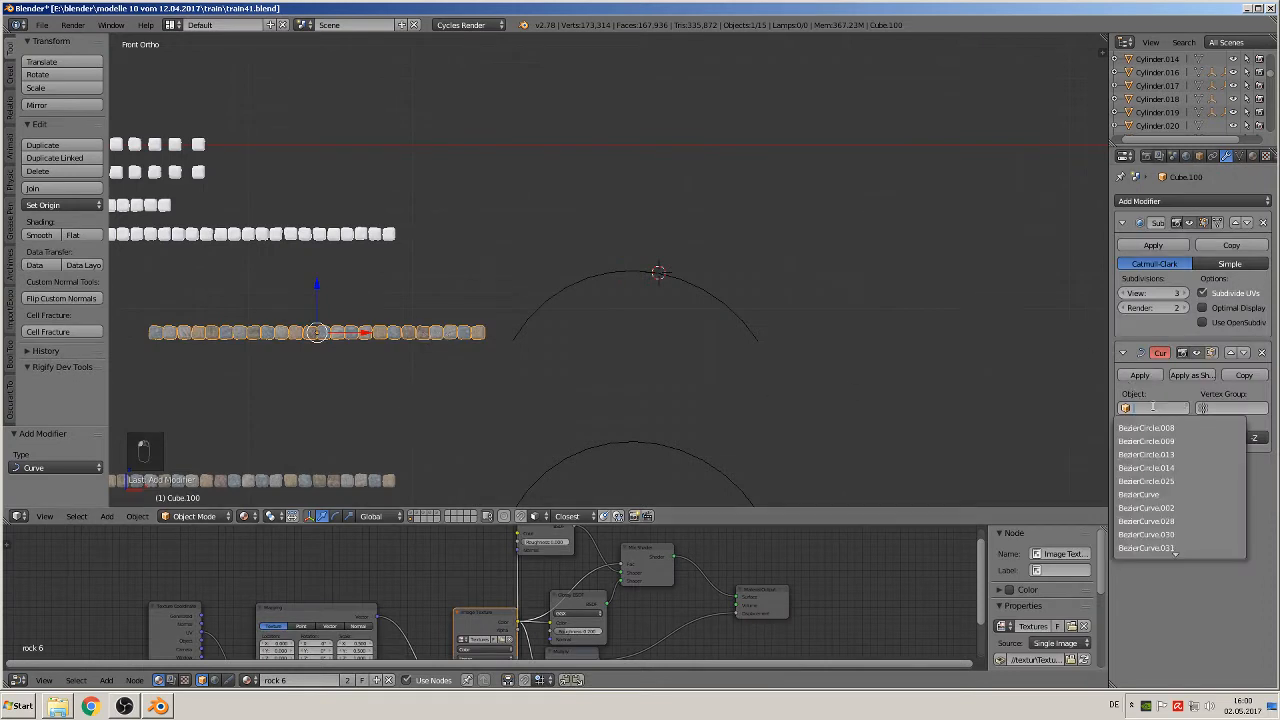
pyautogui.click(1156, 492)
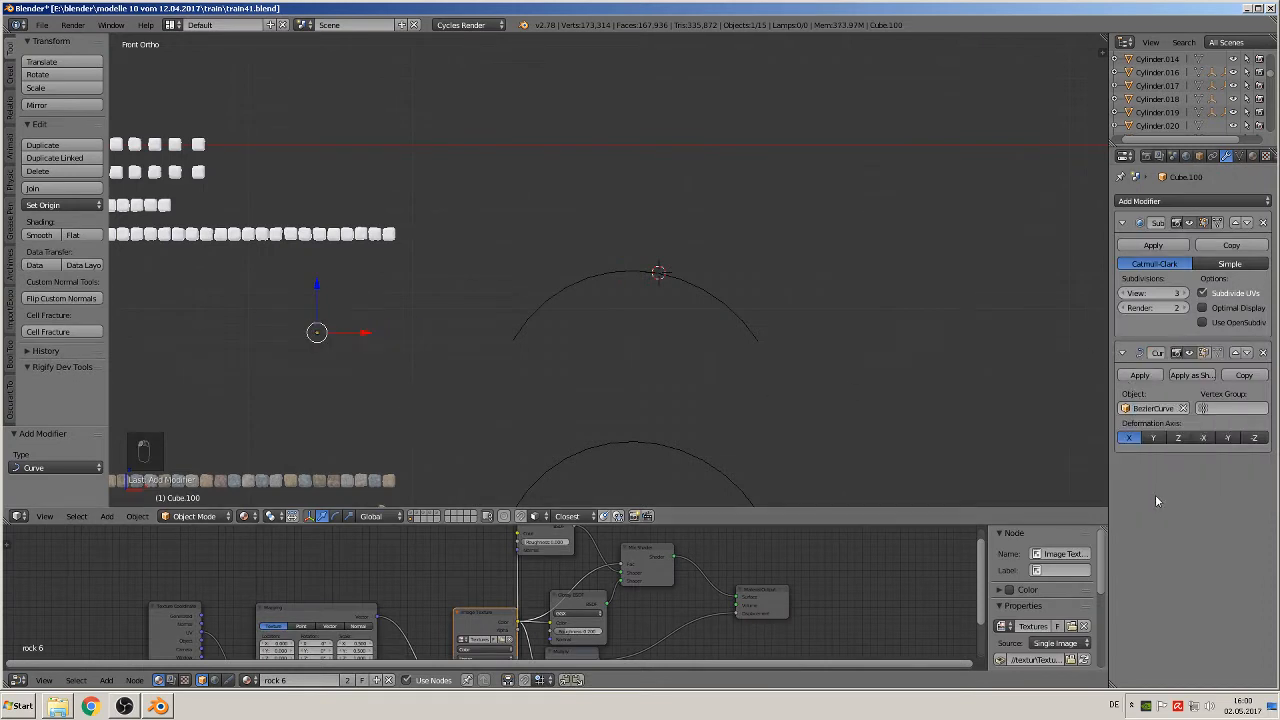
# Step: Try Y as the Curve modifier's deformation axis and move the stone row about 0.46 along X
pyautogui.click(1154, 438)
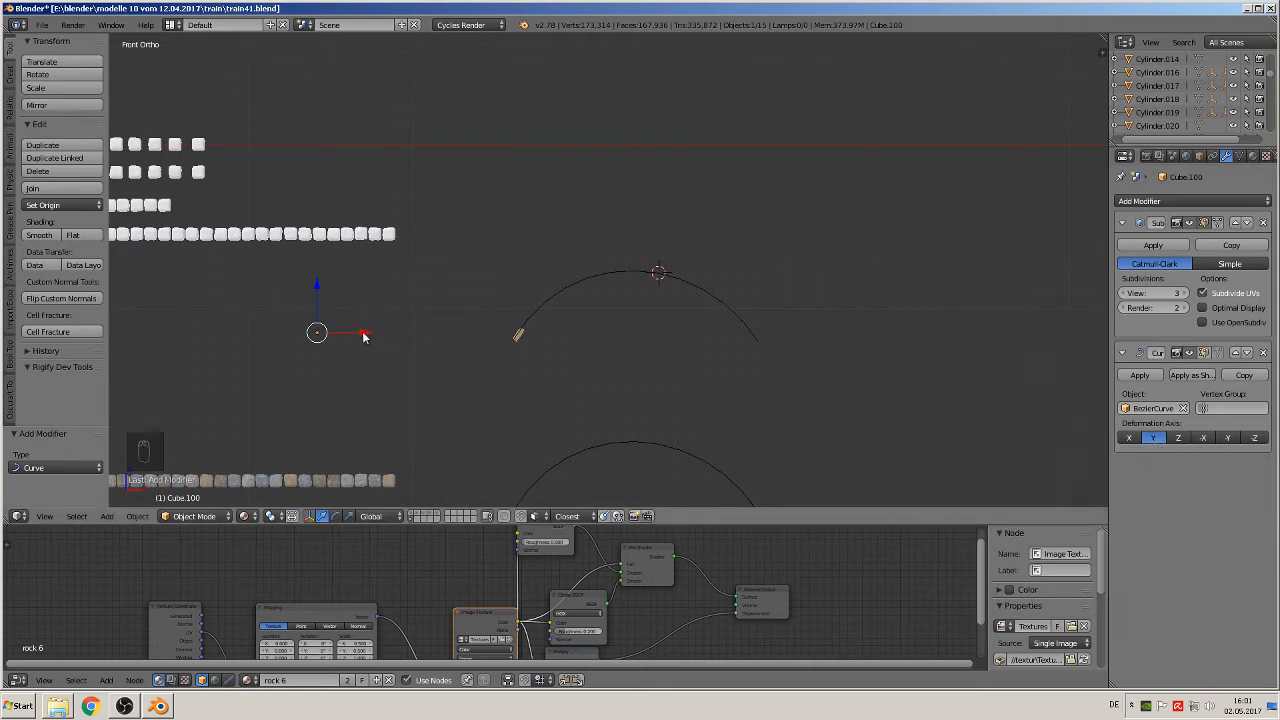
pyautogui.moveTo(363, 337); pyautogui.dragTo(438, 340)
pyautogui.scroll(-5, 438, 343)
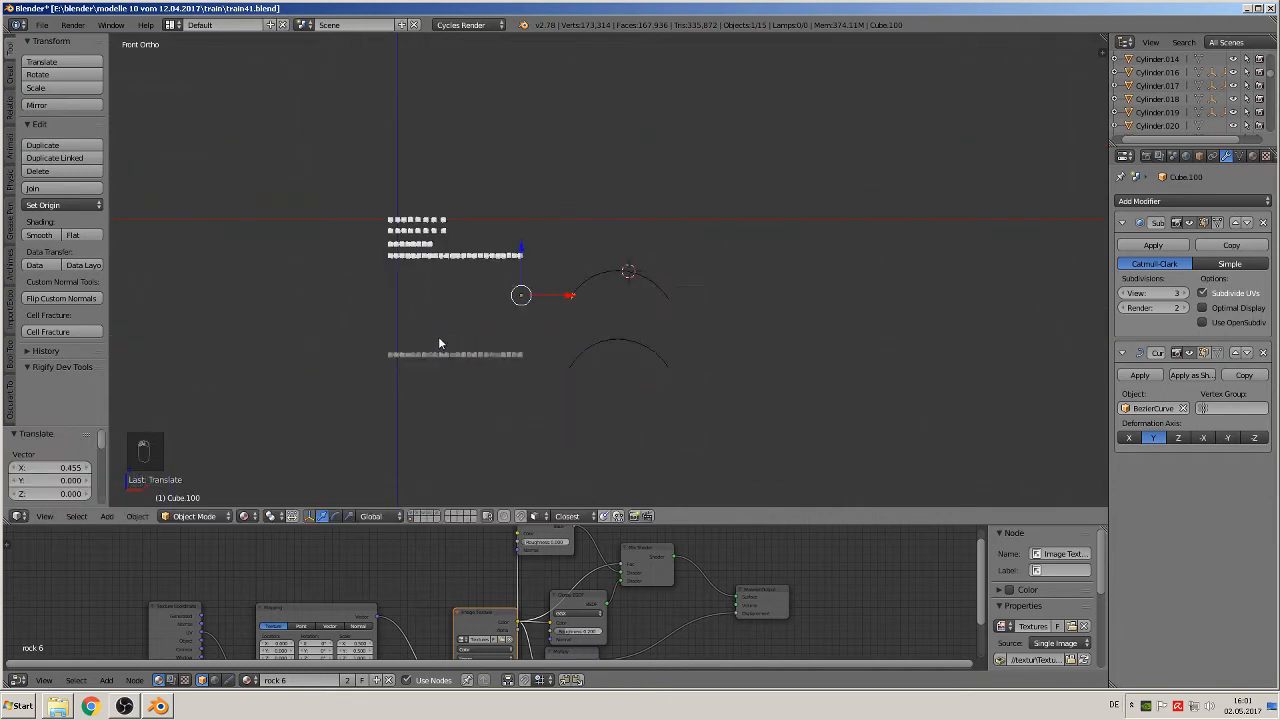
pyautogui.scroll(6, 438, 343)
pyautogui.press('g')
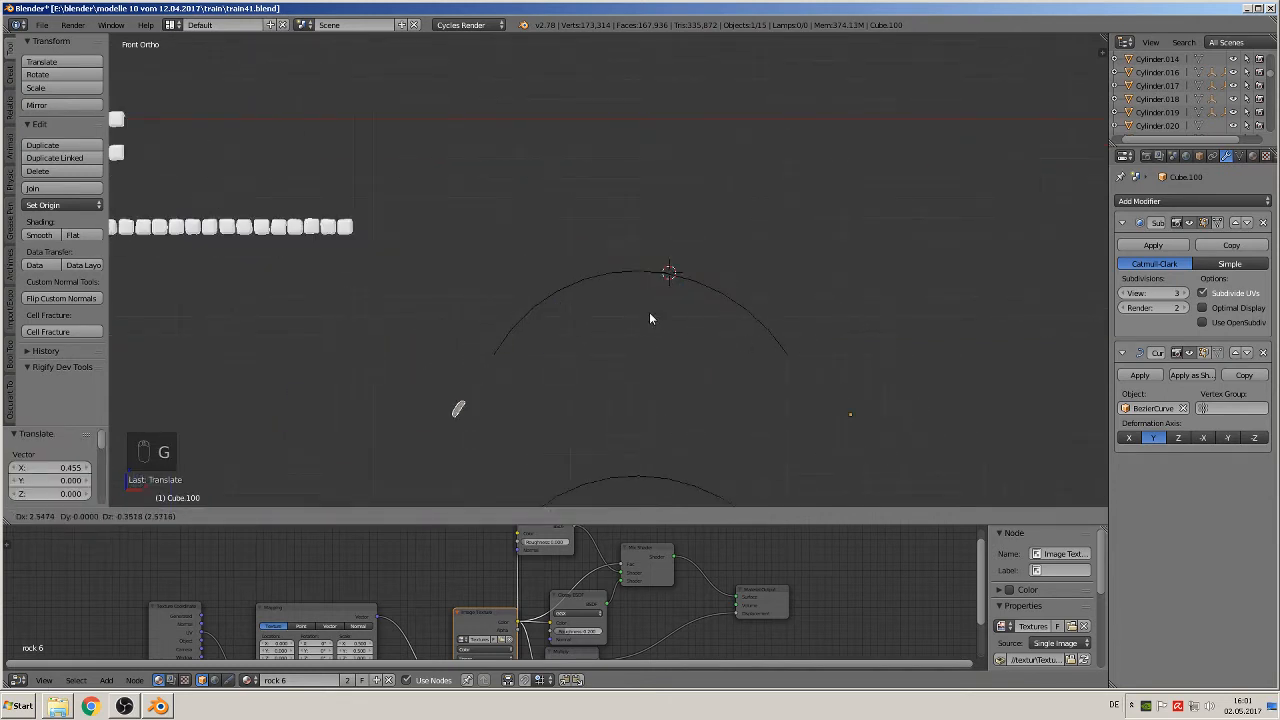
pyautogui.rightClick(901, 302)
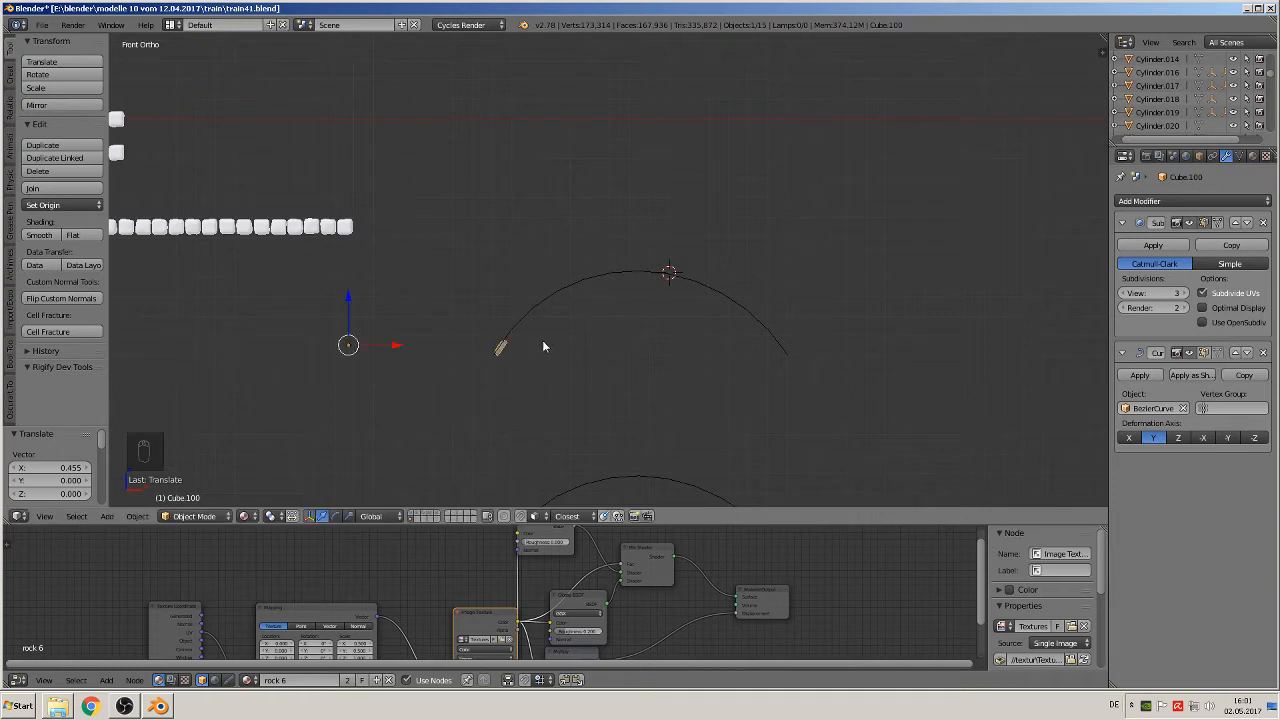
# Step: Try the Curve modifier above the Subdivision Surface modifier, restore the order, and test Z as the deformation axis
pyautogui.click(1235, 352)
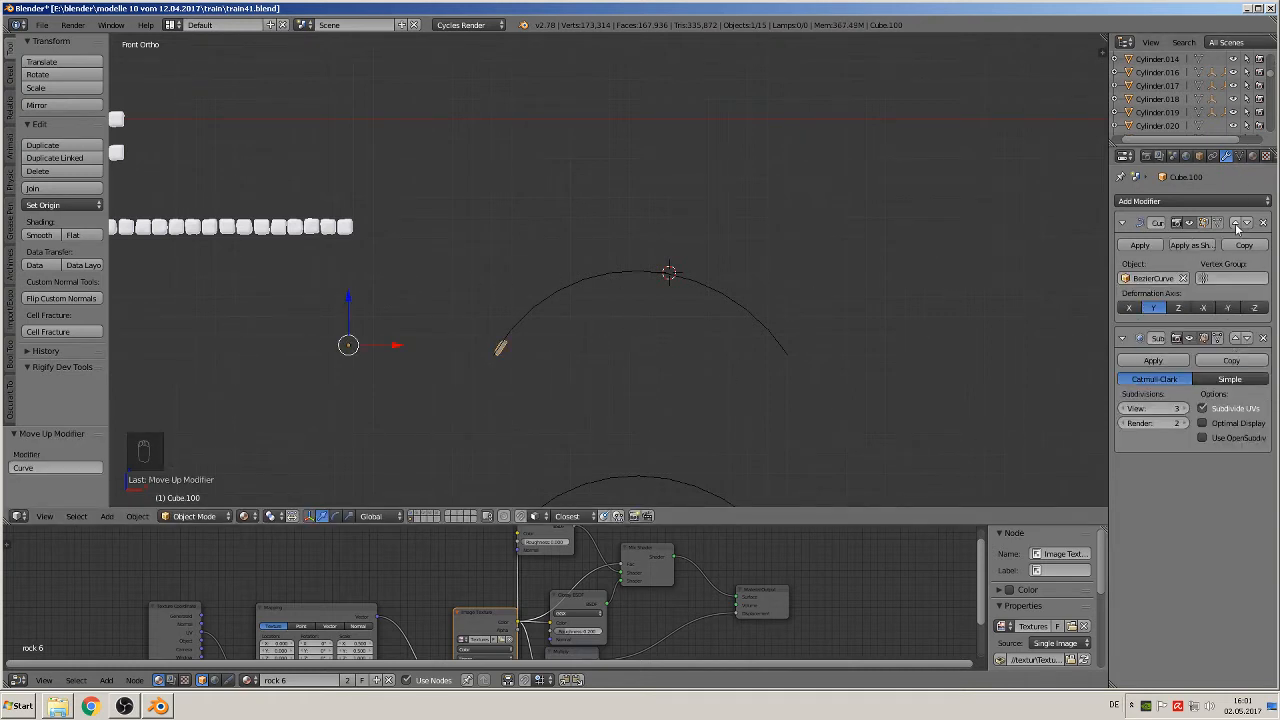
pyautogui.click(1246, 223)
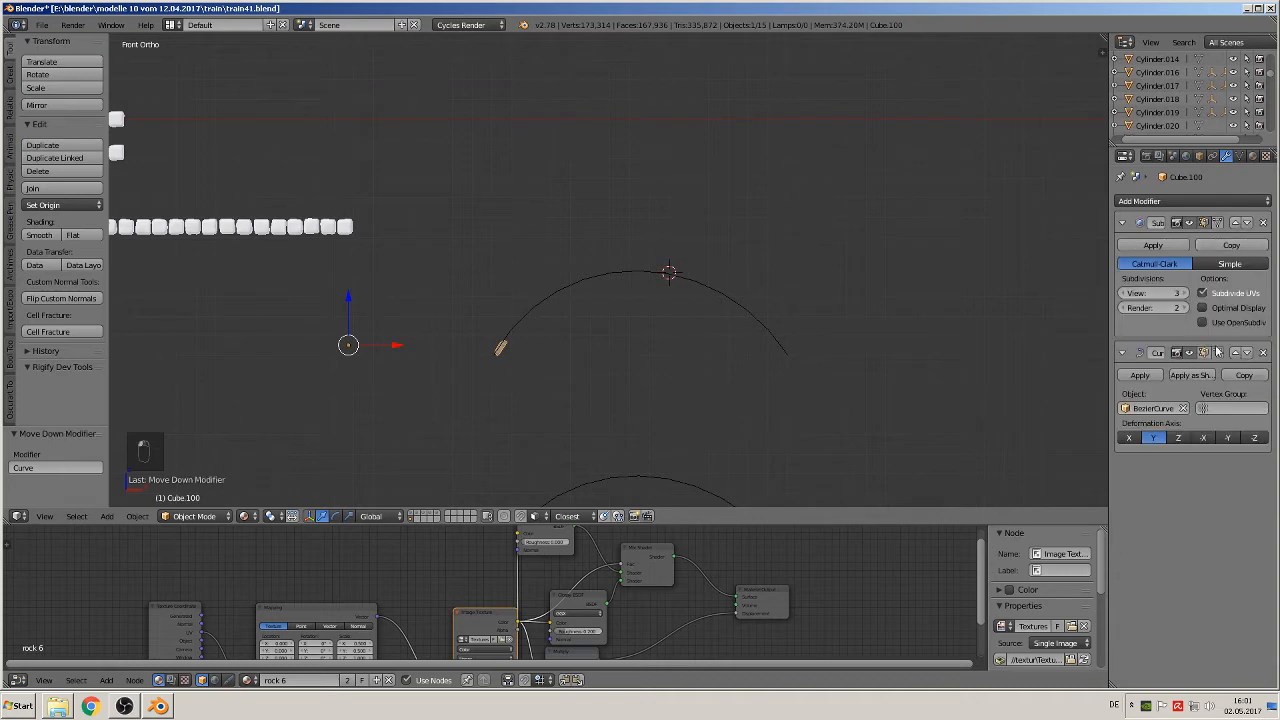
pyautogui.click(1177, 438)
pyautogui.press('g')
pyautogui.scroll(-4, 684, 386)
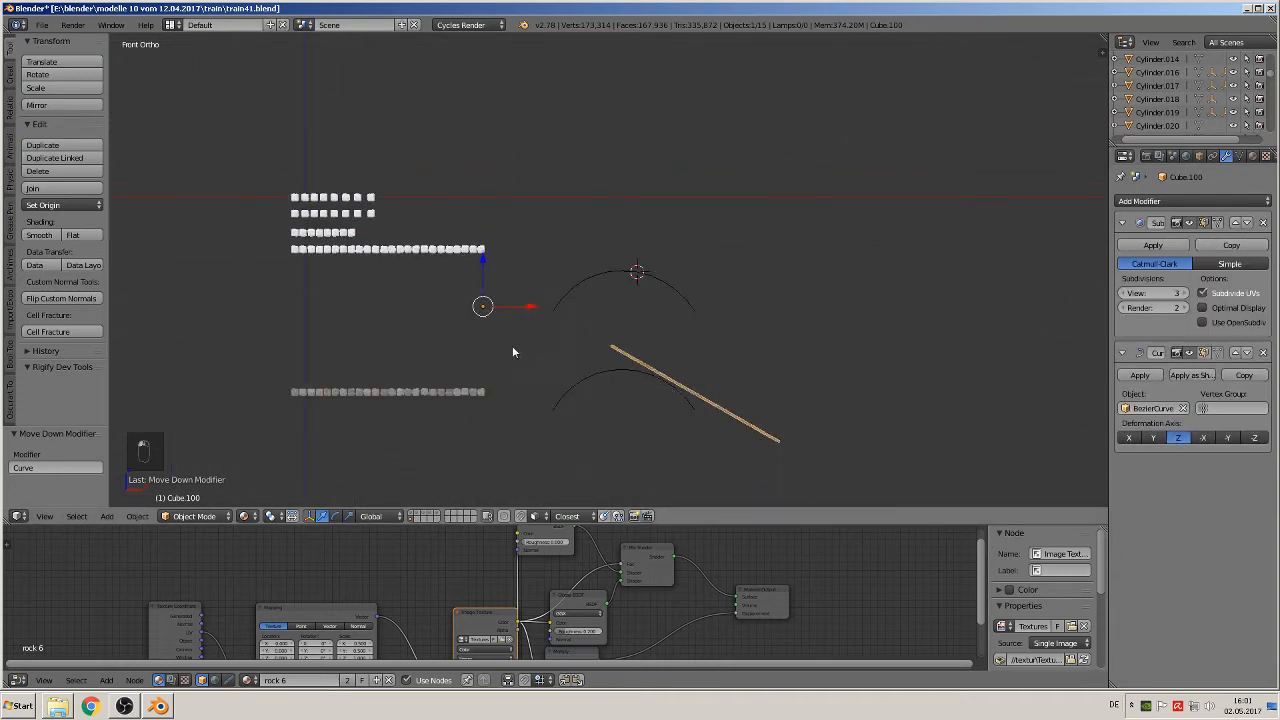
pyautogui.rightClick(720, 363)
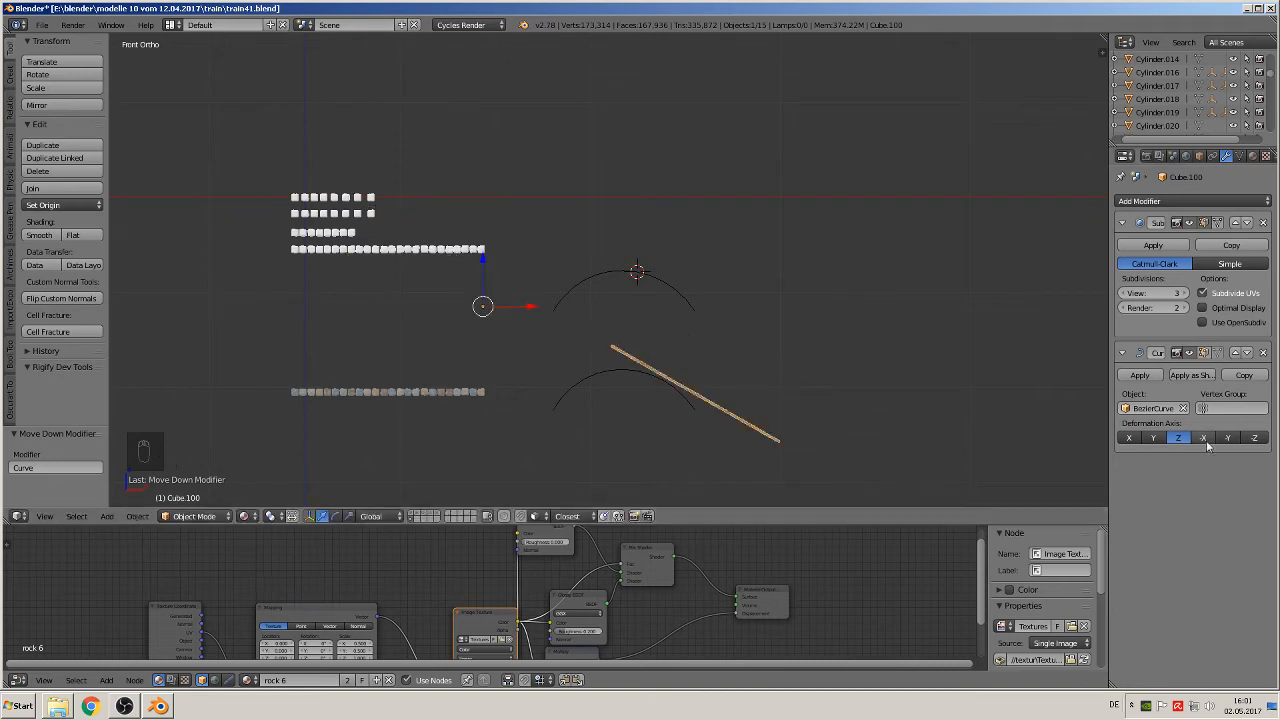
pyautogui.rightClick(1134, 438)
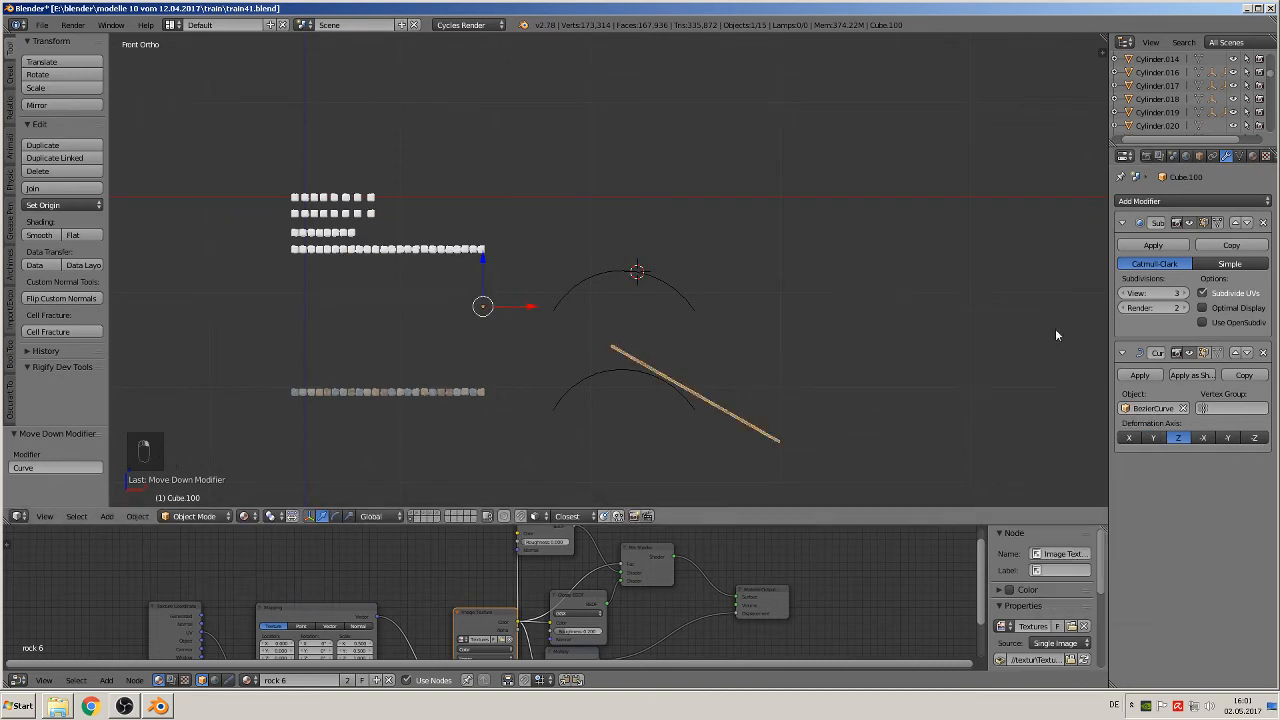
# Step: Set the Curve modifier's deformation axis to X and move the stone row about 2.62 in X onto the arch
pyautogui.click(1129, 438)
pyautogui.press('g')
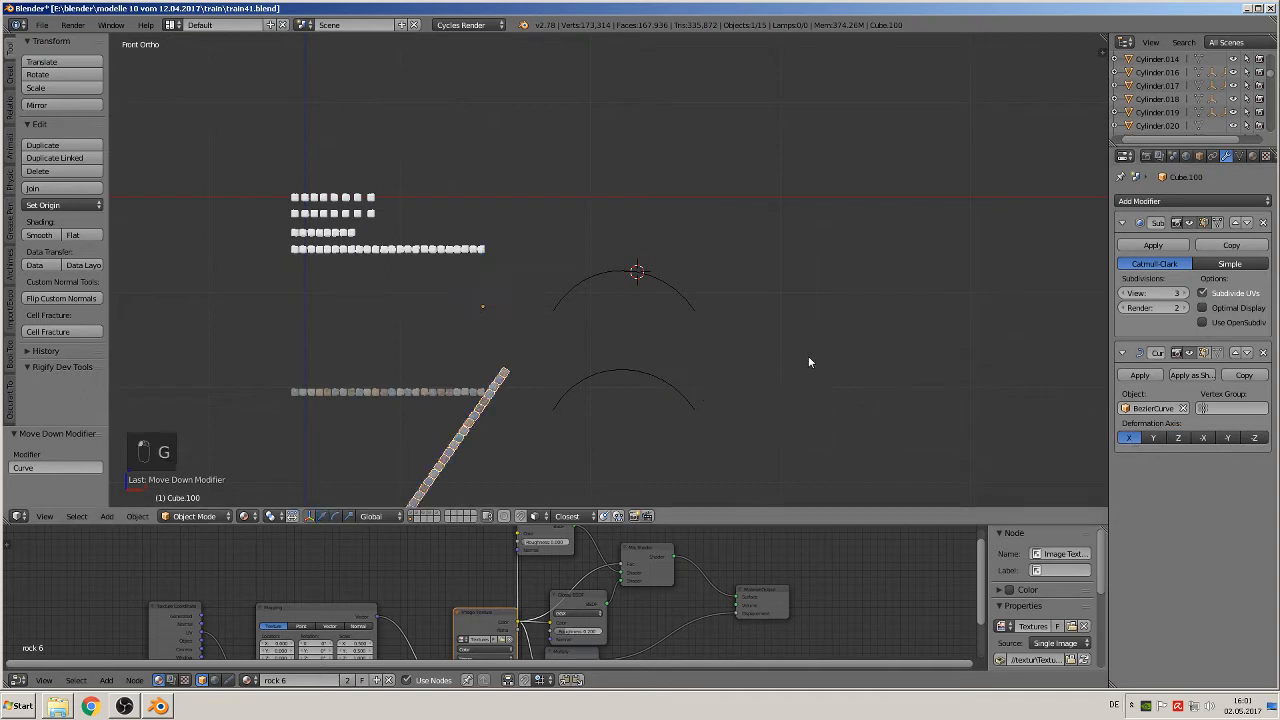
pyautogui.rightClick(835, 341)
pyautogui.press('g')
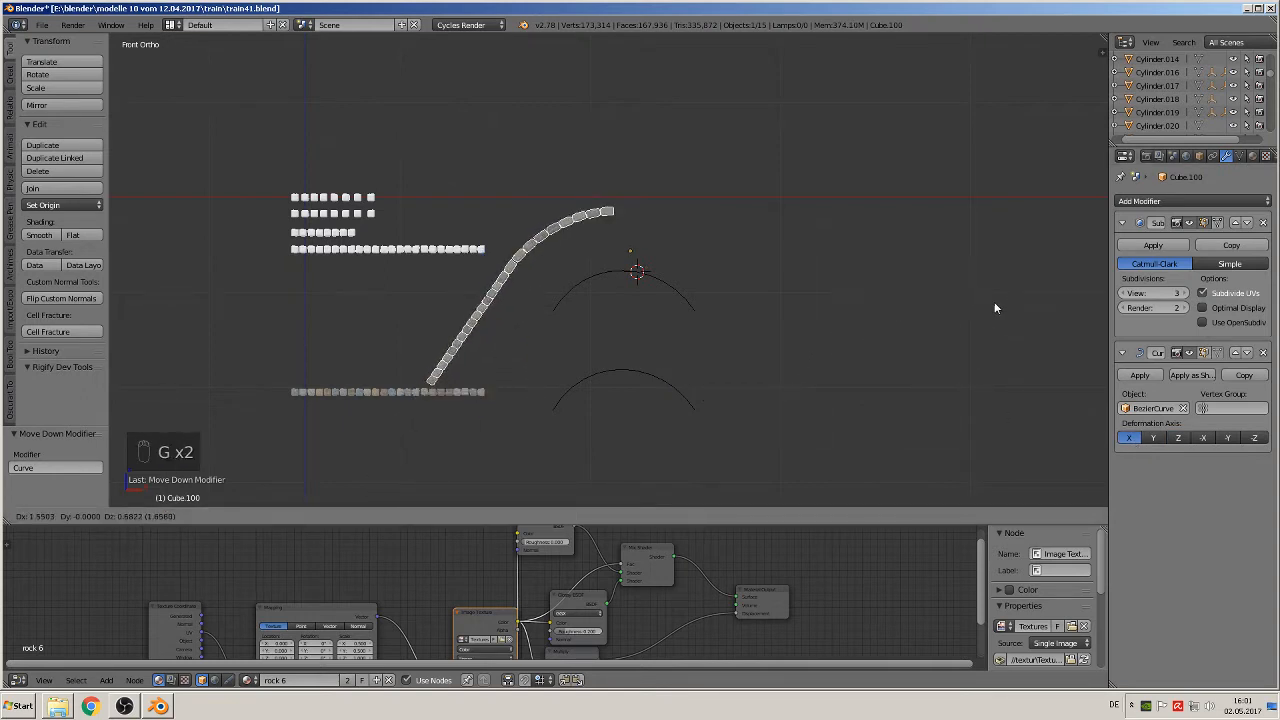
pyautogui.click(1074, 352)
pyautogui.scroll(6, 740, 336)
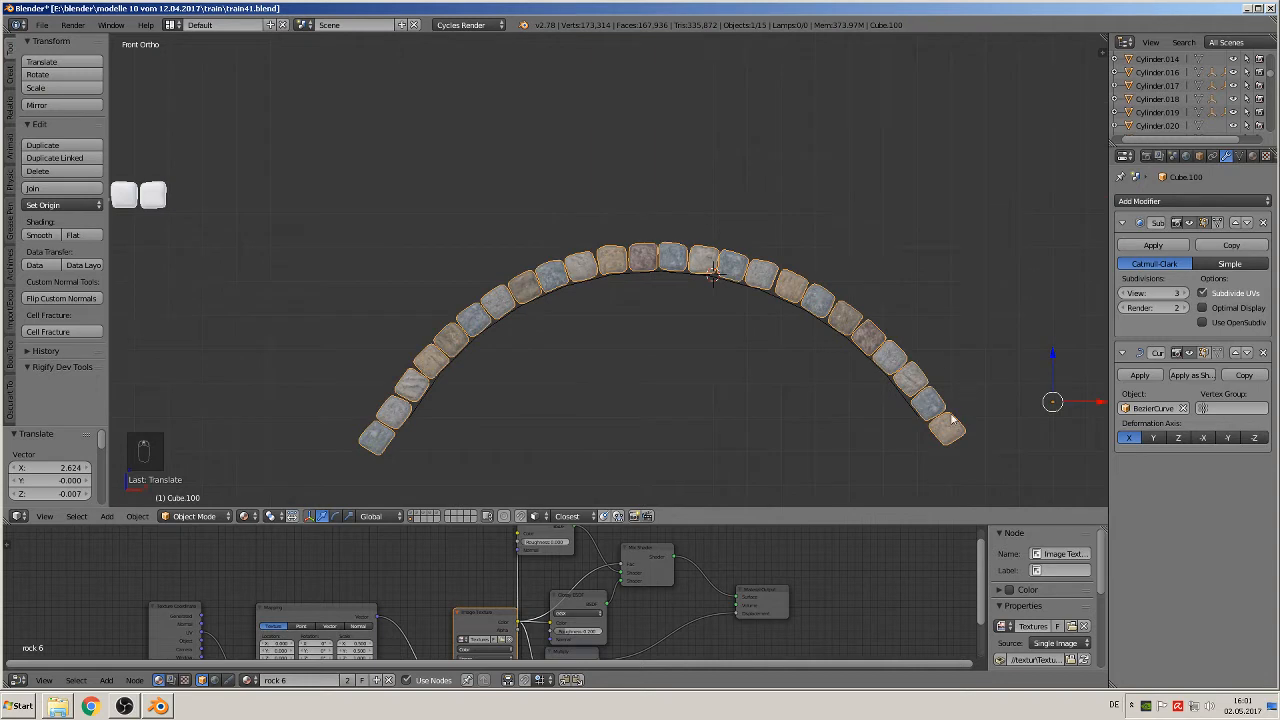
# Step: Fine-tune the bent stone row on the arch by about 0.014 in X and -0.007 in Z
pyautogui.scroll(-3, 906, 424)
pyautogui.press('g')
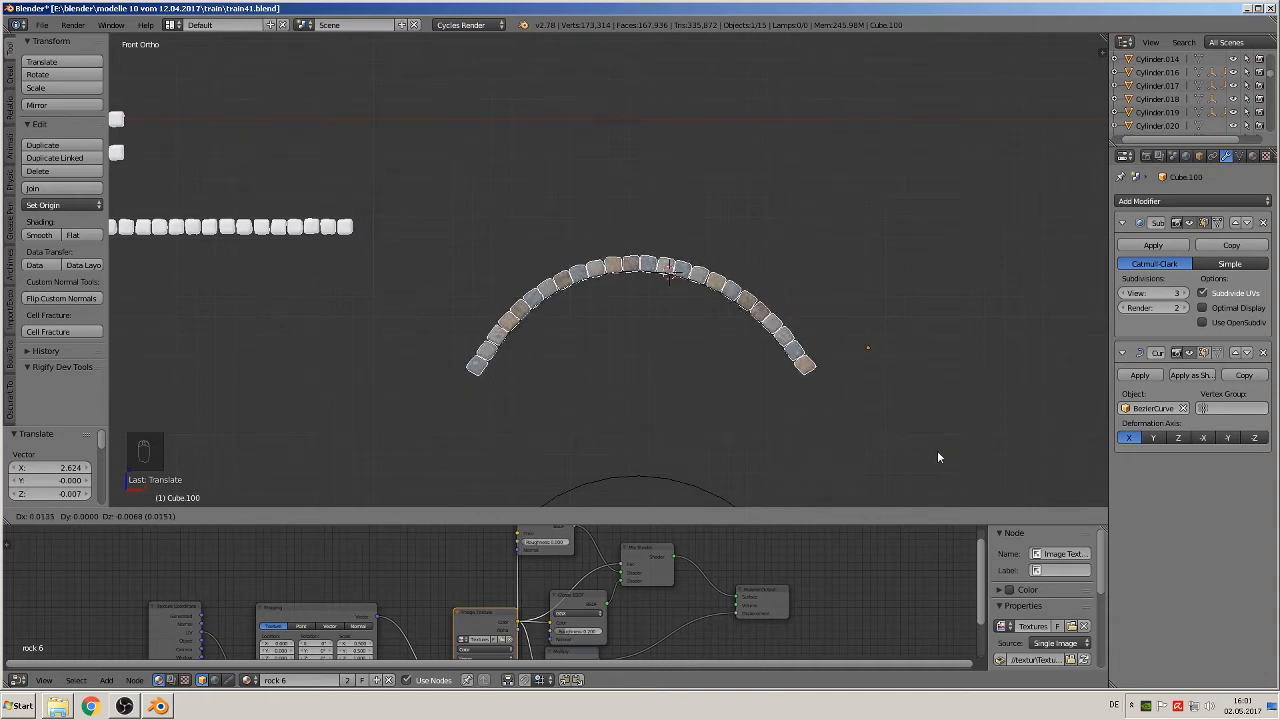
pyautogui.click(937, 457)
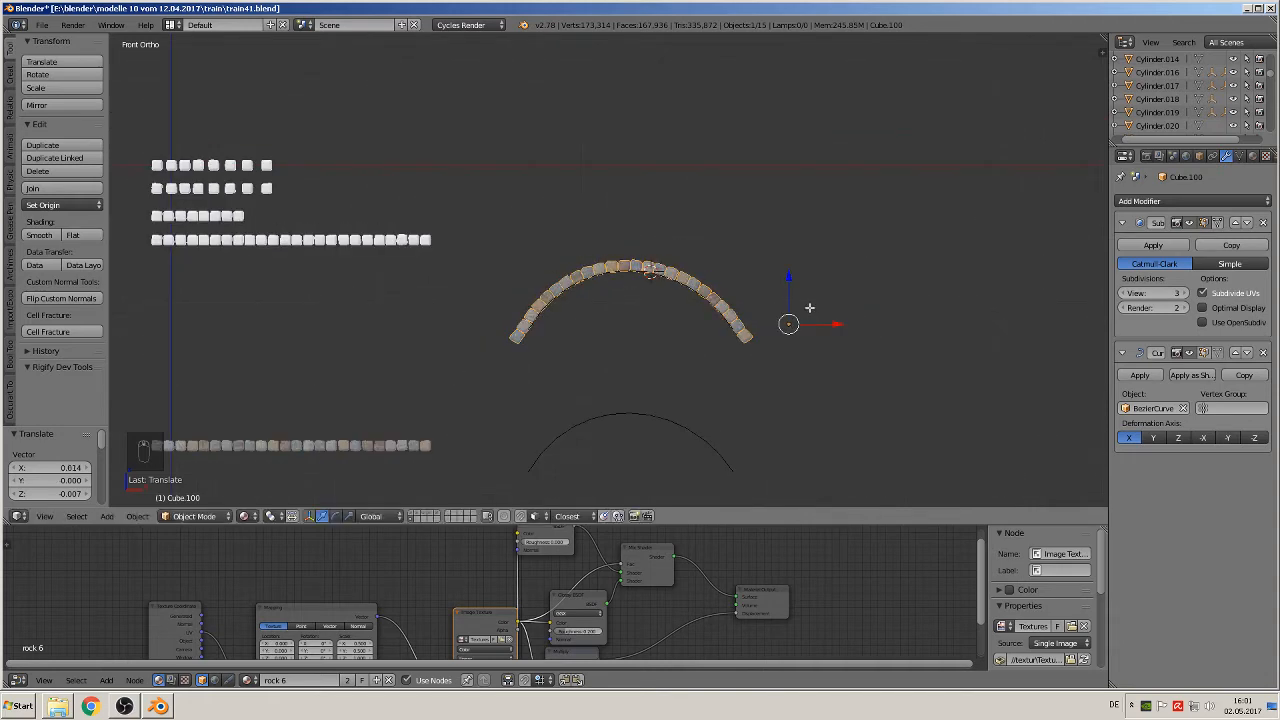
pyautogui.press('Tab')
pyautogui.press('Tab')
pyautogui.scroll(6, 957, 357)
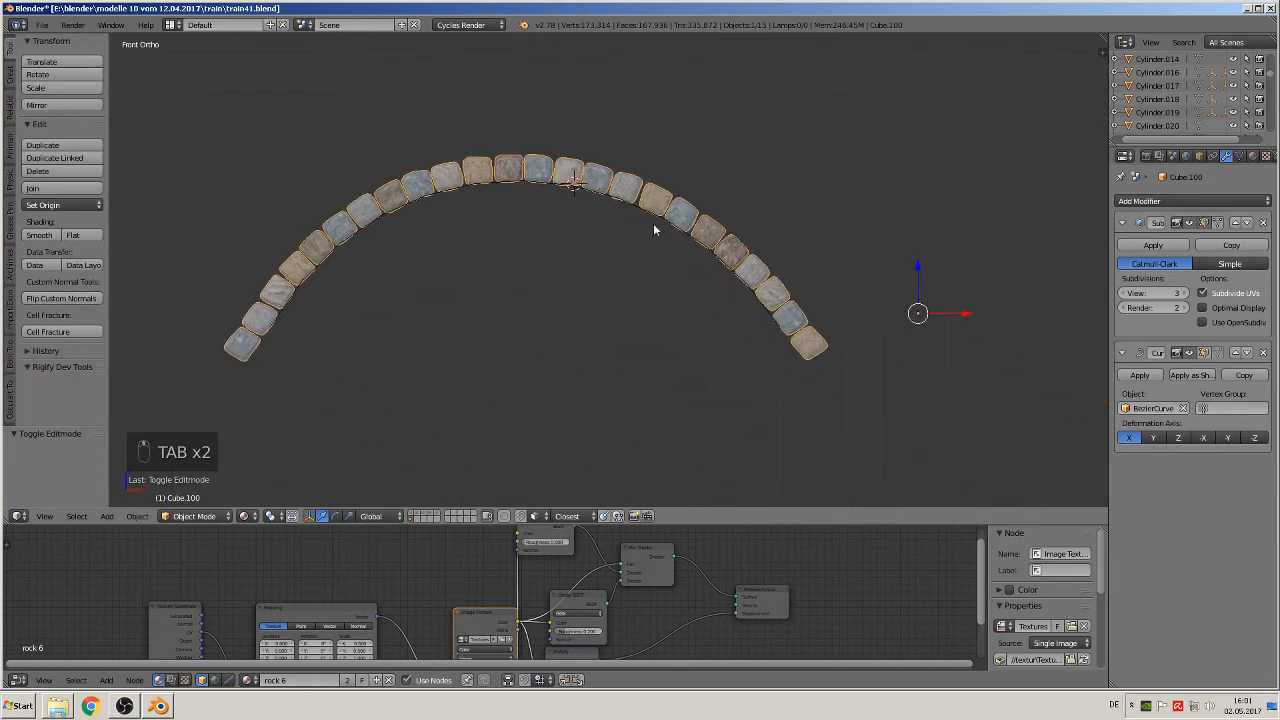
pyautogui.scroll(-5, 857, 289)
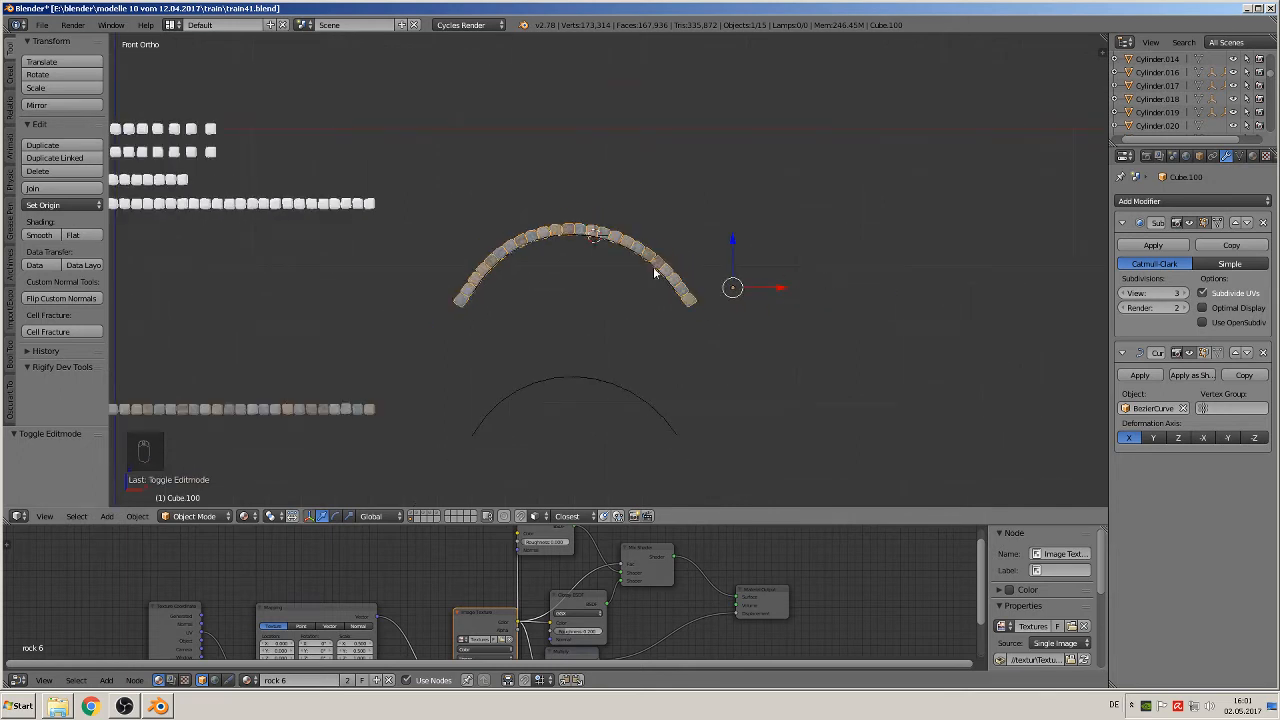
# Step: Duplicate the bent stone row together with its curve and place the copy about 2.62 away along X
pyautogui.rightClick(613, 245)
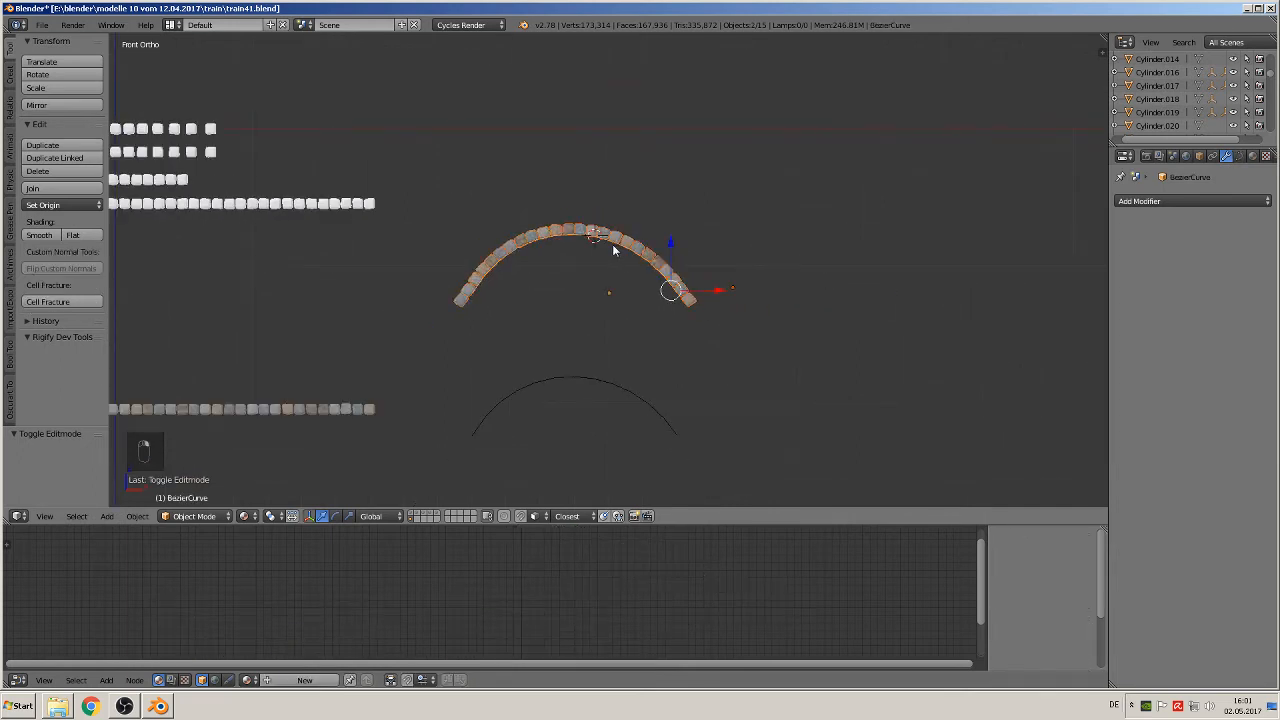
pyautogui.hotkey('shift', 'd')
pyautogui.rightClick(612, 244)
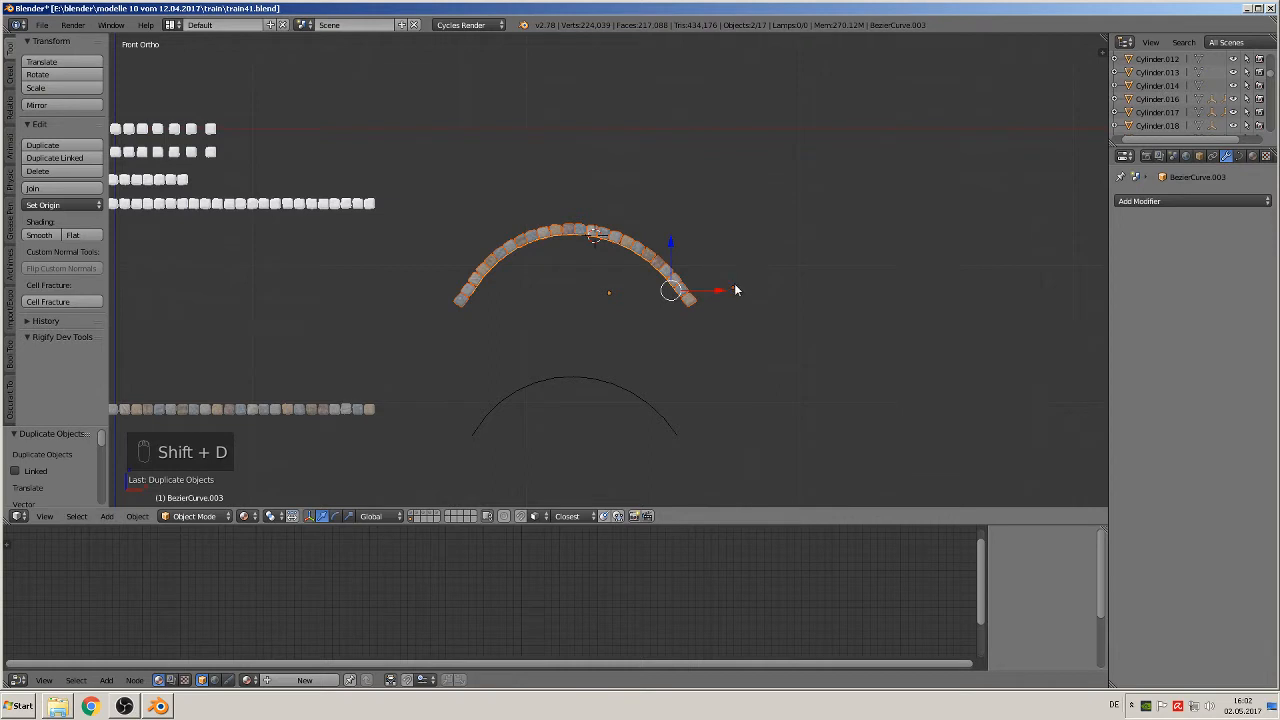
pyautogui.moveTo(725, 290); pyautogui.dragTo(1083, 295)
pyautogui.click(1083, 295)
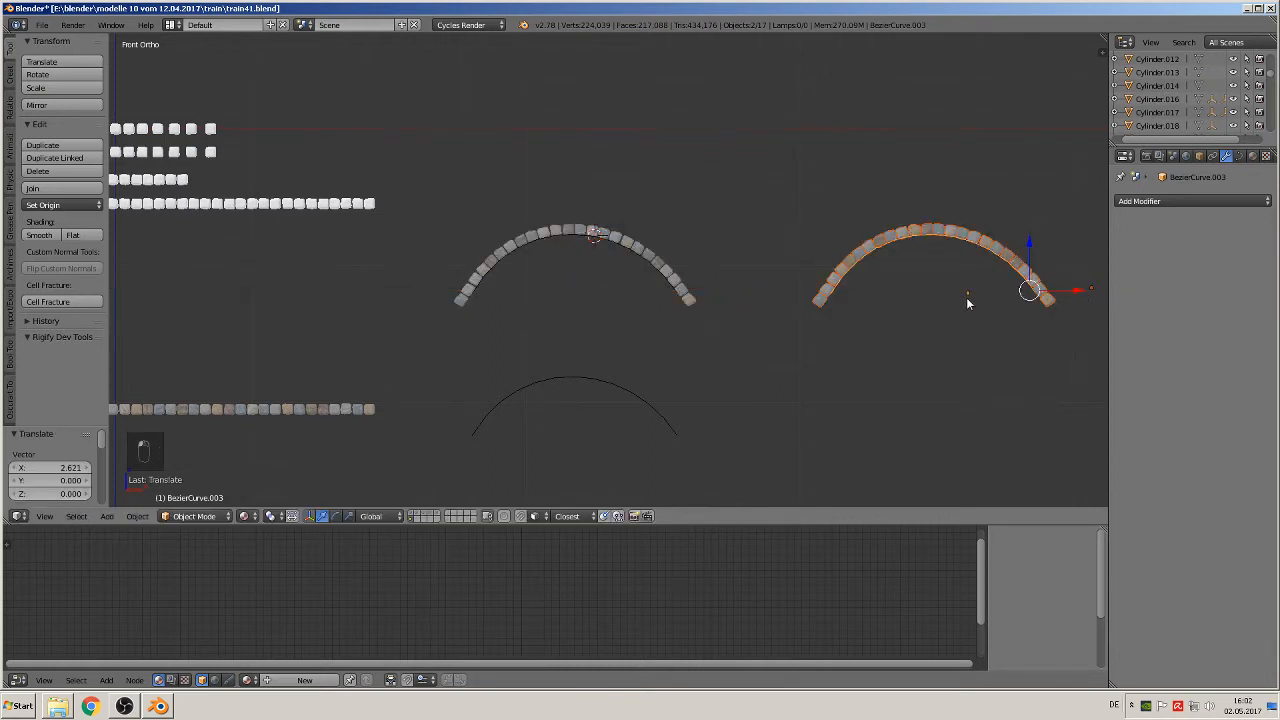
# Step: Lower the duplicated stone arch's Subdivision Surface view level to 0 and remove that modifier
pyautogui.keyDown('shift'); pyautogui.moveTo(919, 326); pyautogui.dragTo(684, 322, button='middle'); pyautogui.keyUp('shift')
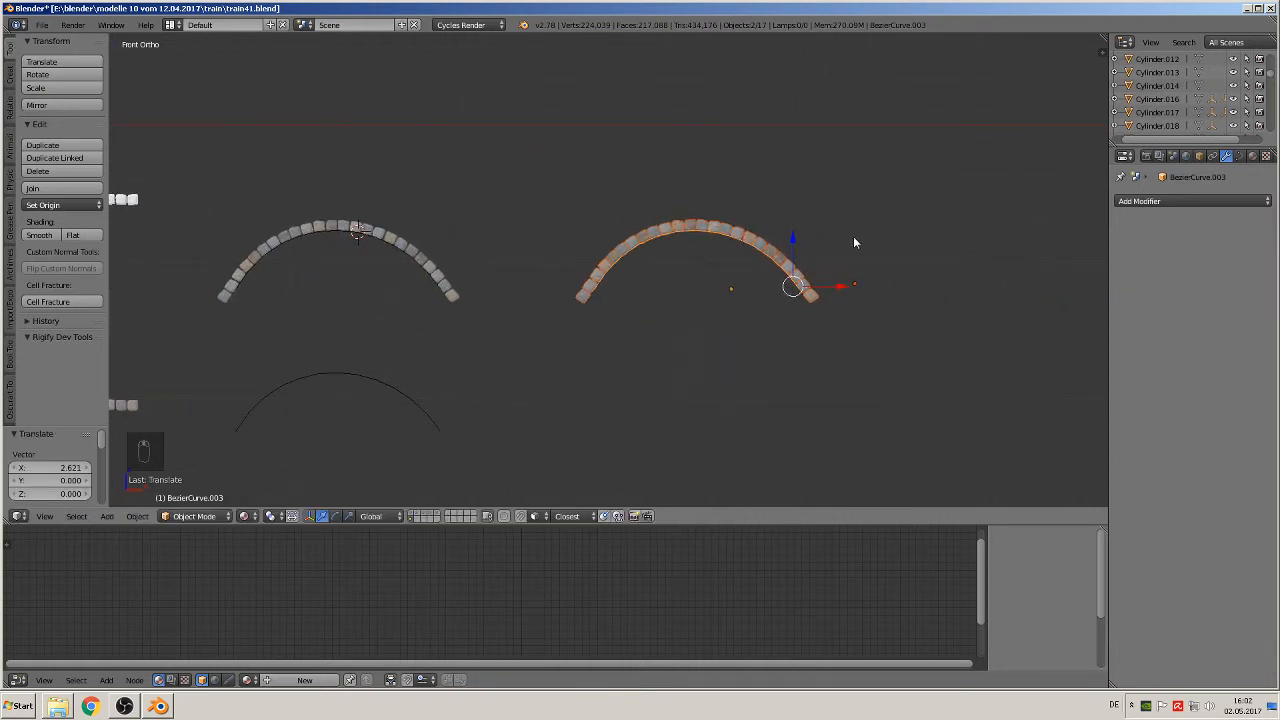
pyautogui.scroll(3, 853, 262)
pyautogui.press('Tab')
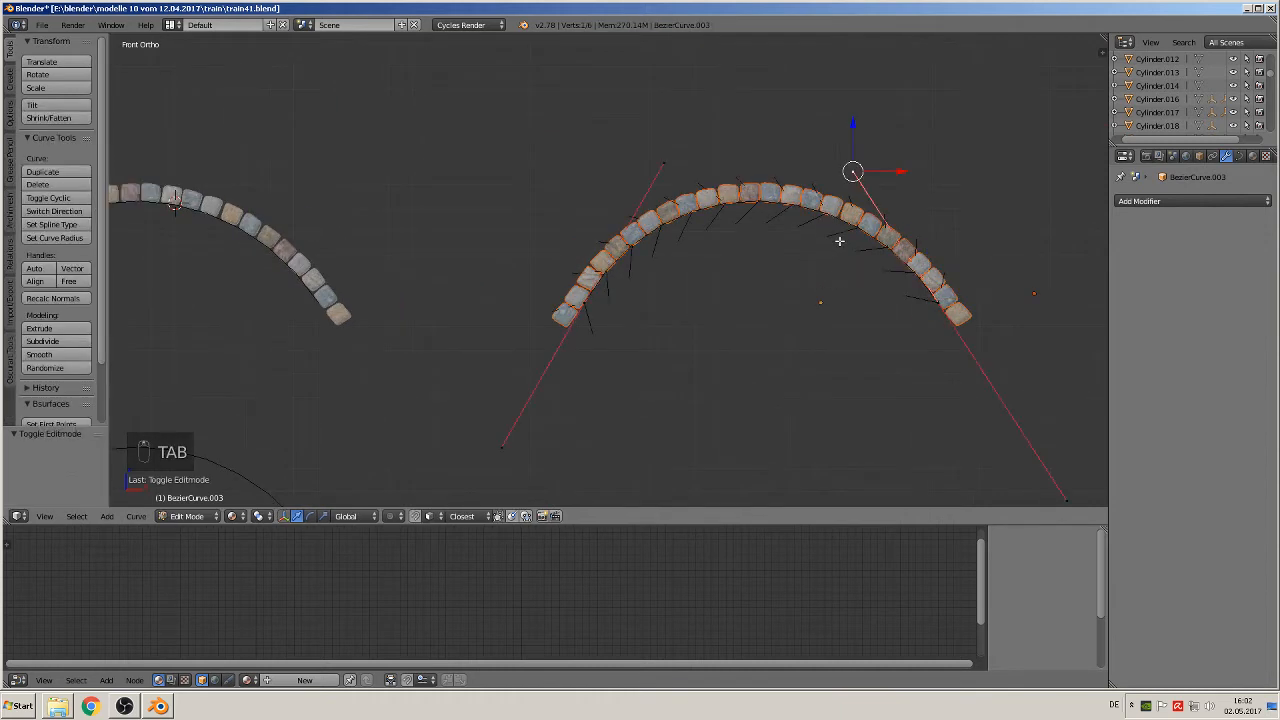
pyautogui.press('Tab')
pyautogui.rightClick(825, 206)
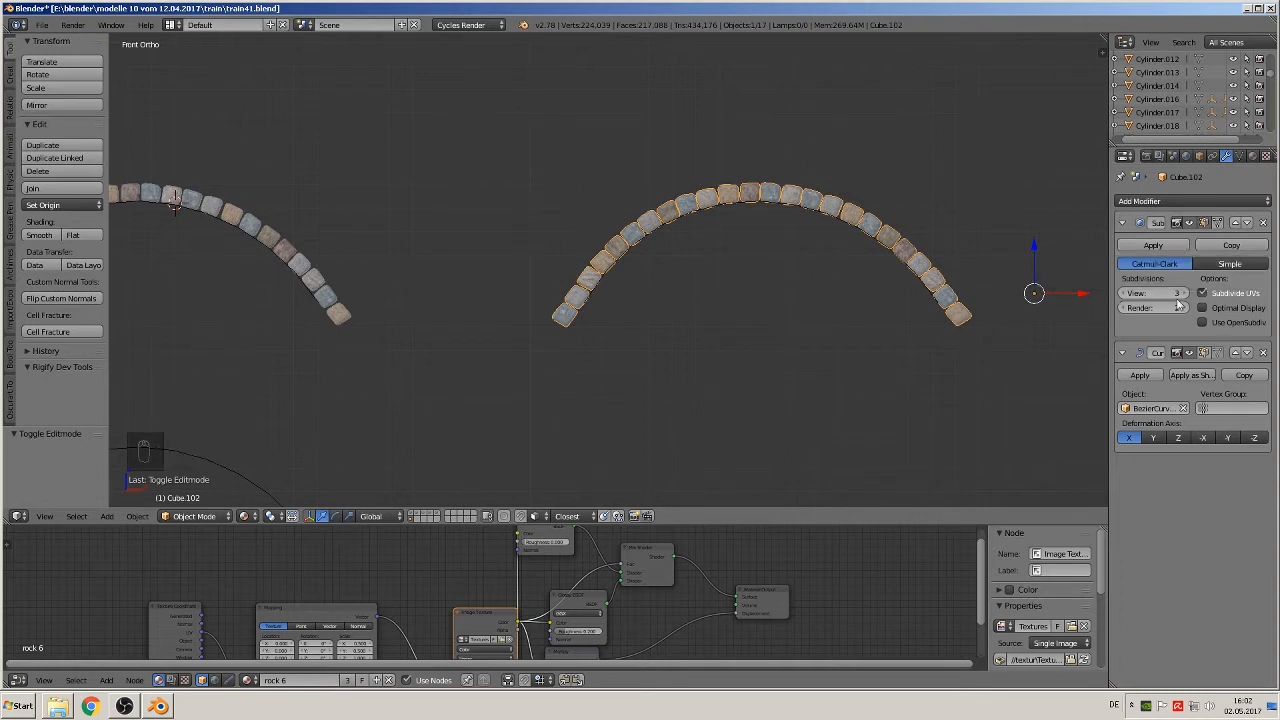
pyautogui.click(1126, 294)
pyautogui.click(1126, 294)
pyautogui.click(1124, 294)
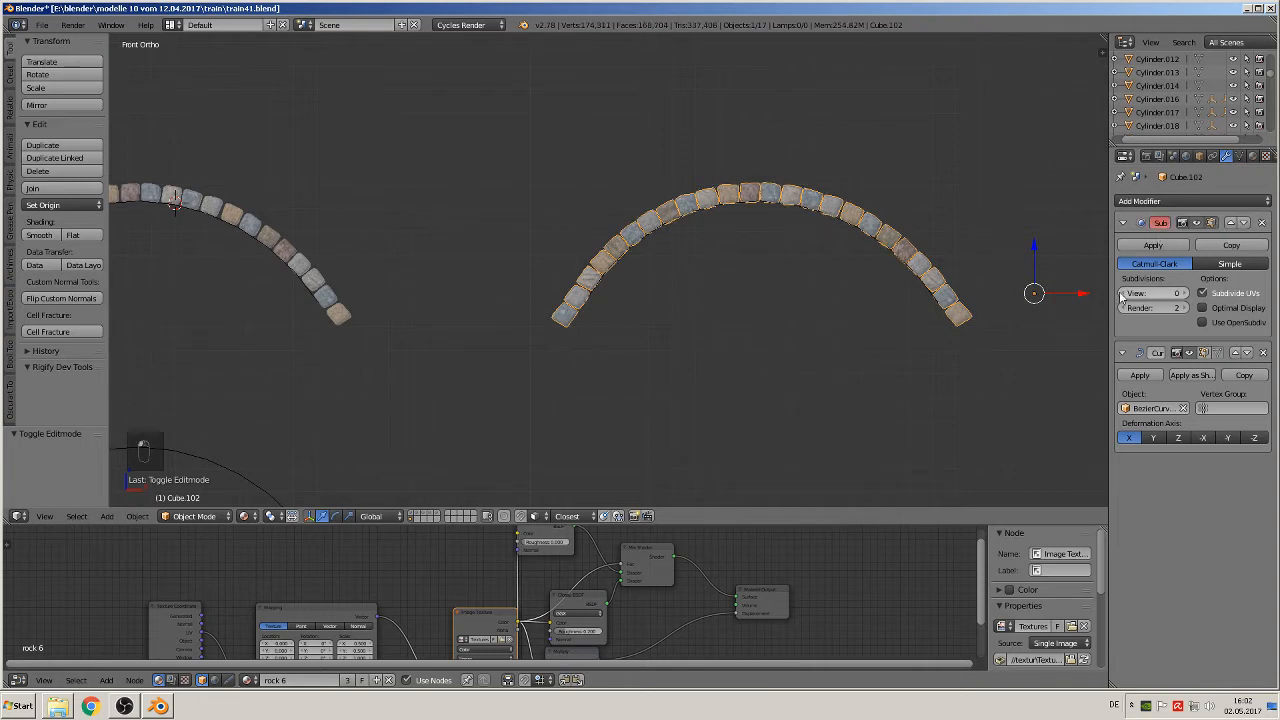
pyautogui.click(1261, 224)
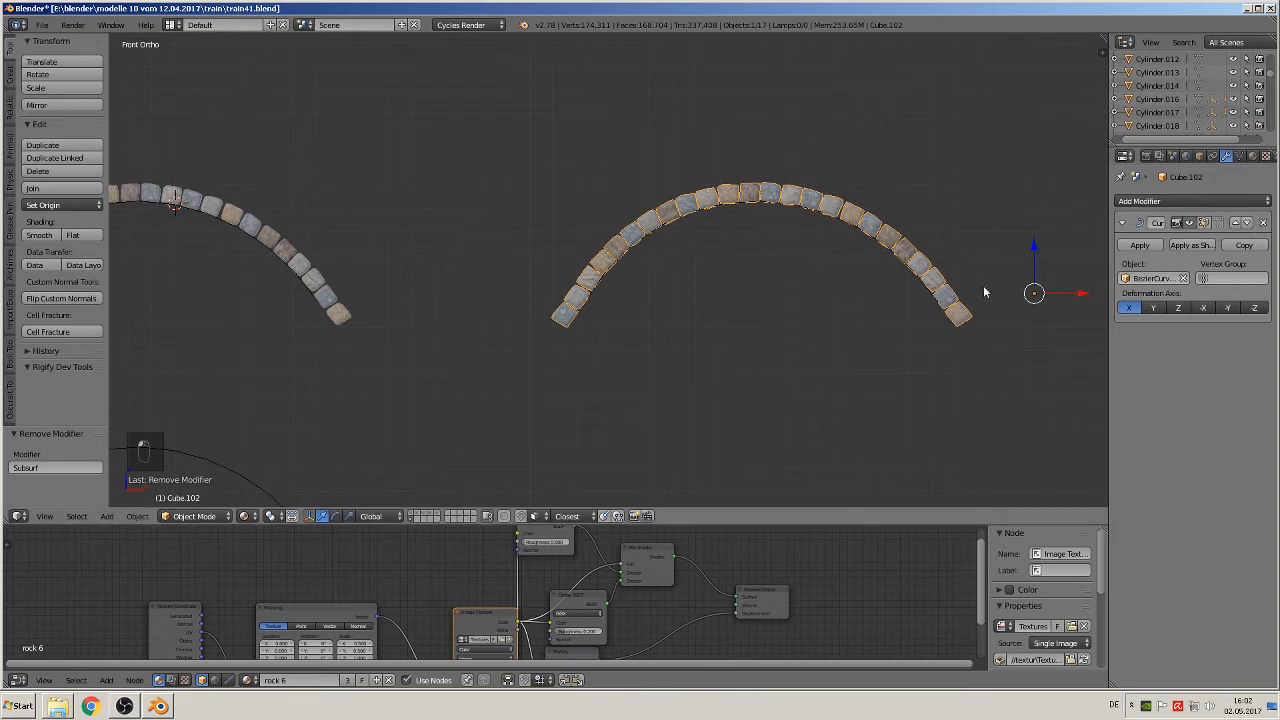
# Step: Apply the Curve modifier on the duplicated stone arch and raise the stones along Z clear of their curve
pyautogui.click(1139, 245)
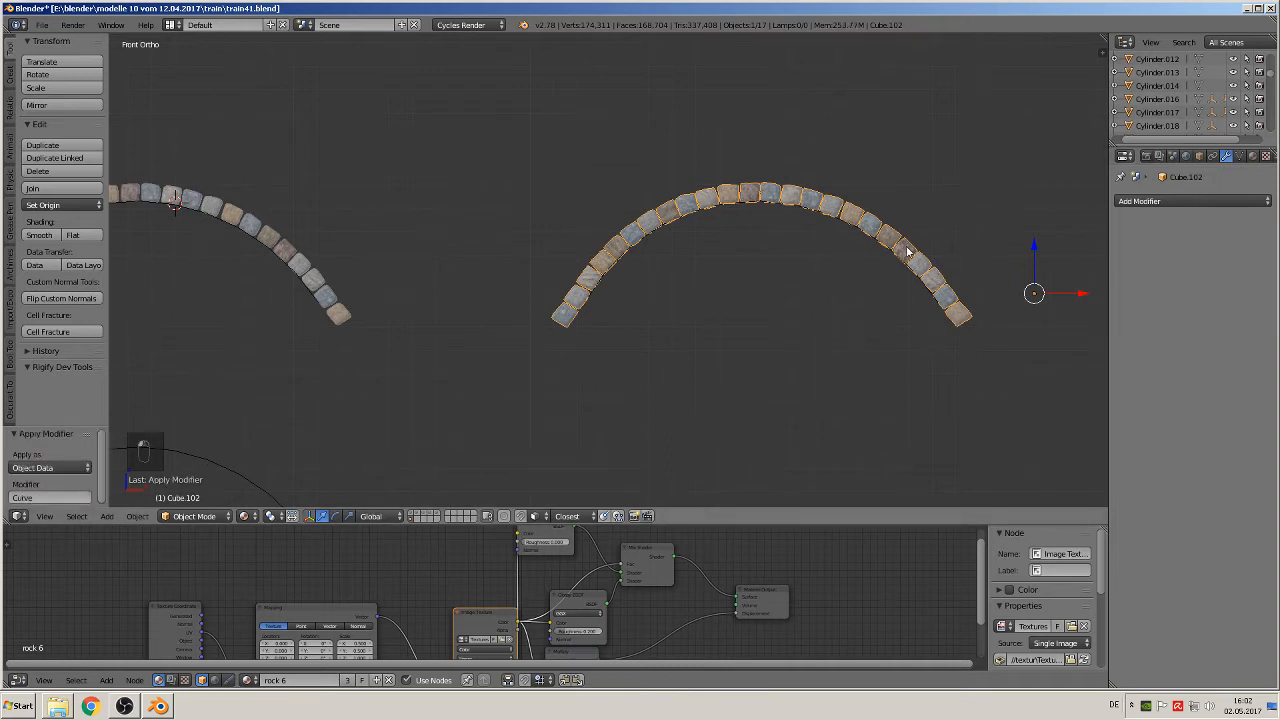
pyautogui.moveTo(1036, 252); pyautogui.dragTo(1014, 138)
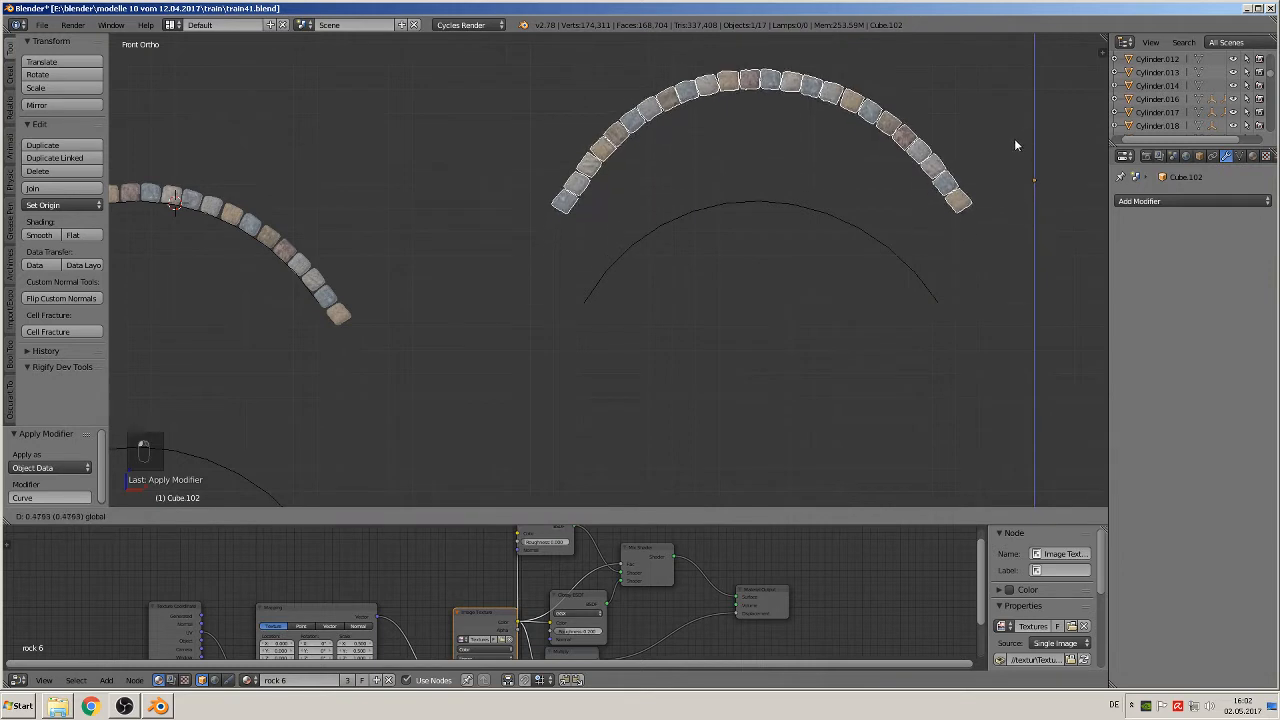
pyautogui.press('Tab')
pyautogui.press('Tab')
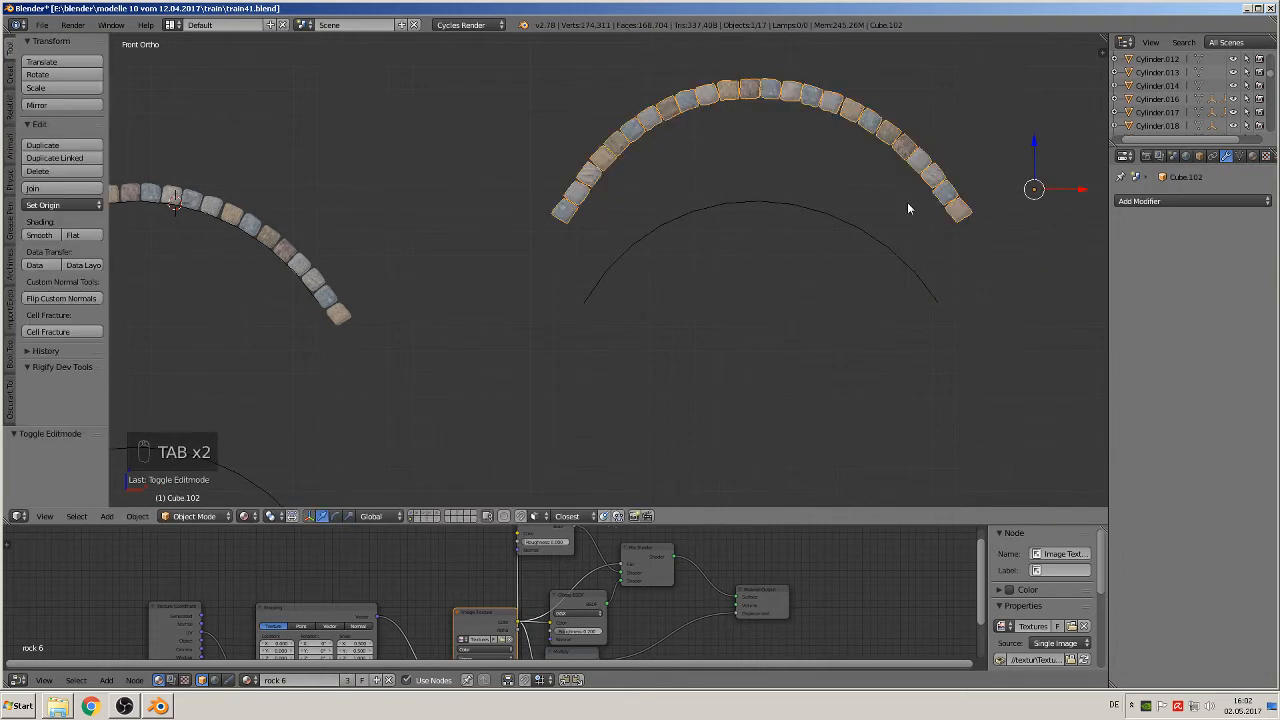
# Step: Convert the duplicated arch curve to a mesh and open it in Edit Mode
pyautogui.rightClick(798, 210)
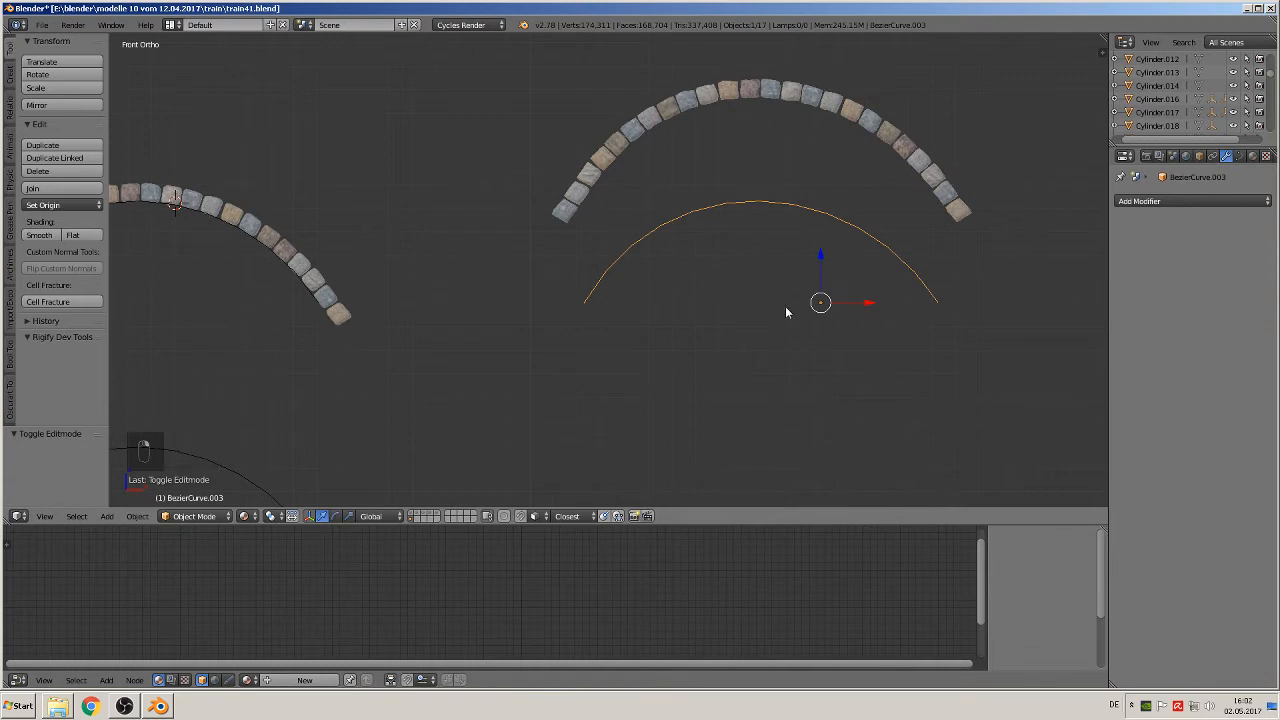
pyautogui.scroll(-2, 684, 278)
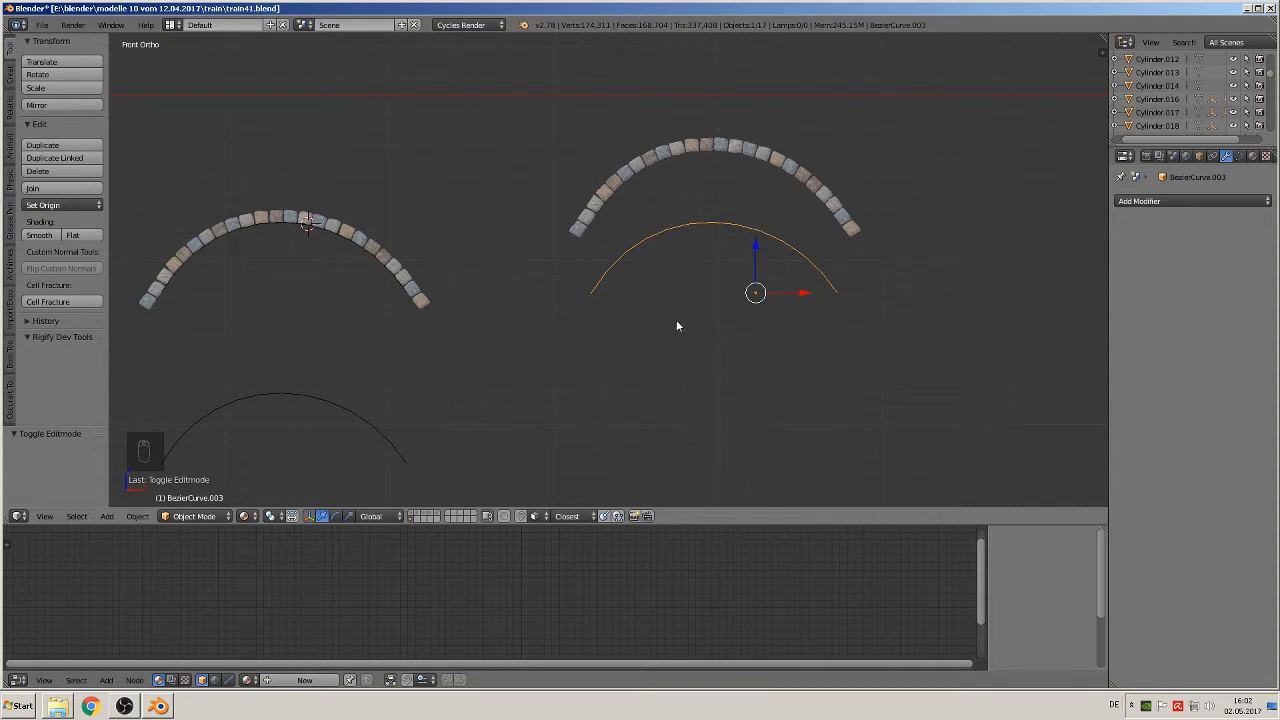
pyautogui.hotkey('alt', 'c')
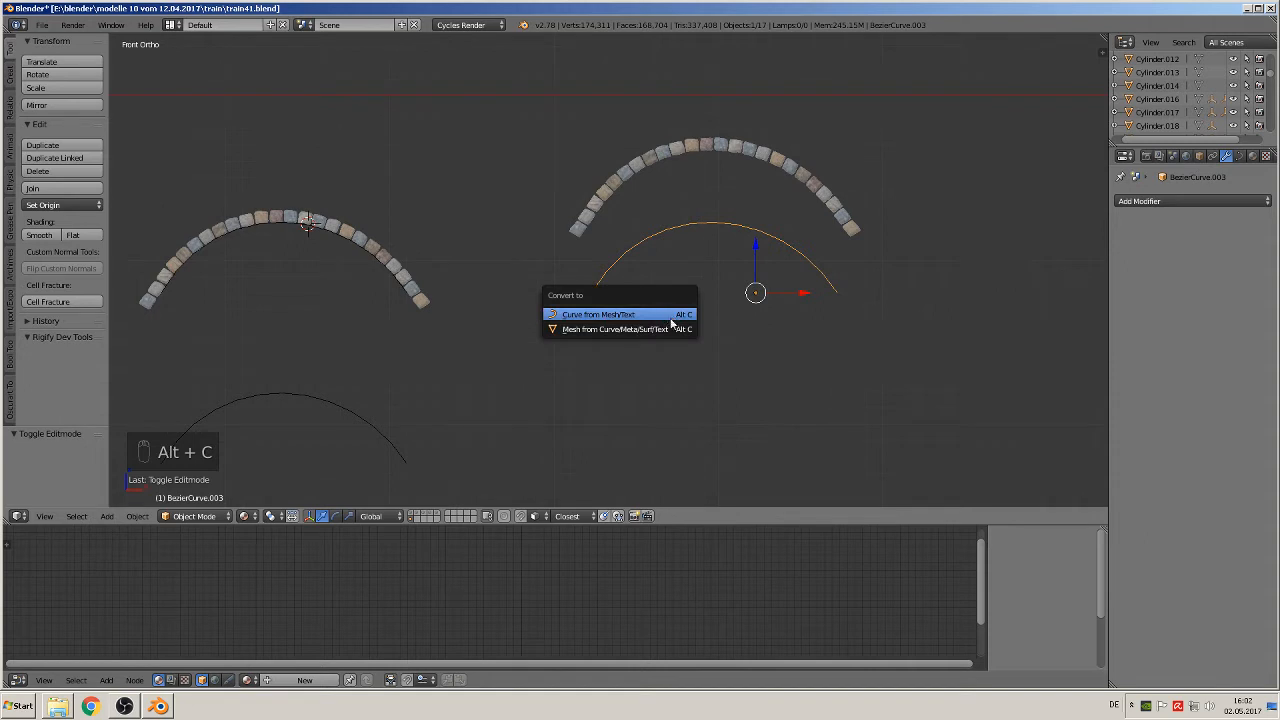
pyautogui.click(660, 330)
pyautogui.press('Tab')
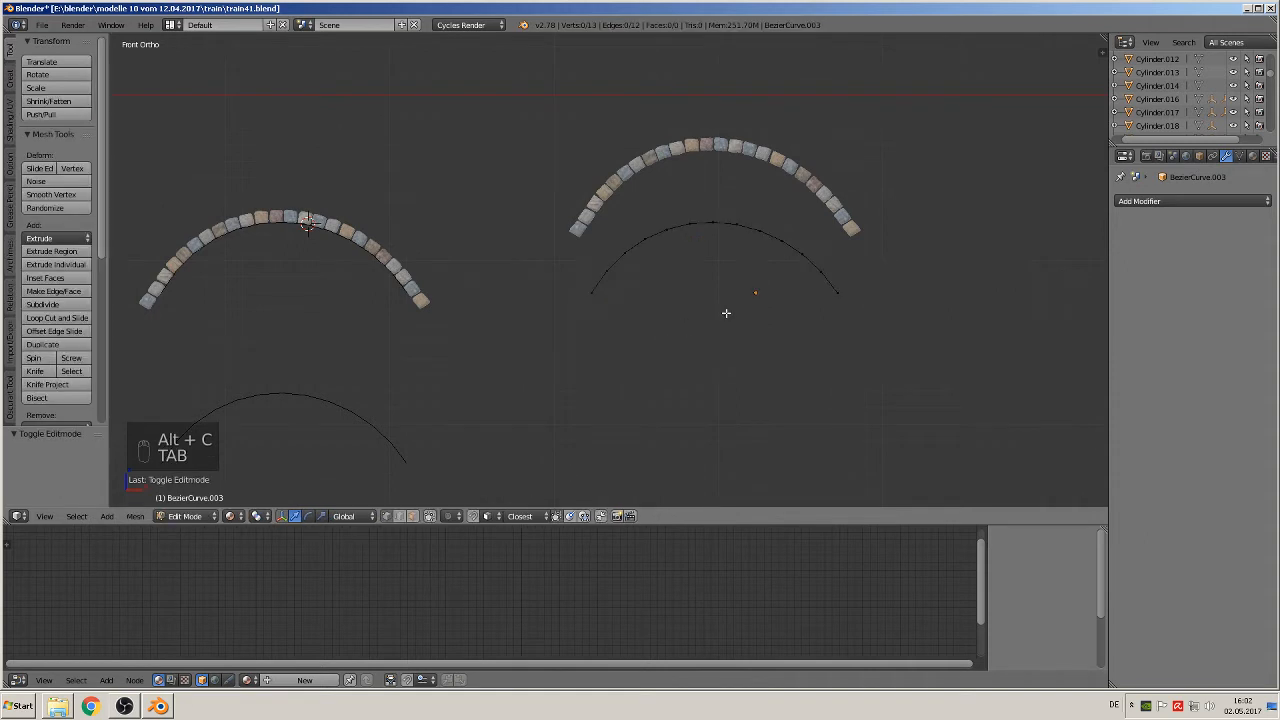
# Step: Duplicate the arch curve mesh in Object Mode and place the copy about 1.072 lower along Z
pyautogui.press('Tab')
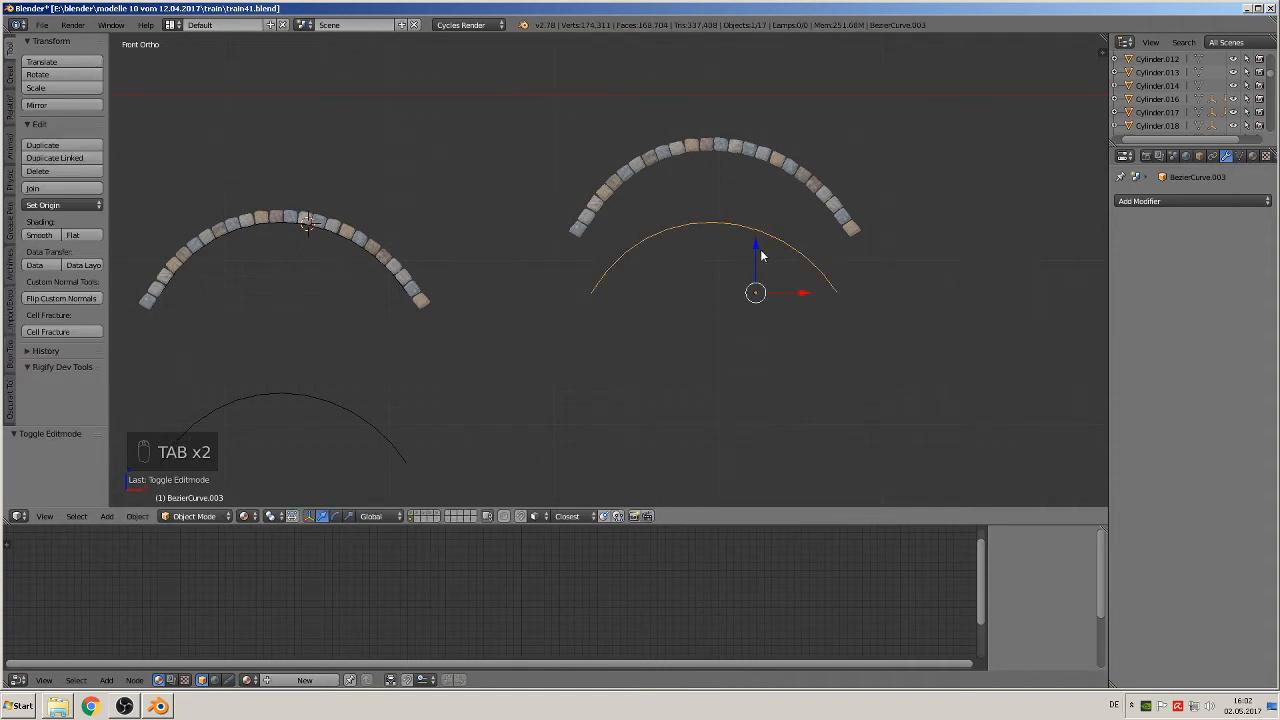
pyautogui.hotkey('shift', 'd')
pyautogui.press('z')
pyautogui.click(780, 382)
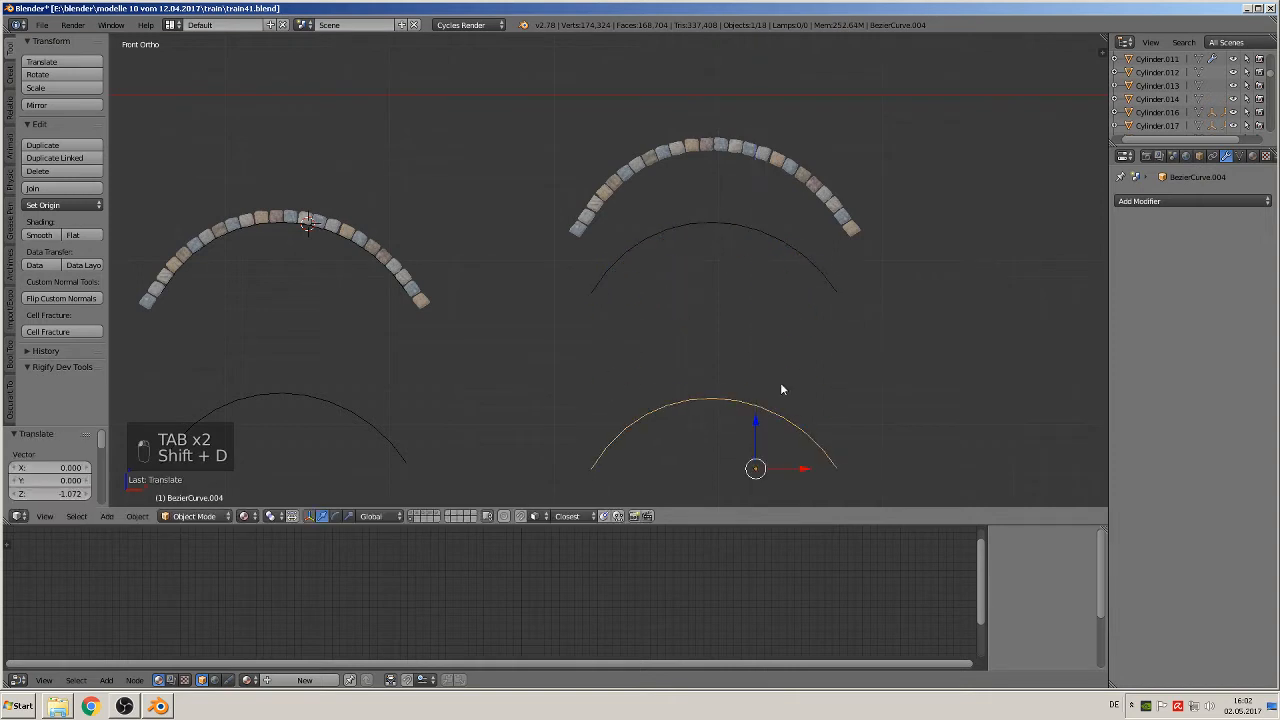
# Step: Raise the original arch curve mesh about 0.321 along Z toward the underside of the stones
pyautogui.click(710, 226)
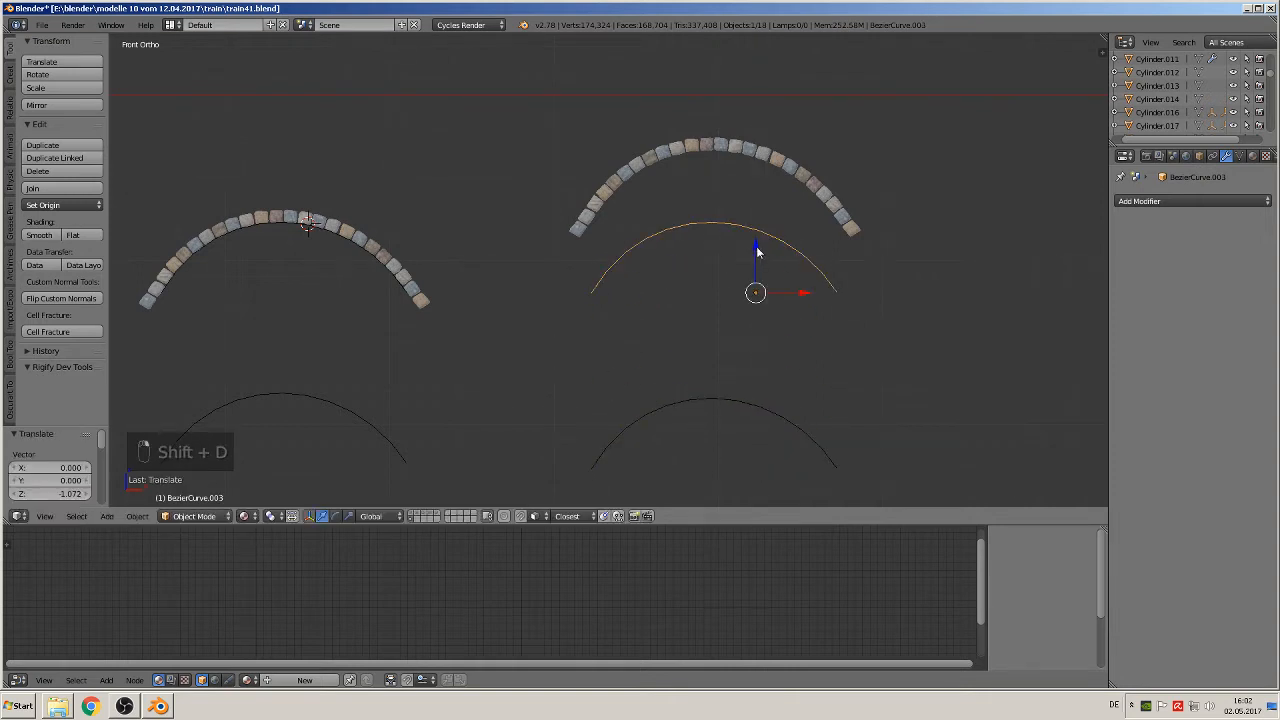
pyautogui.moveTo(758, 252); pyautogui.dragTo(774, 205)
pyautogui.scroll(4, 778, 209)
pyautogui.keyDown('shift'); pyautogui.moveTo(813, 243); pyautogui.dragTo(602, 351, button='middle'); pyautogui.keyUp('shift')
pyautogui.scroll(2, 610, 351)
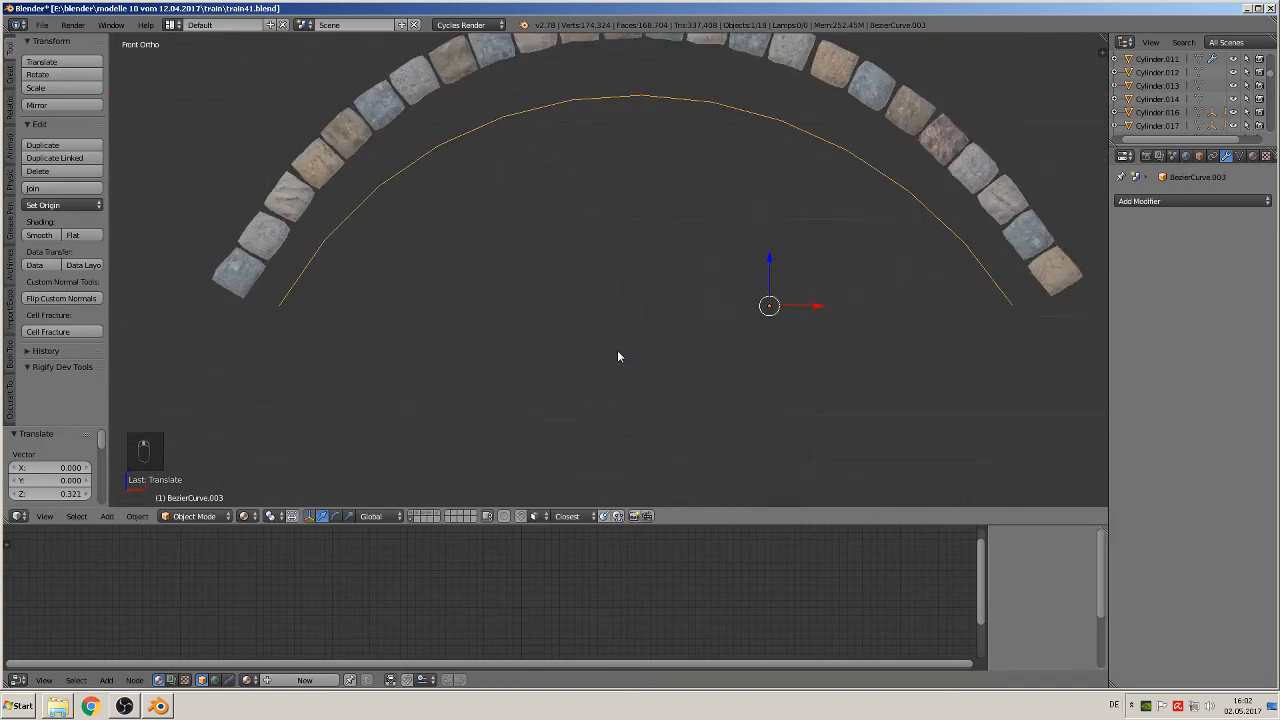
pyautogui.scroll(-2, 630, 350)
# Step: Scale the arch curve mesh by about 1.258 along Z and about 1.078 along X to follow the stones
pyautogui.press('s')
pyautogui.press('z')
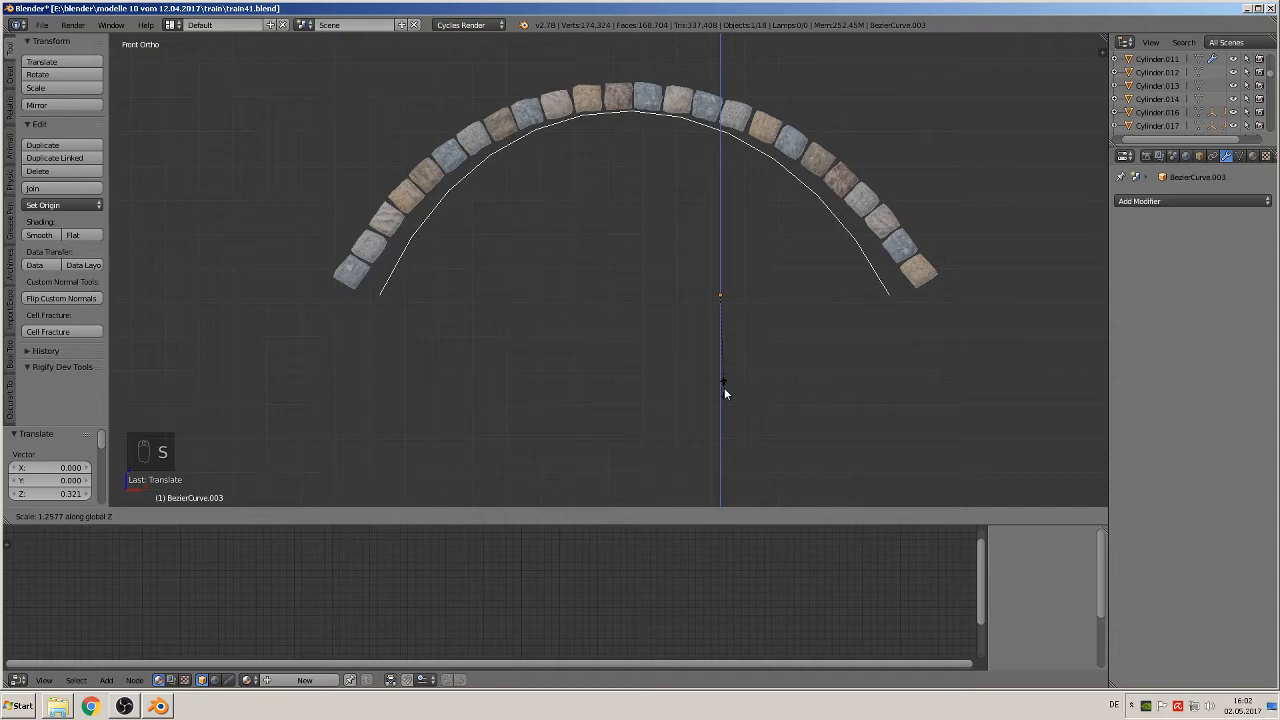
pyautogui.click(724, 387)
pyautogui.press('s')
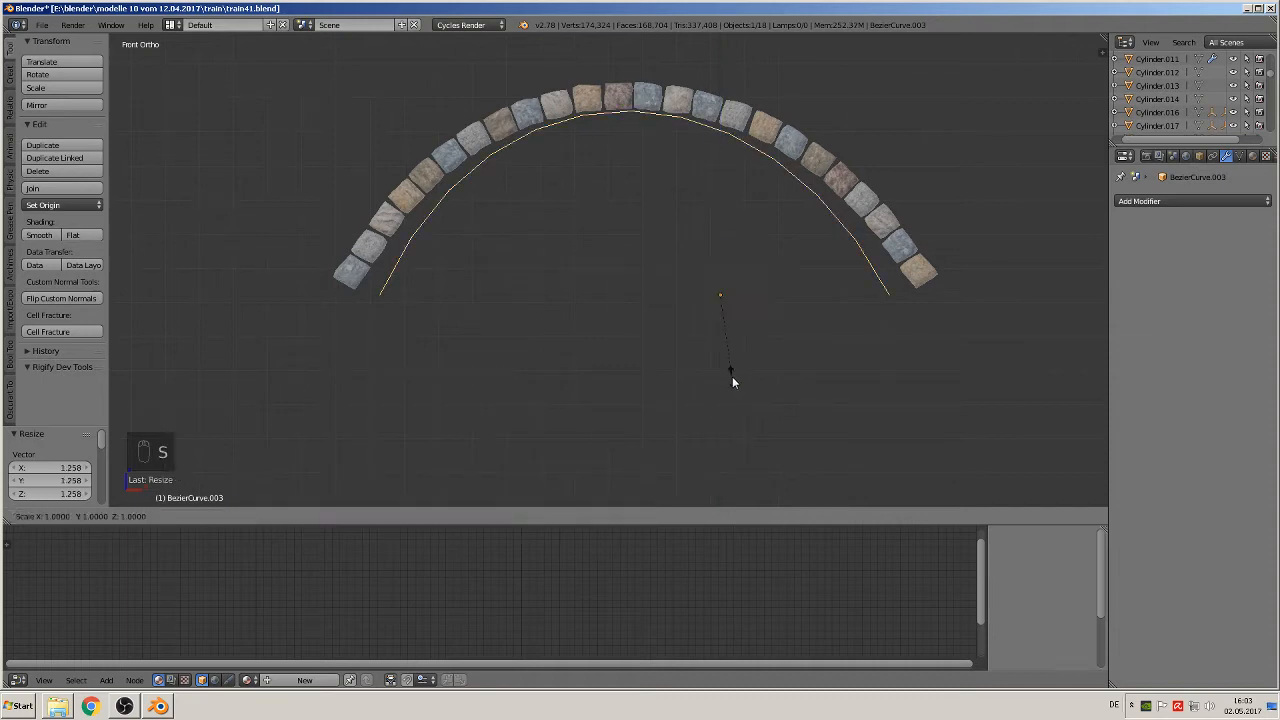
pyautogui.press('x')
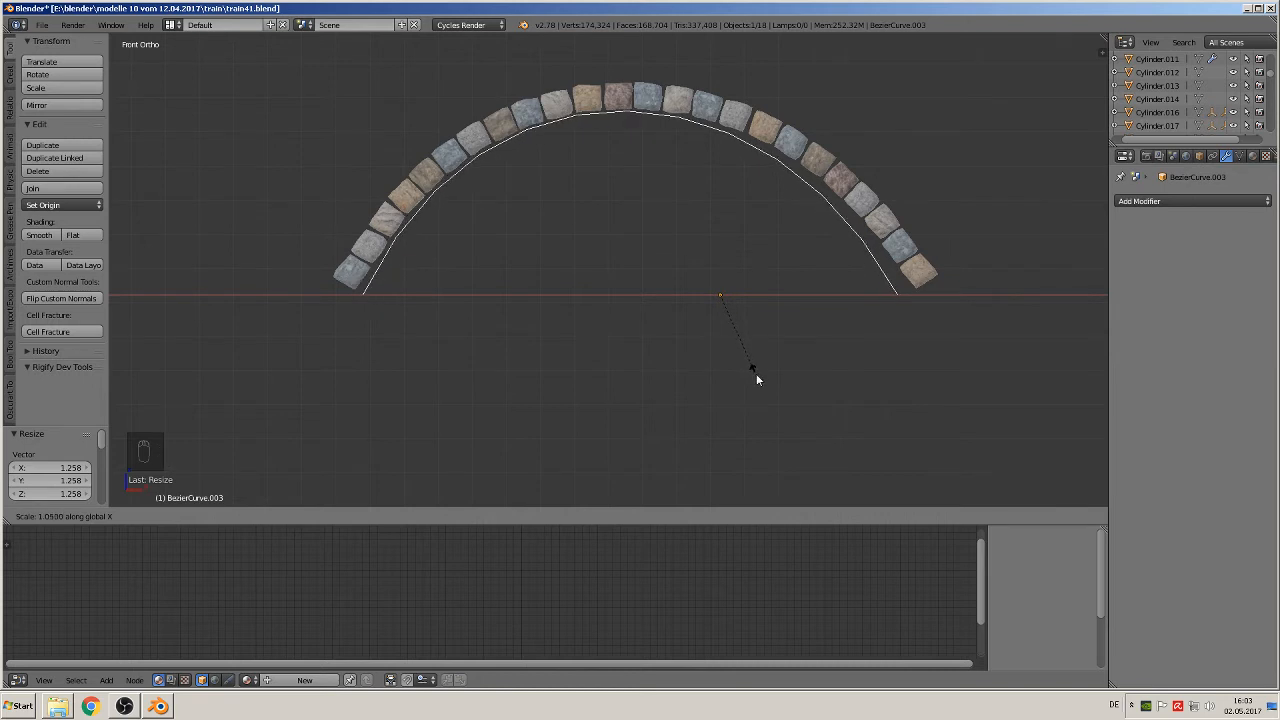
pyautogui.click(761, 375)
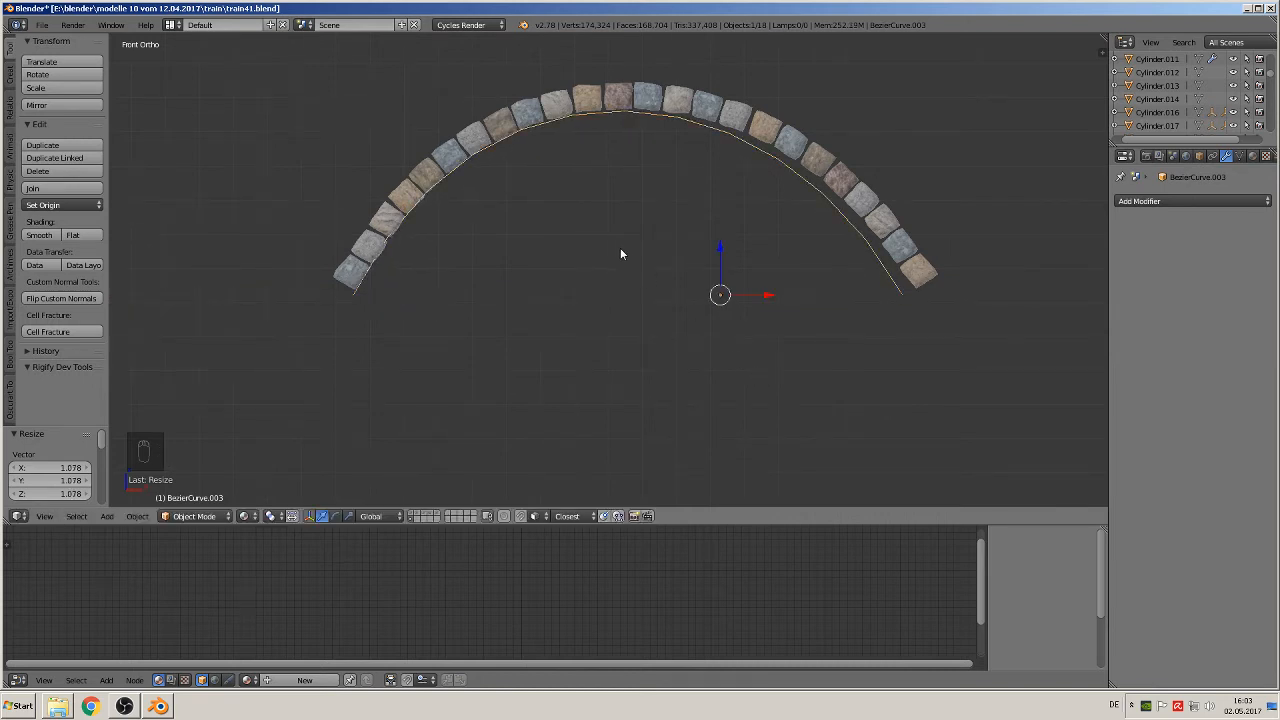
# Step: Shift the arch curve mesh about 0.022 along X to centre it under the stone arch
pyautogui.moveTo(769, 299); pyautogui.dragTo(773, 300)
pyautogui.scroll(-2, 770, 297)
pyautogui.keyDown('shift'); pyautogui.moveTo(742, 293); pyautogui.dragTo(660, 334, button='middle'); pyautogui.keyUp('shift')
pyautogui.scroll(2, 660, 325)
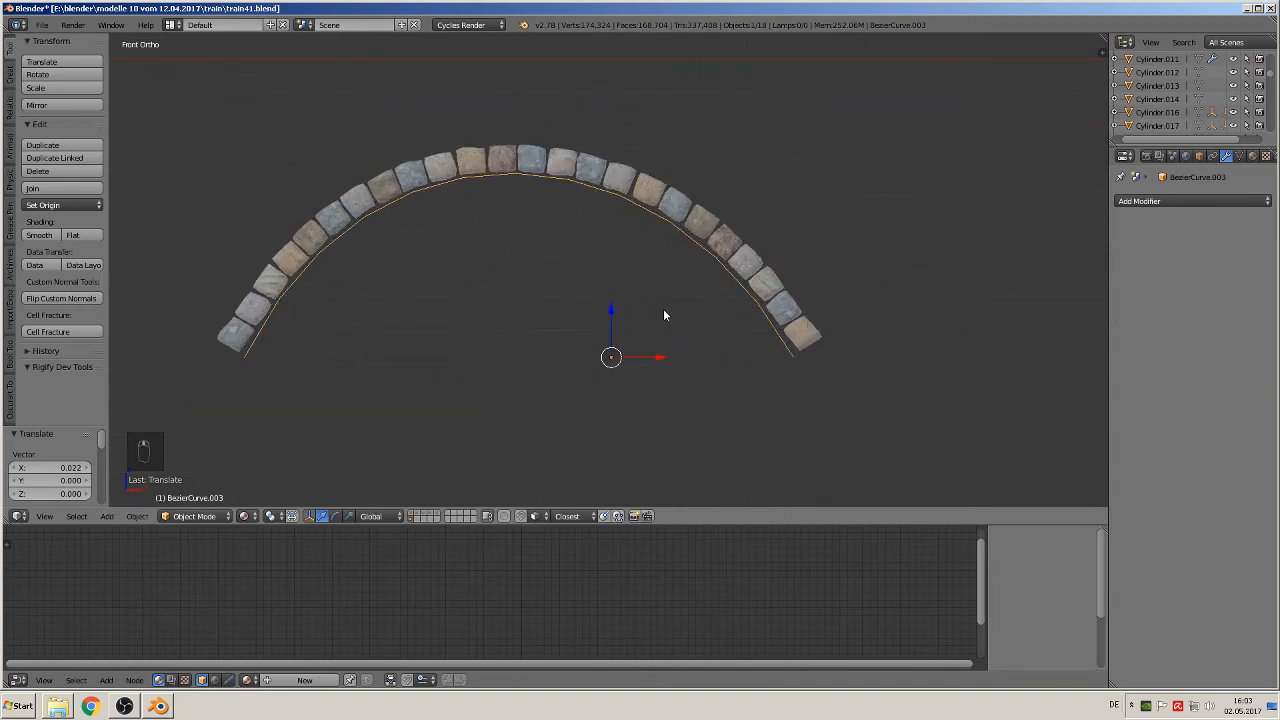
# Step: Open the arch curve mesh in Edit Mode and select all of its vertices
pyautogui.press('Tab')
pyautogui.press('a')
pyautogui.press('a')
pyautogui.press('a')
pyautogui.press('a')
pyautogui.press('a')
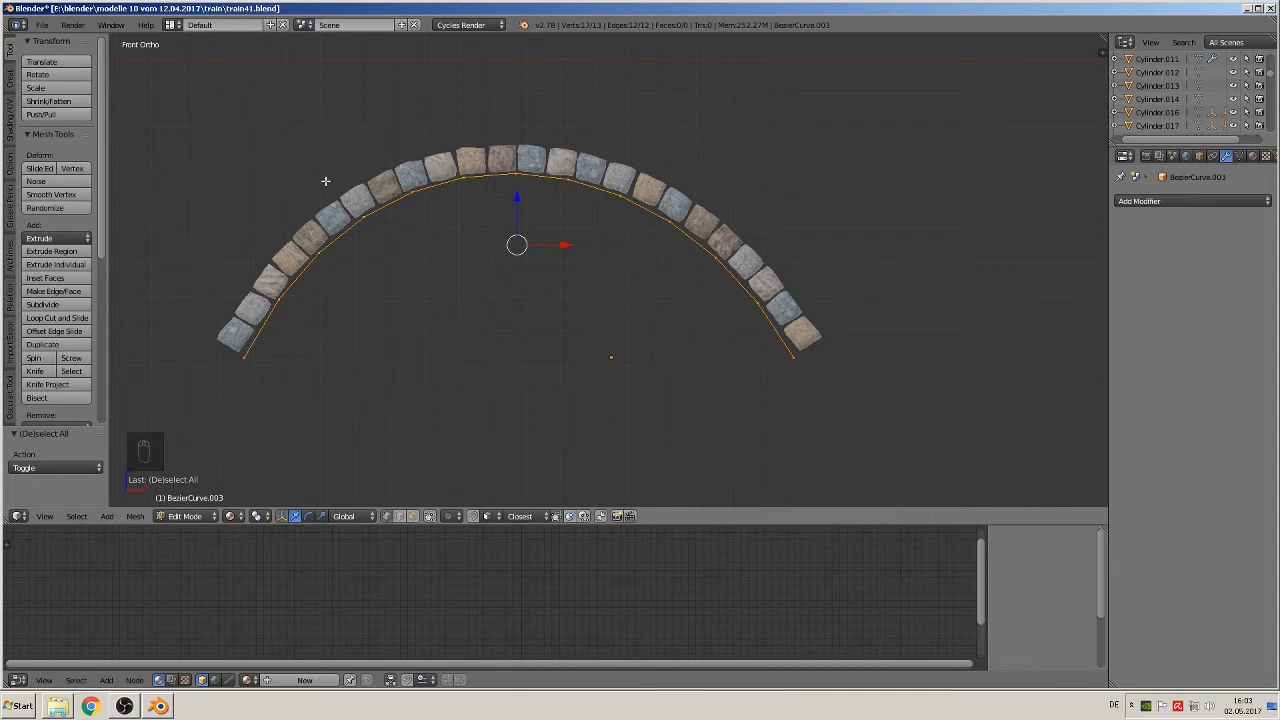
pyautogui.click(70, 278)
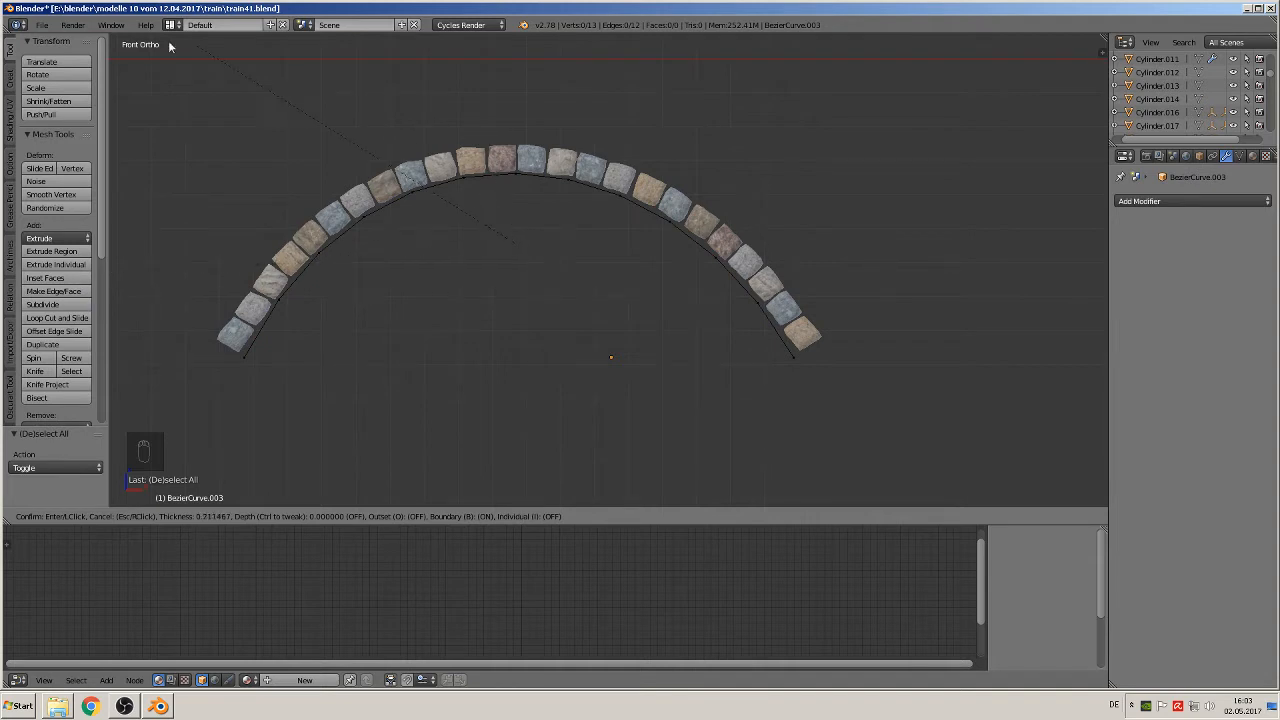
pyautogui.press('Escape')
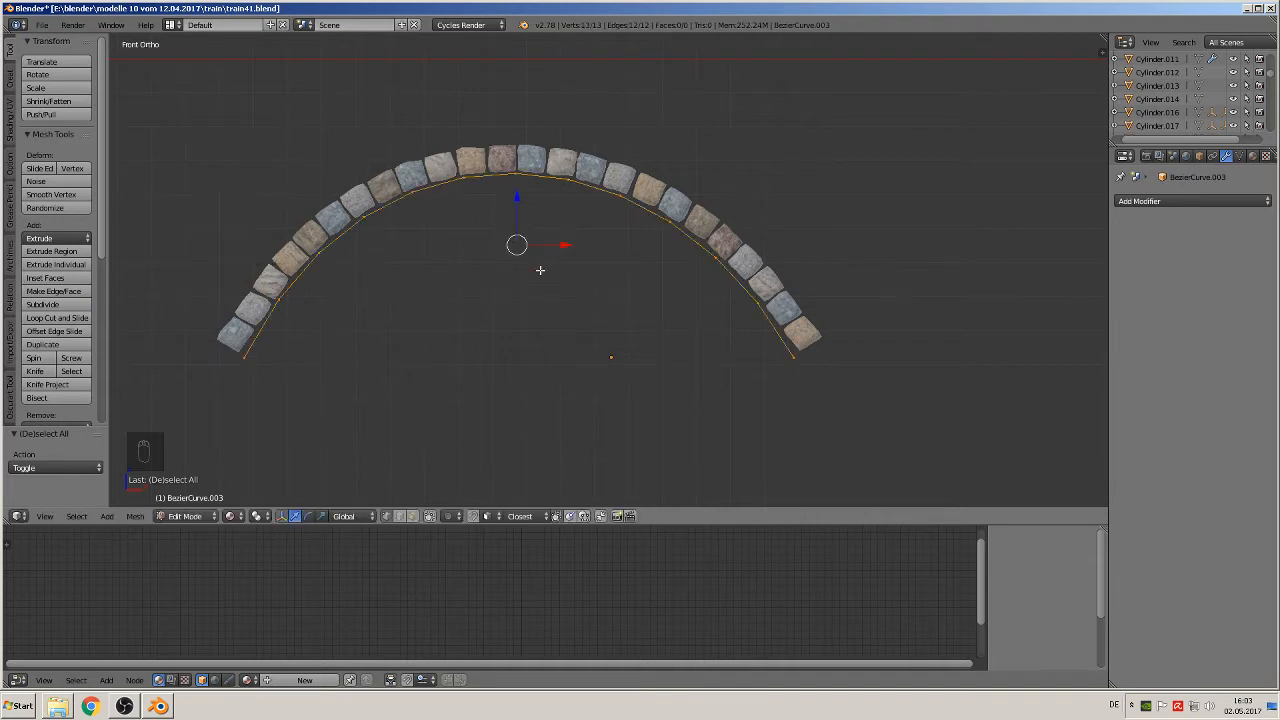
pyautogui.press('i')
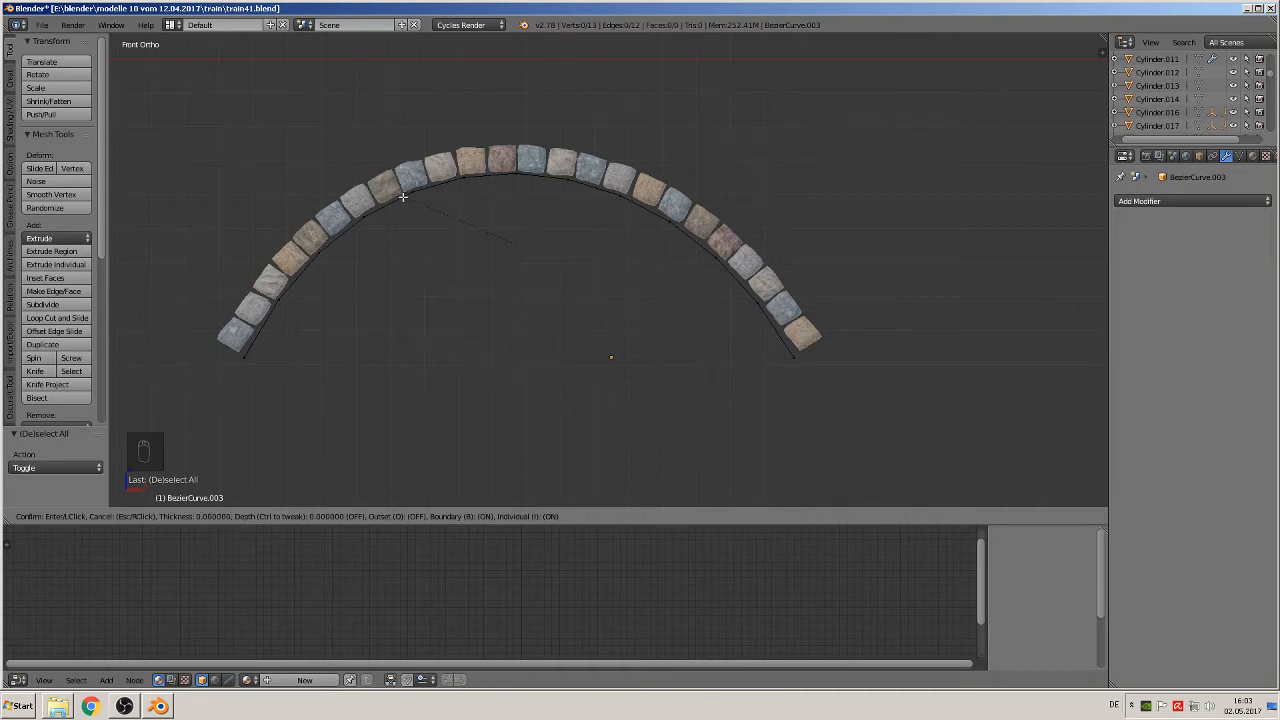
pyautogui.press('Escape')
pyautogui.press('a')
pyautogui.press('s')
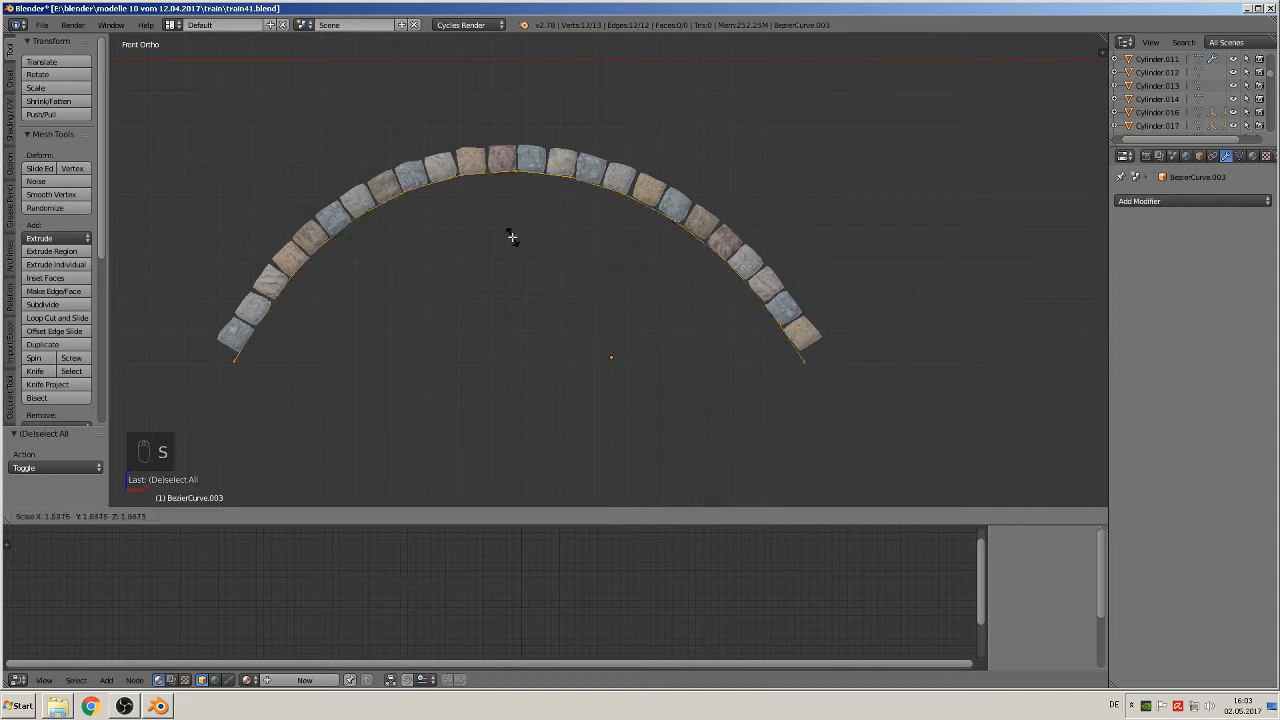
pyautogui.rightClick(514, 240)
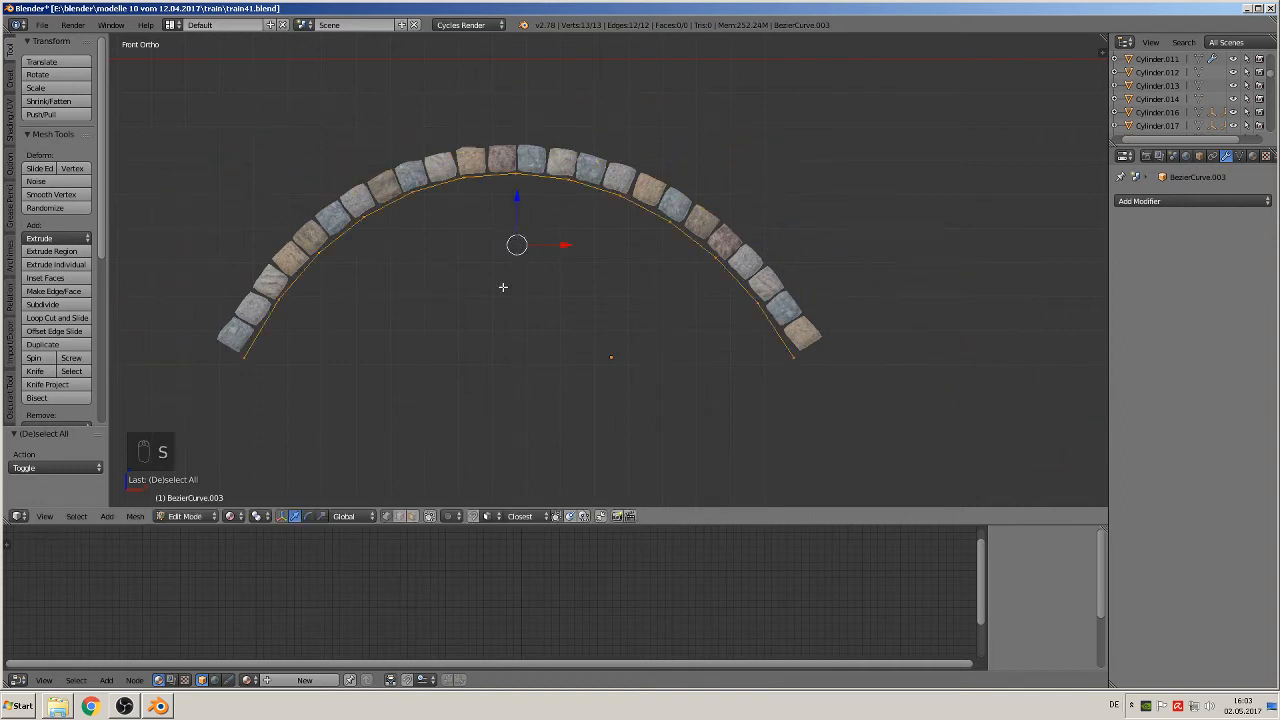
# Step: Try to inset the selected arch curve with a thickness of about 0.02
pyautogui.press('i')
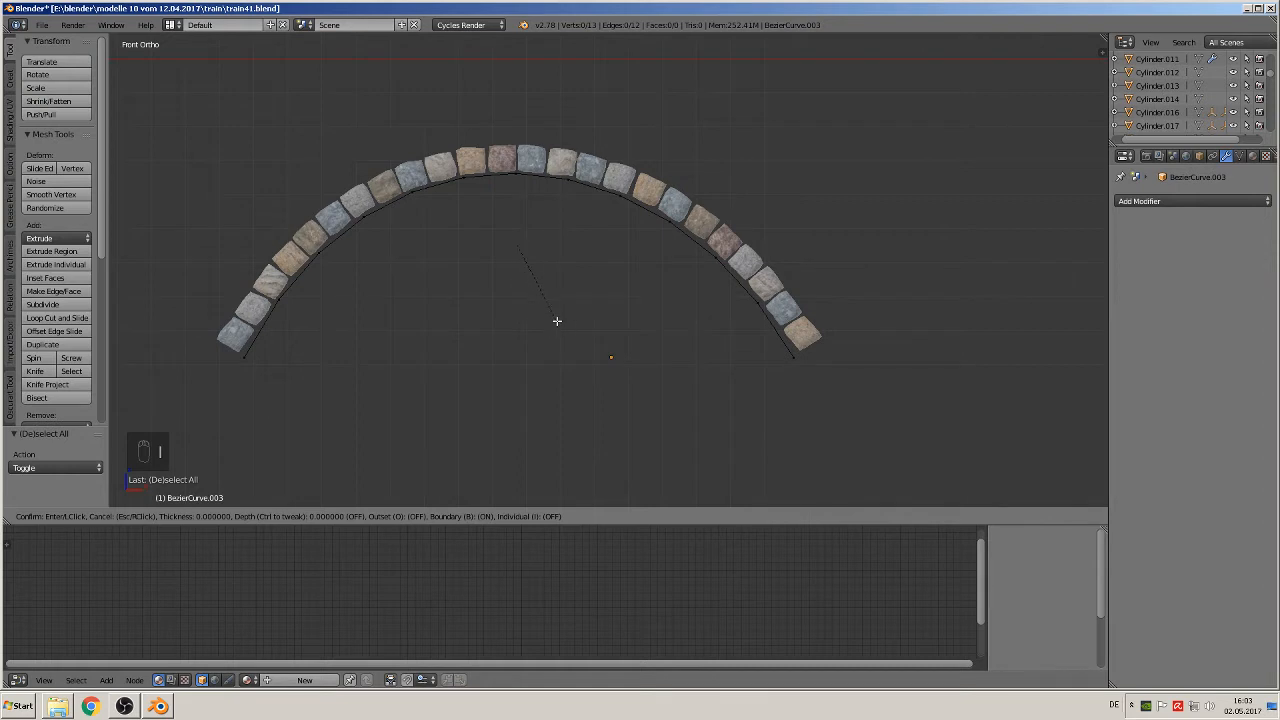
pyautogui.click(474, 262)
pyautogui.rightClick(516, 193)
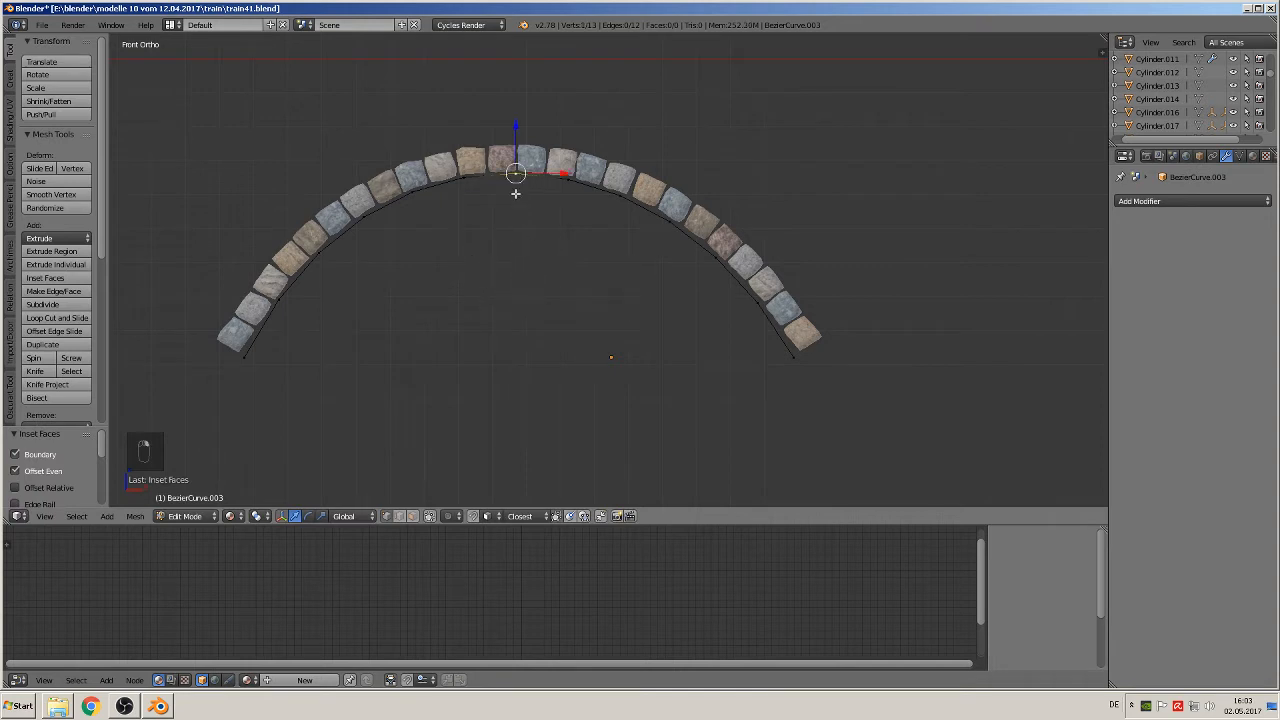
pyautogui.press('a')
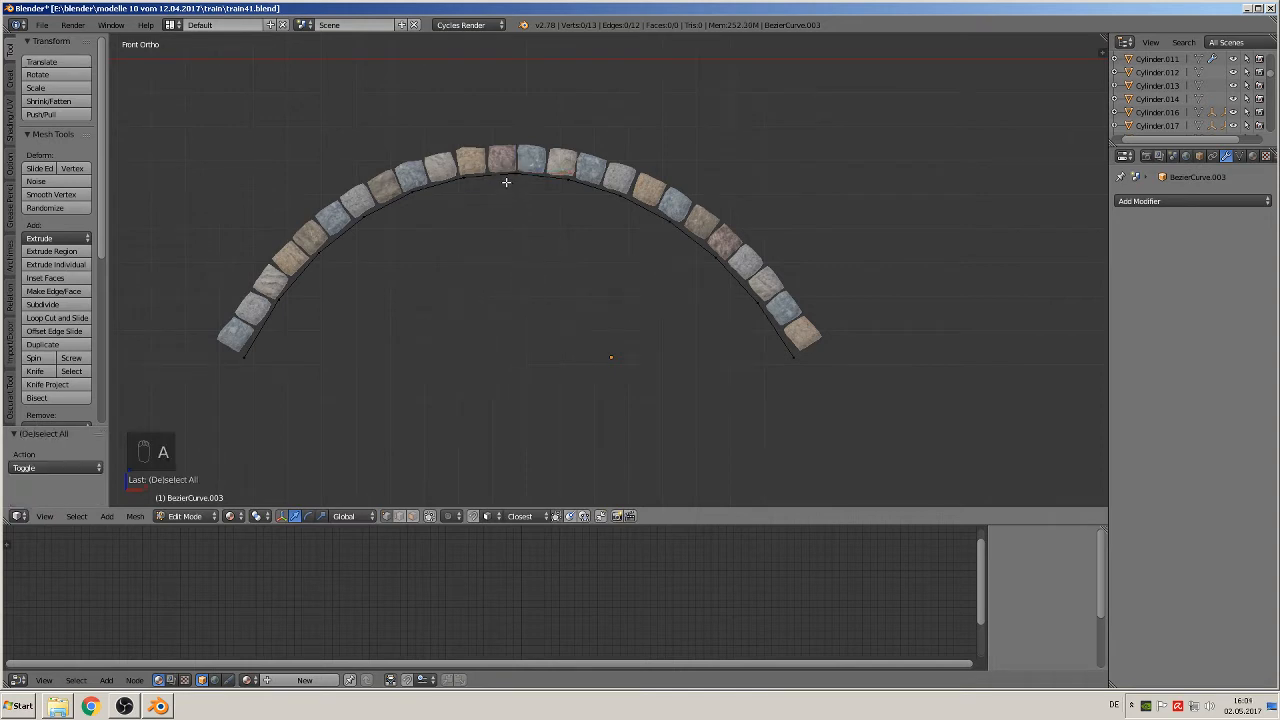
pyautogui.press('a')
pyautogui.press('s')
pyautogui.rightClick(506, 190)
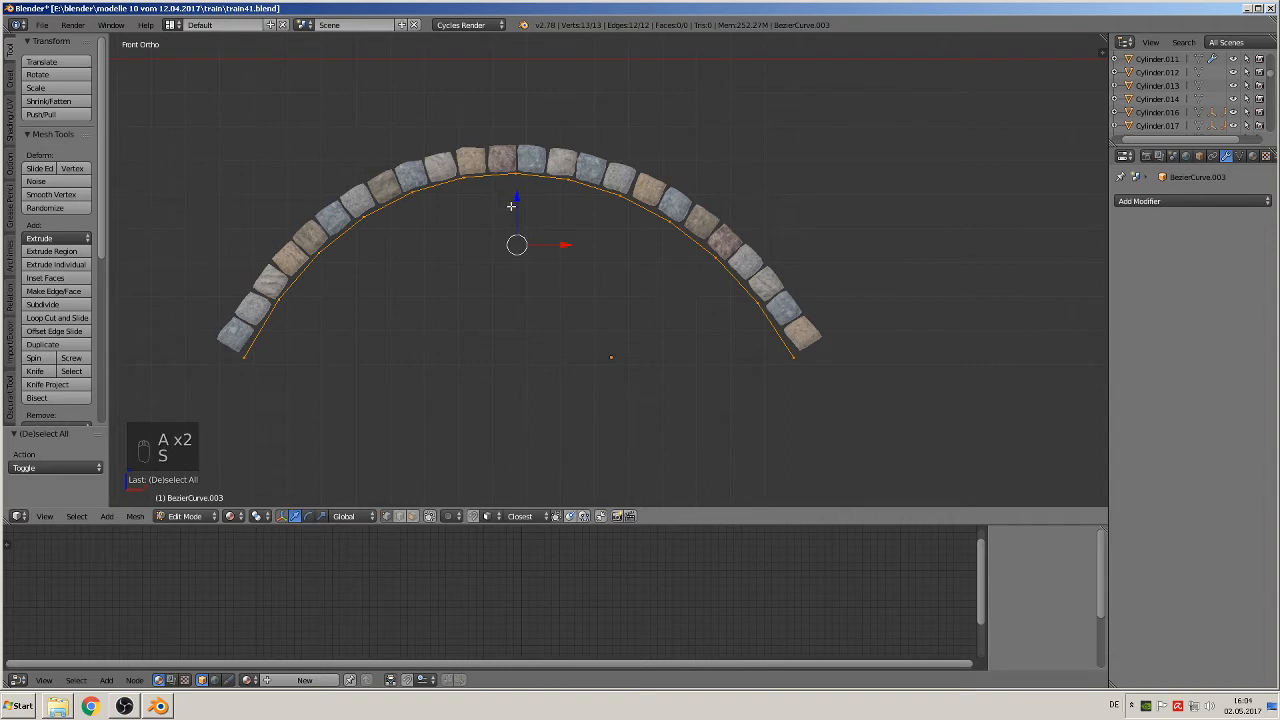
# Step: Extrude the arch curve outward into a band covering the stones, scaling the new edge about 1.181 and shifting it about 0.057 along X
pyautogui.press('e')
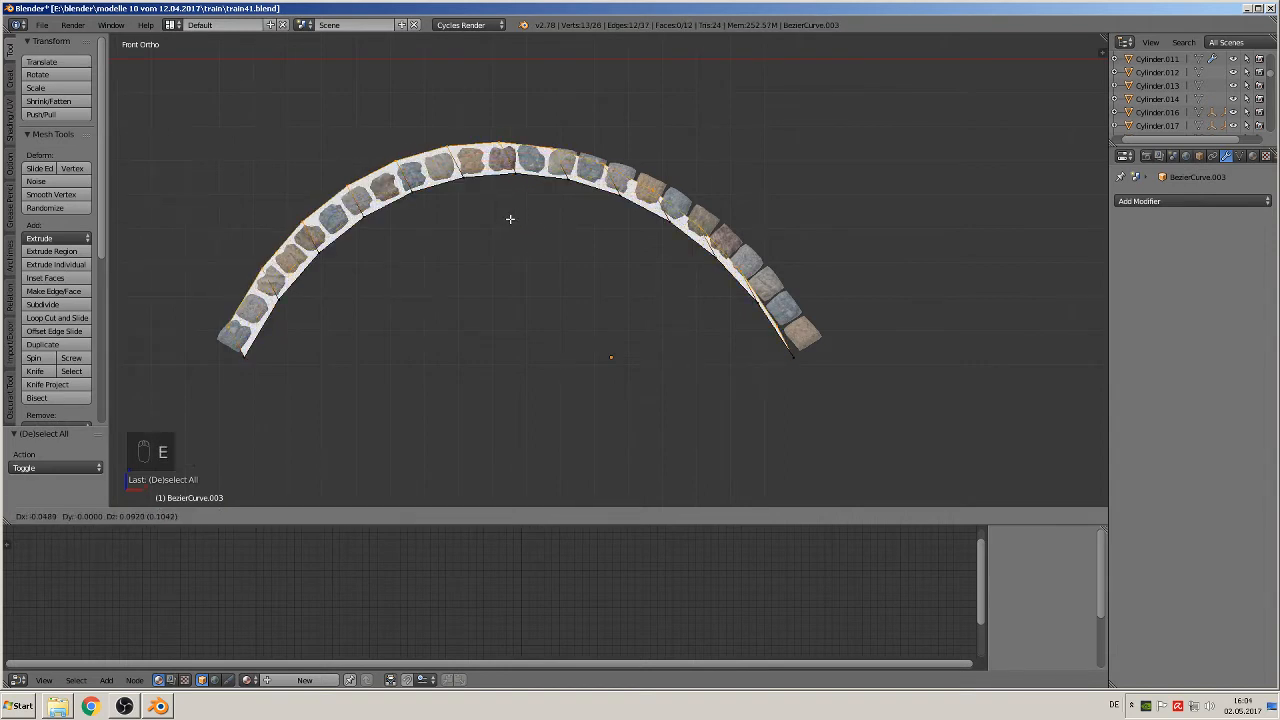
pyautogui.click(510, 218)
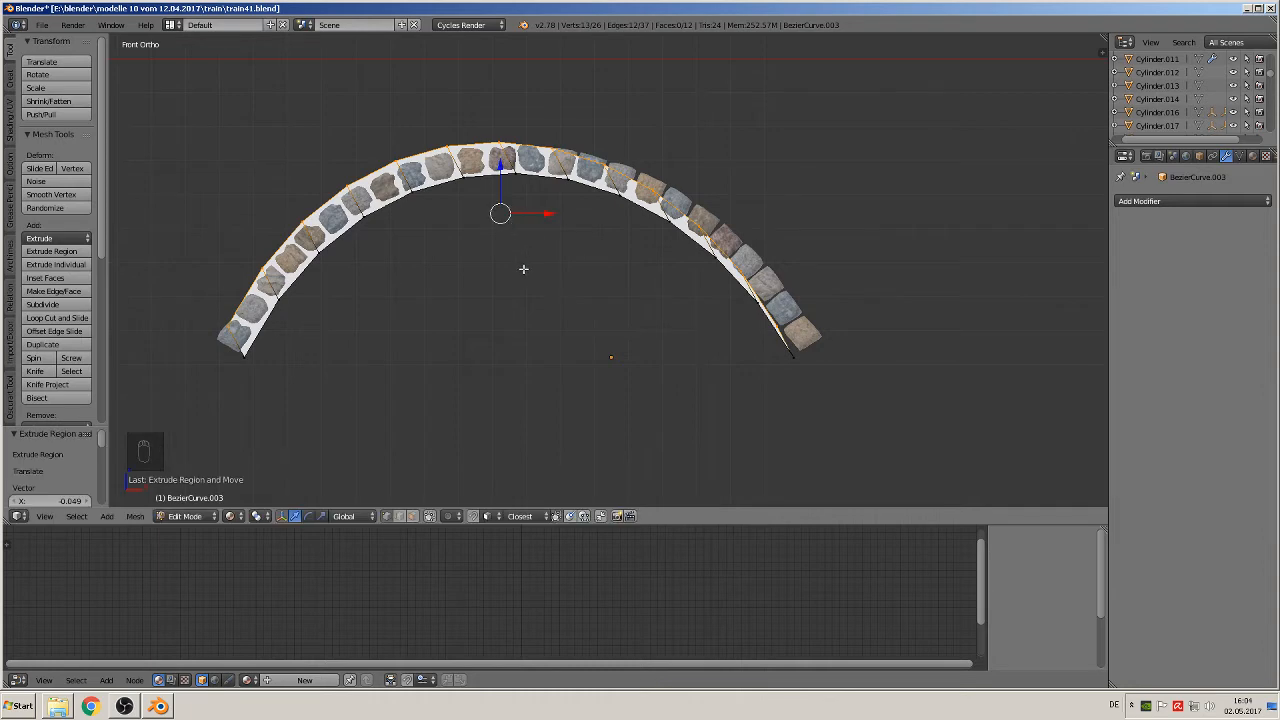
pyautogui.press('s')
pyautogui.click(538, 273)
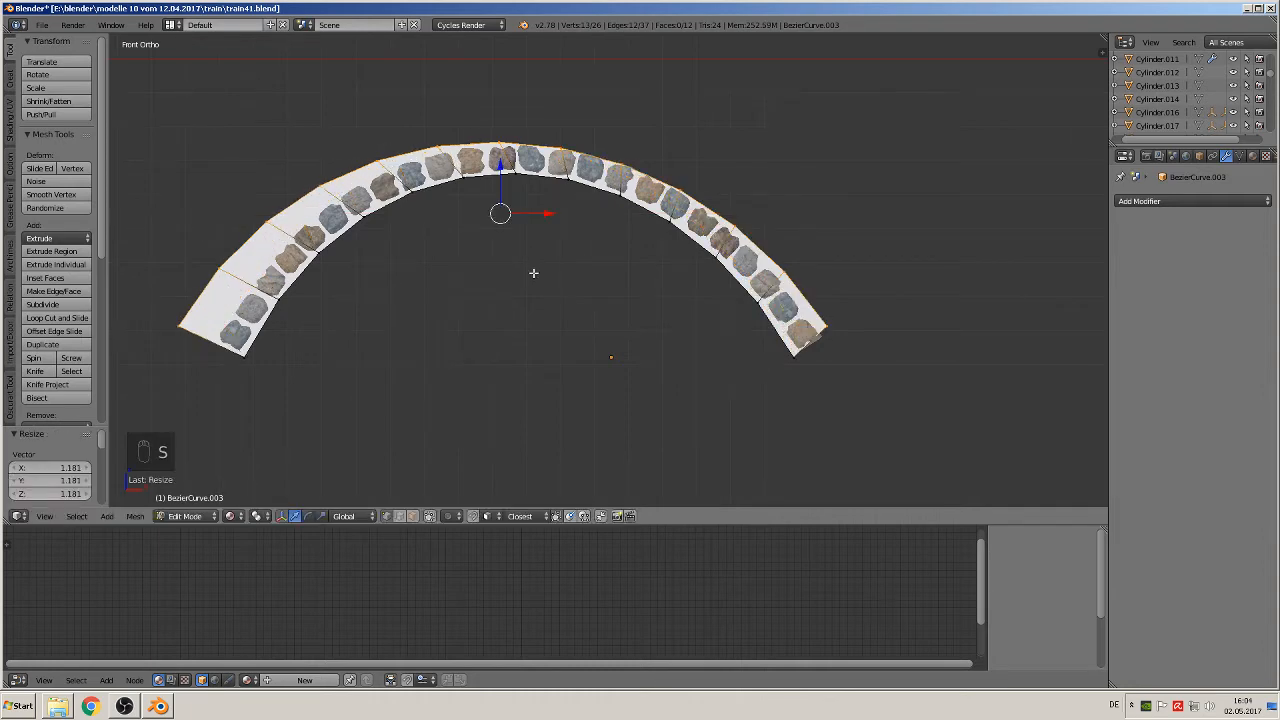
pyautogui.press('g')
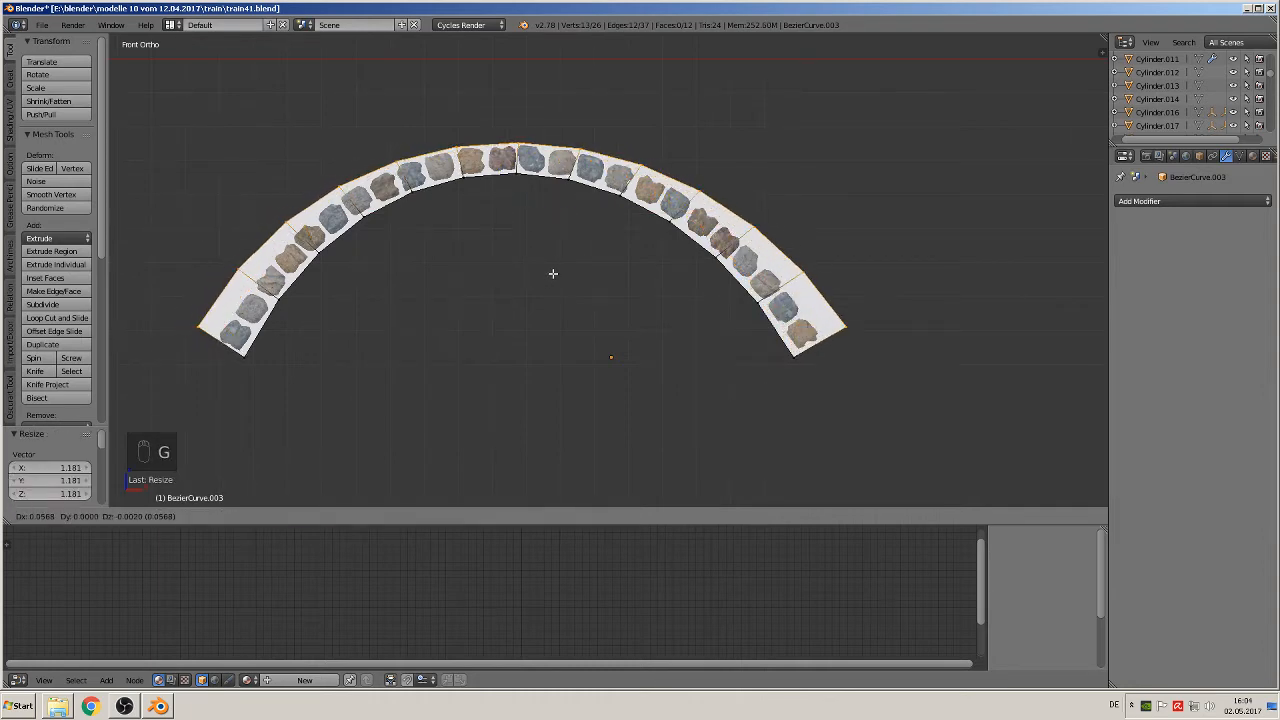
pyautogui.click(554, 274)
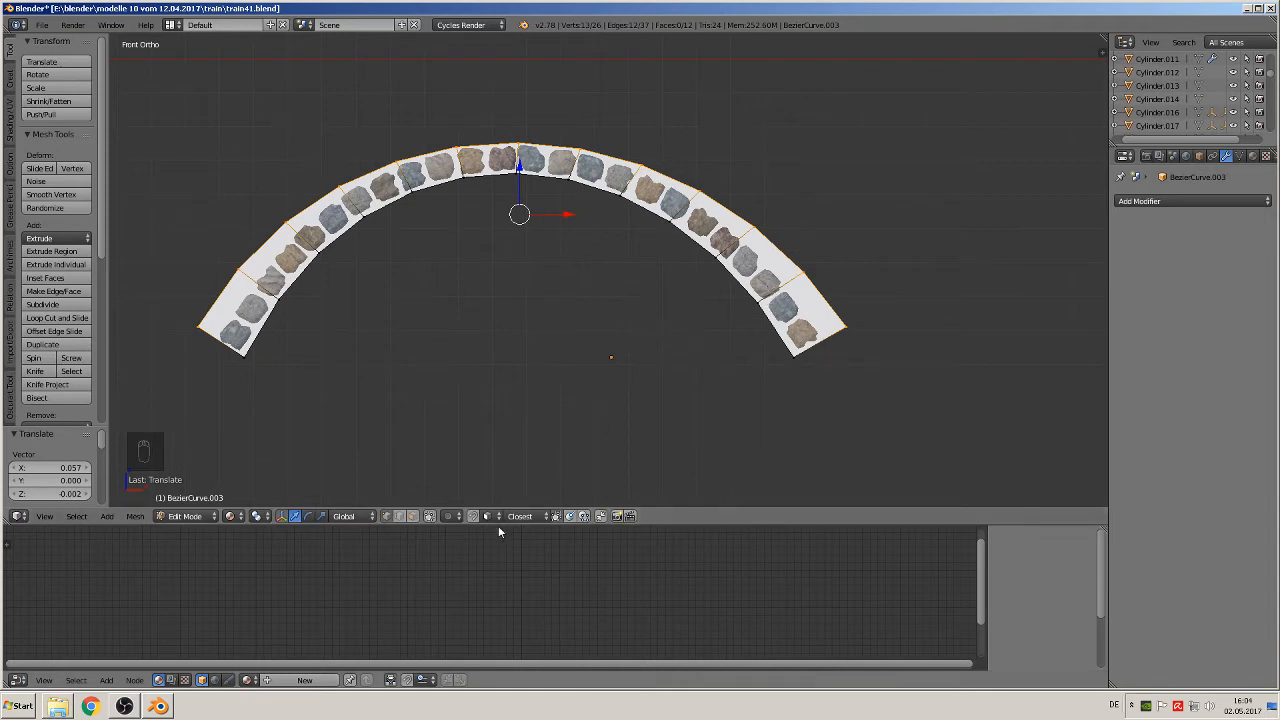
# Step: Enable proportional editing and move the band's outer right end vertex about -0.020 in X and -0.025 in Z with proportional size 1.10
pyautogui.click(448, 516)
pyautogui.click(486, 457)
pyautogui.rightClick(850, 327)
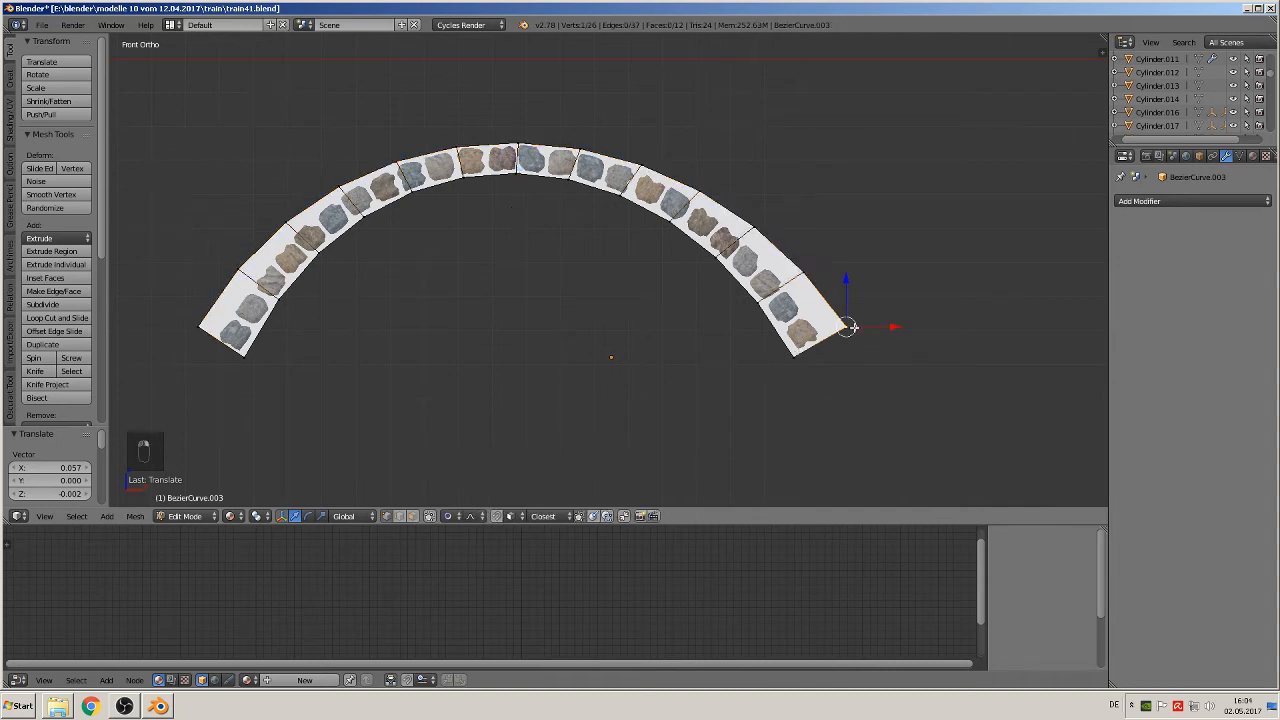
pyautogui.press('g')
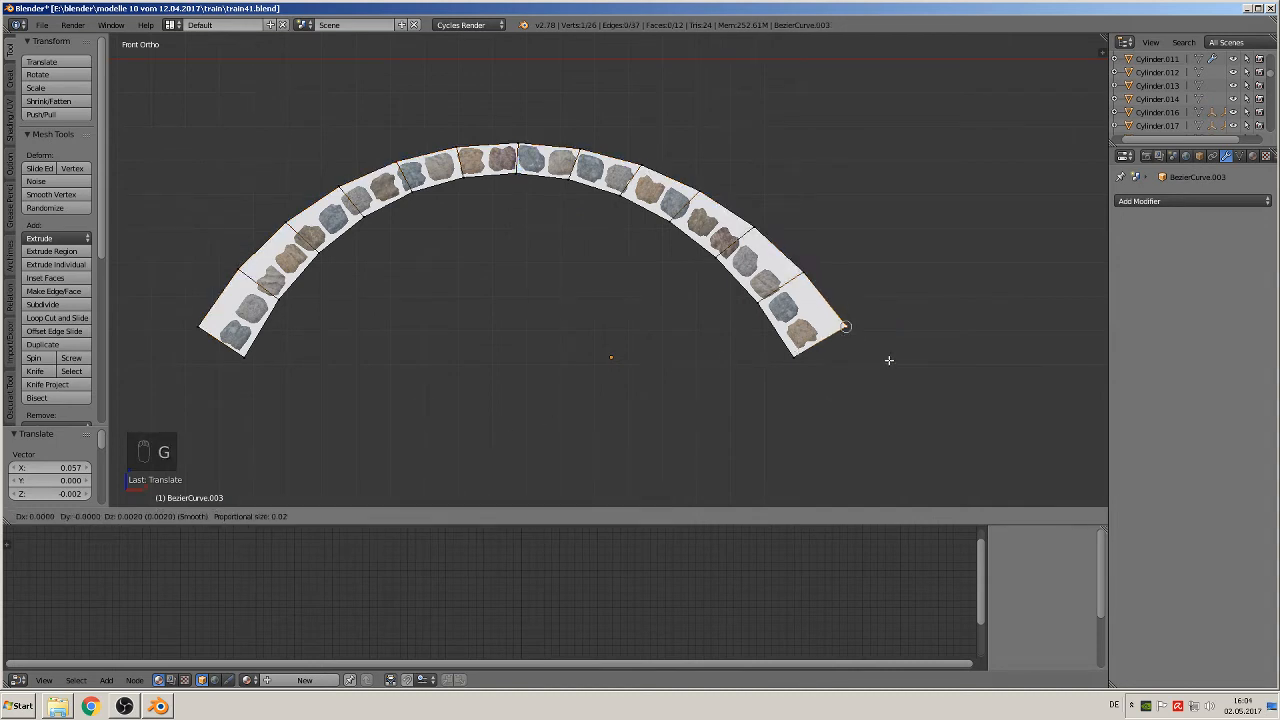
pyautogui.scroll(-12, 890, 364)
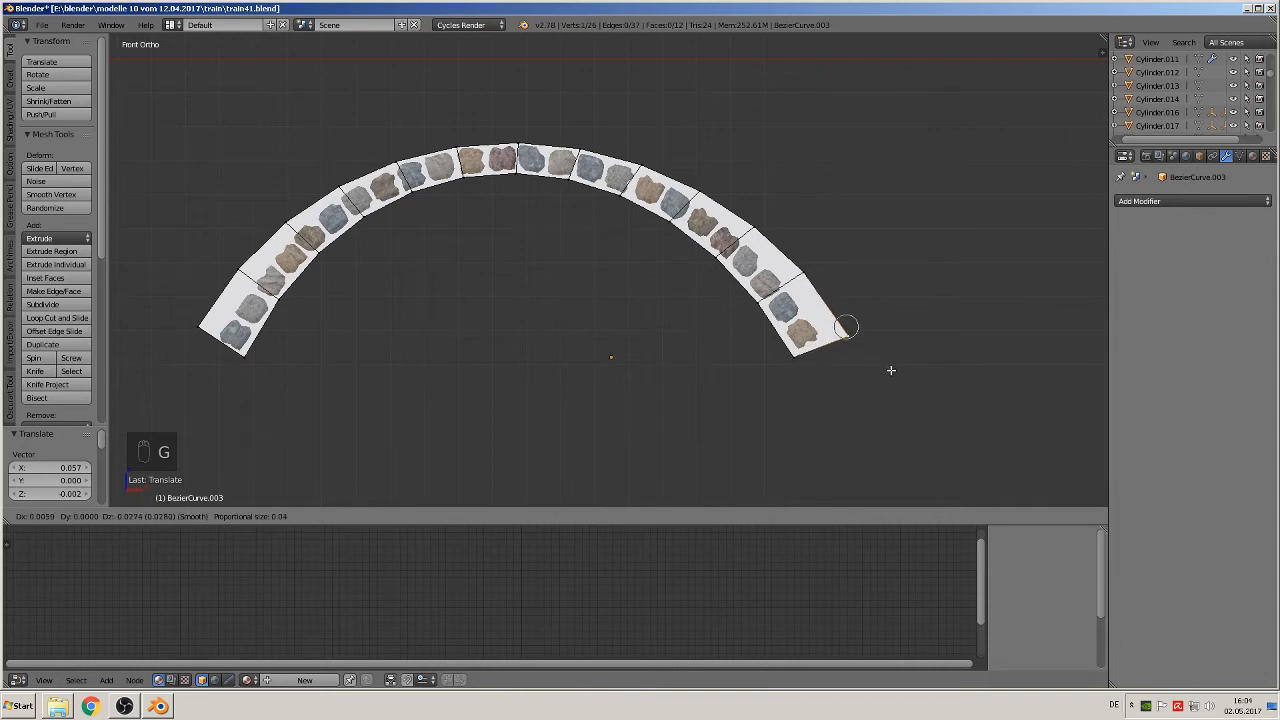
pyautogui.scroll(-20, 889, 369)
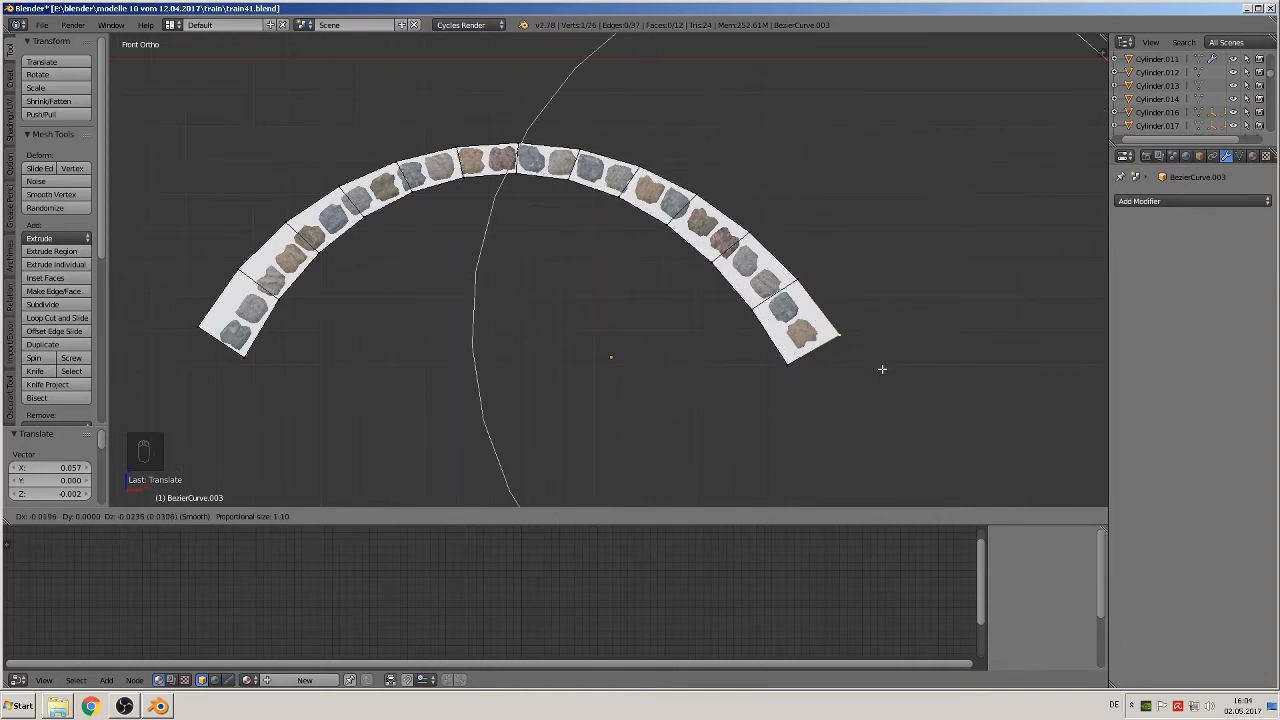
pyautogui.click(882, 369)
# Step: Scale the band's right end proportionally by about 0.703 and move its outer vertex about -0.035 in X and -0.016 in Z with proportional size 0.35
pyautogui.press('s')
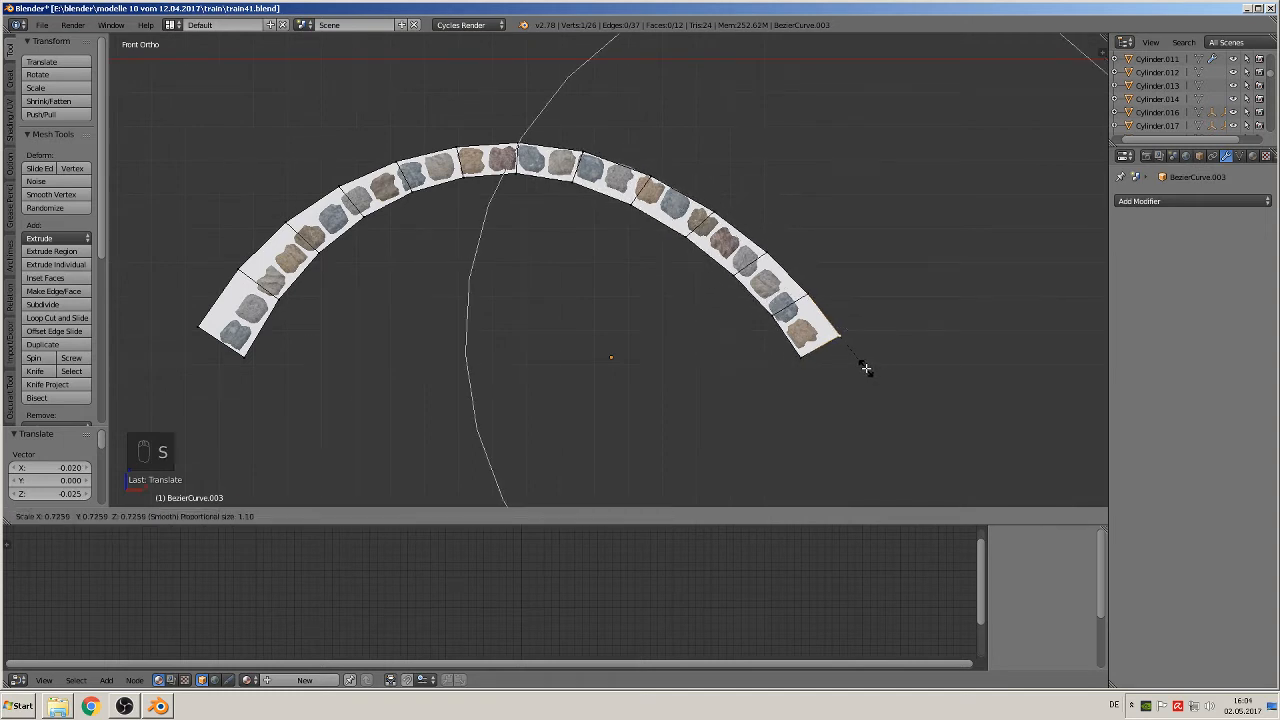
pyautogui.click(865, 368)
pyautogui.press('g')
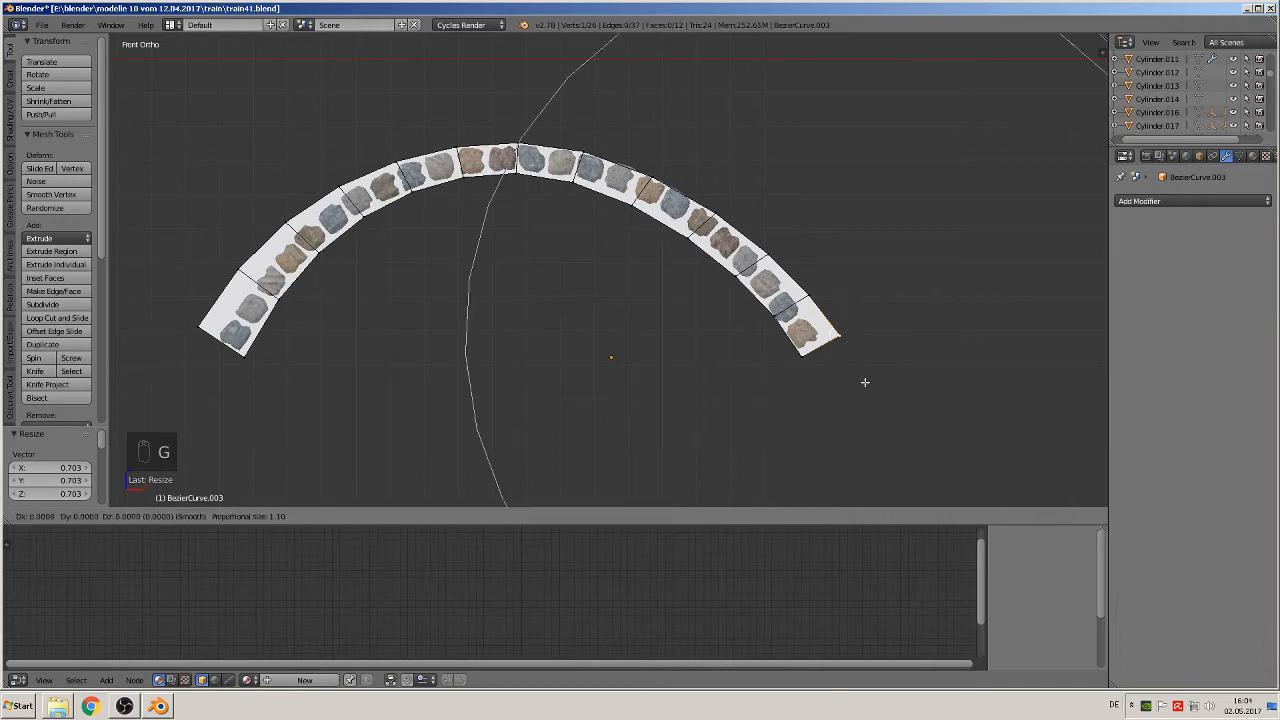
pyautogui.scroll(5, 856, 371)
pyautogui.scroll(7, 856, 371)
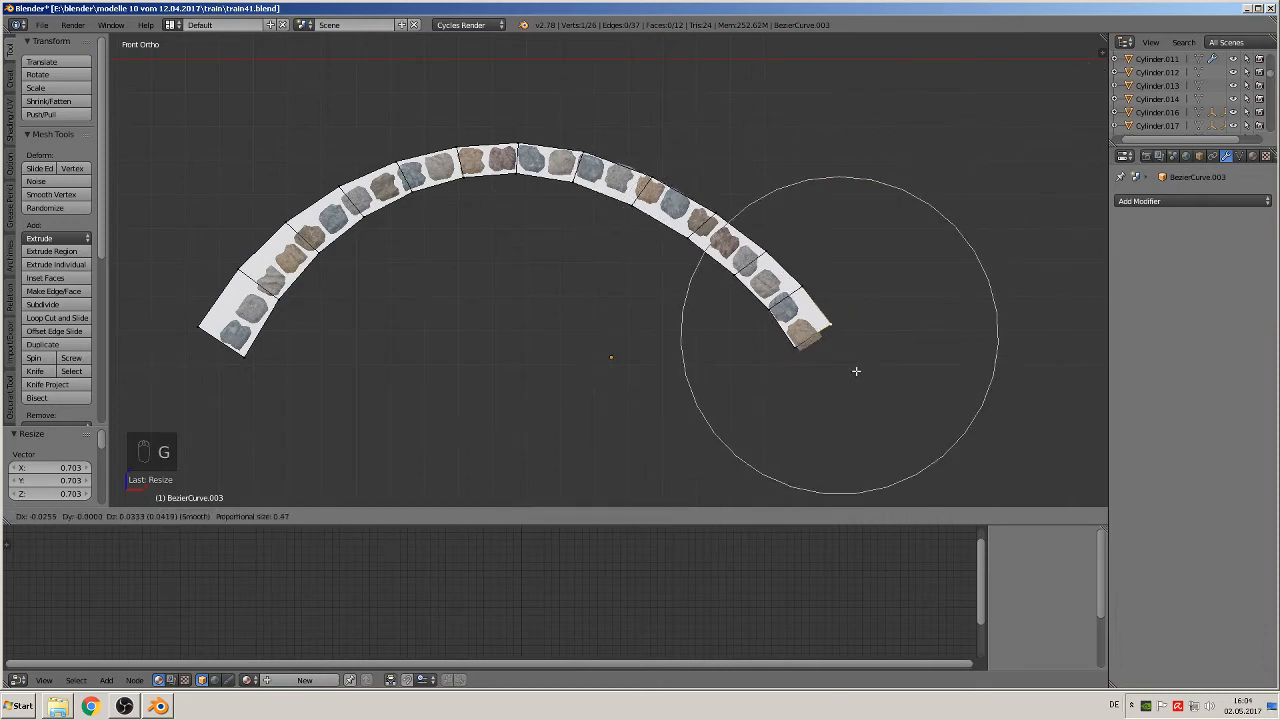
pyautogui.click(853, 387)
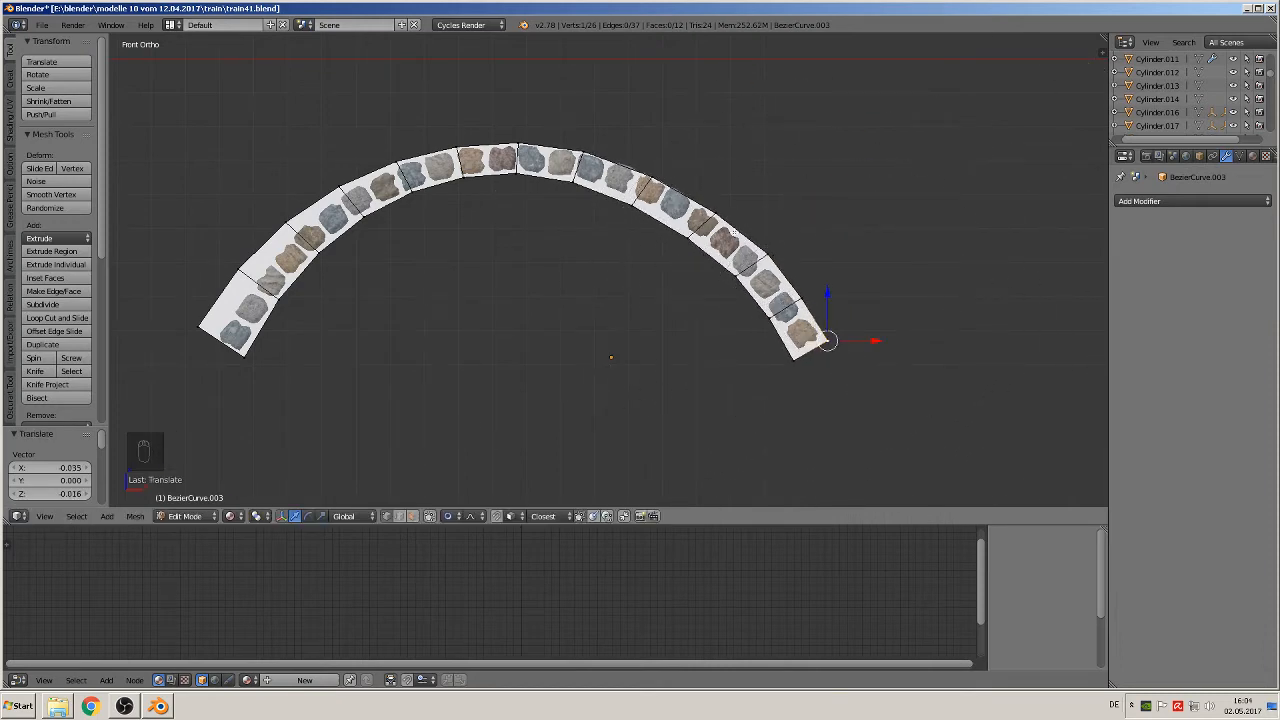
# Step: Move the band's upper right outer vertex about 0.010 in X and 0.008 in Z, and its outer left end vertex about 0.033 and -0.018
pyautogui.rightClick(668, 181)
pyautogui.press('g')
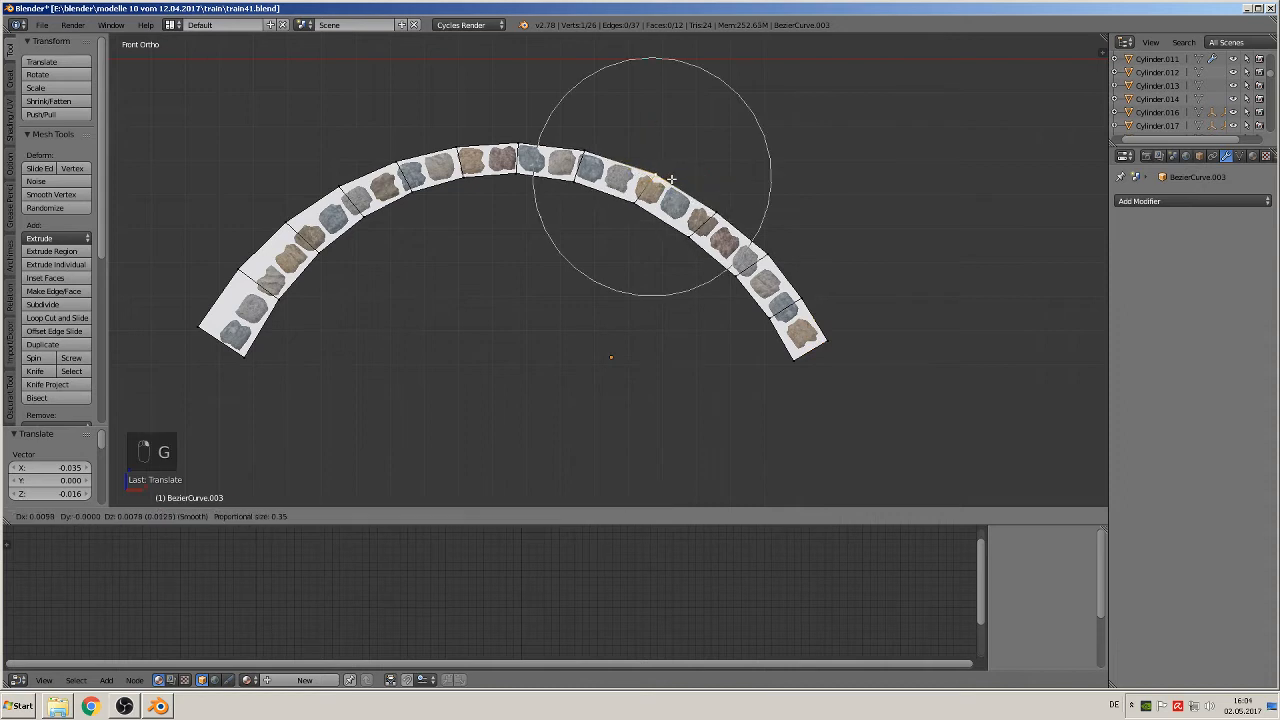
pyautogui.click(670, 181)
pyautogui.rightClick(196, 334)
pyautogui.press('g')
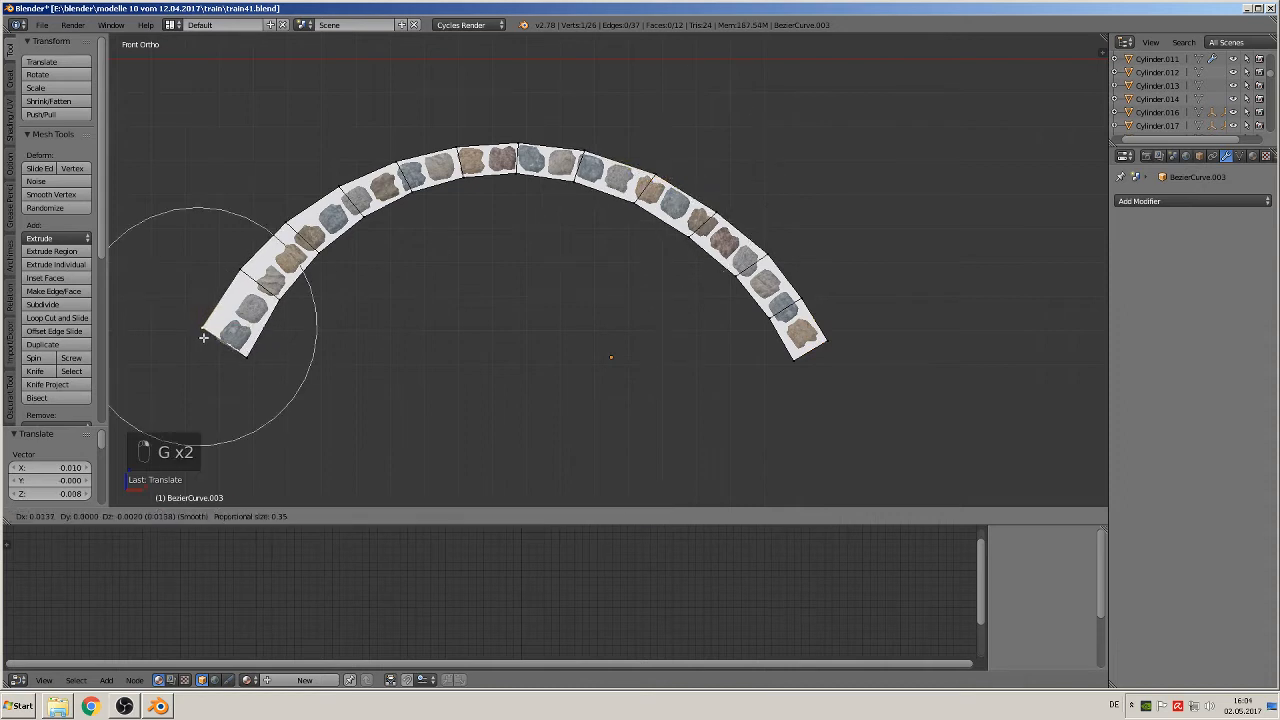
pyautogui.click(210, 340)
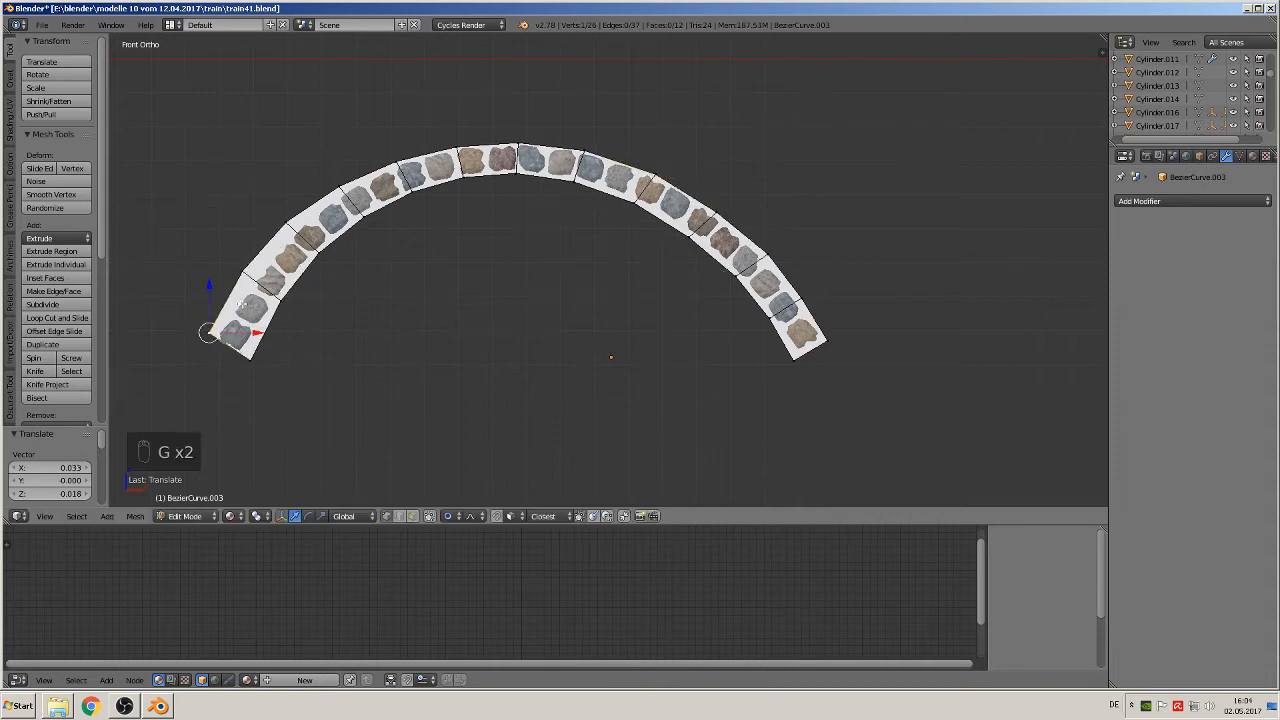
# Step: Move the third outer vertex from the band's left end about 0.008 in X and -0.006 in Z
pyautogui.rightClick(292, 218)
pyautogui.press('g')
pyautogui.click(292, 220)
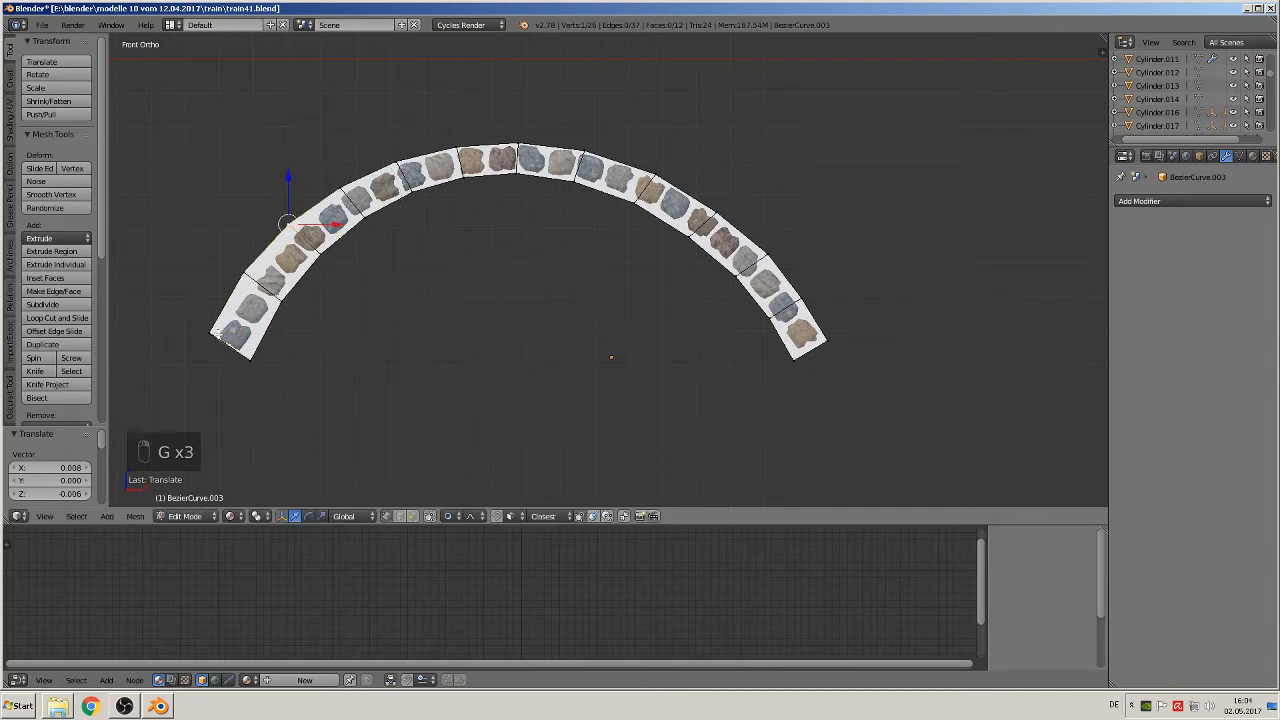
# Step: Scale around the band's outer left end vertex by about 0.790 with proportional size 1.00, and move it about 0.010 in X and -0.010 in Z
pyautogui.rightClick(214, 334)
pyautogui.press('s')
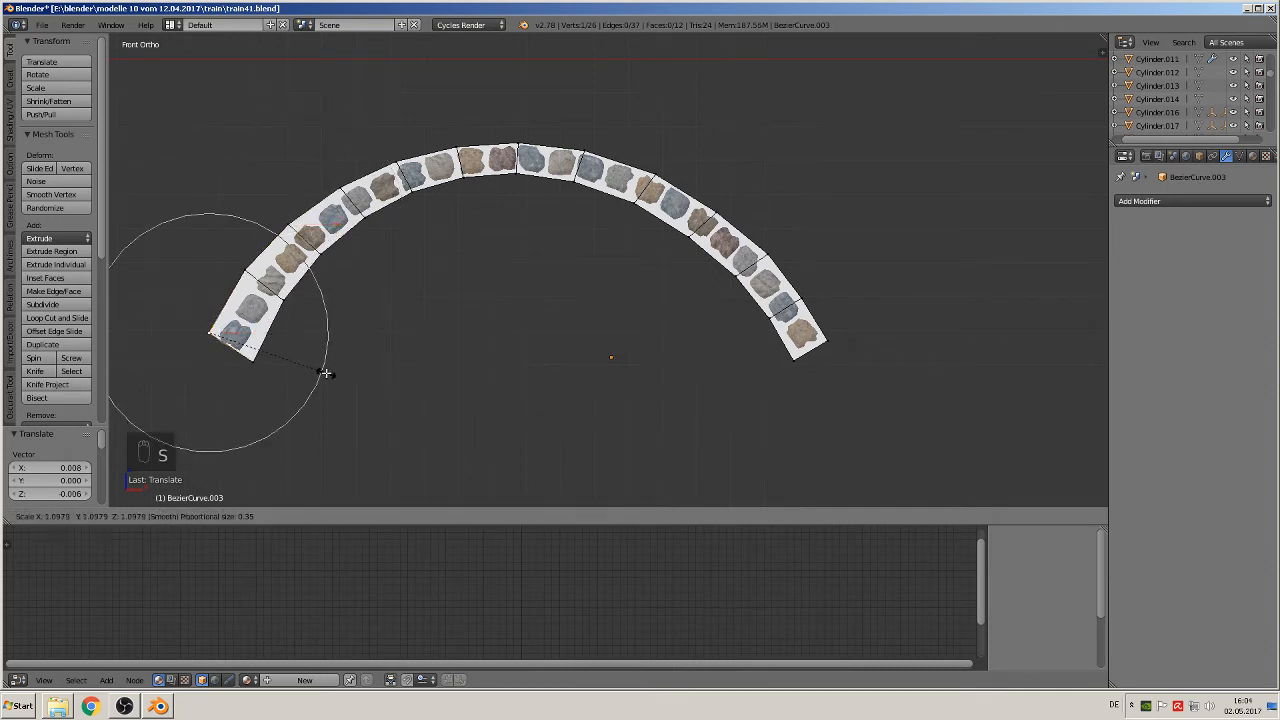
pyautogui.scroll(-3, 271, 346)
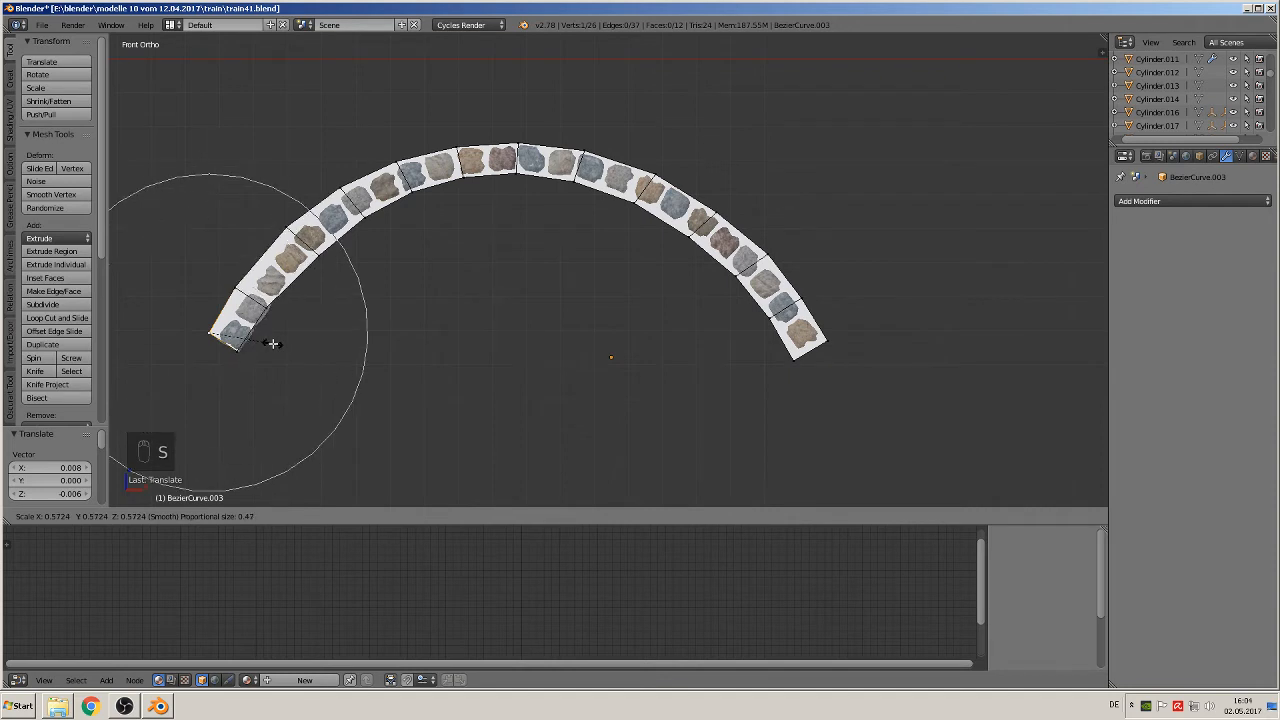
pyautogui.scroll(-4, 300, 349)
pyautogui.scroll(-2, 302, 349)
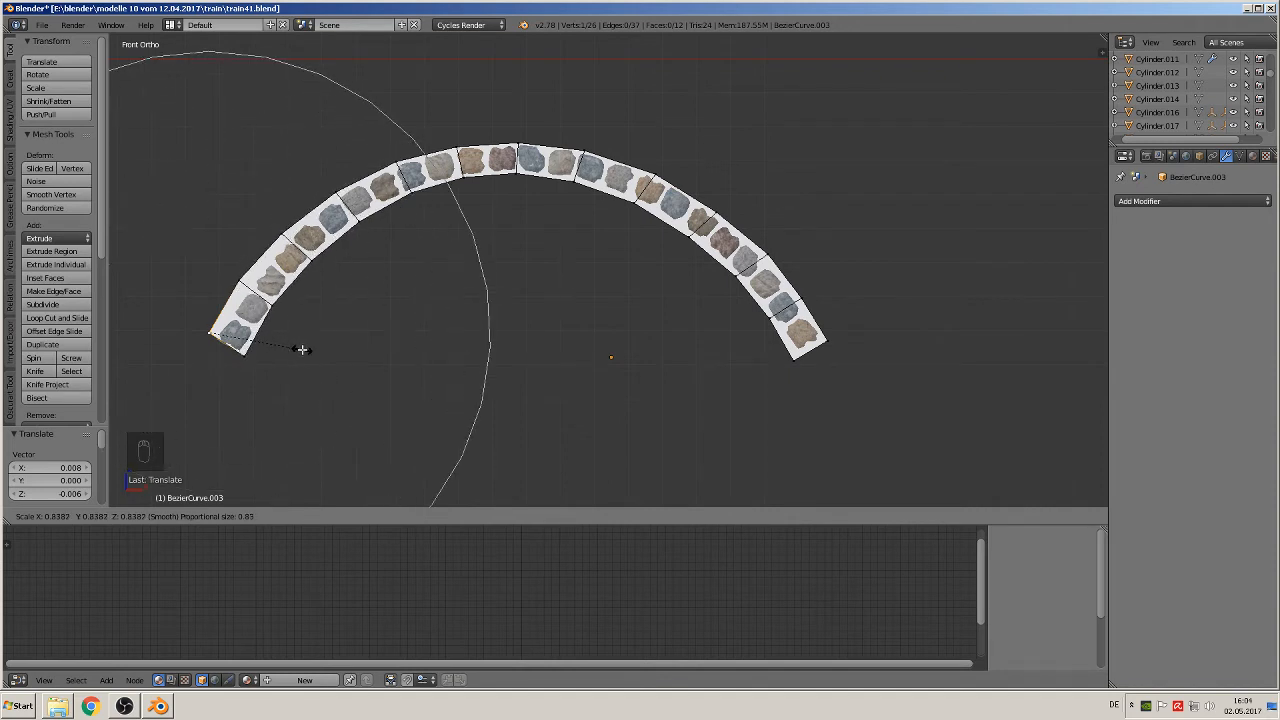
pyautogui.scroll(-2, 302, 349)
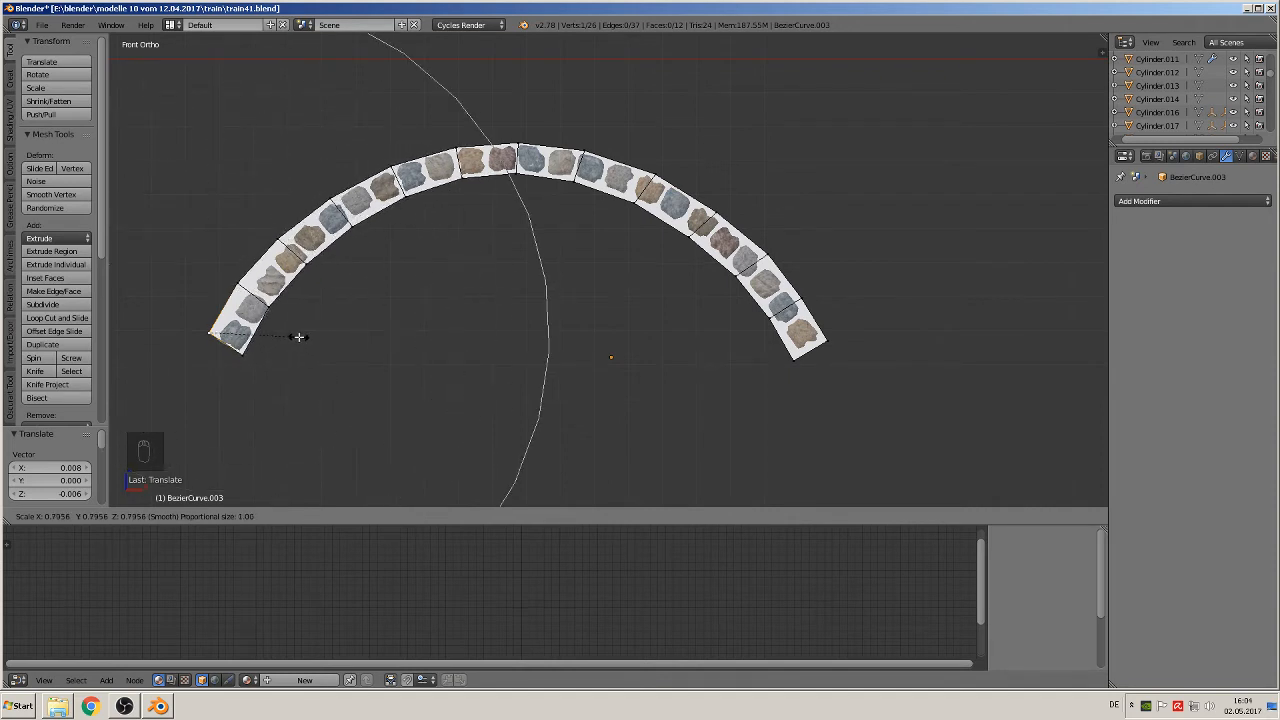
pyautogui.click(298, 337)
pyautogui.press('g')
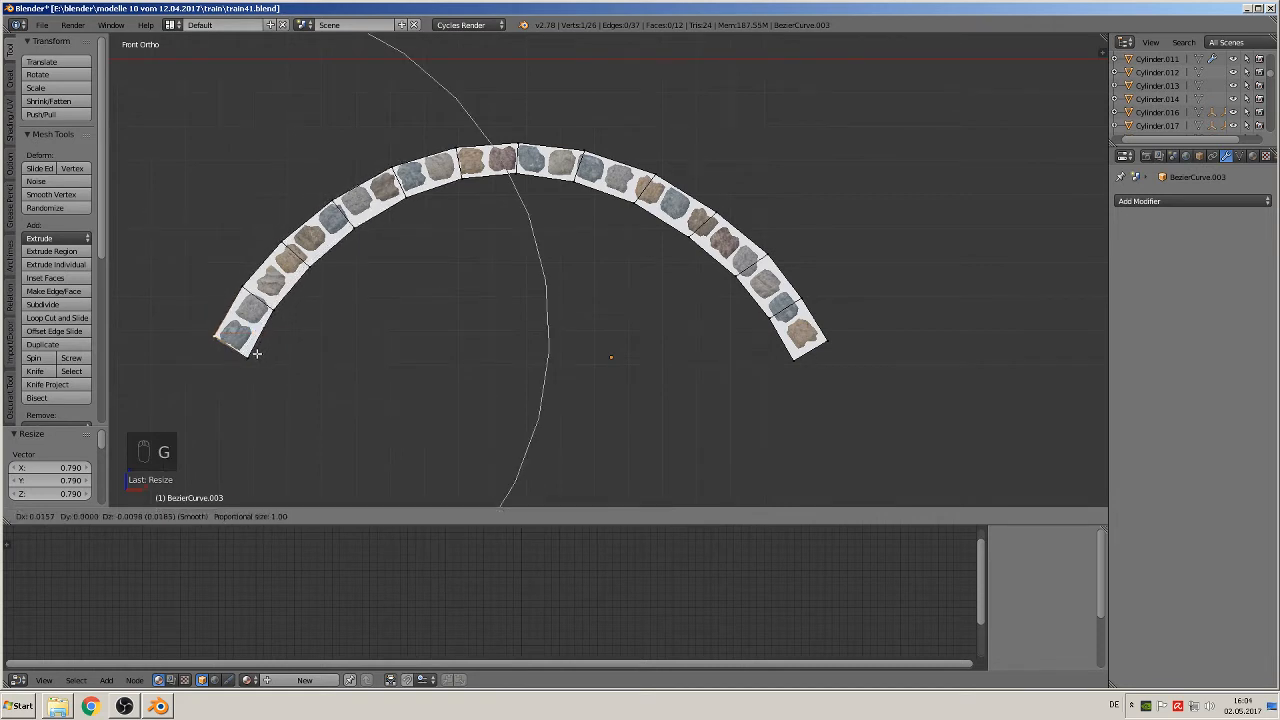
pyautogui.click(254, 353)
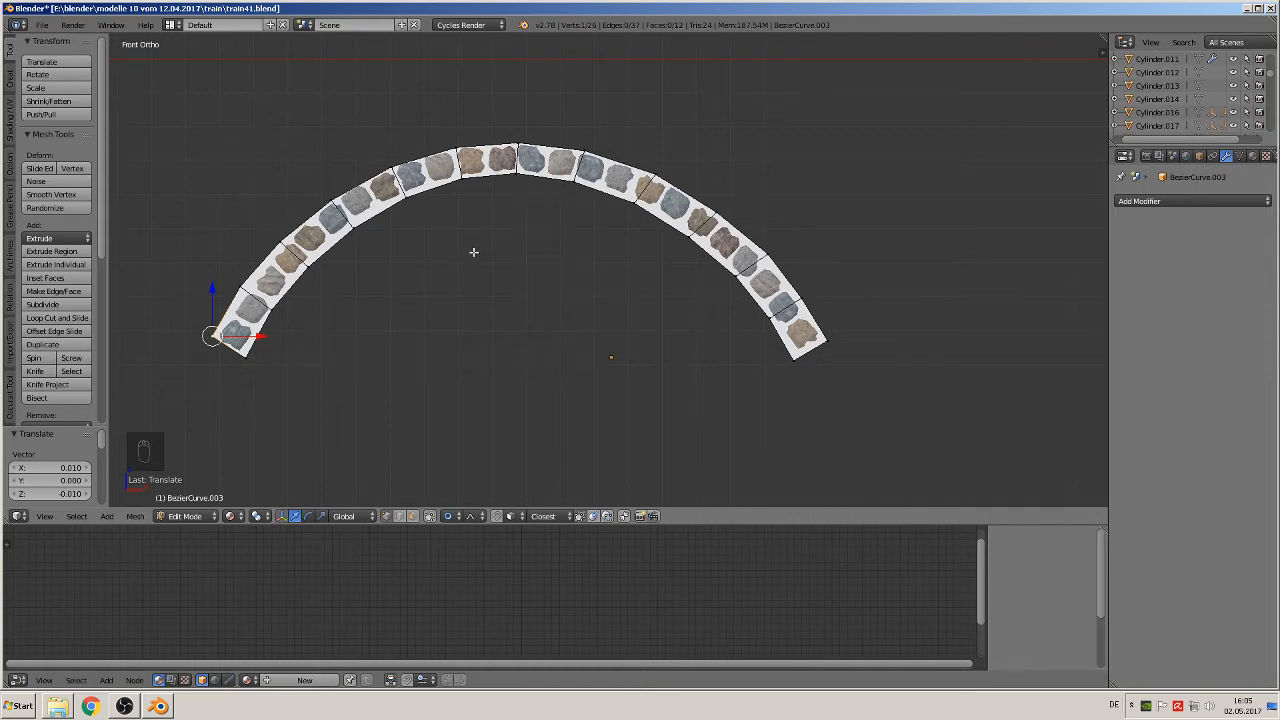
# Step: Disable proportional editing and move the second outer vertex from the left end about 0.020 in X and -0.025 in Z
pyautogui.press('Tab')
pyautogui.moveTo(629, 311); pyautogui.dragTo(591, 309, button='middle')
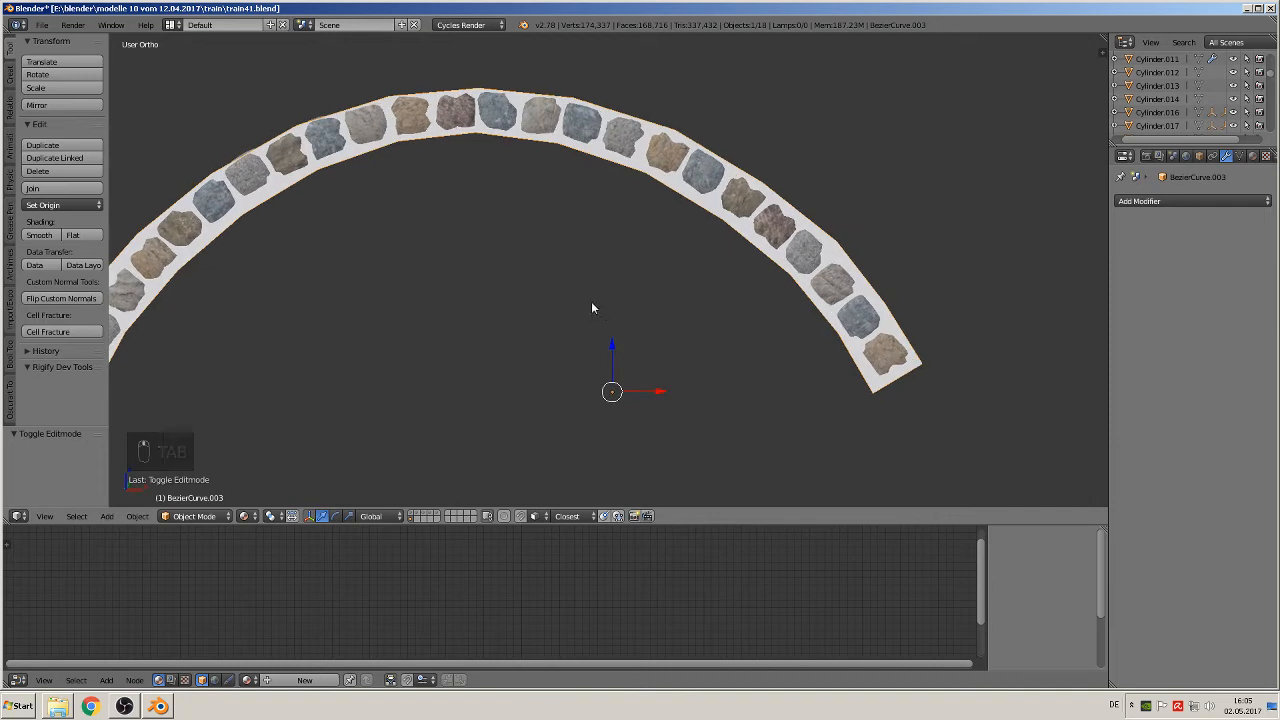
pyautogui.press('KP_1')
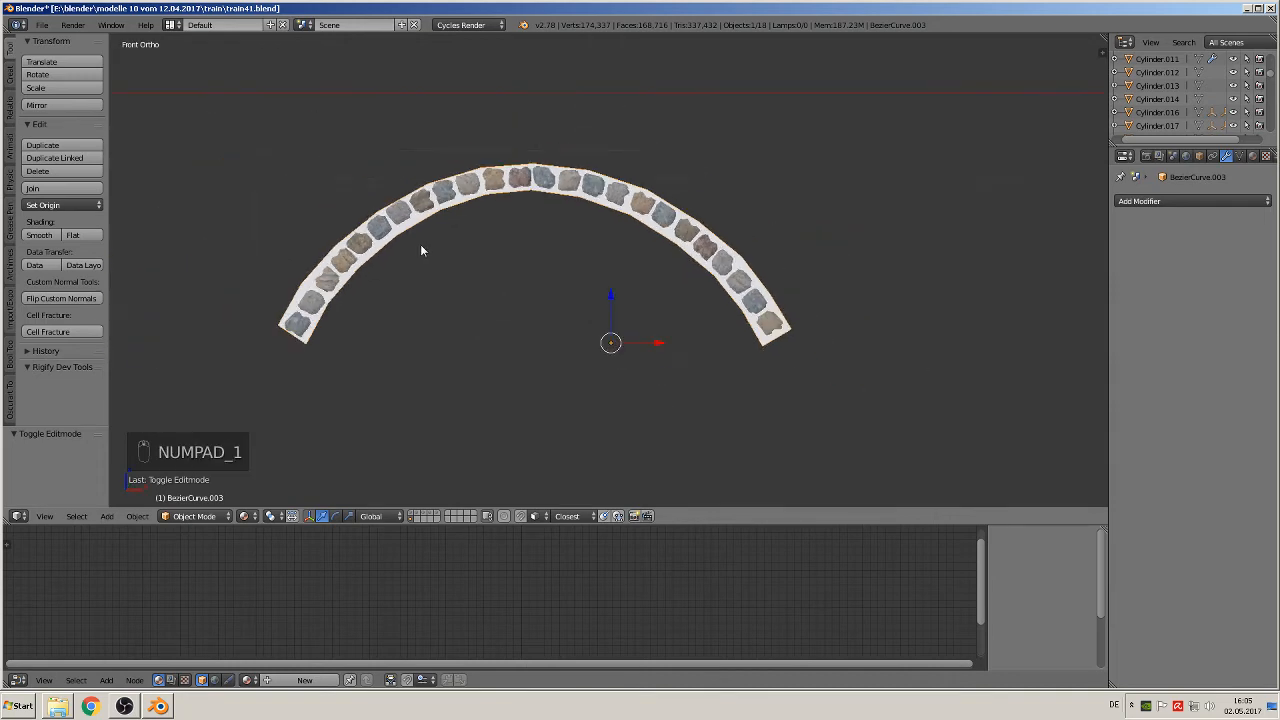
pyautogui.scroll(5, 680, 261)
pyautogui.press('Tab')
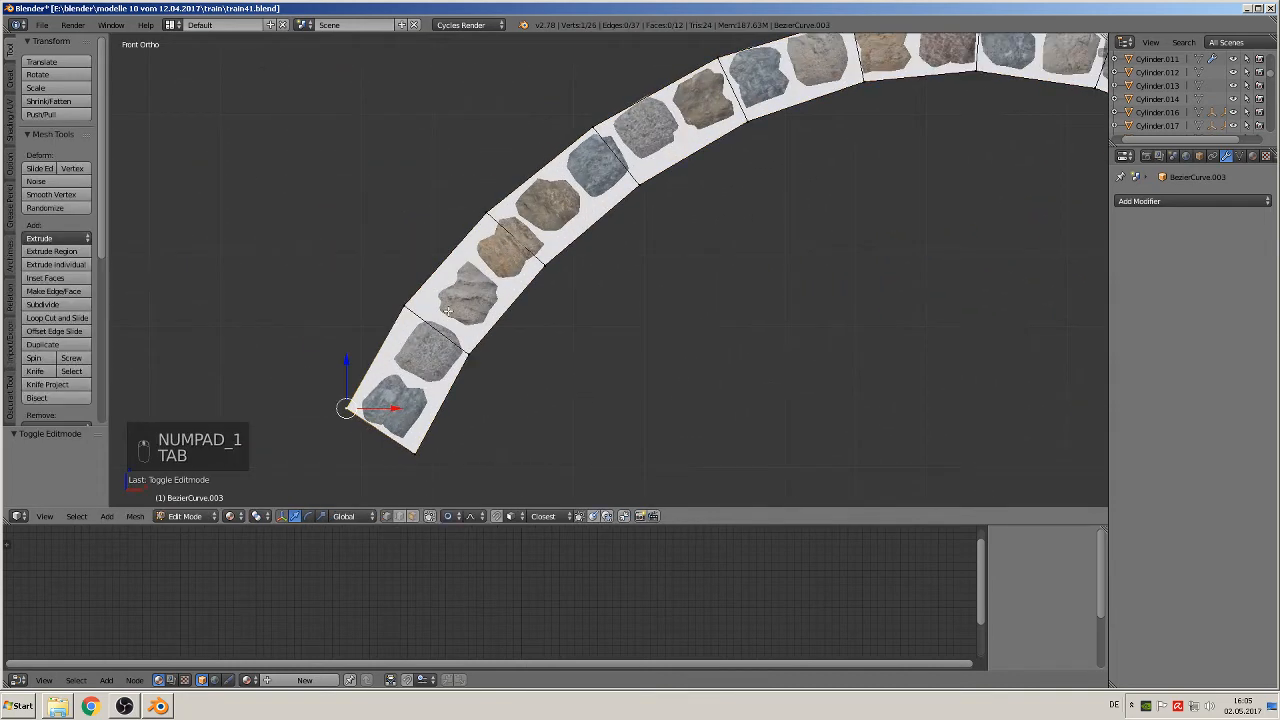
pyautogui.rightClick(403, 305)
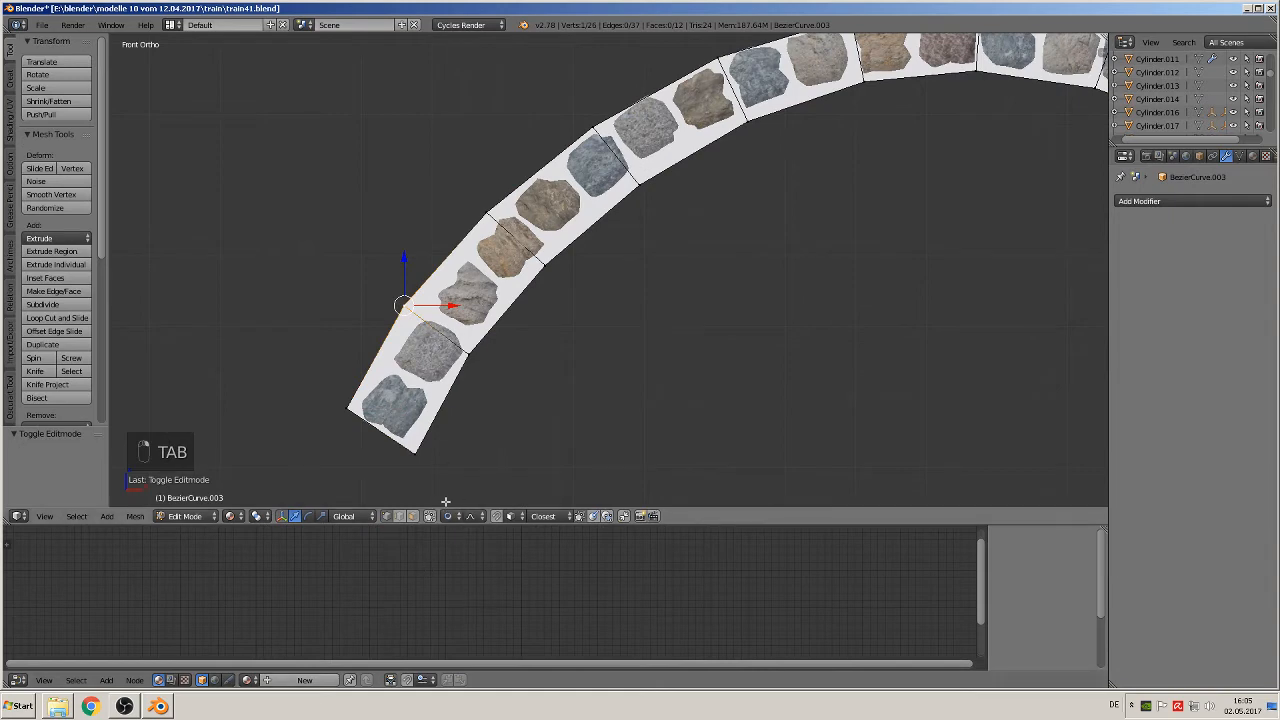
pyautogui.click(447, 516)
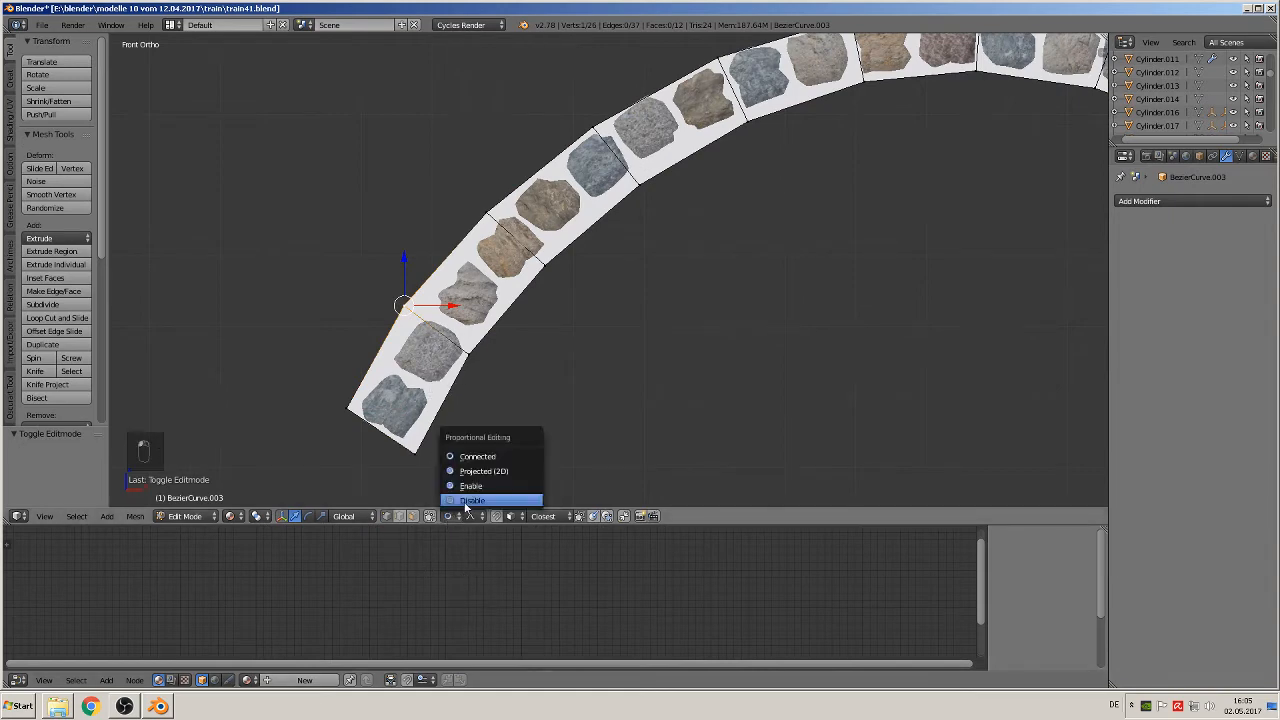
pyautogui.click(465, 451)
pyautogui.press('g')
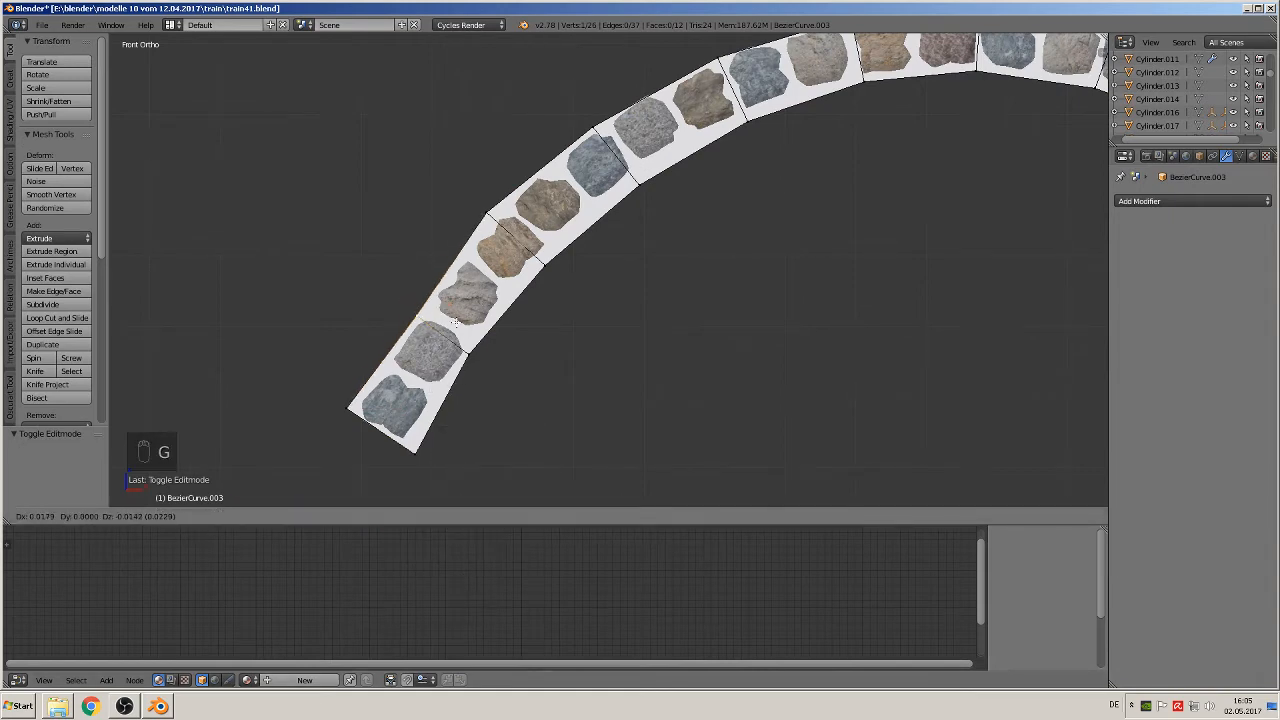
pyautogui.click(458, 328)
# Step: Move the first three outer vertices at the left end about (0.008, -0.006), (-0.007, 0.002) and (0.004, -0.013) in X and Z
pyautogui.rightClick(357, 400)
pyautogui.press('g')
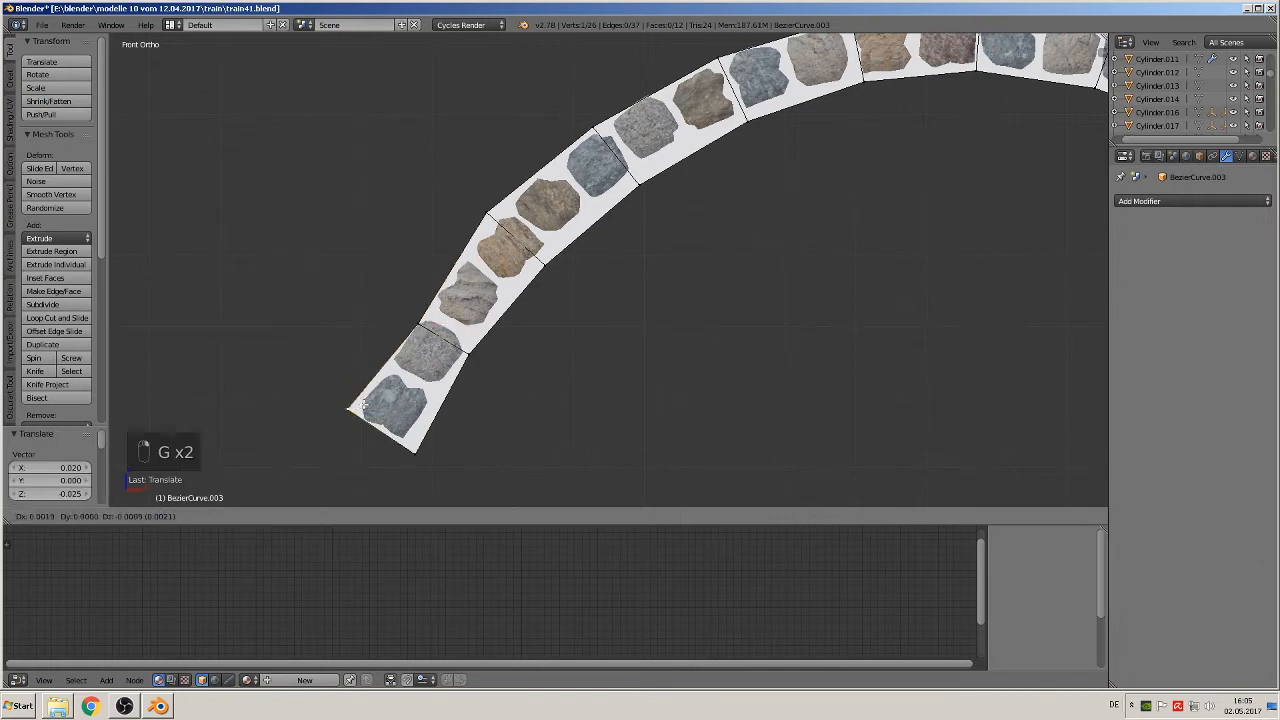
pyautogui.click(362, 406)
pyautogui.rightClick(417, 324)
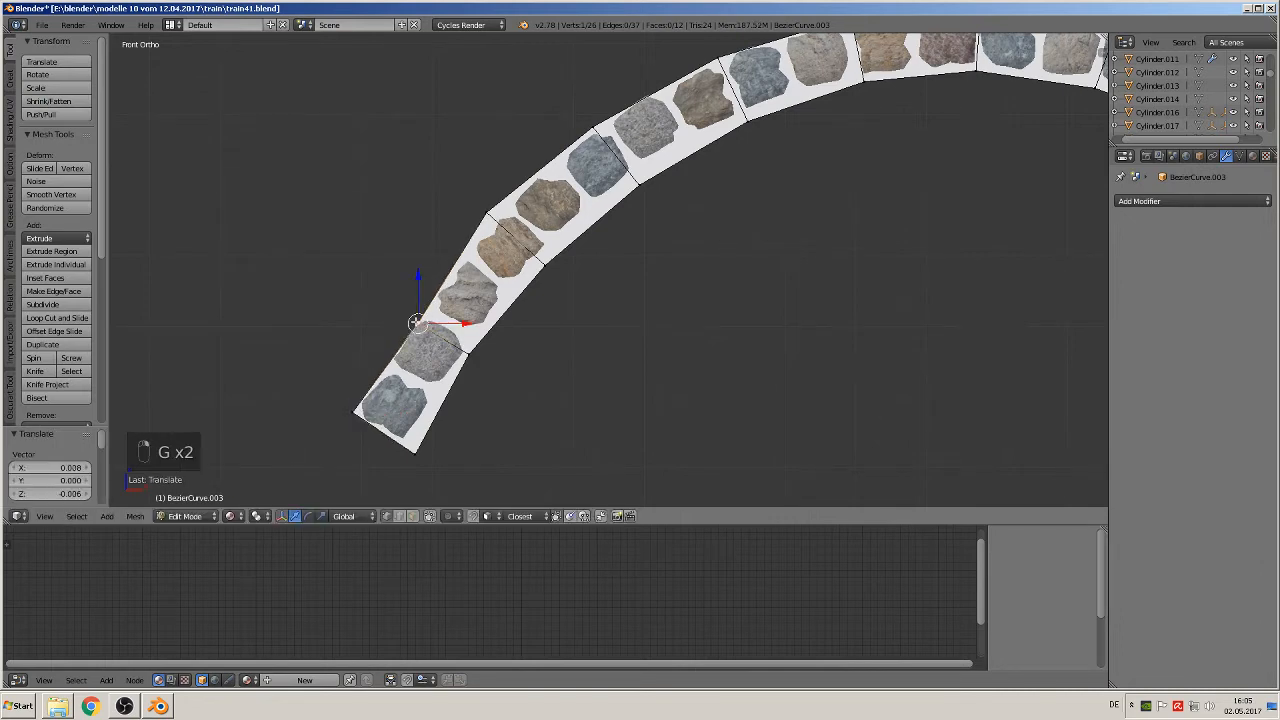
pyautogui.press('g')
pyautogui.click(486, 193)
pyautogui.press('g')
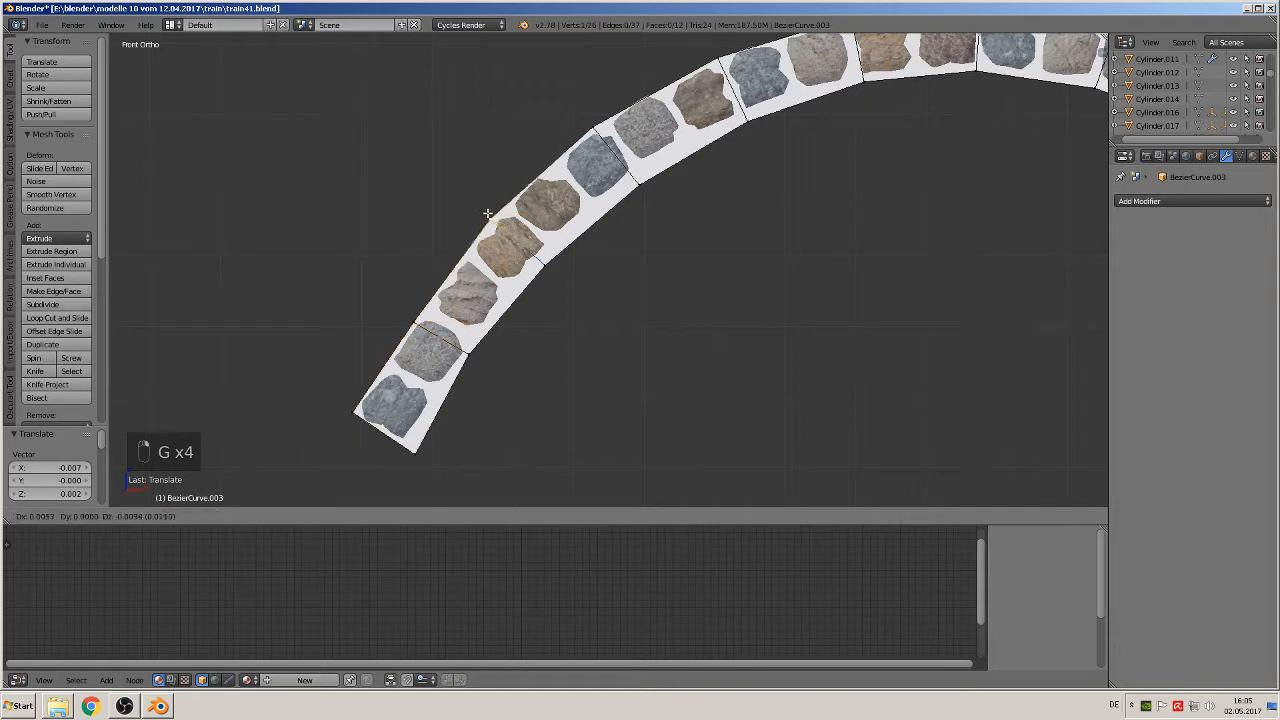
pyautogui.click(484, 216)
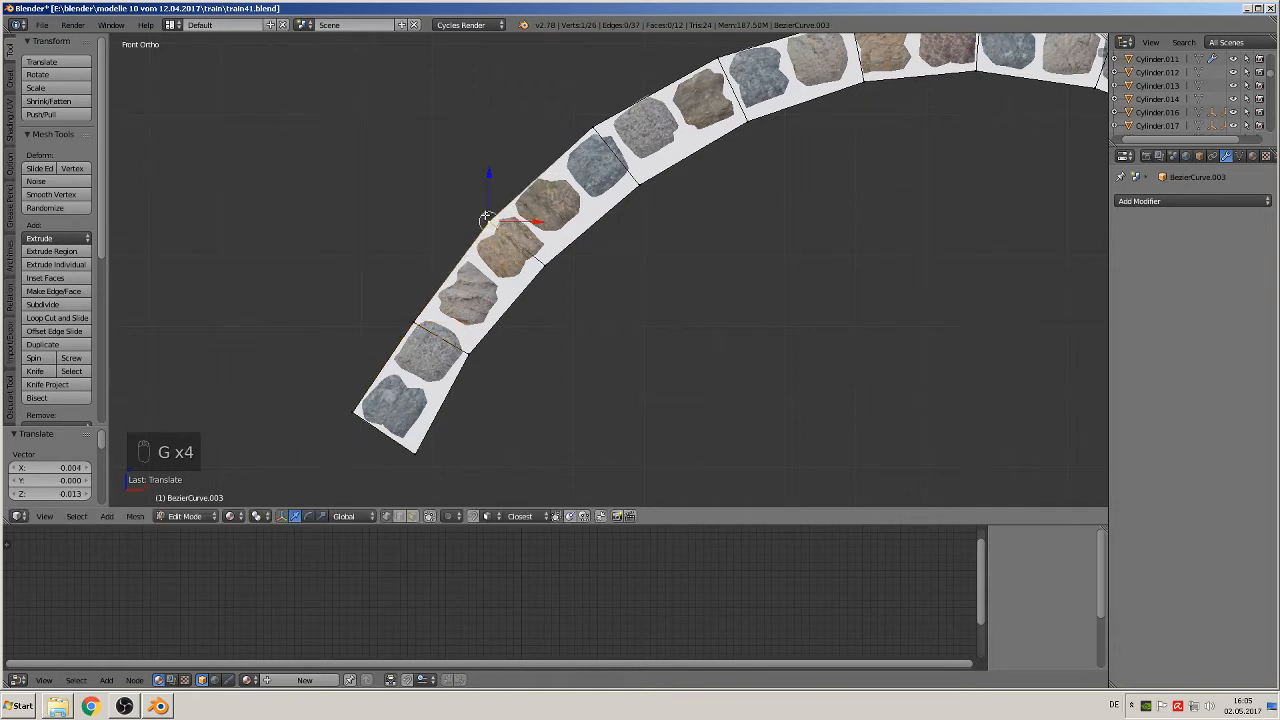
# Step: Move the first three inner vertices at the left end about (-0.017, 0.017), (-0.003, 0.000) and (-0.012, 0.010) in X and Z
pyautogui.rightClick(415, 448)
pyautogui.press('g')
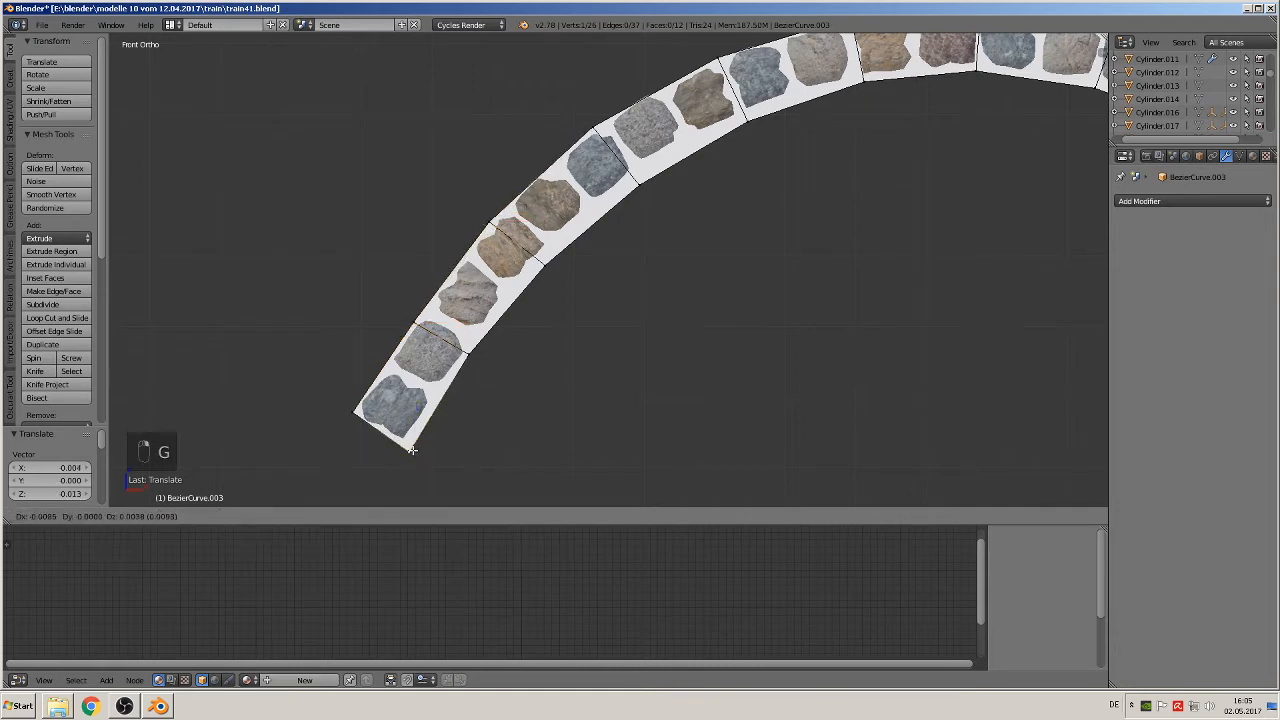
pyautogui.click(405, 440)
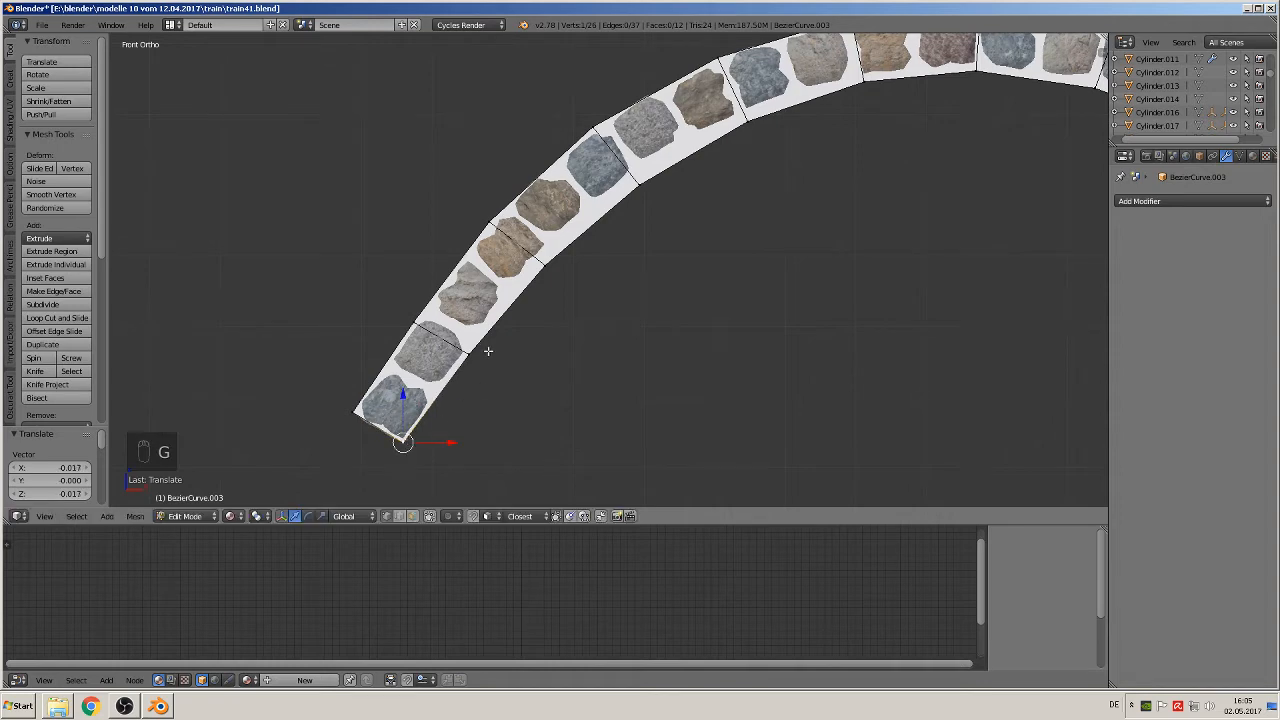
pyautogui.rightClick(478, 352)
pyautogui.press('g')
pyautogui.click(482, 348)
pyautogui.rightClick(540, 258)
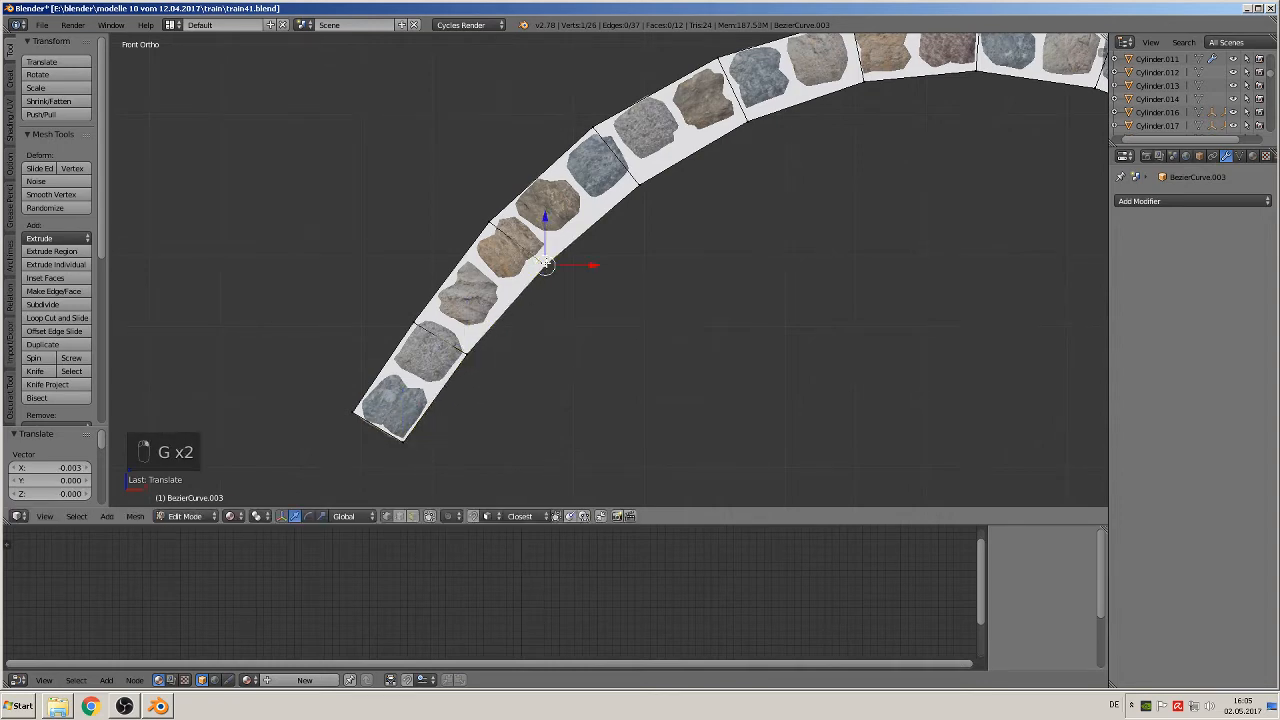
pyautogui.press('g')
pyautogui.click(538, 257)
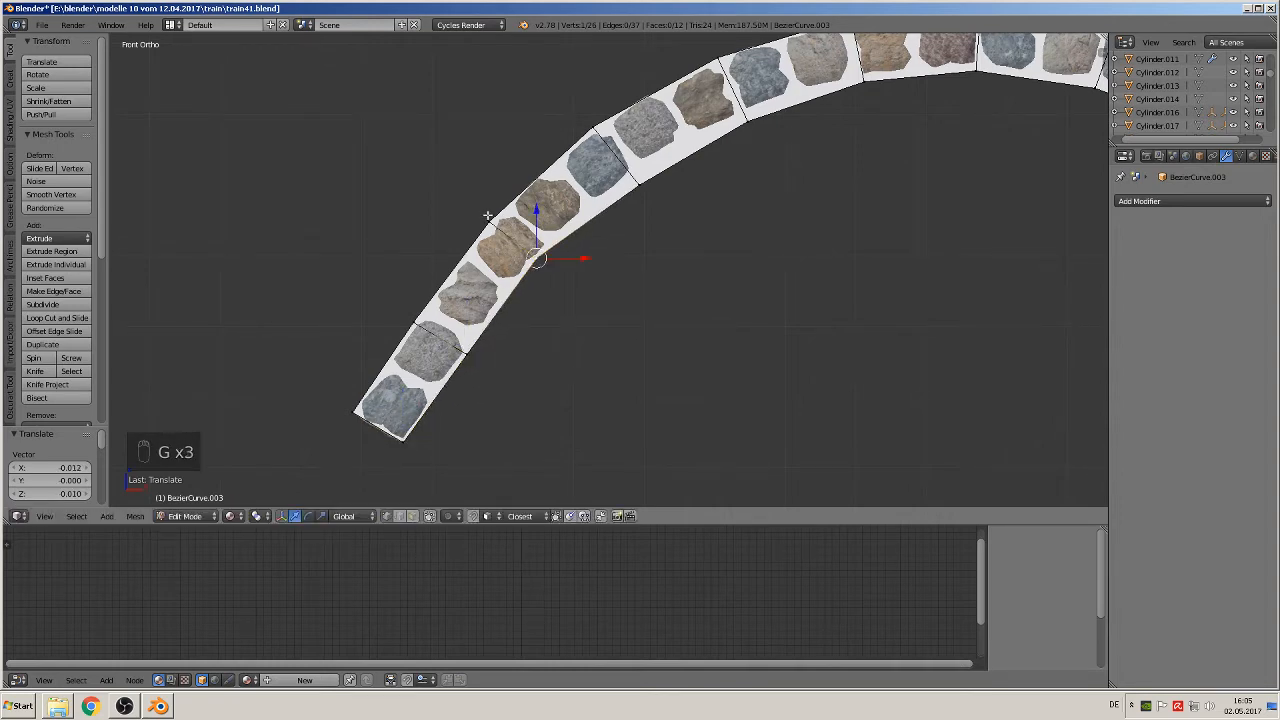
# Step: Move the fourth outer vertex from the left about -0.006 in X and -0.007 in Z, and the fourth inner one about -0.014 and 0.016
pyautogui.rightClick(488, 216)
pyautogui.press('g')
pyautogui.click(489, 217)
pyautogui.rightClick(604, 117)
pyautogui.press('g')
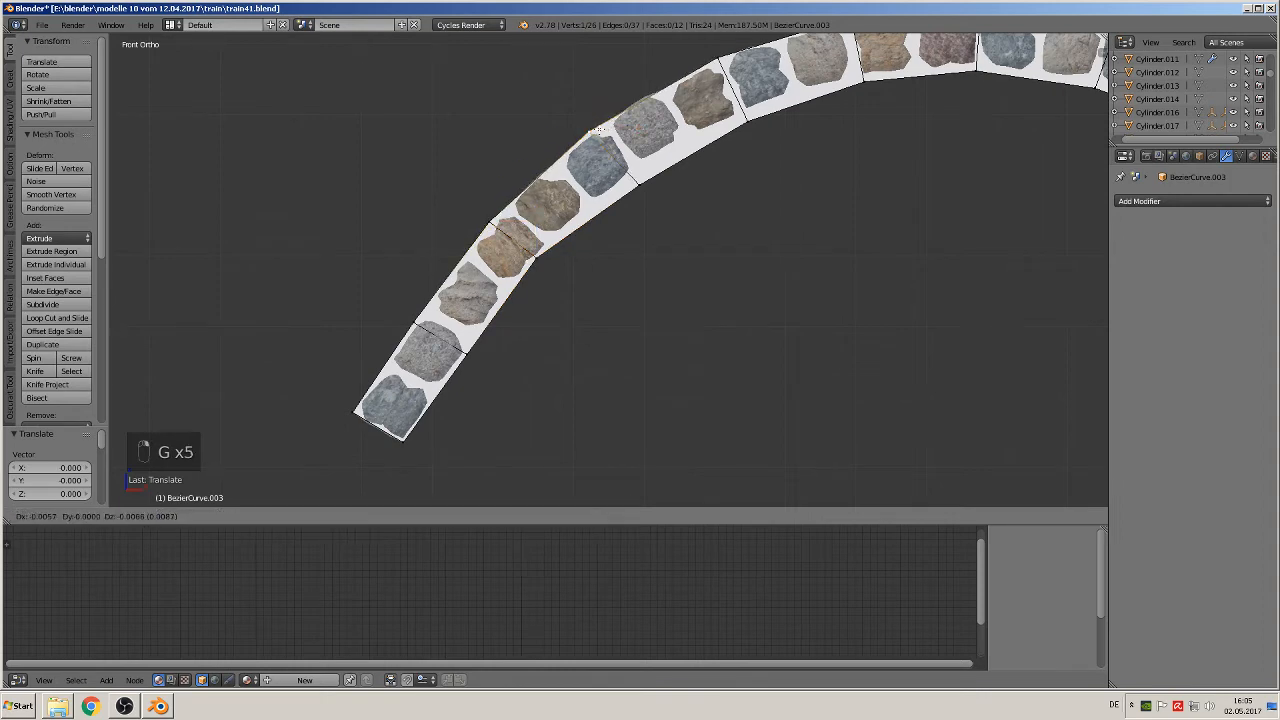
pyautogui.click(600, 130)
pyautogui.rightClick(639, 185)
pyautogui.press('g')
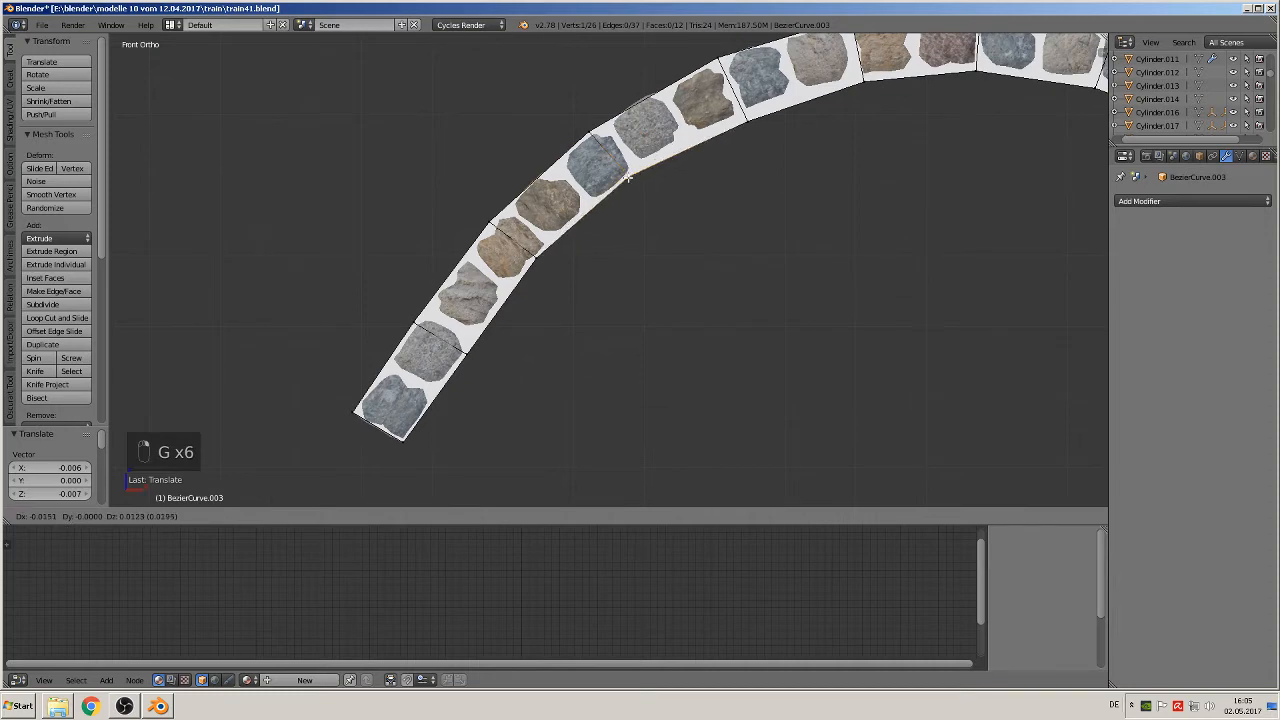
pyautogui.click(629, 175)
# Step: Move the fifth outer vertex from the left about -0.007 in X and 0.003 in Z, and the fifth inner one about -0.009 and 0.013
pyautogui.rightClick(713, 57)
pyautogui.press('g')
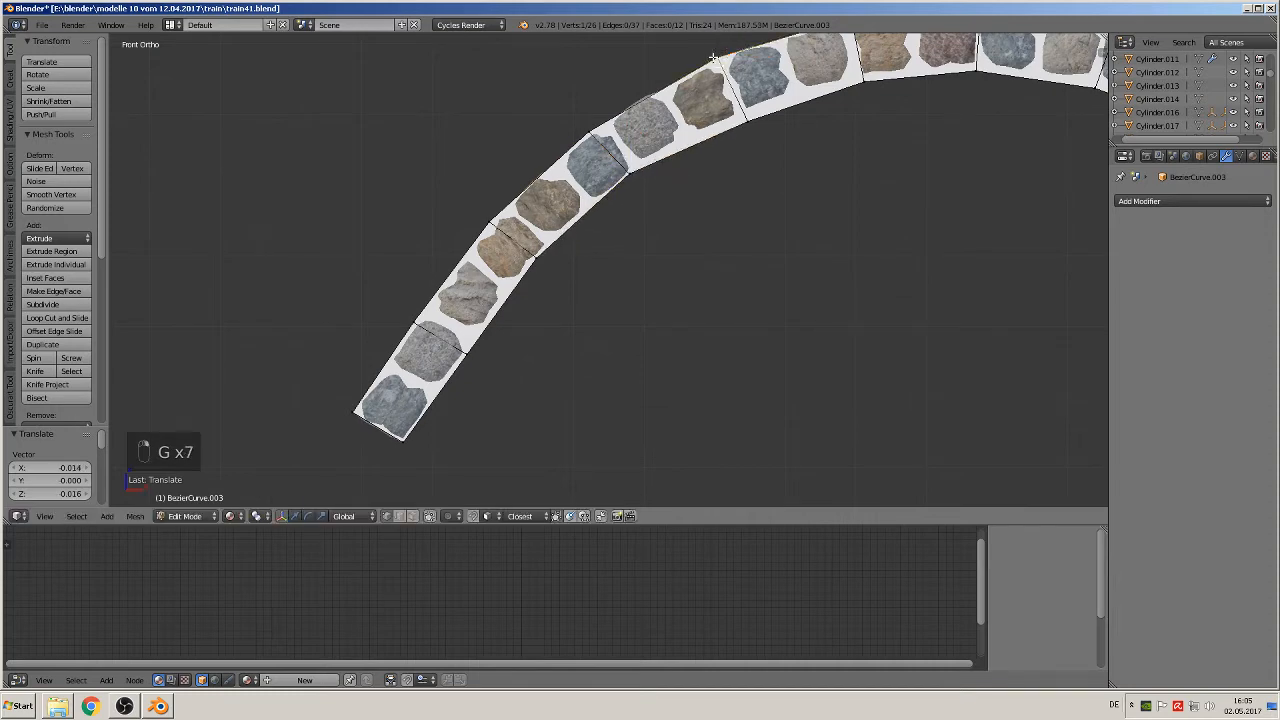
pyautogui.click(720, 60)
pyautogui.rightClick(752, 120)
pyautogui.press('g')
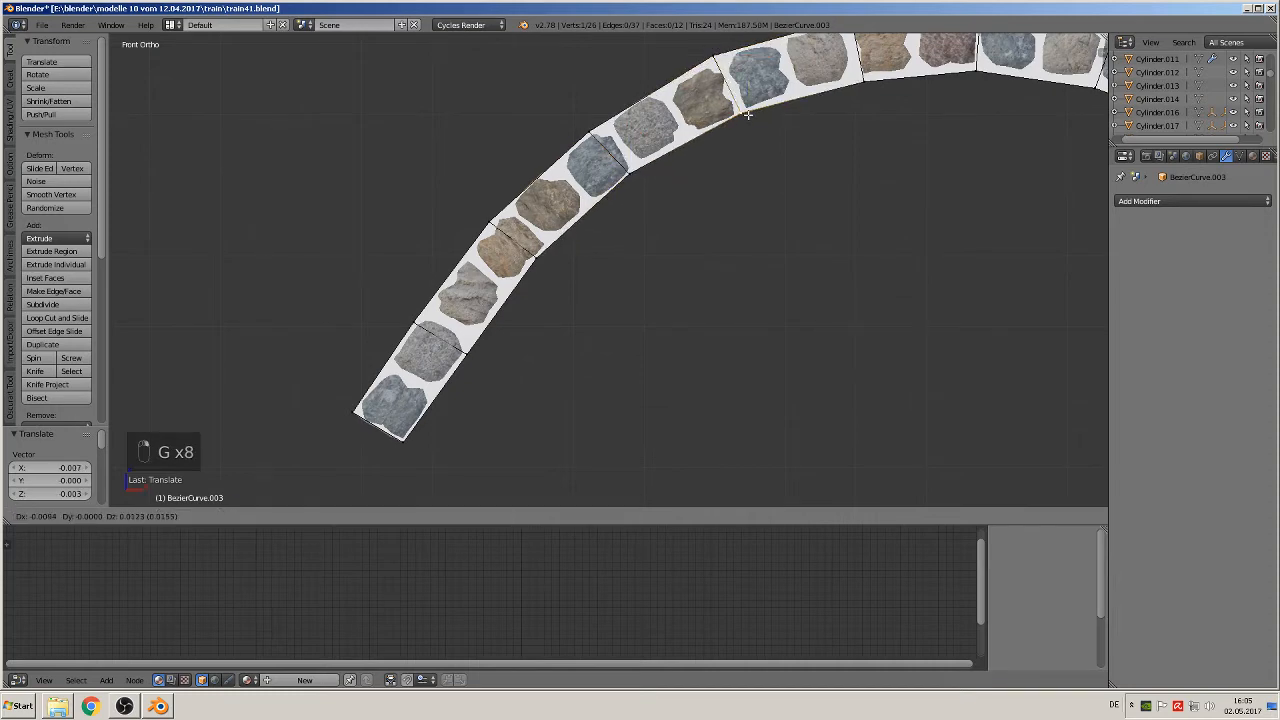
pyautogui.click(745, 113)
# Step: Move the three inner vertices around the arch's crown, left to right, about (-0.004, 0.009), (0.005, 0.007) and (0.007, 0.012) in X and Z
pyautogui.keyDown('shift'); pyautogui.moveTo(909, 159); pyautogui.dragTo(643, 326, button='middle'); pyautogui.keyUp('shift')
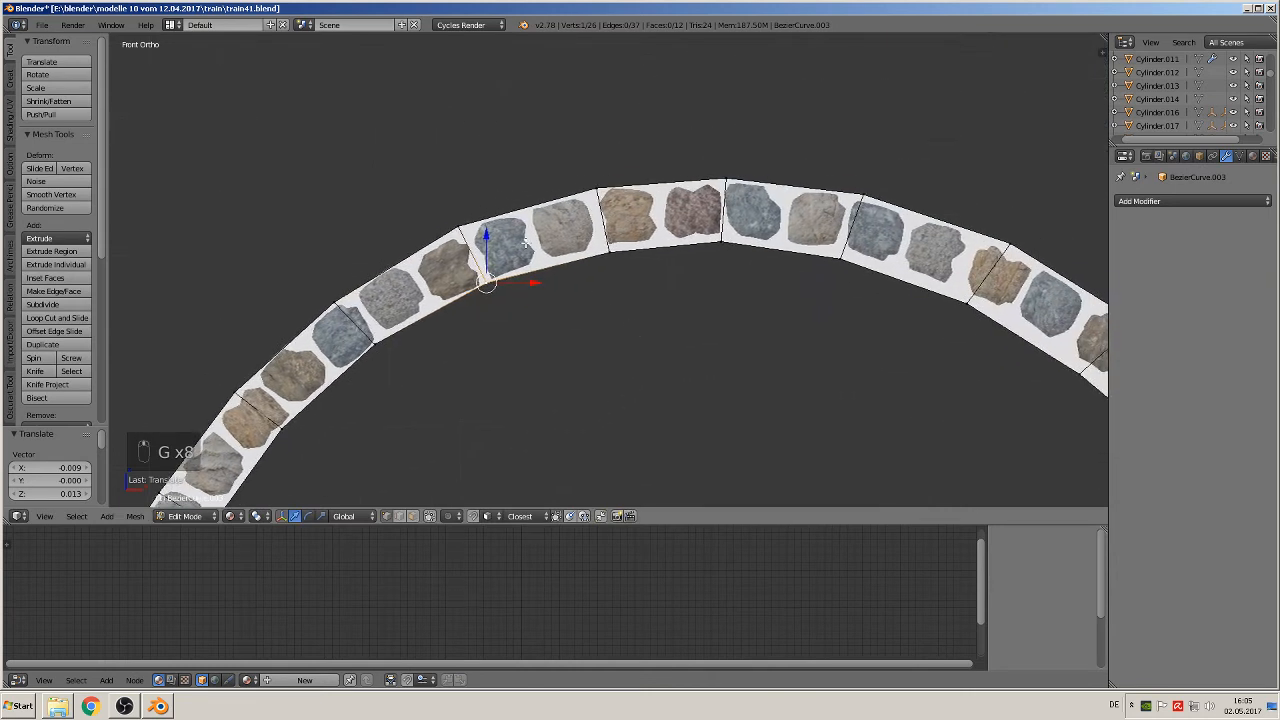
pyautogui.rightClick(608, 252)
pyautogui.press('g')
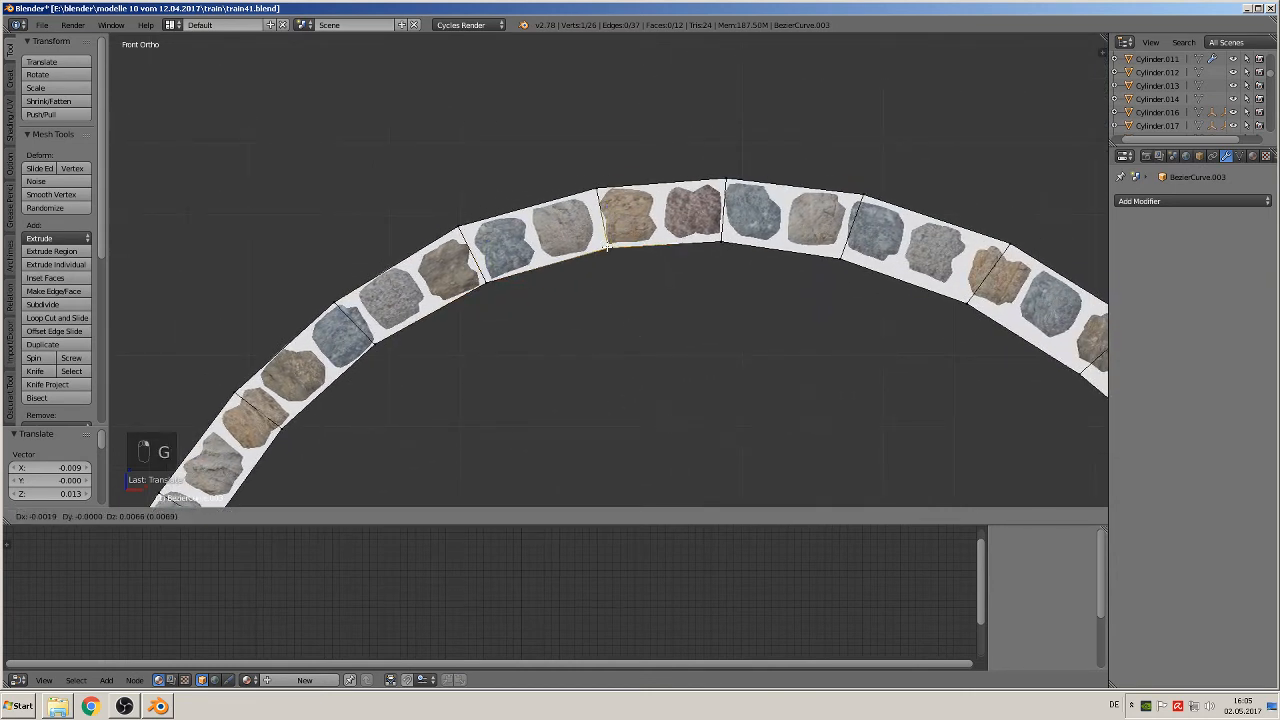
pyautogui.click(728, 244)
pyautogui.rightClick(728, 245)
pyautogui.press('g')
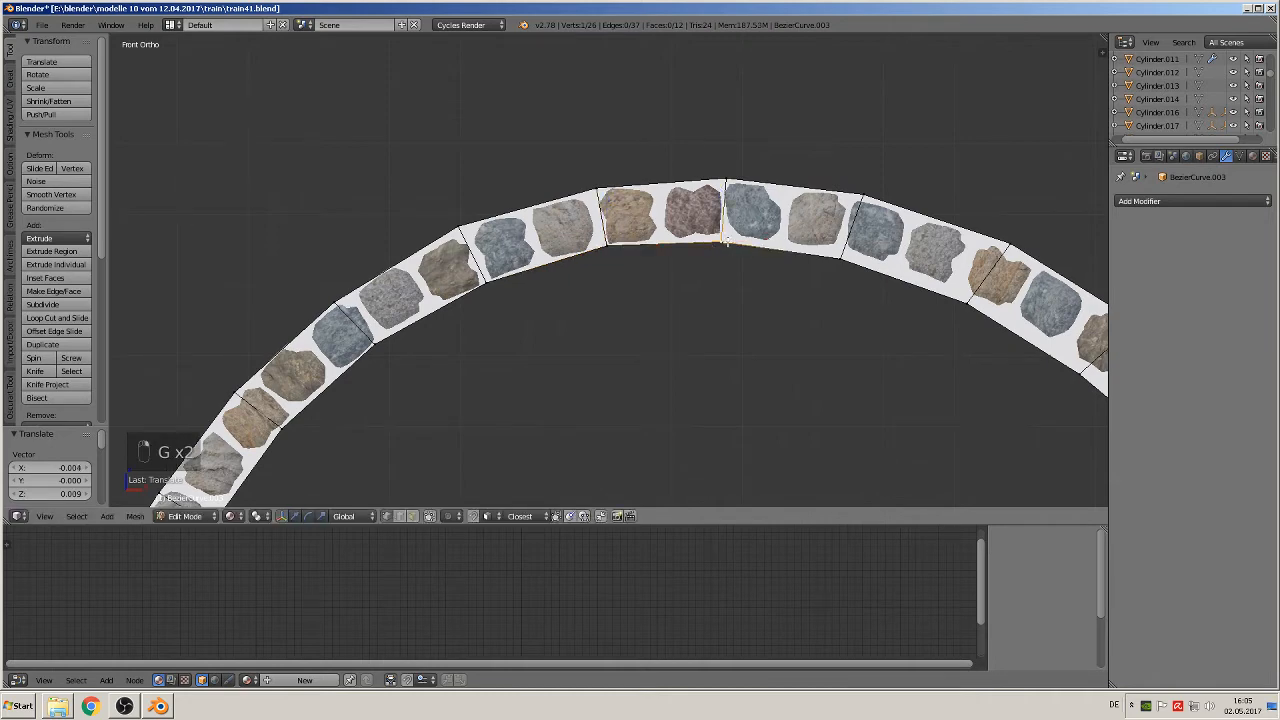
pyautogui.click(731, 238)
pyautogui.rightClick(835, 263)
pyautogui.press('g')
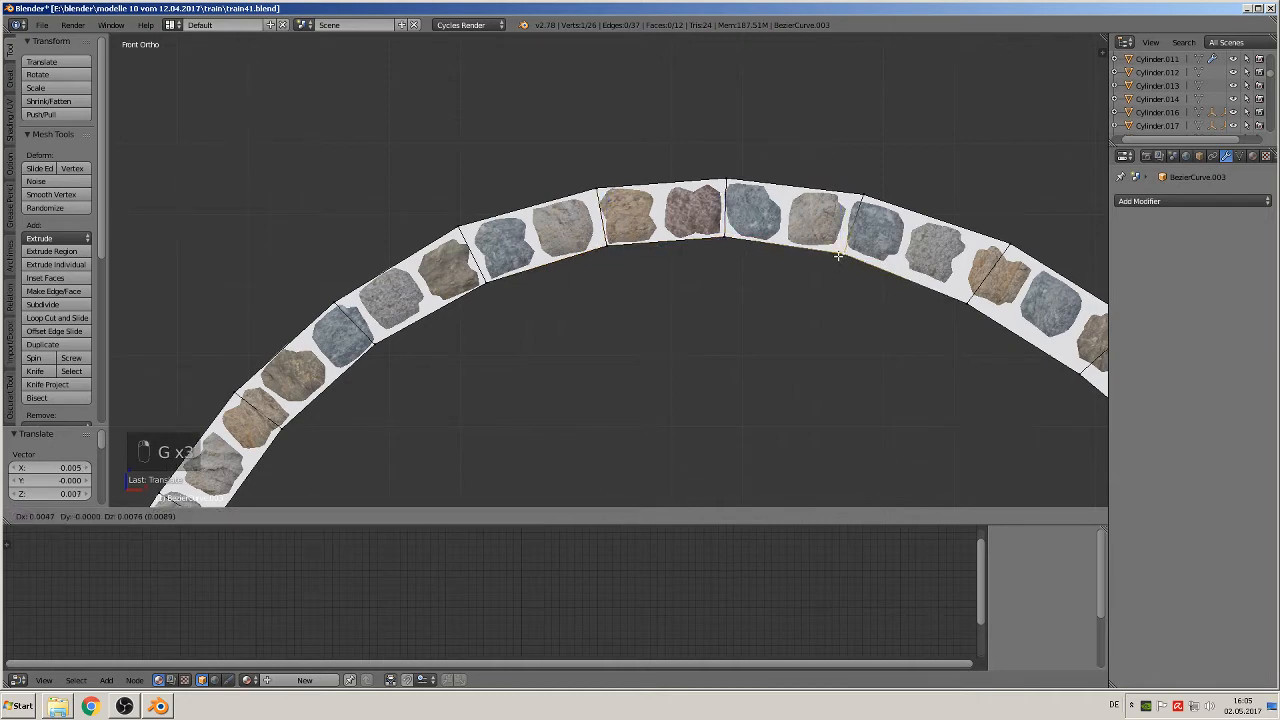
pyautogui.click(844, 253)
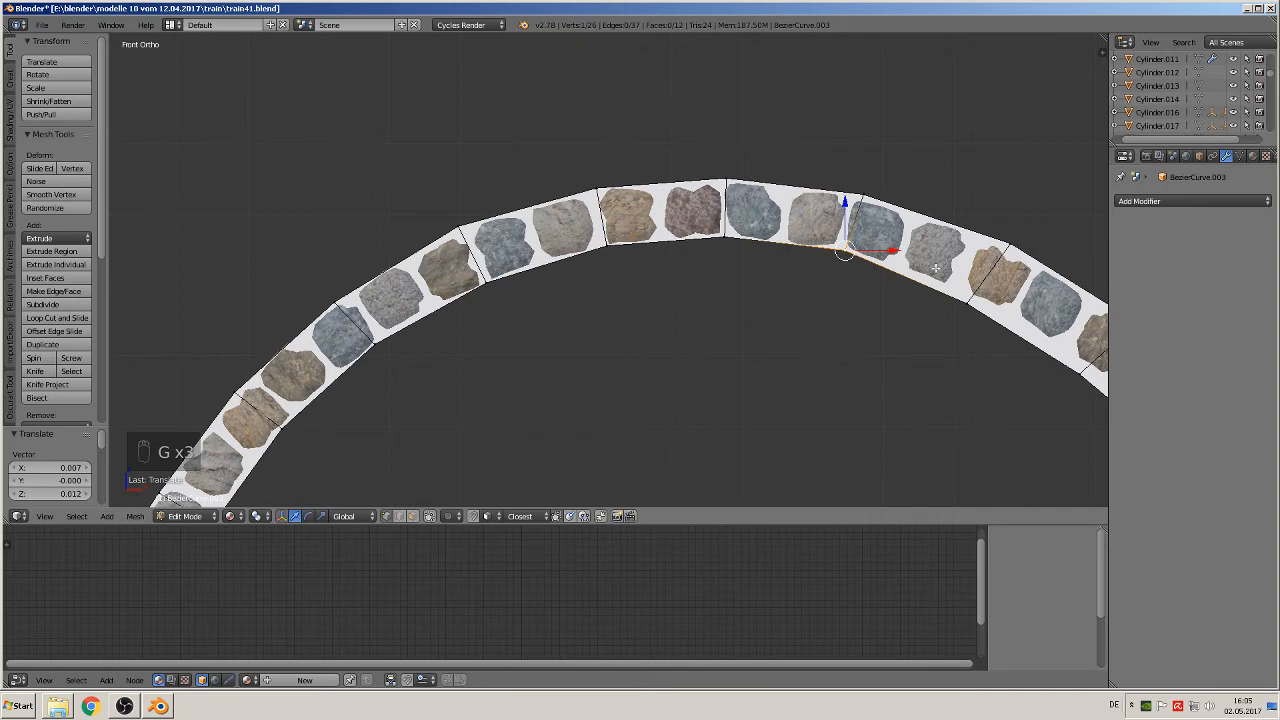
# Step: Fit the fifth outer vertex from the right end closer to the stones and move its inner counterpart about 0.014 in X and 0.008 in Z
pyautogui.keyDown('shift'); pyautogui.moveTo(936, 268); pyautogui.dragTo(646, 188, button='middle'); pyautogui.keyUp('shift')
pyautogui.rightClick(716, 174)
pyautogui.press('g')
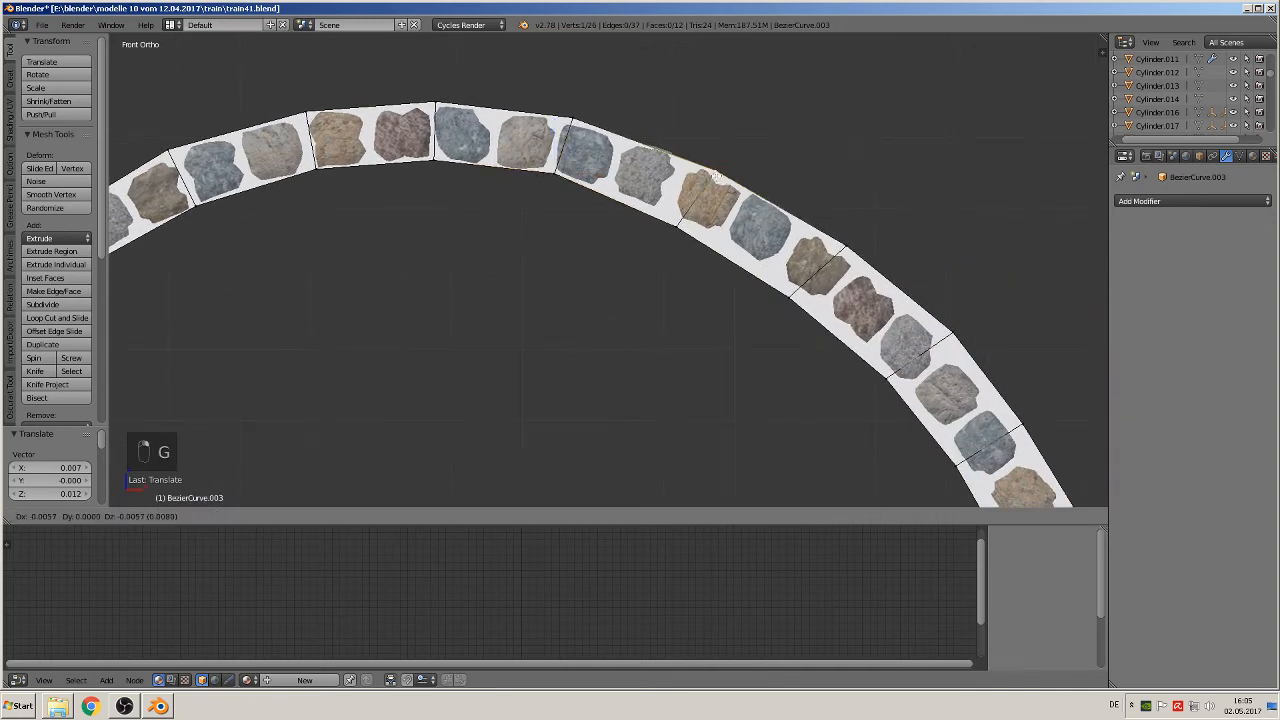
pyautogui.click(715, 175)
pyautogui.rightClick(676, 222)
pyautogui.press('g')
pyautogui.click(686, 216)
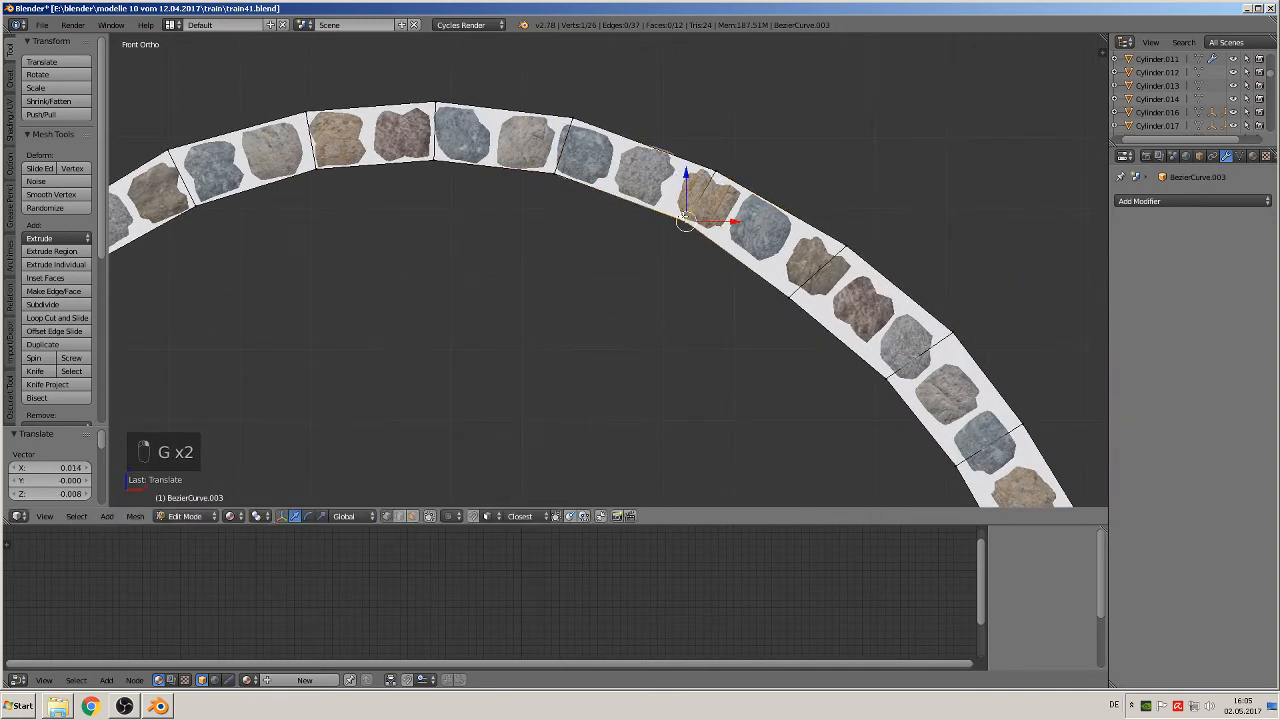
# Step: Move the fourth inner vertex from the right end about 0.009 in X and 0.010 in Z, and its outer counterpart about -0.006 and -0.003
pyautogui.rightClick(801, 300)
pyautogui.press('g')
pyautogui.click(791, 292)
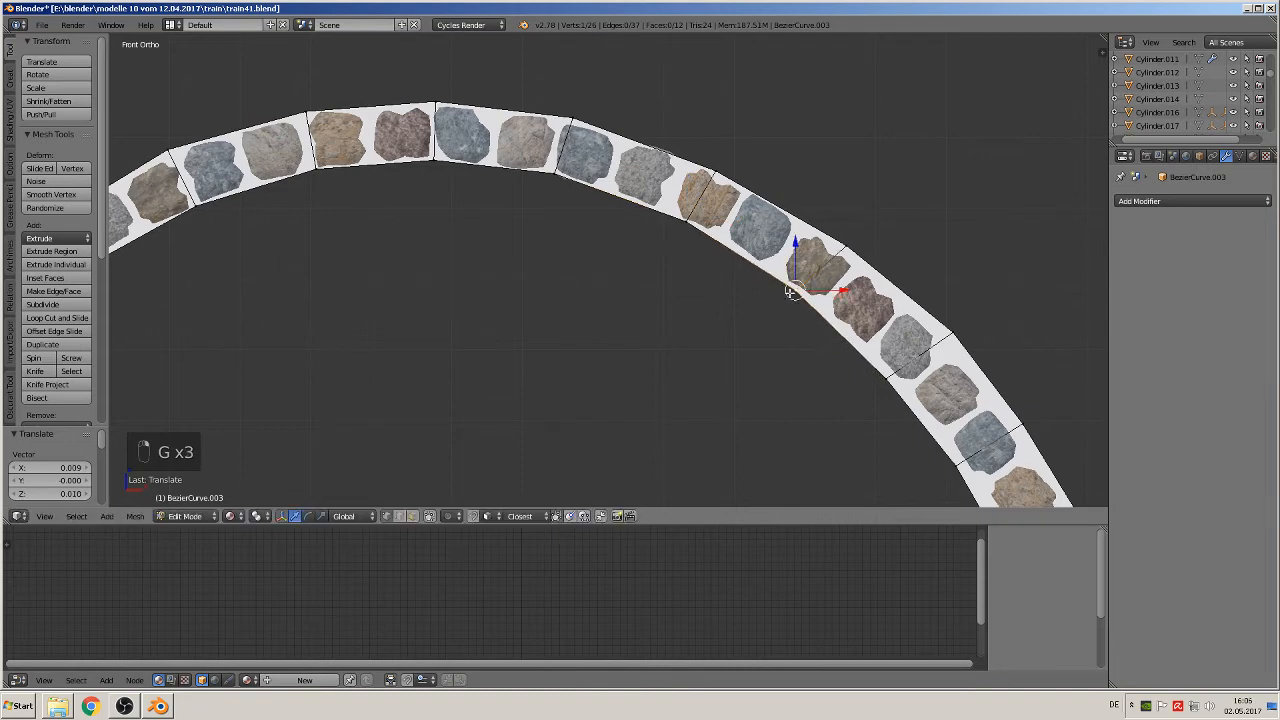
pyautogui.rightClick(846, 245)
pyautogui.press('g')
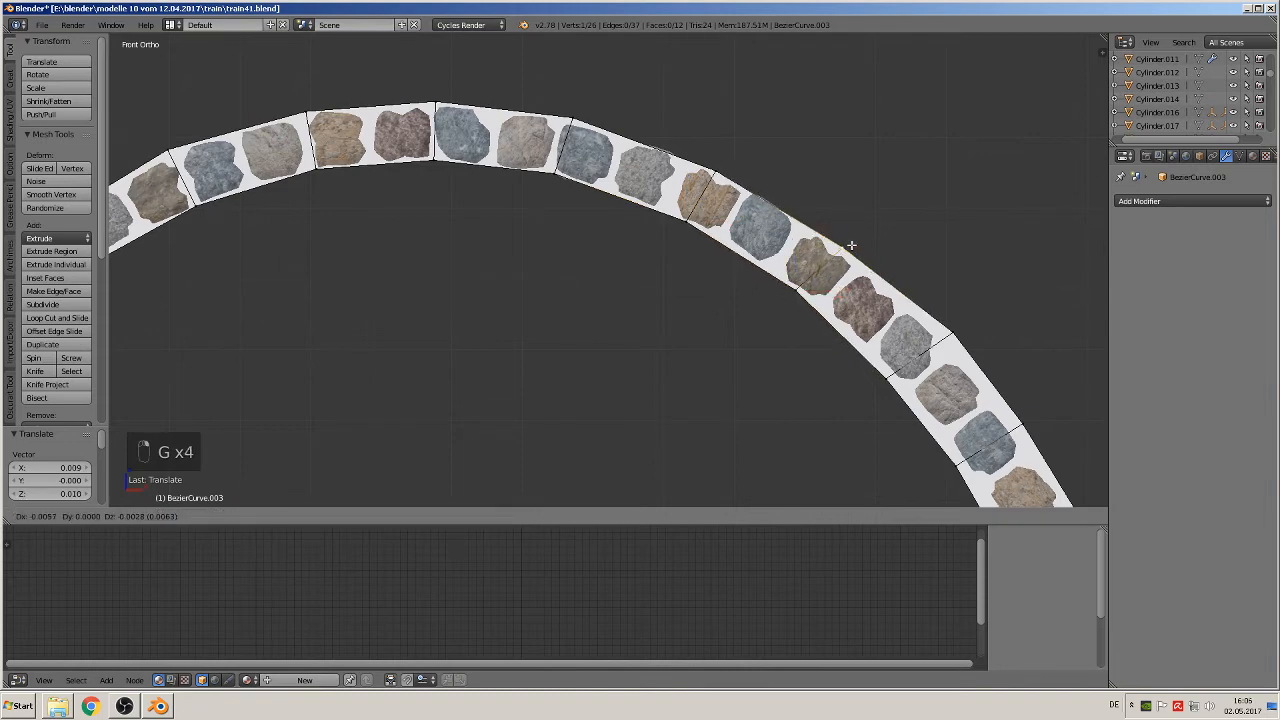
pyautogui.click(898, 285)
# Step: Move the third outer vertex from the right end about -0.015 in X and -0.012 in Z, and its inner counterpart about 0.011 and 0.004
pyautogui.keyDown('shift'); pyautogui.moveTo(898, 285); pyautogui.dragTo(700, 198, button='middle'); pyautogui.keyUp('shift')
pyautogui.rightClick(748, 243)
pyautogui.press('g')
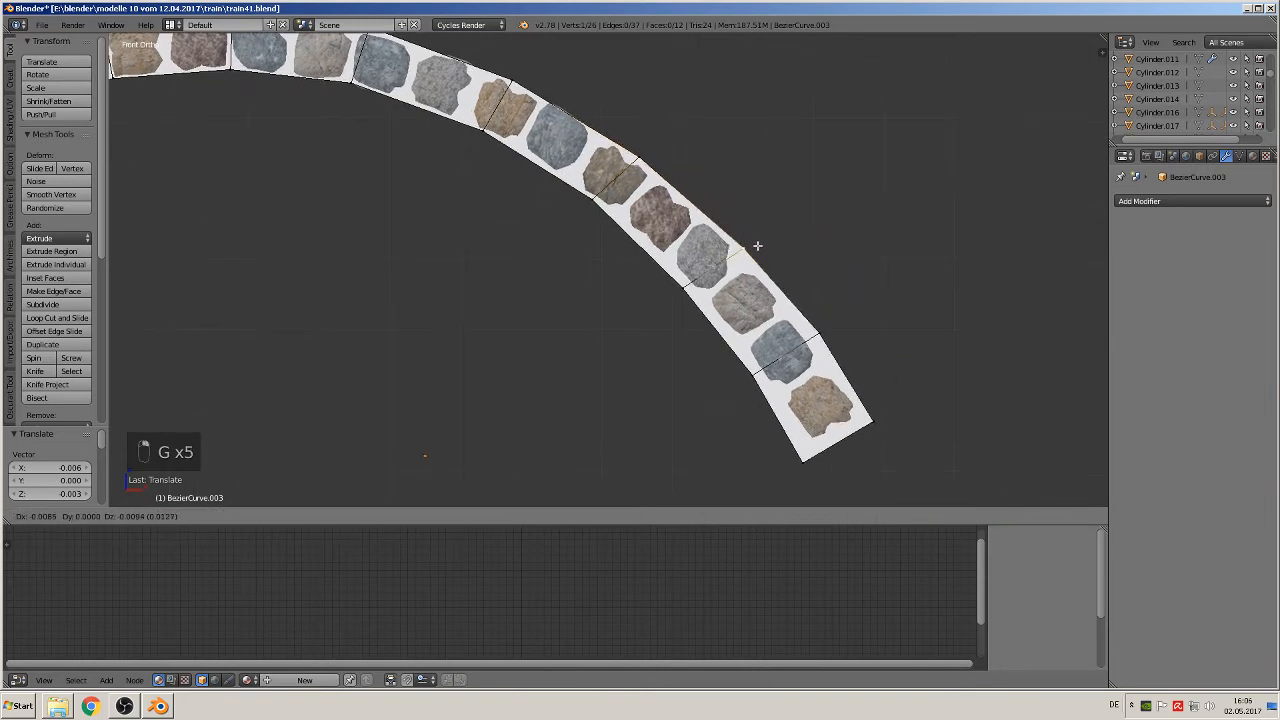
pyautogui.click(753, 247)
pyautogui.rightClick(692, 286)
pyautogui.press('g')
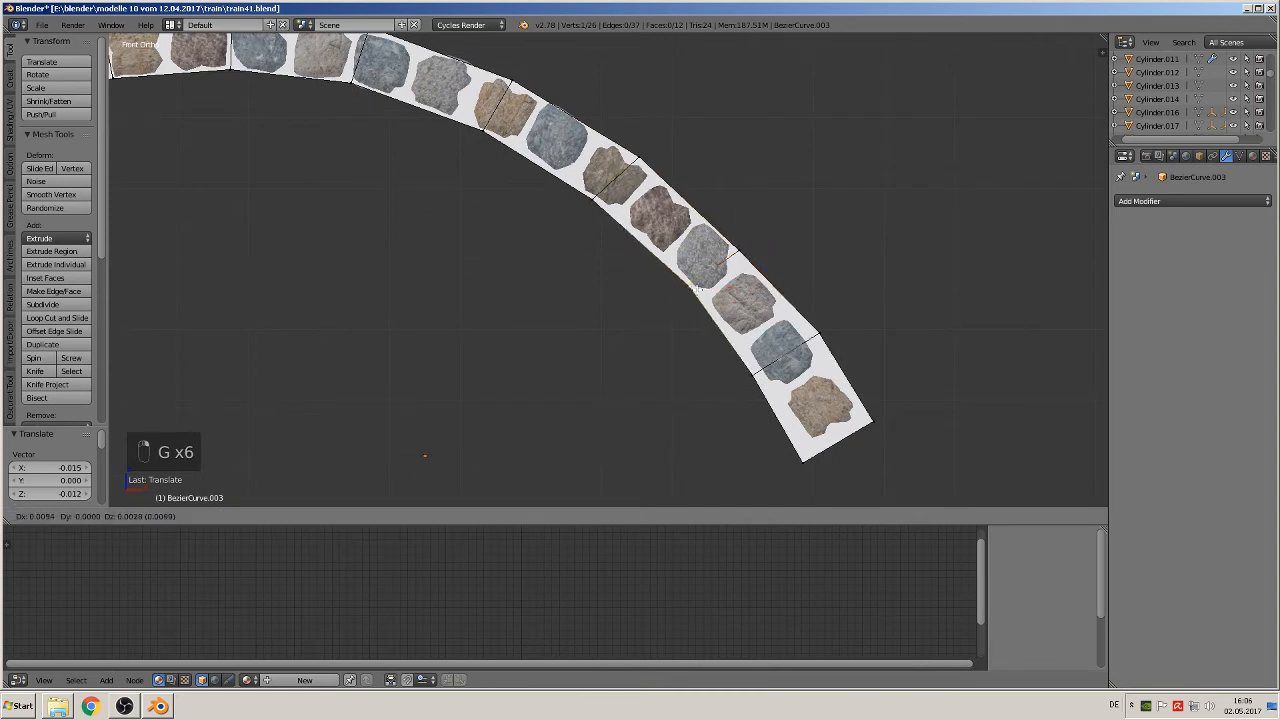
pyautogui.click(690, 287)
# Step: Move the second inner vertex from the right end about 0.008 in X and 0.006 in Z, and its outer counterpart about -0.014 and -0.011
pyautogui.rightClick(757, 386)
pyautogui.press('g')
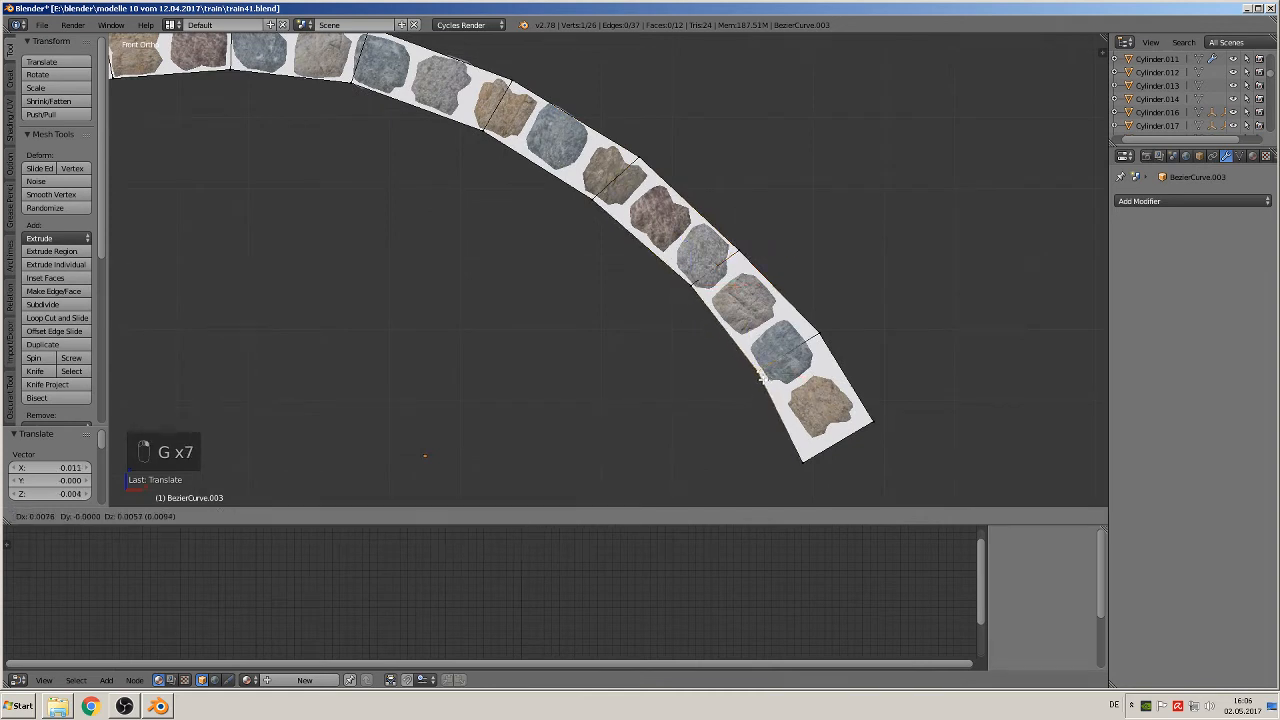
pyautogui.click(760, 384)
pyautogui.rightClick(824, 333)
pyautogui.press('g')
pyautogui.click(816, 338)
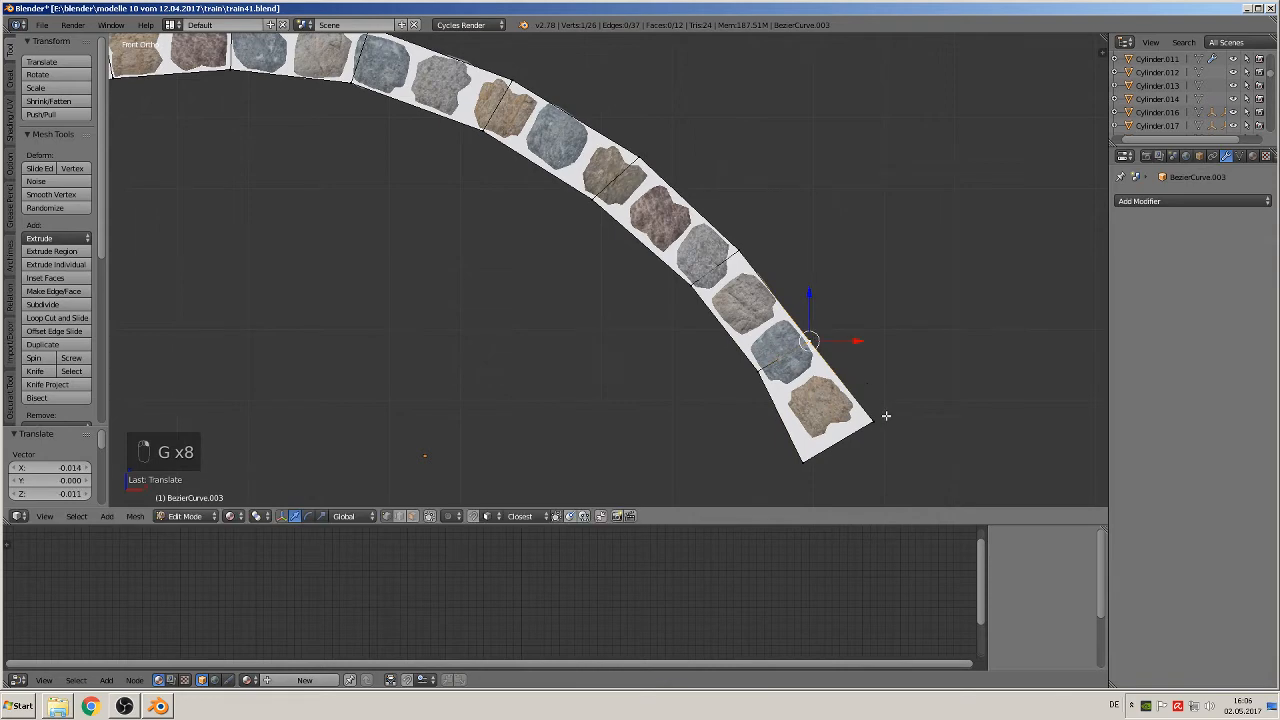
# Step: Move the inner corner vertex at the band's right end about 0.022 in X and 0.013 in Z
pyautogui.rightClick(814, 460)
pyautogui.press('g')
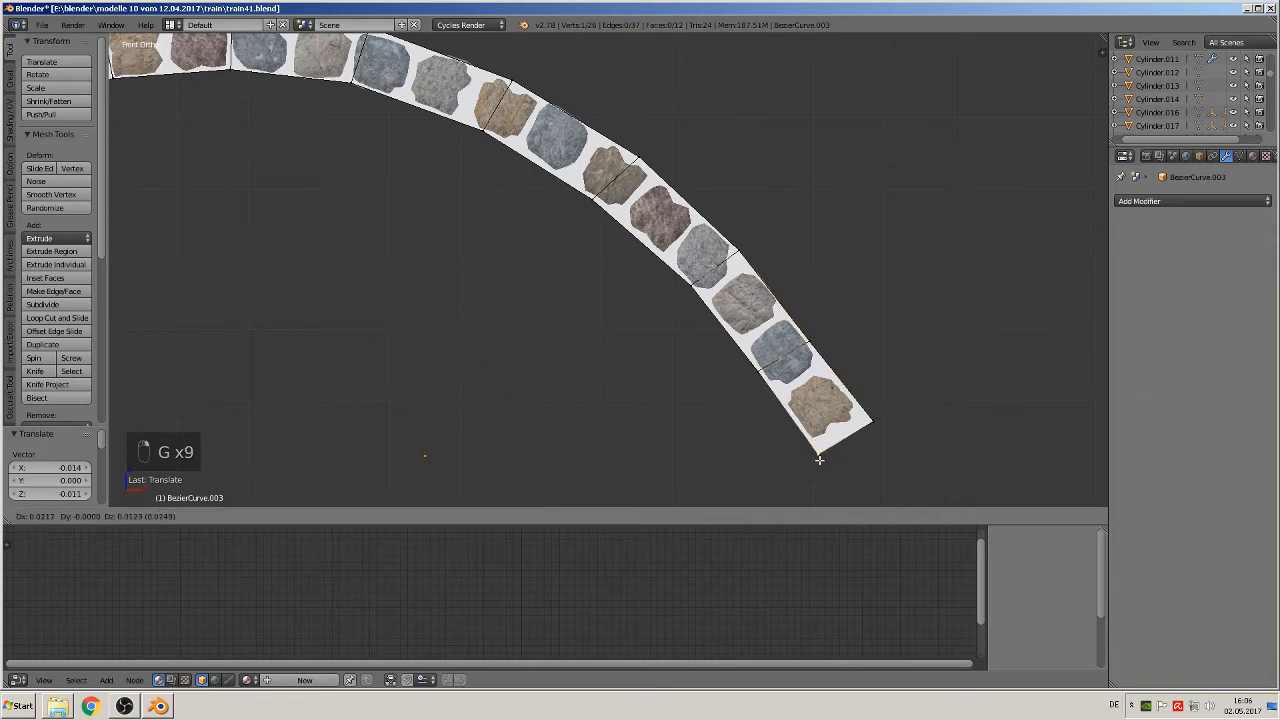
pyautogui.click(818, 455)
# Step: Mark the band's whole outer edge line and its whole inner edge line as UV seams
pyautogui.scroll(-7, 776, 418)
pyautogui.keyDown('shift'); pyautogui.moveTo(612, 284); pyautogui.dragTo(828, 282, button='middle'); pyautogui.keyUp('shift')
pyautogui.scroll(4, 694, 267)
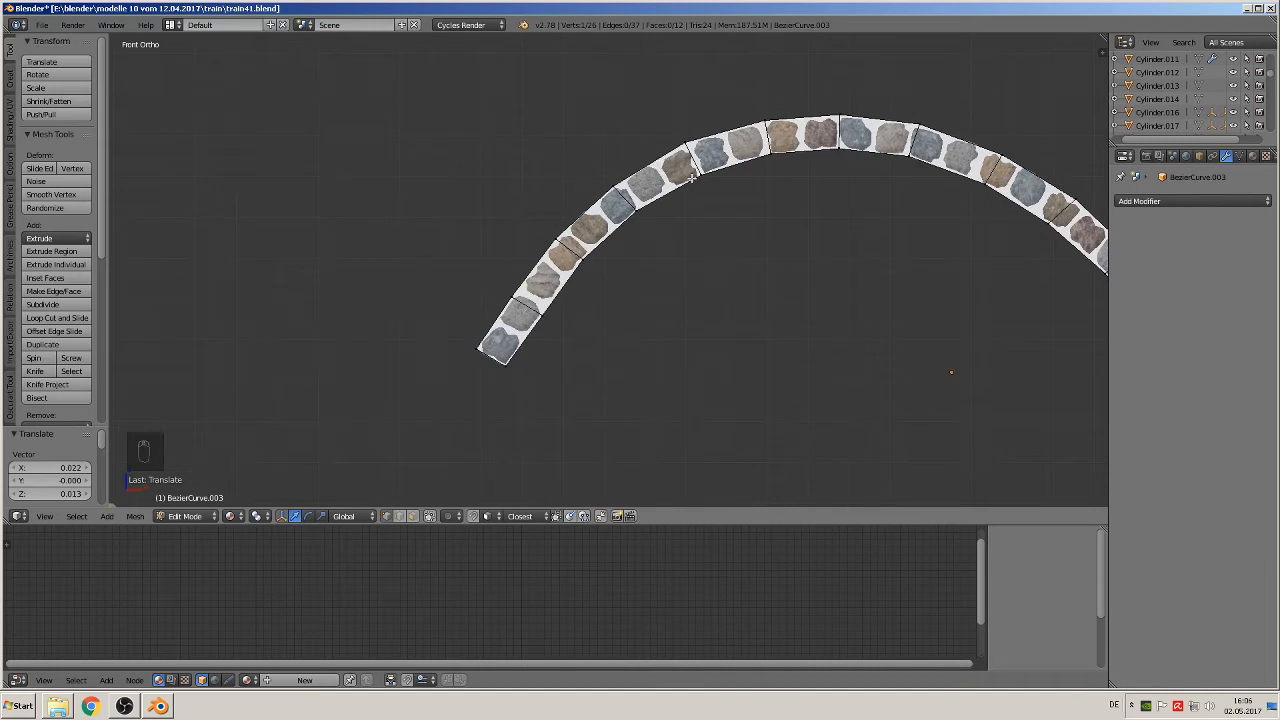
pyautogui.keyDown('shift'); pyautogui.moveTo(691, 177); pyautogui.dragTo(553, 188, button='middle'); pyautogui.keyUp('shift')
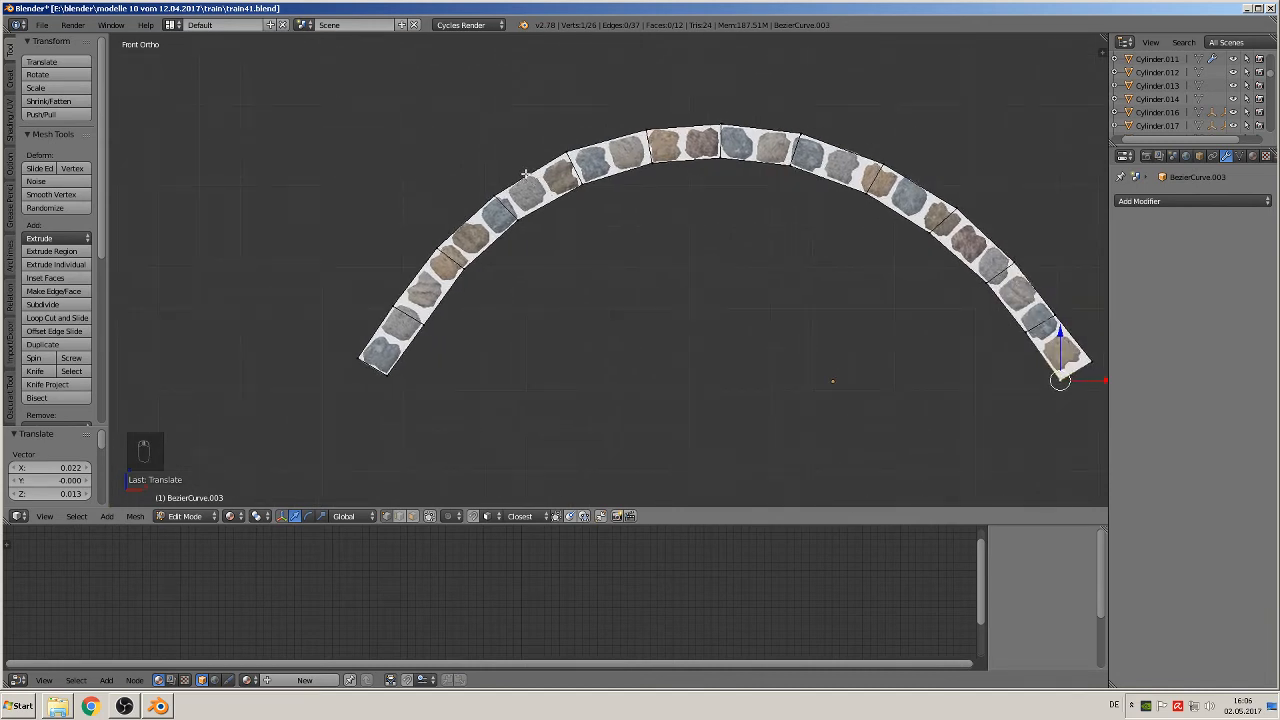
pyautogui.keyDown('alt'); pyautogui.rightClick(524, 172); pyautogui.keyUp('alt')
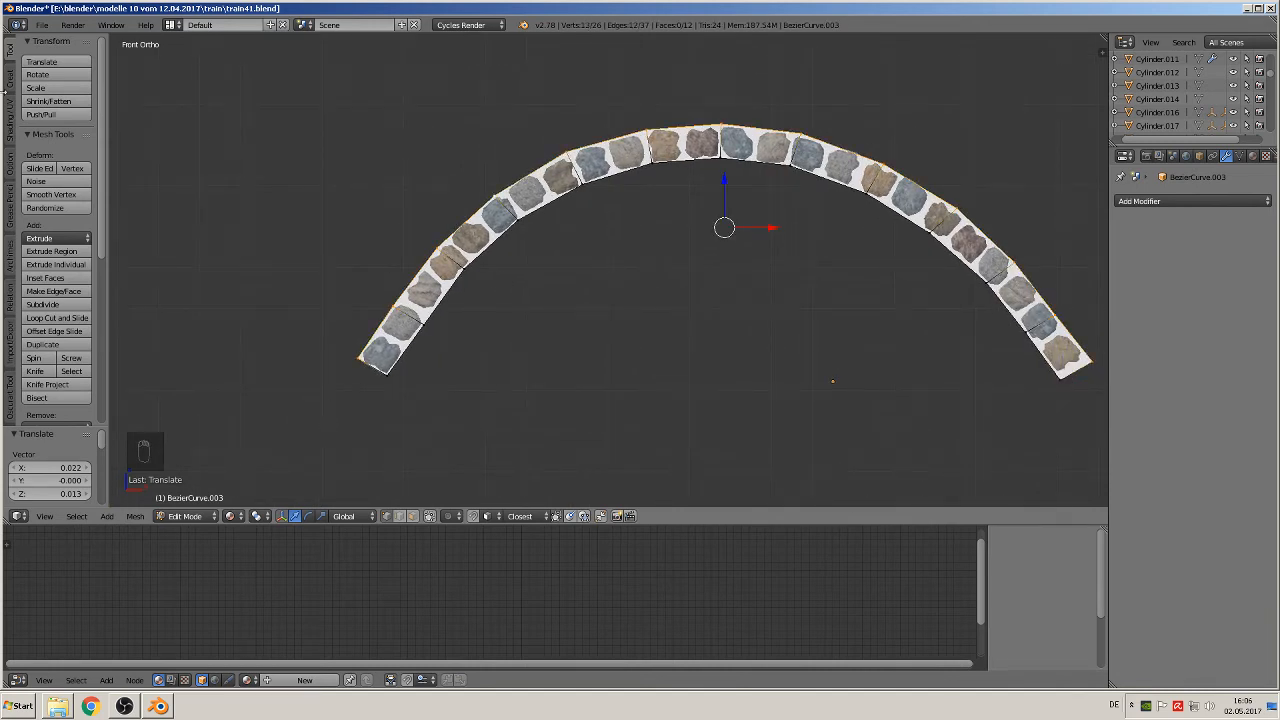
pyautogui.click(8, 122)
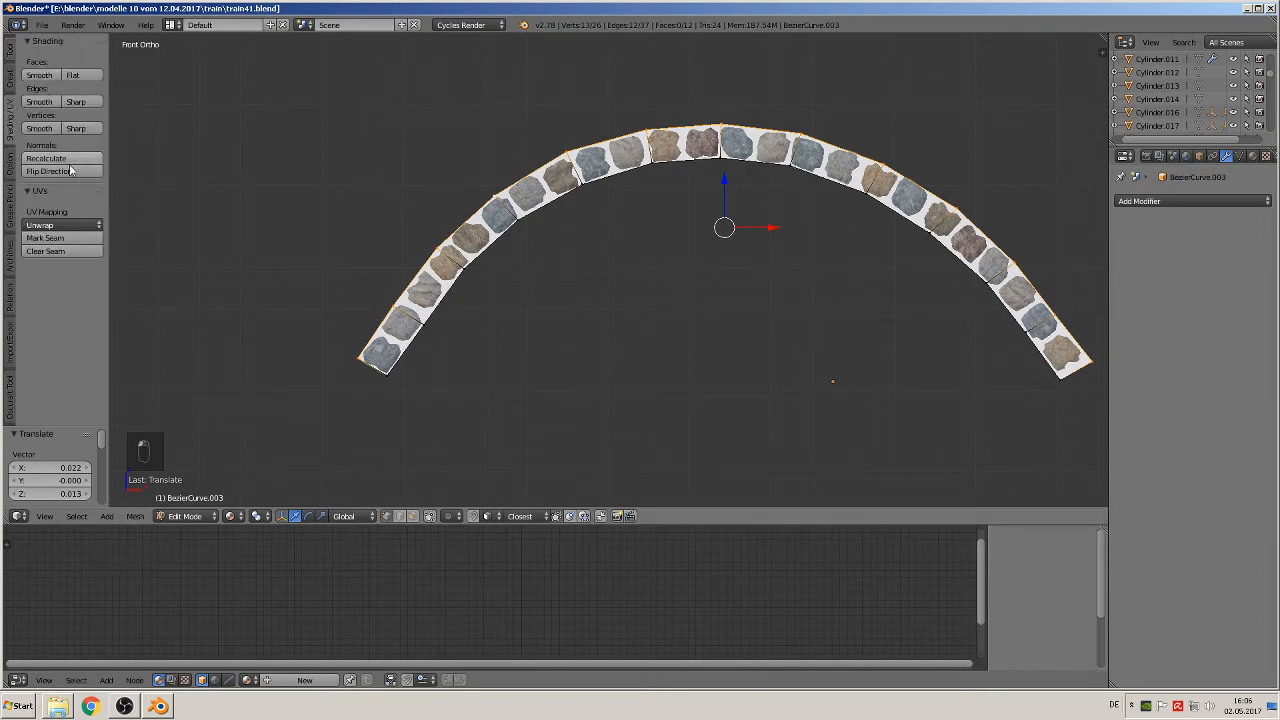
pyautogui.click(61, 239)
pyautogui.keyDown('alt'); pyautogui.rightClick(479, 268); pyautogui.keyUp('alt')
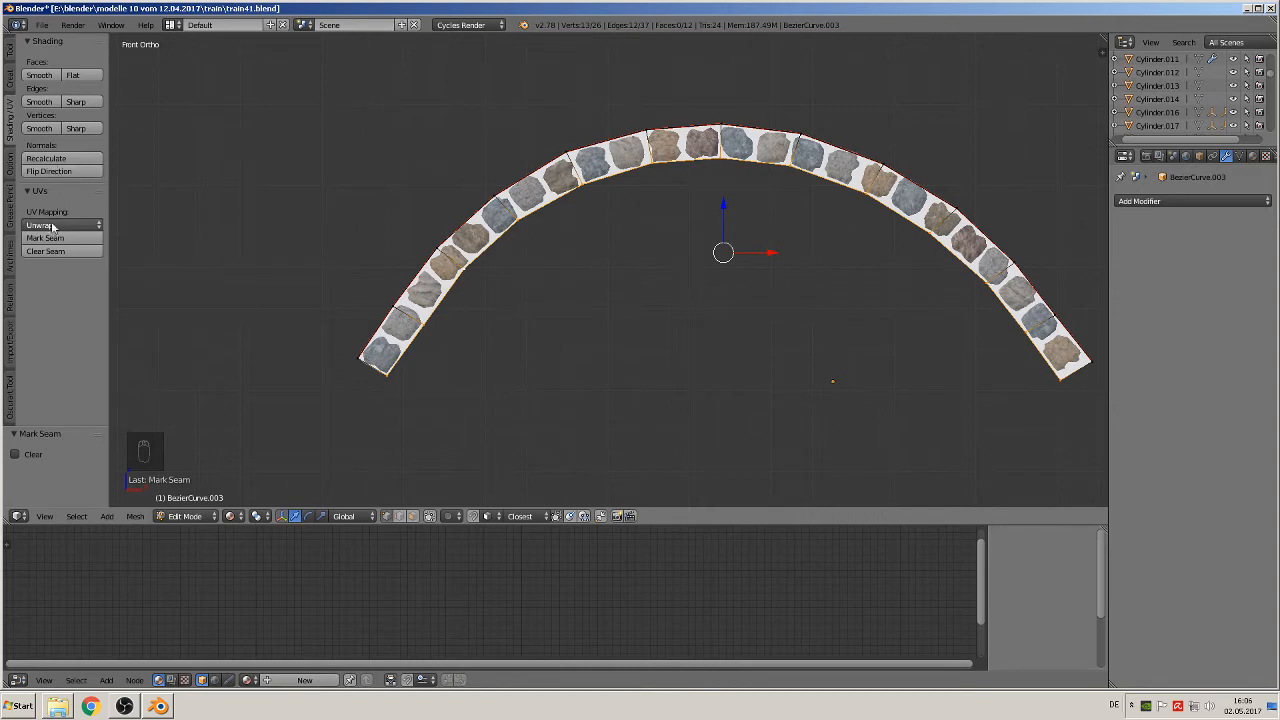
# Step: Mark the short closing edges at both ends of the arch band as UV seams
pyautogui.scroll(3, 386, 333)
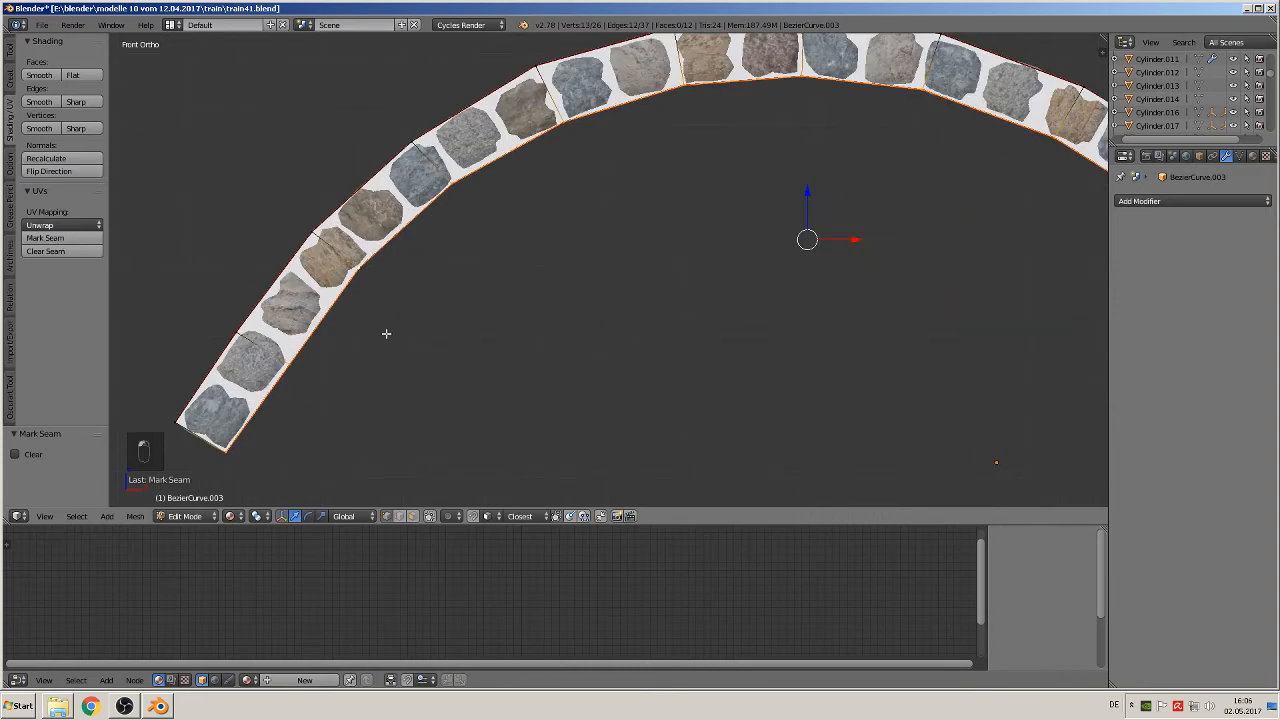
pyautogui.rightClick(190, 416)
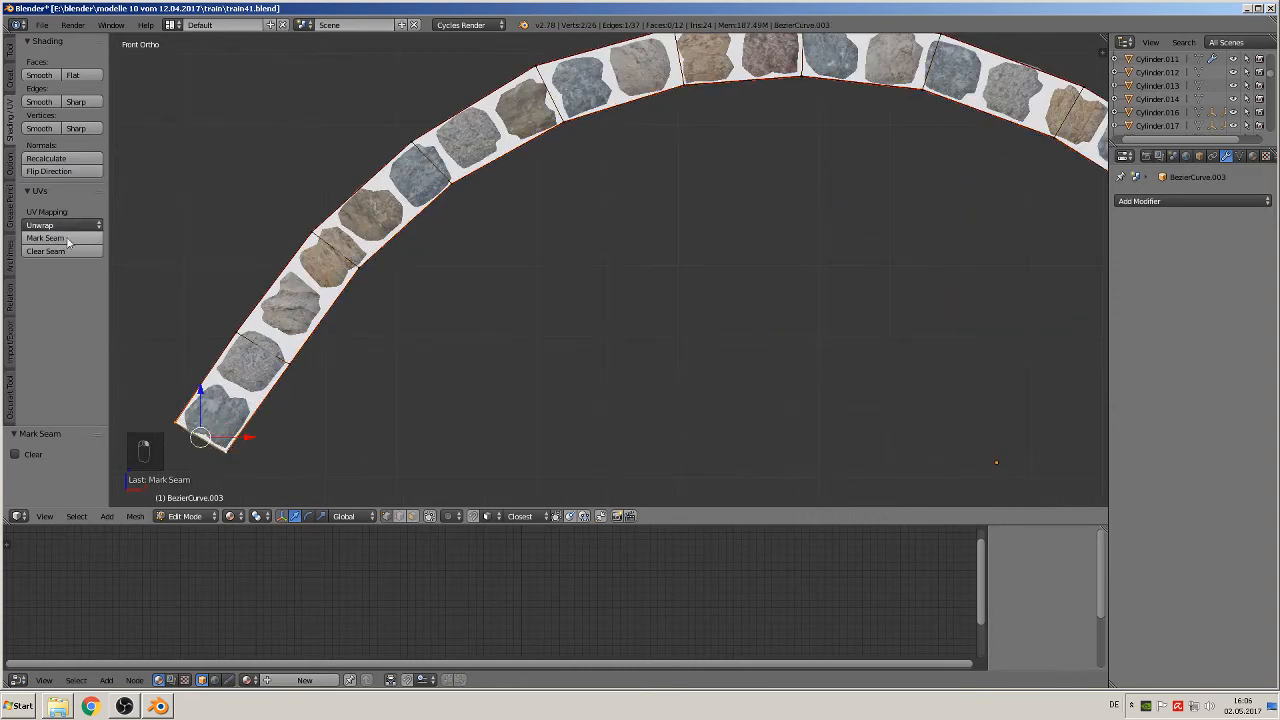
pyautogui.scroll(-3, 660, 429)
pyautogui.keyDown('shift'); pyautogui.moveTo(932, 334); pyautogui.dragTo(563, 331, button='middle'); pyautogui.keyUp('shift')
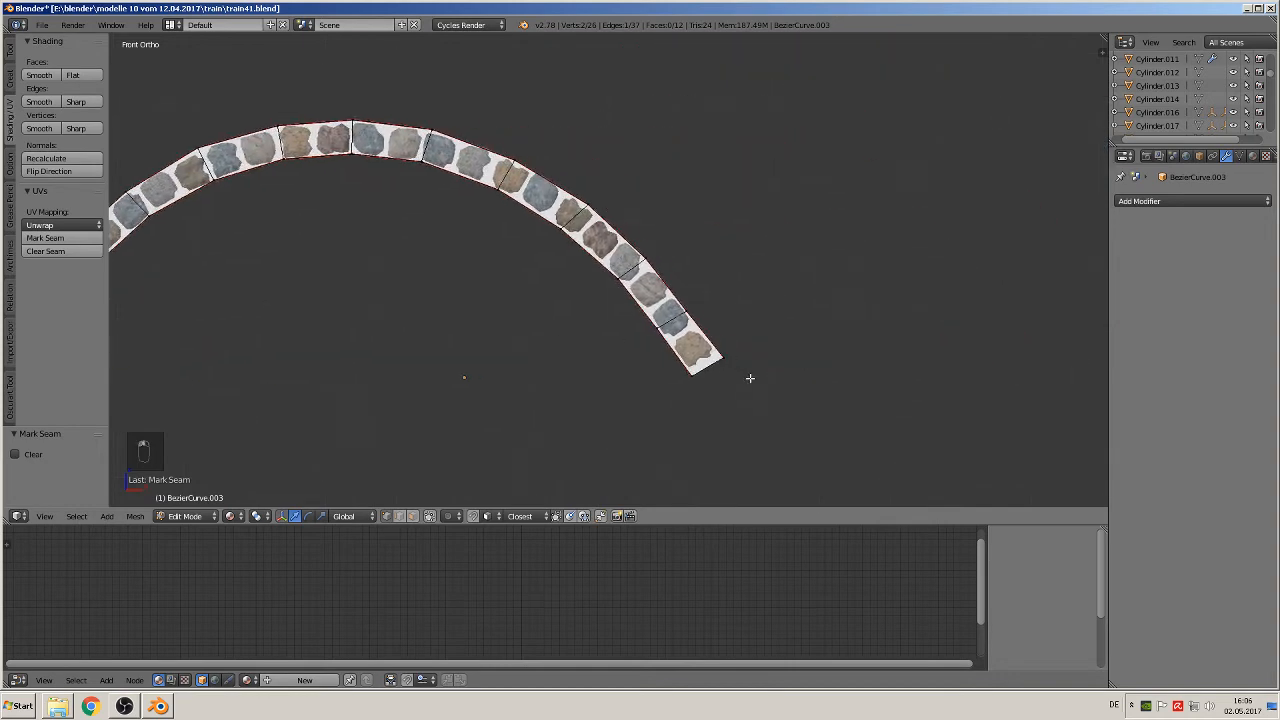
pyautogui.rightClick(731, 354)
pyautogui.keyDown('shift'); pyautogui.rightClick(687, 379); pyautogui.keyUp('shift')
pyautogui.click(58, 241)
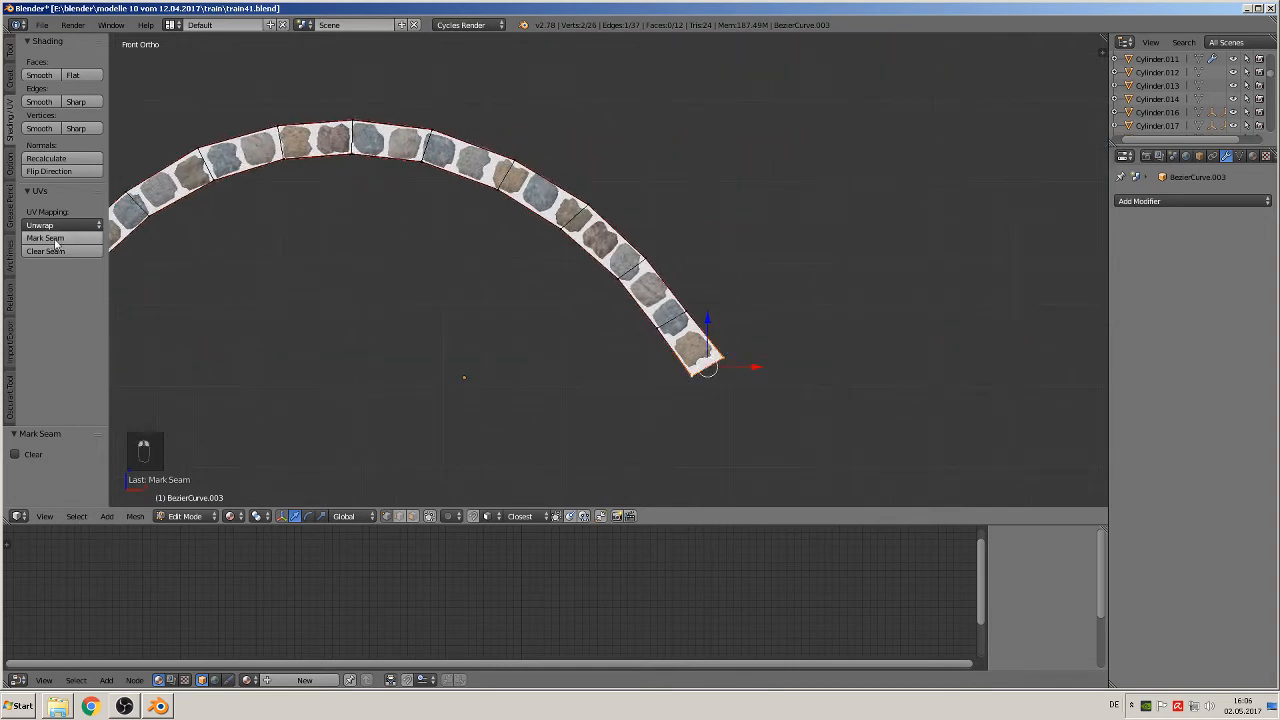
# Step: Select the entire band mesh and UV-map it with Project From View in the front view
pyautogui.keyDown('shift'); pyautogui.scroll(-1, 363, 249); pyautogui.keyUp('shift')
pyautogui.keyDown('shift'); pyautogui.moveTo(363, 249); pyautogui.dragTo(757, 260, button='middle'); pyautogui.keyUp('shift')
pyautogui.scroll(-1, 757, 260)
pyautogui.press('Tab')
pyautogui.press('Tab')
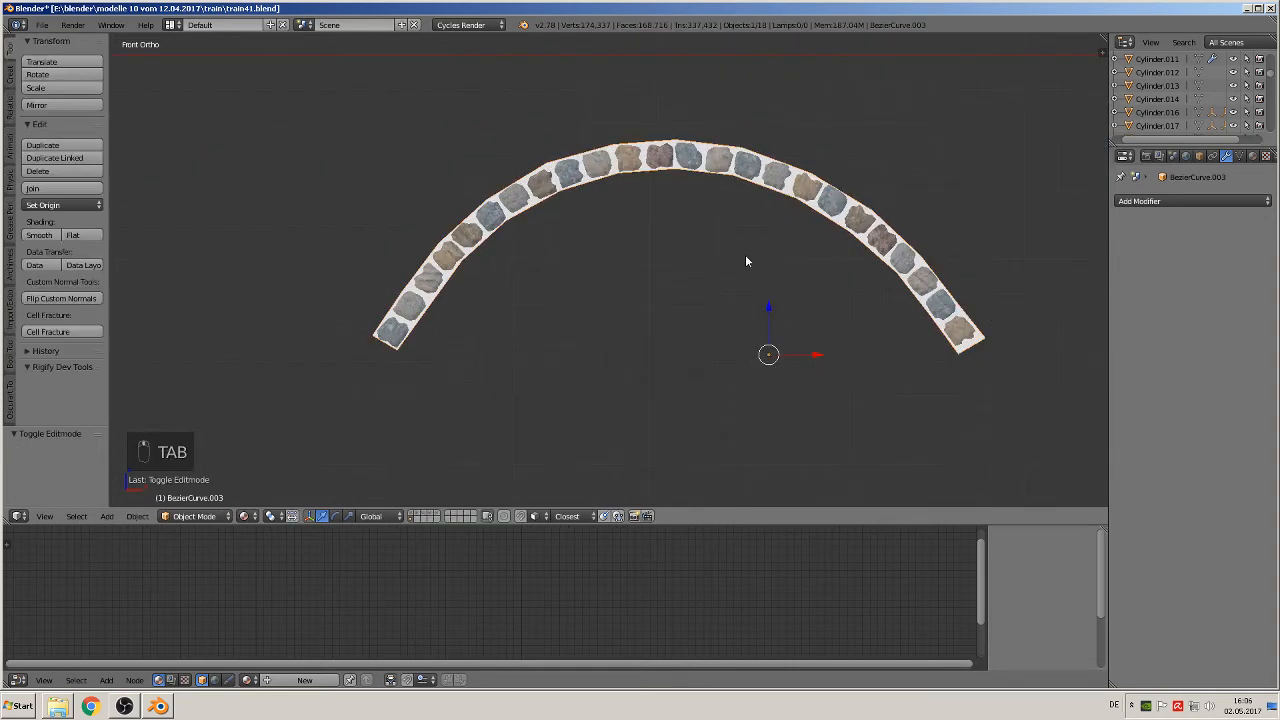
pyautogui.press('a')
pyautogui.press('a')
pyautogui.press('a')
pyautogui.press('a')
pyautogui.press('a')
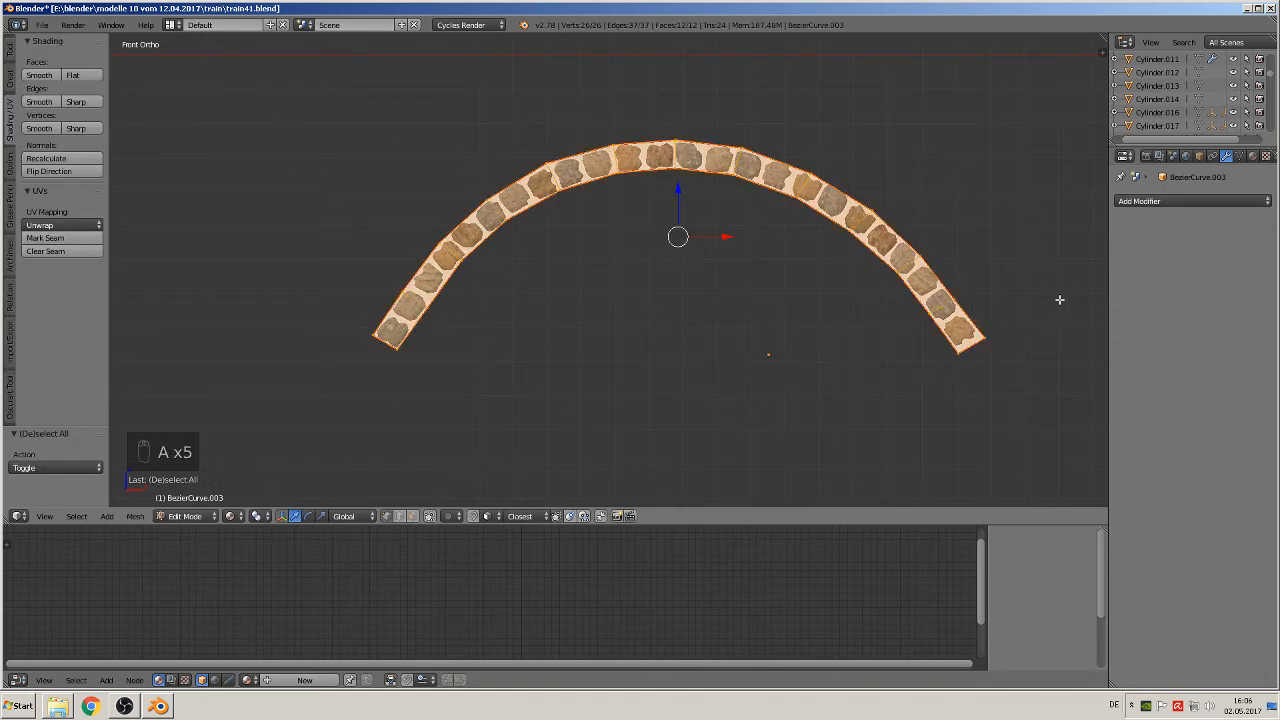
pyautogui.press('u')
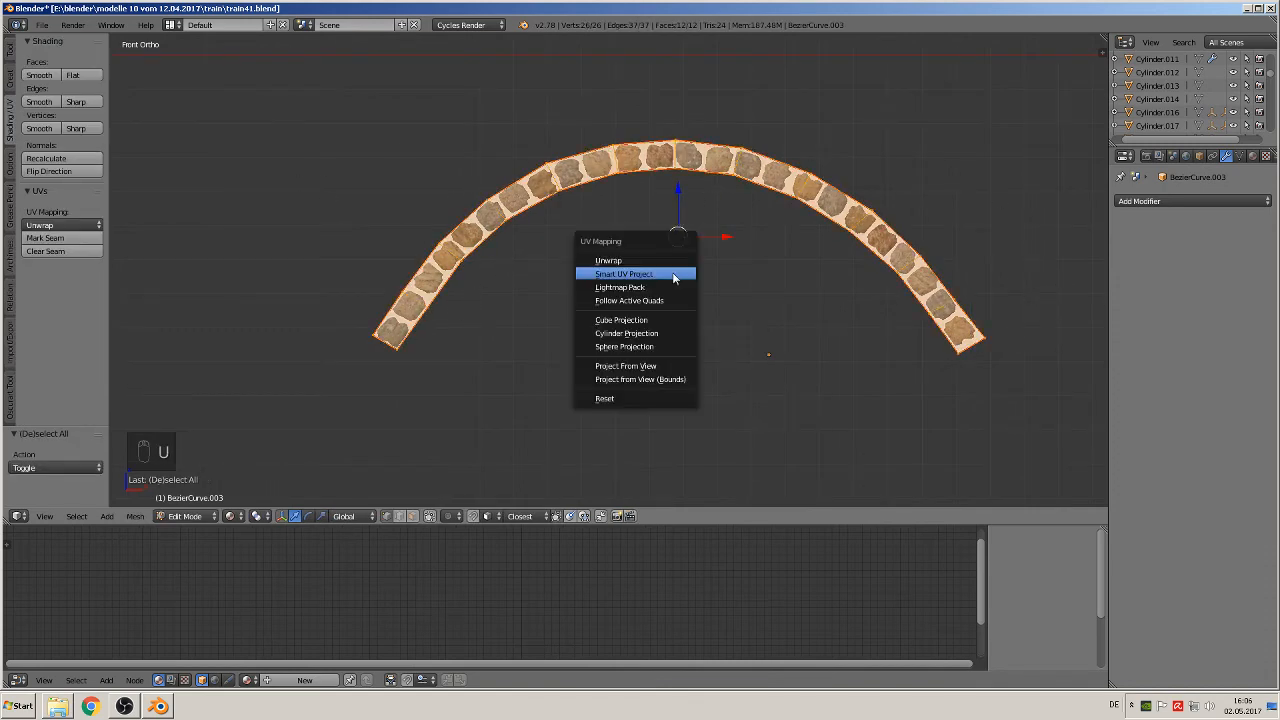
pyautogui.click(668, 367)
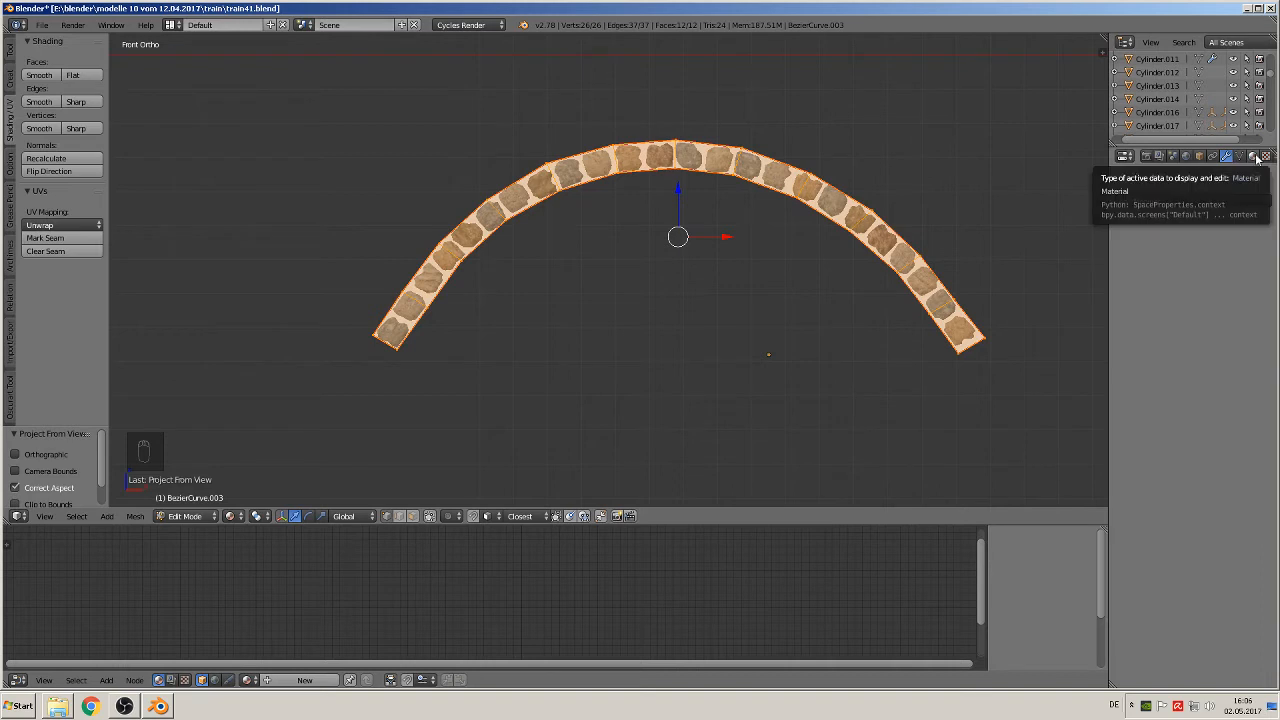
# Step: Create a new material for the arch band and name it betong 2
pyautogui.click(1254, 157)
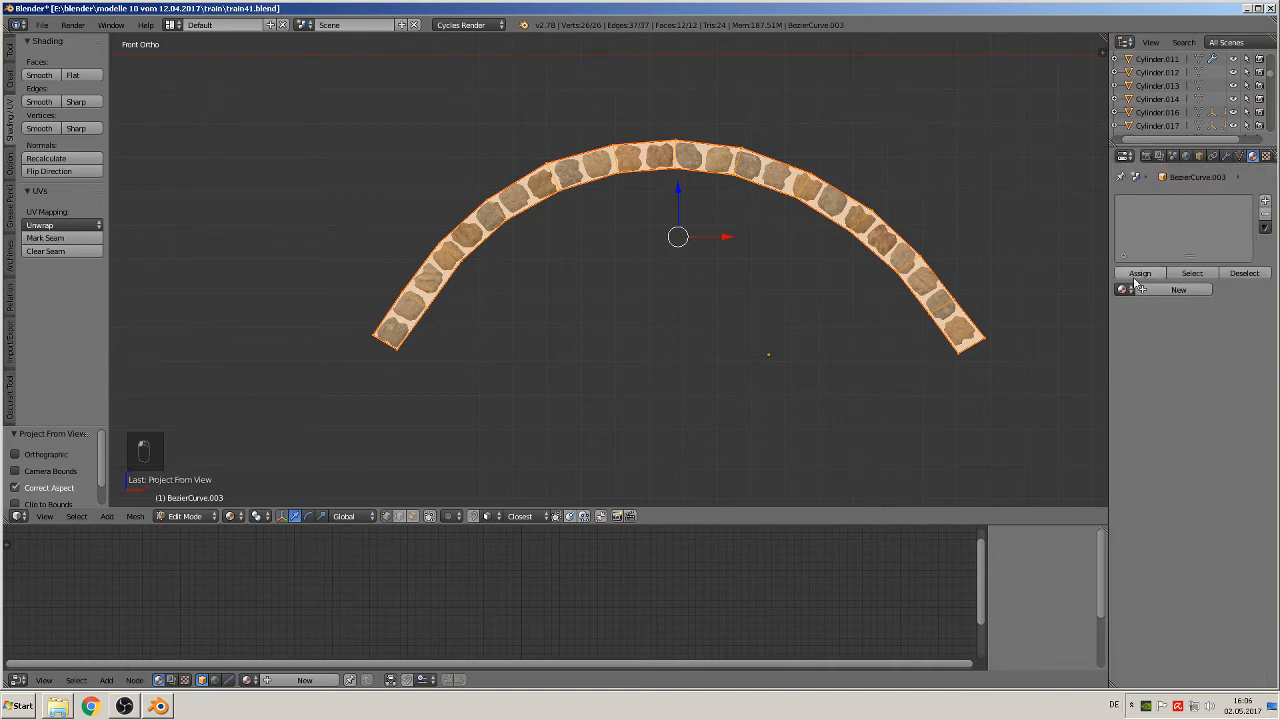
pyautogui.click(1162, 290)
pyautogui.doubleClick(1152, 289)
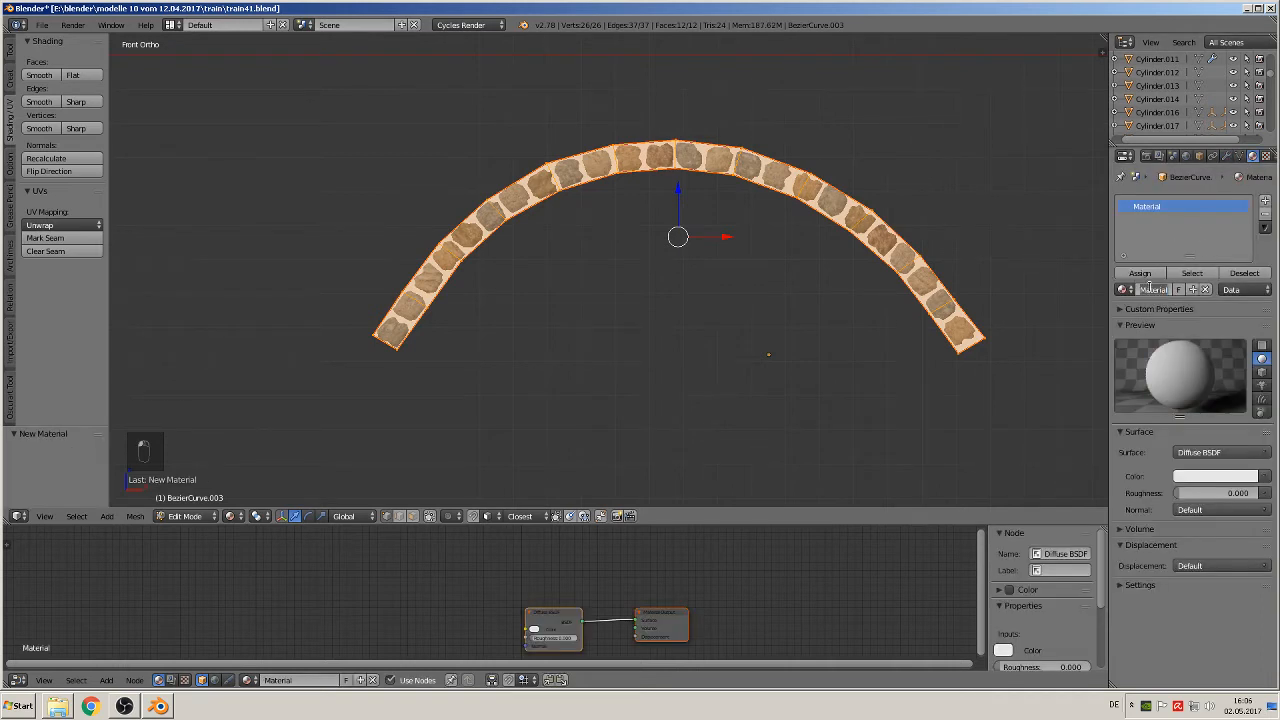
pyautogui.press('BackSpace')
pyautogui.press('Return')
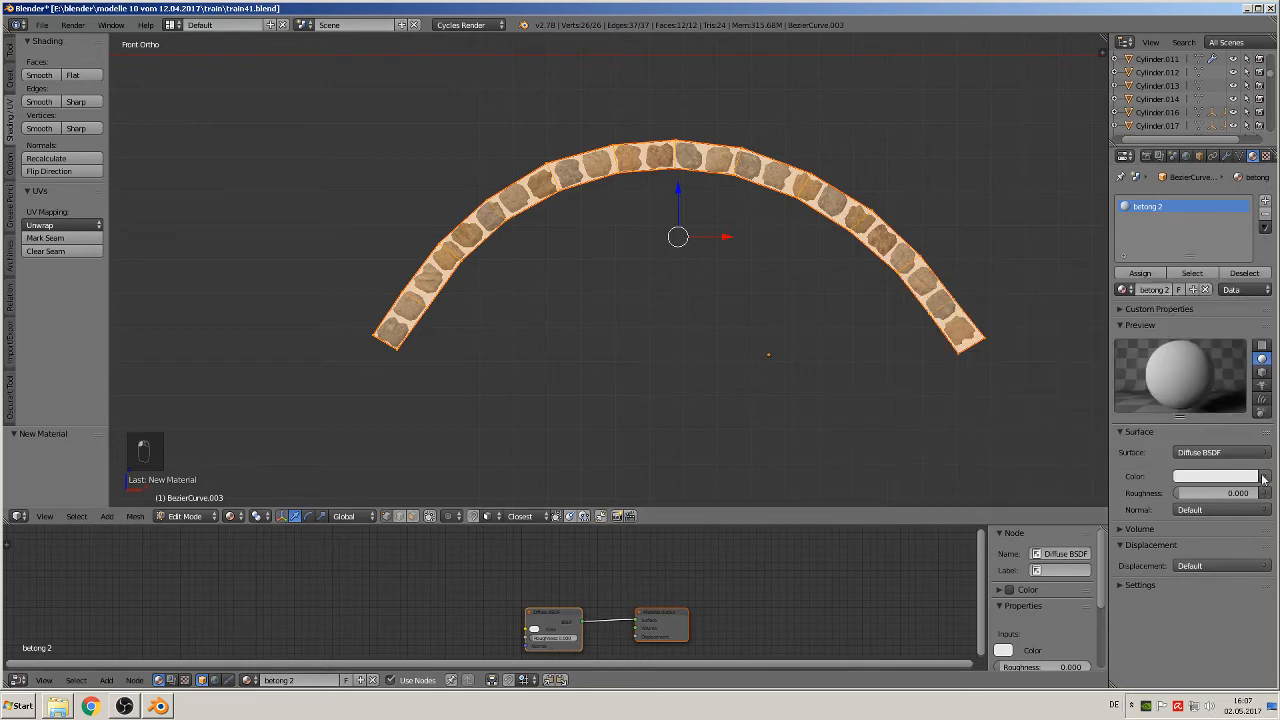
# Step: Assign an Image Texture to the diffuse color and load the plain beige seamless image from the textur folder
pyautogui.click(1263, 479)
pyautogui.click(1025, 362)
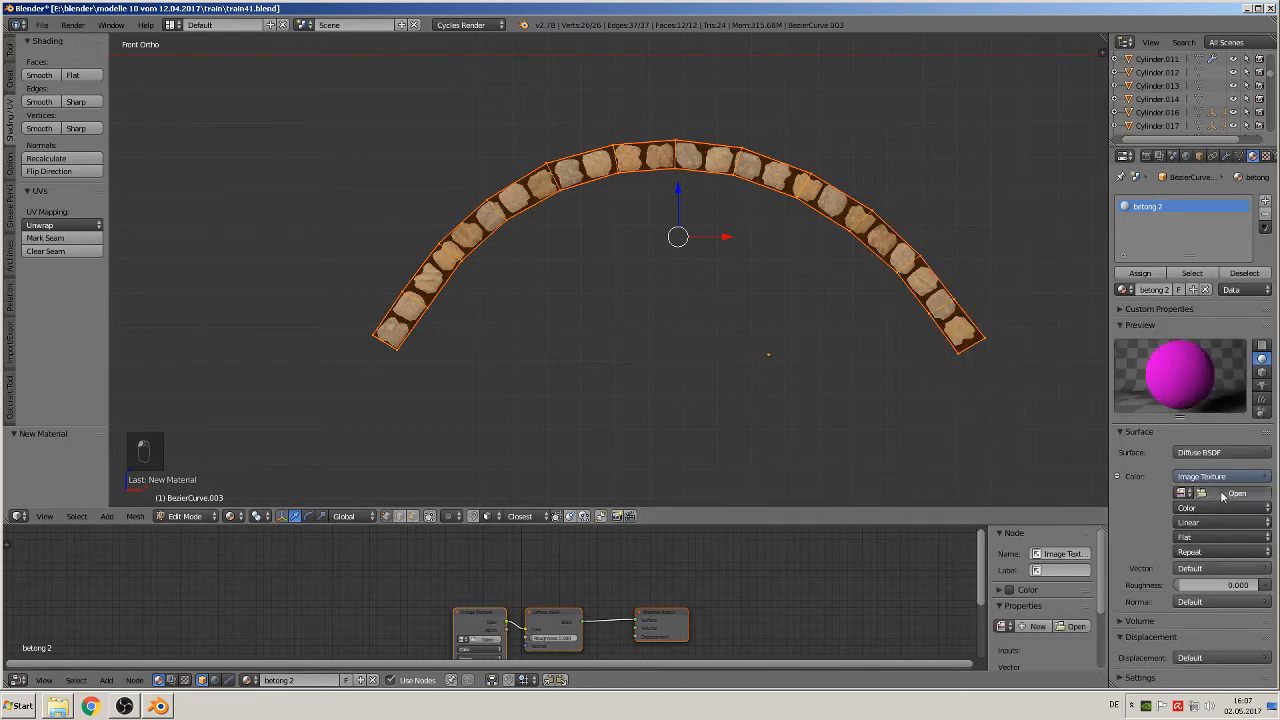
pyautogui.click(1224, 494)
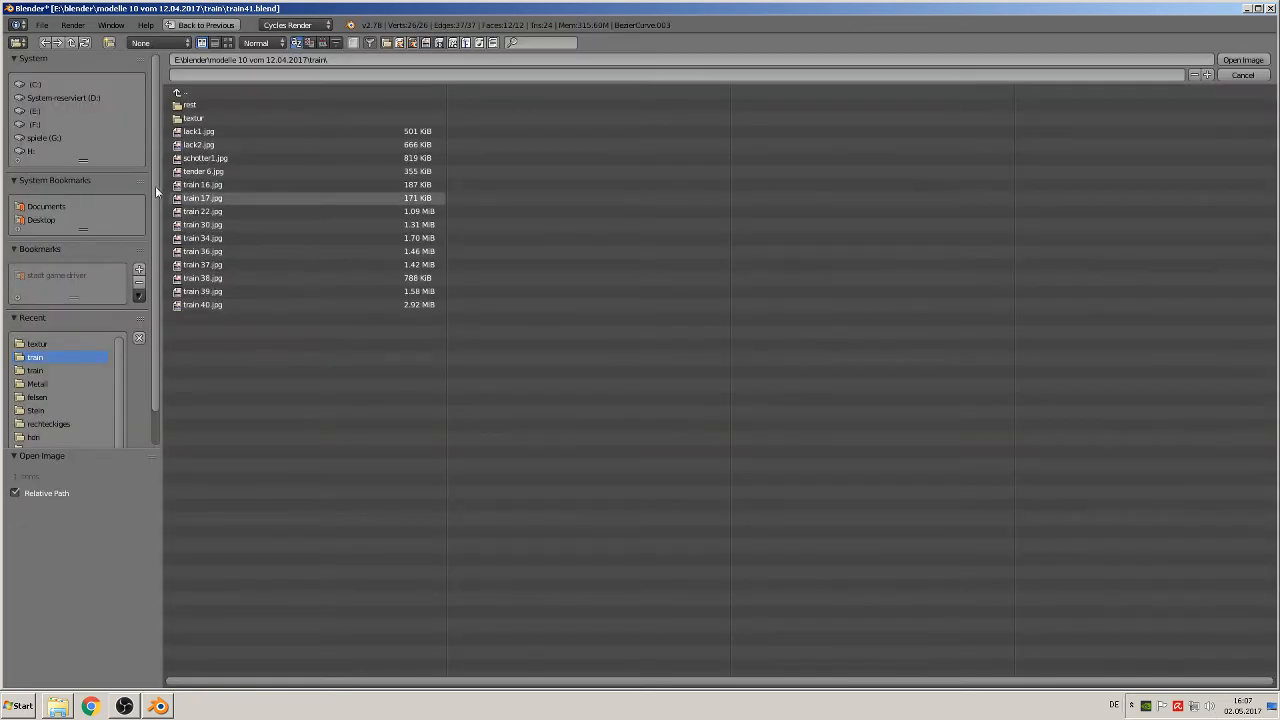
pyautogui.click(211, 116)
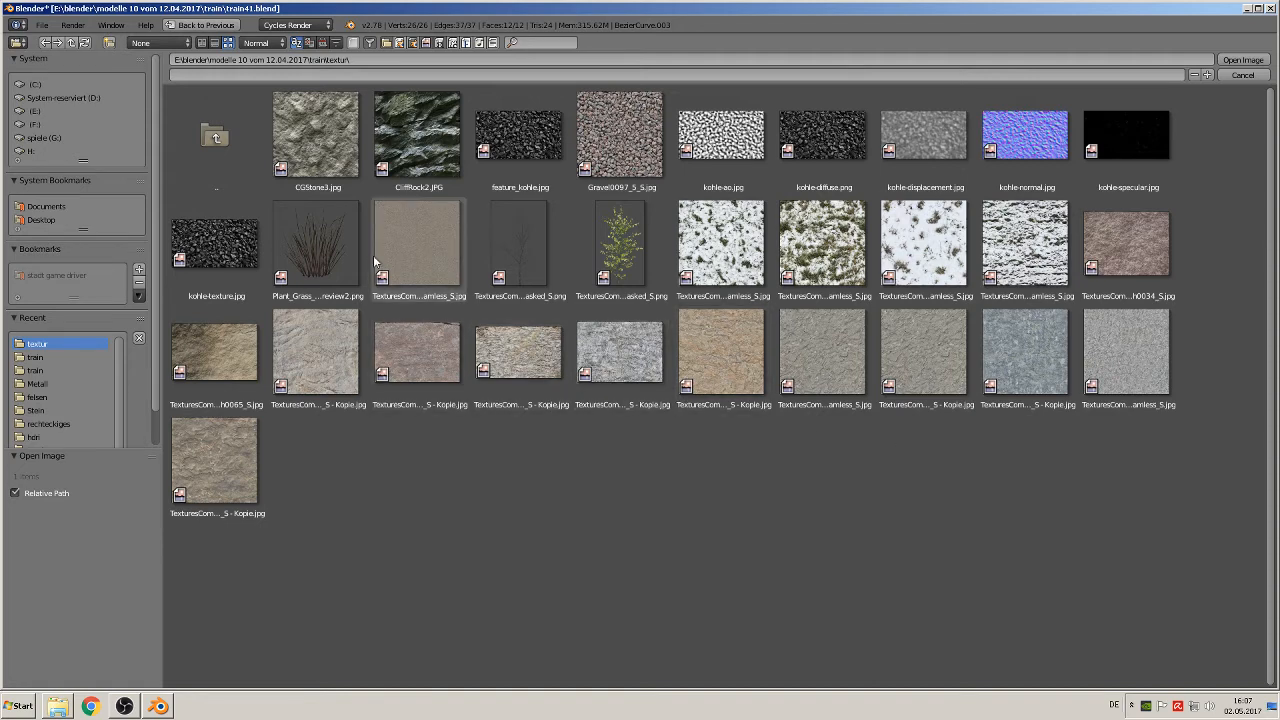
pyautogui.doubleClick(408, 254)
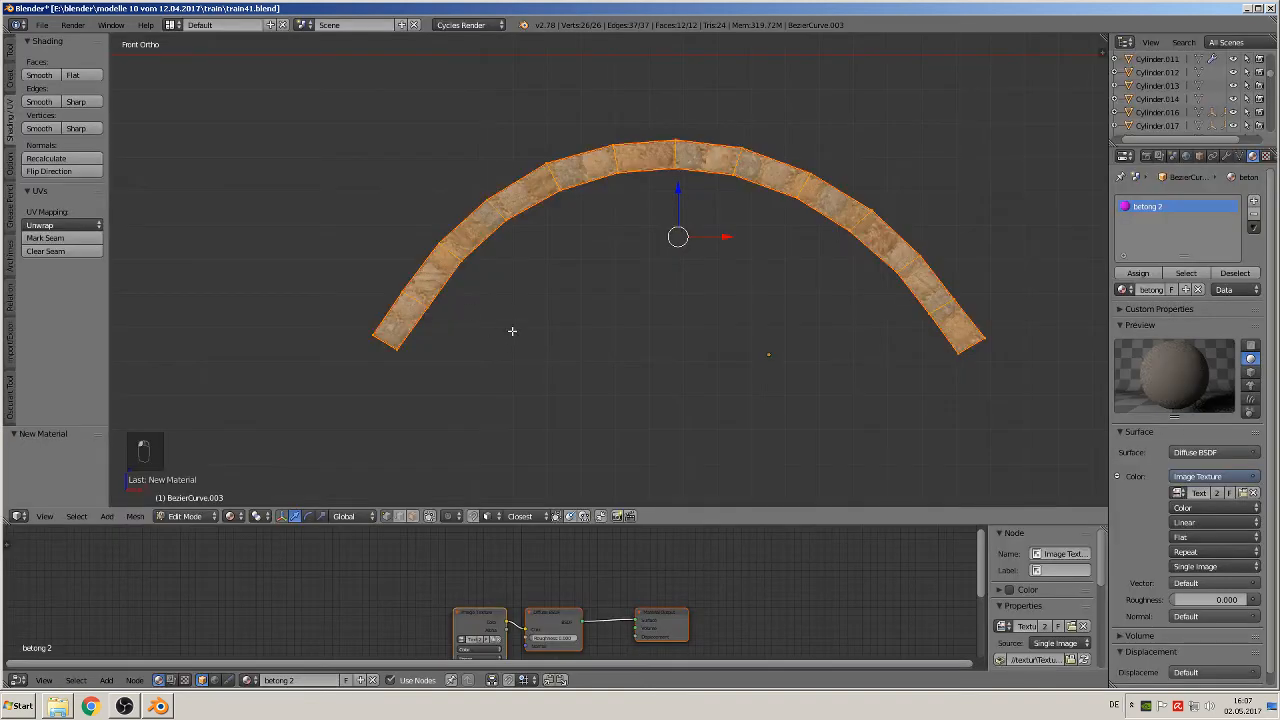
# Step: Inspect the texture between the stones and enlarge the node editor area around the betong 2 nodes
pyautogui.scroll(2, 528, 326)
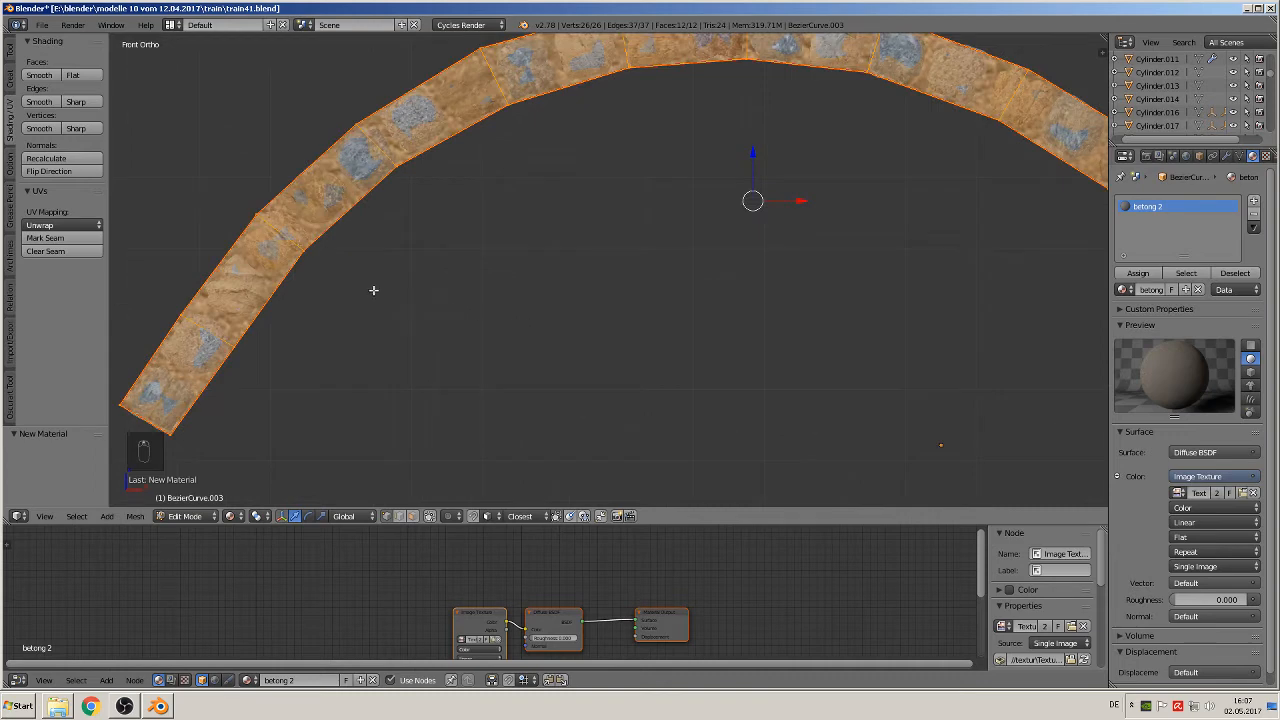
pyautogui.scroll(4, 600, 323)
pyautogui.scroll(1, 531, 254)
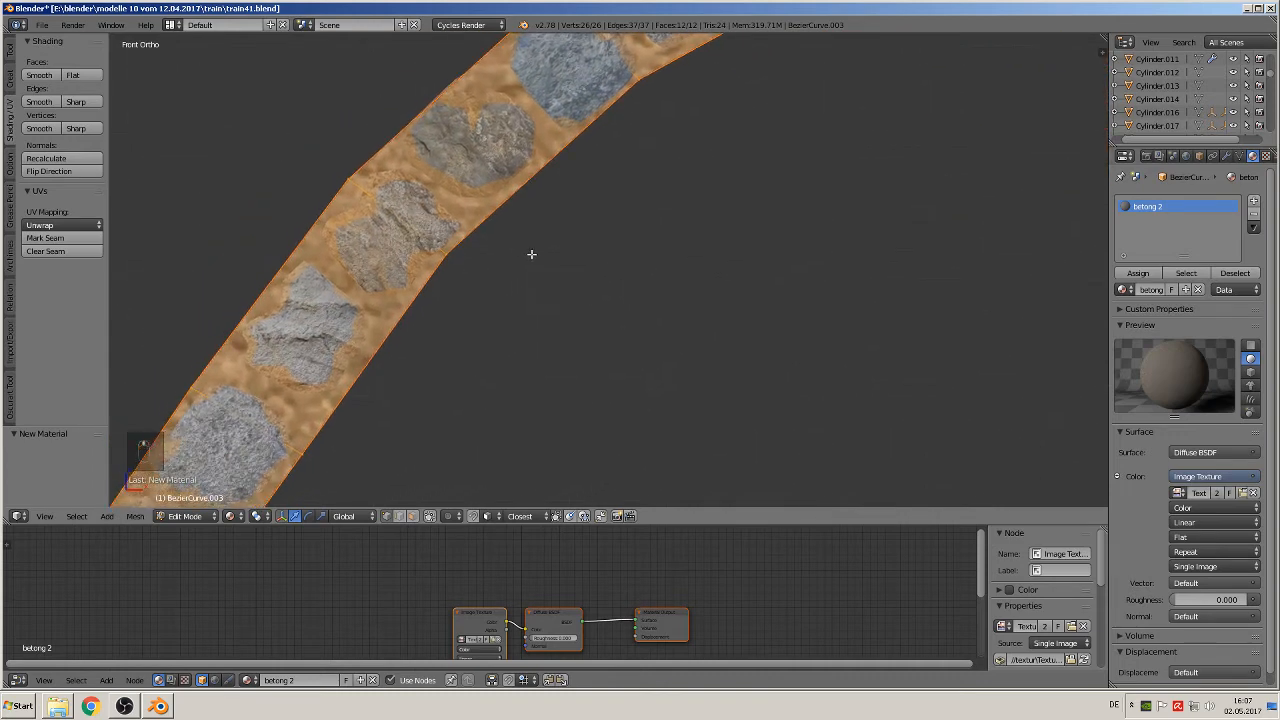
pyautogui.scroll(-3, 508, 619)
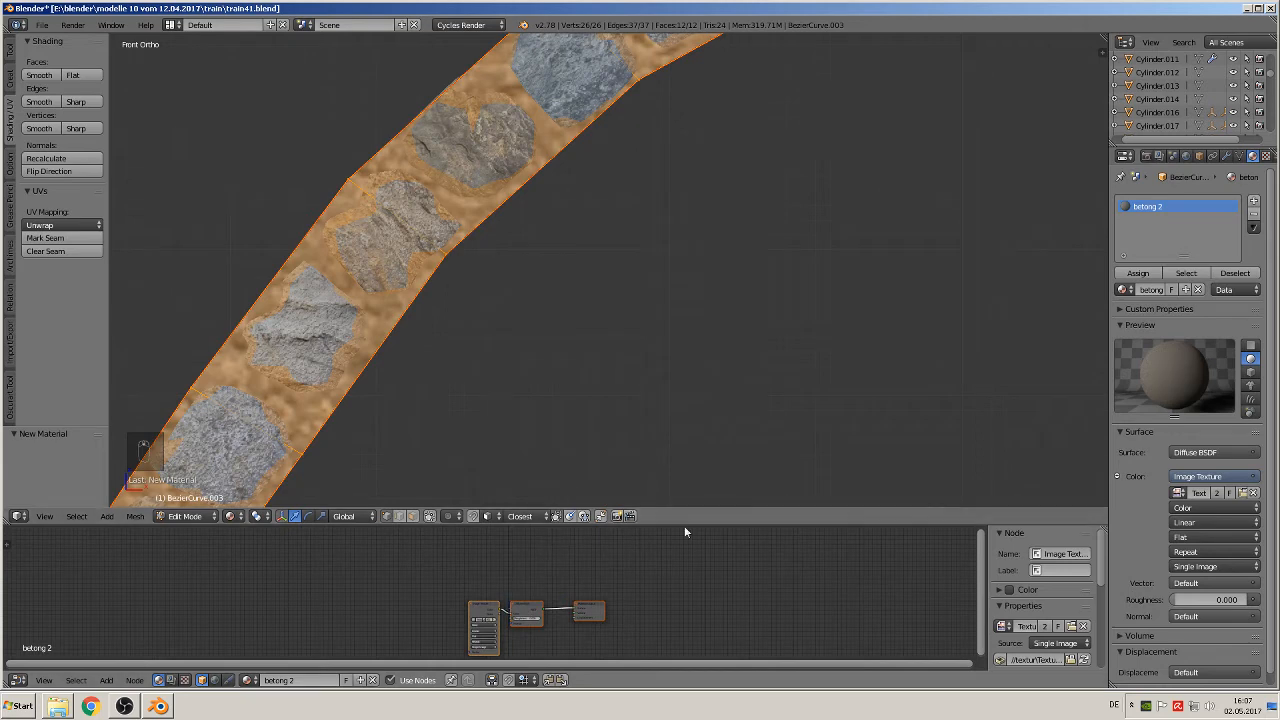
pyautogui.moveTo(684, 522); pyautogui.dragTo(684, 317)
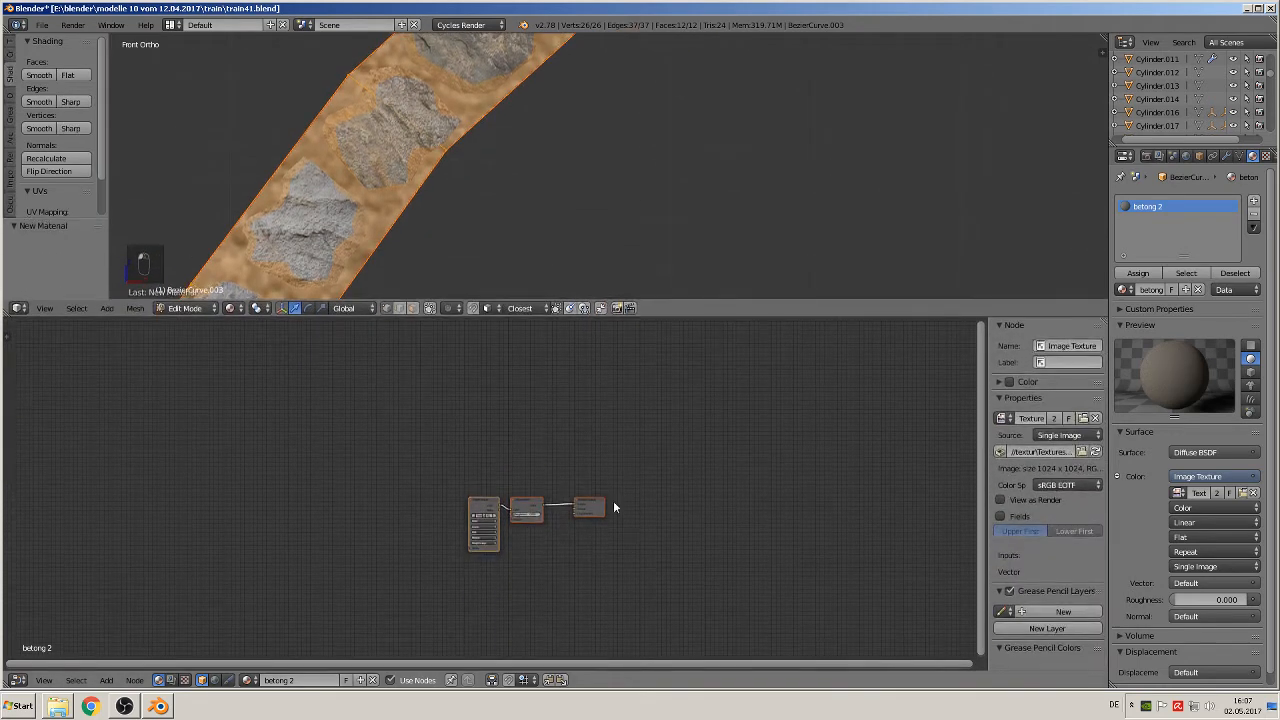
pyautogui.moveTo(613, 500); pyautogui.dragTo(755, 420, button='middle')
pyautogui.scroll(1, 697, 468)
pyautogui.moveTo(677, 491); pyautogui.dragTo(358, 533, button='middle')
pyautogui.scroll(2, 535, 590)
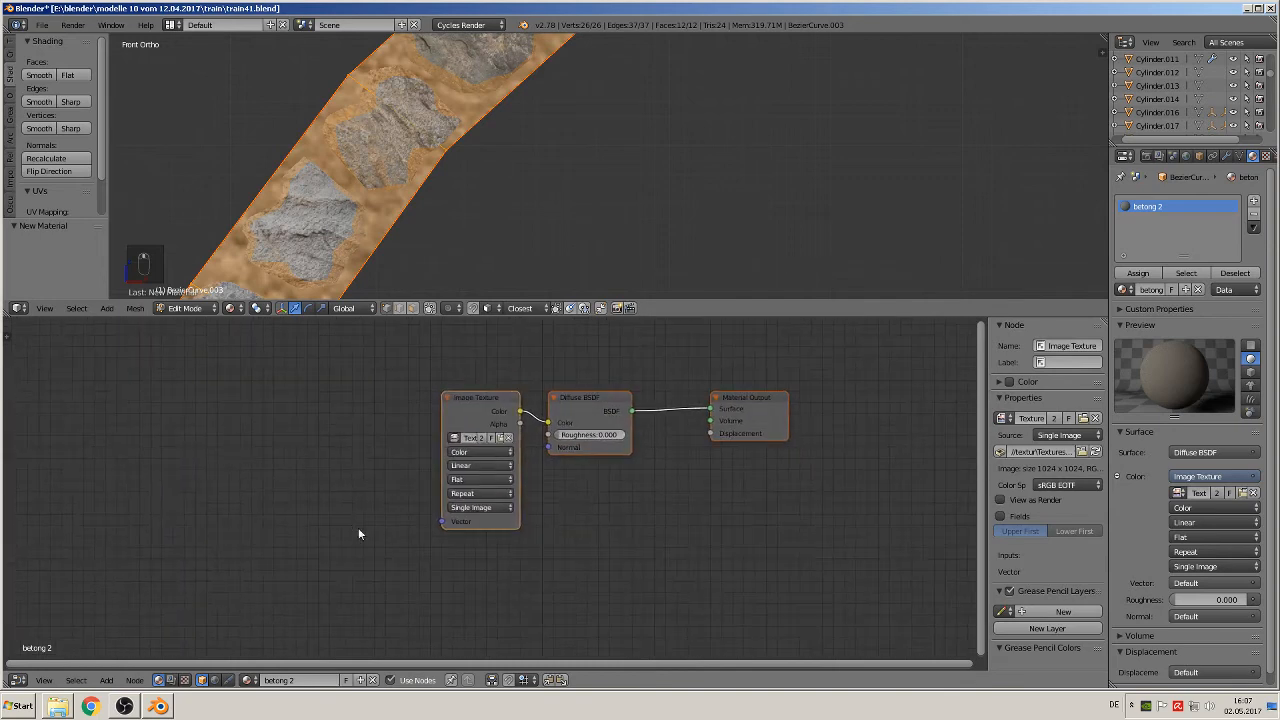
# Step: Add a Texture Coordinate node well ahead of the Image Texture node in the betong 2 material
pyautogui.click(106, 680)
pyautogui.moveTo(128, 654)
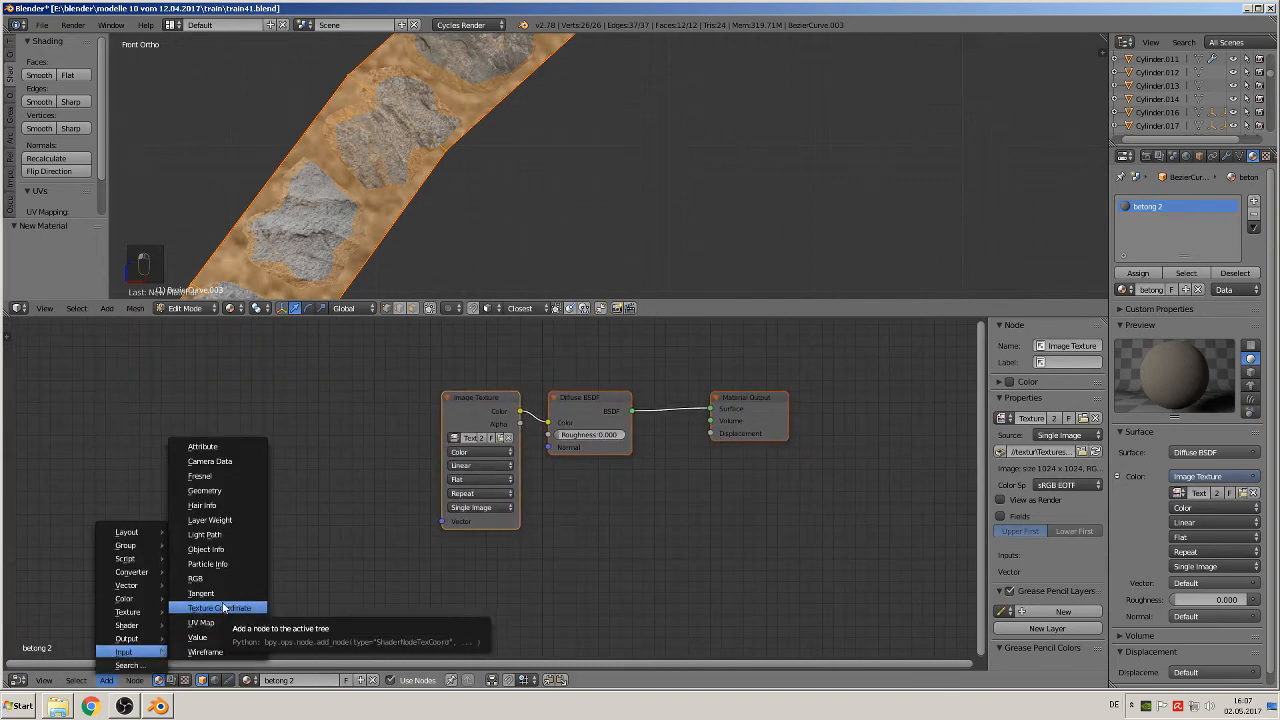
pyautogui.click(218, 608)
pyautogui.click(75, 424)
# Step: Add a Mapping node and link the UV coordinates through it to the Image Texture's Vector input
pyautogui.click(106, 680)
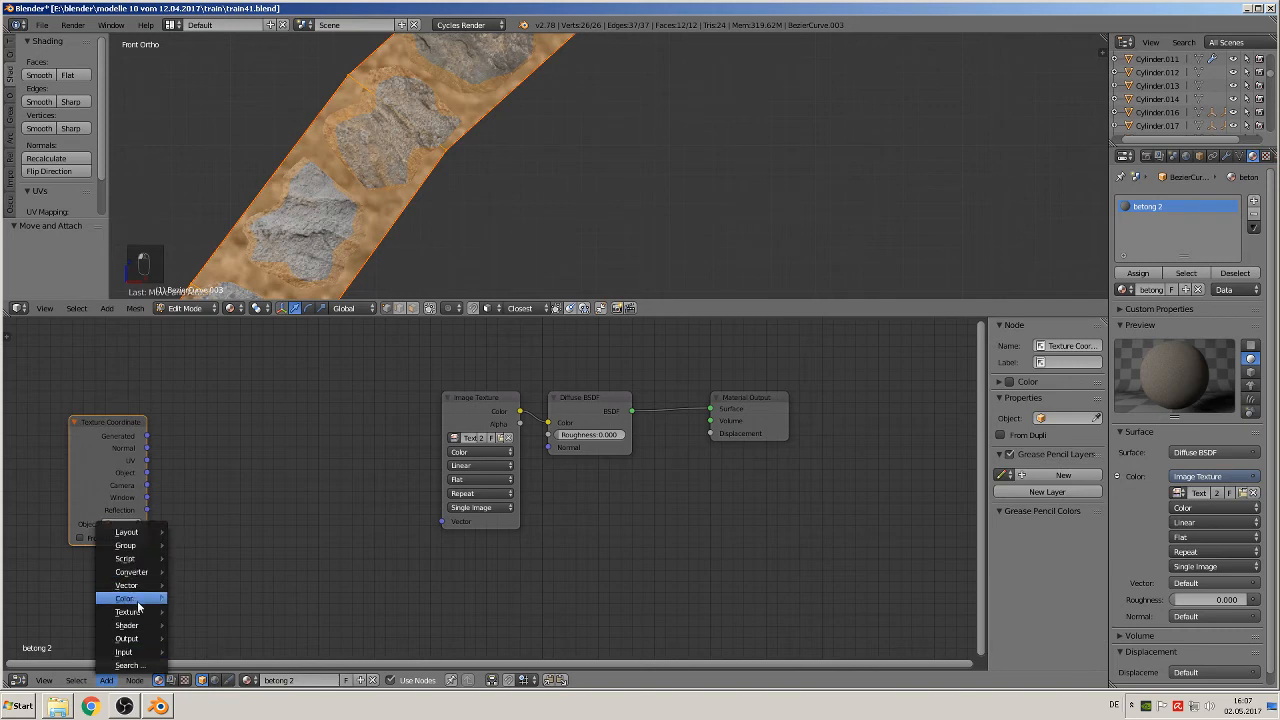
pyautogui.moveTo(140, 586)
pyautogui.click(199, 600)
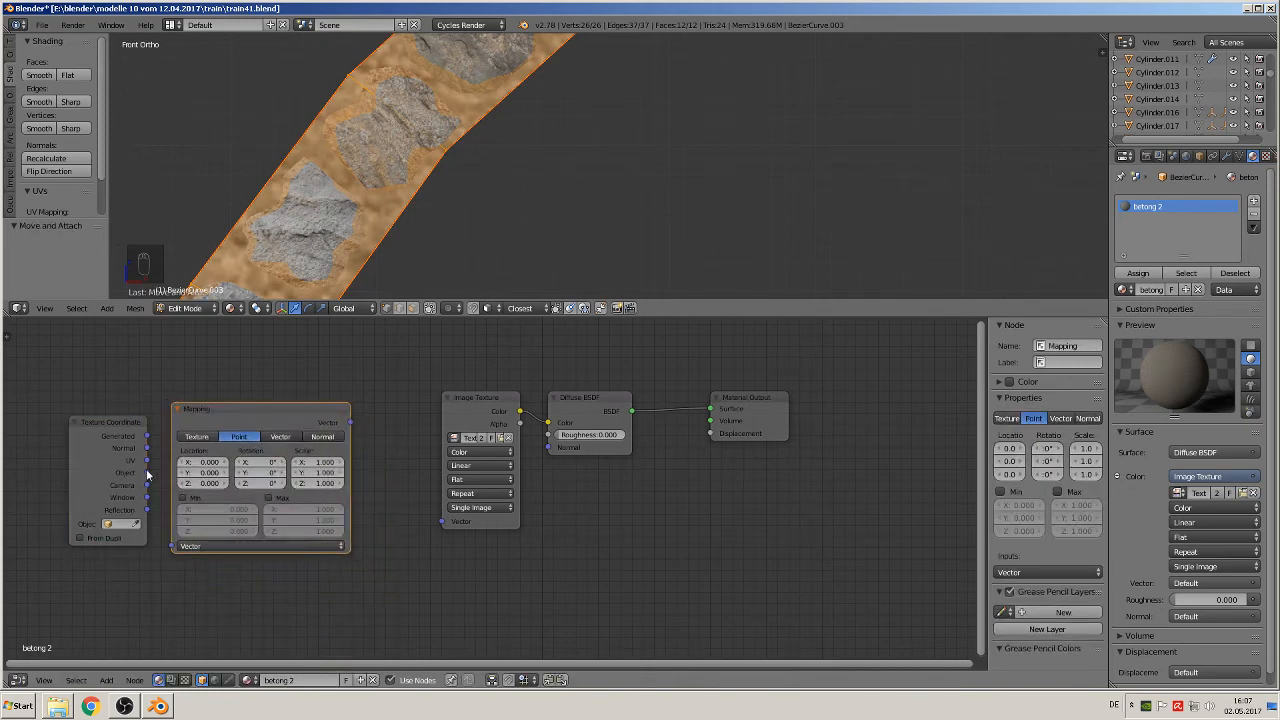
pyautogui.moveTo(147, 460); pyautogui.dragTo(174, 546)
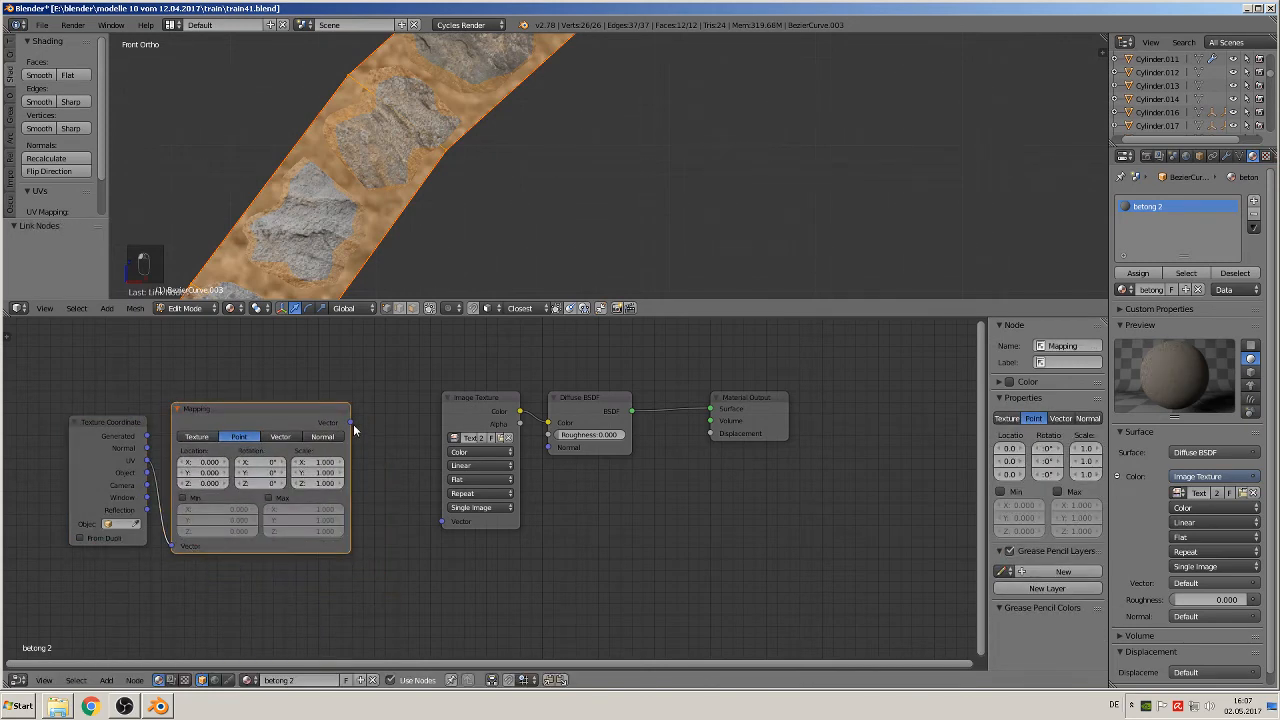
pyautogui.moveTo(351, 424); pyautogui.dragTo(442, 522)
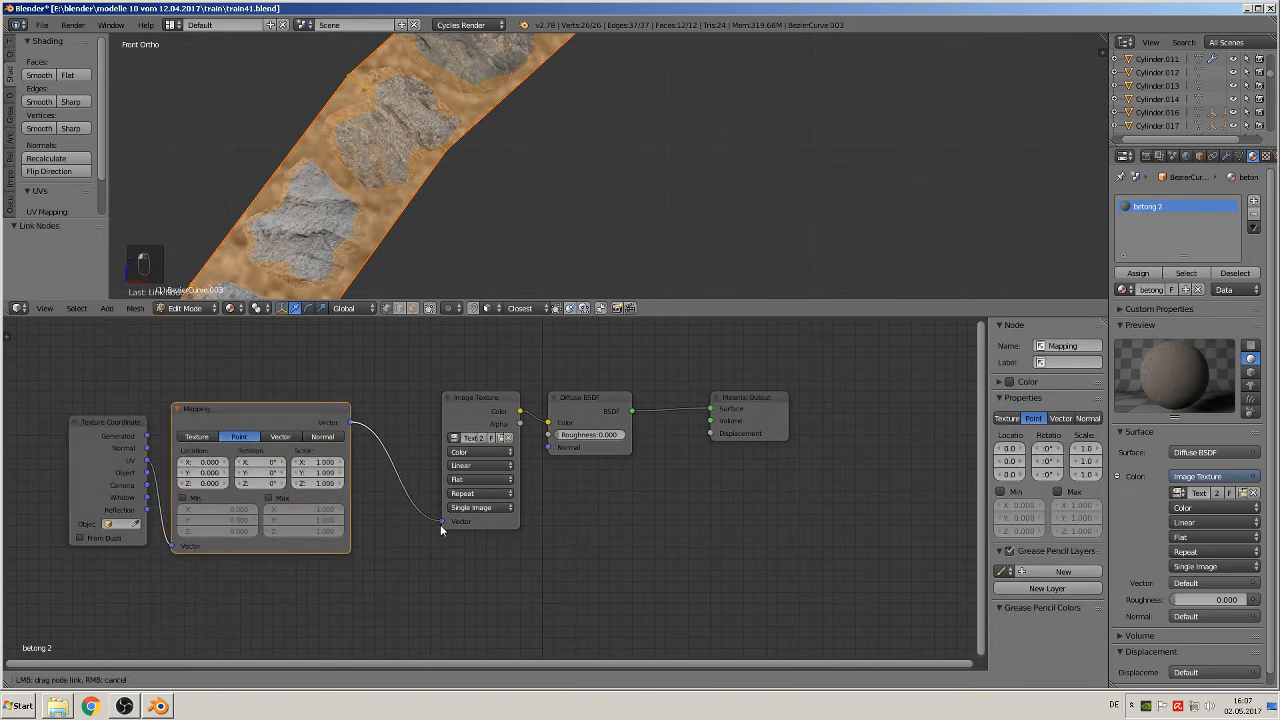
# Step: Set the Mapping node's X and Y scale to 5 in the betong 2 material
pyautogui.click(322, 462)
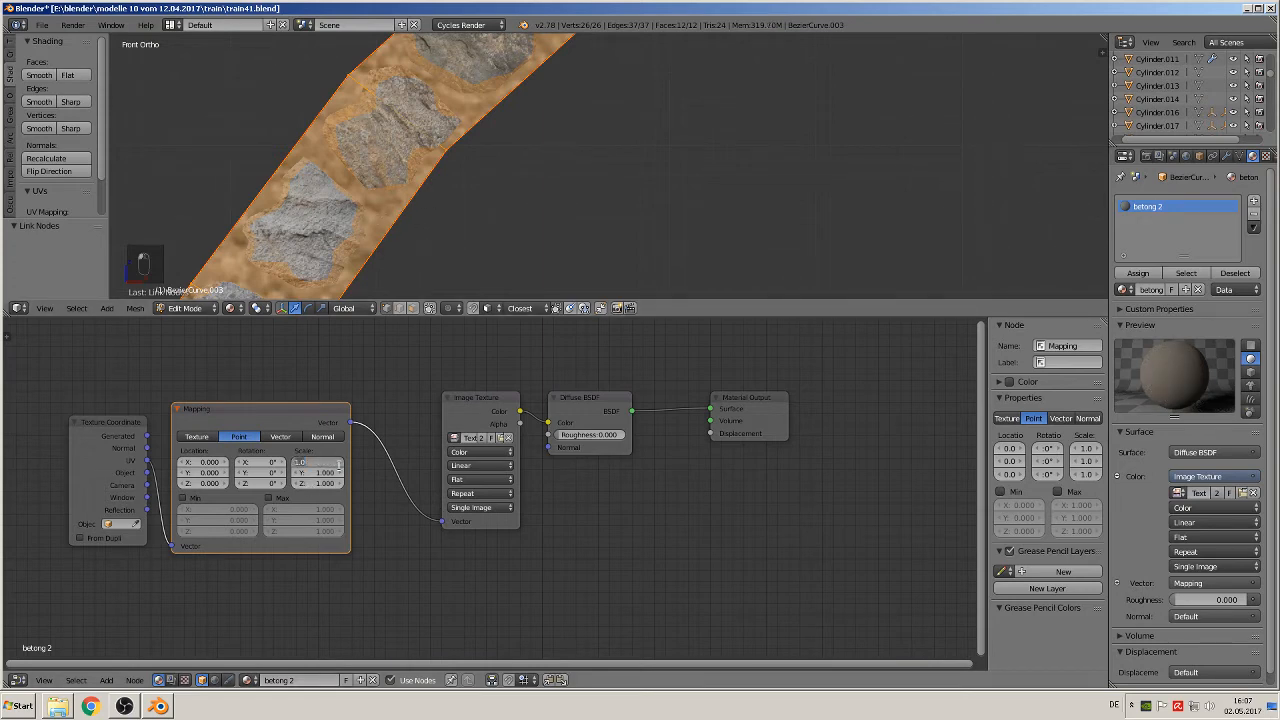
pyautogui.write('5')
pyautogui.press('Tab')
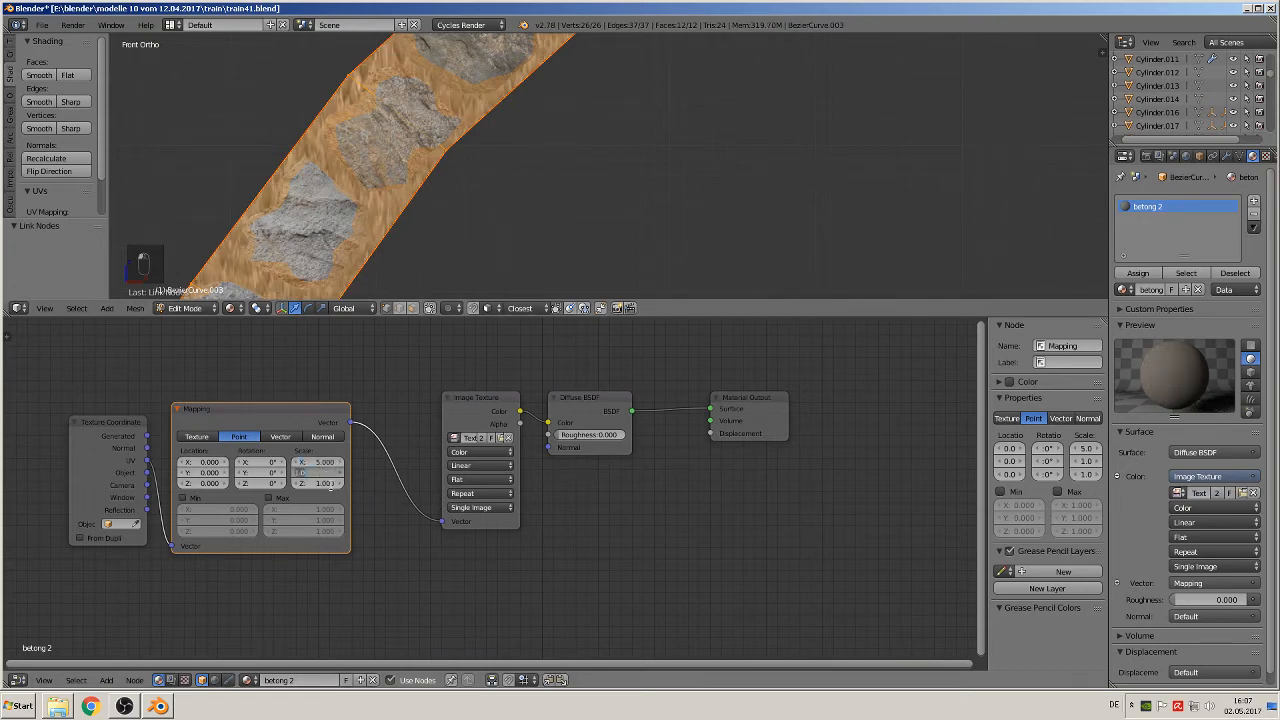
pyautogui.write('5')
pyautogui.press('Return')
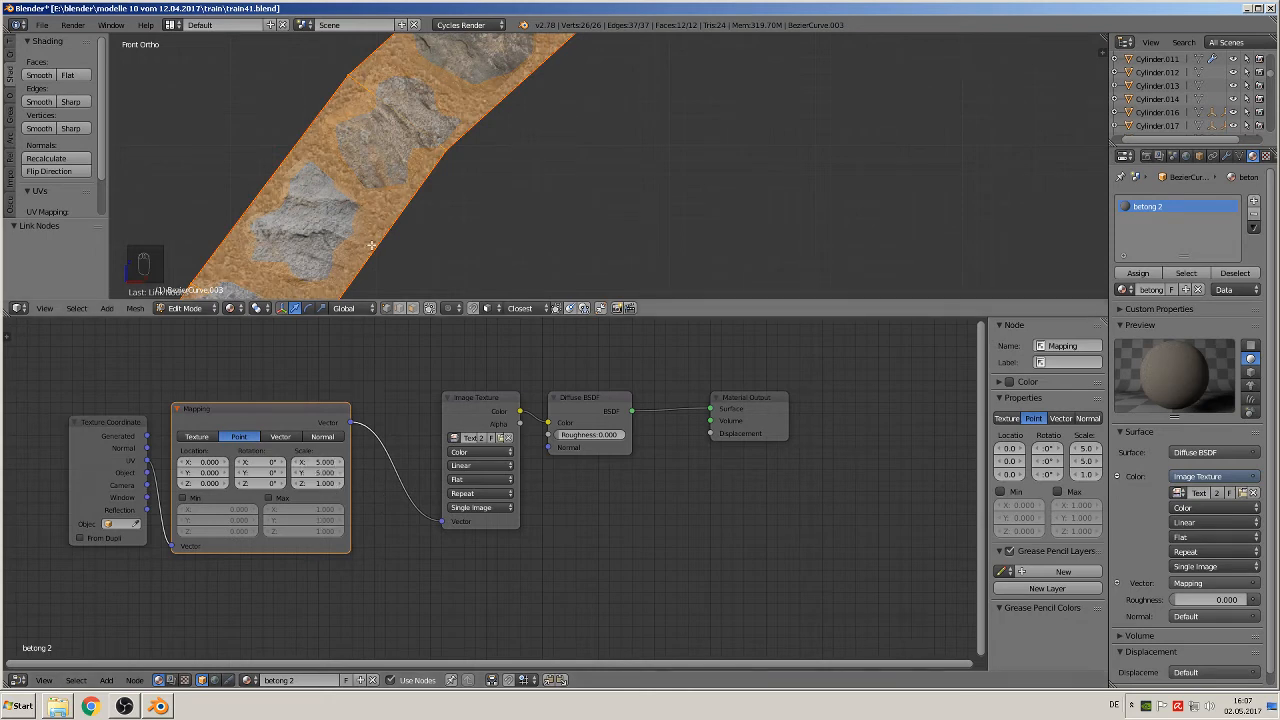
# Step: Raise the Mapping node's X and Y scale to 9 for a finer texture between the stones
pyautogui.scroll(1, 377, 196)
pyautogui.scroll(2, 377, 196)
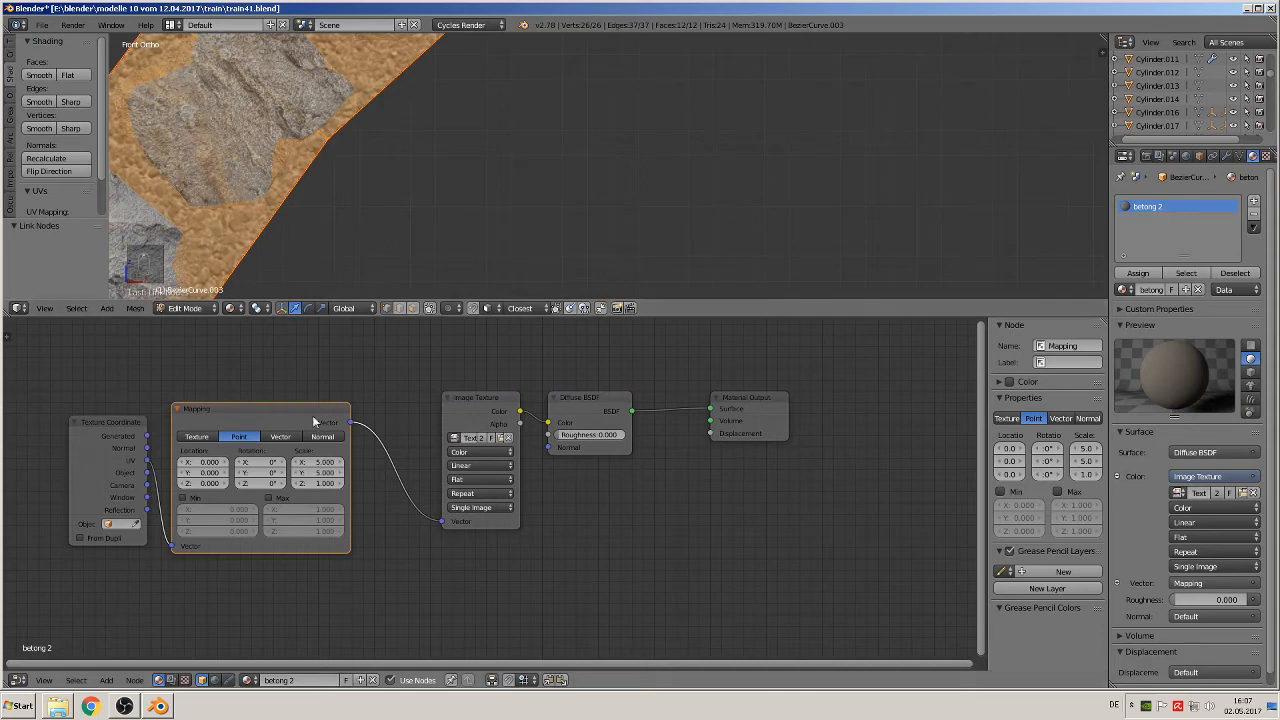
pyautogui.click(316, 461)
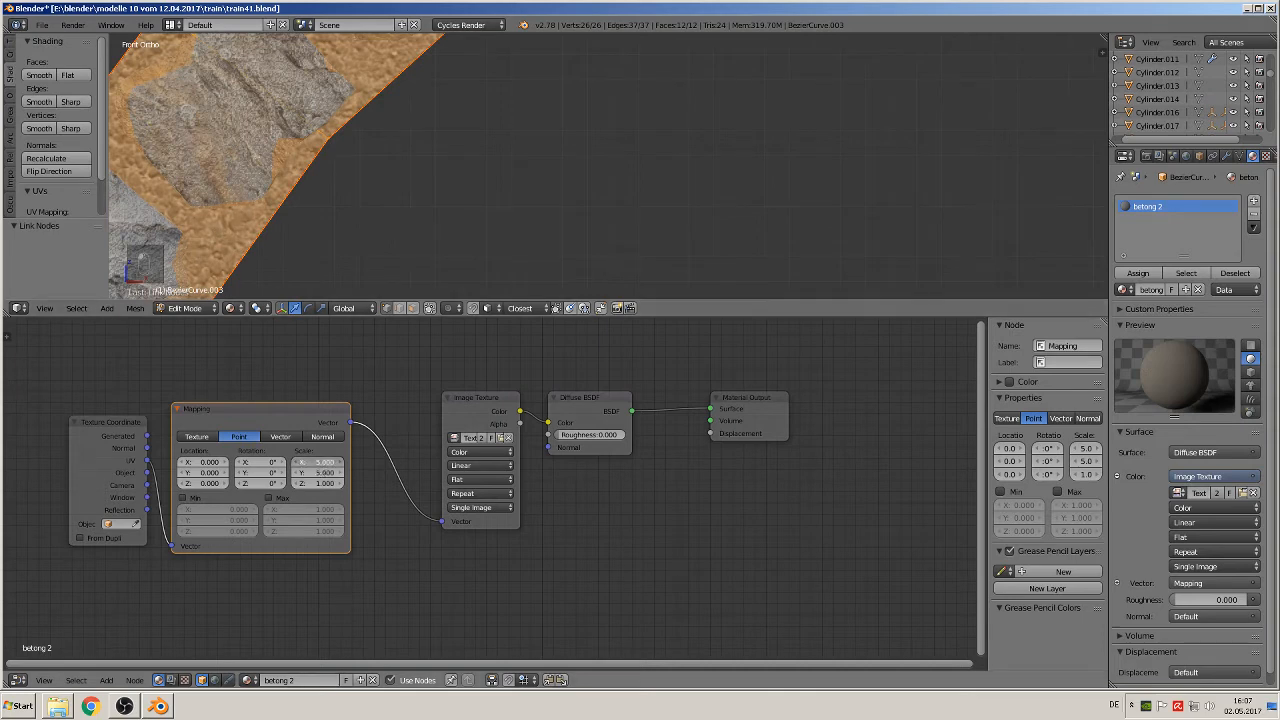
pyautogui.press('Return')
pyautogui.click(325, 473)
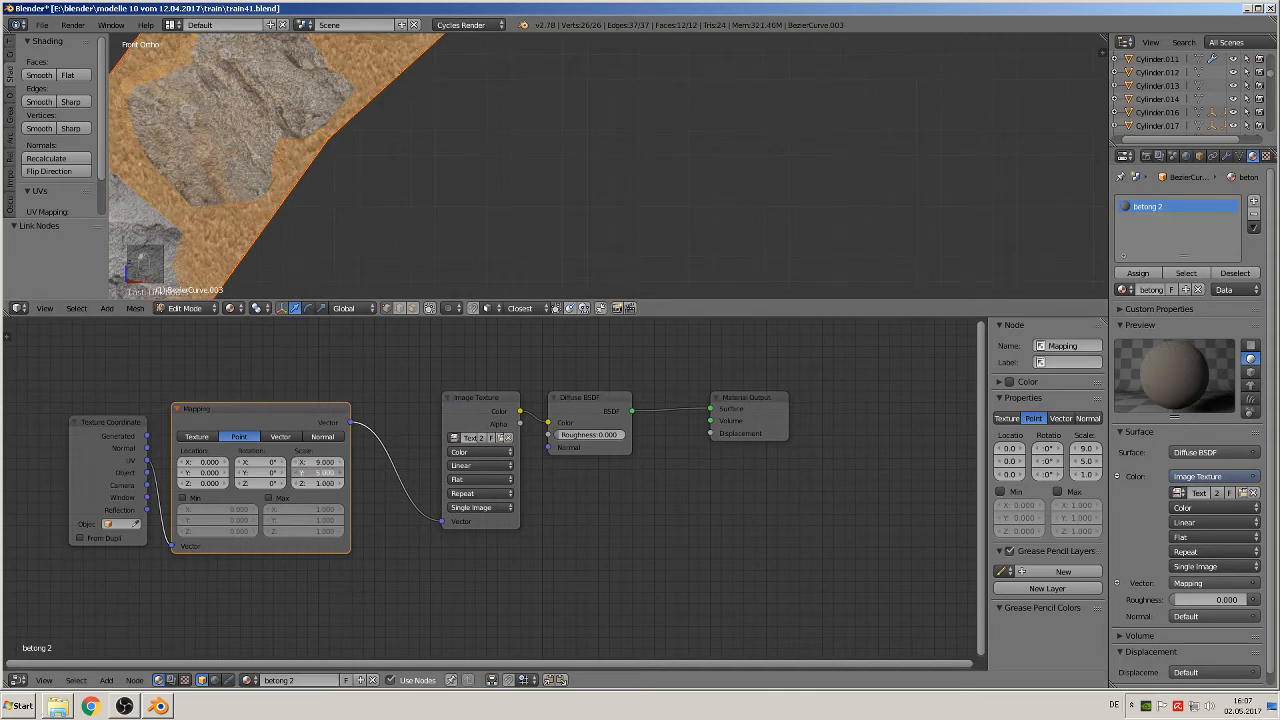
pyautogui.write('9')
pyautogui.press('Return')
# Step: Return to Object Mode and set the Mapping node's X and Y scale to 17
pyautogui.press('Tab')
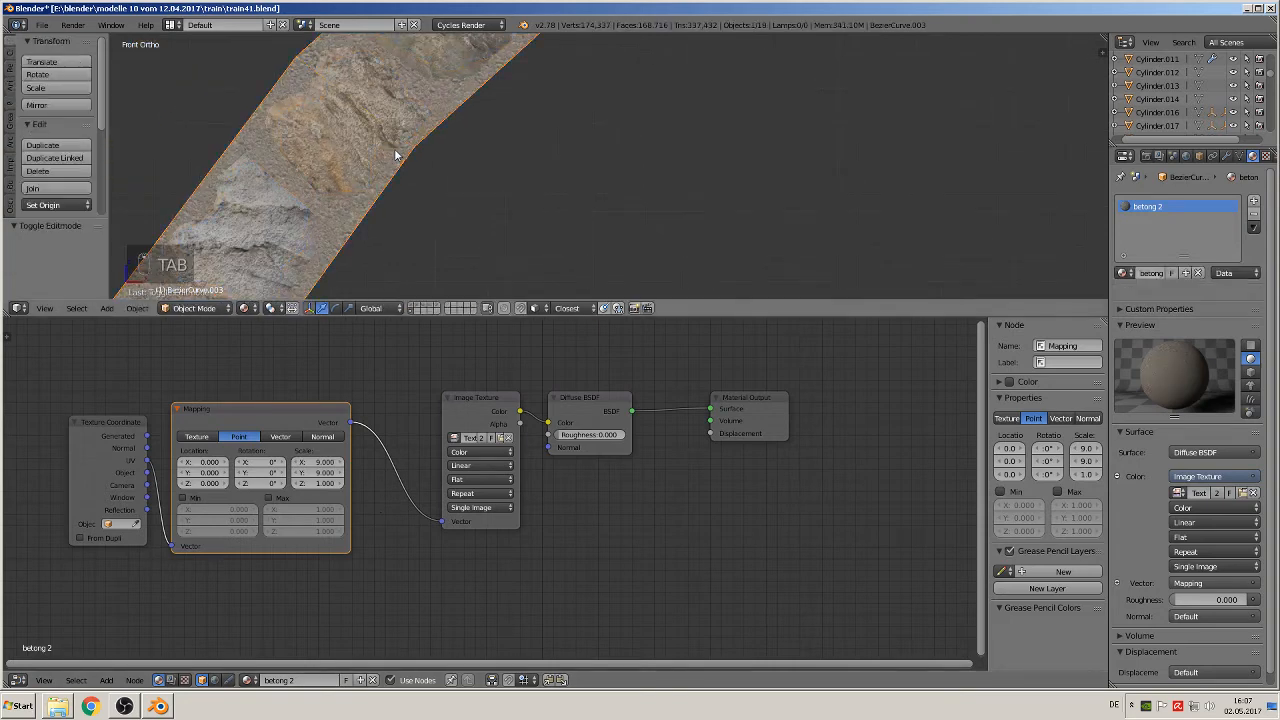
pyautogui.scroll(-3, 711, 178)
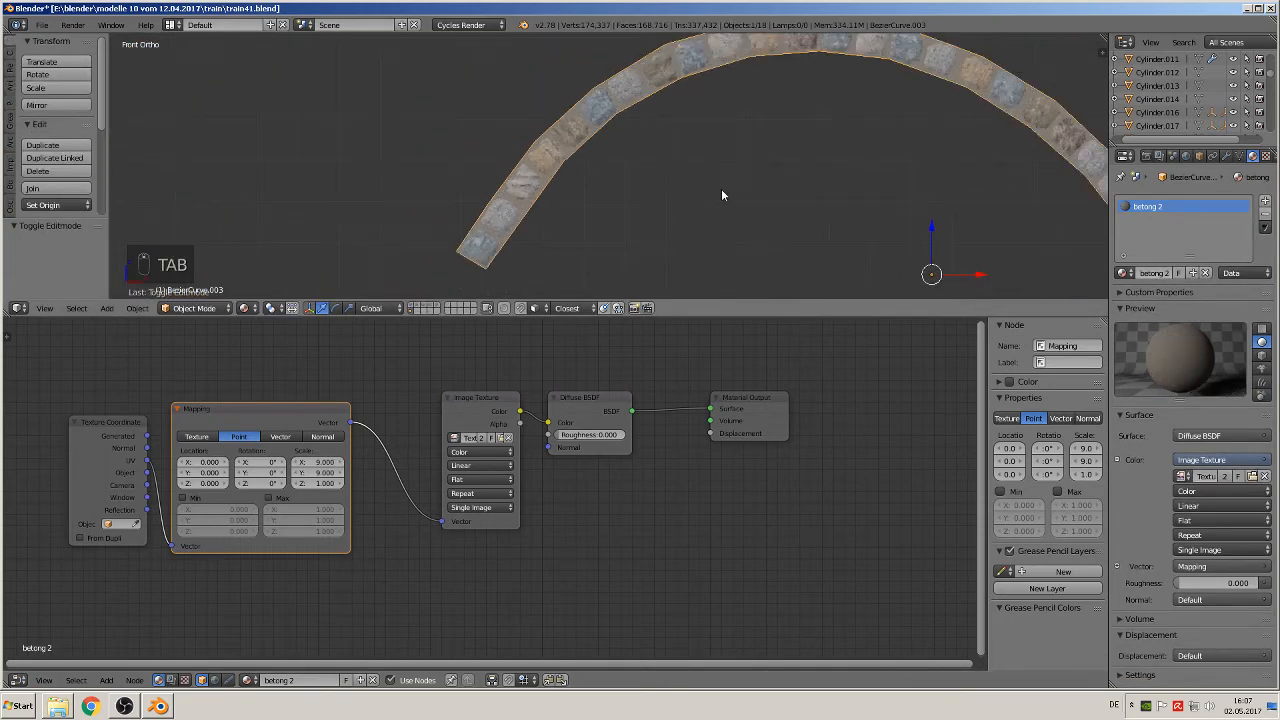
pyautogui.keyDown('shift'); pyautogui.moveTo(721, 188); pyautogui.dragTo(510, 279, button='middle'); pyautogui.keyUp('shift')
pyautogui.scroll(5, 630, 181)
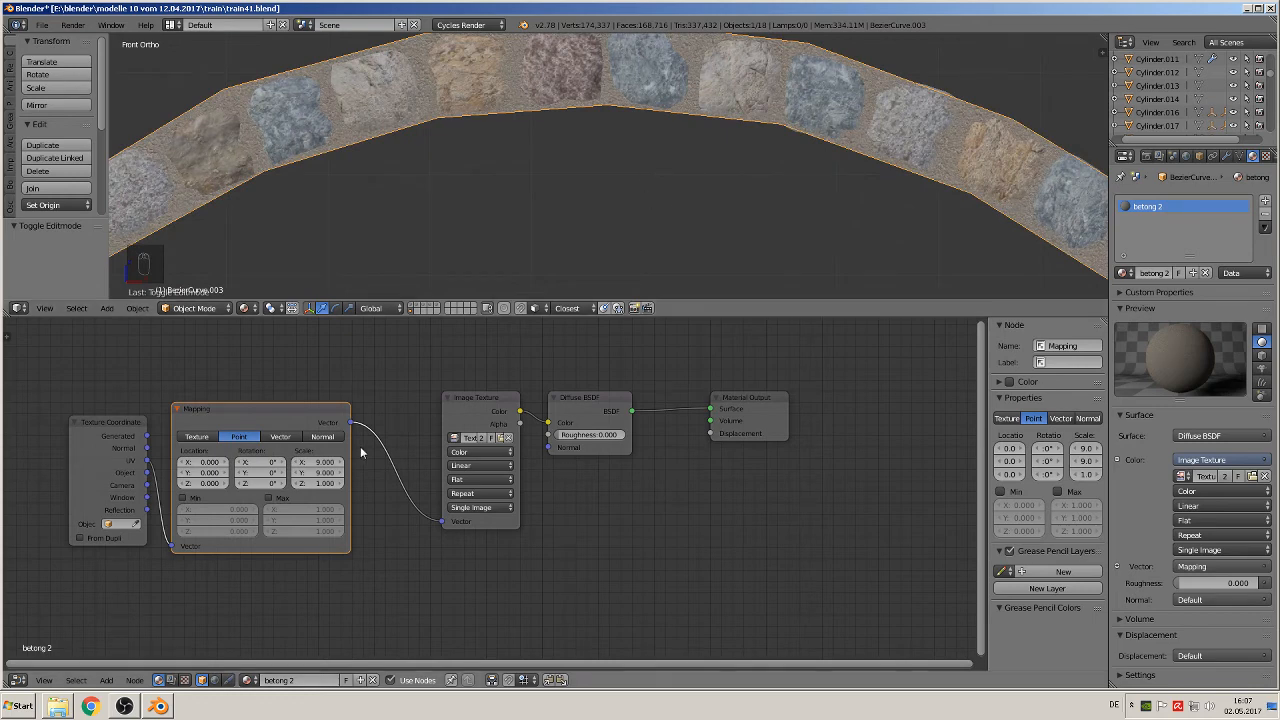
pyautogui.doubleClick(320, 462)
pyautogui.press('Return')
pyautogui.press('Return')
pyautogui.scroll(3, 500, 149)
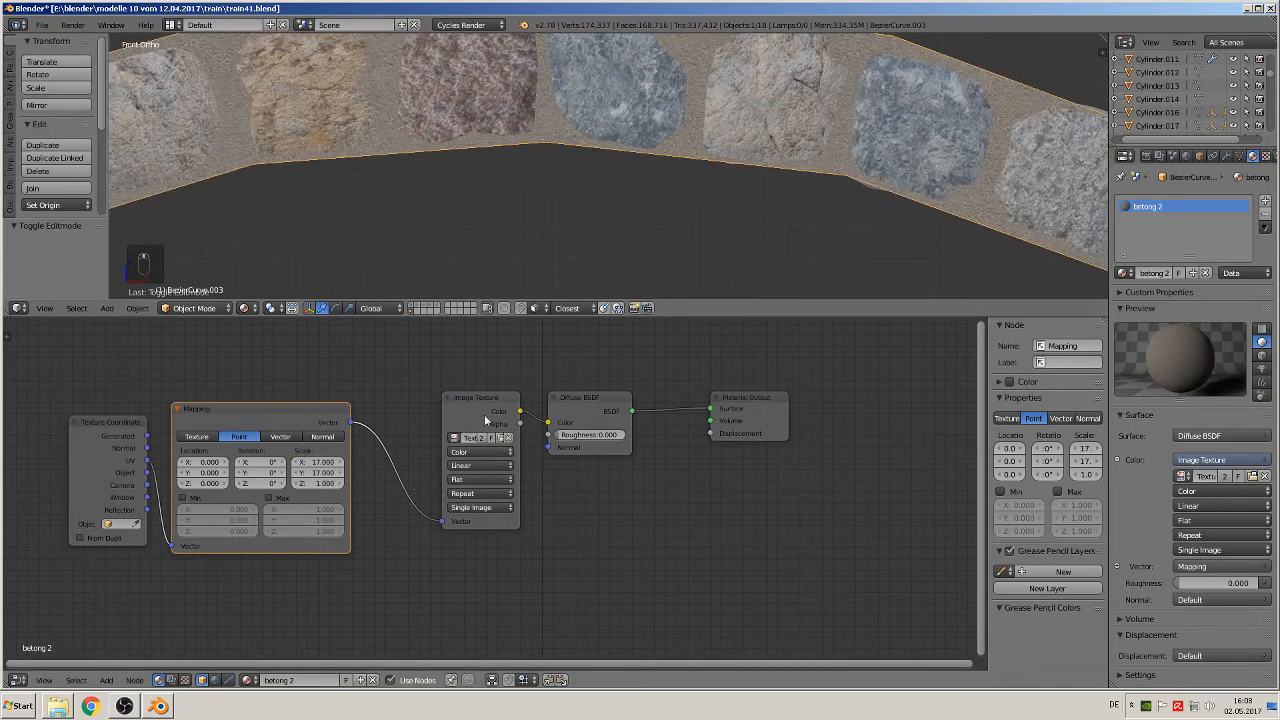
# Step: Link the Image Texture's Color to the Material Output's Displacement and spread the Diffuse BSDF and output nodes apart
pyautogui.moveTo(484, 414); pyautogui.dragTo(708, 432)
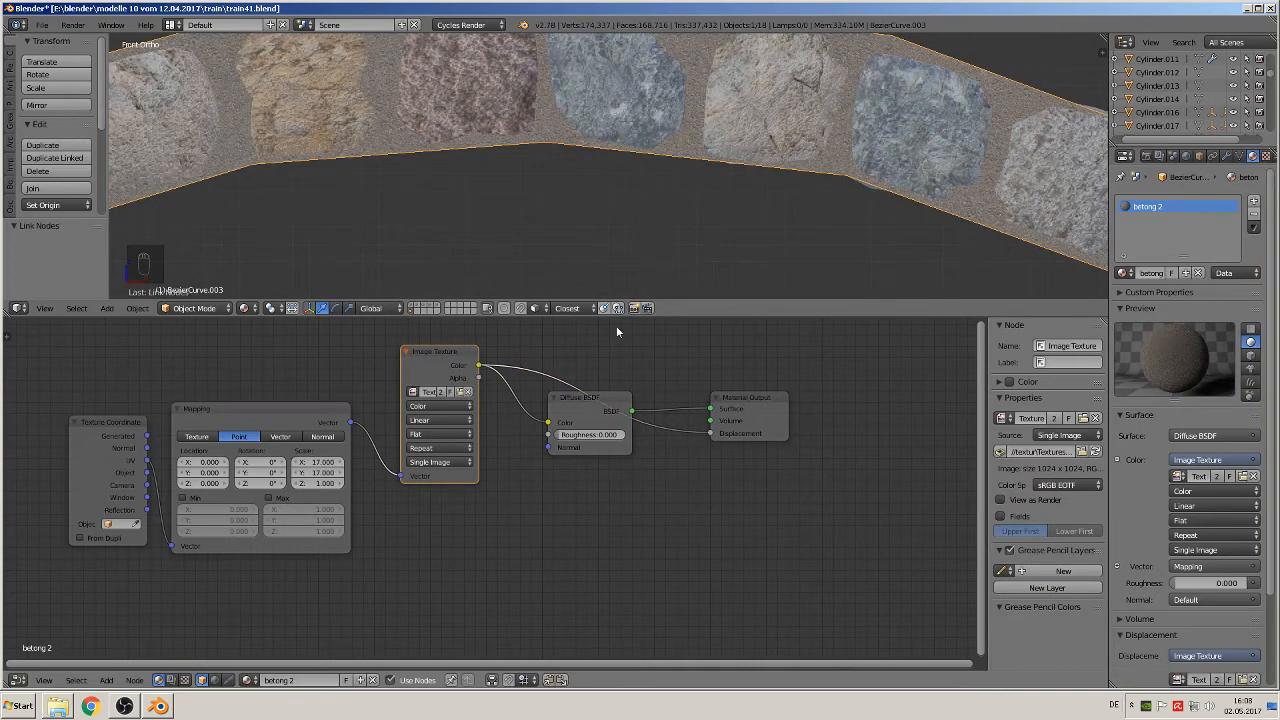
pyautogui.scroll(-1, 605, 365)
pyautogui.click(590, 420)
pyautogui.moveTo(590, 420); pyautogui.dragTo(584, 317)
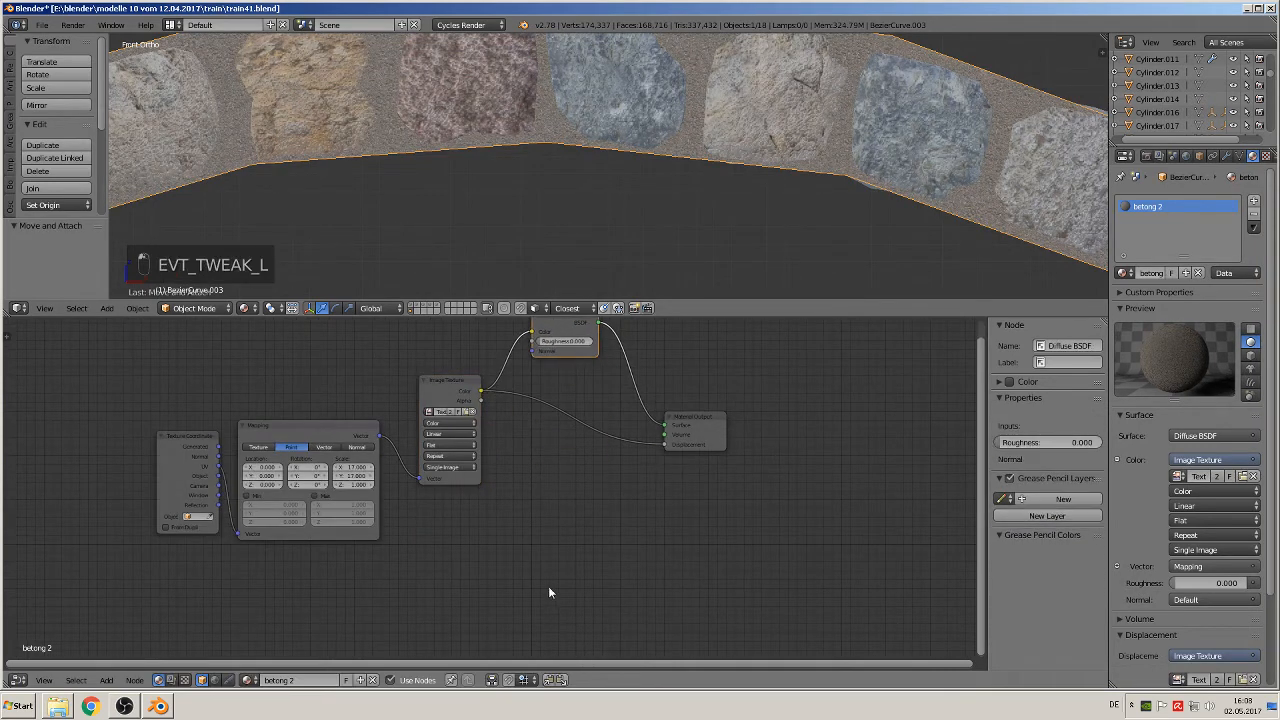
pyautogui.scroll(-1, 594, 488)
pyautogui.moveTo(594, 488); pyautogui.dragTo(456, 583, button='middle')
pyautogui.moveTo(488, 537); pyautogui.dragTo(590, 560)
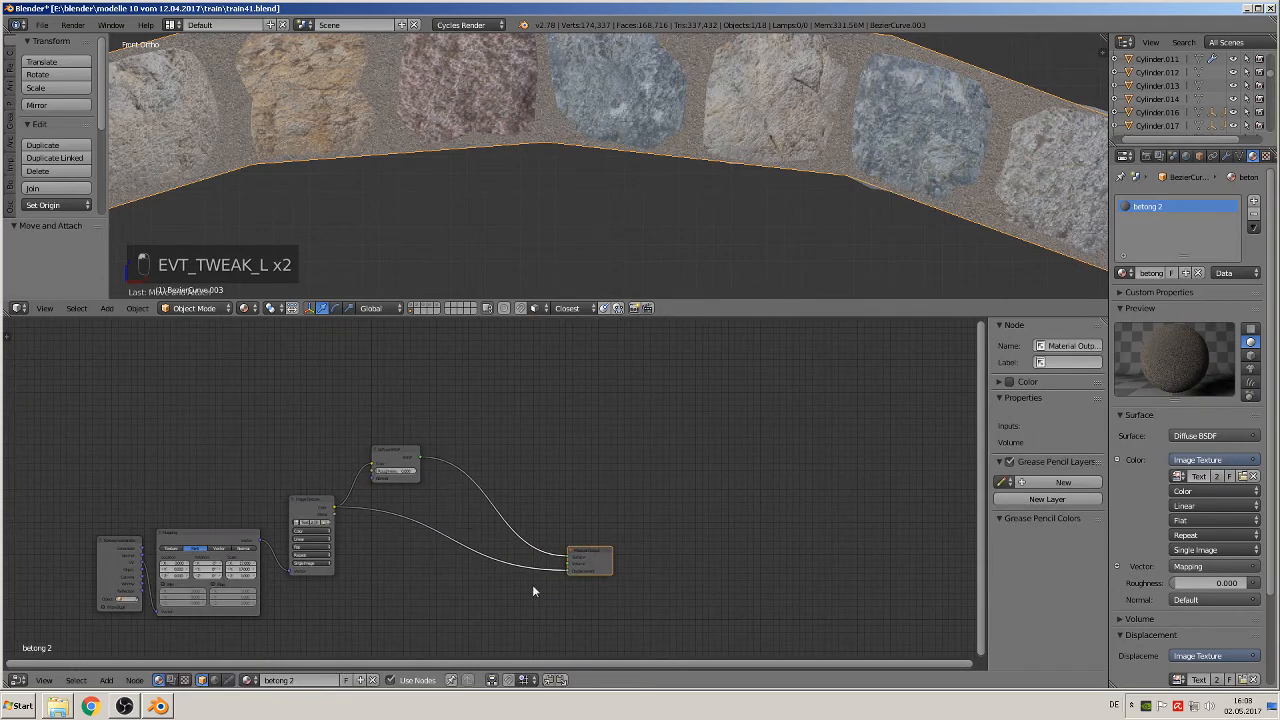
# Step: Insert a Math node into the displacement link and set its operation to Multiply
pyautogui.click(108, 681)
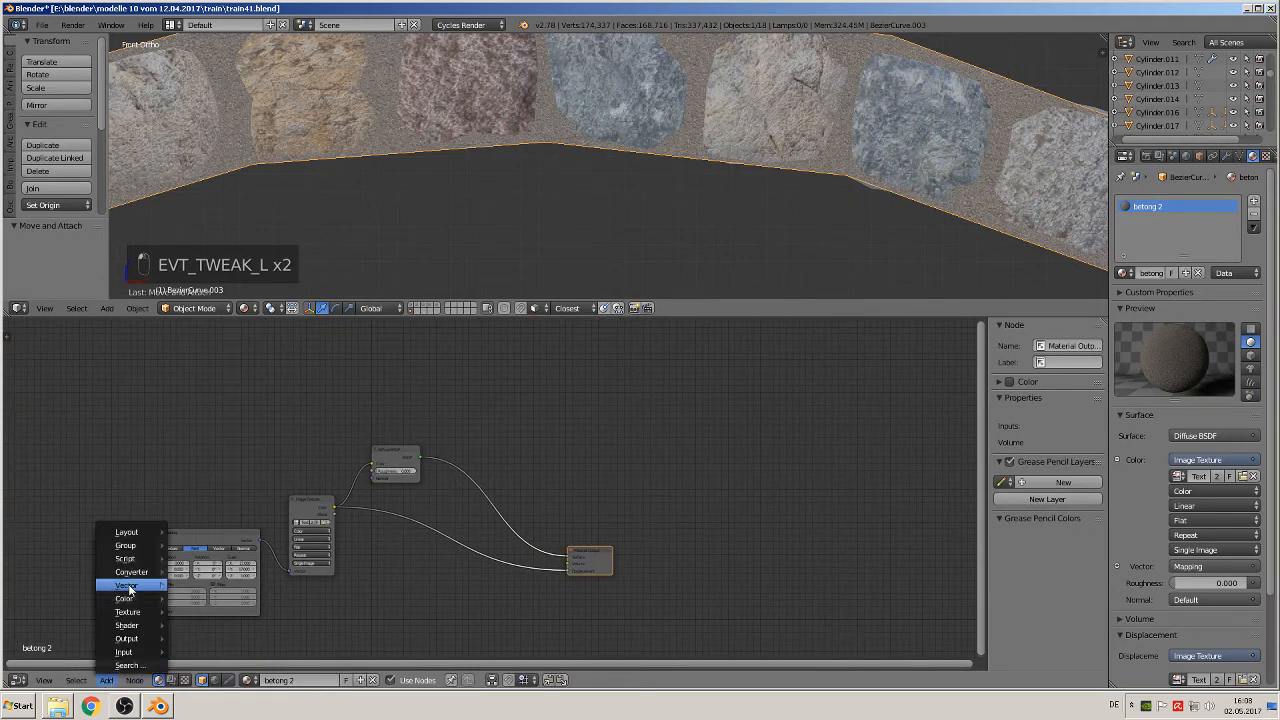
pyautogui.moveTo(132, 571)
pyautogui.click(204, 487)
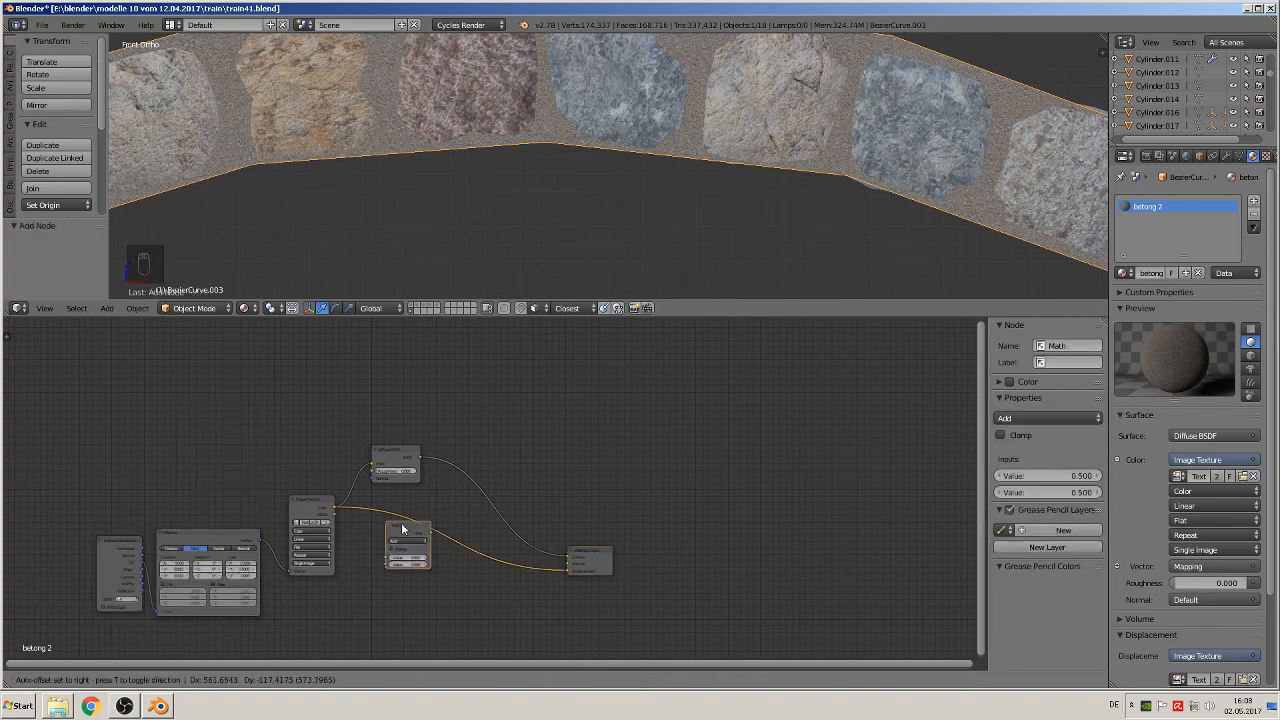
pyautogui.click(443, 545)
pyautogui.click(443, 541)
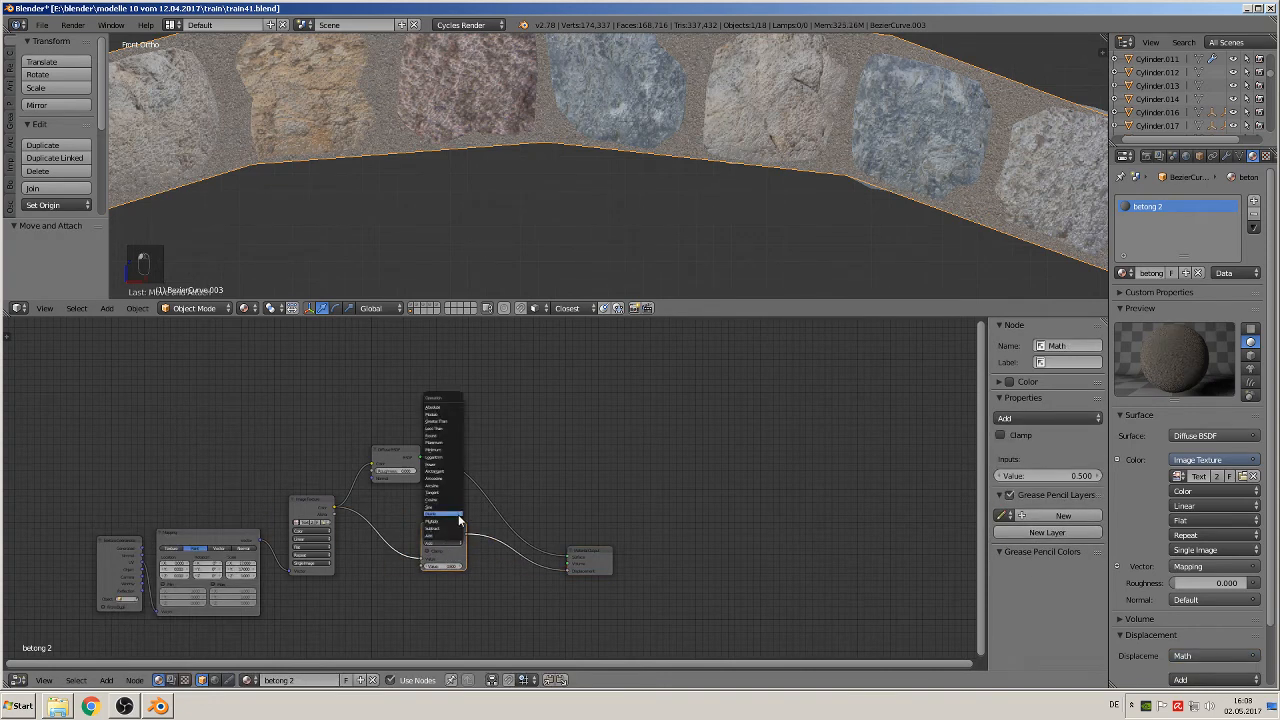
pyautogui.click(459, 521)
# Step: Move the Diffuse BSDF up and insert a Mix Shader between it and the Material Output
pyautogui.moveTo(398, 456); pyautogui.dragTo(414, 420)
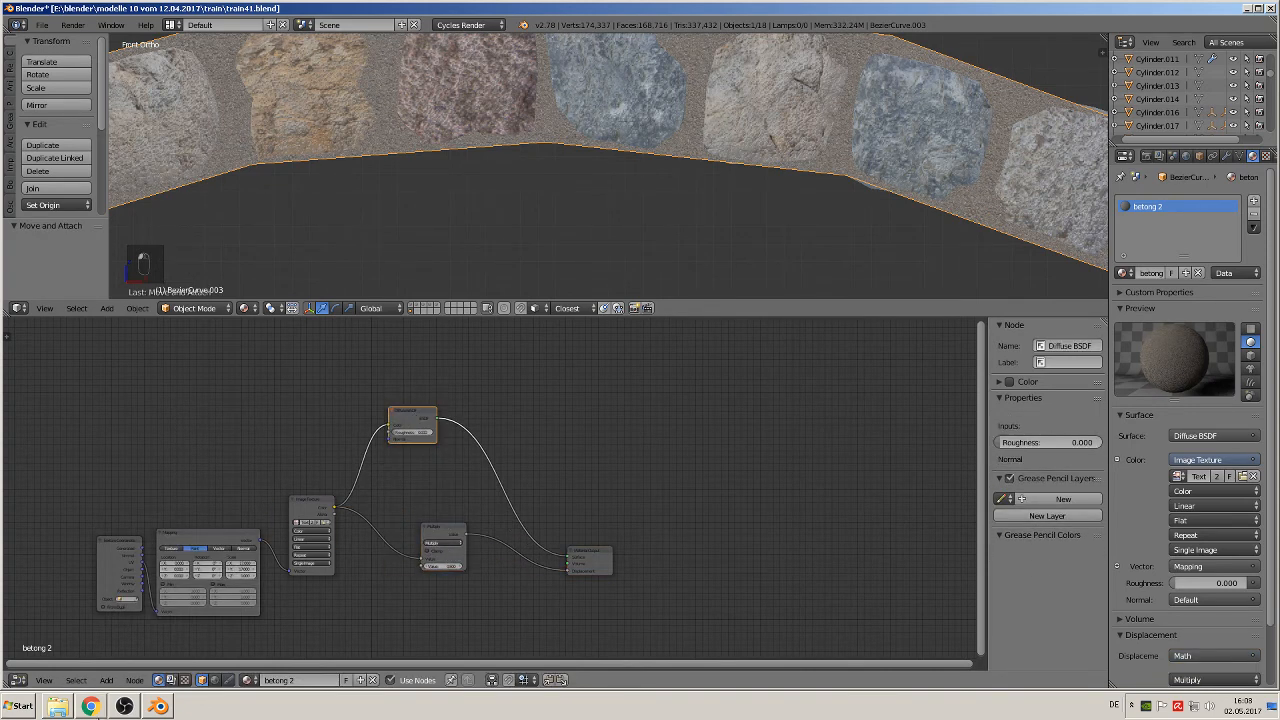
pyautogui.click(106, 680)
pyautogui.moveTo(136, 626)
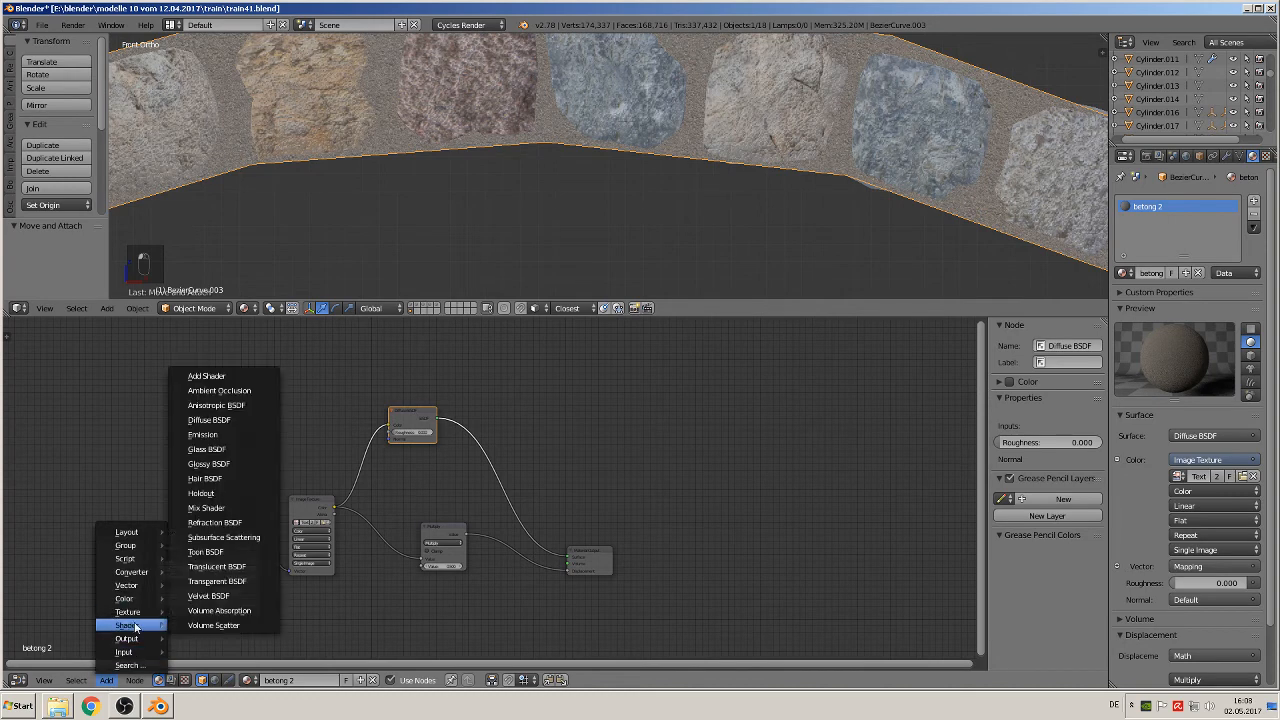
pyautogui.click(224, 509)
pyautogui.click(478, 440)
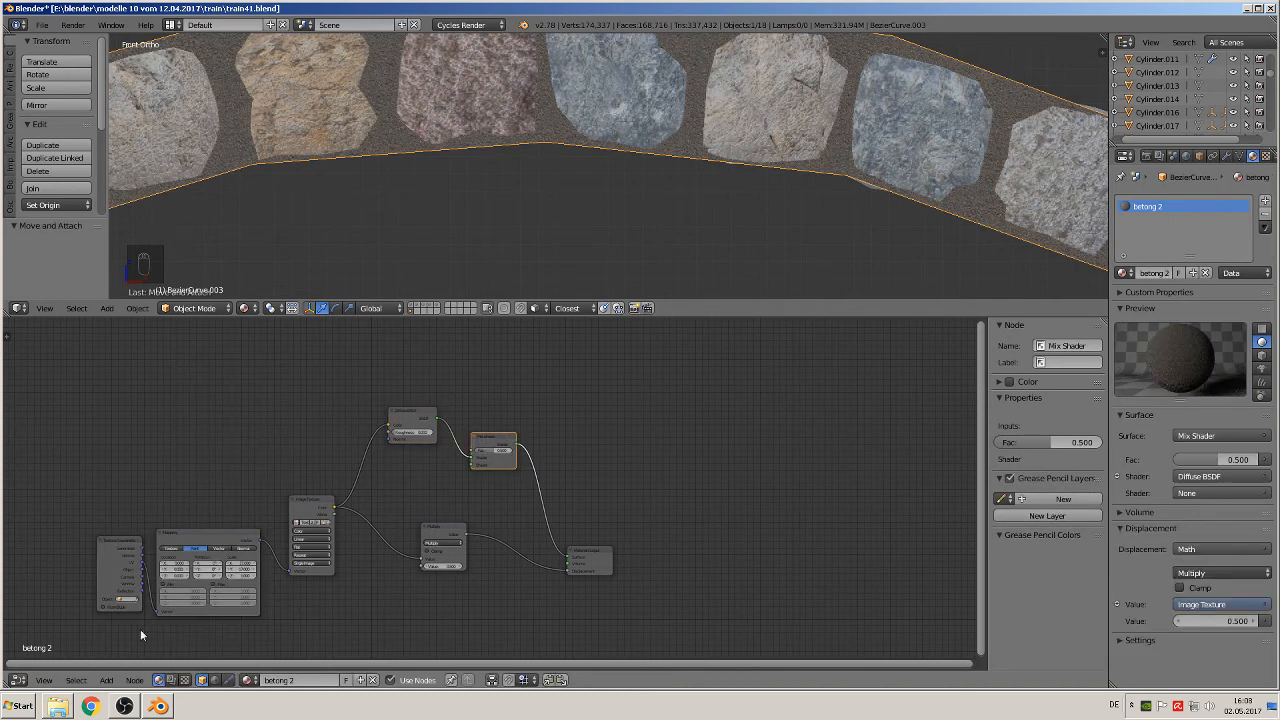
# Step: Add a Glossy BSDF as the Mix Shader's second shader and link the Image Texture's Color to the glossy color and mix factor
pyautogui.click(108, 681)
pyautogui.moveTo(127, 625)
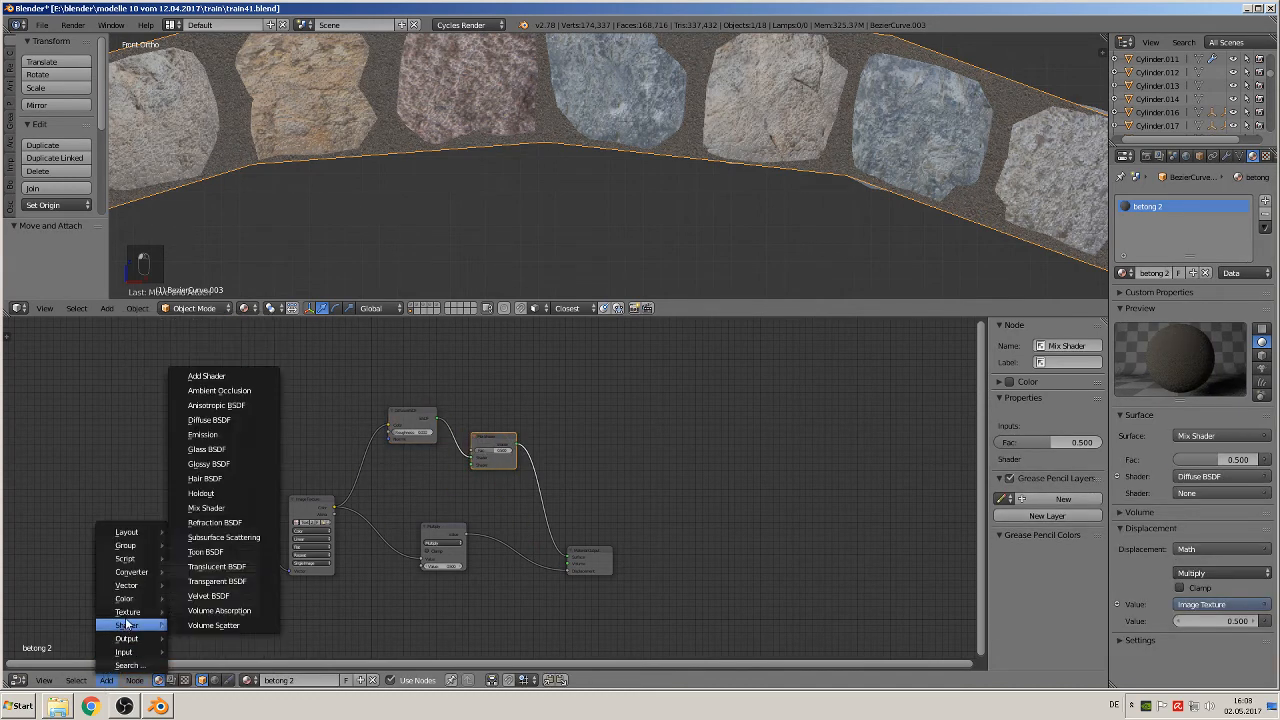
pyautogui.click(209, 464)
pyautogui.click(385, 458)
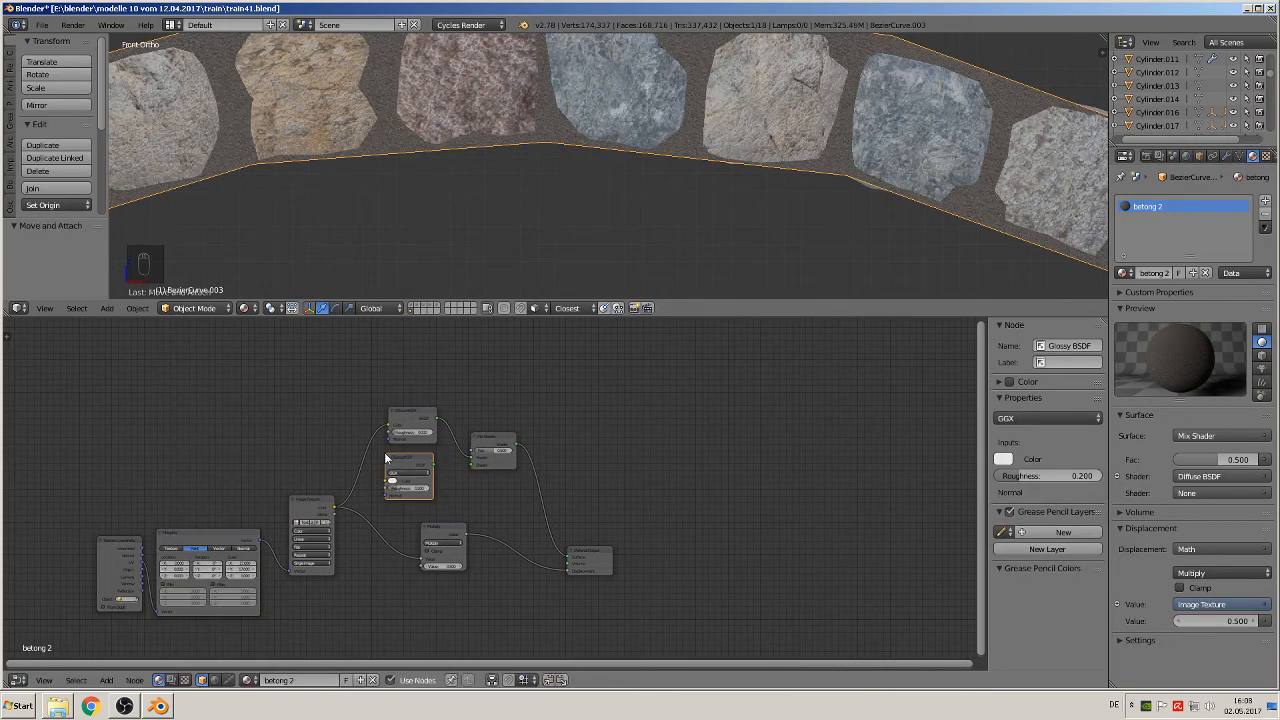
pyautogui.moveTo(433, 464); pyautogui.dragTo(476, 463)
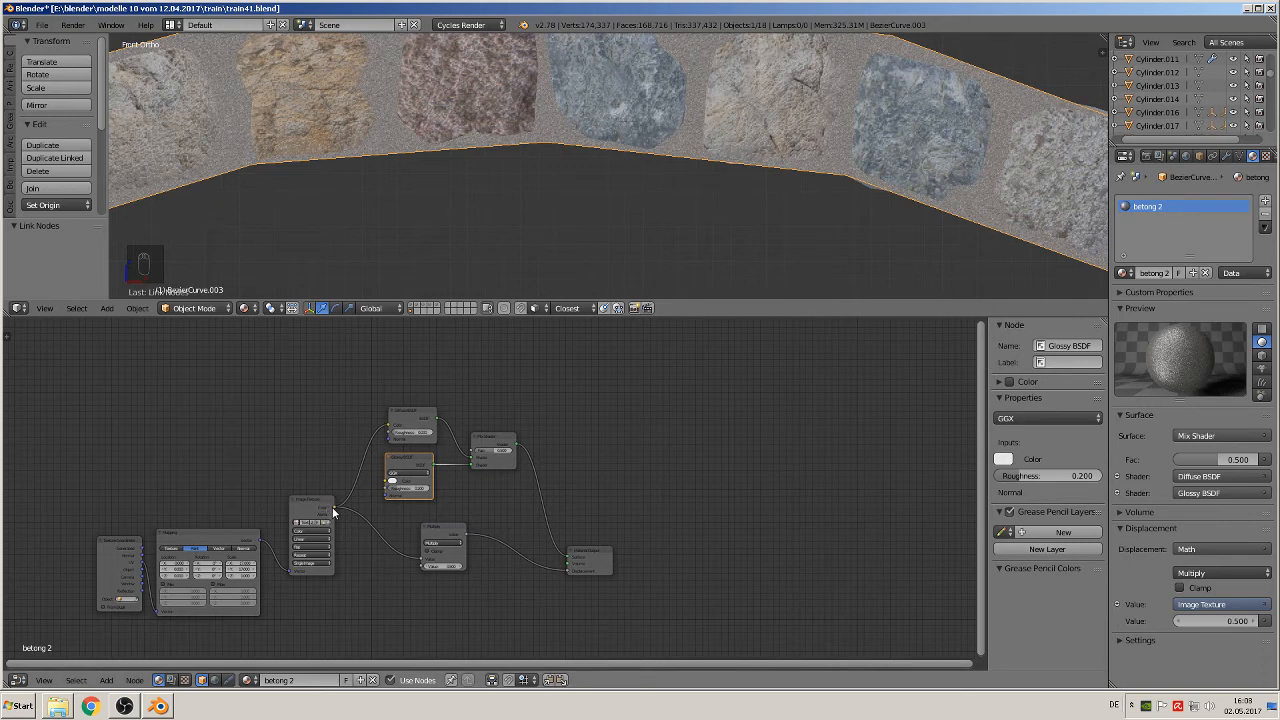
pyautogui.moveTo(333, 506); pyautogui.dragTo(472, 449)
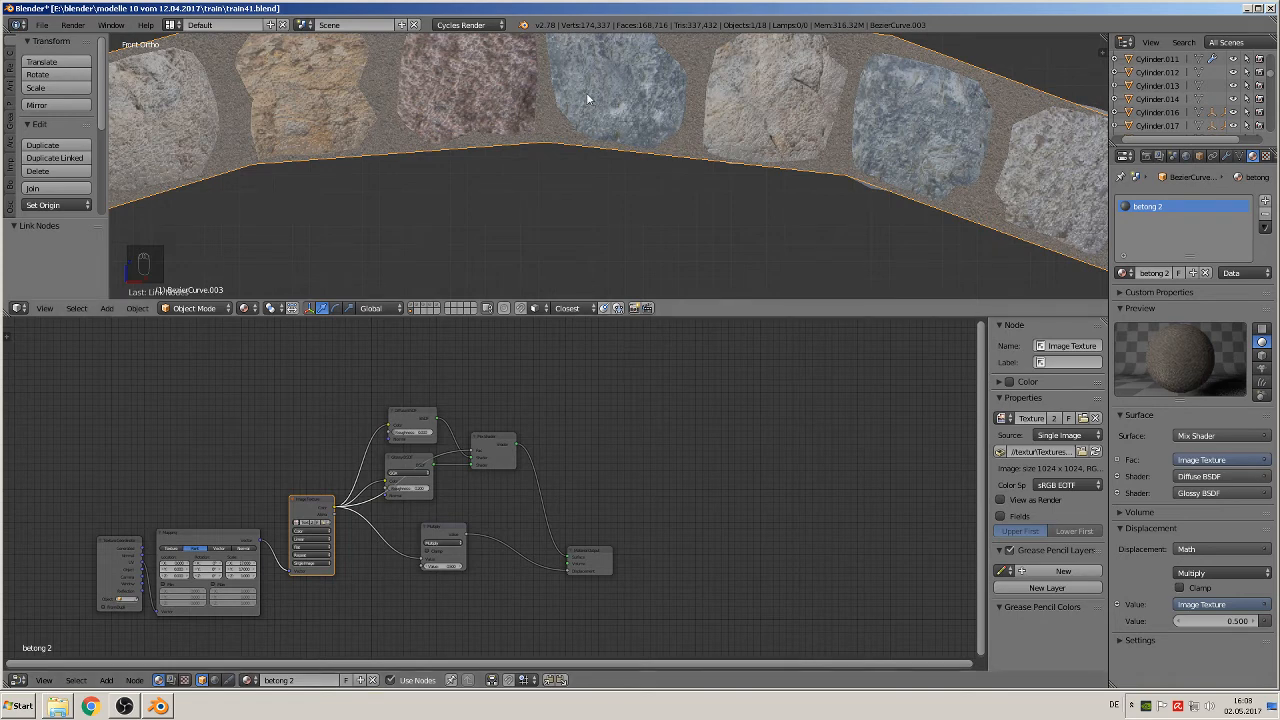
# Step: Check the textured arch as a whole in Object Mode and save the file
pyautogui.keyDown('shift'); pyautogui.moveTo(586, 92); pyautogui.dragTo(663, 152, button='middle'); pyautogui.keyUp('shift')
pyautogui.scroll(-3, 655, 154)
pyautogui.press('Tab')
pyautogui.press('Tab')
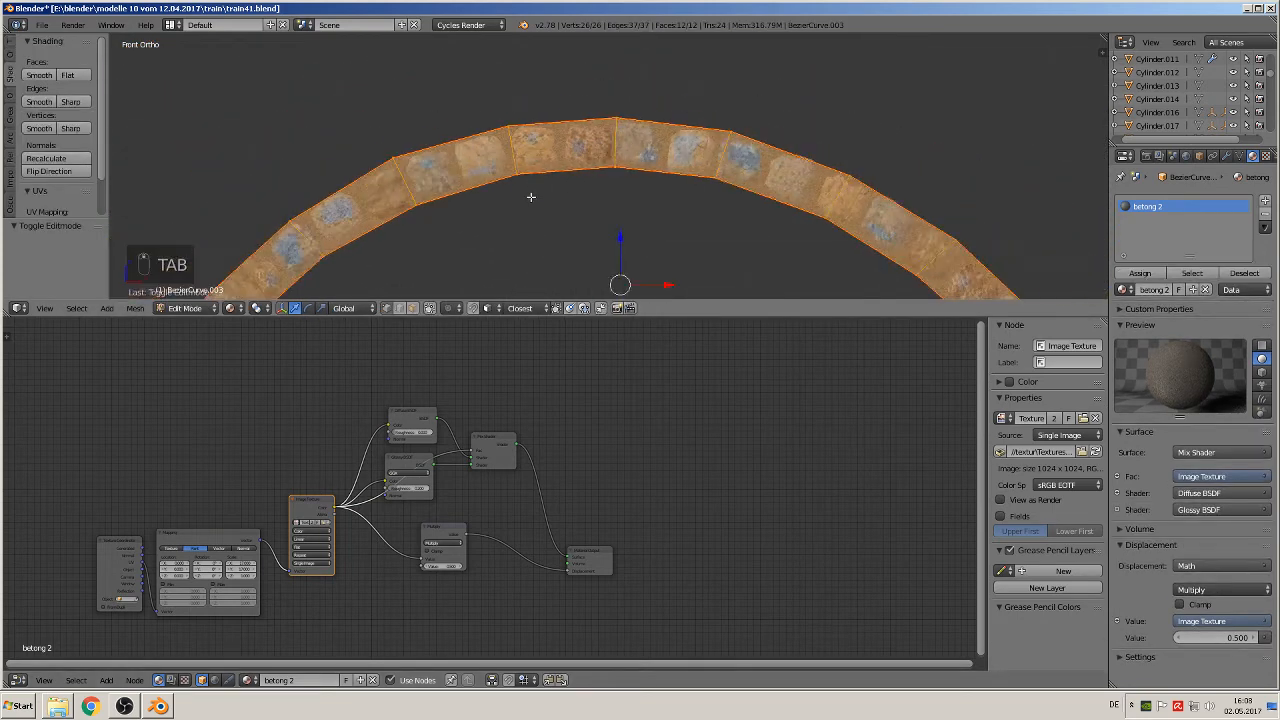
pyautogui.scroll(-4, 530, 196)
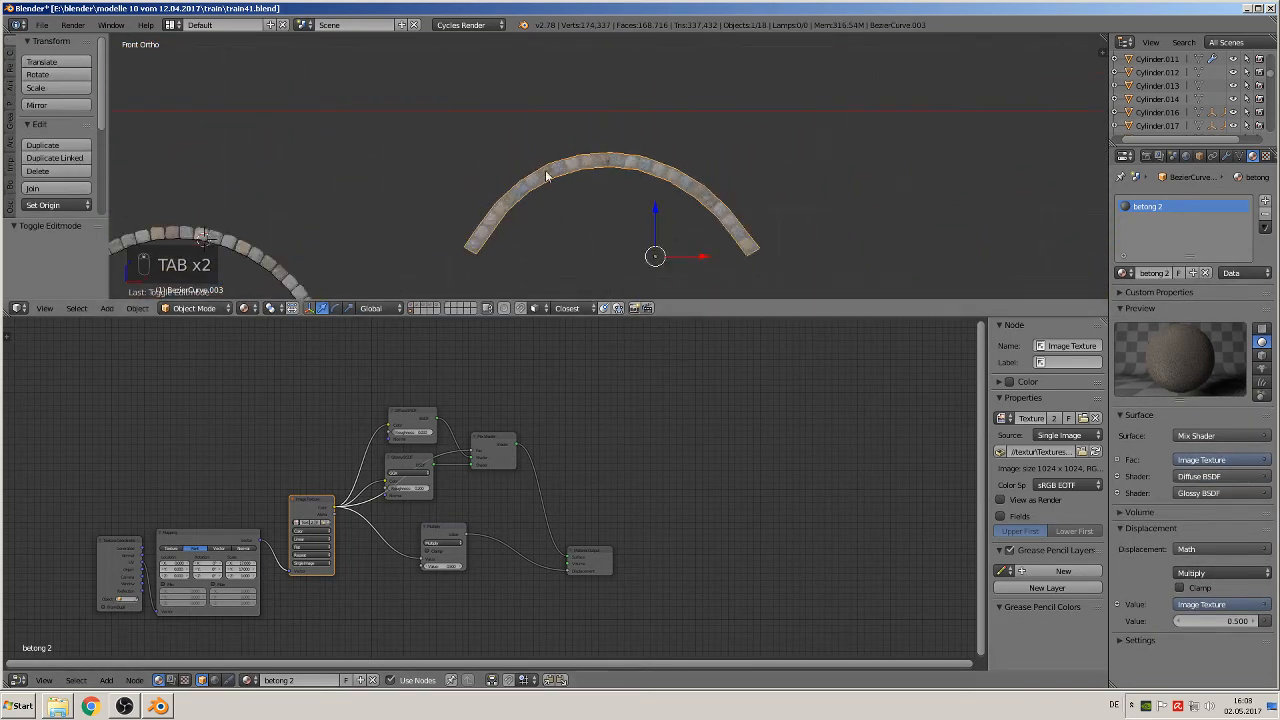
pyautogui.moveTo(596, 213); pyautogui.dragTo(451, 206, button='middle')
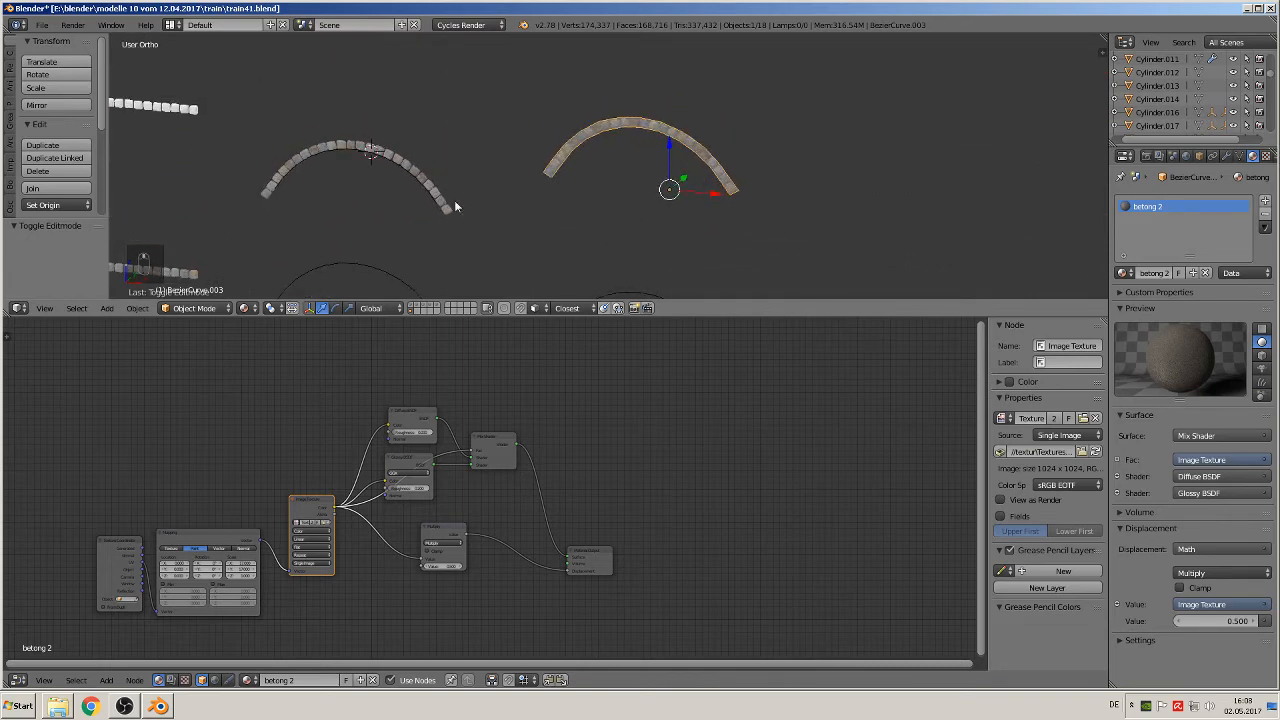
pyautogui.click(41, 24)
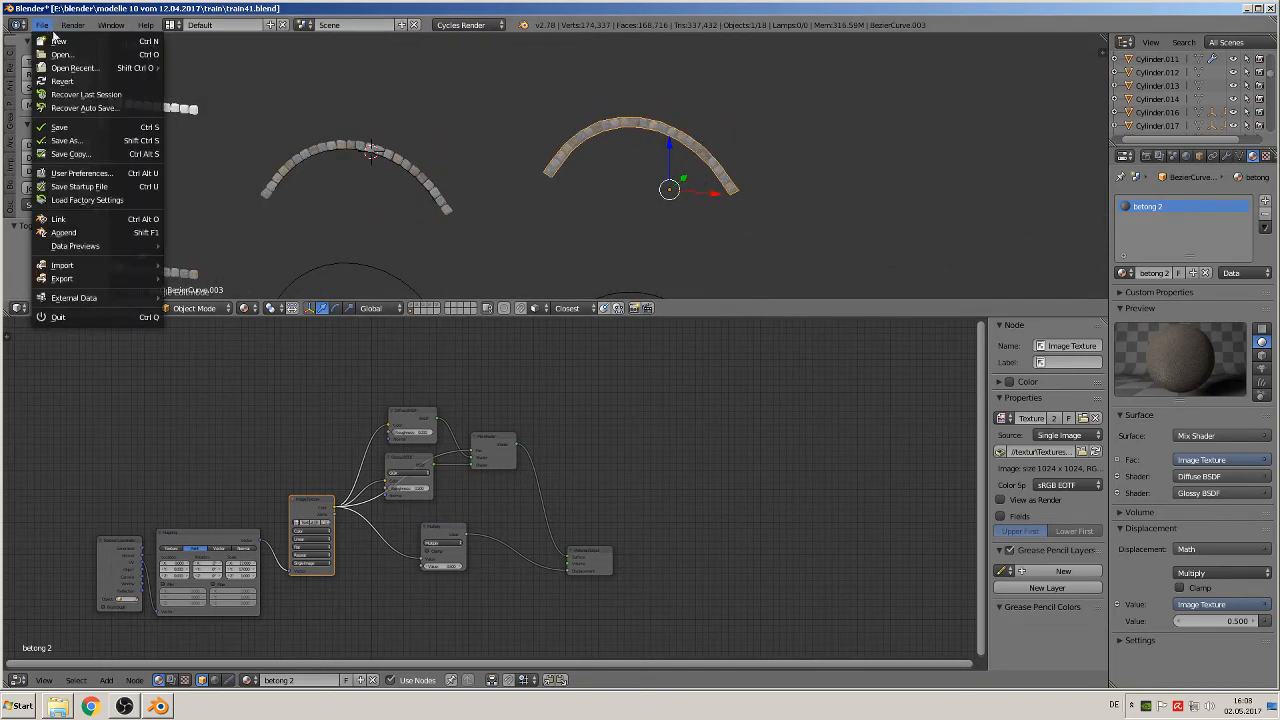
pyautogui.click(90, 128)
# Step: Duplicate the steam locomotive reference image from its own layer, move the copy to the stone arches' layer and show that layer
pyautogui.scroll(-3, 263, 183)
pyautogui.scroll(-2, 434, 163)
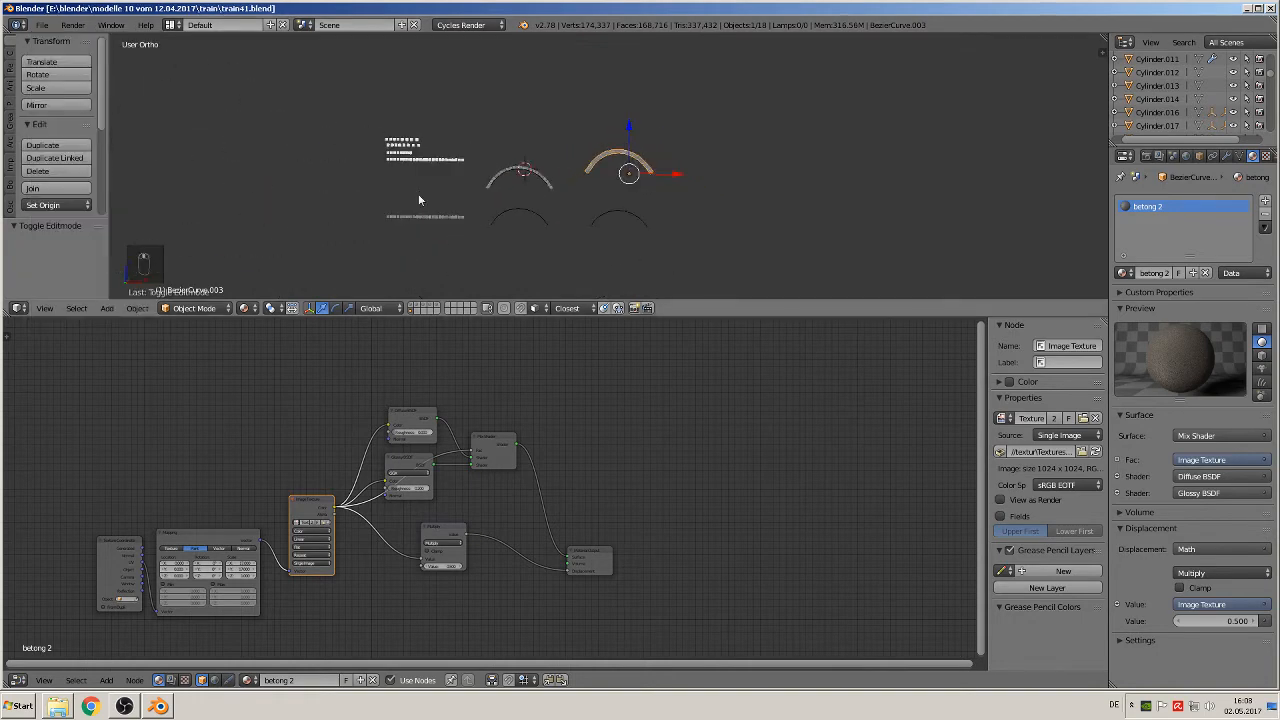
pyautogui.scroll(-4, 464, 190)
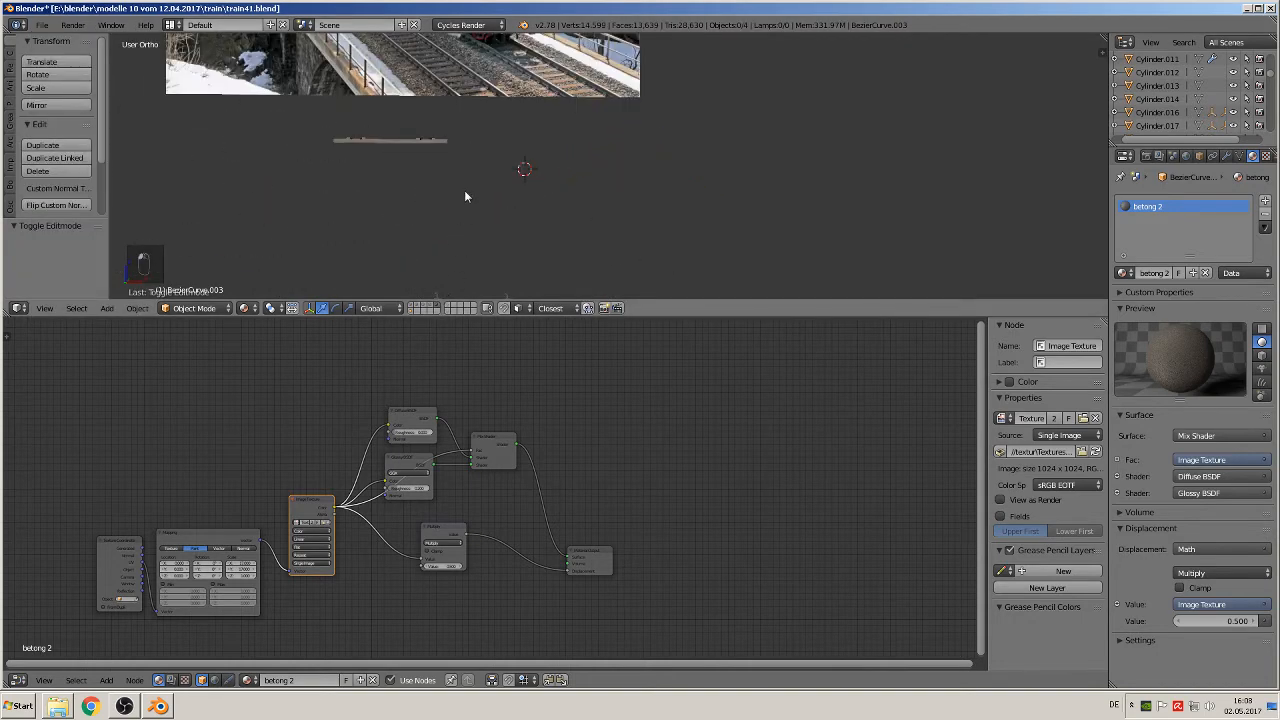
pyautogui.rightClick(537, 104)
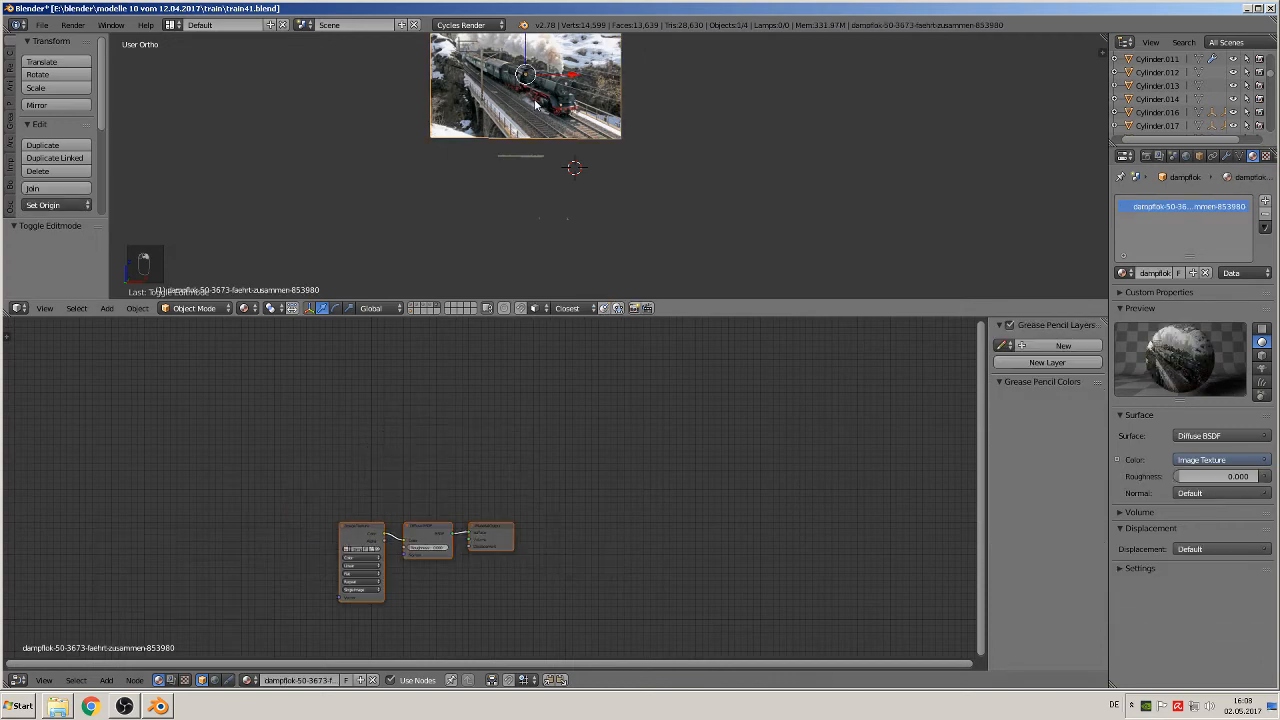
pyautogui.hotkey('shift', 'd')
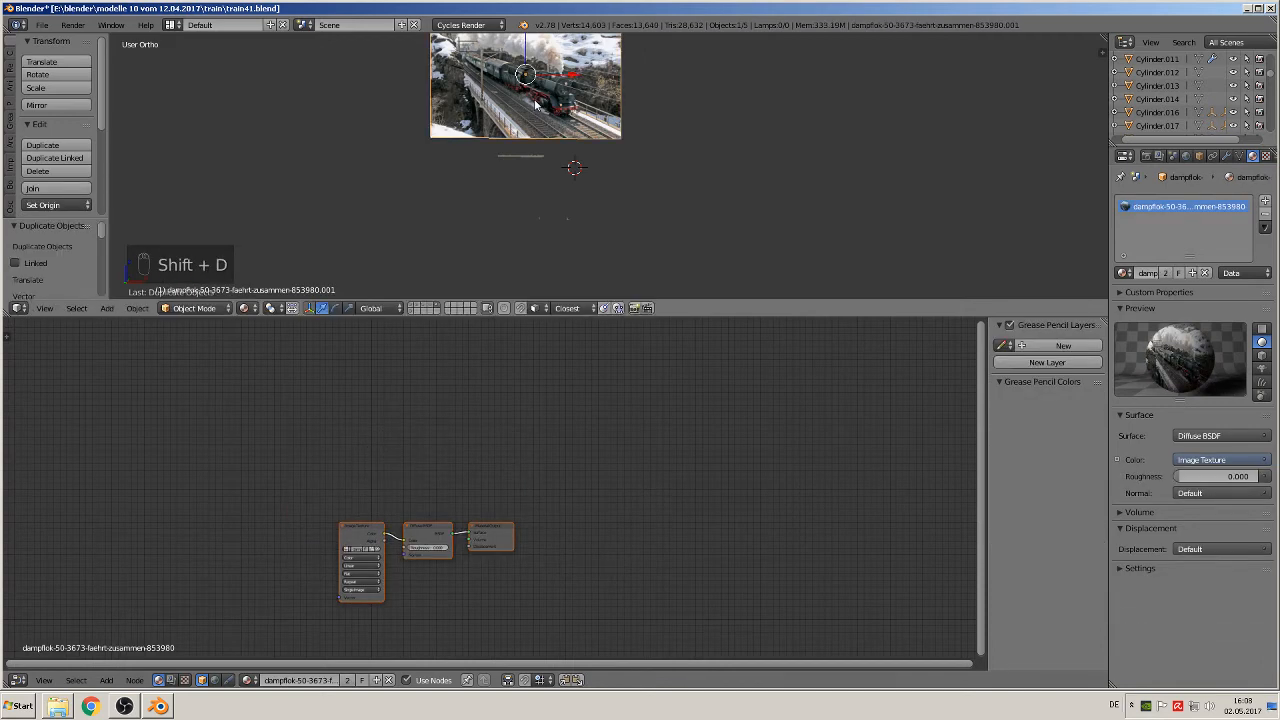
pyautogui.press('m')
pyautogui.click(651, 133)
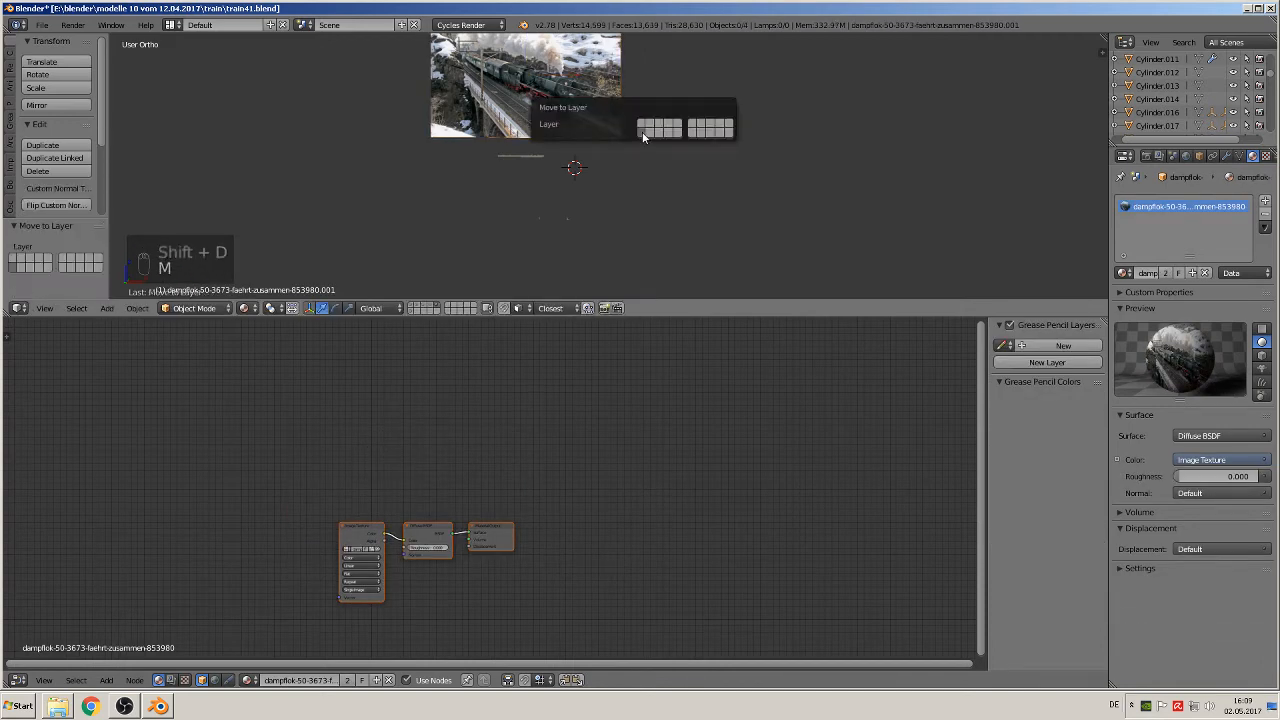
pyautogui.click(414, 312)
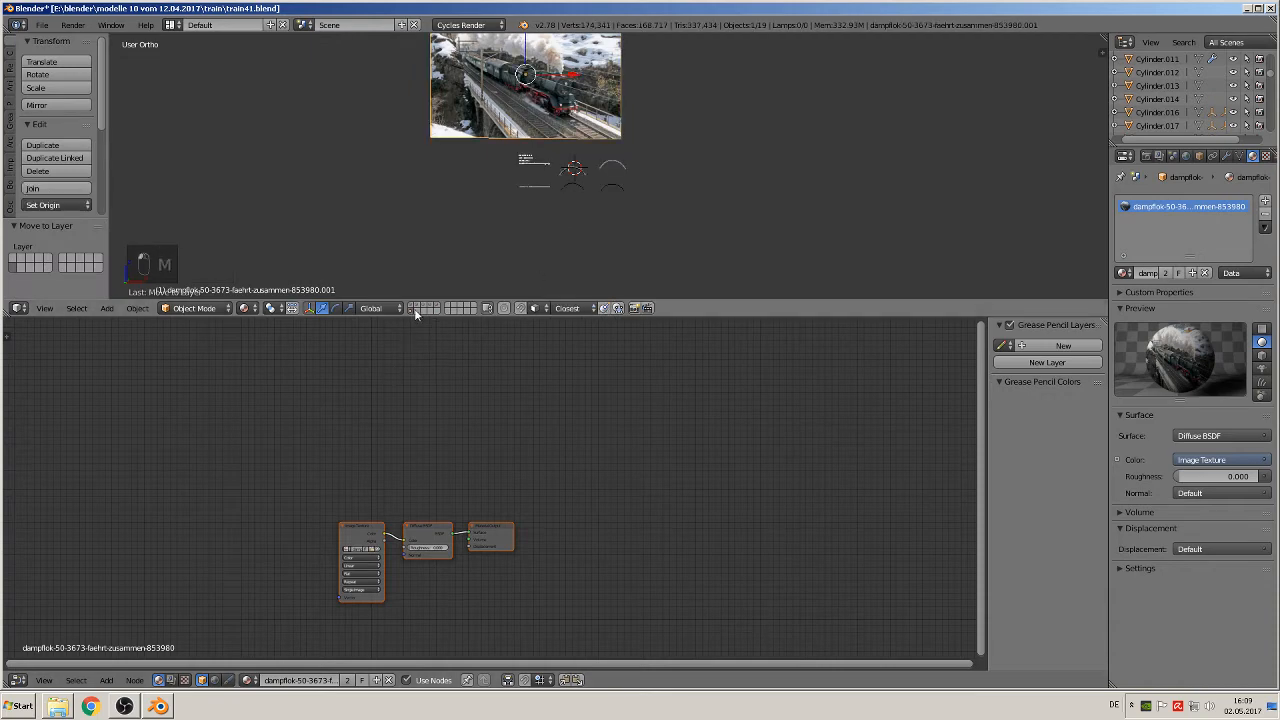
# Step: Examine the bridge in the locomotive reference image alongside the stone rows and arches
pyautogui.scroll(4, 525, 162)
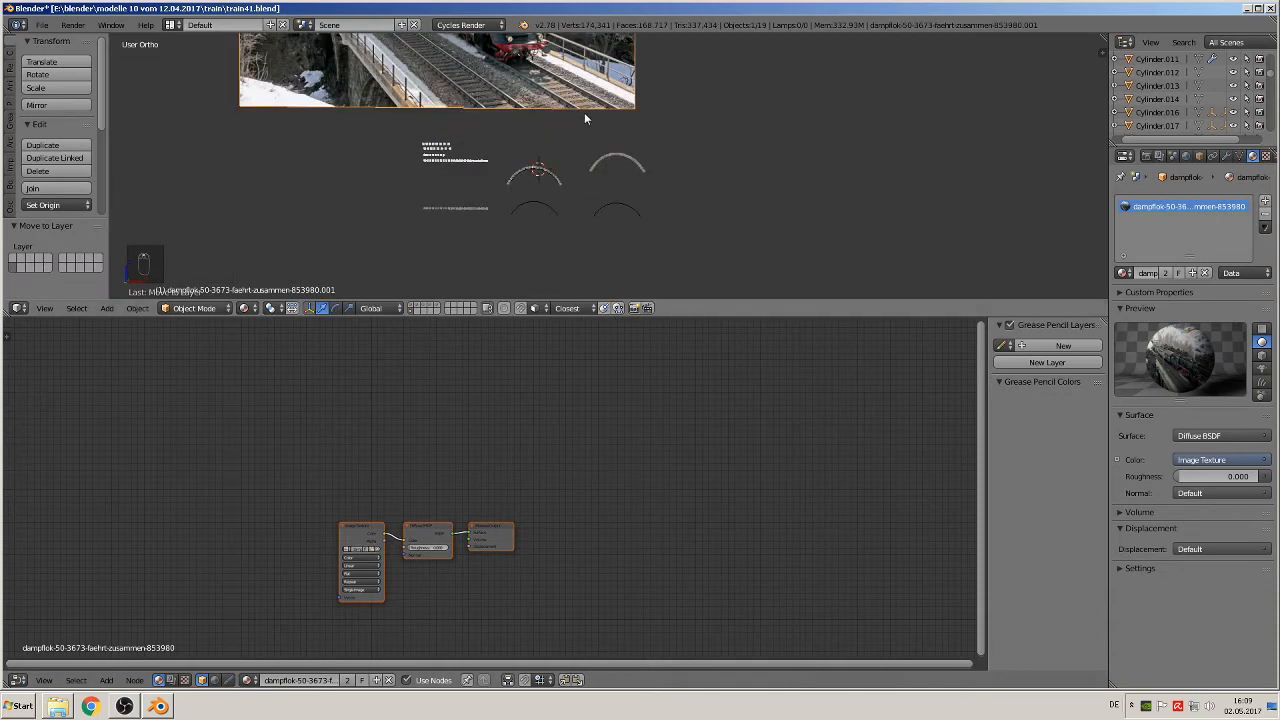
pyautogui.keyDown('shift'); pyautogui.moveTo(604, 113); pyautogui.dragTo(797, 185, button='middle'); pyautogui.keyUp('shift')
pyautogui.scroll(3, 800, 190)
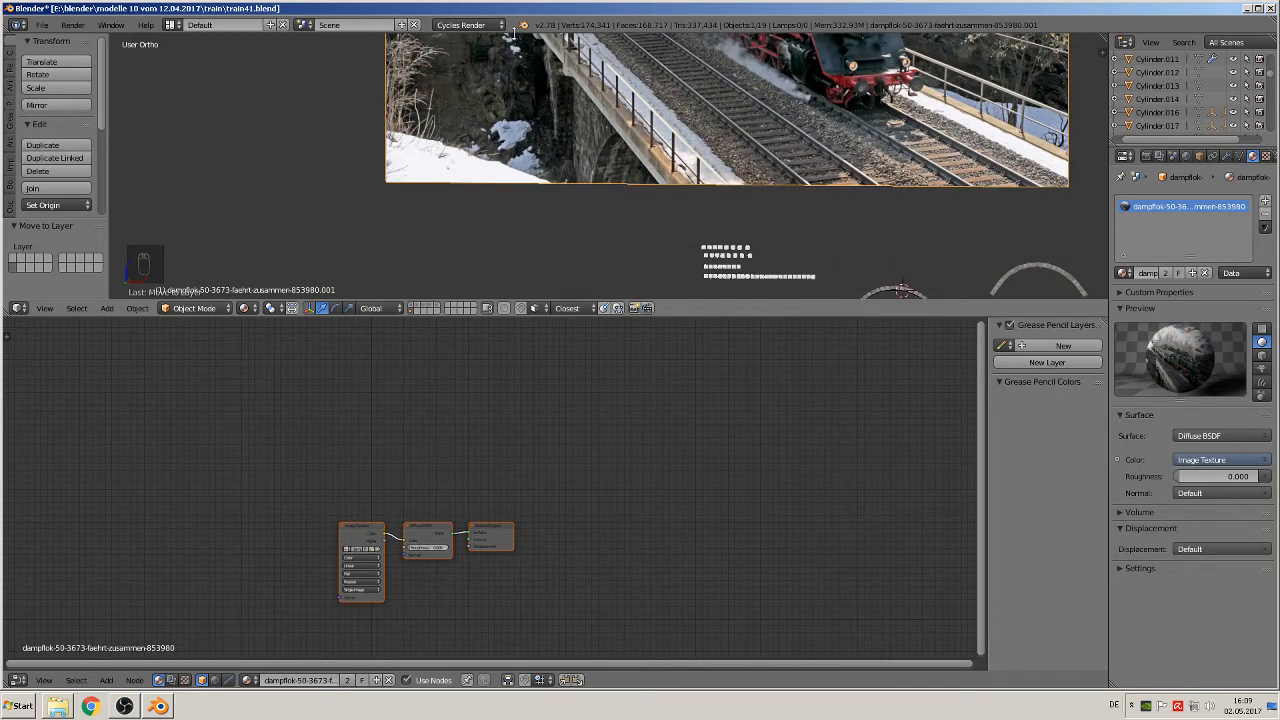
pyautogui.keyDown('shift'); pyautogui.moveTo(795, 208); pyautogui.dragTo(437, 188, button='middle'); pyautogui.keyUp('shift')
pyautogui.scroll(2, 630, 256)
pyautogui.scroll(-2, 620, 262)
pyautogui.scroll(-1, 662, 253)
pyautogui.keyDown('shift'); pyautogui.moveTo(662, 257); pyautogui.dragTo(417, 213, button='middle'); pyautogui.keyUp('shift')
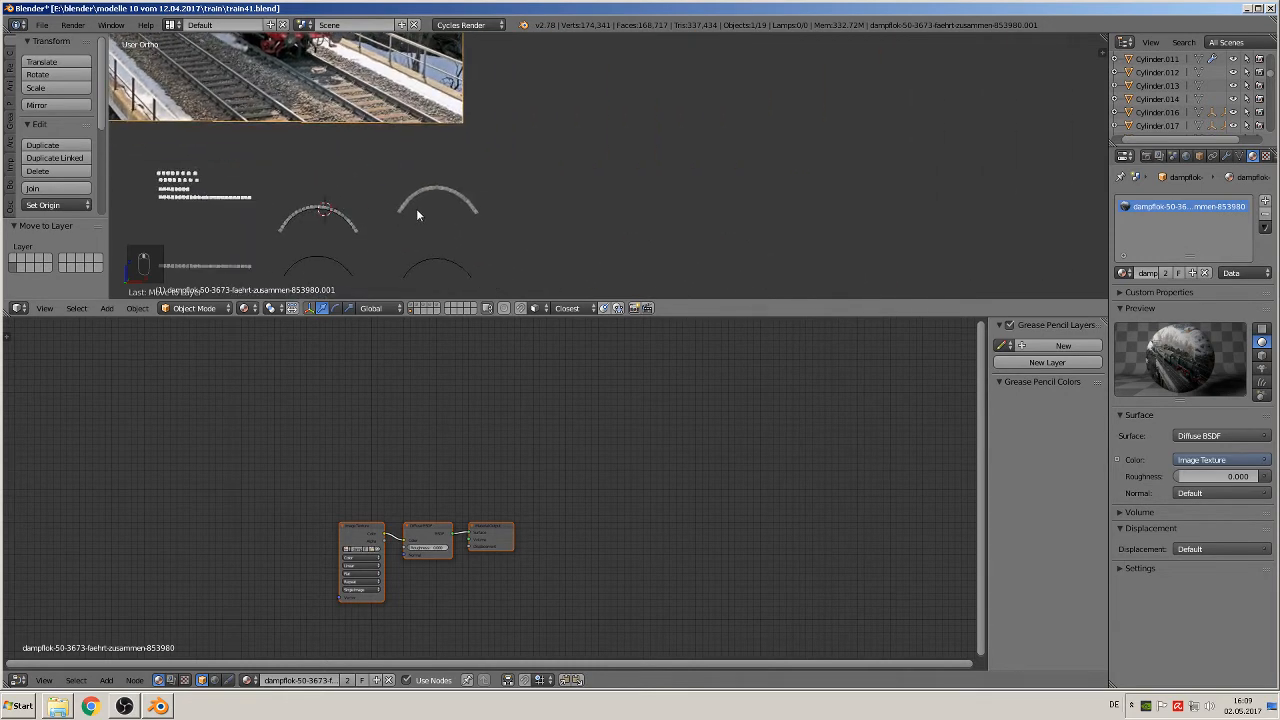
pyautogui.scroll(4, 412, 213)
pyautogui.rightClick(323, 241)
pyautogui.press('g')
pyautogui.press('x')
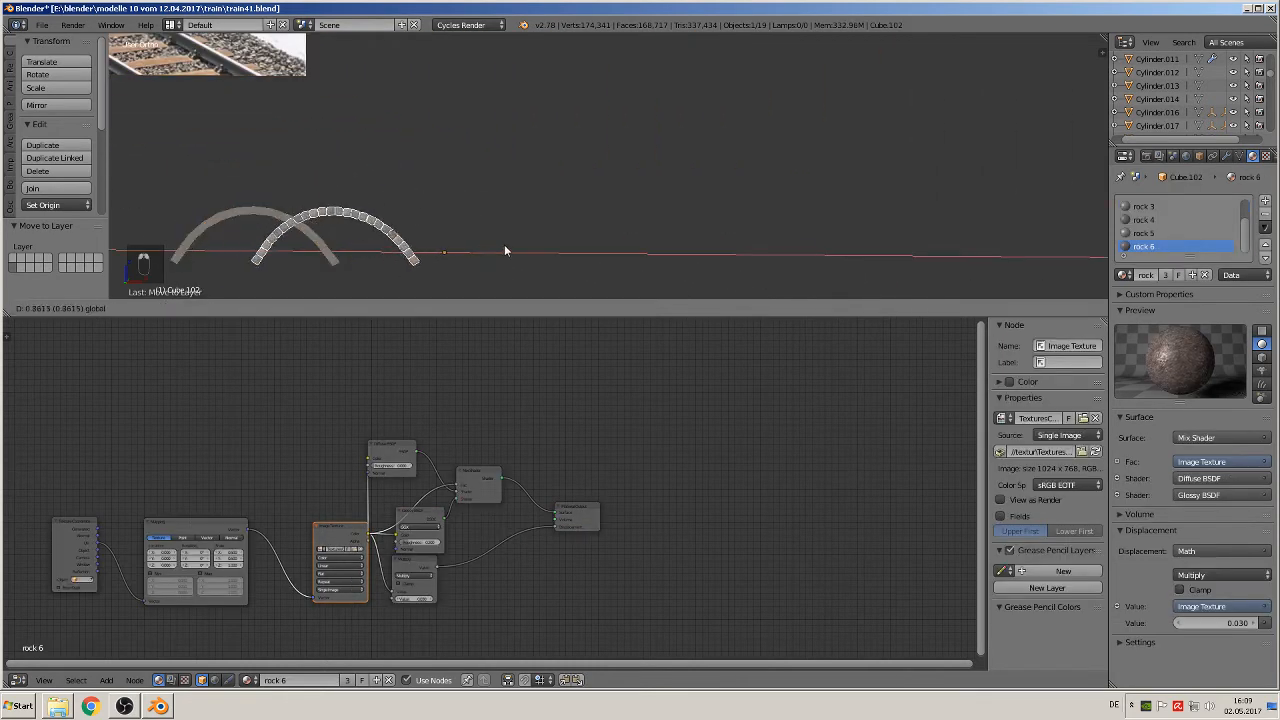
pyautogui.click(449, 244)
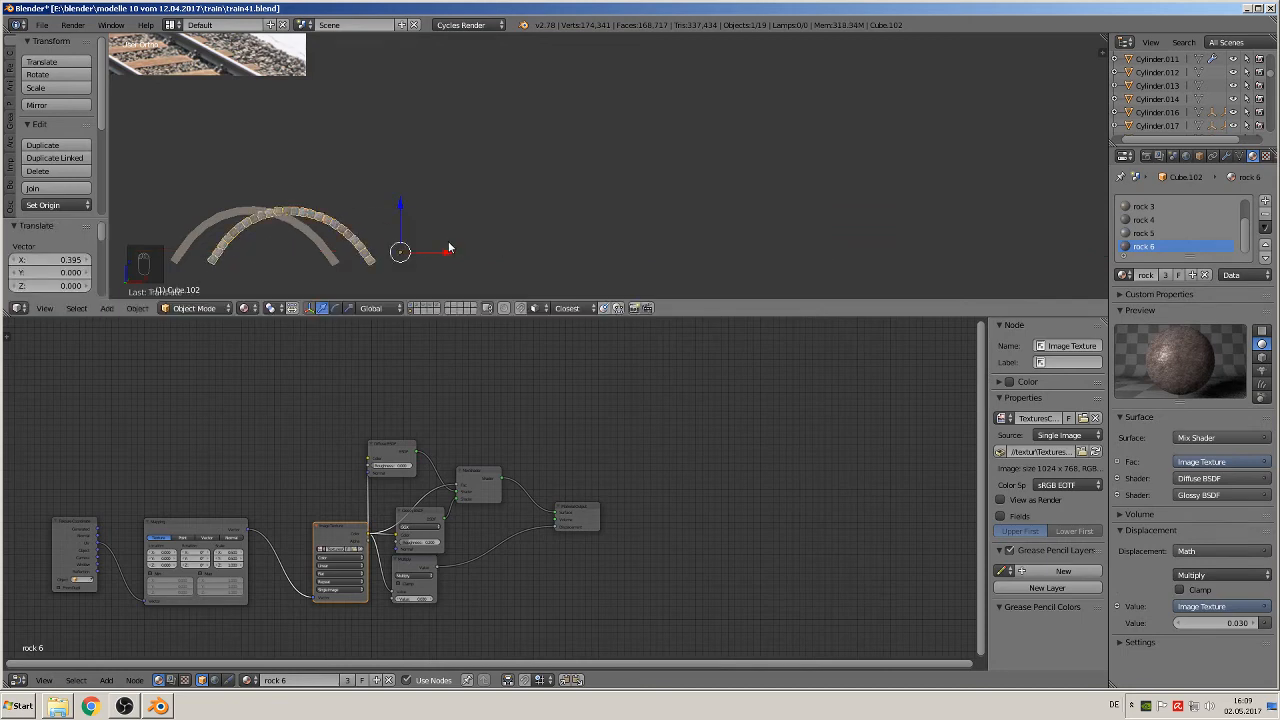
pyautogui.hotkey('ctrl', 'z')
# Step: Duplicate the upper arch's stones together with its concrete band and move the copy 3.03 along the X axis
pyautogui.keyDown('shift'); pyautogui.moveTo(404, 247); pyautogui.dragTo(608, 155, button='middle'); pyautogui.keyUp('shift')
pyautogui.press('a')
pyautogui.press('b')
pyautogui.moveTo(576, 199); pyautogui.dragTo(361, 97)
pyautogui.hotkey('shift', 'd')
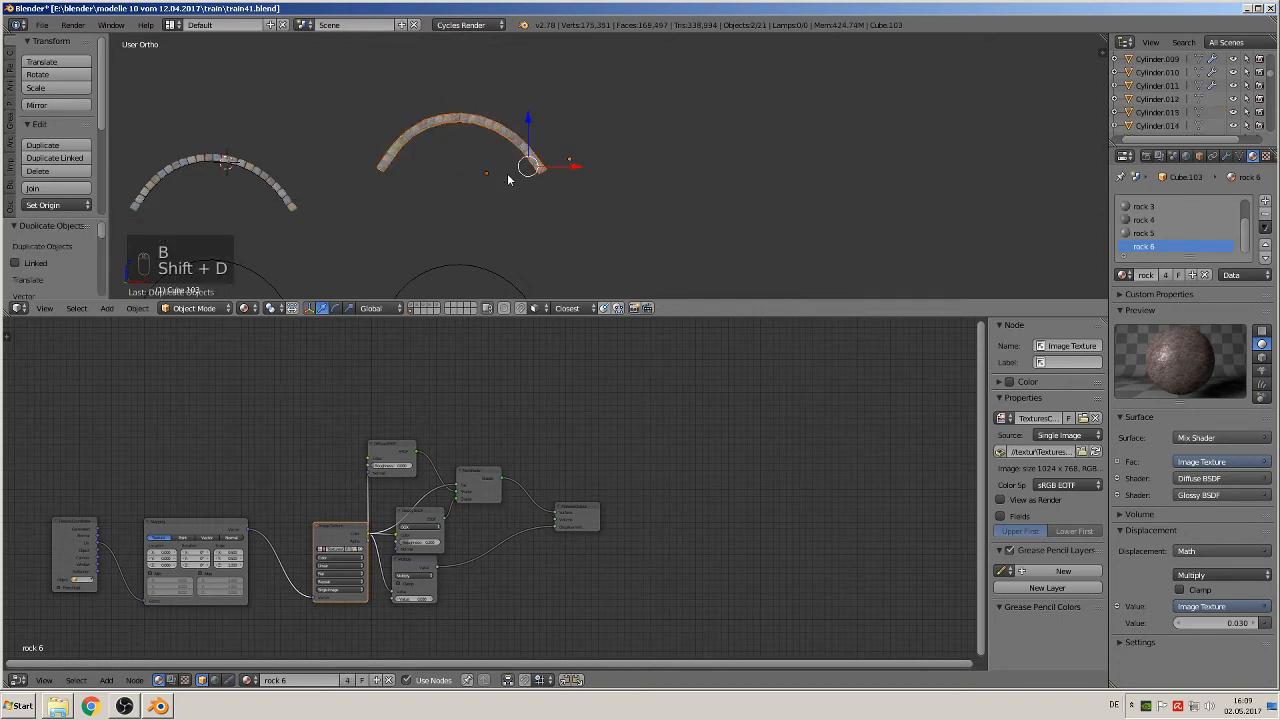
pyautogui.press('x')
pyautogui.click(857, 165)
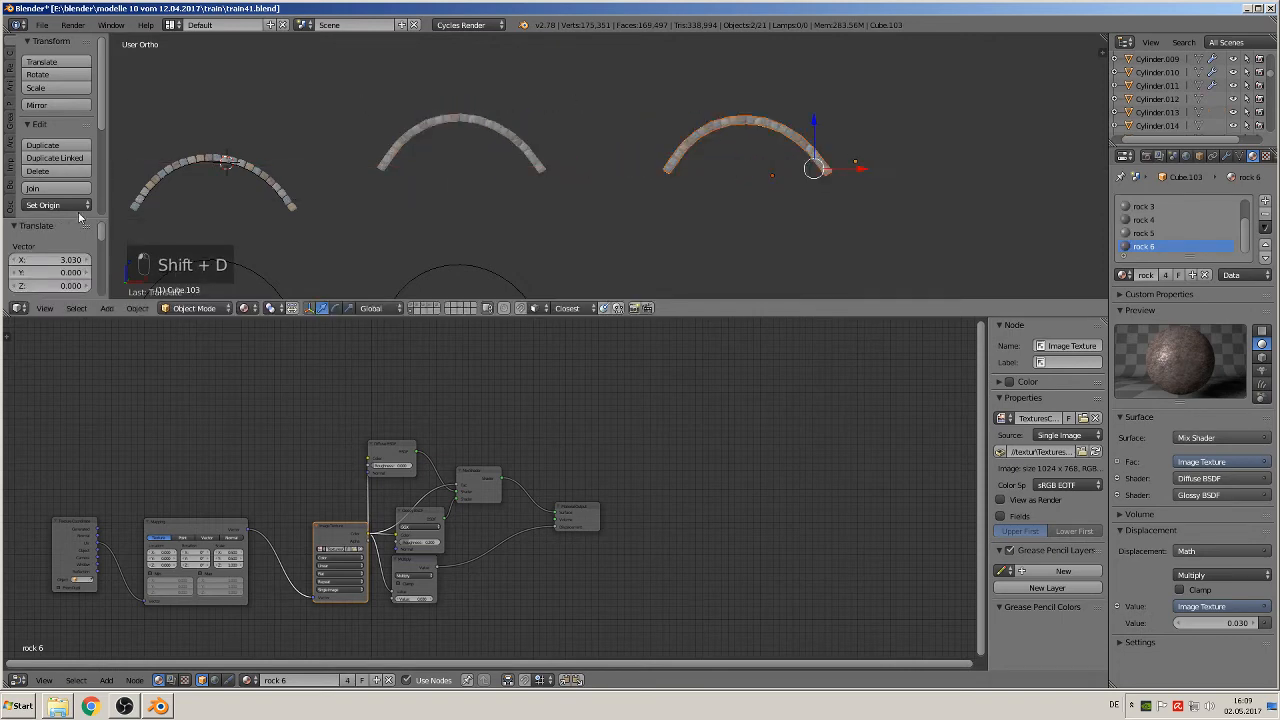
# Step: Join the copied stones and band into one object, set its origin to geometry, and move it 3.35 along X
pyautogui.click(55, 189)
pyautogui.scroll(1, 718, 141)
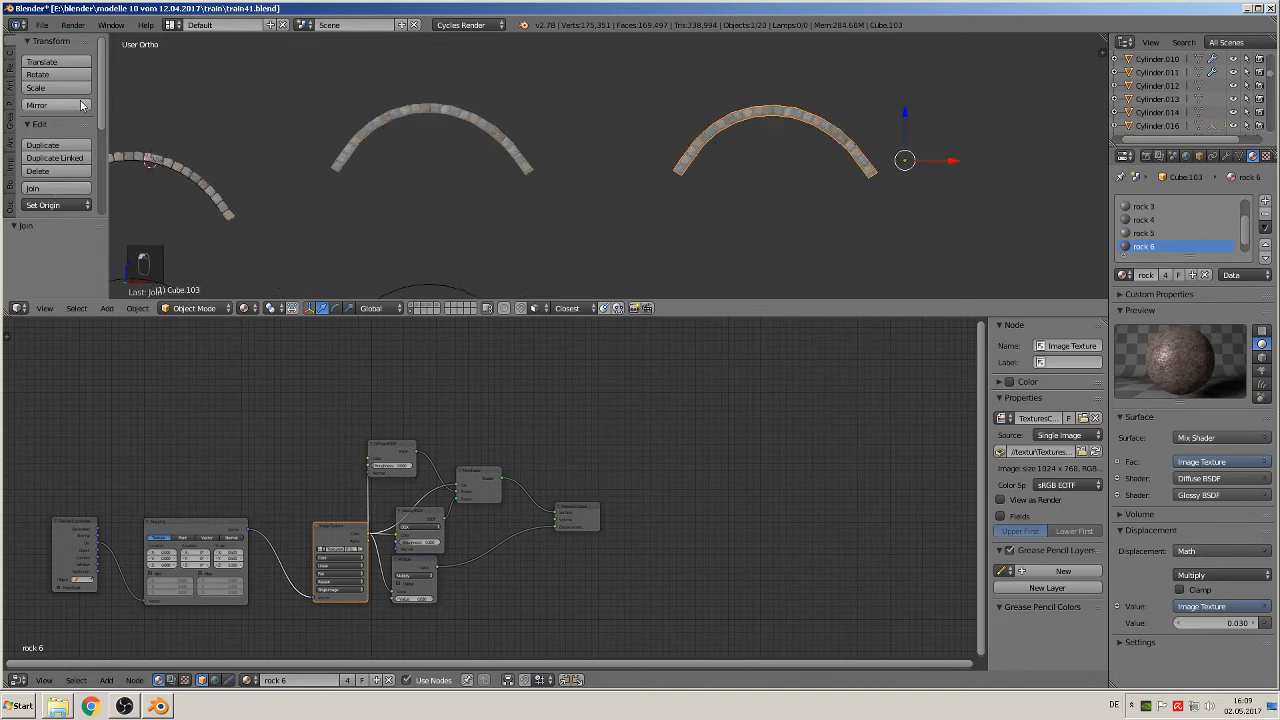
pyautogui.click(35, 206)
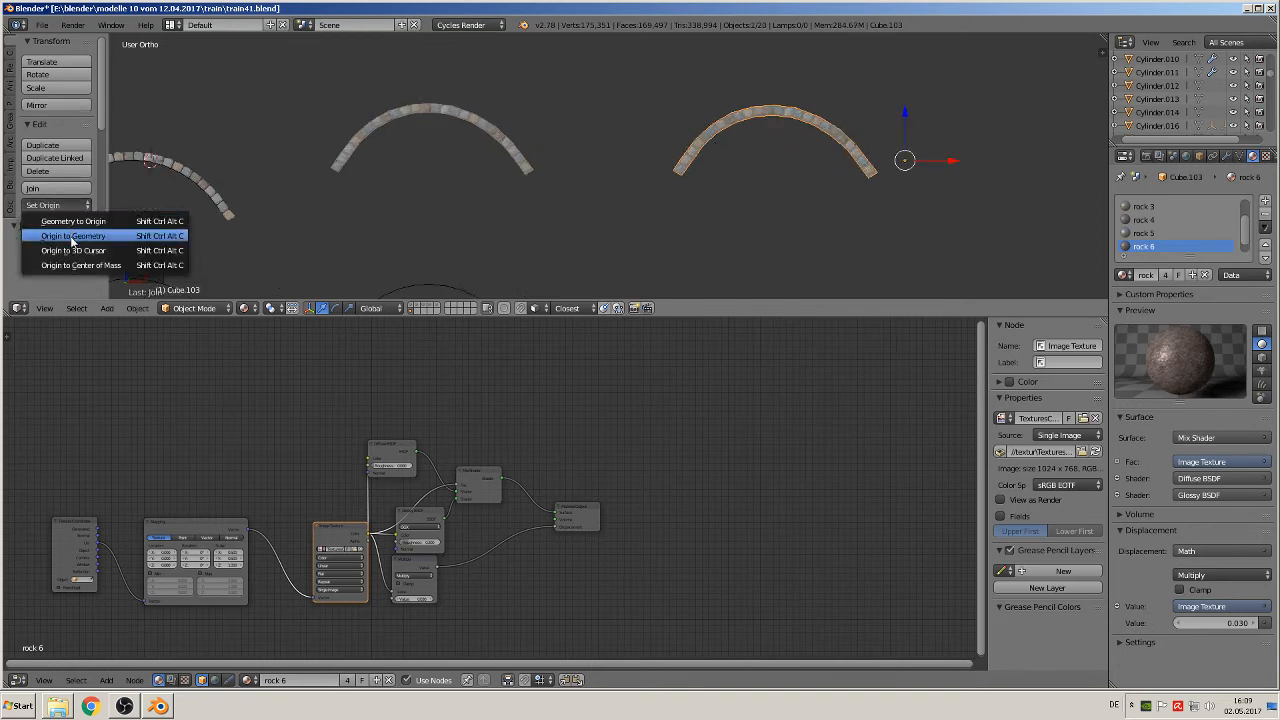
pyautogui.click(72, 239)
pyautogui.press('g')
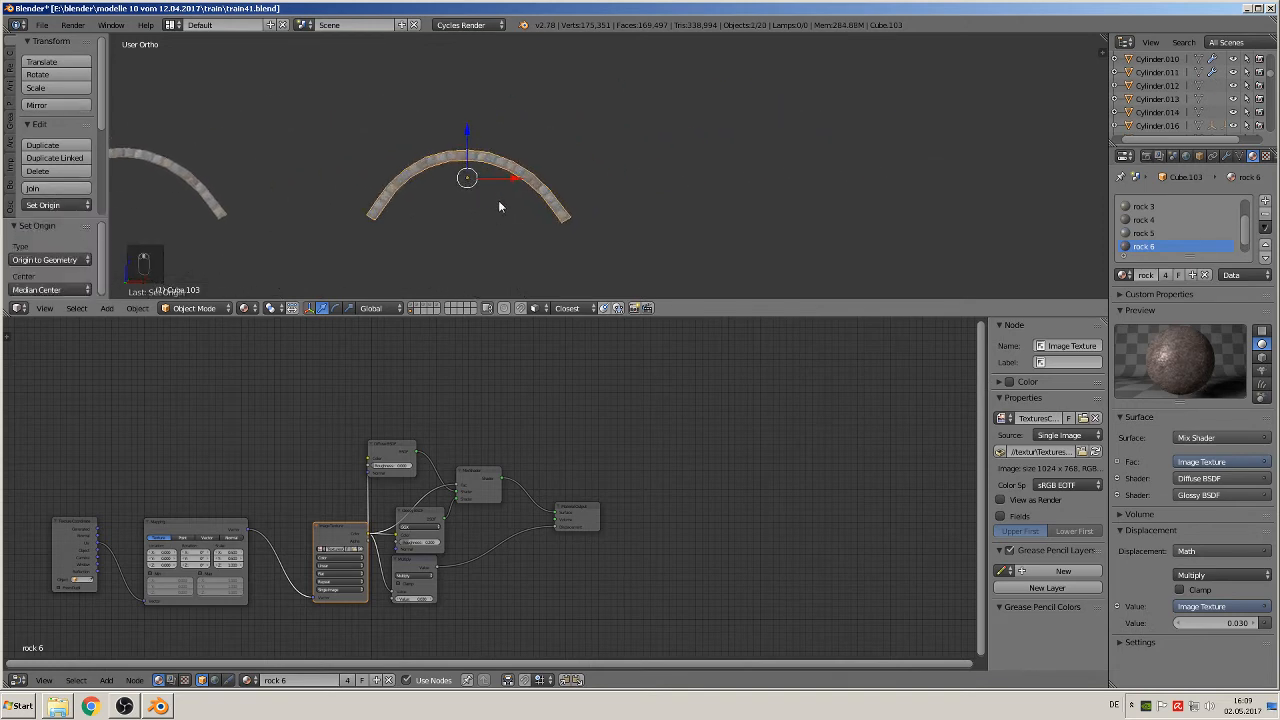
pyautogui.press('x')
pyautogui.click(881, 191)
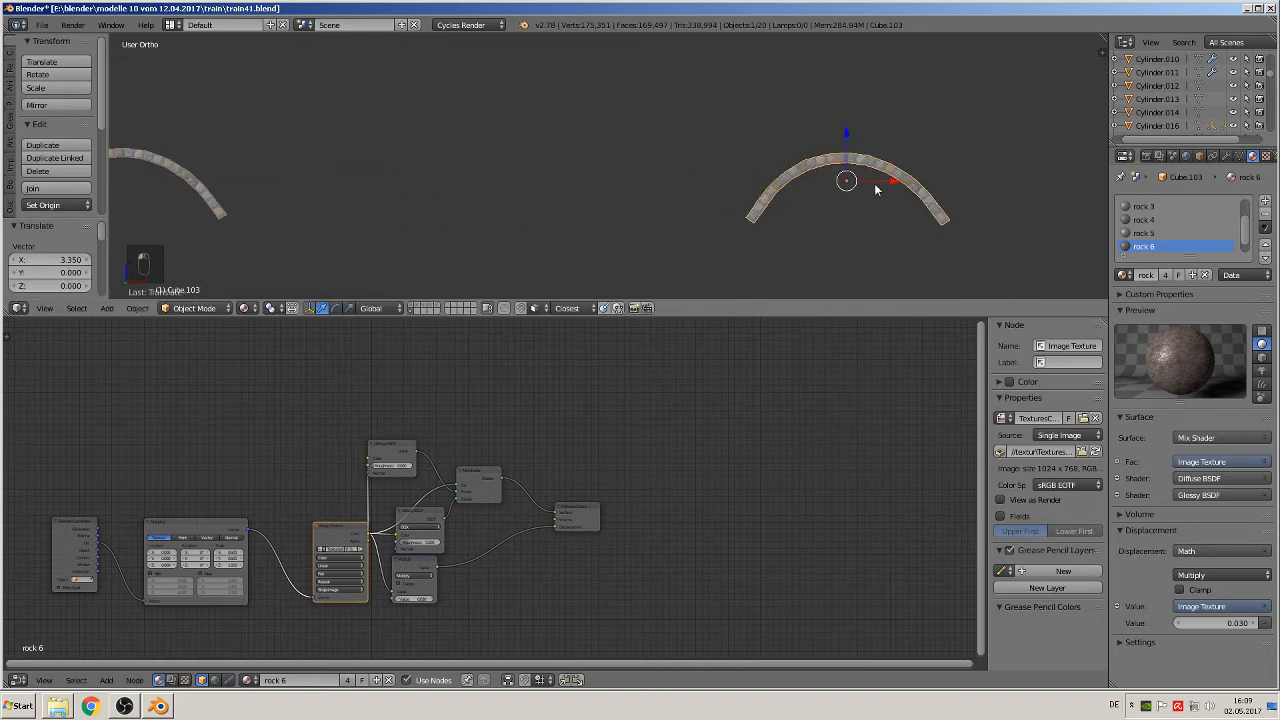
# Step: Enlarge the 3D view around the joined arch's left foot and enable Connected proportional editing in Edit Mode with nothing selected
pyautogui.scroll(2, 867, 212)
pyautogui.keyDown('shift'); pyautogui.moveTo(865, 218); pyautogui.dragTo(571, 184, button='middle'); pyautogui.keyUp('shift')
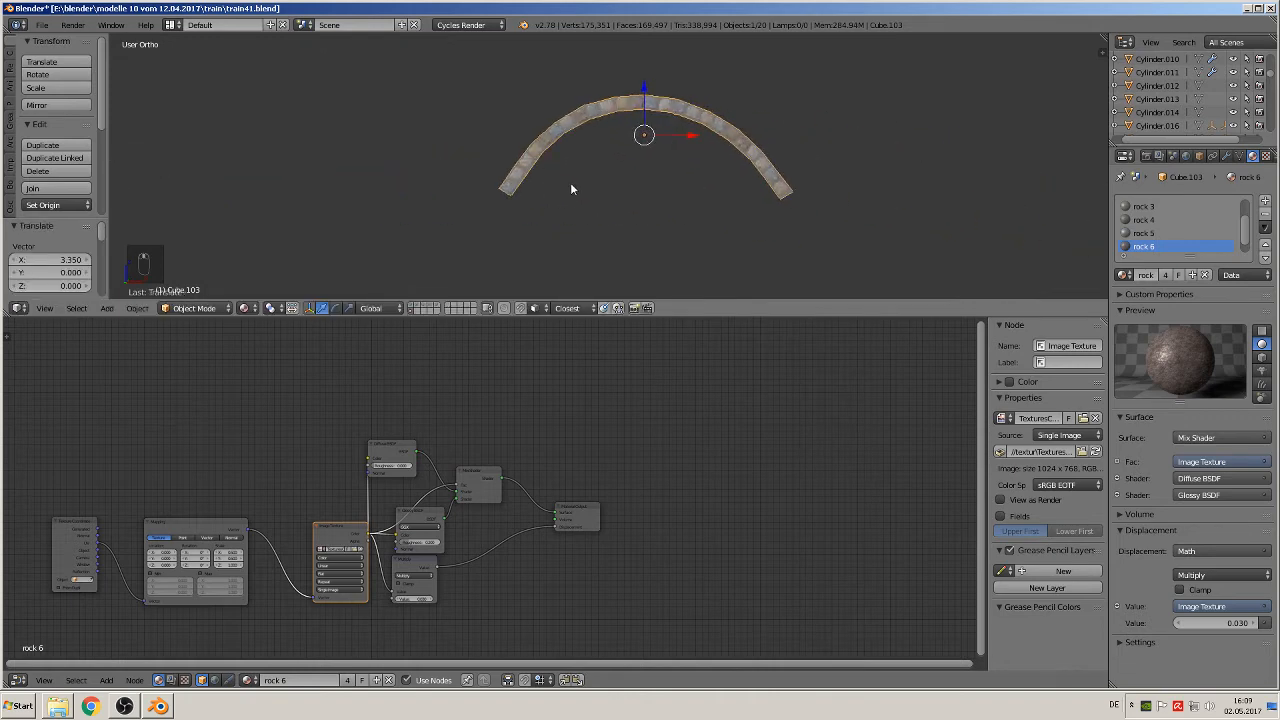
pyautogui.scroll(3, 572, 186)
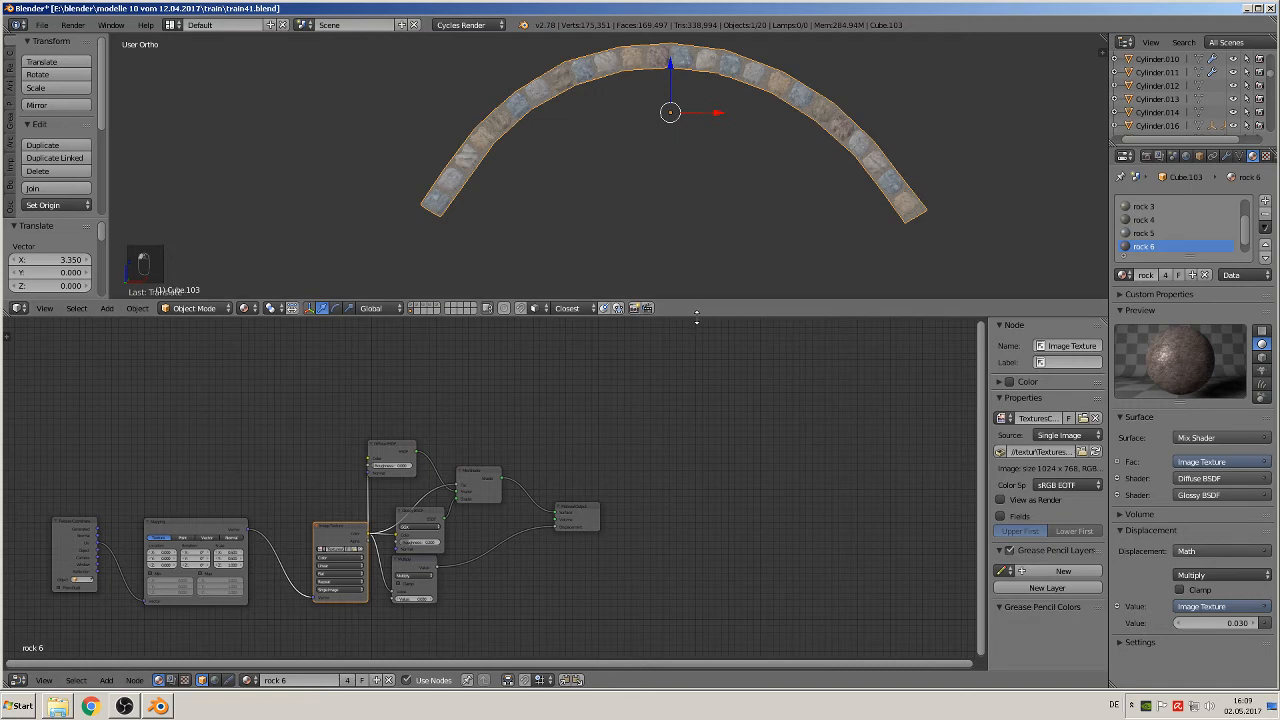
pyautogui.moveTo(697, 302); pyautogui.dragTo(697, 536)
pyautogui.keyDown('shift'); pyautogui.moveTo(535, 333); pyautogui.dragTo(500, 229, button='middle'); pyautogui.keyUp('shift')
pyautogui.scroll(3, 455, 286)
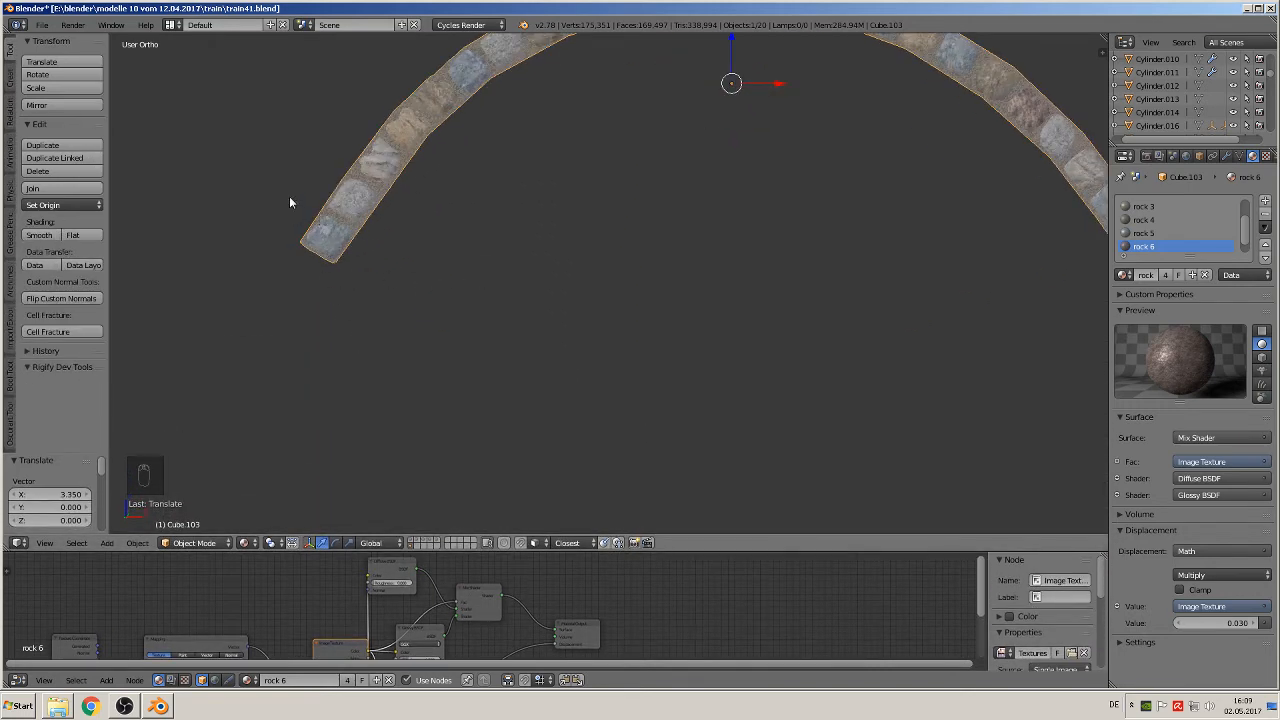
pyautogui.scroll(1, 318, 259)
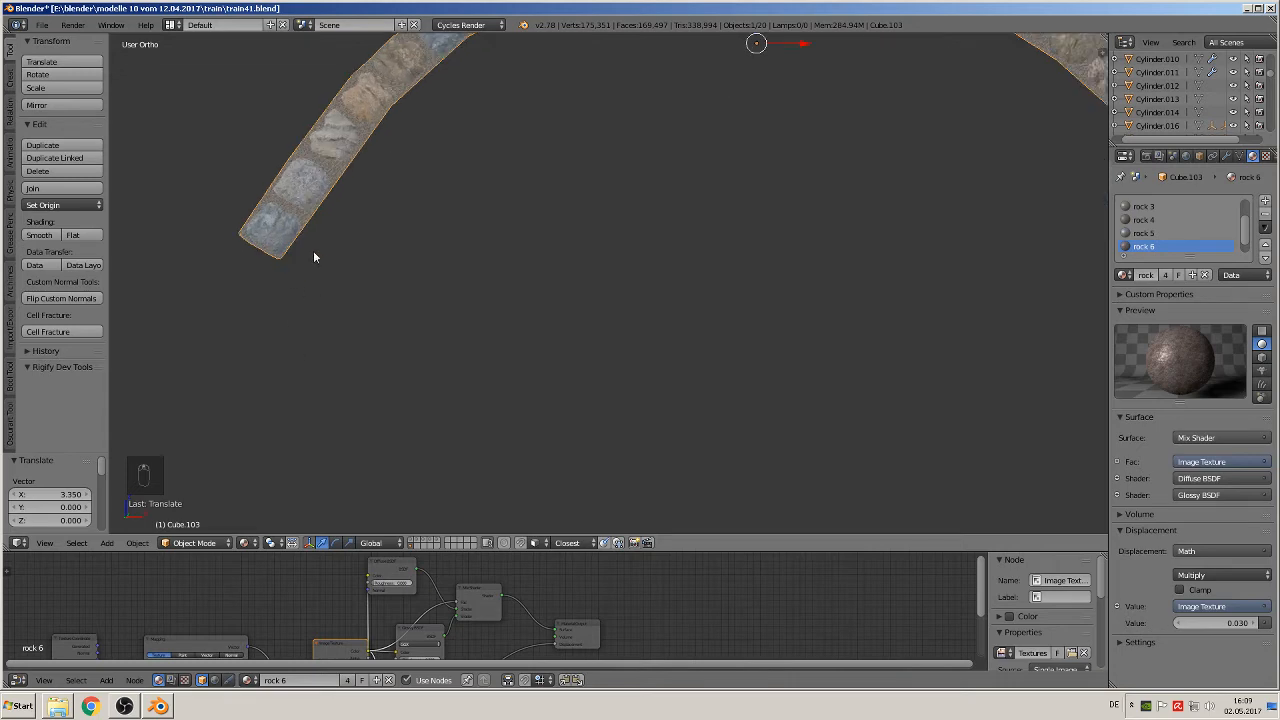
pyautogui.press('Tab')
pyautogui.press('a')
pyautogui.press('a')
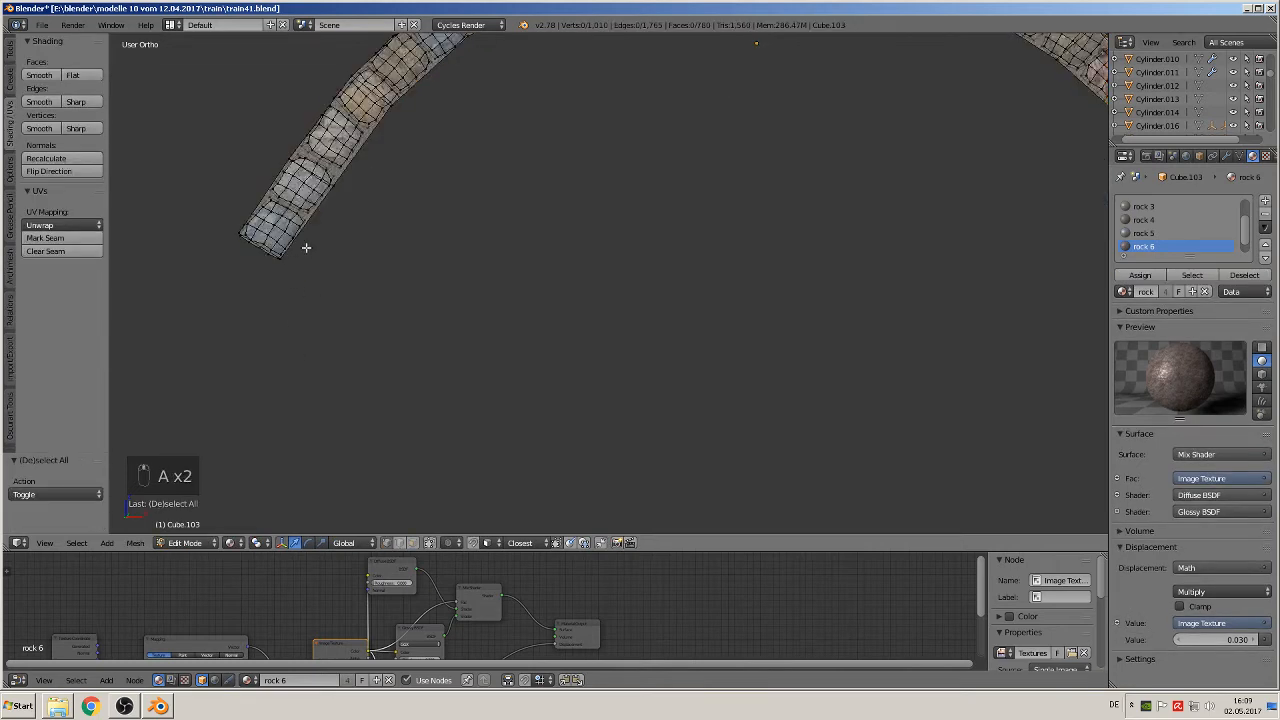
pyautogui.keyDown('shift'); pyautogui.moveTo(306, 247); pyautogui.dragTo(445, 360, button='middle'); pyautogui.keyUp('shift')
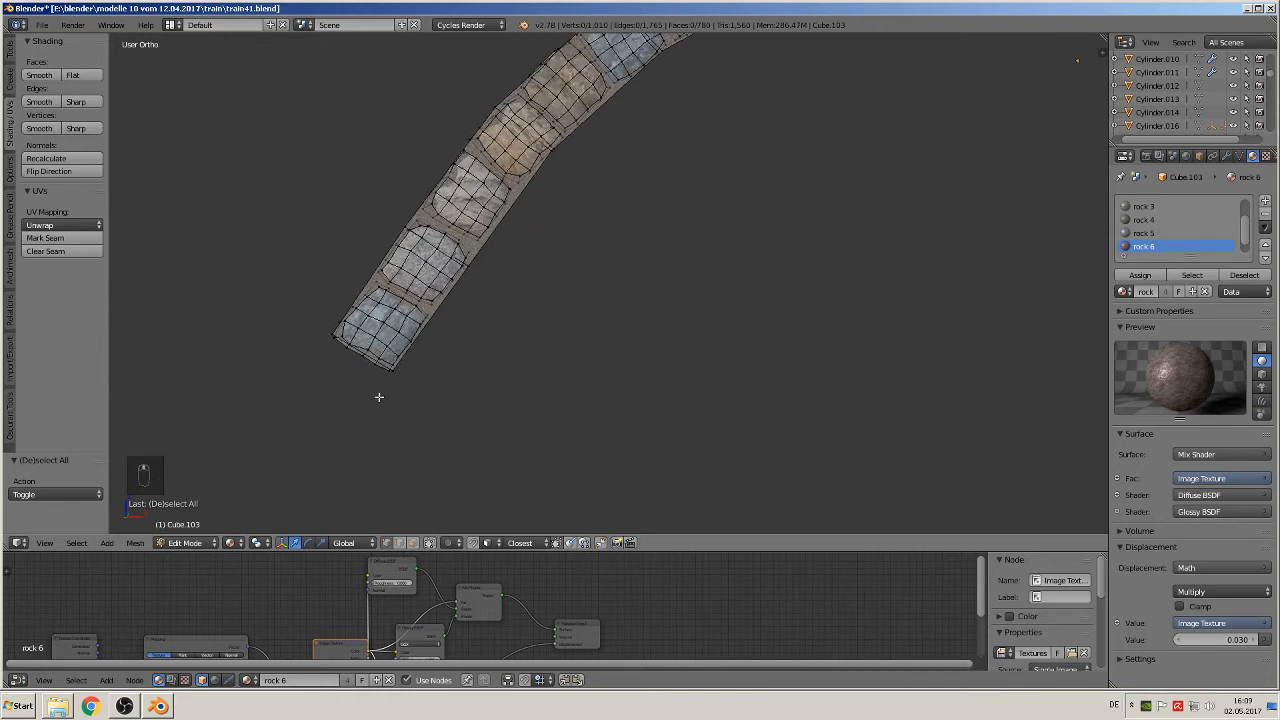
pyautogui.click(449, 542)
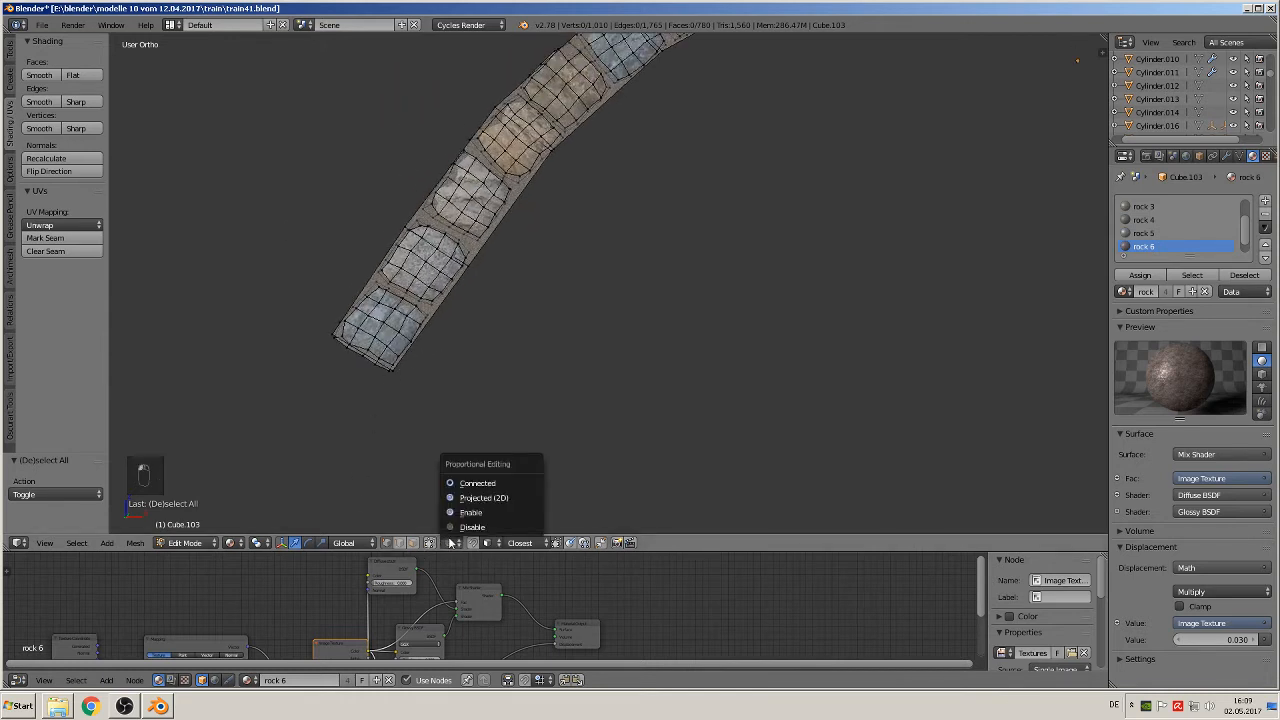
pyautogui.click(473, 485)
# Step: Level the arch's left foot by moving its two lowest corner vertices X 0.019, Y -0.005, Z 0.045 with proportional size 0.10
pyautogui.rightClick(392, 371)
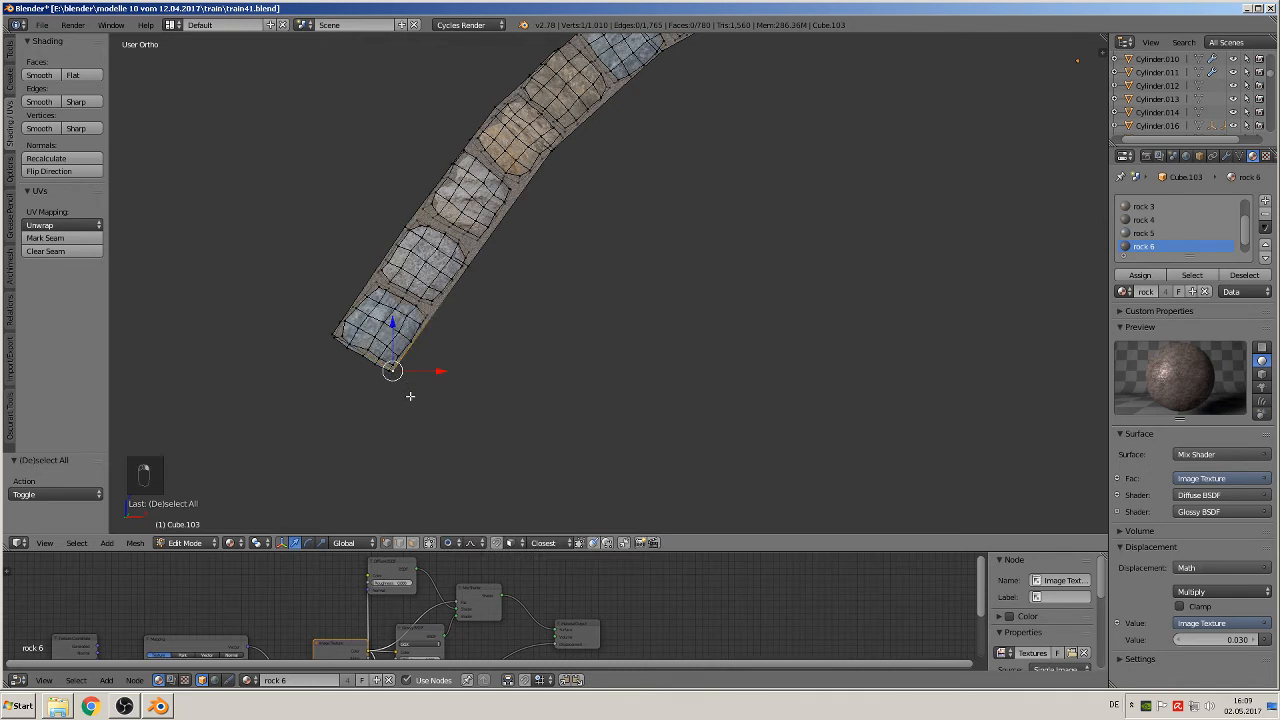
pyautogui.press('g')
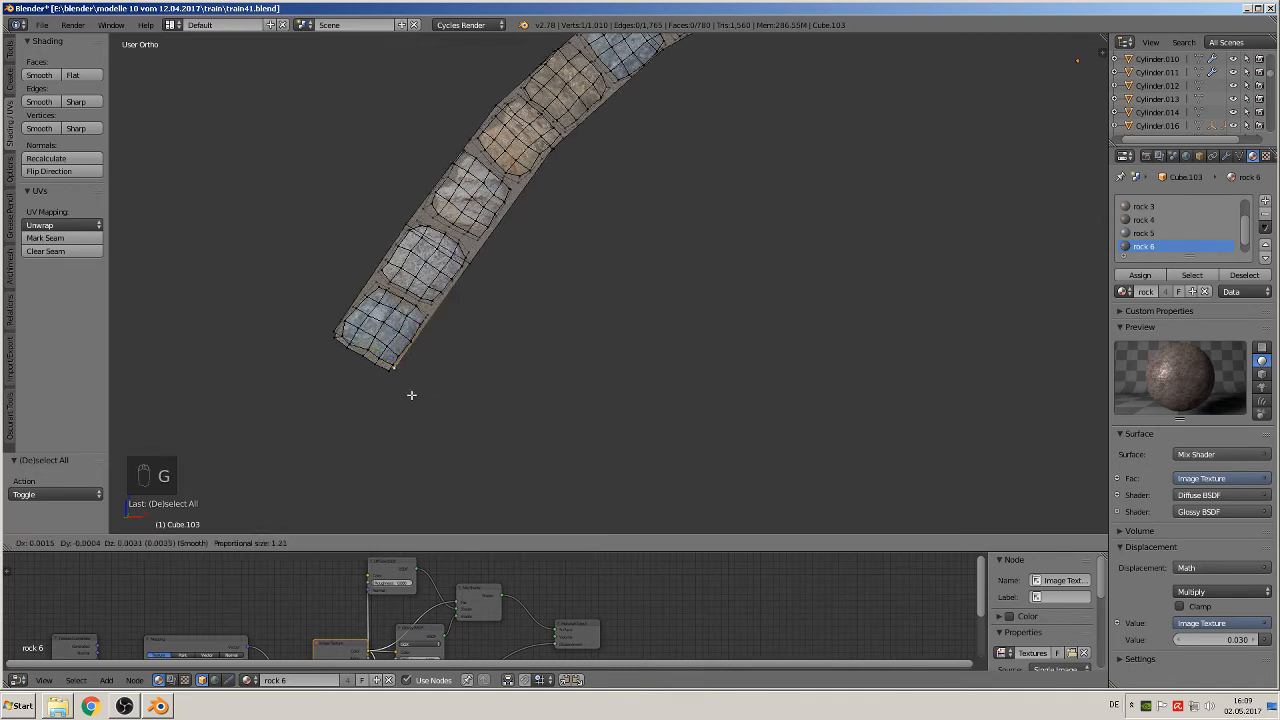
pyautogui.rightClick(403, 395)
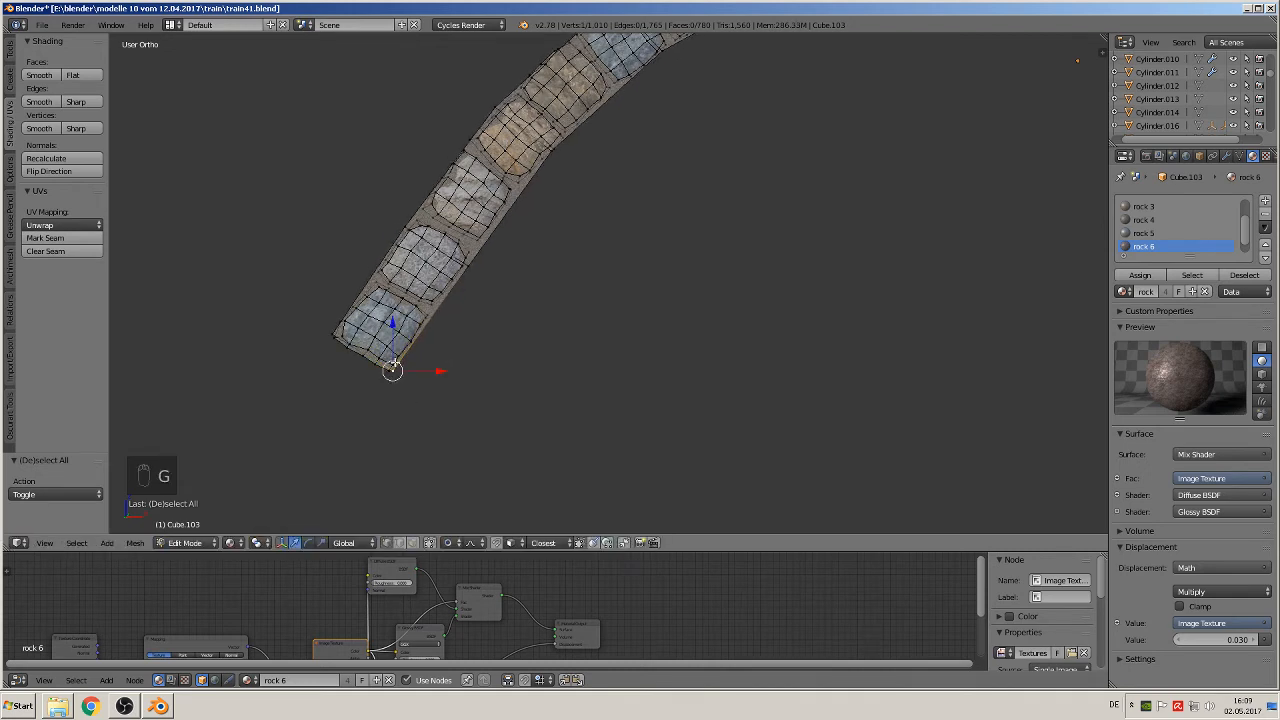
pyautogui.keyDown('shift'); pyautogui.rightClick(393, 362); pyautogui.keyUp('shift')
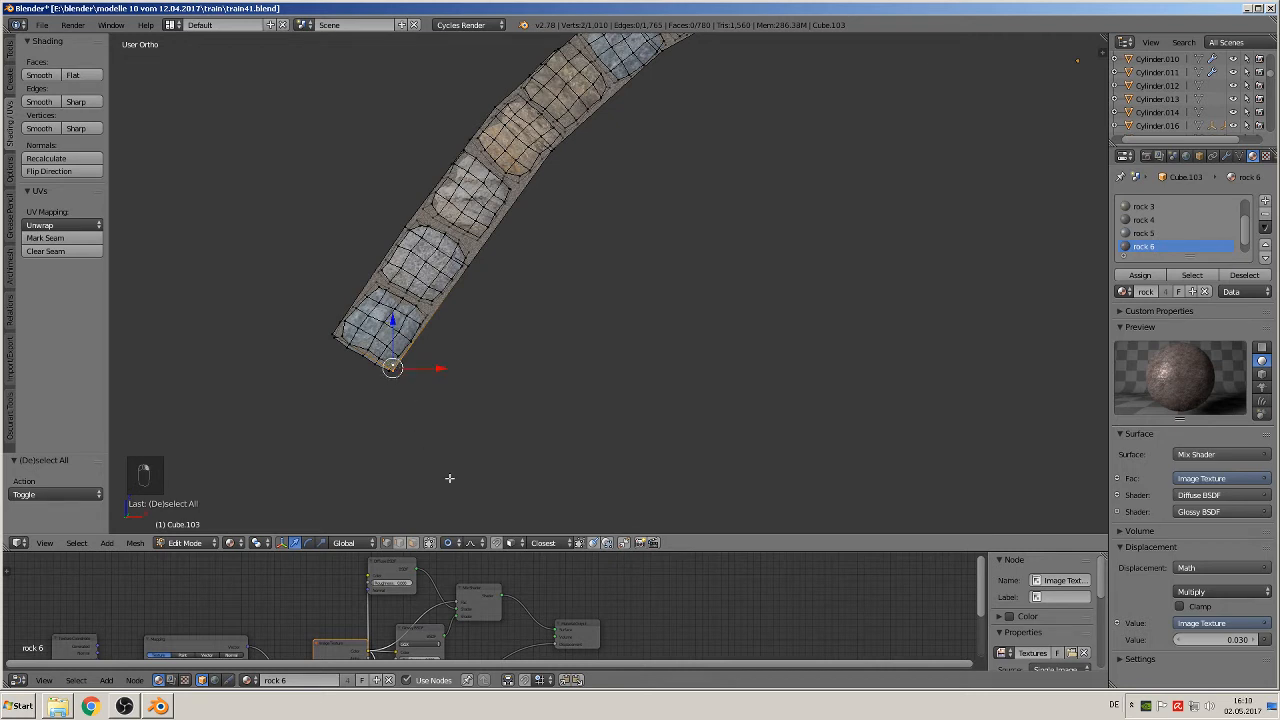
pyautogui.press('g')
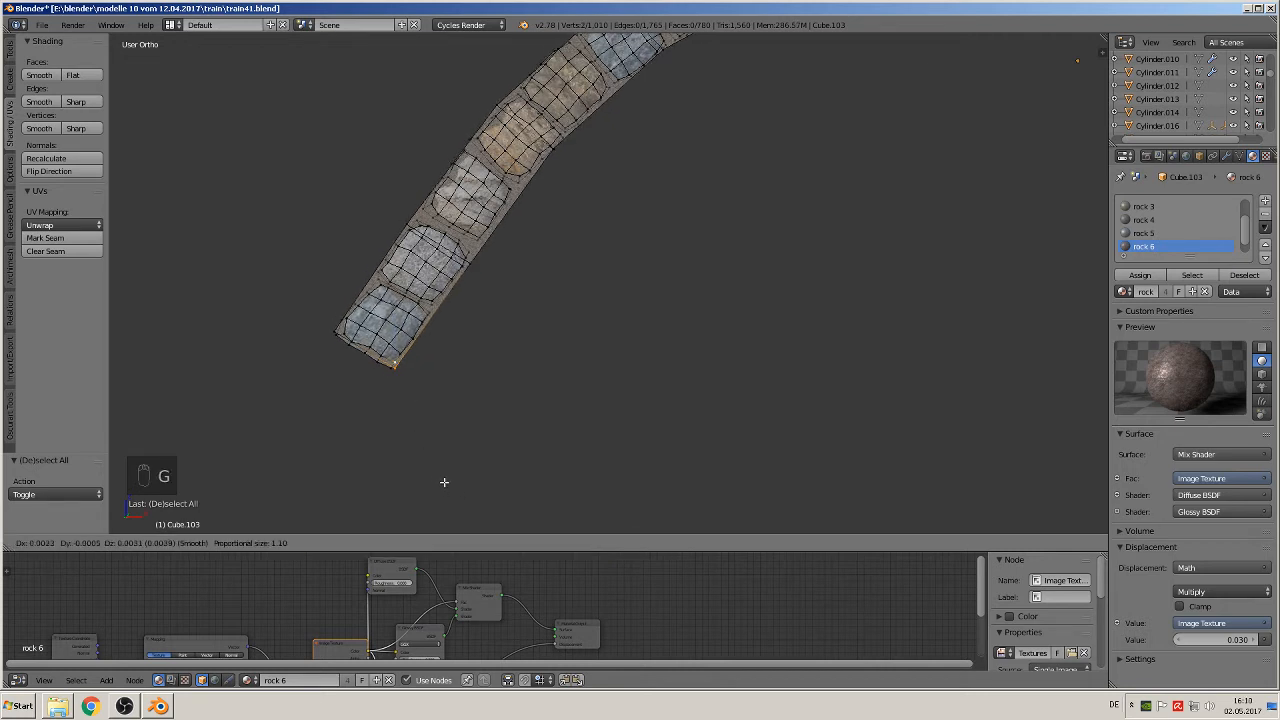
pyautogui.scroll(5, 445, 480)
pyautogui.scroll(10, 449, 474)
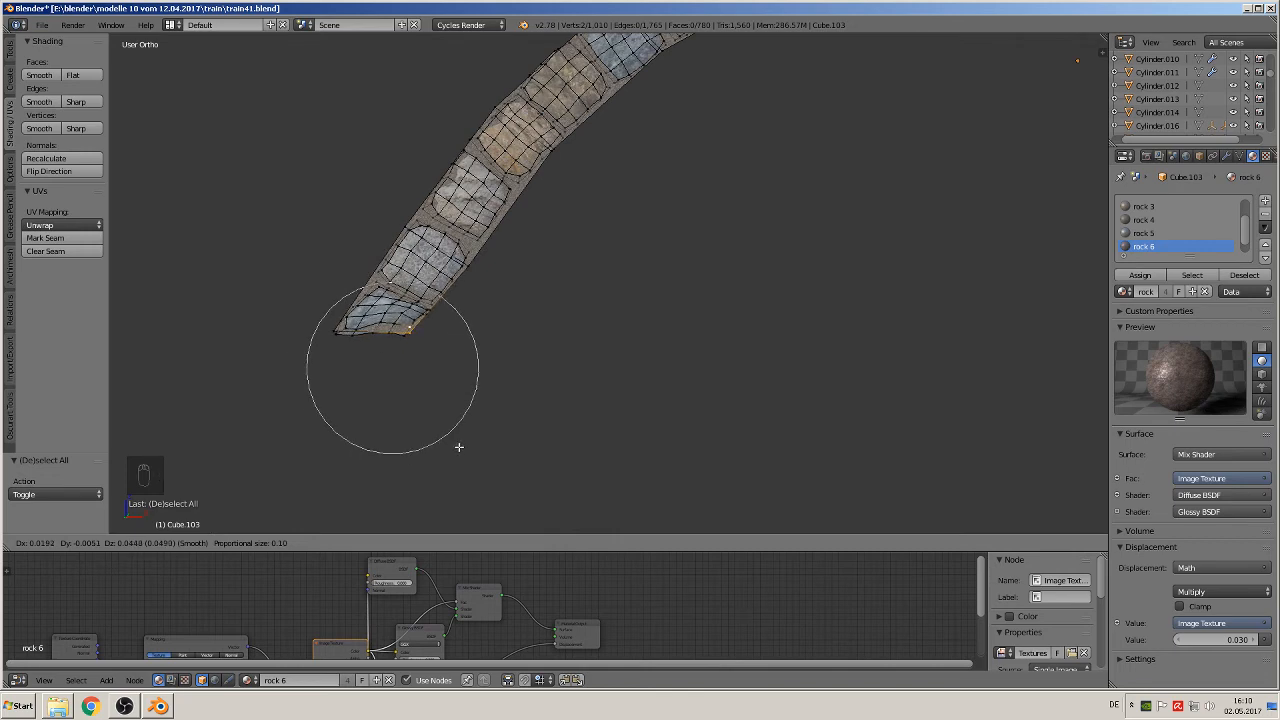
pyautogui.click(459, 447)
pyautogui.scroll(-6, 617, 314)
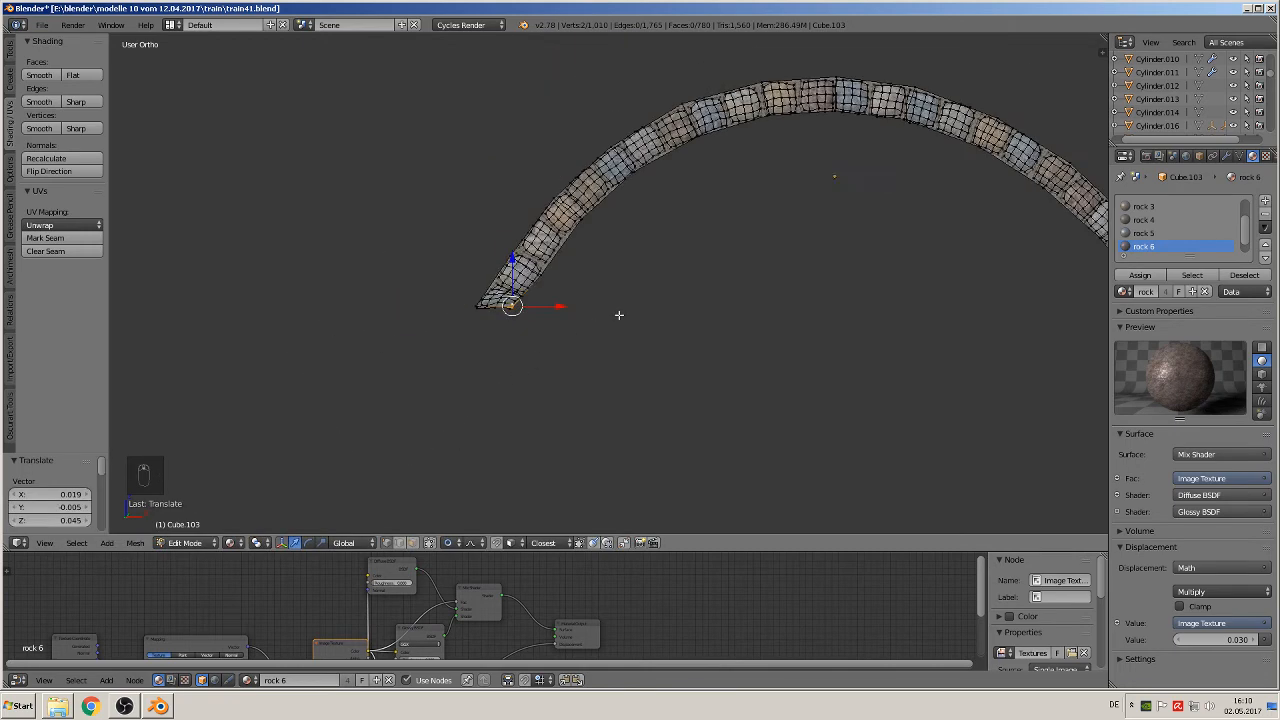
pyautogui.press('Tab')
# Step: Level the arch's right foot by moving its lowest corner vertices X -0.011, Y -0.001, Z 0.043 with the same proportional falloff
pyautogui.keyDown('shift'); pyautogui.moveTo(703, 356); pyautogui.dragTo(534, 364, button='middle'); pyautogui.keyUp('shift')
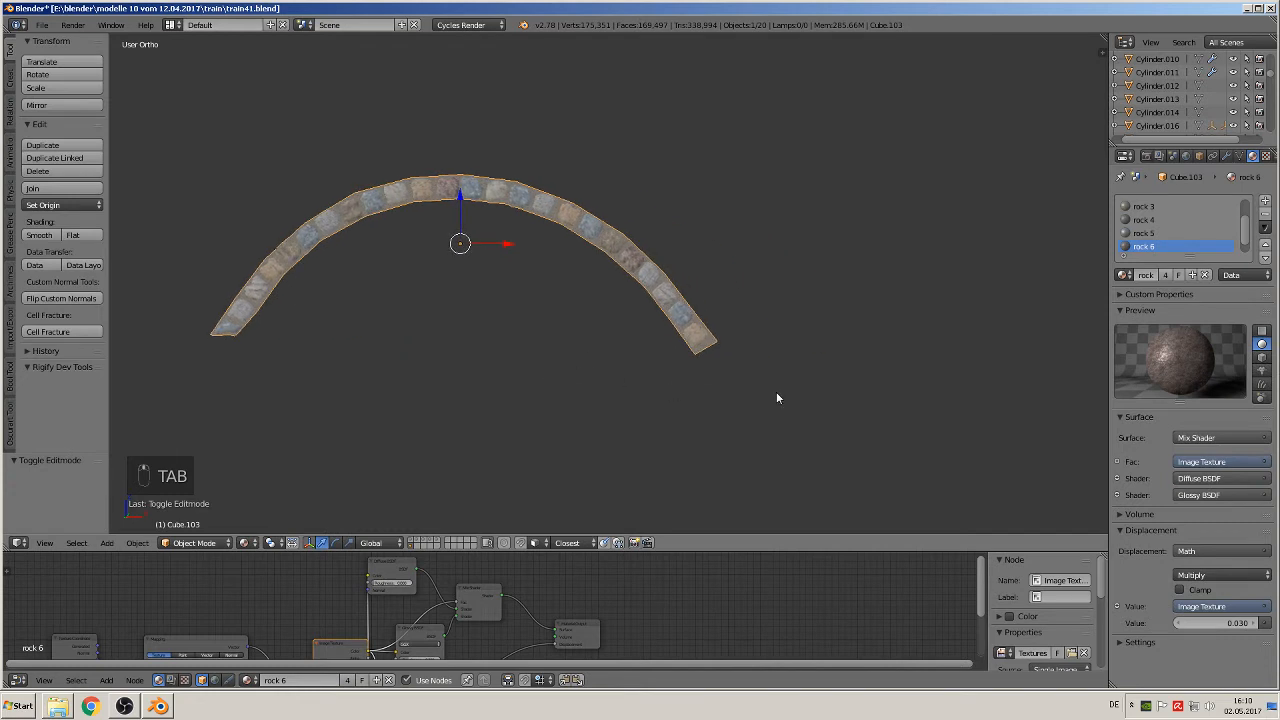
pyautogui.keyDown('shift'); pyautogui.moveTo(687, 376); pyautogui.dragTo(646, 372, button='middle'); pyautogui.keyUp('shift')
pyautogui.scroll(5, 647, 372)
pyautogui.press('Tab')
pyautogui.press('a')
pyautogui.press('a')
pyautogui.press('a')
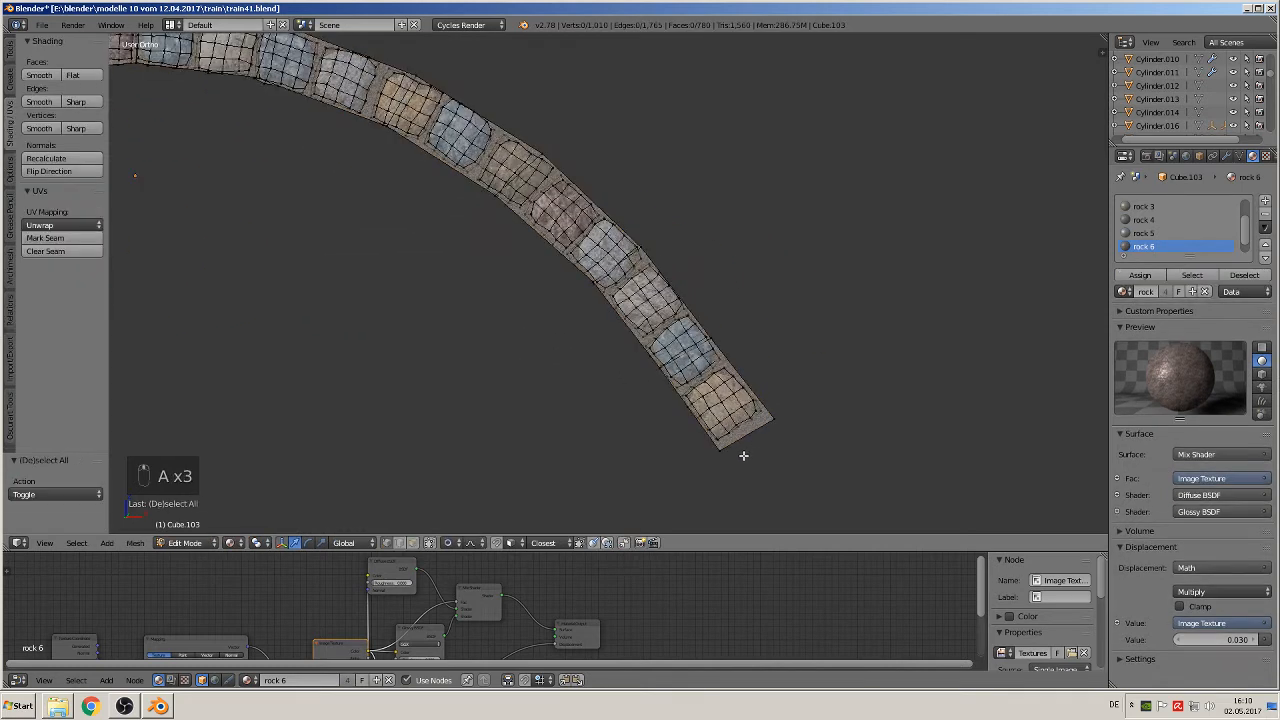
pyautogui.rightClick(720, 443)
pyautogui.press('g')
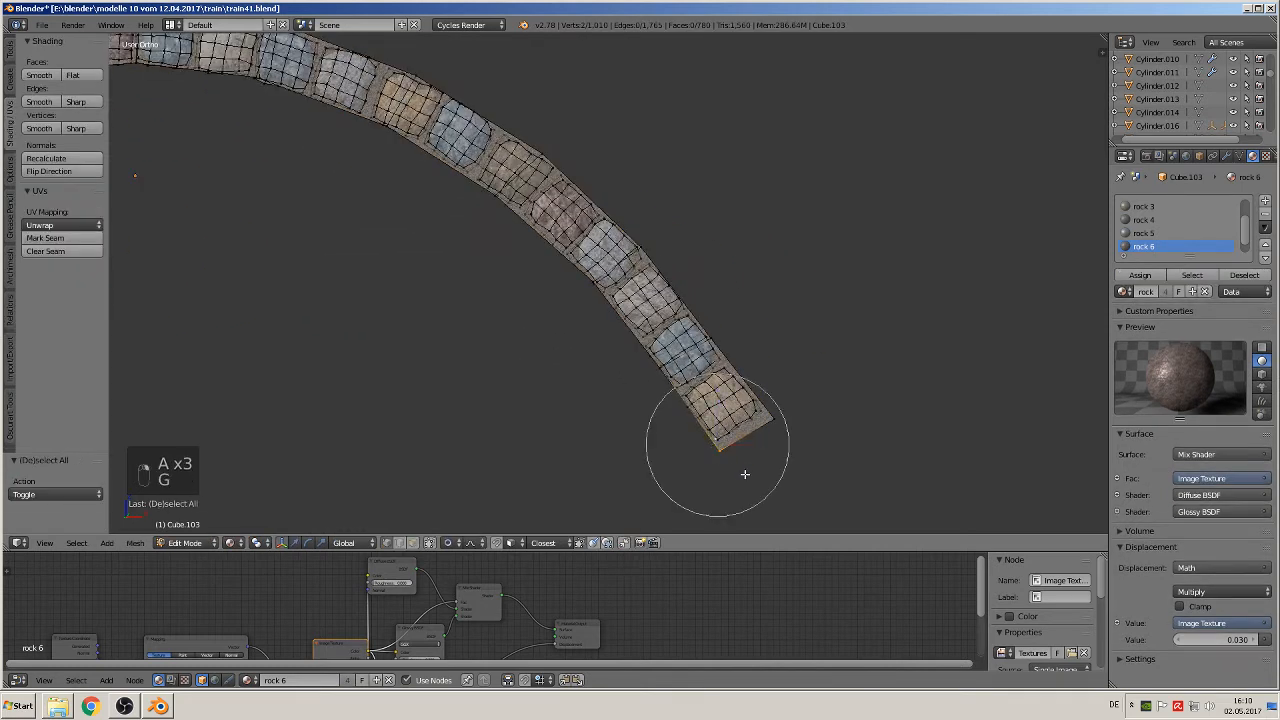
pyautogui.click(737, 443)
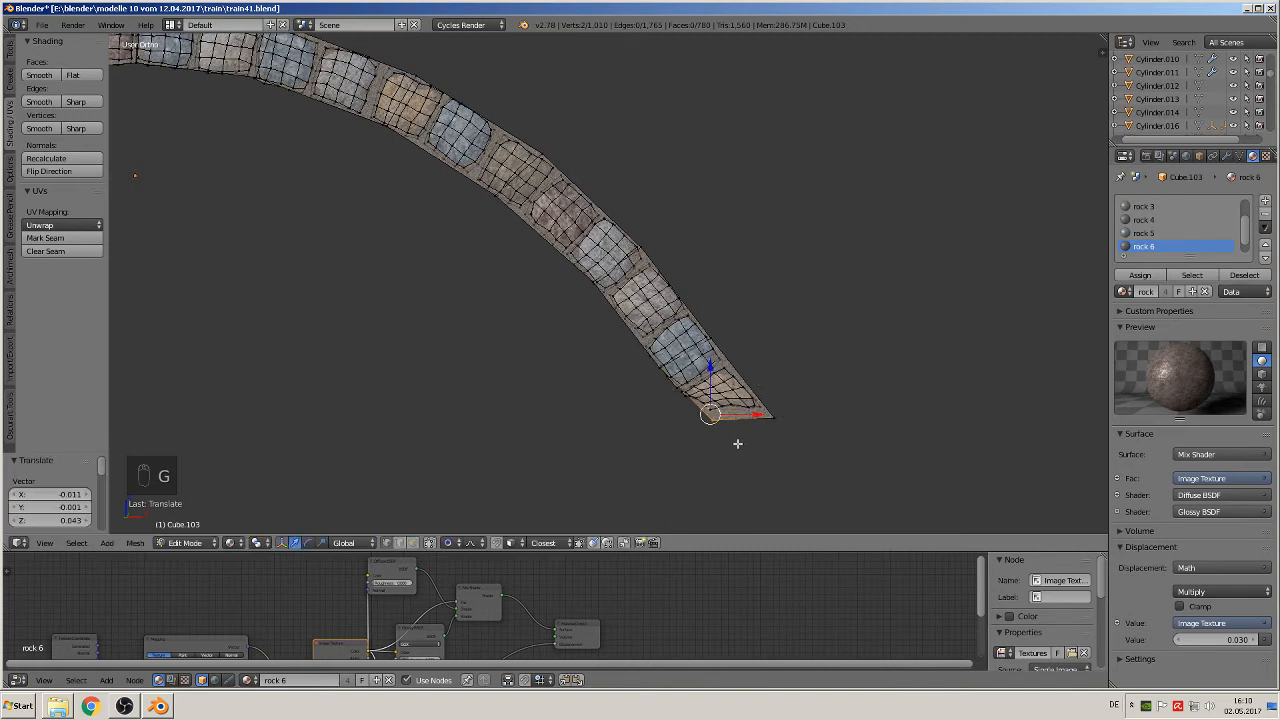
pyautogui.press('Tab')
# Step: Examine the leveled arch alongside the original arches, the stone rows and the bridge in the locomotive reference image
pyautogui.scroll(-5, 585, 428)
pyautogui.keyDown('shift'); pyautogui.moveTo(479, 376); pyautogui.dragTo(770, 366, button='middle'); pyautogui.keyUp('shift')
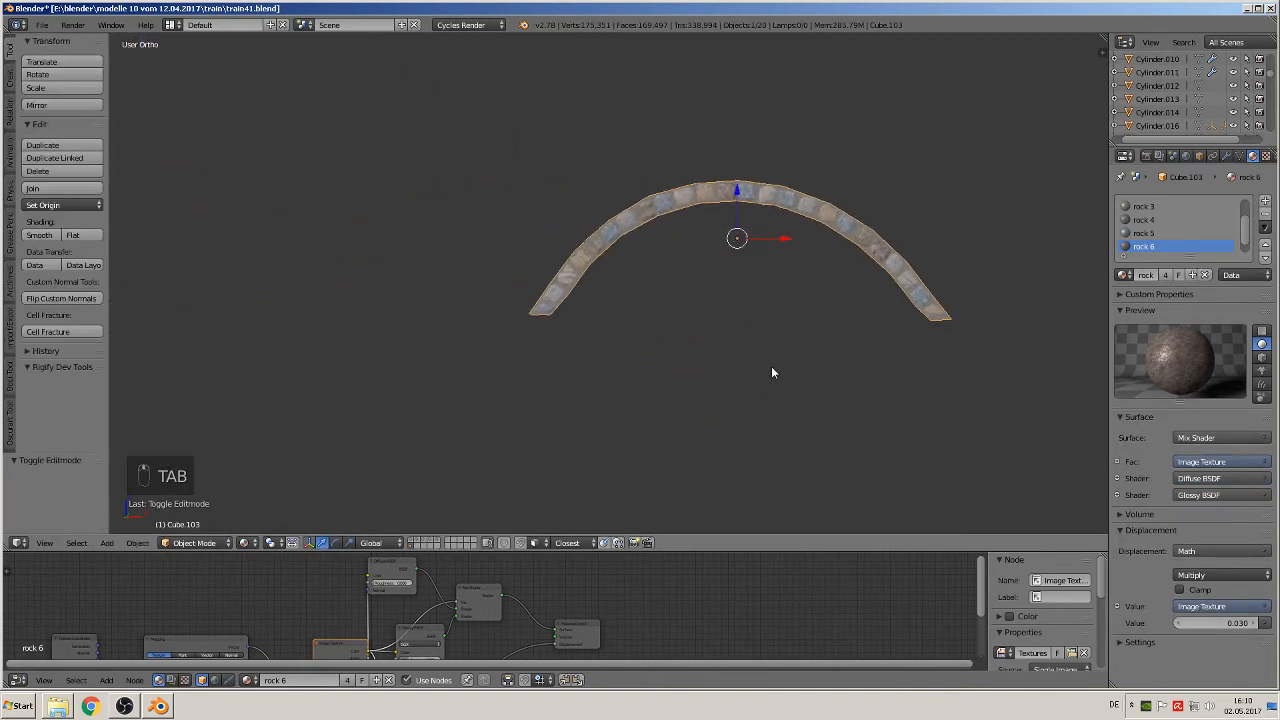
pyautogui.scroll(-1, 730, 349)
pyautogui.keyDown('shift'); pyautogui.moveTo(705, 339); pyautogui.dragTo(767, 360, button='middle'); pyautogui.keyUp('shift')
pyautogui.scroll(-3, 745, 352)
pyautogui.keyDown('shift'); pyautogui.moveTo(716, 324); pyautogui.dragTo(830, 378, button='middle'); pyautogui.keyUp('shift')
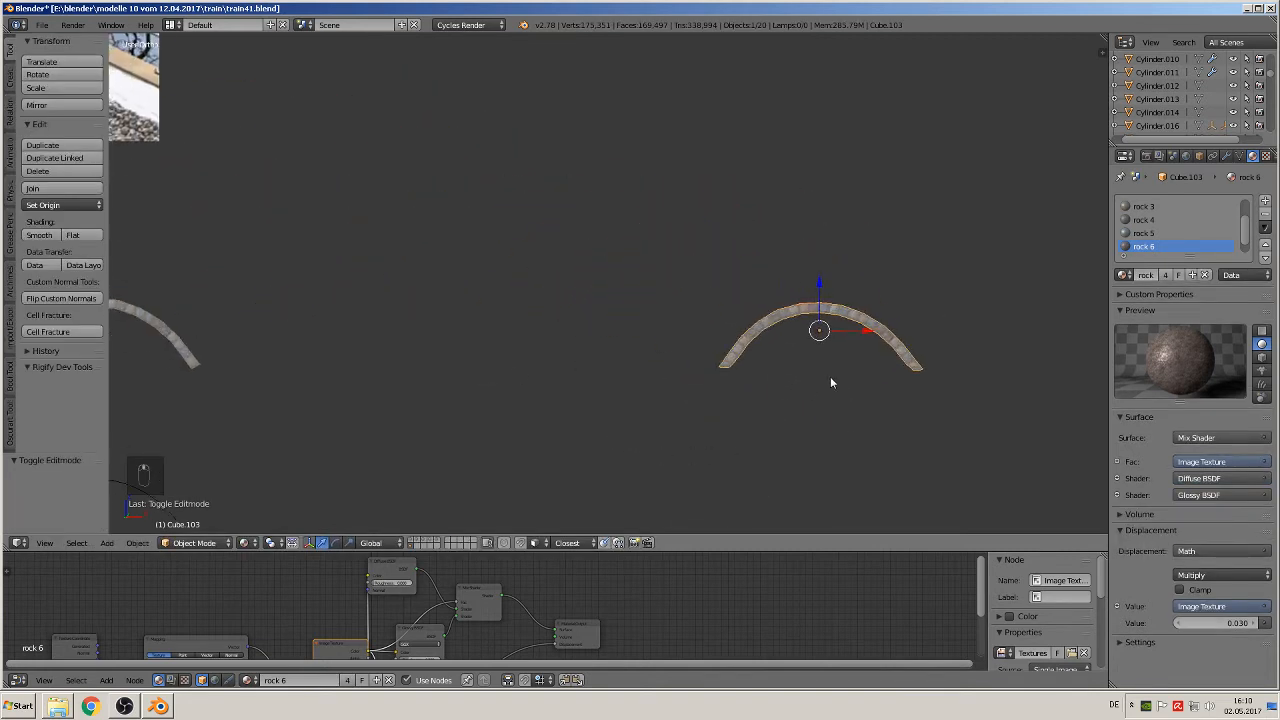
pyautogui.scroll(-3, 826, 377)
pyautogui.keyDown('shift'); pyautogui.moveTo(713, 384); pyautogui.dragTo(265, 477, button='middle'); pyautogui.keyUp('shift')
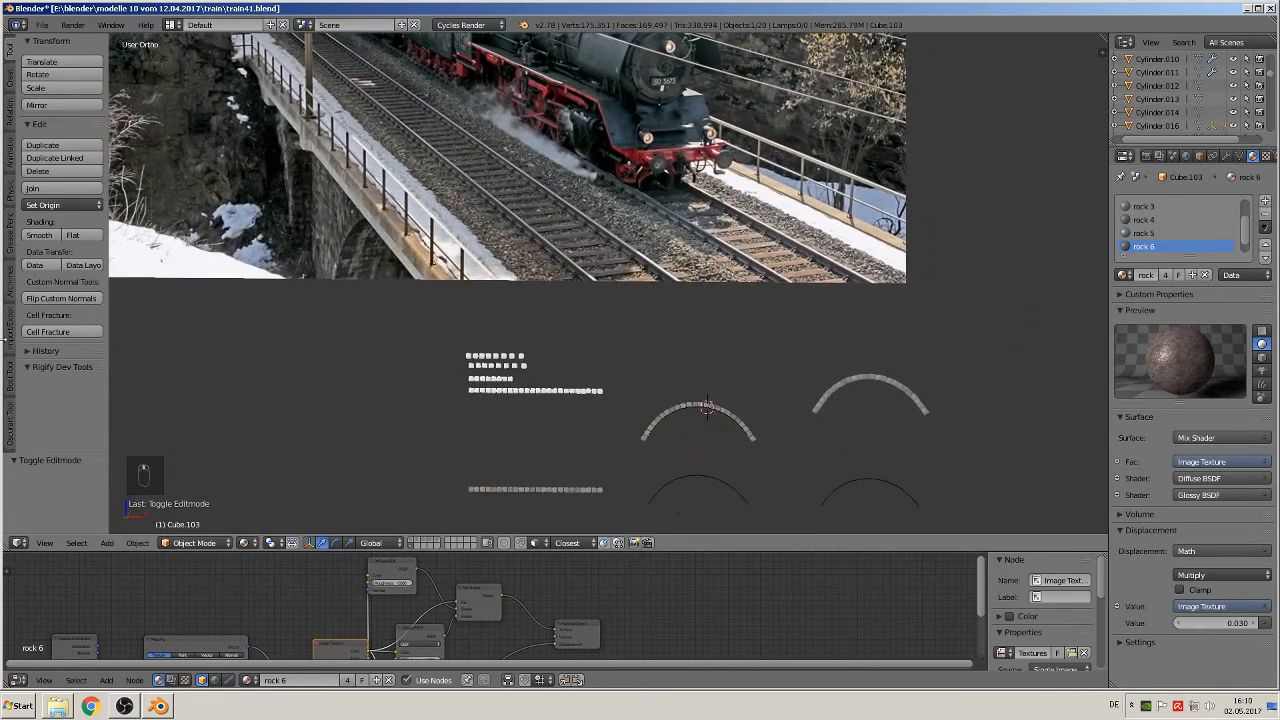
pyautogui.keyDown('shift'); pyautogui.moveTo(614, 388); pyautogui.dragTo(65, 342, button='middle'); pyautogui.keyUp('shift')
# Step: Duplicate the leveled arch's whole mesh within the same object and move the copy about 2.4 along negative X
pyautogui.scroll(2, 647, 342)
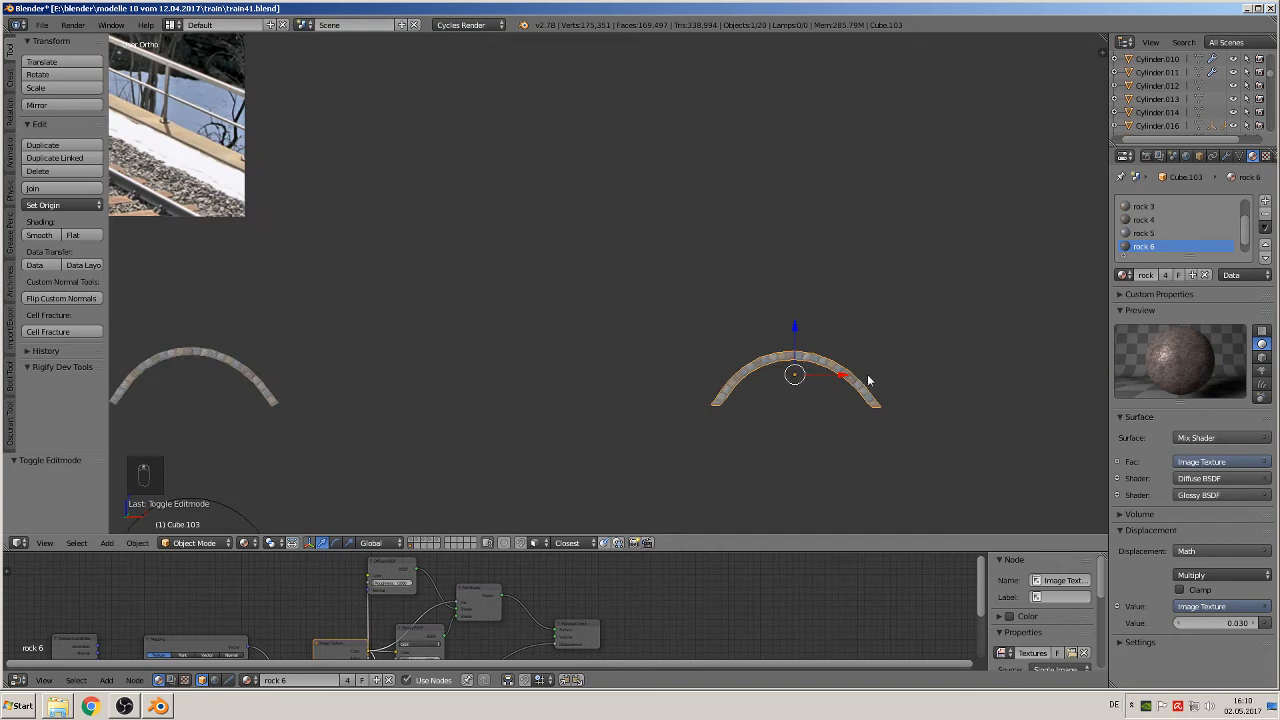
pyautogui.press('Tab')
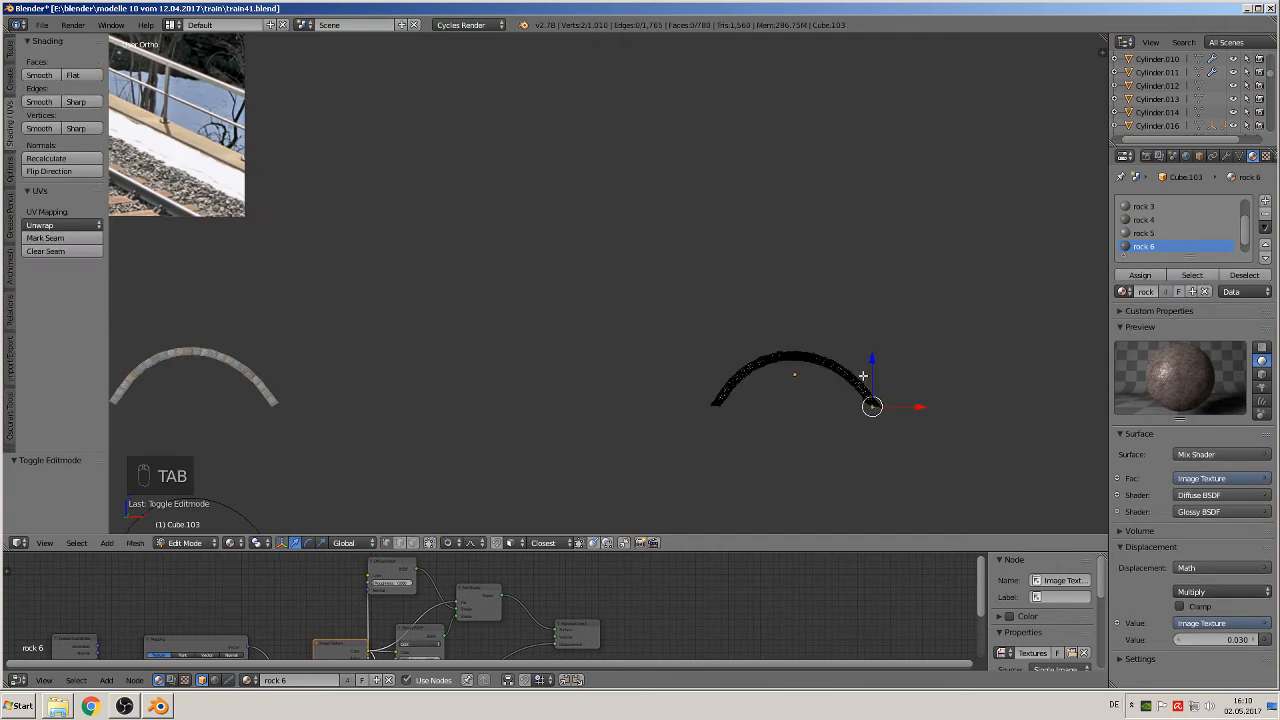
pyautogui.press('a')
pyautogui.press('a')
pyautogui.press('a')
pyautogui.press('a')
pyautogui.hotkey('shift', 'd')
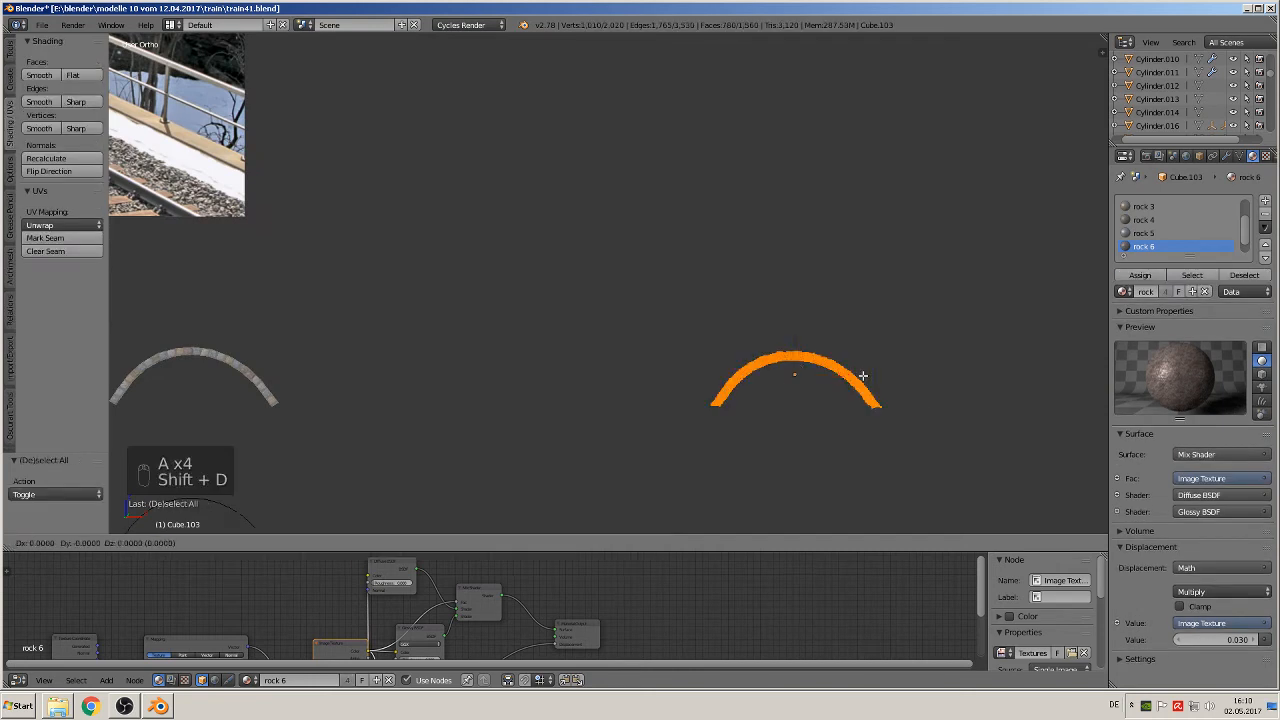
pyautogui.press('x')
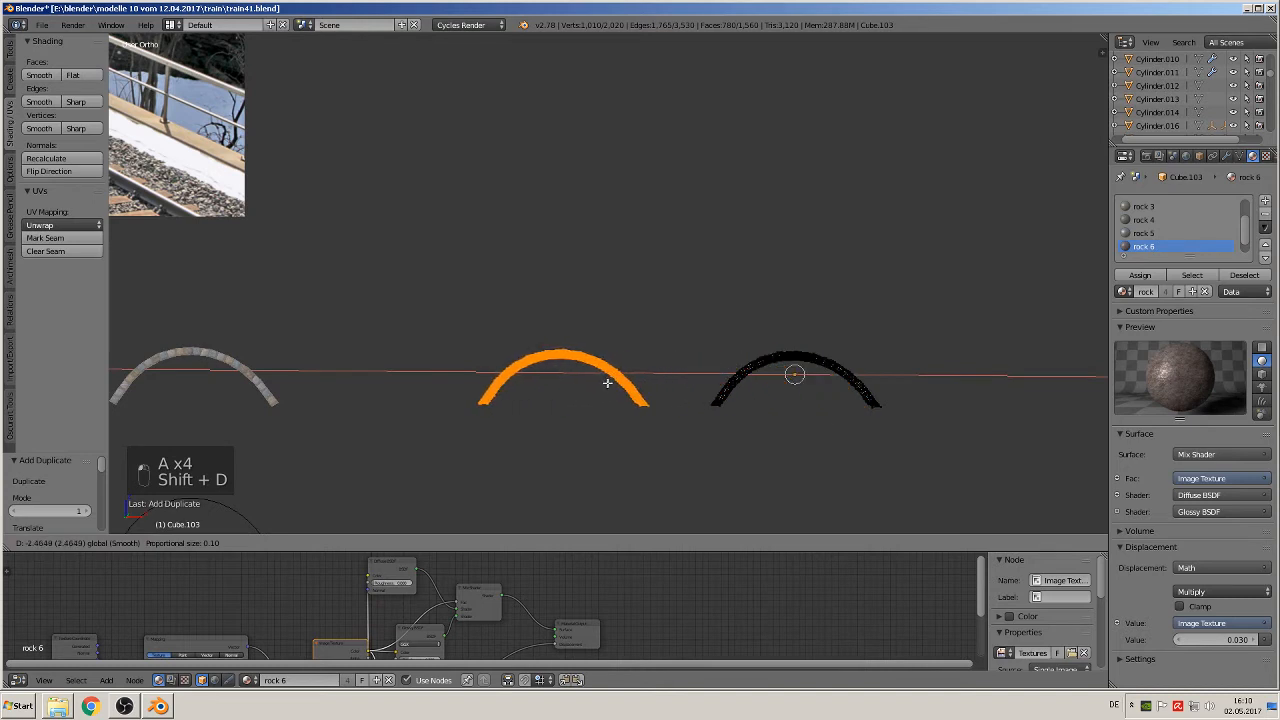
pyautogui.click(611, 381)
pyautogui.press('Tab')
pyautogui.scroll(2, 675, 383)
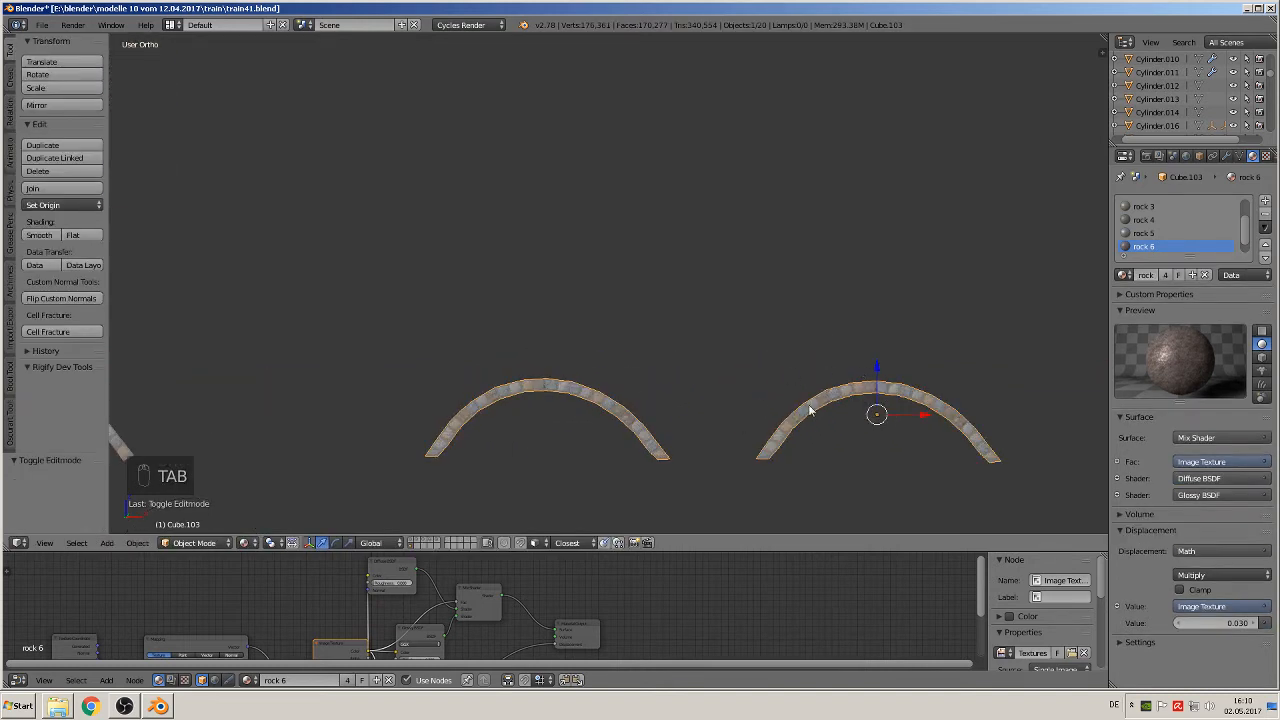
pyautogui.scroll(-2, 706, 461)
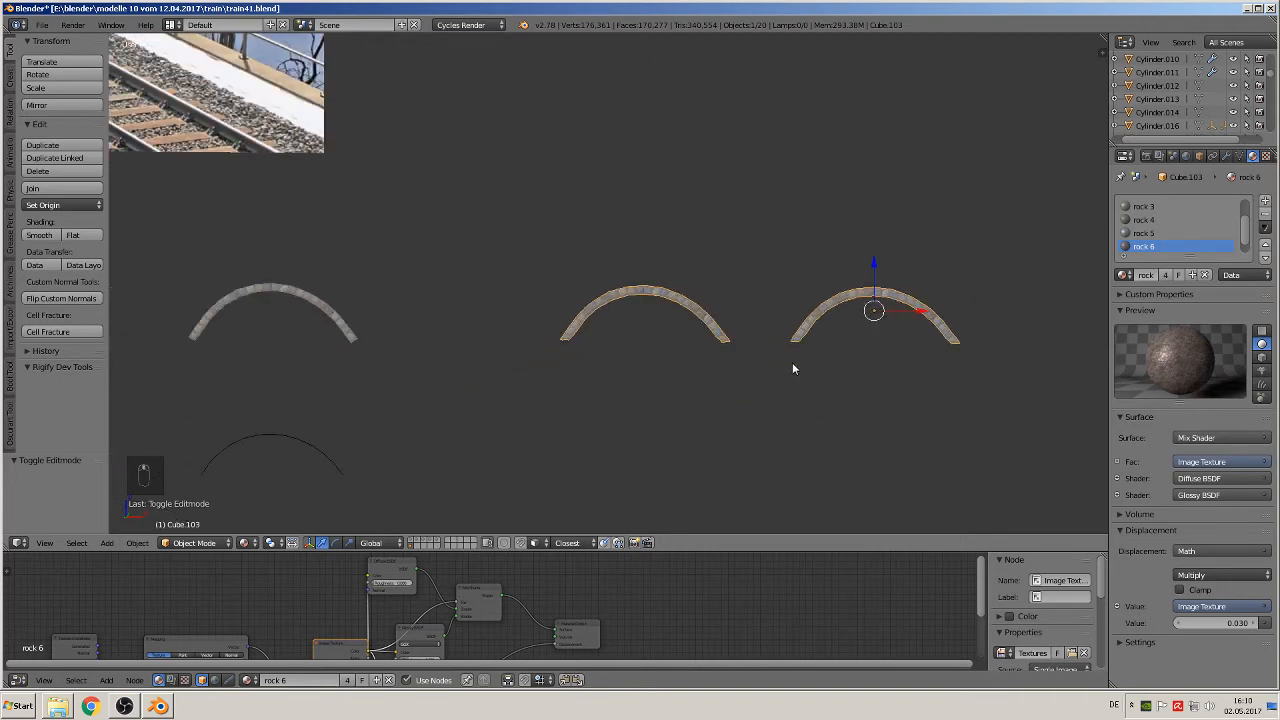
# Step: Duplicate the lower textured stone row and place the copy just beneath the rightmost leveled arch
pyautogui.scroll(-1, 792, 369)
pyautogui.moveTo(430, 359); pyautogui.dragTo(886, 300, button='middle')
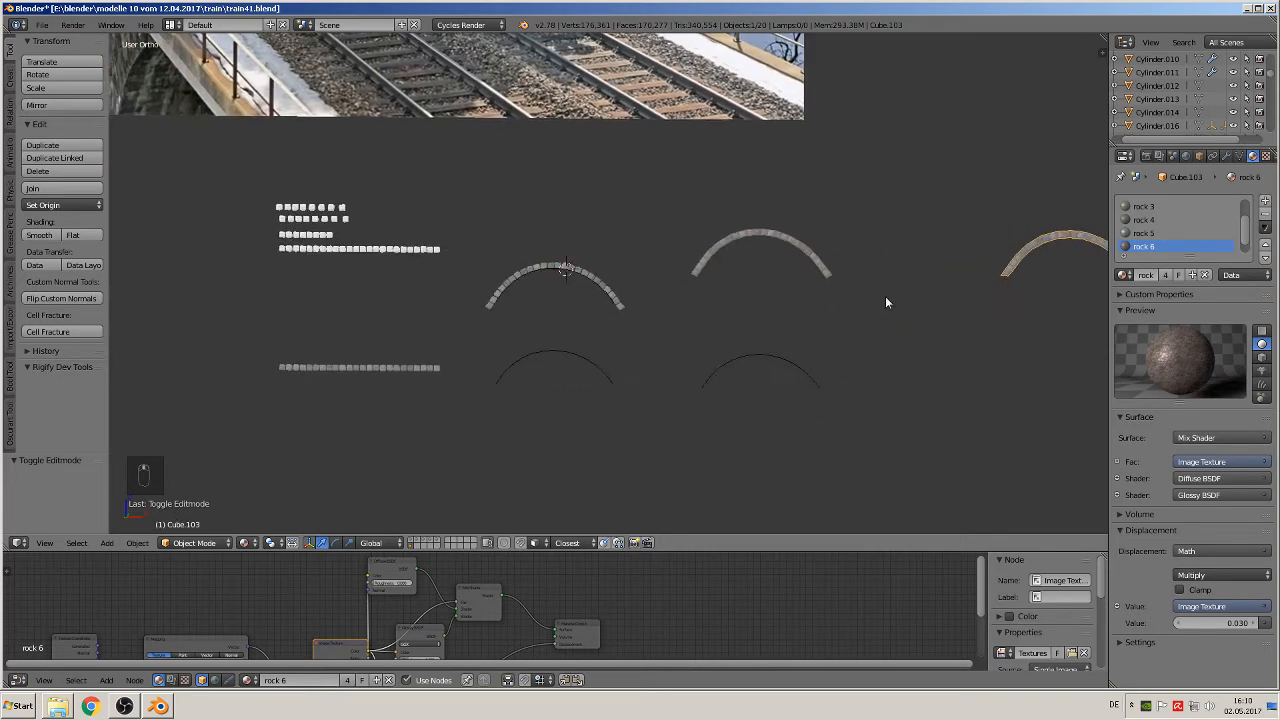
pyautogui.rightClick(398, 370)
pyautogui.scroll(-3, 401, 380)
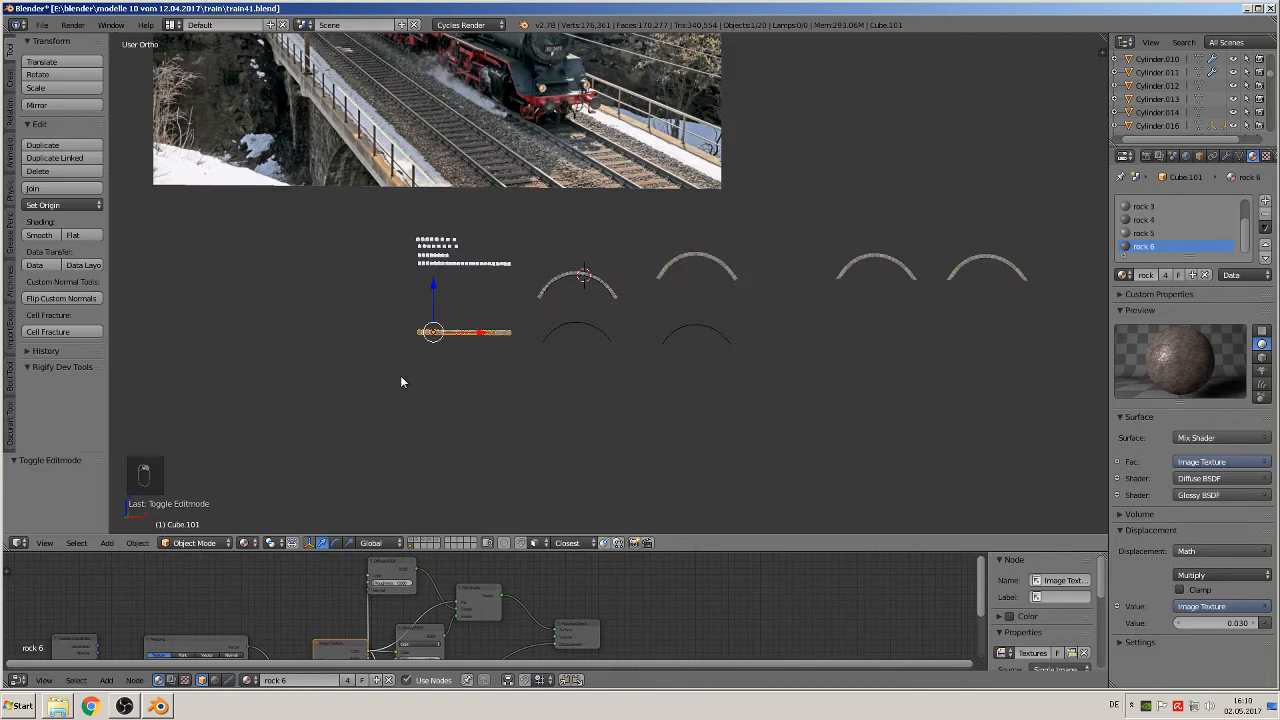
pyautogui.hotkey('shift', 'd')
pyautogui.click(912, 338)
pyautogui.scroll(4, 738, 363)
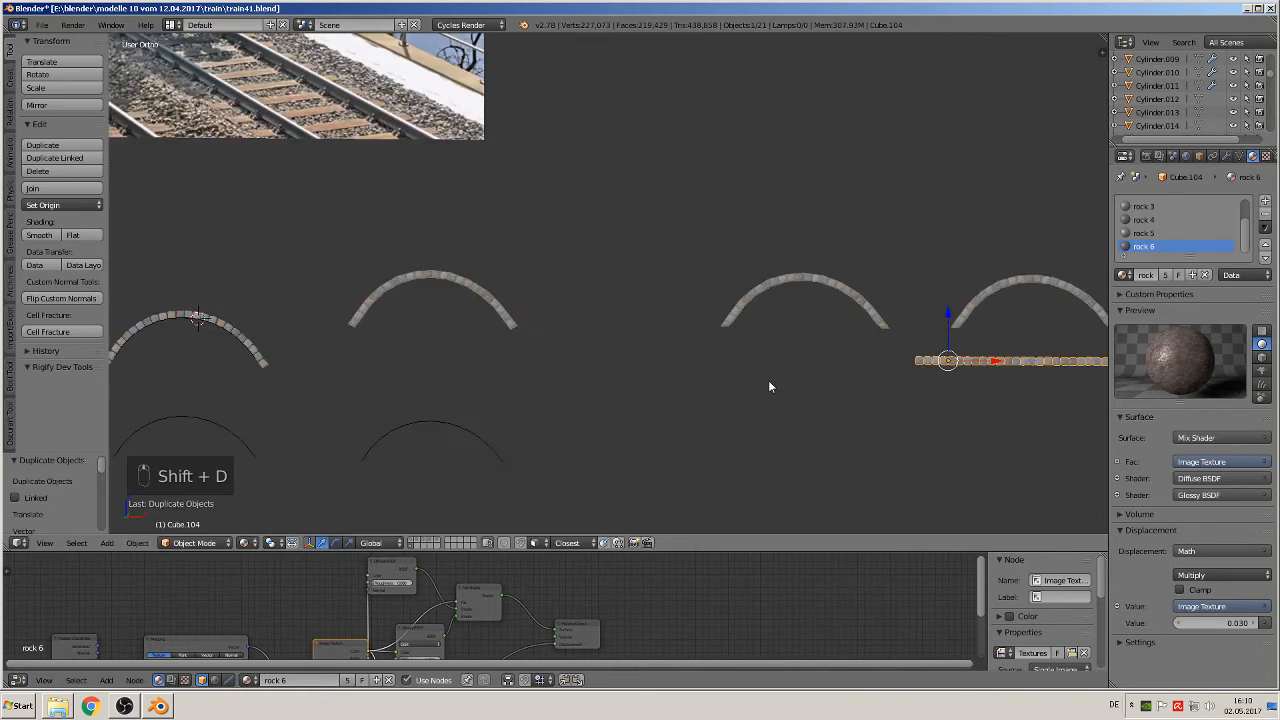
# Step: Move the copied stone row X -0.979, Y 0.061, Z 0.890 so it spans between the crowns of the two leveled arches
pyautogui.scroll(1, 769, 381)
pyautogui.keyDown('shift'); pyautogui.moveTo(769, 381); pyautogui.dragTo(380, 337, button='middle'); pyautogui.keyUp('shift')
pyautogui.scroll(1, 544, 366)
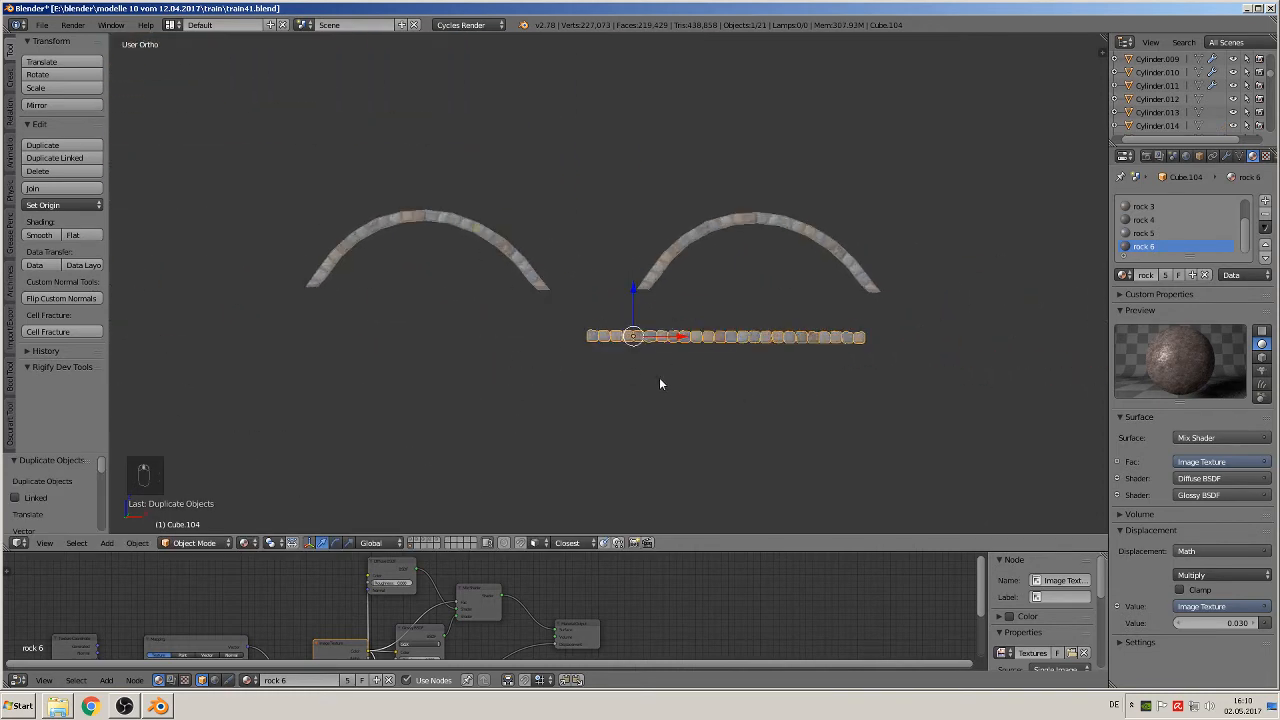
pyautogui.scroll(4, 660, 377)
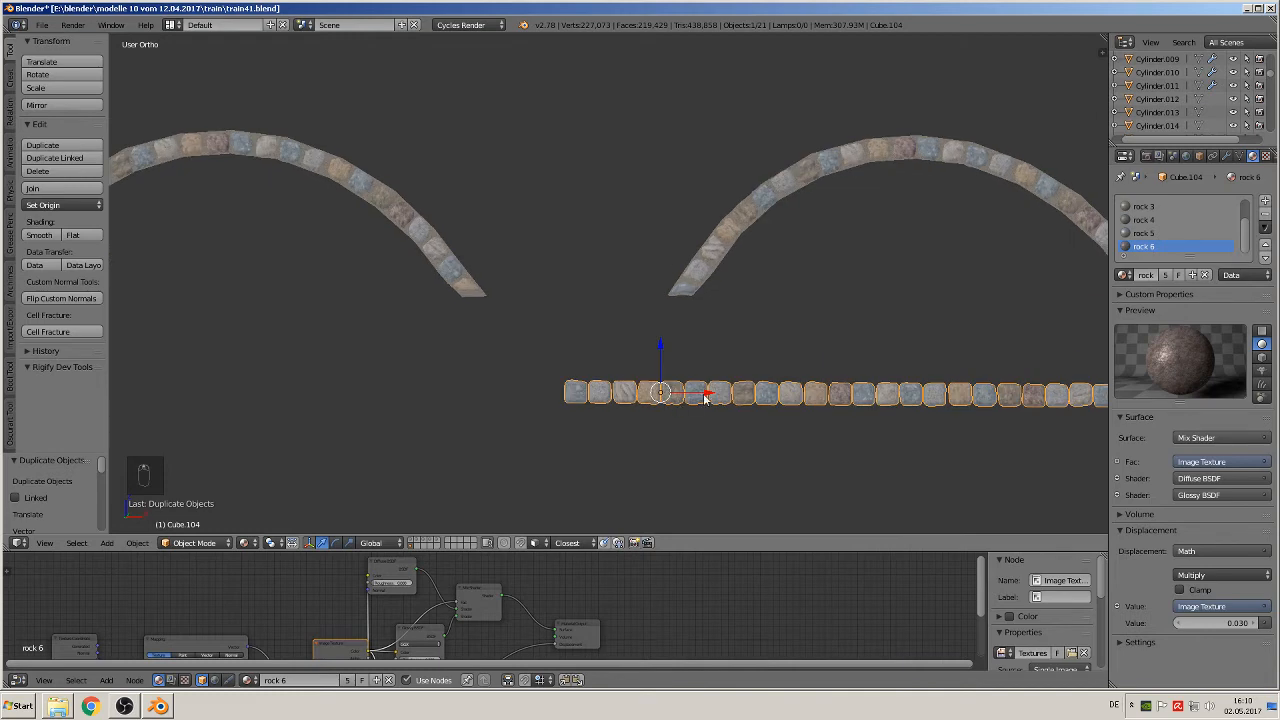
pyautogui.scroll(-9, 562, 340)
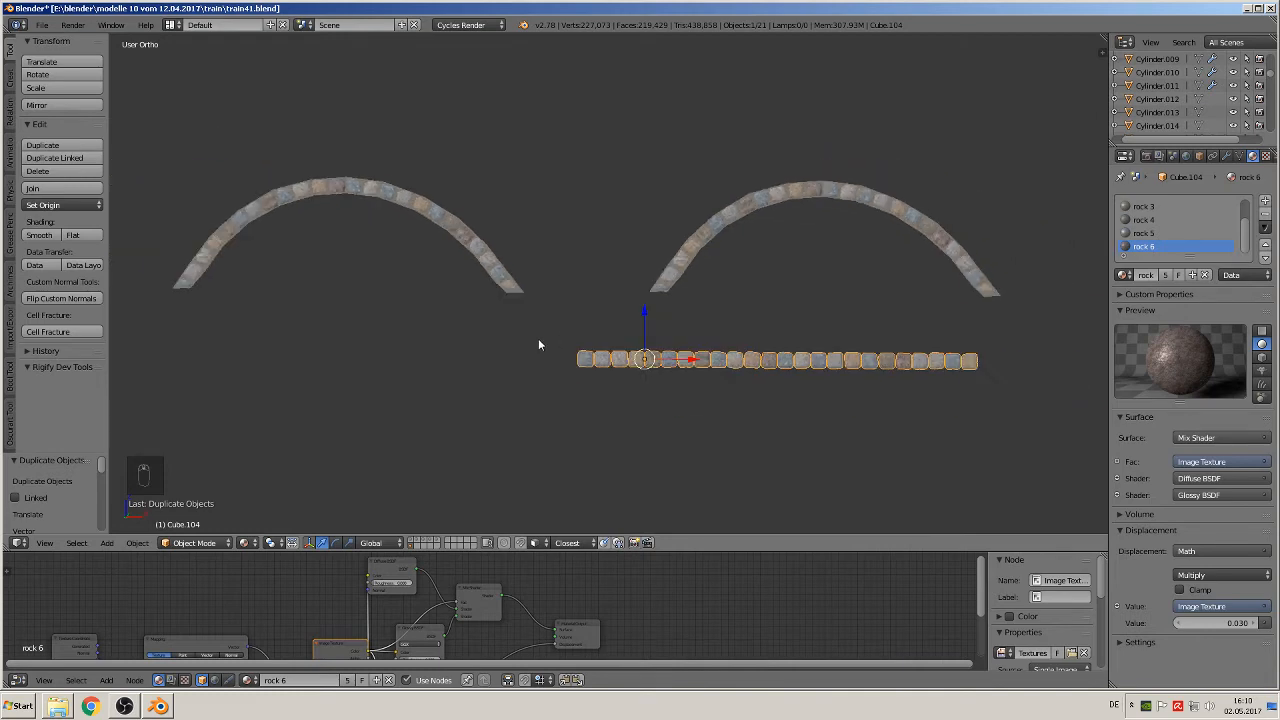
pyautogui.keyDown('shift'); pyautogui.moveTo(425, 315); pyautogui.dragTo(942, 365, button='middle'); pyautogui.keyUp('shift')
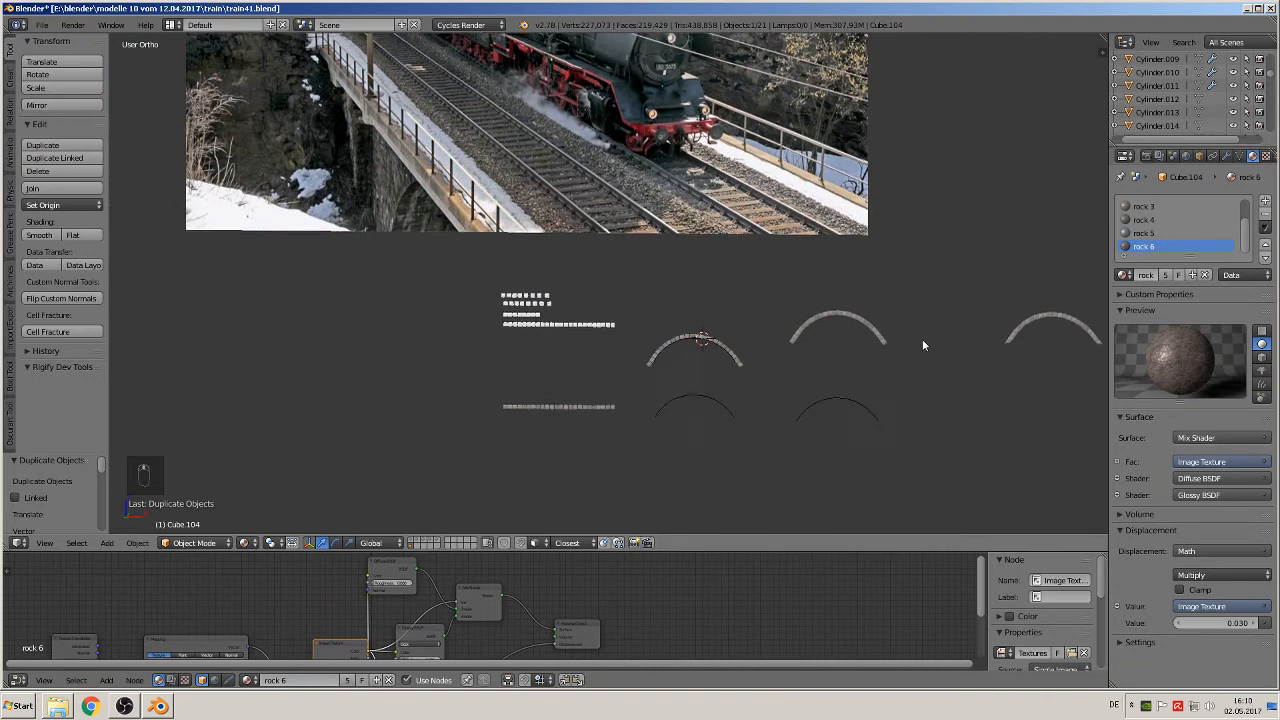
pyautogui.scroll(5, 749, 390)
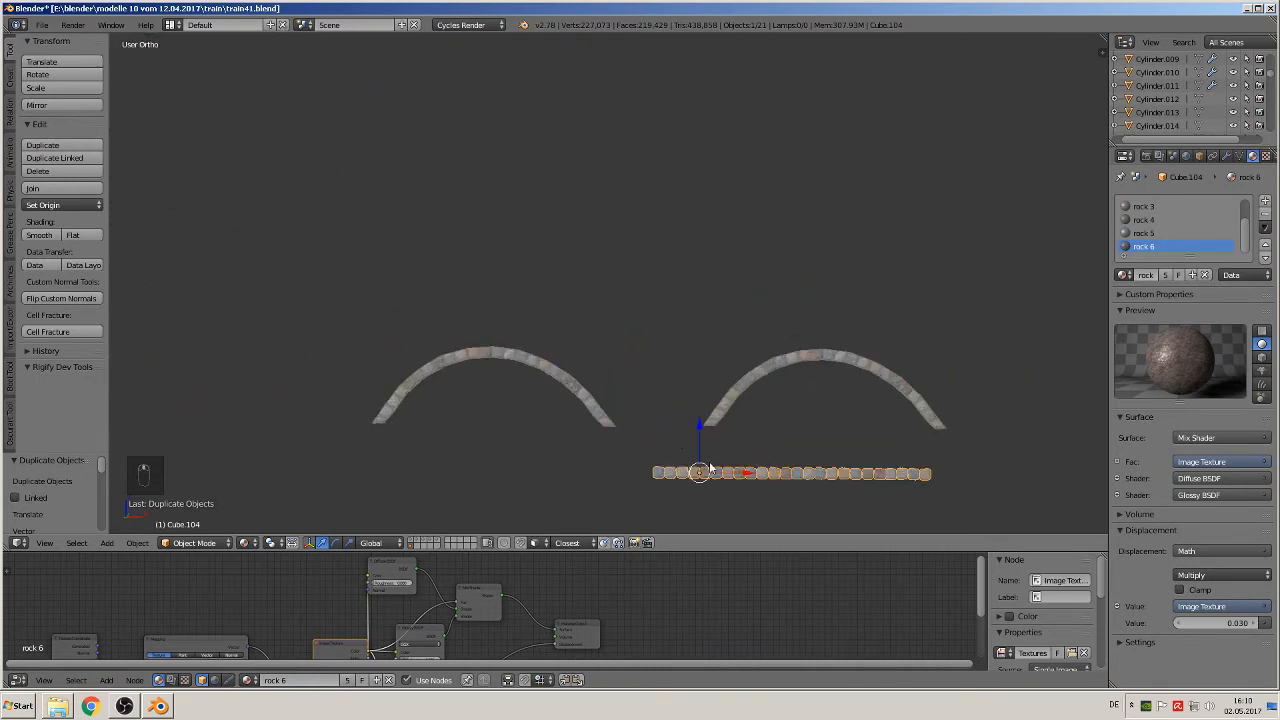
pyautogui.press('g')
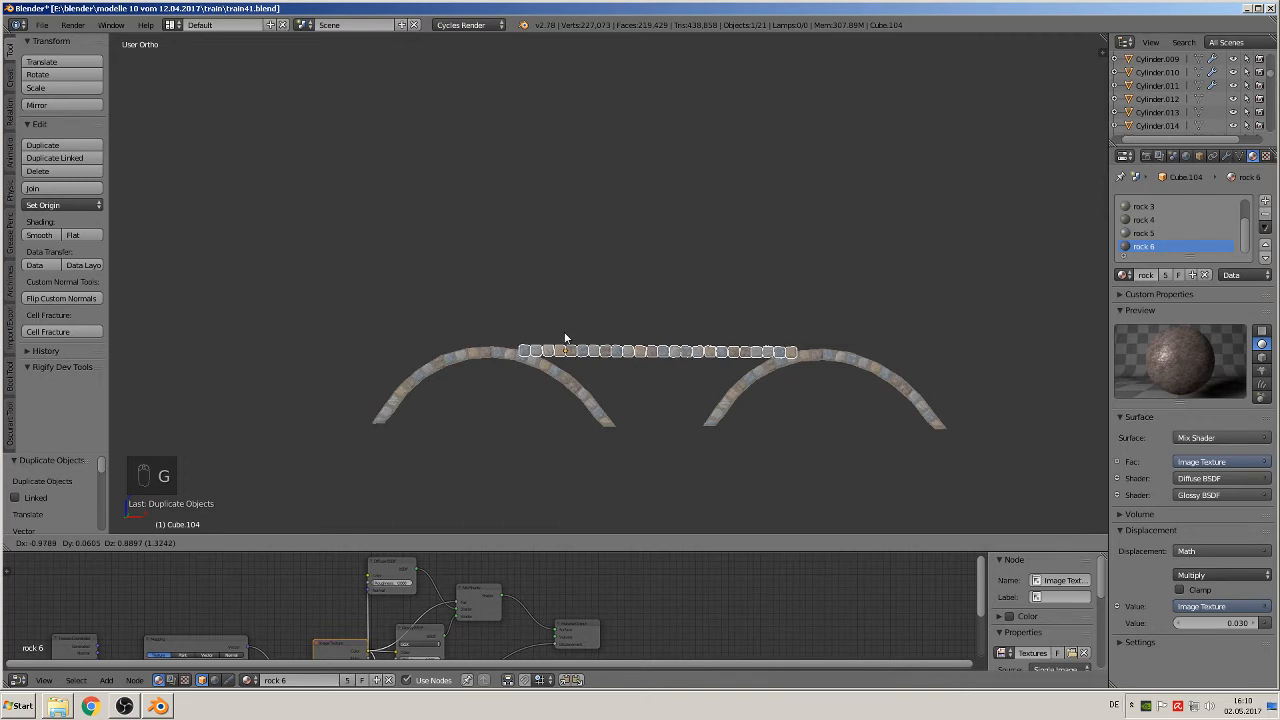
pyautogui.click(565, 338)
# Step: Shift the copied stone row 1.323 along Y towards the plane of the arches
pyautogui.scroll(3, 565, 345)
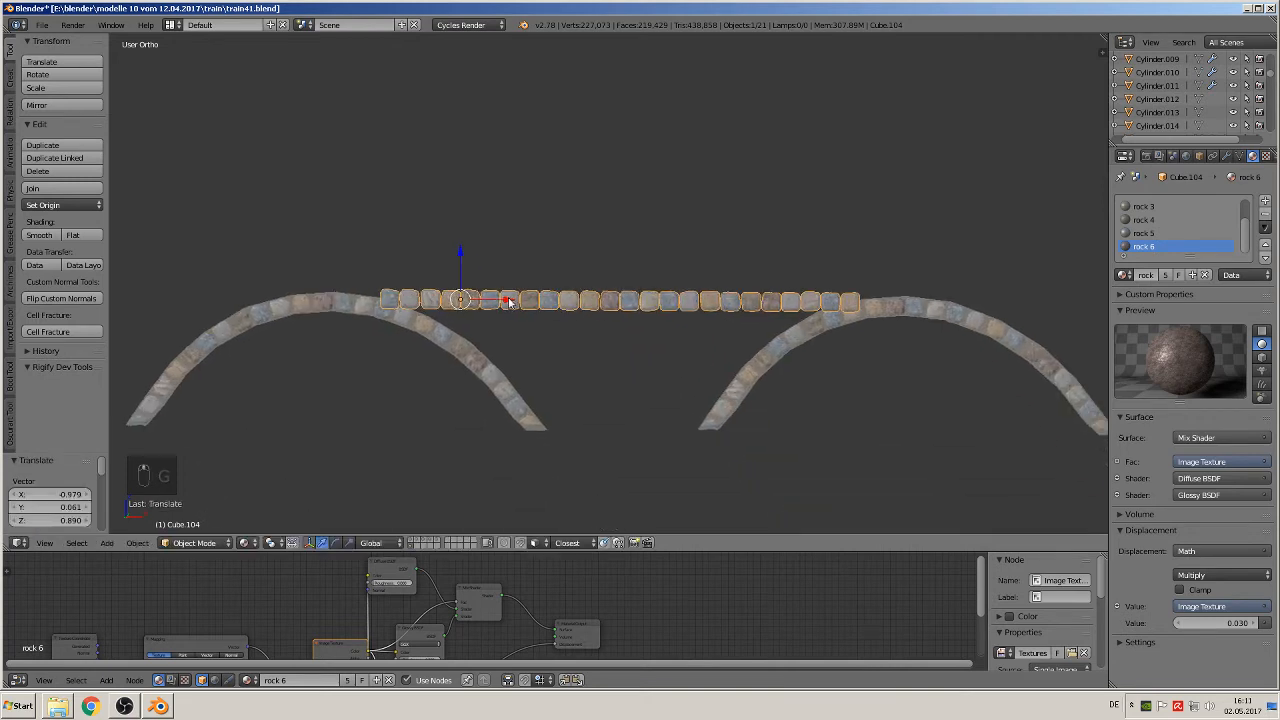
pyautogui.moveTo(565, 345); pyautogui.dragTo(425, 357, button='middle')
pyautogui.press('g')
pyautogui.press('y')
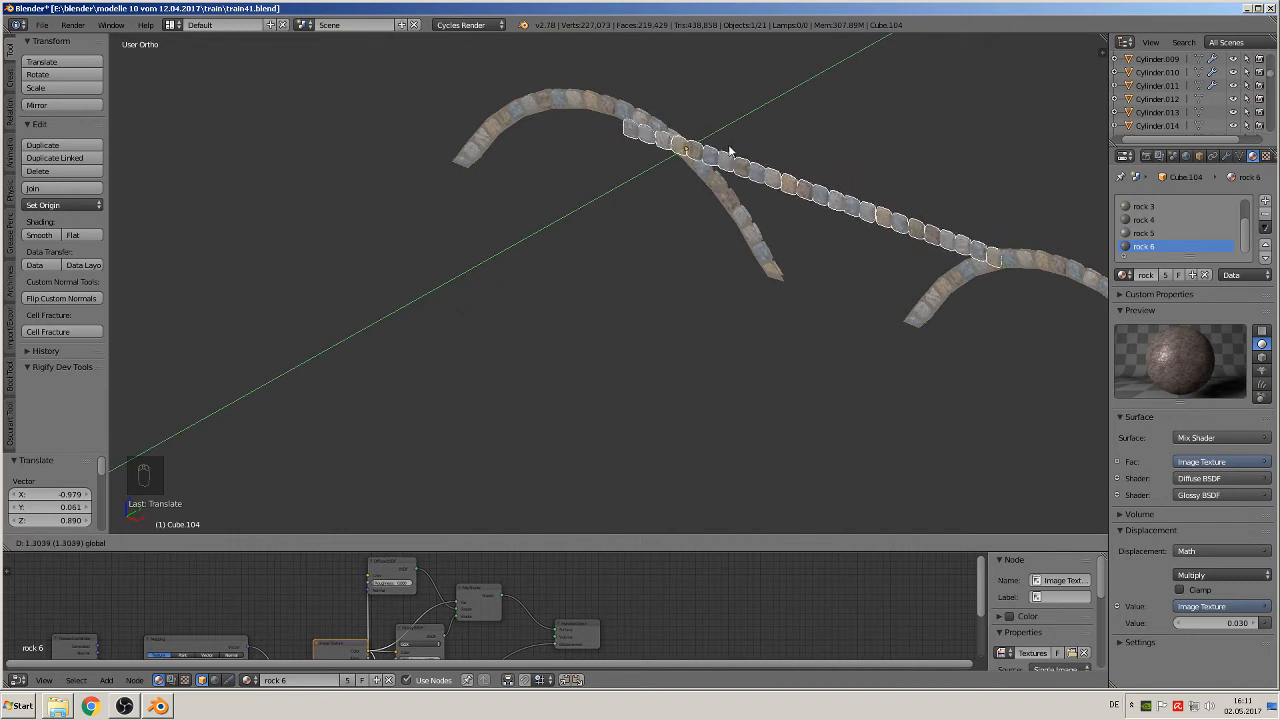
pyautogui.click(731, 150)
# Step: In front view, set the stone row's origin to its geometry and move the row X 0.134, Z 0.158 above the arches
pyautogui.press('KP_1')
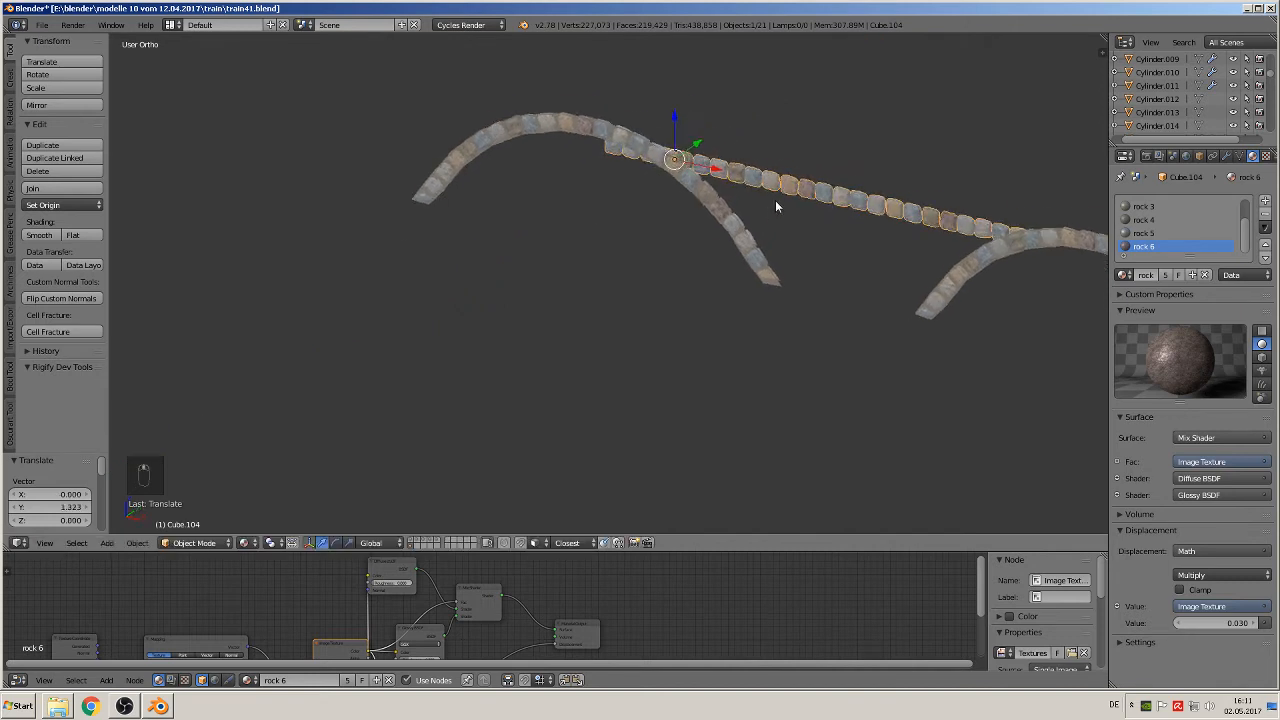
pyautogui.scroll(2, 851, 165)
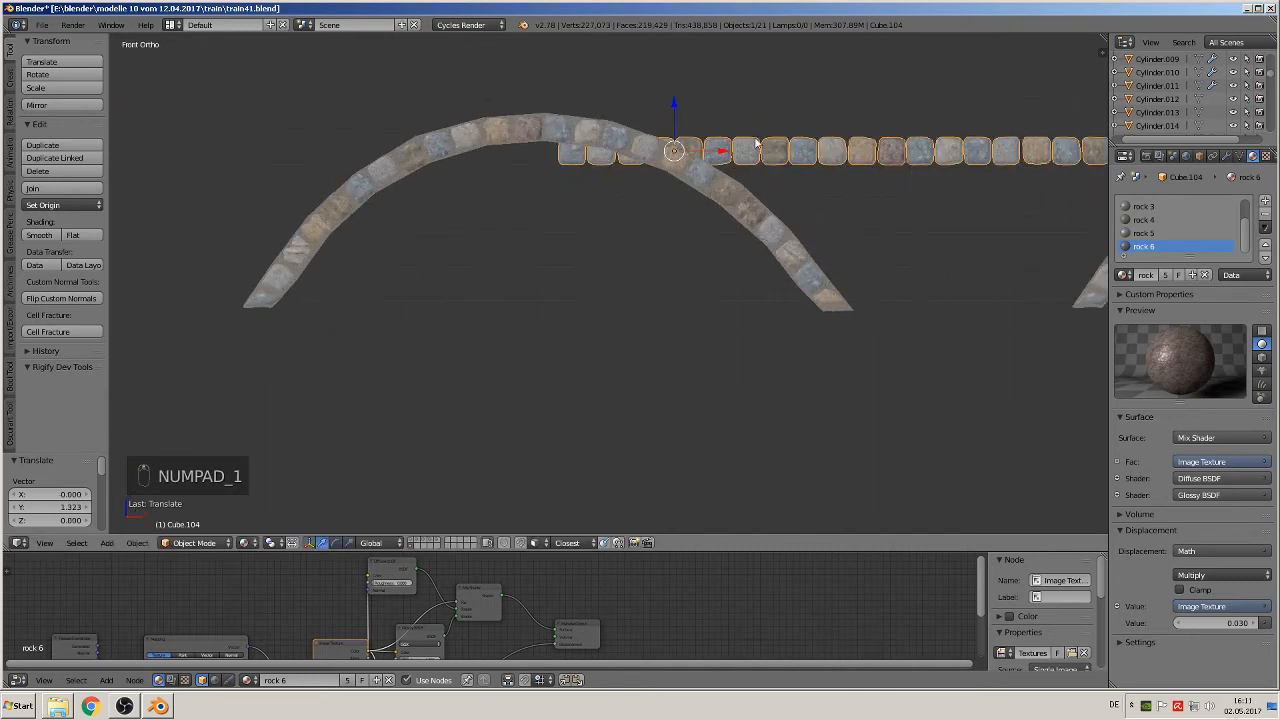
pyautogui.scroll(-4, 760, 201)
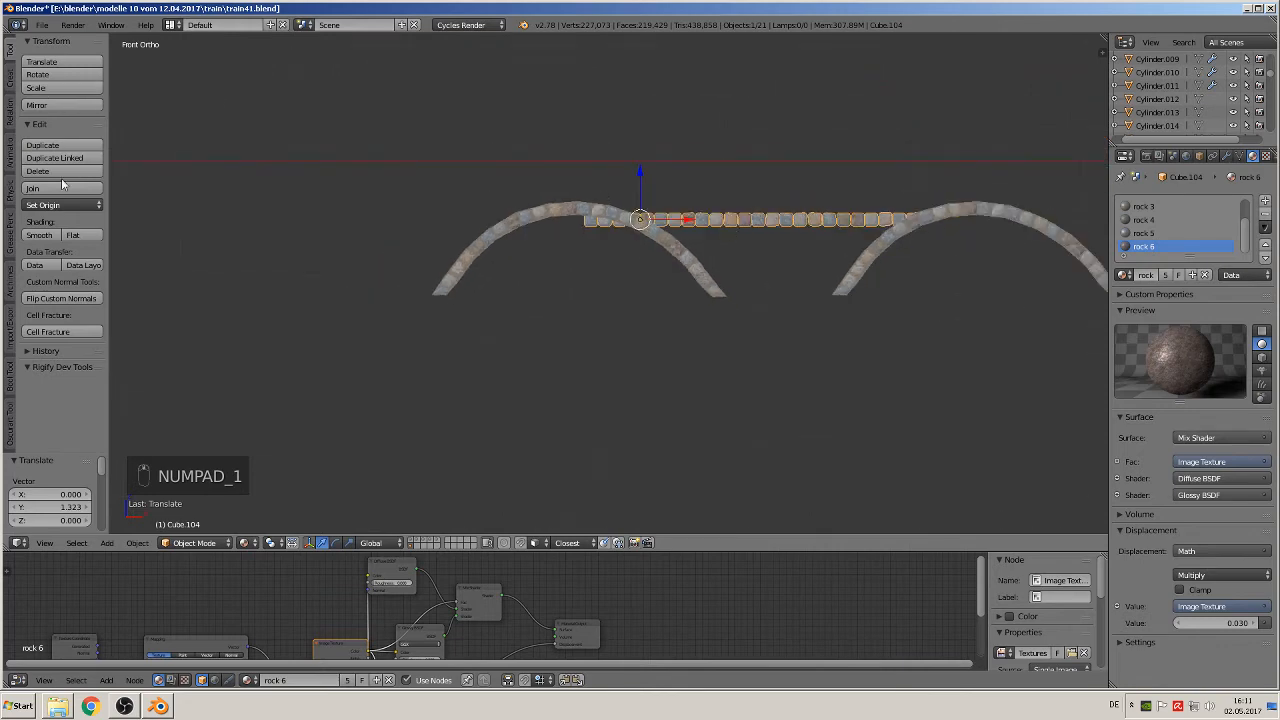
pyautogui.click(62, 204)
pyautogui.click(75, 222)
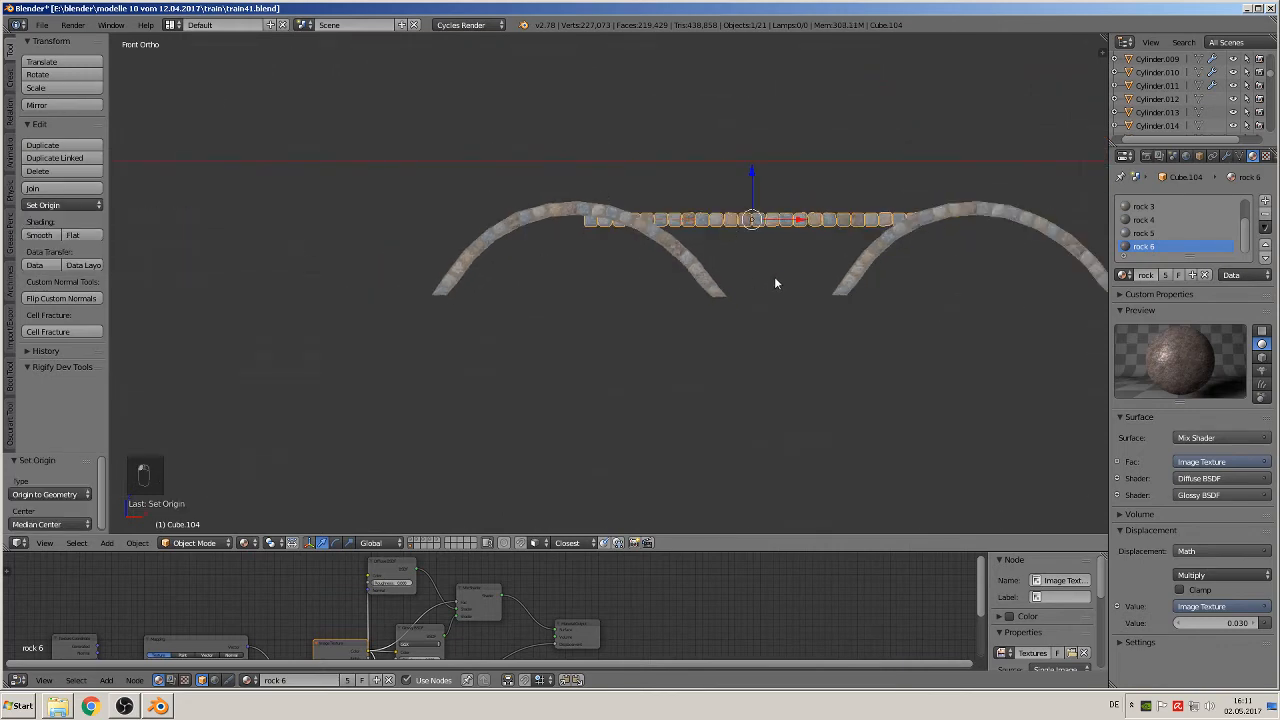
pyautogui.press('g')
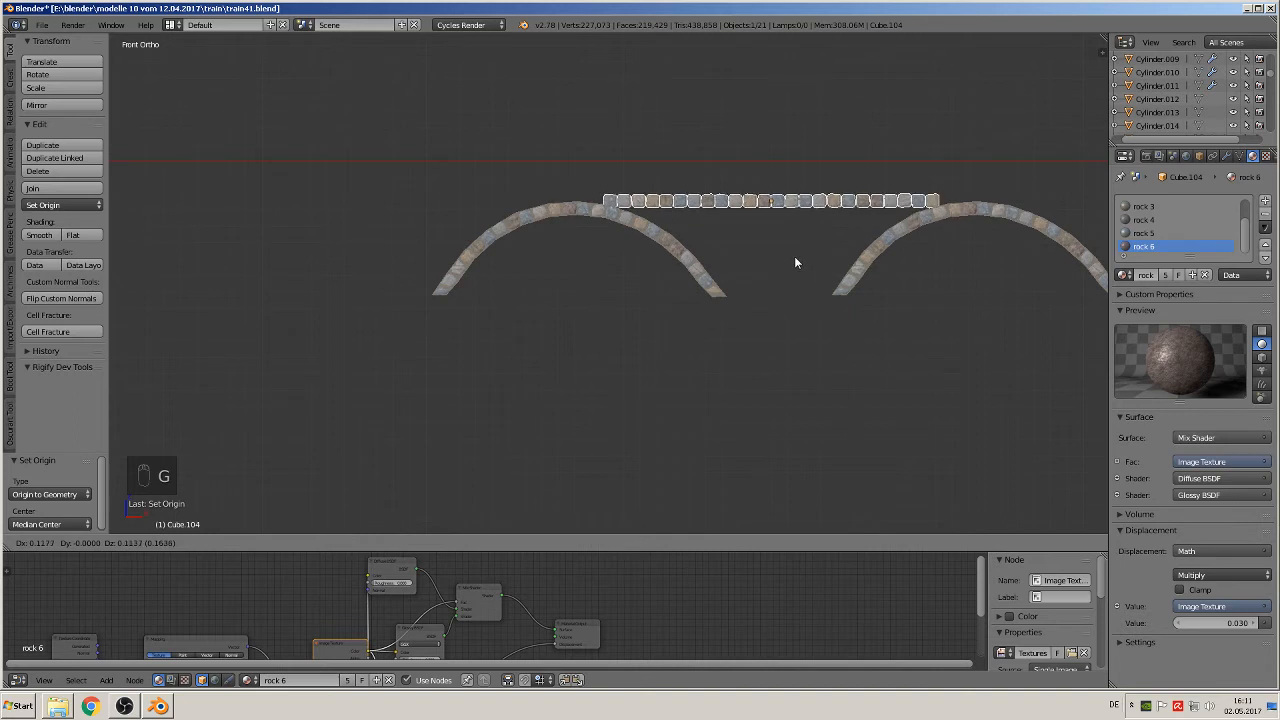
pyautogui.click(796, 249)
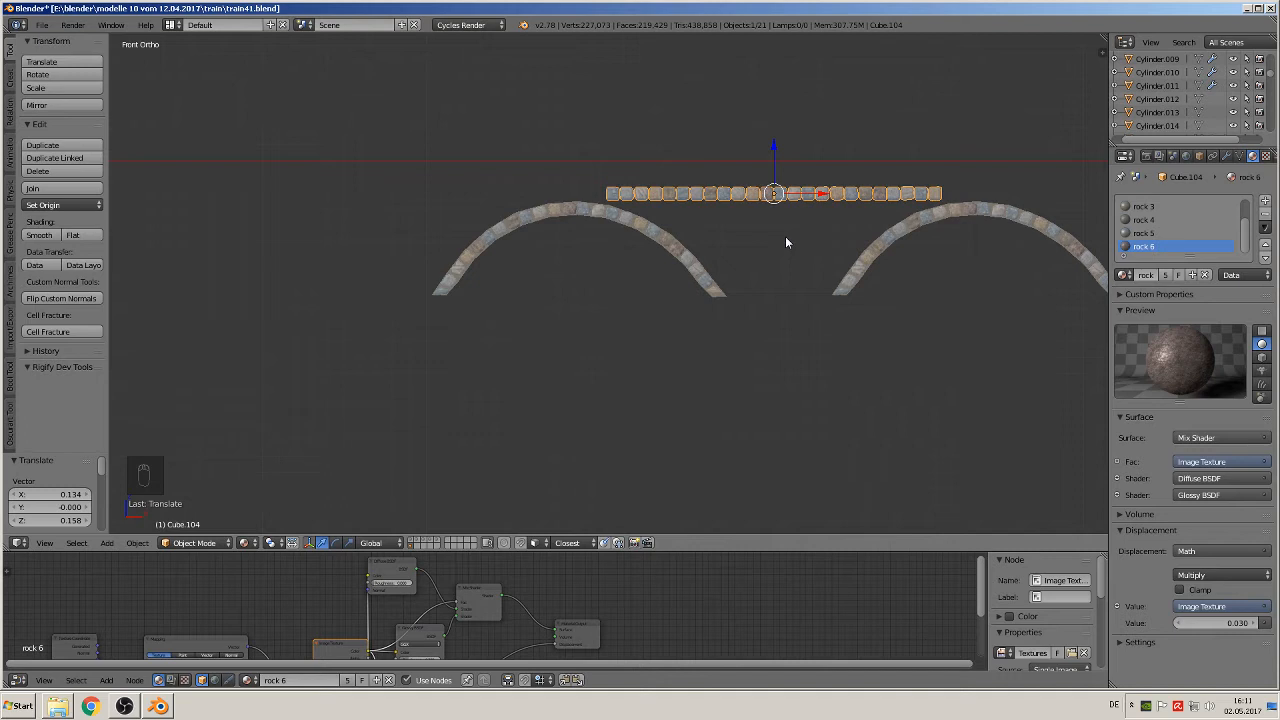
# Step: Duplicate the stone row and move the copy -0.090 along Z as a second course directly beneath it
pyautogui.scroll(2, 786, 237)
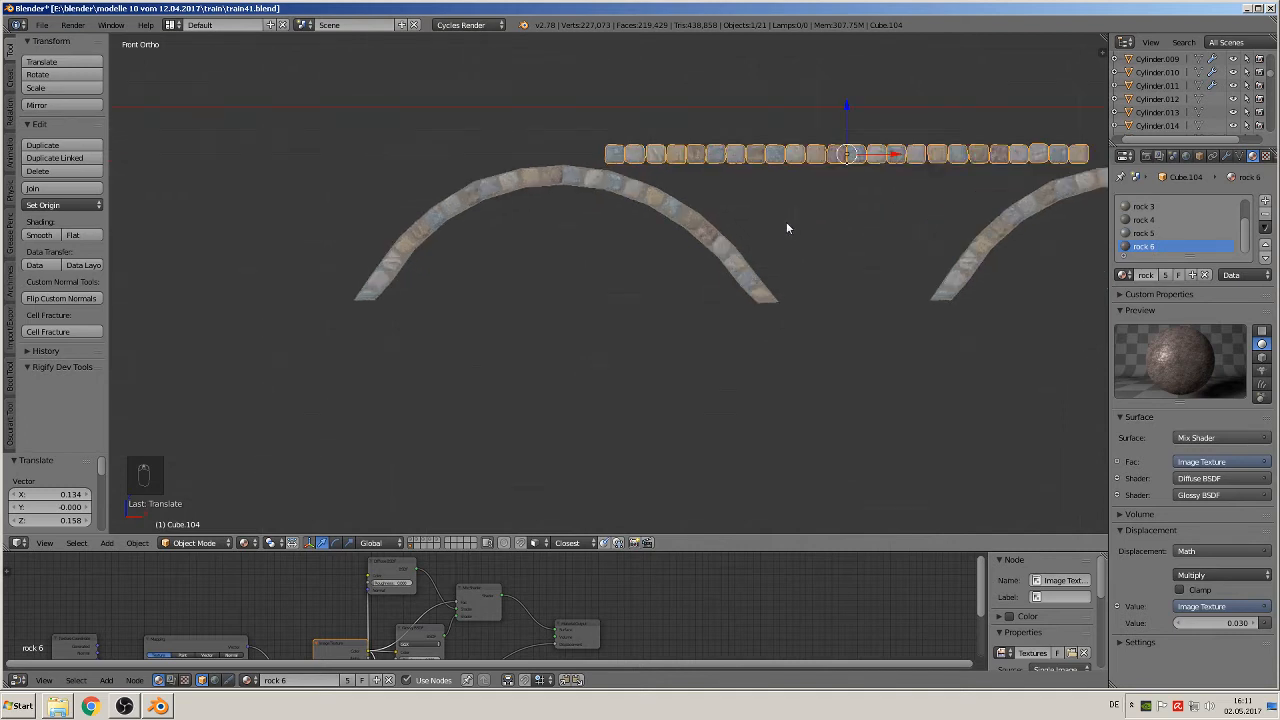
pyautogui.keyDown('shift'); pyautogui.moveTo(786, 221); pyautogui.dragTo(675, 244, button='middle'); pyautogui.keyUp('shift')
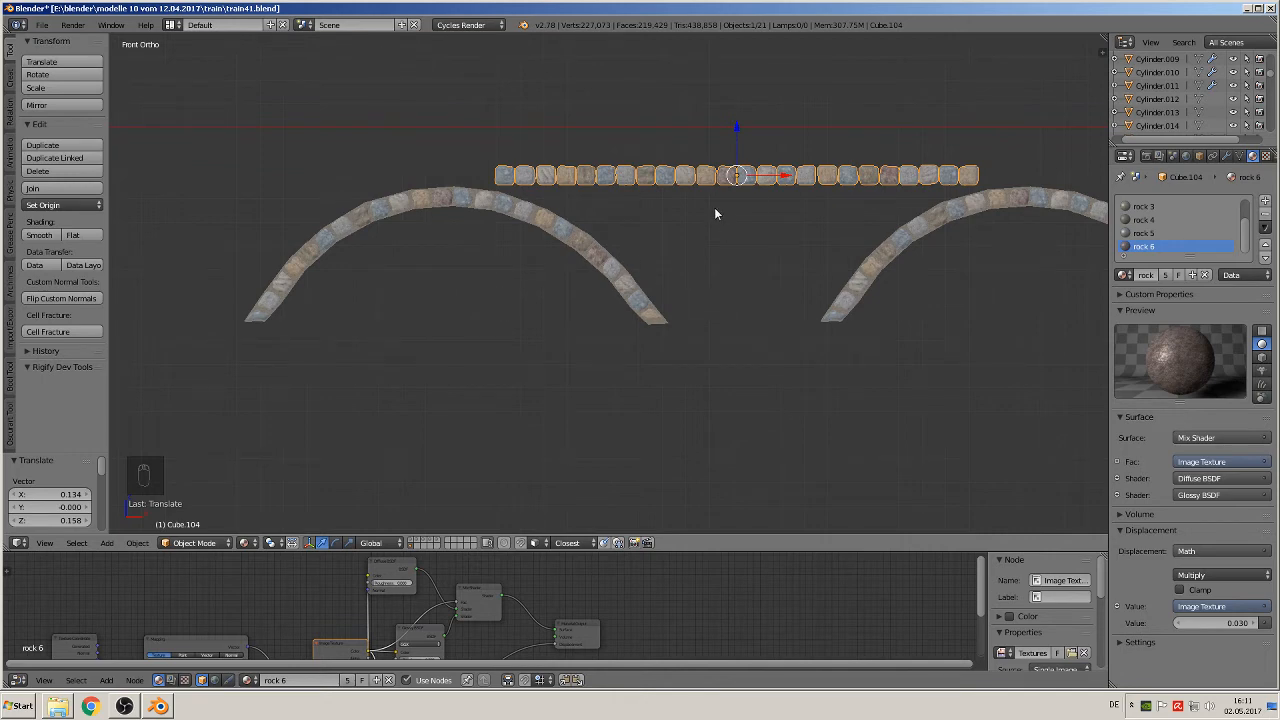
pyautogui.hotkey('shift', 'd')
pyautogui.press('z')
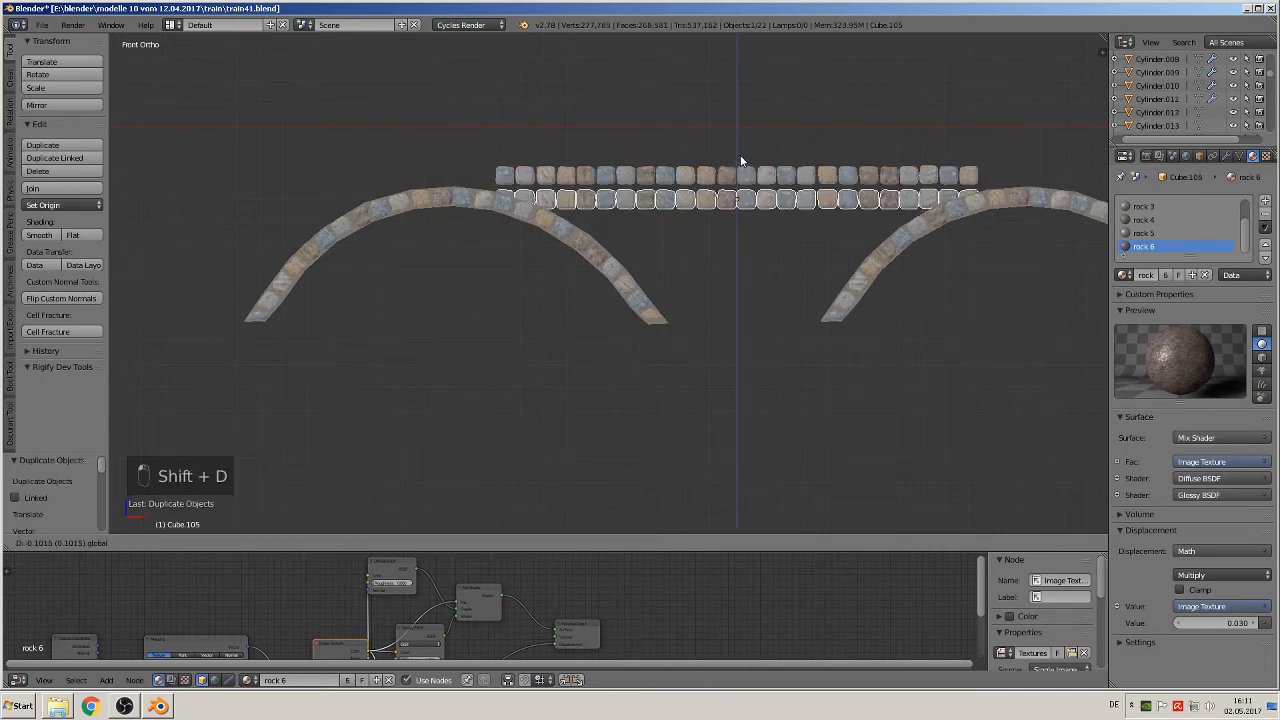
pyautogui.click(741, 156)
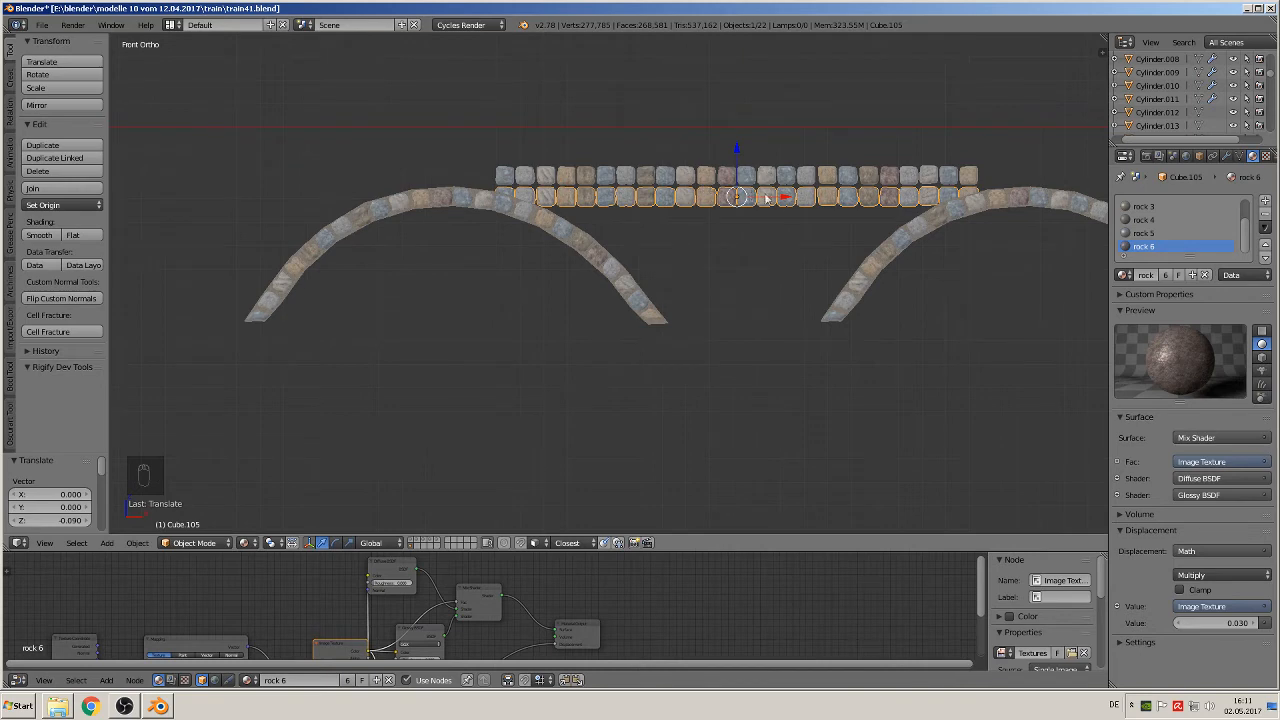
# Step: Offset the lower stone row by X -0.023 and fine-tune its position with the tool shelf hidden
pyautogui.hotkey('shift', 'd')
pyautogui.press('x')
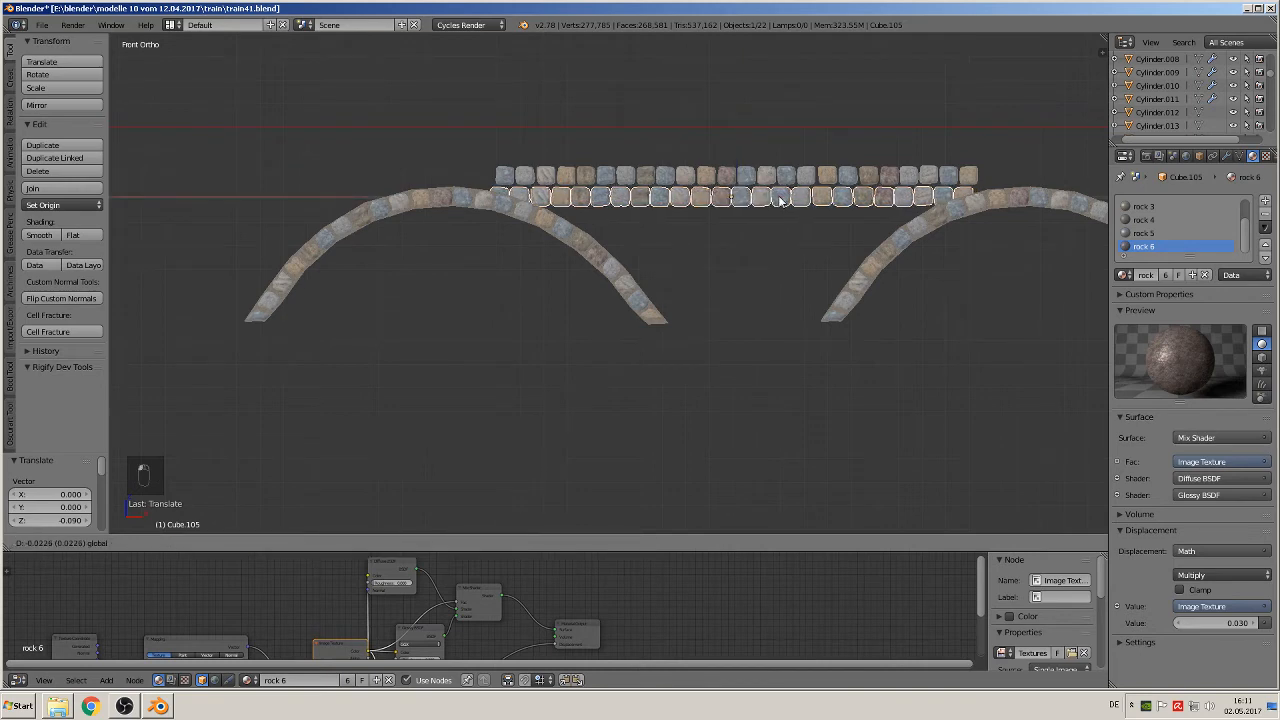
pyautogui.click(781, 201)
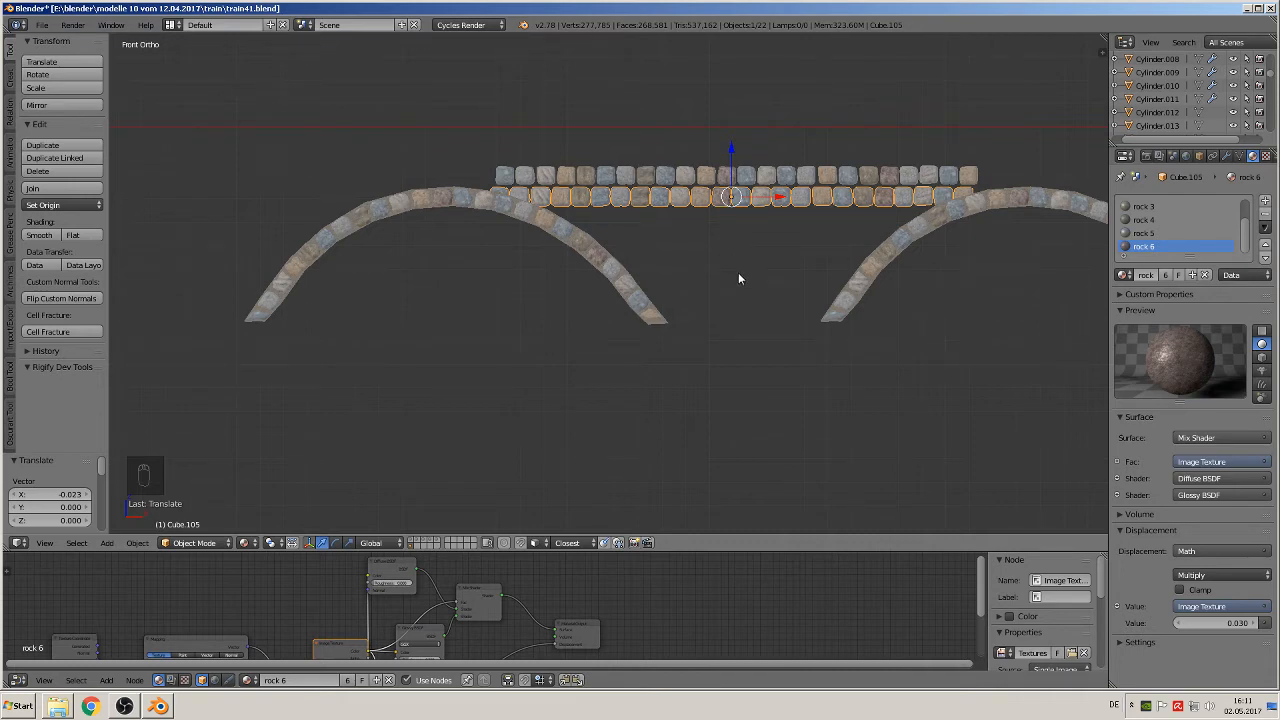
pyautogui.press('t')
pyautogui.press('g')
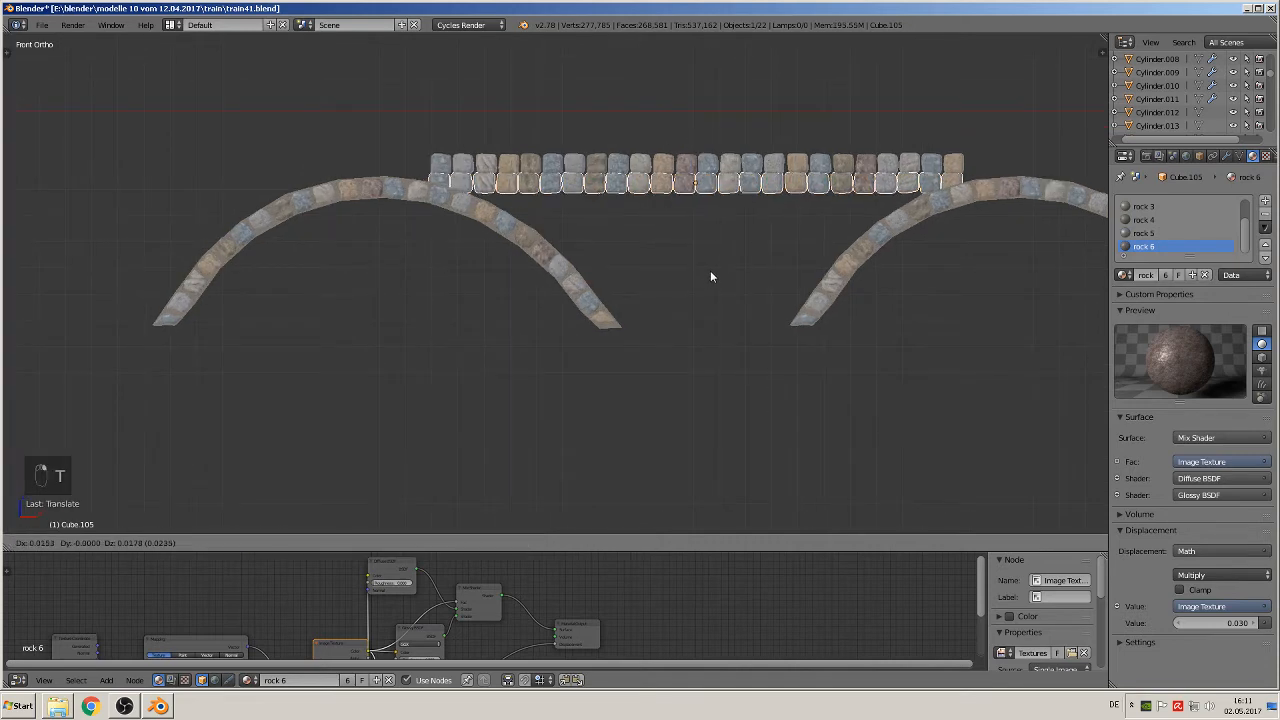
pyautogui.click(718, 291)
# Step: Rotate the lower stone row 180° about the global Y axis
pyautogui.write('r')
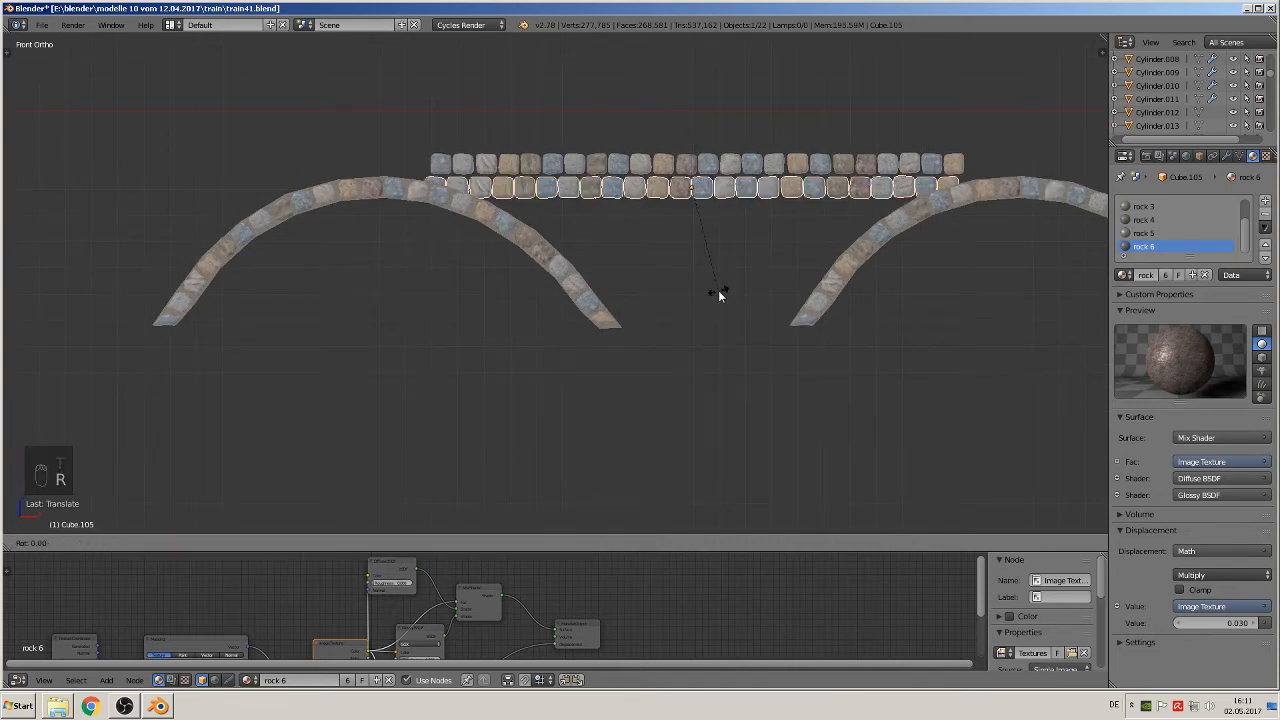
pyautogui.write('y19')
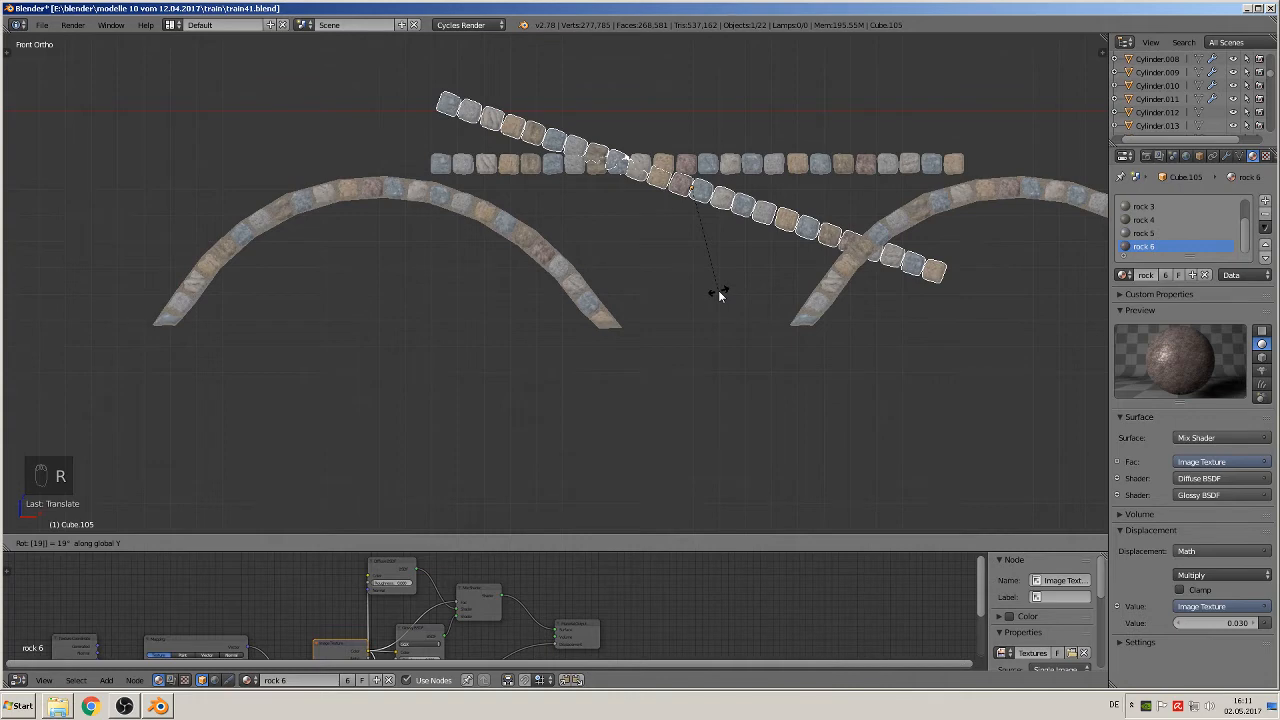
pyautogui.press('BackSpace')
pyautogui.write('80')
pyautogui.click(717, 293)
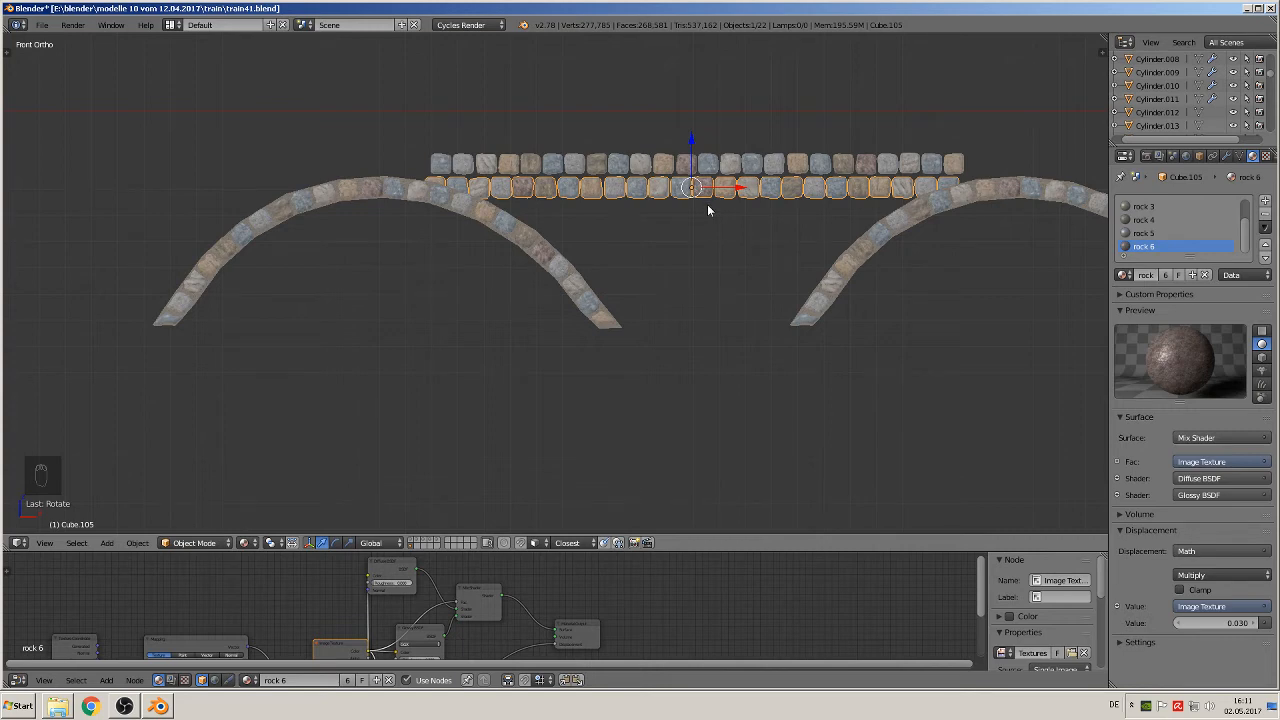
# Step: Duplicate the second stone course and place the copy directly beneath it as a third course, shifted about -0.20 along X
pyautogui.hotkey('shift', 'd')
pyautogui.press('z')
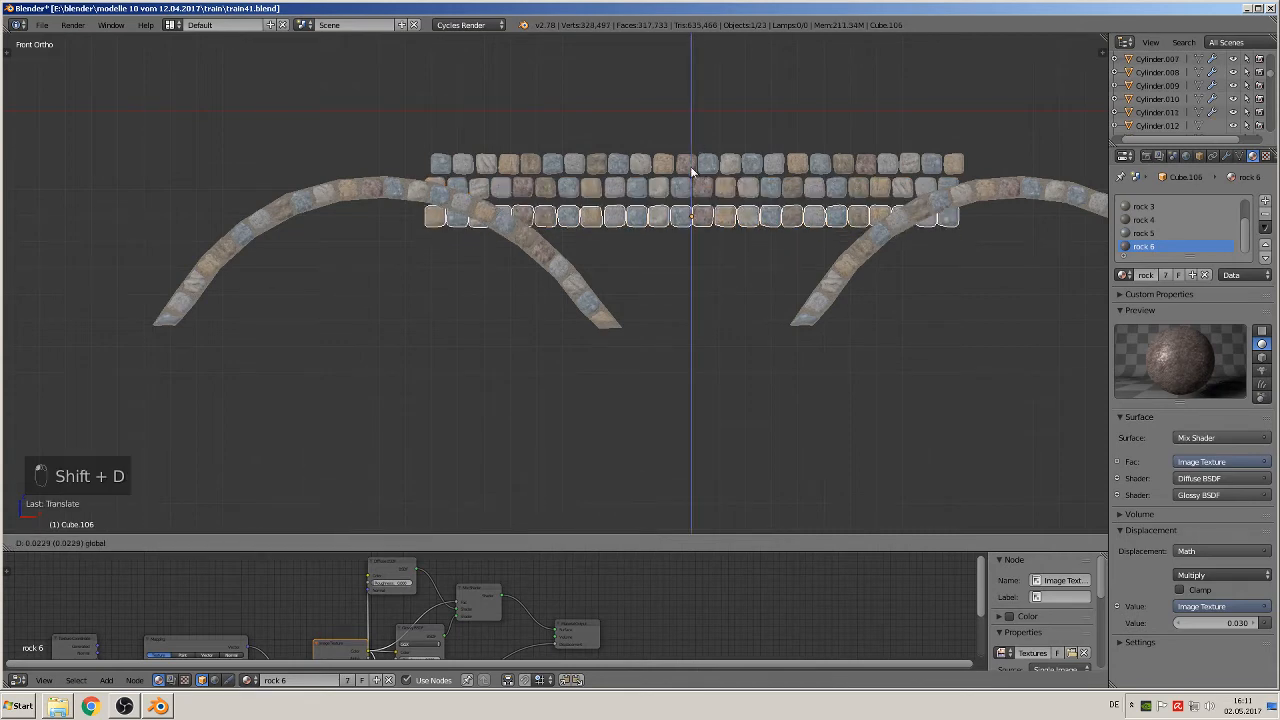
pyautogui.press('x')
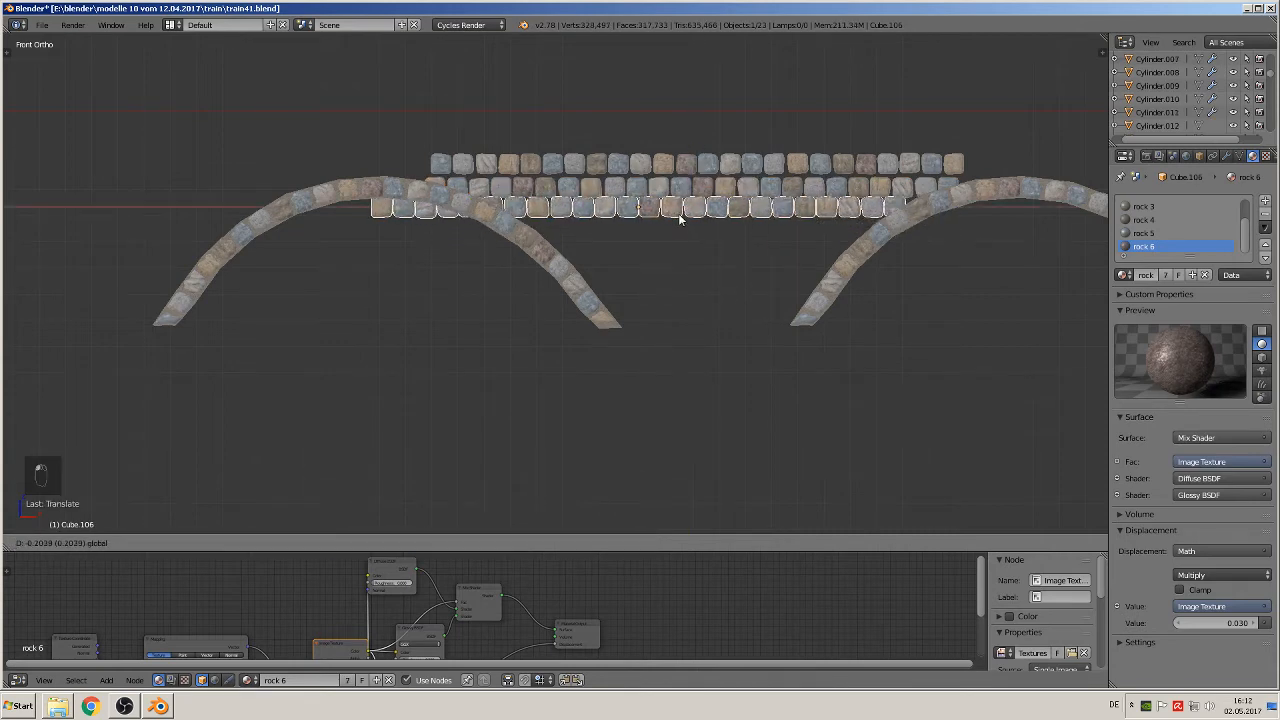
pyautogui.press('z')
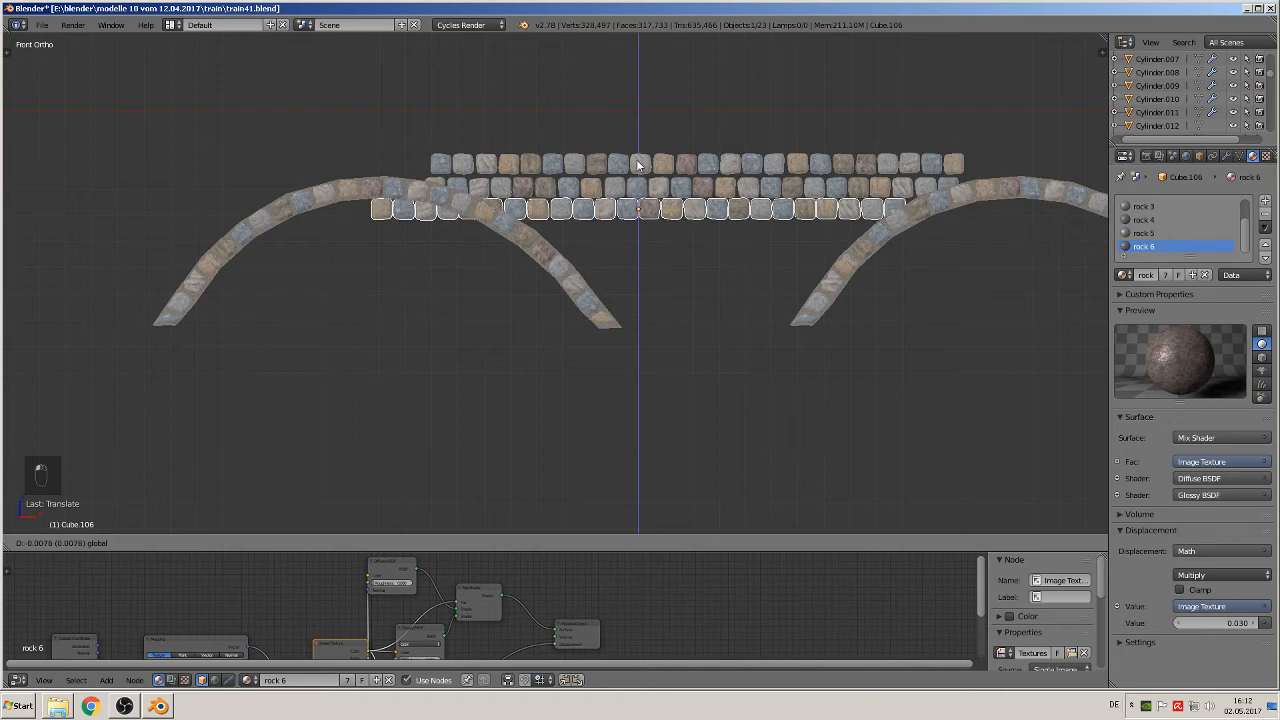
pyautogui.click(640, 165)
# Step: Duplicate the topmost stone row and place the copy beneath the third course as a fourth course, shifted in positive X to stagger the joints
pyautogui.rightClick(686, 165)
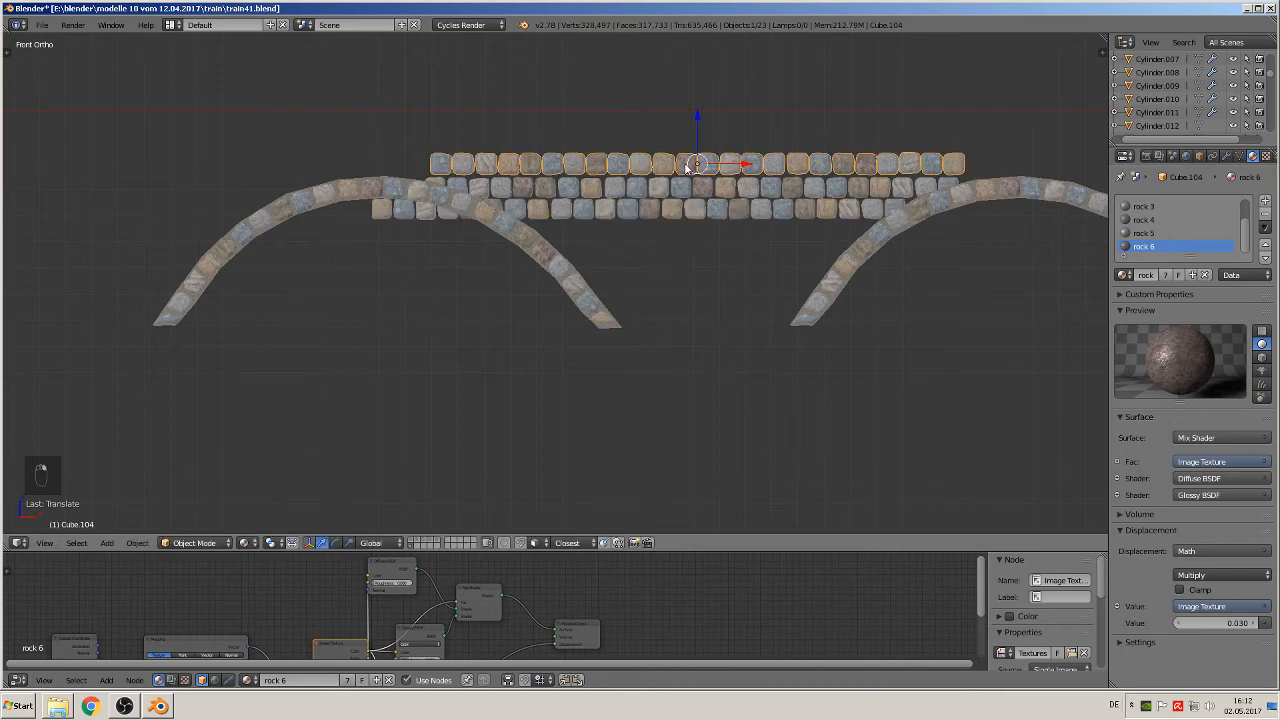
pyautogui.hotkey('shift', 'd')
pyautogui.press('z')
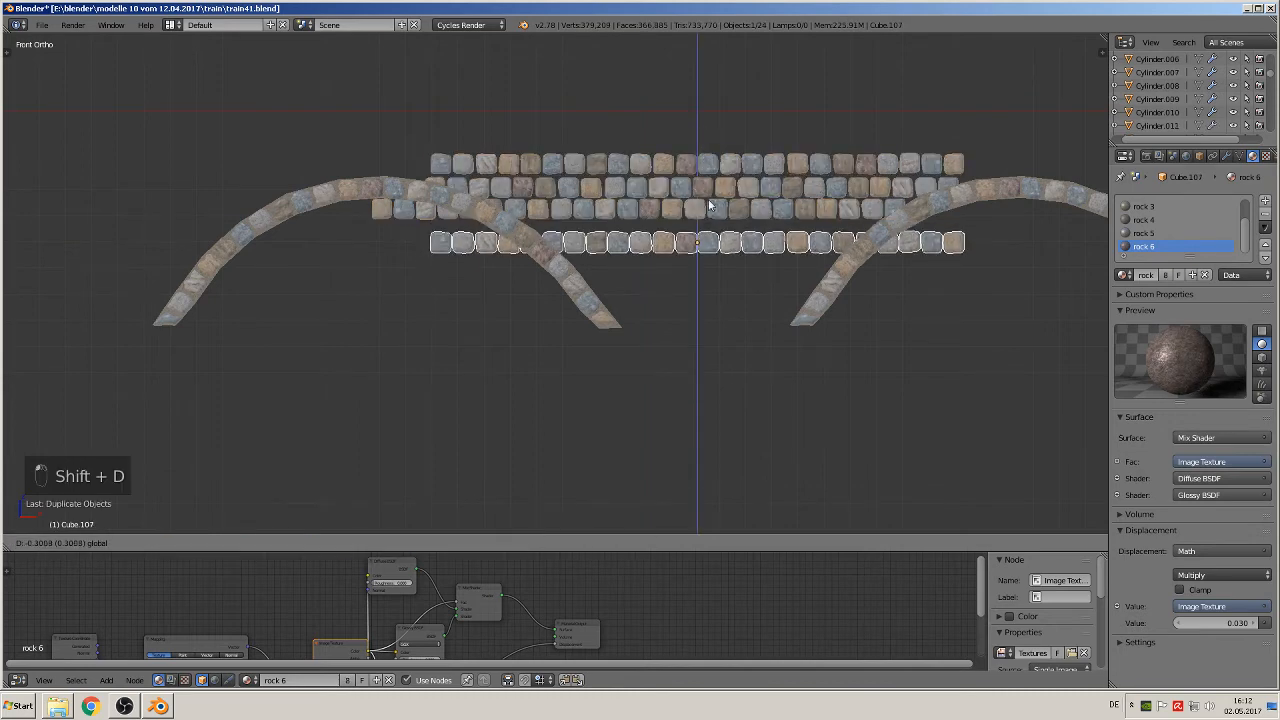
pyautogui.click(709, 188)
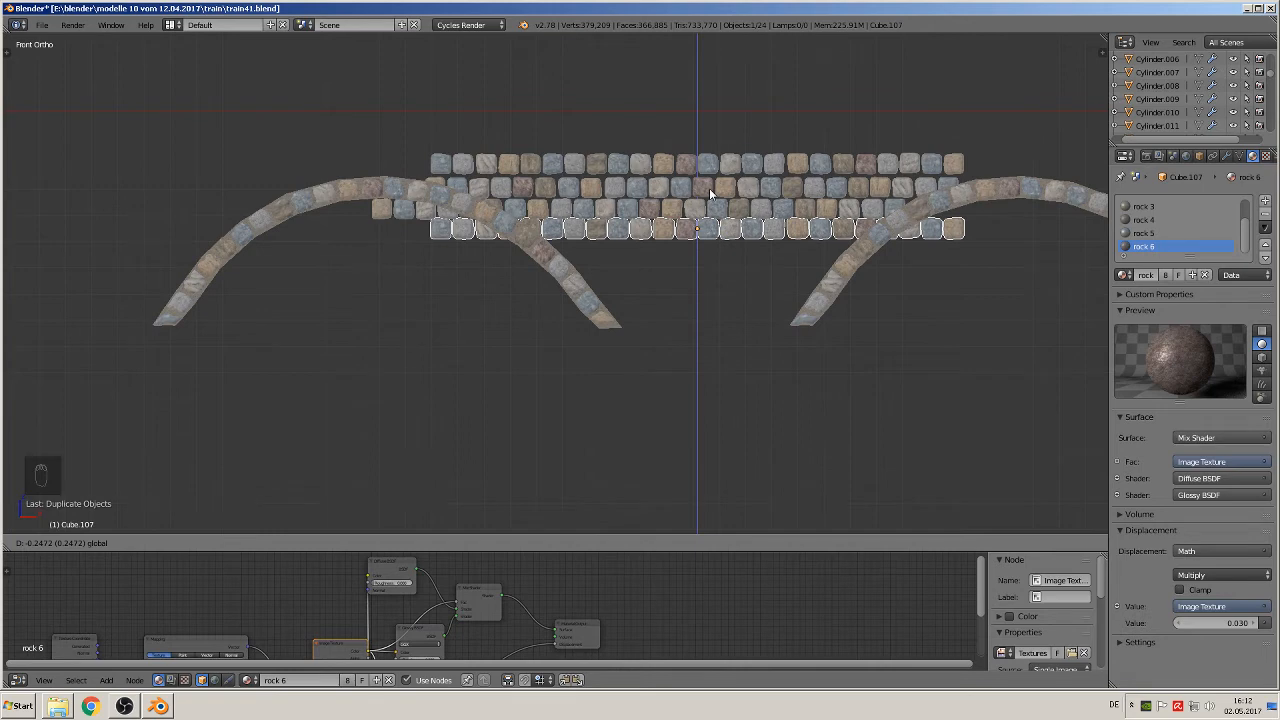
pyautogui.press('g')
pyautogui.press('x')
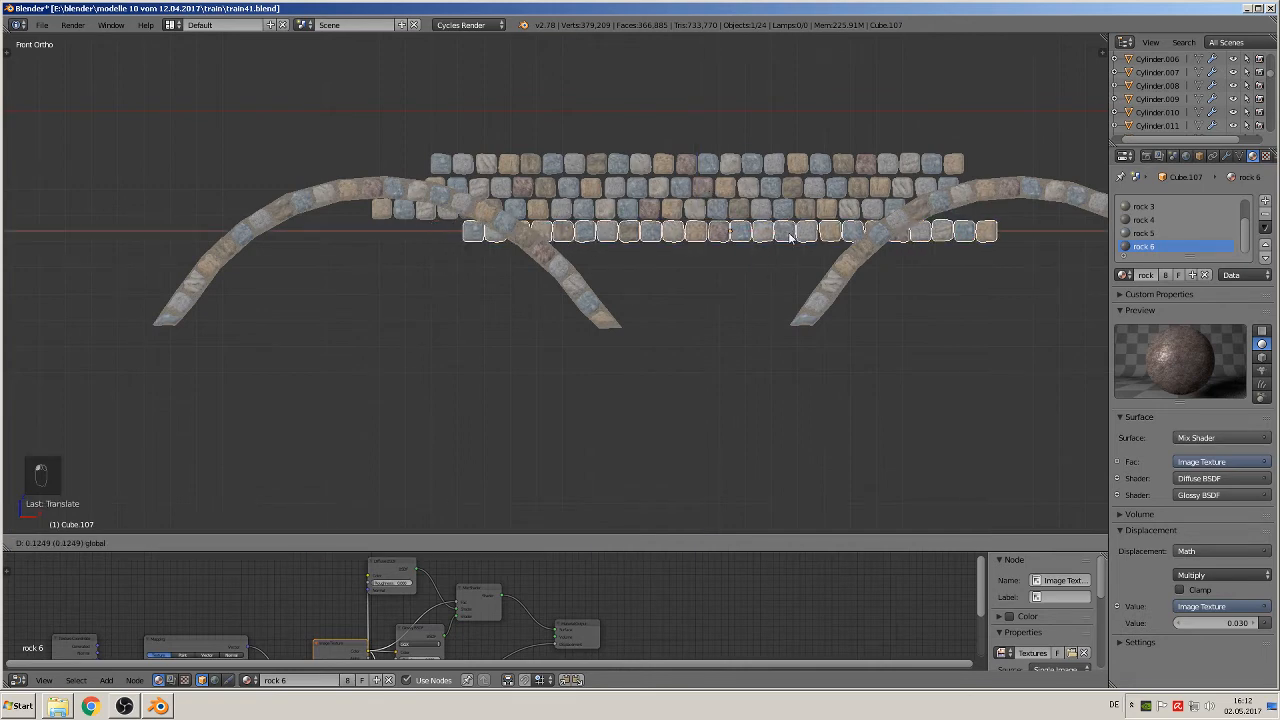
pyautogui.click(792, 237)
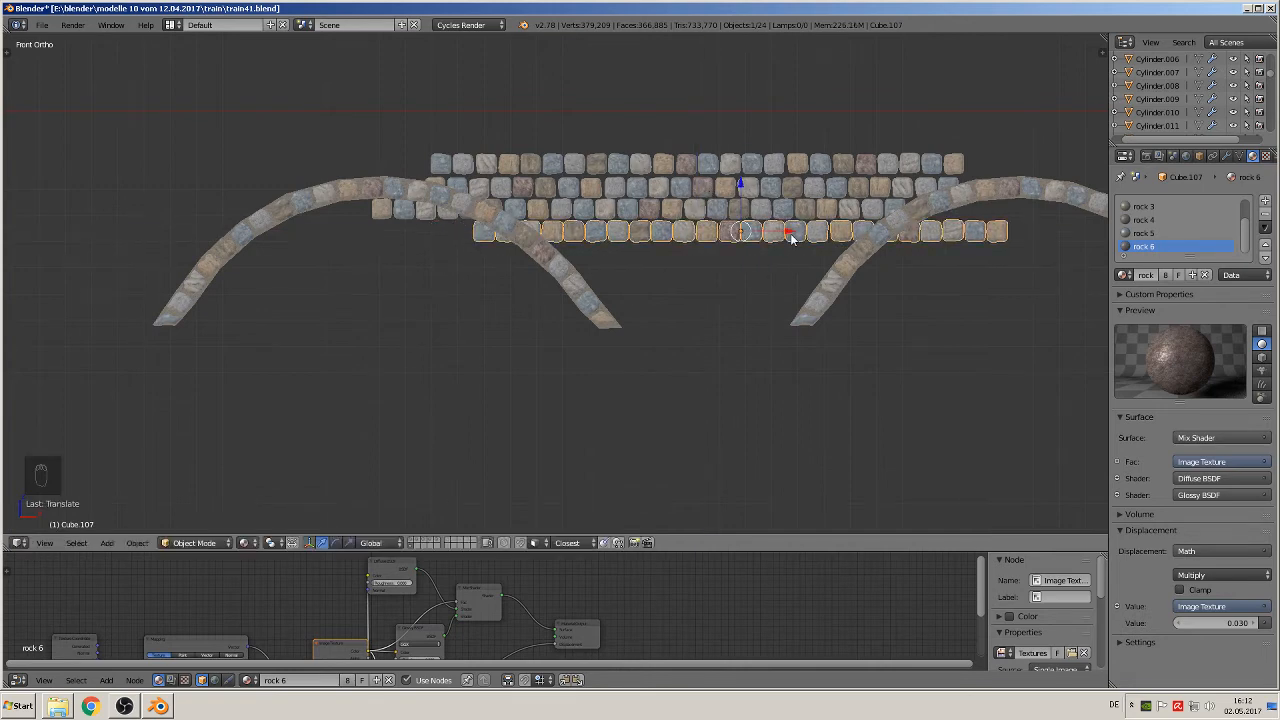
# Step: Duplicate the third stone course and fit the copy beneath the fourth as a fifth course, nudged slightly in negative X
pyautogui.rightClick(781, 191)
pyautogui.rightClick(765, 210)
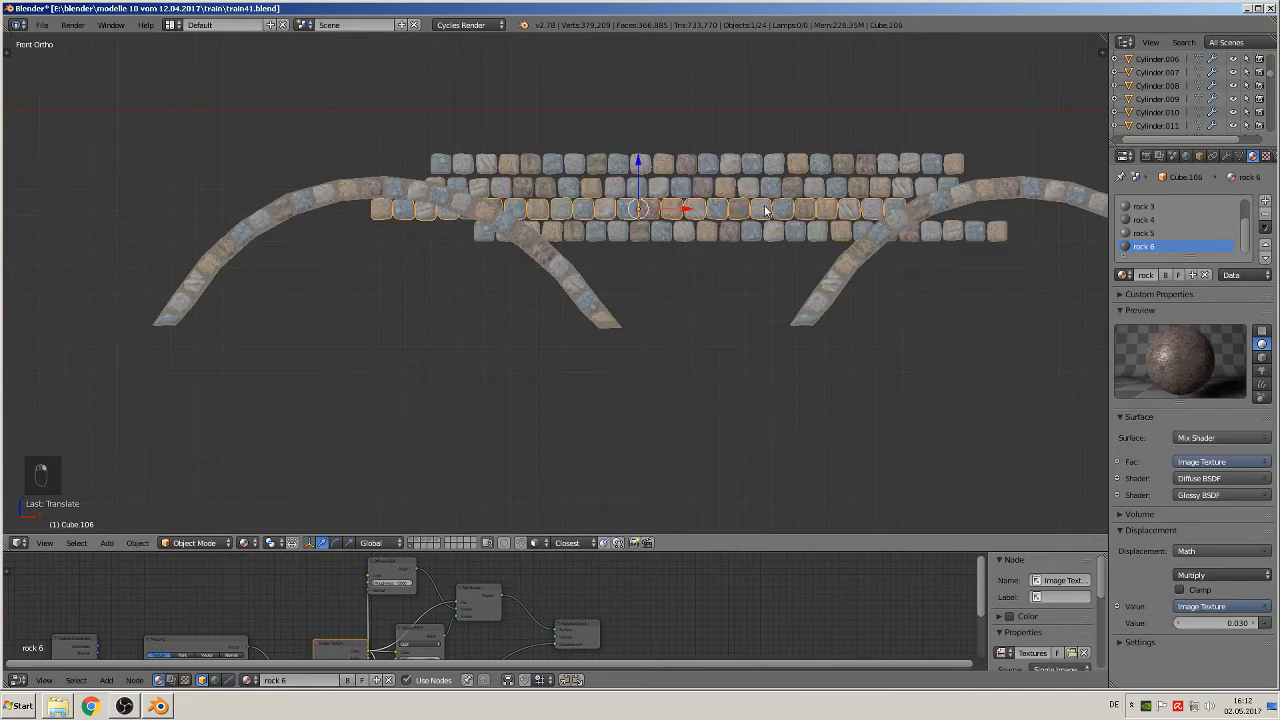
pyautogui.hotkey('shift', 'd')
pyautogui.press('z')
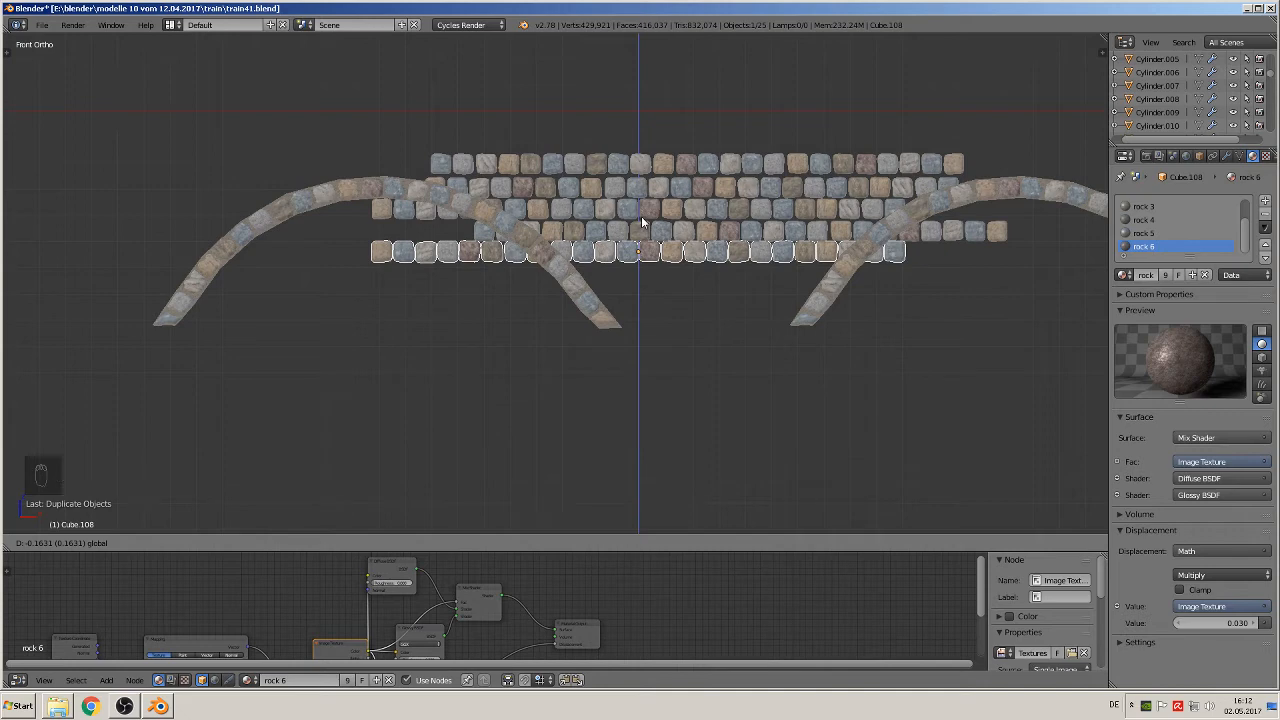
pyautogui.click(641, 216)
pyautogui.moveTo(667, 252); pyautogui.dragTo(653, 245)
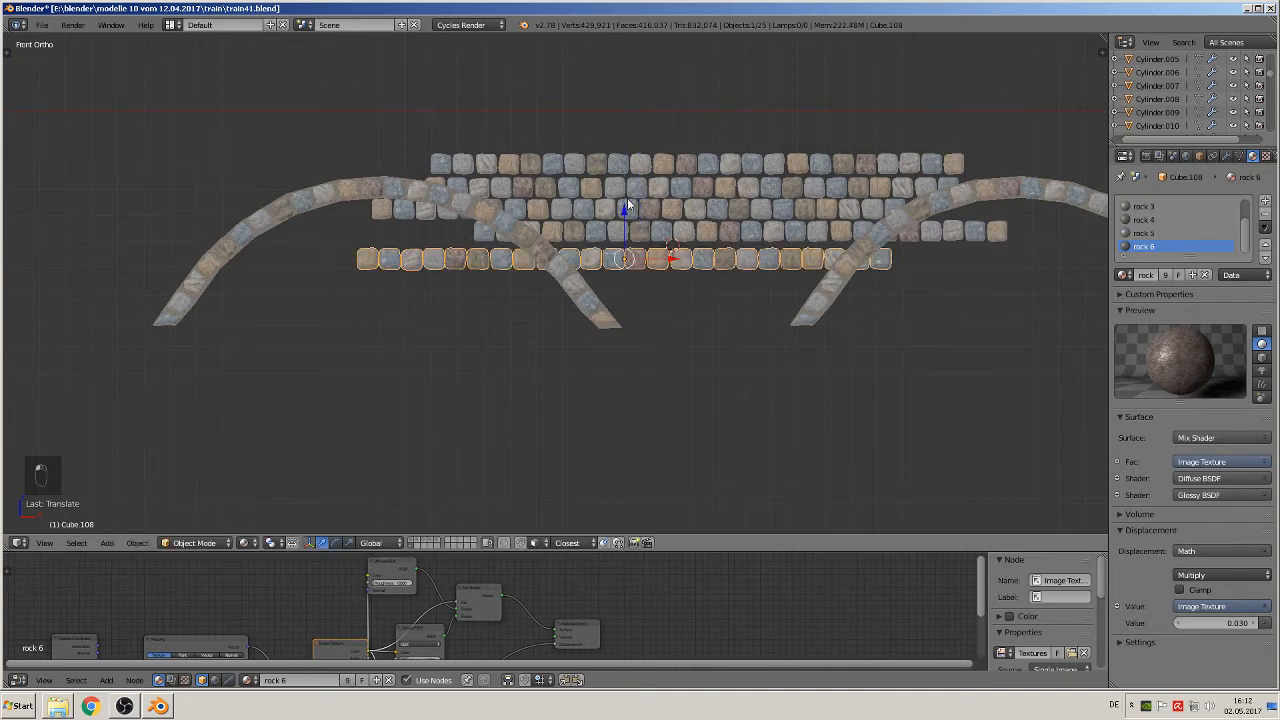
pyautogui.moveTo(627, 198); pyautogui.dragTo(626, 201)
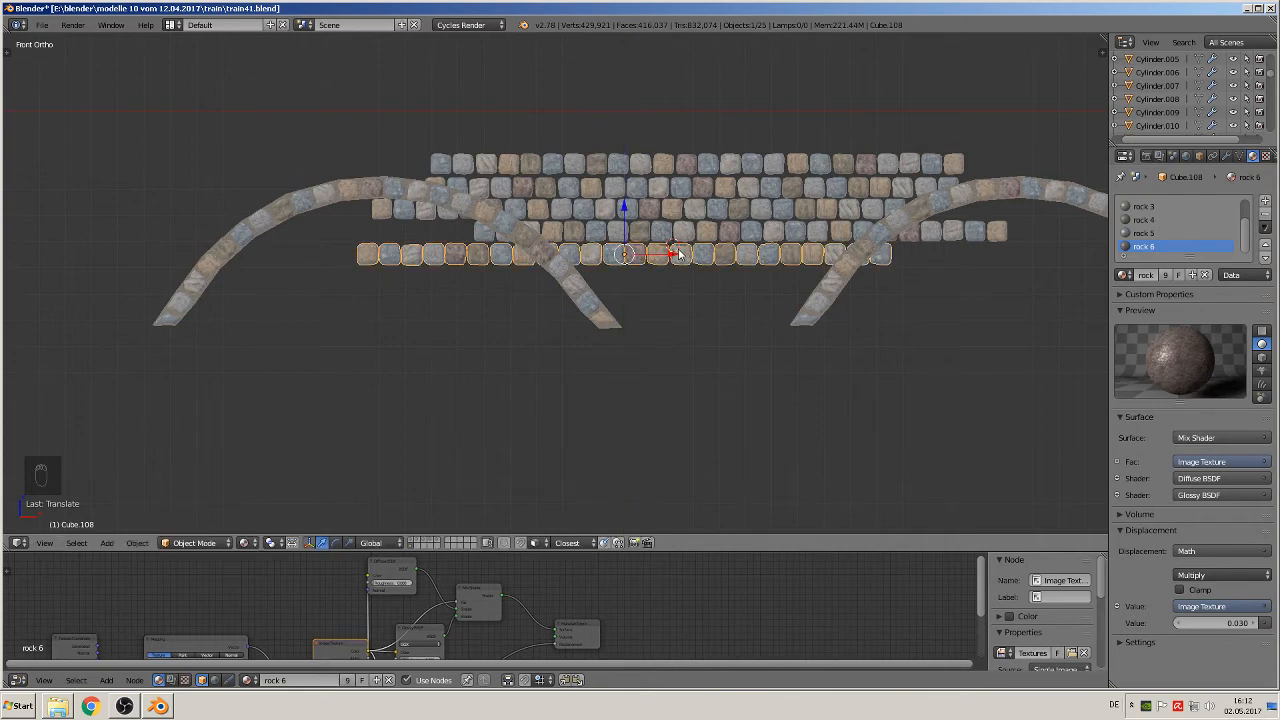
pyautogui.moveTo(679, 255); pyautogui.dragTo(673, 256)
# Step: Duplicate the second stone course and place the copy beneath the fifth as a sixth course, shifted in positive X
pyautogui.rightClick(697, 190)
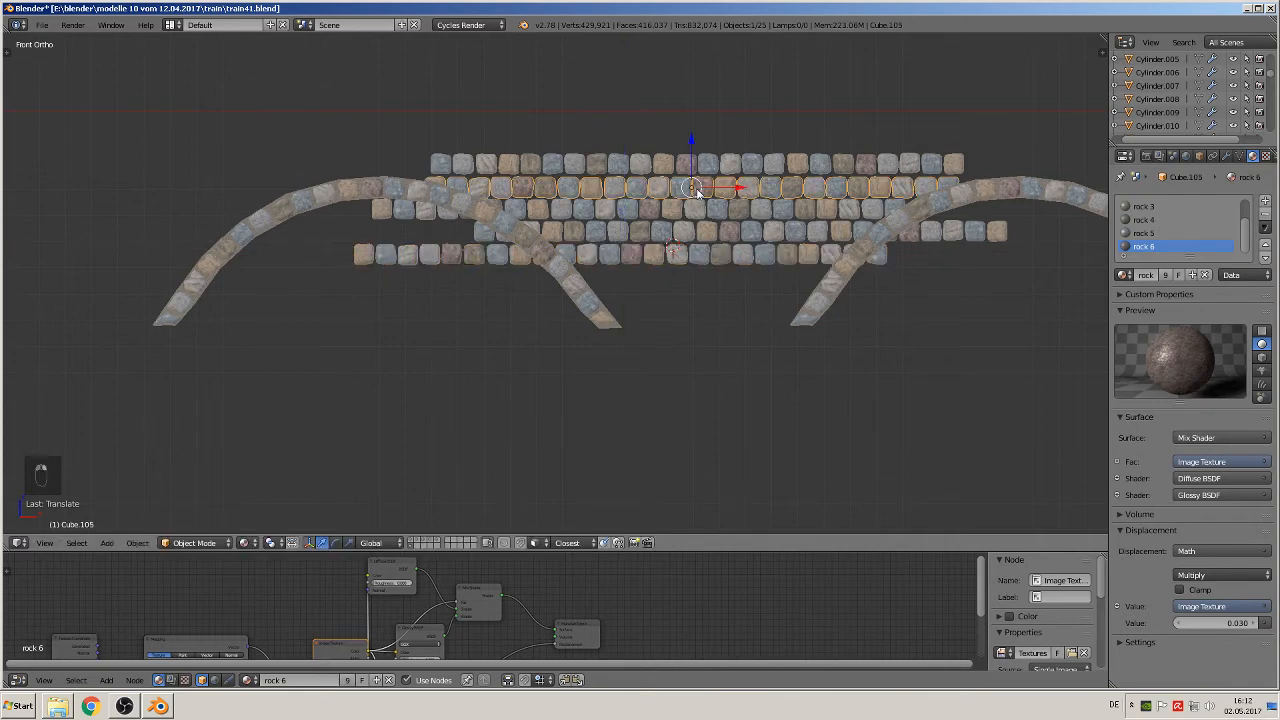
pyautogui.hotkey('shift', 'd')
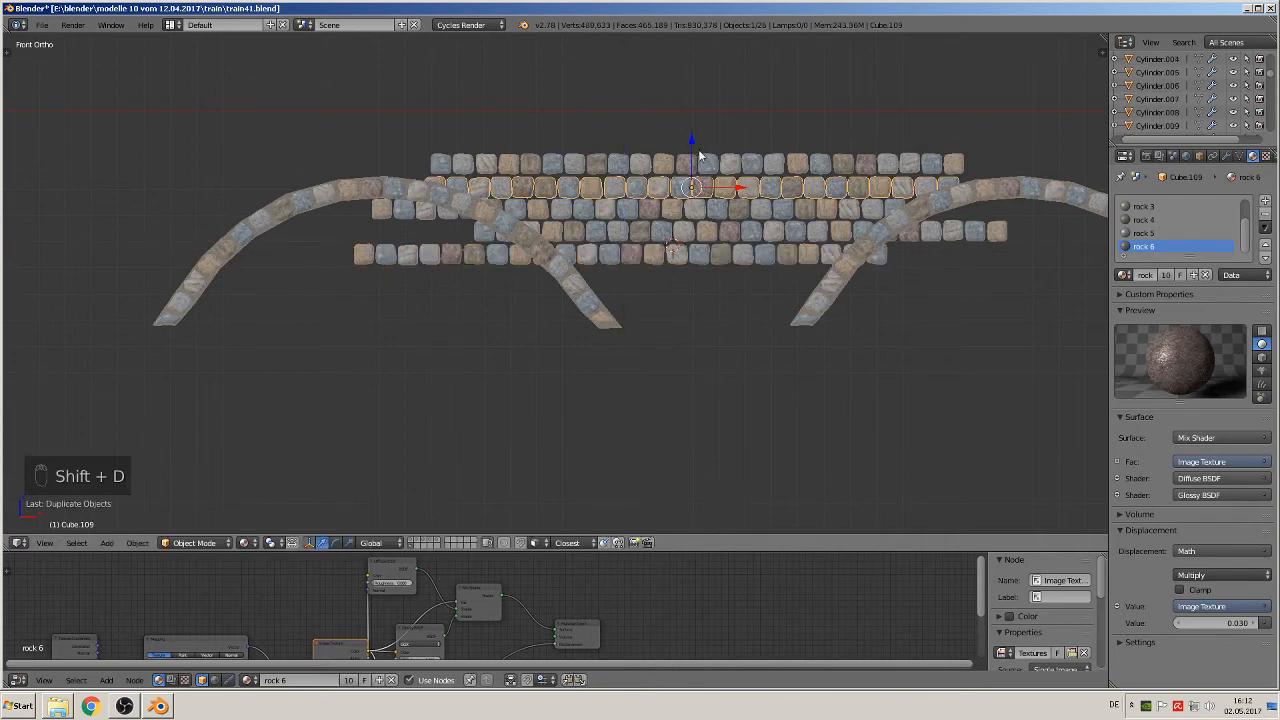
pyautogui.press('z')
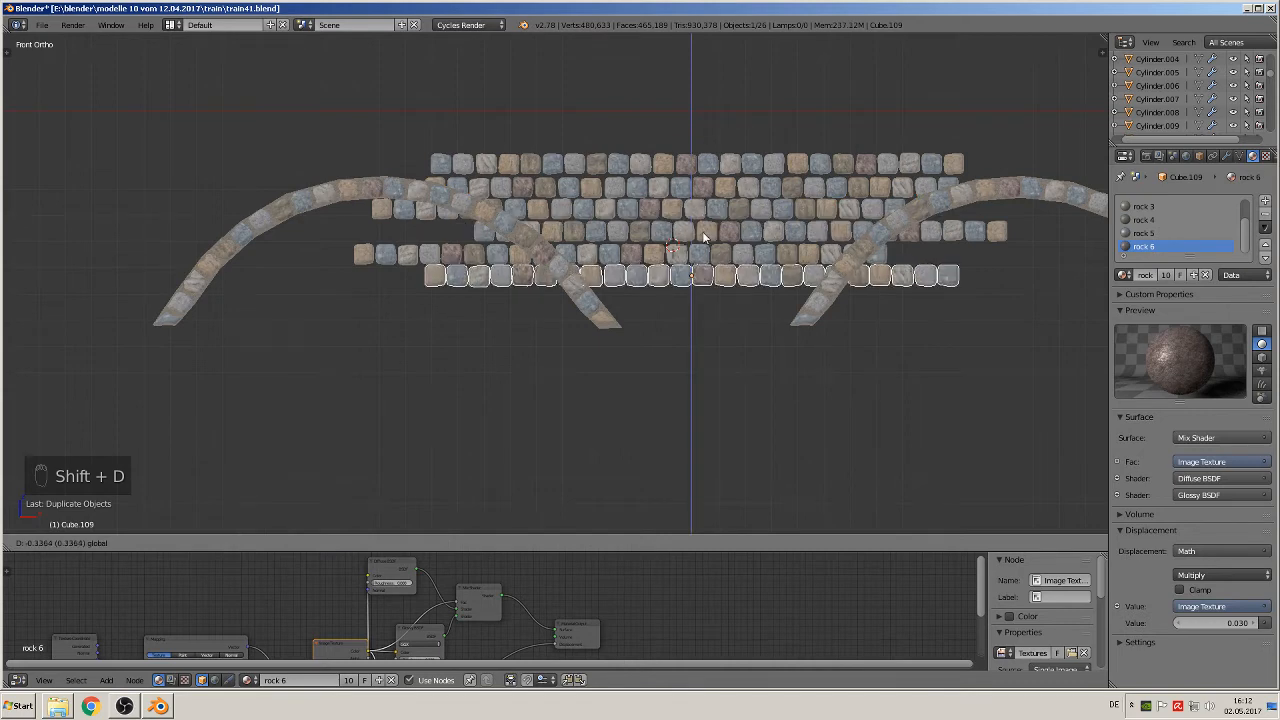
pyautogui.click(704, 235)
pyautogui.moveTo(730, 275); pyautogui.dragTo(777, 271)
# Step: Duplicate the fourth stone course and place the copy beneath the sixth as a seventh course, offset slightly along X to stagger the joints
pyautogui.rightClick(746, 226)
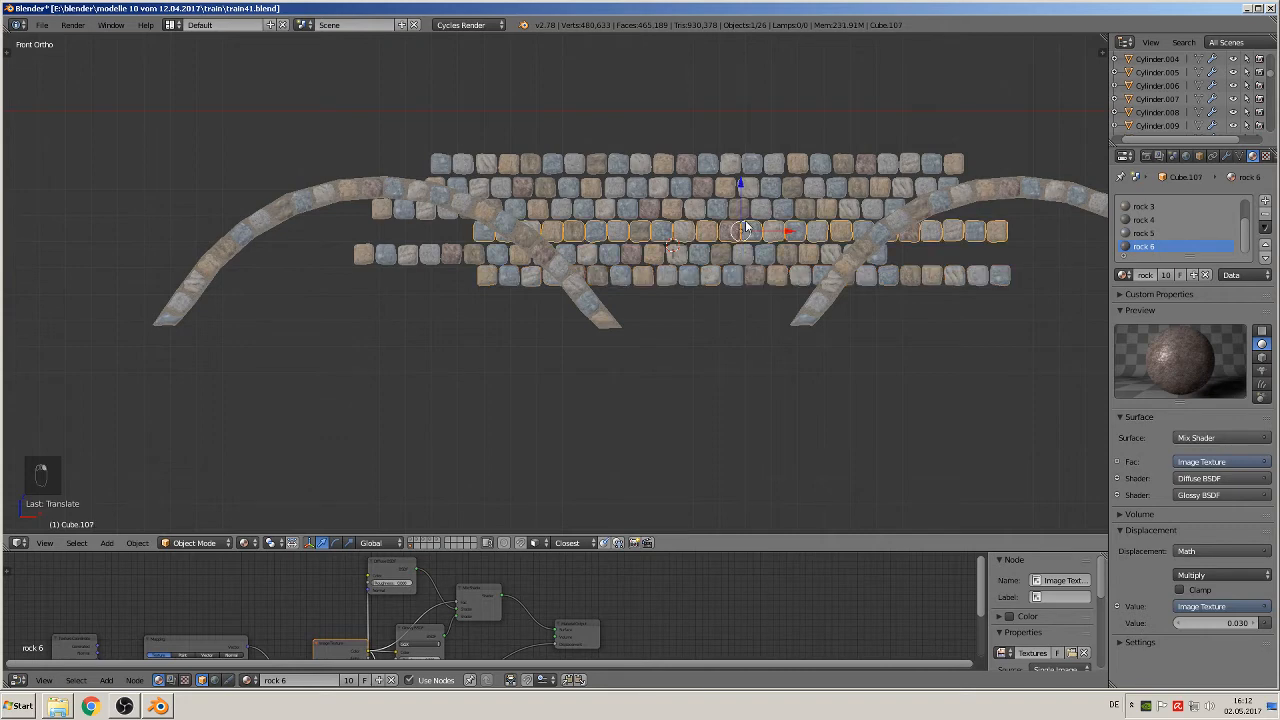
pyautogui.hotkey('shift', 'd')
pyautogui.press('z')
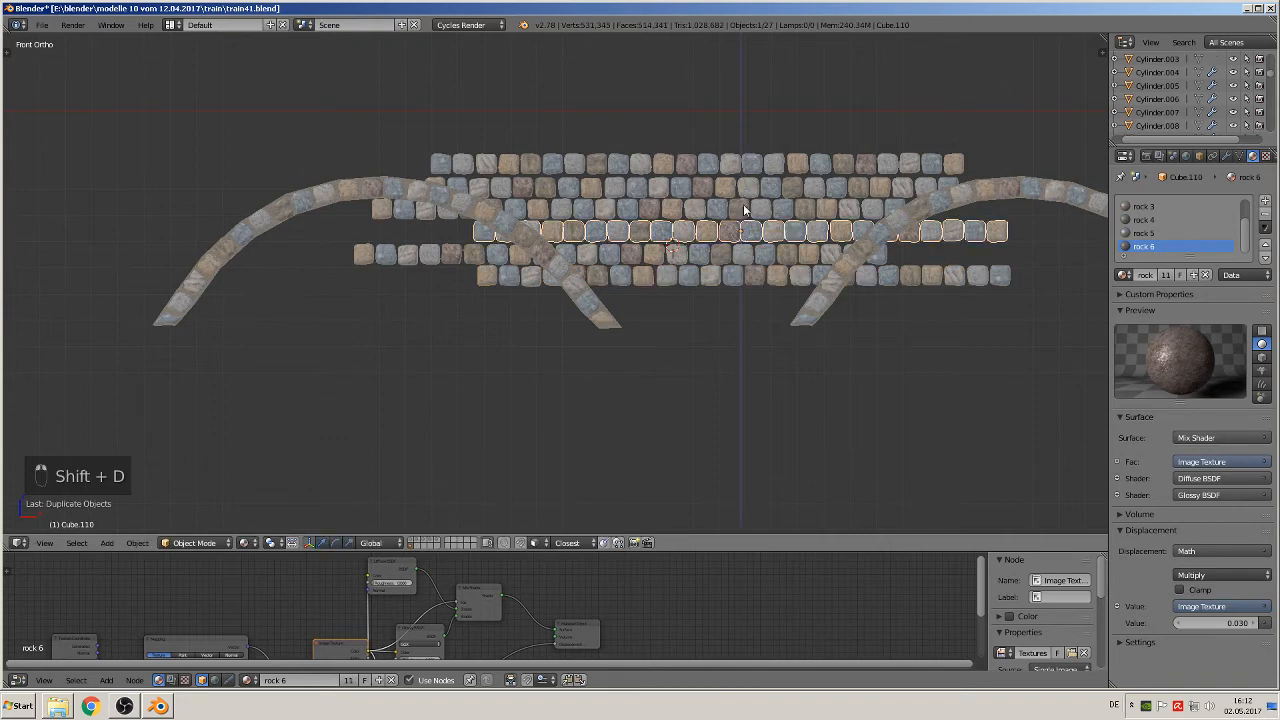
pyautogui.click(737, 258)
pyautogui.press('g')
pyautogui.press('x')
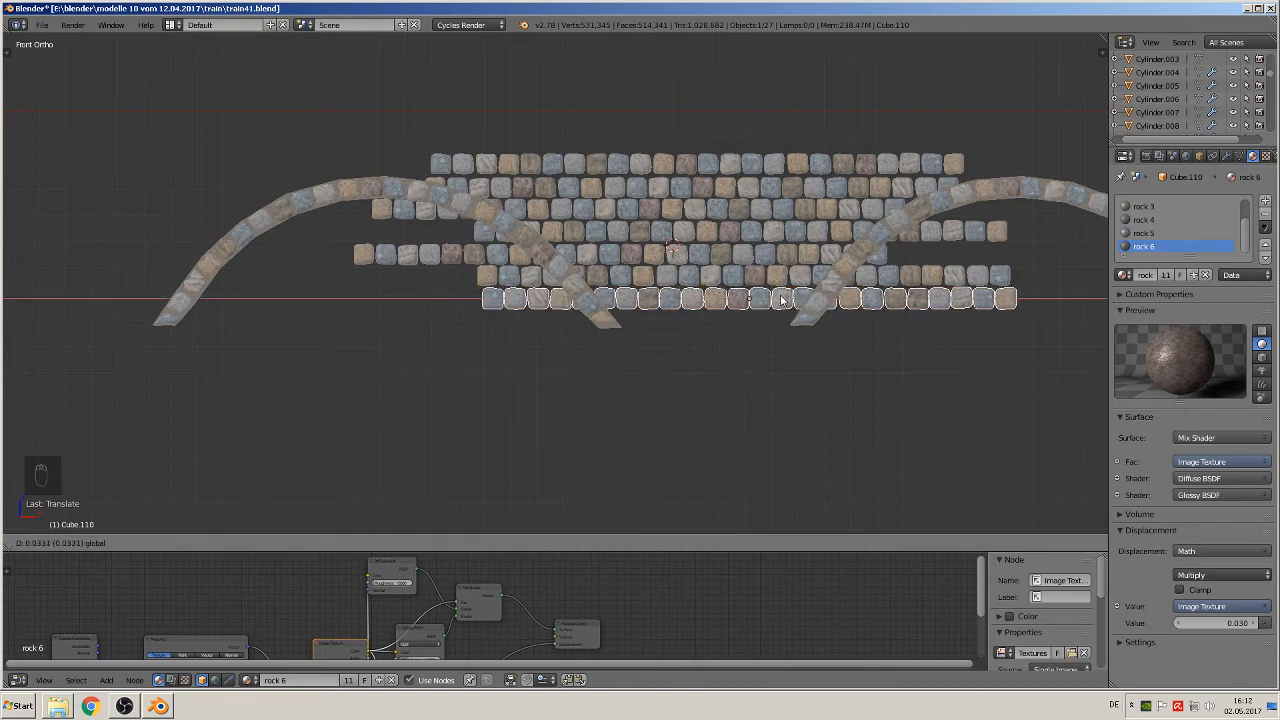
pyautogui.click(768, 299)
# Step: Duplicate the fifth stone course, lower the copy to the arch feet as an eighth course, and shift it in positive X between the arches
pyautogui.rightClick(707, 250)
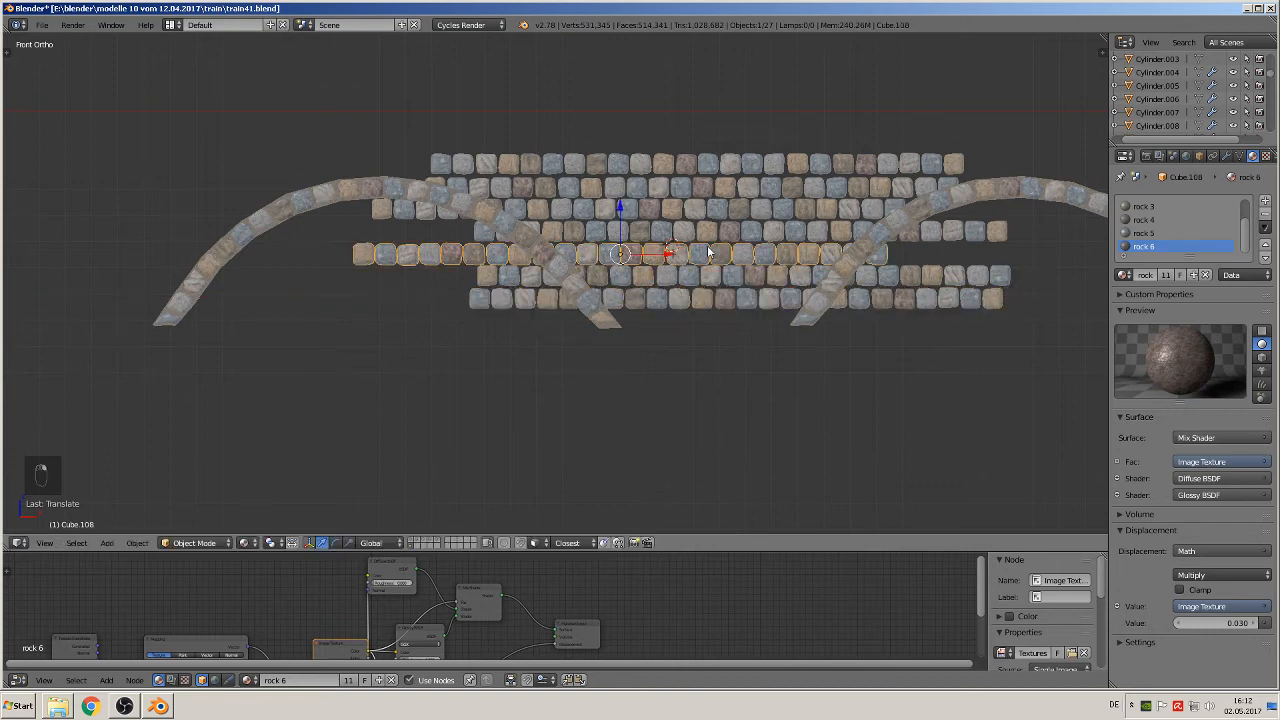
pyautogui.hotkey('shift', 'd')
pyautogui.rightClick(706, 244)
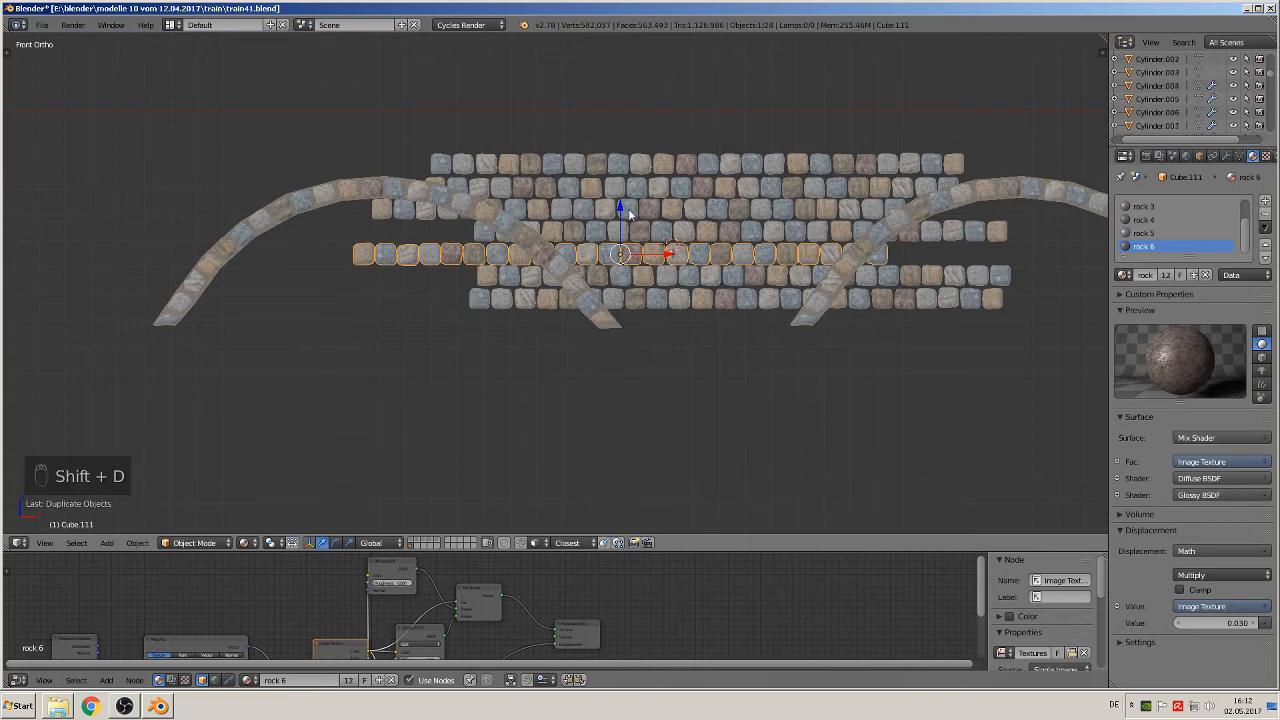
pyautogui.press('g')
pyautogui.press('z')
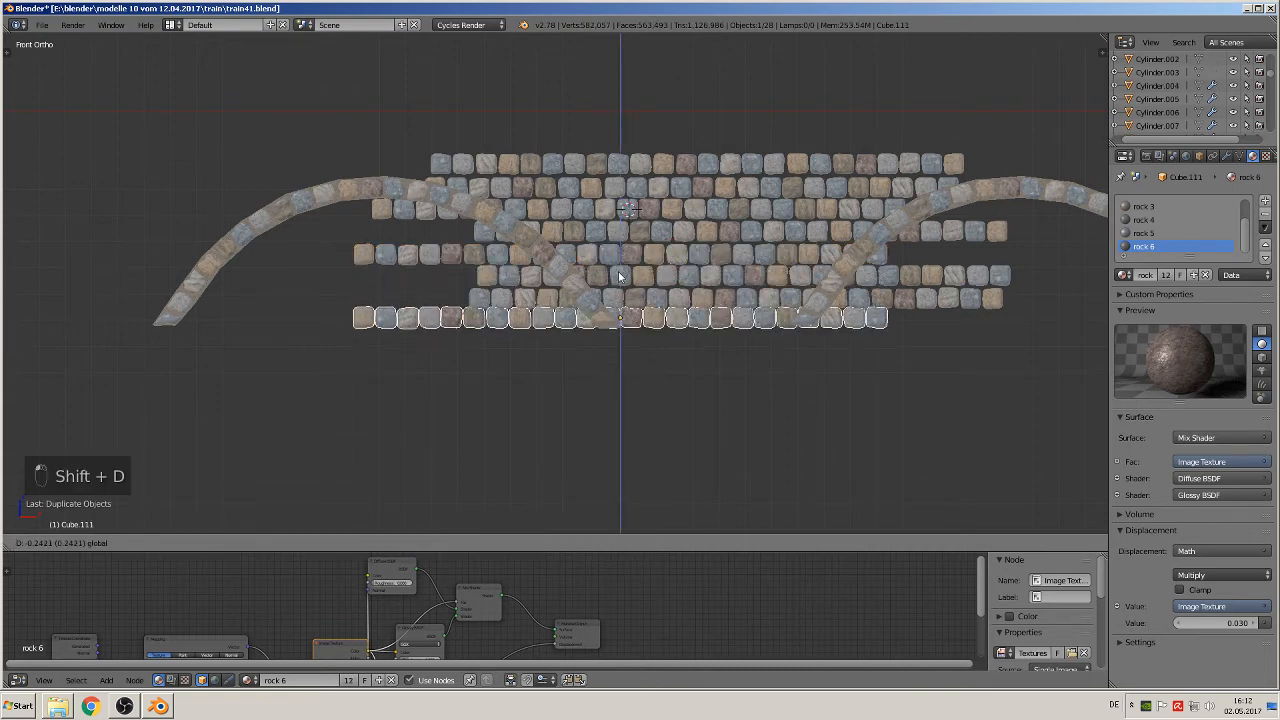
pyautogui.click(619, 281)
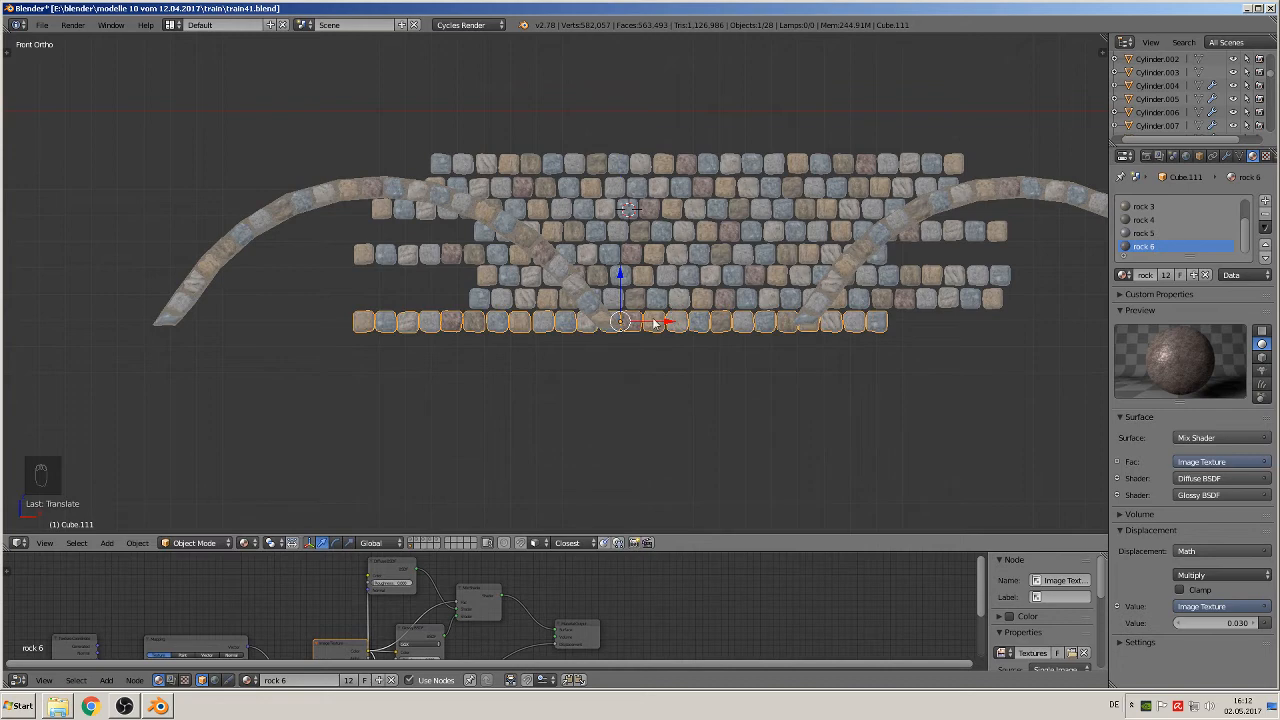
pyautogui.press('g')
pyautogui.press('x')
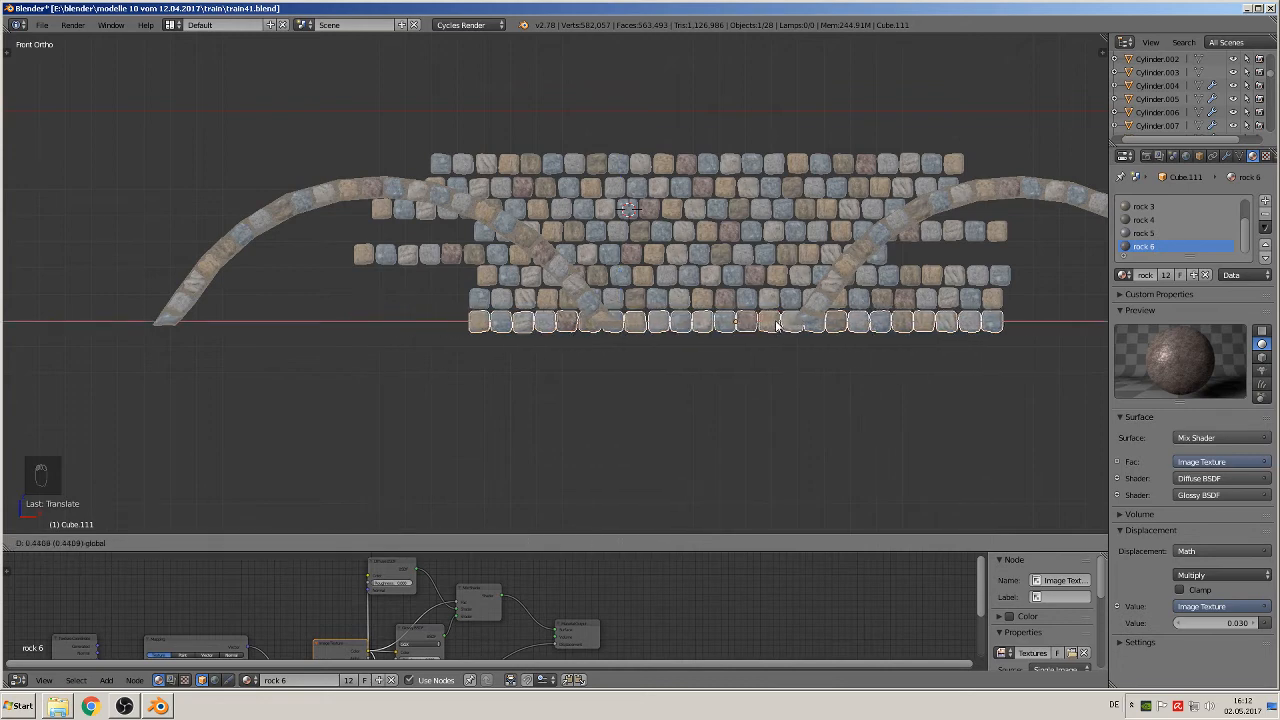
pyautogui.click(790, 323)
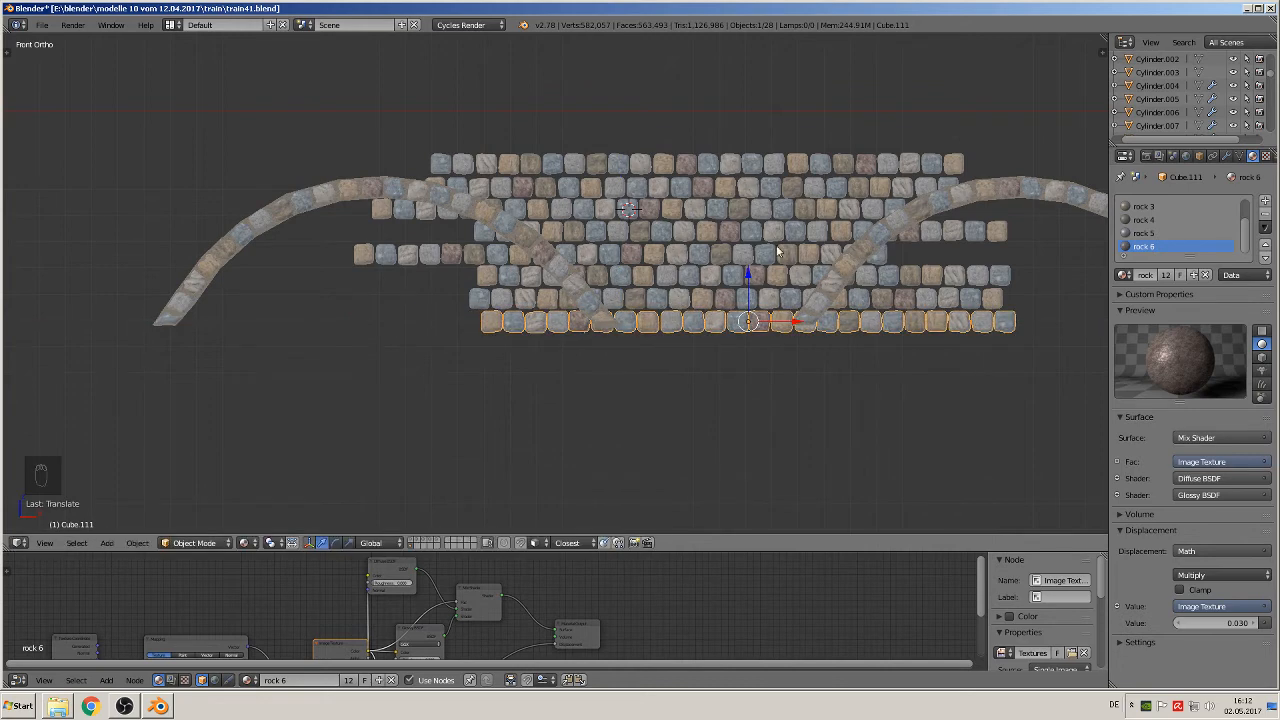
# Step: Delete the five stones at the left end of the third course that extend under the left arch
pyautogui.scroll(1, 565, 205)
pyautogui.scroll(1, 340, 158)
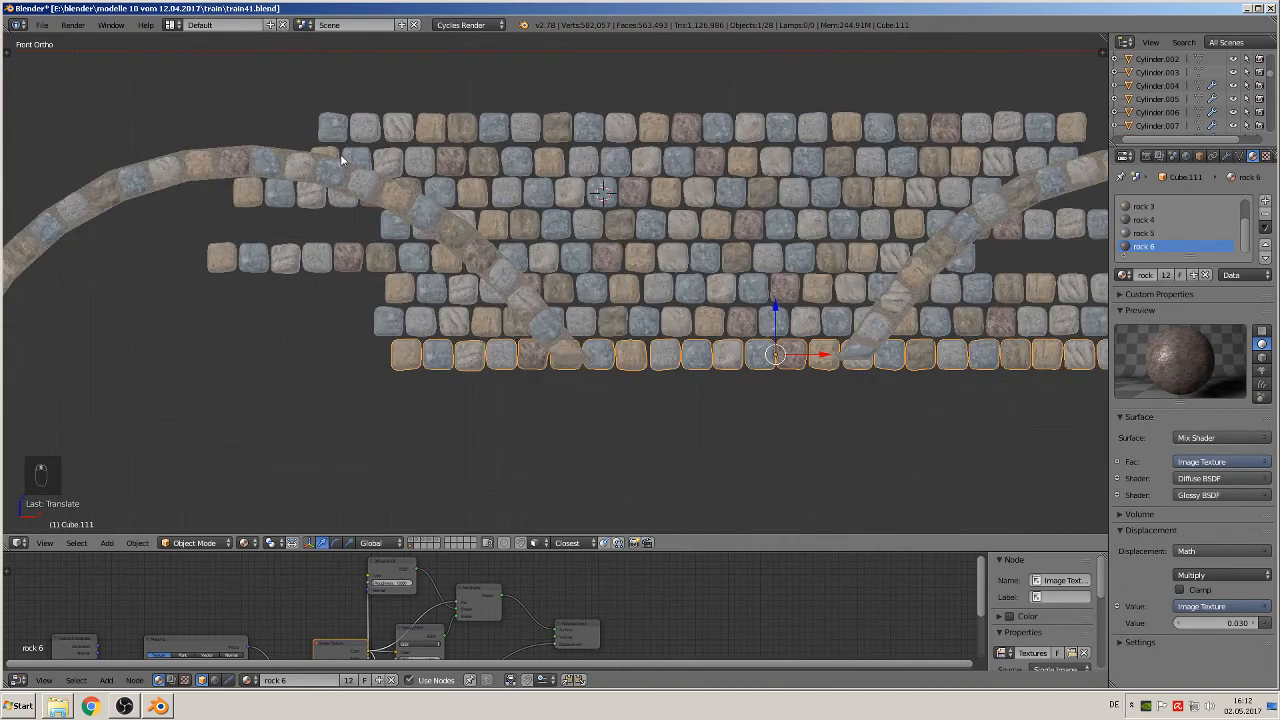
pyautogui.rightClick(316, 197)
pyautogui.press('Tab')
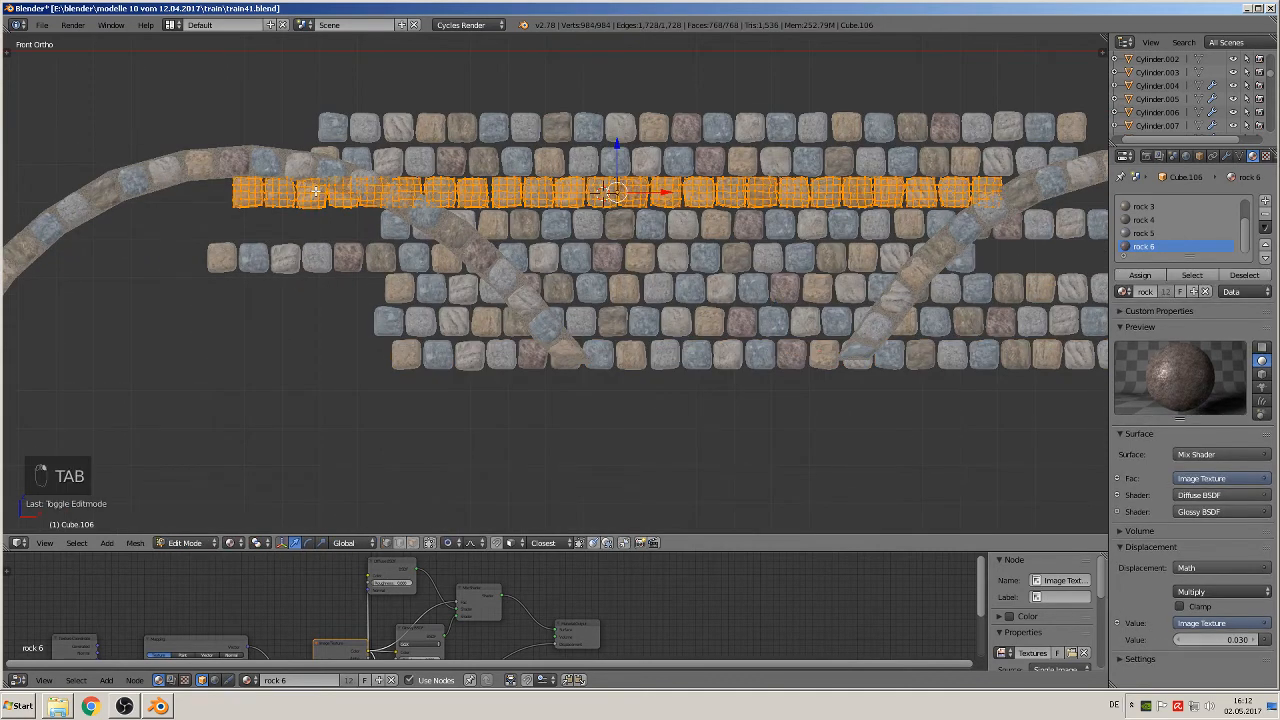
pyautogui.press('a')
pyautogui.press('a')
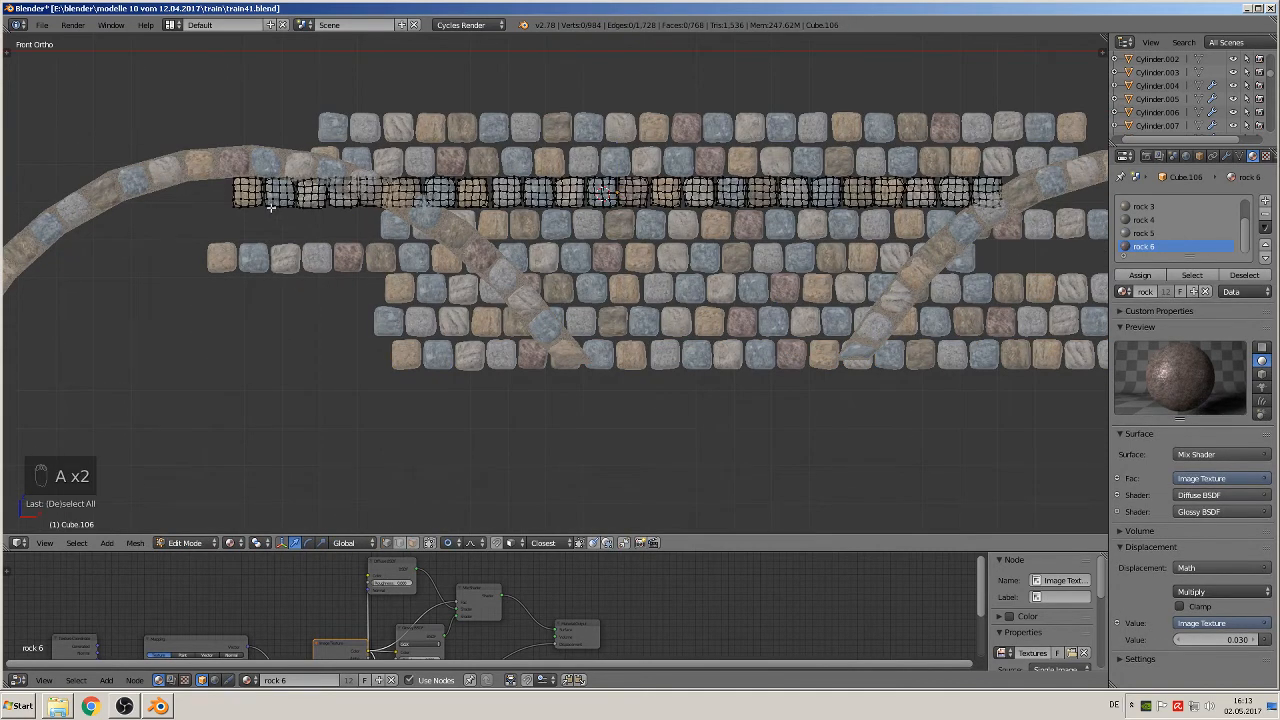
pyautogui.press('l')
pyautogui.press('l')
pyautogui.press('l')
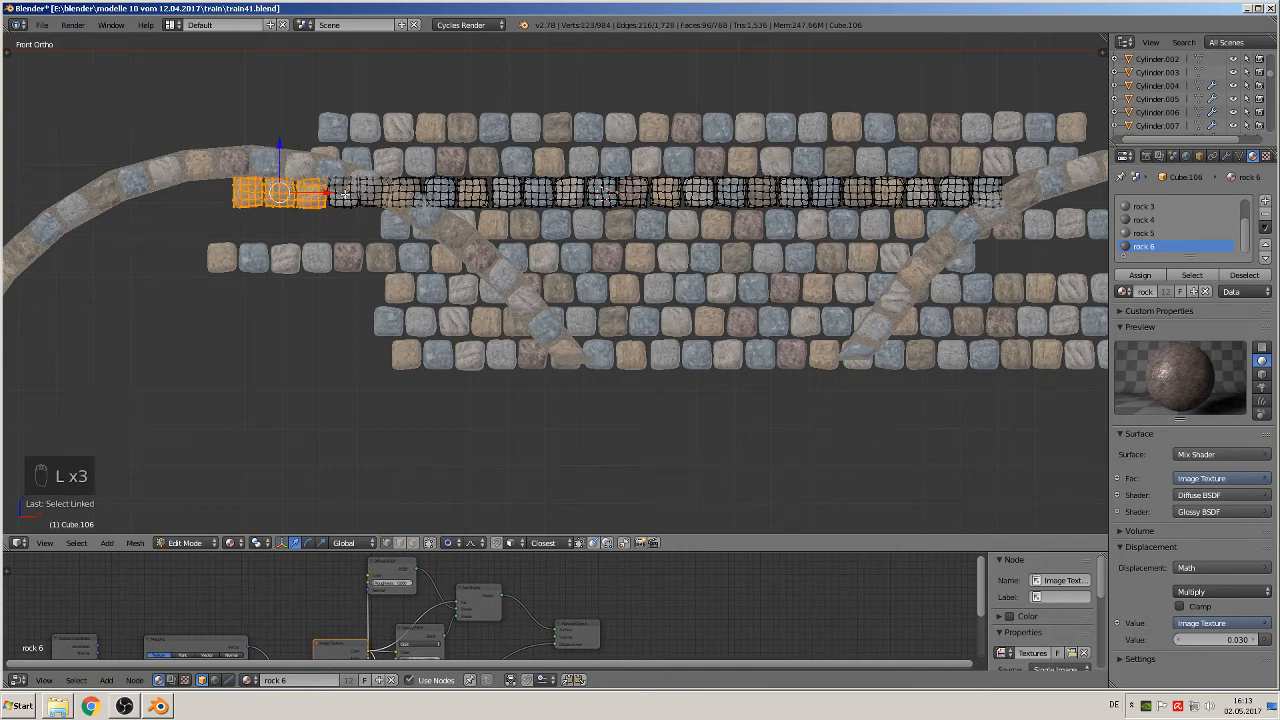
pyautogui.press('l')
pyautogui.press('l')
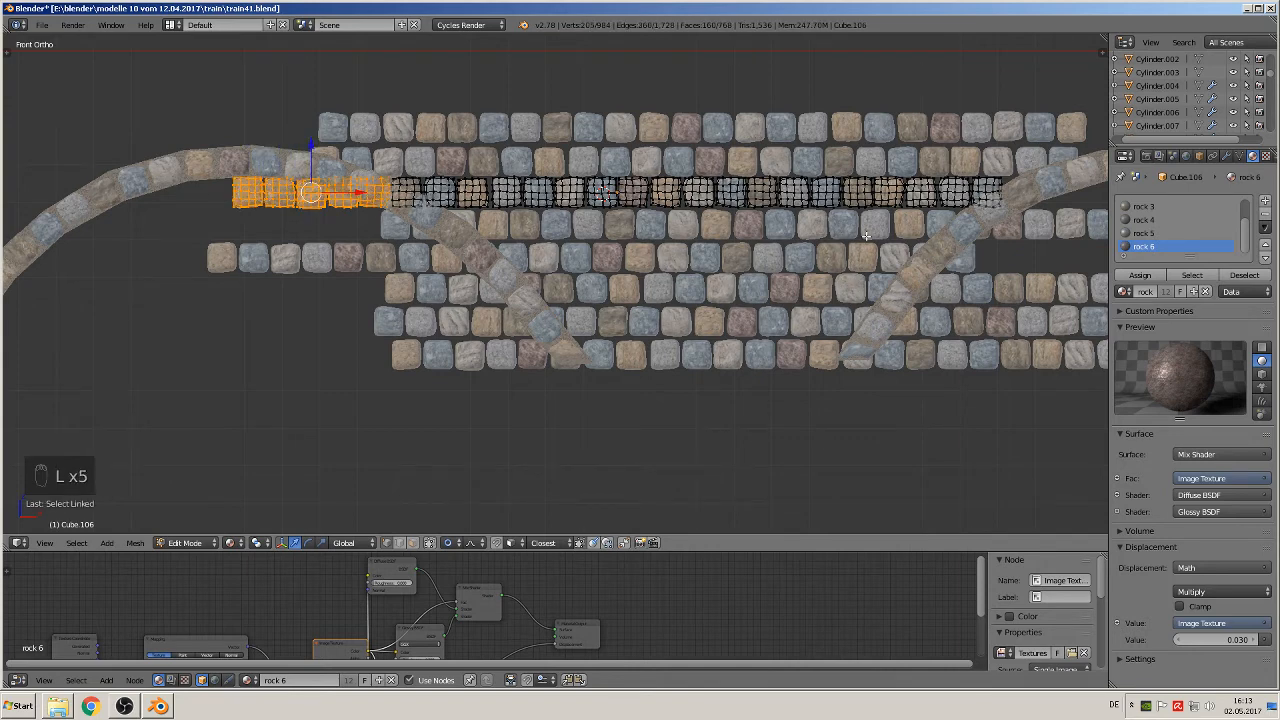
pyautogui.press('x')
pyautogui.click(540, 203)
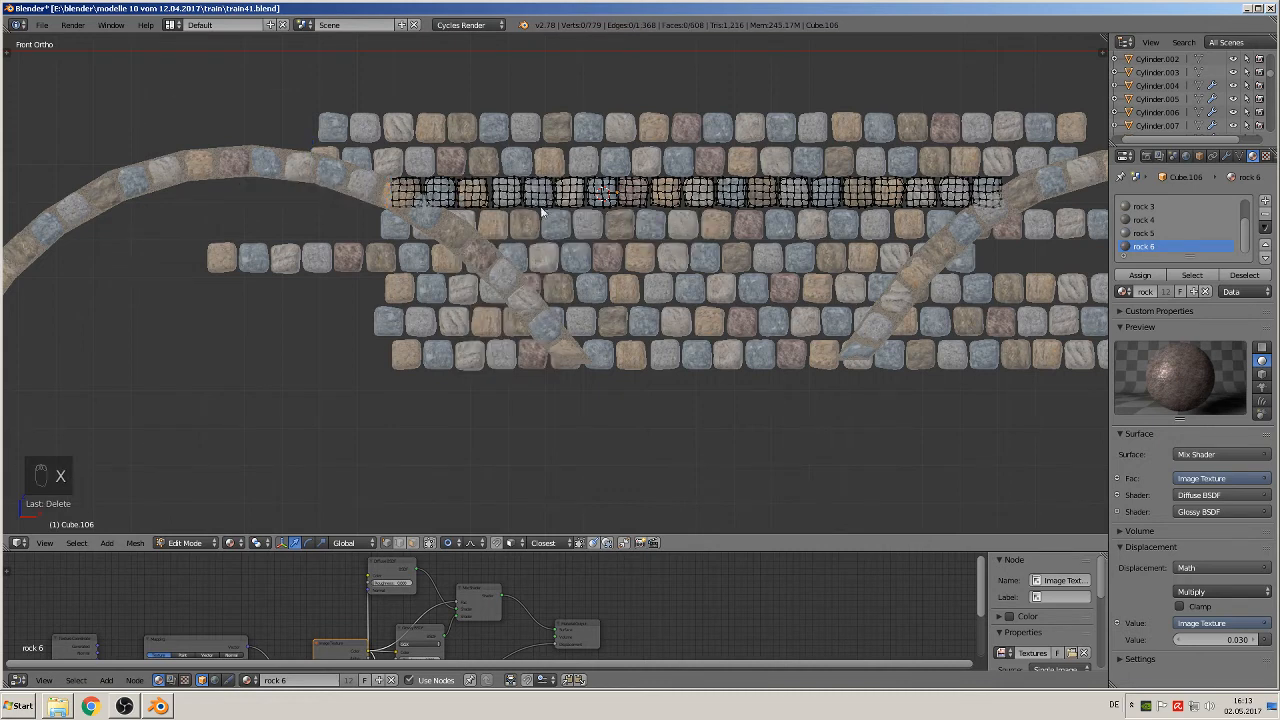
pyautogui.press('Tab')
# Step: Delete the fourth course's two stones at the left end and six at the right end that extend under the arches
pyautogui.rightClick(405, 231)
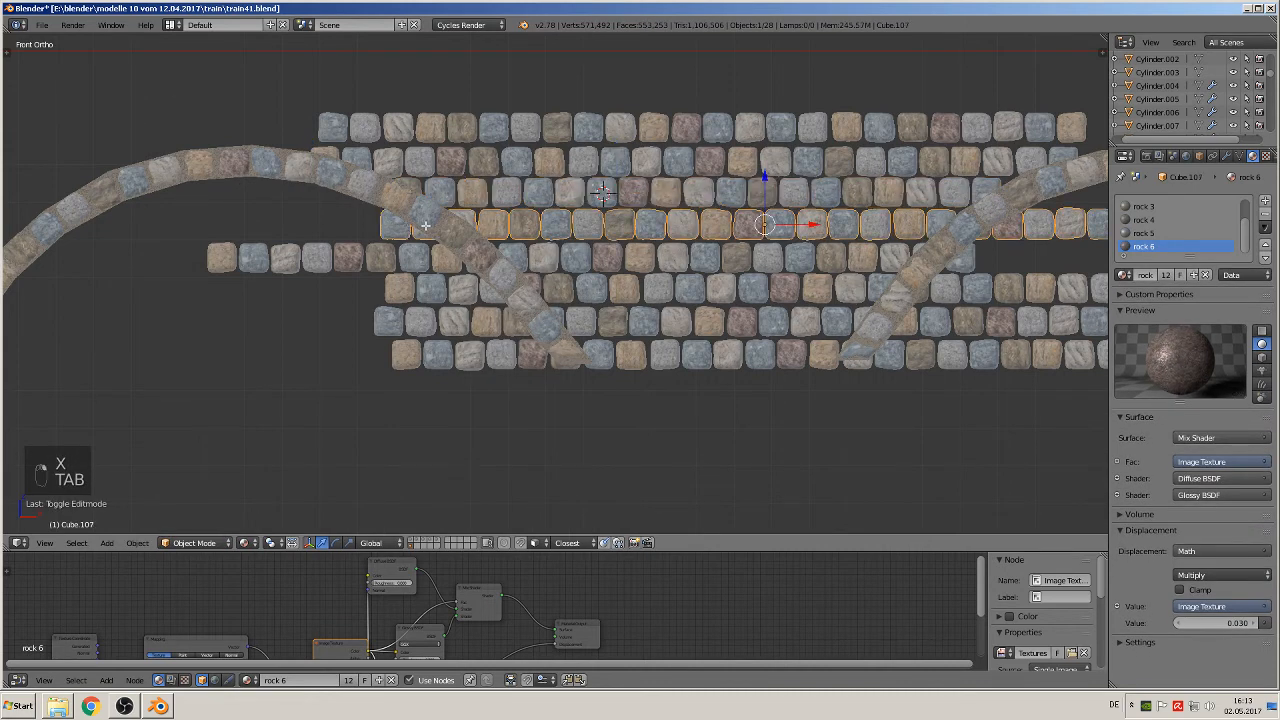
pyautogui.press('Tab')
pyautogui.scroll(-2, 440, 229)
pyautogui.press('a')
pyautogui.press('a')
pyautogui.press('a')
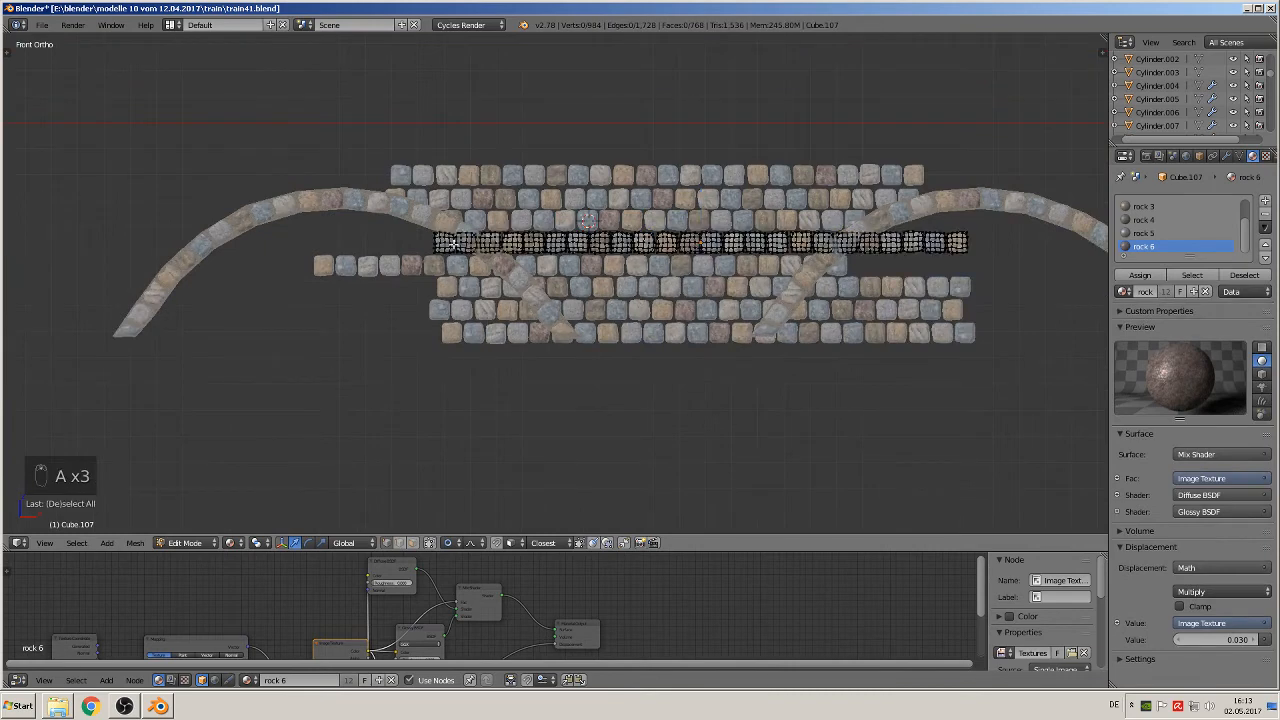
pyautogui.press('l')
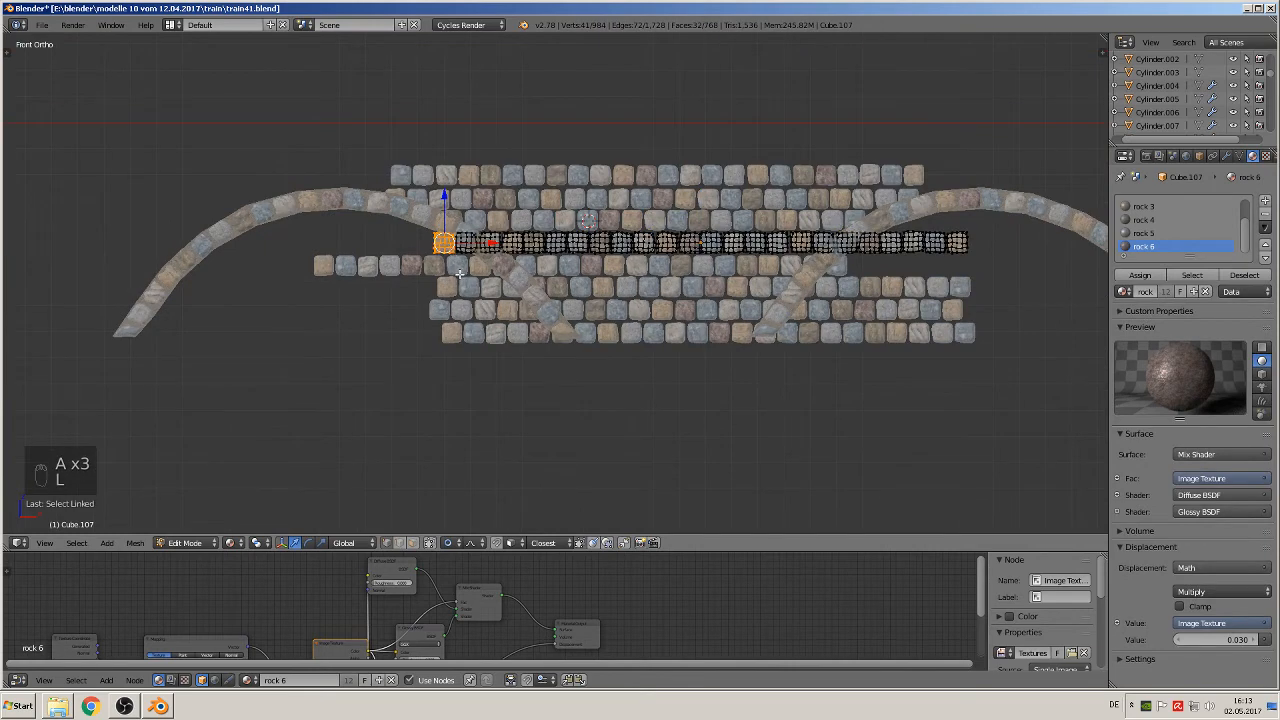
pyautogui.press('l')
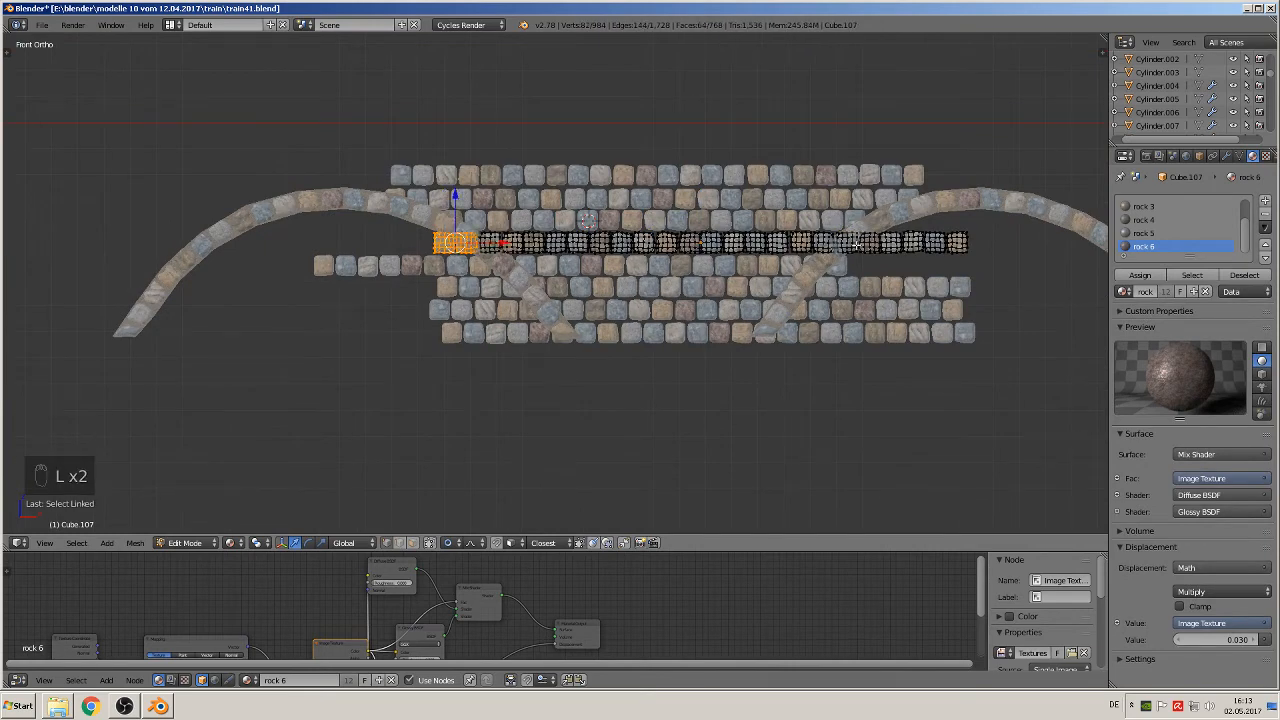
pyautogui.press('l')
pyautogui.press('l')
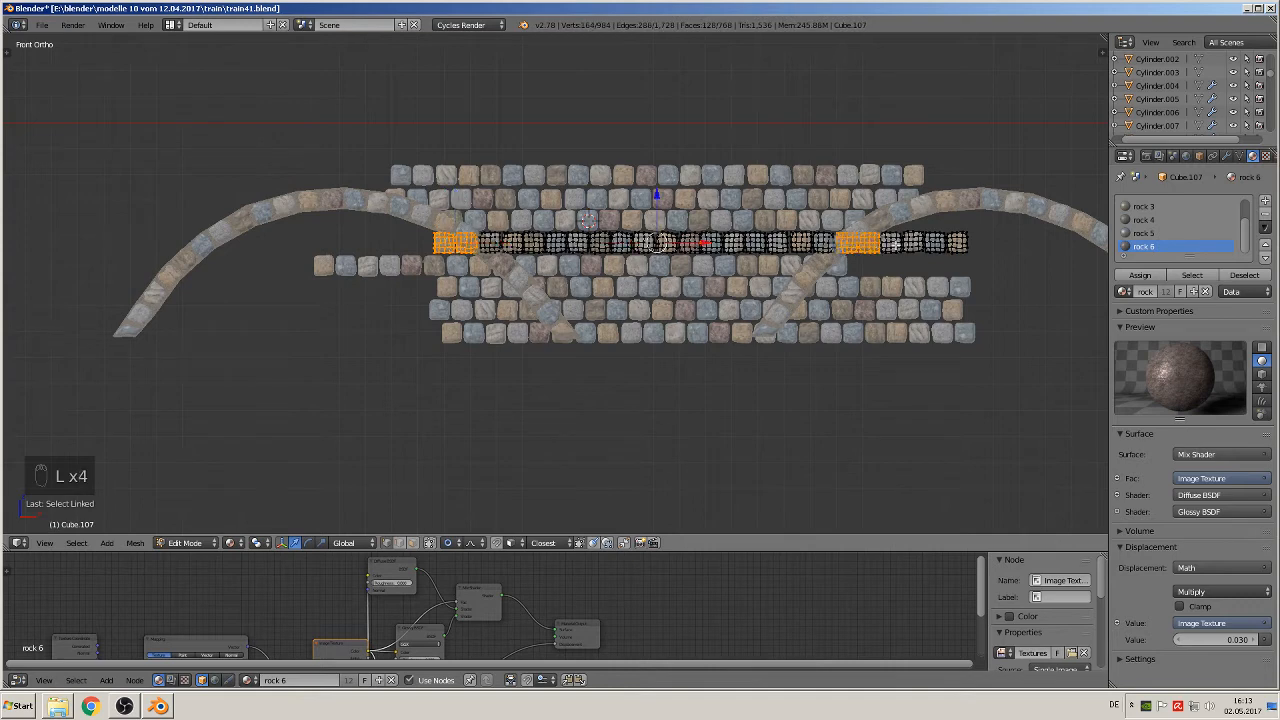
pyautogui.press('l')
pyautogui.press('l')
pyautogui.press('l')
pyautogui.press('l')
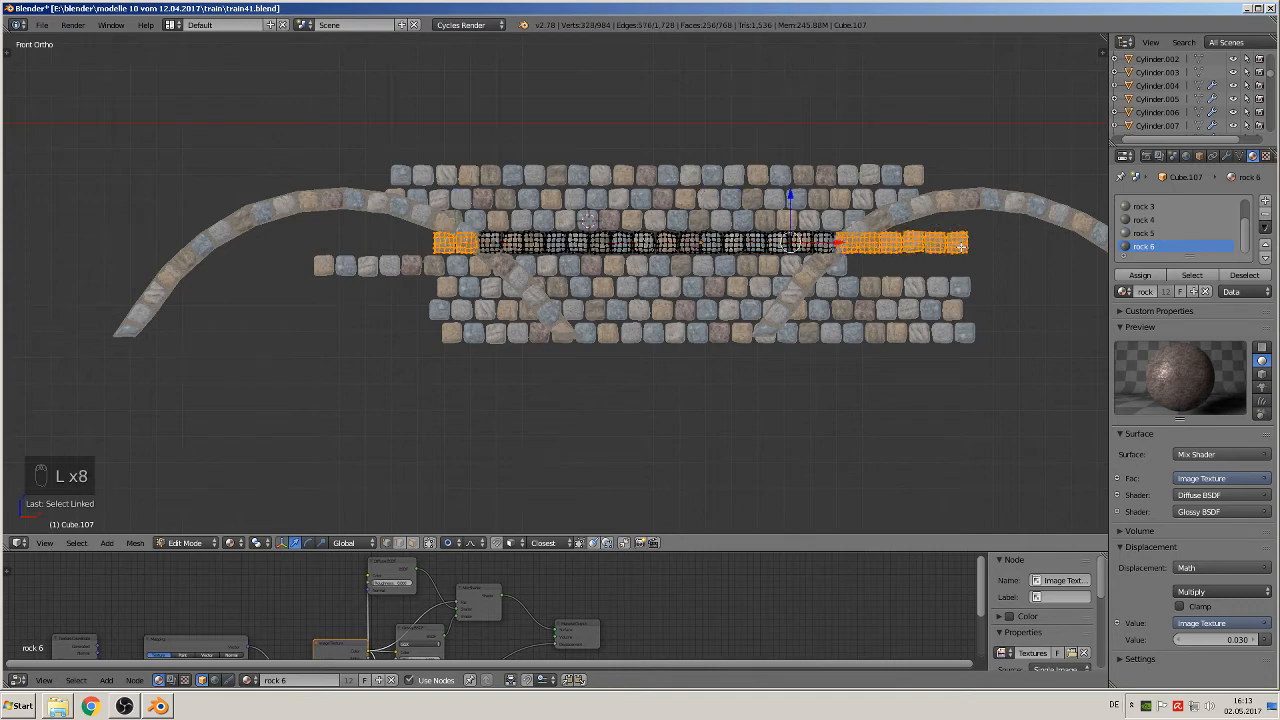
pyautogui.press('x')
pyautogui.click(961, 246)
pyautogui.press('Tab')
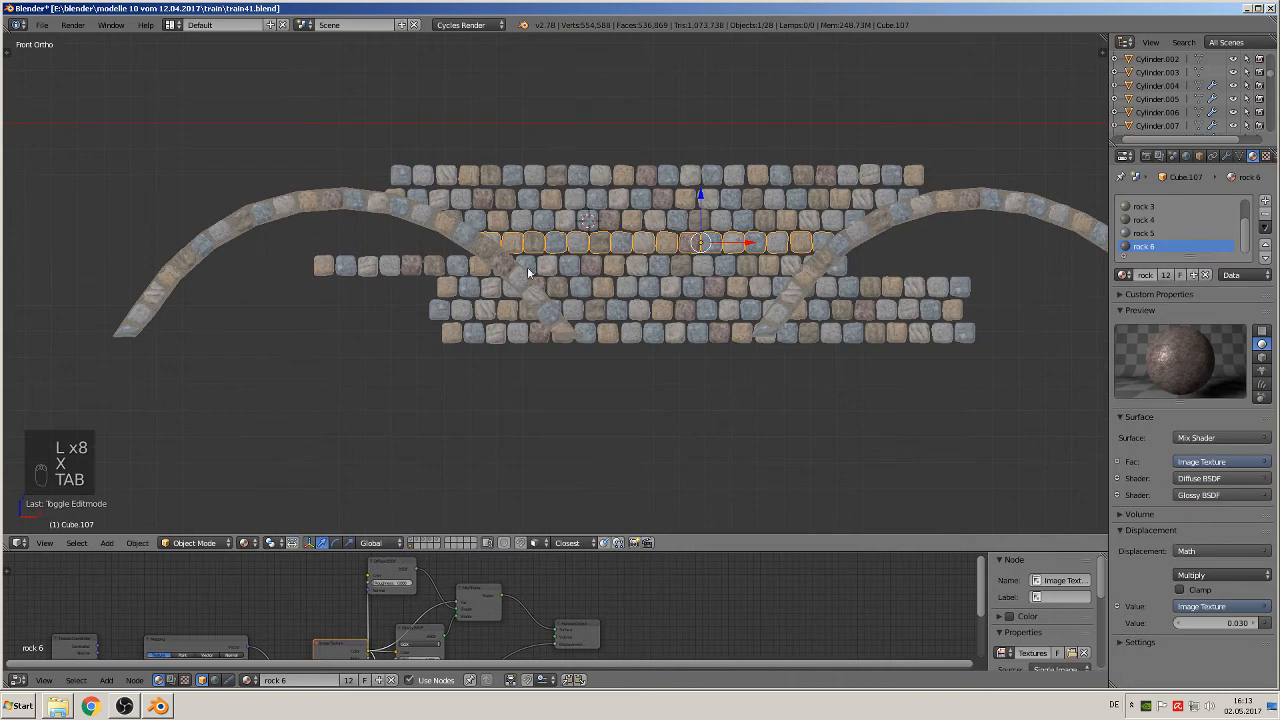
# Step: Trim the fifth stone course by deleting nine stones at its left end and two at its right end
pyautogui.rightClick(452, 265)
pyautogui.press('Tab')
pyautogui.press('a')
pyautogui.press('a')
pyautogui.press('a')
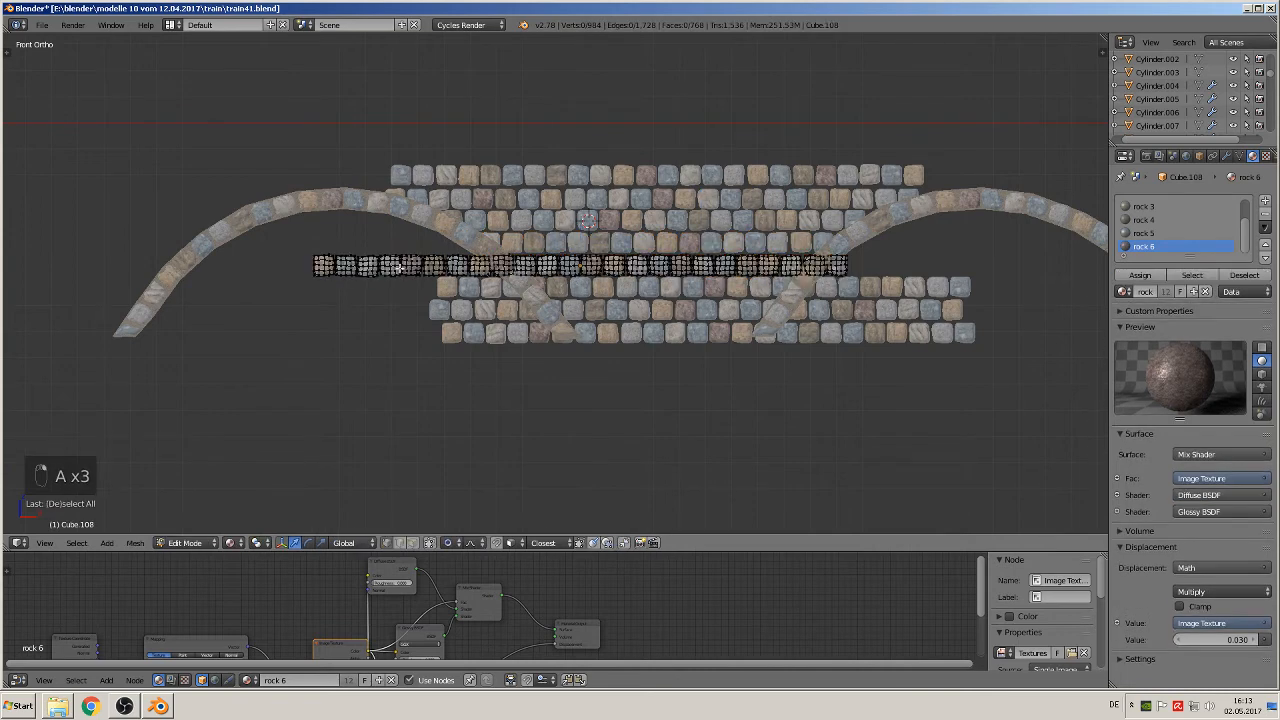
pyautogui.press('b')
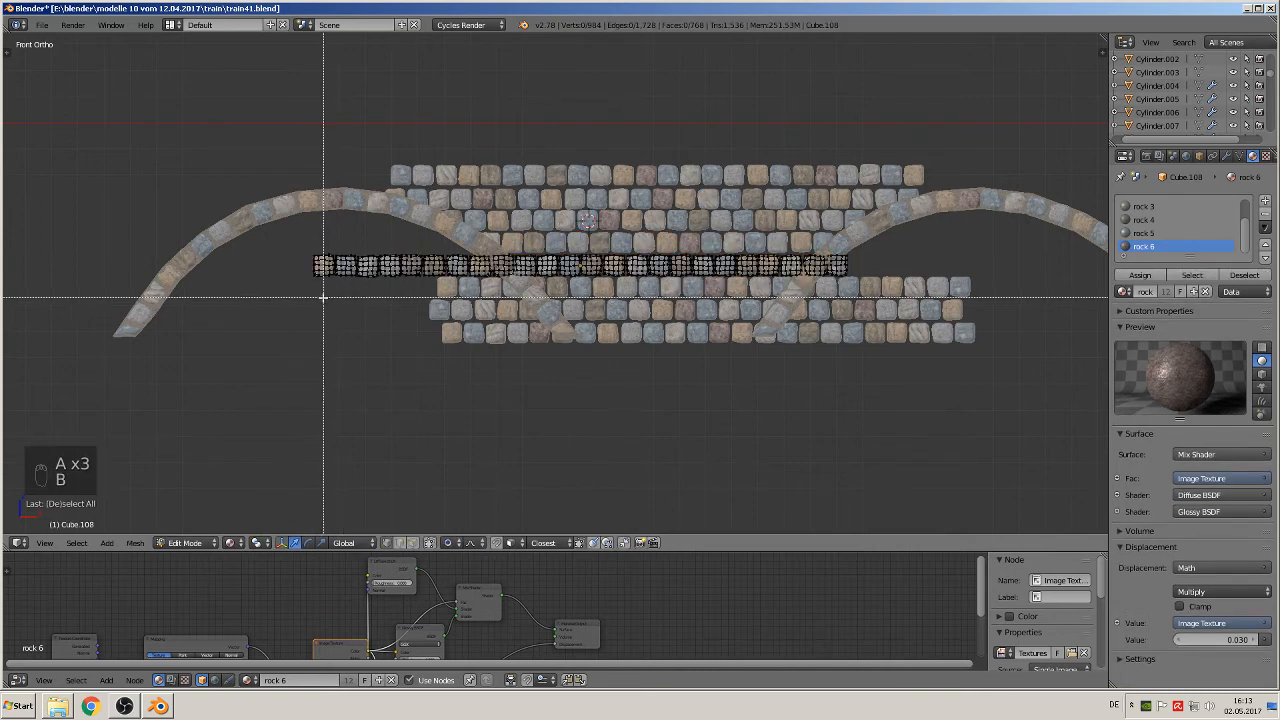
pyautogui.moveTo(298, 293); pyautogui.dragTo(495, 256)
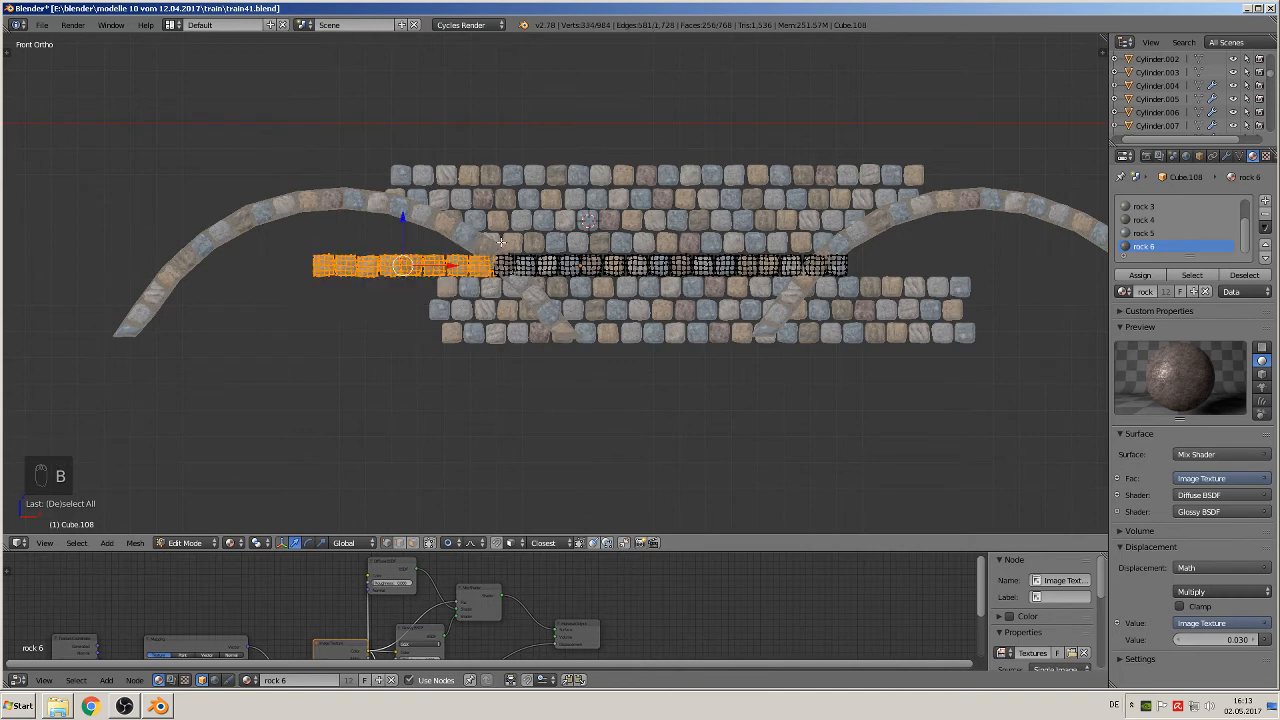
pyautogui.press('l')
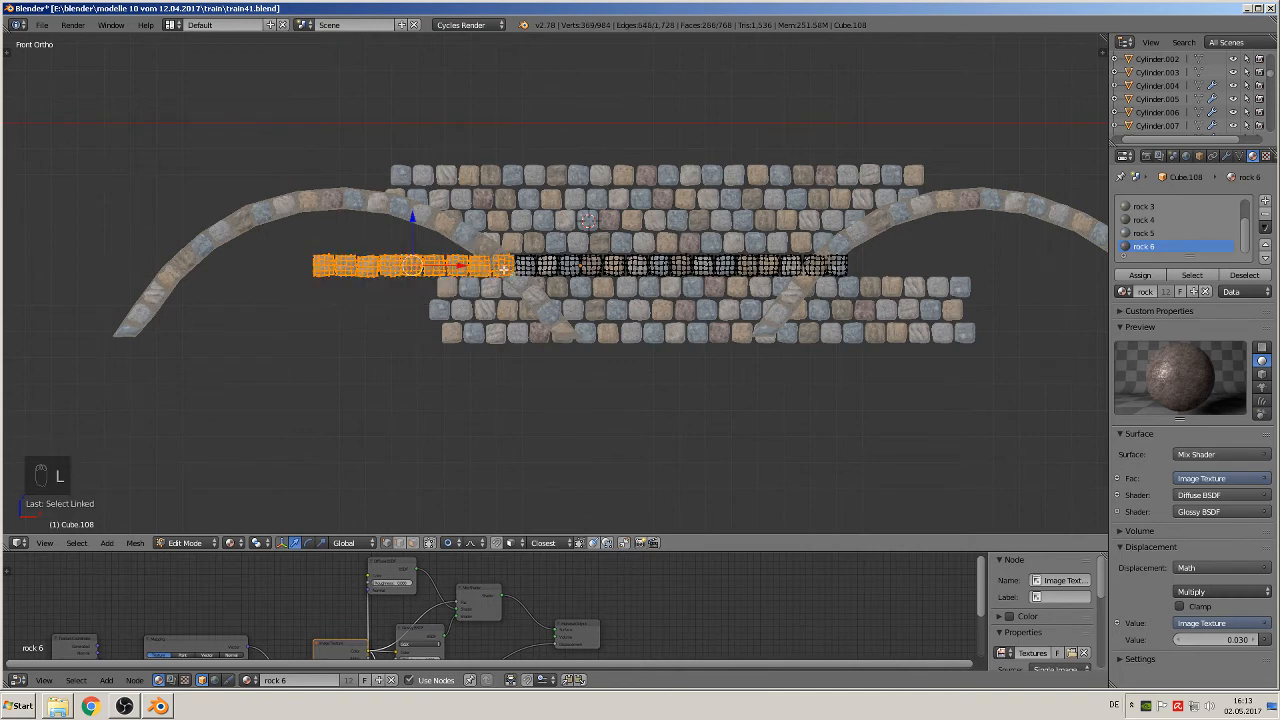
pyautogui.press('l')
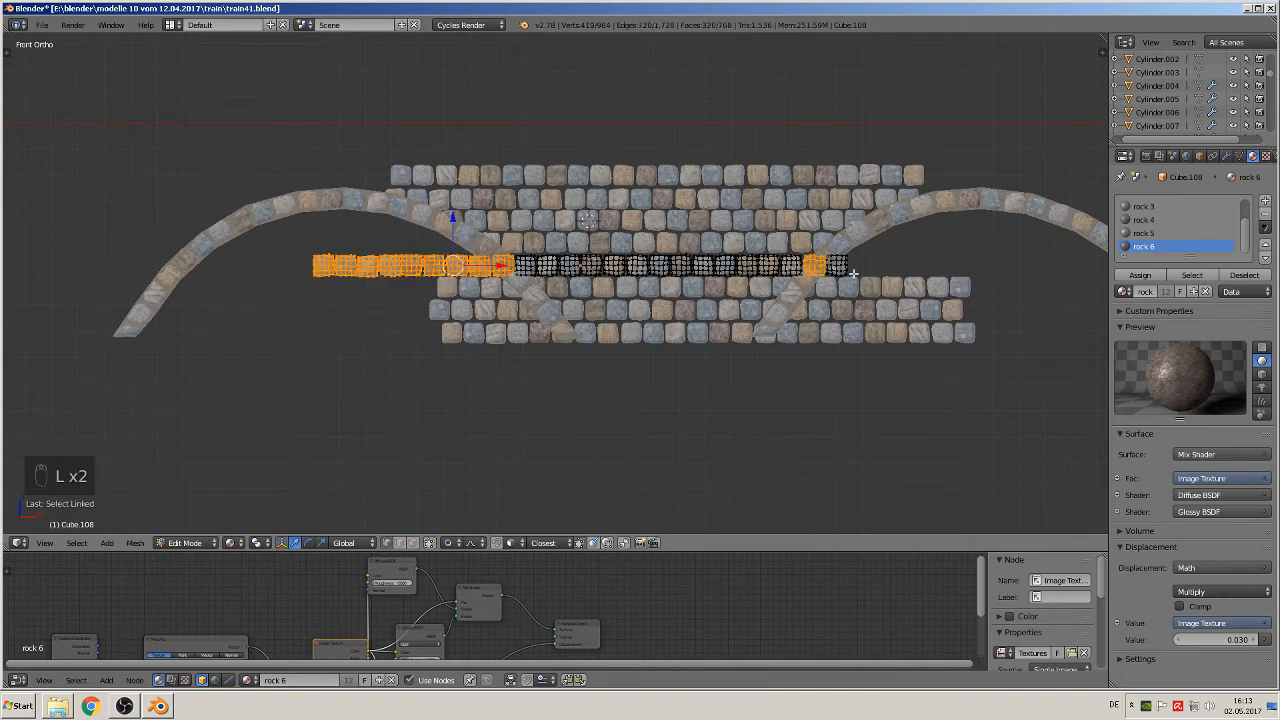
pyautogui.press('l')
pyautogui.press('x')
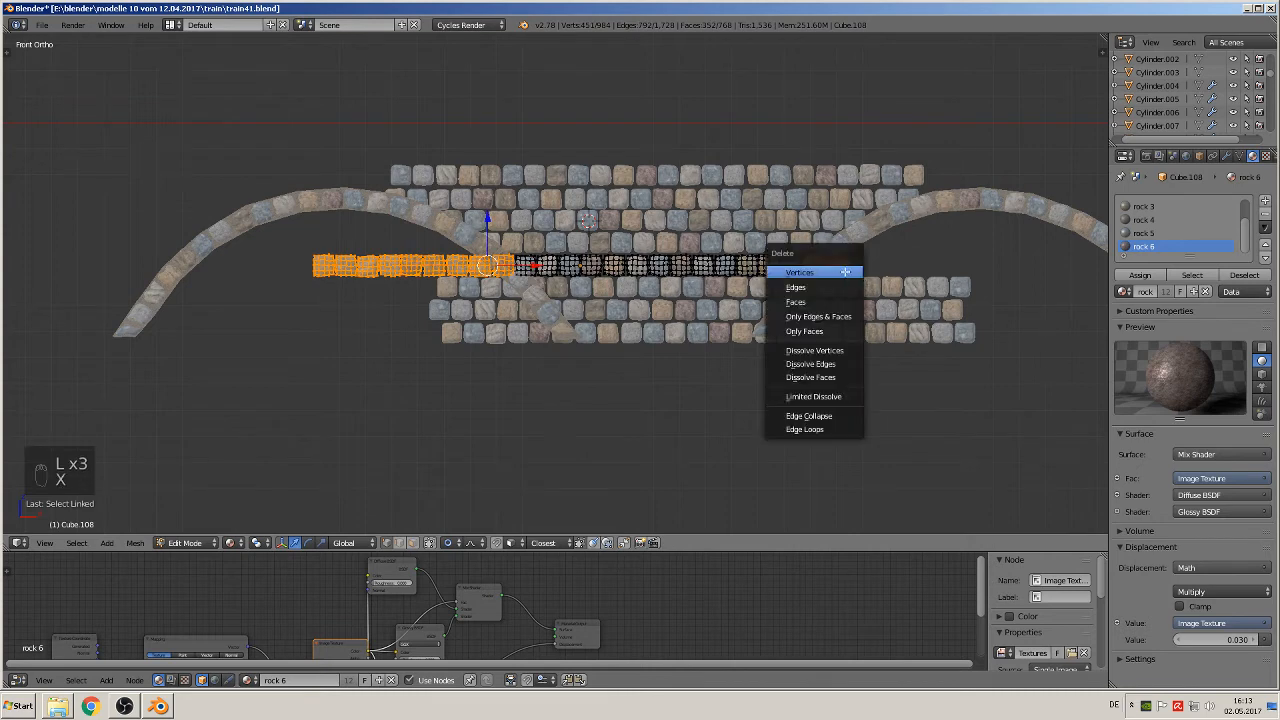
pyautogui.click(845, 272)
pyautogui.press('Tab')
pyautogui.press('Tab')
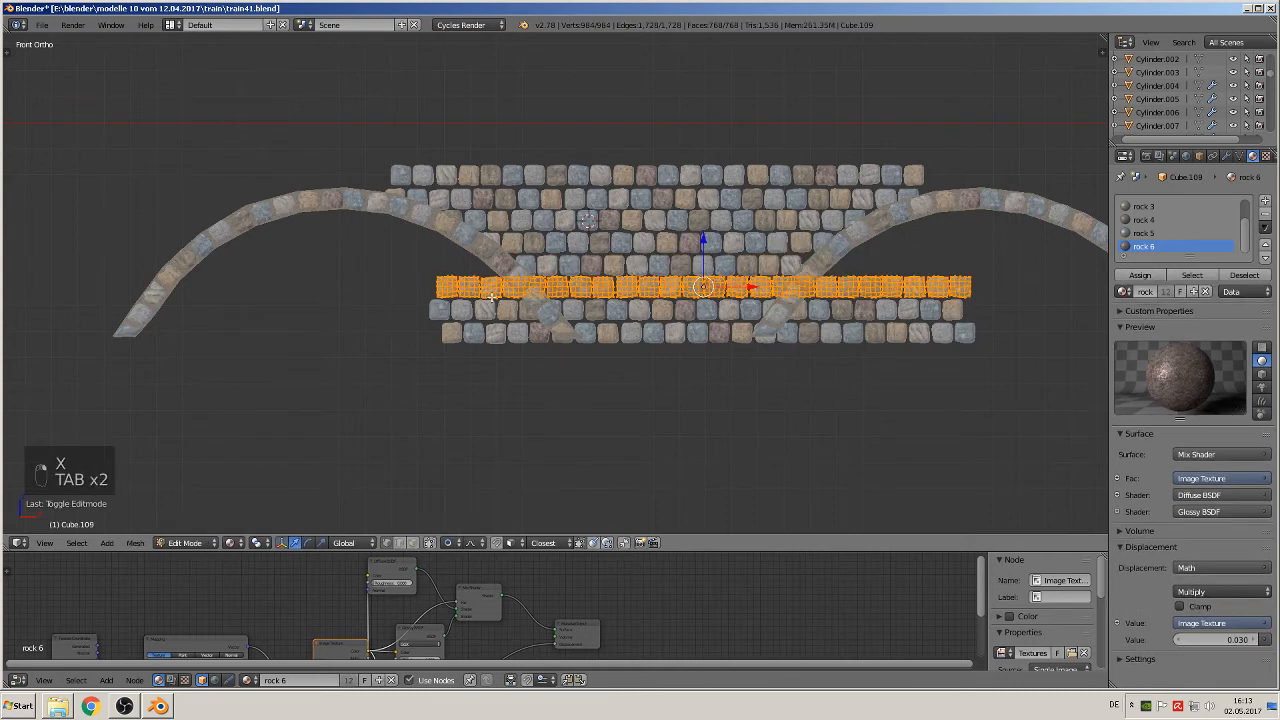
# Step: Delete the four stones at the left end of the sixth course that extend under the left arch
pyautogui.press('a')
pyautogui.press('a')
pyautogui.press('a')
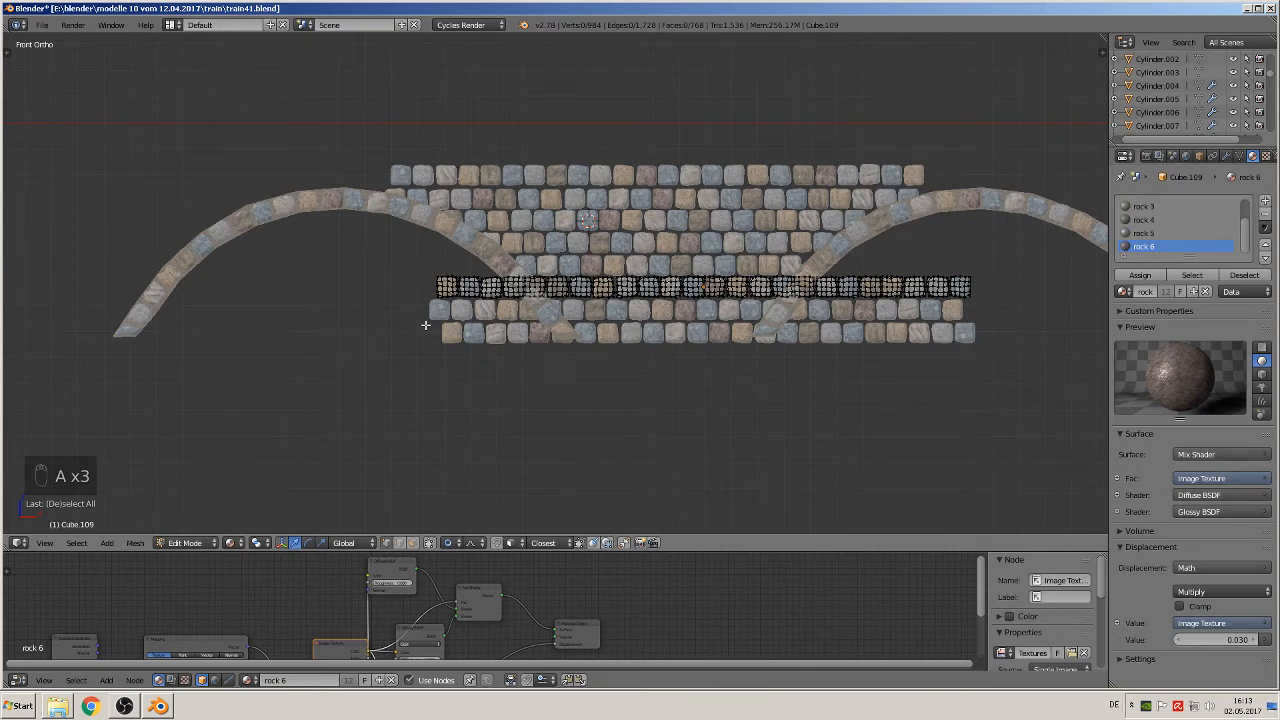
pyautogui.press('b')
pyautogui.moveTo(414, 308); pyautogui.dragTo(532, 272)
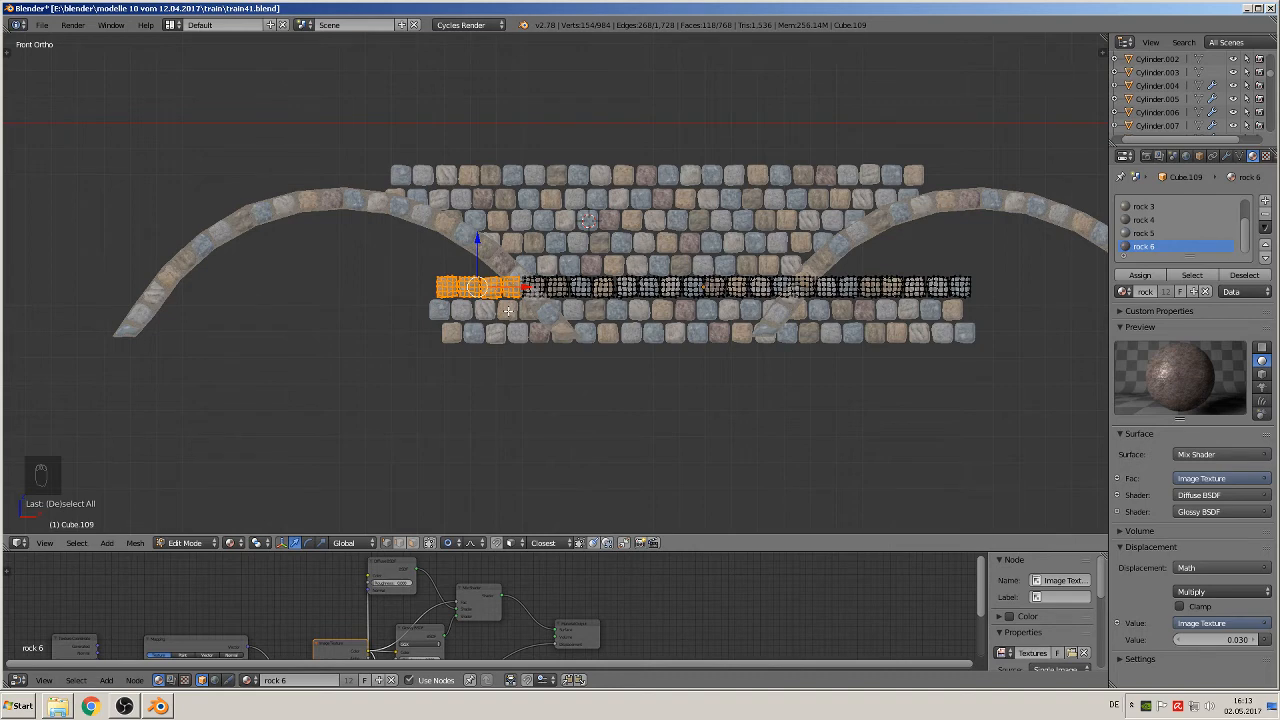
pyautogui.press('x')
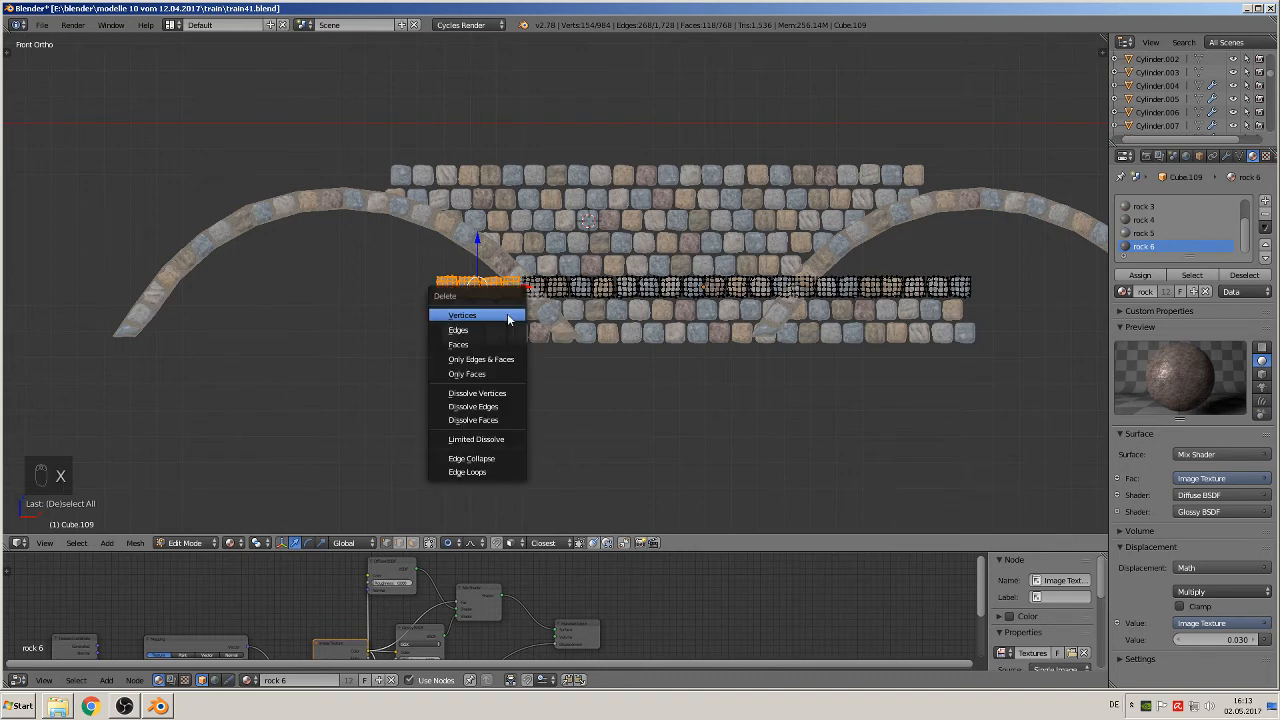
pyautogui.click(507, 313)
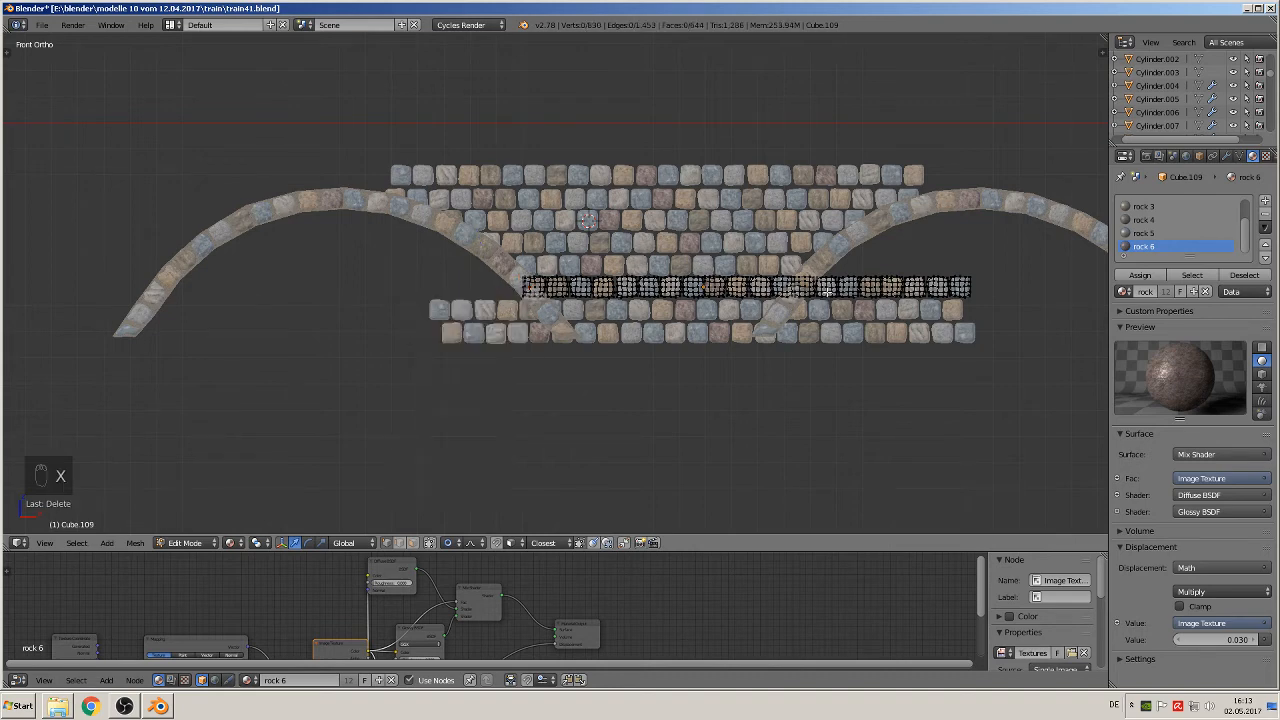
# Step: Delete the eight stones at the right end of the sixth course, from the right arch outward
pyautogui.press('l')
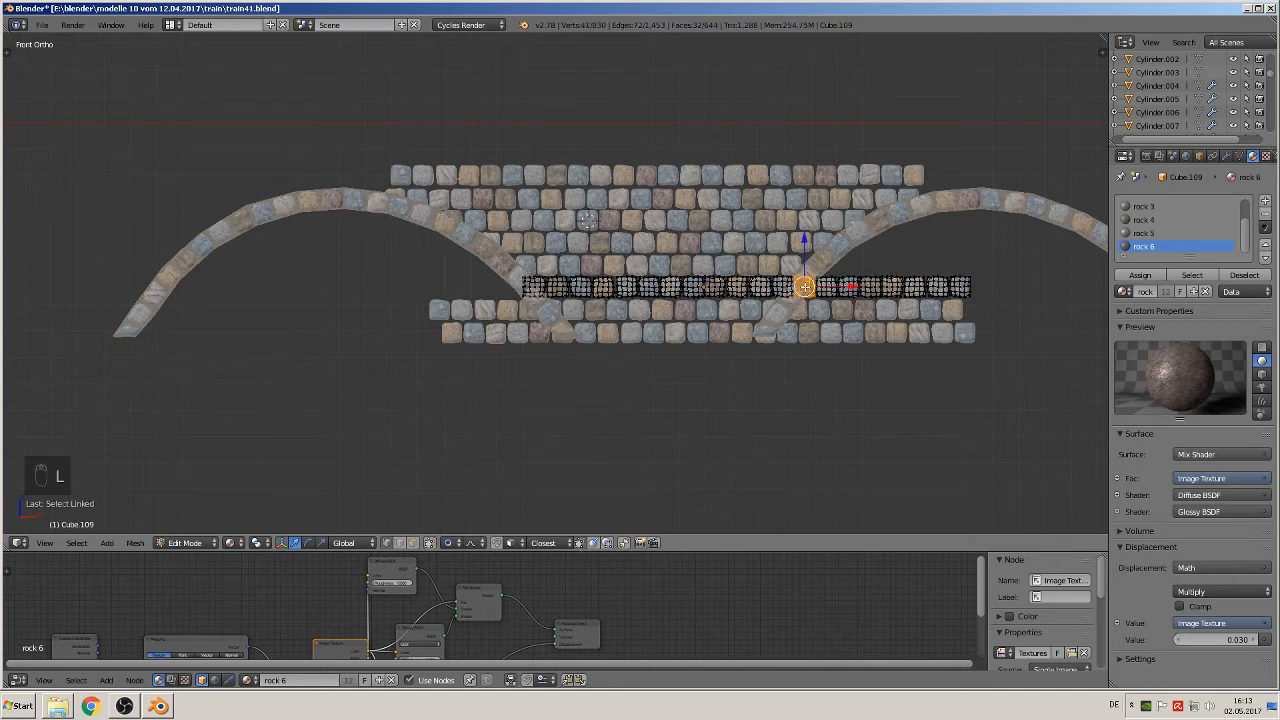
pyautogui.press('l')
pyautogui.press('l')
pyautogui.press('l')
pyautogui.press('l')
pyautogui.press('l')
pyautogui.press('l')
pyautogui.press('l')
pyautogui.press('l')
pyautogui.press('l')
pyautogui.press('l')
pyautogui.press('l')
pyautogui.press('l')
pyautogui.press('l')
pyautogui.press('l')
pyautogui.press('l')
pyautogui.press('l')
pyautogui.press('l')
pyautogui.press('l')
pyautogui.press('l')
pyautogui.press('l')
pyautogui.press('l')
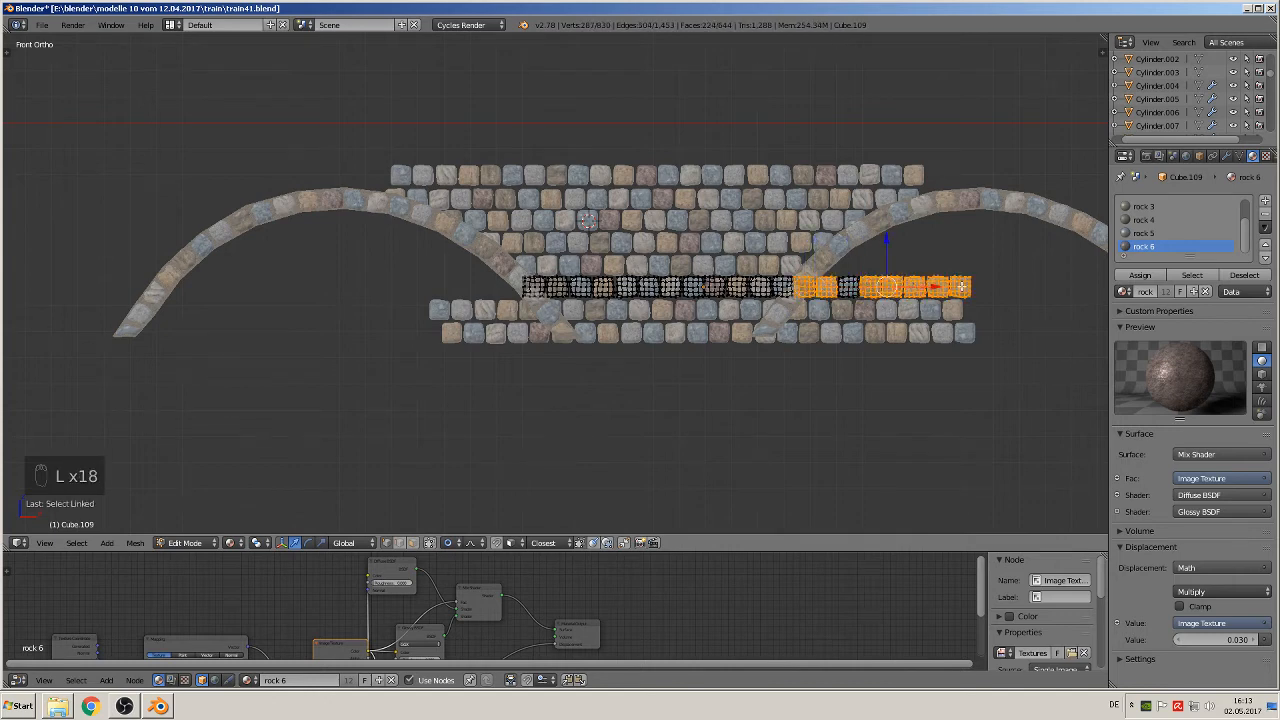
pyautogui.press('x')
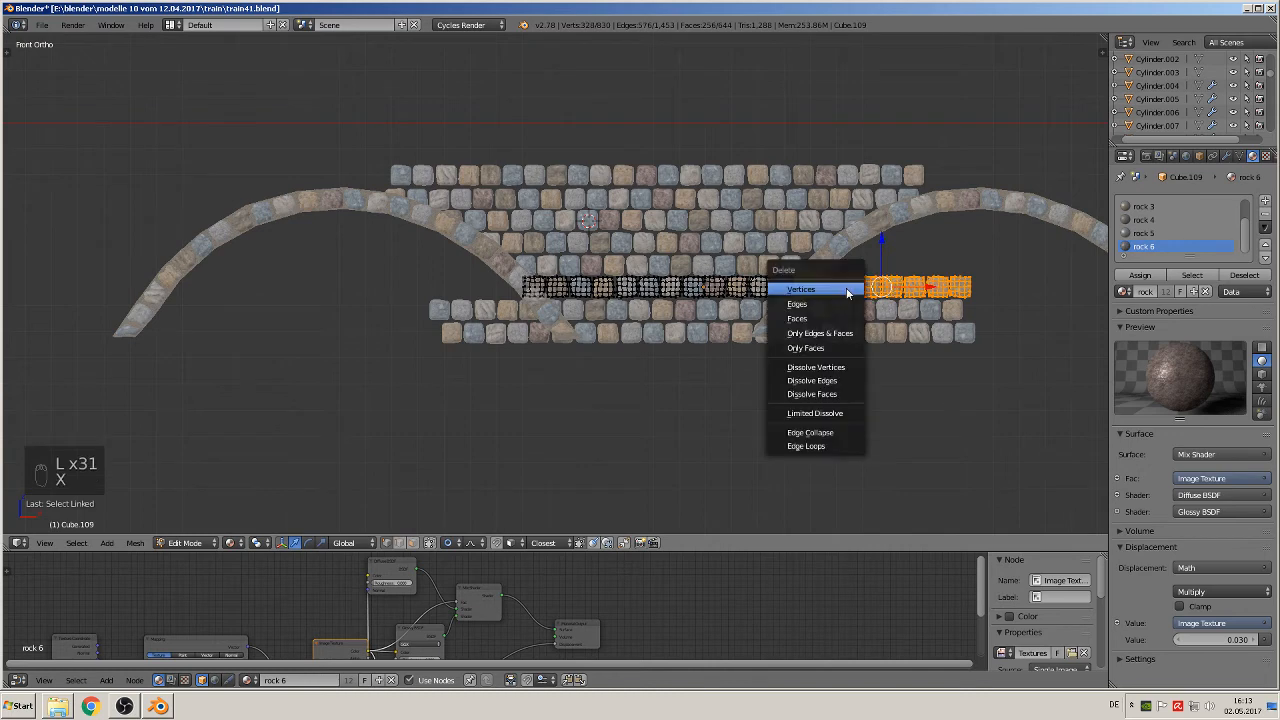
pyautogui.click(842, 292)
pyautogui.press('Tab')
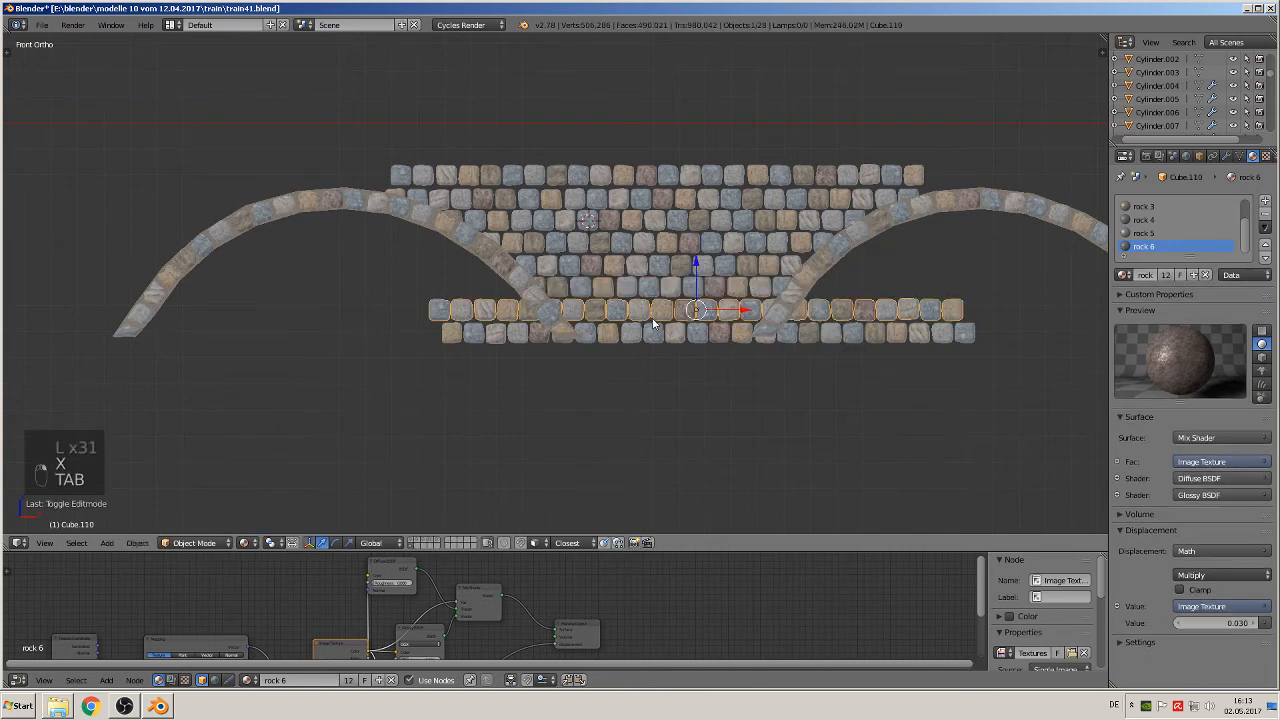
# Step: Trim the seventh stone course by deleting the five left-end and eight right-end stones that lie on or beyond the arches
pyautogui.press('Tab')
pyautogui.press('a')
pyautogui.press('a')
pyautogui.press('a')
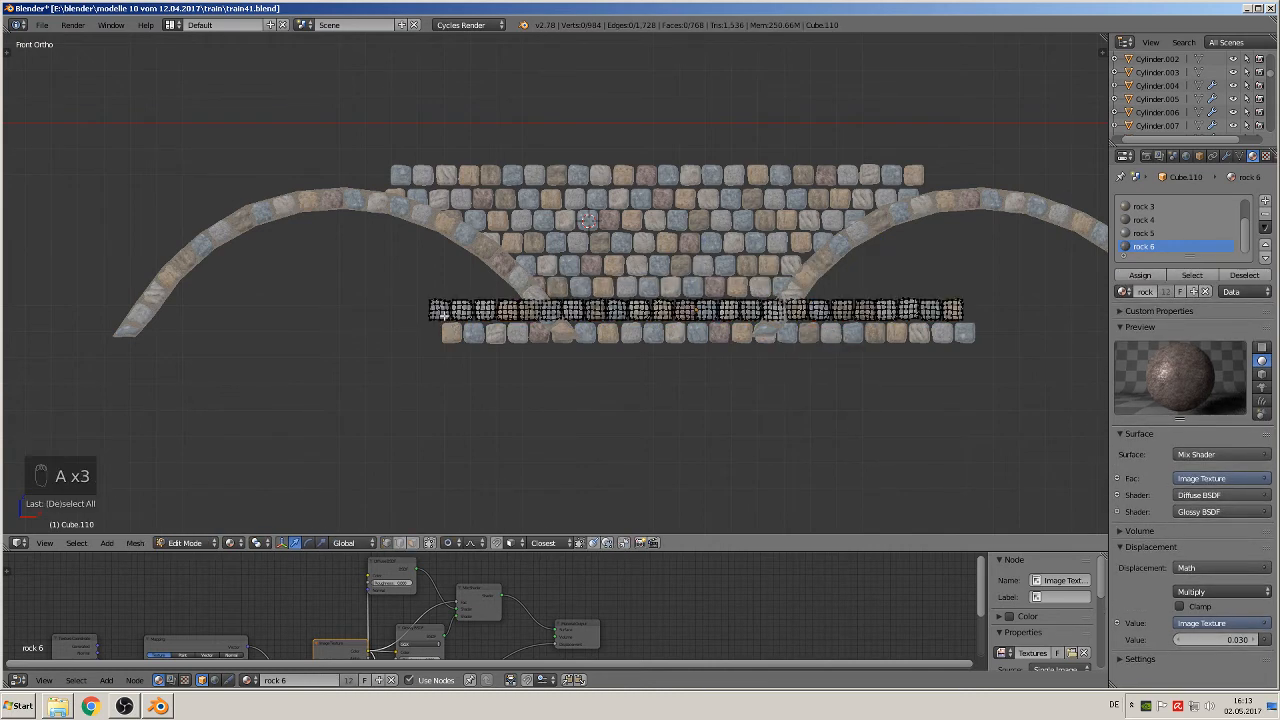
pyautogui.press('l')
pyautogui.press('l')
pyautogui.press('l')
pyautogui.press('l')
pyautogui.press('l')
pyautogui.press('l')
pyautogui.press('l')
pyautogui.press('l')
pyautogui.press('l')
pyautogui.press('l')
pyautogui.press('l')
pyautogui.press('l')
pyautogui.press('l')
pyautogui.press('l')
pyautogui.press('l')
pyautogui.press('l')
pyautogui.press('l')
pyautogui.press('l')
pyautogui.press('l')
pyautogui.press('l')
pyautogui.press('l')
pyautogui.press('l')
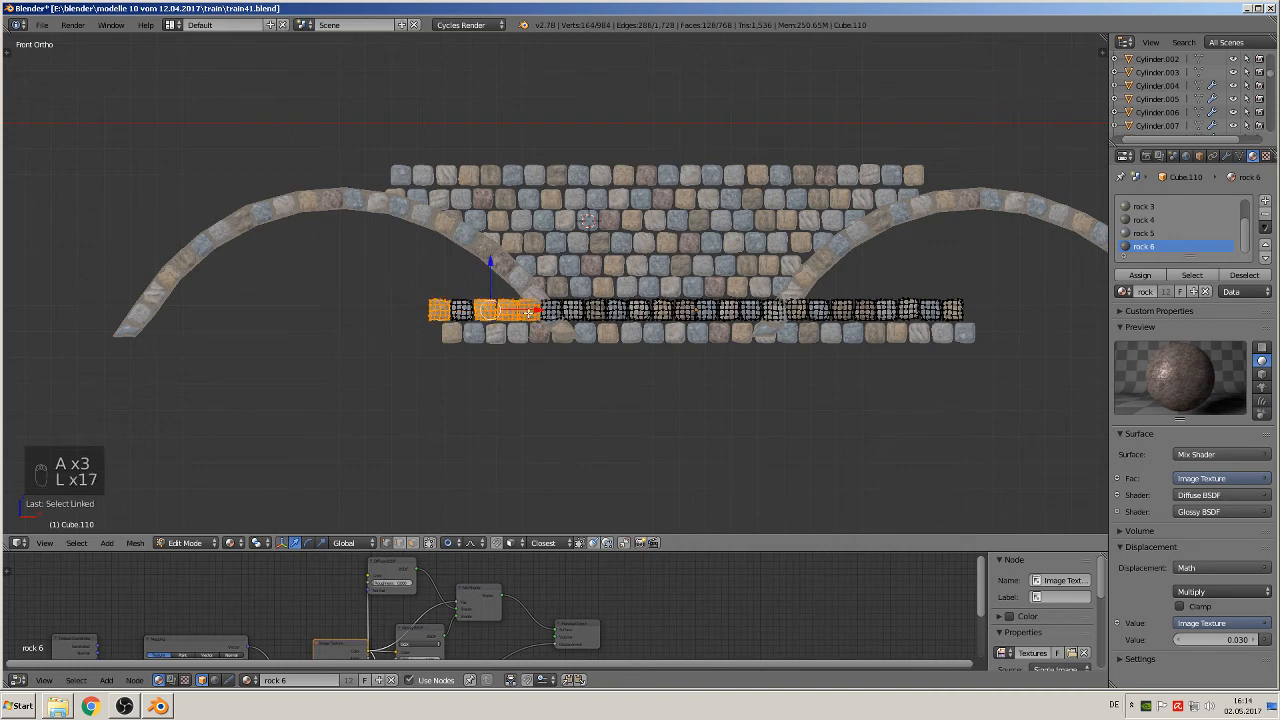
pyautogui.press('l')
pyautogui.press('l')
pyautogui.press('l')
pyautogui.press('l')
pyautogui.press('l')
pyautogui.press('l')
pyautogui.press('l')
pyautogui.press('l')
pyautogui.press('l')
pyautogui.press('l')
pyautogui.press('l')
pyautogui.press('l')
pyautogui.press('l')
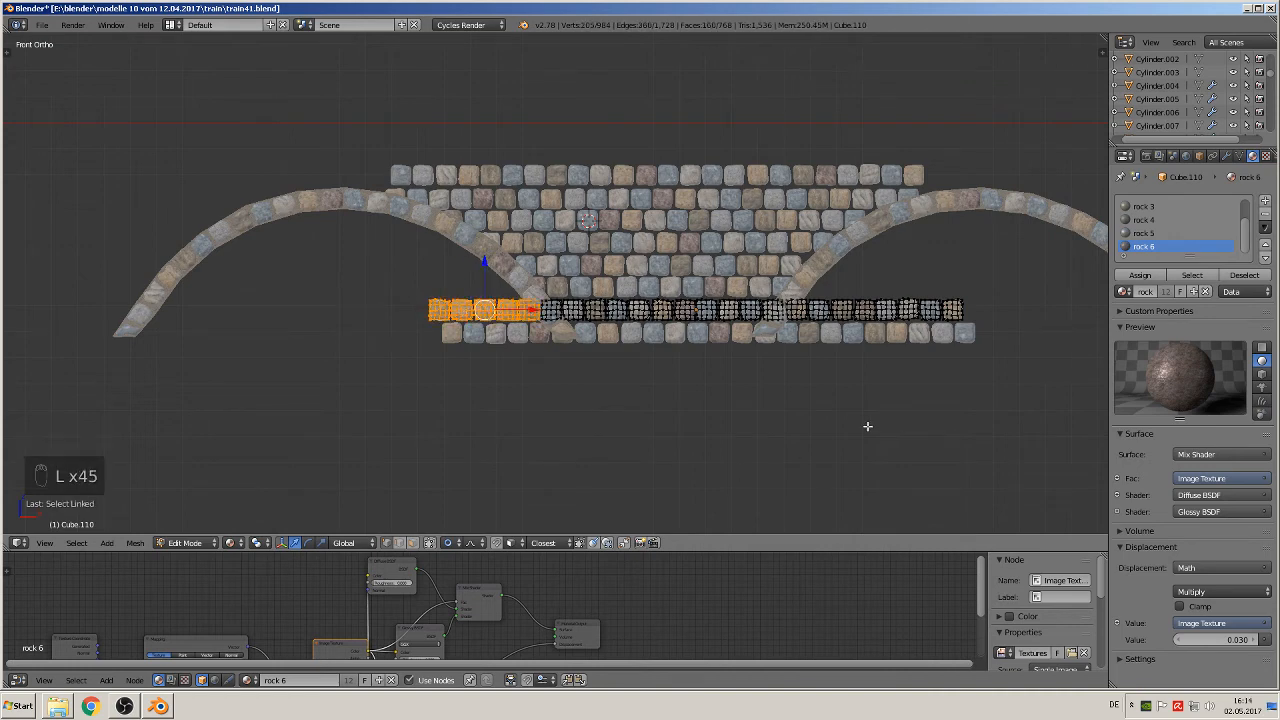
pyautogui.press('l')
pyautogui.press('l')
pyautogui.press('l')
pyautogui.press('l')
pyautogui.press('l')
pyautogui.press('l')
pyautogui.press('l')
pyautogui.press('l')
pyautogui.press('l')
pyautogui.press('l')
pyautogui.press('l')
pyautogui.press('l')
pyautogui.press('l')
pyautogui.press('l')
pyautogui.press('l')
pyautogui.press('l')
pyautogui.press('l')
pyautogui.press('l')
pyautogui.press('l')
pyautogui.press('l')
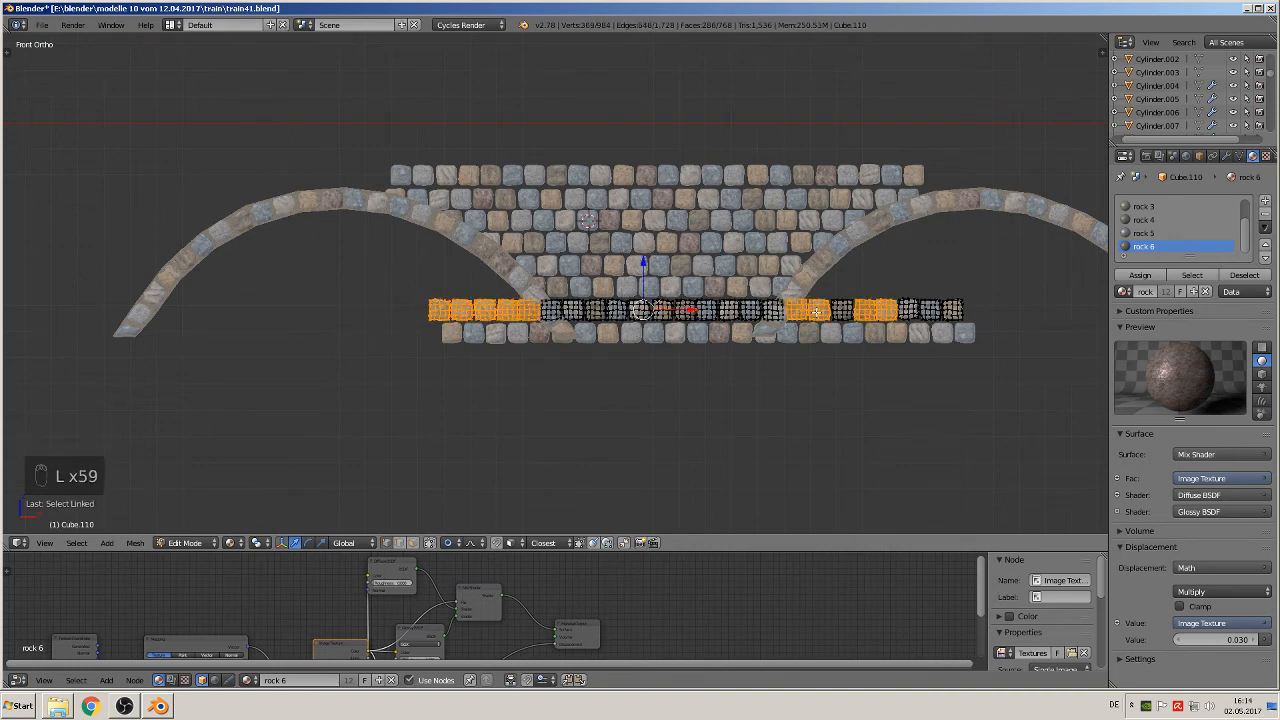
pyautogui.press('l')
pyautogui.press('l')
pyautogui.press('l')
pyautogui.press('l')
pyautogui.press('l')
pyautogui.press('l')
pyautogui.press('l')
pyautogui.press('l')
pyautogui.press('l')
pyautogui.press('l')
pyautogui.press('l')
pyautogui.press('l')
pyautogui.press('l')
pyautogui.press('l')
pyautogui.press('l')
pyautogui.press('l')
pyautogui.rightClick(956, 310)
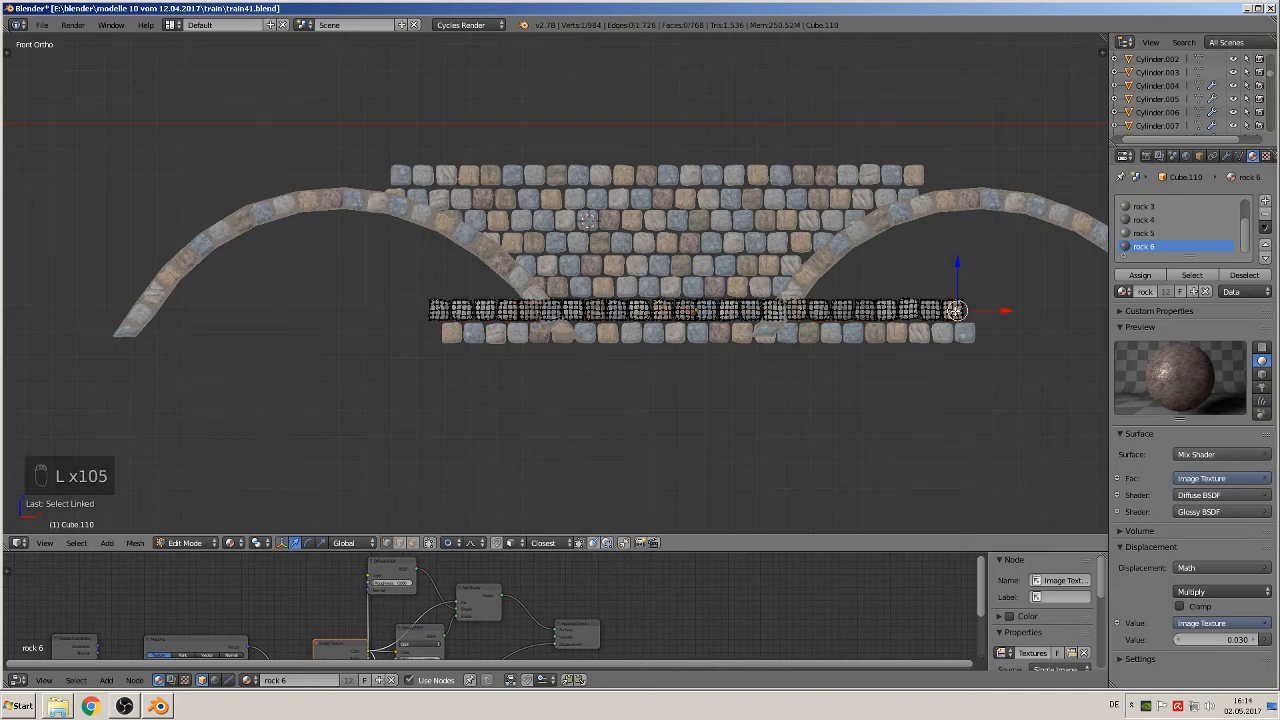
pyautogui.hotkey('ctrl', 'z')
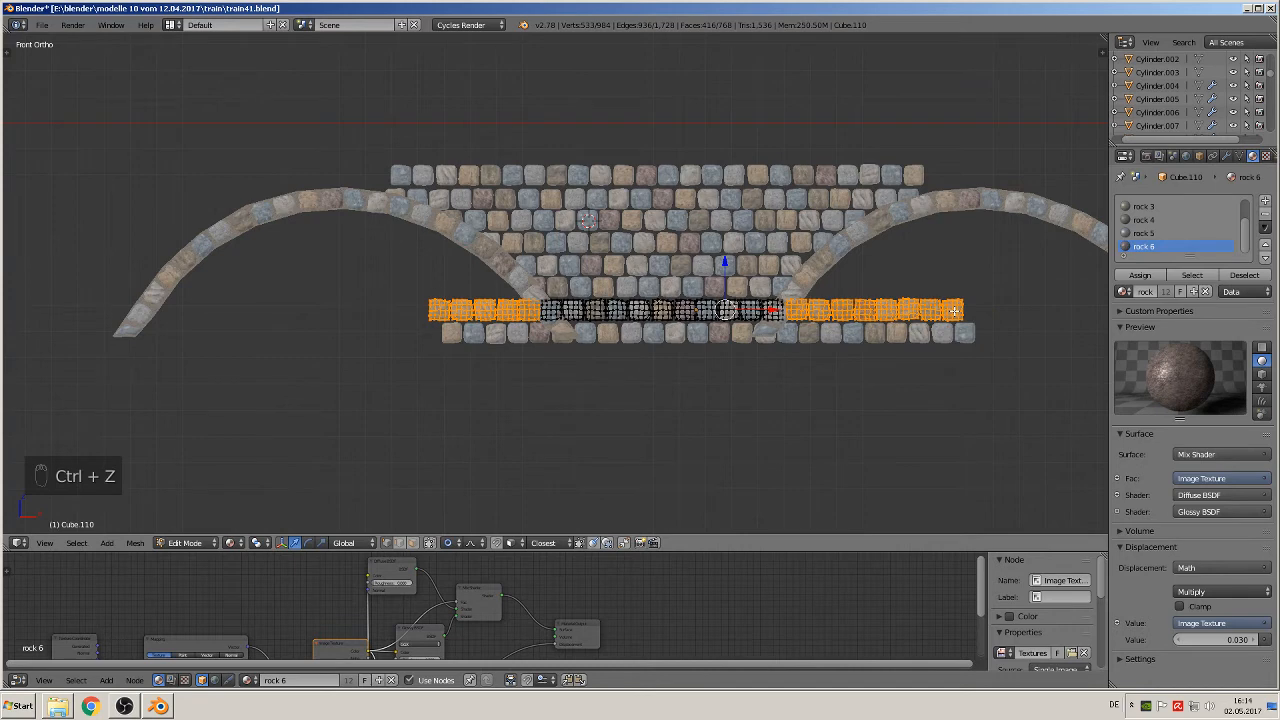
pyautogui.press('x')
pyautogui.click(958, 309)
pyautogui.press('Tab')
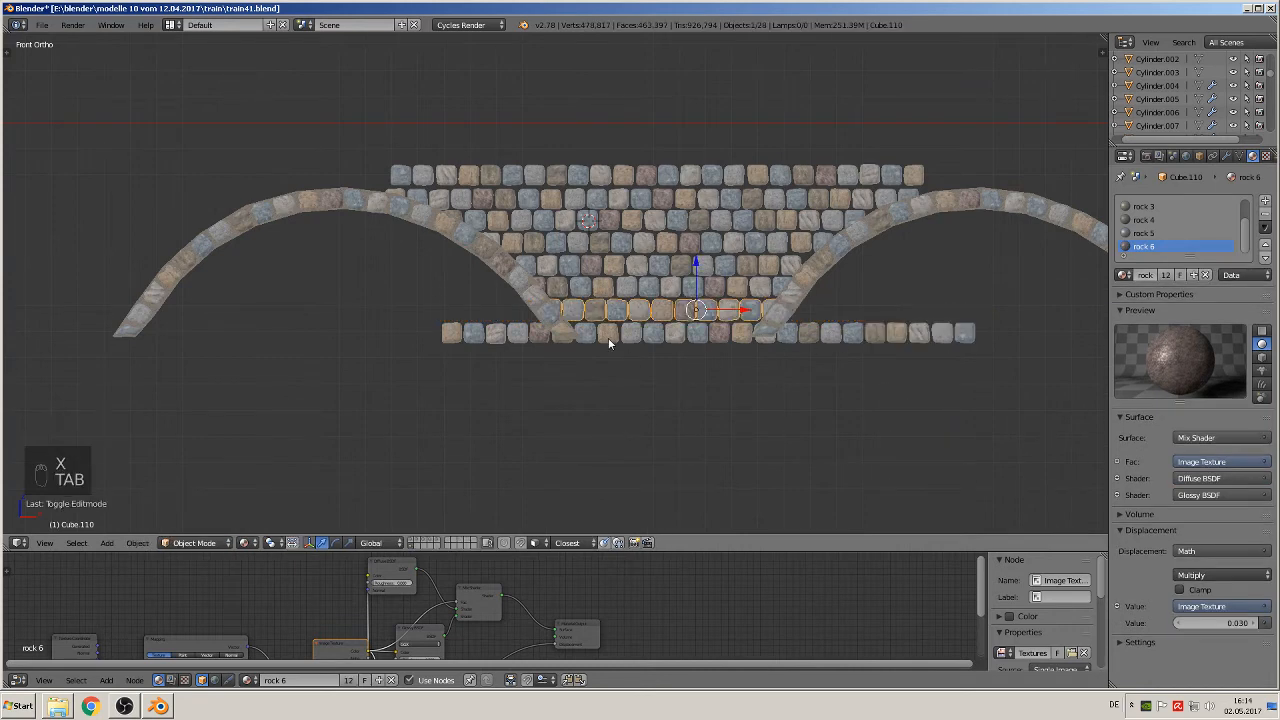
# Step: Delete the six left-end and ten right-end stones of the eighth course that extend past the arch feet, and deselect everything
pyautogui.rightClick(606, 340)
pyautogui.press('Tab')
pyautogui.press('a')
pyautogui.press('a')
pyautogui.press('a')
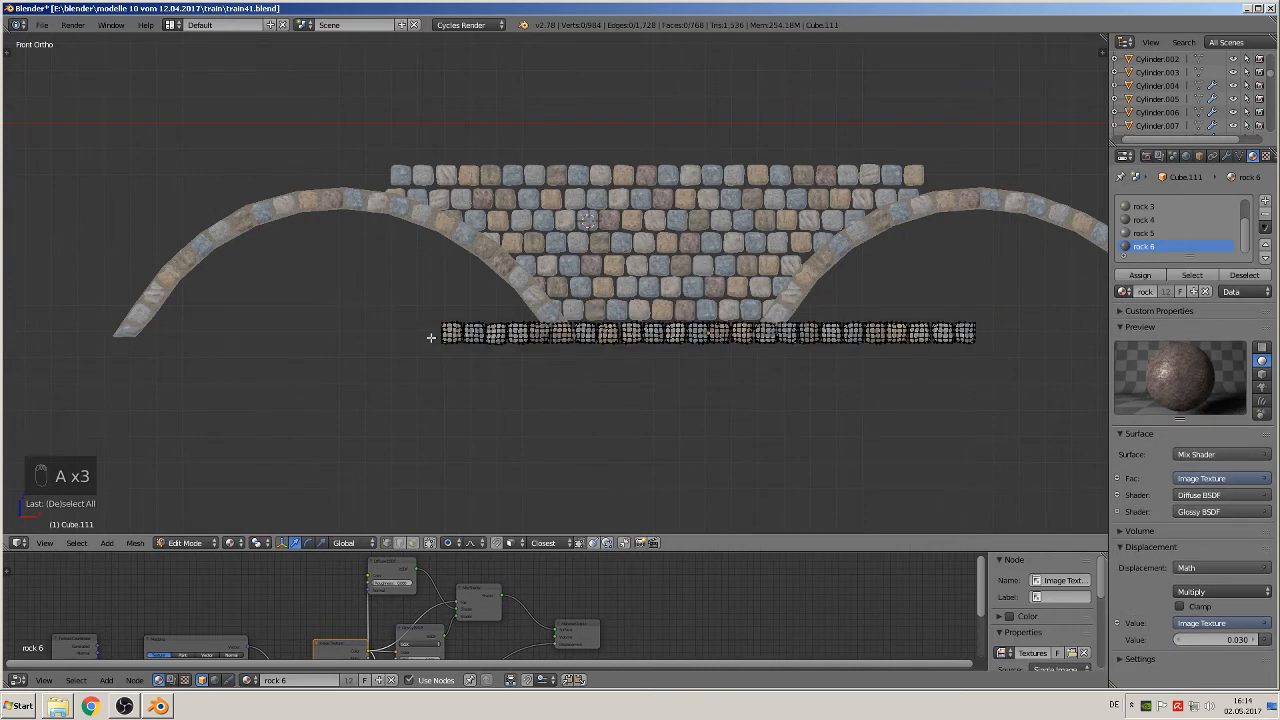
pyautogui.press('l')
pyautogui.press('l')
pyautogui.press('l')
pyautogui.press('l')
pyautogui.press('l')
pyautogui.press('l')
pyautogui.press('l')
pyautogui.press('l')
pyautogui.press('l')
pyautogui.press('l')
pyautogui.press('l')
pyautogui.press('l')
pyautogui.press('l')
pyautogui.press('l')
pyautogui.press('l')
pyautogui.press('l')
pyautogui.press('l')
pyautogui.press('l')
pyautogui.press('l')
pyautogui.press('l')
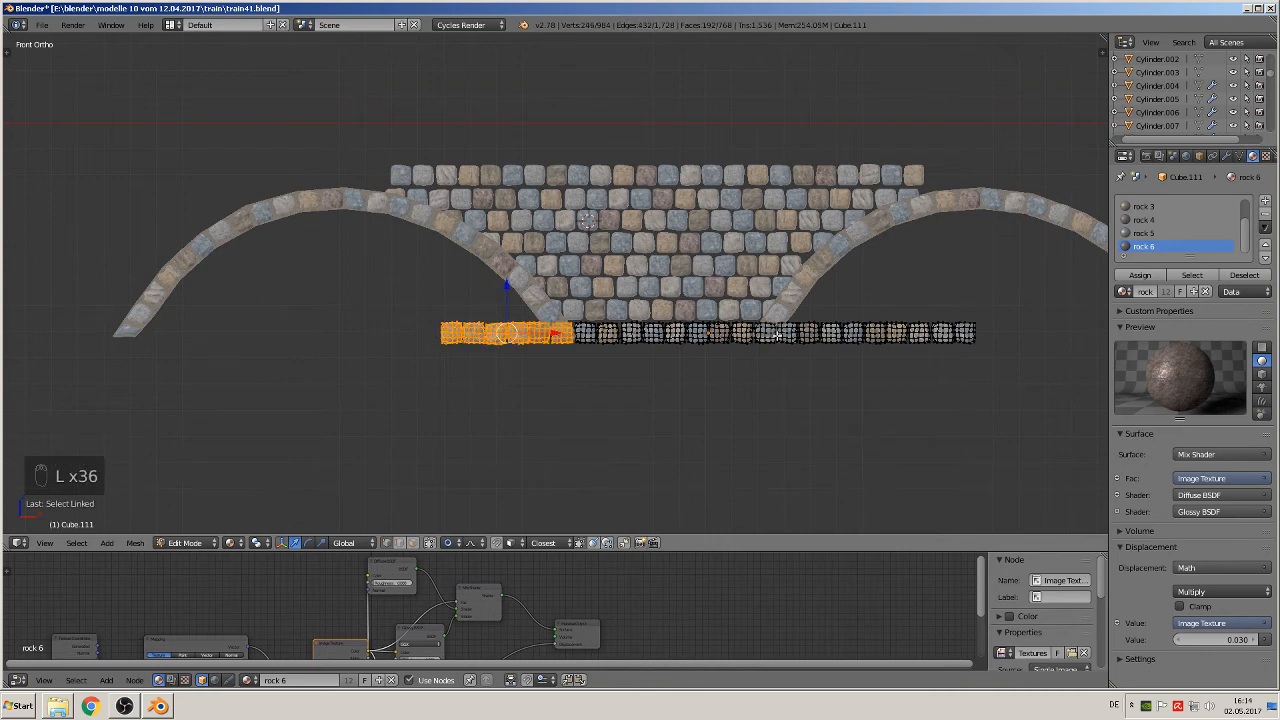
pyautogui.press('l')
pyautogui.press('l')
pyautogui.press('l')
pyautogui.press('l')
pyautogui.press('l')
pyautogui.press('l')
pyautogui.press('l')
pyautogui.press('l')
pyautogui.press('l')
pyautogui.press('l')
pyautogui.press('l')
pyautogui.press('l')
pyautogui.press('l')
pyautogui.press('l')
pyautogui.press('l')
pyautogui.press('l')
pyautogui.press('l')
pyautogui.press('l')
pyautogui.press('l')
pyautogui.press('l')
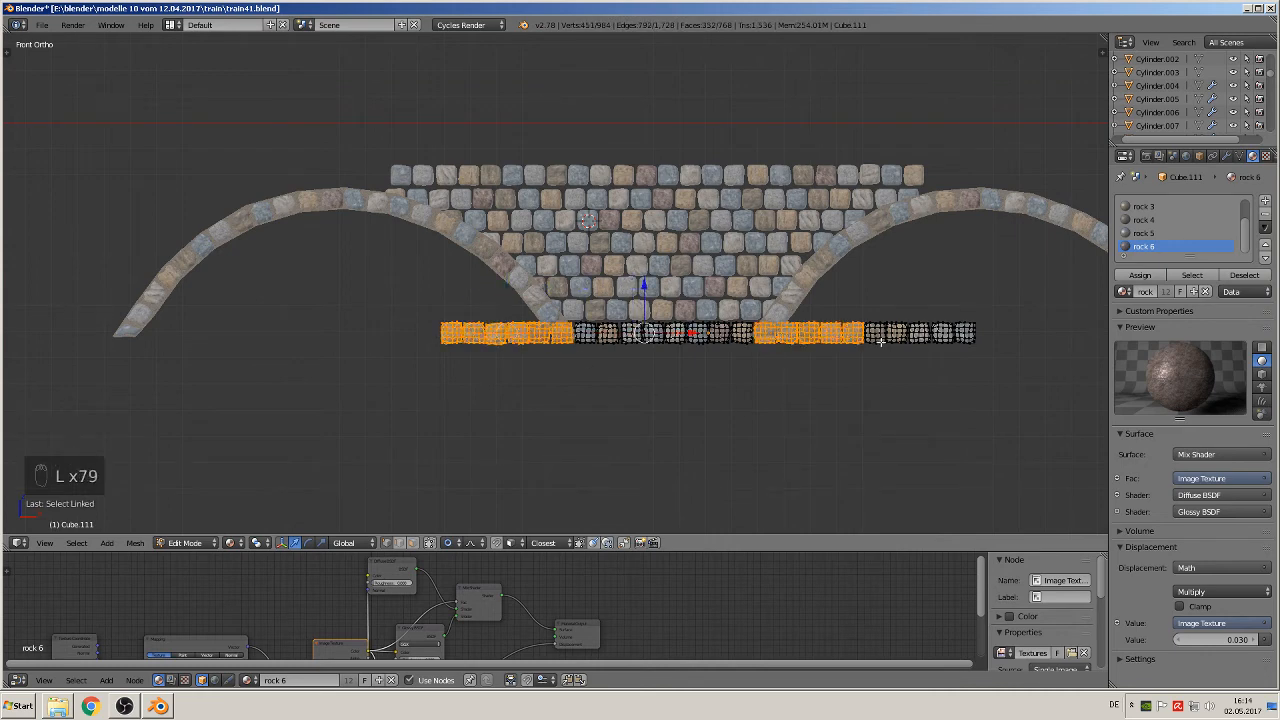
pyautogui.press('l')
pyautogui.press('l')
pyautogui.press('l')
pyautogui.press('l')
pyautogui.press('l')
pyautogui.press('l')
pyautogui.press('l')
pyautogui.press('l')
pyautogui.press('l')
pyautogui.press('l')
pyautogui.press('l')
pyautogui.press('l')
pyautogui.press('l')
pyautogui.press('l')
pyautogui.press('l')
pyautogui.press('l')
pyautogui.press('l')
pyautogui.press('l')
pyautogui.press('l')
pyautogui.press('l')
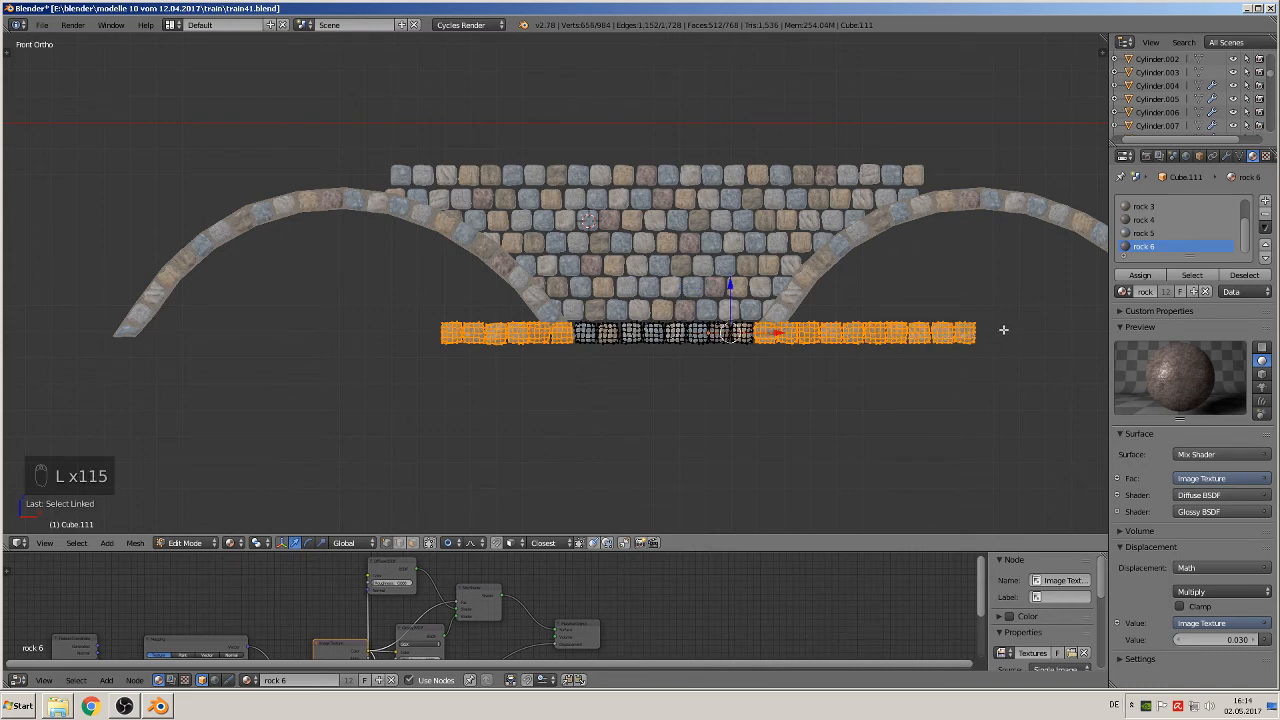
pyautogui.press('x')
pyautogui.click(985, 332)
pyautogui.press('Tab')
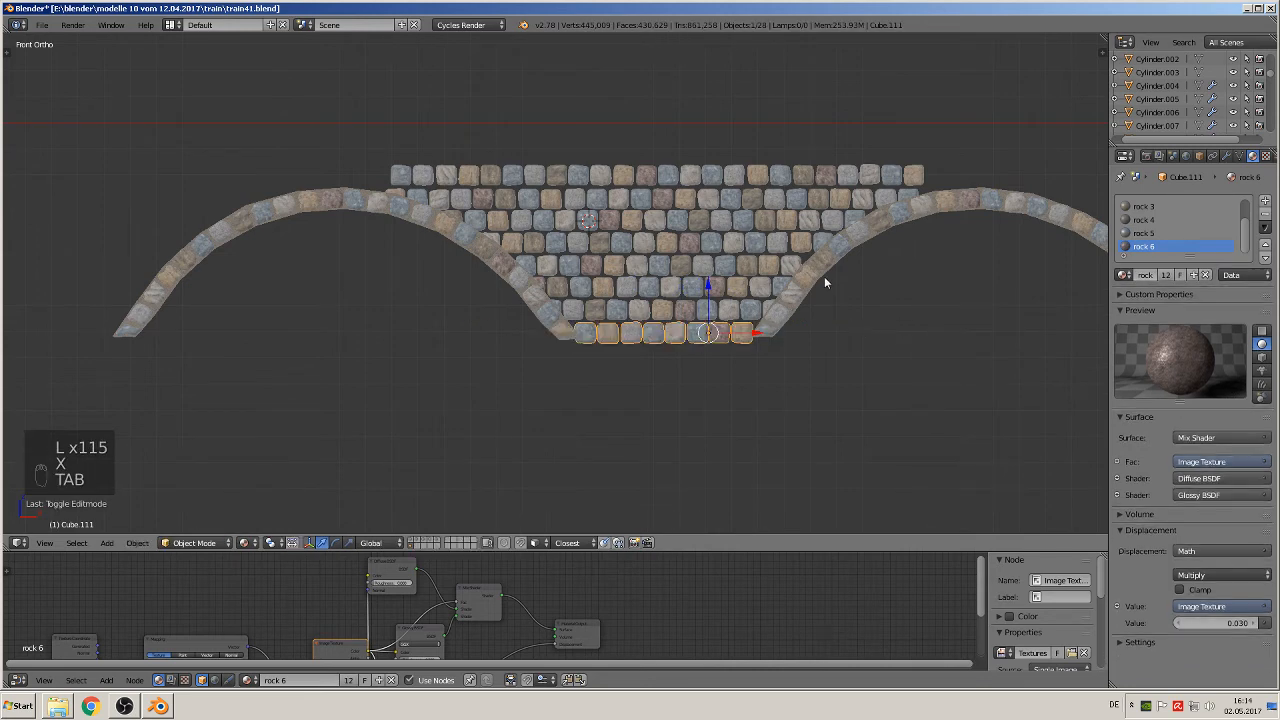
pyautogui.press('a')
pyautogui.press('a')
pyautogui.scroll(-3, 850, 267)
pyautogui.scroll(-1, 800, 253)
pyautogui.keyDown('shift'); pyautogui.moveTo(800, 253); pyautogui.dragTo(637, 308, button='middle'); pyautogui.keyUp('shift')
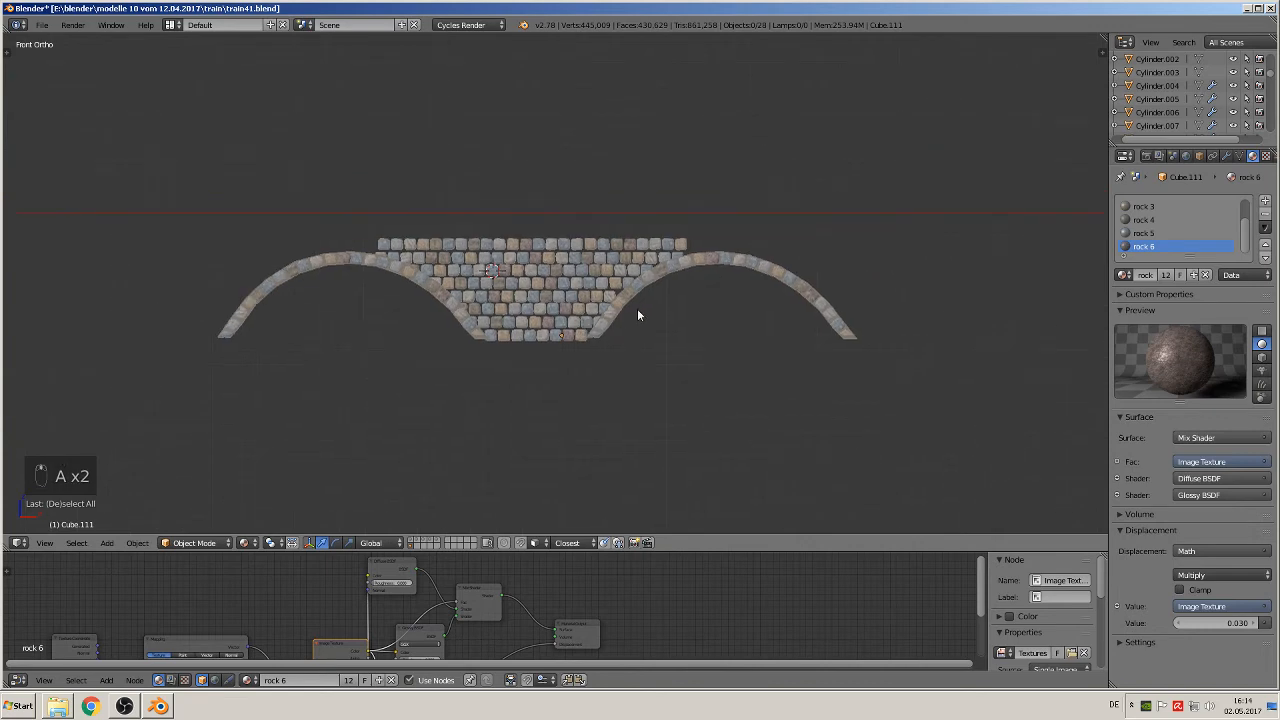
# Step: Duplicate the top stone course and move the copy along X so it continues the course over the left arch
pyautogui.keyDown('shift'); pyautogui.moveTo(530, 299); pyautogui.dragTo(750, 303, button='middle'); pyautogui.keyUp('shift')
pyautogui.scroll(2, 667, 283)
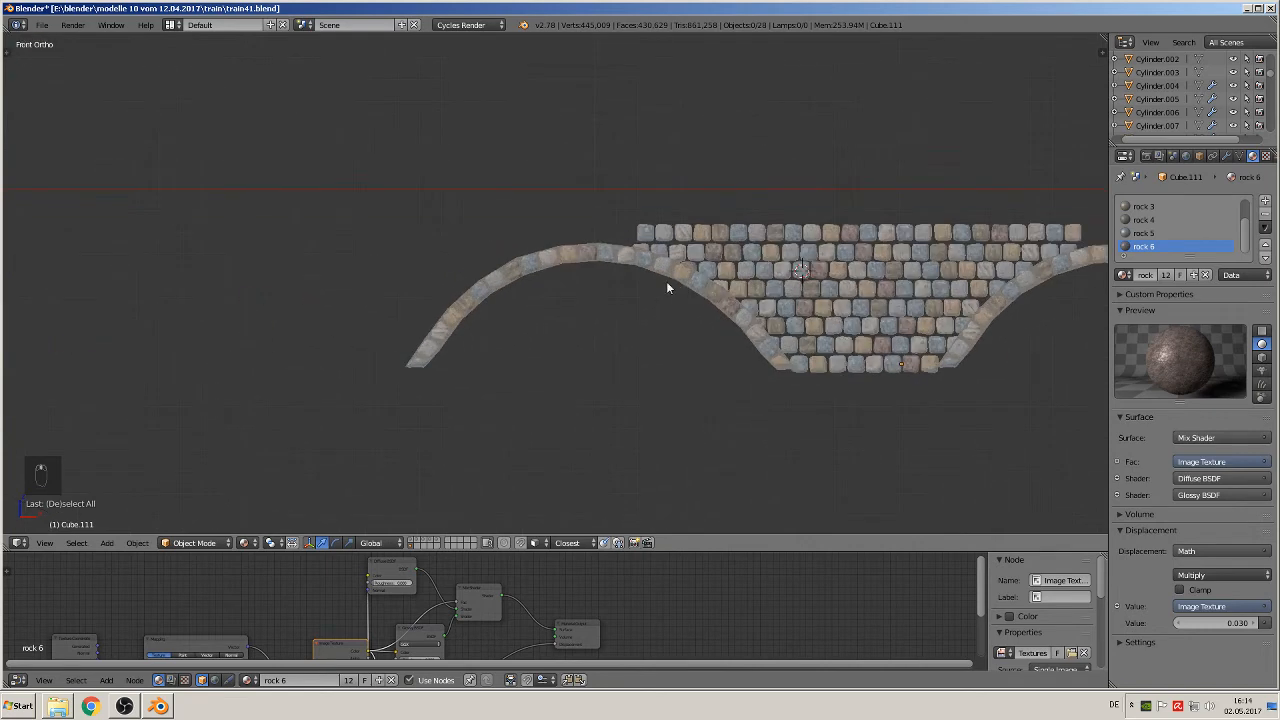
pyautogui.rightClick(825, 254)
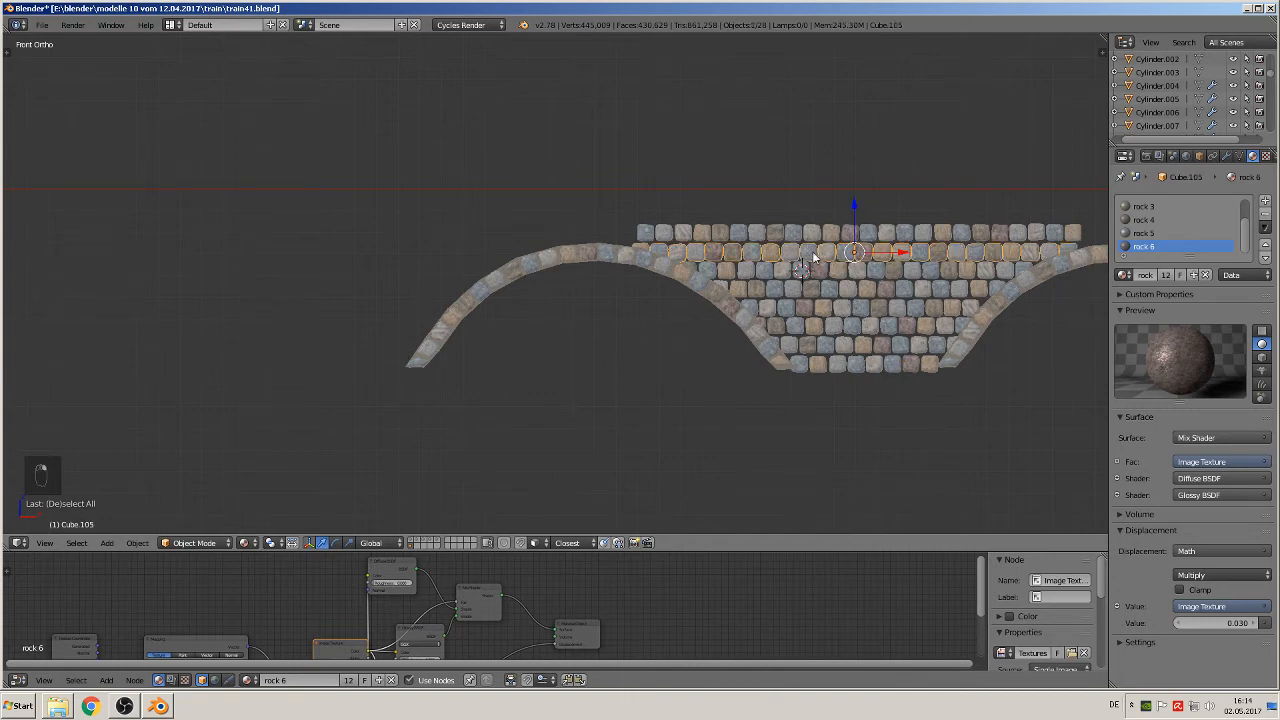
pyautogui.rightClick(824, 236)
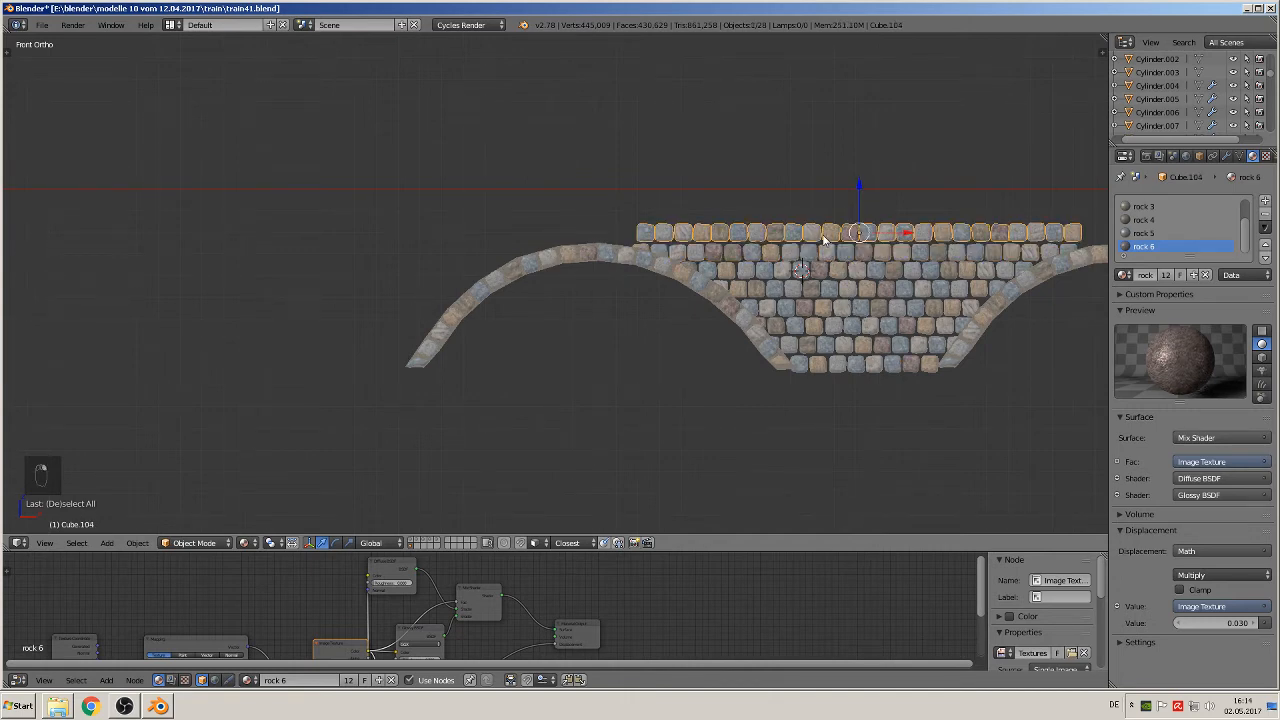
pyautogui.hotkey('shift', 'd')
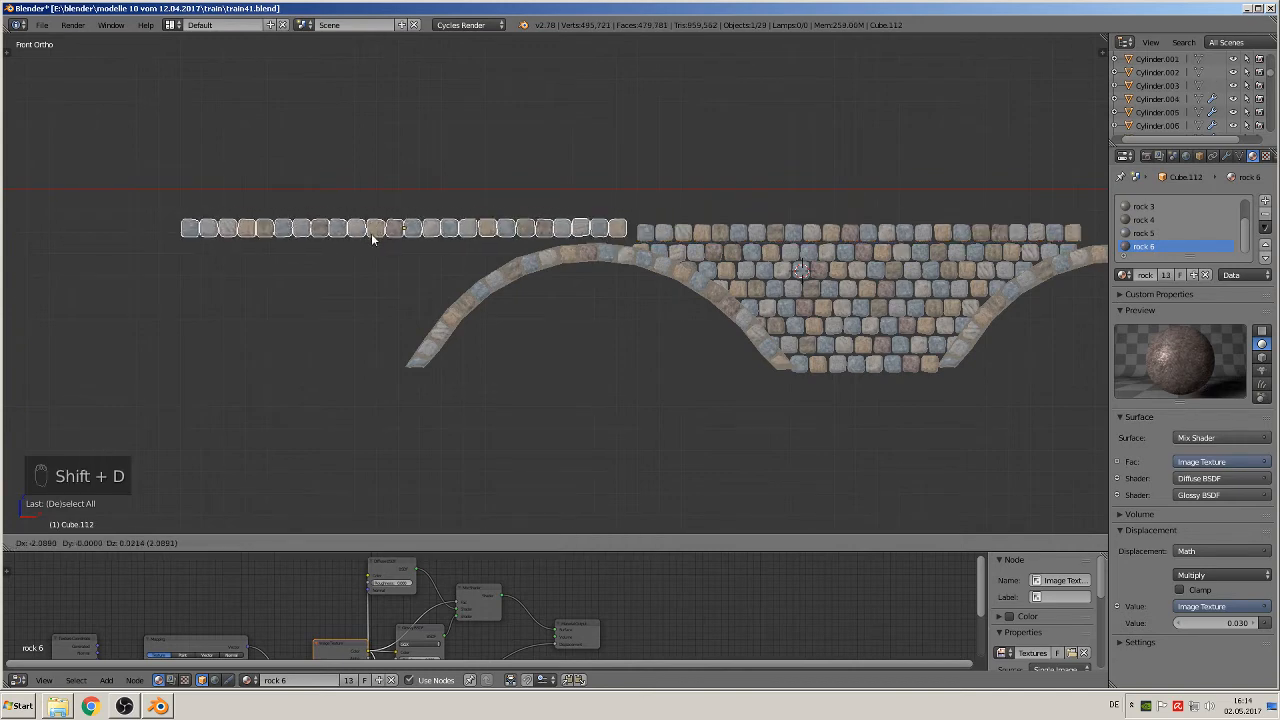
pyautogui.middleClick(462, 233)
pyautogui.click(466, 234)
pyautogui.scroll(-2, 610, 299)
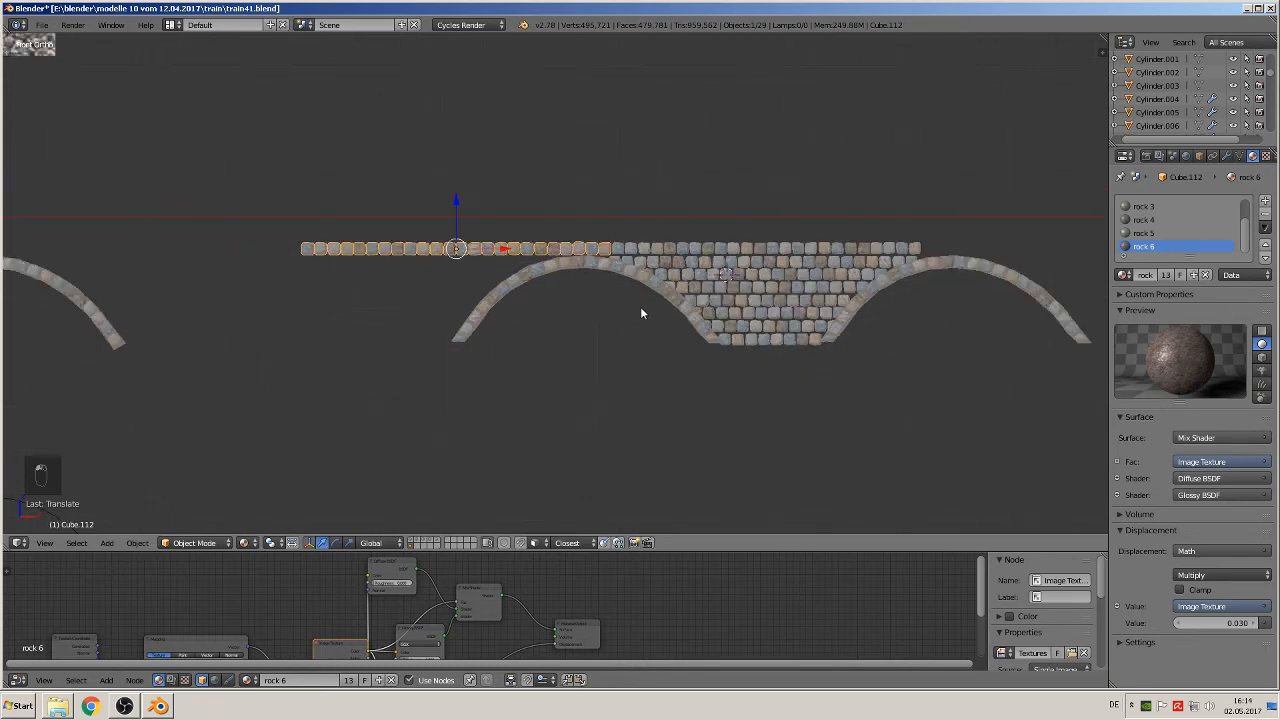
# Step: Duplicate the left top-course section and place the copy at the course's right end, over the right arch
pyautogui.keyDown('shift'); pyautogui.moveTo(589, 334); pyautogui.dragTo(421, 347, button='middle'); pyautogui.keyUp('shift')
pyautogui.hotkey('shift', 'd')
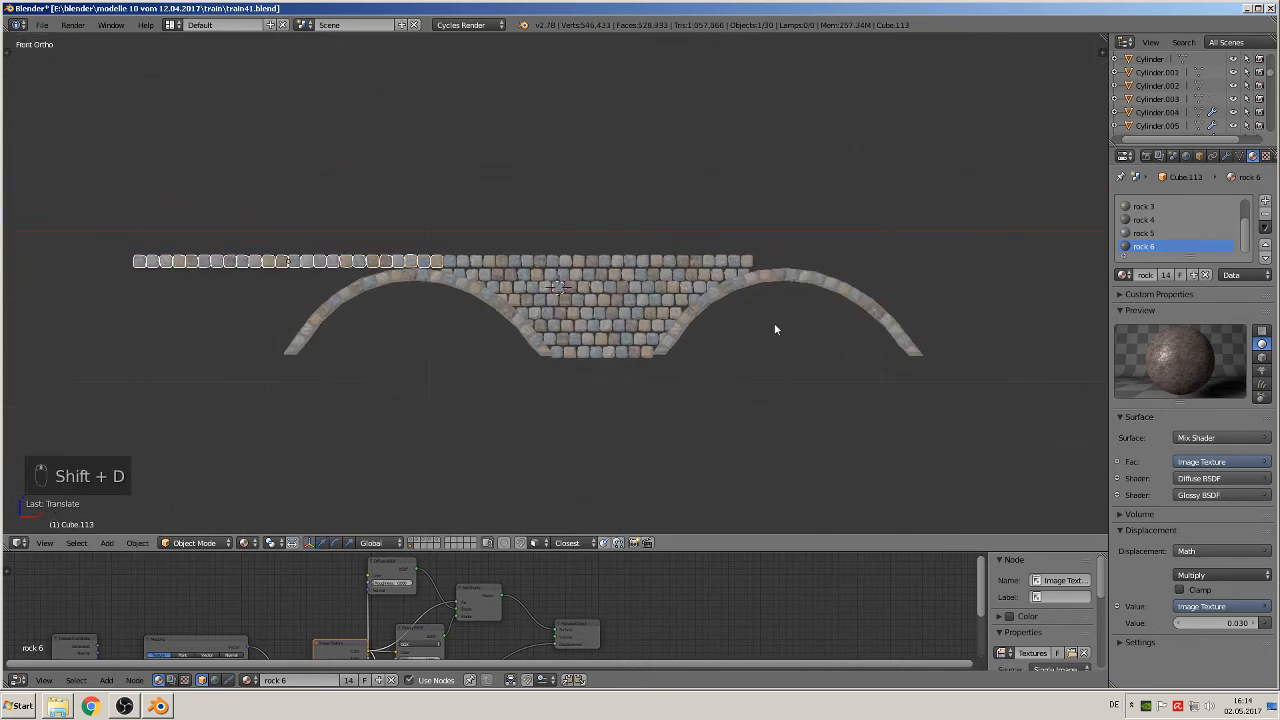
pyautogui.click(1040, 338)
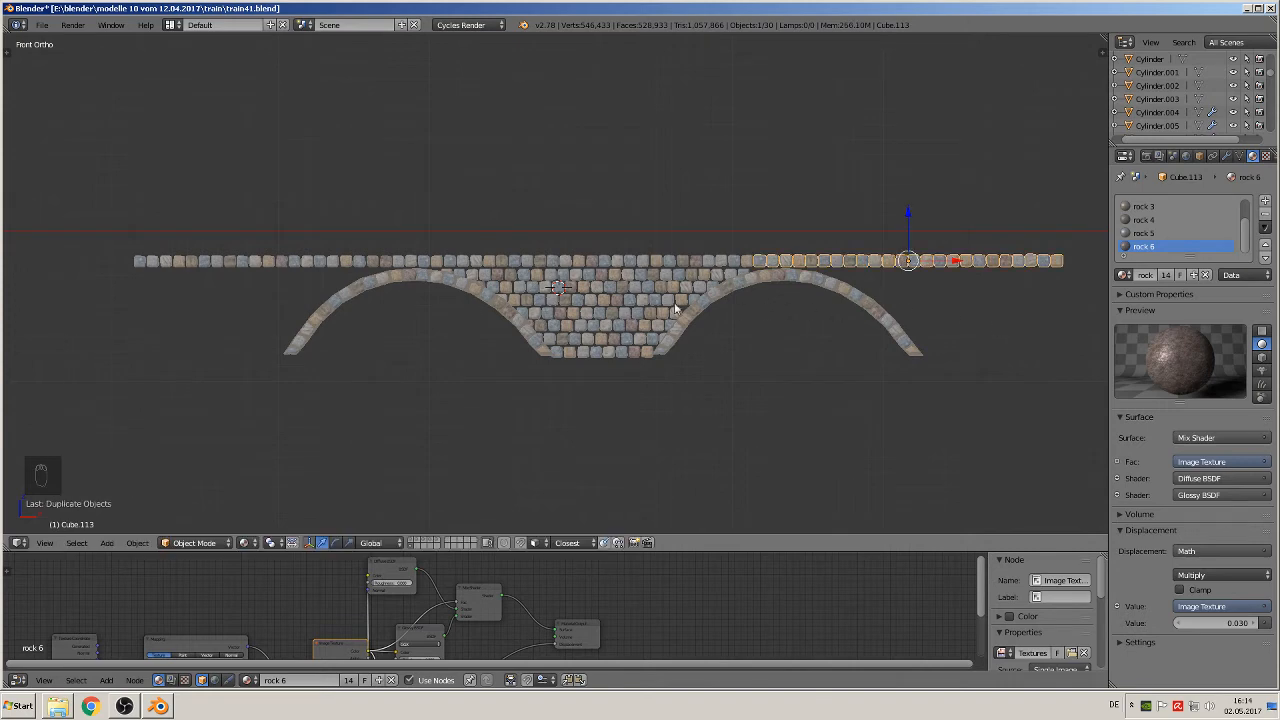
# Step: Shorten the left top-course section by deleting its ten outermost stones in Edit Mode
pyautogui.keyDown('shift'); pyautogui.moveTo(634, 311); pyautogui.dragTo(886, 318, button='middle'); pyautogui.keyUp('shift')
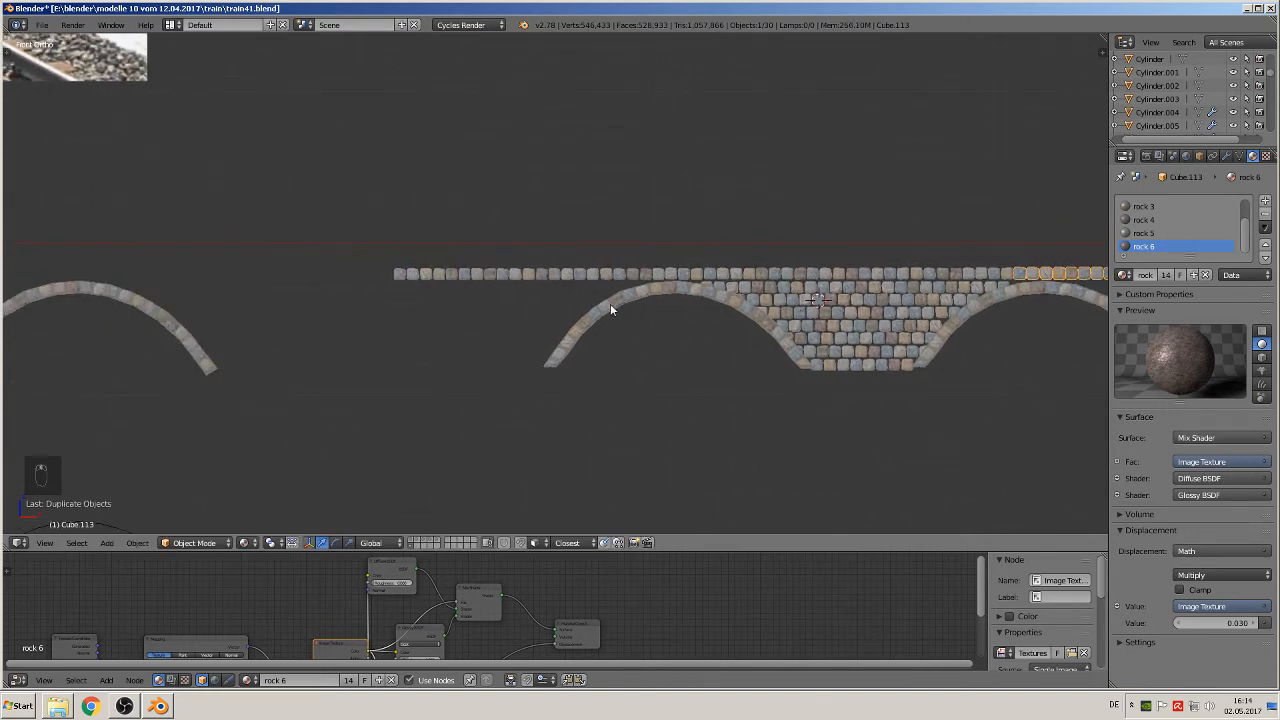
pyautogui.scroll(2, 569, 291)
pyautogui.press('Tab')
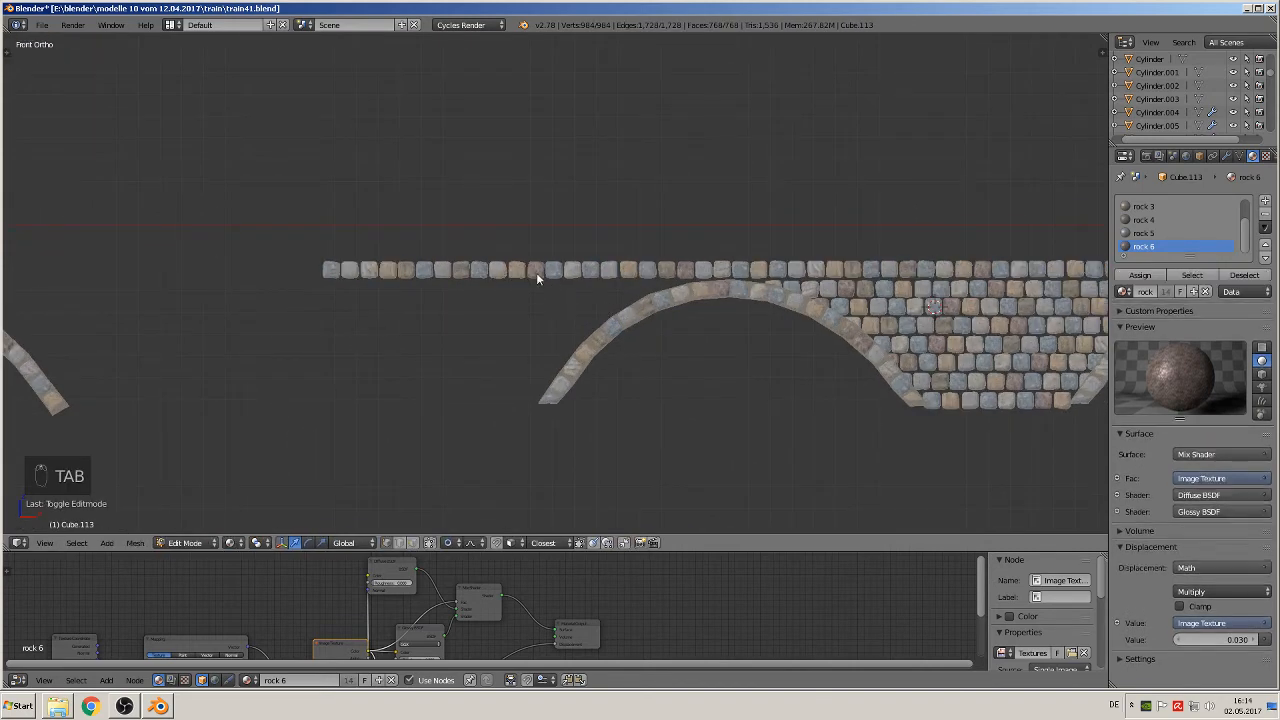
pyautogui.press('Tab')
pyautogui.rightClick(536, 272)
pyautogui.press('Tab')
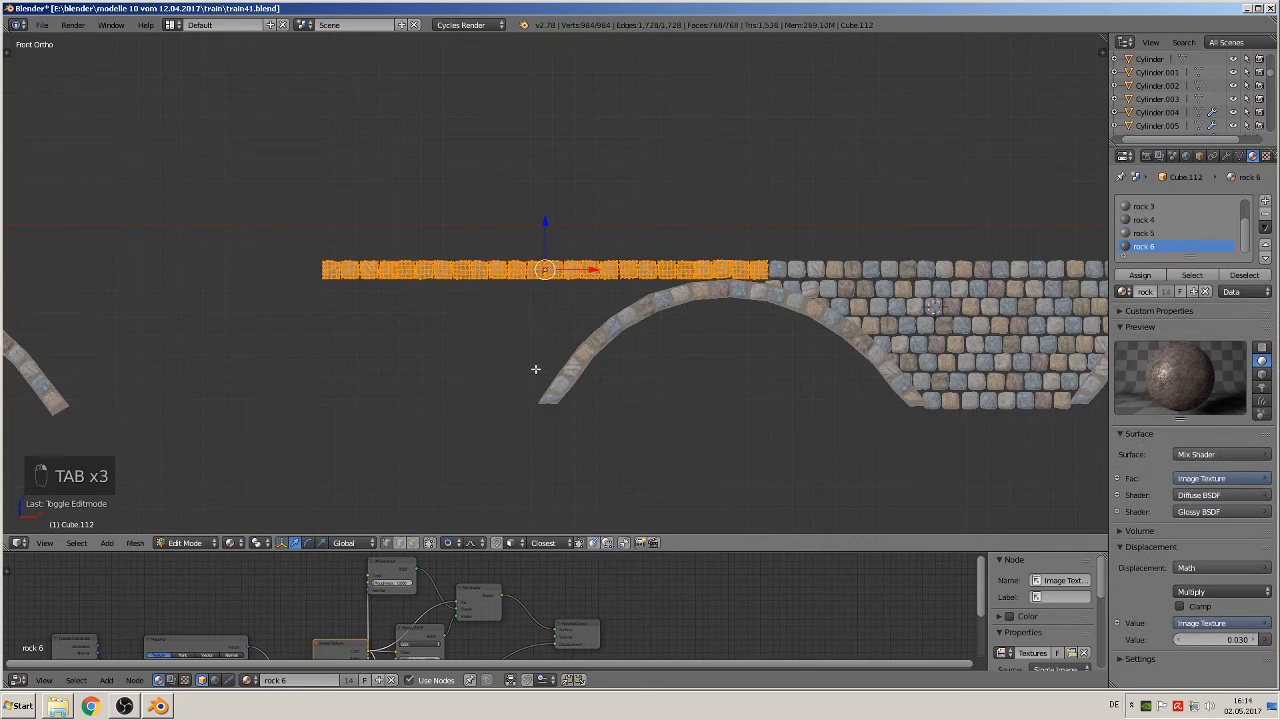
pyautogui.press('a')
pyautogui.press('a')
pyautogui.press('a')
pyautogui.press('a')
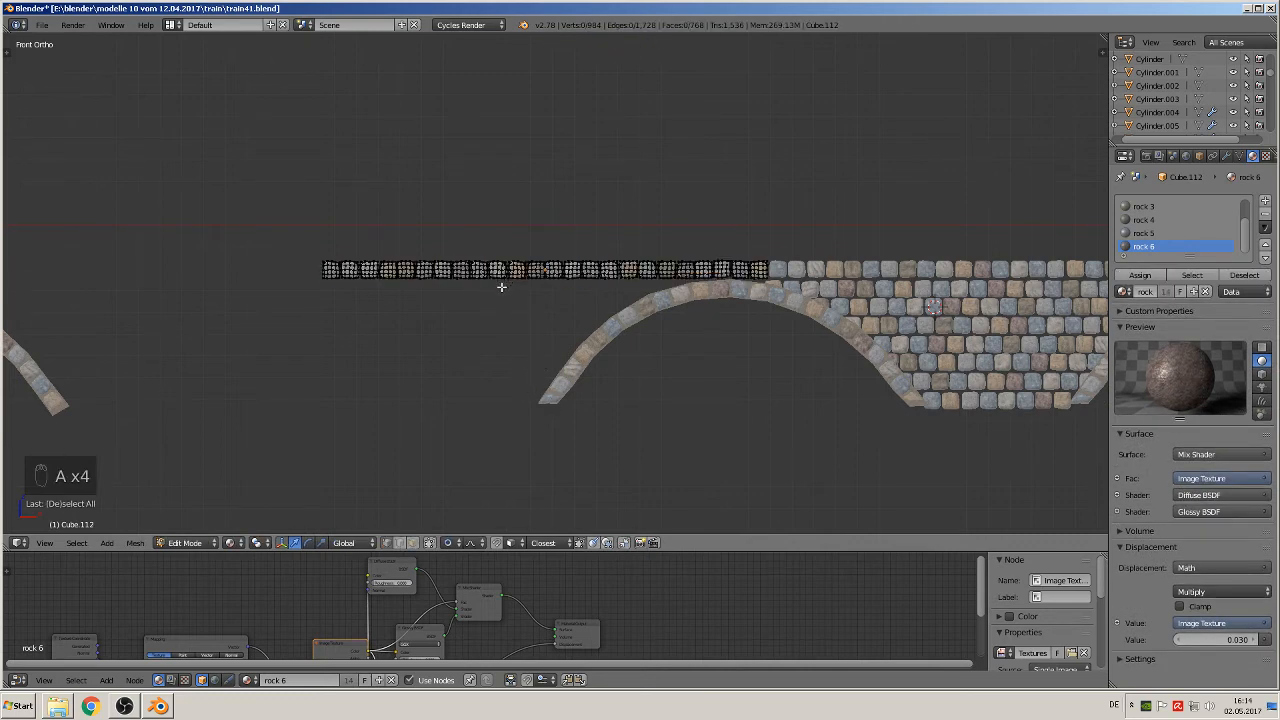
pyautogui.press('b')
pyautogui.moveTo(501, 287); pyautogui.dragTo(321, 205)
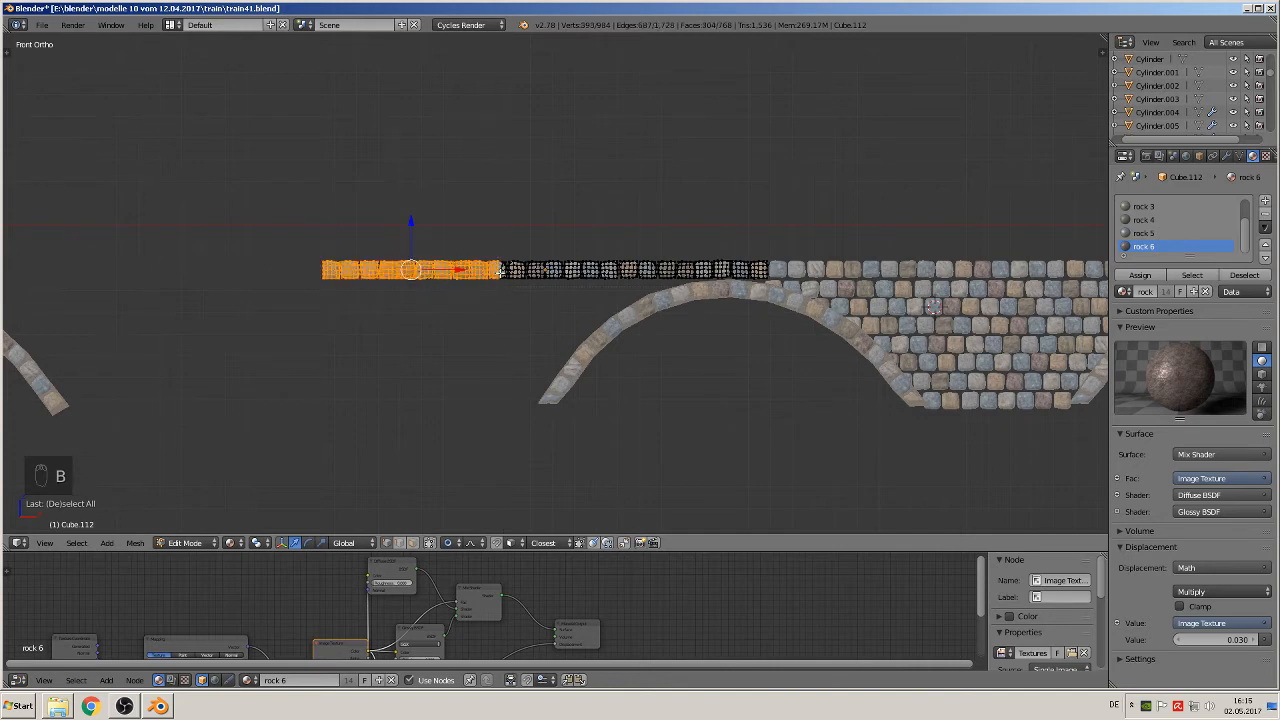
pyautogui.press('l')
pyautogui.press('x')
pyautogui.click(498, 276)
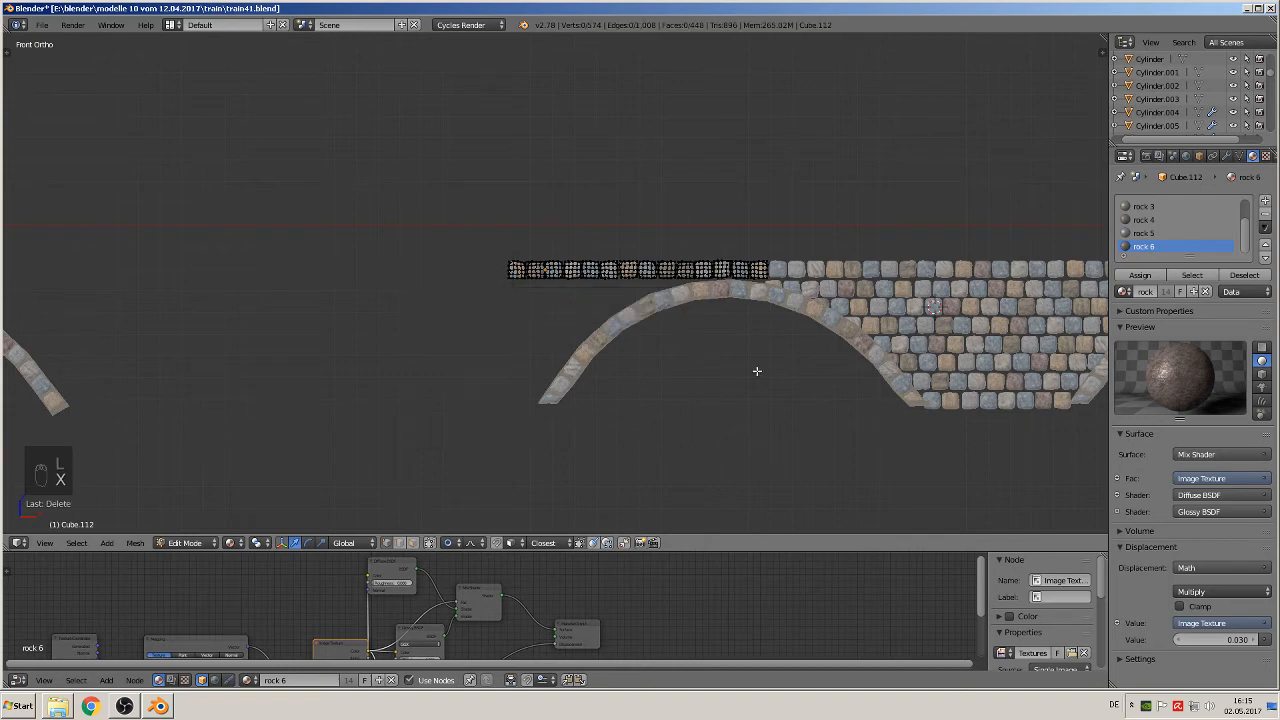
pyautogui.keyDown('shift'); pyautogui.moveTo(757, 371); pyautogui.dragTo(546, 354, button='middle'); pyautogui.keyUp('shift')
pyautogui.press('Tab')
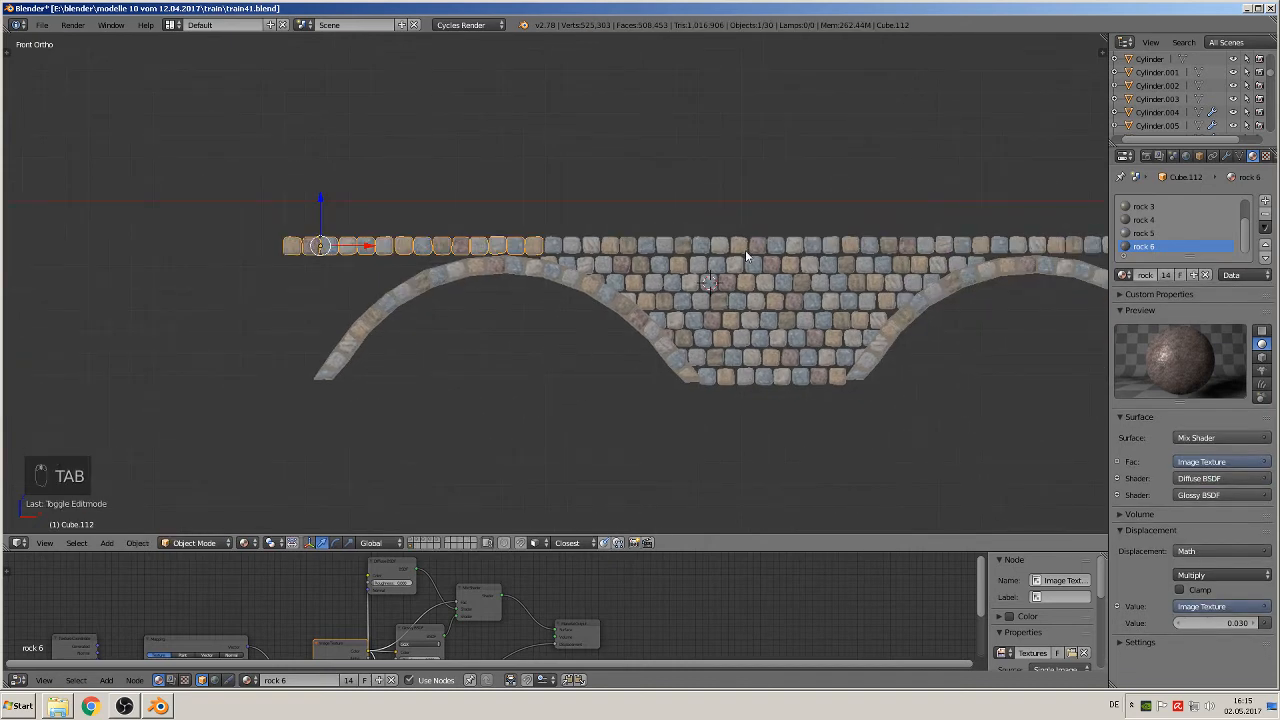
# Step: Duplicate the second and third stone courses and move the copies along X to the outer side of the left arch
pyautogui.rightClick(733, 271)
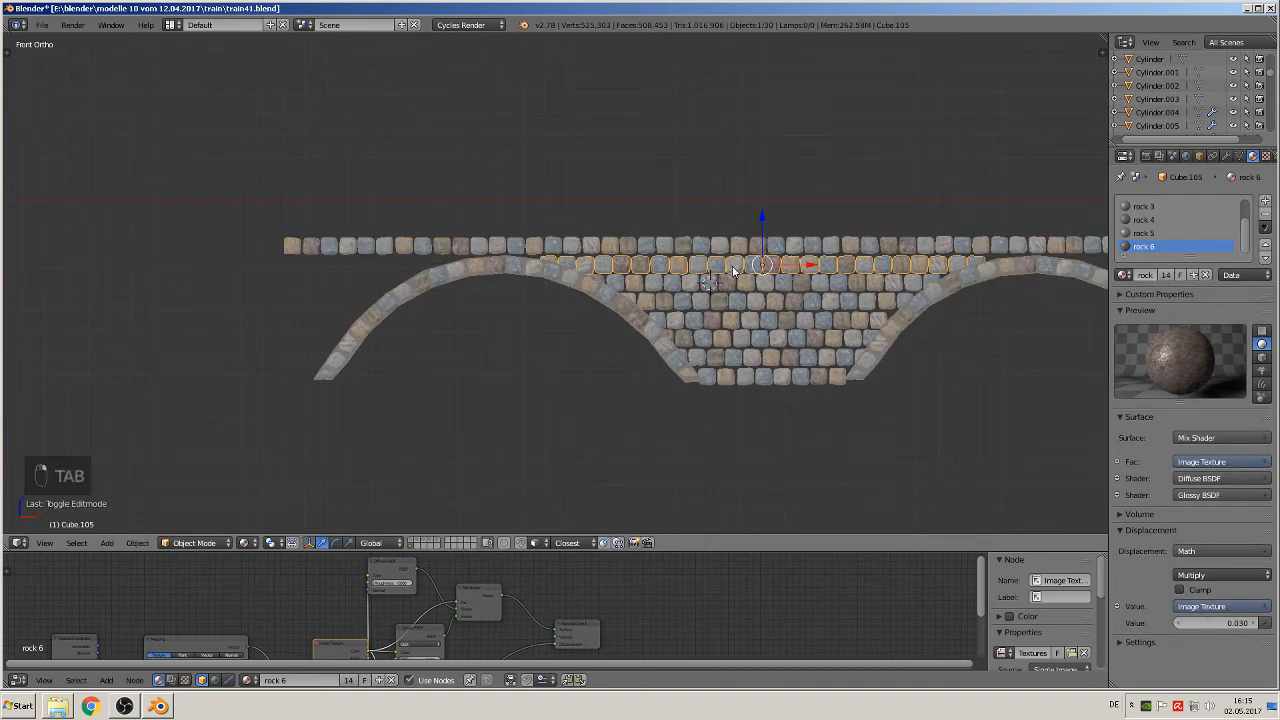
pyautogui.hotkey('shift', 'd')
pyautogui.moveTo(808, 268); pyautogui.dragTo(272, 263)
pyautogui.click(272, 263)
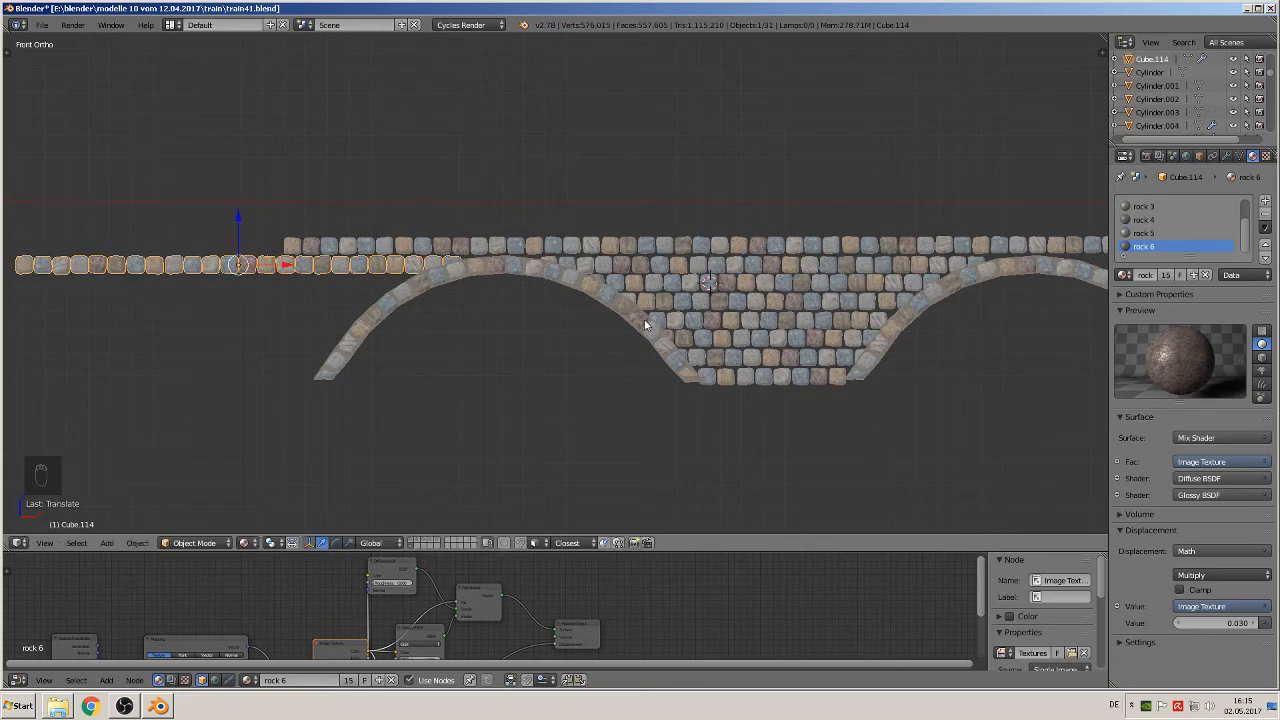
pyautogui.rightClick(668, 289)
pyautogui.hotkey('shift', 'd')
pyautogui.rightClick(668, 287)
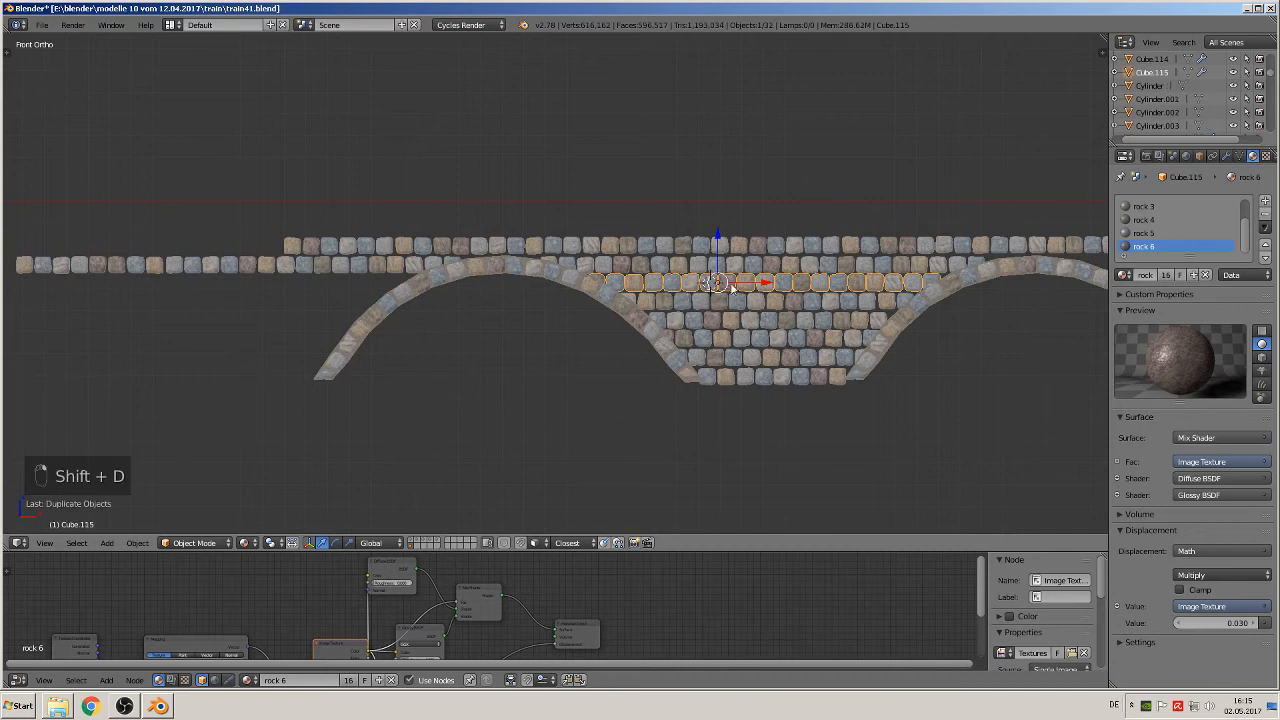
pyautogui.moveTo(744, 283); pyautogui.dragTo(218, 284)
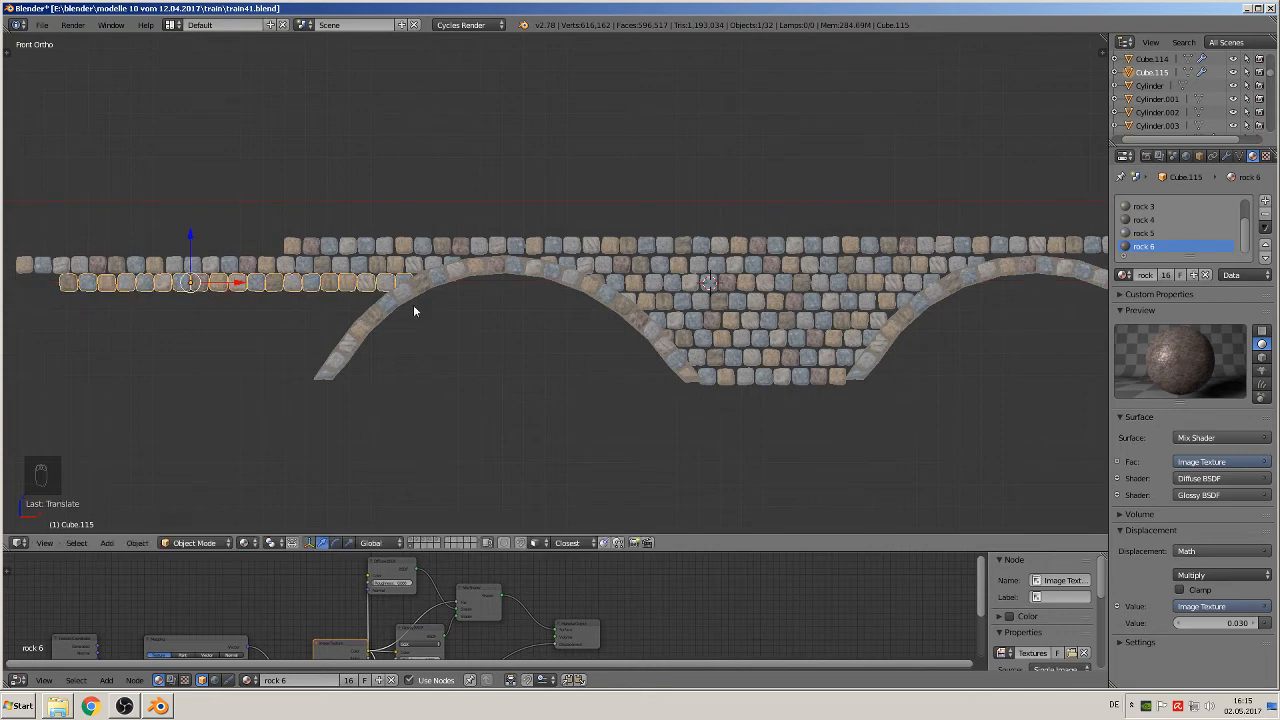
# Step: Duplicate the fourth and fifth stone courses and move the copies along X across the left arch's outer leg
pyautogui.rightClick(727, 308)
pyautogui.hotkey('shift', 'd')
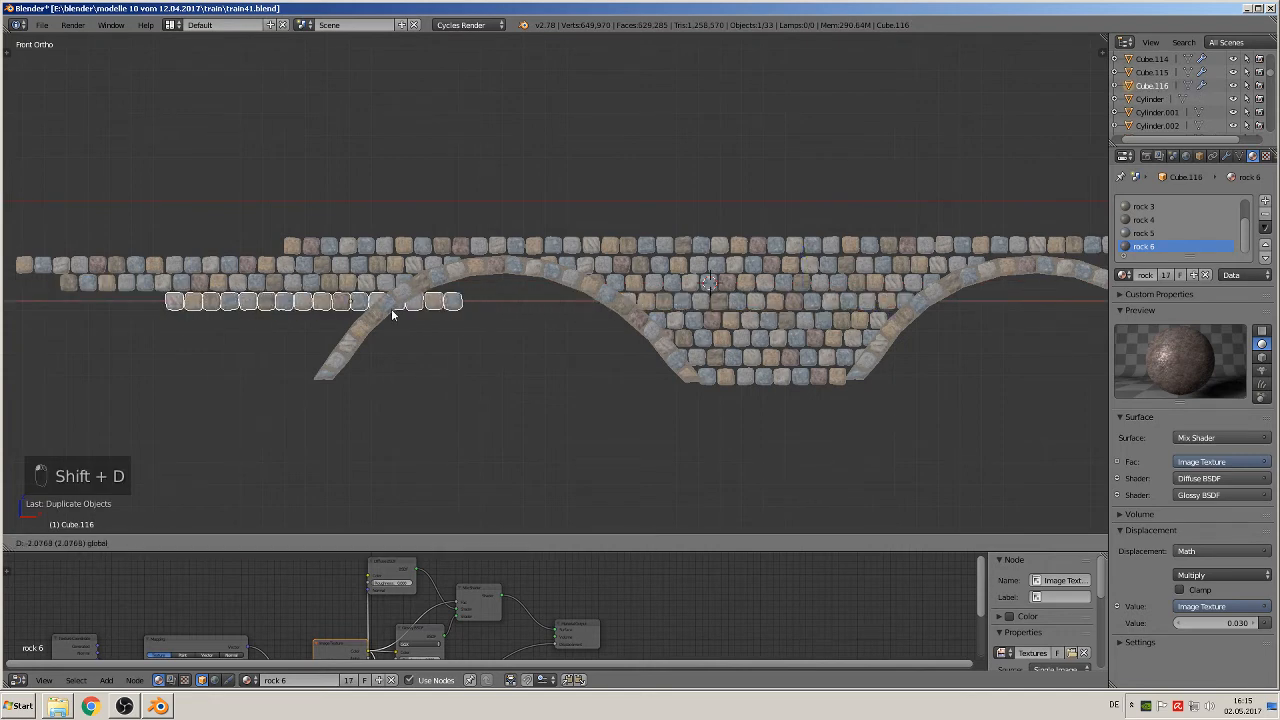
pyautogui.click(392, 314)
pyautogui.rightClick(791, 318)
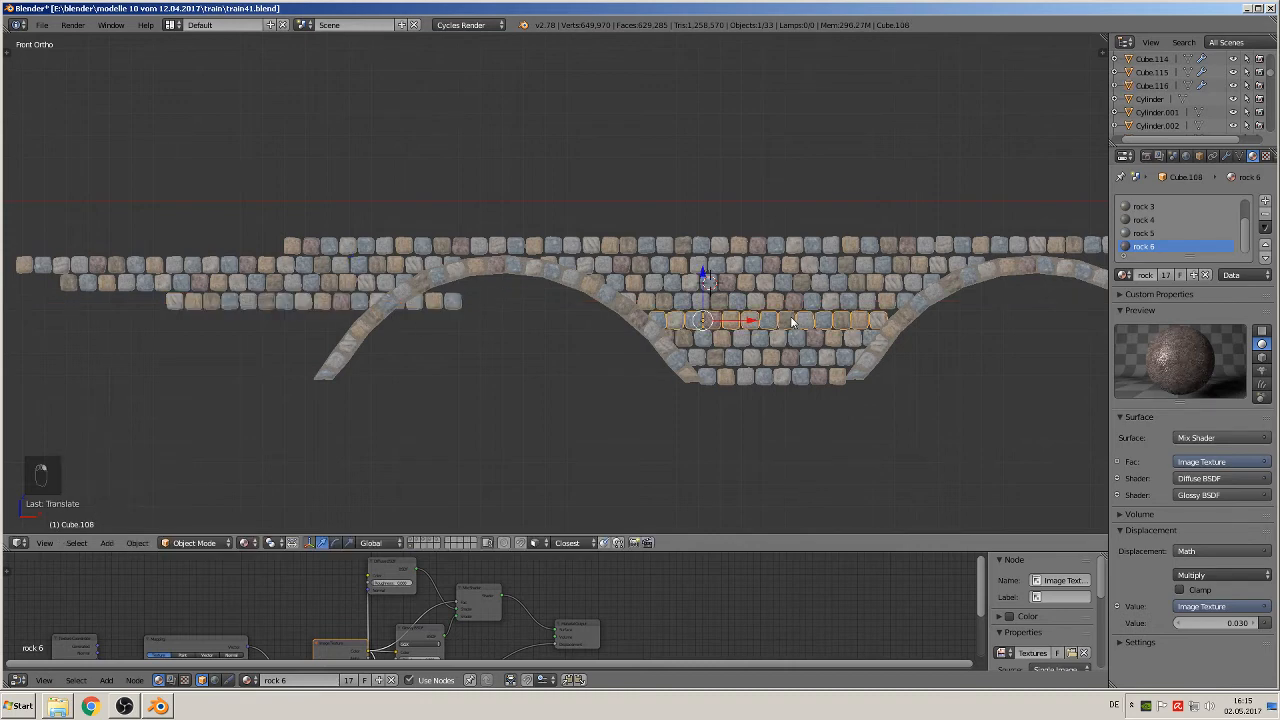
pyautogui.hotkey('shift', 'd')
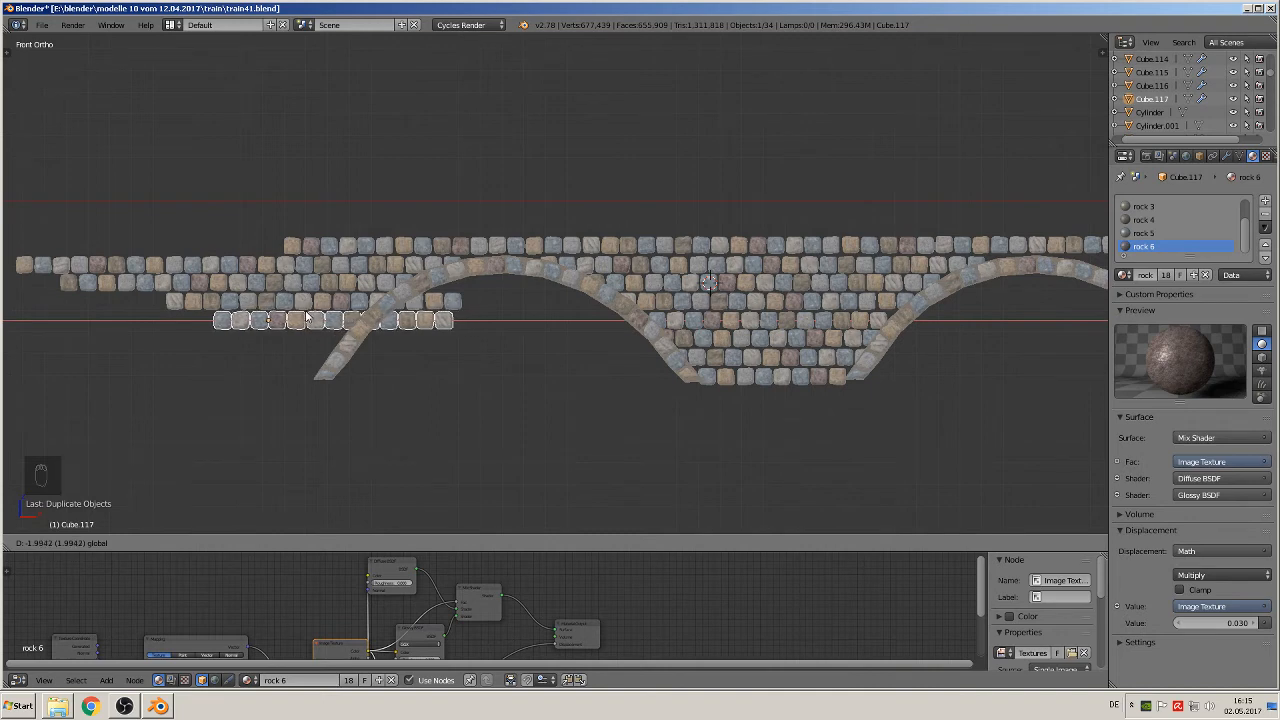
pyautogui.click(306, 318)
# Step: Duplicate the sixth and seventh courses and shift the copies along X over the left arch's outer leg, with staggered joints
pyautogui.rightClick(748, 344)
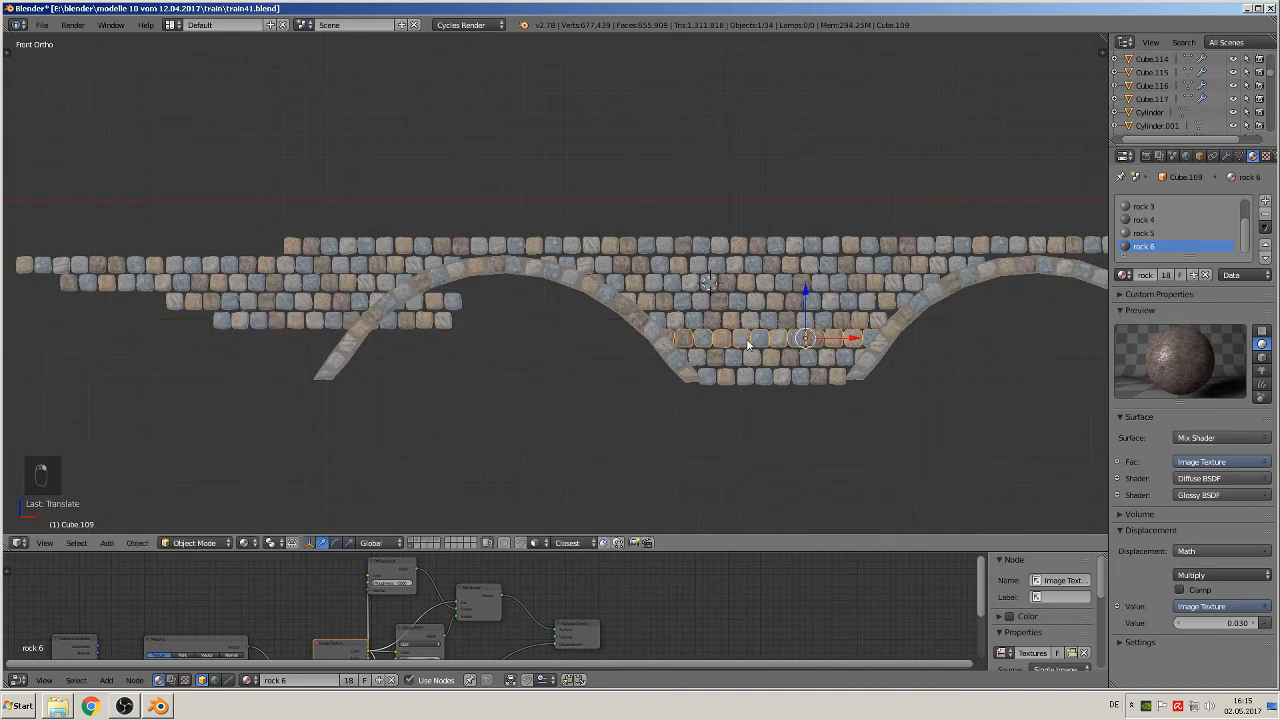
pyautogui.hotkey('shift', 'd')
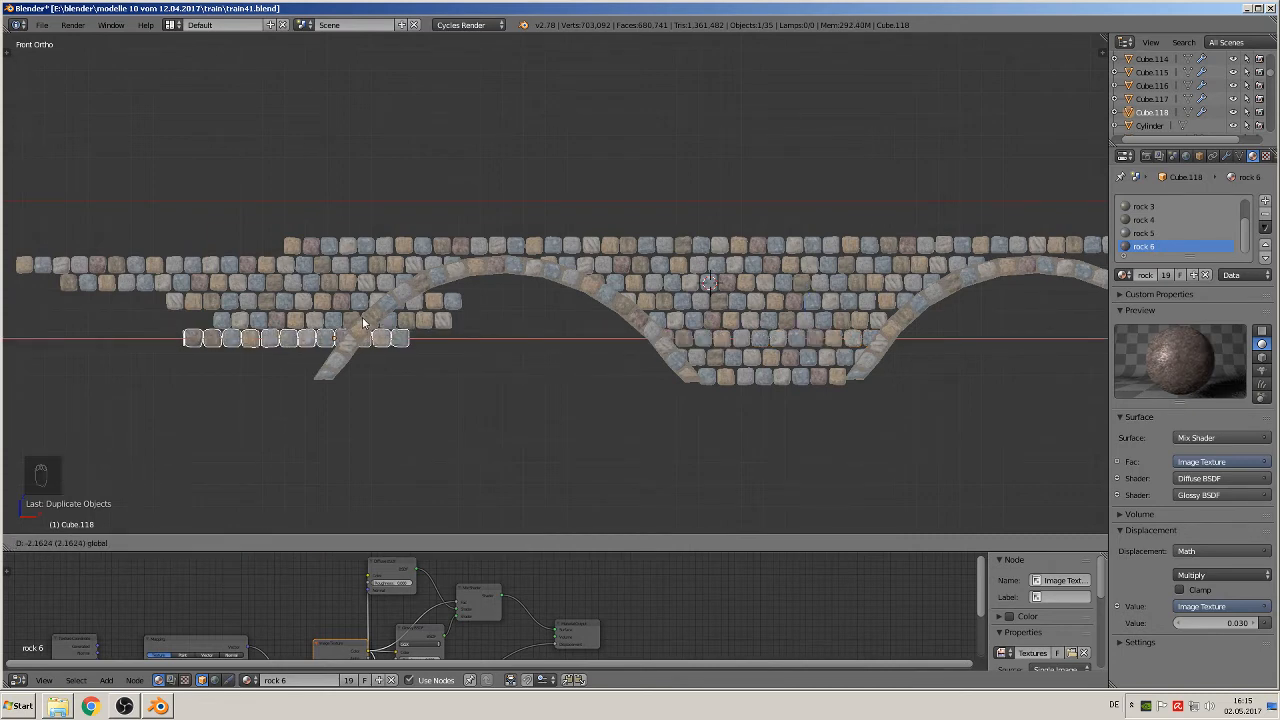
pyautogui.click(362, 317)
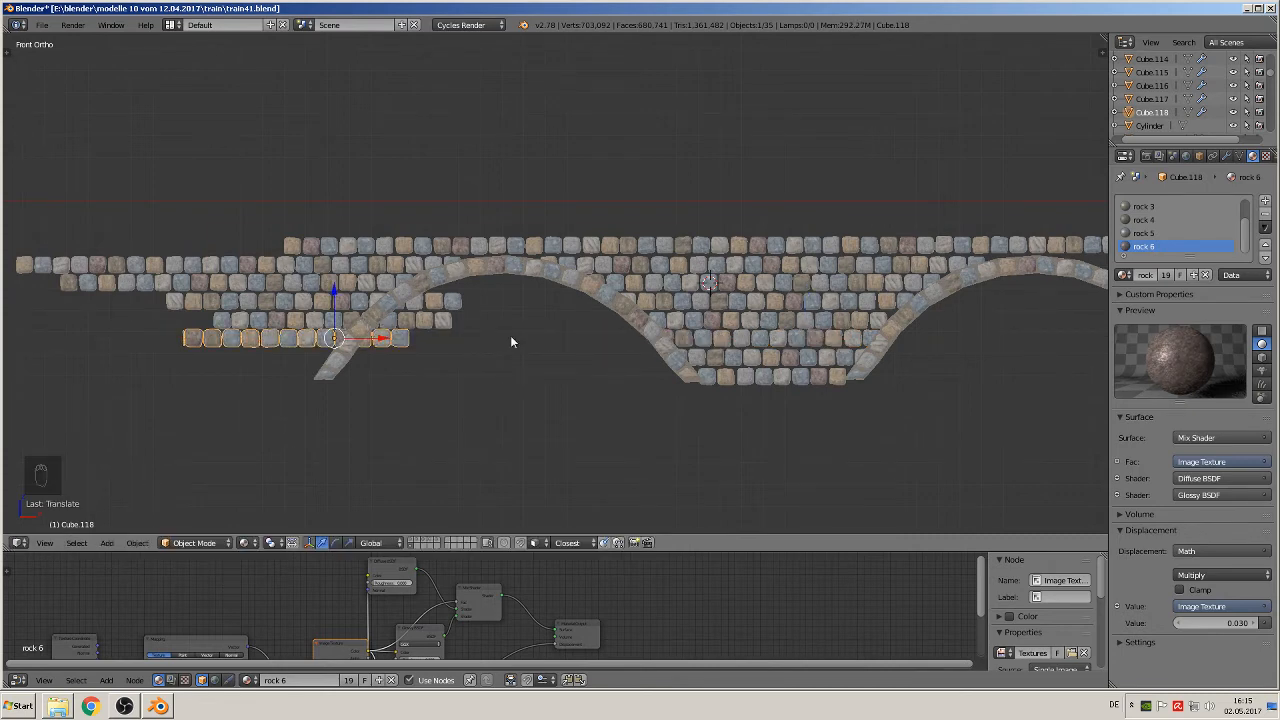
pyautogui.rightClick(751, 364)
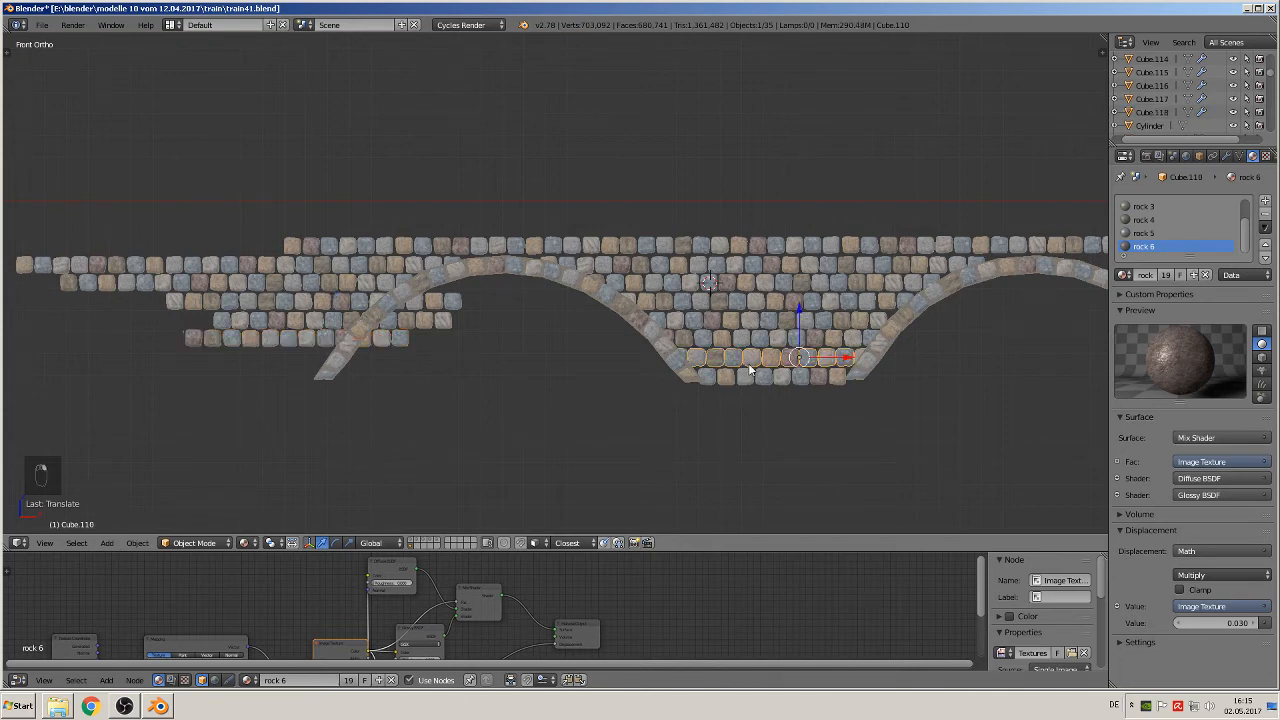
pyautogui.hotkey('shift', 'd')
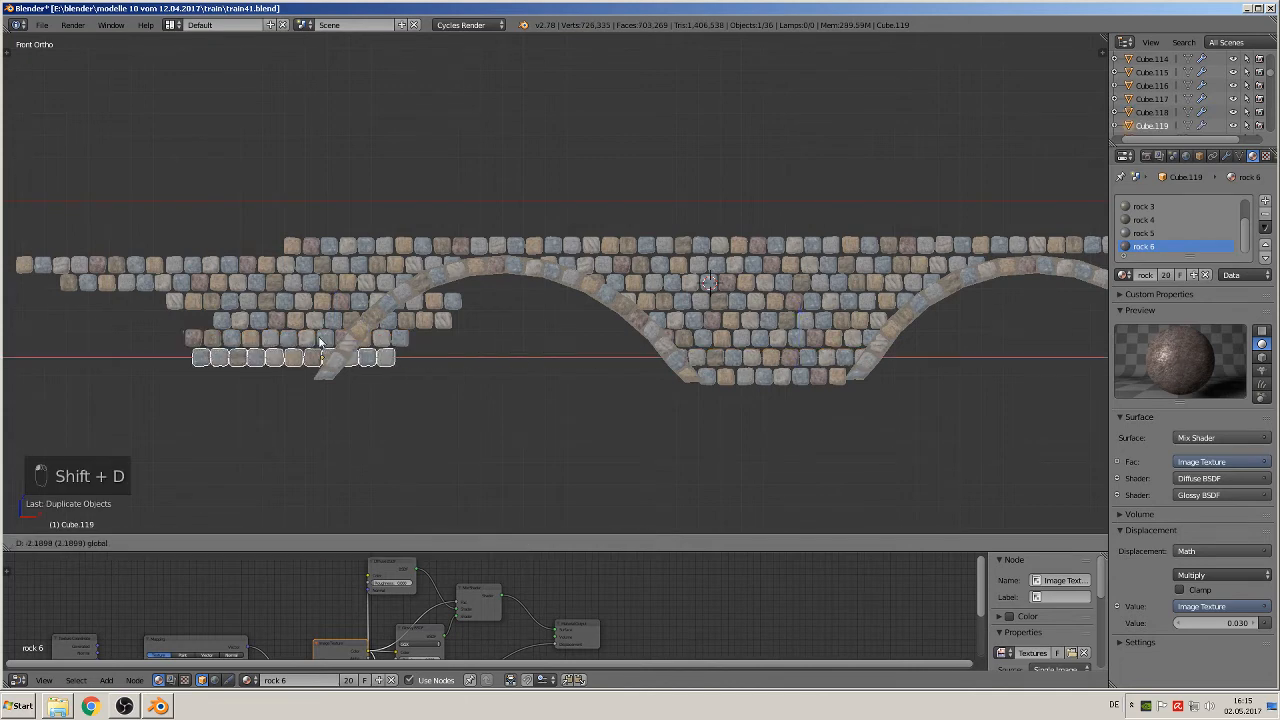
pyautogui.click(320, 343)
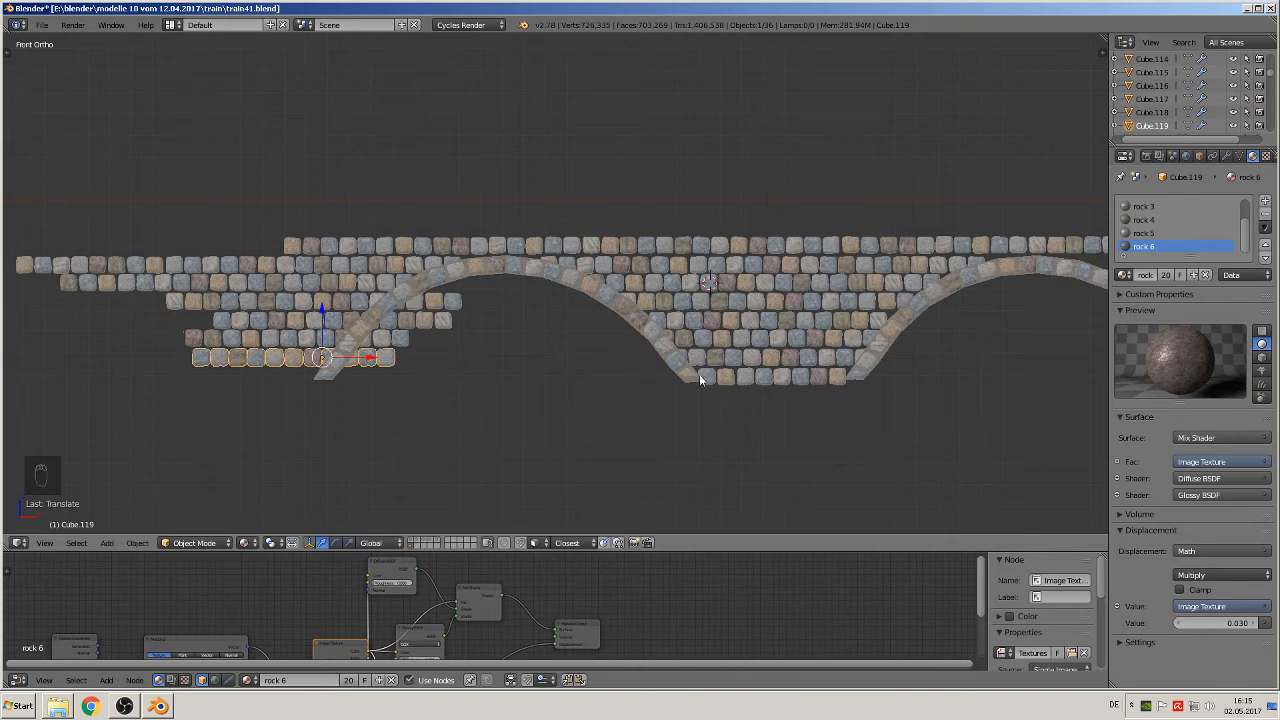
# Step: Duplicate the bottom stone course and move the copy along X to the outer foot of the left arch
pyautogui.rightClick(706, 376)
pyautogui.hotkey('shift', 'd')
pyautogui.rightClick(891, 389)
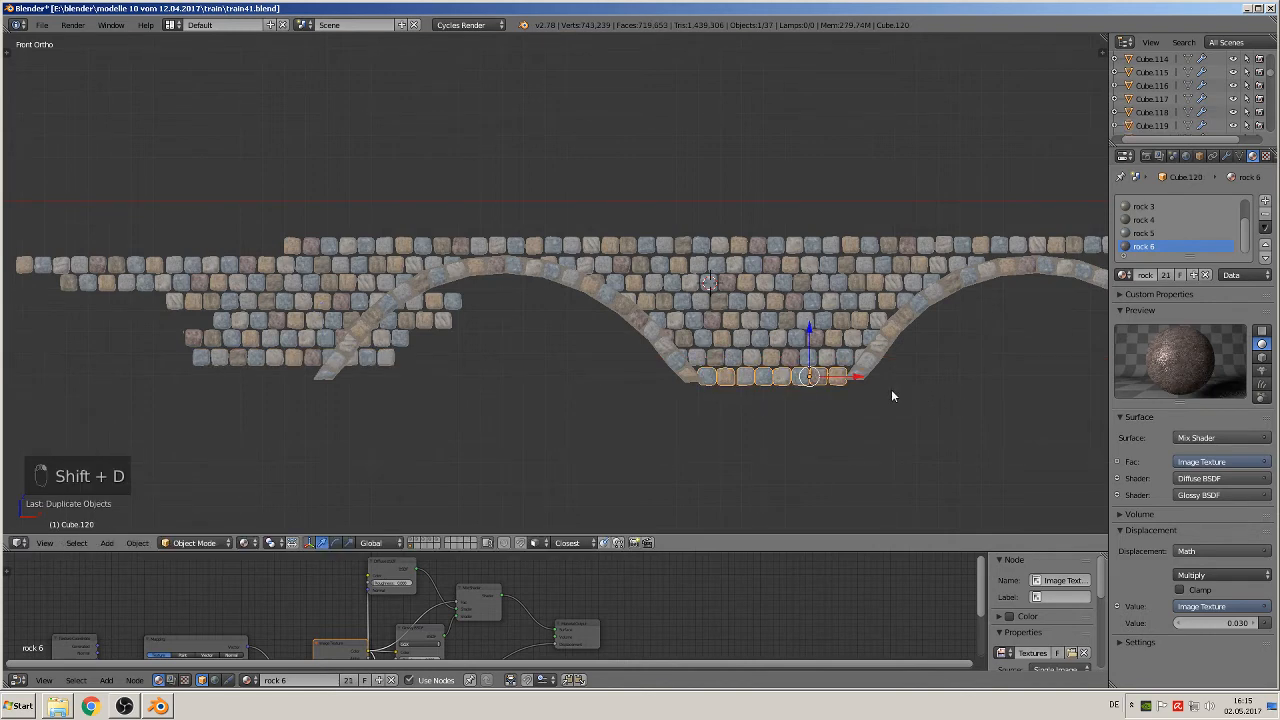
pyautogui.press('g')
pyautogui.press('x')
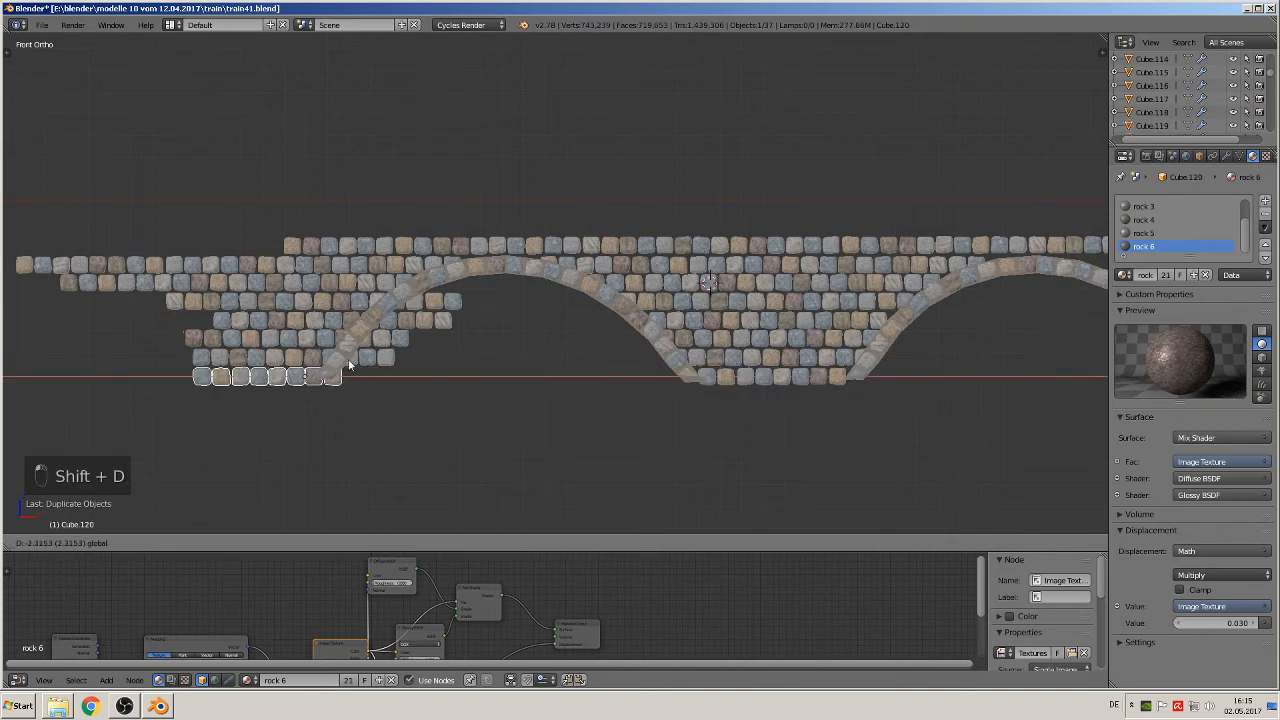
pyautogui.click(349, 366)
# Step: Duplicate the seven courses outside the left arch together and move the copies along X beyond the right arch
pyautogui.scroll(-3, 385, 369)
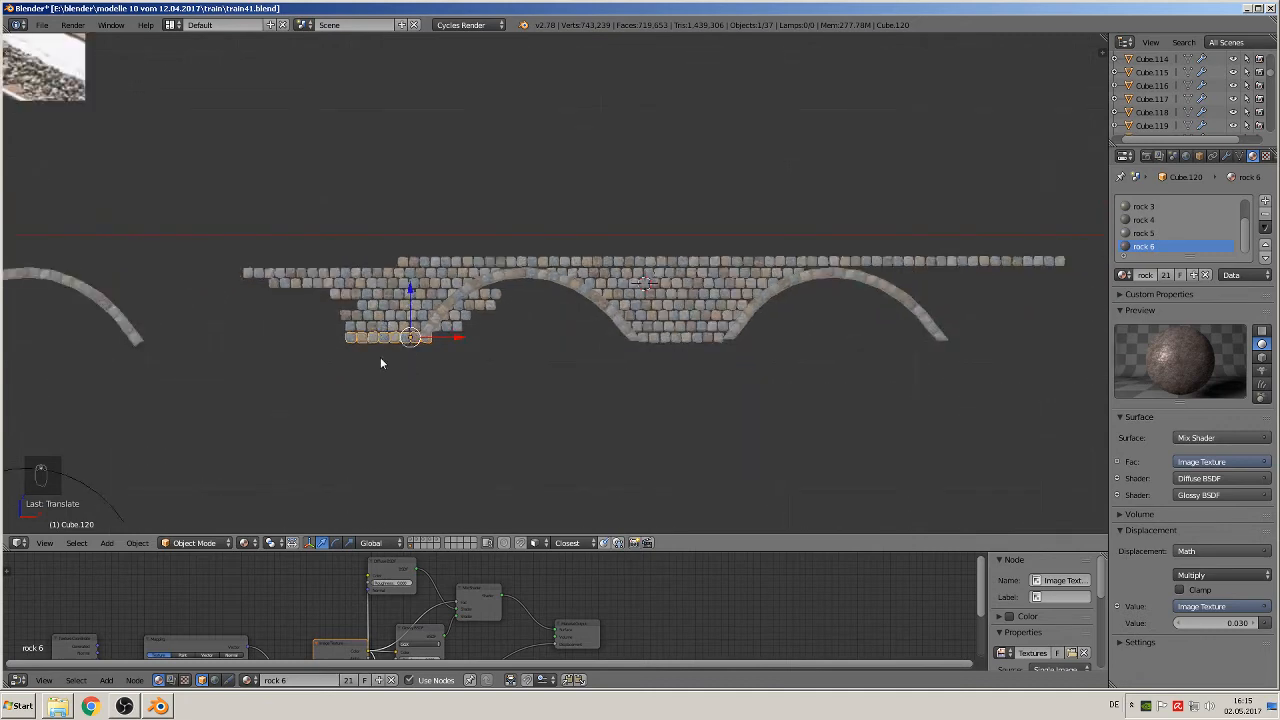
pyautogui.press('a')
pyautogui.press('b')
pyautogui.moveTo(378, 371); pyautogui.dragTo(311, 246)
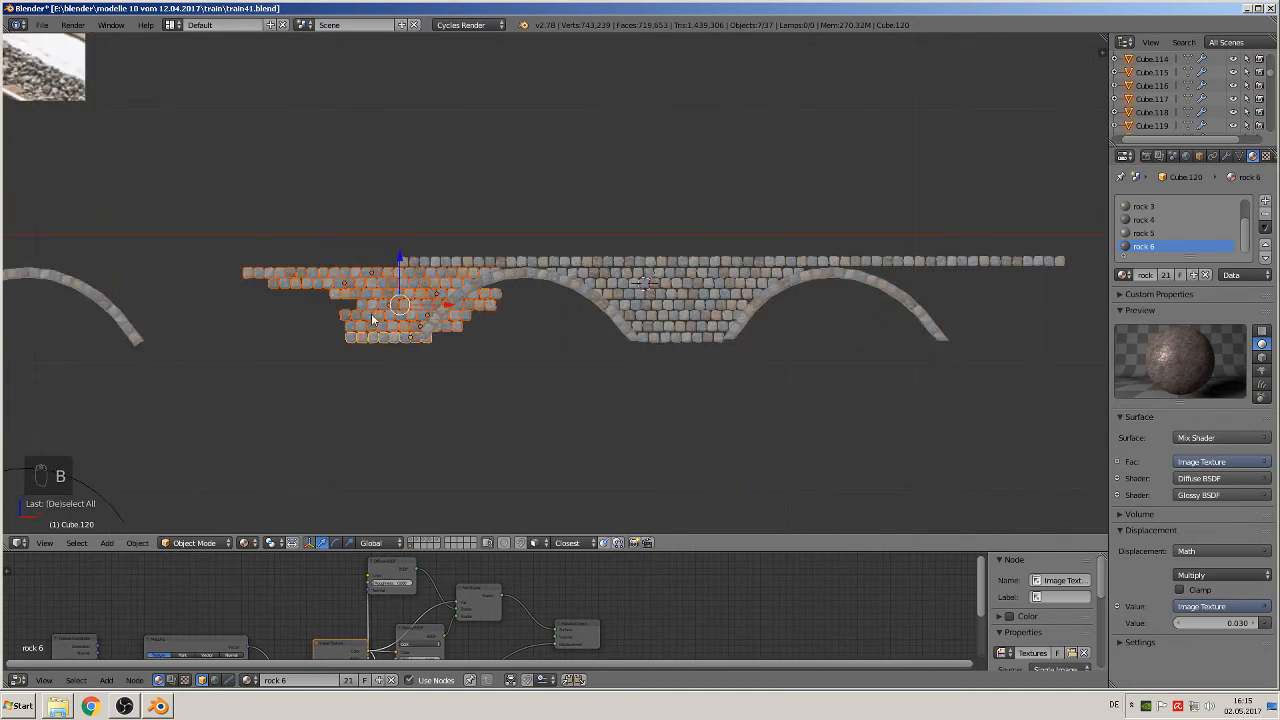
pyautogui.hotkey('shift', 'd')
pyautogui.press('x')
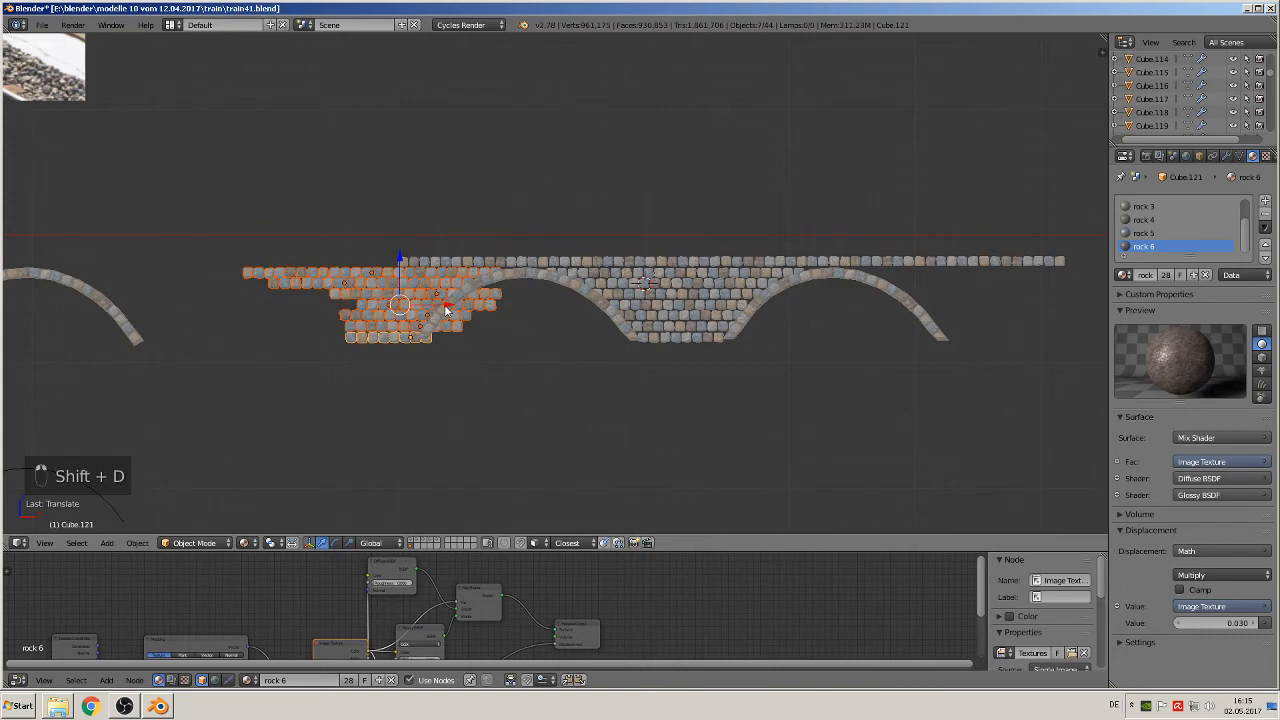
pyautogui.click(22, 344)
pyautogui.keyDown('shift'); pyautogui.moveTo(765, 436); pyautogui.dragTo(254, 455, button='middle'); pyautogui.keyUp('shift')
# Step: Mirror the seven duplicated stone courses beyond the right arch along the X axis
pyautogui.click(137, 543)
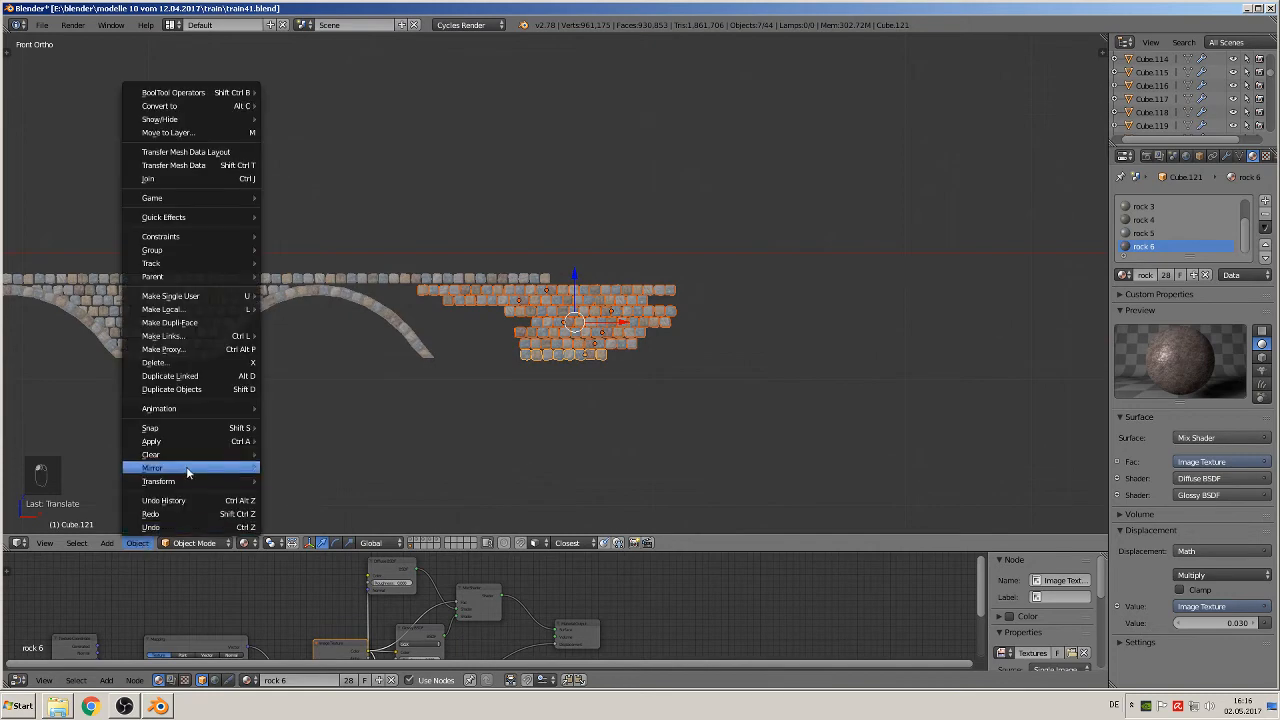
pyautogui.moveTo(174, 469)
pyautogui.click(308, 467)
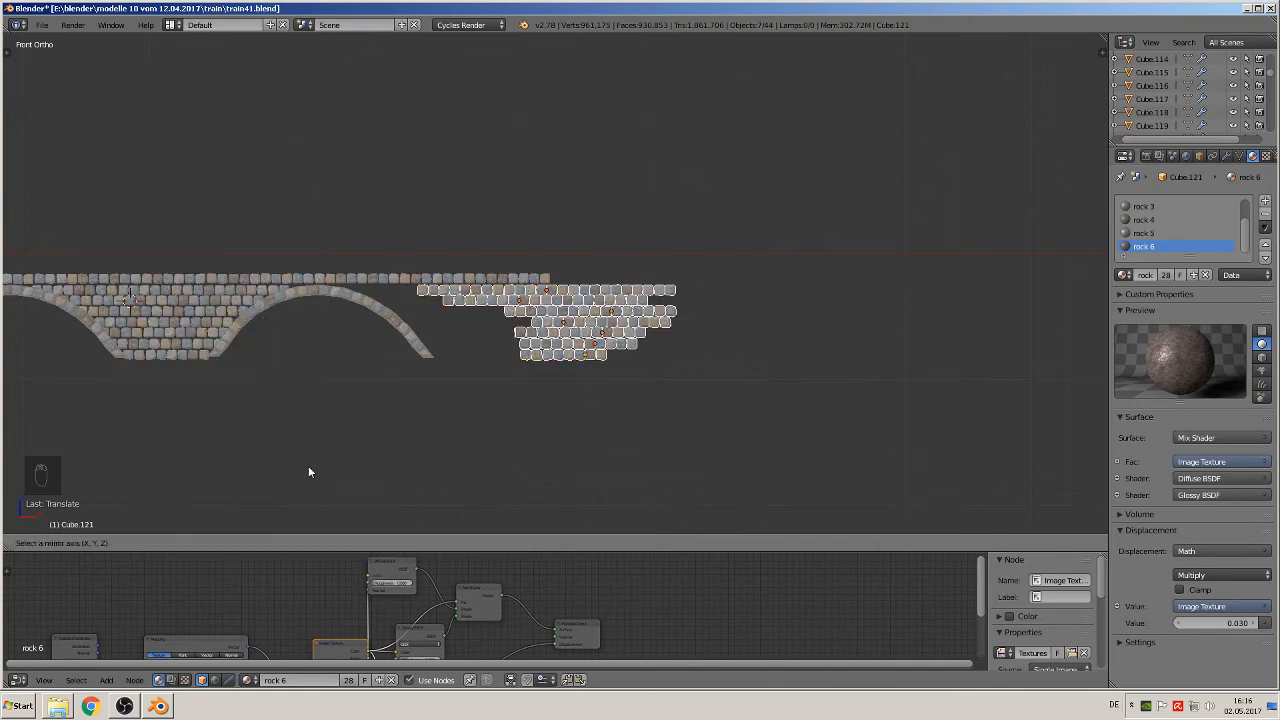
pyautogui.press('x')
pyautogui.click(318, 466)
# Step: Move the mirrored courses along X over the right arch's outer leg
pyautogui.press('g')
pyautogui.press('x')
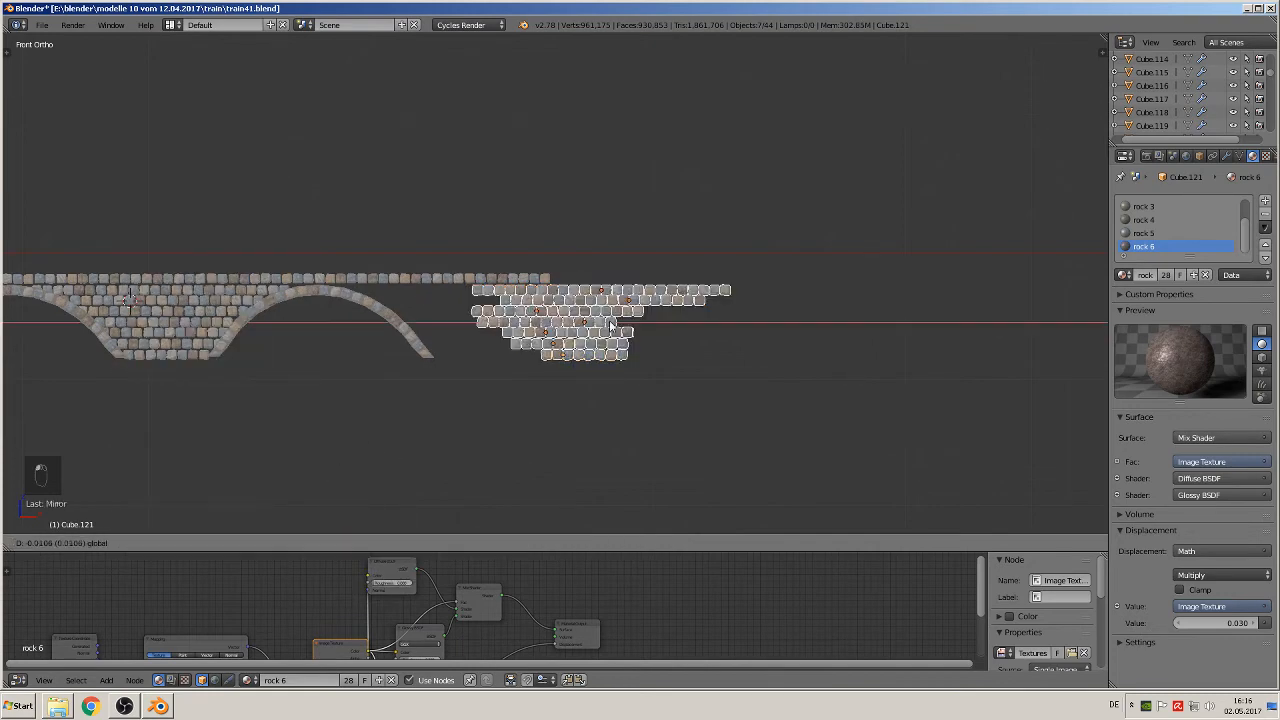
pyautogui.click(488, 323)
pyautogui.scroll(1, 491, 366)
pyautogui.scroll(2, 806, 320)
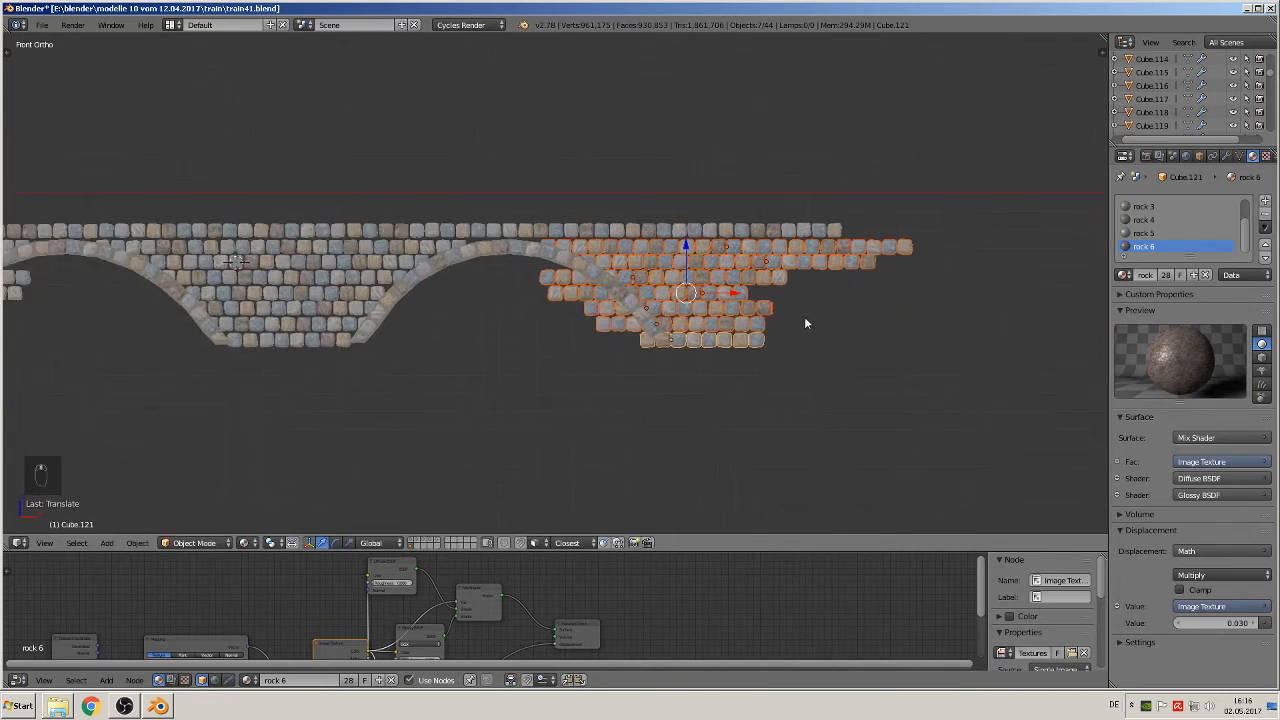
pyautogui.scroll(-1, 417, 322)
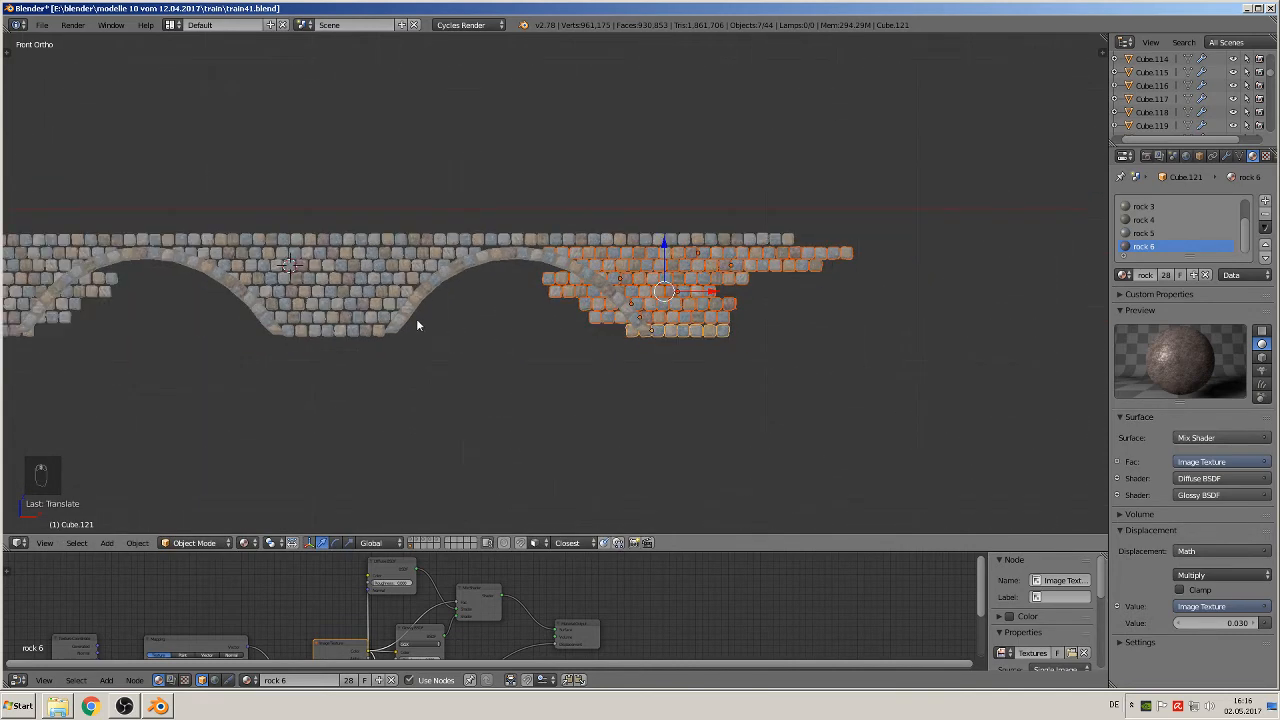
# Step: Delete the 14 outermost stones of the second course outside the left arch so it ends near the top course's edge
pyautogui.keyDown('shift'); pyautogui.moveTo(150, 262); pyautogui.dragTo(1048, 302, button='middle'); pyautogui.keyUp('shift')
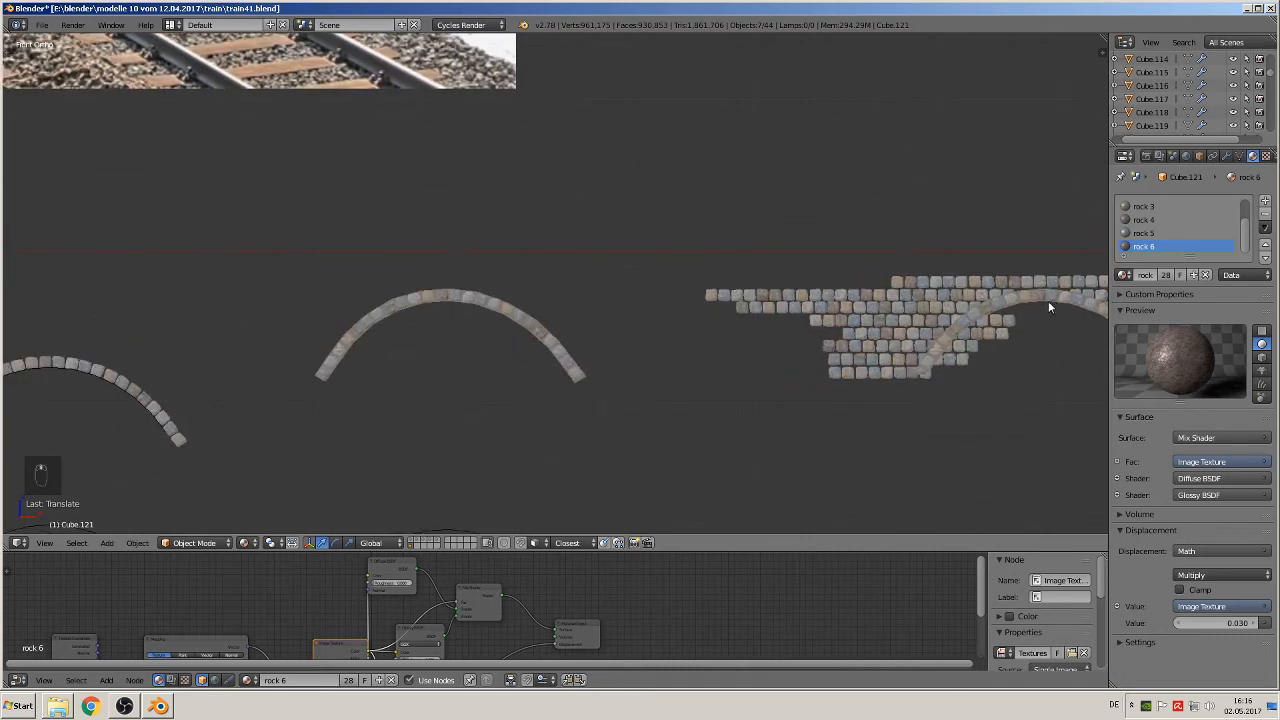
pyautogui.keyDown('shift'); pyautogui.moveTo(896, 322); pyautogui.dragTo(640, 302, button='middle'); pyautogui.keyUp('shift')
pyautogui.scroll(3, 639, 300)
pyautogui.rightClick(660, 264)
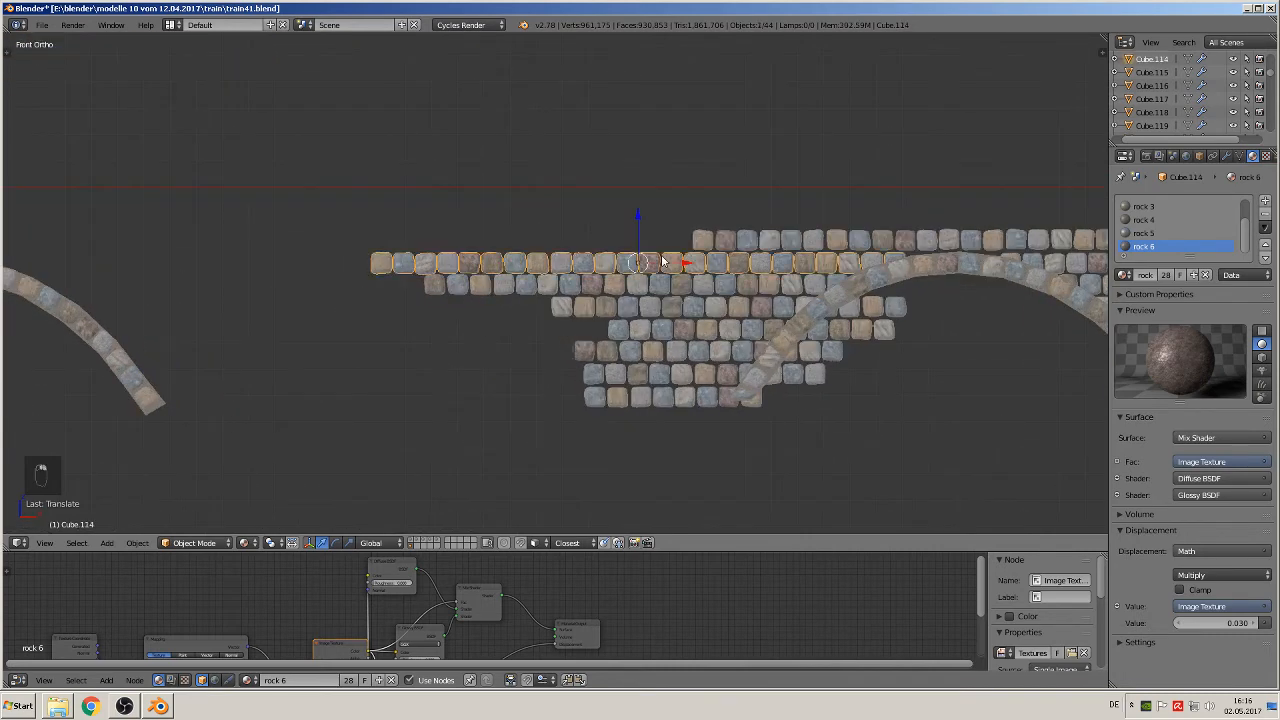
pyautogui.press('Tab')
pyautogui.press('a')
pyautogui.press('a')
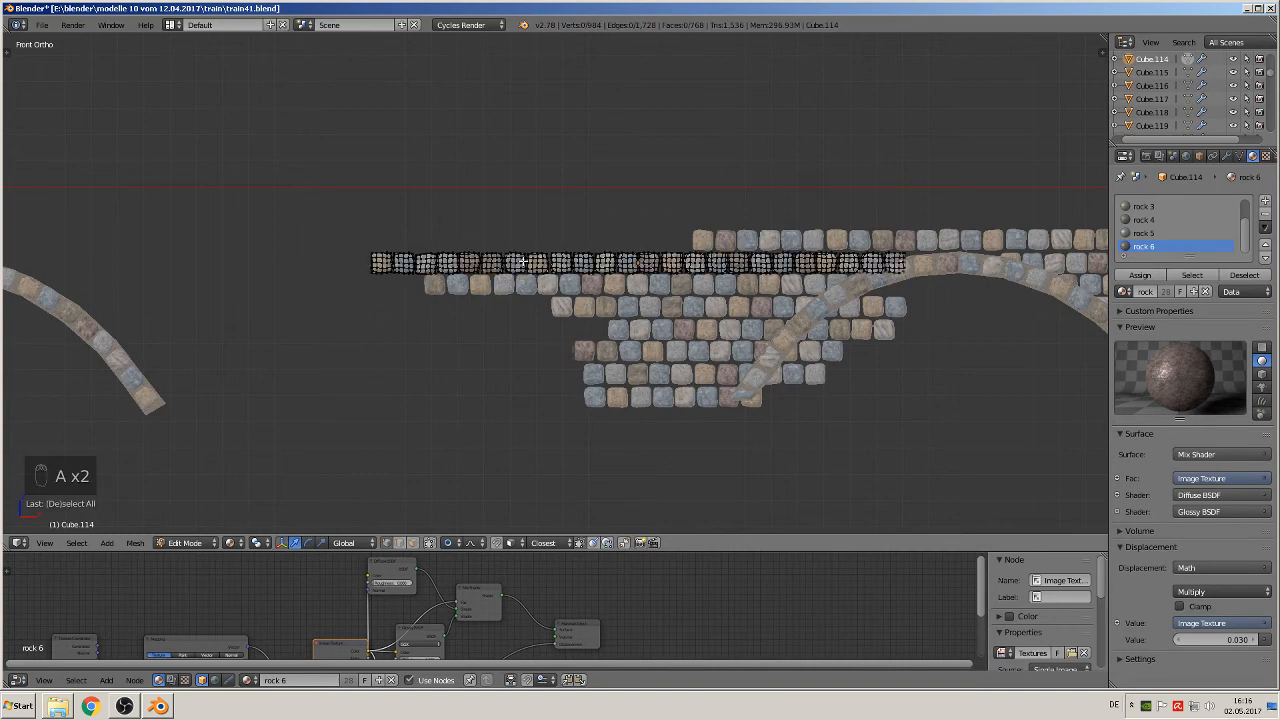
pyautogui.press('l')
pyautogui.press('l')
pyautogui.press('l')
pyautogui.press('l')
pyautogui.press('l')
pyautogui.press('l')
pyautogui.press('l')
pyautogui.press('l')
pyautogui.press('l')
pyautogui.press('l')
pyautogui.press('l')
pyautogui.press('l')
pyautogui.press('l')
pyautogui.press('l')
pyautogui.press('l')
pyautogui.press('l')
pyautogui.press('l')
pyautogui.press('l')
pyautogui.press('l')
pyautogui.press('l')
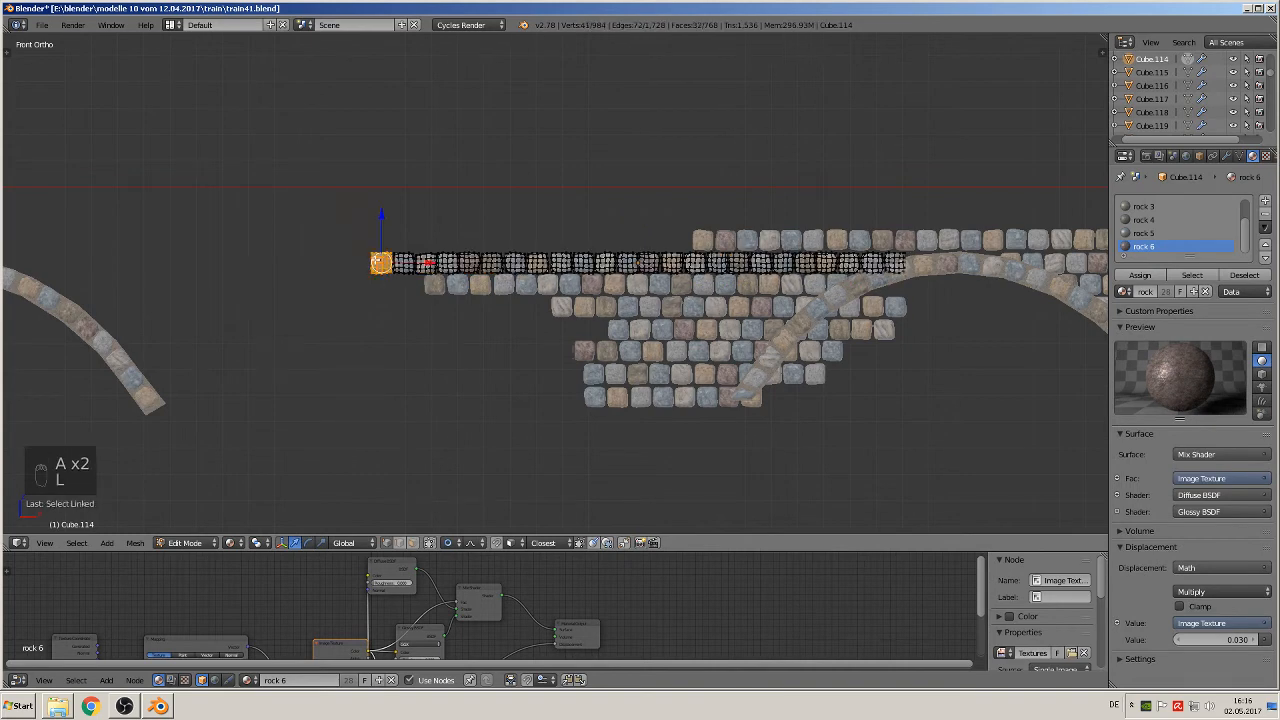
pyautogui.press('l')
pyautogui.press('l')
pyautogui.press('l')
pyautogui.press('l')
pyautogui.press('l')
pyautogui.press('l')
pyautogui.press('l')
pyautogui.press('l')
pyautogui.press('l')
pyautogui.press('l')
pyautogui.press('l')
pyautogui.press('l')
pyautogui.press('l')
pyautogui.press('l')
pyautogui.press('l')
pyautogui.press('l')
pyautogui.press('l')
pyautogui.press('l')
pyautogui.press('l')
pyautogui.press('l')
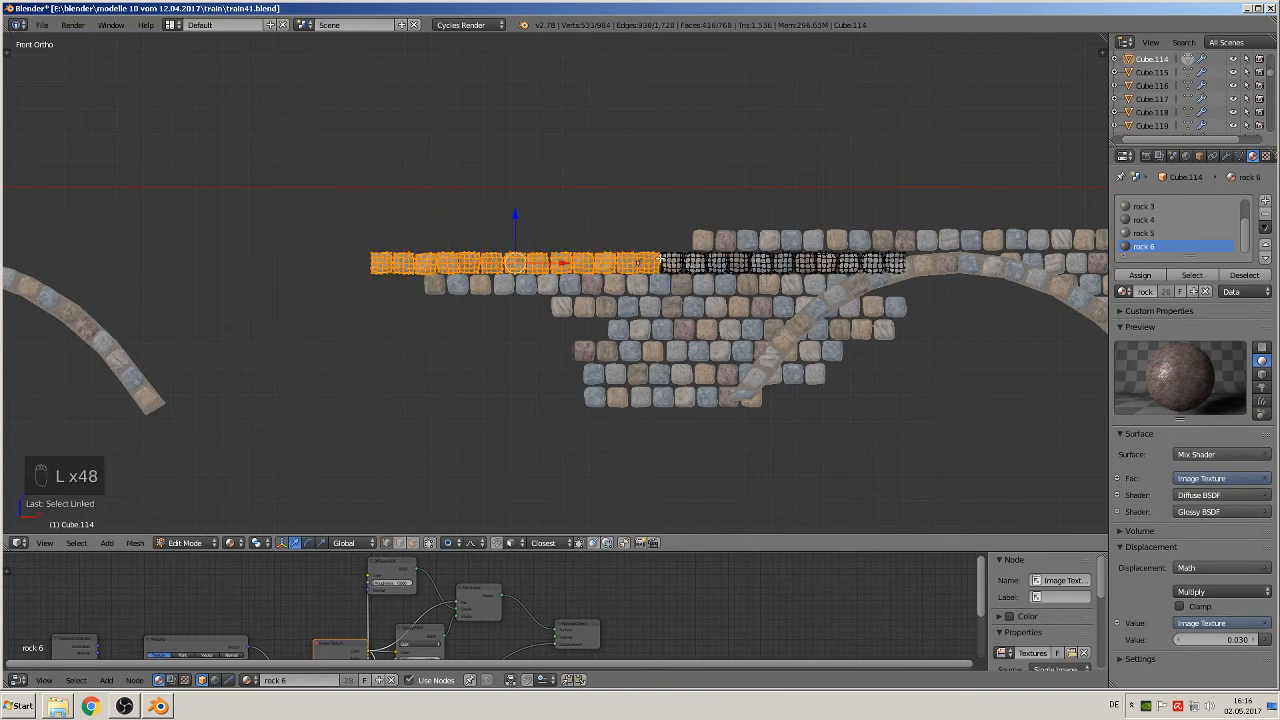
pyautogui.press('x')
pyautogui.click(664, 260)
pyautogui.press('Tab')
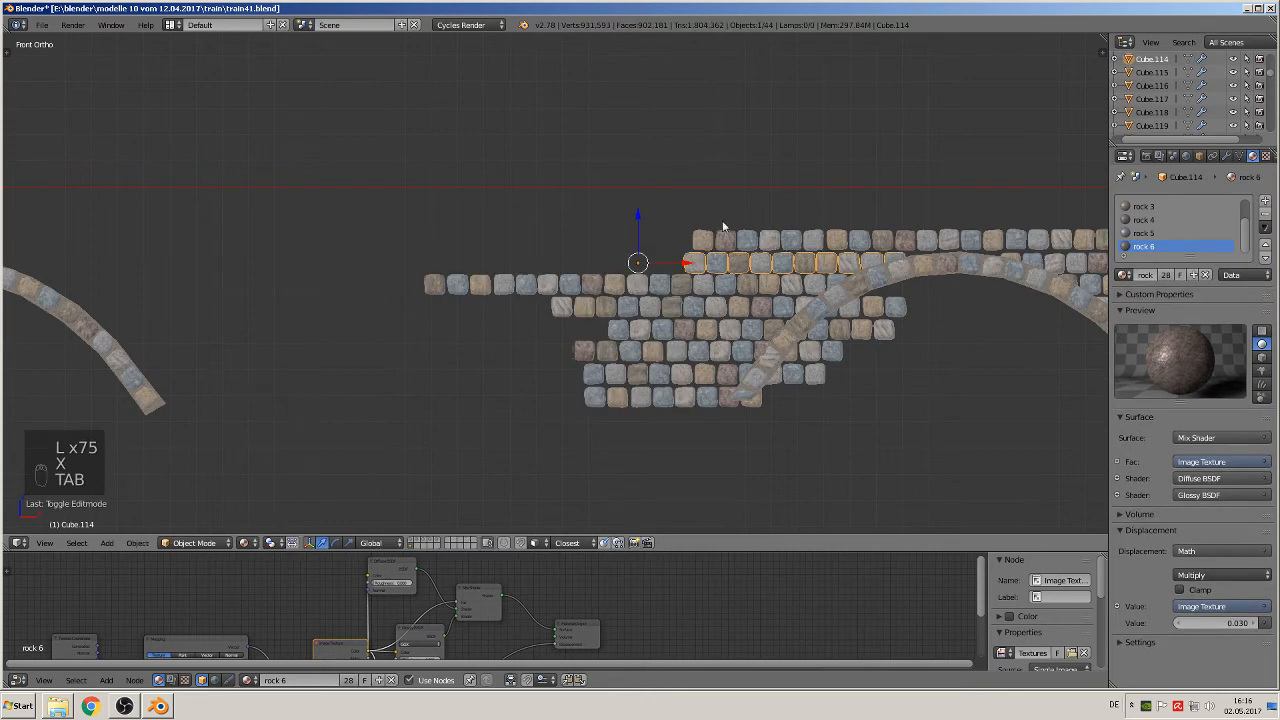
# Step: Delete the 12 outermost stones of the third course outside the left arch, up to the end of the courses above
pyautogui.rightClick(648, 288)
pyautogui.press('Tab')
pyautogui.press('a')
pyautogui.press('a')
pyautogui.press('a')
pyautogui.press('a')
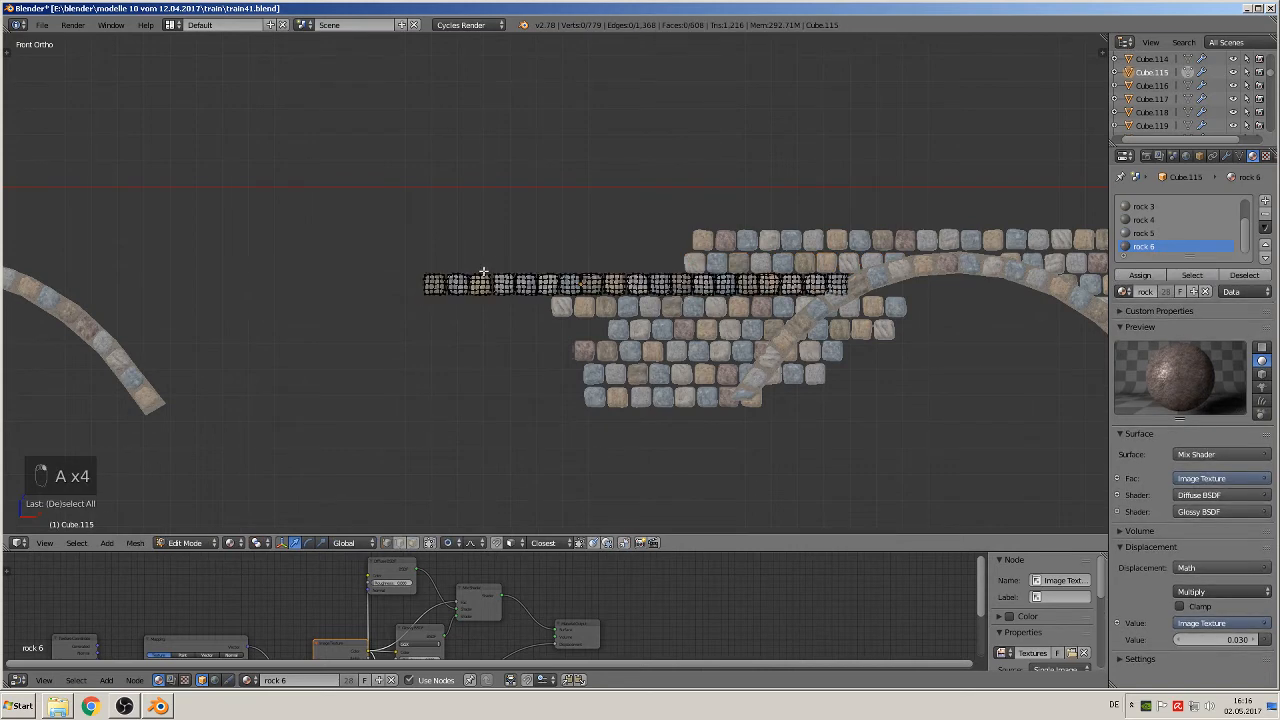
pyautogui.press('l')
pyautogui.press('l')
pyautogui.press('l')
pyautogui.press('l')
pyautogui.press('l')
pyautogui.press('l')
pyautogui.press('l')
pyautogui.press('l')
pyautogui.press('l')
pyautogui.press('l')
pyautogui.press('l')
pyautogui.press('l')
pyautogui.press('l')
pyautogui.press('l')
pyautogui.press('l')
pyautogui.press('l')
pyautogui.press('l')
pyautogui.press('l')
pyautogui.press('l')
pyautogui.press('l')
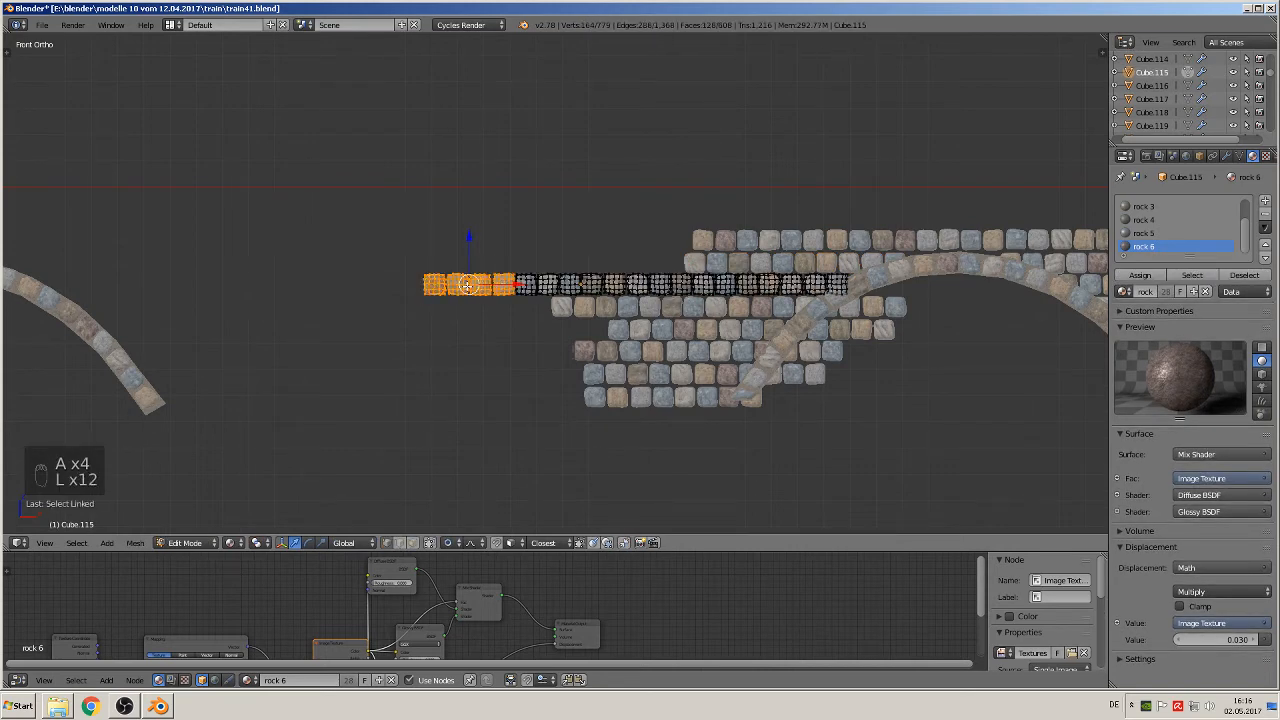
pyautogui.press('l')
pyautogui.press('l')
pyautogui.press('l')
pyautogui.press('l')
pyautogui.press('l')
pyautogui.press('l')
pyautogui.press('l')
pyautogui.press('l')
pyautogui.press('l')
pyautogui.press('l')
pyautogui.press('l')
pyautogui.press('l')
pyautogui.press('l')
pyautogui.press('l')
pyautogui.press('l')
pyautogui.press('l')
pyautogui.press('l')
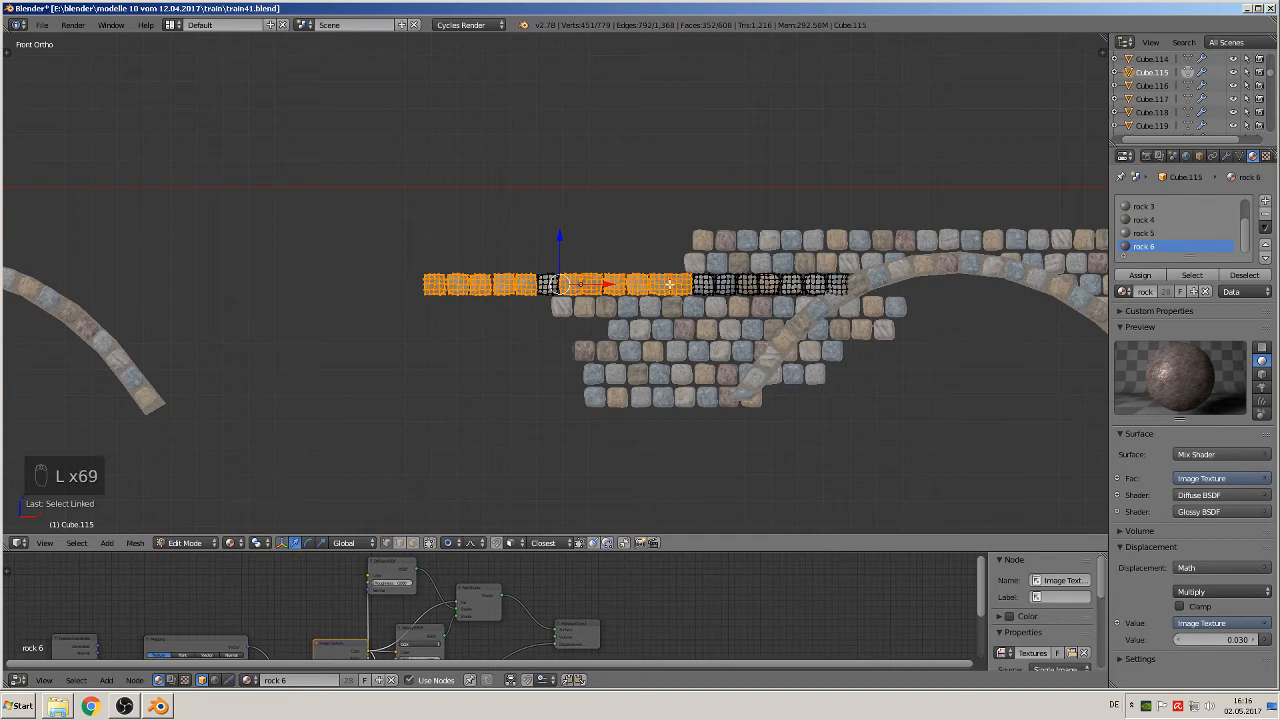
pyautogui.press('l')
pyautogui.press('x')
pyautogui.click(556, 288)
pyautogui.press('Tab')
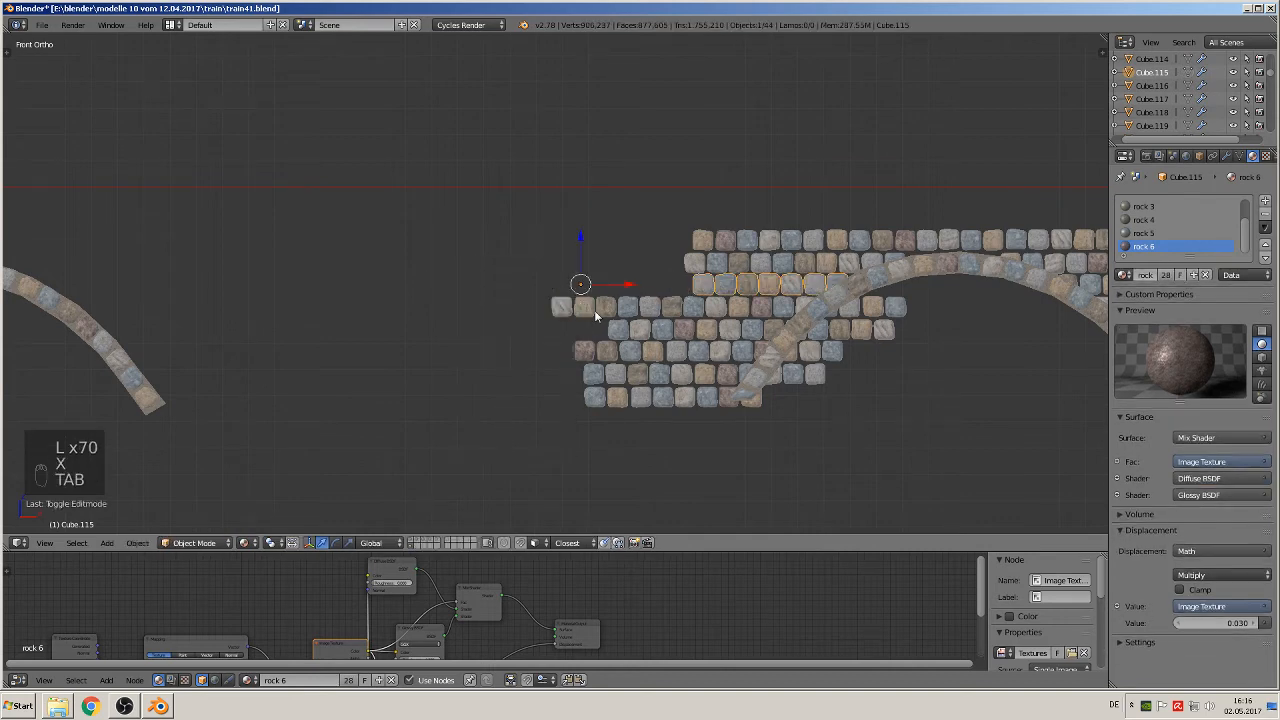
# Step: Delete the six outermost stones of the fourth course outside the left arch, keeping the staggered edge
pyautogui.rightClick(594, 310)
pyautogui.press('Tab')
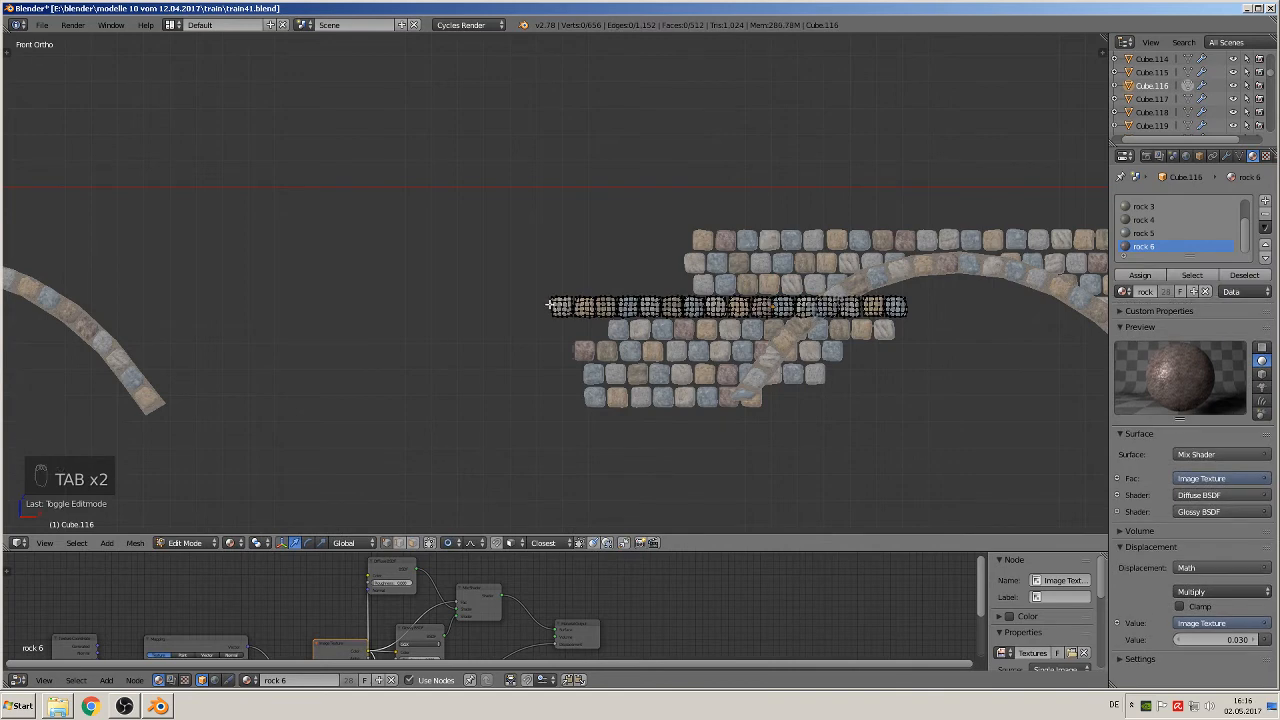
pyautogui.press('l')
pyautogui.press('l')
pyautogui.press('l')
pyautogui.press('l')
pyautogui.press('l')
pyautogui.press('l')
pyautogui.press('l')
pyautogui.press('l')
pyautogui.press('l')
pyautogui.press('l')
pyautogui.press('l')
pyautogui.press('l')
pyautogui.press('l')
pyautogui.press('l')
pyautogui.press('l')
pyautogui.press('l')
pyautogui.press('l')
pyautogui.press('l')
pyautogui.press('l')
pyautogui.press('l')
pyautogui.press('l')
pyautogui.press('l')
pyautogui.press('l')
pyautogui.press('l')
pyautogui.press('l')
pyautogui.press('l')
pyautogui.press('l')
pyautogui.press('l')
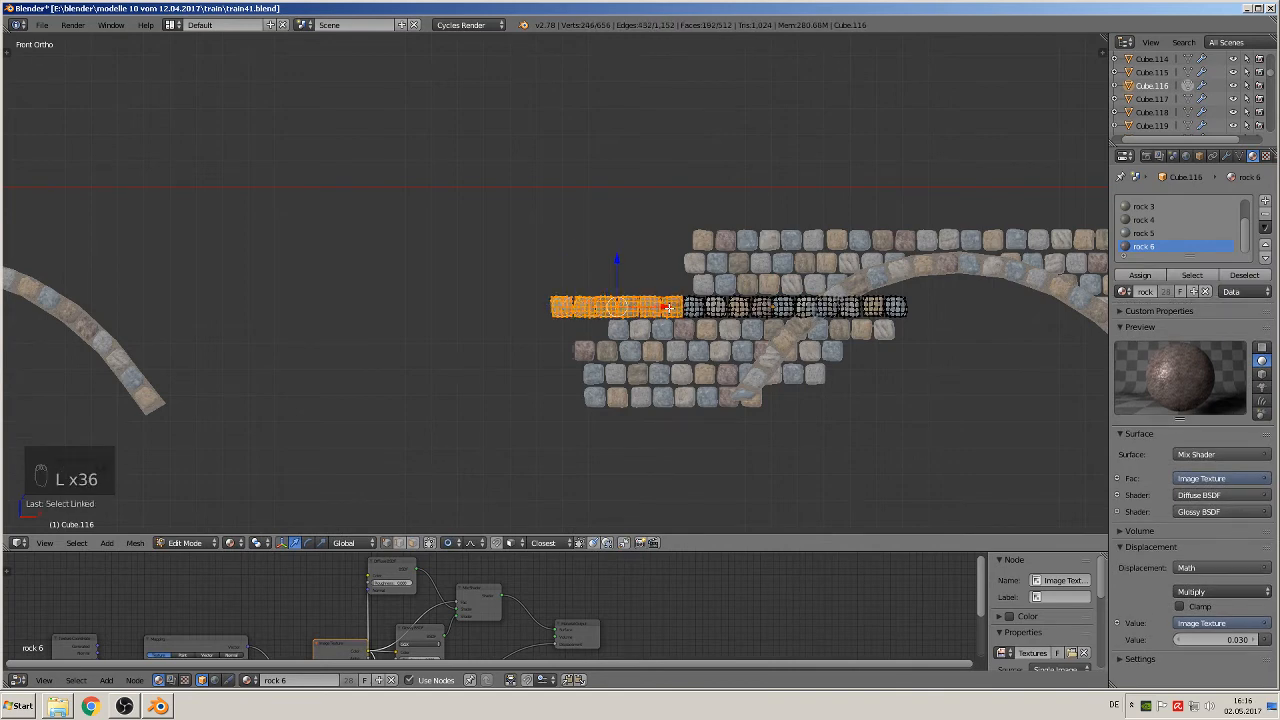
pyautogui.press('x')
pyautogui.click(668, 307)
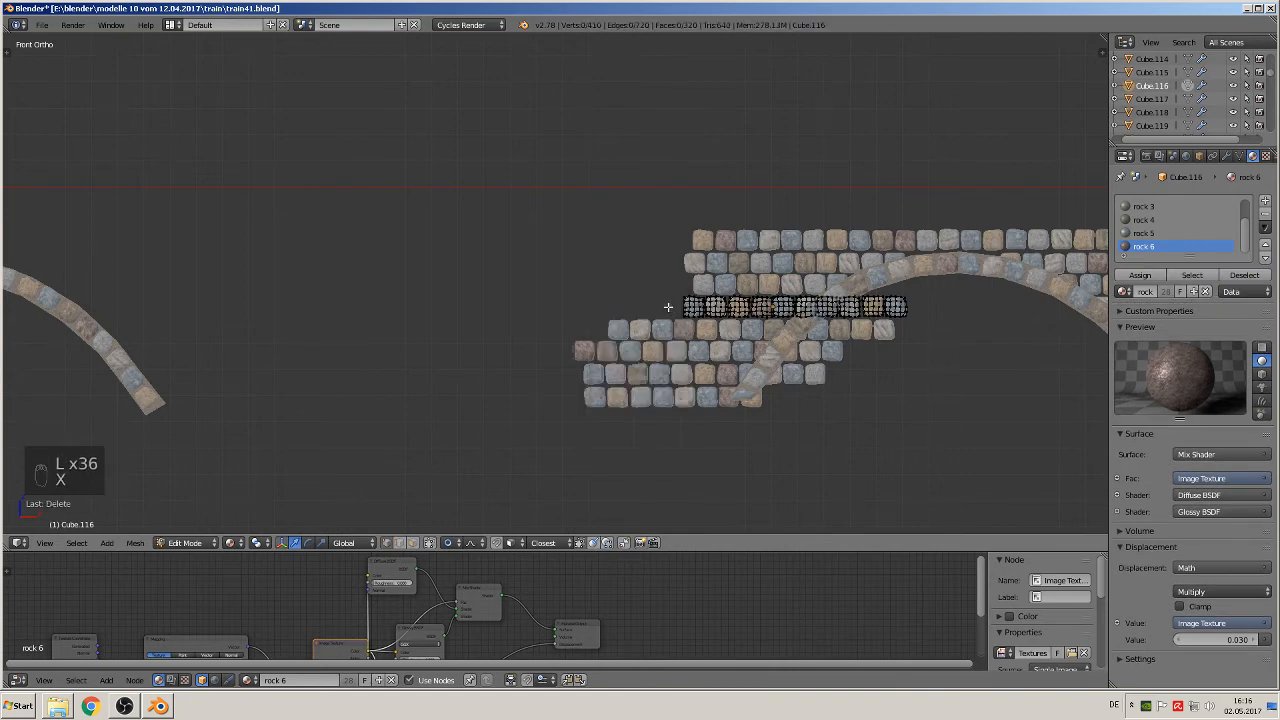
pyautogui.press('Tab')
# Step: Delete the four outermost stones of the fifth course outside the left arch
pyautogui.rightClick(671, 336)
pyautogui.press('Tab')
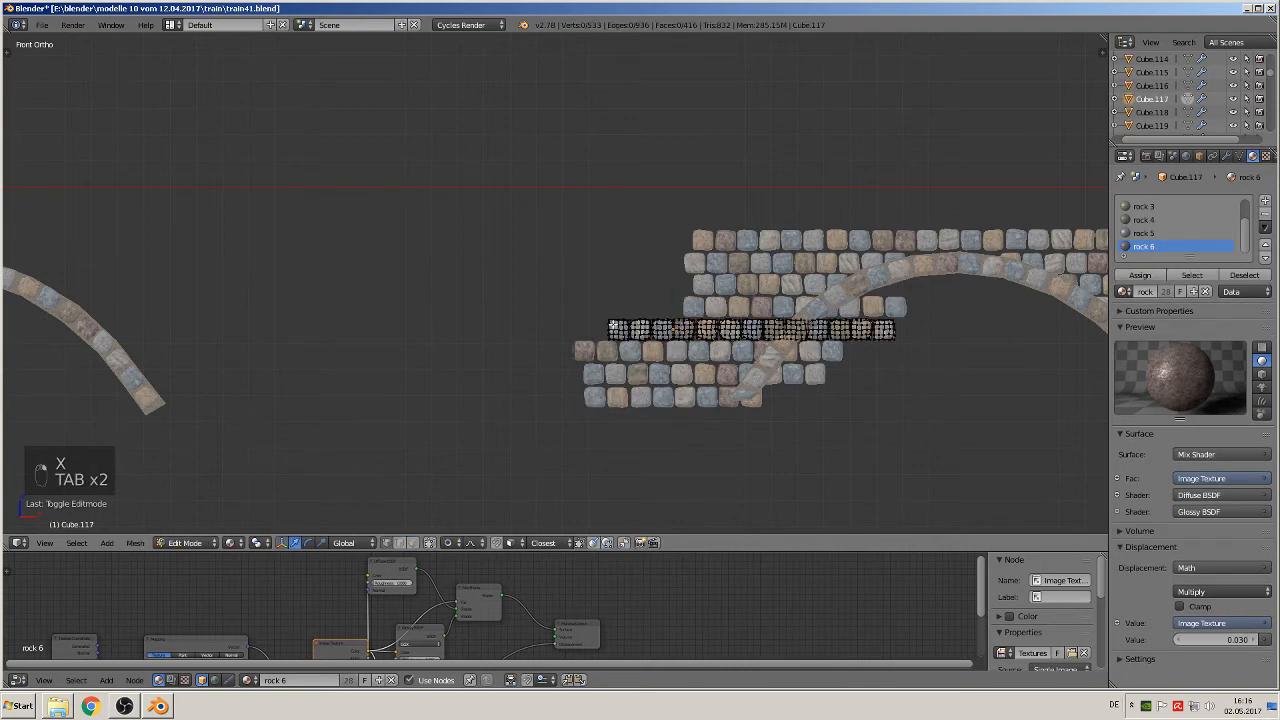
pyautogui.press('l')
pyautogui.press('l')
pyautogui.press('l')
pyautogui.press('l')
pyautogui.press('l')
pyautogui.press('l')
pyautogui.press('l')
pyautogui.press('l')
pyautogui.press('l')
pyautogui.press('l')
pyautogui.press('l')
pyautogui.press('l')
pyautogui.press('l')
pyautogui.press('l')
pyautogui.press('l')
pyautogui.press('l')
pyautogui.press('l')
pyautogui.press('l')
pyautogui.press('l')
pyautogui.press('l')
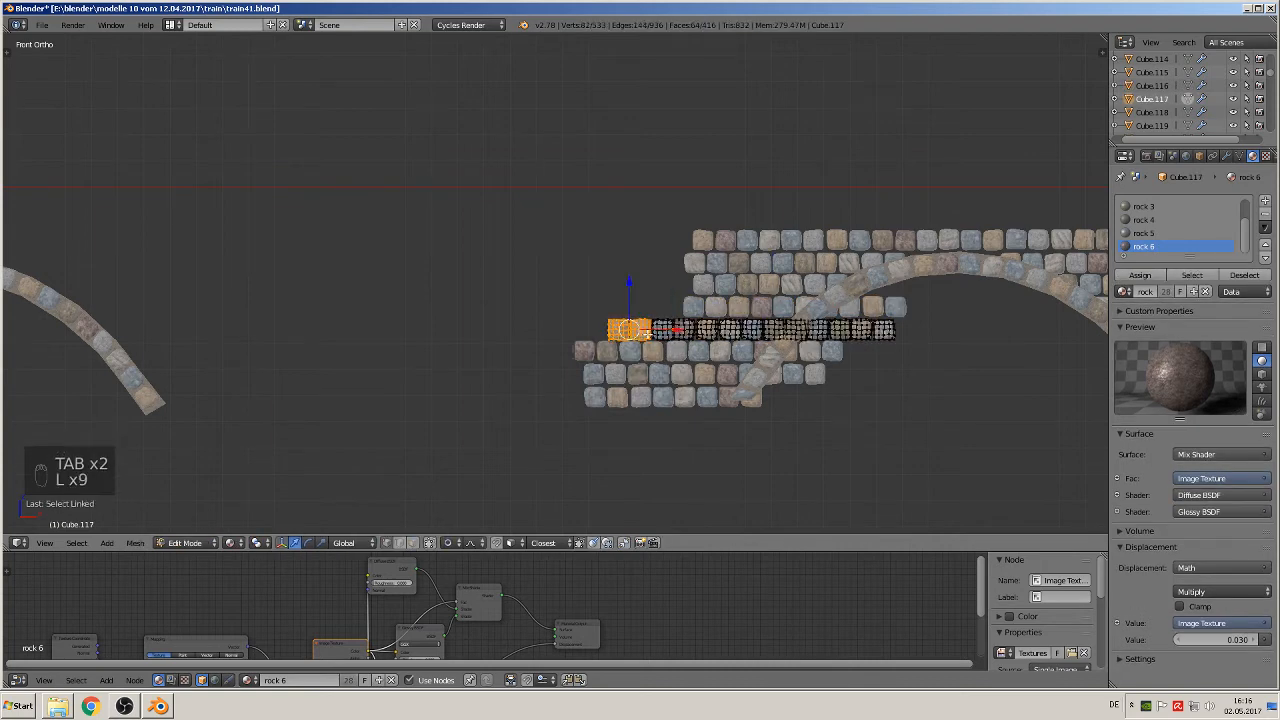
pyautogui.press('l')
pyautogui.press('l')
pyautogui.press('l')
pyautogui.click(676, 340)
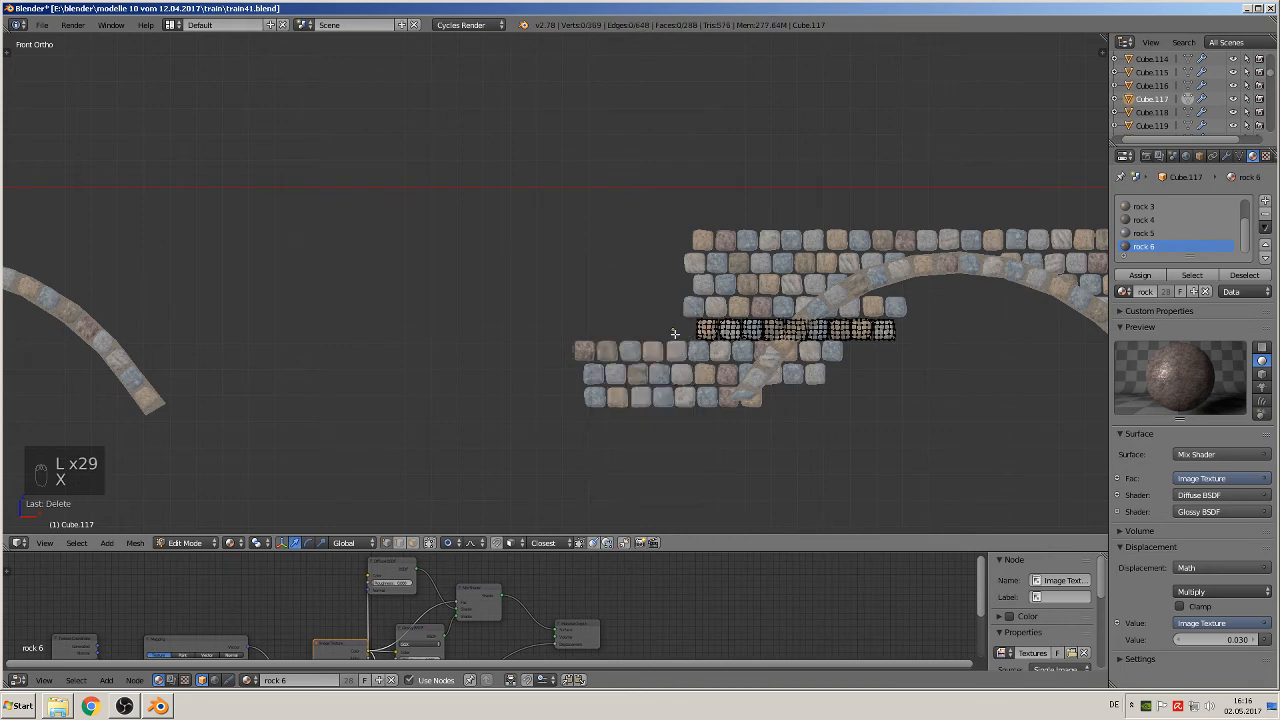
pyautogui.press('Tab')
# Step: Delete the three stones of the fourth course that lie inside the left arch's opening
pyautogui.rightClick(635, 360)
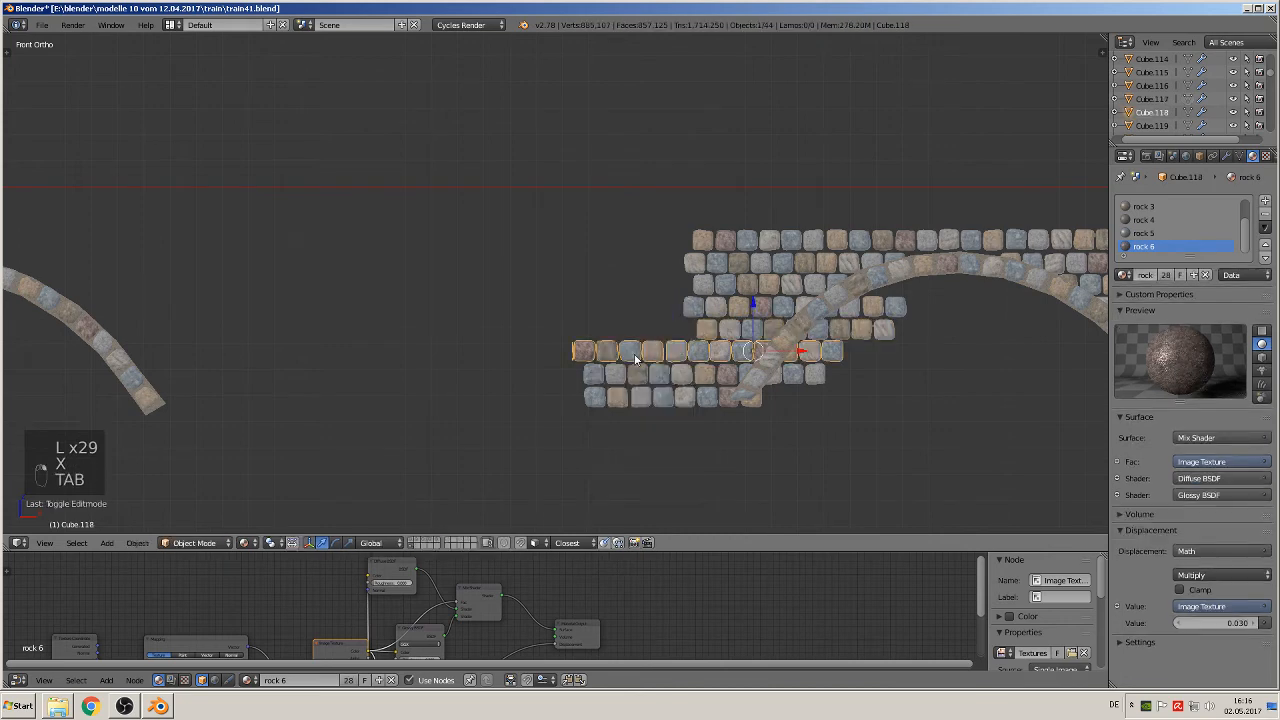
pyautogui.rightClick(878, 310)
pyautogui.press('Tab')
pyautogui.press('a')
pyautogui.press('a')
pyautogui.press('a')
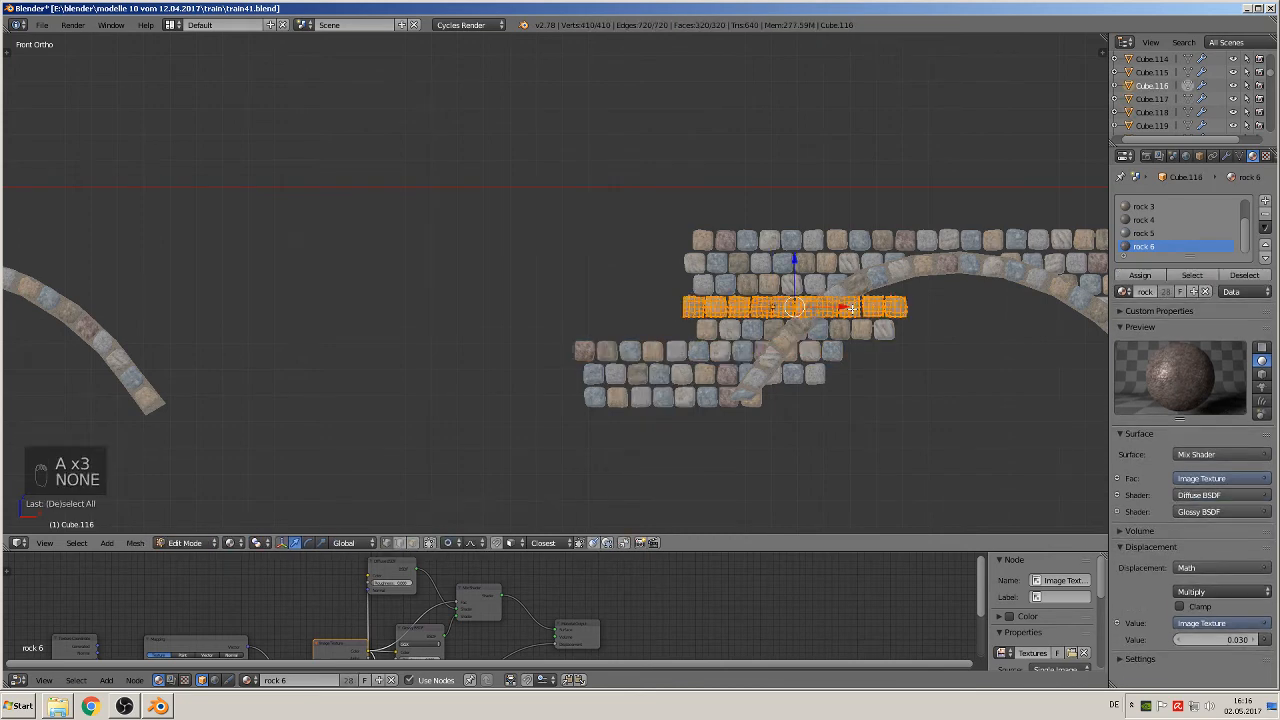
pyautogui.press('a')
pyautogui.press('l')
pyautogui.press('l')
pyautogui.press('l')
pyautogui.press('l')
pyautogui.press('l')
pyautogui.press('l')
pyautogui.press('l')
pyautogui.press('l')
pyautogui.press('l')
pyautogui.press('l')
pyautogui.press('l')
pyautogui.press('l')
pyautogui.press('l')
pyautogui.press('l')
pyautogui.press('l')
pyautogui.press('l')
pyautogui.press('l')
pyautogui.press('l')
pyautogui.press('l')
pyautogui.press('l')
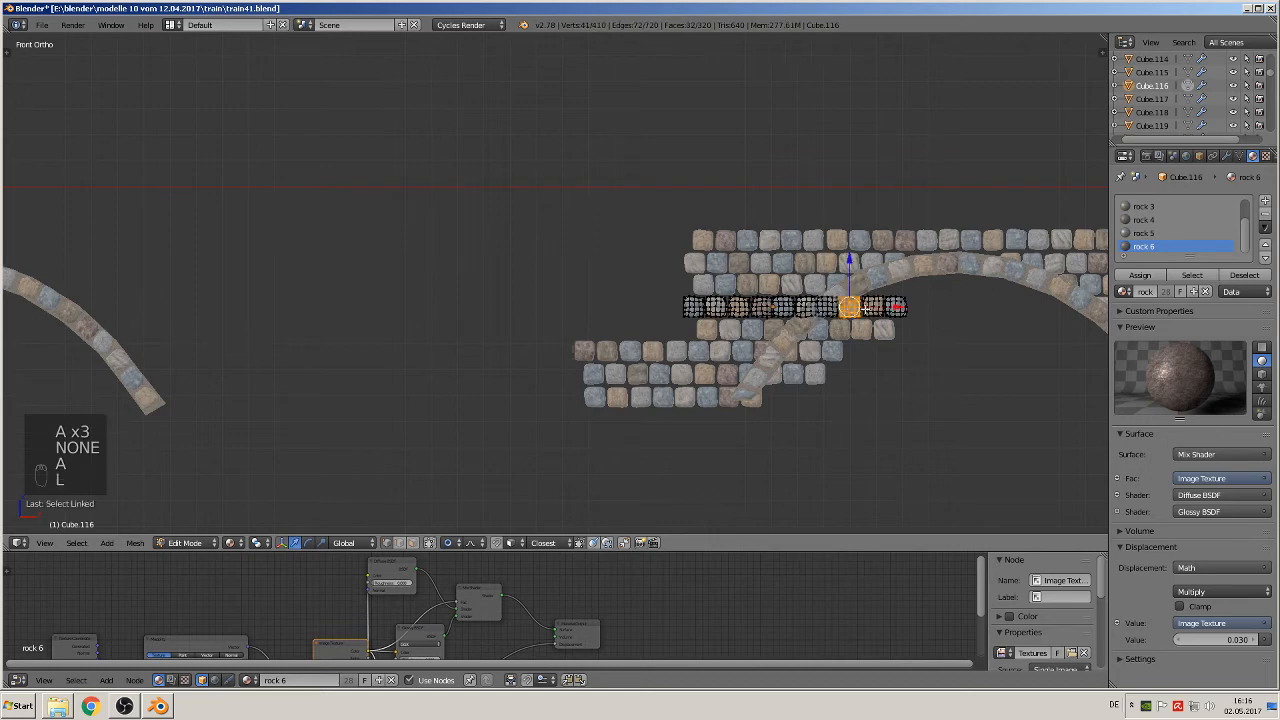
pyautogui.press('x')
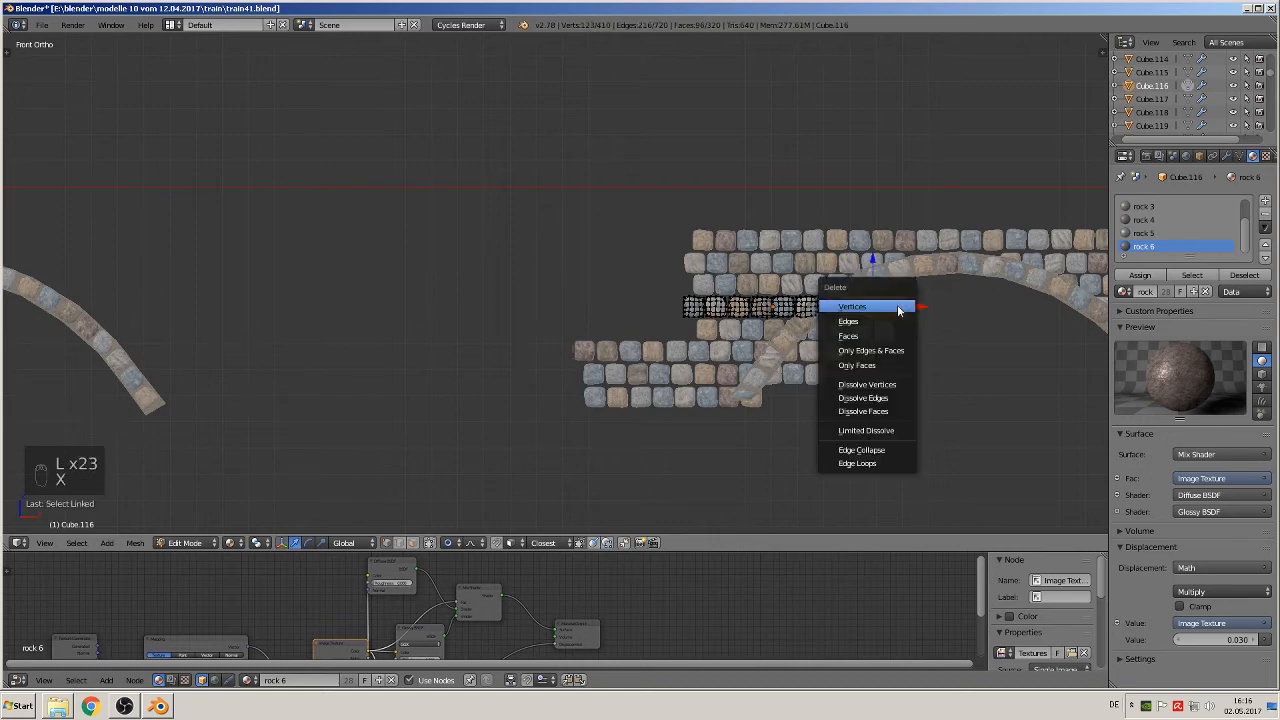
pyautogui.click(897, 306)
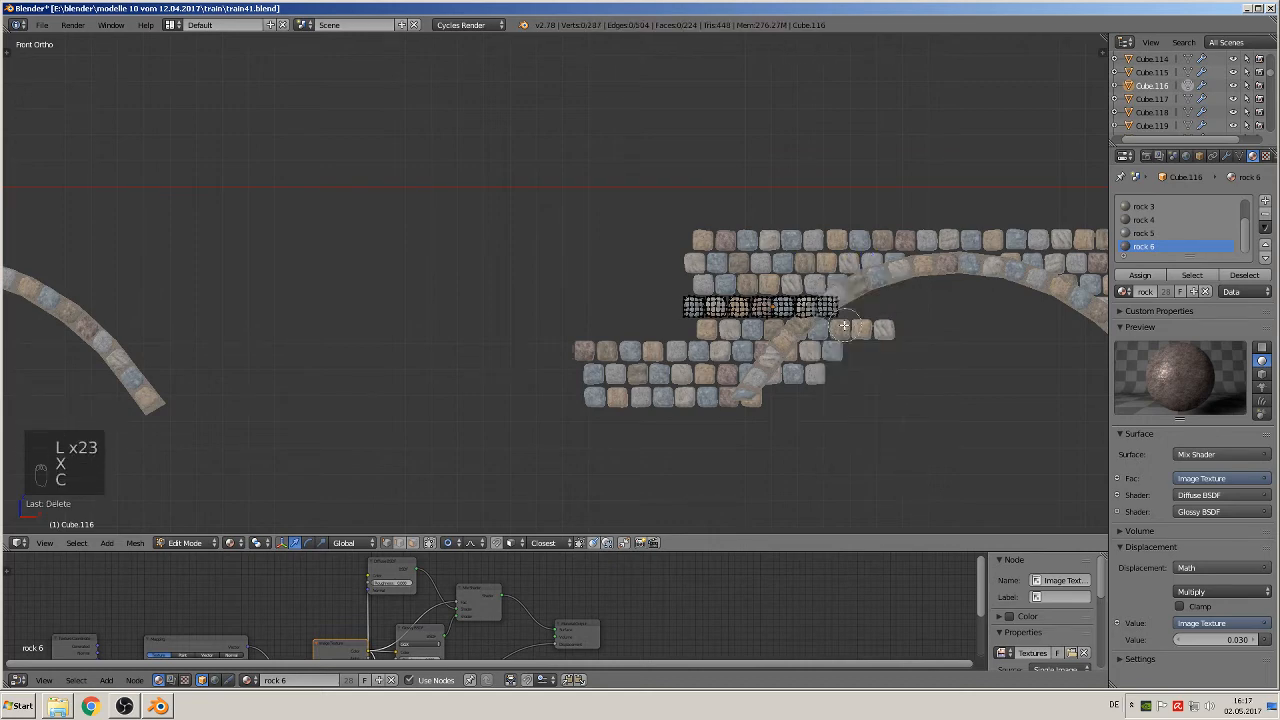
# Step: Delete the vertices of the fourth course's last stone that protrude below the left arch ring
pyautogui.press('c')
pyautogui.moveTo(836, 318); pyautogui.dragTo(848, 317)
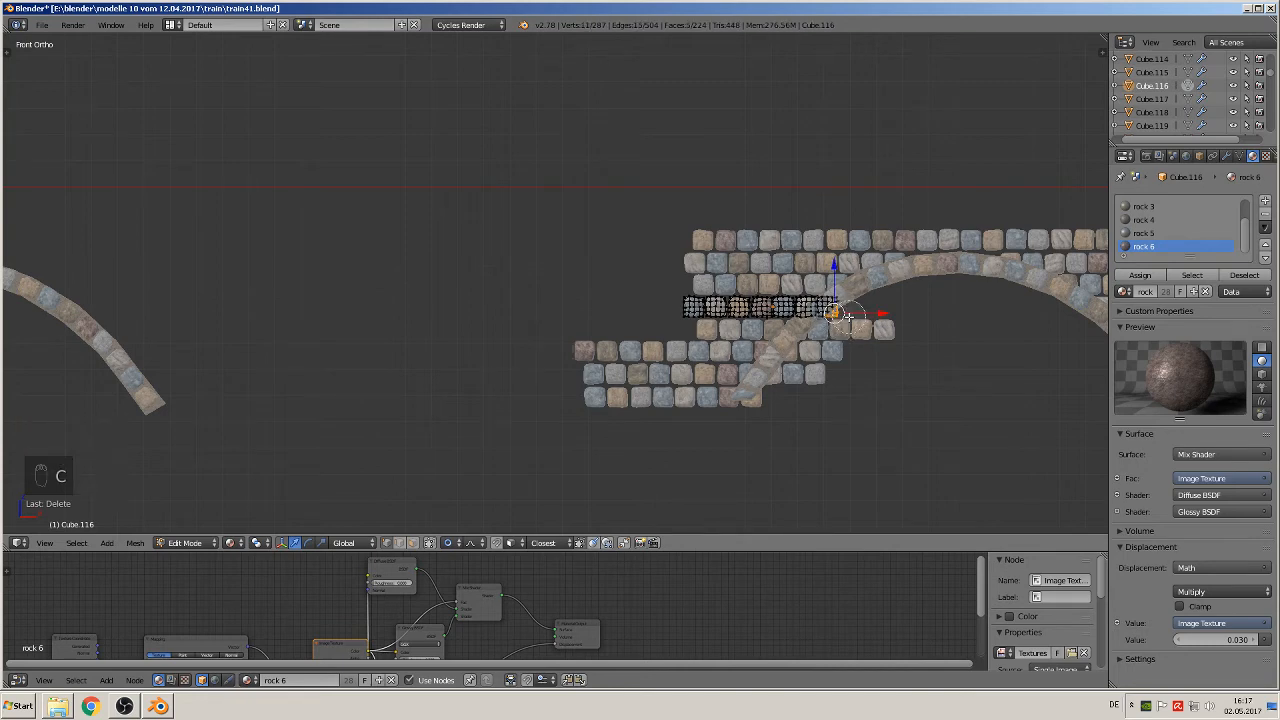
pyautogui.press('x')
pyautogui.click(842, 324)
pyautogui.press('Tab')
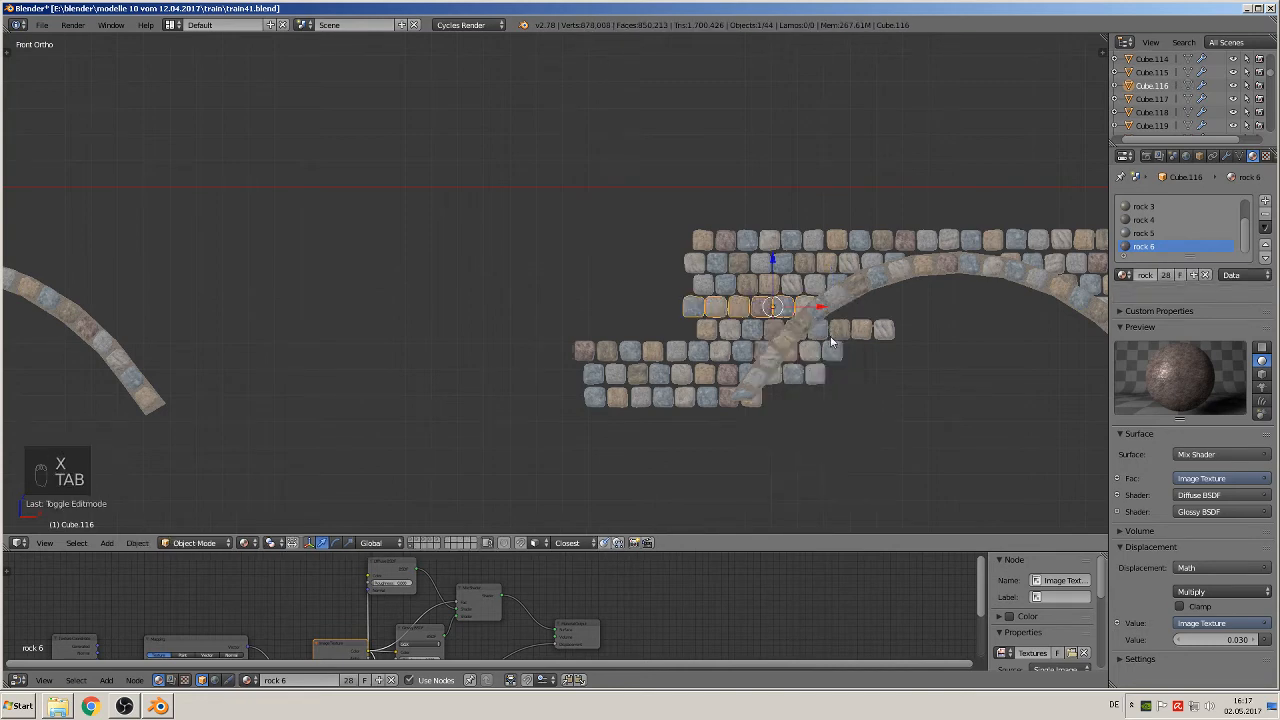
# Step: Delete the four stones of the fifth course that extend into the left arch's opening
pyautogui.rightClick(735, 335)
pyautogui.press('Tab')
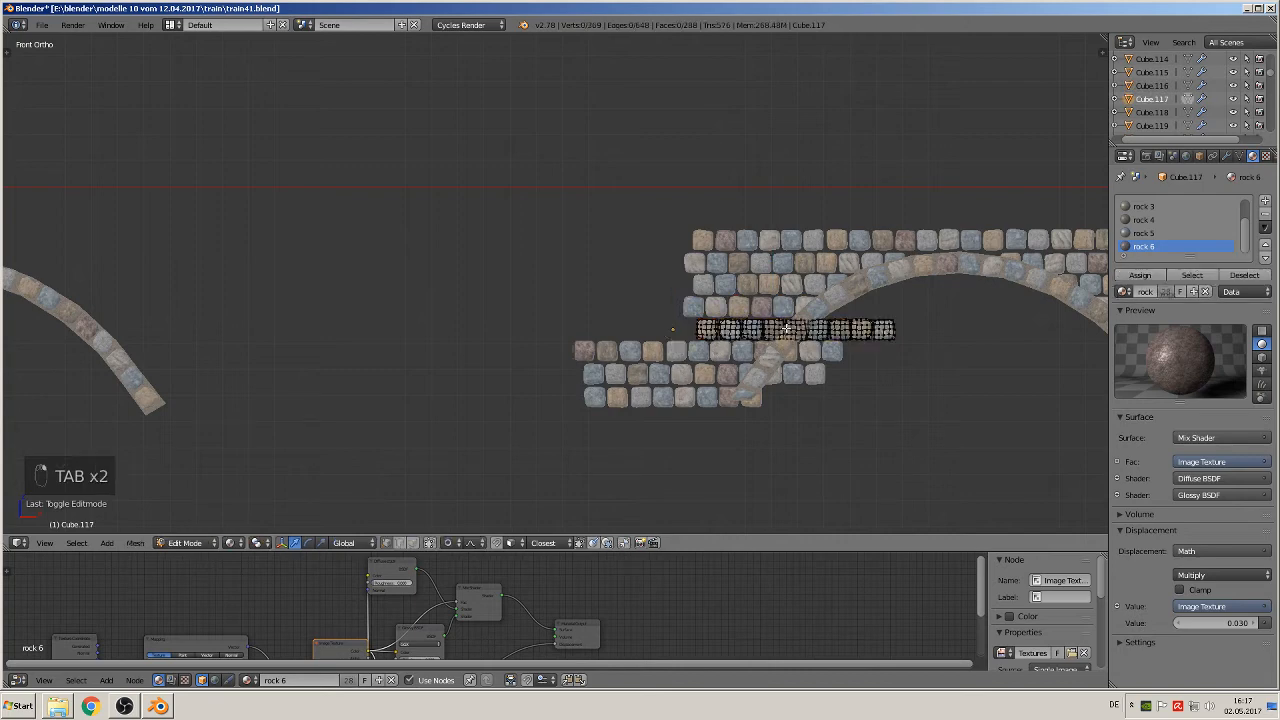
pyautogui.press('a')
pyautogui.press('a')
pyautogui.press('a')
pyautogui.press('a')
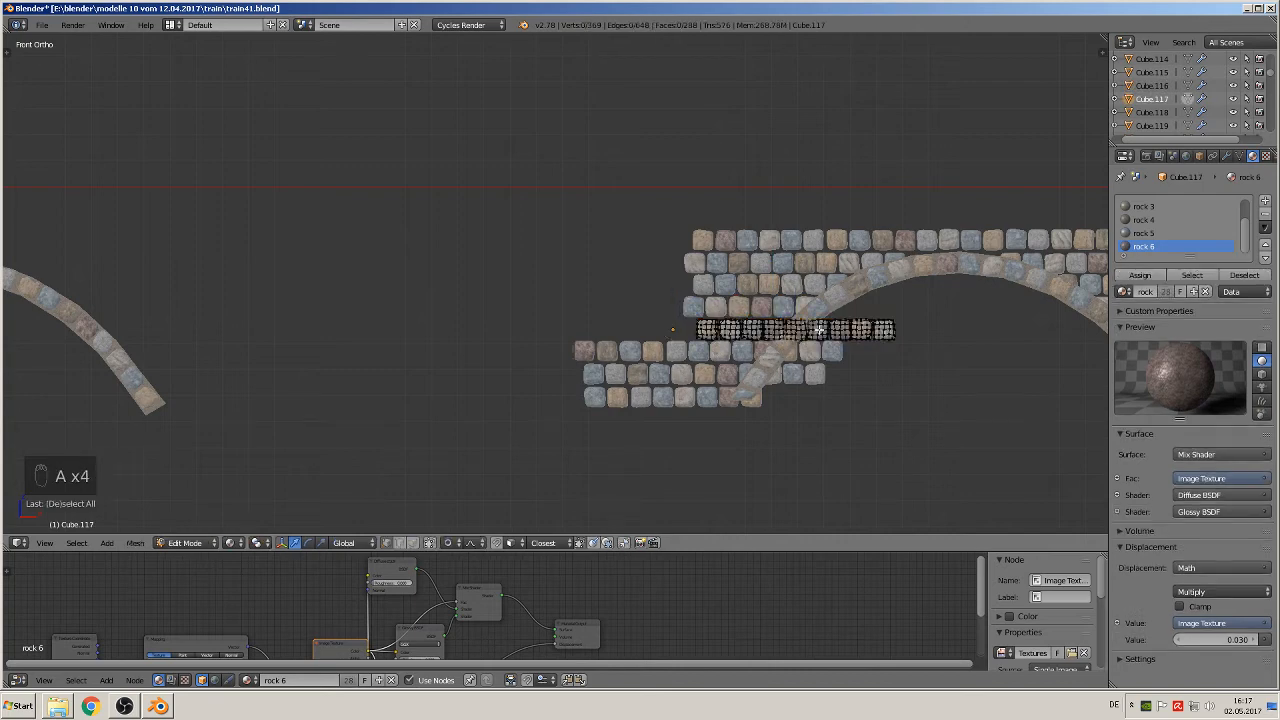
pyautogui.press('l')
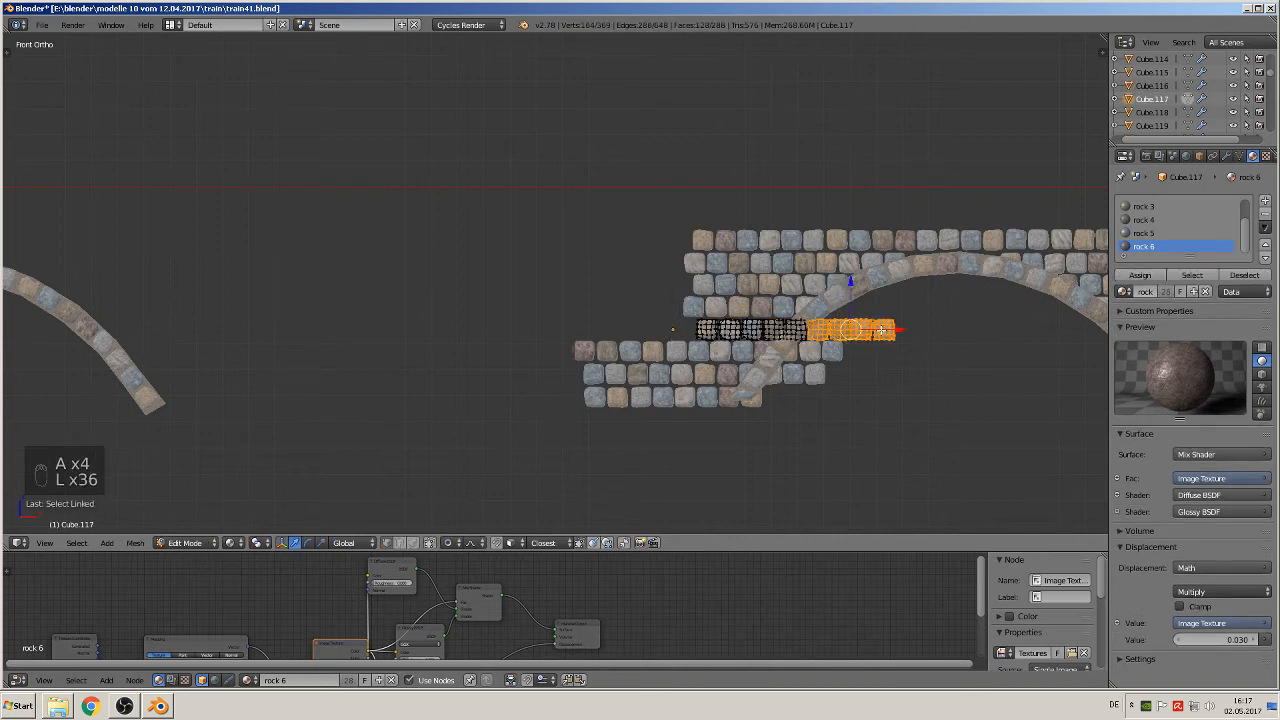
pyautogui.press('x')
pyautogui.click(875, 333)
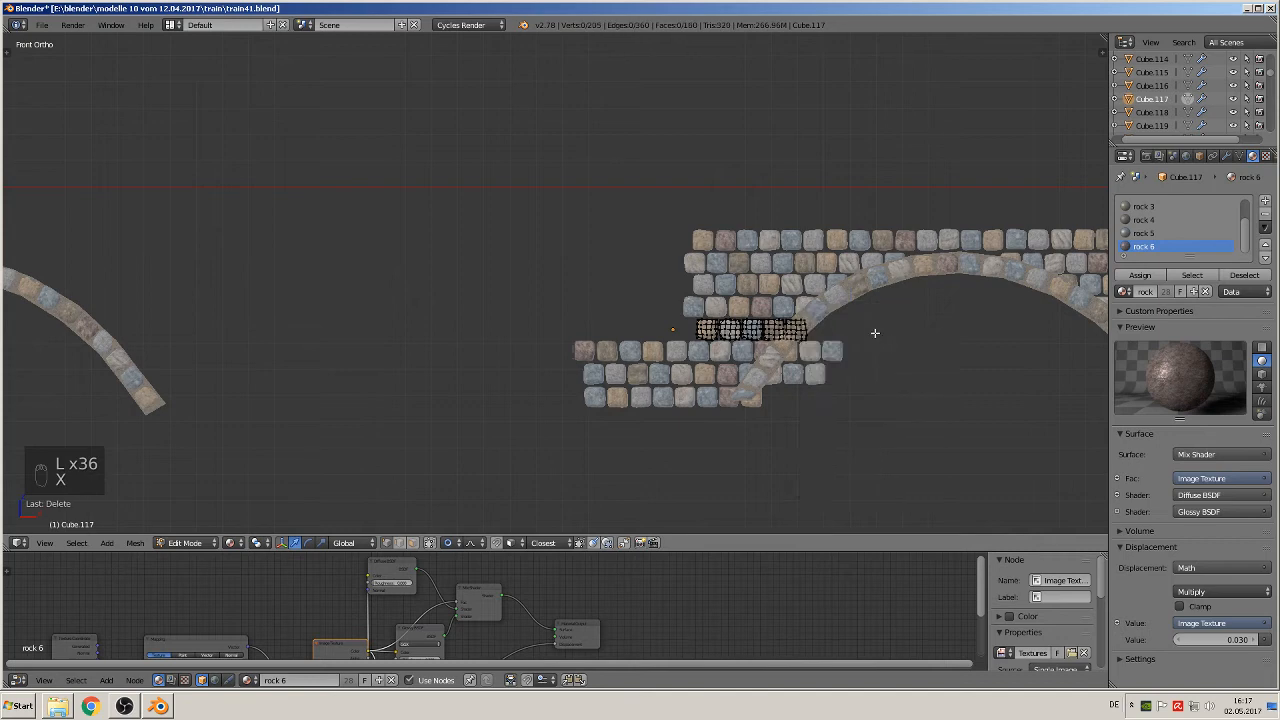
# Step: Delete the vertices of the fifth course's end stone that protrude past the left arch ring
pyautogui.press('c')
pyautogui.click(800, 333)
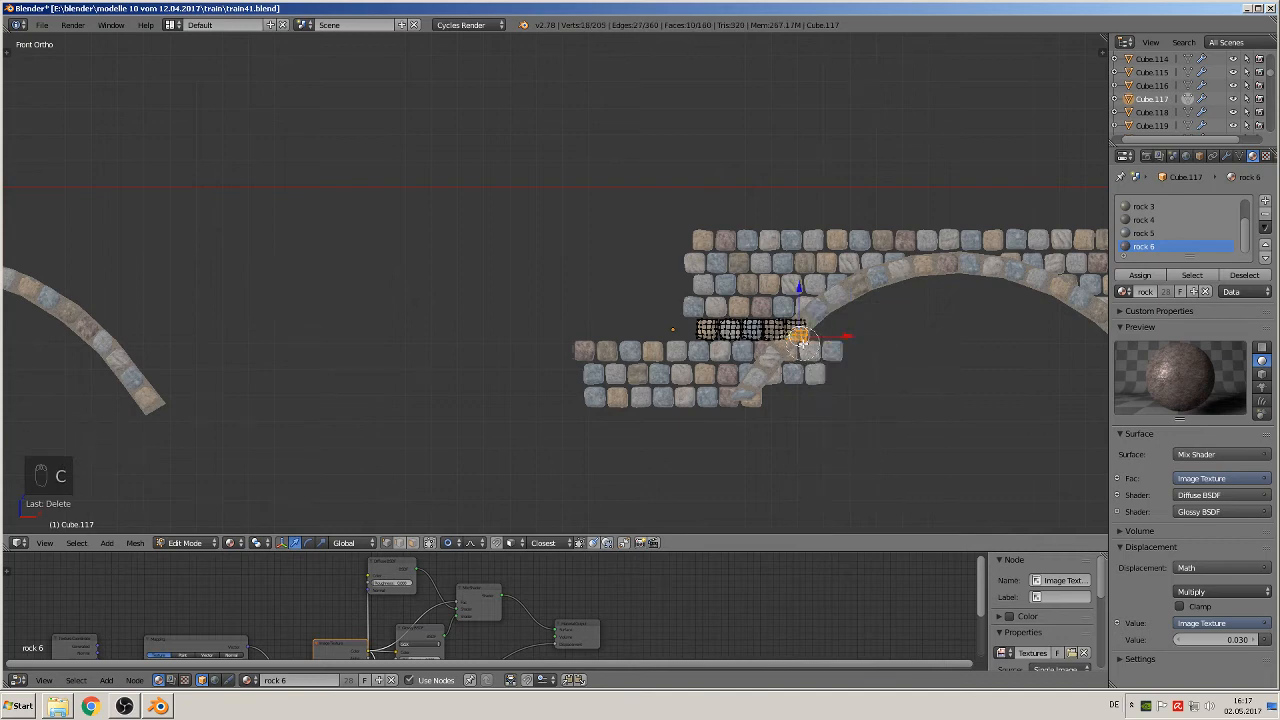
pyautogui.rightClick(817, 329)
pyautogui.press('x')
pyautogui.click(816, 329)
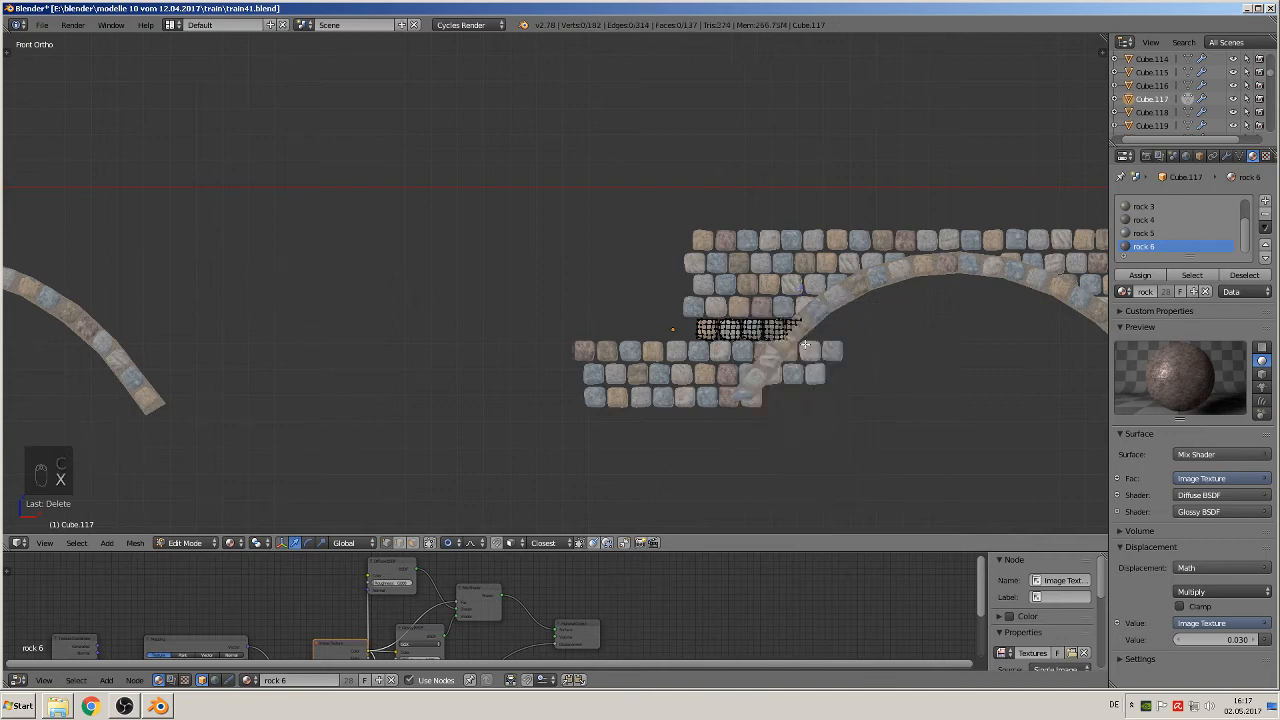
pyautogui.press('Tab')
# Step: Delete the sixth course's five outermost stones and the two stones that lie inside the left arch's opening
pyautogui.rightClick(681, 354)
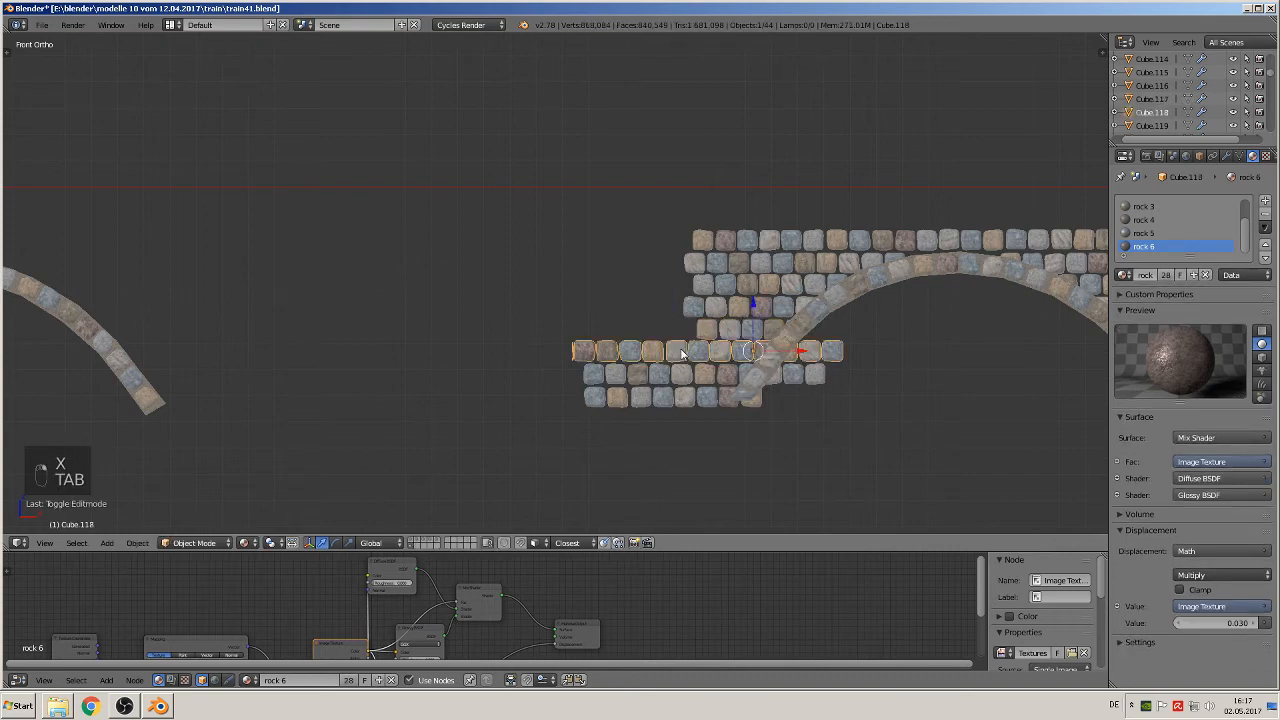
pyautogui.press('Tab')
pyautogui.press('a')
pyautogui.press('a')
pyautogui.press('a')
pyautogui.press('a')
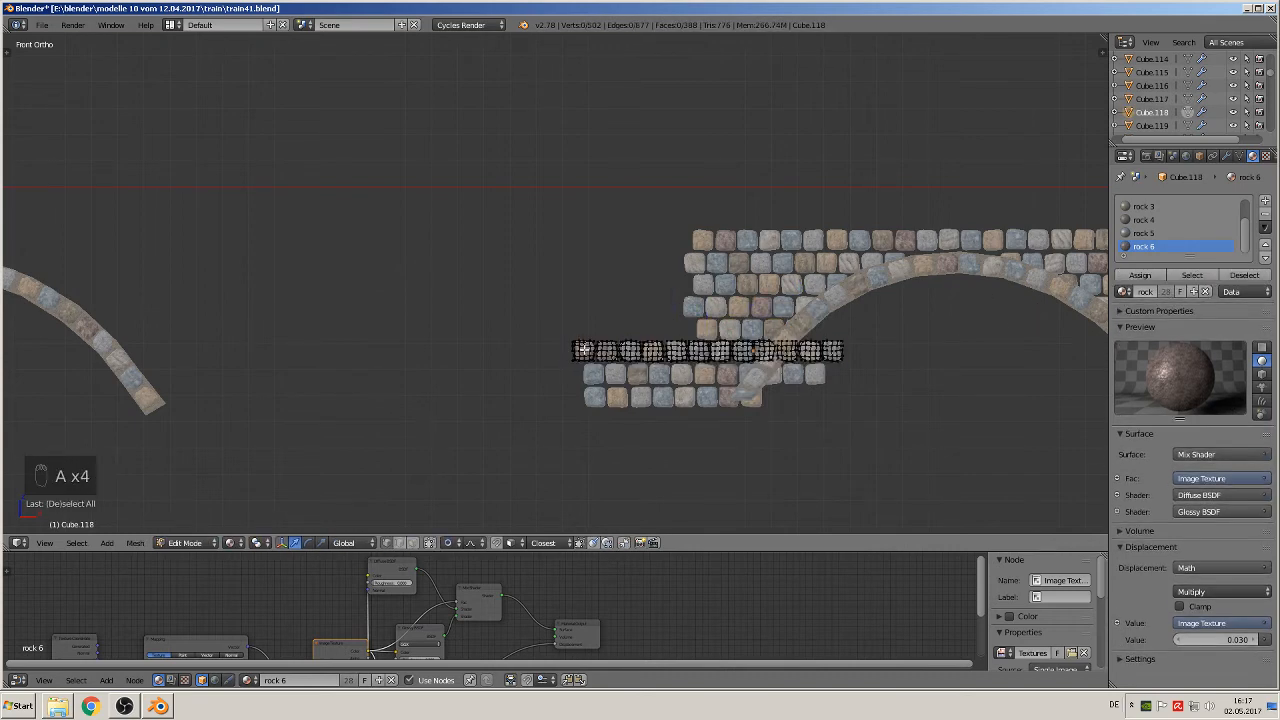
pyautogui.press('l')
pyautogui.press('l')
pyautogui.press('l')
pyautogui.press('l')
pyautogui.press('l')
pyautogui.press('l')
pyautogui.press('l')
pyautogui.press('l')
pyautogui.press('l')
pyautogui.press('l')
pyautogui.press('l')
pyautogui.press('l')
pyautogui.press('l')
pyautogui.press('l')
pyautogui.press('l')
pyautogui.press('l')
pyautogui.press('l')
pyautogui.press('l')
pyautogui.press('l')
pyautogui.press('l')
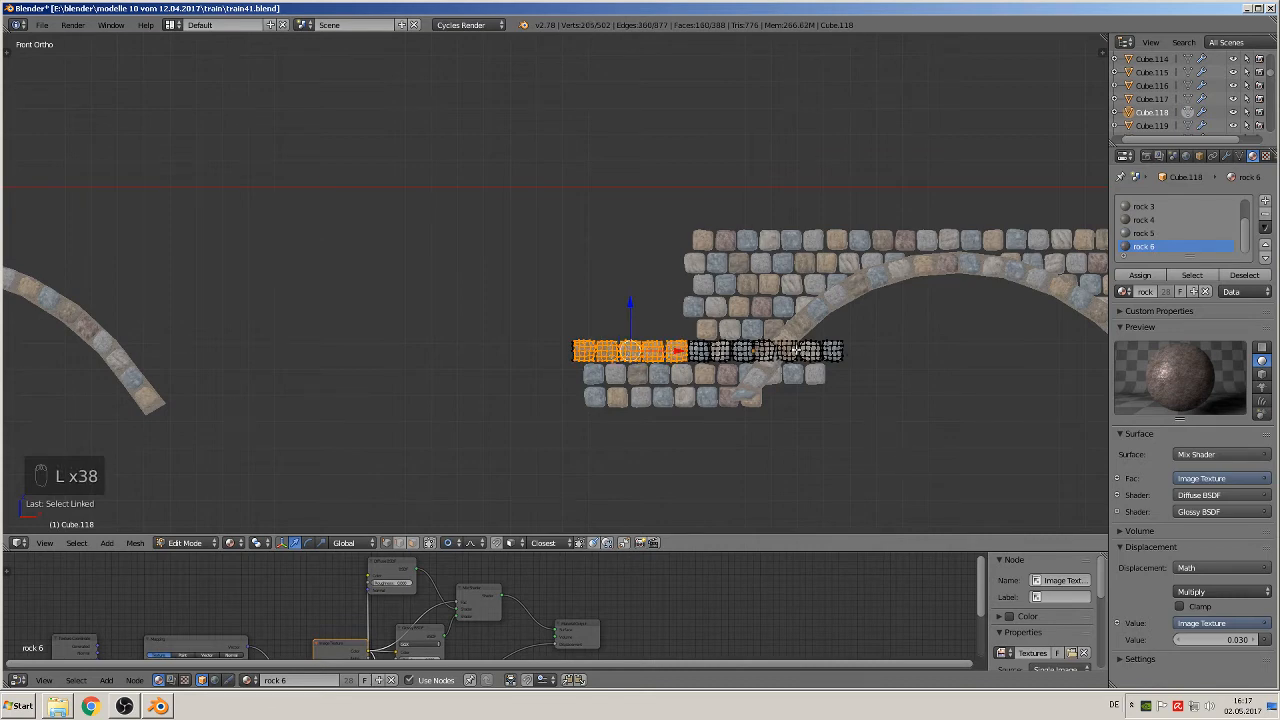
pyautogui.press('l')
pyautogui.press('l')
pyautogui.press('l')
pyautogui.press('l')
pyautogui.press('l')
pyautogui.press('l')
pyautogui.press('l')
pyautogui.press('l')
pyautogui.press('l')
pyautogui.press('l')
pyautogui.press('l')
pyautogui.press('l')
pyautogui.press('l')
pyautogui.press('x')
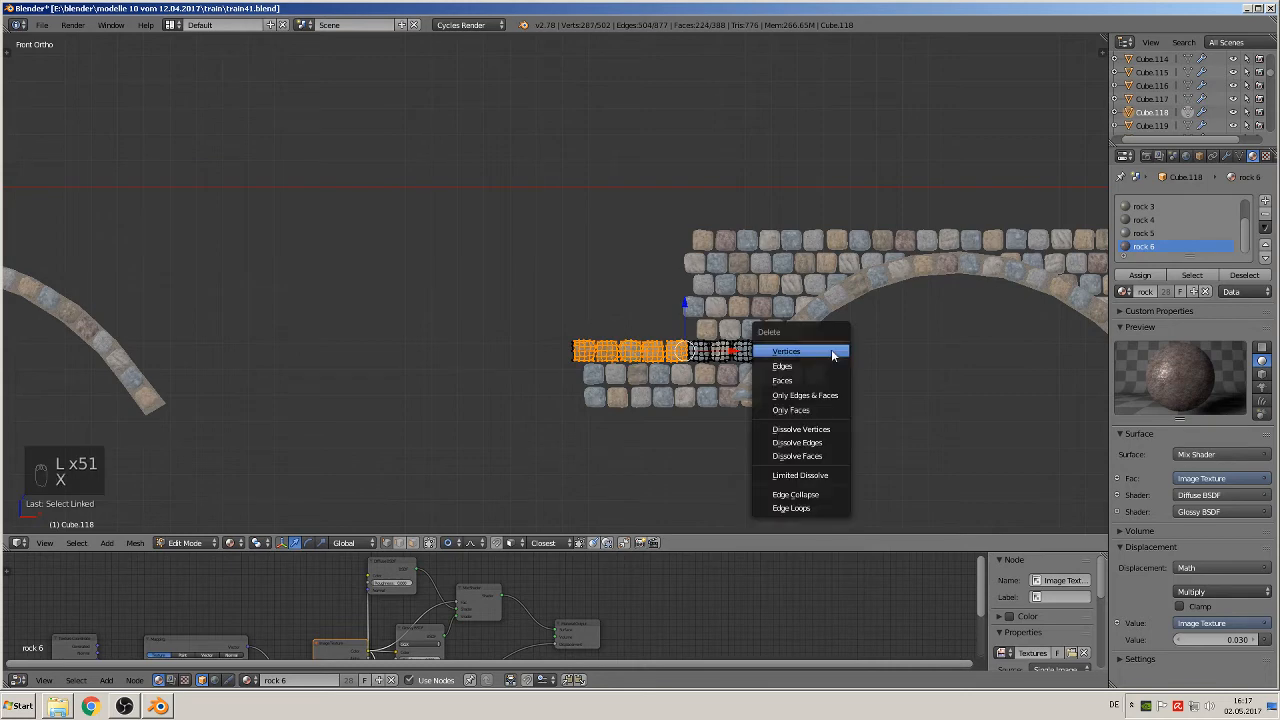
pyautogui.click(830, 351)
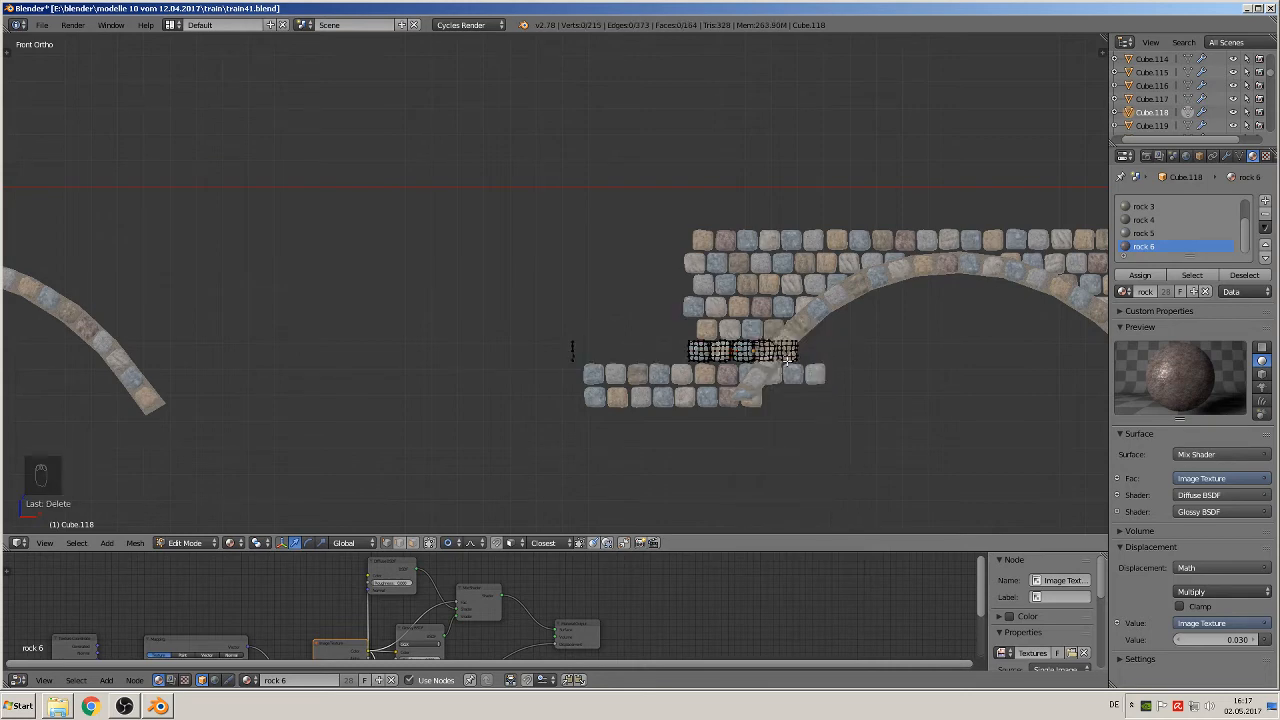
# Step: Delete the sixth course's stray vertices at its outer end and those protruding past the left arch ring
pyautogui.press('a')
pyautogui.press('a')
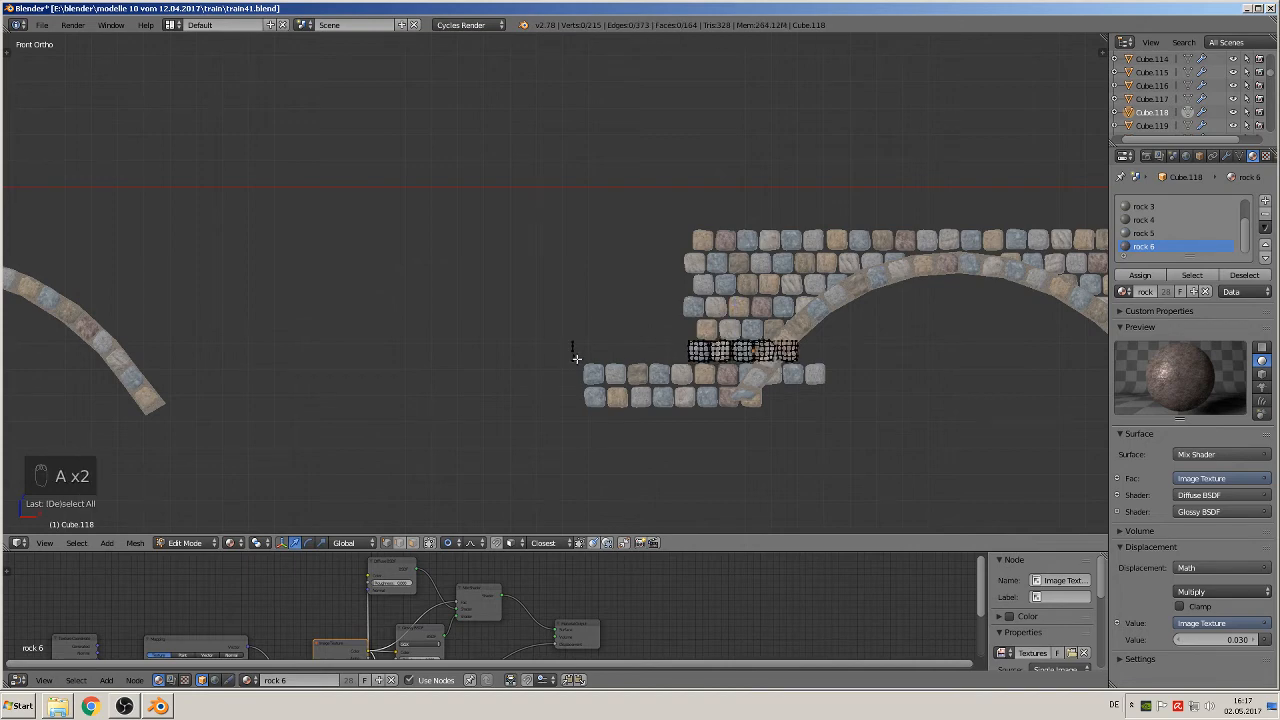
pyautogui.press('c')
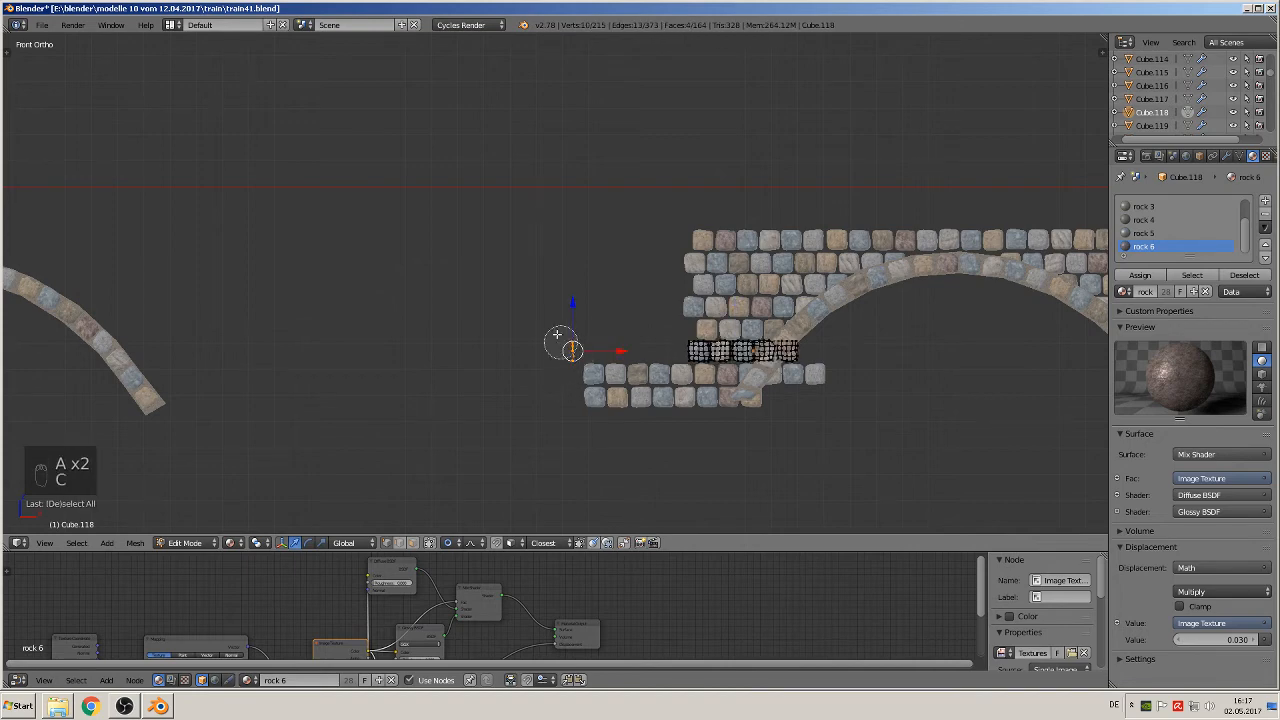
pyautogui.moveTo(800, 366)
pyautogui.mouseDown()
pyautogui.moveTo(790, 362)
pyautogui.moveTo(801, 359)
pyautogui.mouseUp()
pyautogui.press('x')
pyautogui.click(801, 359)
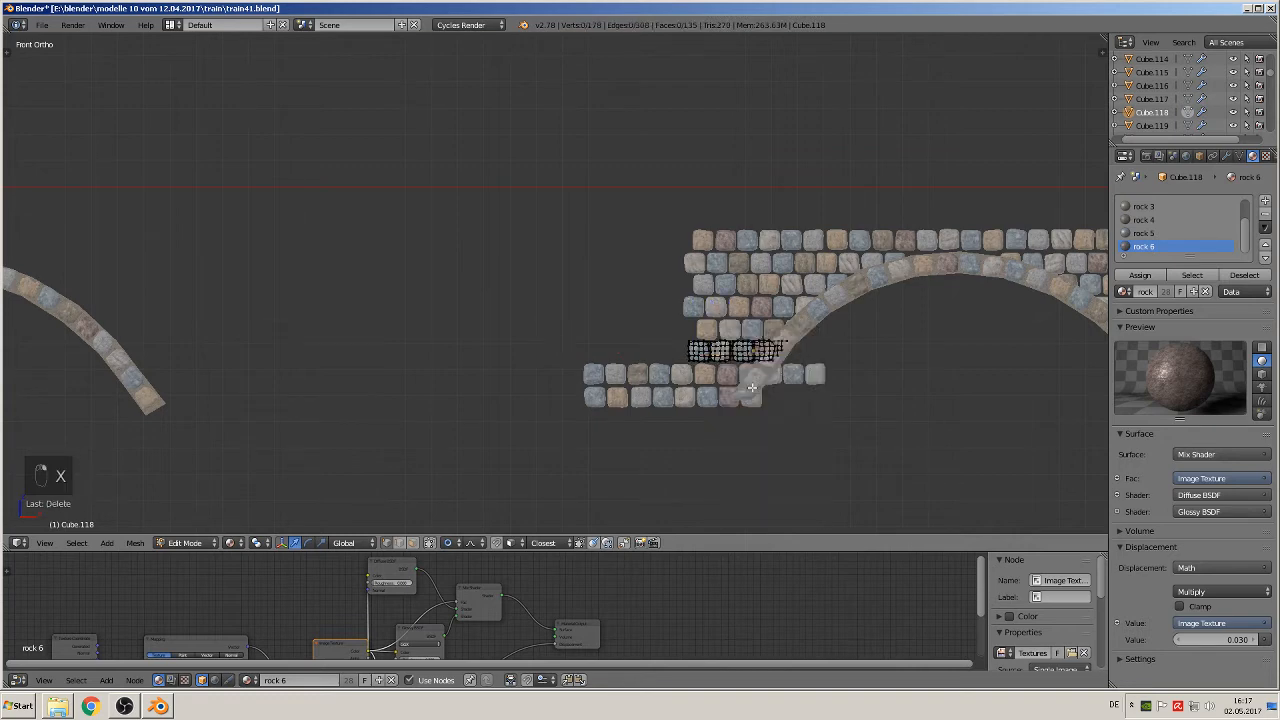
pyautogui.press('Tab')
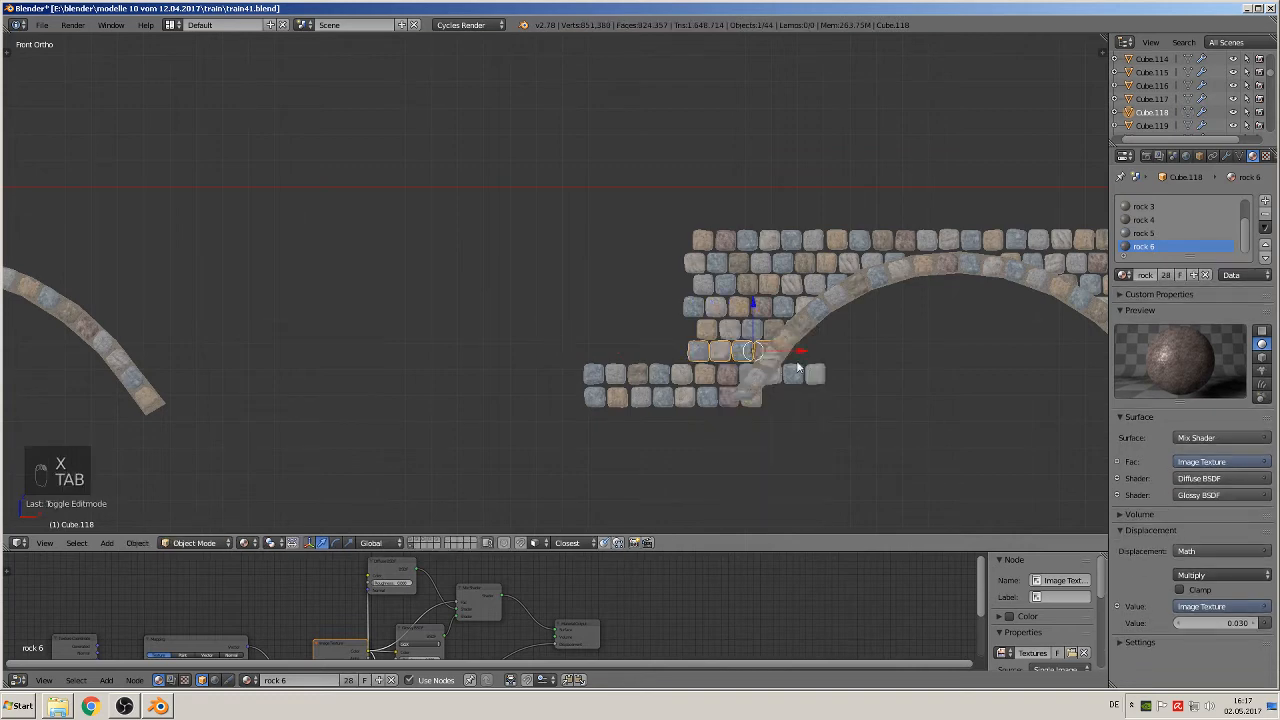
# Step: Delete the seventh course's five outermost stones and the three stones that extend into the left arch's opening
pyautogui.rightClick(642, 374)
pyautogui.press('Tab')
pyautogui.press('a')
pyautogui.press('a')
pyautogui.press('a')
pyautogui.press('a')
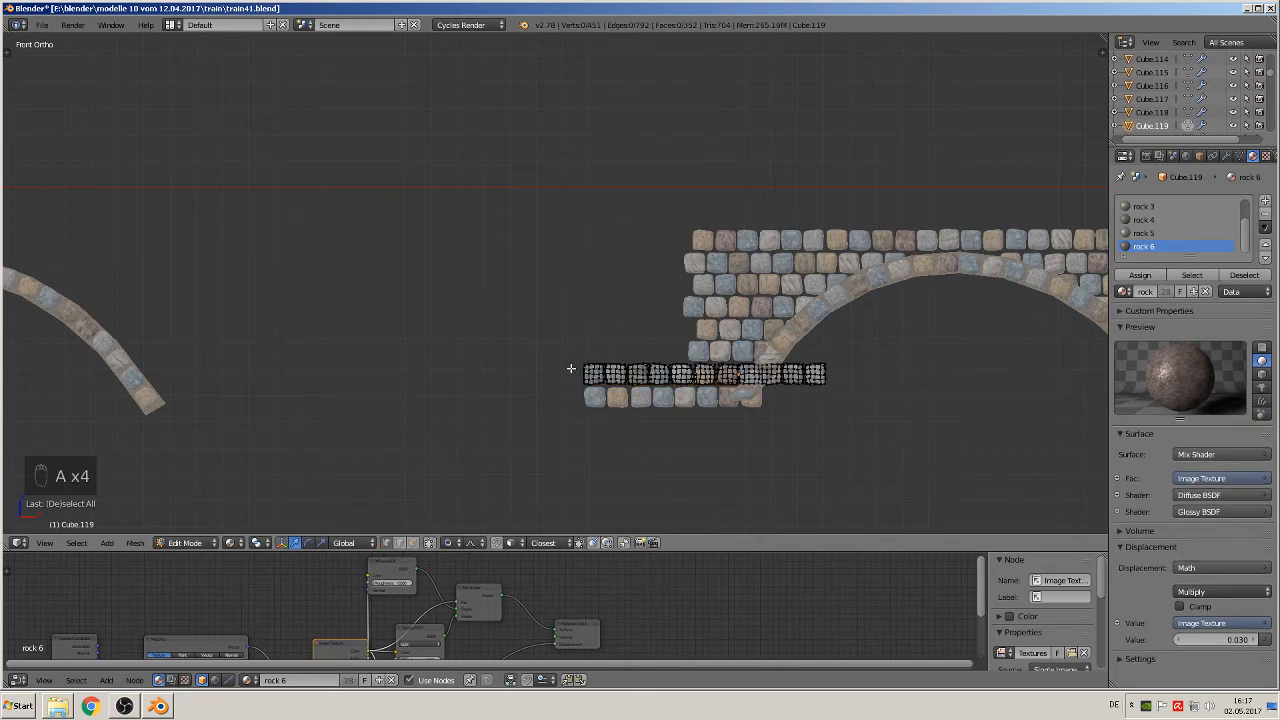
pyautogui.press('l')
pyautogui.press('l')
pyautogui.press('l')
pyautogui.press('l')
pyautogui.press('l')
pyautogui.press('l')
pyautogui.press('l')
pyautogui.press('l')
pyautogui.press('l')
pyautogui.press('l')
pyautogui.press('l')
pyautogui.press('l')
pyautogui.press('l')
pyautogui.press('l')
pyautogui.press('l')
pyautogui.press('l')
pyautogui.press('l')
pyautogui.press('l')
pyautogui.press('l')
pyautogui.press('l')
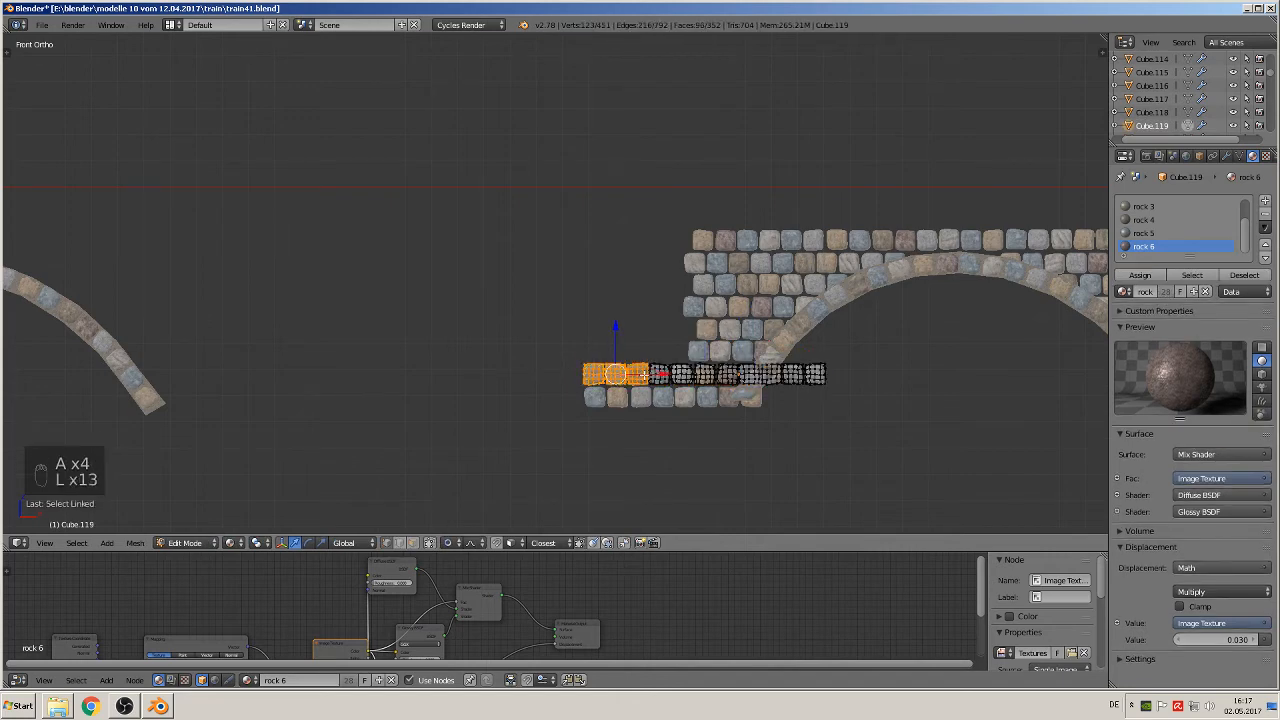
pyautogui.press('l')
pyautogui.press('l')
pyautogui.press('l')
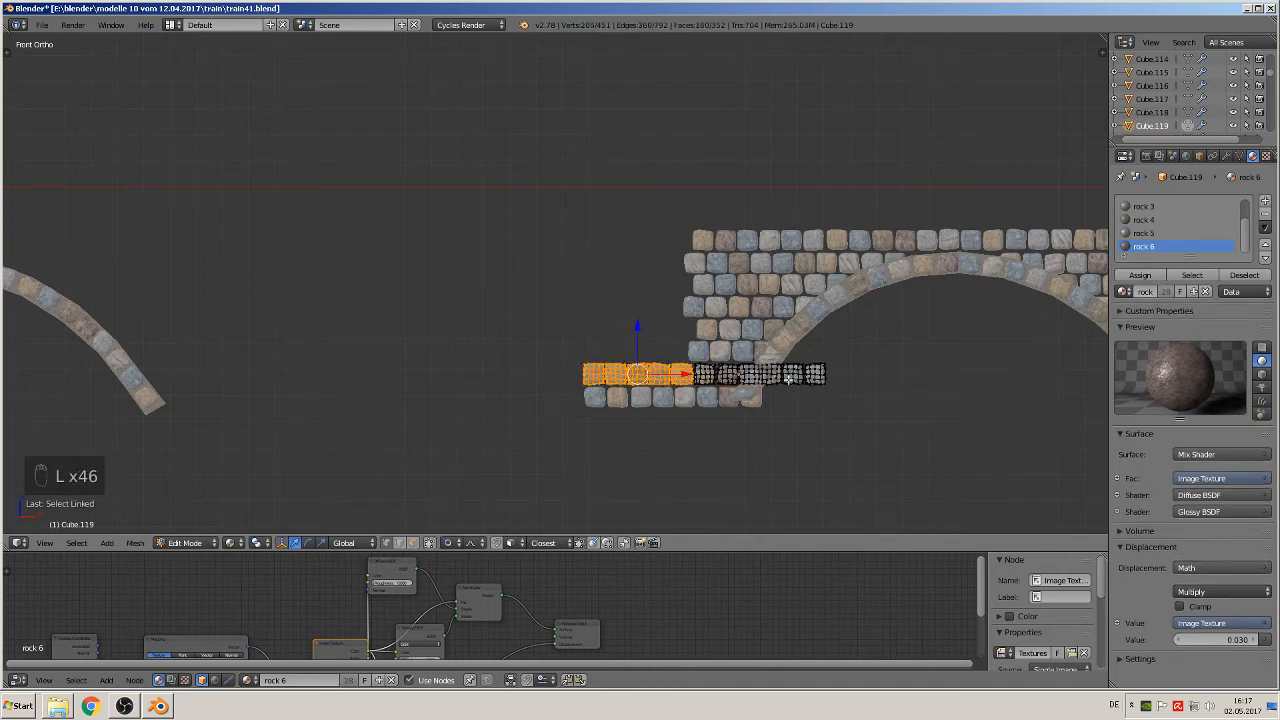
pyautogui.press('l')
pyautogui.press('l')
pyautogui.press('l')
pyautogui.press('l')
pyautogui.press('l')
pyautogui.press('l')
pyautogui.press('l')
pyautogui.press('l')
pyautogui.press('l')
pyautogui.press('l')
pyautogui.press('l')
pyautogui.press('l')
pyautogui.press('l')
pyautogui.press('l')
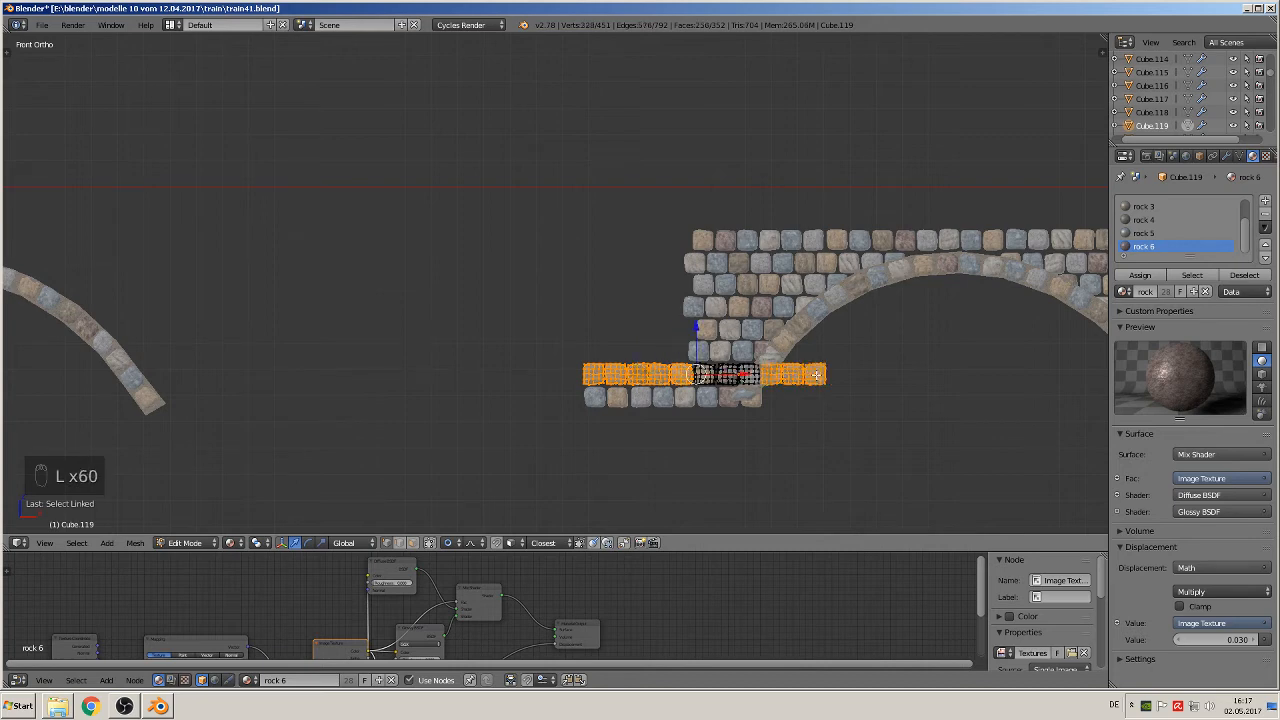
pyautogui.press('x')
pyautogui.click(815, 375)
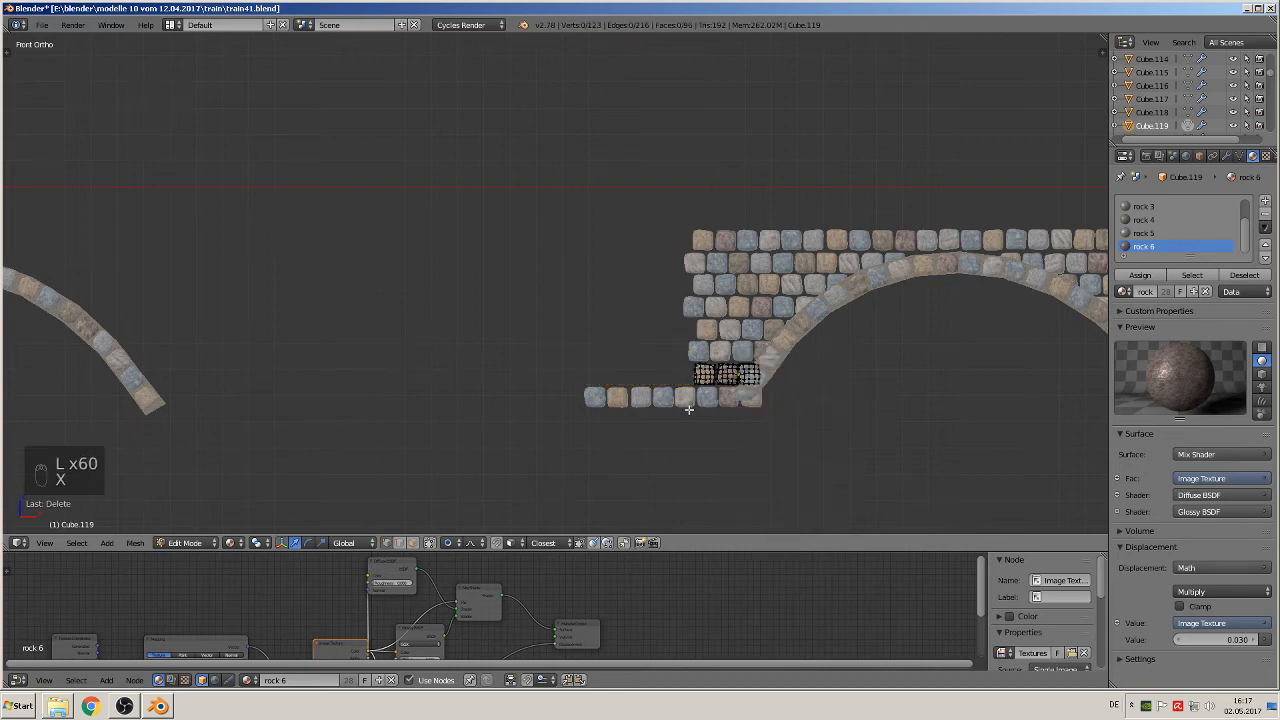
pyautogui.press('Tab')
# Step: Delete the bottom course's five outermost stones and its end stone at the foot of the left arch ring
pyautogui.rightClick(652, 402)
pyautogui.press('Tab')
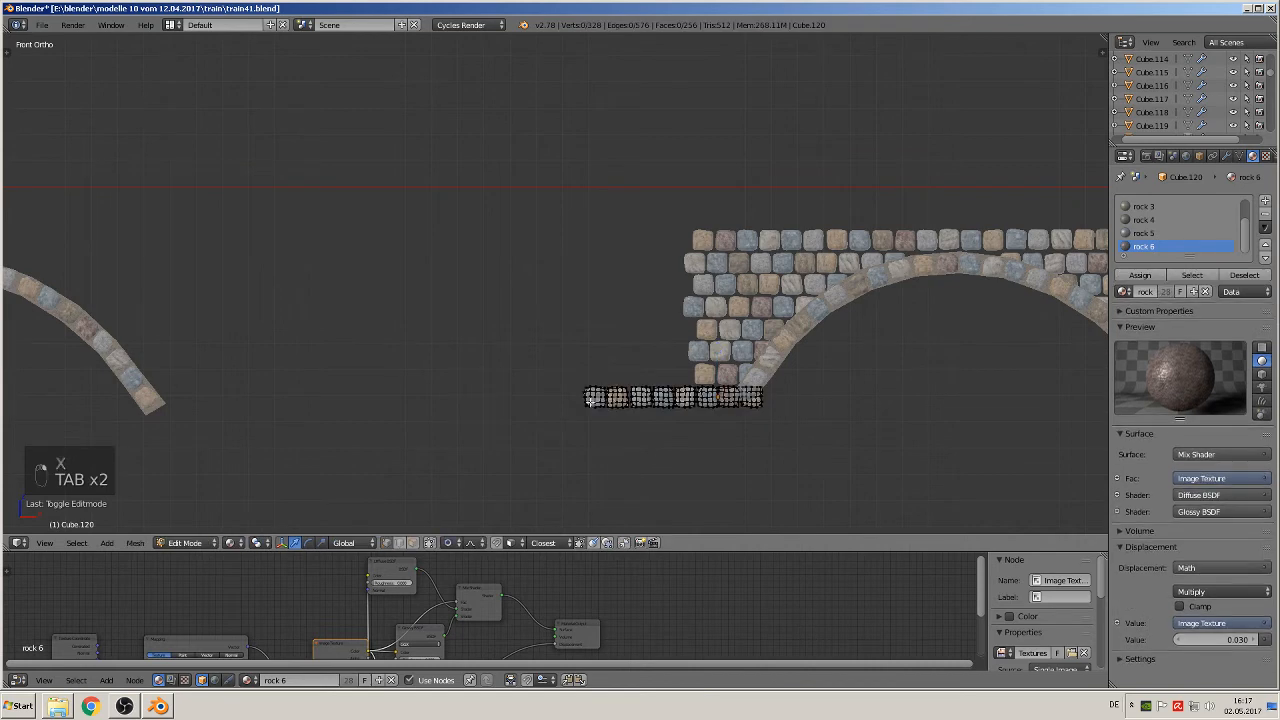
pyautogui.press('a')
pyautogui.press('a')
pyautogui.press('a')
pyautogui.press('a')
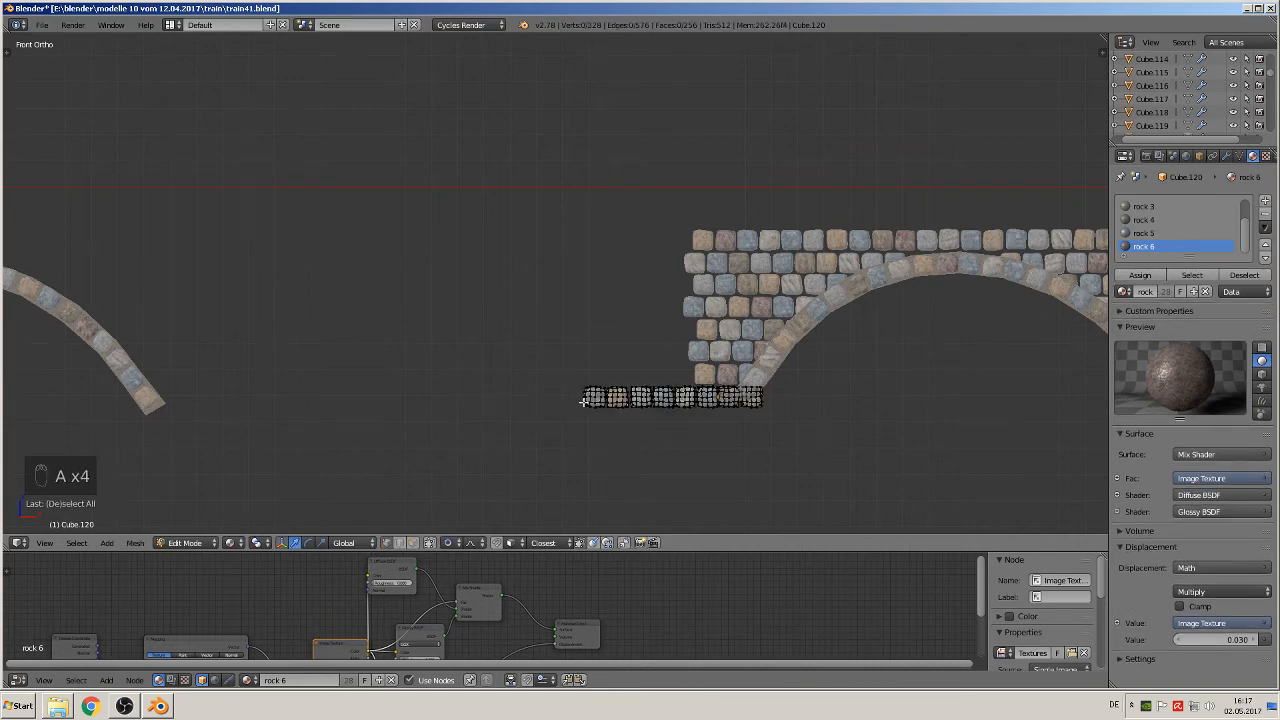
pyautogui.press('l')
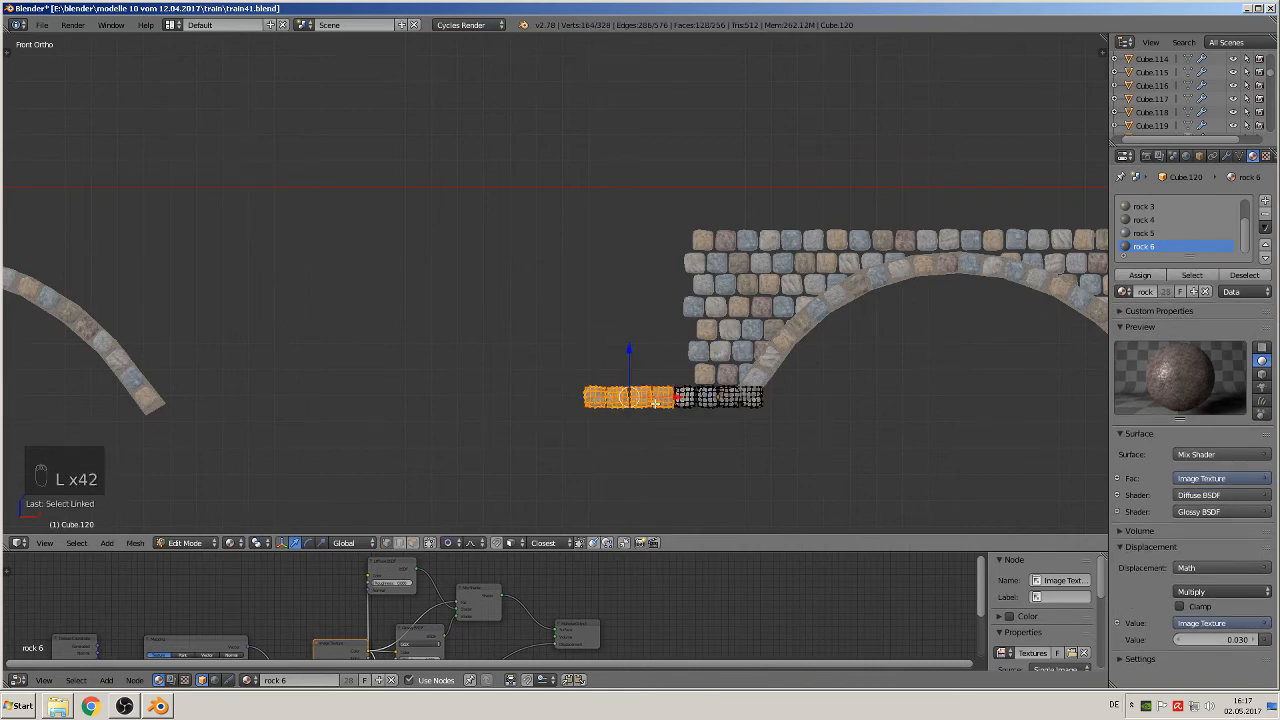
pyautogui.press('l')
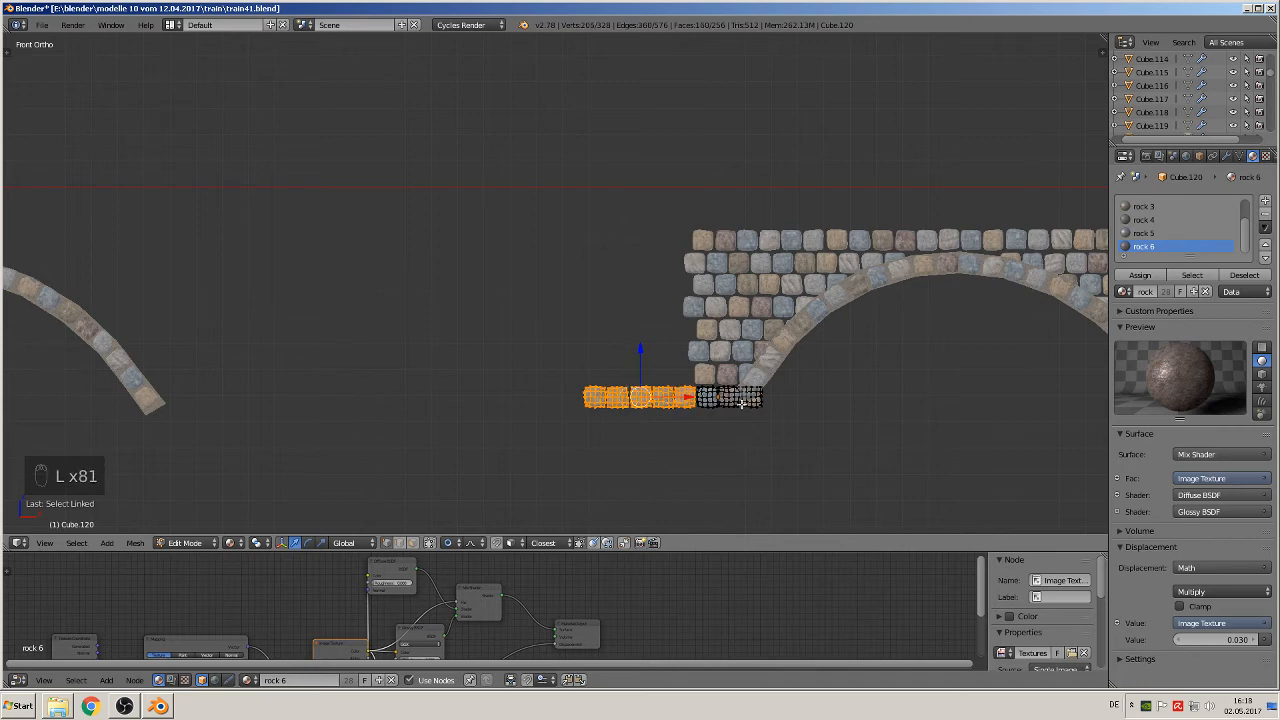
pyautogui.press('l')
pyautogui.press('x')
pyautogui.click(761, 401)
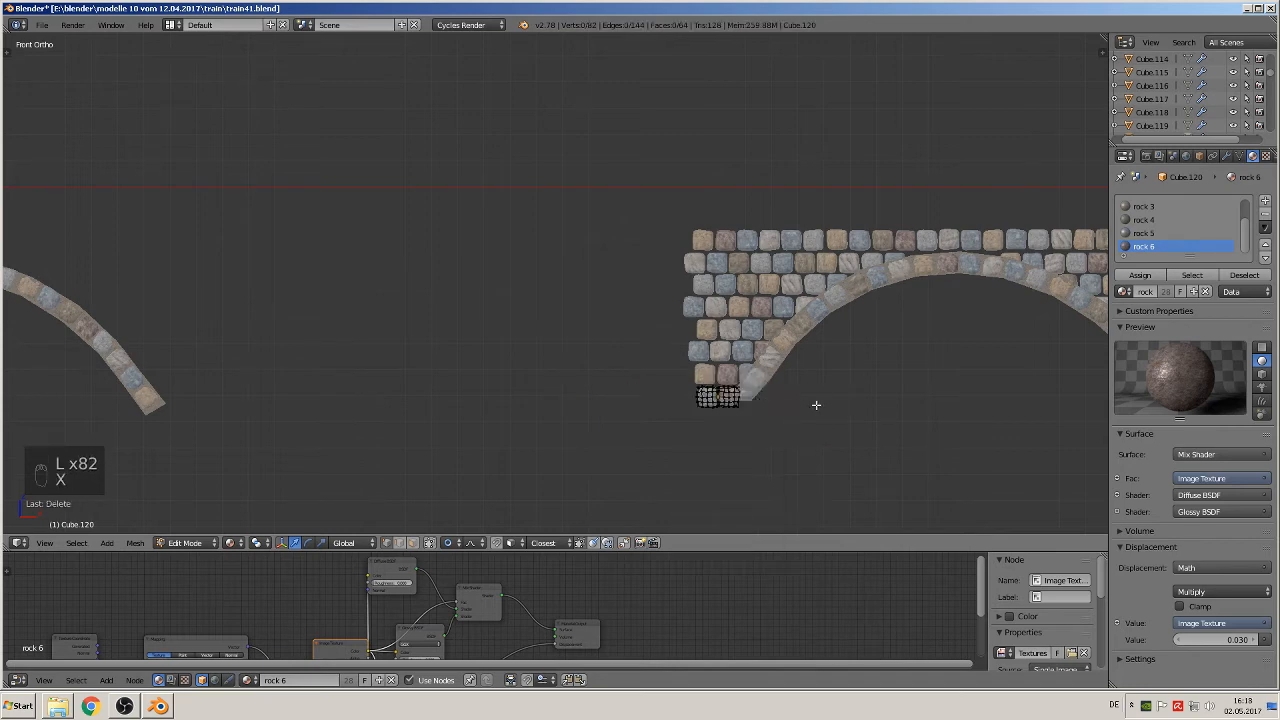
pyautogui.keyDown('shift'); pyautogui.moveTo(816, 405); pyautogui.dragTo(540, 397, button='middle'); pyautogui.keyUp('shift')
pyautogui.press('Tab')
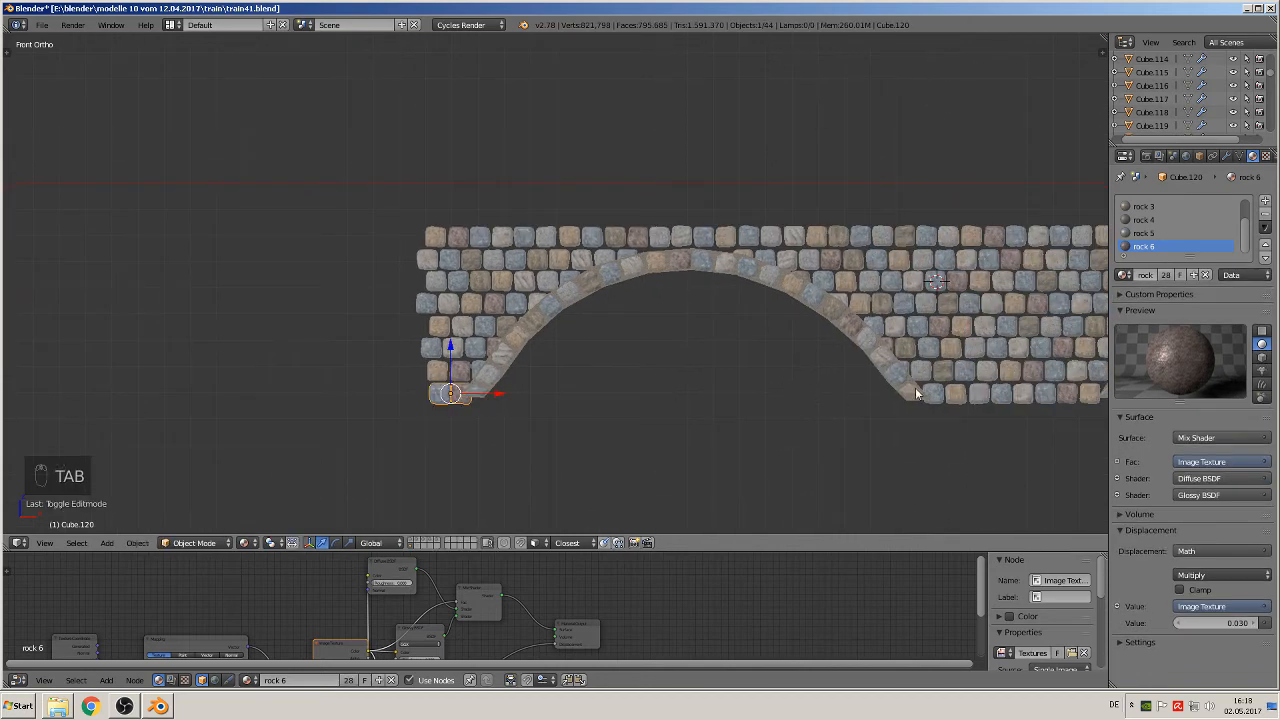
# Step: Open the bottom stone course on the outer side of the right arch for mesh editing
pyautogui.keyDown('shift'); pyautogui.moveTo(915, 387); pyautogui.dragTo(1096, 400, button='middle'); pyautogui.keyUp('shift')
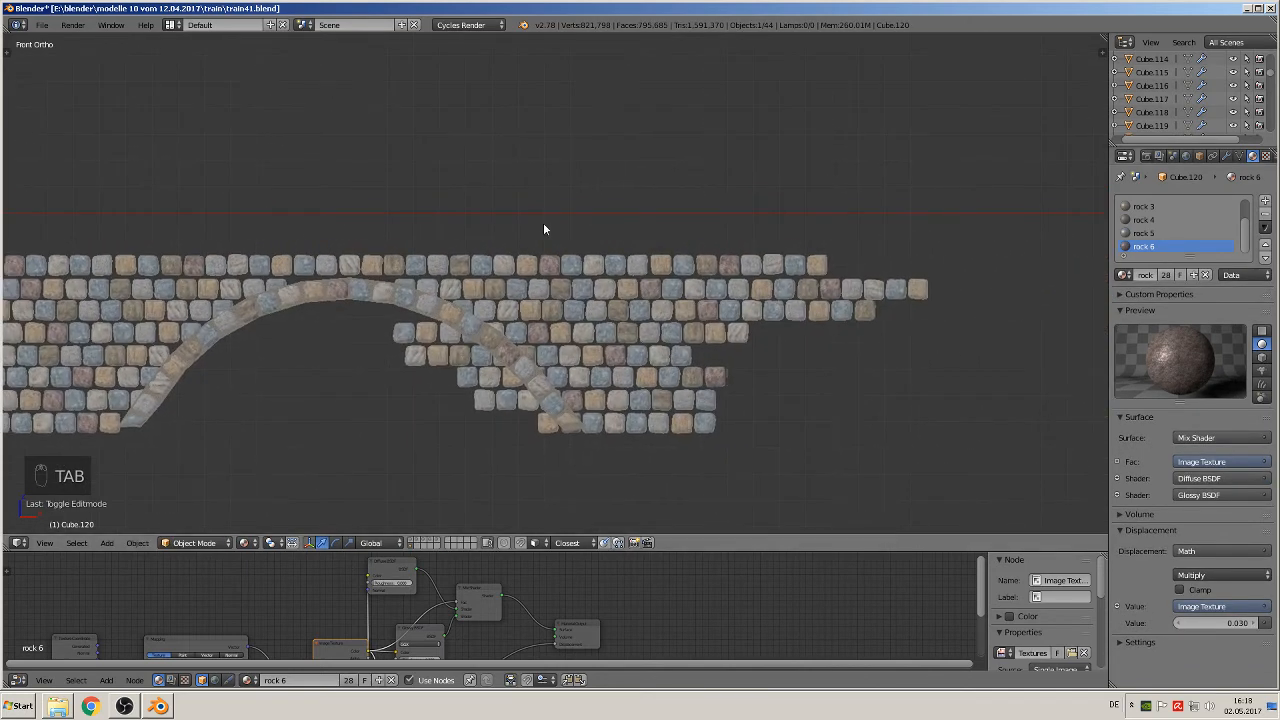
pyautogui.keyDown('shift'); pyautogui.moveTo(654, 313); pyautogui.dragTo(66, 344, button='middle'); pyautogui.keyUp('shift')
pyautogui.keyDown('shift'); pyautogui.moveTo(176, 316); pyautogui.dragTo(333, 257, button='middle'); pyautogui.keyUp('shift')
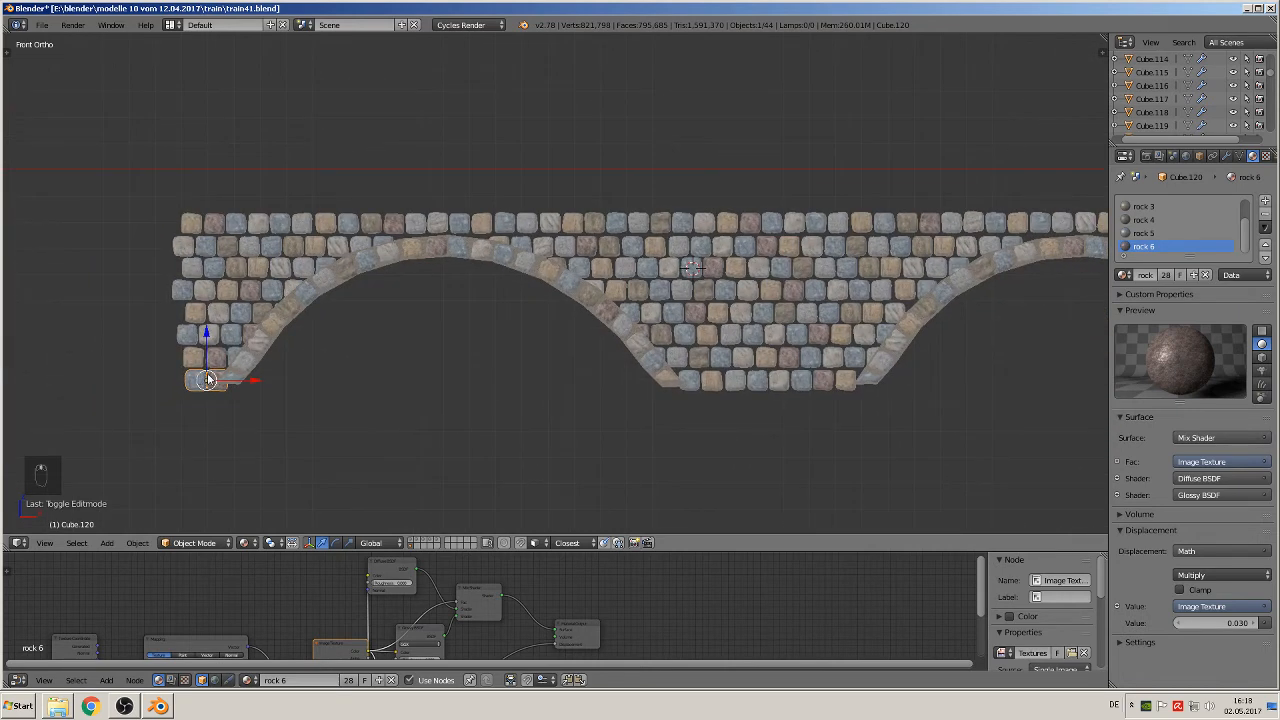
pyautogui.keyDown('shift'); pyautogui.moveTo(610, 375); pyautogui.dragTo(4, 345, button='middle'); pyautogui.keyUp('shift')
pyautogui.scroll(1, 741, 369)
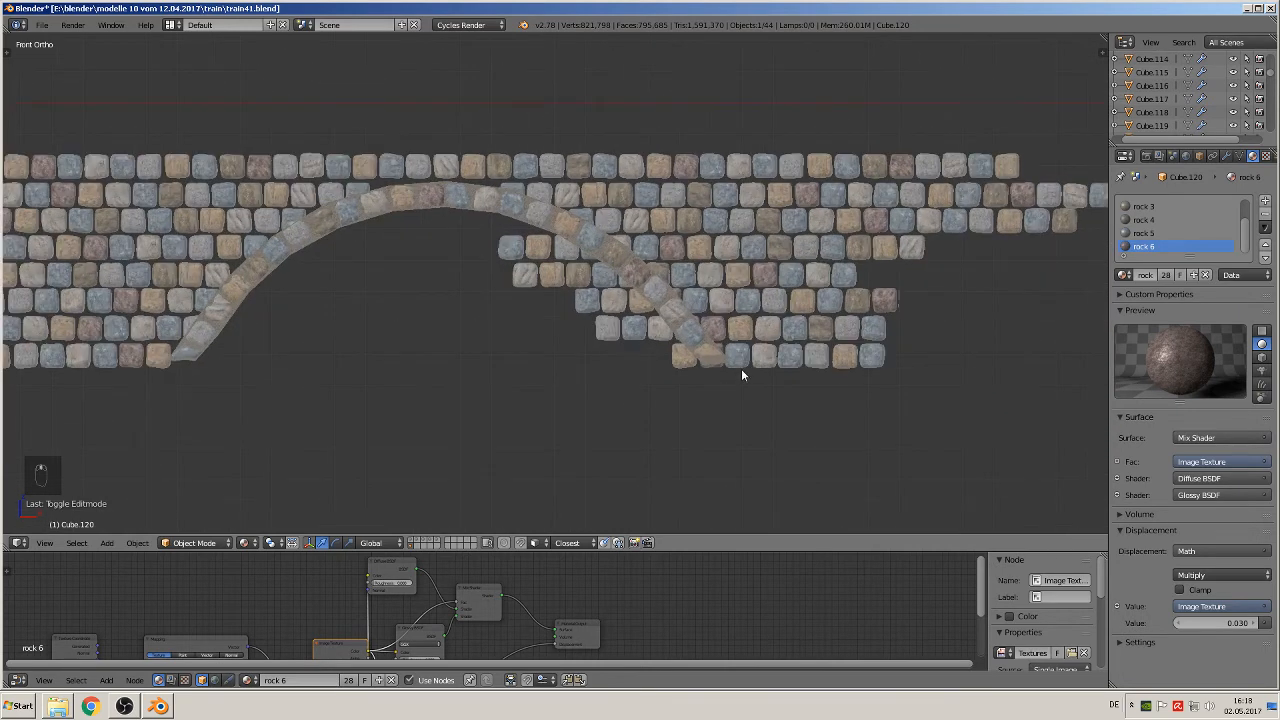
pyautogui.rightClick(759, 362)
pyautogui.press('Tab')
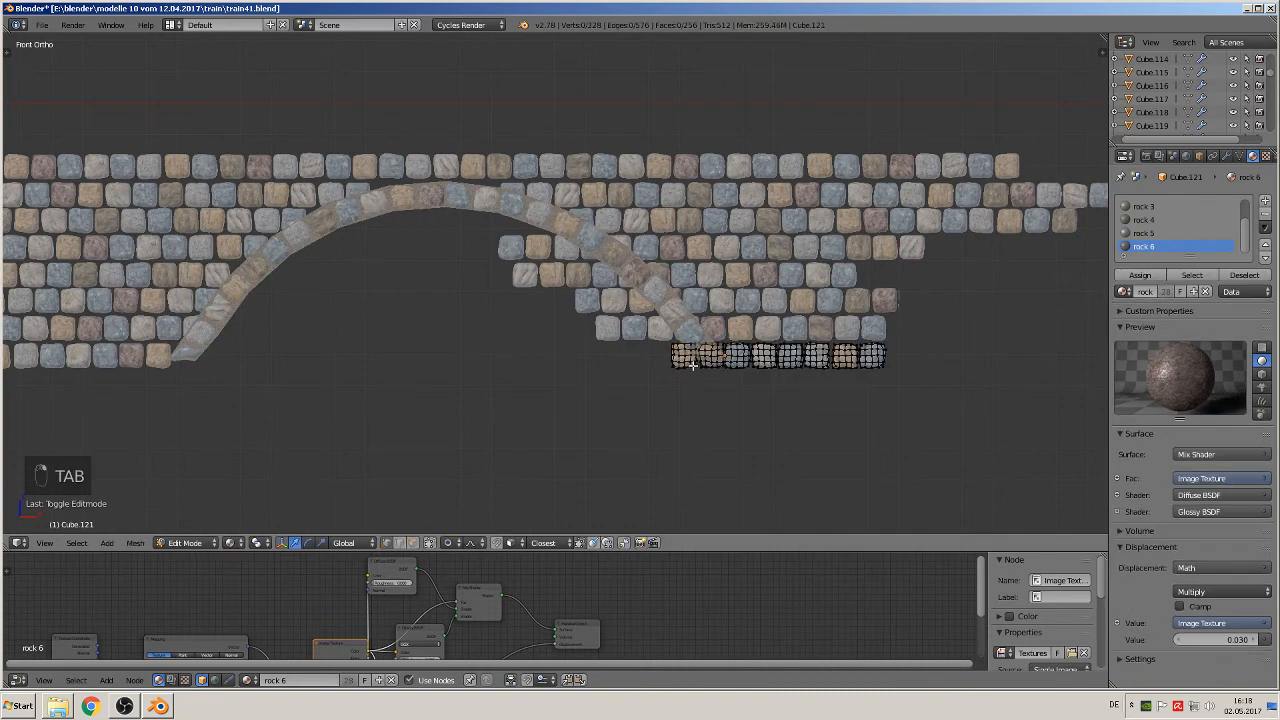
pyautogui.press('l')
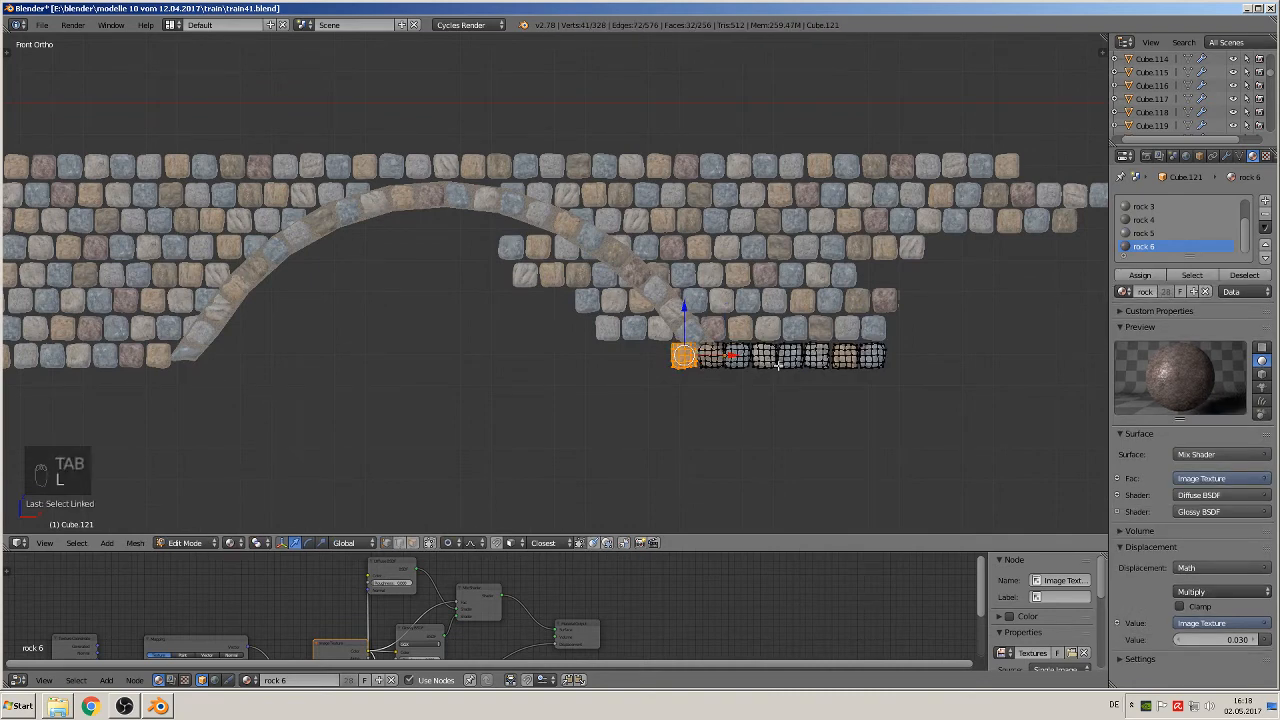
pyautogui.press('l')
pyautogui.press('l')
pyautogui.press('l')
pyautogui.press('l')
pyautogui.press('l')
pyautogui.press('l')
pyautogui.press('l')
pyautogui.press('l')
pyautogui.press('l')
pyautogui.press('l')
pyautogui.press('l')
pyautogui.press('l')
pyautogui.press('l')
pyautogui.press('l')
pyautogui.press('l')
pyautogui.press('l')
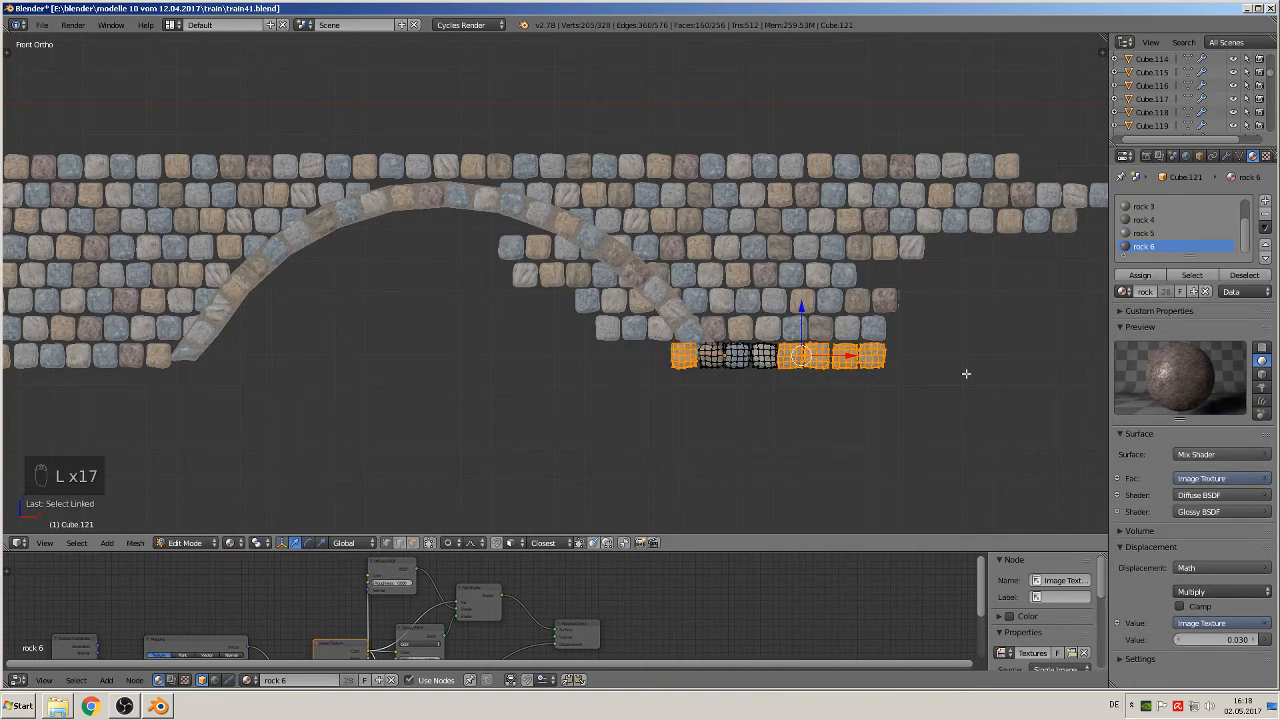
pyautogui.press('Tab')
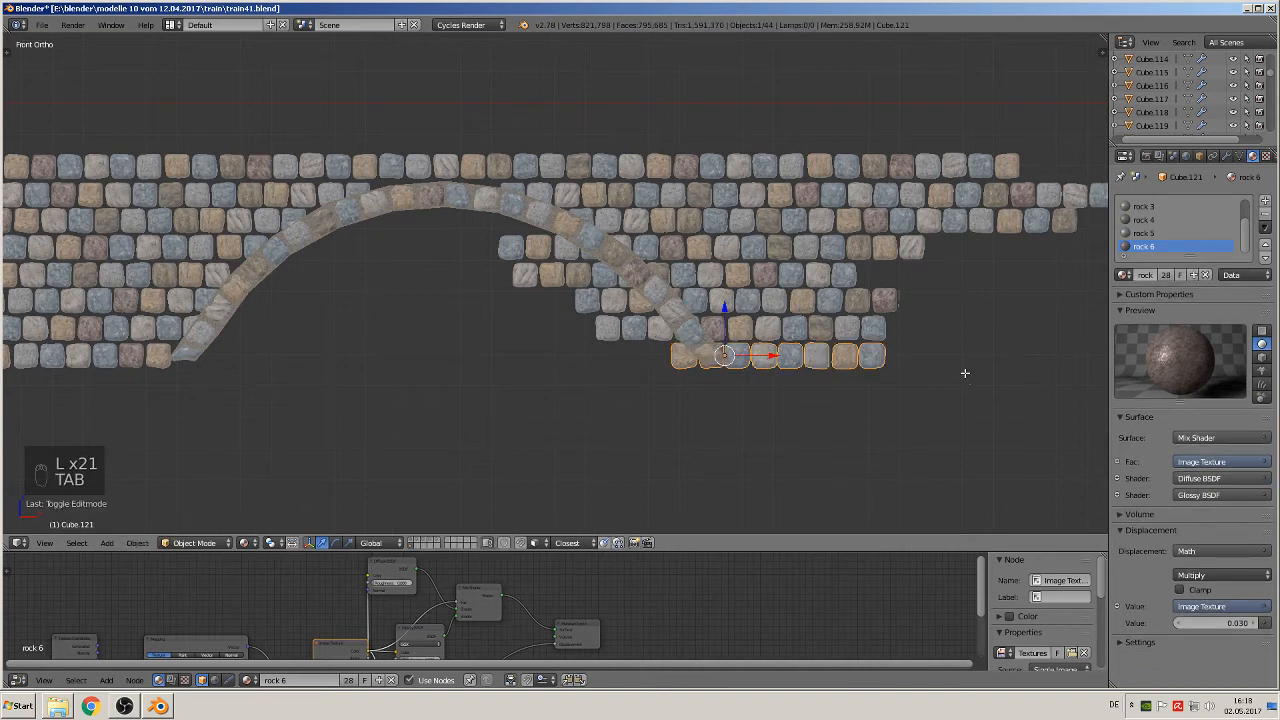
pyautogui.press('Tab')
pyautogui.press('a')
pyautogui.press('a')
pyautogui.press('a')
pyautogui.press('Tab')
pyautogui.press('Tab')
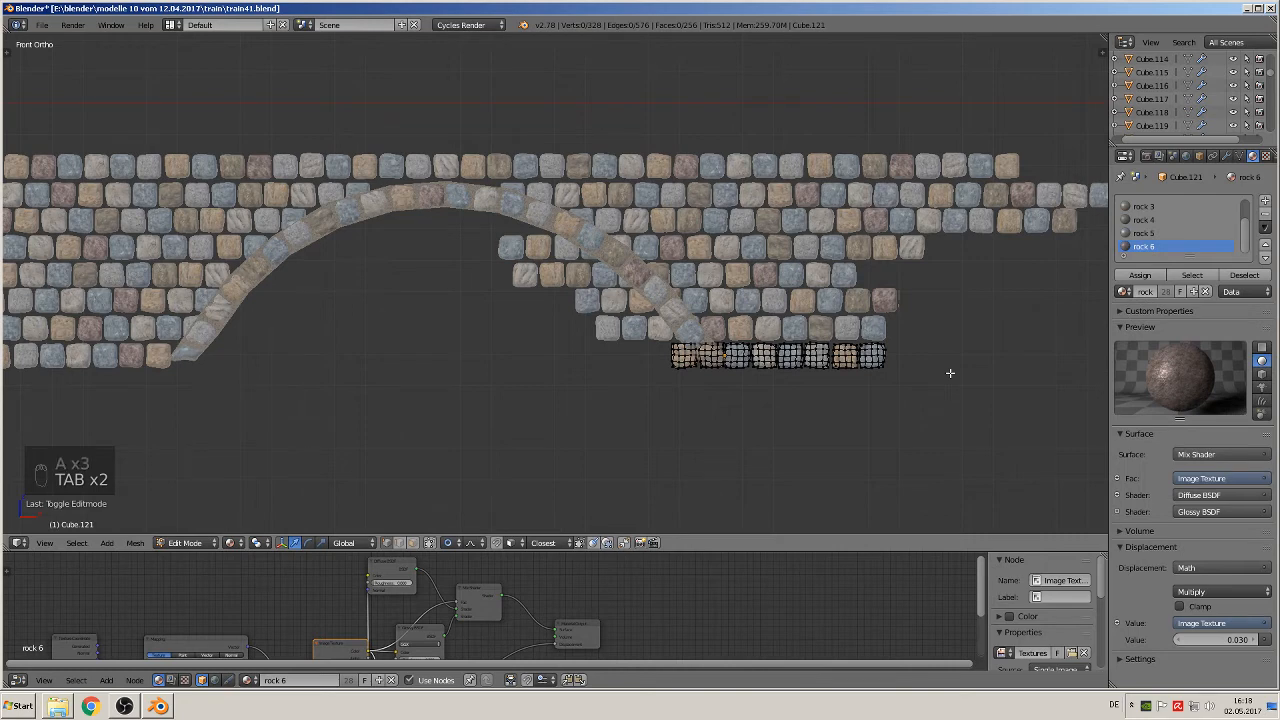
pyautogui.hotkey('ctrl', 'z')
pyautogui.press('a')
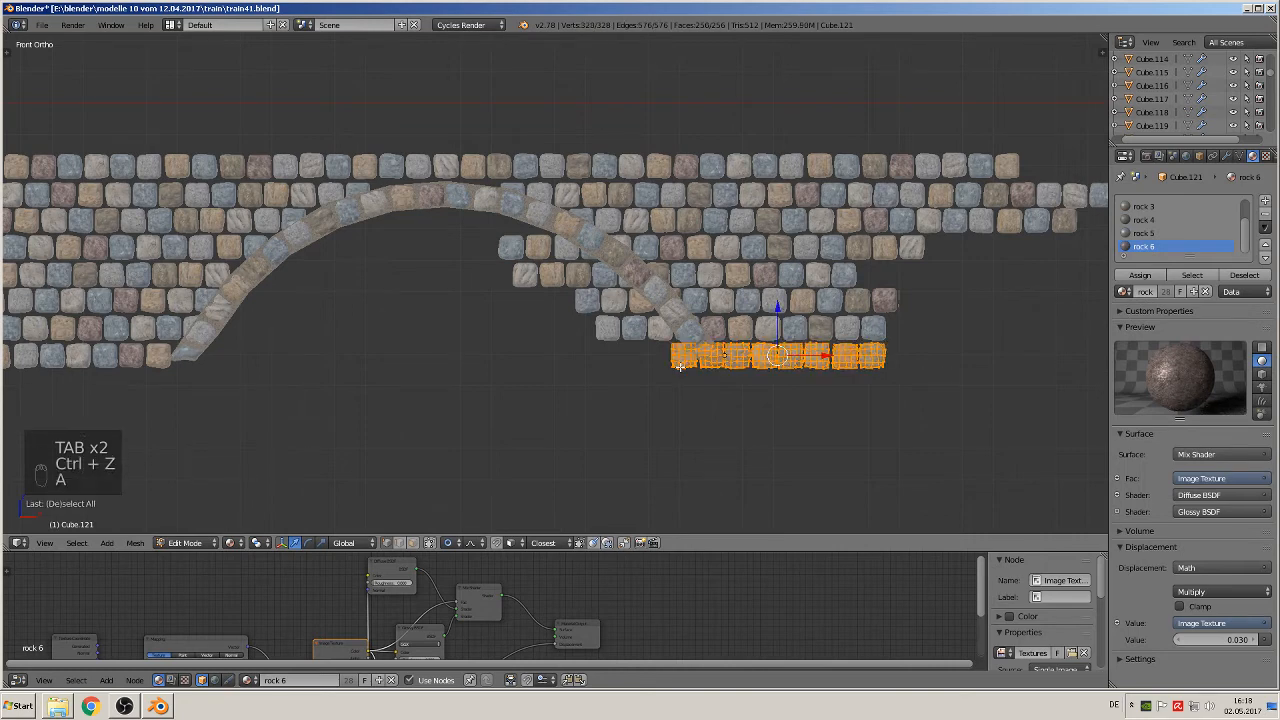
pyautogui.press('a')
# Step: Delete the bottom course's stone inside the right arch's opening and its four outermost stones
pyautogui.press('l')
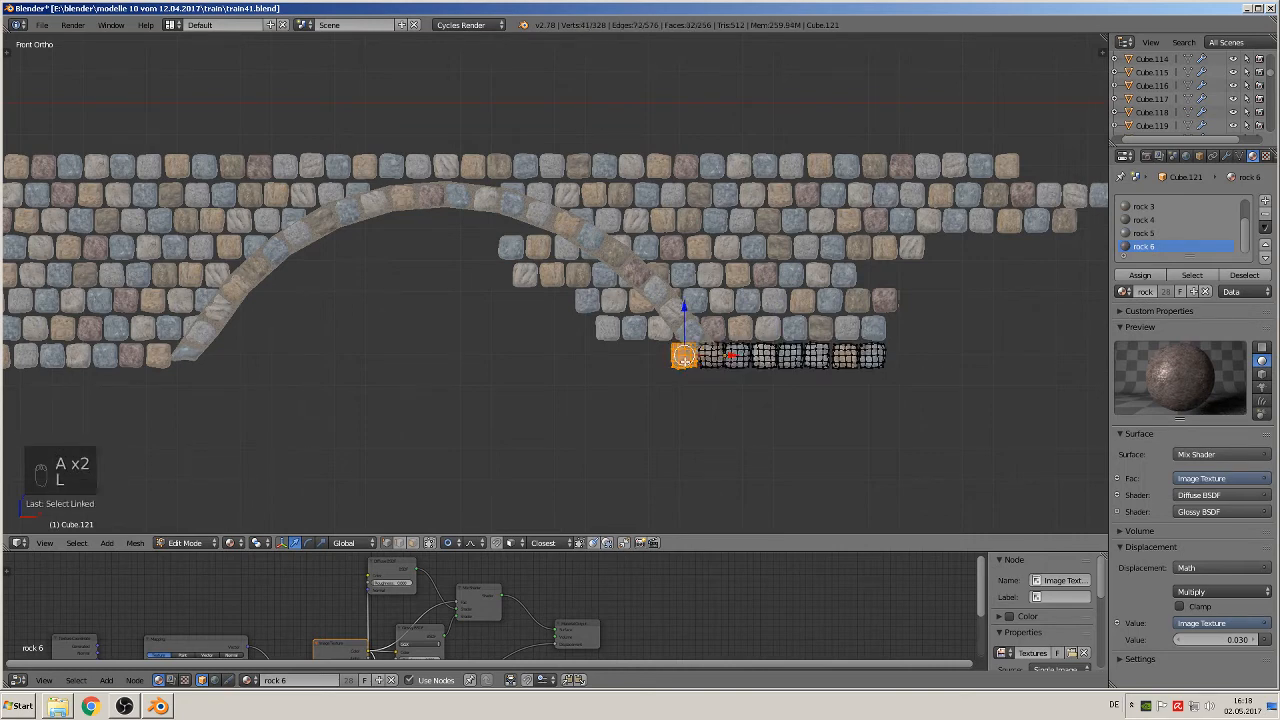
pyautogui.press('l')
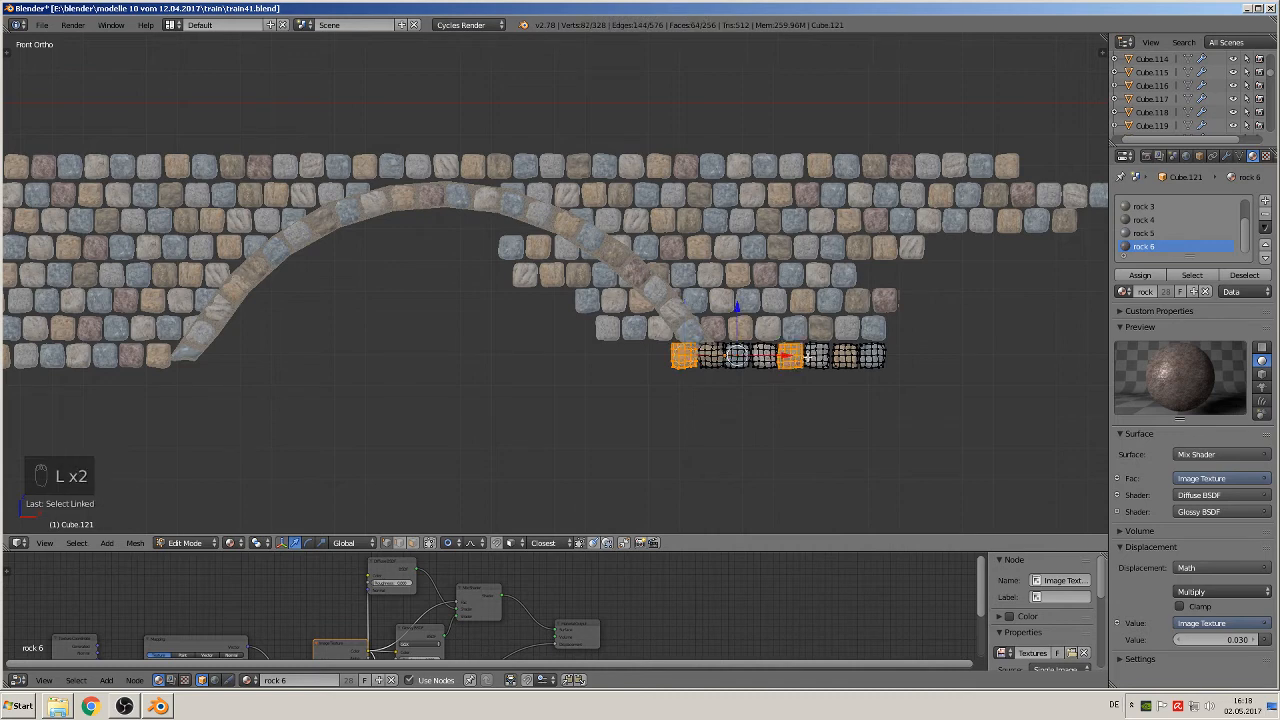
pyautogui.press('l')
pyautogui.press('l')
pyautogui.press('l')
pyautogui.press('l')
pyautogui.press('l')
pyautogui.press('l')
pyautogui.press('l')
pyautogui.press('l')
pyautogui.press('l')
pyautogui.press('l')
pyautogui.press('l')
pyautogui.press('l')
pyautogui.press('l')
pyautogui.press('l')
pyautogui.press('l')
pyautogui.press('l')
pyautogui.press('l')
pyautogui.press('l')
pyautogui.press('l')
pyautogui.press('l')
pyautogui.press('l')
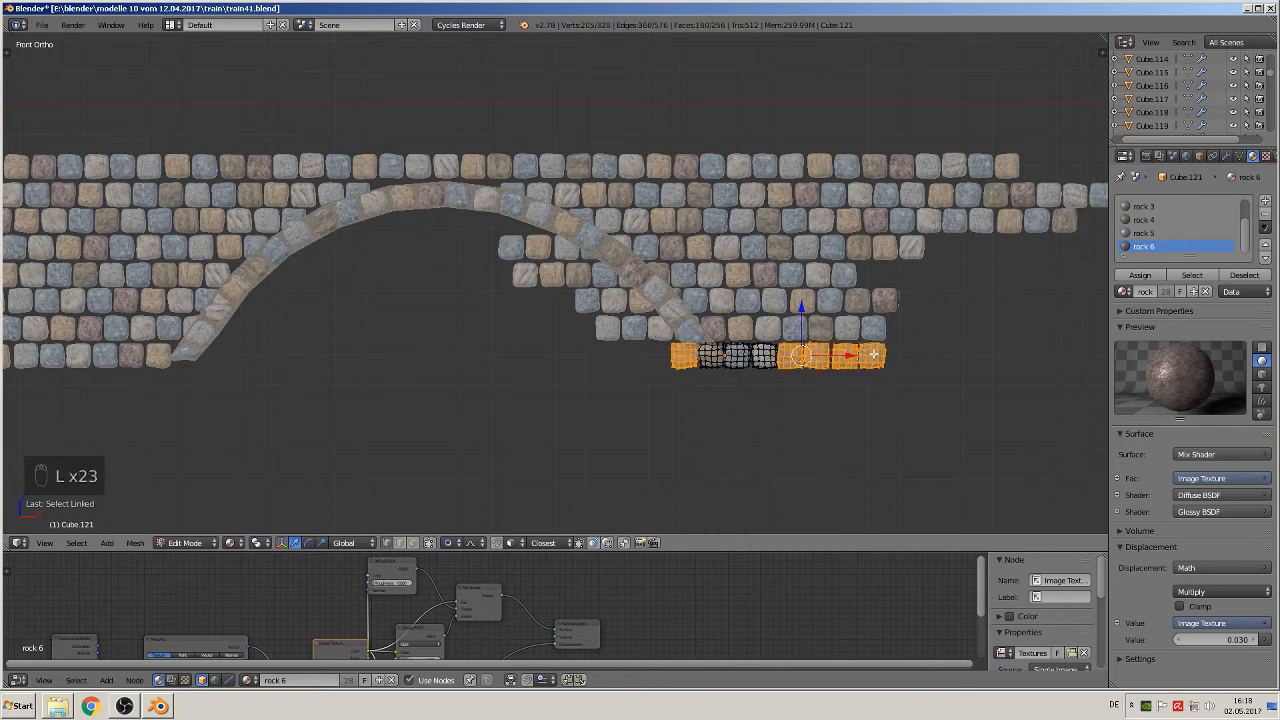
pyautogui.press('x')
pyautogui.click(873, 354)
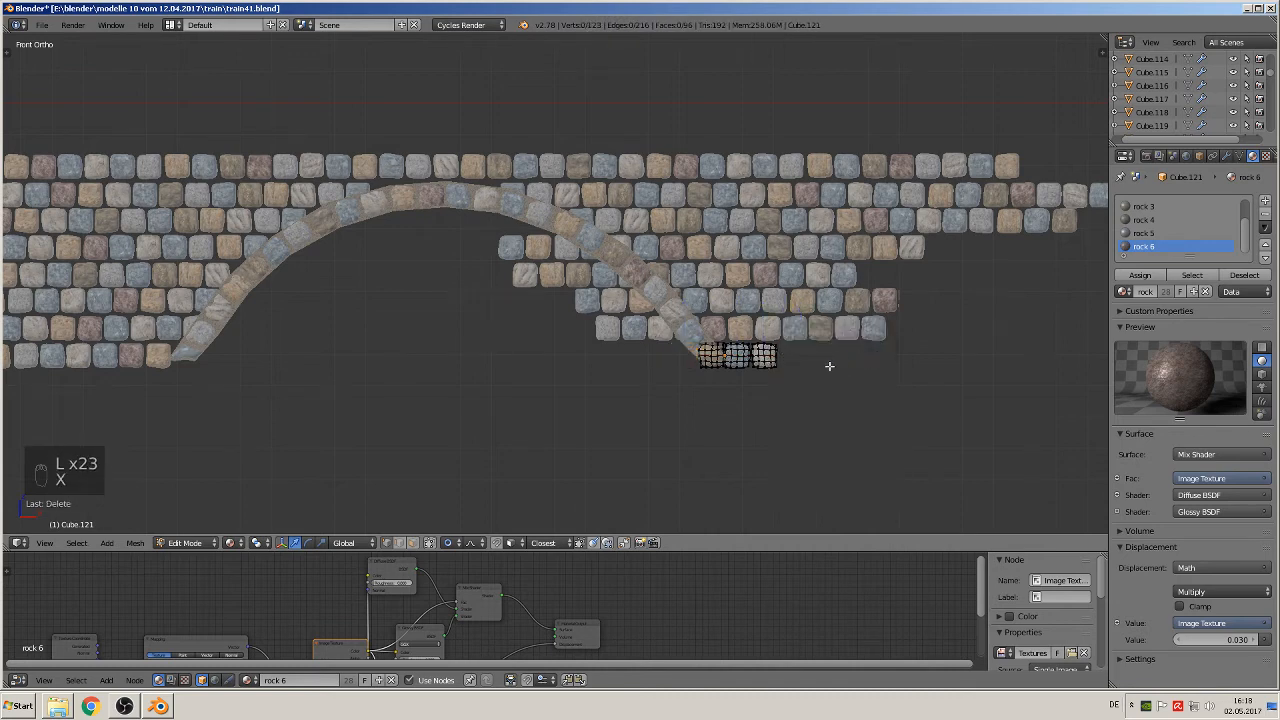
pyautogui.press('Tab')
# Step: Delete the three stones inside the right arch's opening and the four outermost stones from the second-lowest course
pyautogui.rightClick(787, 325)
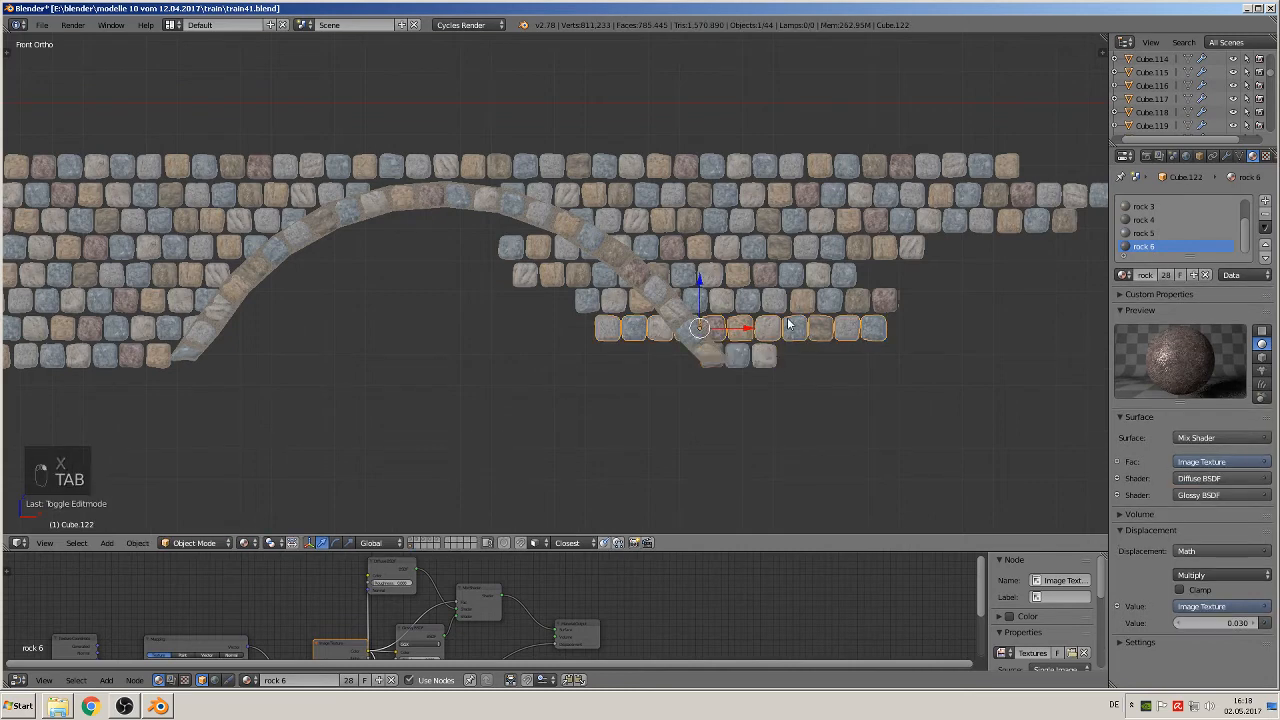
pyautogui.press('Tab')
pyautogui.press('a')
pyautogui.press('a')
pyautogui.press('a')
pyautogui.press('a')
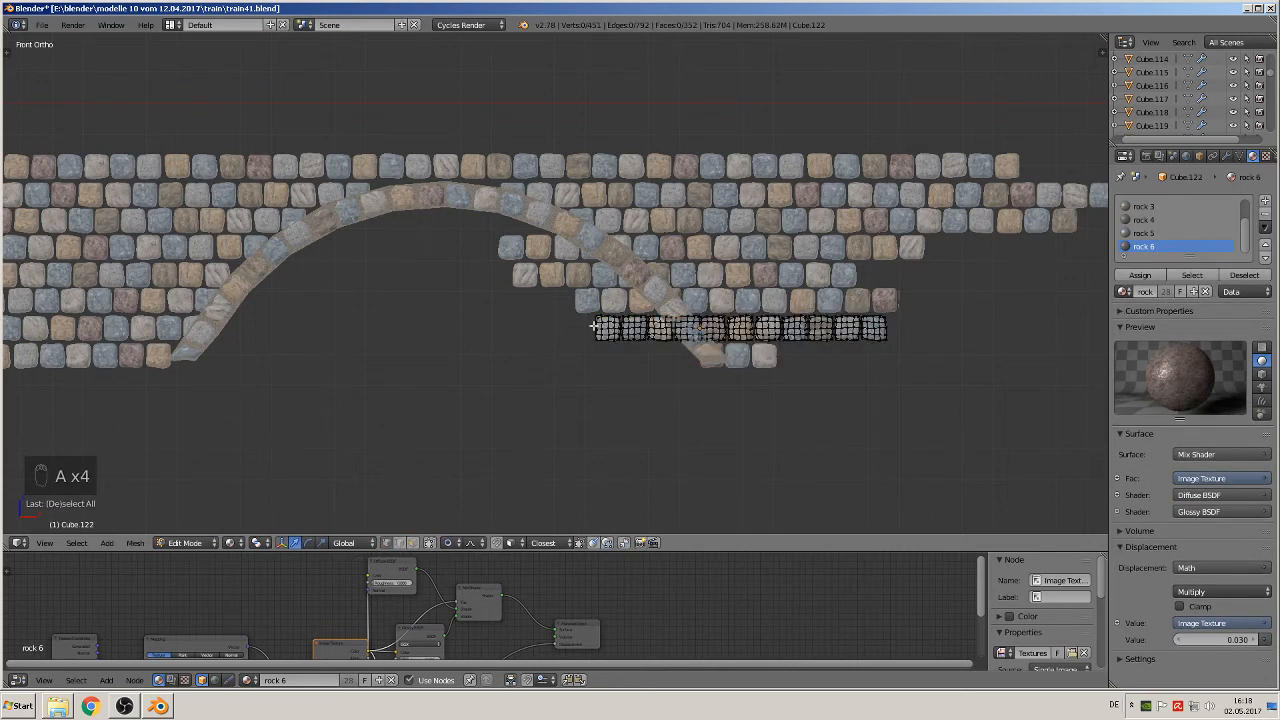
pyautogui.press('l')
pyautogui.press('l')
pyautogui.press('l')
pyautogui.press('l')
pyautogui.press('l')
pyautogui.press('l')
pyautogui.press('l')
pyautogui.press('l')
pyautogui.press('l')
pyautogui.press('l')
pyautogui.press('l')
pyautogui.press('l')
pyautogui.press('l')
pyautogui.press('l')
pyautogui.press('l')
pyautogui.press('l')
pyautogui.press('l')
pyautogui.press('l')
pyautogui.press('l')
pyautogui.press('l')
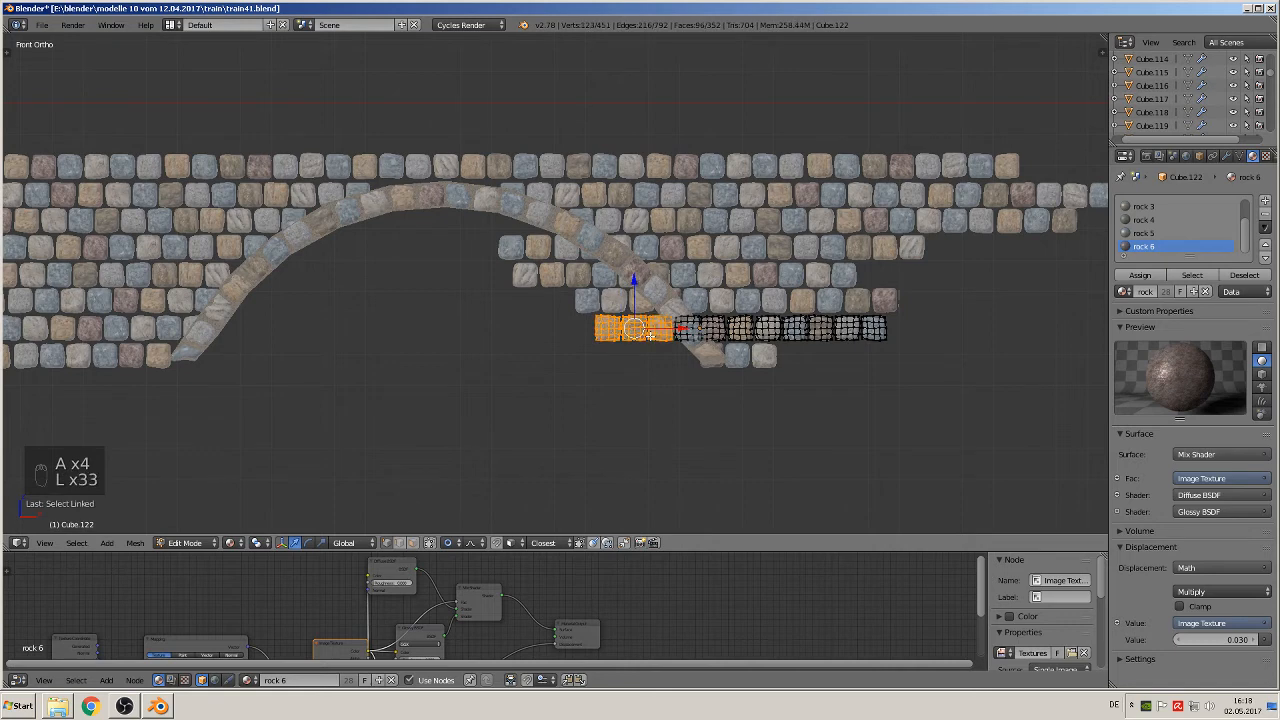
pyautogui.press('l')
pyautogui.press('l')
pyautogui.press('l')
pyautogui.press('l')
pyautogui.press('l')
pyautogui.press('l')
pyautogui.press('l')
pyautogui.press('l')
pyautogui.press('l')
pyautogui.press('l')
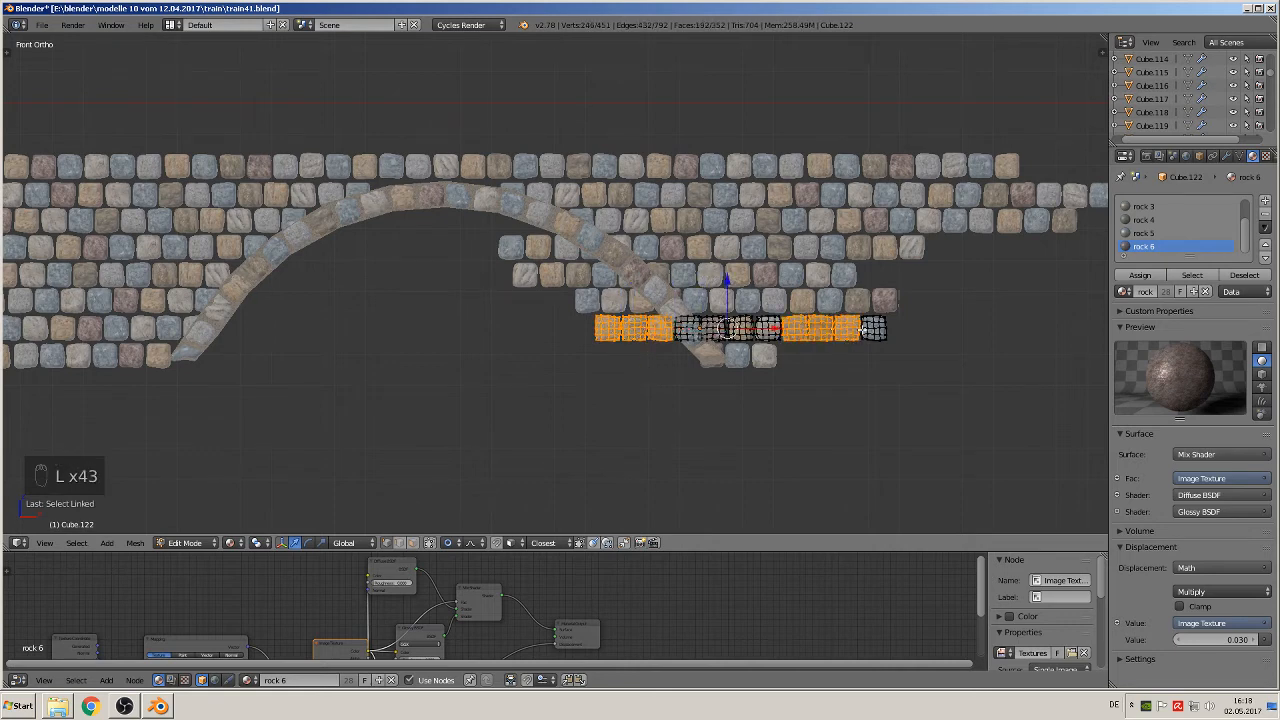
pyautogui.press('l')
pyautogui.press('l')
pyautogui.press('l')
pyautogui.press('l')
pyautogui.press('l')
pyautogui.press('l')
pyautogui.press('l')
pyautogui.press('l')
pyautogui.press('l')
pyautogui.press('l')
pyautogui.press('l')
pyautogui.press('l')
pyautogui.press('l')
pyautogui.press('l')
pyautogui.press('l')
pyautogui.press('x')
pyautogui.click(875, 331)
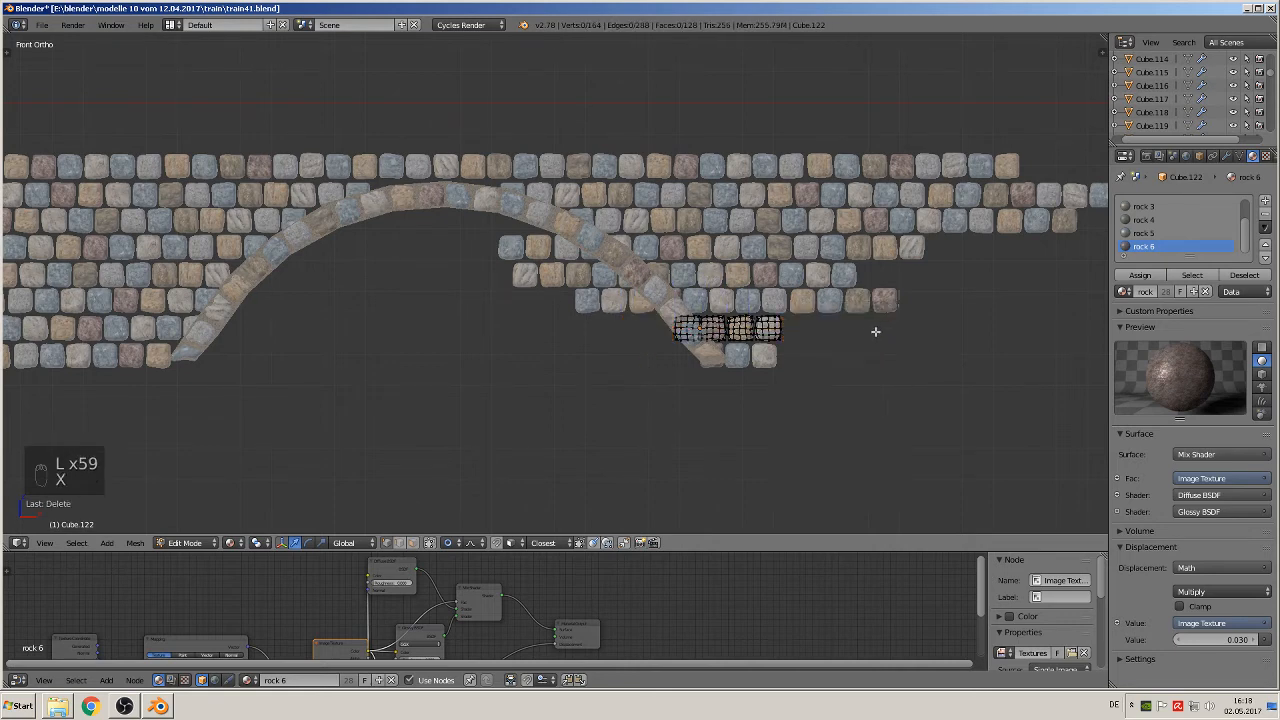
pyautogui.press('Tab')
# Step: Delete the sixth course's three stones inside the right arch's opening and its four outermost stones
pyautogui.rightClick(580, 305)
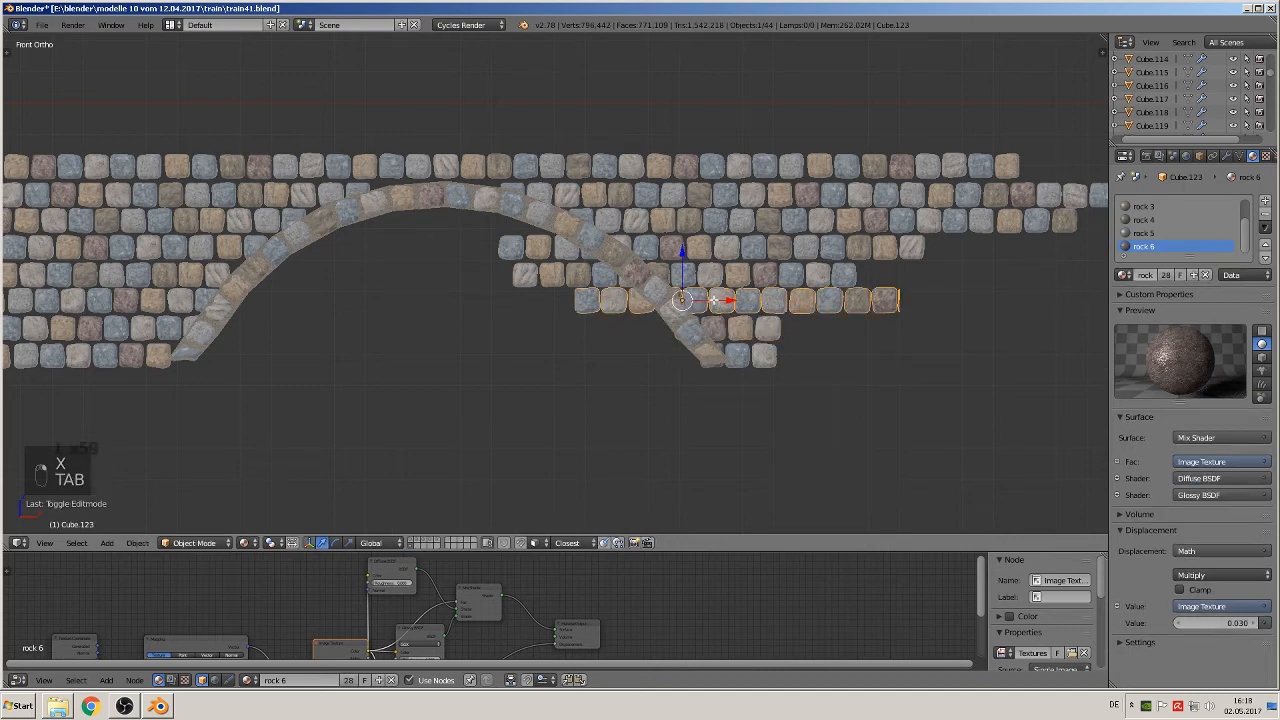
pyautogui.press('Tab')
pyautogui.press('a')
pyautogui.press('a')
pyautogui.press('a')
pyautogui.press('a')
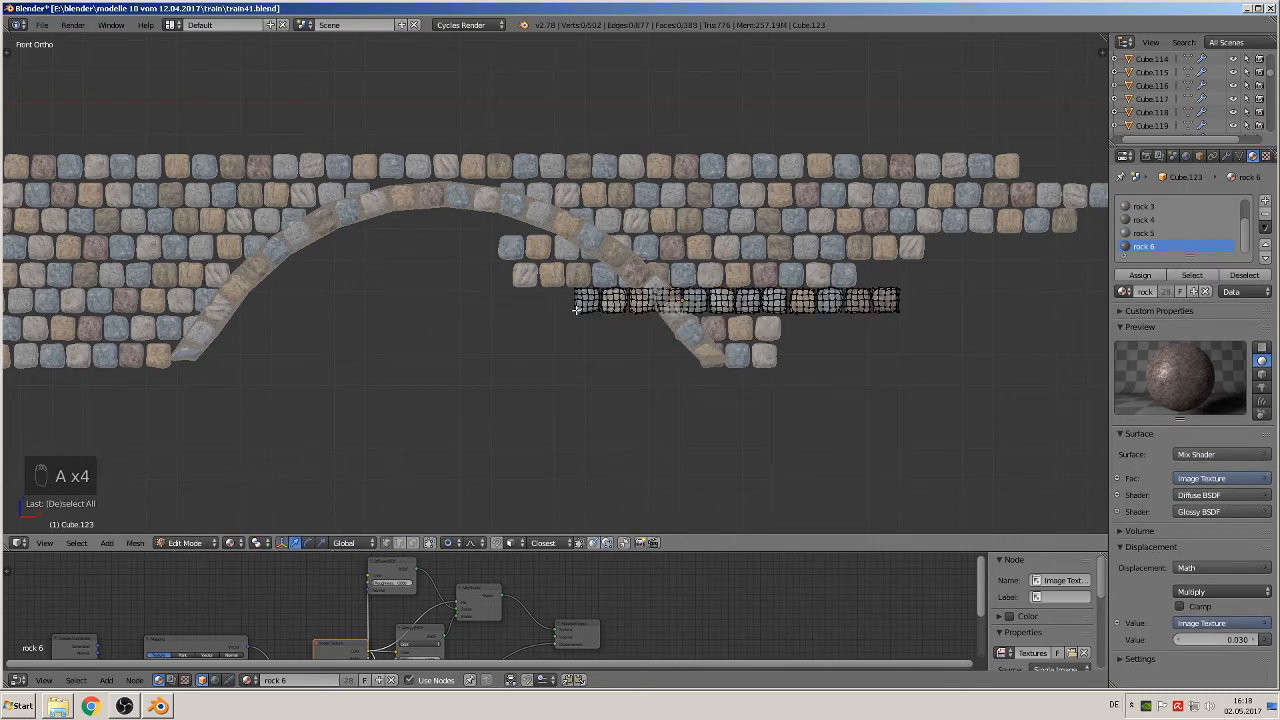
pyautogui.press('l')
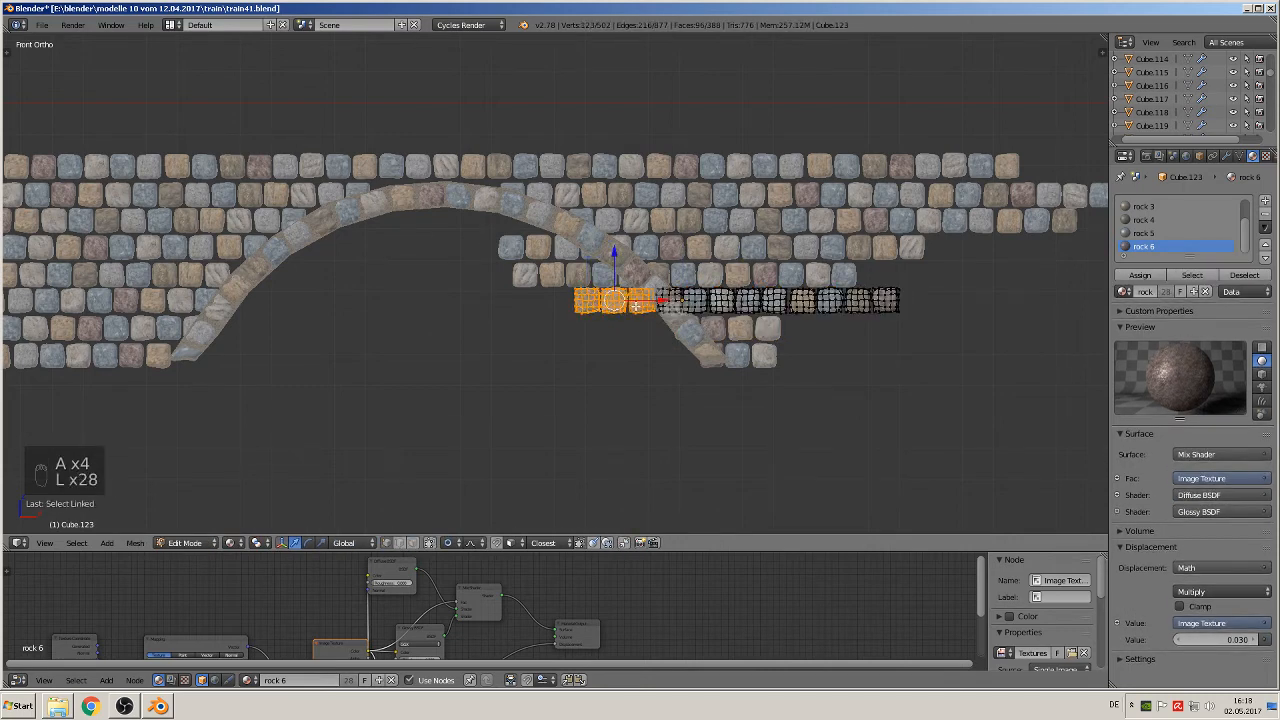
pyautogui.press('l')
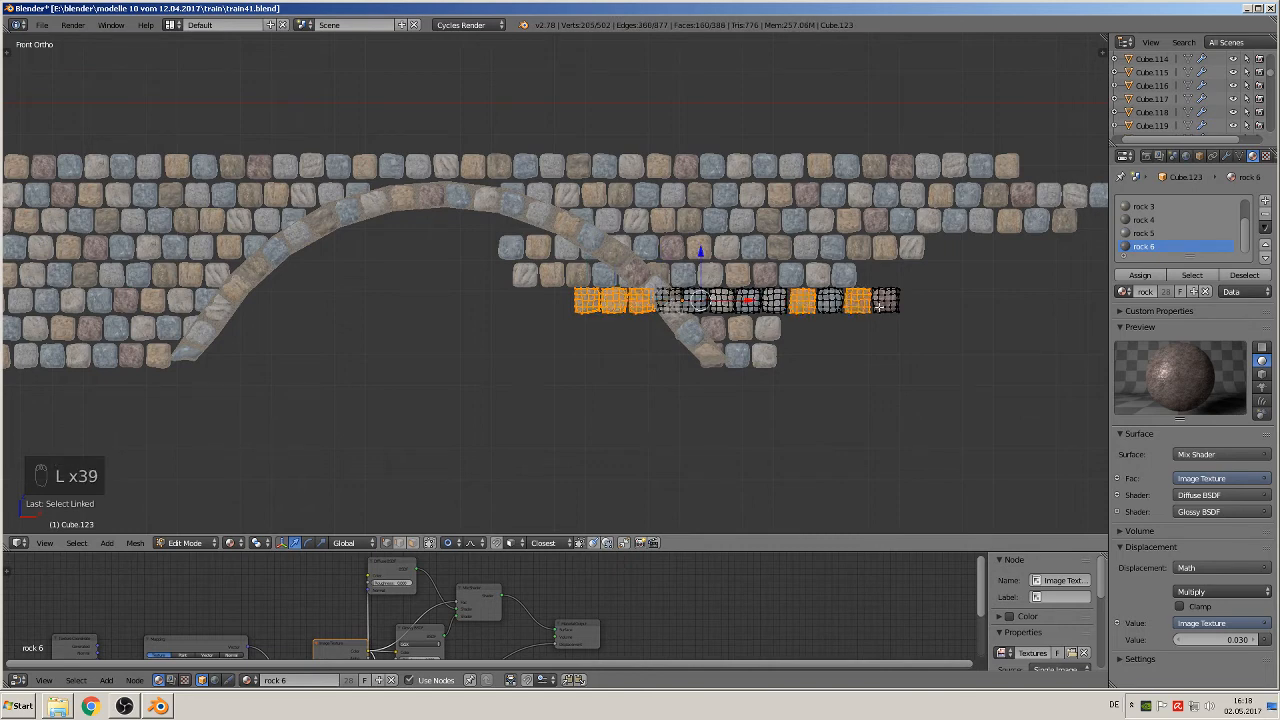
pyautogui.press('x')
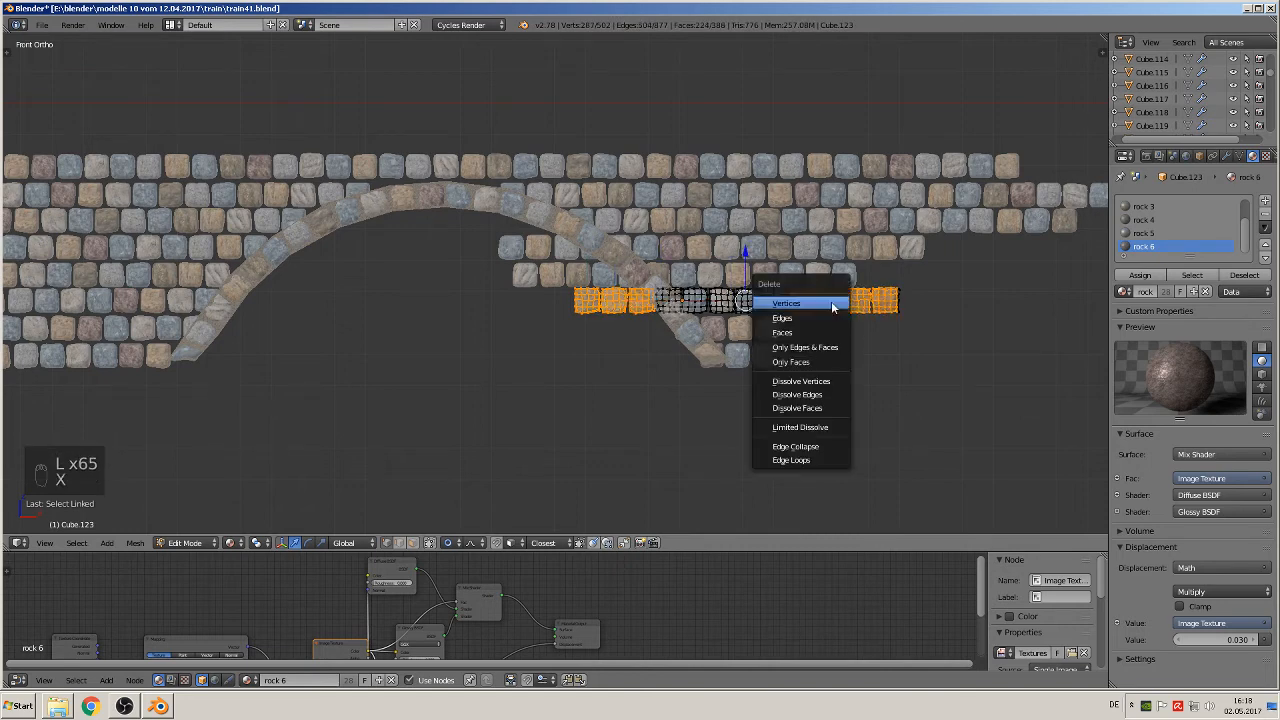
pyautogui.click(801, 311)
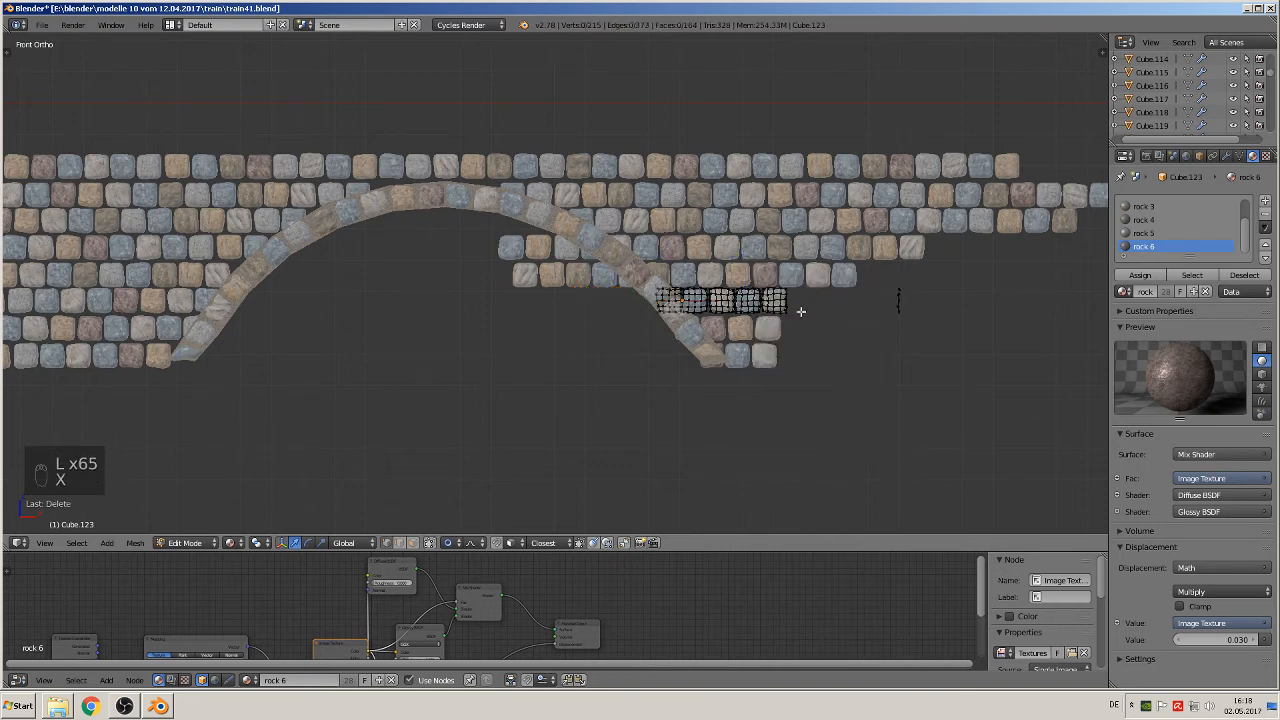
# Step: Delete the stray strip of vertices beyond the sixth course's outer end and finish editing that course
pyautogui.press('c')
pyautogui.click(903, 300)
pyautogui.rightClick(903, 297)
pyautogui.press('x')
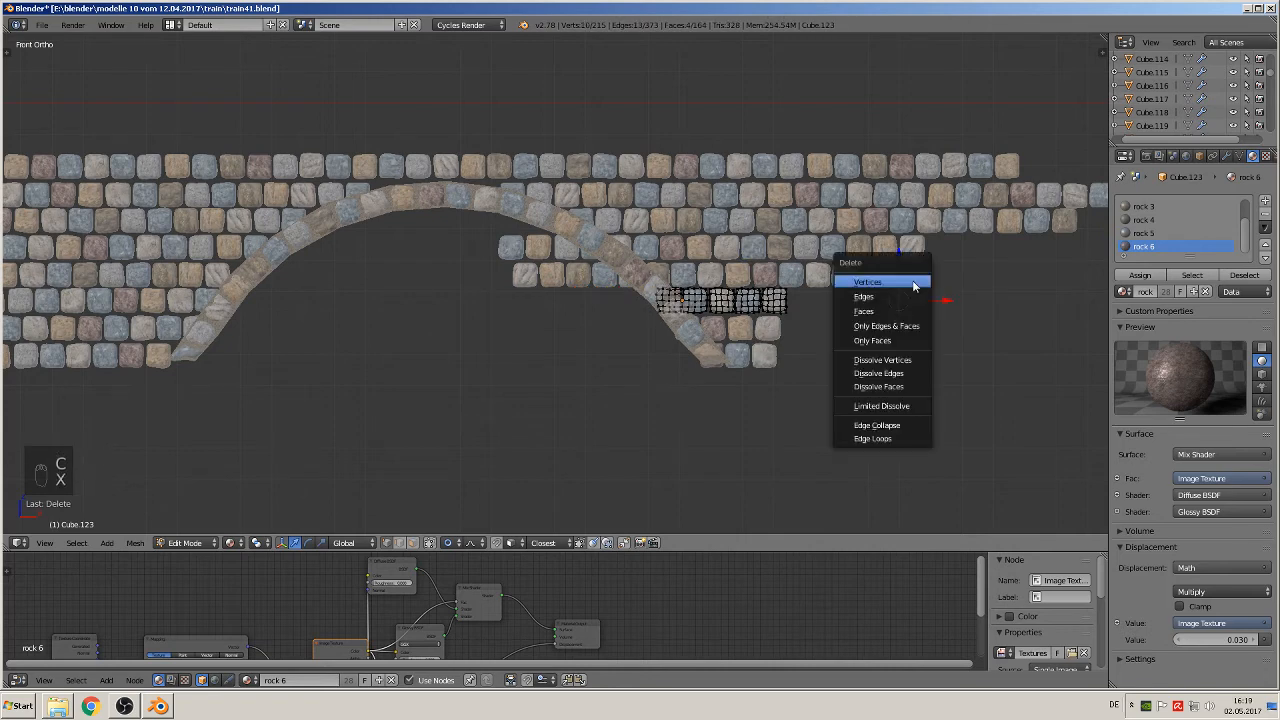
pyautogui.click(913, 287)
pyautogui.press('Tab')
# Step: Delete the fifth course's five stones extending into the right arch's opening and its three outermost stones
pyautogui.rightClick(582, 283)
pyautogui.press('Tab')
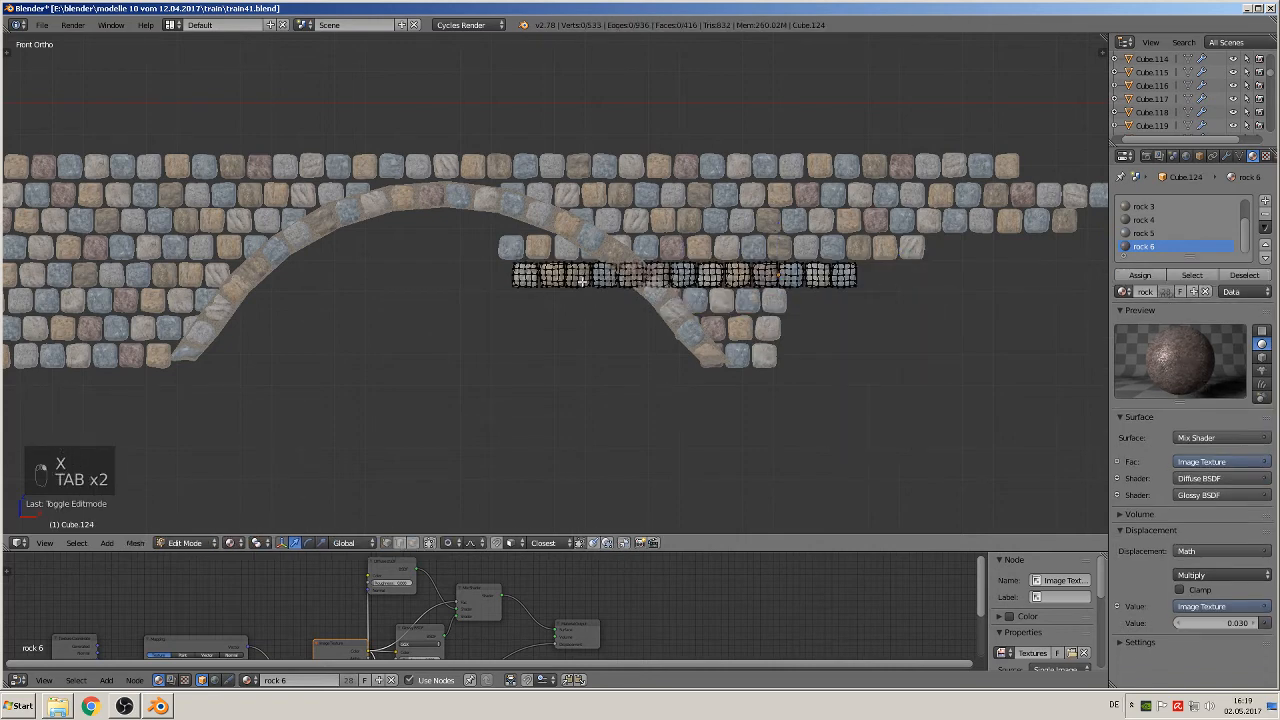
pyautogui.press('a')
pyautogui.press('a')
pyautogui.press('a')
pyautogui.press('a')
pyautogui.press('l')
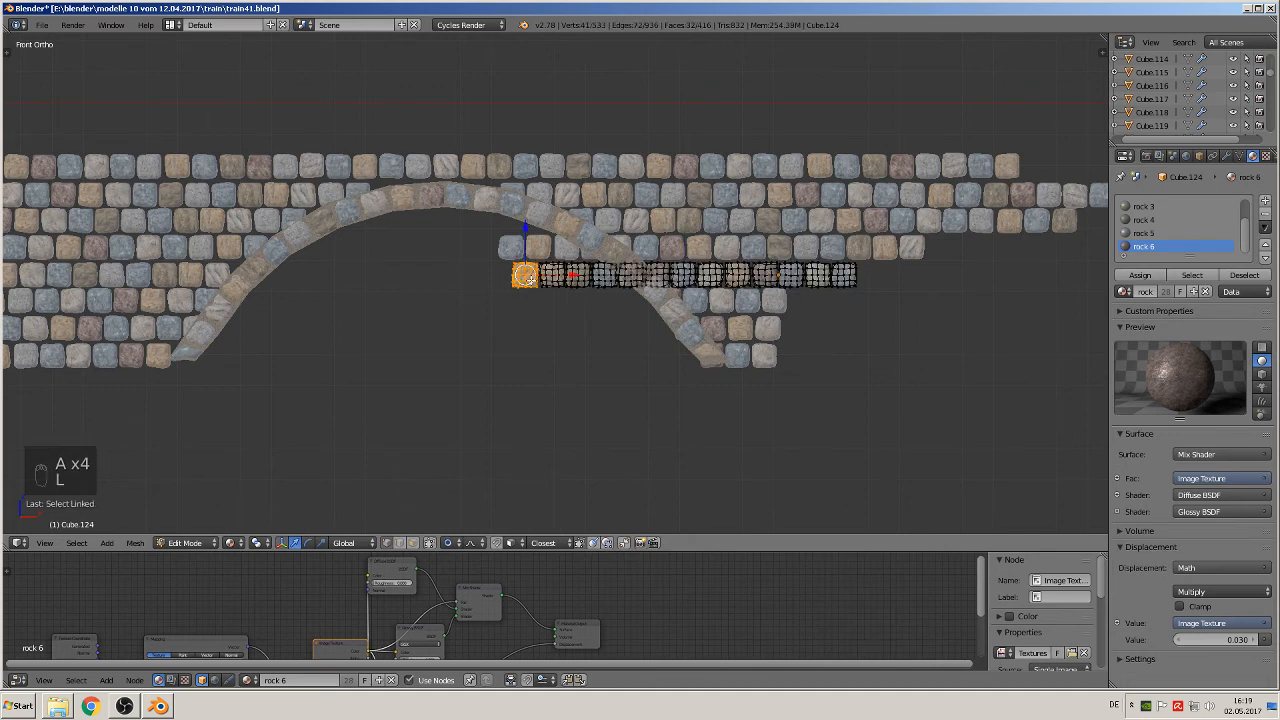
pyautogui.press('l')
pyautogui.press('l')
pyautogui.press('l')
pyautogui.press('l')
pyautogui.press('l')
pyautogui.press('l')
pyautogui.press('l')
pyautogui.press('l')
pyautogui.press('l')
pyautogui.press('l')
pyautogui.press('l')
pyautogui.press('l')
pyautogui.press('l')
pyautogui.press('l')
pyautogui.press('l')
pyautogui.press('l')
pyautogui.press('l')
pyautogui.press('l')
pyautogui.press('l')
pyautogui.press('l')
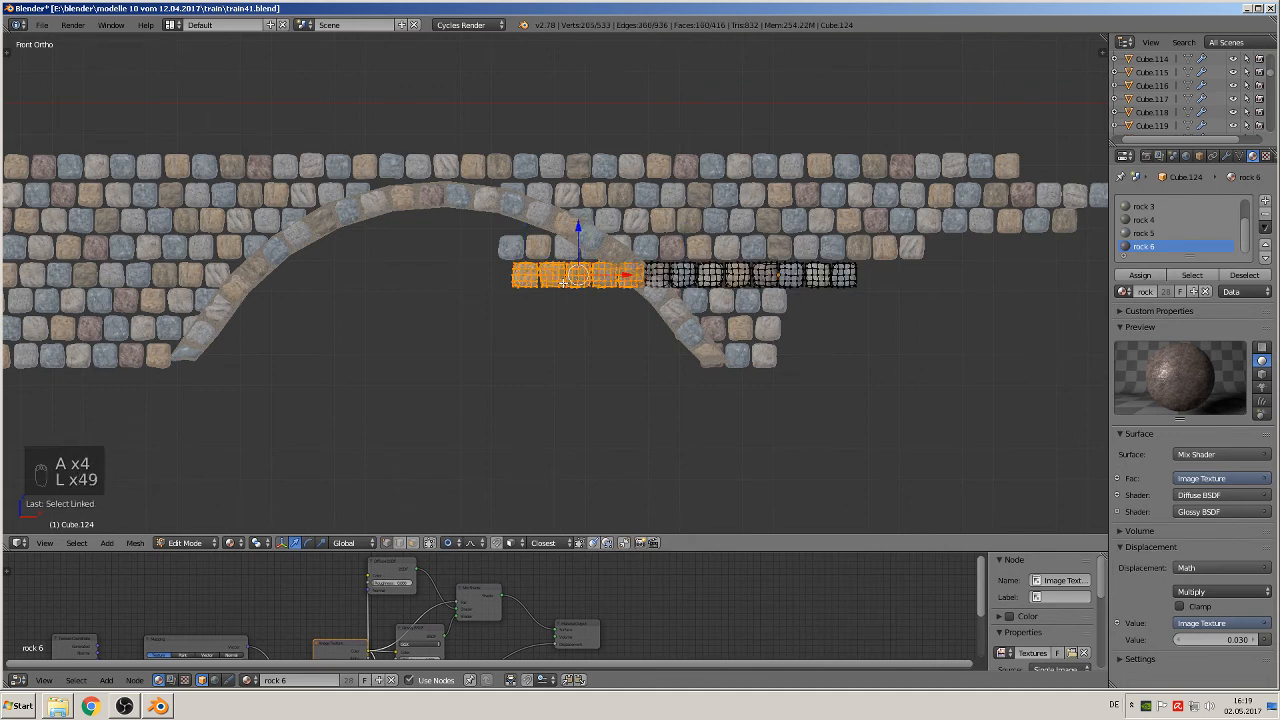
pyautogui.press('l')
pyautogui.press('l')
pyautogui.press('l')
pyautogui.press('l')
pyautogui.press('l')
pyautogui.press('l')
pyautogui.press('l')
pyautogui.press('l')
pyautogui.press('l')
pyautogui.press('l')
pyautogui.press('l')
pyautogui.press('l')
pyautogui.press('l')
pyautogui.press('l')
pyautogui.press('l')
pyautogui.press('l')
pyautogui.press('l')
pyautogui.press('l')
pyautogui.press('l')
pyautogui.press('l')
pyautogui.press('l')
pyautogui.press('l')
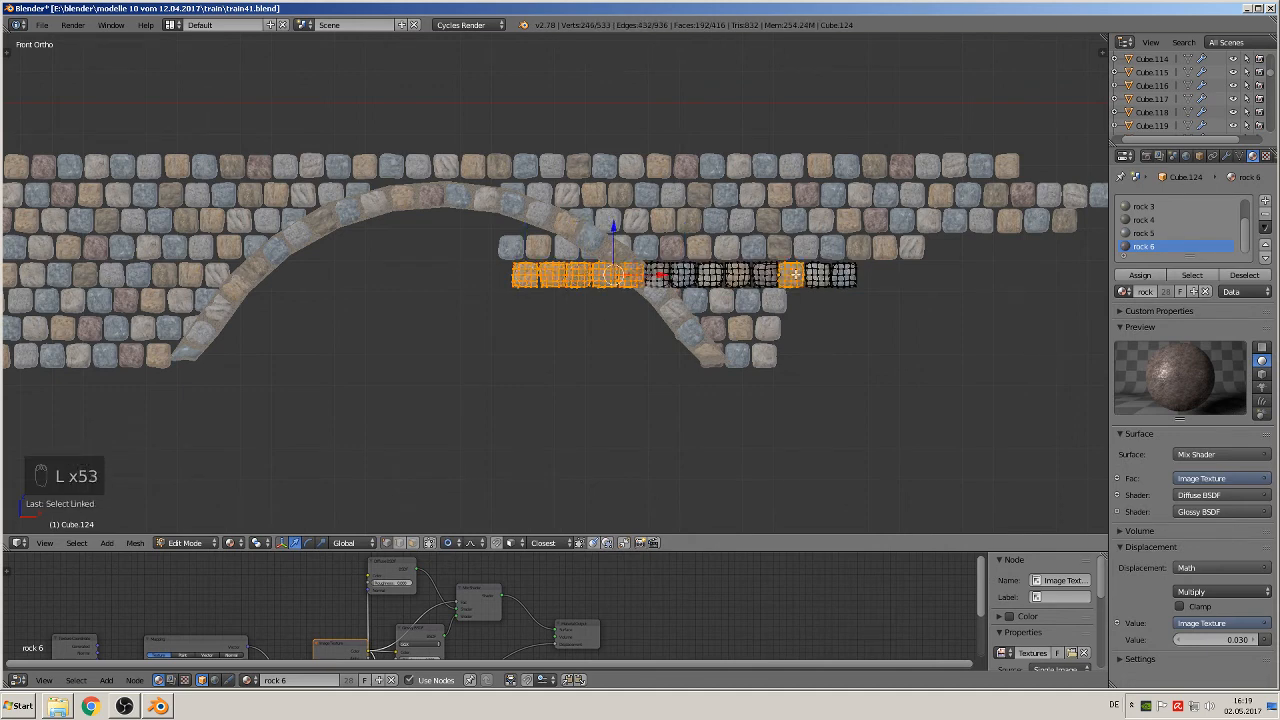
pyautogui.press('x')
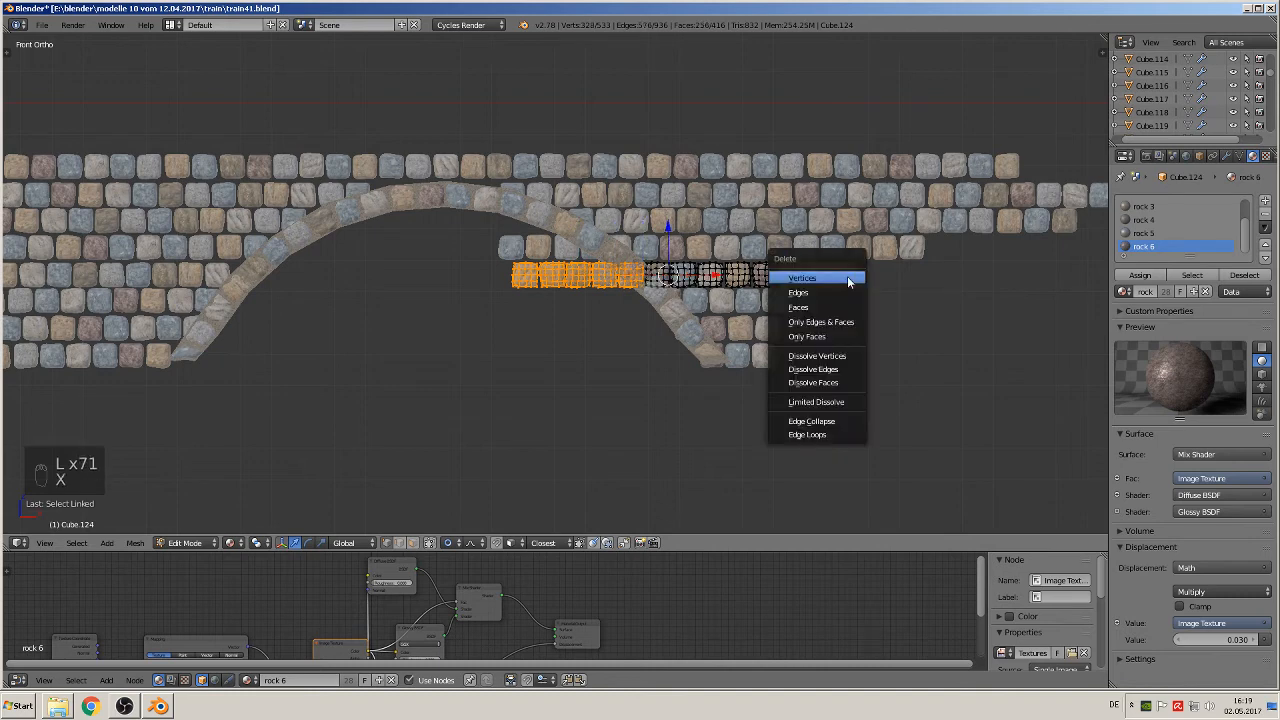
pyautogui.click(847, 277)
pyautogui.press('Tab')
# Step: Delete the fourth course's four stones extending into the right arch's opening and its five outermost stones
pyautogui.rightClick(756, 248)
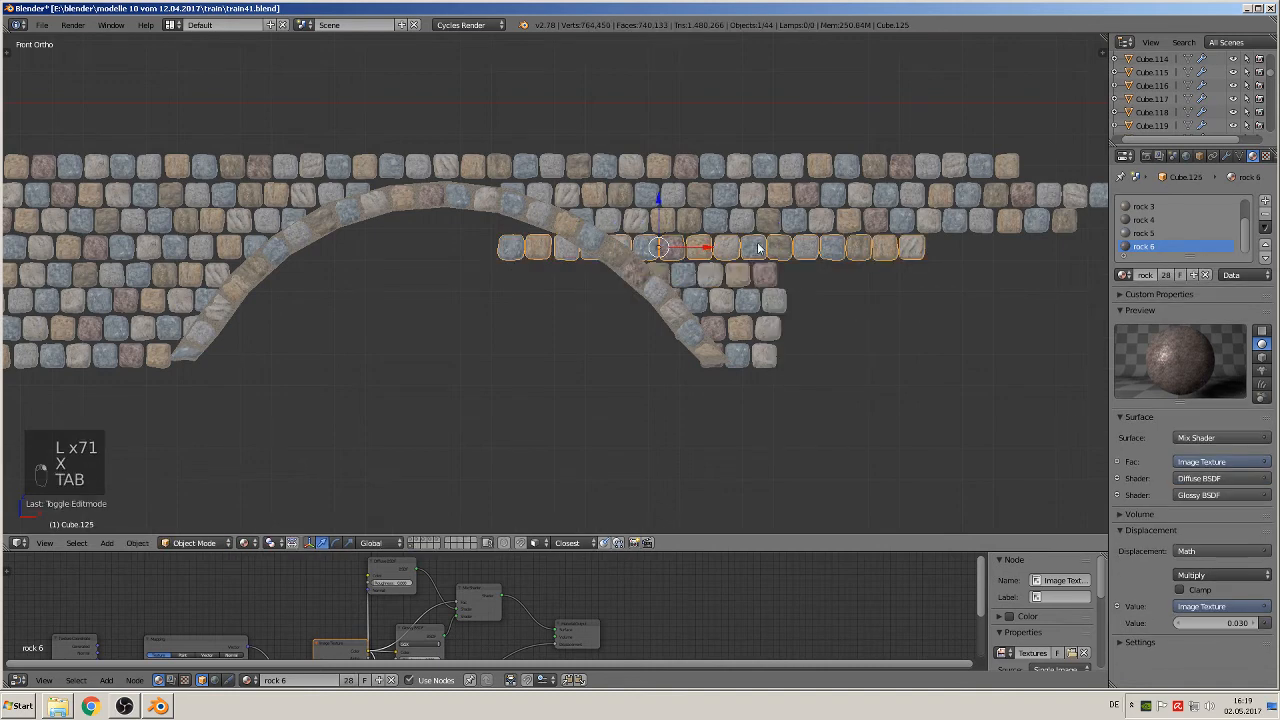
pyautogui.press('Tab')
pyautogui.press('a')
pyautogui.press('a')
pyautogui.press('a')
pyautogui.press('a')
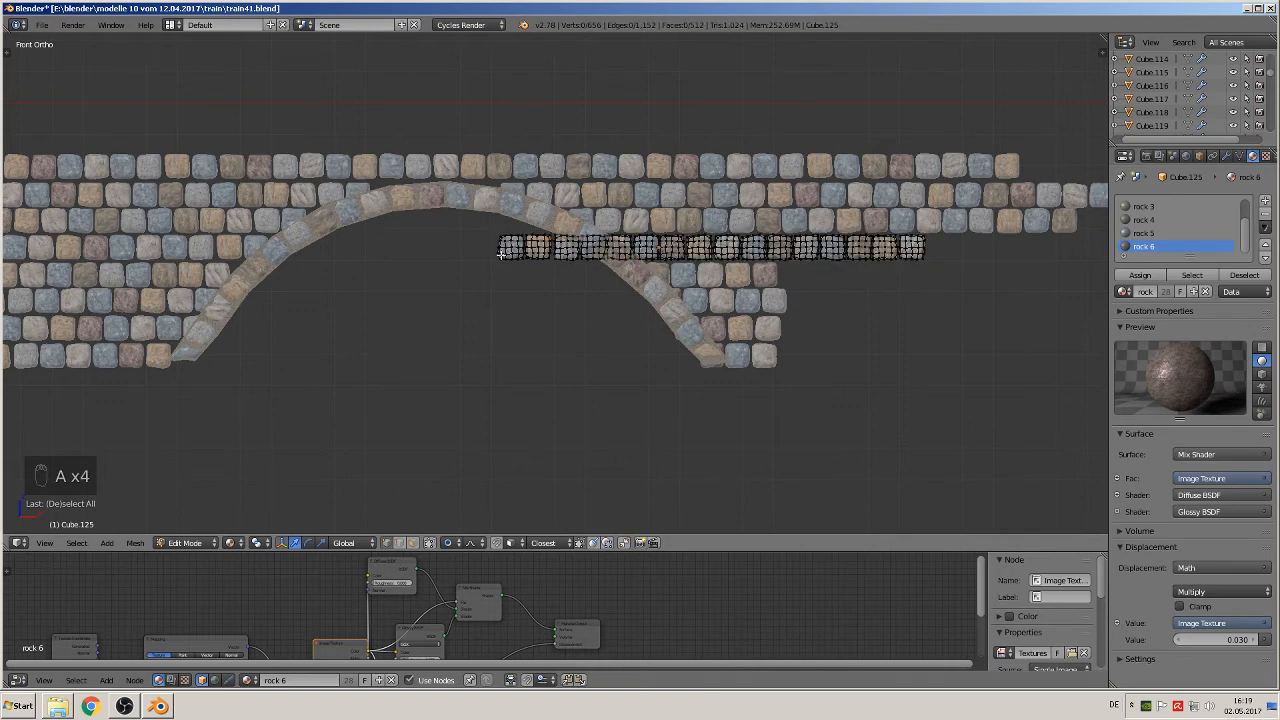
pyautogui.press('l')
pyautogui.press('l')
pyautogui.press('l')
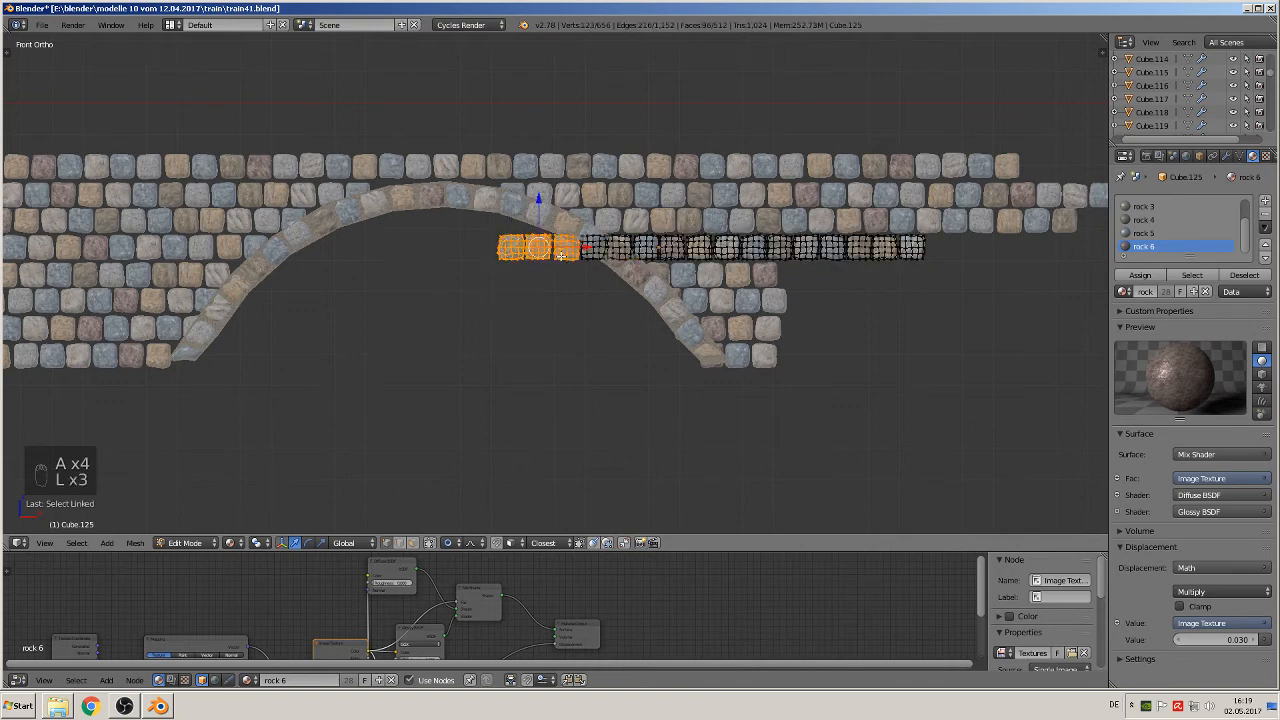
pyautogui.press('l')
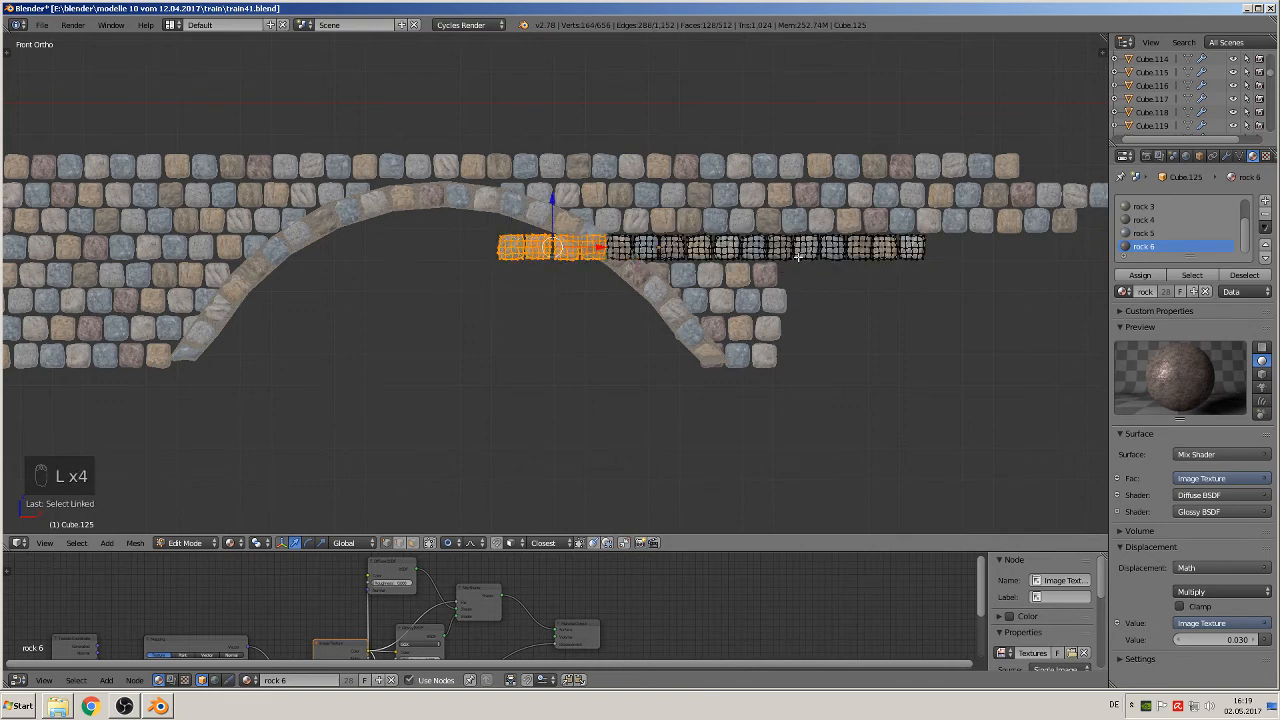
pyautogui.press('l')
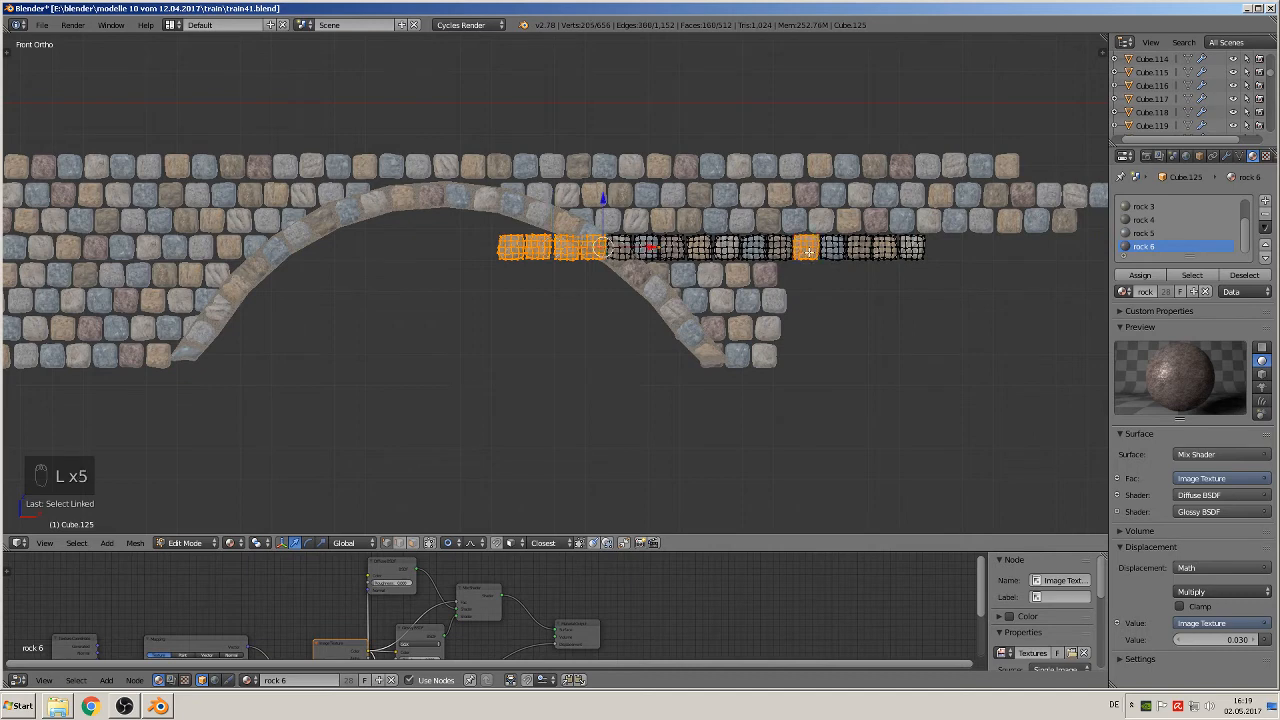
pyautogui.press('l')
pyautogui.press('l')
pyautogui.press('l')
pyautogui.press('l')
pyautogui.press('l')
pyautogui.press('l')
pyautogui.press('l')
pyautogui.press('l')
pyautogui.press('l')
pyautogui.press('l')
pyautogui.press('l')
pyautogui.press('l')
pyautogui.press('l')
pyautogui.press('l')
pyautogui.press('l')
pyautogui.press('l')
pyautogui.press('l')
pyautogui.press('l')
pyautogui.press('l')
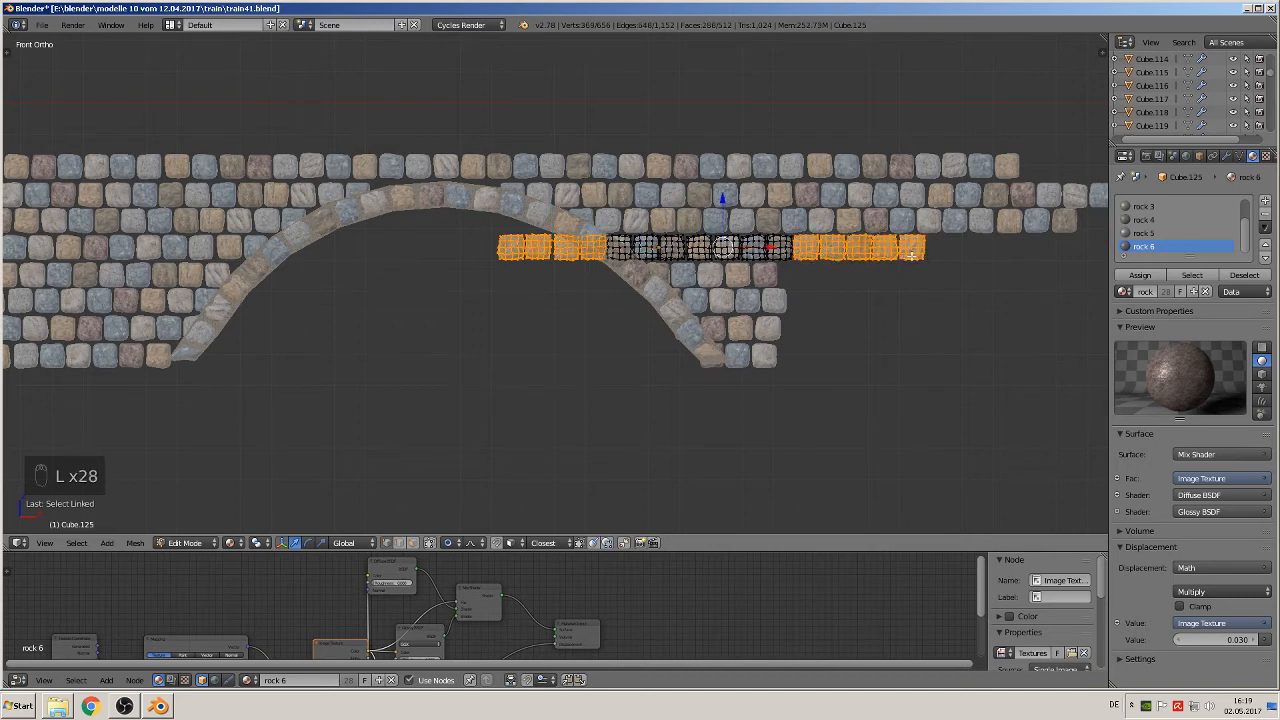
pyautogui.press('x')
pyautogui.click(891, 260)
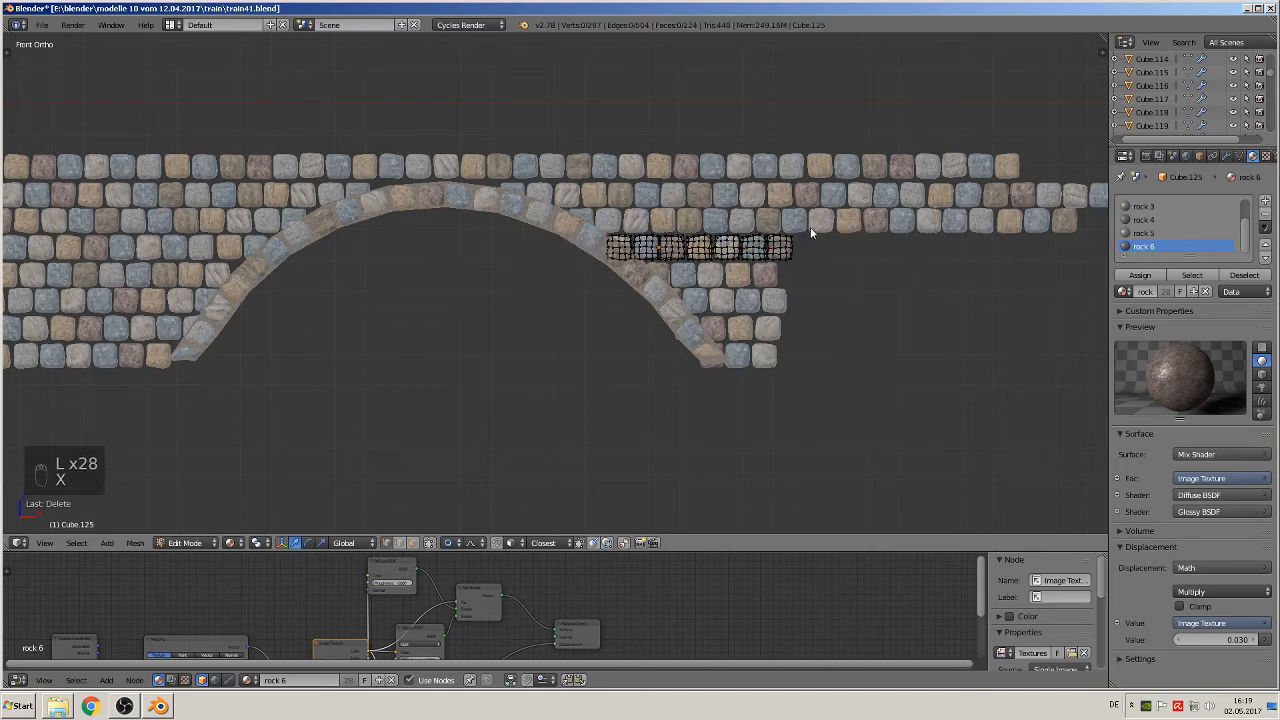
pyautogui.press('Tab')
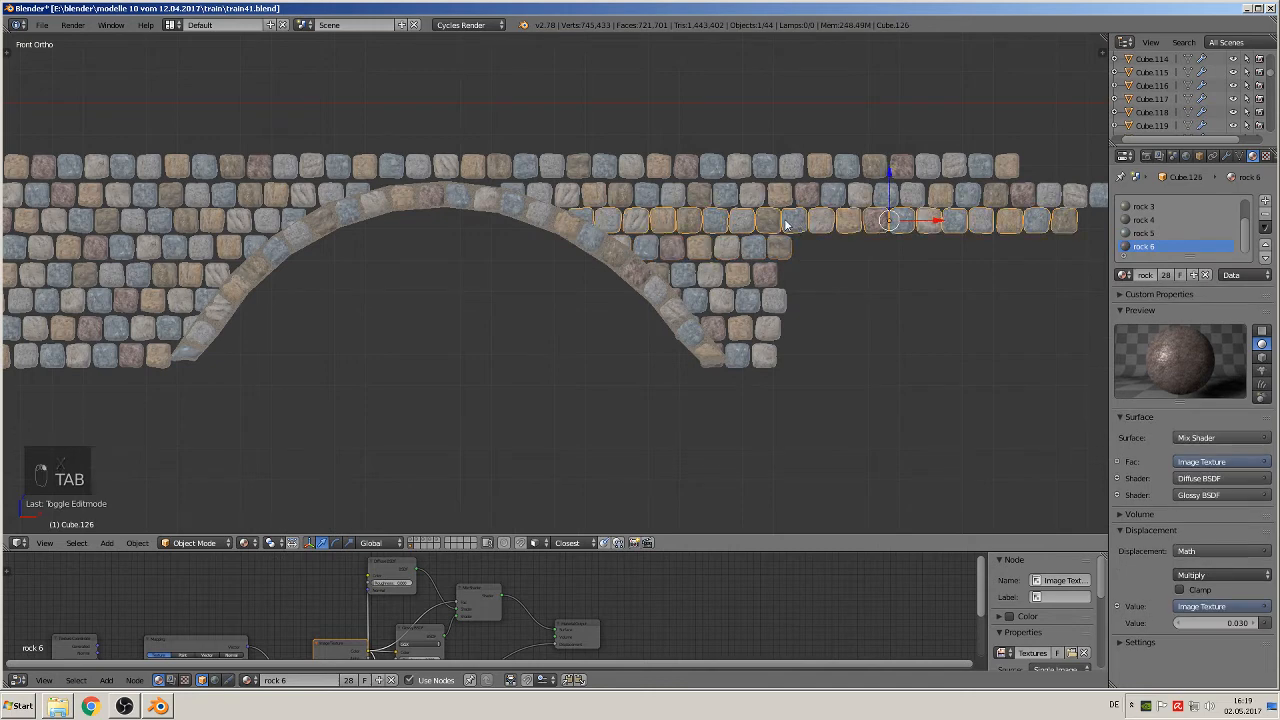
# Step: Delete the eleven outermost stones of the third course, trimming it near the outer edge of the courses below
pyautogui.press('Tab')
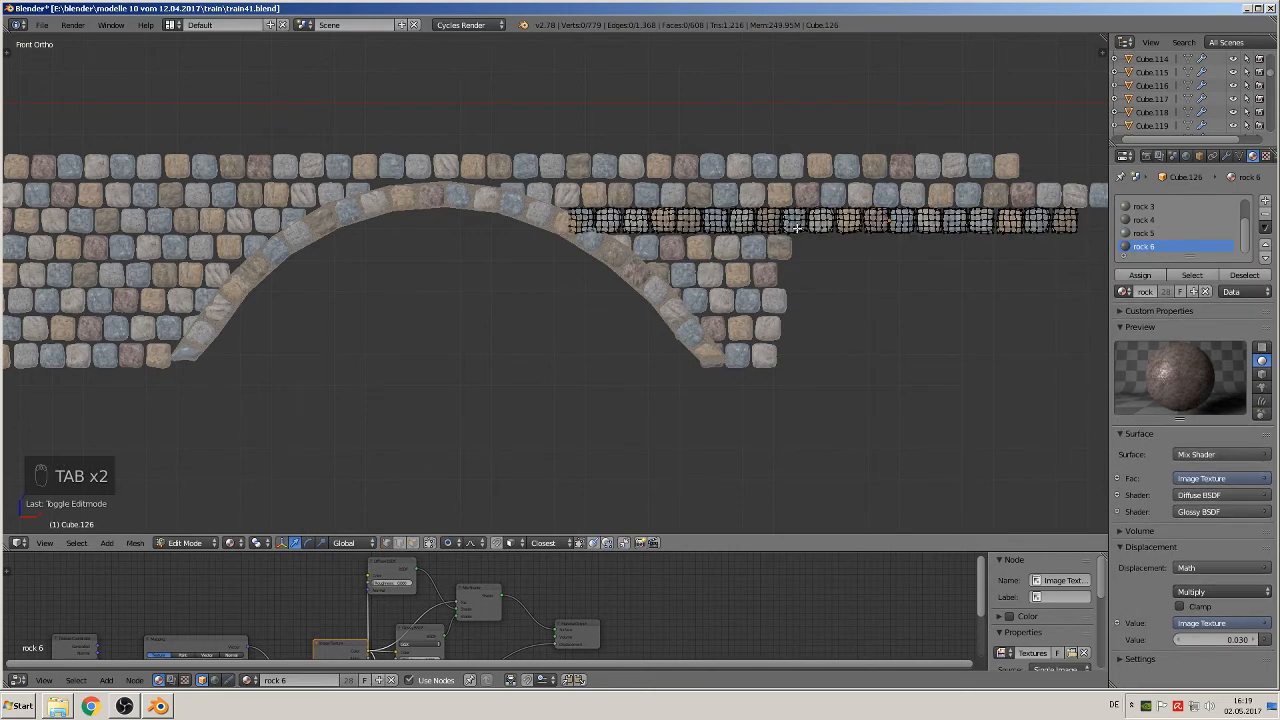
pyautogui.press('l')
pyautogui.press('l')
pyautogui.press('l')
pyautogui.press('l')
pyautogui.press('l')
pyautogui.press('l')
pyautogui.press('l')
pyautogui.press('l')
pyautogui.press('l')
pyautogui.press('l')
pyautogui.press('l')
pyautogui.press('l')
pyautogui.press('l')
pyautogui.press('l')
pyautogui.press('l')
pyautogui.press('l')
pyautogui.press('l')
pyautogui.press('l')
pyautogui.press('l')
pyautogui.press('l')
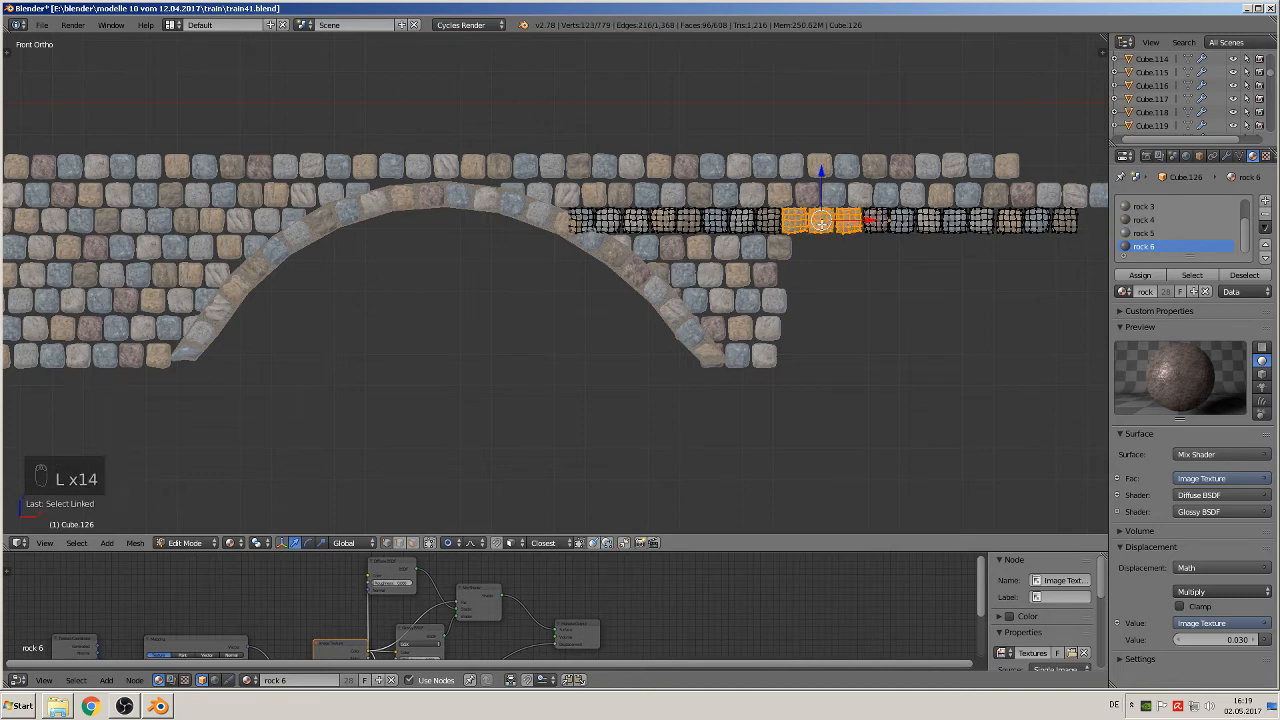
pyautogui.press('l')
pyautogui.press('l')
pyautogui.press('l')
pyautogui.press('l')
pyautogui.press('l')
pyautogui.press('l')
pyautogui.press('l')
pyautogui.press('l')
pyautogui.press('l')
pyautogui.press('l')
pyautogui.press('l')
pyautogui.press('l')
pyautogui.press('l')
pyautogui.press('l')
pyautogui.press('l')
pyautogui.press('l')
pyautogui.press('l')
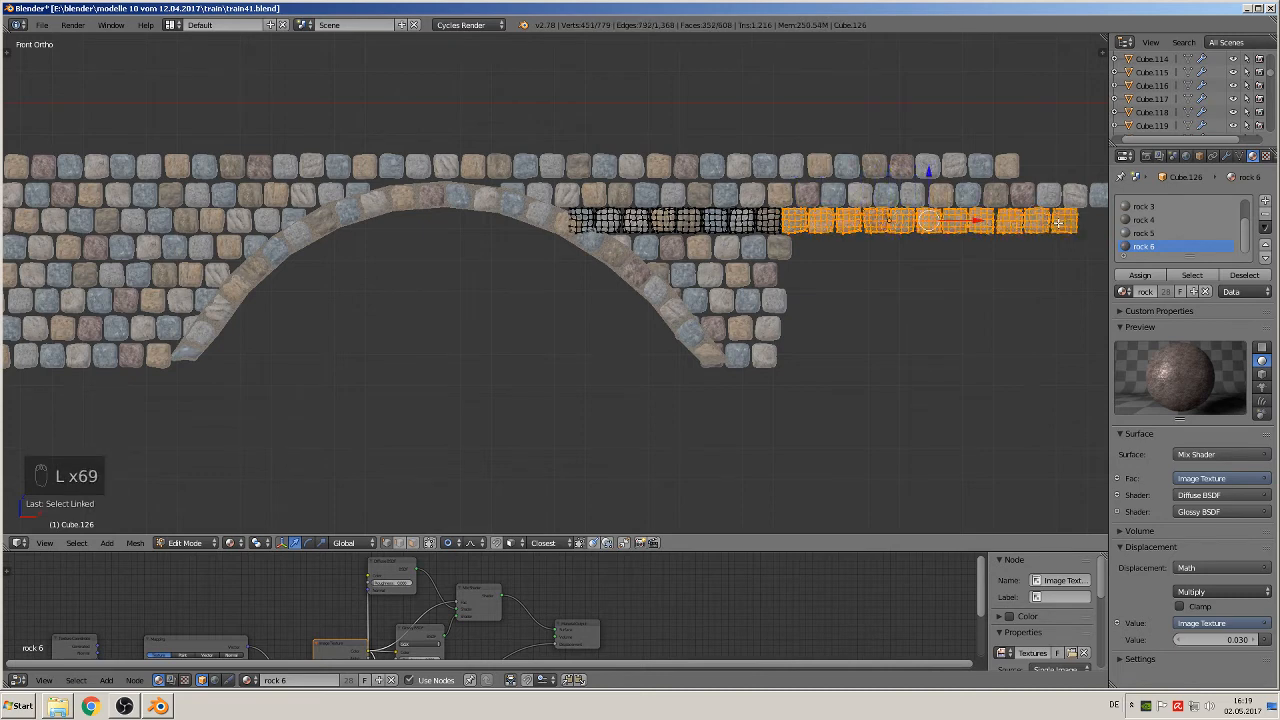
pyautogui.press('x')
pyautogui.click(1058, 222)
pyautogui.press('Tab')
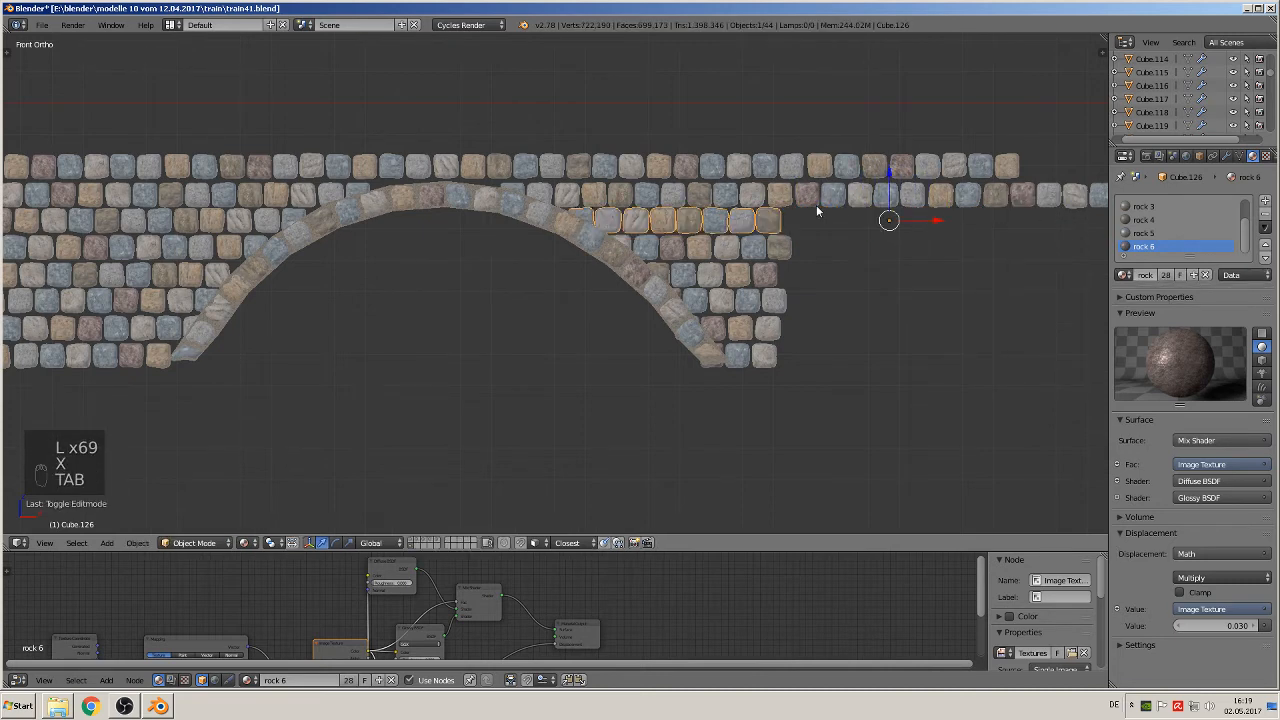
# Step: Open the second stone course from the top, beside the right arch, for mesh editing with nothing selected
pyautogui.keyDown('shift'); pyautogui.moveTo(771, 300); pyautogui.dragTo(629, 343, button='middle'); pyautogui.keyUp('shift')
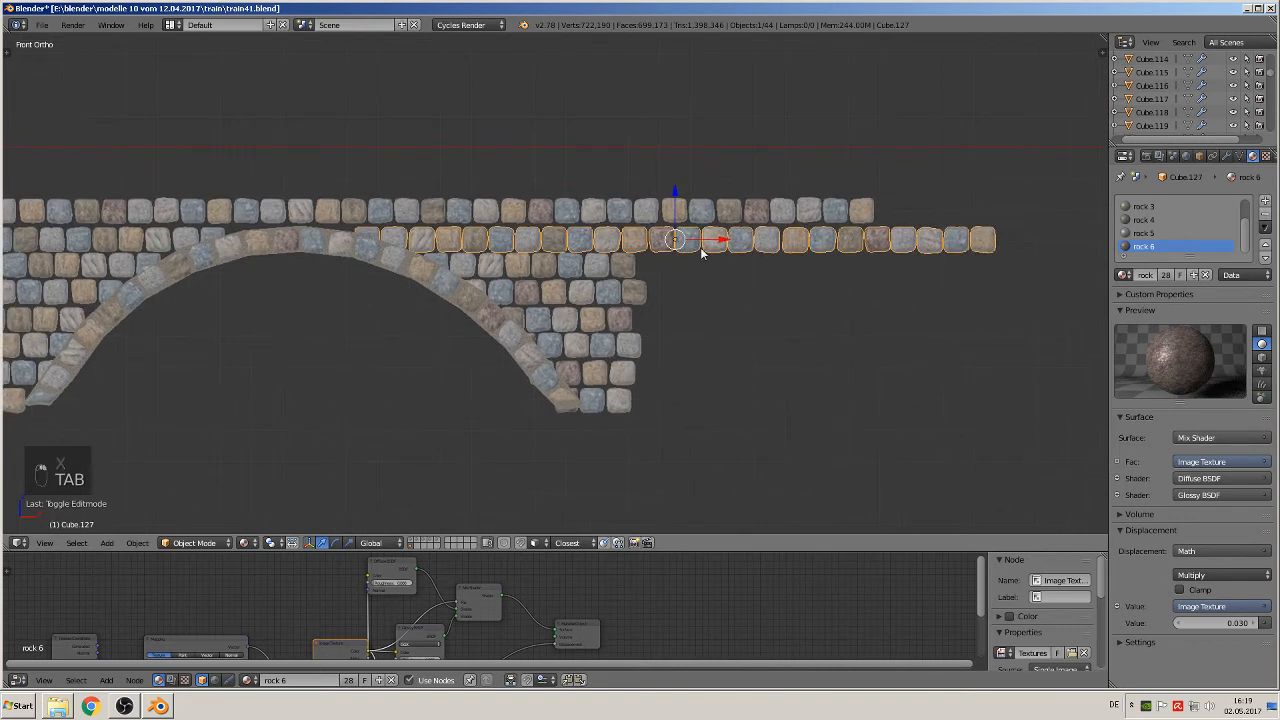
pyautogui.press('Tab')
pyautogui.press('a')
pyautogui.press('a')
pyautogui.press('a')
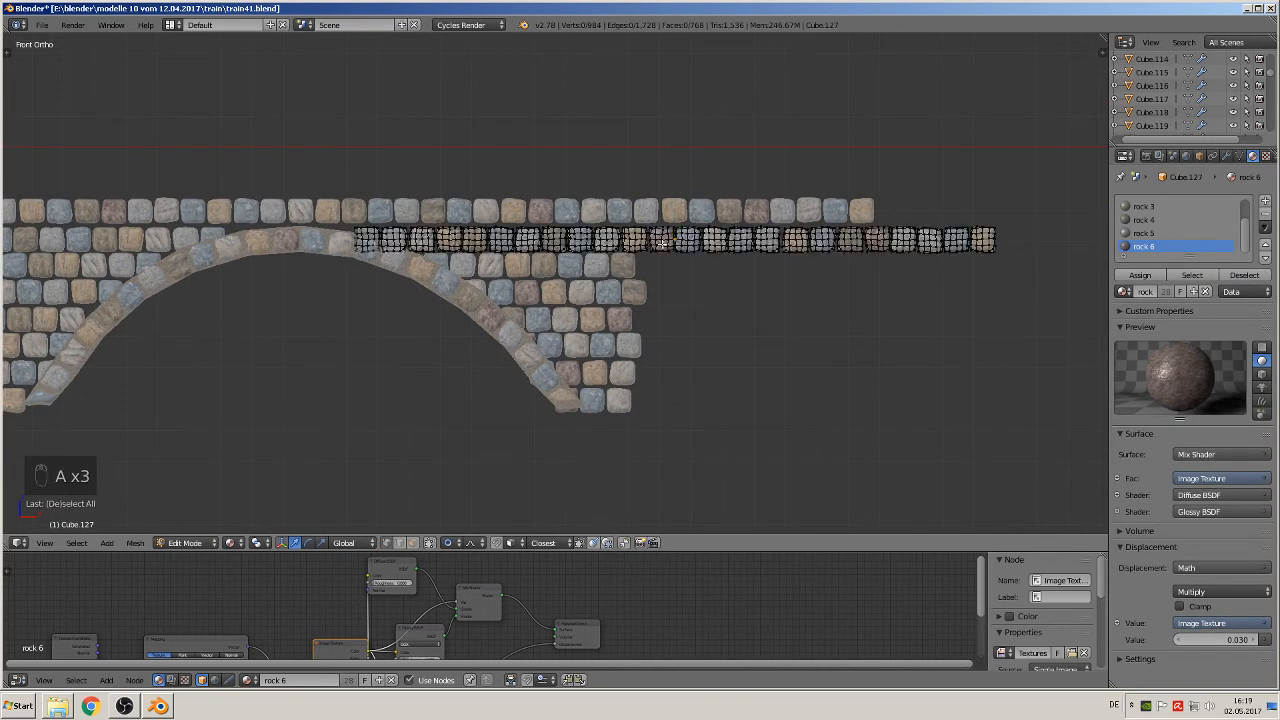
pyautogui.press('l')
pyautogui.press('l')
pyautogui.press('l')
pyautogui.press('l')
pyautogui.press('l')
pyautogui.press('l')
pyautogui.press('l')
pyautogui.press('l')
pyautogui.press('l')
pyautogui.press('l')
pyautogui.press('l')
pyautogui.press('l')
pyautogui.press('l')
pyautogui.press('l')
pyautogui.press('l')
pyautogui.press('l')
pyautogui.press('l')
pyautogui.press('l')
pyautogui.press('l')
pyautogui.press('l')
pyautogui.rightClick(700, 245)
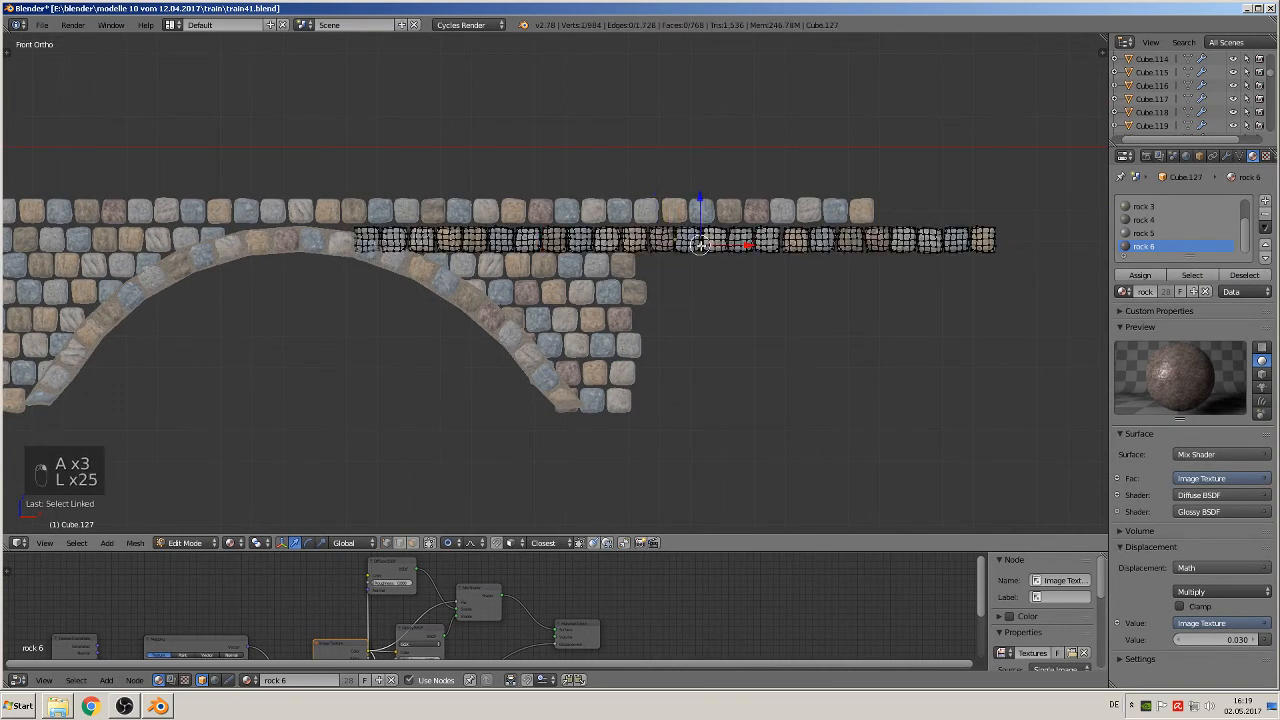
pyautogui.press('a')
# Step: Delete the thirteen outermost stones of the second course, trimming it near the outer edge of the courses below, and leave mesh editing
pyautogui.press('l')
pyautogui.press('l')
pyautogui.press('l')
pyautogui.press('l')
pyautogui.press('l')
pyautogui.press('l')
pyautogui.press('l')
pyautogui.press('l')
pyautogui.press('l')
pyautogui.press('l')
pyautogui.press('l')
pyautogui.press('l')
pyautogui.press('l')
pyautogui.press('l')
pyautogui.press('l')
pyautogui.press('l')
pyautogui.press('l')
pyautogui.press('l')
pyautogui.press('l')
pyautogui.press('l')
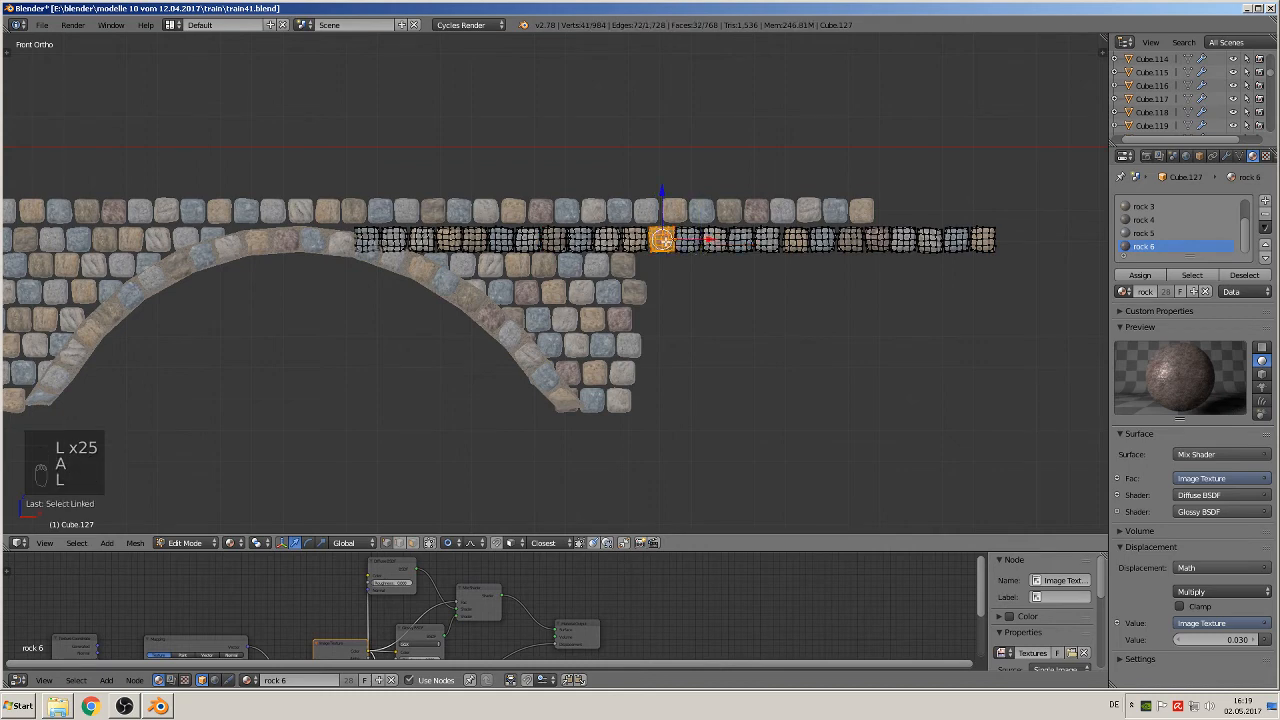
pyautogui.press('l')
pyautogui.press('l')
pyautogui.press('l')
pyautogui.press('l')
pyautogui.press('l')
pyautogui.press('l')
pyautogui.press('l')
pyautogui.press('l')
pyautogui.press('l')
pyautogui.press('l')
pyautogui.press('l')
pyautogui.press('l')
pyautogui.press('l')
pyautogui.press('l')
pyautogui.press('l')
pyautogui.press('l')
pyautogui.press('l')
pyautogui.press('l')
pyautogui.press('l')
pyautogui.press('l')
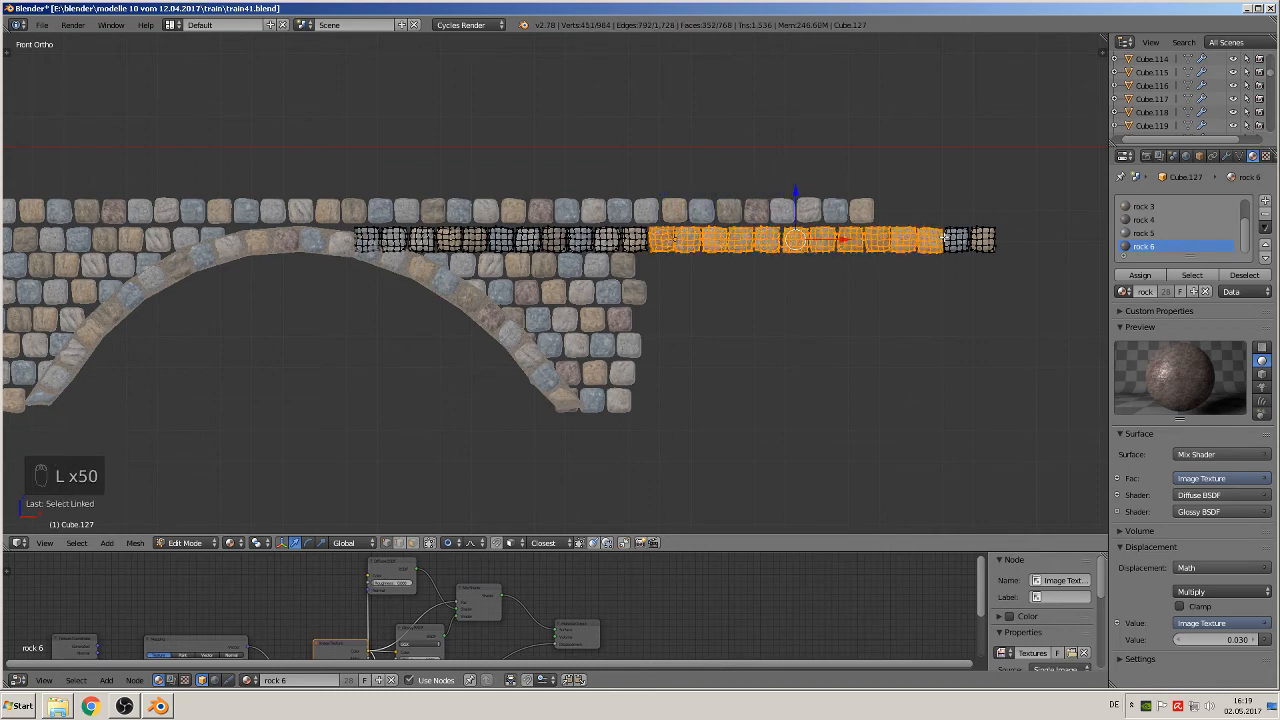
pyautogui.press('x')
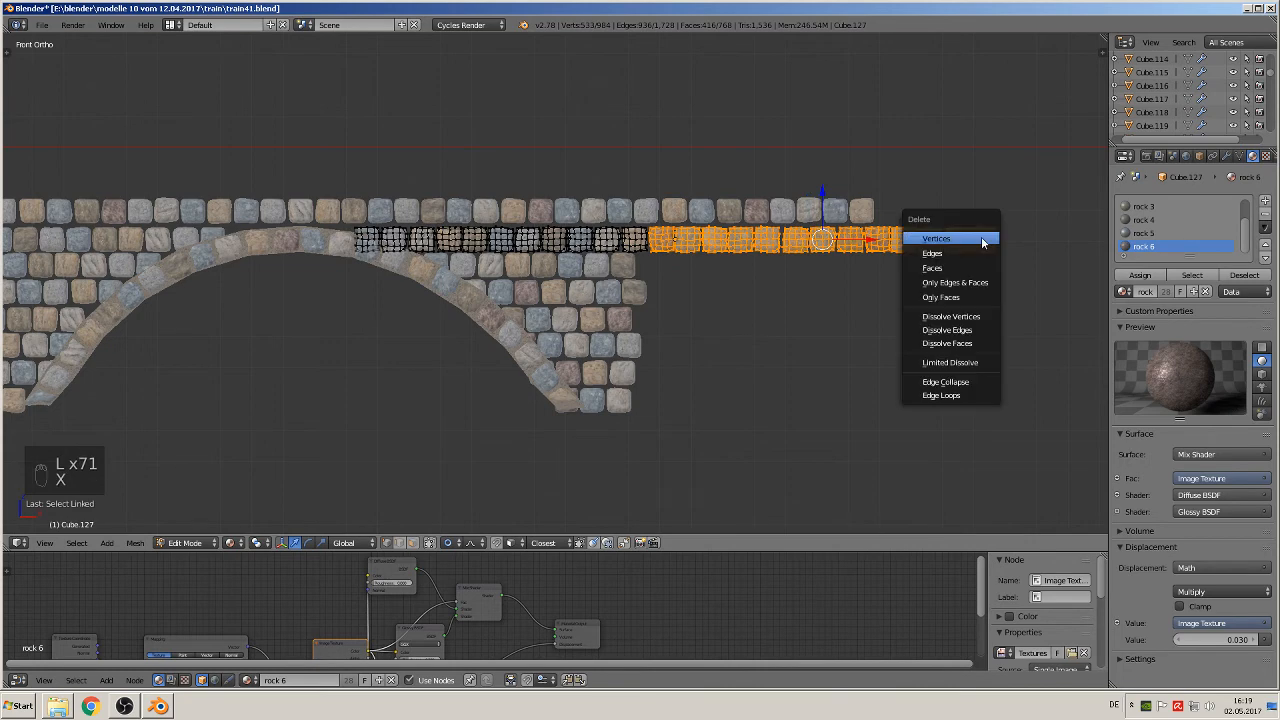
pyautogui.click(982, 238)
pyautogui.press('Tab')
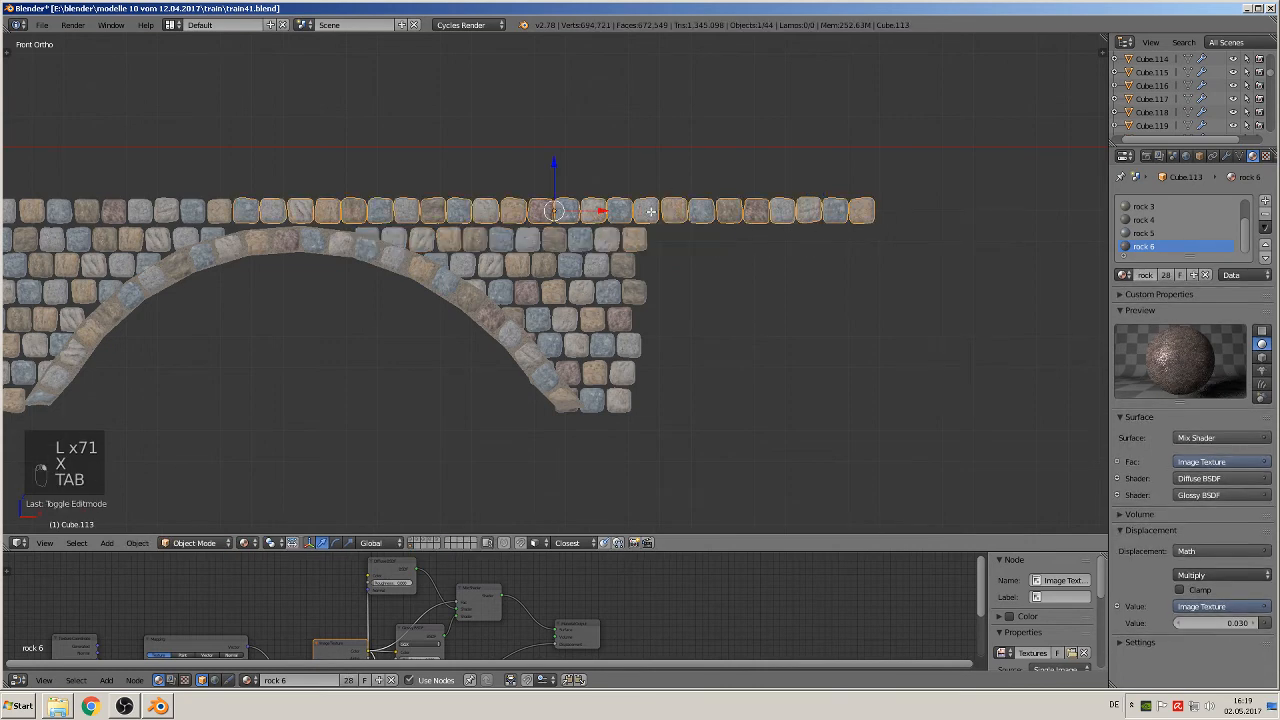
# Step: Delete the nine outermost stones of the top course beyond the right arch, trimming it near the outer edge of the courses below
pyautogui.rightClick(651, 210)
pyautogui.press('Tab')
pyautogui.press('a')
pyautogui.press('a')
pyautogui.press('a')
pyautogui.press('l')
pyautogui.press('l')
pyautogui.press('l')
pyautogui.press('l')
pyautogui.press('l')
pyautogui.press('l')
pyautogui.press('l')
pyautogui.press('l')
pyautogui.press('l')
pyautogui.press('l')
pyautogui.press('l')
pyautogui.press('l')
pyautogui.press('l')
pyautogui.press('l')
pyautogui.press('l')
pyautogui.press('l')
pyautogui.press('l')
pyautogui.press('l')
pyautogui.press('l')
pyautogui.press('l')
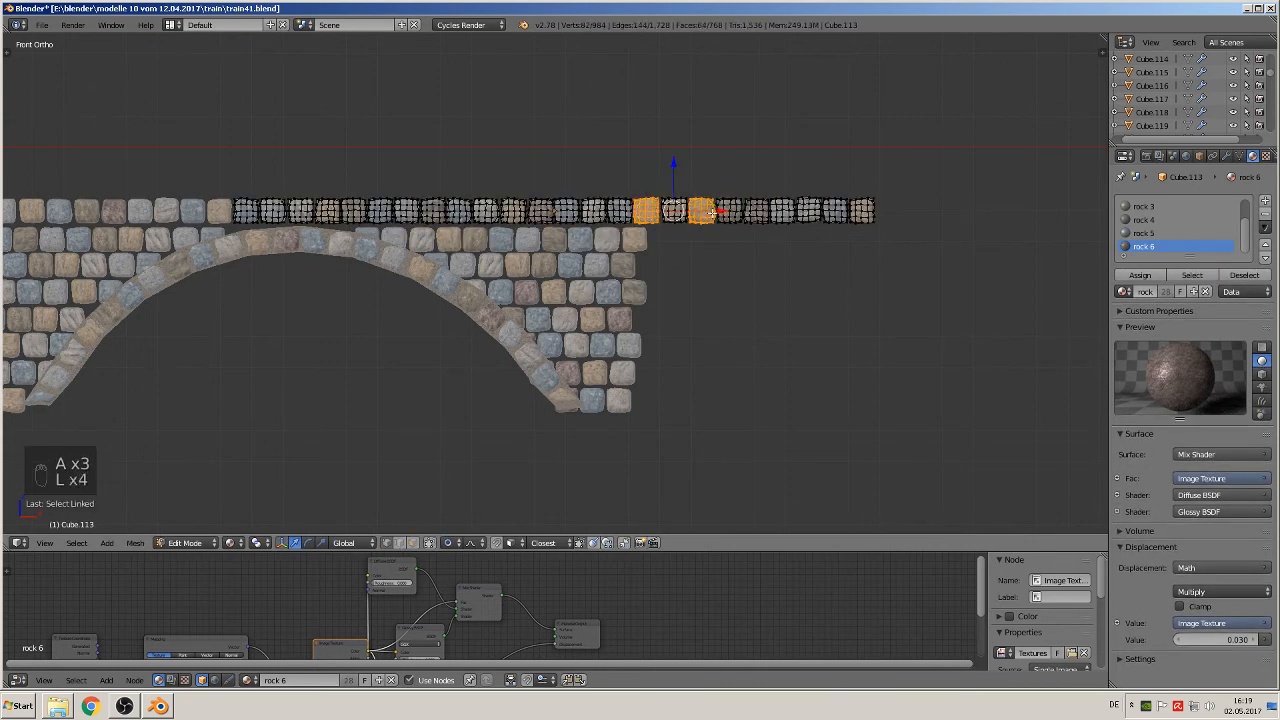
pyautogui.press('l')
pyautogui.press('l')
pyautogui.press('l')
pyautogui.press('l')
pyautogui.press('l')
pyautogui.press('l')
pyautogui.press('l')
pyautogui.press('l')
pyautogui.press('l')
pyautogui.press('l')
pyautogui.press('l')
pyautogui.press('l')
pyautogui.press('l')
pyautogui.press('l')
pyautogui.press('l')
pyautogui.press('l')
pyautogui.press('l')
pyautogui.press('l')
pyautogui.press('l')
pyautogui.press('l')
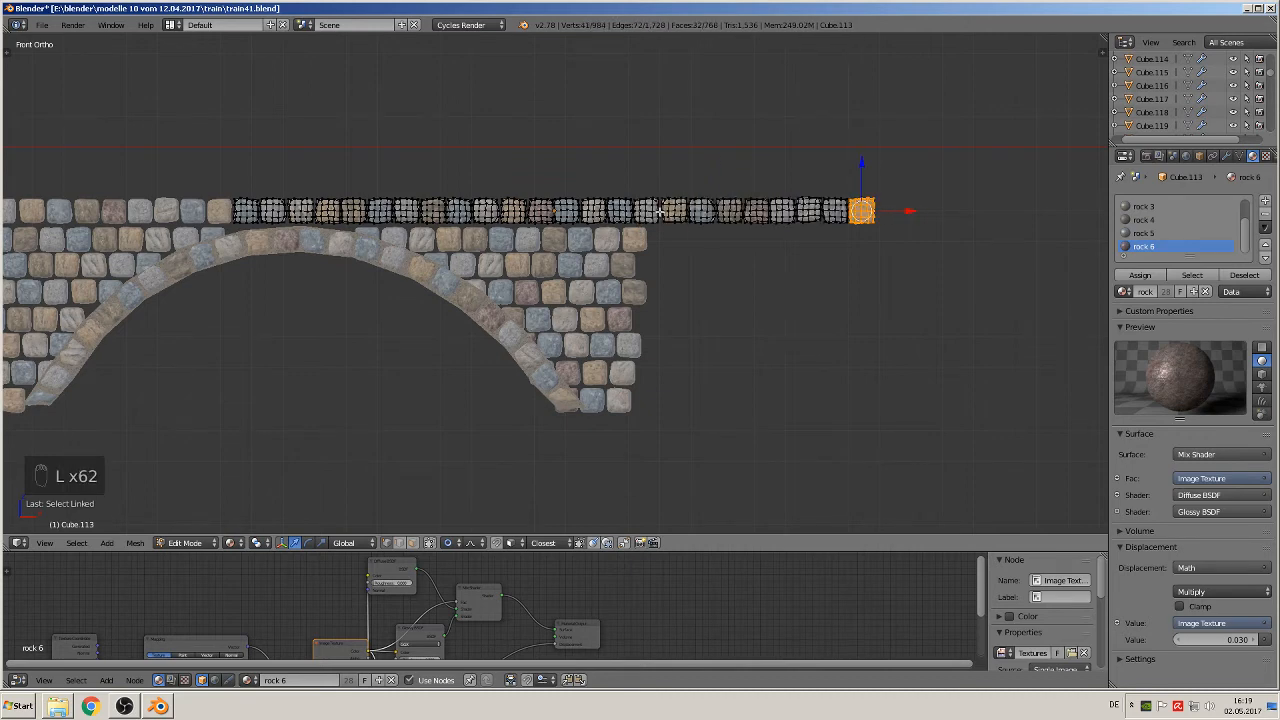
pyautogui.press('l')
pyautogui.press('l')
pyautogui.press('l')
pyautogui.press('l')
pyautogui.press('l')
pyautogui.press('l')
pyautogui.press('l')
pyautogui.press('l')
pyautogui.press('l')
pyautogui.press('l')
pyautogui.press('l')
pyautogui.press('l')
pyautogui.press('l')
pyautogui.press('l')
pyautogui.press('l')
pyautogui.press('l')
pyautogui.press('l')
pyautogui.press('l')
pyautogui.press('l')
pyautogui.press('l')
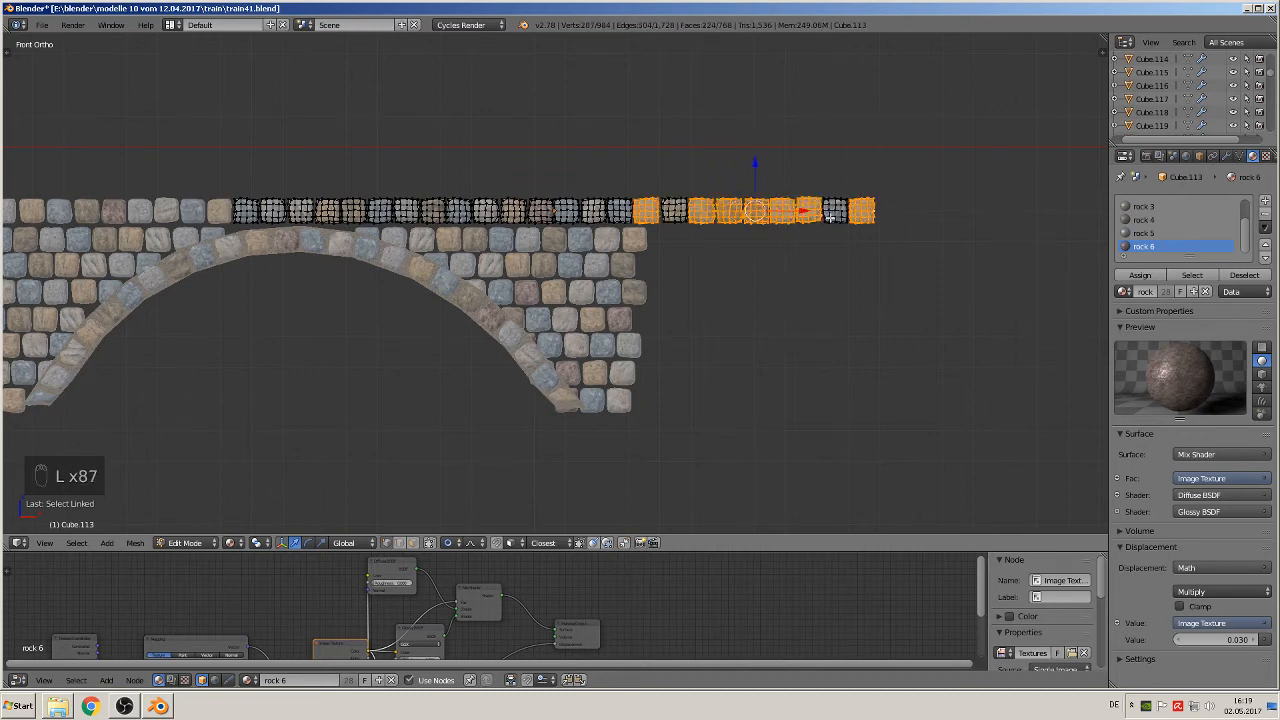
pyautogui.press('l')
pyautogui.press('l')
pyautogui.press('l')
pyautogui.press('l')
pyautogui.press('l')
pyautogui.press('l')
pyautogui.press('l')
pyautogui.press('l')
pyautogui.press('l')
pyautogui.press('l')
pyautogui.press('l')
pyautogui.press('l')
pyautogui.press('l')
pyautogui.press('l')
pyautogui.press('l')
pyautogui.press('l')
pyautogui.press('x')
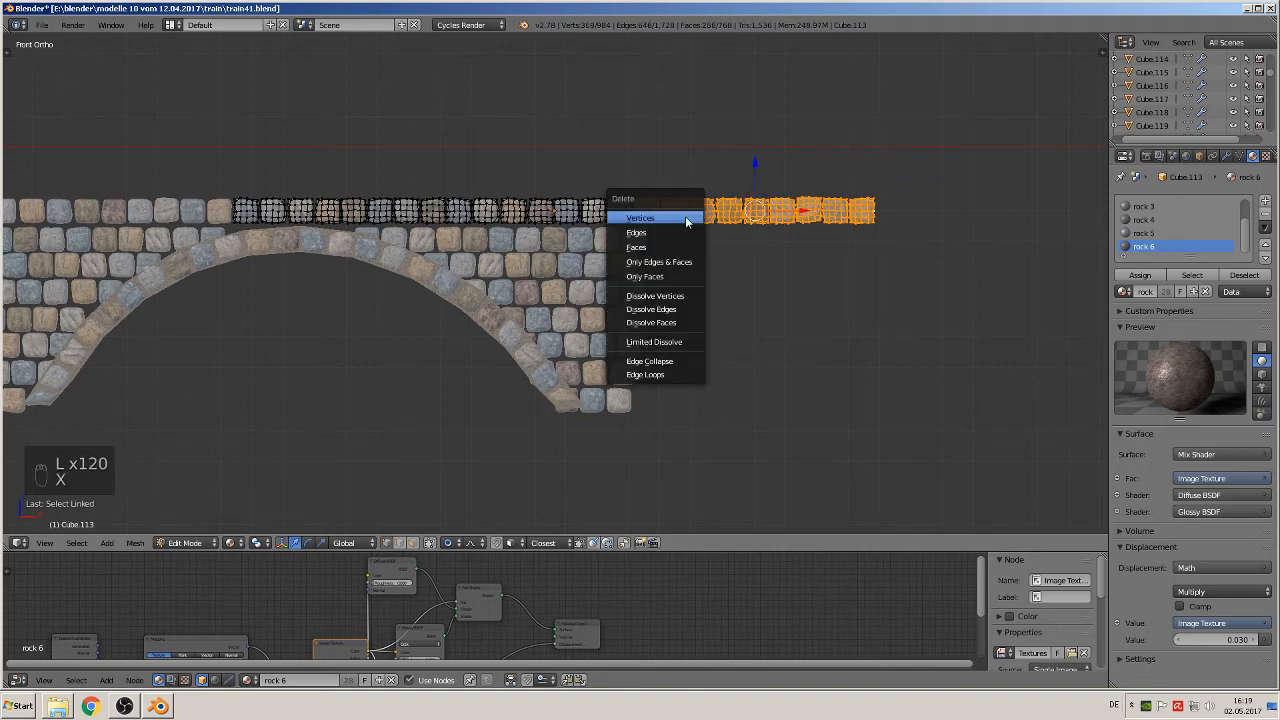
pyautogui.click(685, 216)
pyautogui.press('Tab')
# Step: Duplicate the whole two-arch bridge and place the copy about 1.21 units straight below the original
pyautogui.scroll(-3, 683, 301)
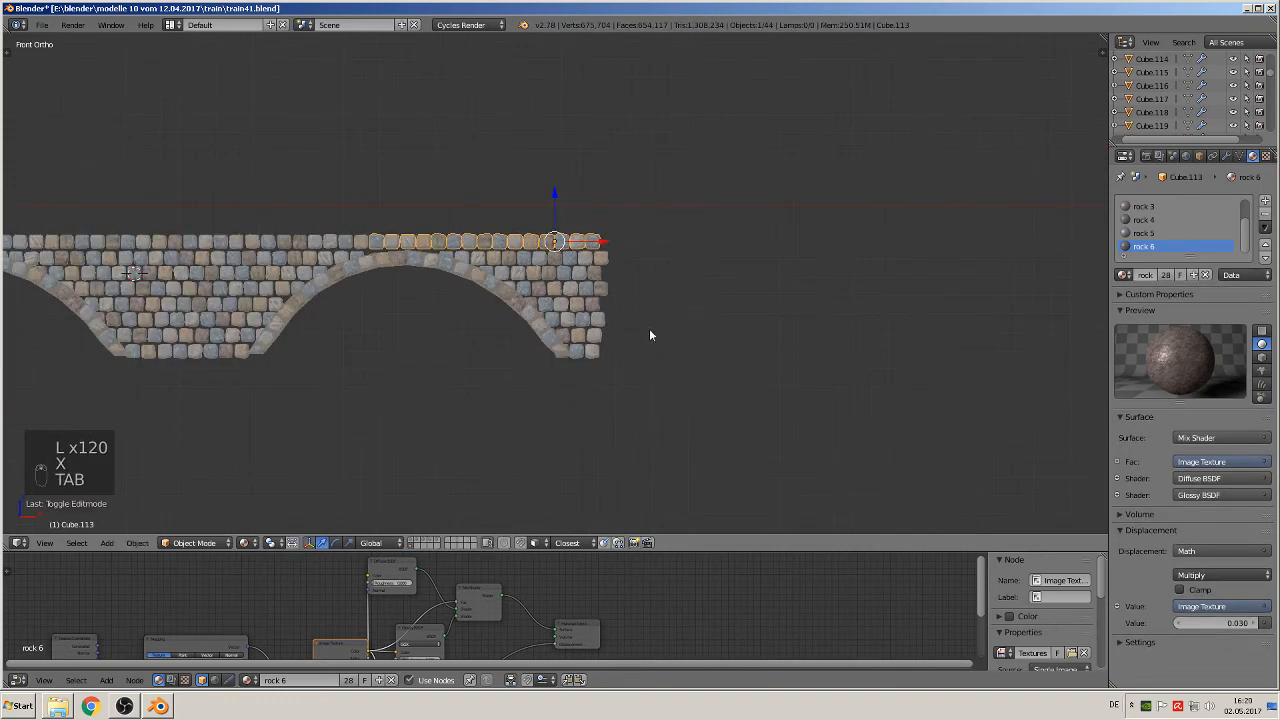
pyautogui.keyDown('shift'); pyautogui.moveTo(613, 335); pyautogui.dragTo(998, 308, button='middle'); pyautogui.keyUp('shift')
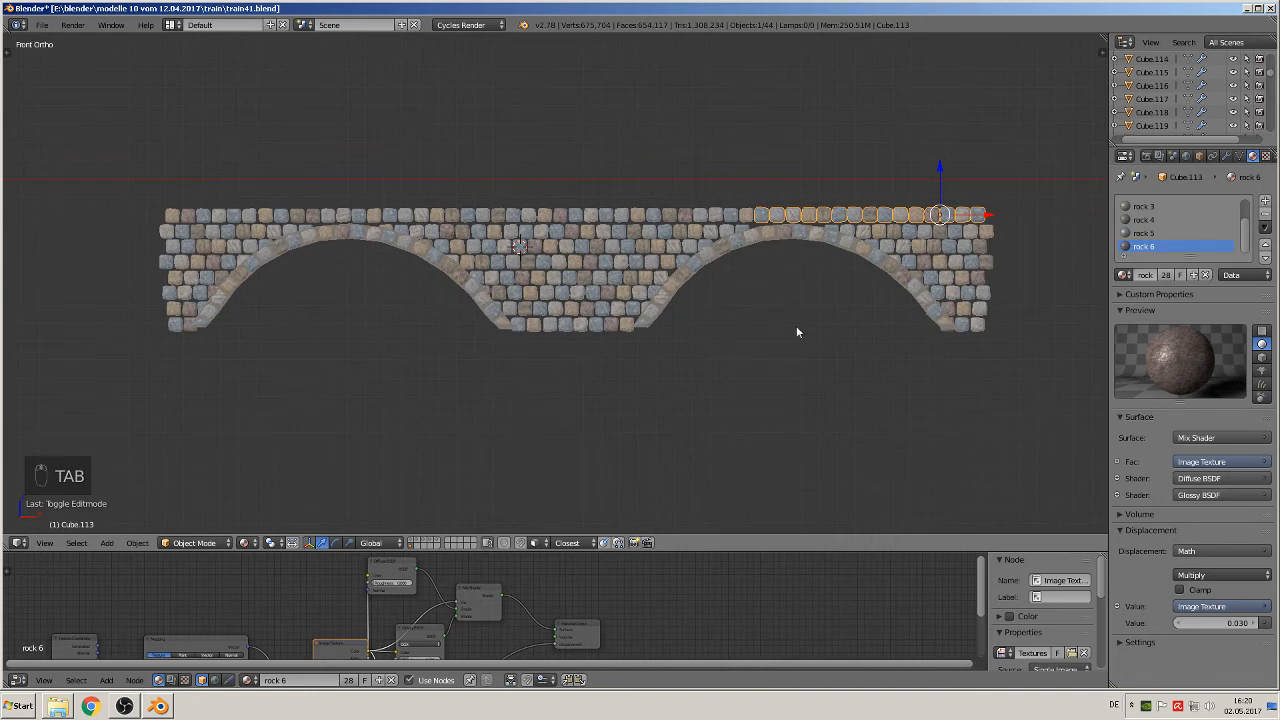
pyautogui.scroll(-2, 797, 332)
pyautogui.press('a')
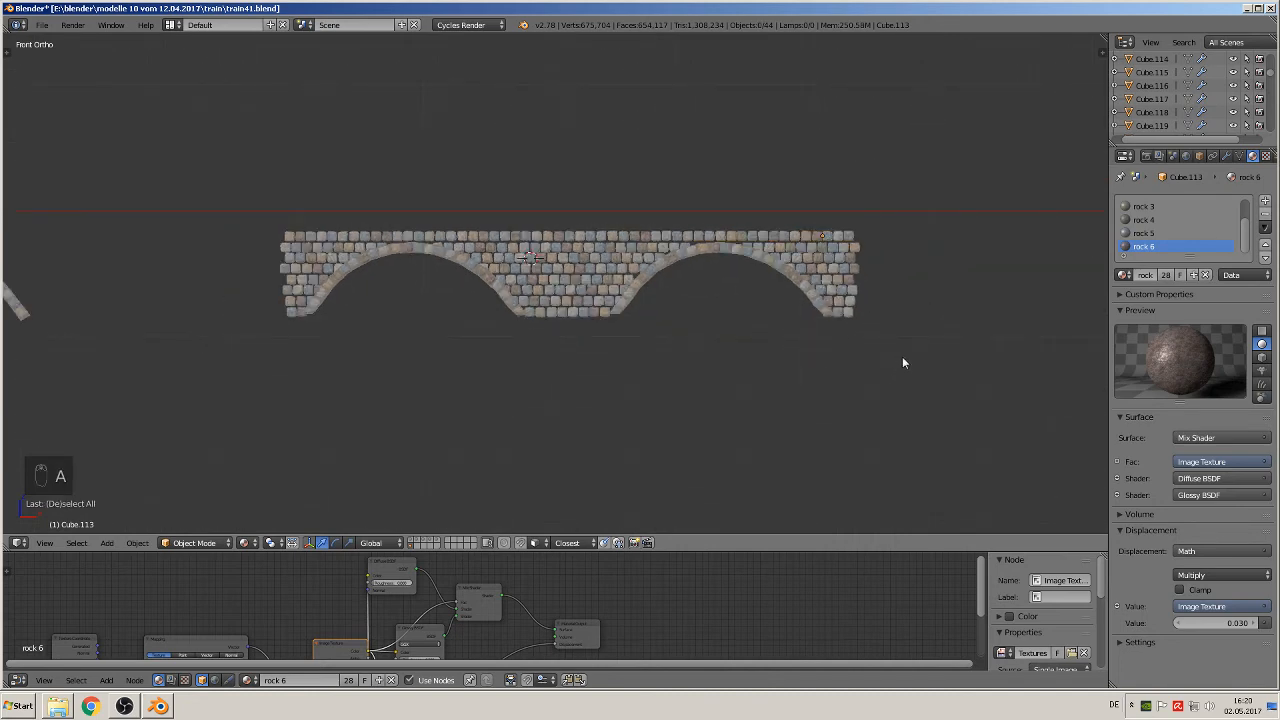
pyautogui.press('b')
pyautogui.moveTo(900, 350); pyautogui.dragTo(151, 193)
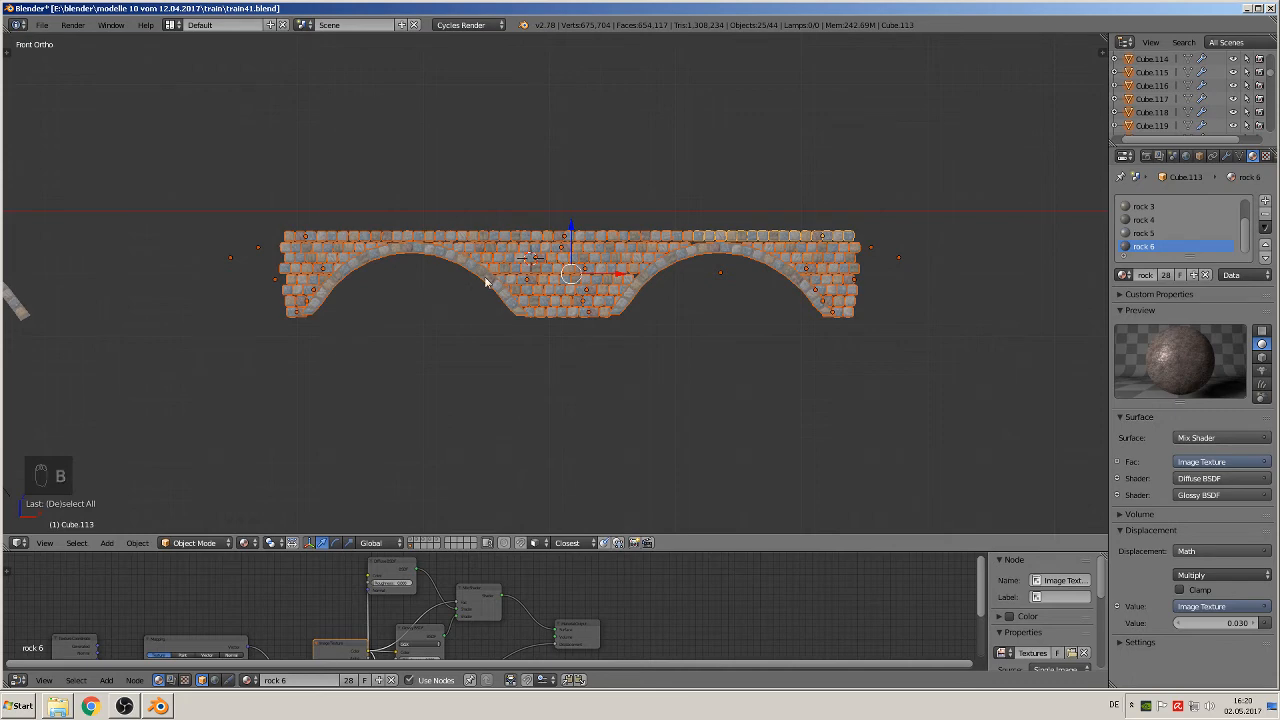
pyautogui.hotkey('shift', 'd')
pyautogui.press('z')
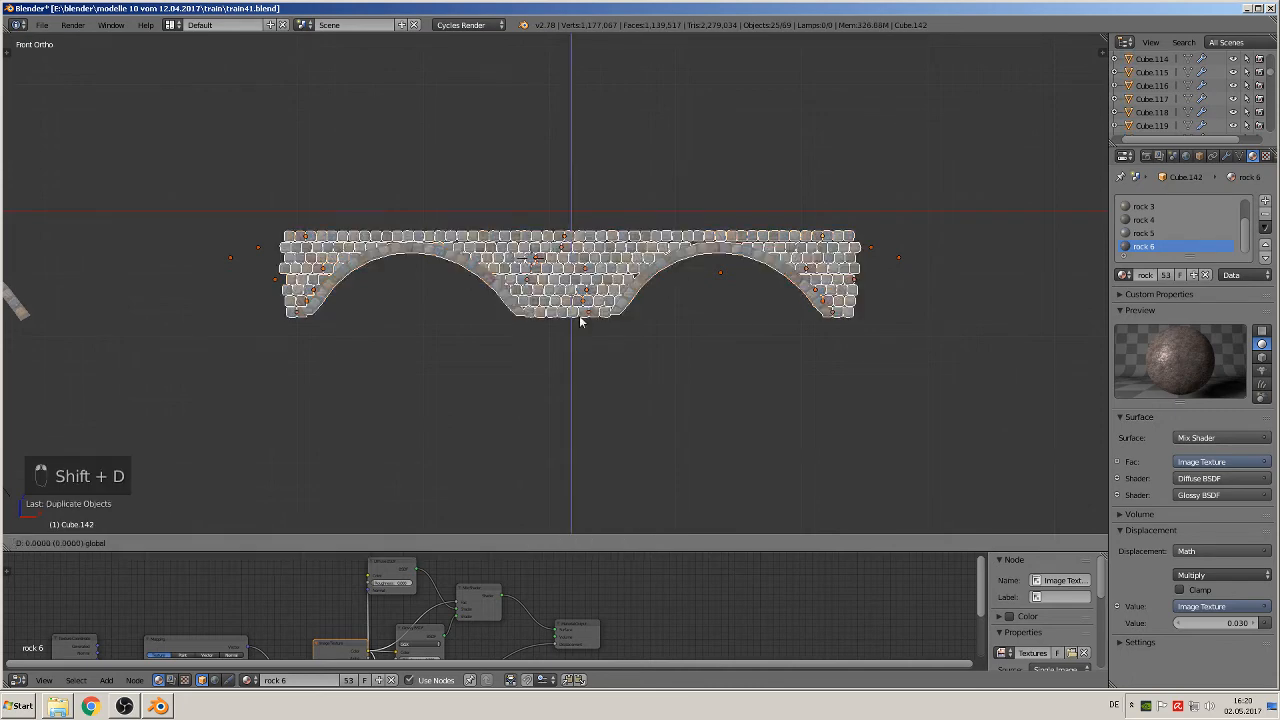
pyautogui.click(598, 355)
pyautogui.keyDown('shift'); pyautogui.moveTo(598, 355); pyautogui.dragTo(714, 288, button='middle'); pyautogui.keyUp('shift')
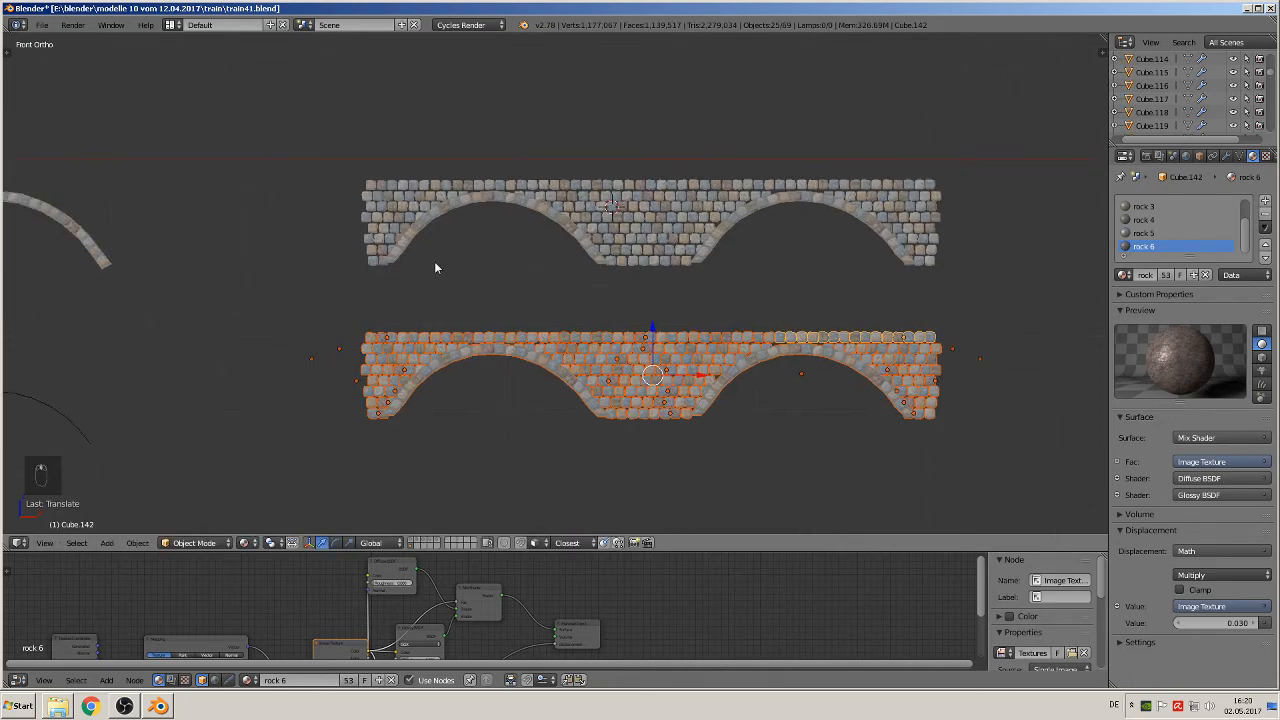
# Step: Join all parts of the lower bridge copy into one object and open it for mesh editing with nothing selected
pyautogui.press('t')
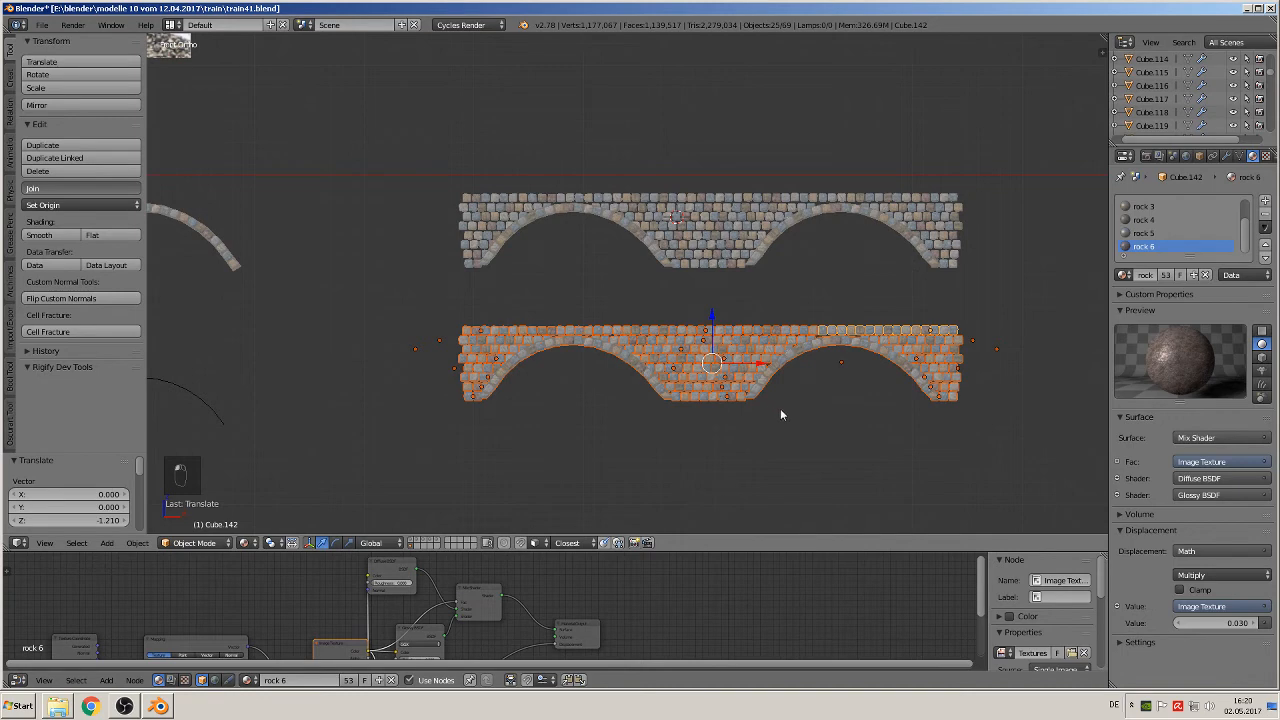
pyautogui.hotkey('ctrl', 'j')
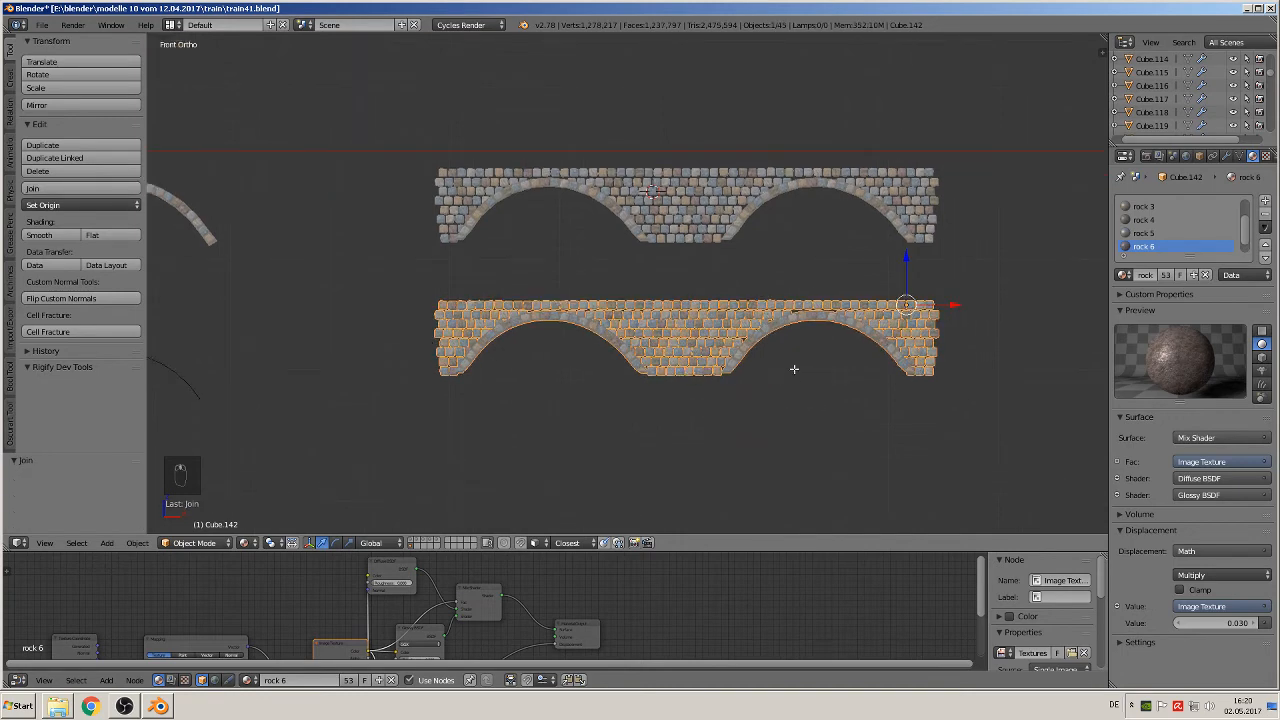
pyautogui.press('Tab')
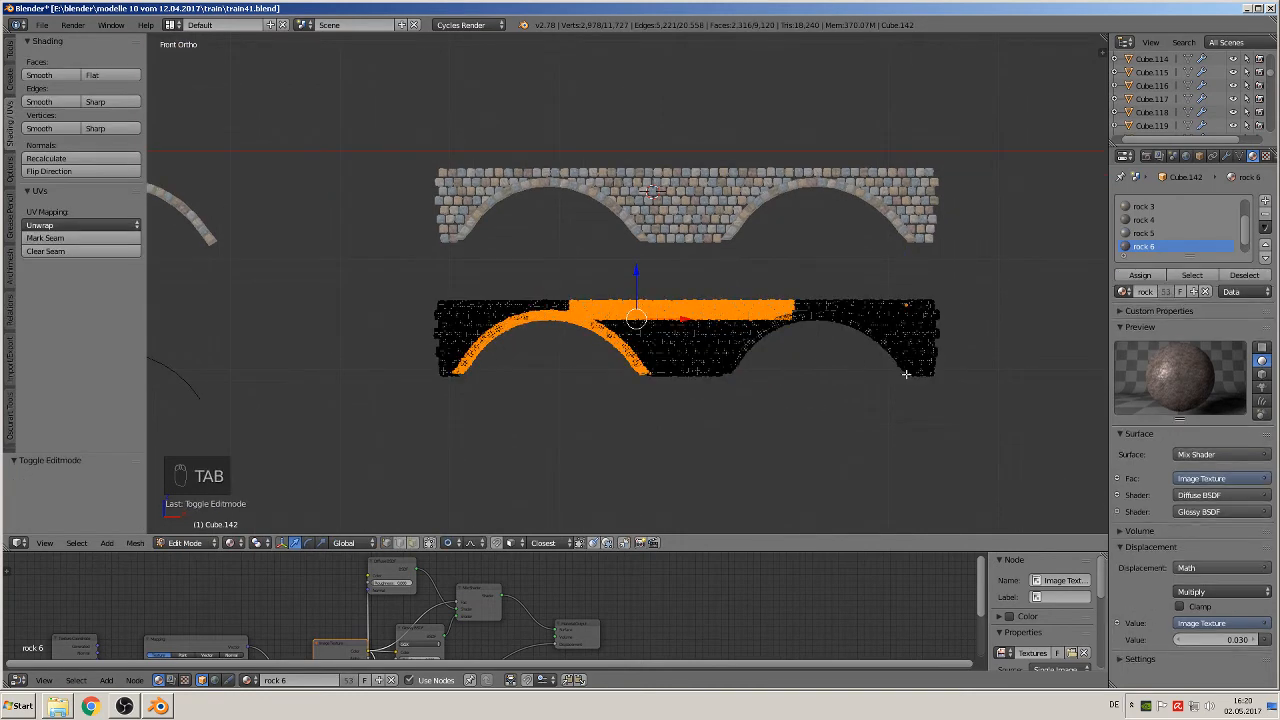
pyautogui.press('a')
pyautogui.press('a')
# Step: Disable proportional editing and select the vertices protruding along the bridge copy's right end, from the bottom course to the top
pyautogui.scroll(4, 920, 377)
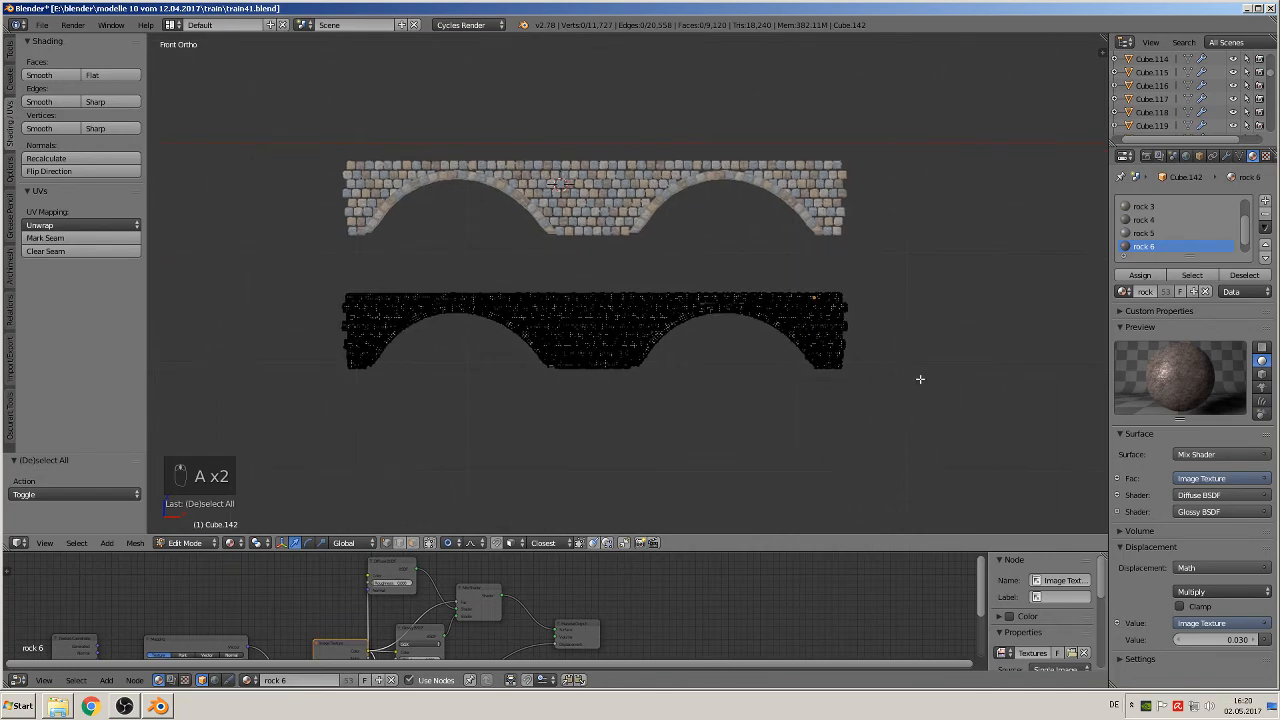
pyautogui.scroll(2, 1000, 370)
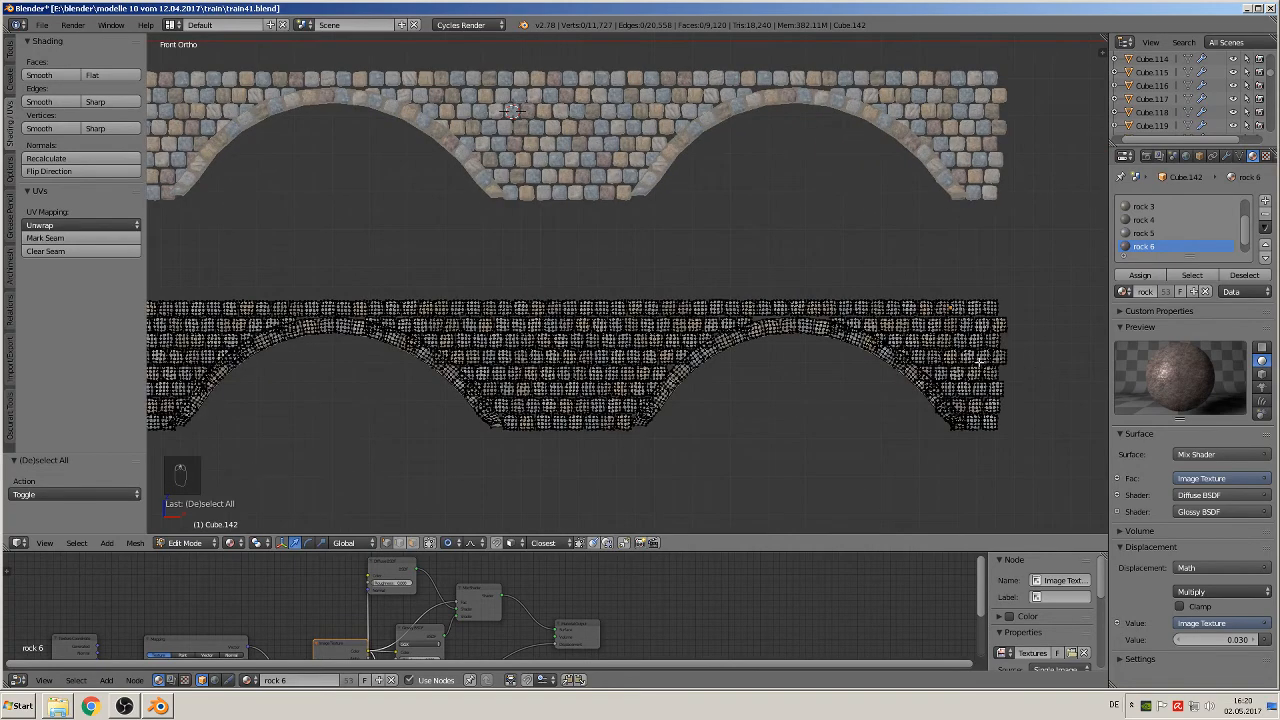
pyautogui.scroll(3, 858, 358)
pyautogui.scroll(1, 581, 350)
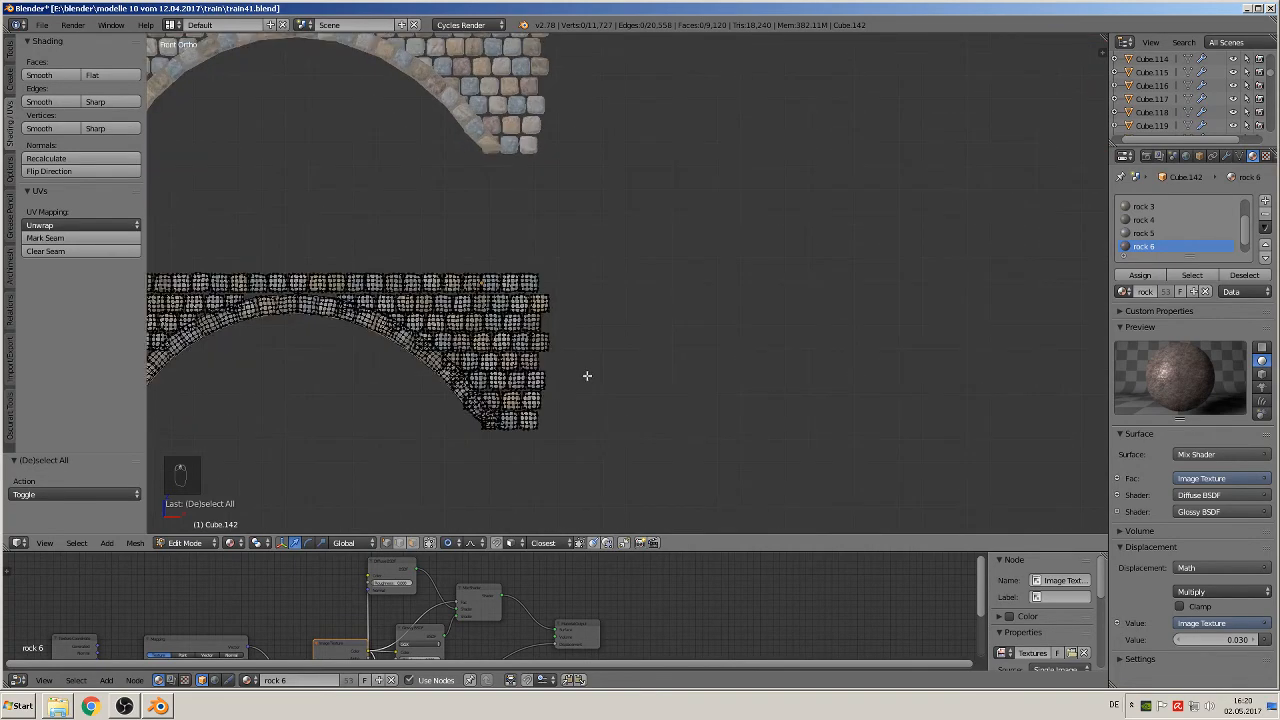
pyautogui.scroll(1, 587, 380)
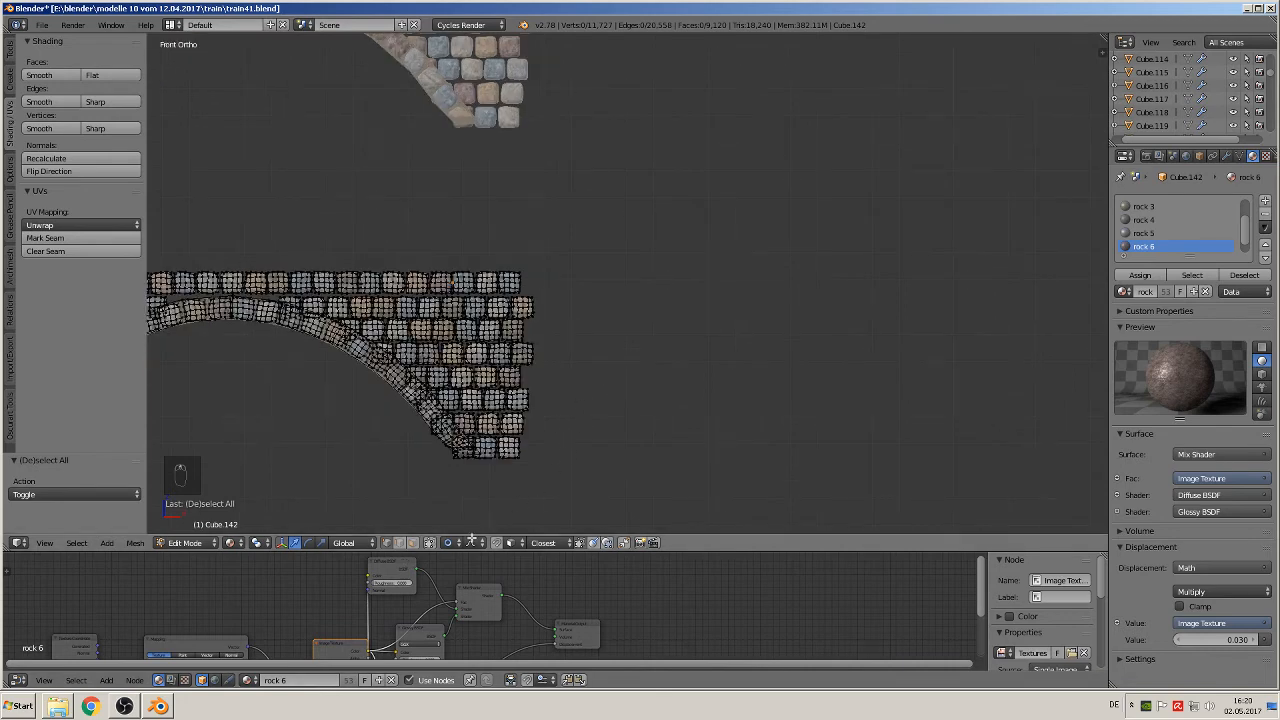
pyautogui.click(448, 543)
pyautogui.click(473, 527)
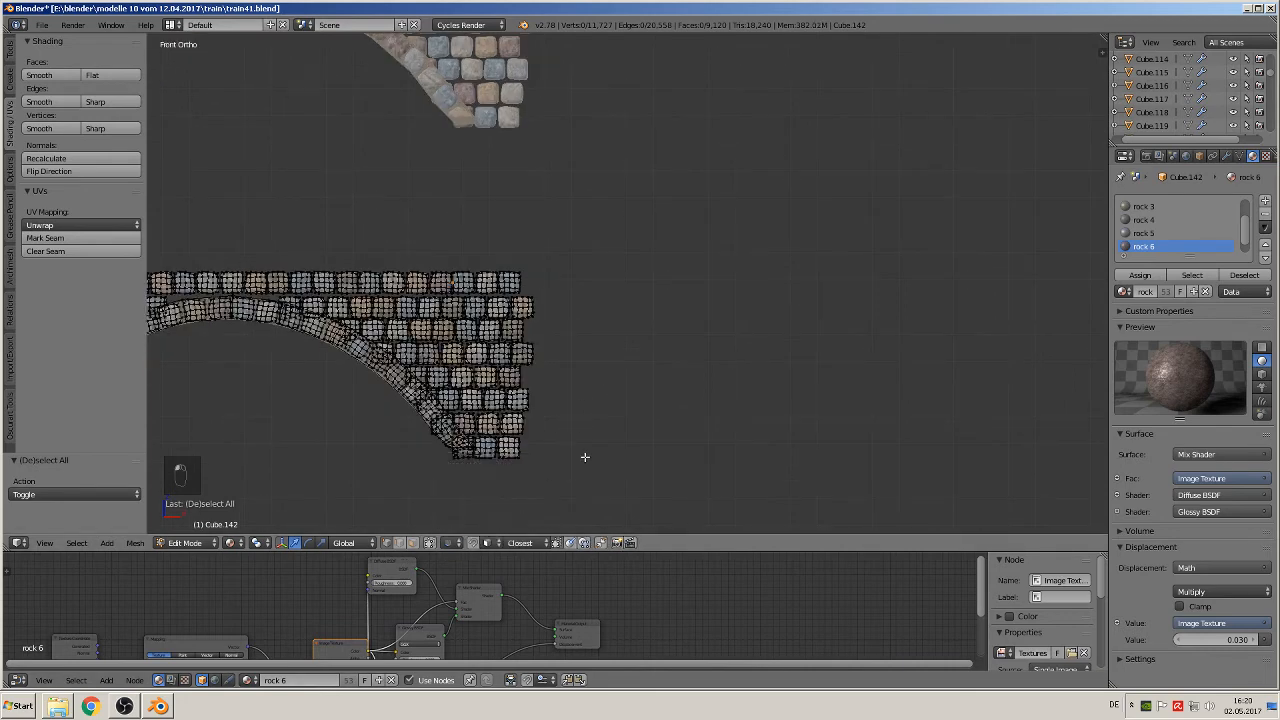
pyautogui.press('b')
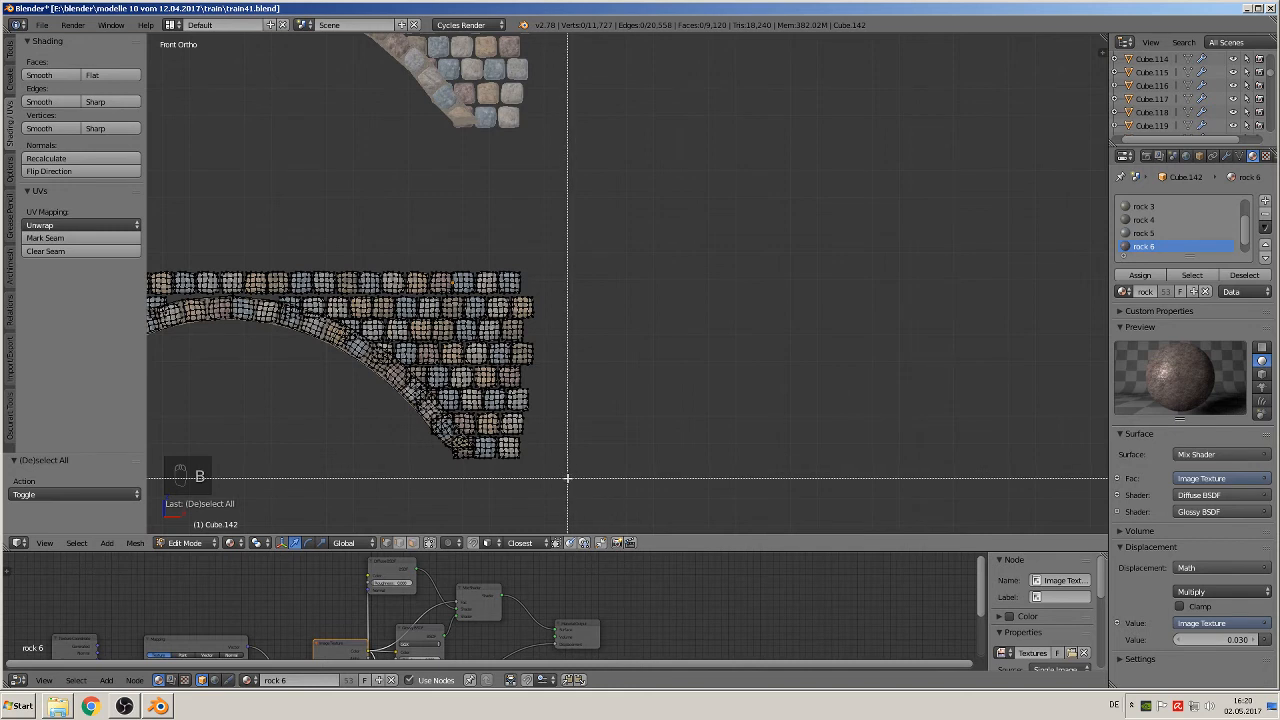
pyautogui.moveTo(567, 478); pyautogui.dragTo(515, 260)
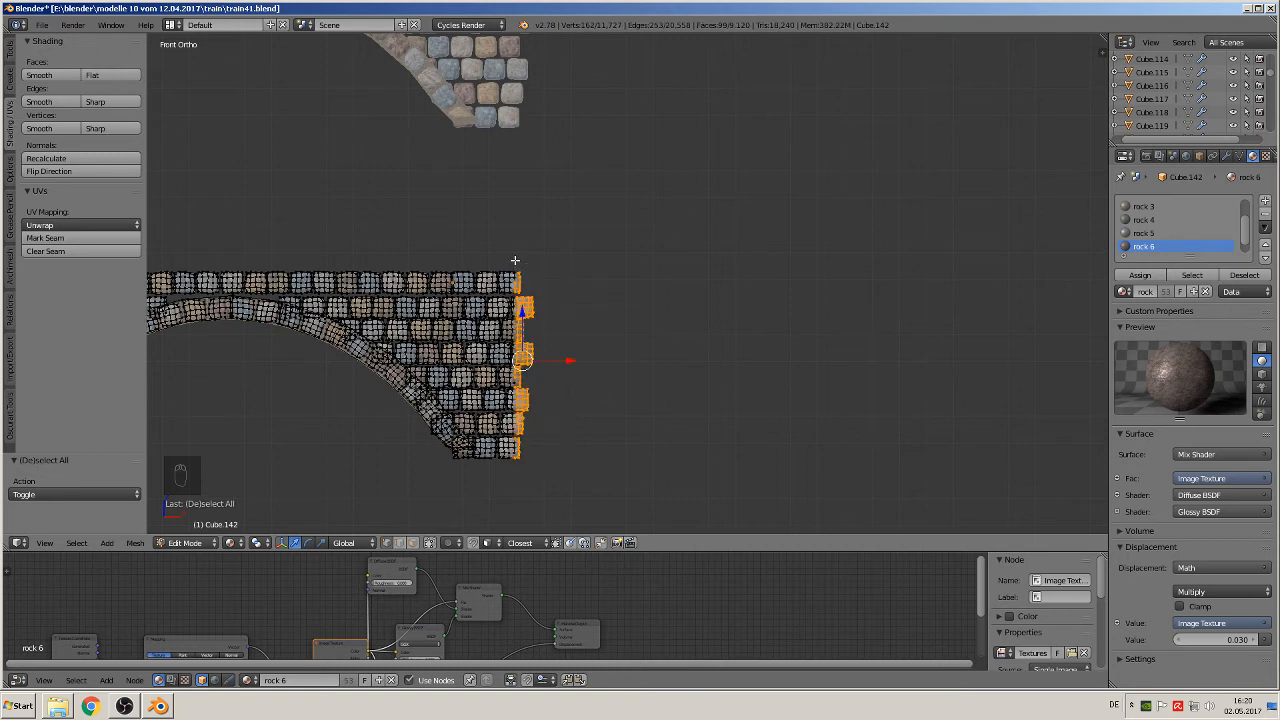
pyautogui.press('x')
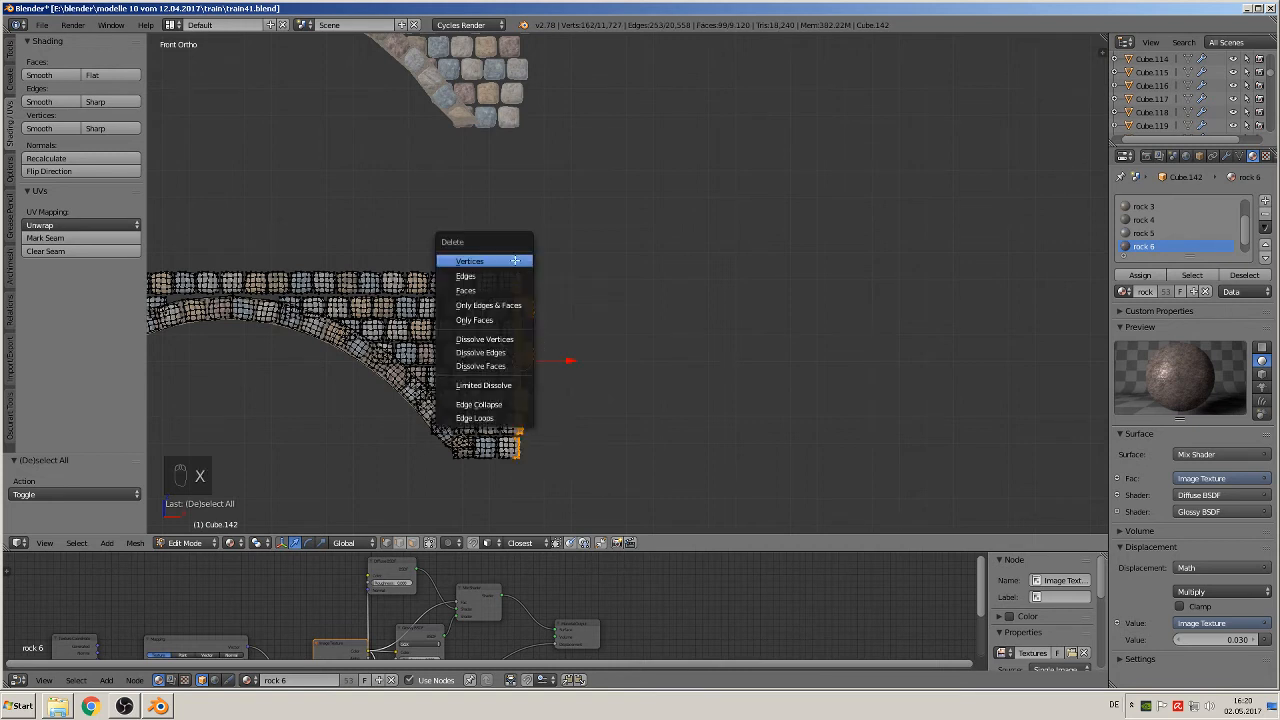
pyautogui.press('Return')
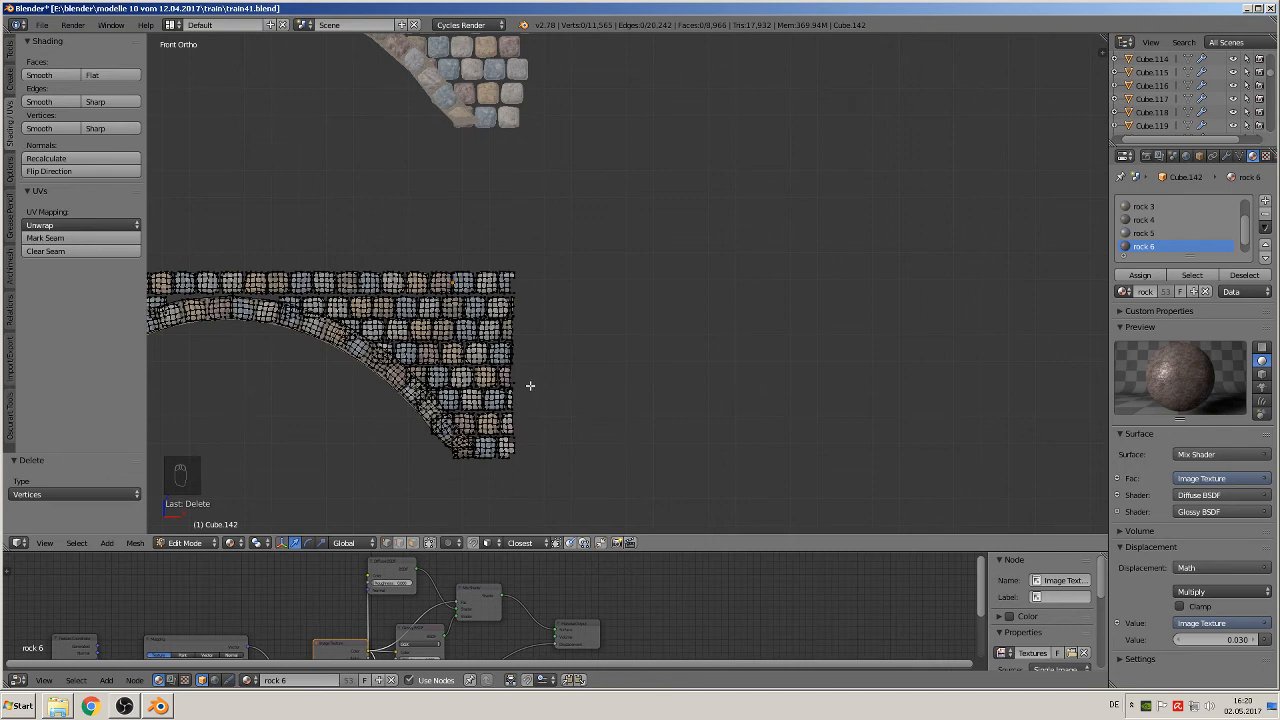
pyautogui.hotkey('ctrl', 'z')
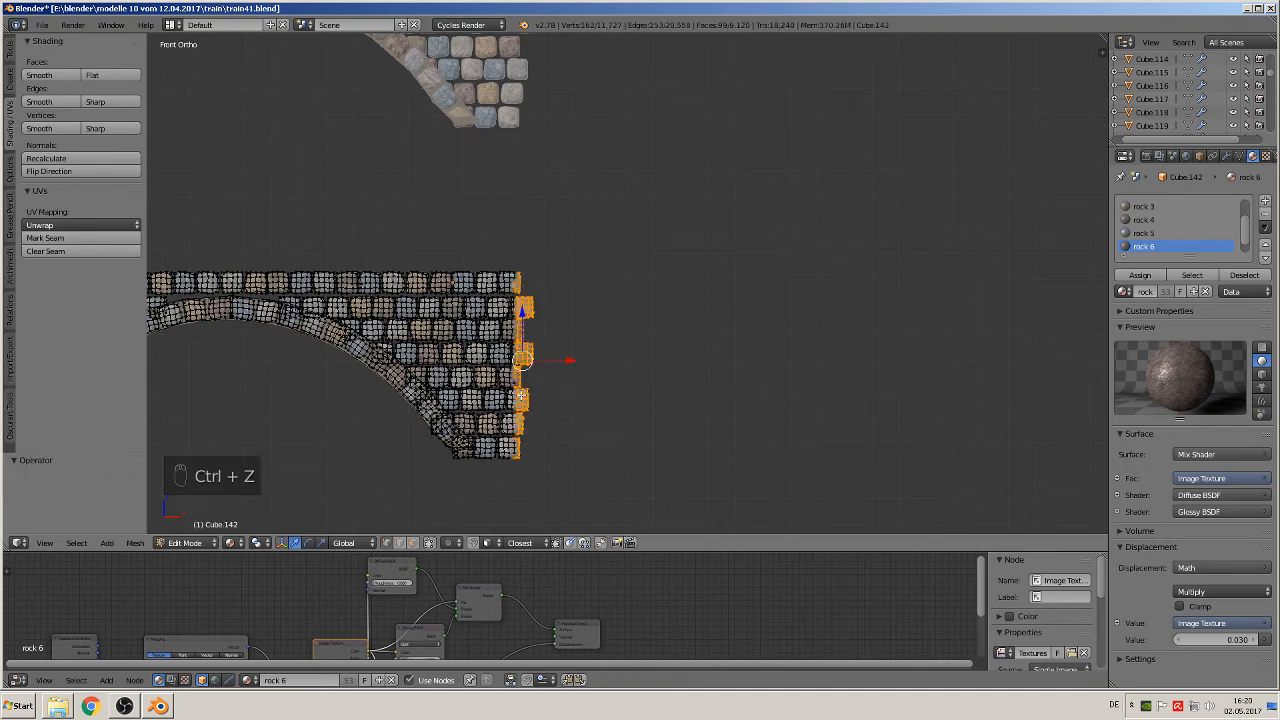
# Step: Add the missed edge vertices of the top, fifth and bottom courses to the end selection and delete all selected vertices
pyautogui.scroll(4, 523, 394)
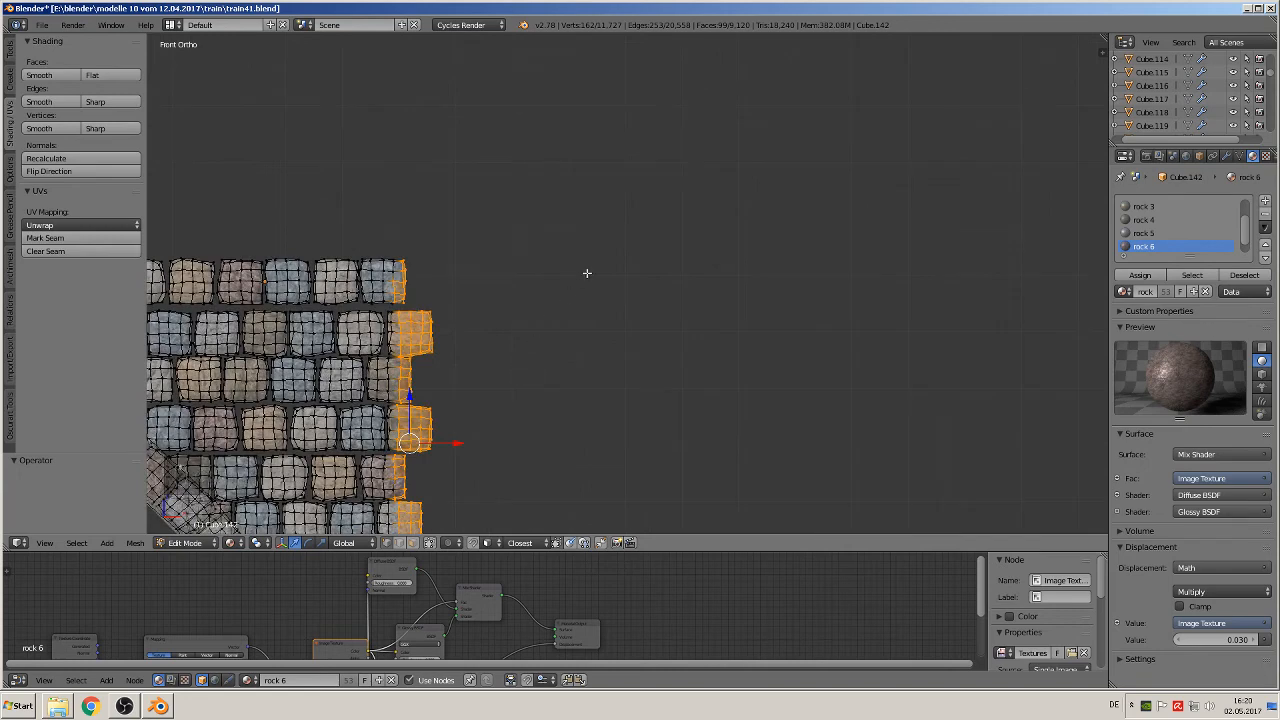
pyautogui.scroll(2, 600, 260)
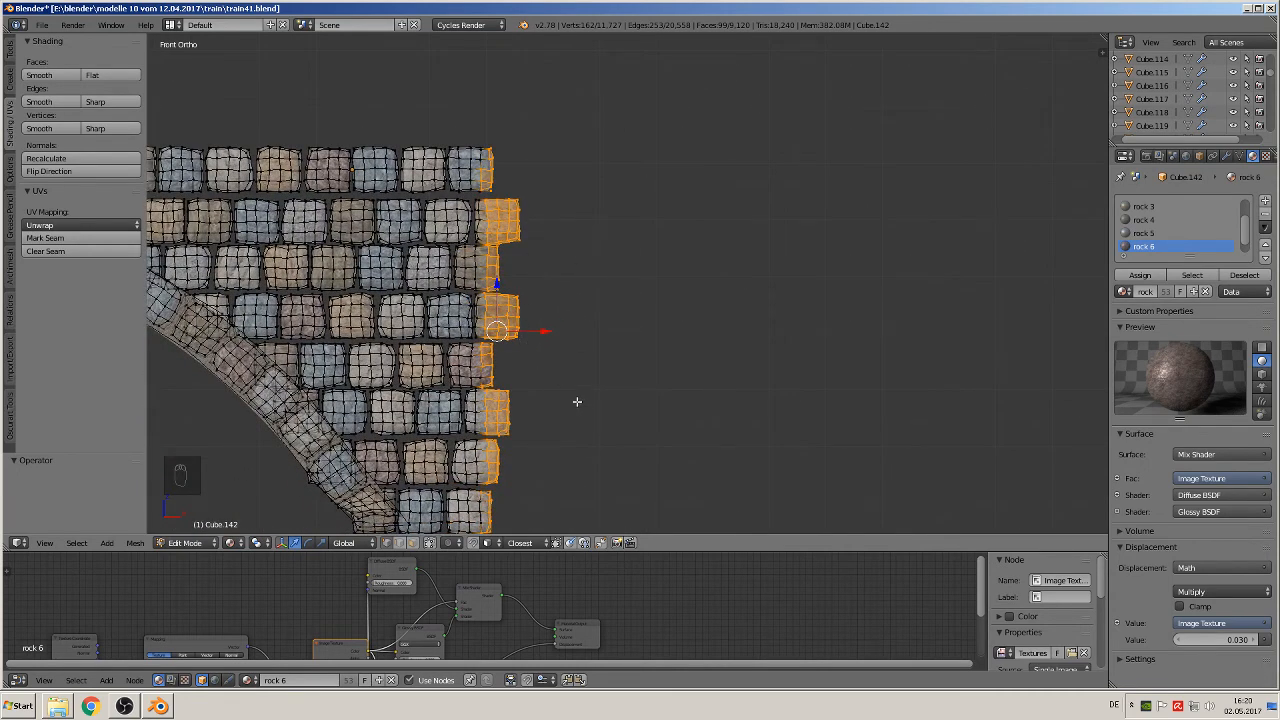
pyautogui.keyDown('shift'); pyautogui.moveTo(578, 401); pyautogui.dragTo(606, 371, button='middle'); pyautogui.keyUp('shift')
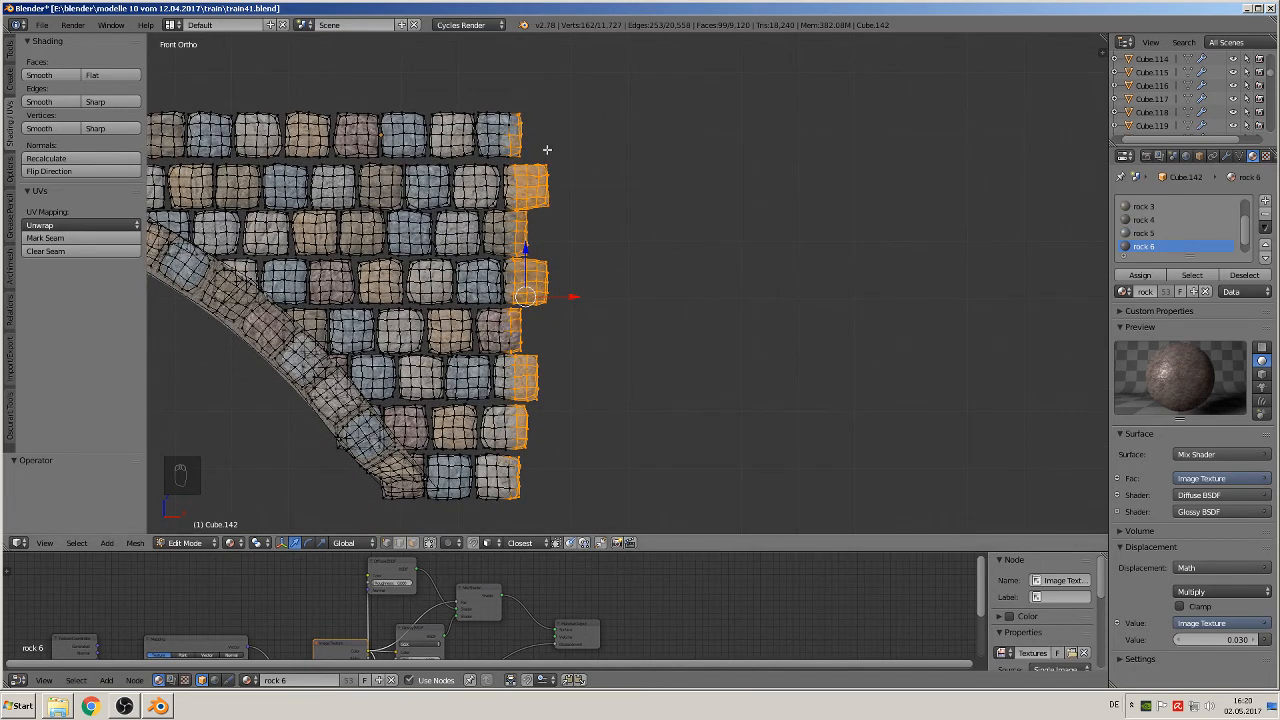
pyautogui.press('c')
pyautogui.click(520, 123)
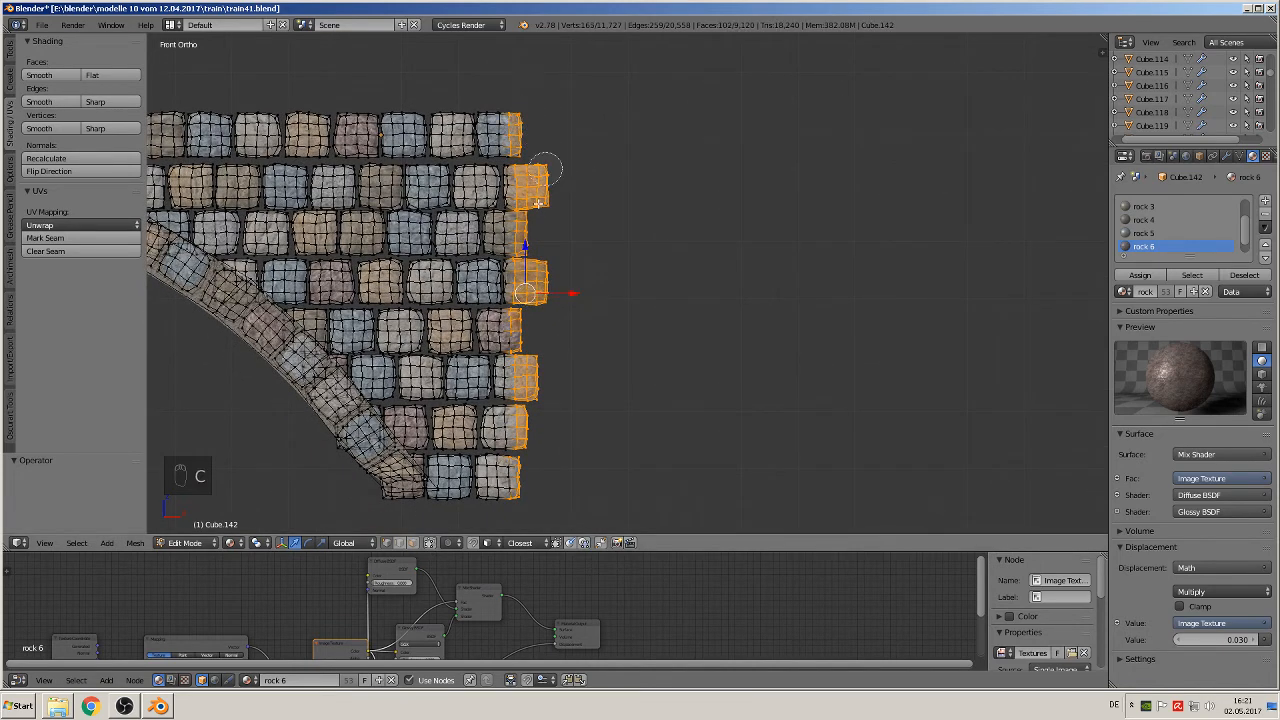
pyautogui.click(522, 345)
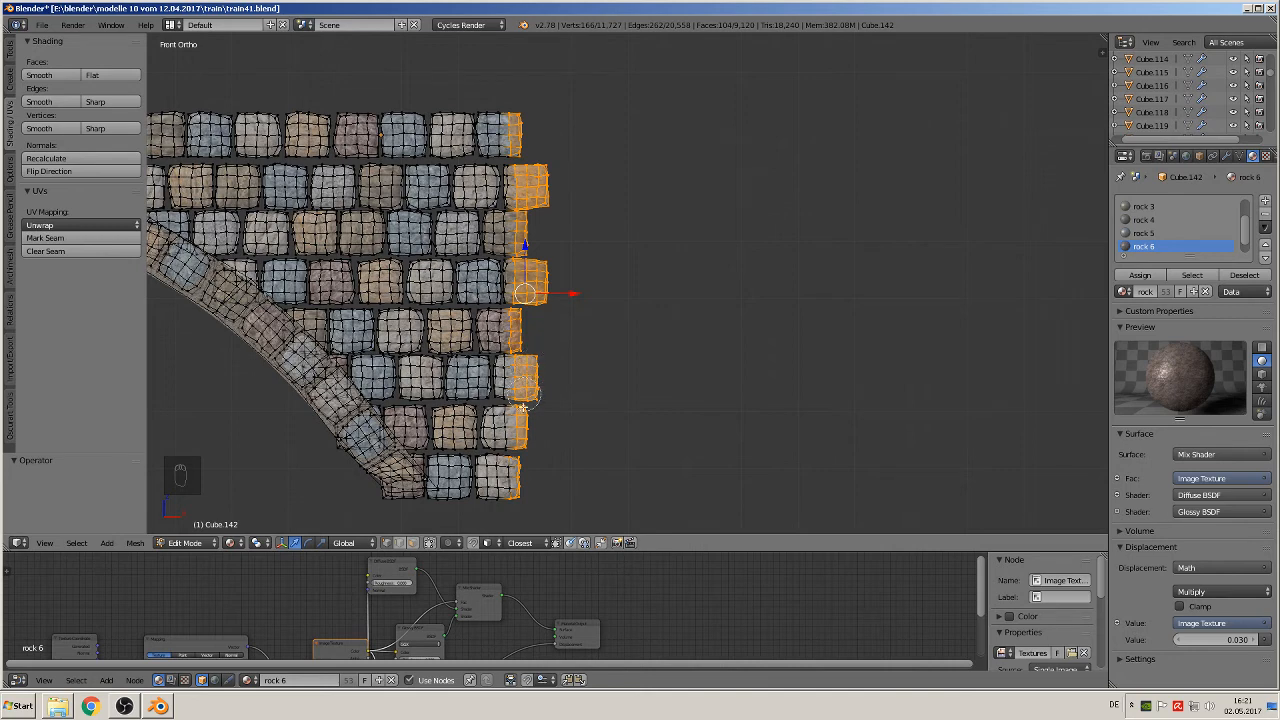
pyautogui.moveTo(519, 473); pyautogui.dragTo(519, 488)
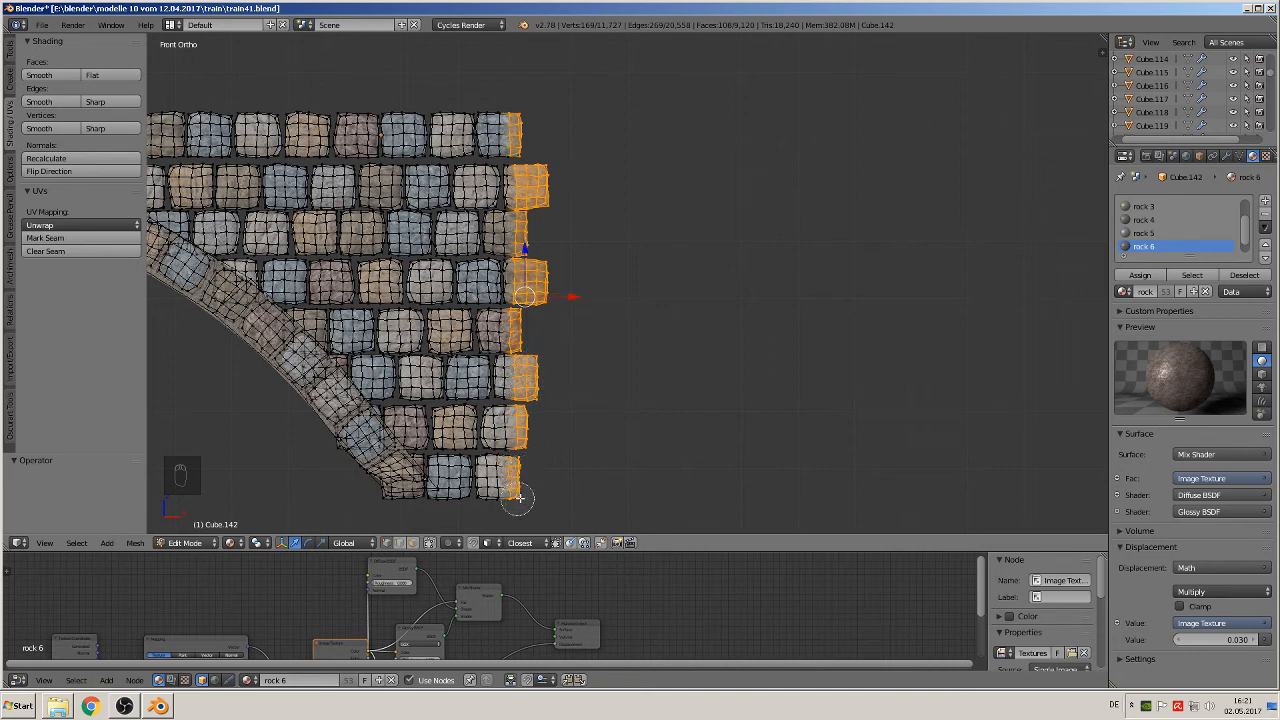
pyautogui.rightClick(518, 498)
pyautogui.press('x')
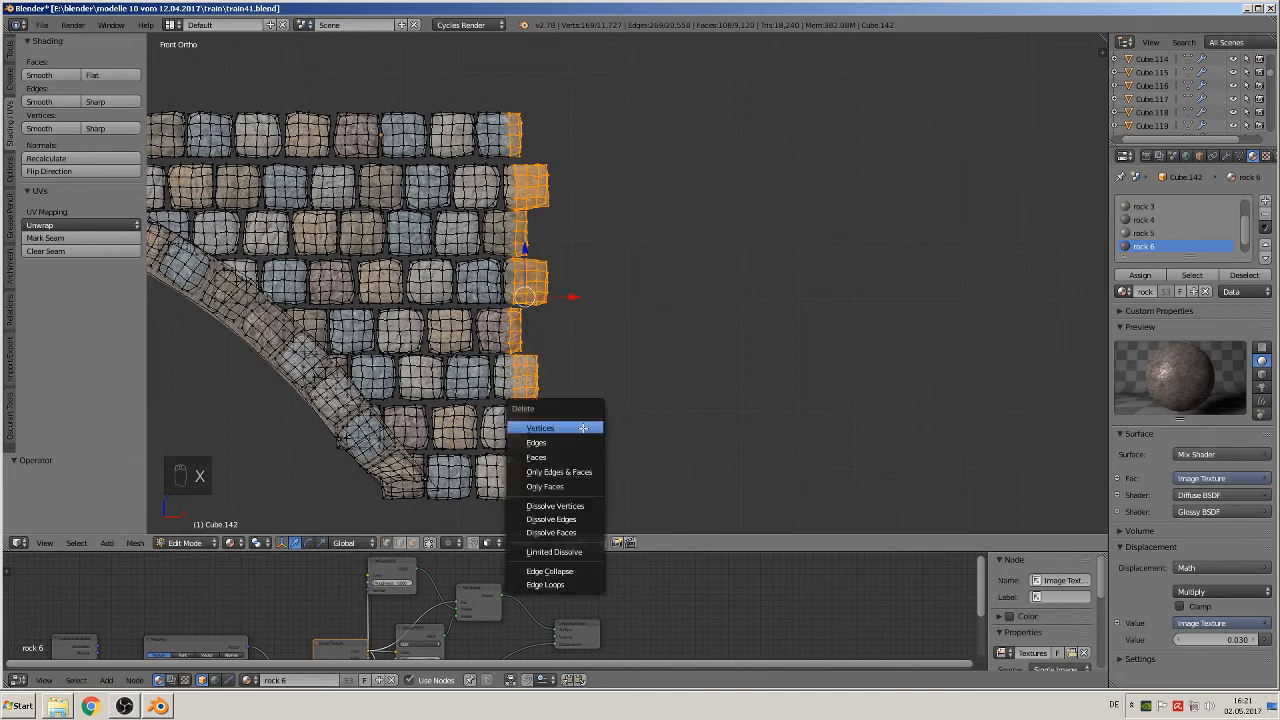
pyautogui.click(581, 429)
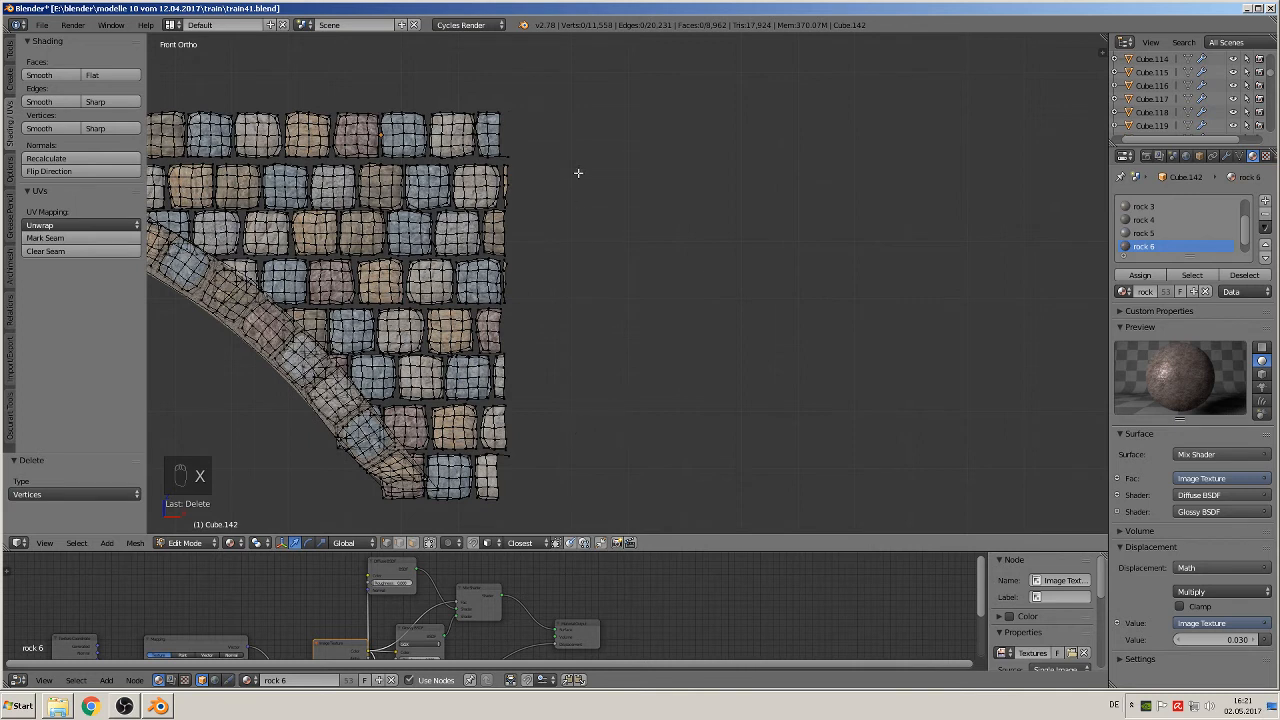
# Step: Delete the stray vertices still protruding from the bridge copy's right end, below the top course and beside the bottom course
pyautogui.rightClick(517, 157)
pyautogui.press('x')
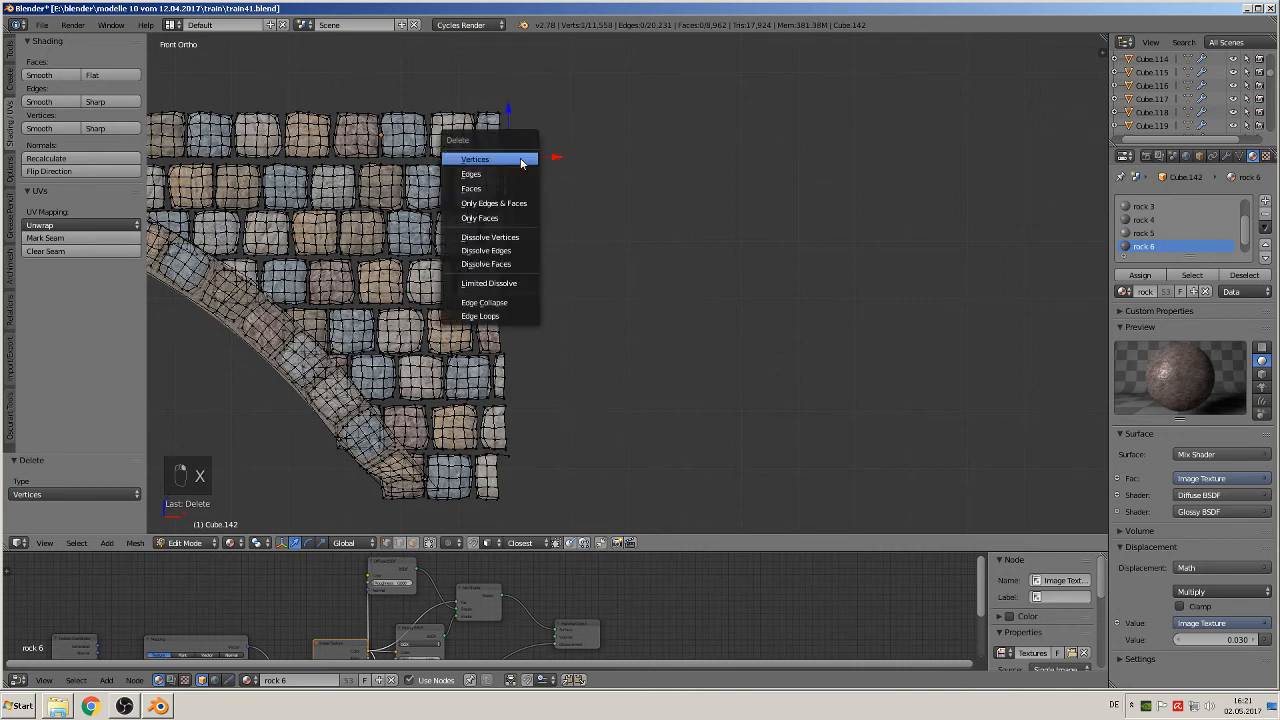
pyautogui.press('Return')
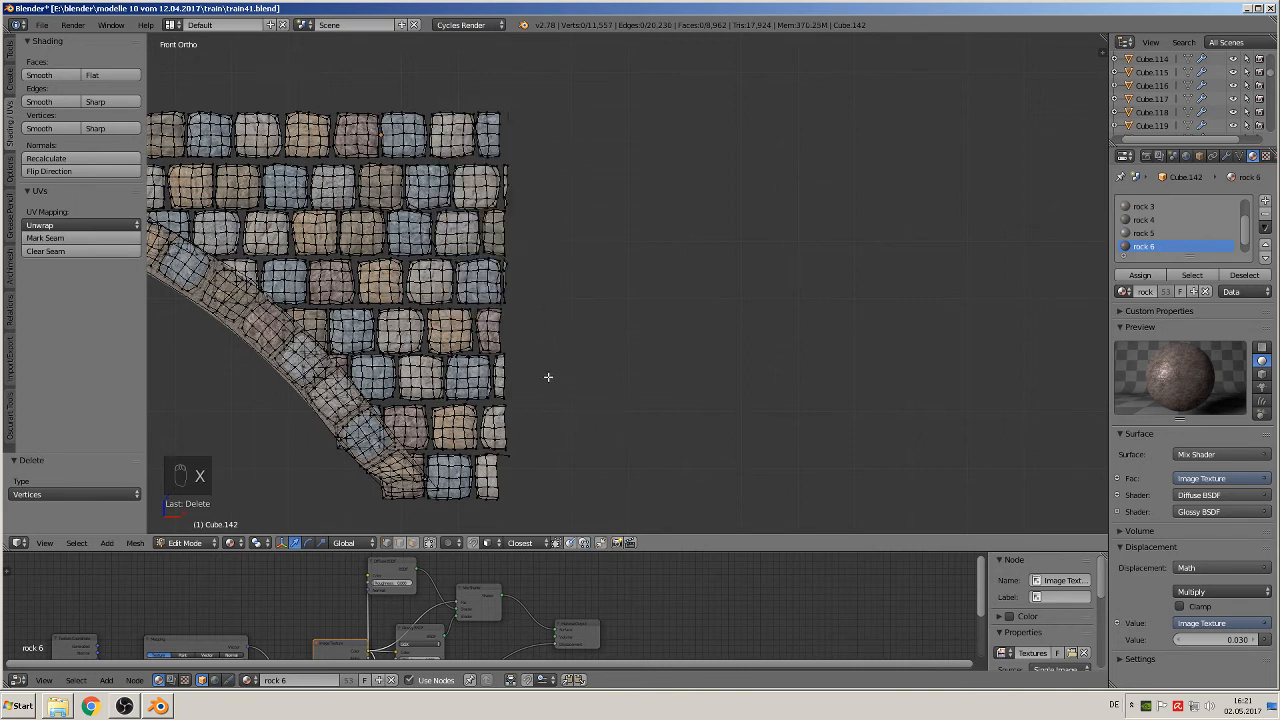
pyautogui.rightClick(521, 458)
pyautogui.keyDown('shift'); pyautogui.rightClick(502, 454); pyautogui.keyUp('shift')
pyautogui.press('x')
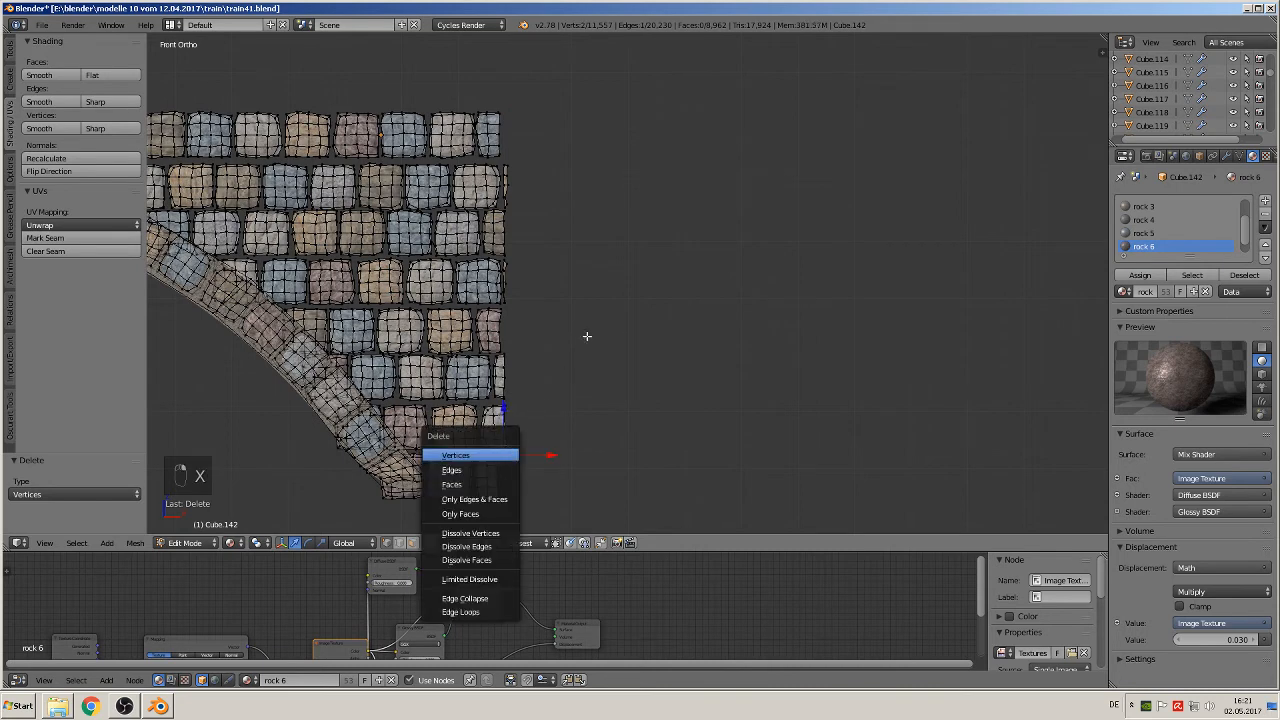
pyautogui.press('Return')
pyautogui.scroll(-5, 566, 286)
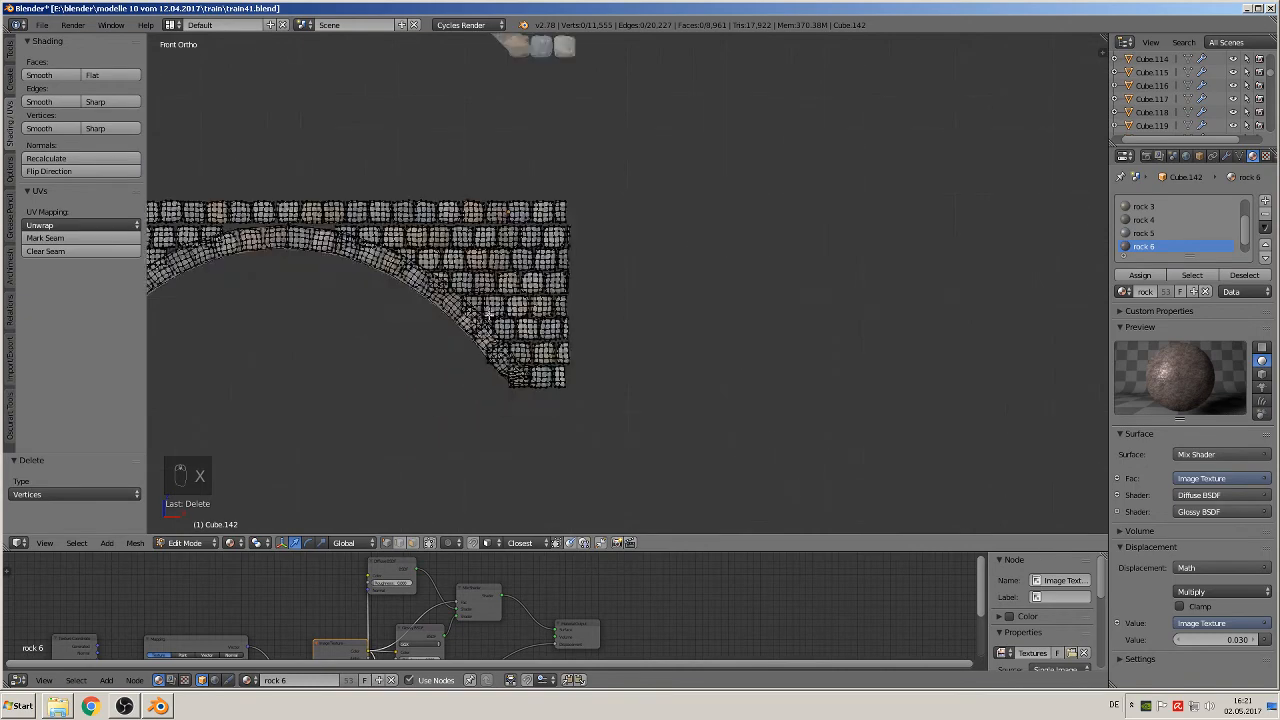
# Step: Select the vertices protruding along the bridge copy's left end, from the bottom course to the top, and delete them
pyautogui.scroll(-1, 455, 292)
pyautogui.keyDown('shift'); pyautogui.moveTo(514, 268); pyautogui.dragTo(467, 297, button='middle'); pyautogui.keyUp('shift')
pyautogui.scroll(2, 572, 406)
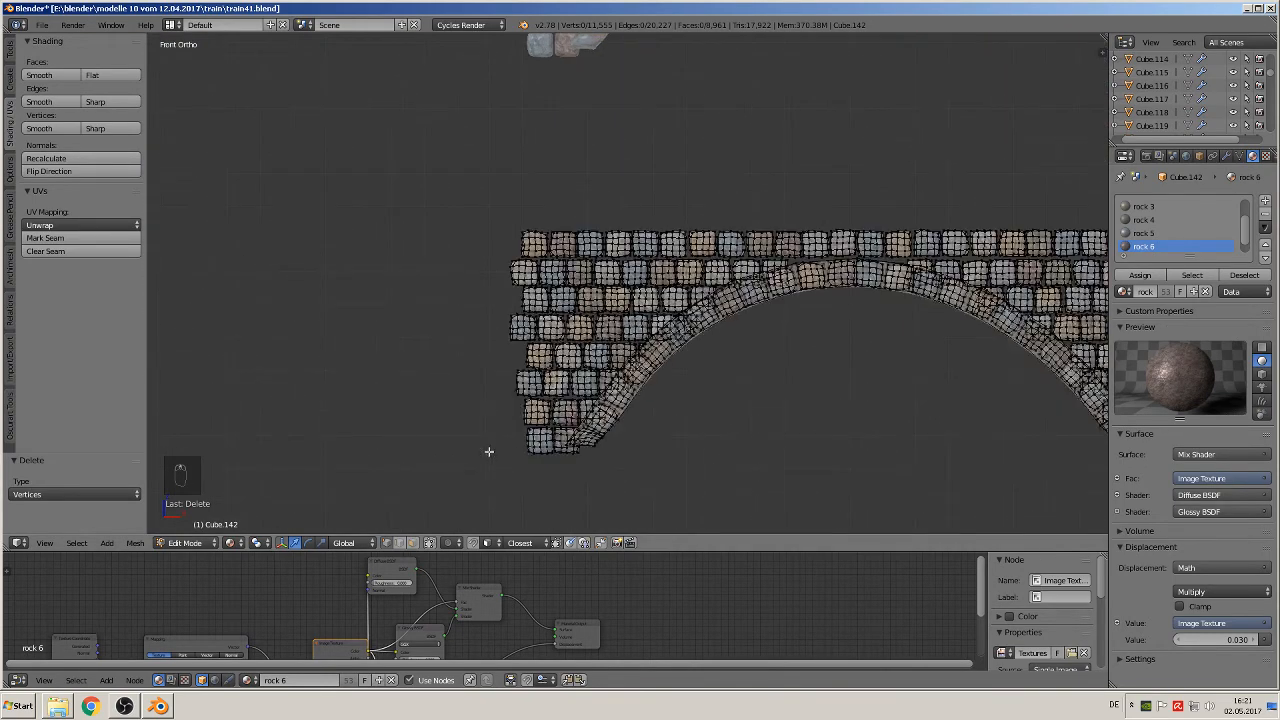
pyautogui.press('b')
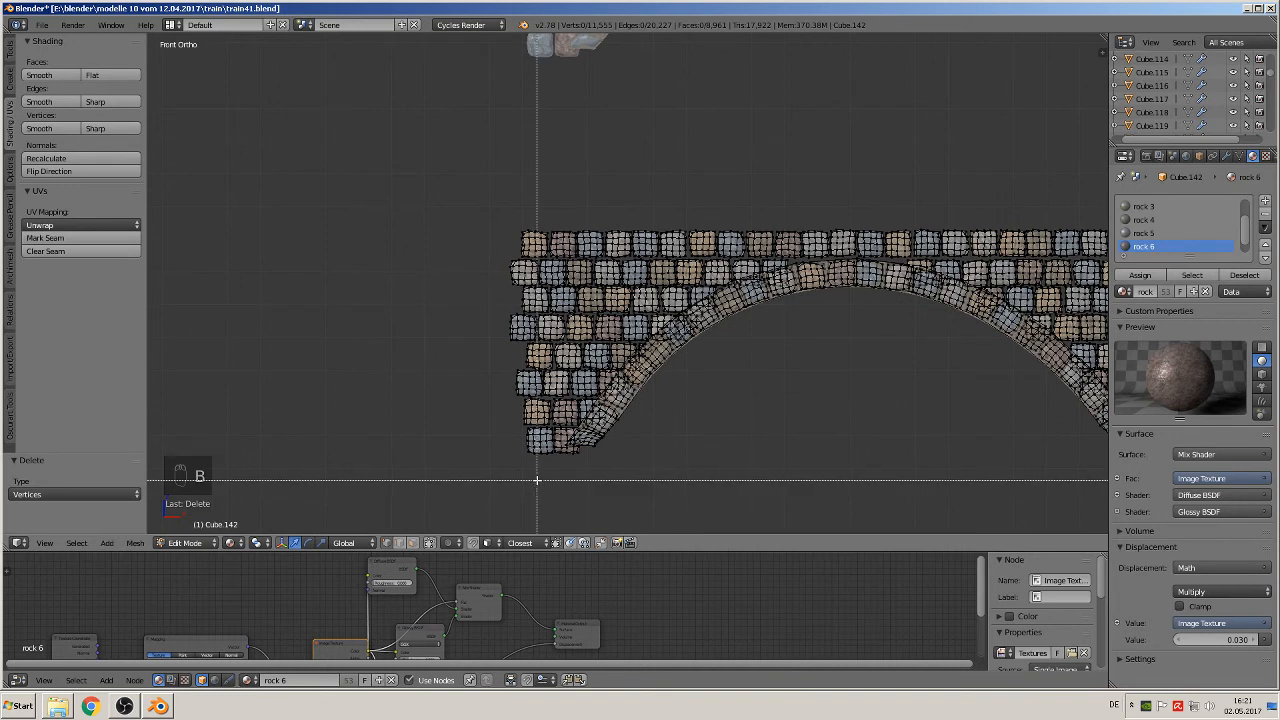
pyautogui.moveTo(530, 483); pyautogui.dragTo(466, 197)
pyautogui.press('x')
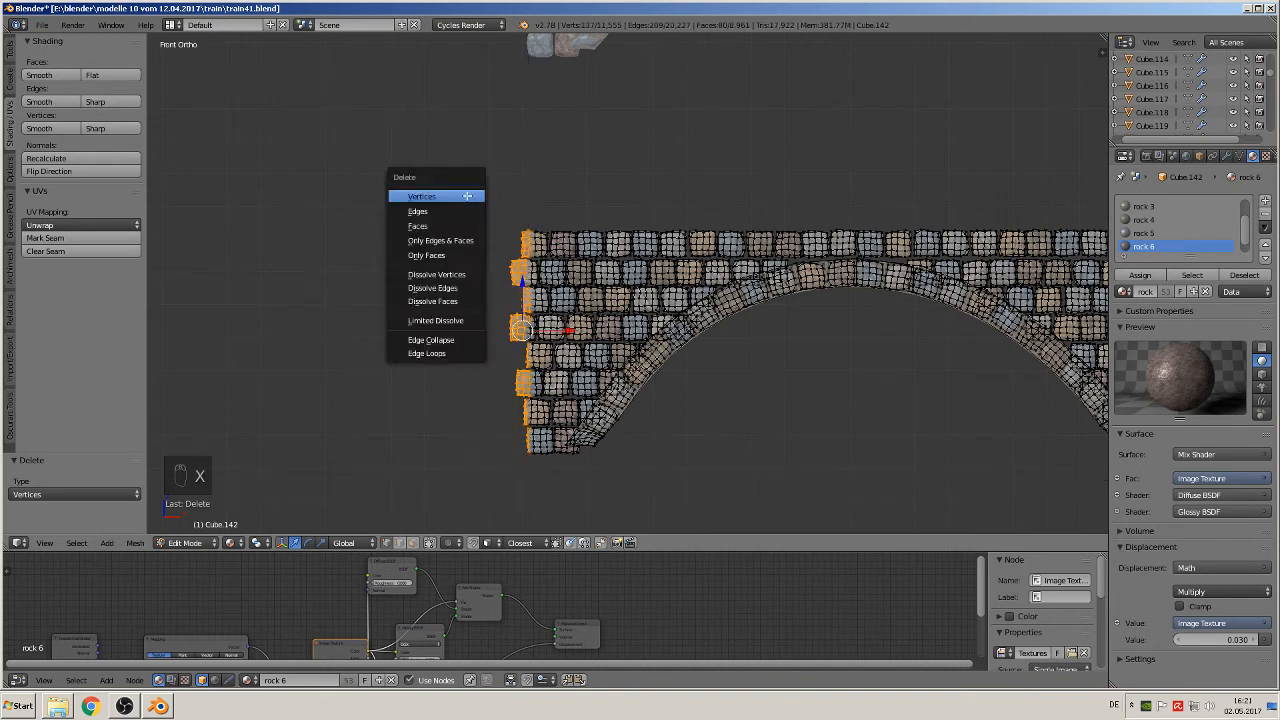
pyautogui.click(469, 197)
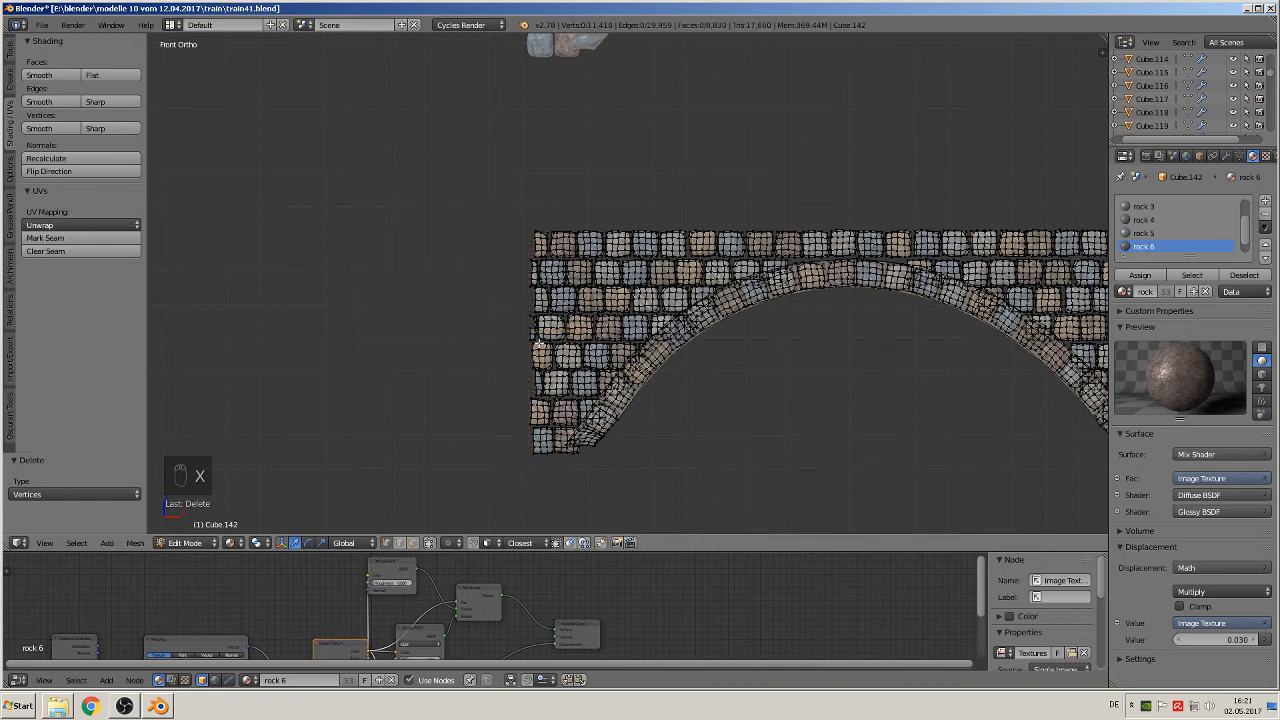
# Step: Delete the two stray vertices left near the third and fourth courses of the bridge copy's left end and leave mesh editing
pyautogui.scroll(2, 538, 344)
pyautogui.click(454, 288)
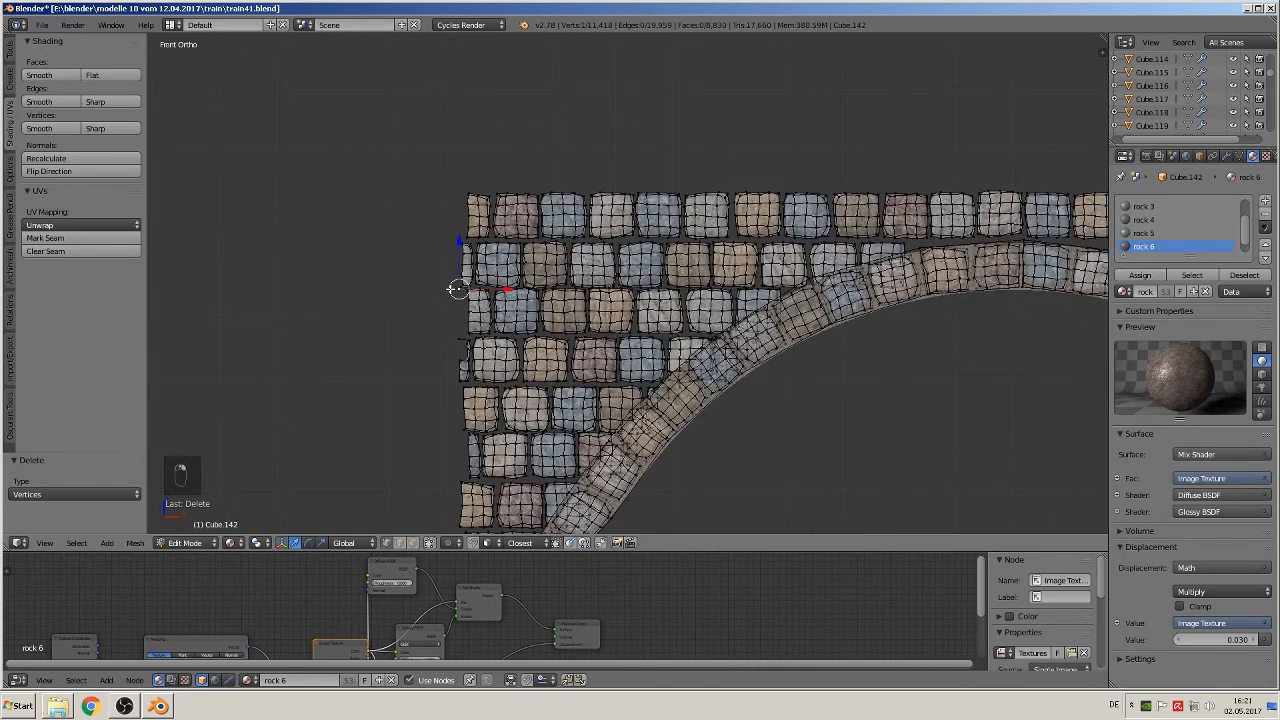
pyautogui.press('x')
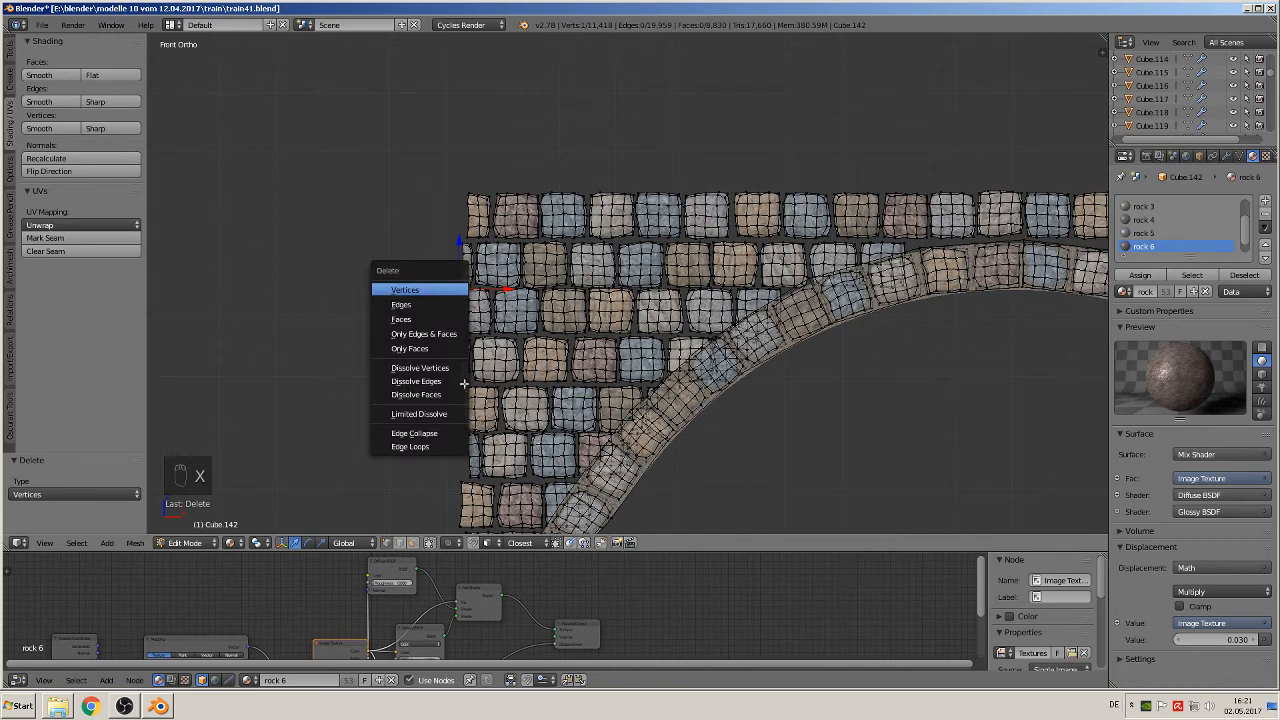
pyautogui.click(443, 290)
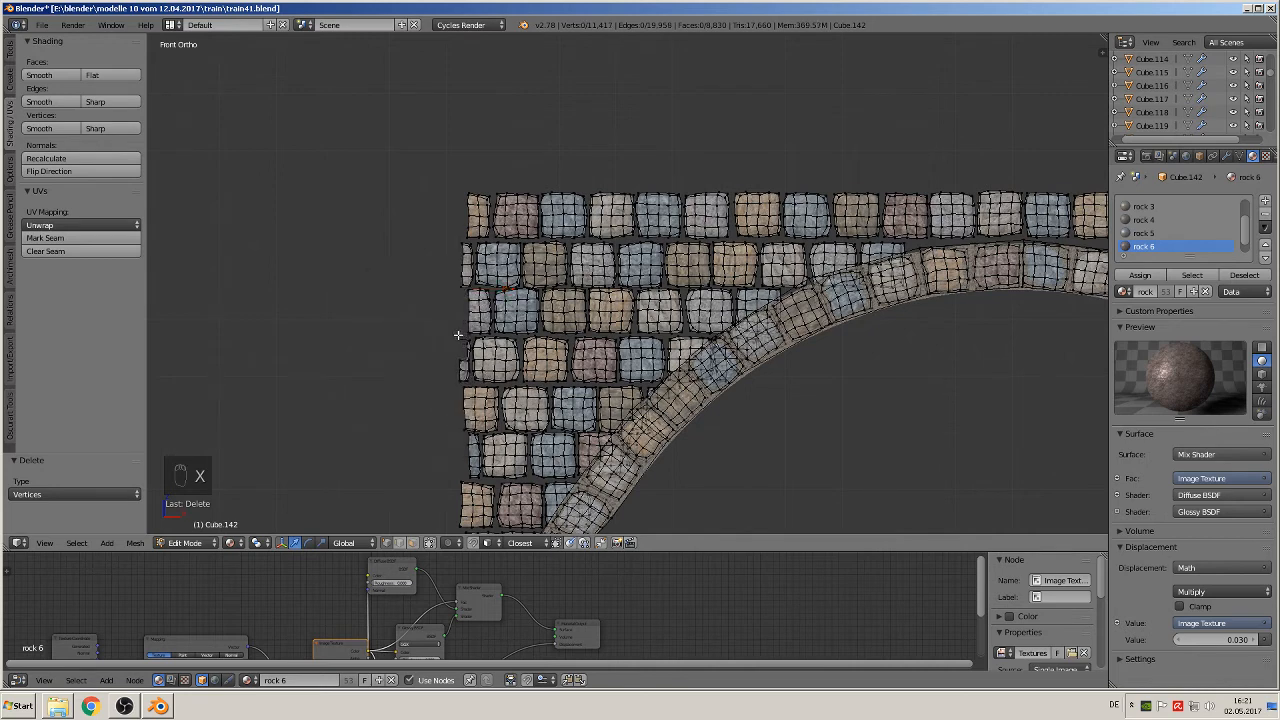
pyautogui.rightClick(457, 336)
pyautogui.press('x')
pyautogui.press('Tab')
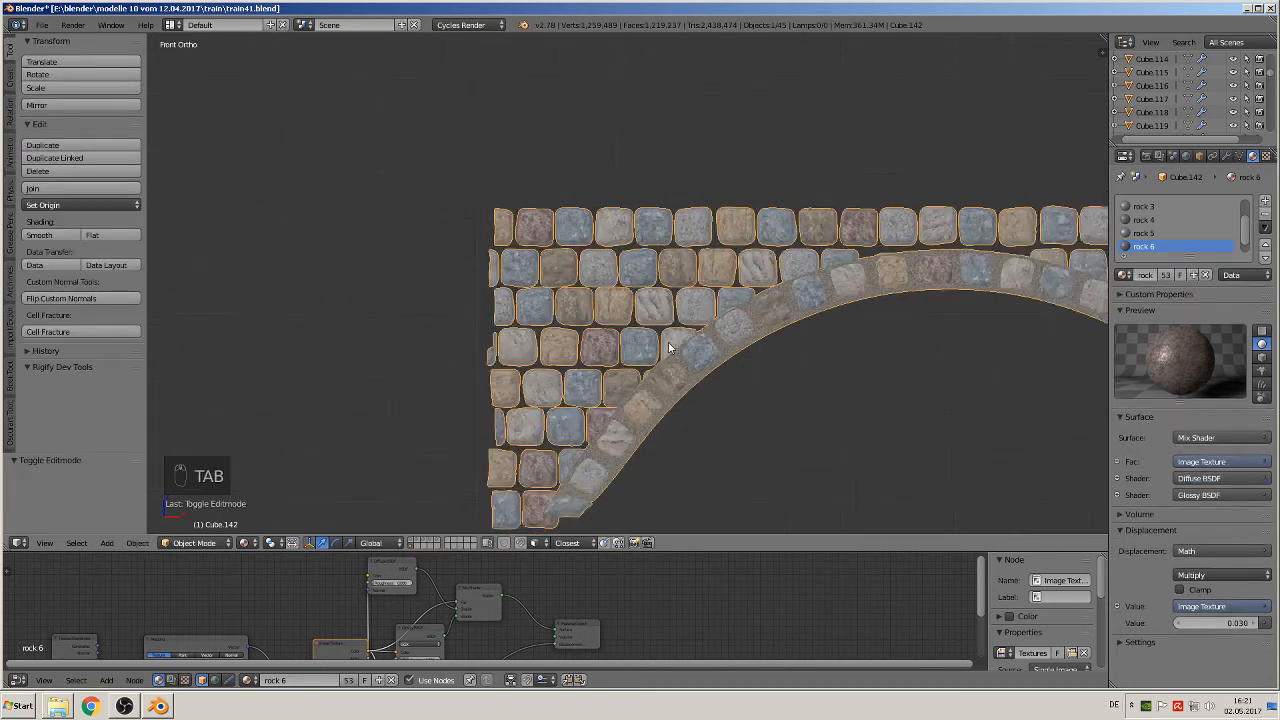
# Step: Examine the outline of the whole trimmed bridge copy in object mode and with all its vertices selected
pyautogui.scroll(-5, 680, 345)
pyautogui.keyDown('shift'); pyautogui.moveTo(875, 341); pyautogui.dragTo(389, 287, button='middle'); pyautogui.keyUp('shift')
pyautogui.keyDown('shift'); pyautogui.moveTo(840, 335); pyautogui.dragTo(796, 368, button='middle'); pyautogui.keyUp('shift')
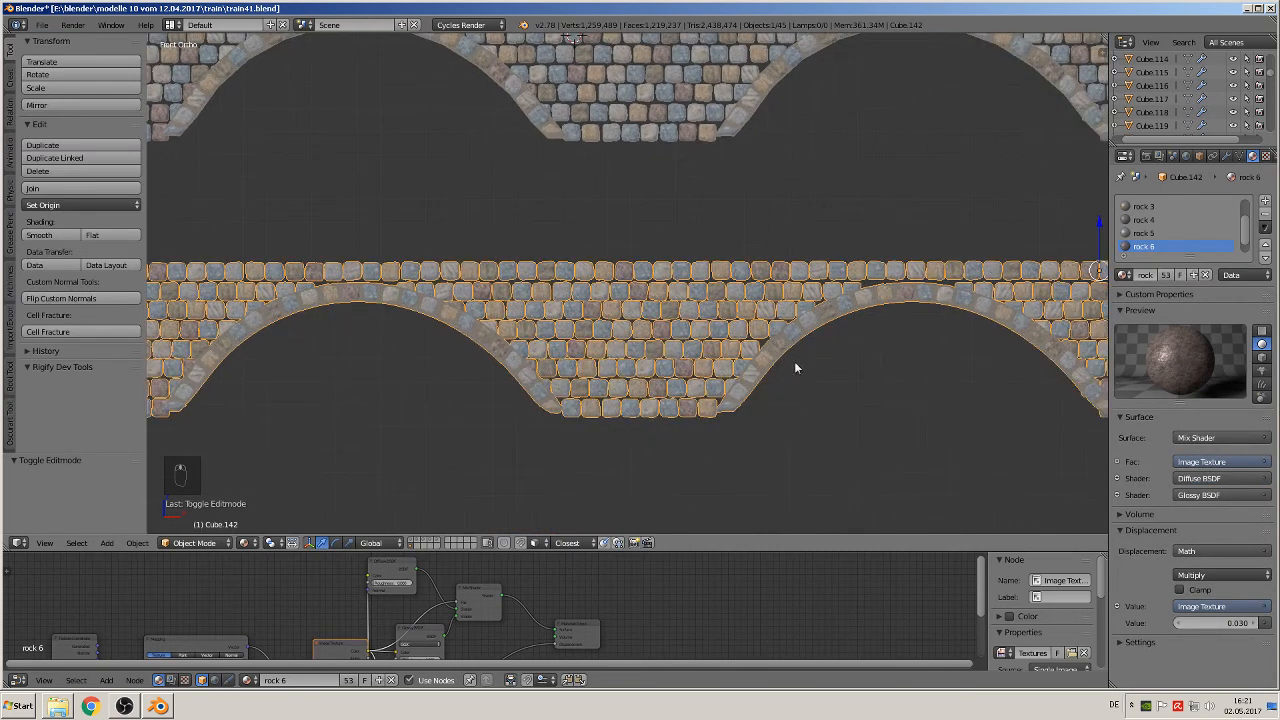
pyautogui.scroll(-5, 714, 343)
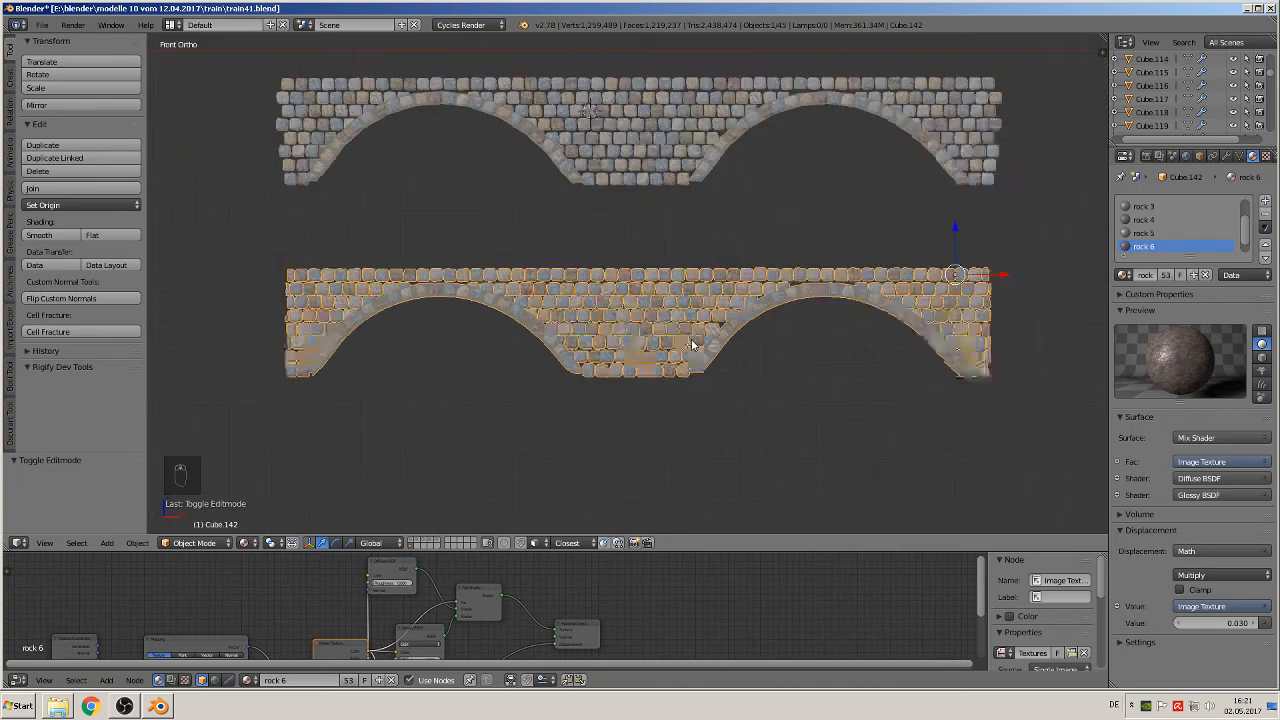
pyautogui.press('Tab')
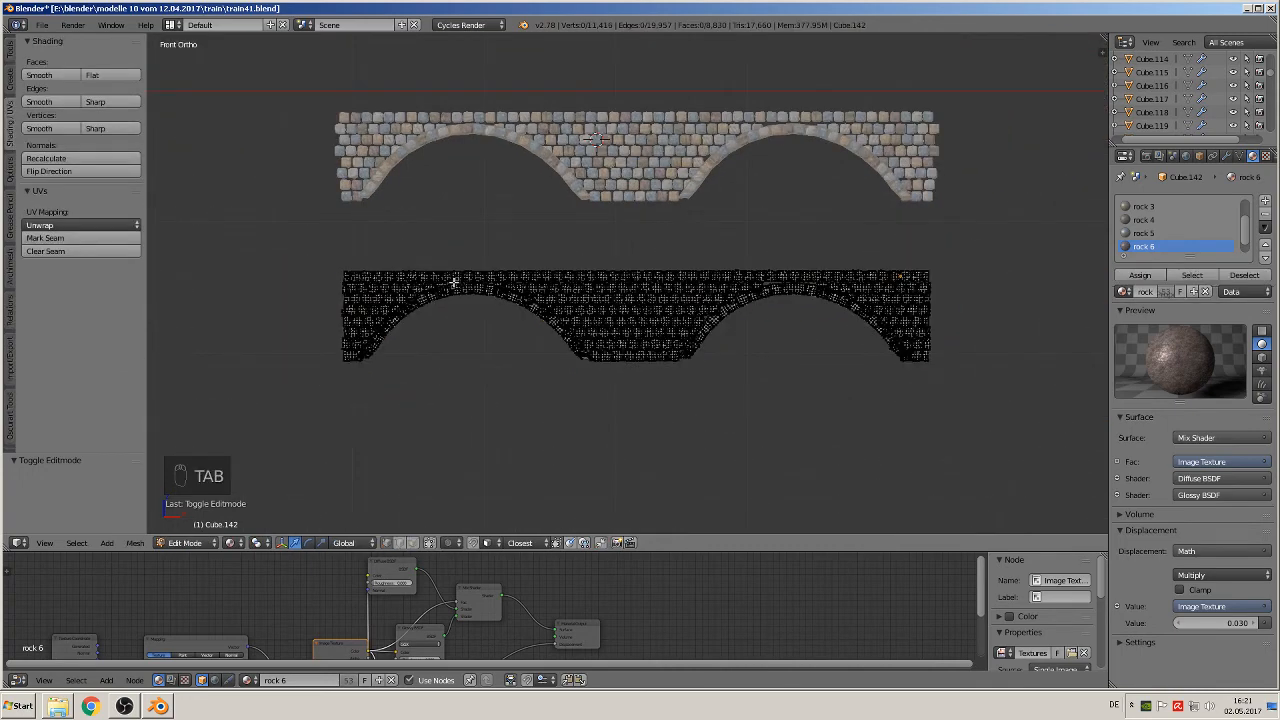
pyautogui.press('a')
pyautogui.press('a')
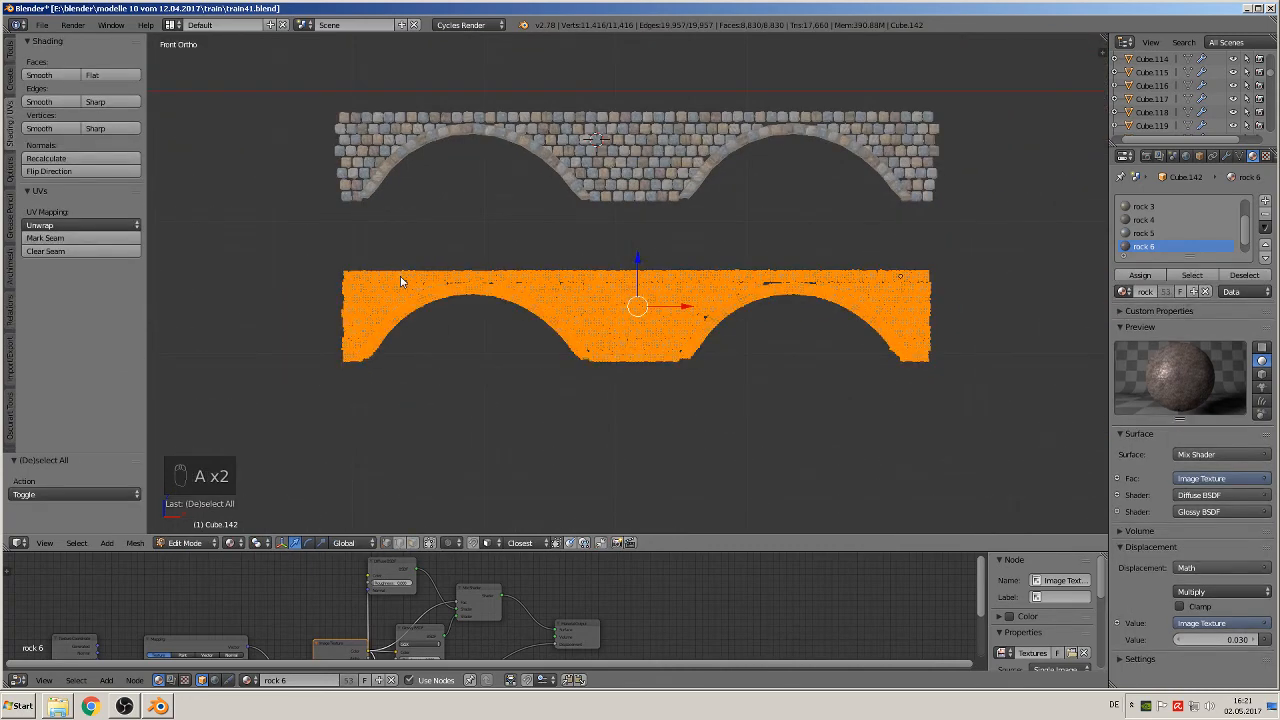
pyautogui.press('Tab')
# Step: Deselect everything and add a plane at the left end of the lower bridge copy
pyautogui.press('a')
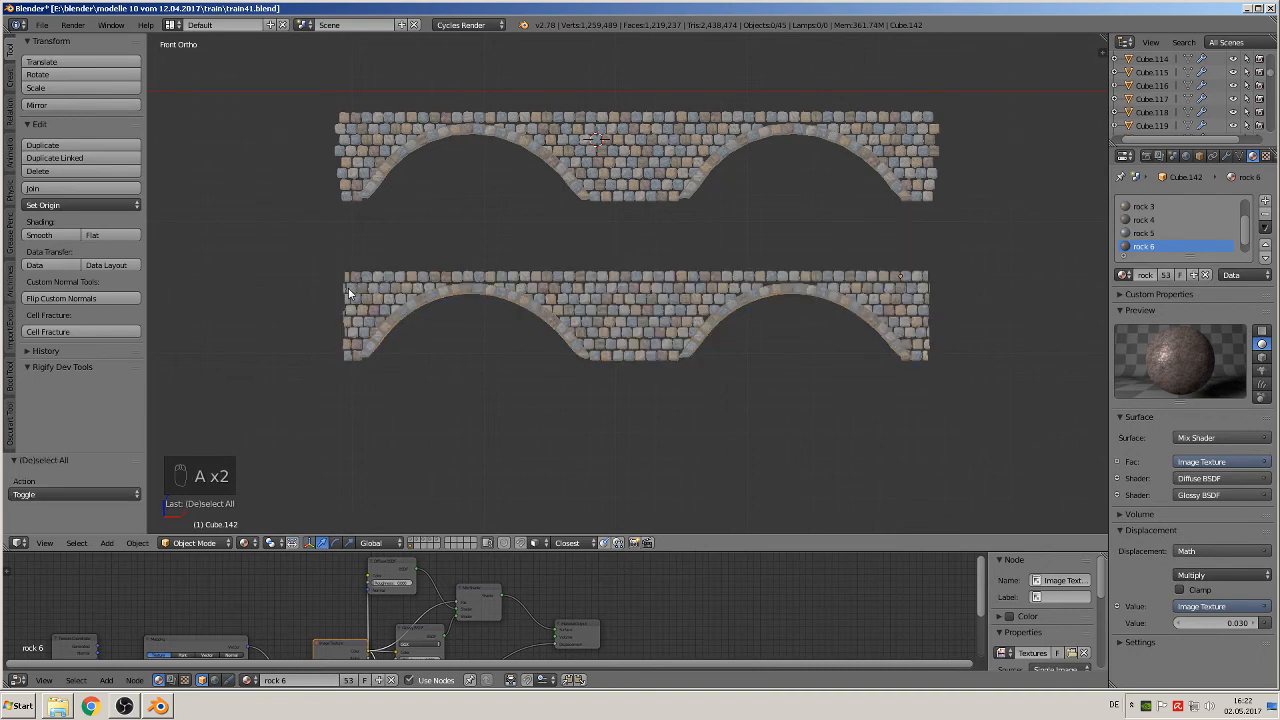
pyautogui.click(349, 292)
pyautogui.click(106, 542)
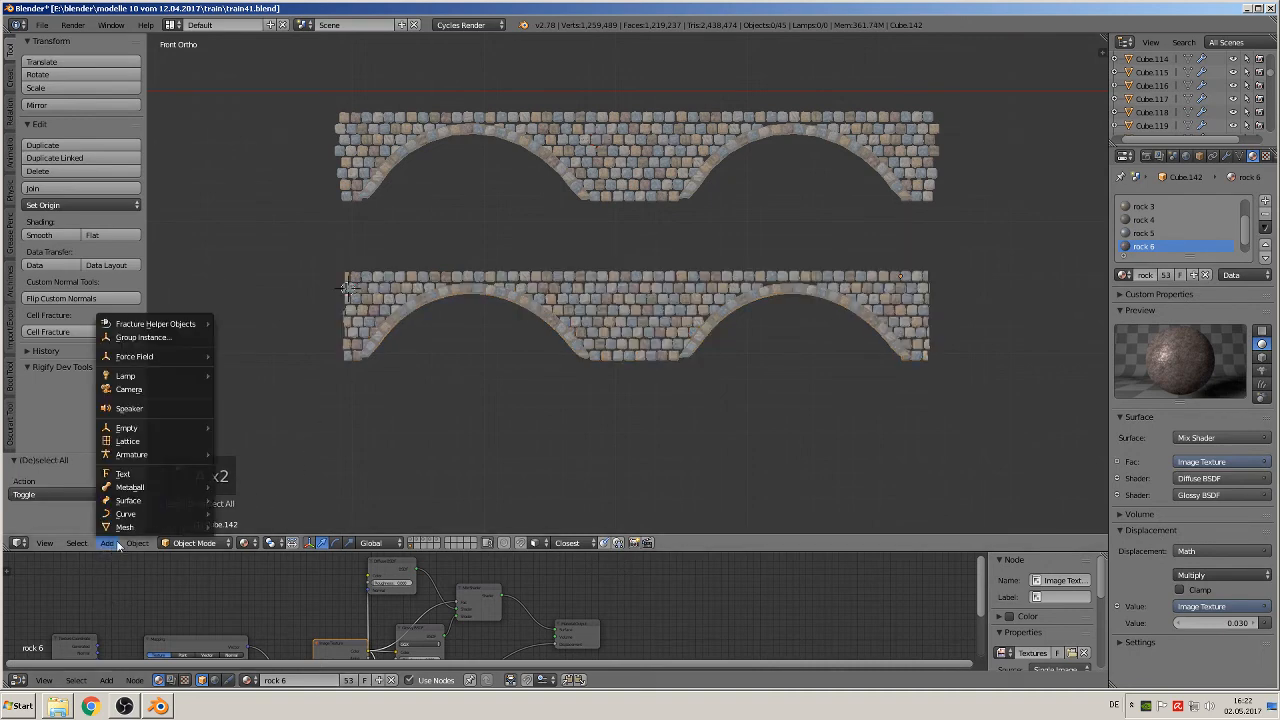
pyautogui.moveTo(124, 527)
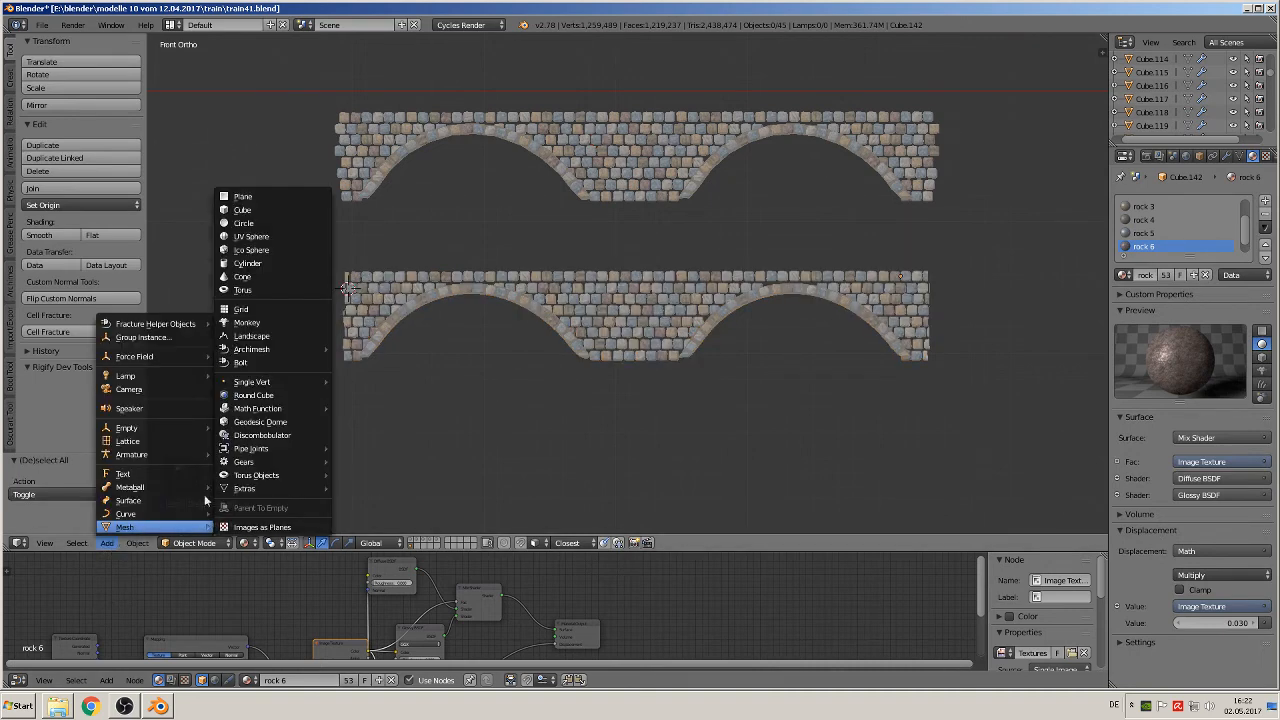
pyautogui.click(283, 196)
pyautogui.press('r')
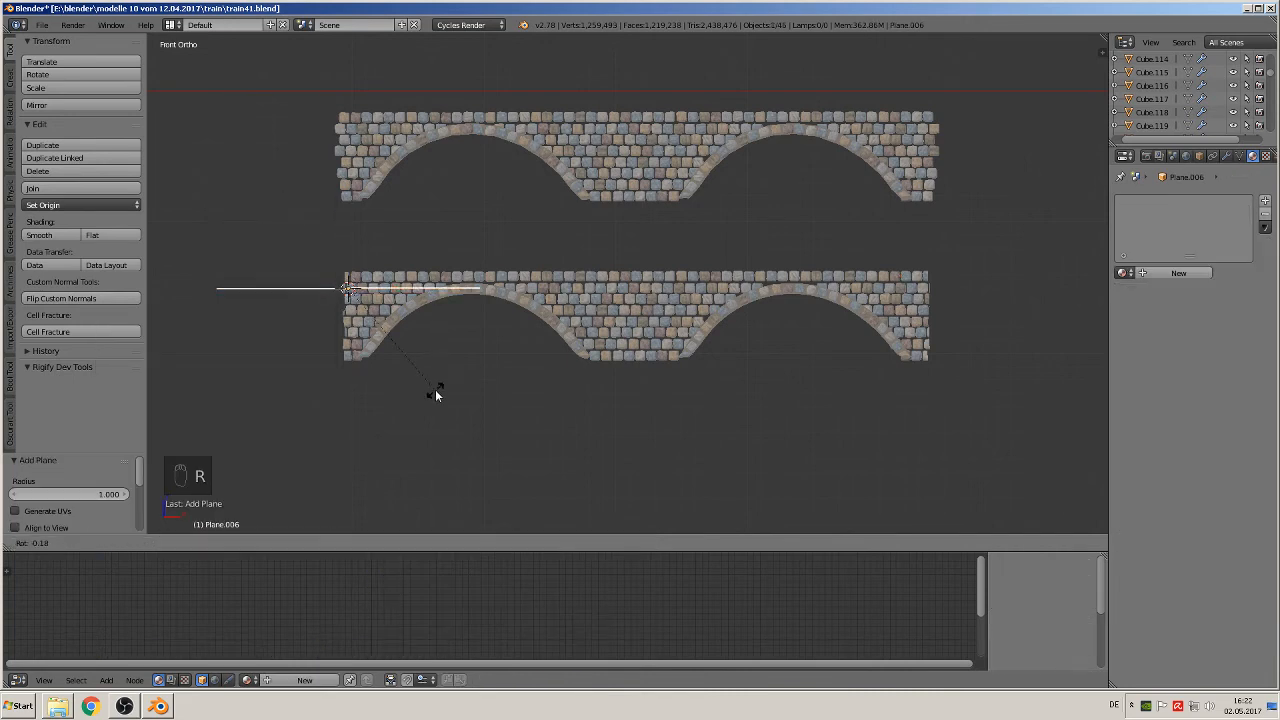
pyautogui.press('x')
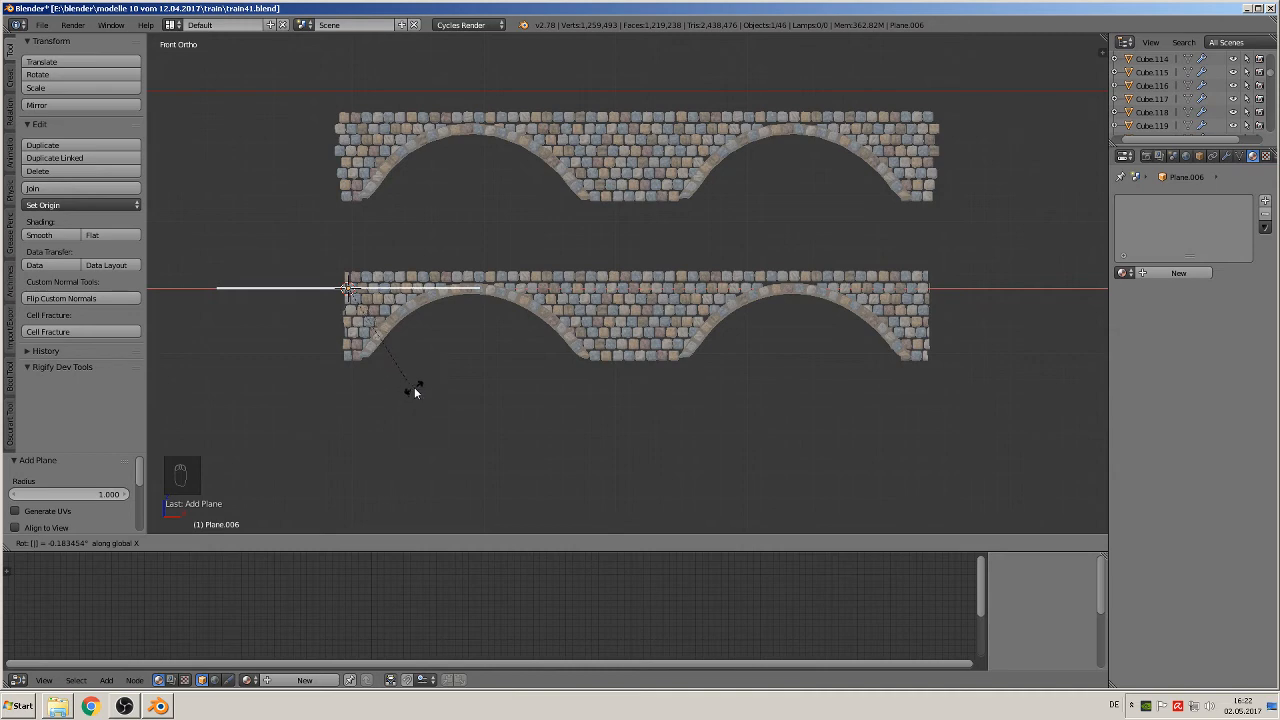
pyautogui.click(418, 388)
pyautogui.press('r')
pyautogui.press('x')
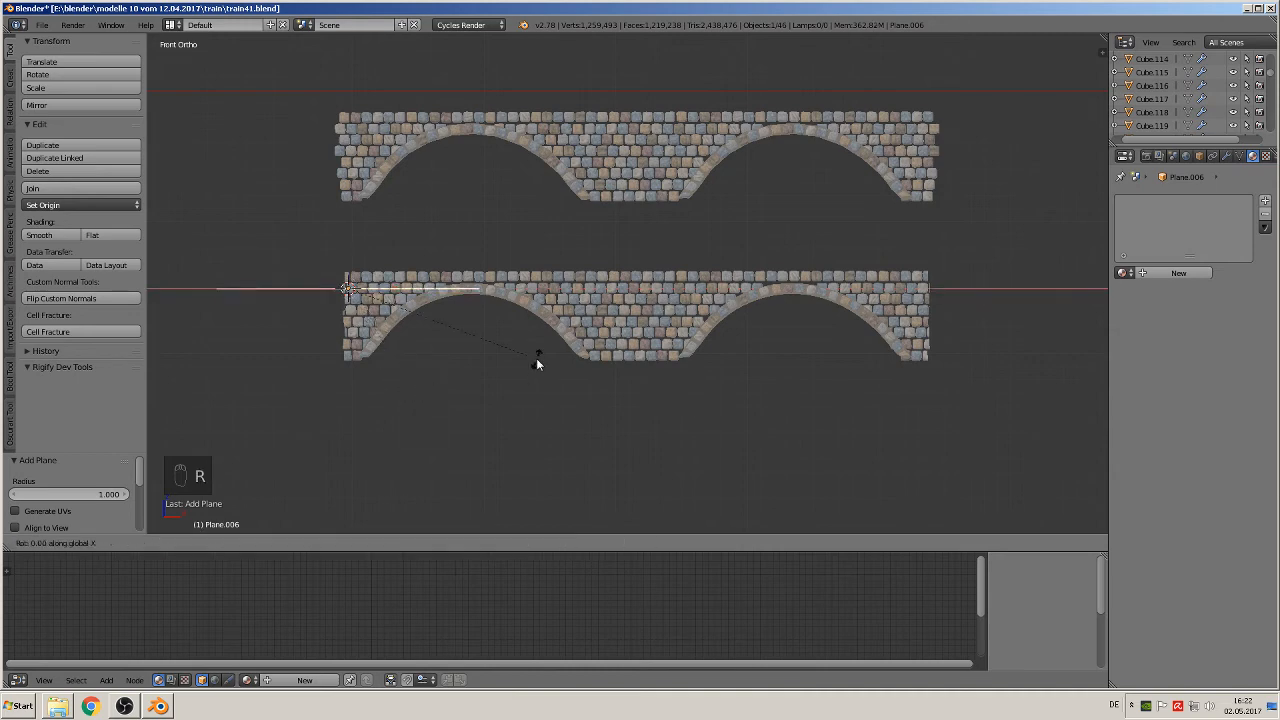
pyautogui.press('KP_Multiply')
pyautogui.click(537, 363)
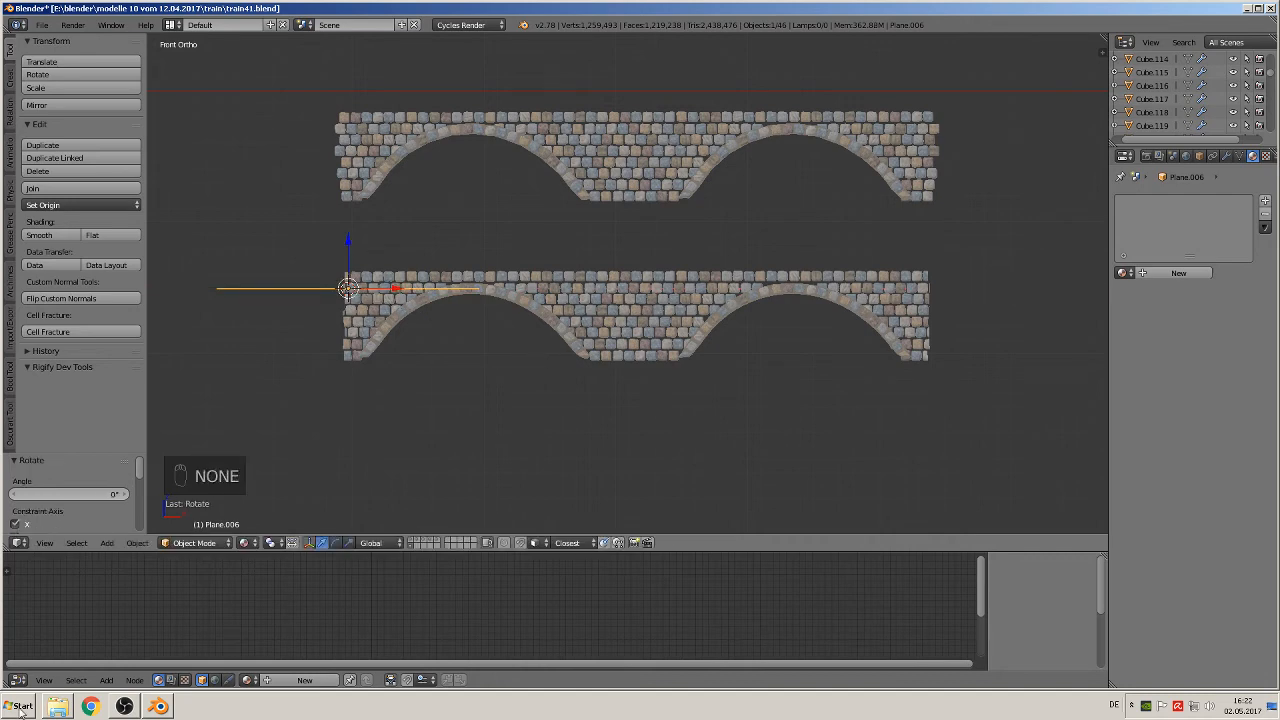
# Step: Rotate the plane 90° about the global X axis and save the file
pyautogui.write('rx90')
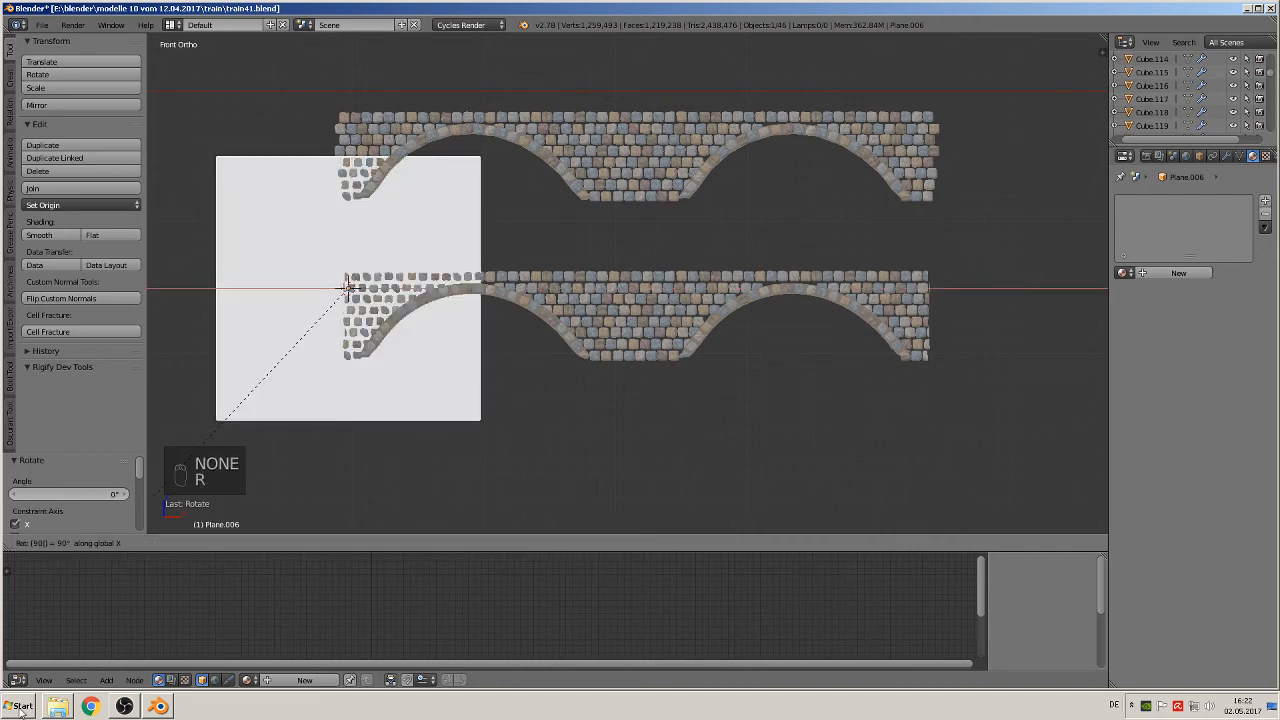
pyautogui.press('Return')
pyautogui.click(88, 706)
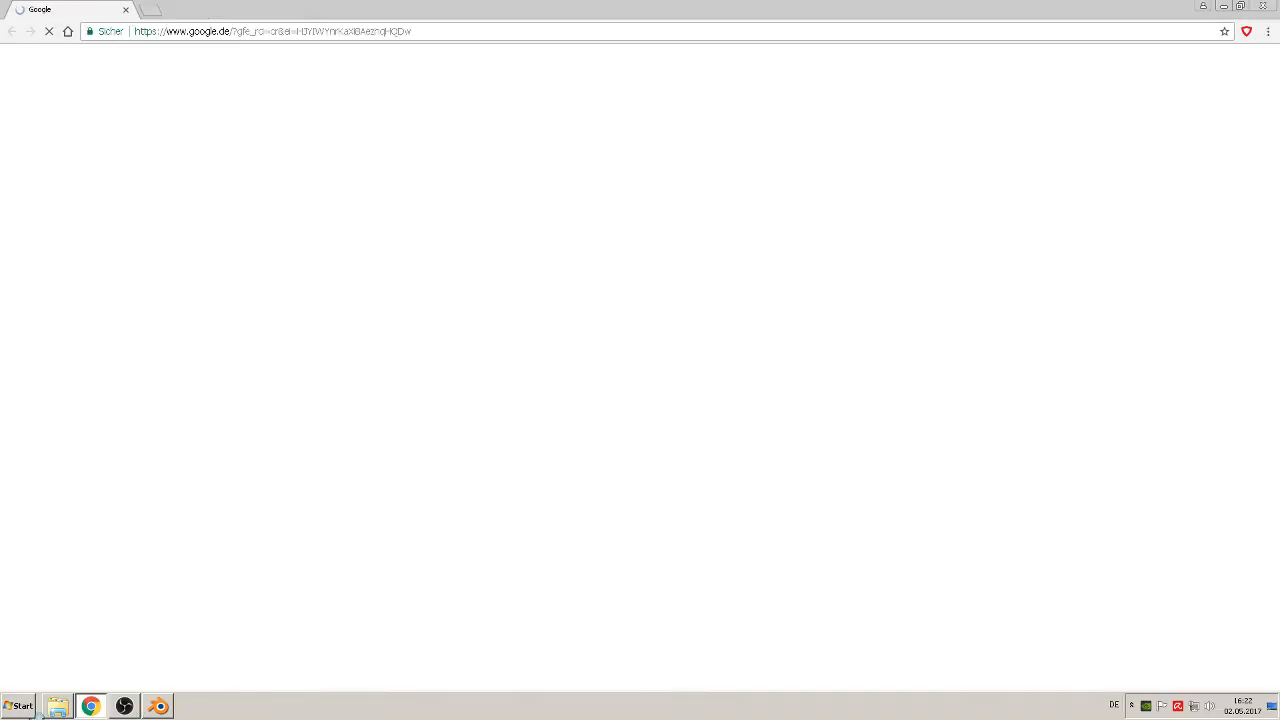
pyautogui.click(158, 706)
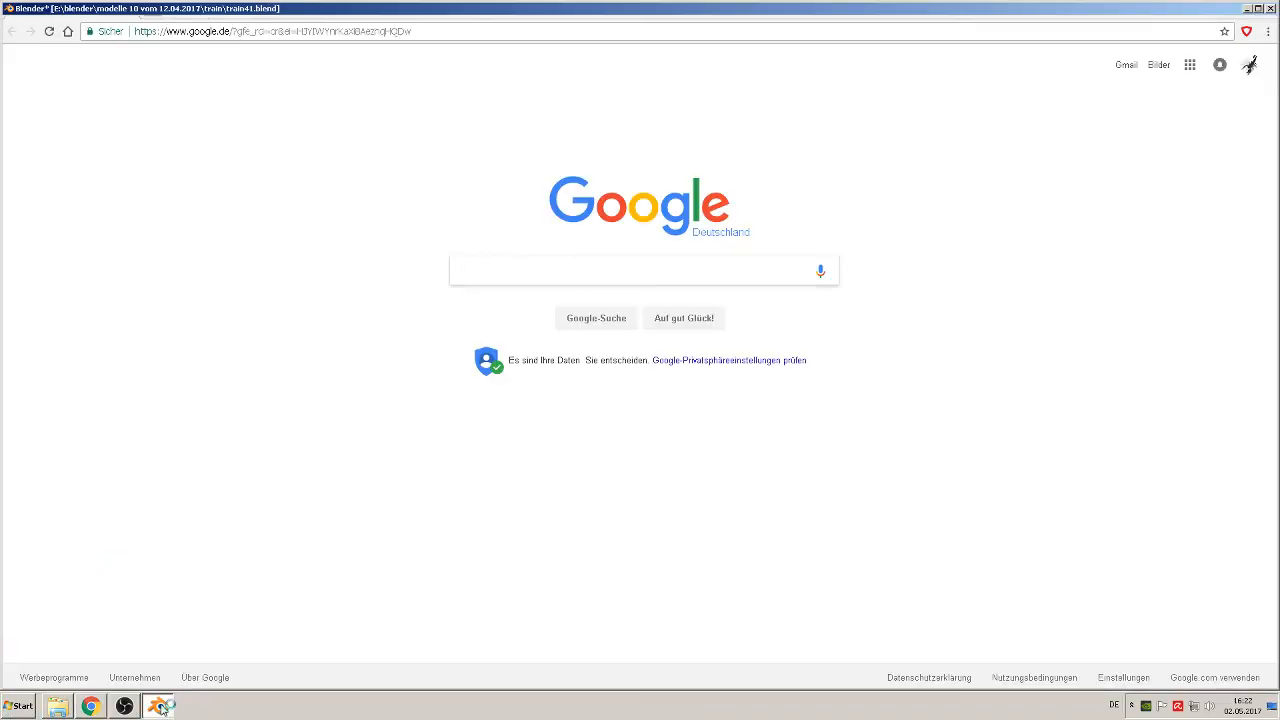
pyautogui.click(42, 24)
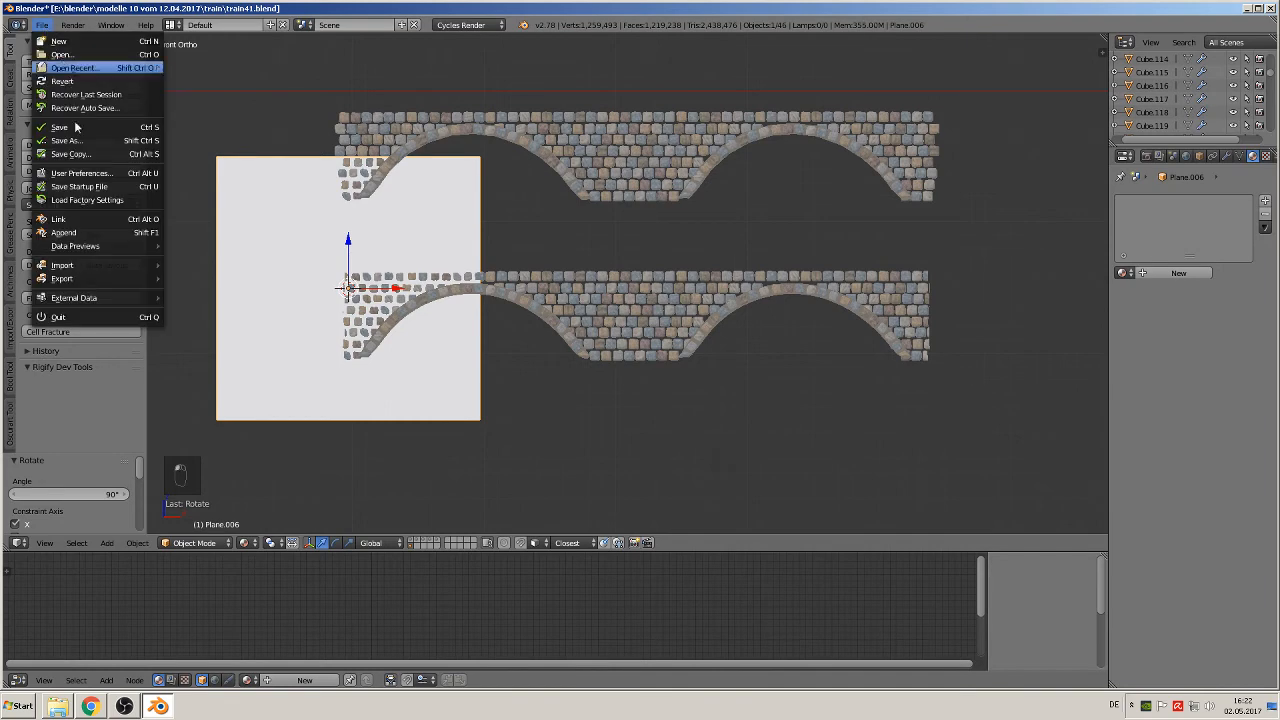
pyautogui.click(75, 128)
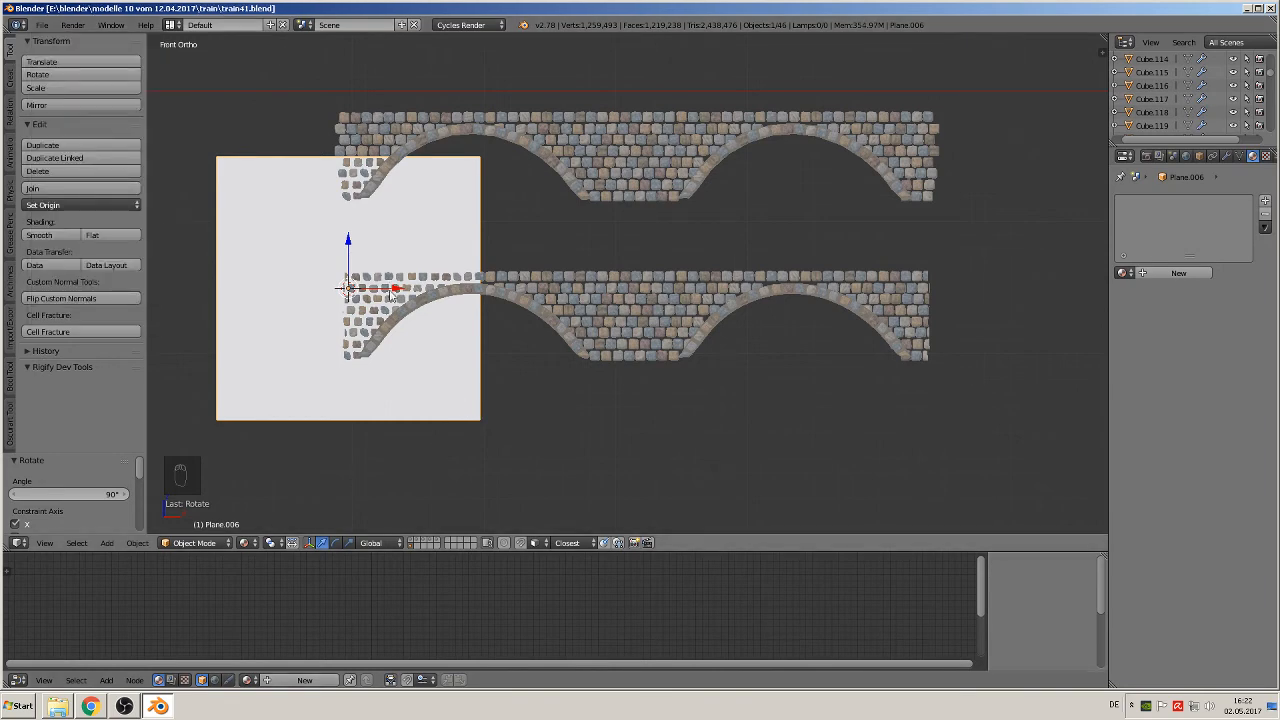
# Step: Move the plane about 2.19 units along X to the middle of the lower bridge copy
pyautogui.press('g')
pyautogui.press('x')
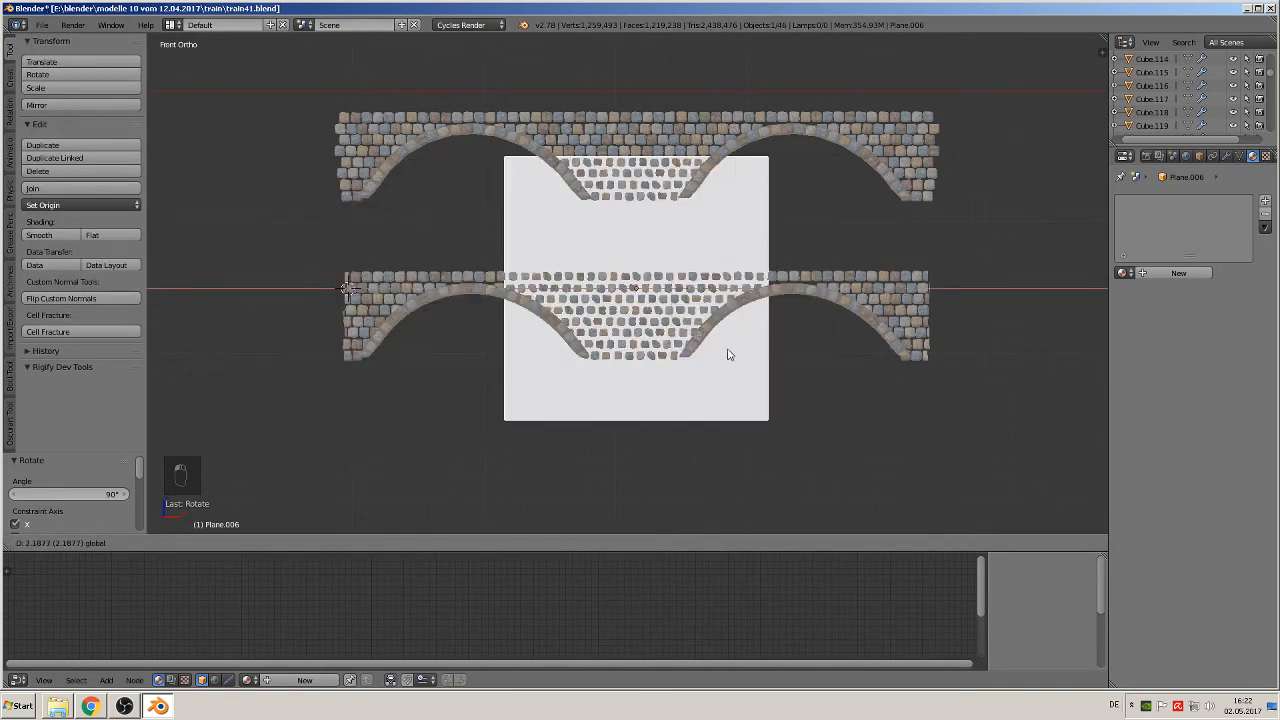
pyautogui.click(729, 354)
# Step: Shrink the plane along Z to the bridge copy's height and lower it about 0.21 units to line up with the courses
pyautogui.press('s')
pyautogui.press('z')
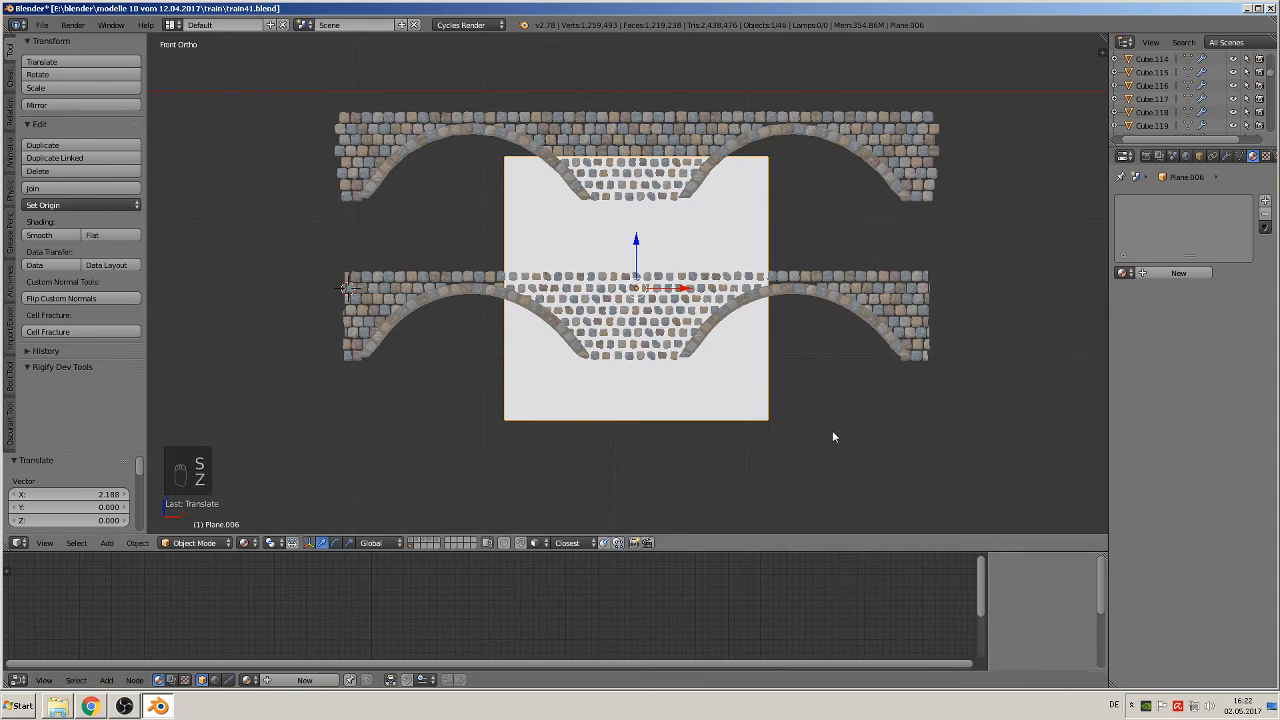
pyautogui.press('s')
pyautogui.press('z')
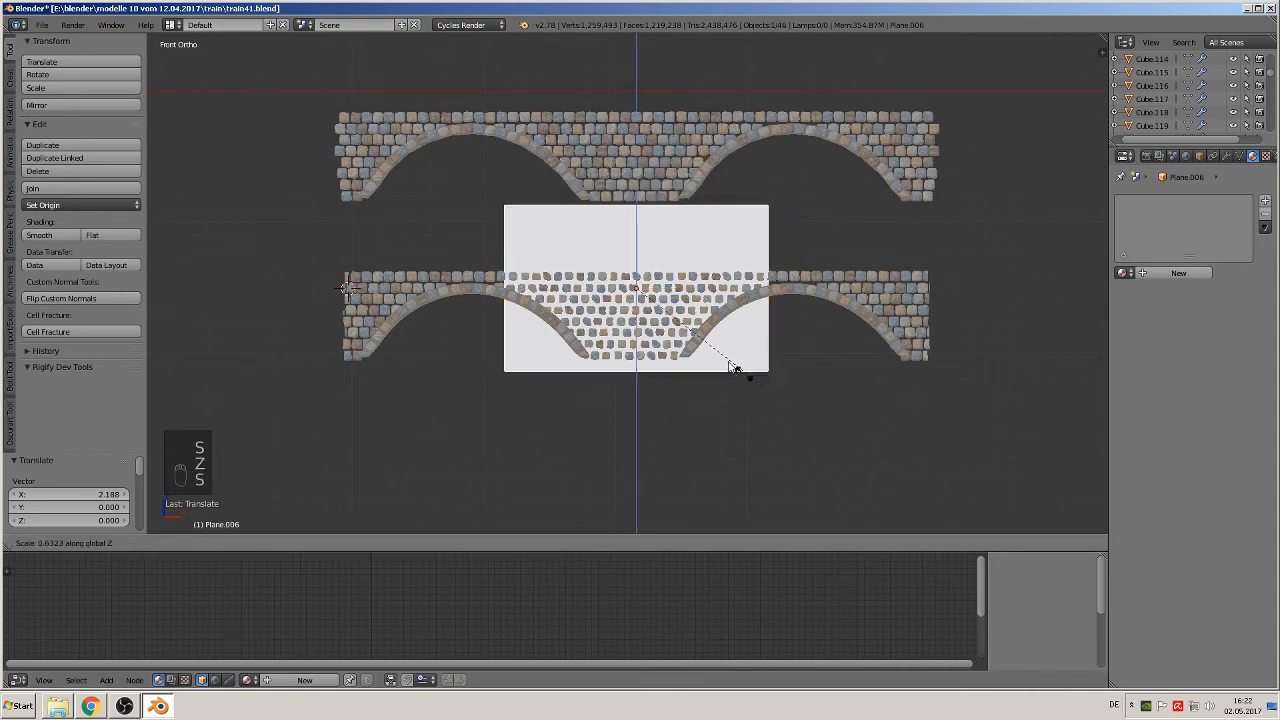
pyautogui.click(704, 343)
pyautogui.moveTo(635, 244); pyautogui.dragTo(636, 274)
# Step: Stretch the plane along X by a factor of about 2.23 to span the bridge copy's full length and deselect everything
pyautogui.press('s')
pyautogui.press('x')
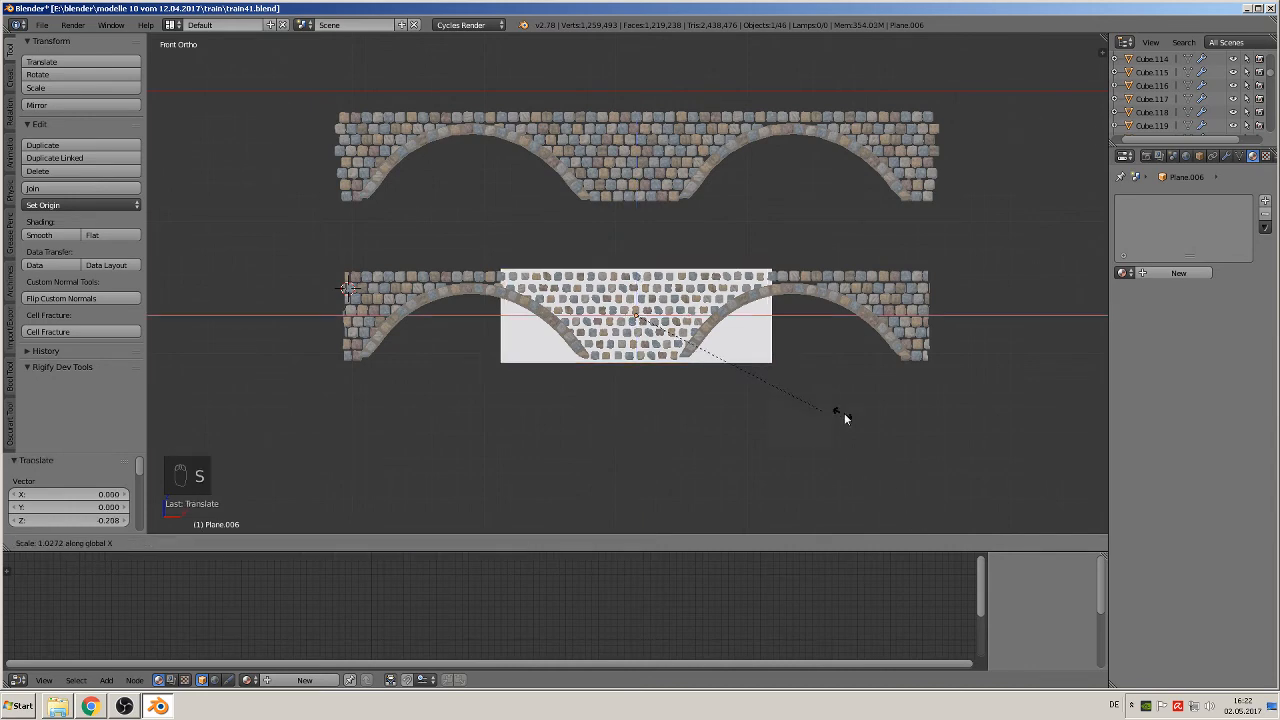
pyautogui.click(1072, 444)
pyautogui.moveTo(826, 488); pyautogui.dragTo(836, 433, button='middle')
pyautogui.scroll(4, 857, 437)
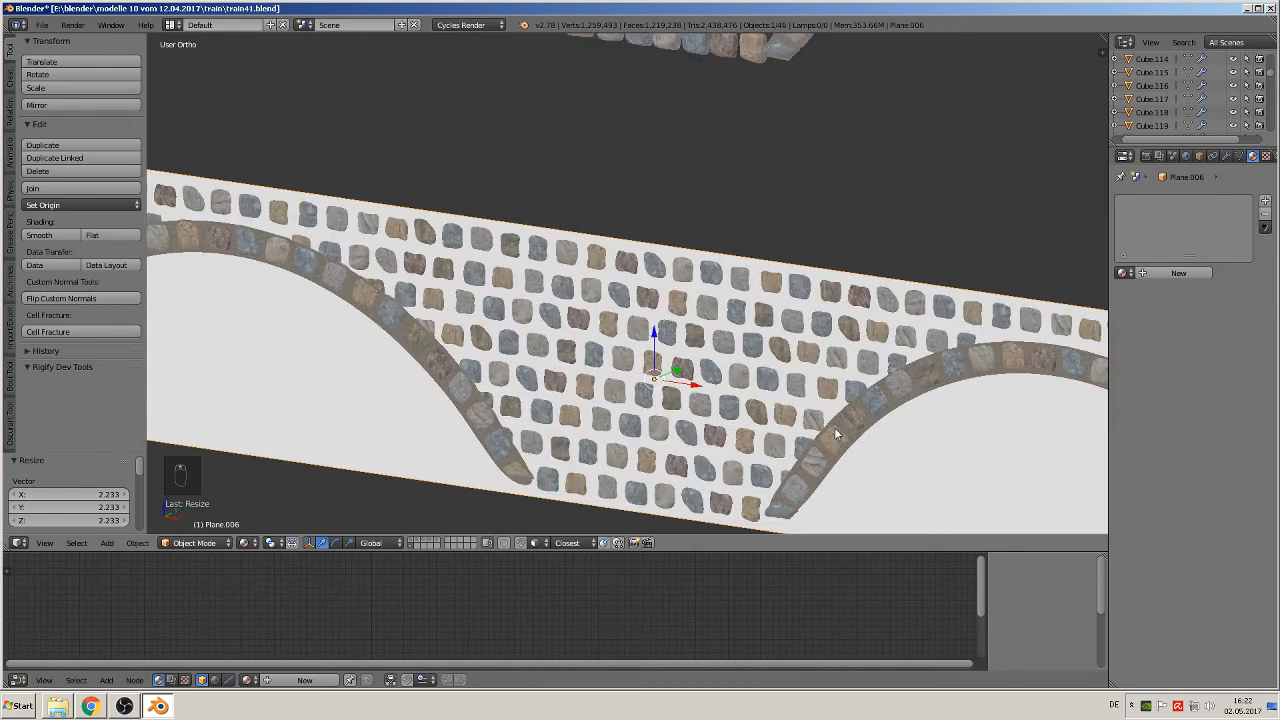
pyautogui.press('KP_1')
pyautogui.scroll(-5, 512, 408)
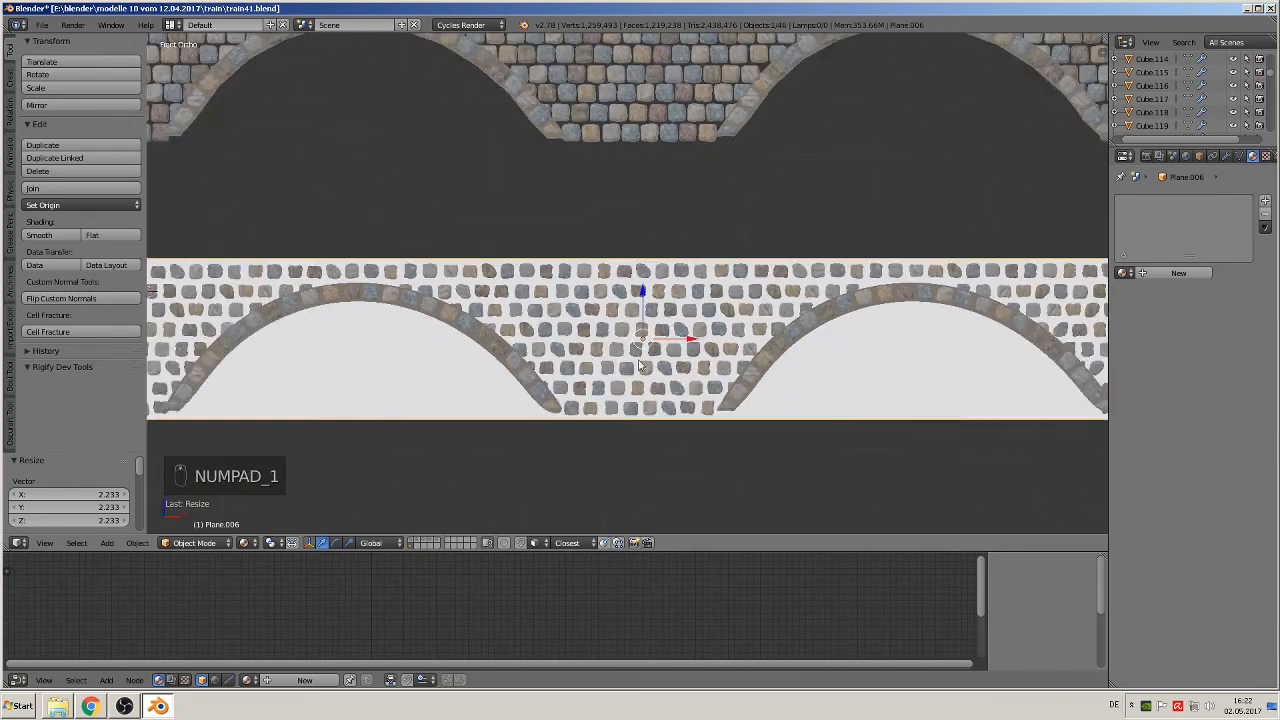
pyautogui.press('a')
pyautogui.press('a')
pyautogui.moveTo(586, 237); pyautogui.dragTo(583, 281, button='middle')
pyautogui.scroll(-4, 582, 280)
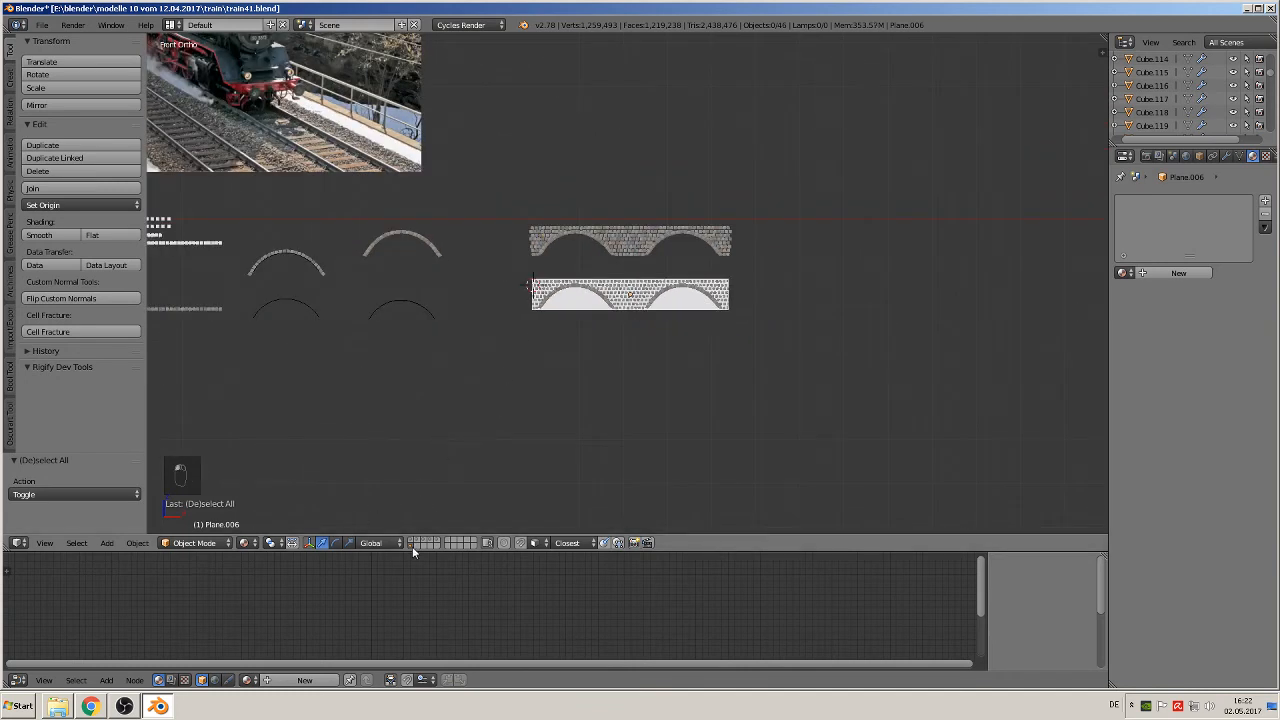
# Step: Select the whole upper row of stones, arches and the original bridge and move it to a hidden layer
pyautogui.moveTo(408, 333); pyautogui.dragTo(427, 353, button='middle')
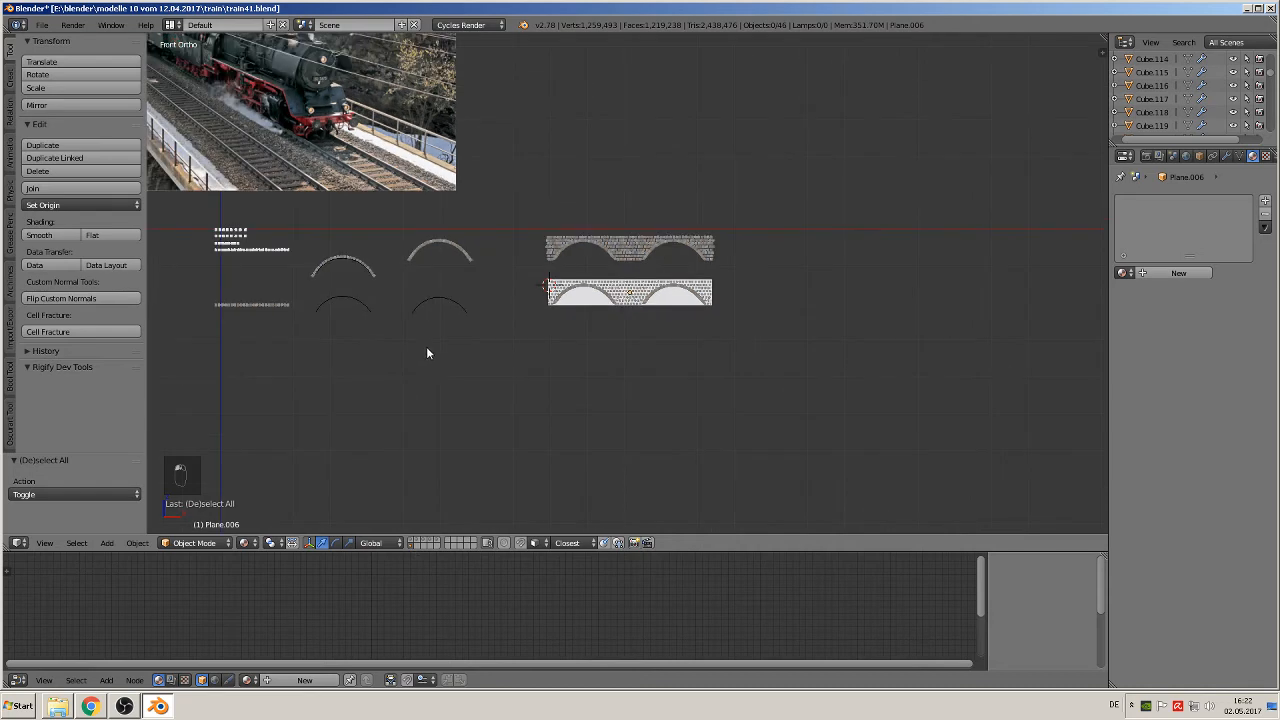
pyautogui.keyDown('shift'); pyautogui.moveTo(446, 409); pyautogui.dragTo(665, 451, button='middle'); pyautogui.keyUp('shift')
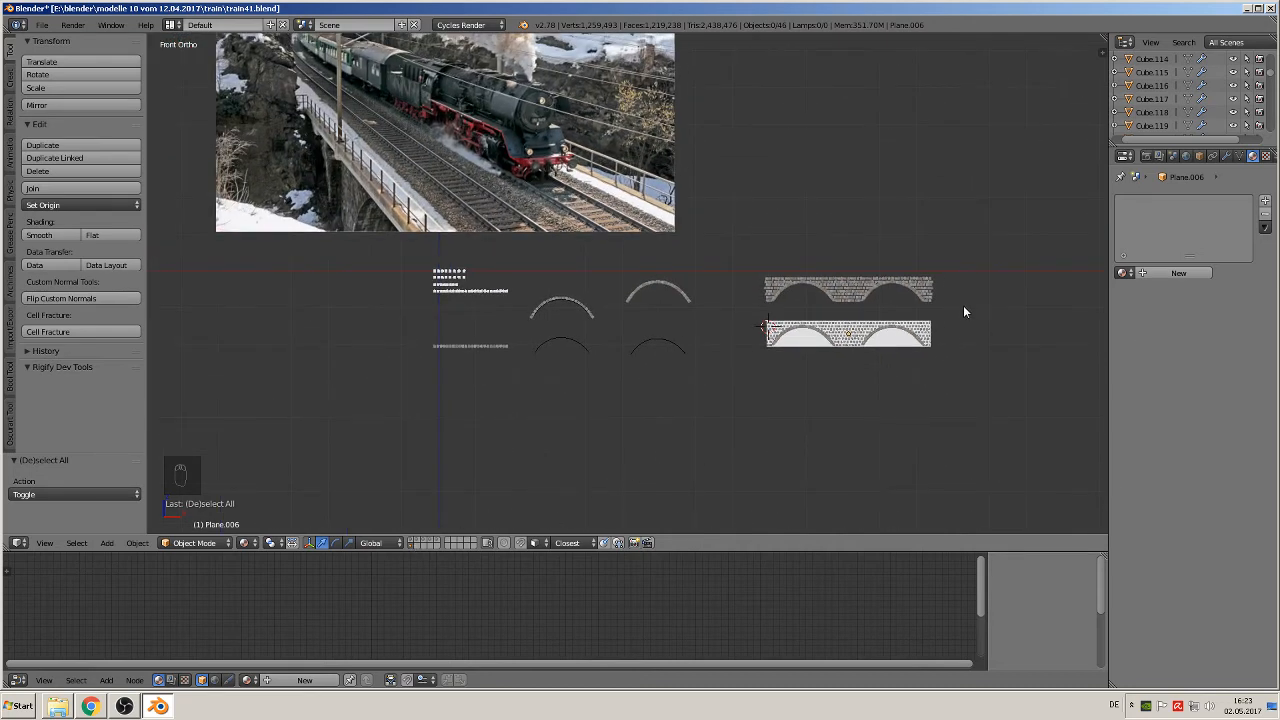
pyautogui.press('a')
pyautogui.press('a')
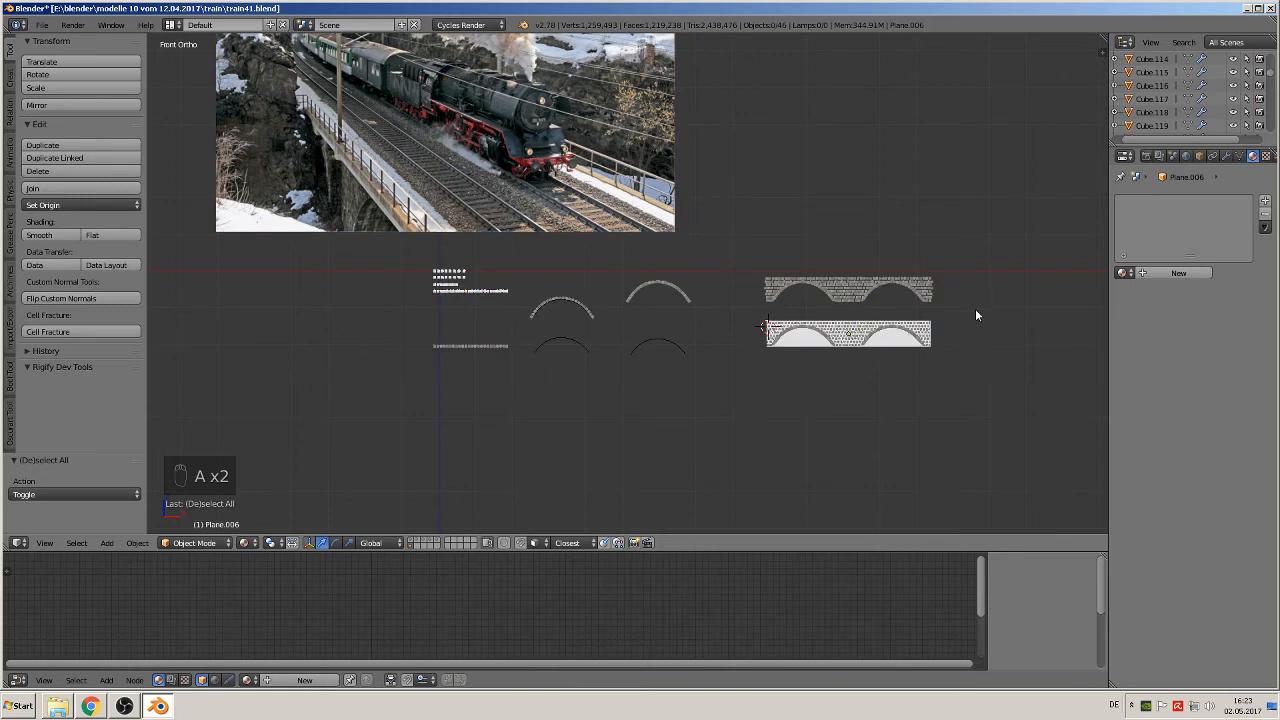
pyautogui.press('b')
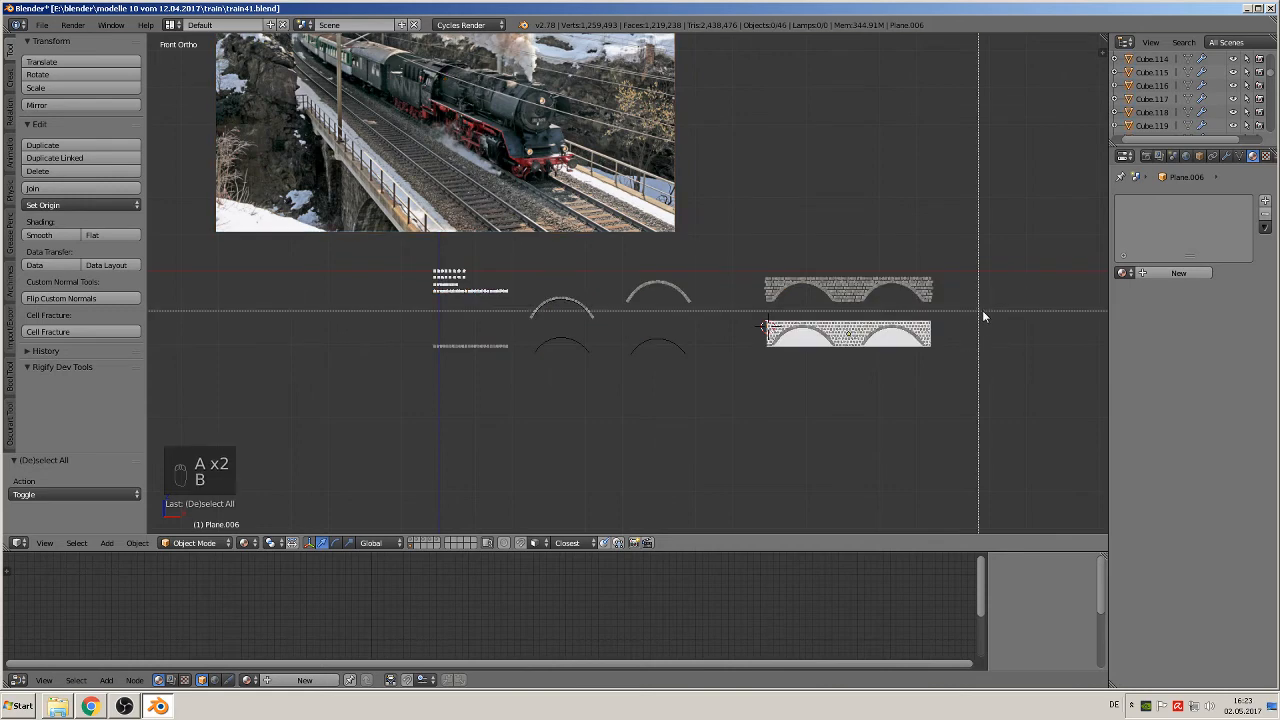
pyautogui.moveTo(970, 311); pyautogui.dragTo(351, 268)
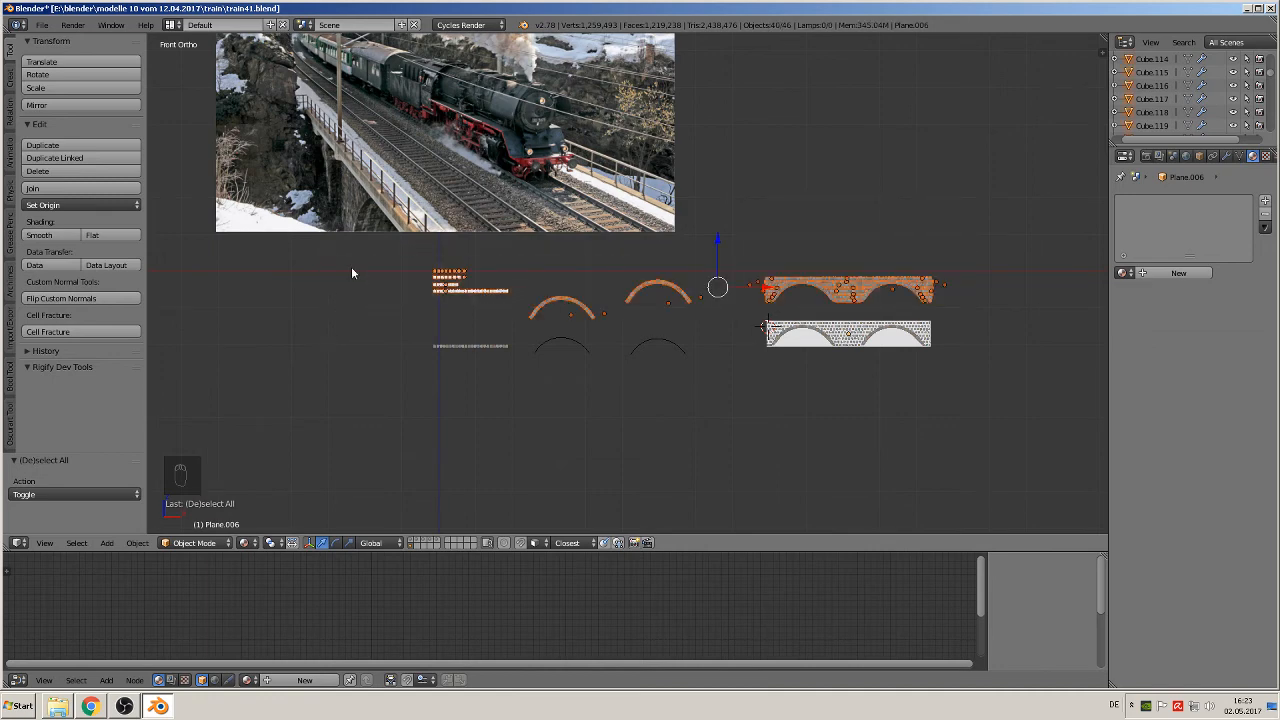
pyautogui.press('m')
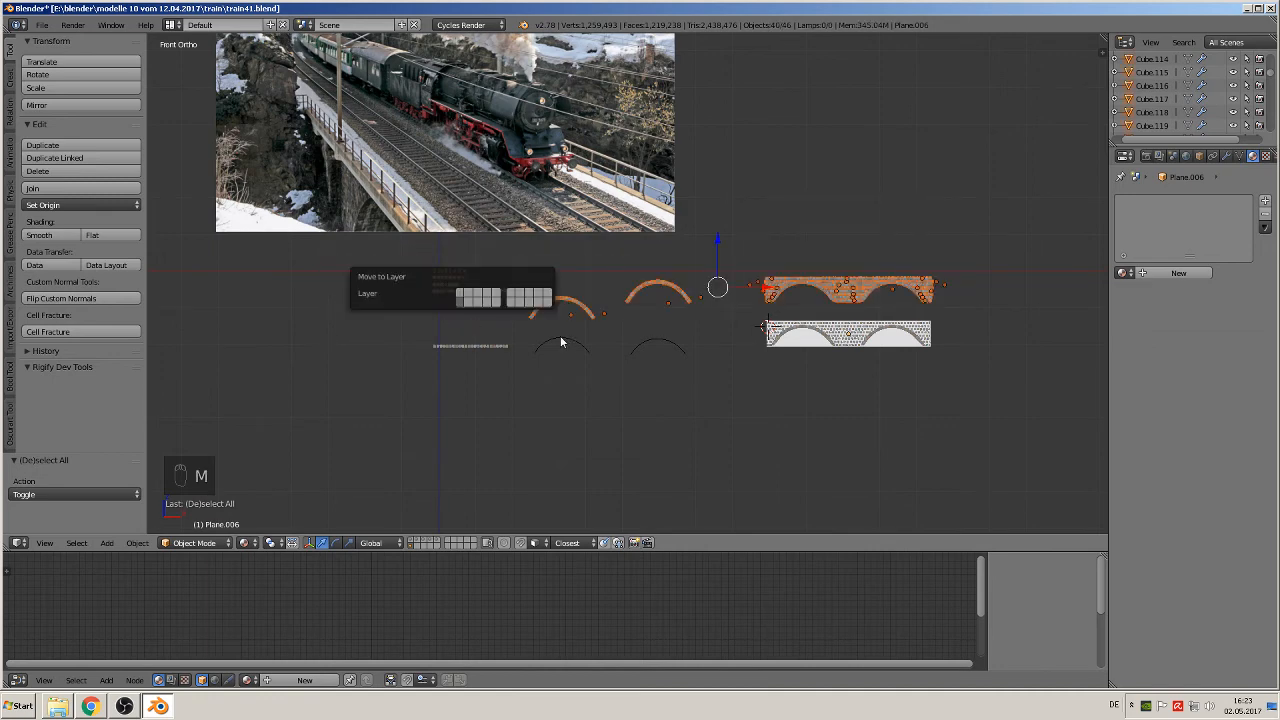
pyautogui.click(471, 298)
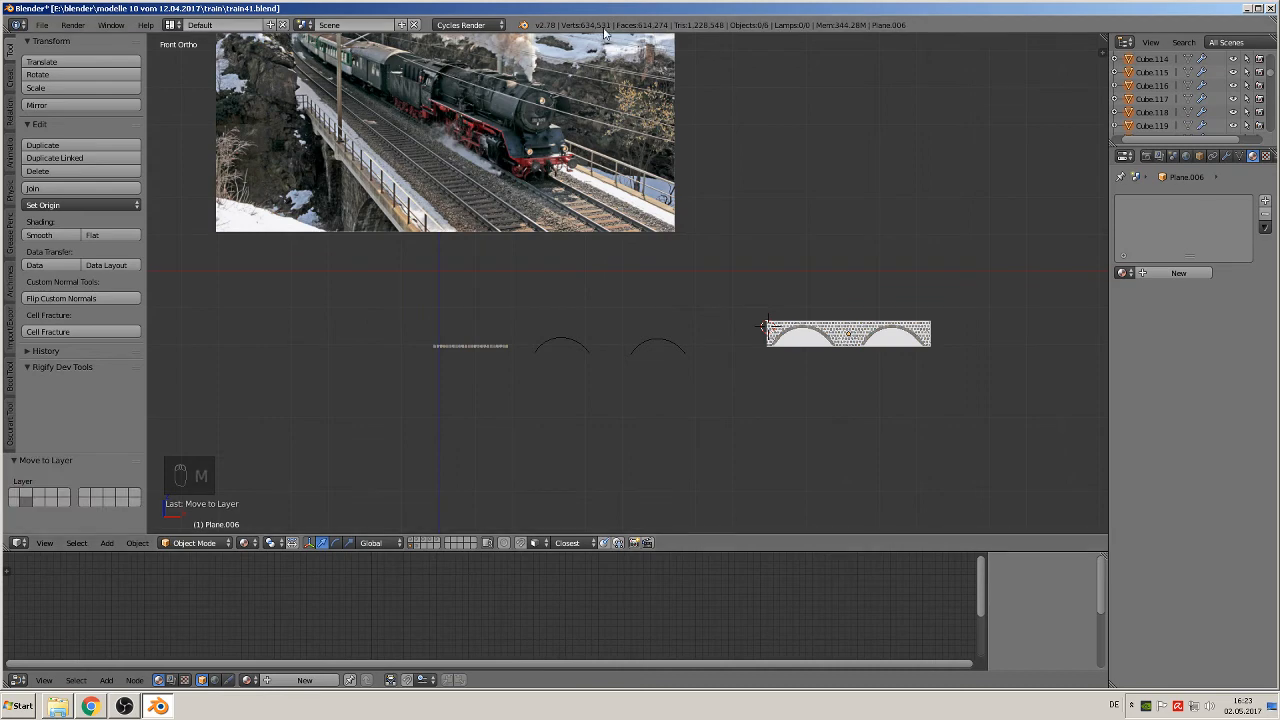
# Step: Move the remaining lower stone row and the two arch curves to the same hidden layer, leaving out the bridge copy
pyautogui.press('b')
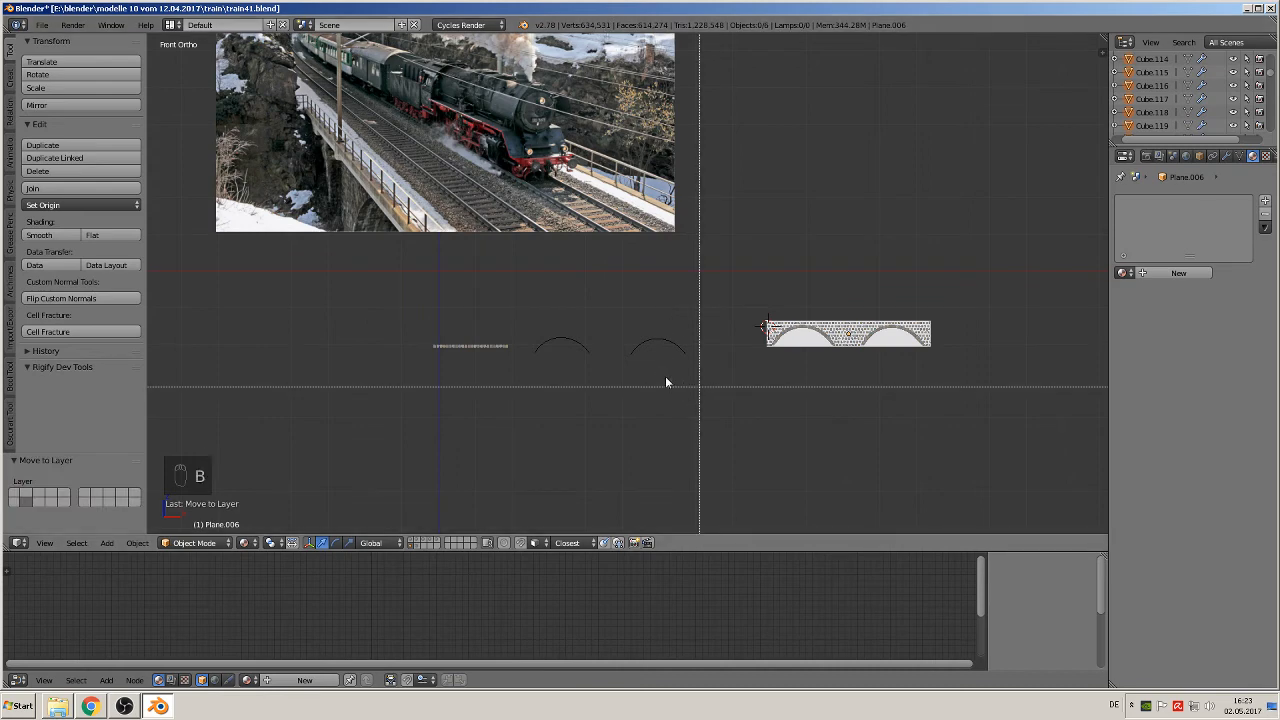
pyautogui.moveTo(690, 385); pyautogui.dragTo(396, 298)
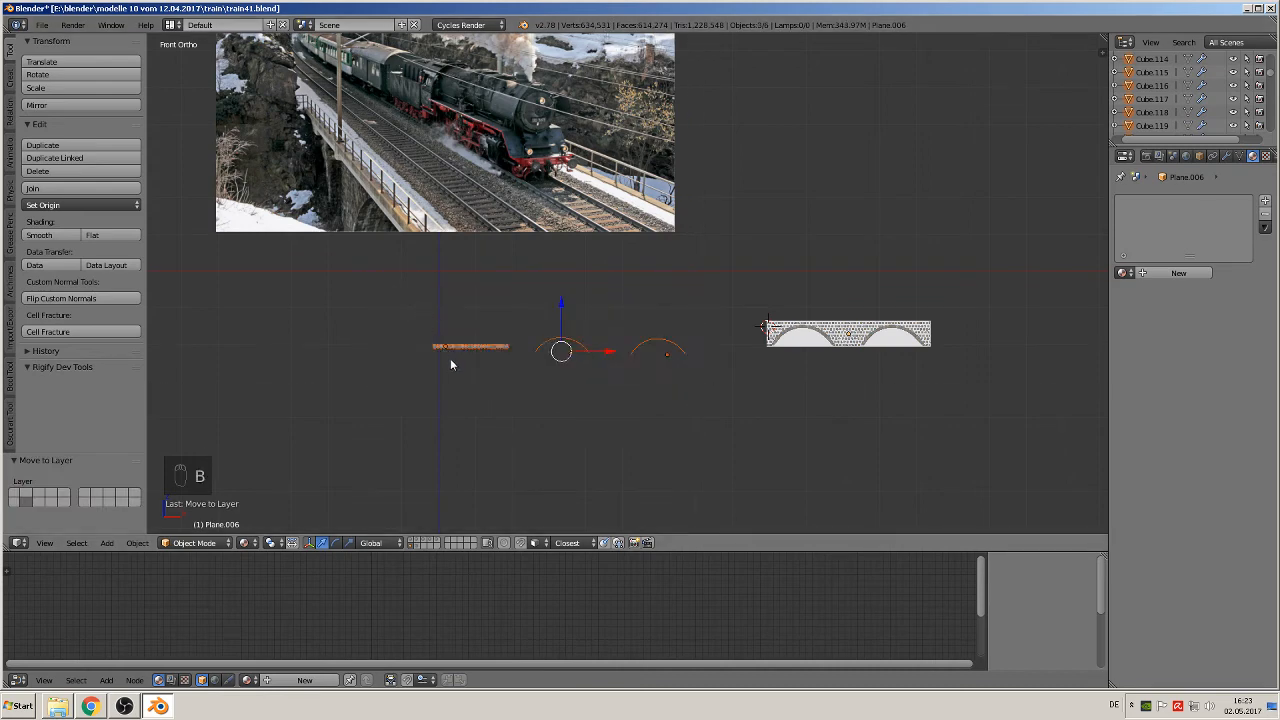
pyautogui.press('m')
pyautogui.click(568, 391)
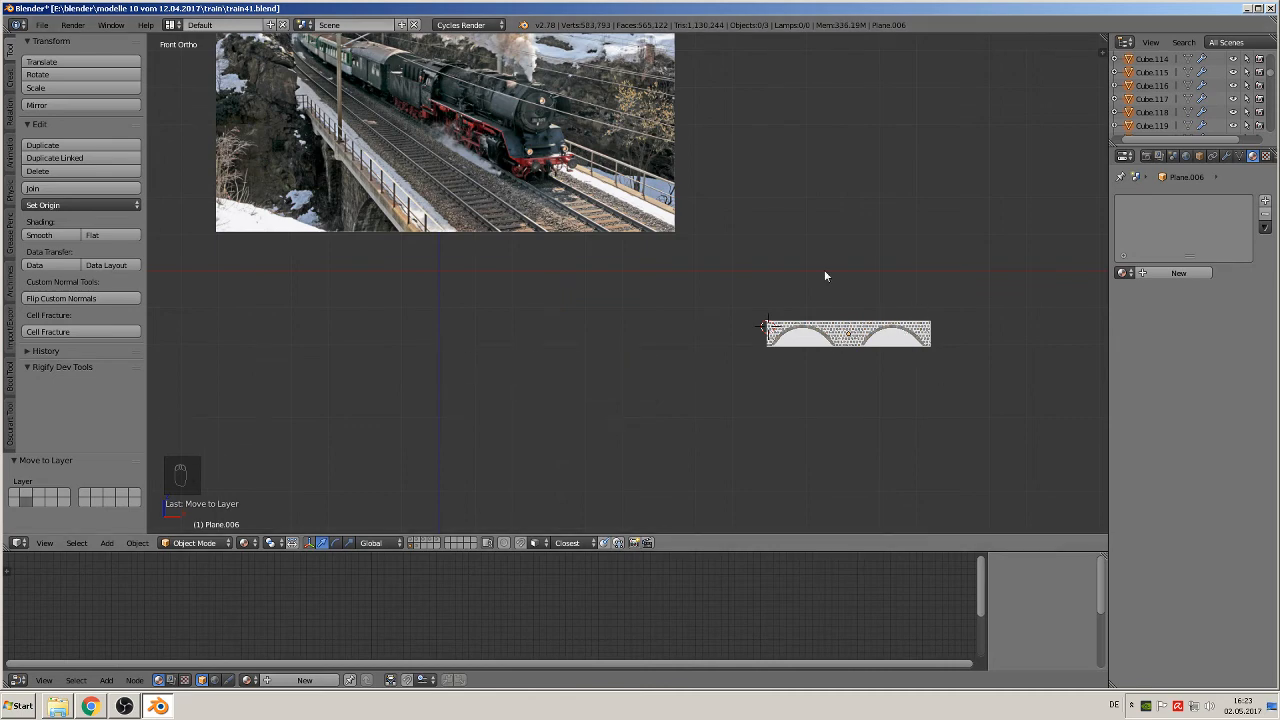
# Step: Open the mortar plane behind the bridge copy for mesh editing in Edit Mode
pyautogui.keyDown('shift'); pyautogui.moveTo(962, 394); pyautogui.dragTo(685, 360, button='middle'); pyautogui.keyUp('shift')
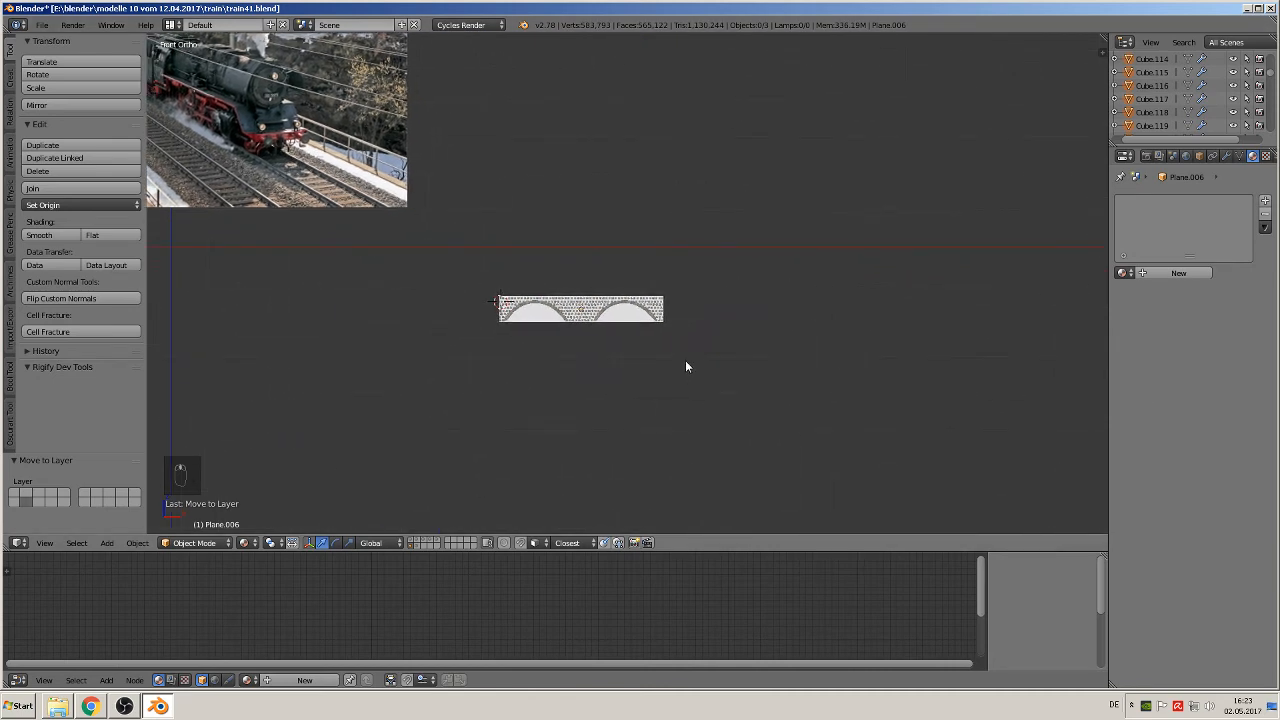
pyautogui.scroll(4, 687, 363)
pyautogui.scroll(5, 641, 380)
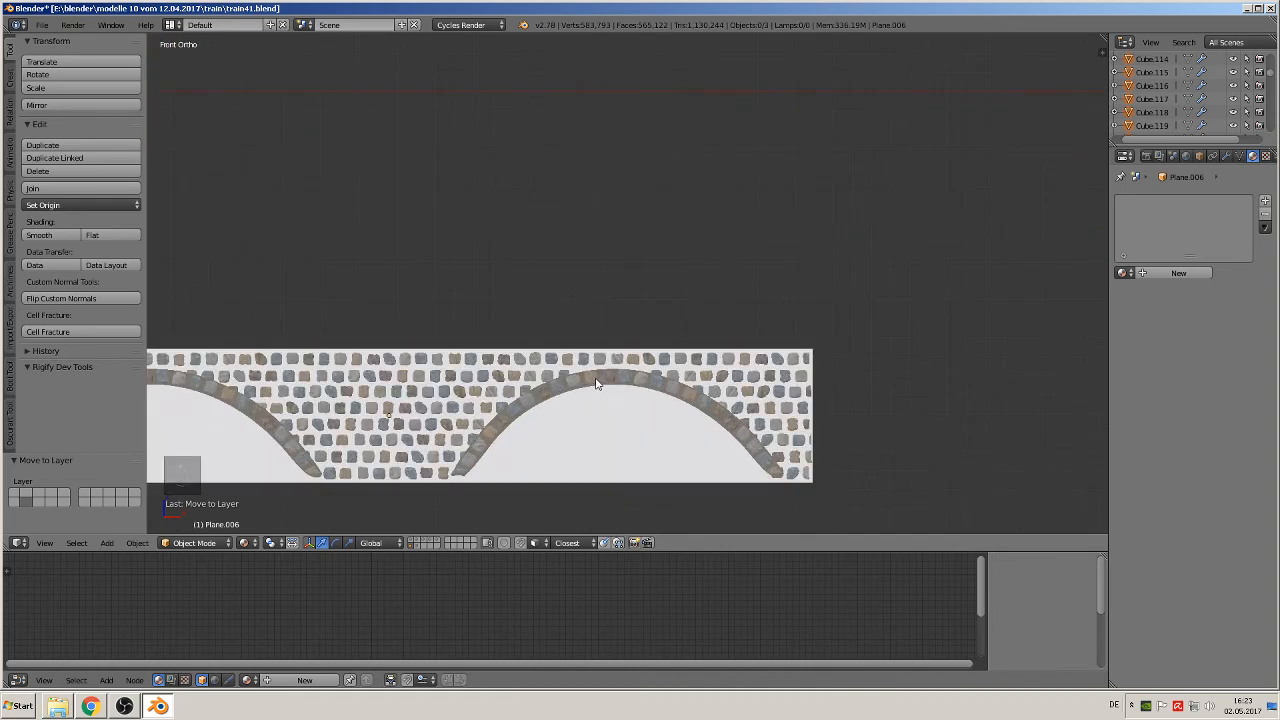
pyautogui.keyDown('shift'); pyautogui.moveTo(633, 343); pyautogui.dragTo(1025, 245, button='middle'); pyautogui.keyUp('shift')
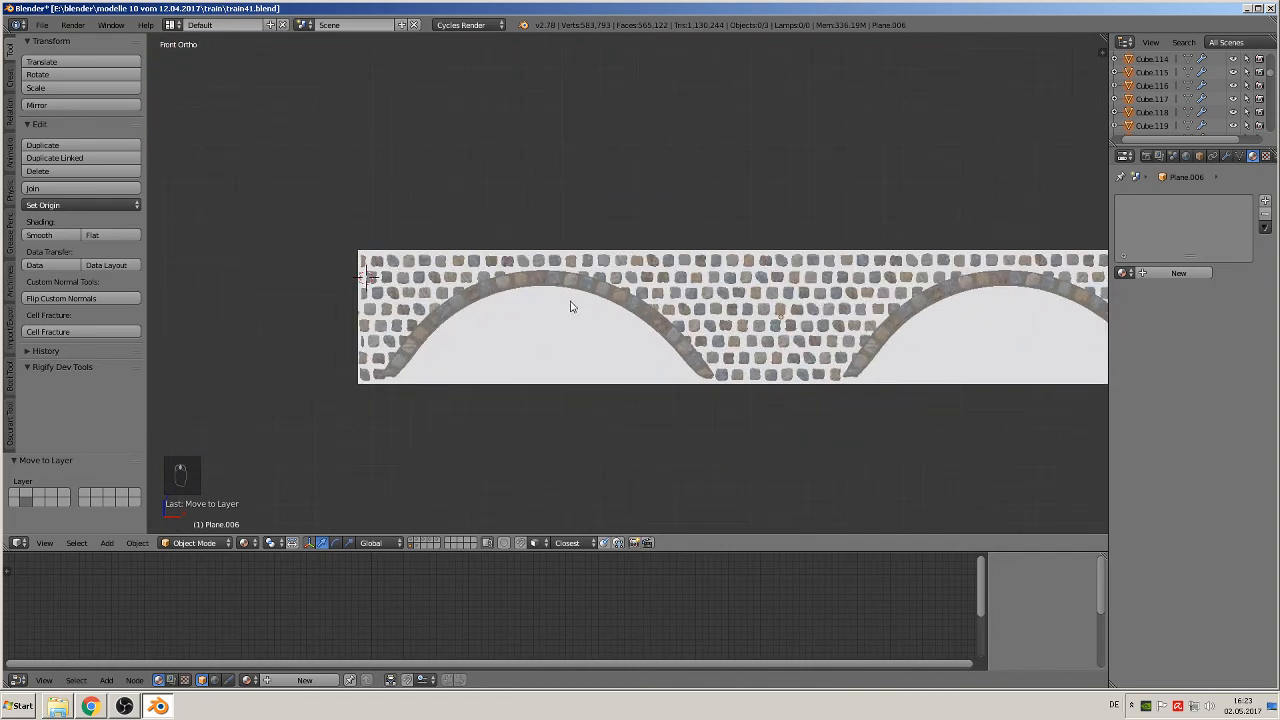
pyautogui.press('Tab')
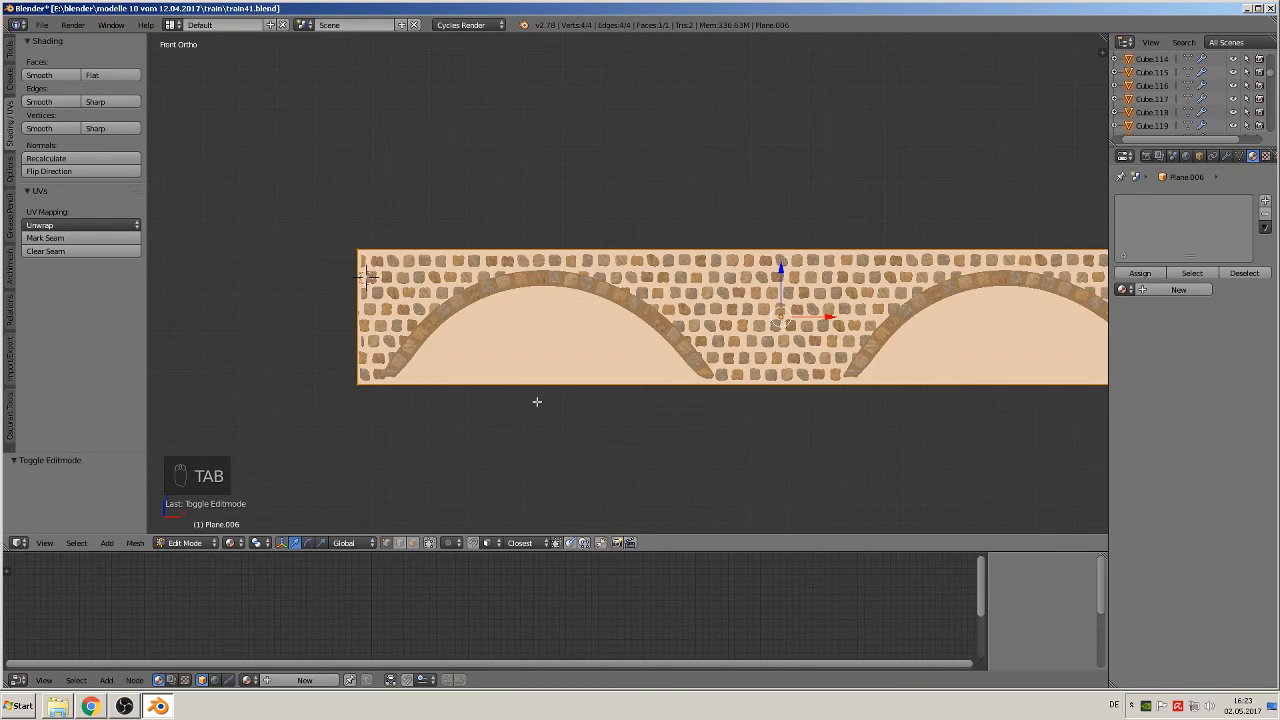
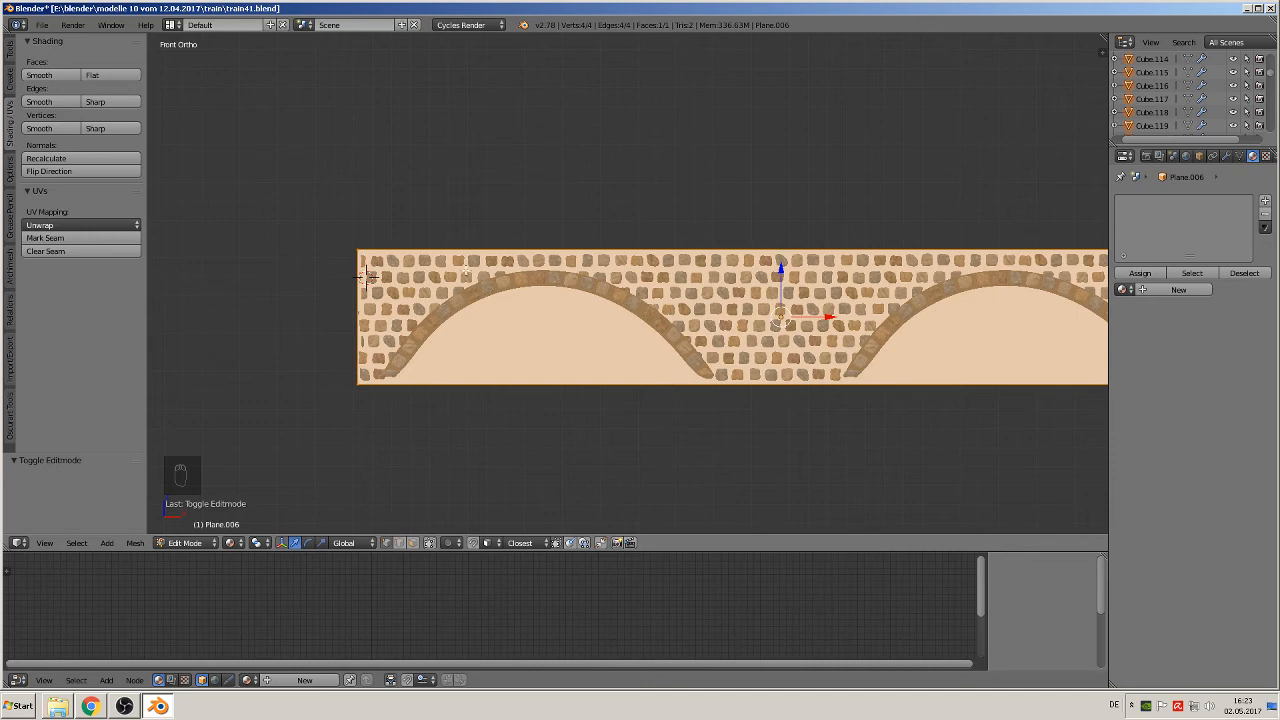
# Step: Add two vertical loop cuts to the wall plane, one at each foot of the left arch
pyautogui.hotkey('shift', 'r')
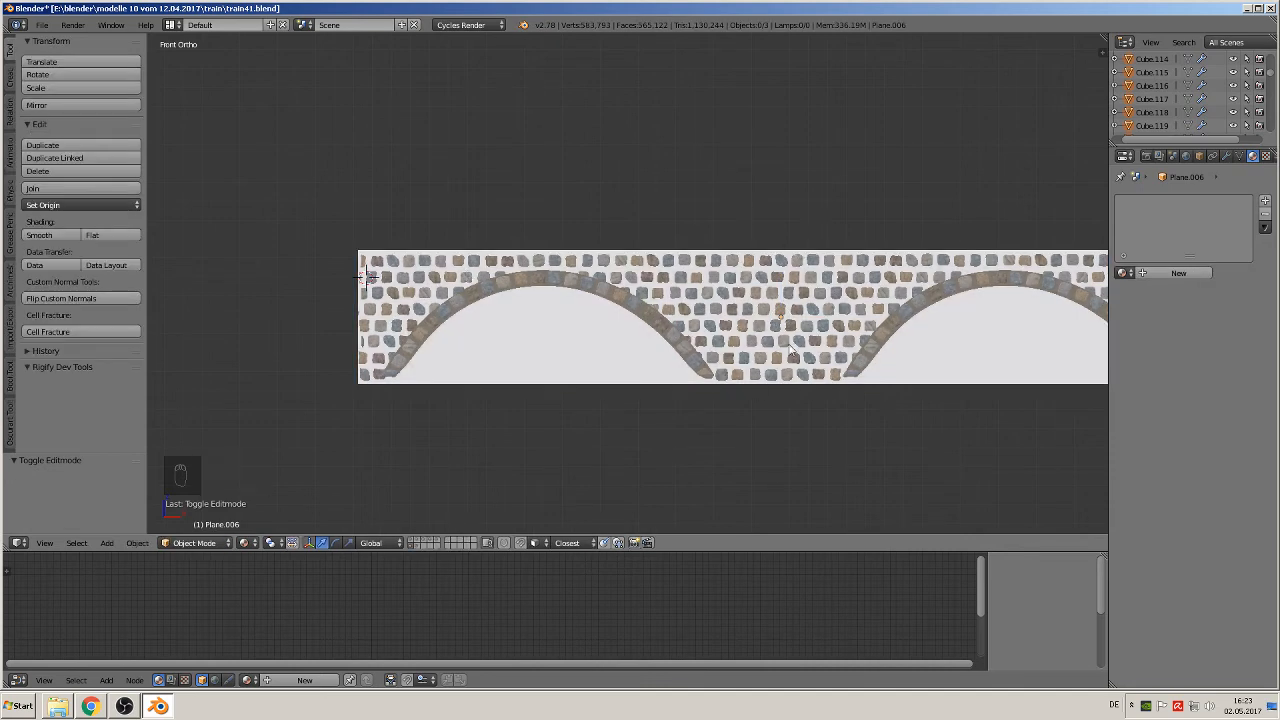
pyautogui.hotkey('ctrl', 'r')
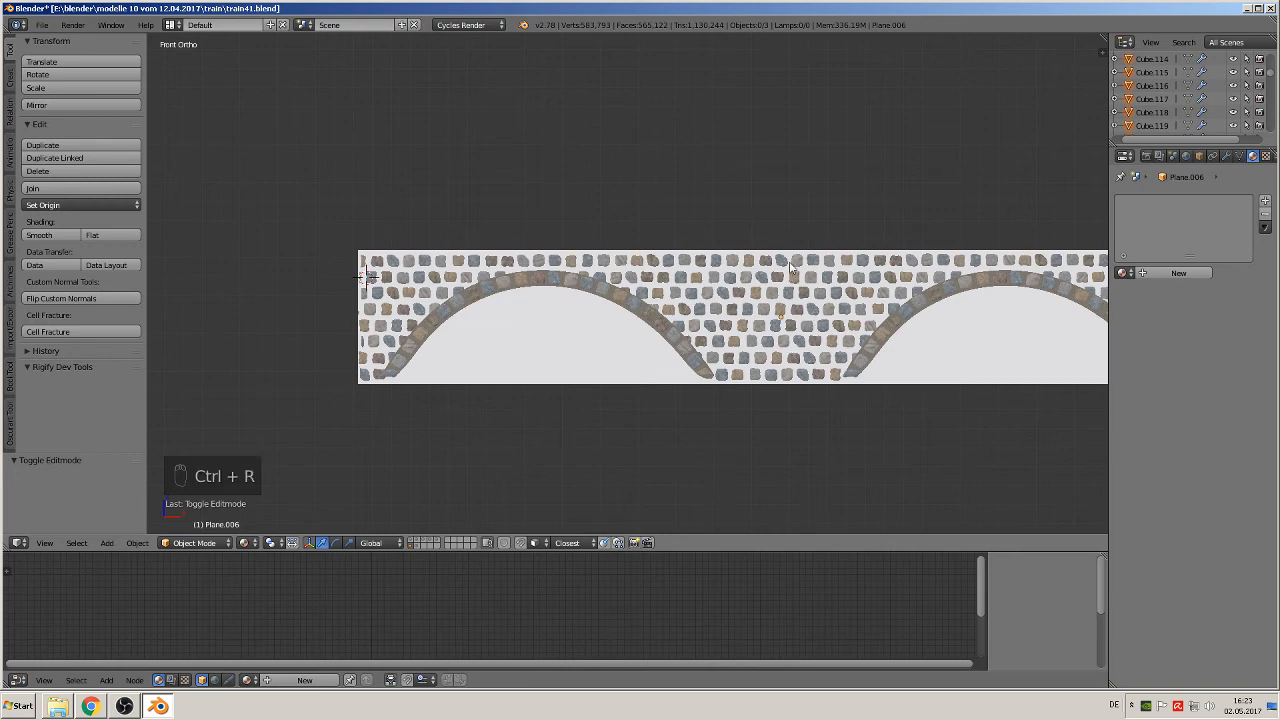
pyautogui.press('Tab')
pyautogui.hotkey('ctrl', 'r')
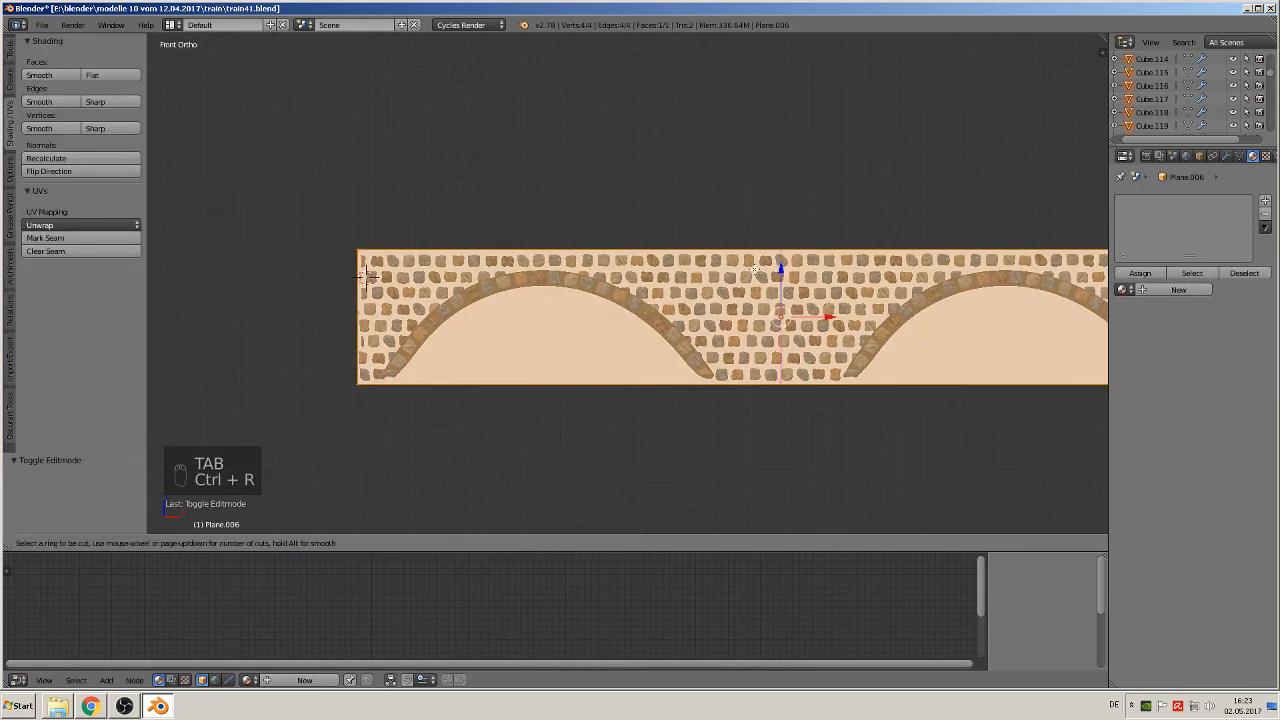
pyautogui.click(755, 267)
pyautogui.click(366, 245)
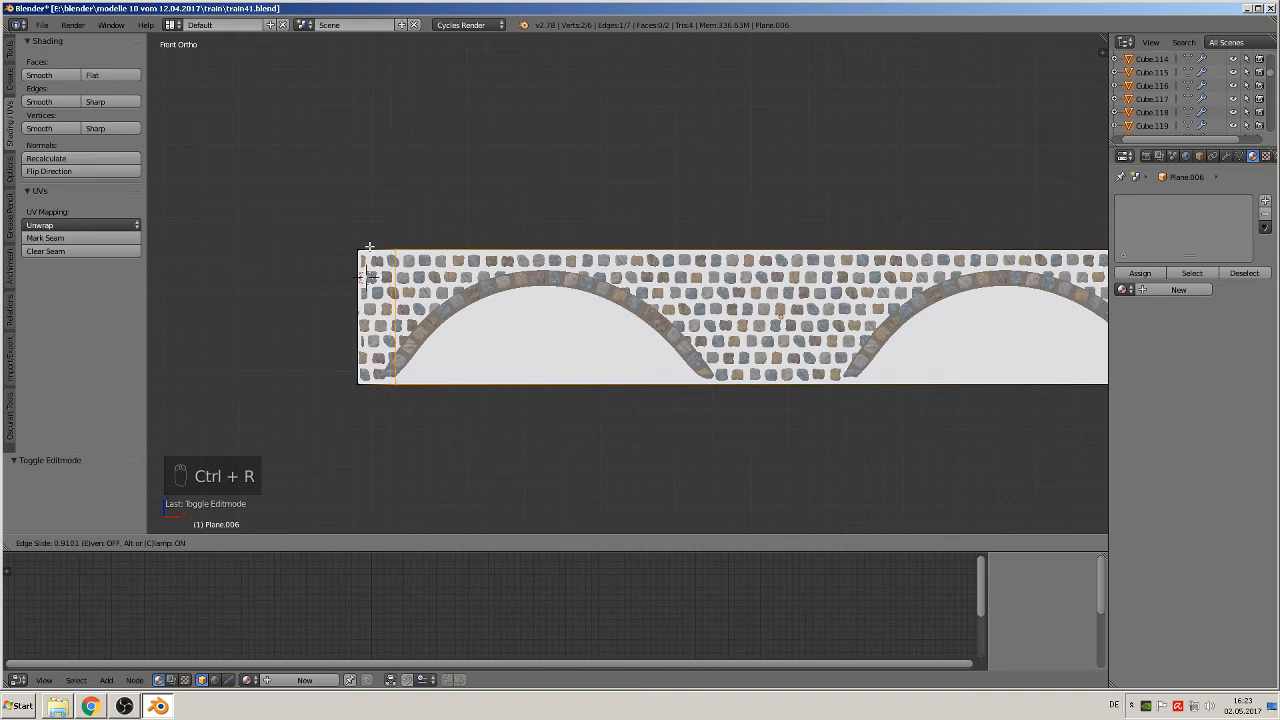
pyautogui.hotkey('ctrl', 'r')
pyautogui.click(768, 271)
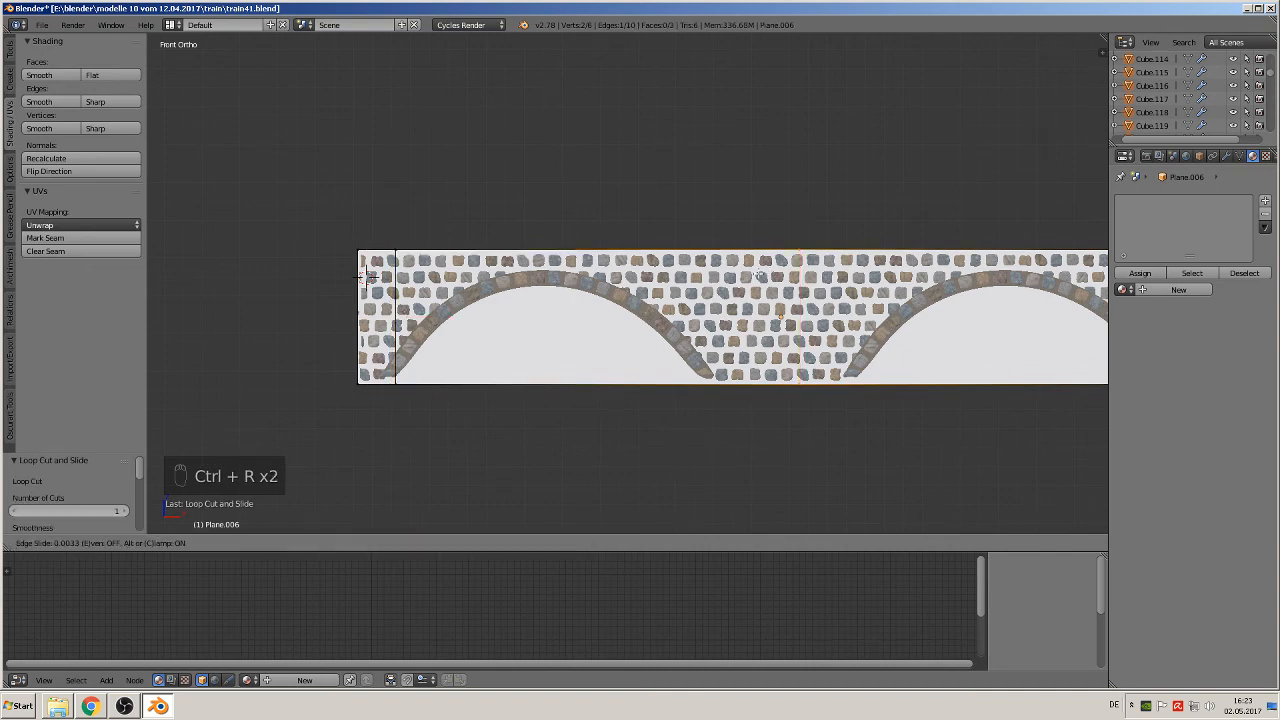
pyautogui.click(674, 275)
# Step: Add a vertical loop cut at each foot of the right arch, shifting the outer one 0.053 along X to meet the foot
pyautogui.keyDown('shift'); pyautogui.moveTo(891, 308); pyautogui.dragTo(452, 297, button='middle'); pyautogui.keyUp('shift')
pyautogui.hotkey('ctrl', 'r')
pyautogui.click(481, 263)
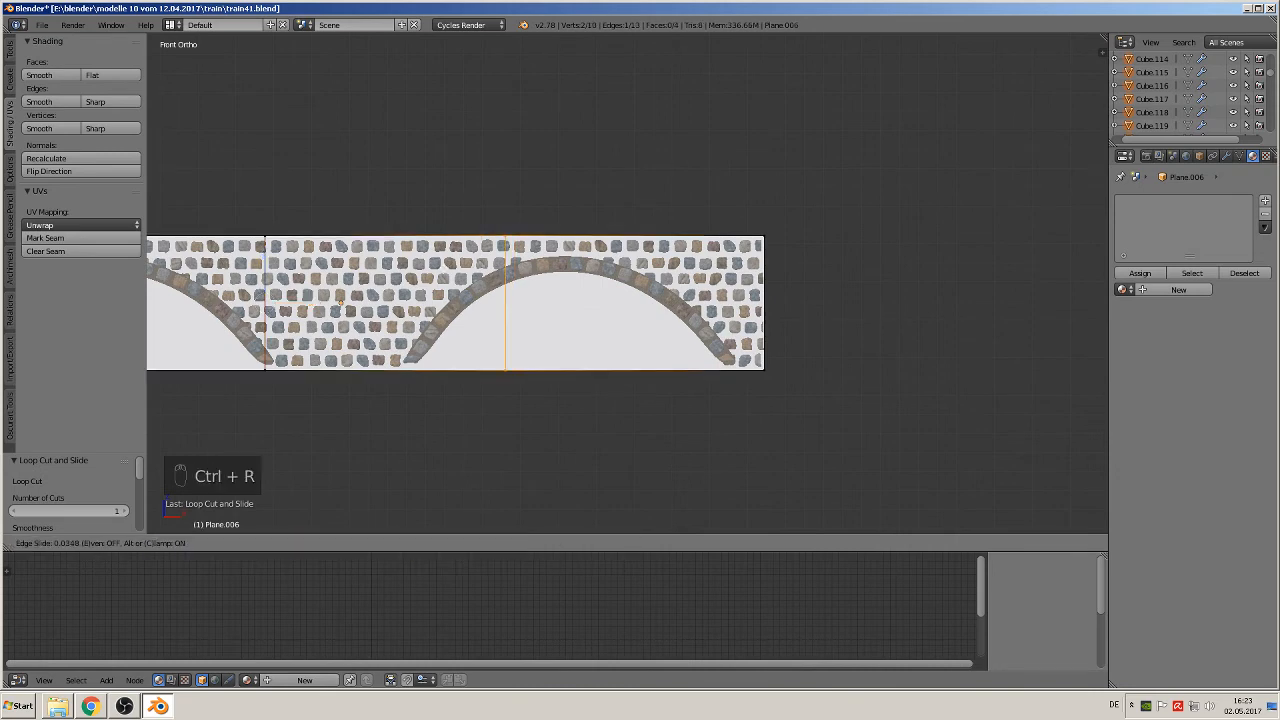
pyautogui.click(386, 261)
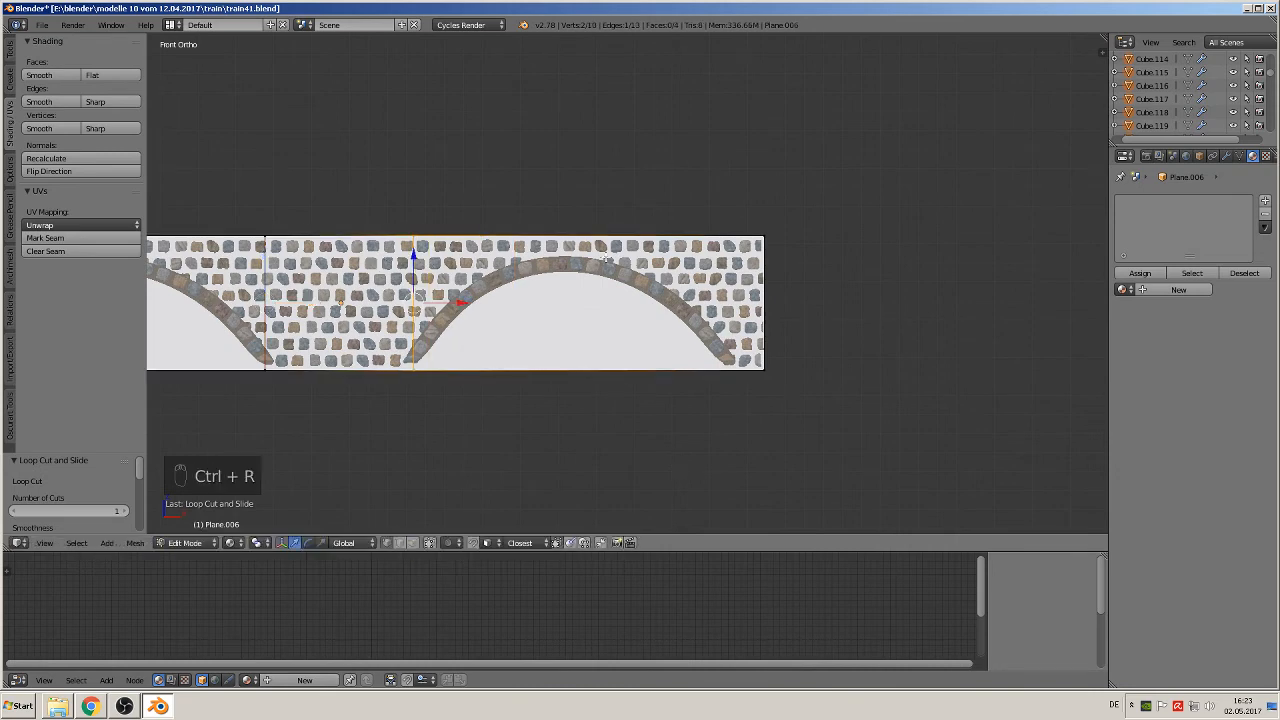
pyautogui.hotkey('ctrl', 'r')
pyautogui.click(605, 262)
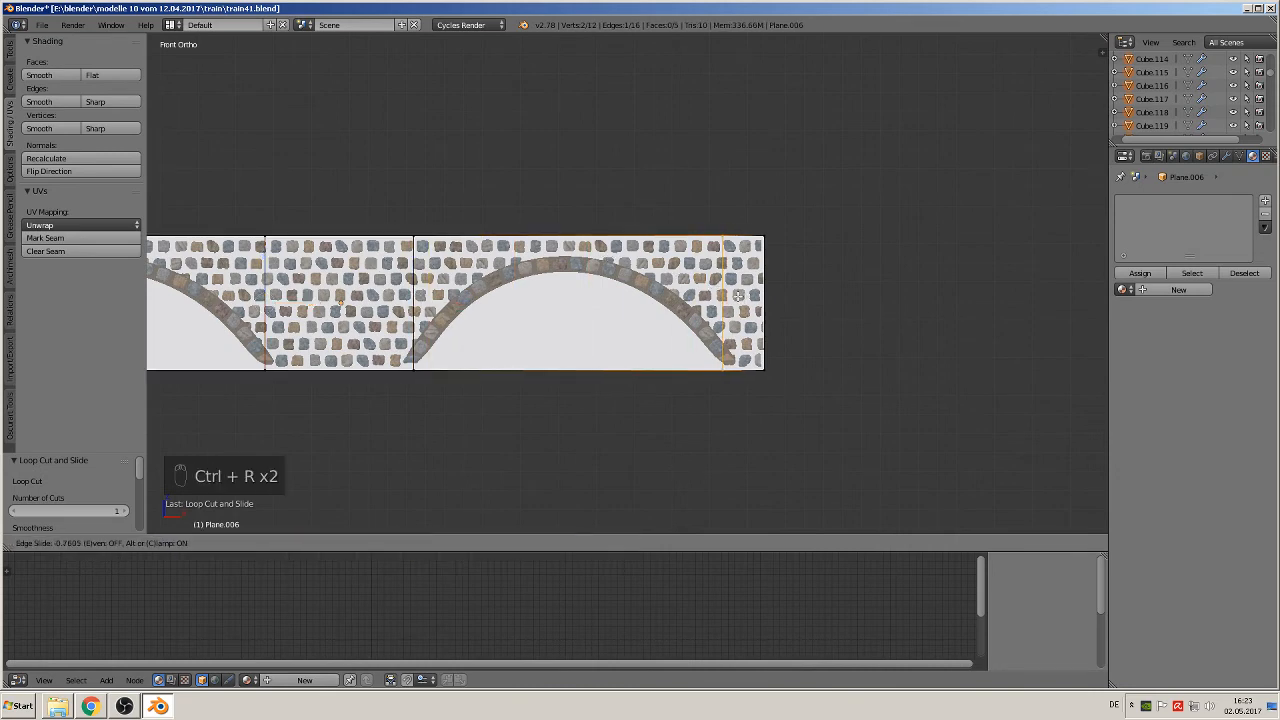
pyautogui.click(733, 297)
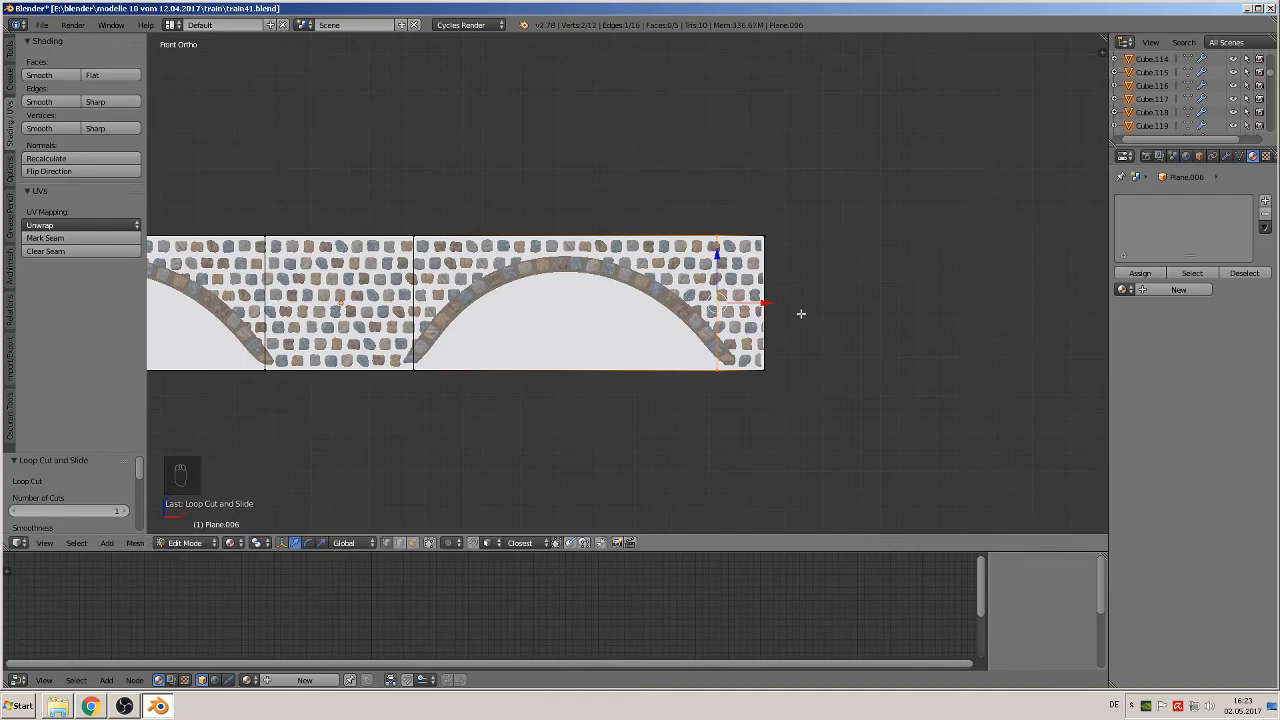
pyautogui.moveTo(765, 302); pyautogui.dragTo(776, 302)
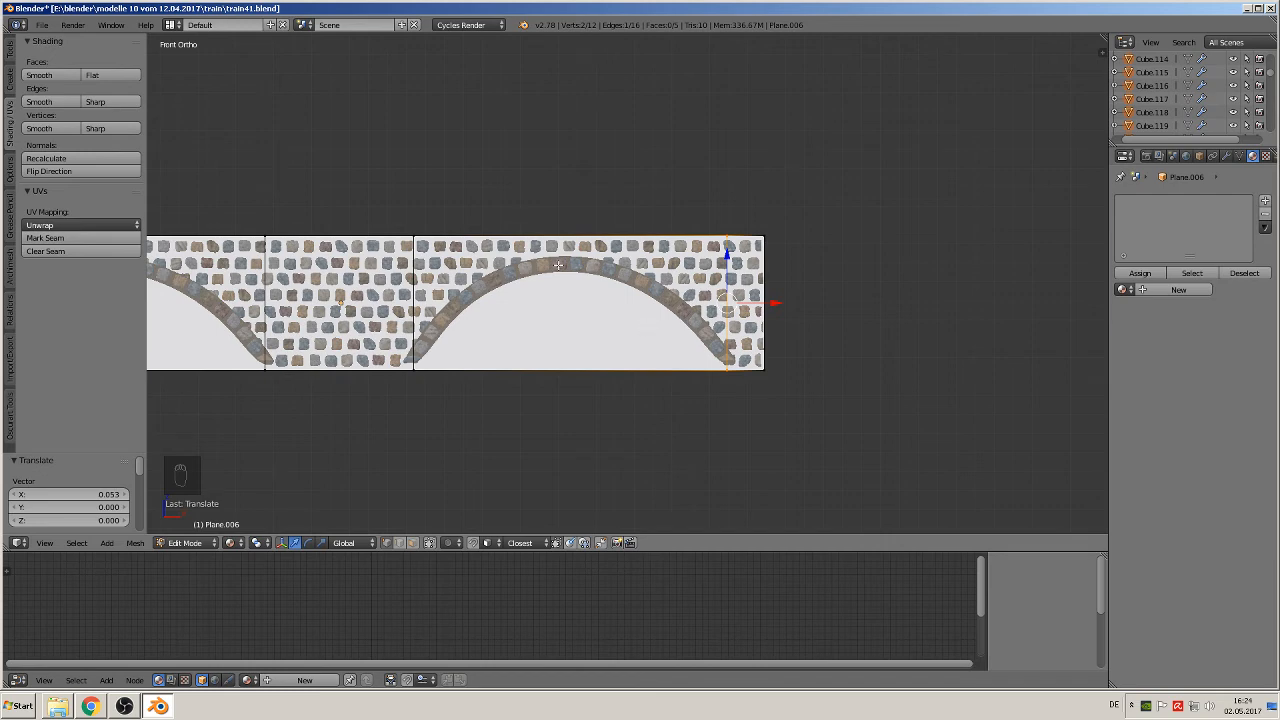
# Step: Divide the section spanning the right arch with five evenly spaced vertical loop cuts
pyautogui.hotkey('ctrl', 'r')
pyautogui.scroll(2, 565, 258)
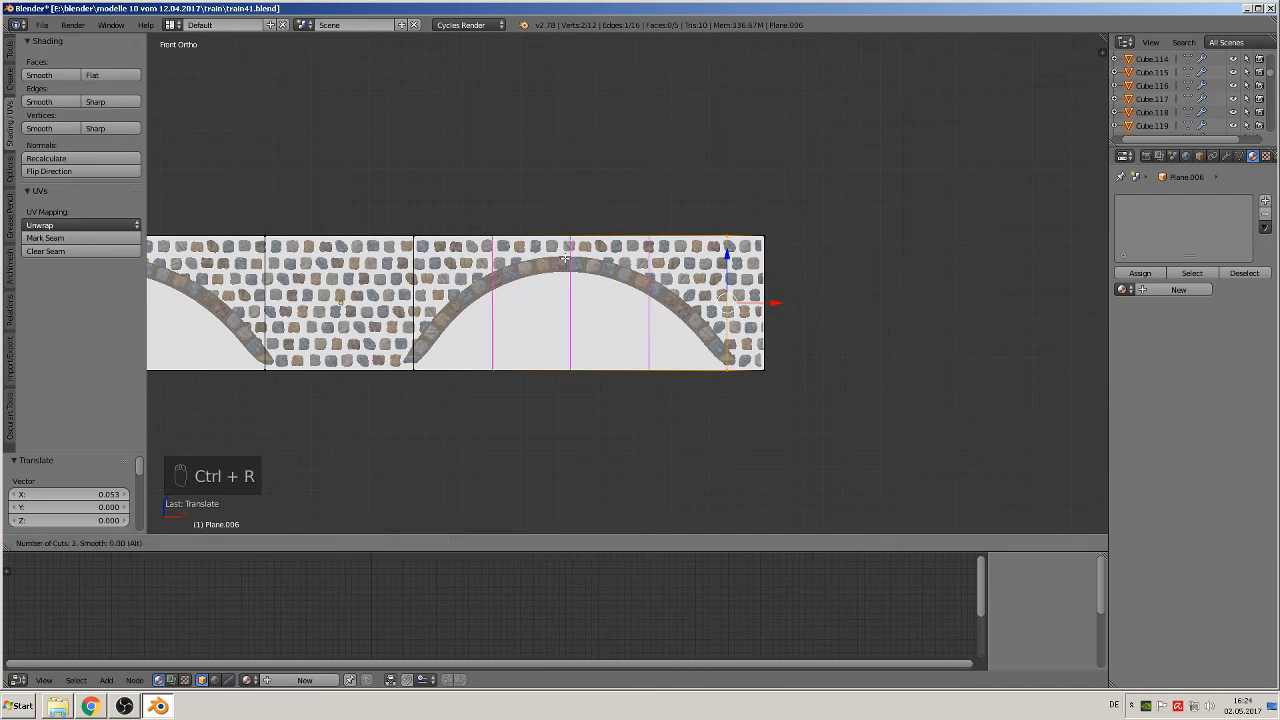
pyautogui.scroll(1, 565, 258)
pyautogui.scroll(1, 565, 258)
pyautogui.click(565, 258)
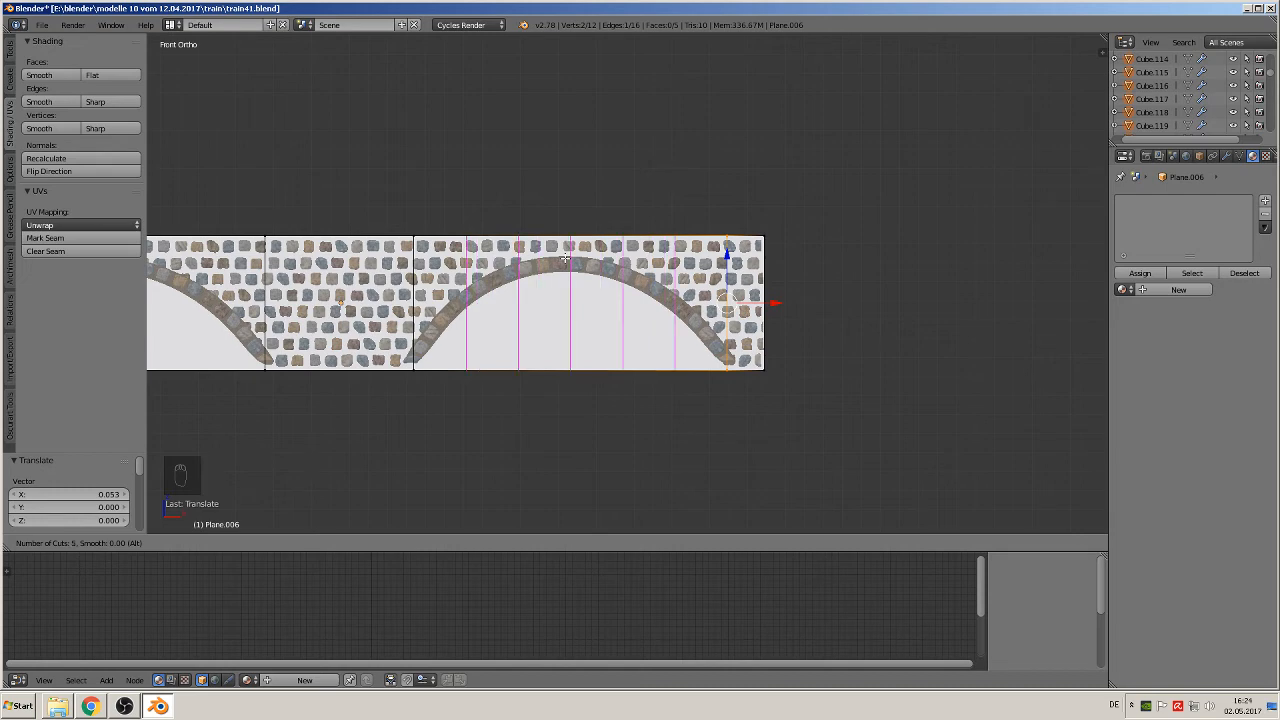
pyautogui.rightClick(567, 257)
# Step: Divide the left arch's section with five evenly spaced vertical loop cuts and select the bottom vertex of the middle cut
pyautogui.keyDown('shift'); pyautogui.moveTo(433, 331); pyautogui.dragTo(712, 238, button='middle'); pyautogui.keyUp('shift')
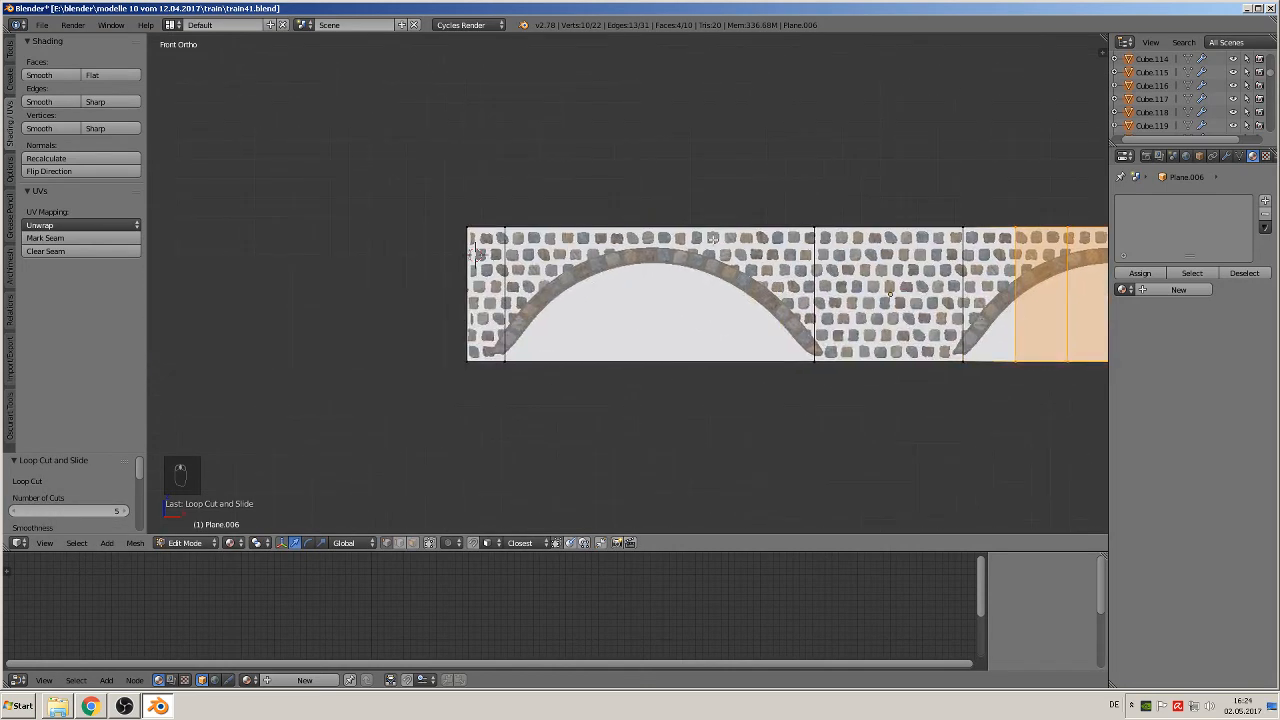
pyautogui.press('a')
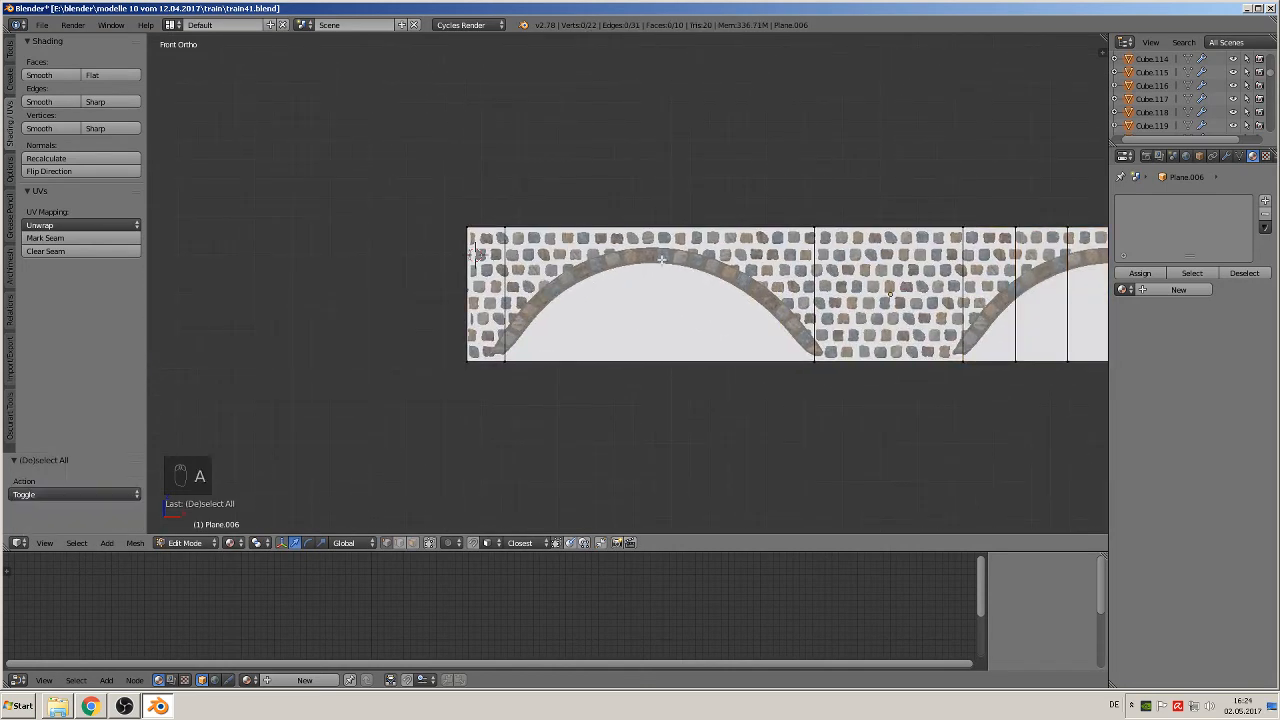
pyautogui.hotkey('ctrl', 'r')
pyautogui.scroll(3, 661, 260)
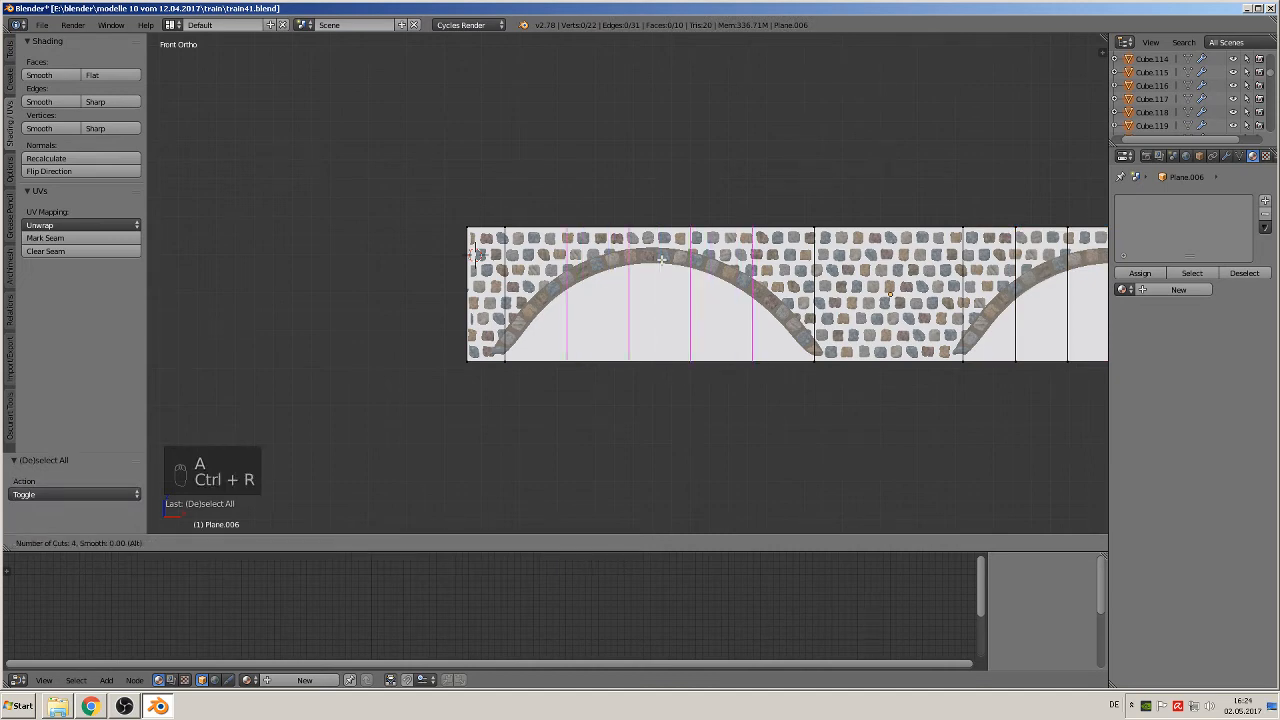
pyautogui.scroll(2, 661, 260)
pyautogui.scroll(-1, 661, 259)
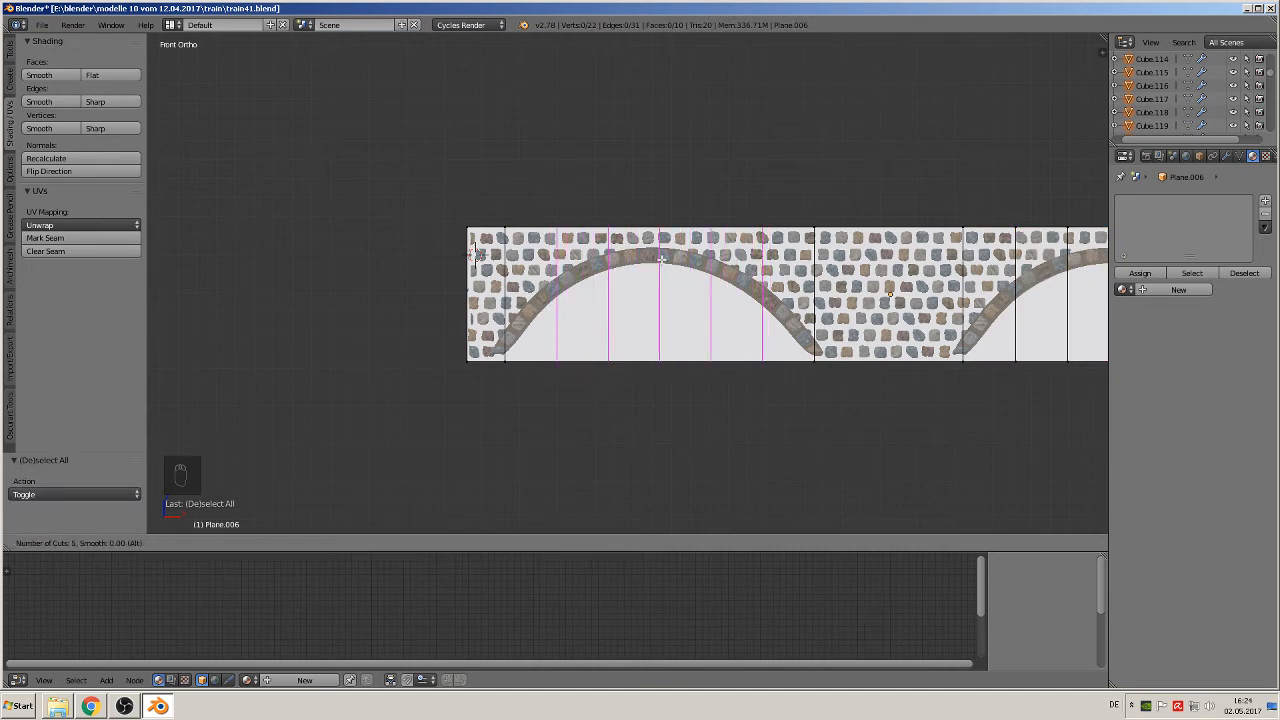
pyautogui.click(661, 259)
pyautogui.rightClick(660, 258)
pyautogui.click(569, 421)
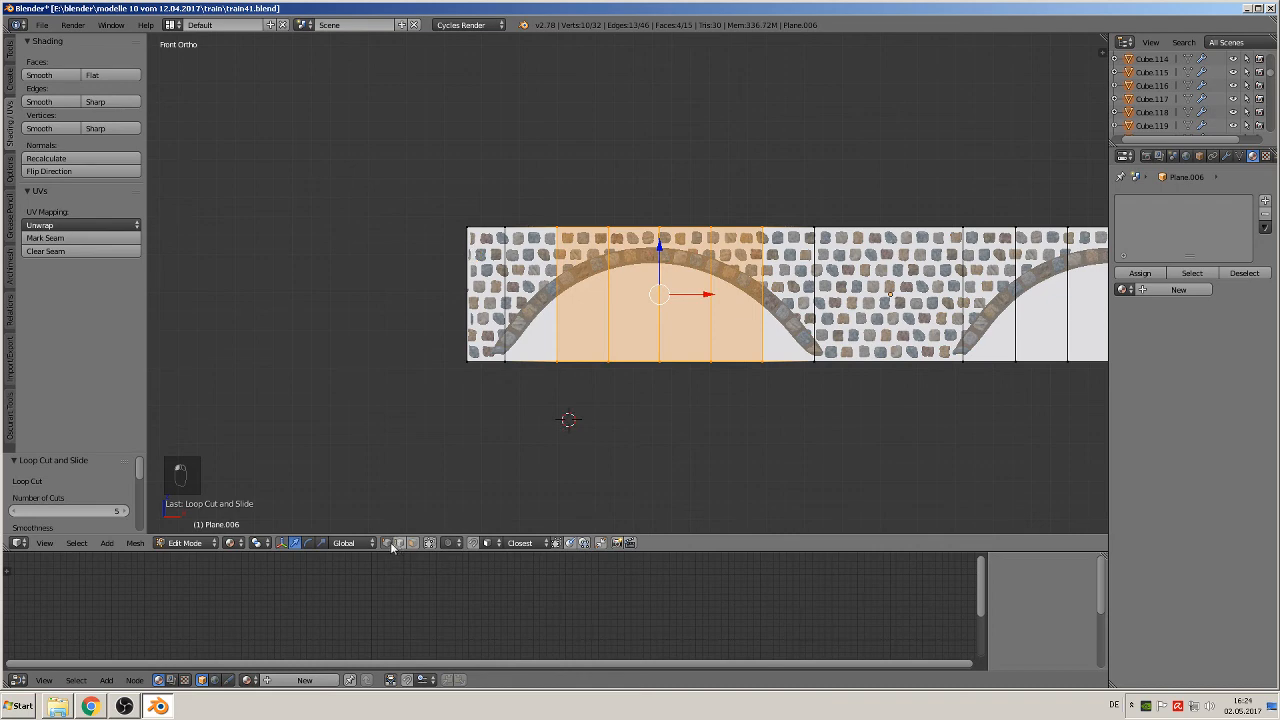
pyautogui.rightClick(659, 360)
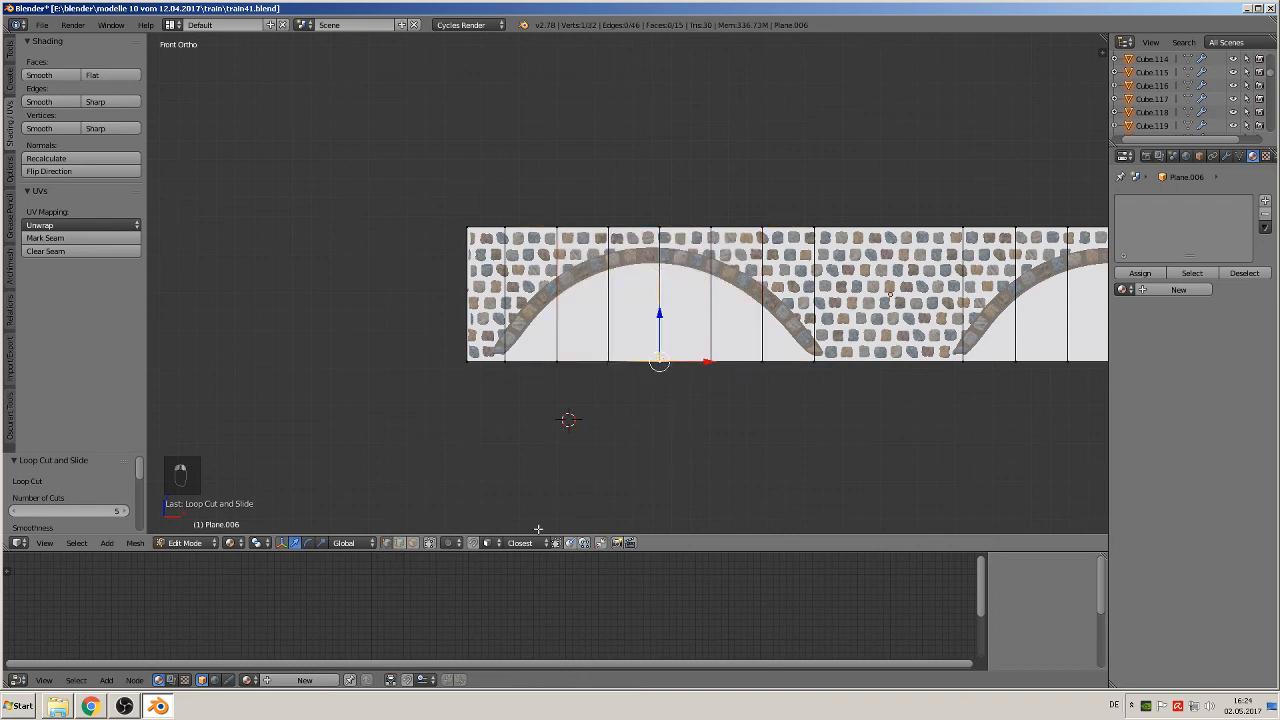
# Step: Try to raise the left arch's middle bottom vertex with smooth proportional editing
pyautogui.click(449, 543)
pyautogui.click(474, 523)
pyautogui.click(458, 543)
pyautogui.click(480, 482)
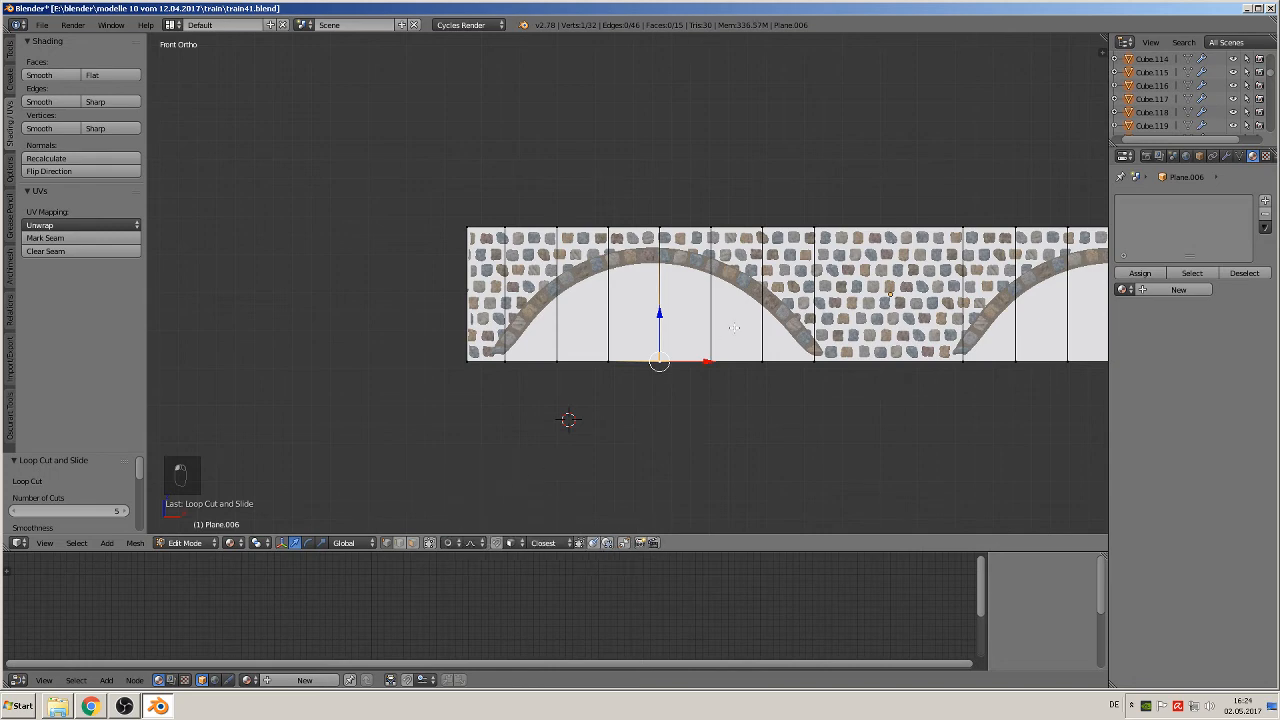
pyautogui.press('g')
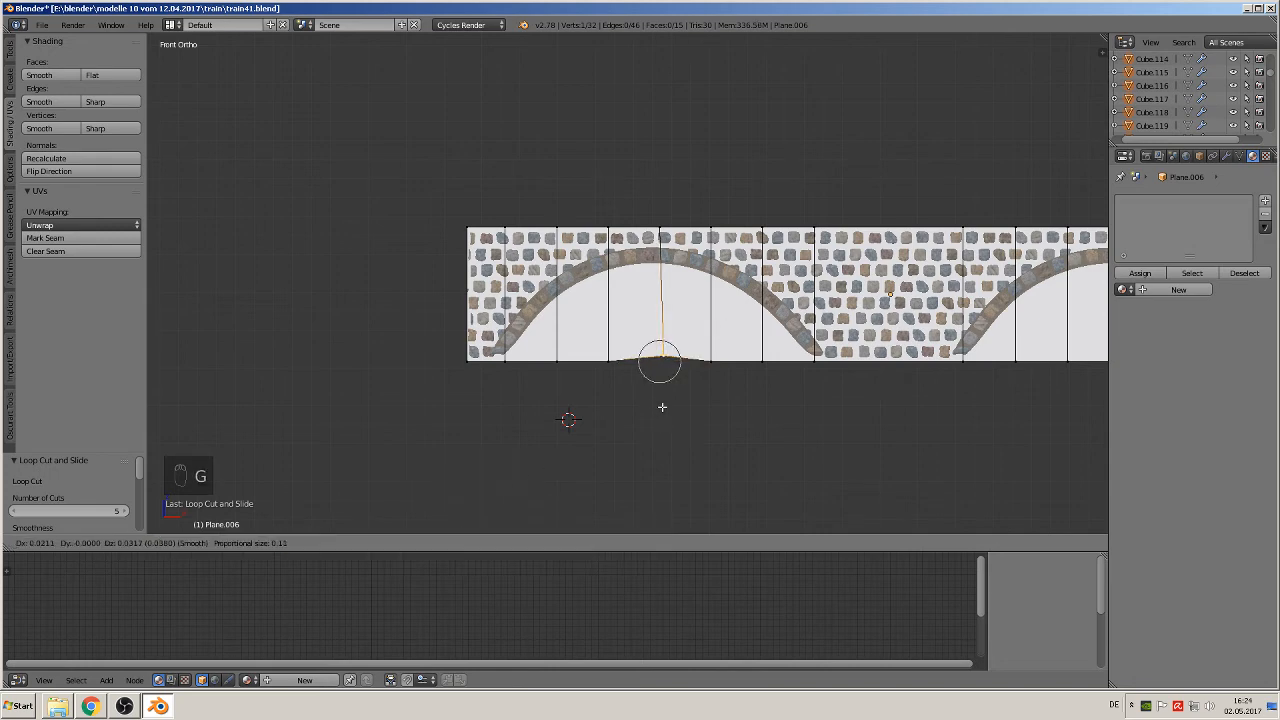
pyautogui.scroll(-13, 659, 407)
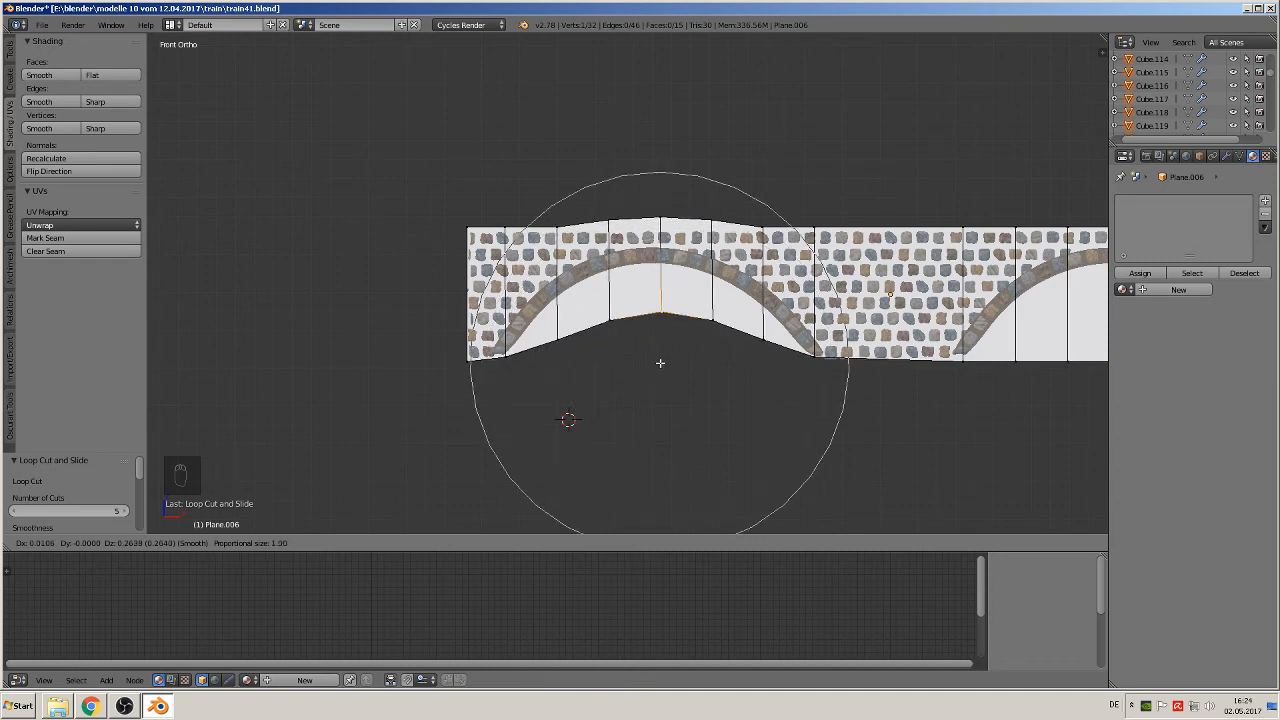
pyautogui.rightClick(648, 395)
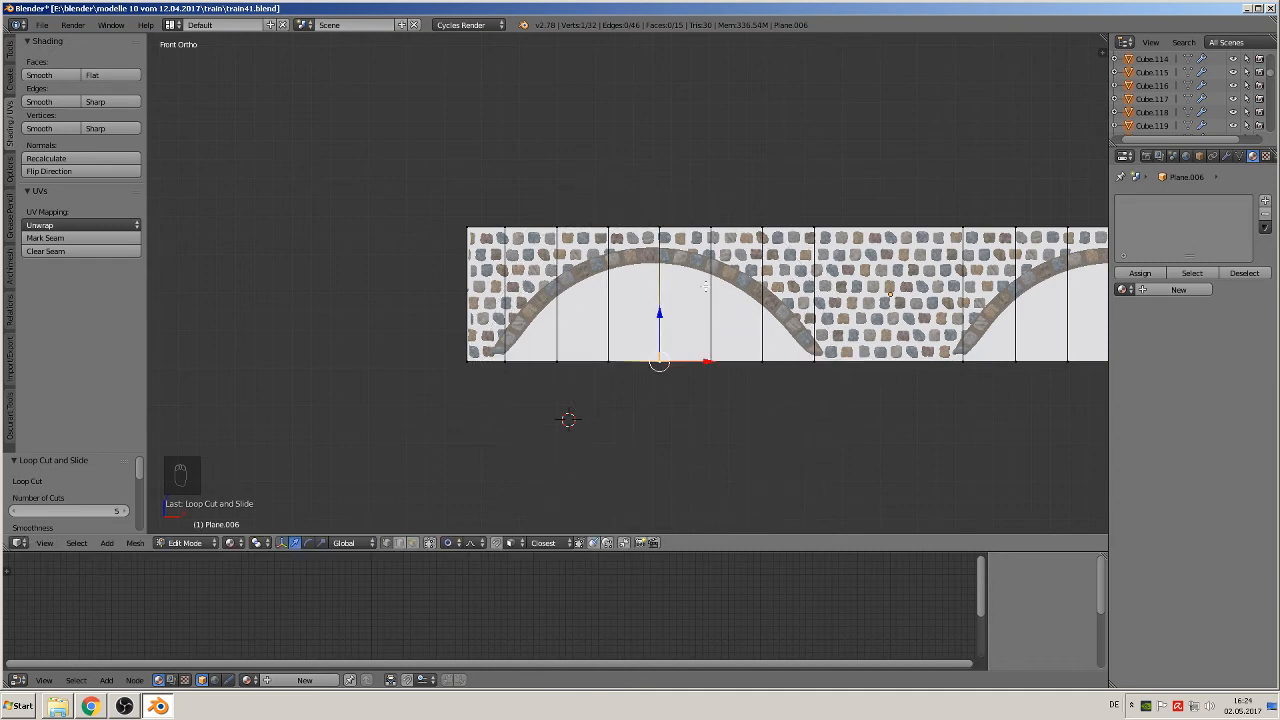
pyautogui.click(449, 542)
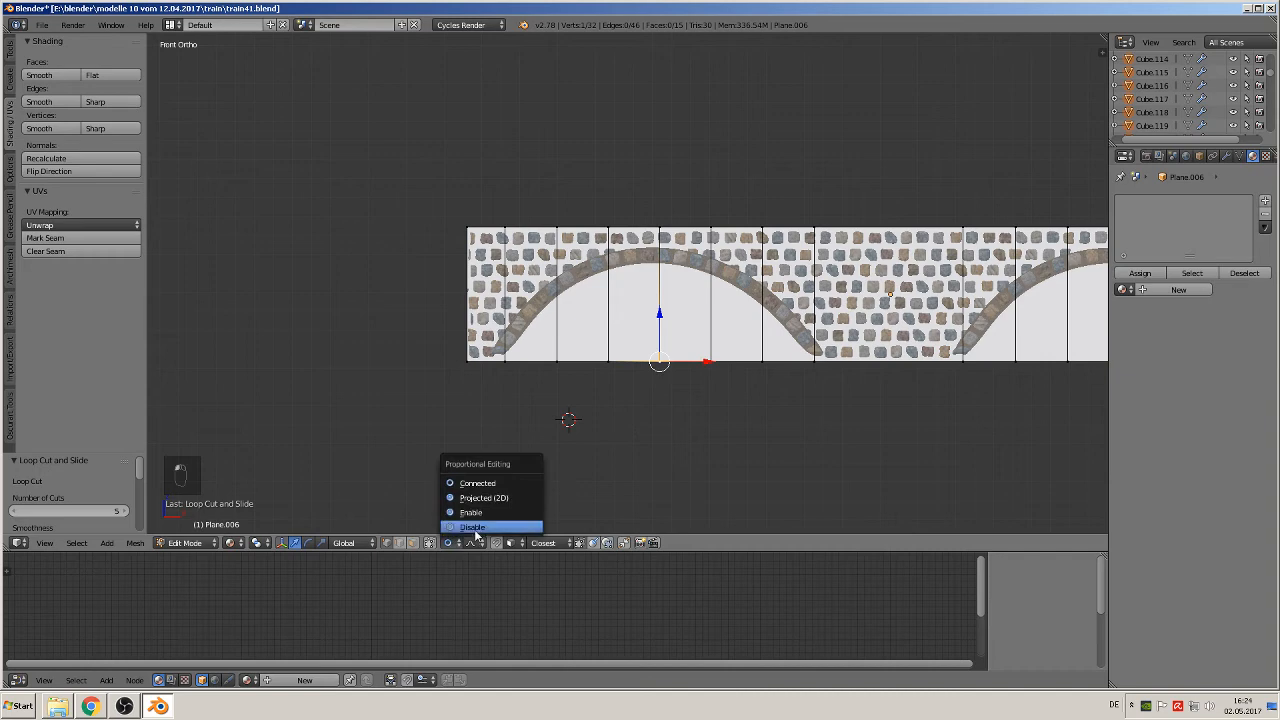
pyautogui.click(478, 537)
# Step: Raise the left arch's middle bottom vertex 0.570 along Z and its two neighbouring bottom vertices 0.513 to the arch curve
pyautogui.moveTo(659, 317); pyautogui.dragTo(677, 210)
pyautogui.rightClick(616, 358)
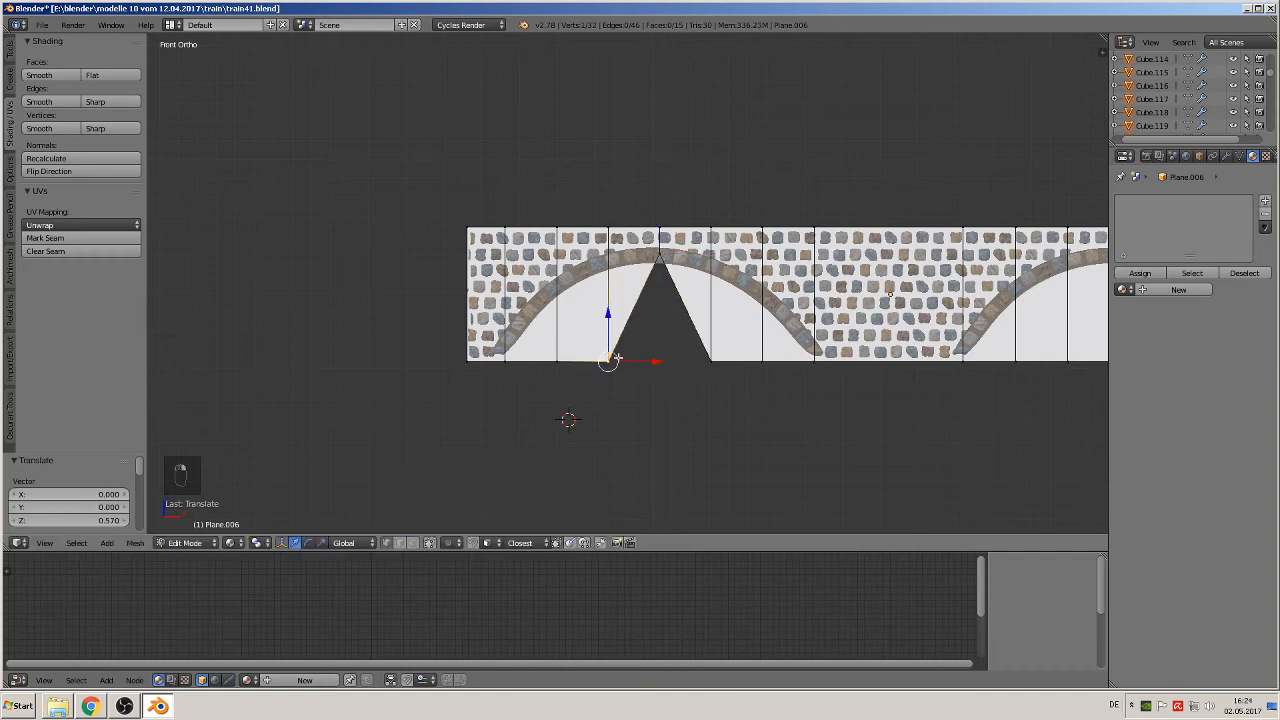
pyautogui.keyDown('shift'); pyautogui.rightClick(711, 363); pyautogui.keyUp('shift')
pyautogui.moveTo(659, 318); pyautogui.dragTo(672, 219)
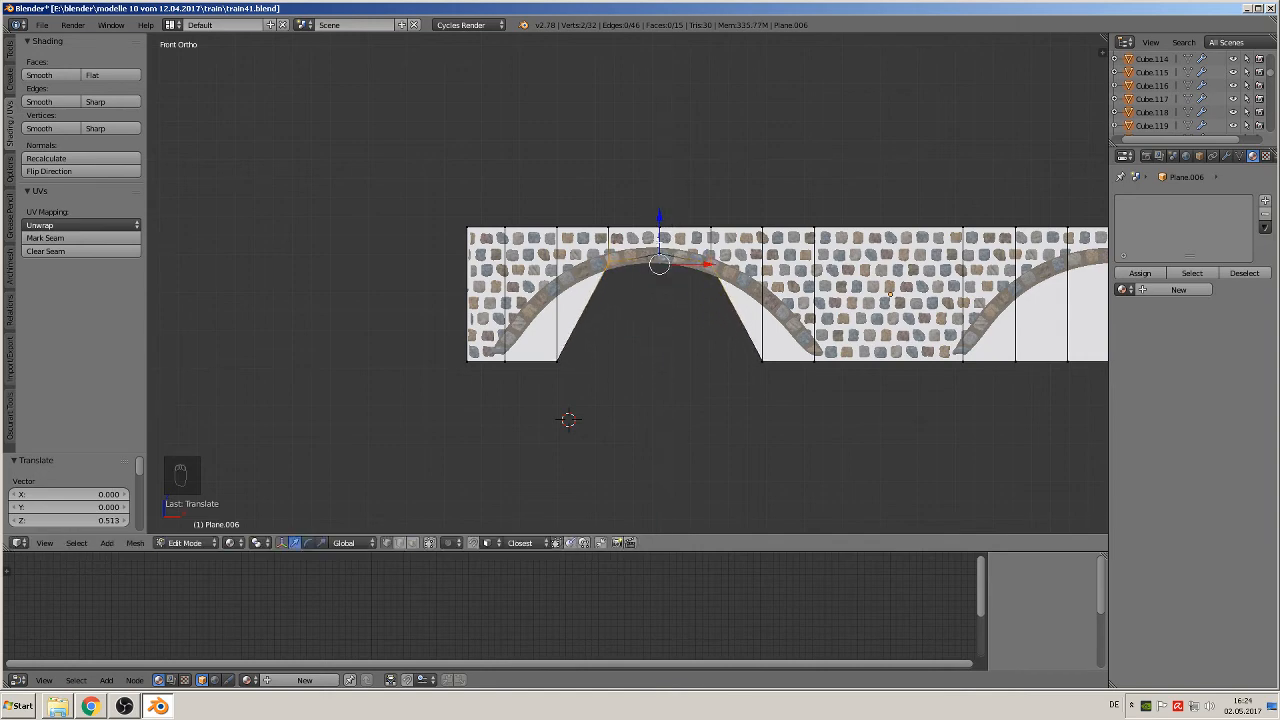
# Step: Raise the outer pair of bottom vertices inside the left arch 0.376 along Z to the arch curve
pyautogui.rightClick(560, 356)
pyautogui.keyDown('shift'); pyautogui.rightClick(762, 359); pyautogui.keyUp('shift')
pyautogui.press('g')
pyautogui.press('z')
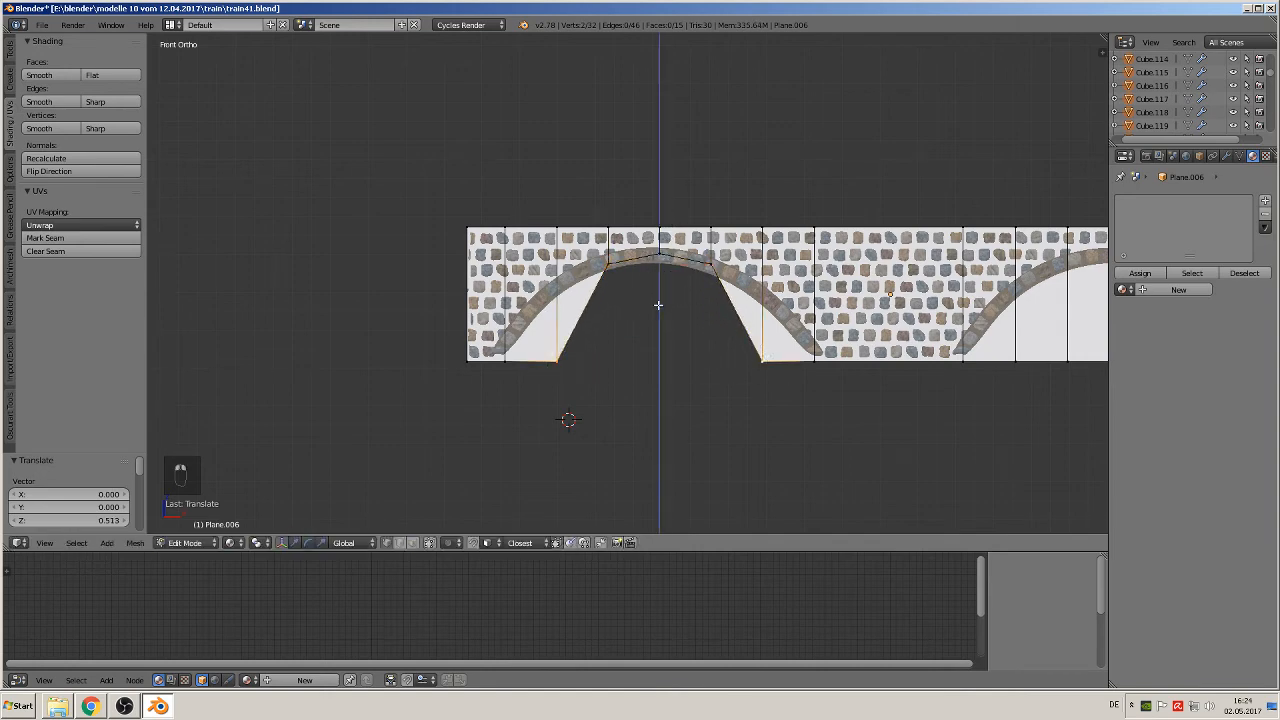
pyautogui.click(664, 245)
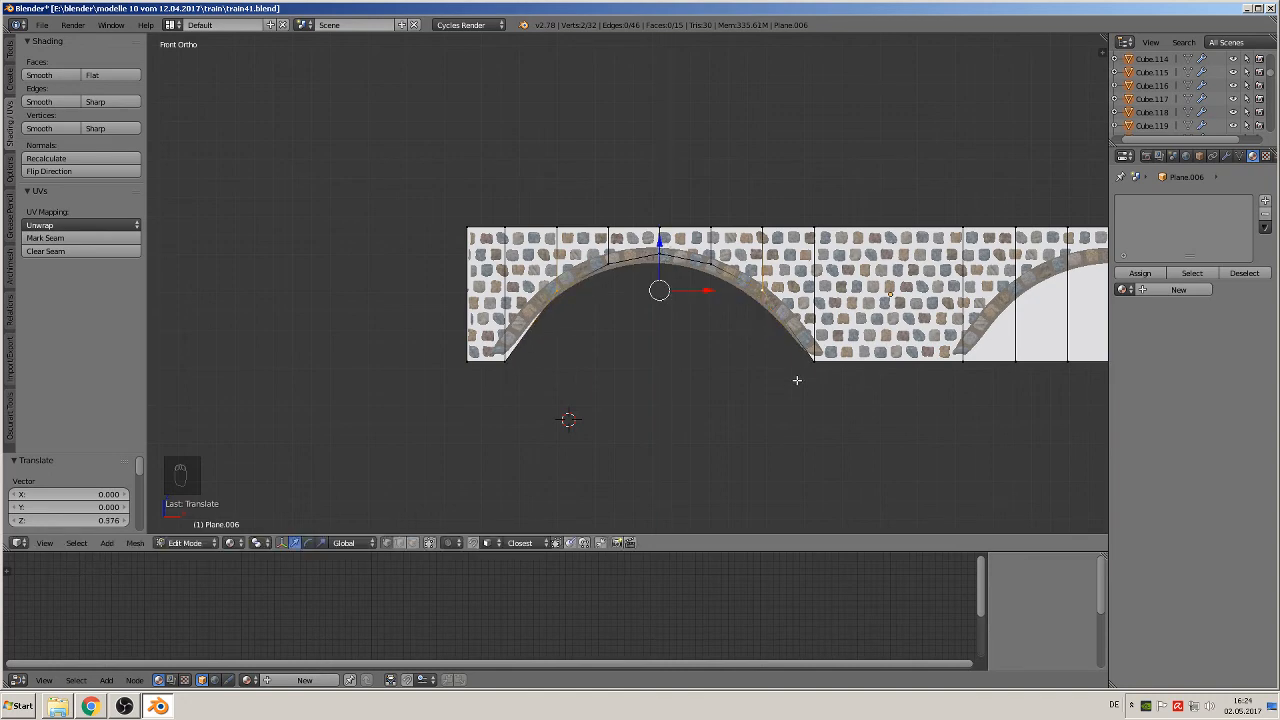
# Step: Raise the right arch's middle bottom vertex 0.563 along Z to the arch crown
pyautogui.keyDown('shift'); pyautogui.moveTo(812, 400); pyautogui.dragTo(459, 427, button='middle'); pyautogui.keyUp('shift')
pyautogui.press('a')
pyautogui.rightClick(668, 392)
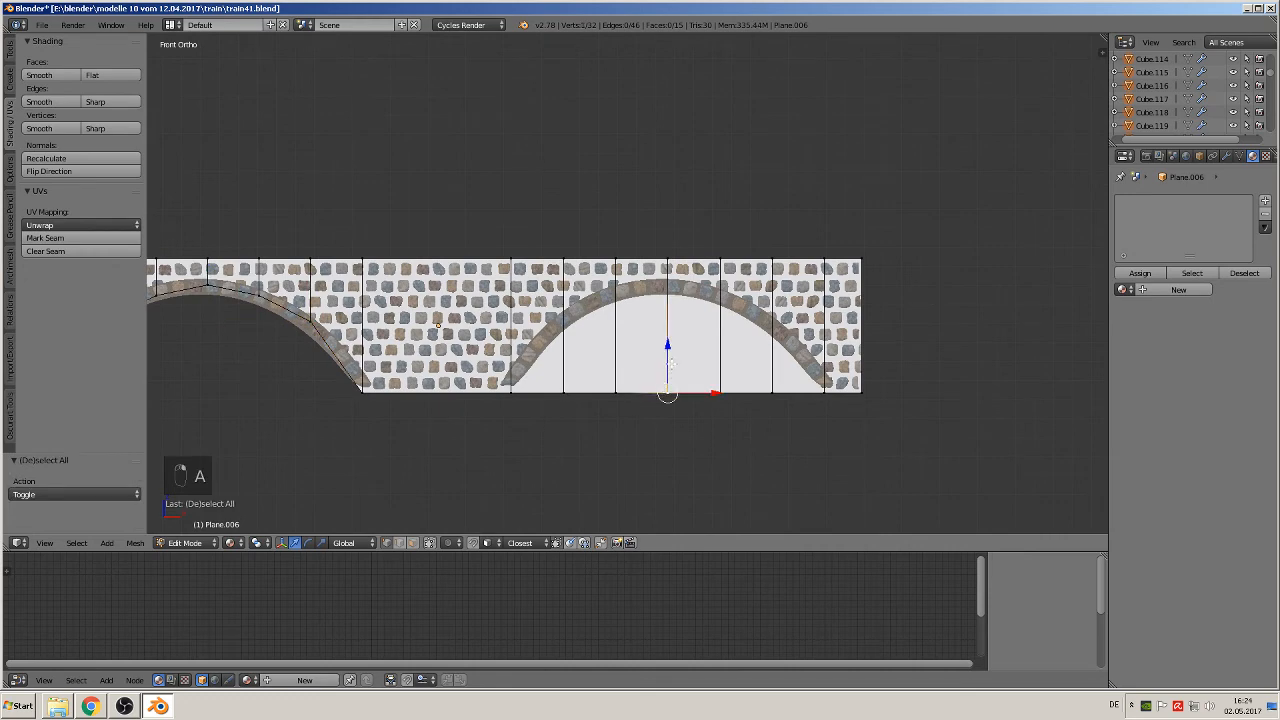
pyautogui.press('g')
pyautogui.press('z')
pyautogui.click(668, 239)
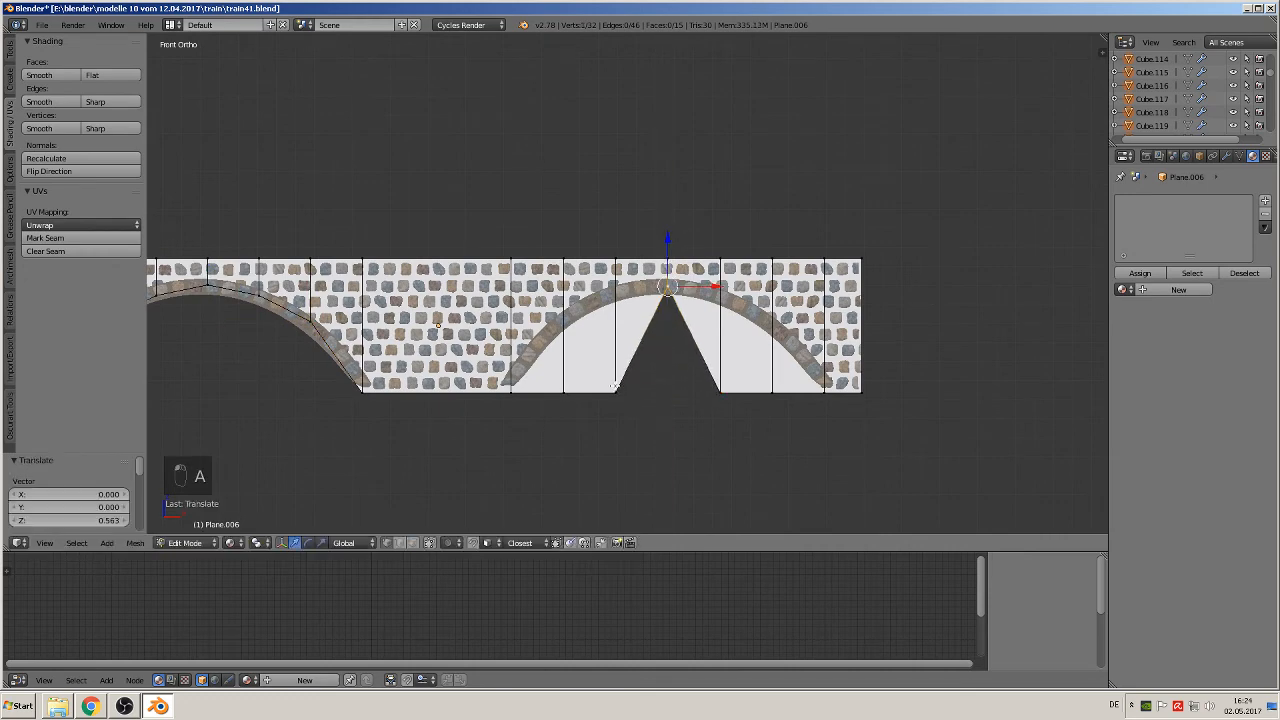
# Step: Raise the two bottom vertices beside the right arch's middle one 0.520 along Z to the arch curve
pyautogui.rightClick(618, 386)
pyautogui.keyDown('shift'); pyautogui.rightClick(729, 399); pyautogui.keyUp('shift')
pyautogui.press('g')
pyautogui.press('z')
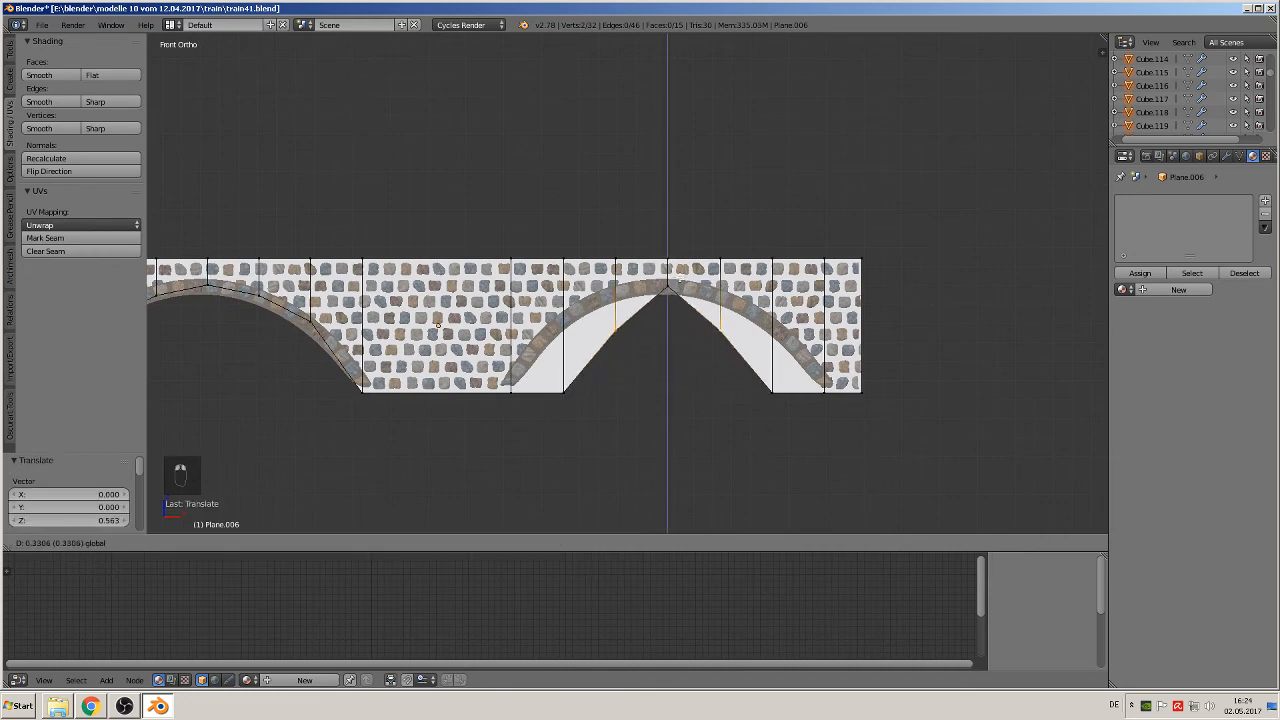
pyautogui.click(684, 249)
# Step: Raise the outer pair of bottom vertices inside the right arch about 0.36 along Z and return to Object Mode
pyautogui.rightClick(776, 402)
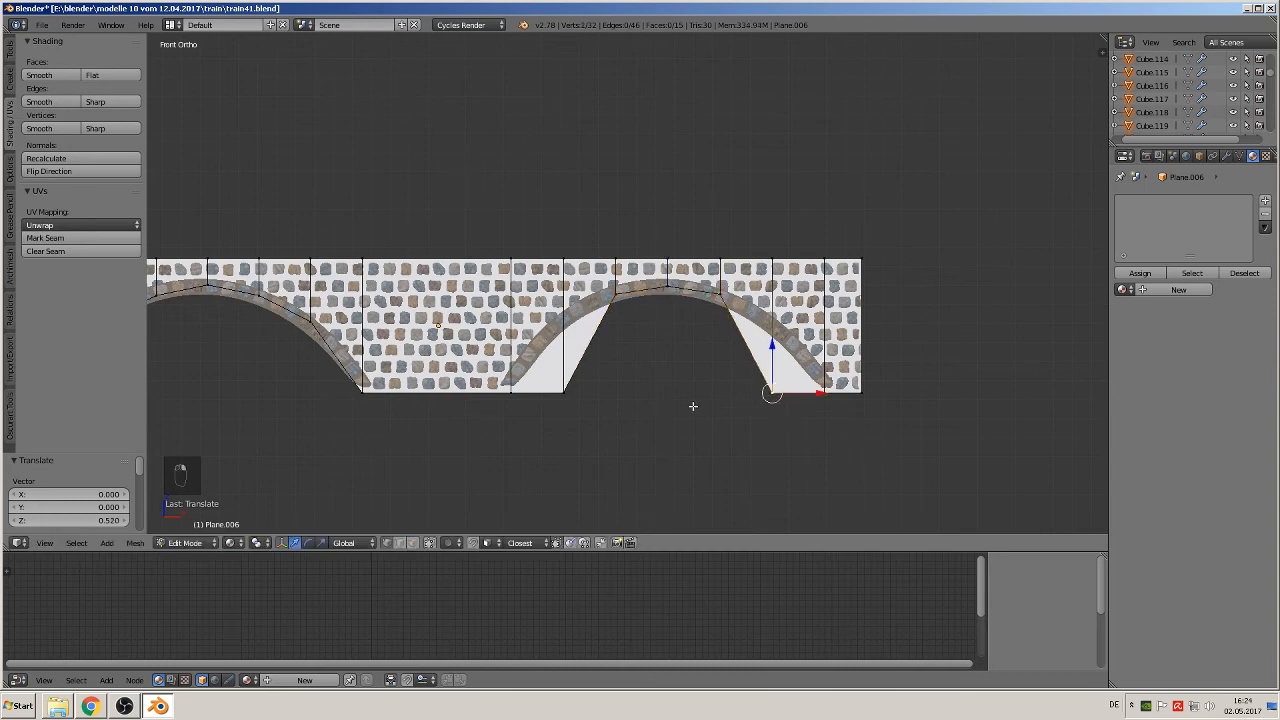
pyautogui.keyDown('shift'); pyautogui.rightClick(563, 388); pyautogui.keyUp('shift')
pyautogui.press('g')
pyautogui.press('z')
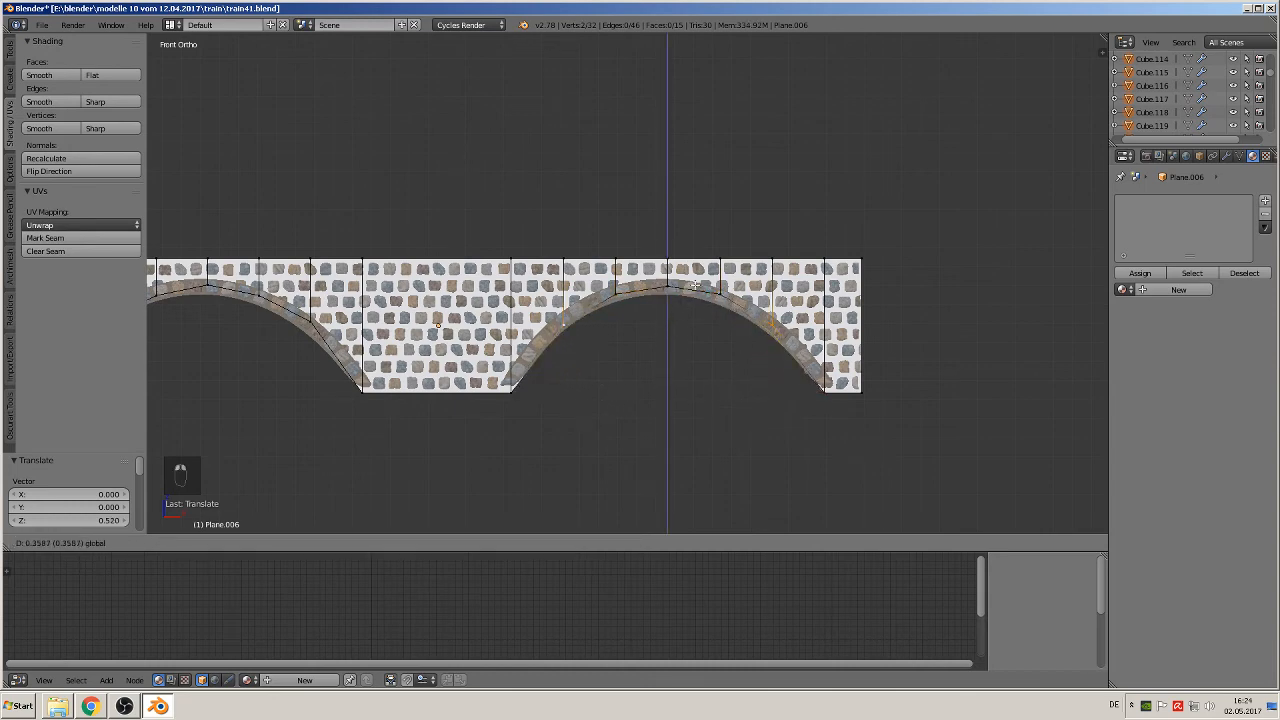
pyautogui.click(695, 288)
pyautogui.press('Tab')
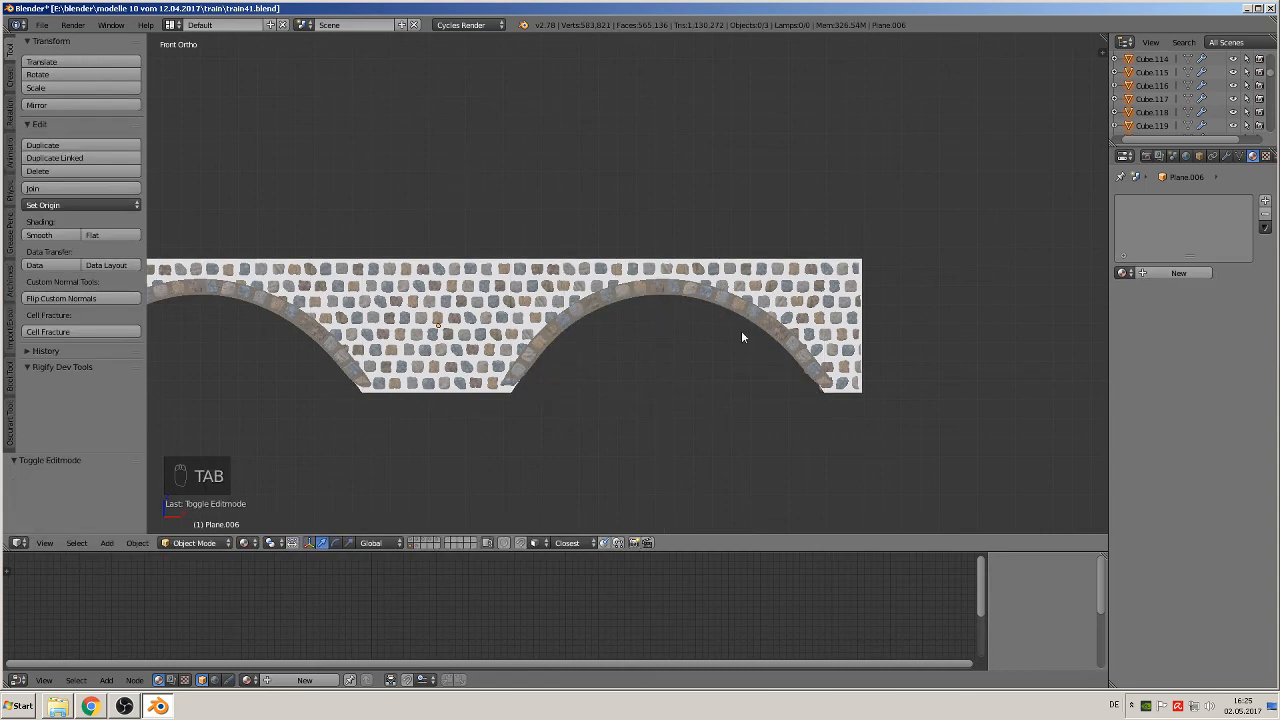
pyautogui.keyDown('shift'); pyautogui.moveTo(490, 375); pyautogui.dragTo(902, 316, button='middle'); pyautogui.keyUp('shift')
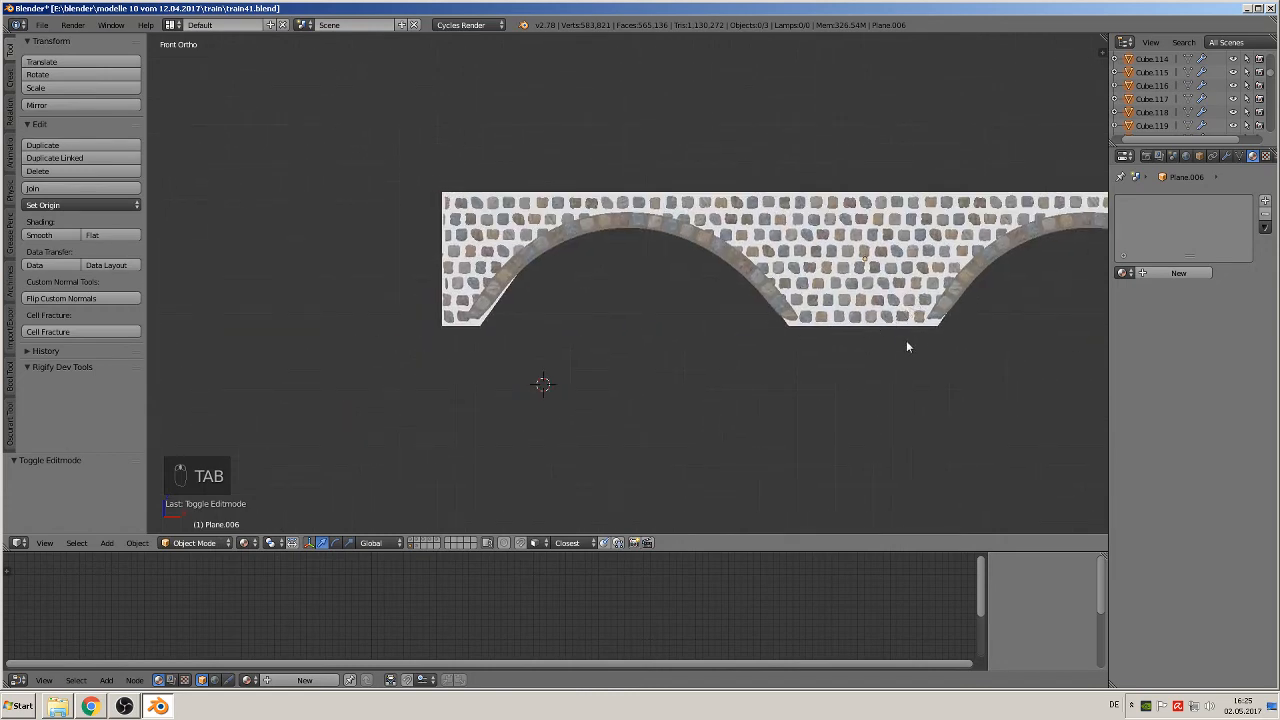
pyautogui.scroll(4, 572, 358)
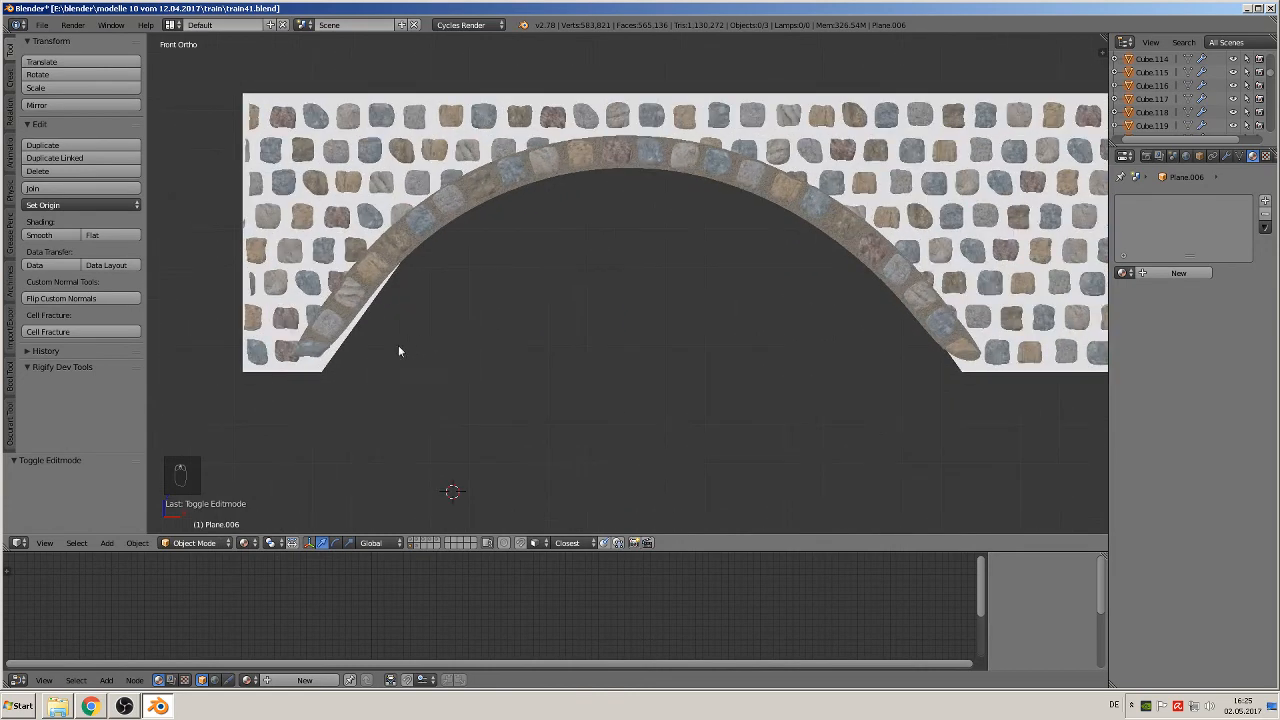
# Step: Move the bottom vertex at the left arch's left foot -0.041 along X to meet the arch curve
pyautogui.press('Tab')
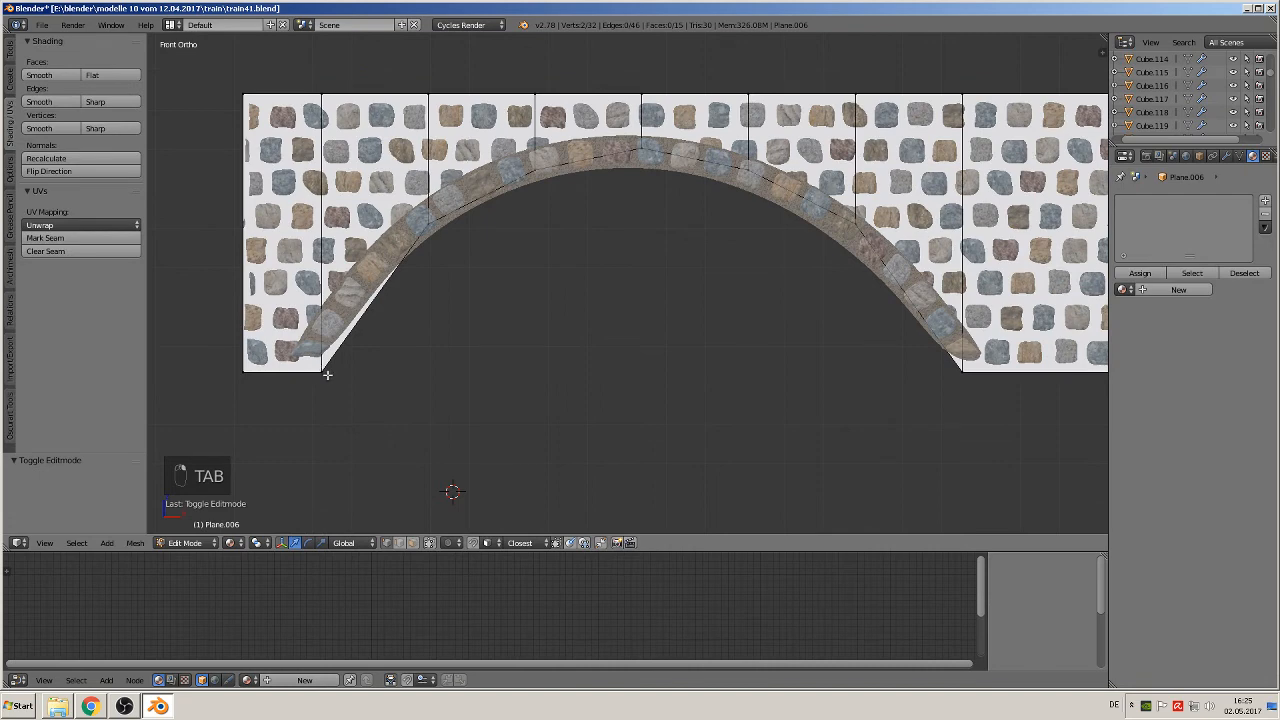
pyautogui.rightClick(322, 373)
pyautogui.keyDown('shift'); pyautogui.rightClick(246, 372); pyautogui.keyUp('shift')
pyautogui.rightClick(330, 370)
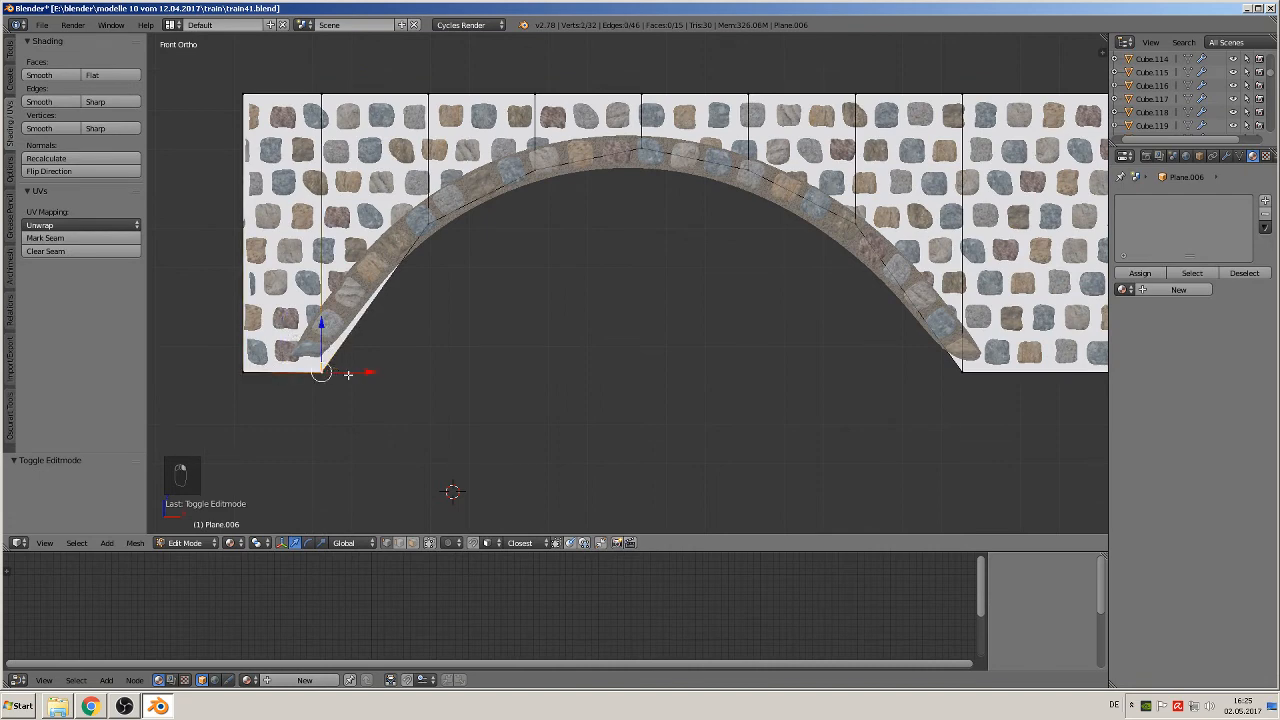
pyautogui.press('g')
pyautogui.press('x')
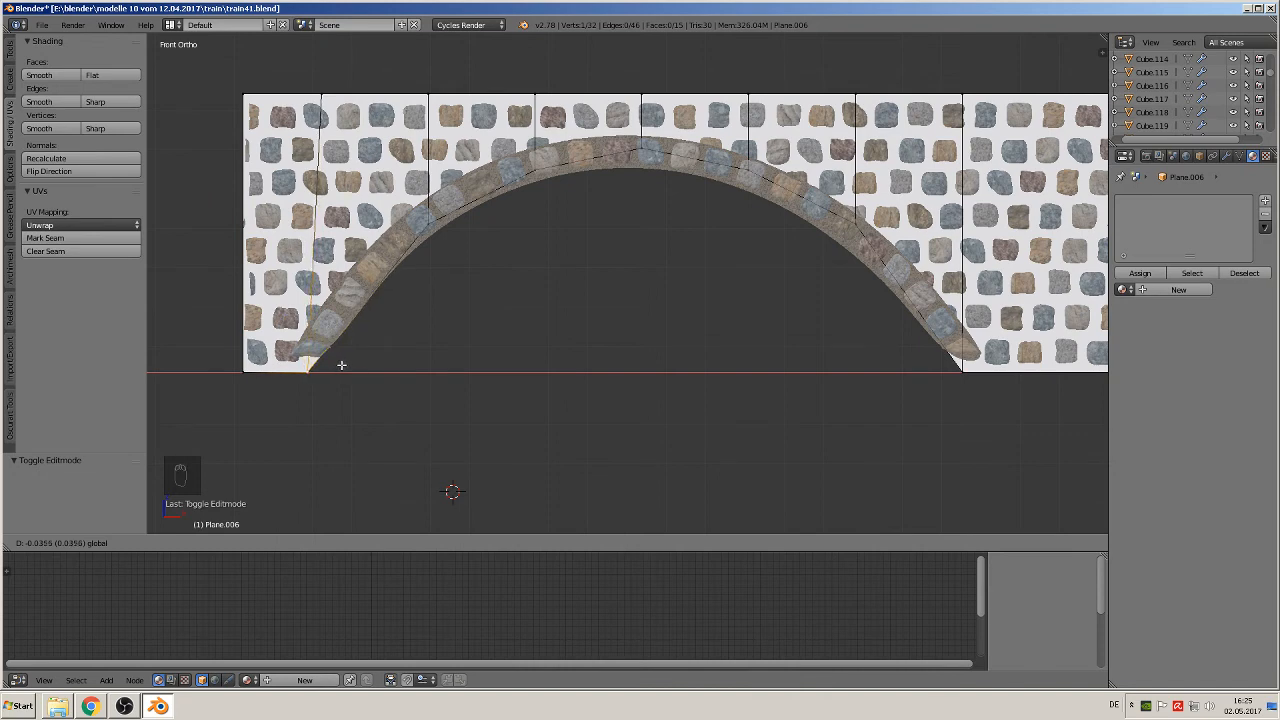
pyautogui.click(339, 364)
# Step: Unwrap the whole wall plane with Project From View in front view and return to Object Mode
pyautogui.scroll(-2, 342, 364)
pyautogui.keyDown('shift'); pyautogui.moveTo(903, 373); pyautogui.dragTo(450, 413, button='middle'); pyautogui.keyUp('shift')
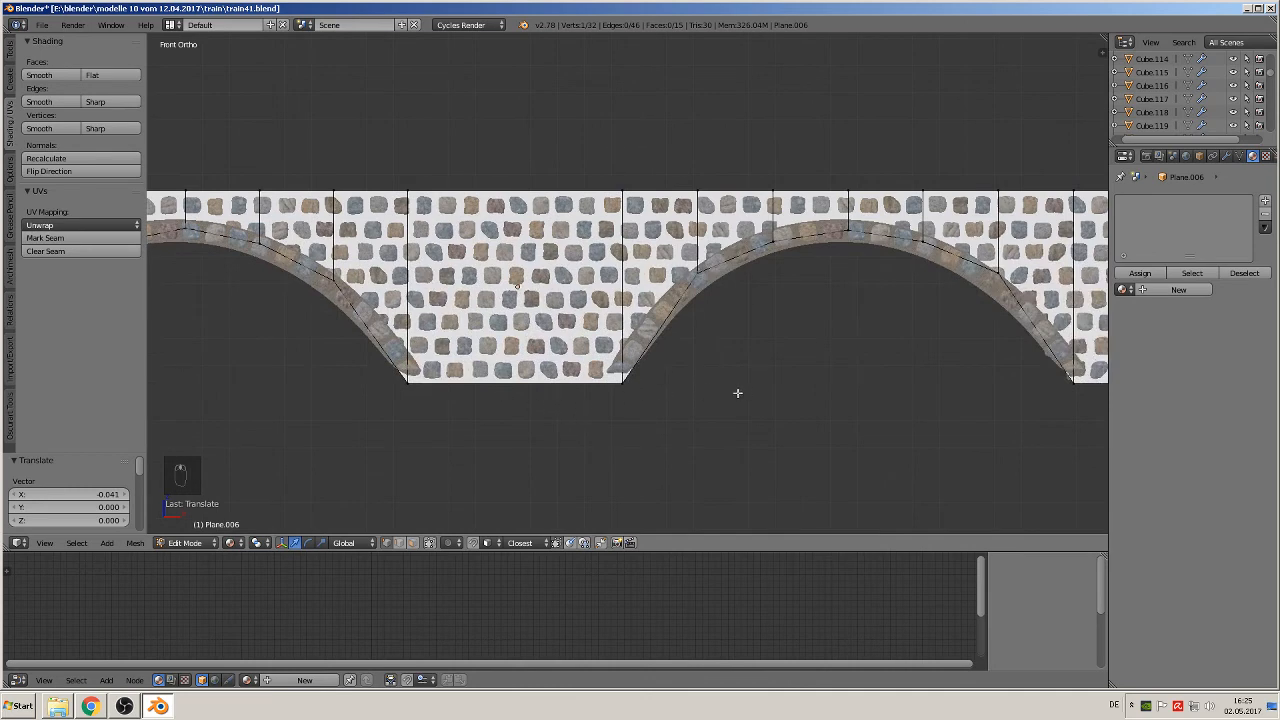
pyautogui.keyDown('shift'); pyautogui.moveTo(737, 393); pyautogui.dragTo(457, 397, button='middle'); pyautogui.keyUp('shift')
pyautogui.scroll(-2, 611, 411)
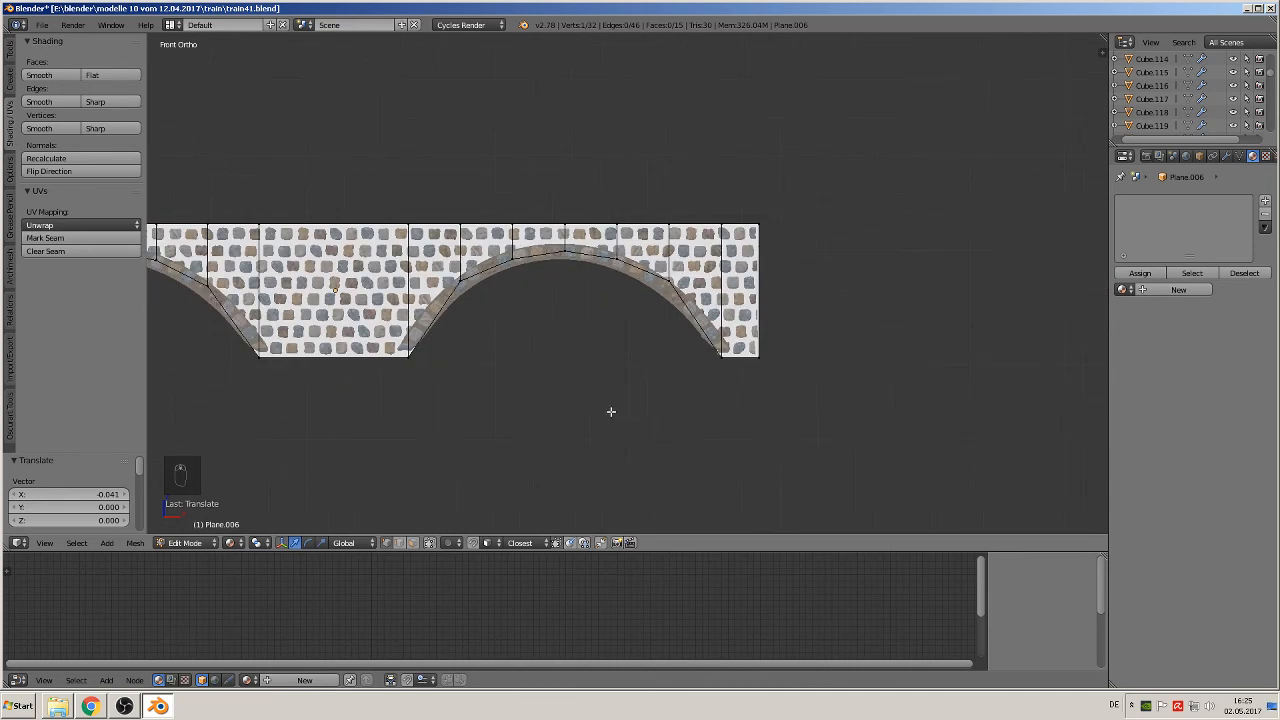
pyautogui.keyDown('shift'); pyautogui.moveTo(611, 411); pyautogui.dragTo(961, 412, button='middle'); pyautogui.keyUp('shift')
pyautogui.press('Tab')
pyautogui.press('Tab')
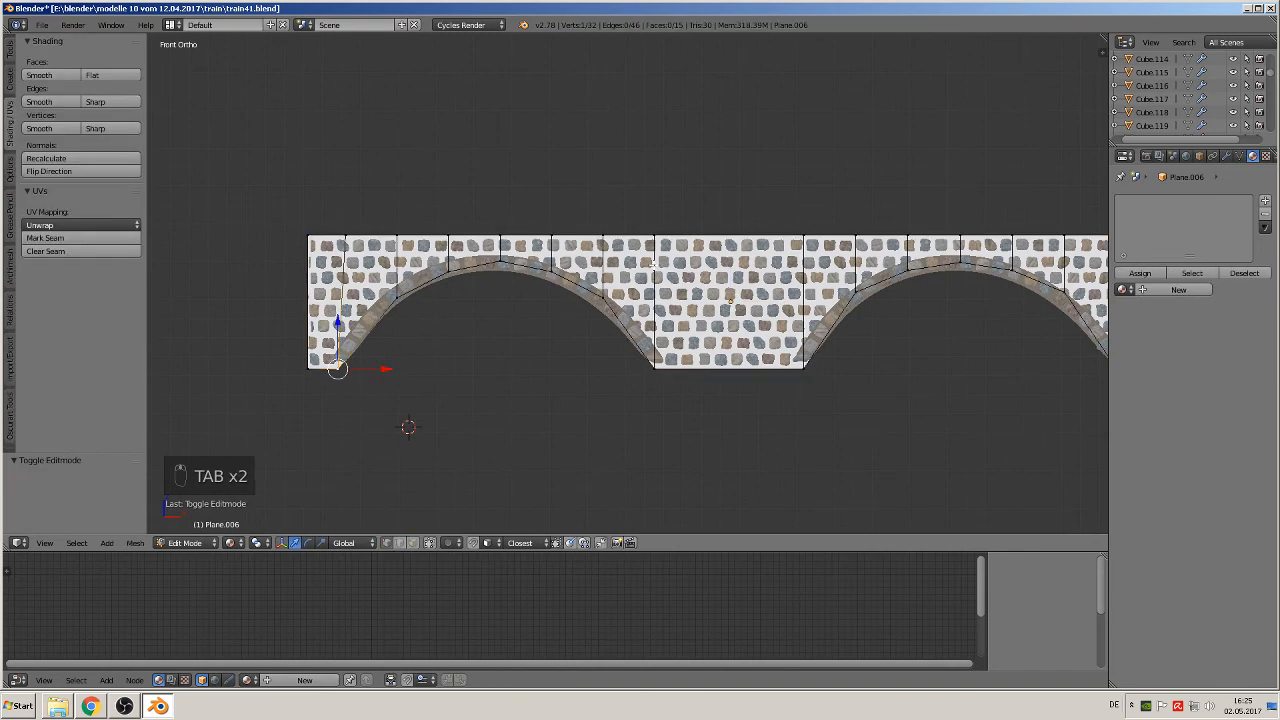
pyautogui.press('a')
pyautogui.press('a')
pyautogui.press('a')
pyautogui.press('a')
pyautogui.press('a')
pyautogui.press('u')
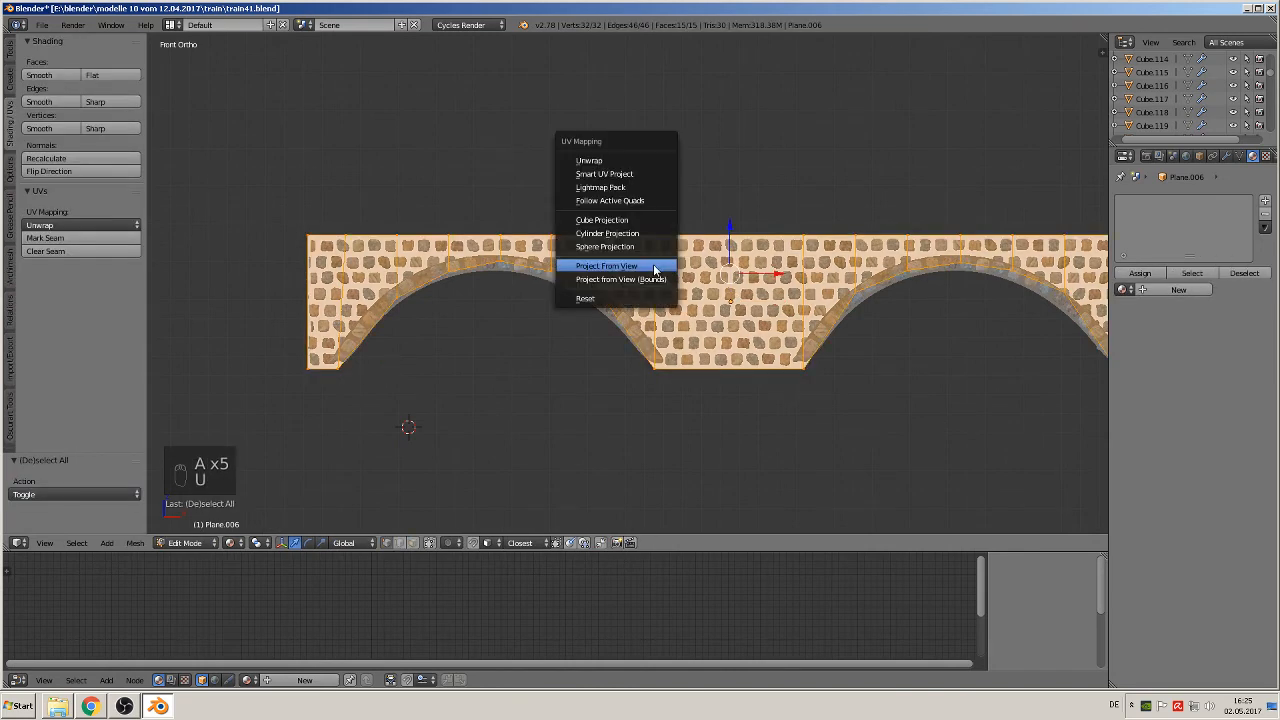
pyautogui.click(654, 267)
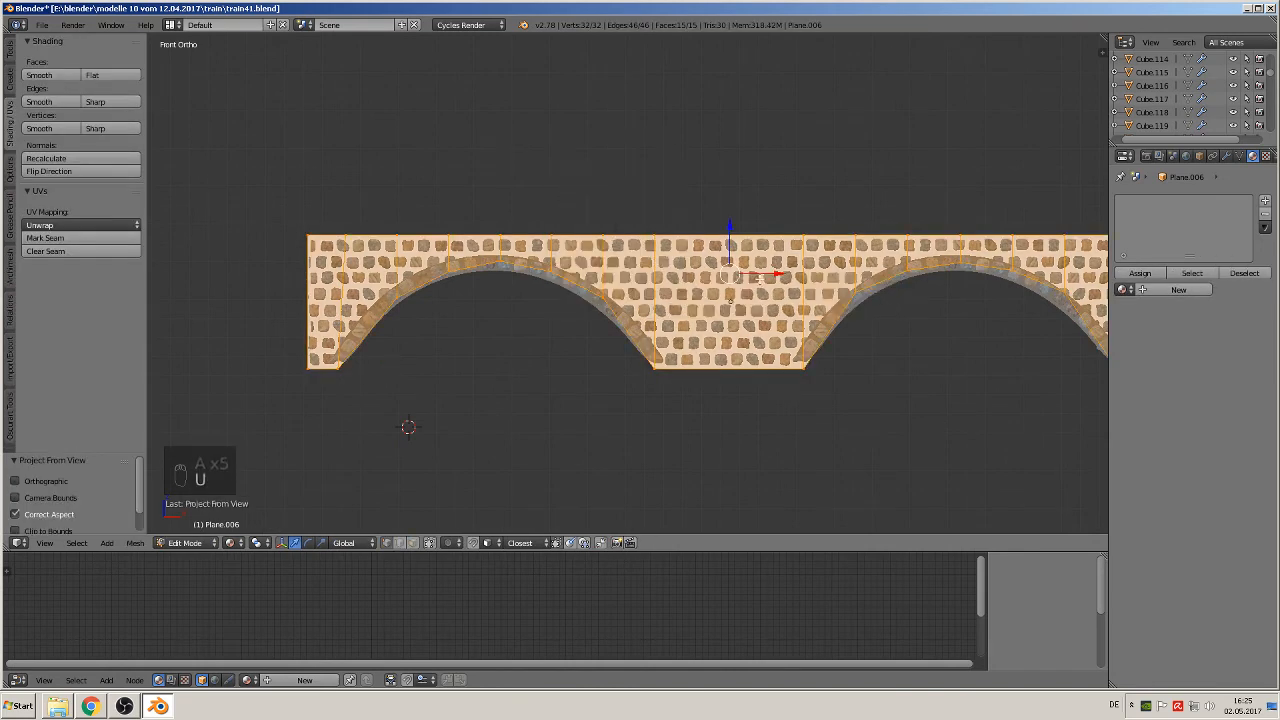
pyautogui.press('Tab')
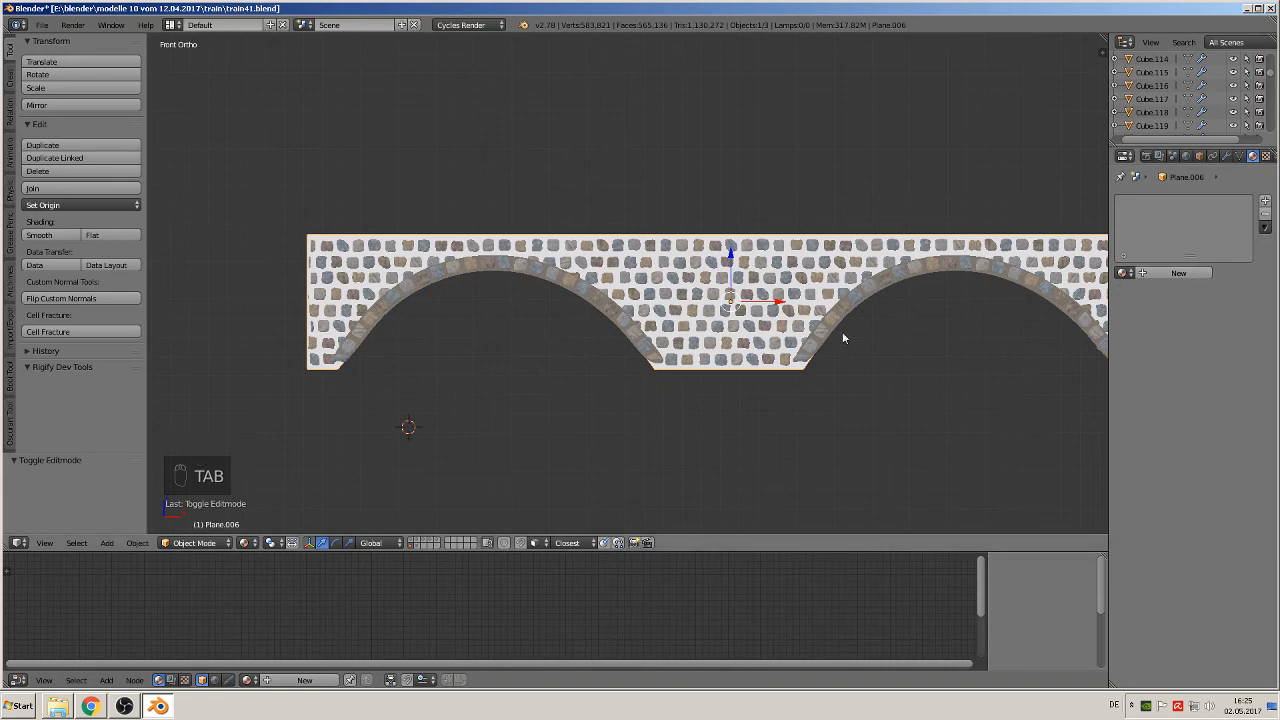
# Step: Assign the existing material betong 2 to the wall plane
pyautogui.click(1124, 273)
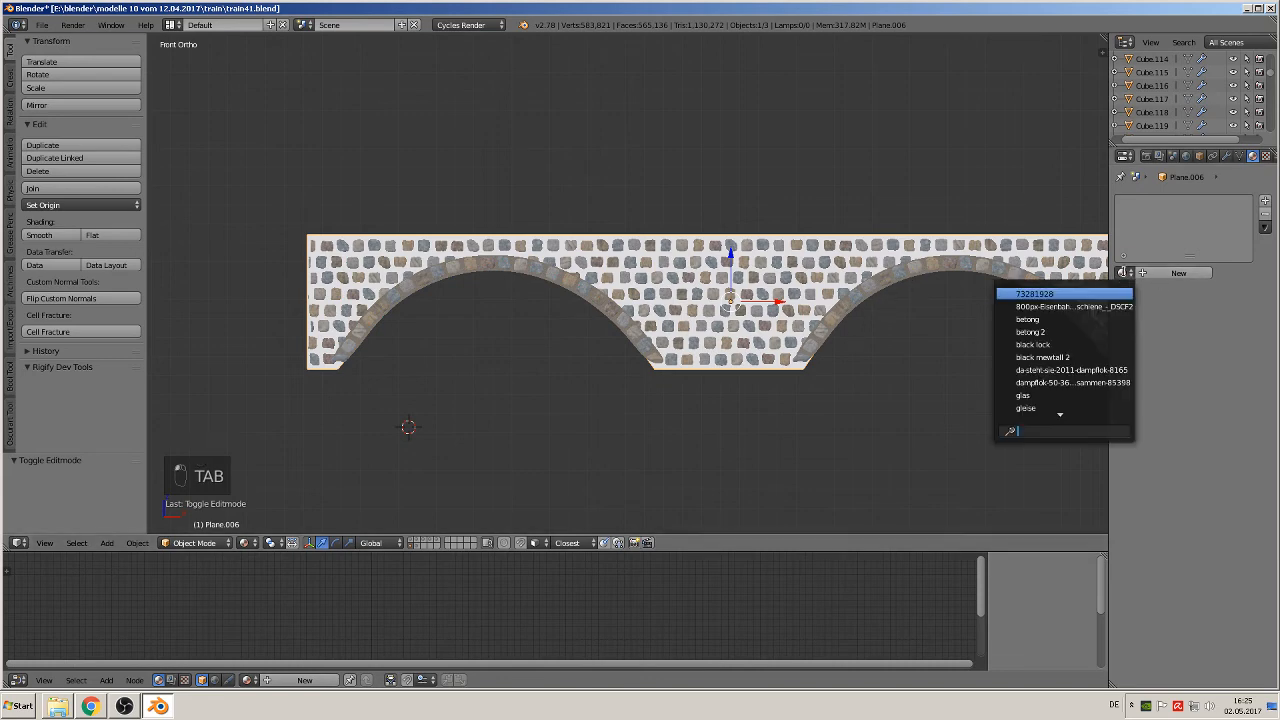
pyautogui.click(1034, 332)
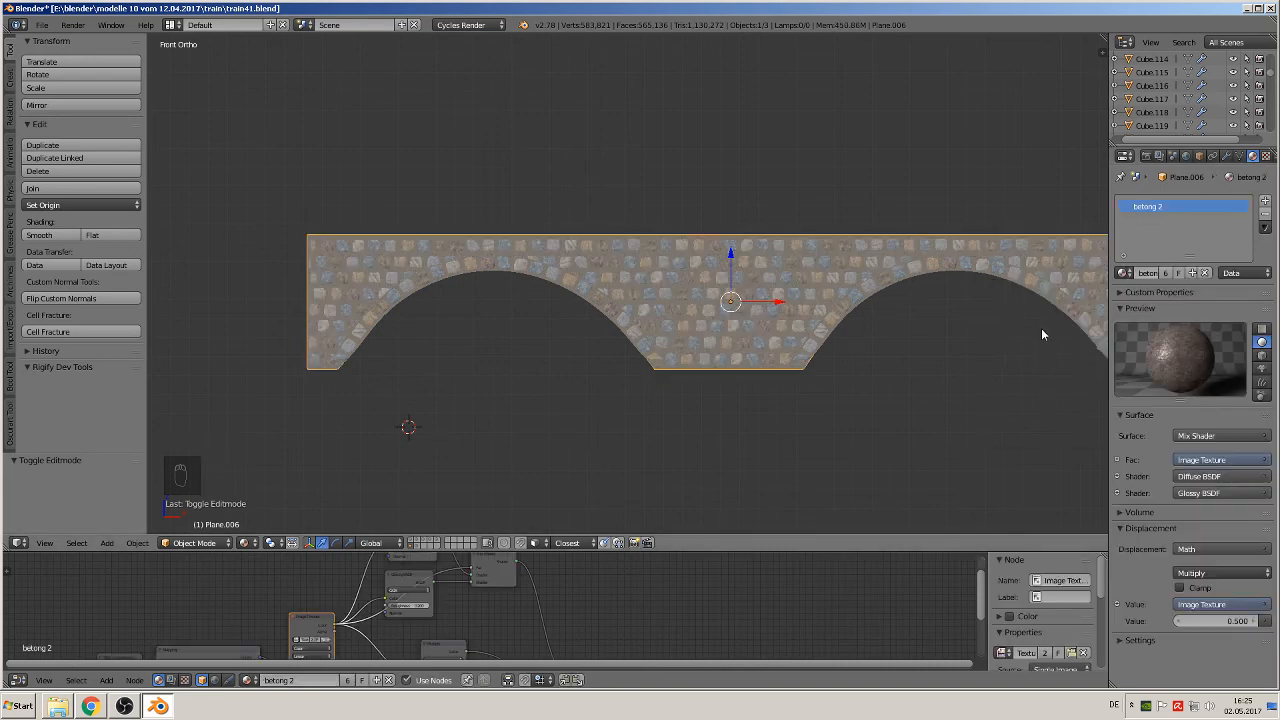
pyautogui.scroll(1, 871, 360)
pyautogui.scroll(2, 871, 360)
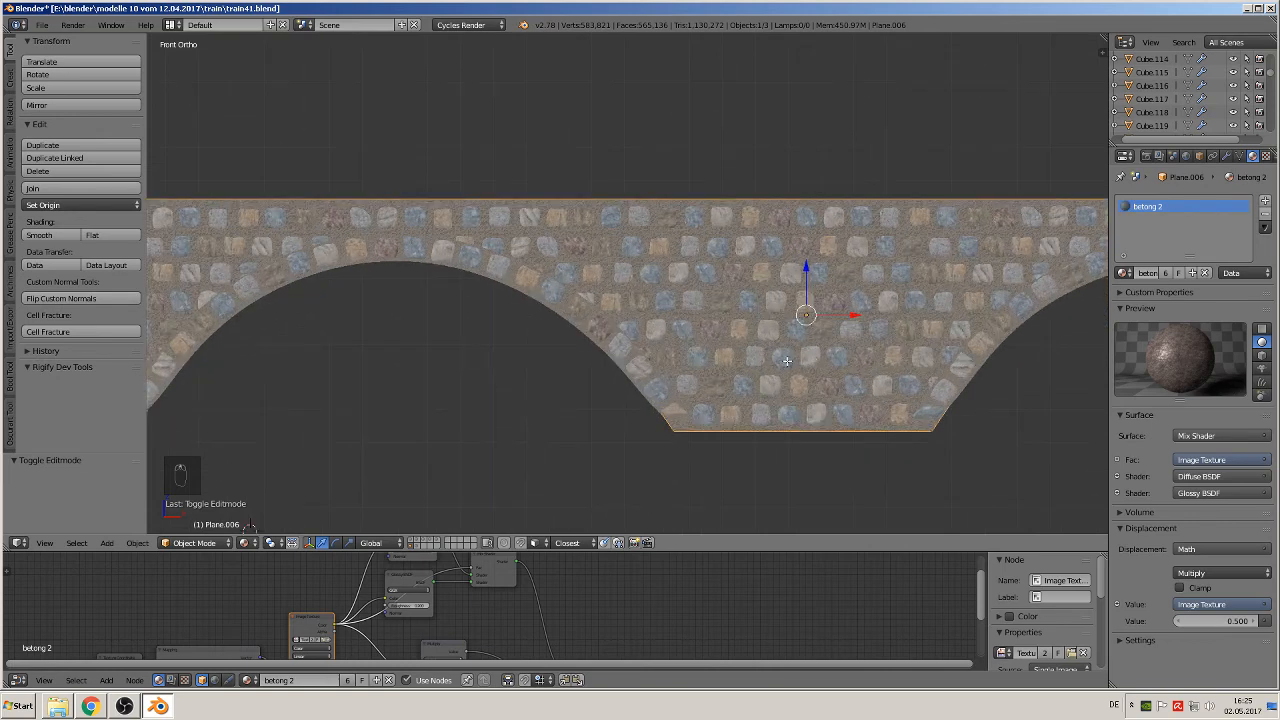
# Step: Deselect everything and examine the wall's concrete material between the stones around the left arch
pyautogui.press('Tab')
pyautogui.press('Tab')
pyautogui.press('a')
pyautogui.press('a')
pyautogui.press('a')
pyautogui.moveTo(778, 362); pyautogui.dragTo(752, 389, button='middle')
pyautogui.scroll(4, 744, 389)
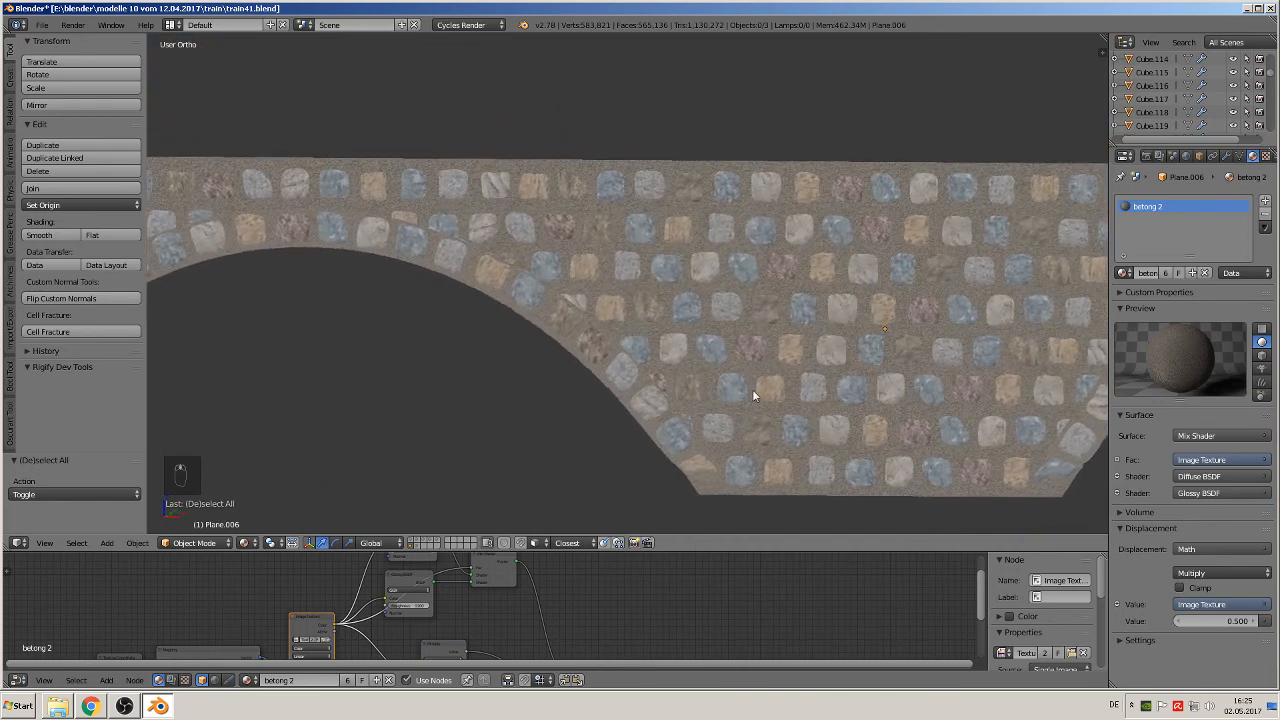
pyautogui.scroll(-2, 755, 389)
pyautogui.press('Tab')
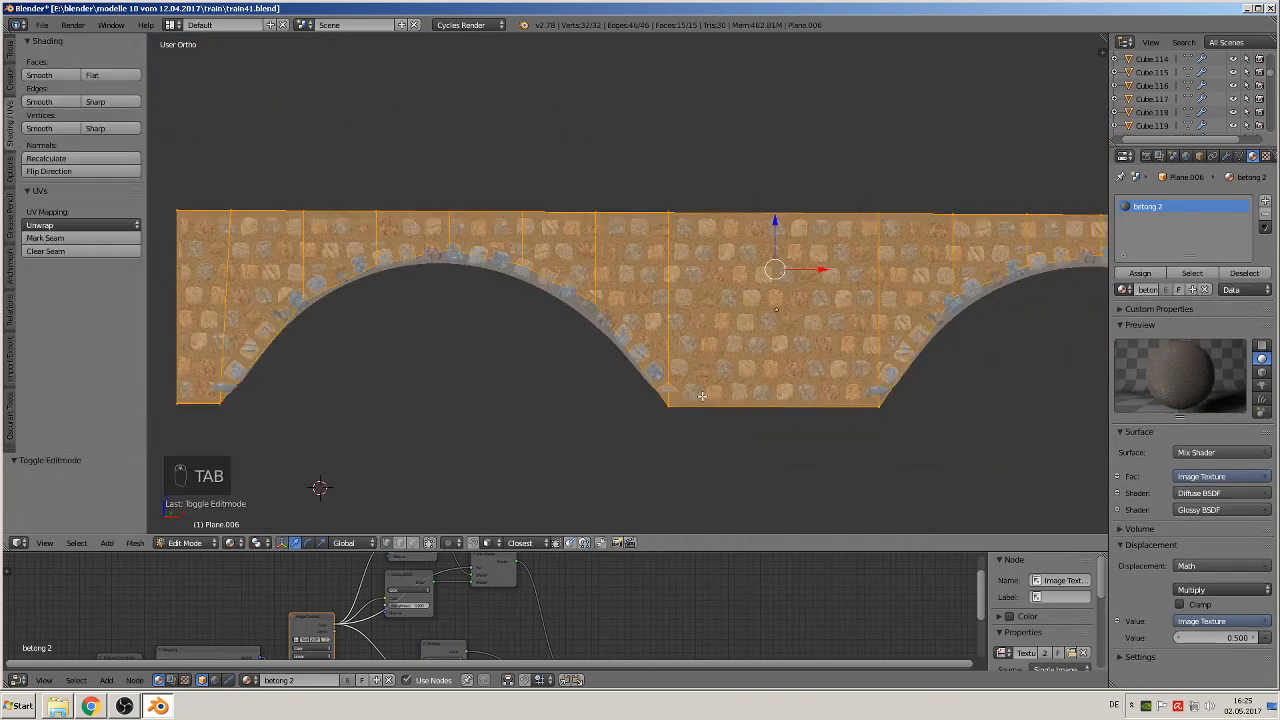
pyautogui.press('Tab')
pyautogui.press('a')
pyautogui.press('a')
pyautogui.press('a')
pyautogui.moveTo(721, 399); pyautogui.dragTo(750, 395, button='middle')
pyautogui.press('a')
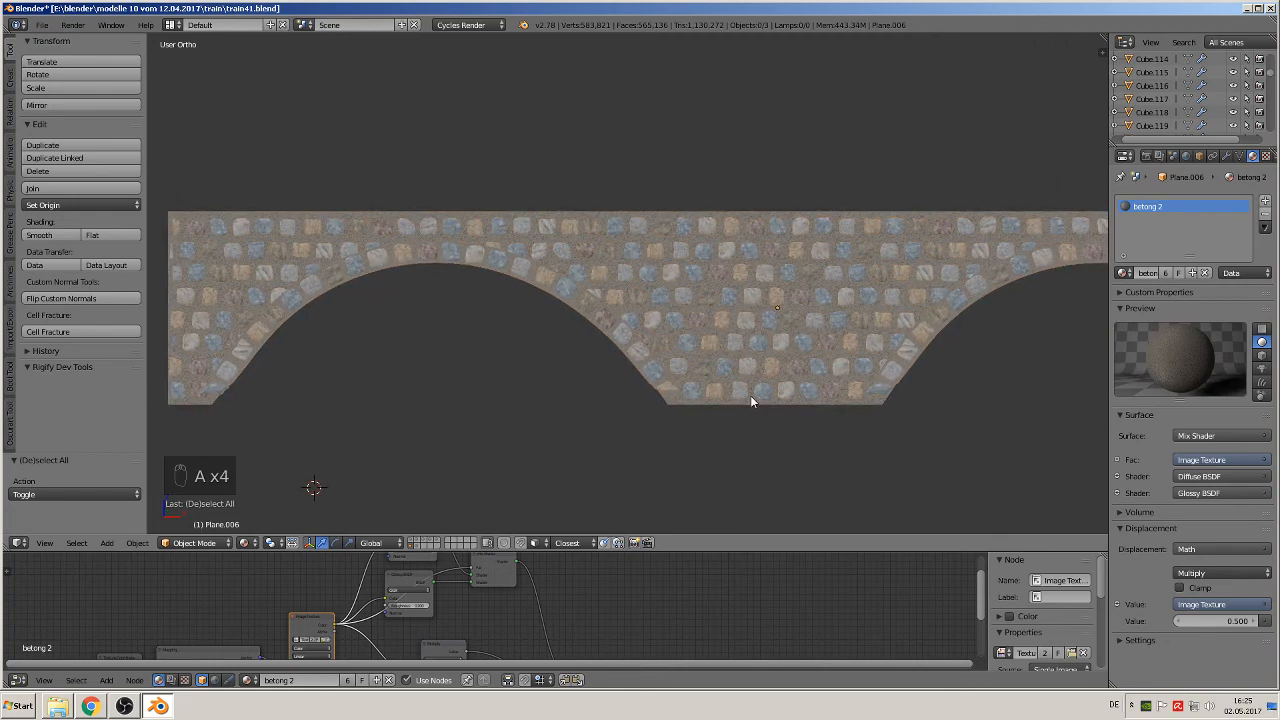
pyautogui.scroll(6, 802, 286)
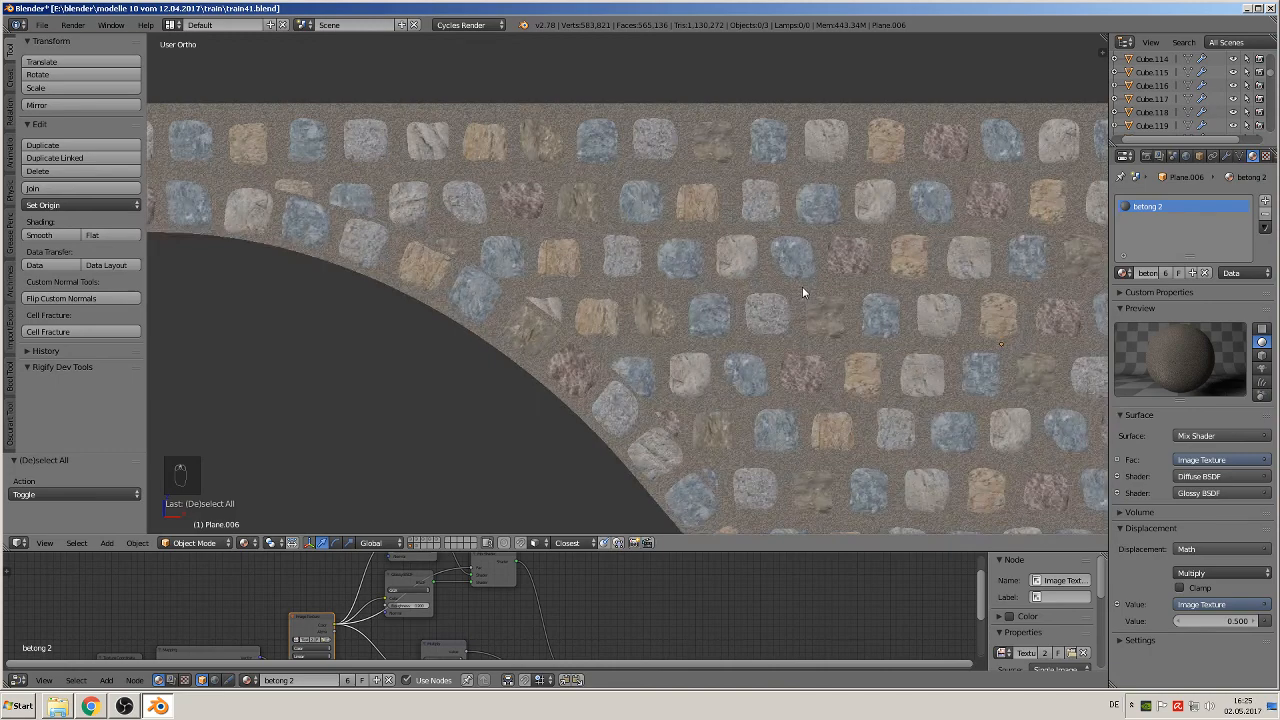
pyautogui.scroll(3, 802, 286)
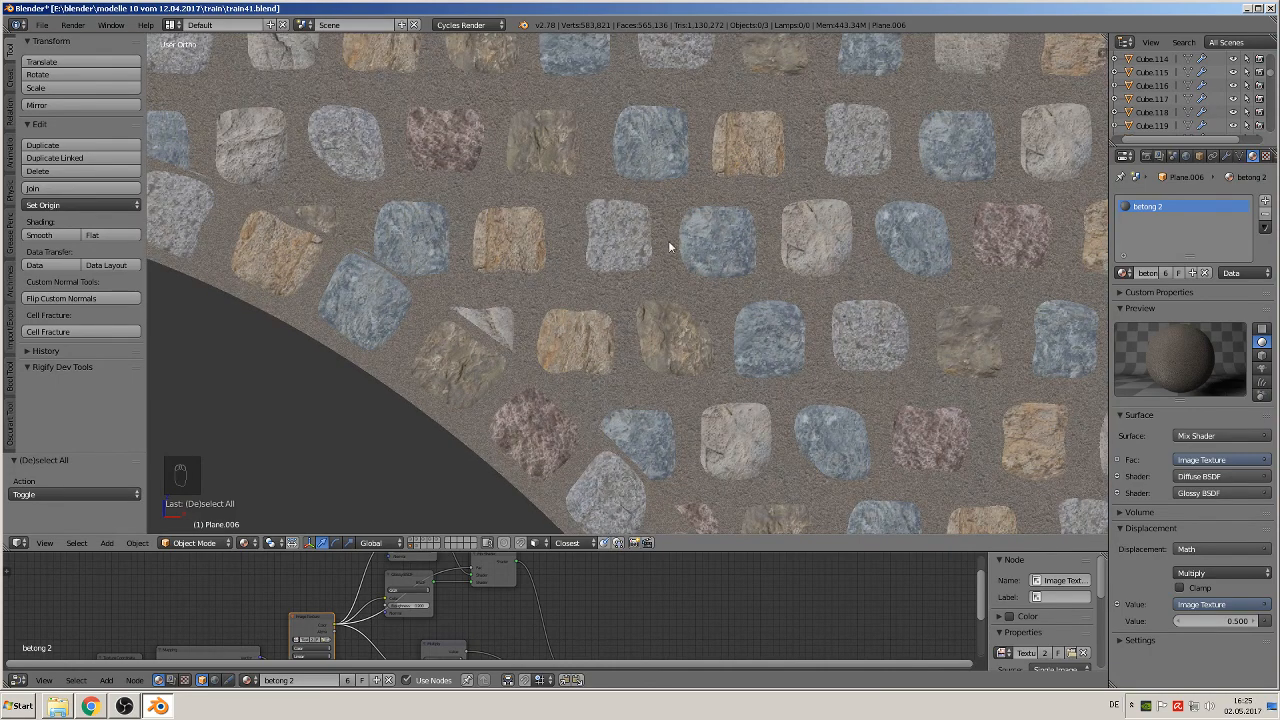
# Step: Move the wall plane 0.016 along Y, back behind the stones
pyautogui.moveTo(652, 296); pyautogui.dragTo(571, 337, button='middle')
pyautogui.scroll(-8, 556, 374)
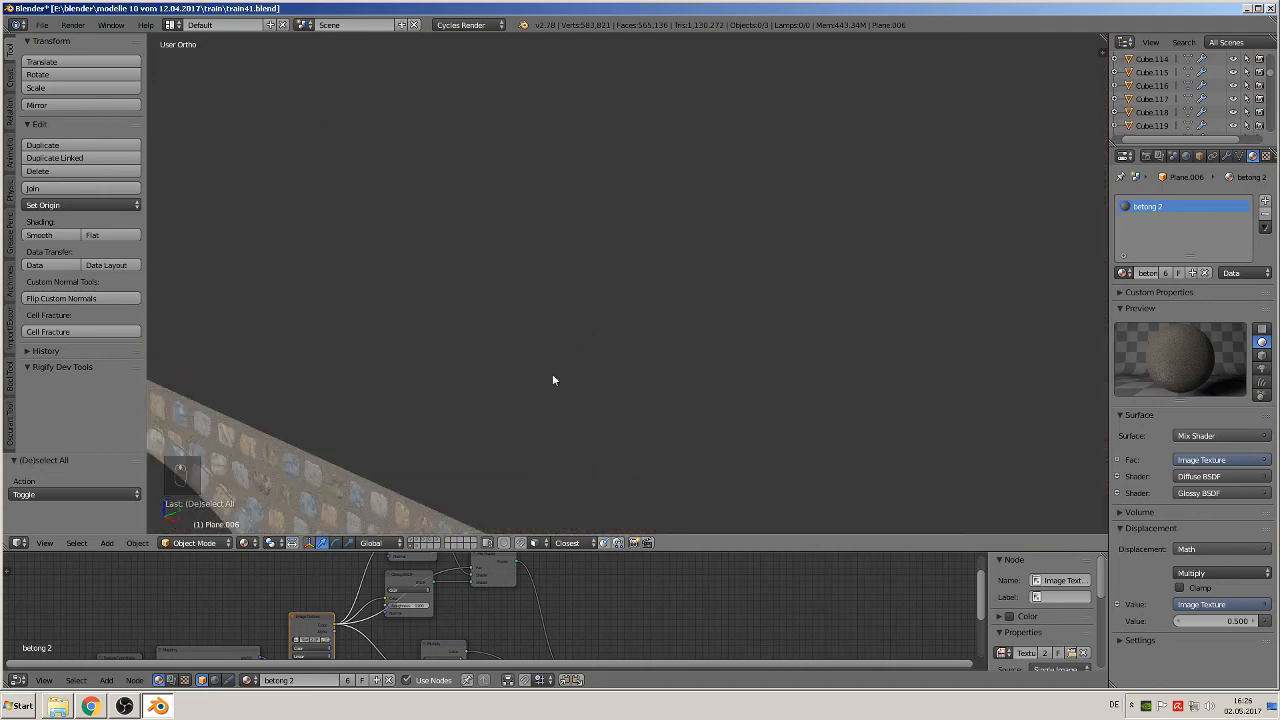
pyautogui.keyDown('shift'); pyautogui.moveTo(563, 398); pyautogui.dragTo(758, 294, button='middle'); pyautogui.keyUp('shift')
pyautogui.rightClick(754, 282)
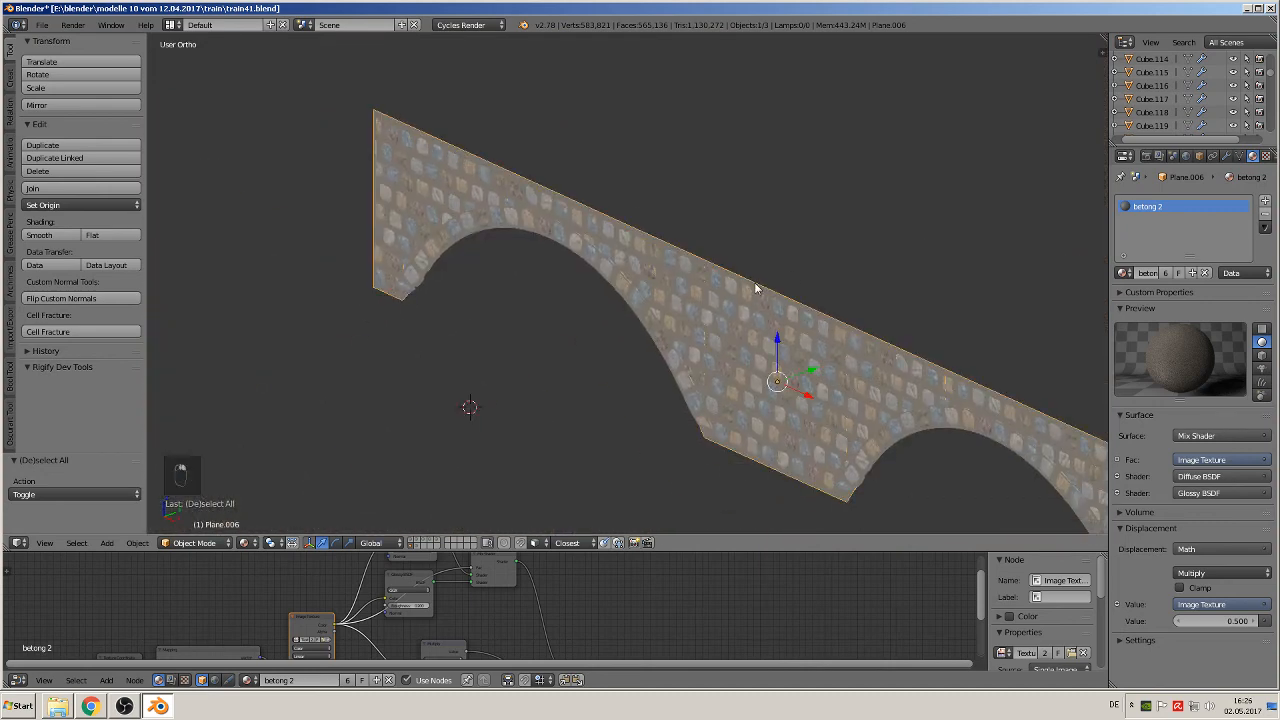
pyautogui.press('g')
pyautogui.press('y')
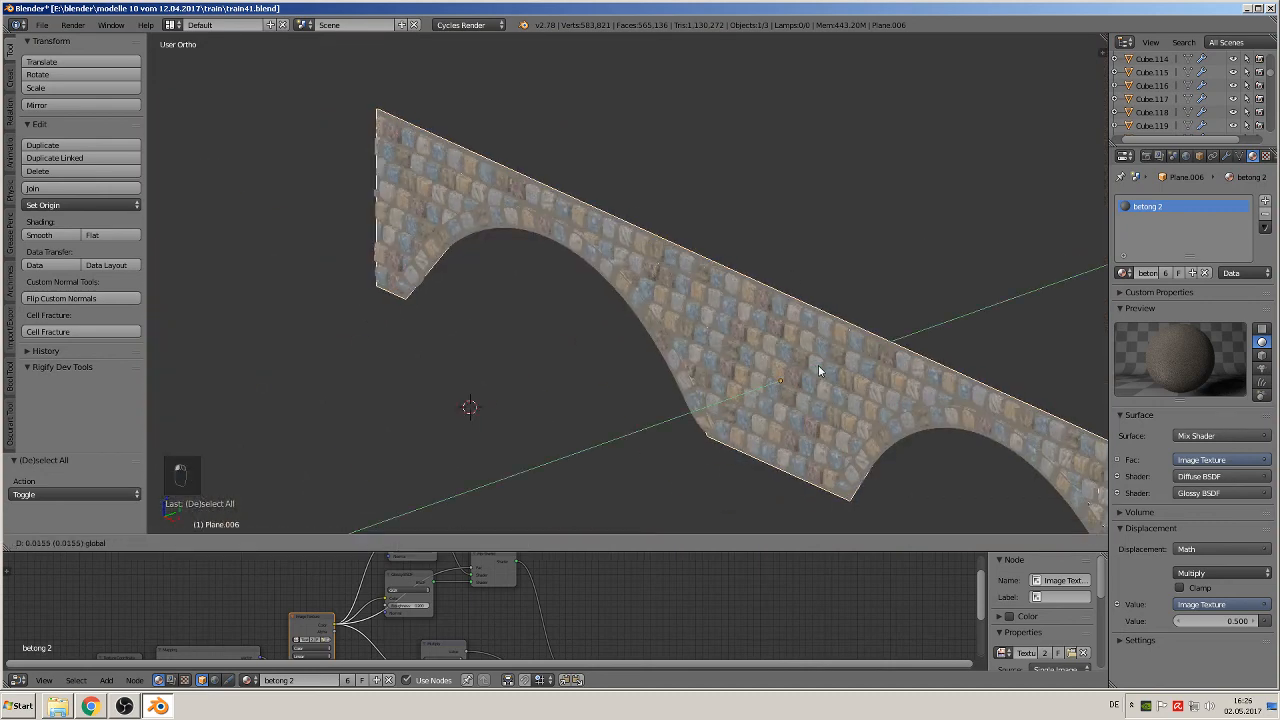
pyautogui.click(818, 365)
# Step: Open the stone mesh around the left arch in Edit Mode and deselect all of its geometry
pyautogui.scroll(5, 820, 355)
pyautogui.moveTo(827, 337); pyautogui.dragTo(659, 376, button='middle')
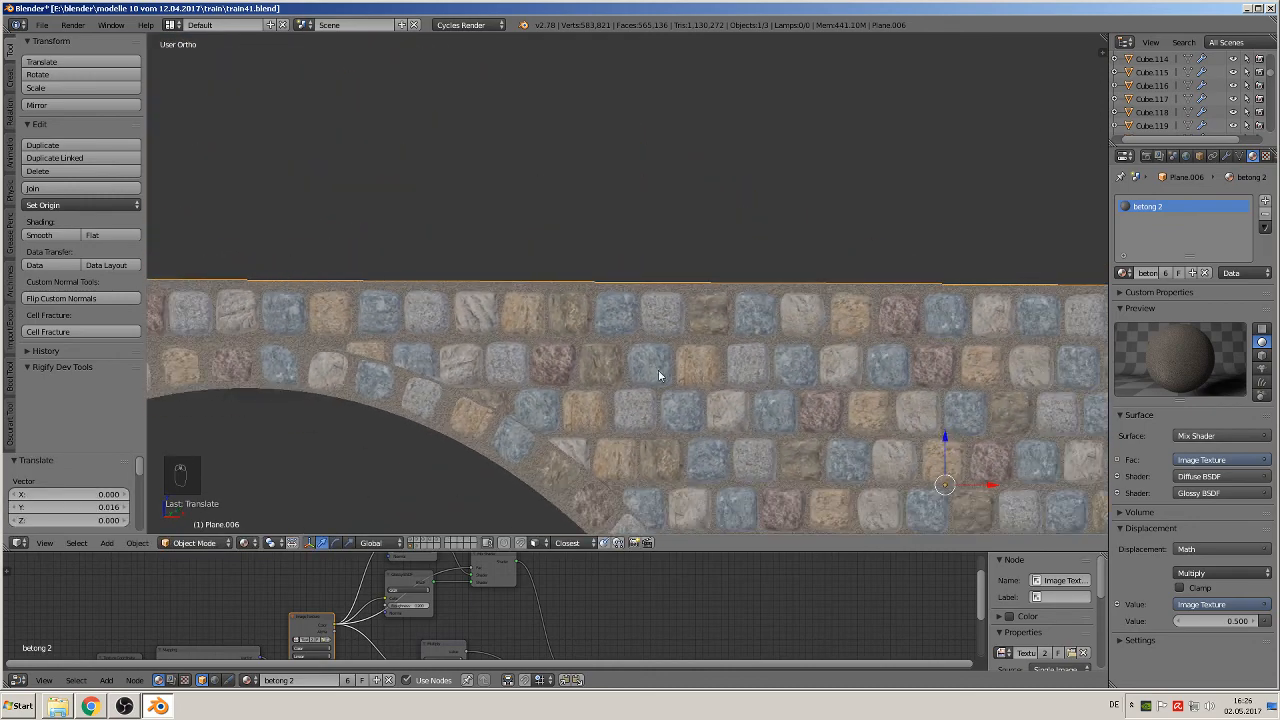
pyautogui.moveTo(656, 421); pyautogui.dragTo(914, 263, button='middle')
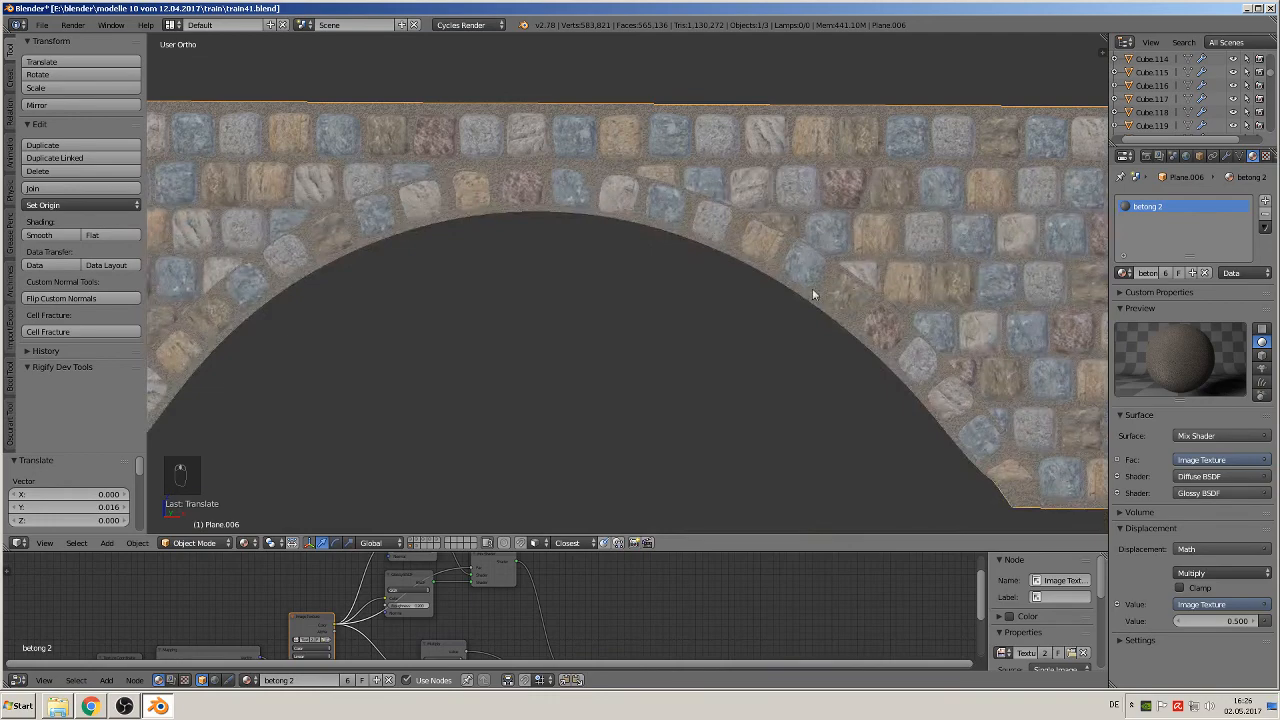
pyautogui.press('Tab')
pyautogui.press('Tab')
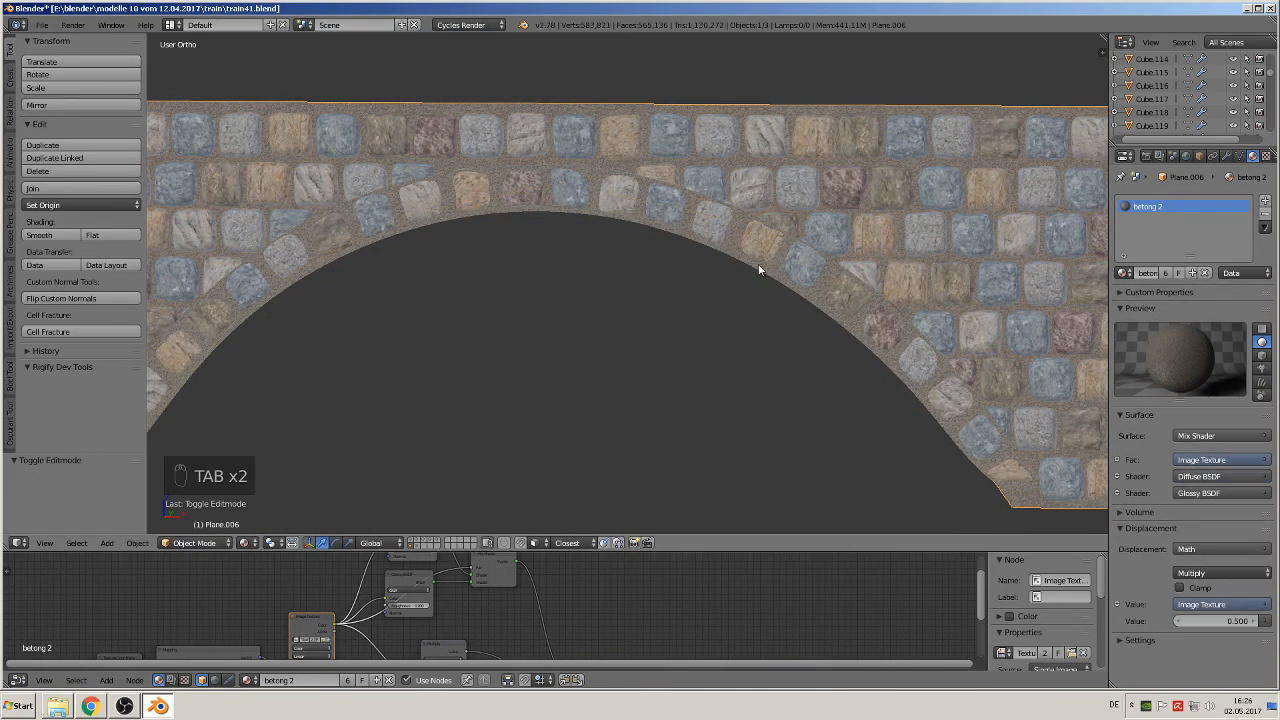
pyautogui.rightClick(758, 264)
pyautogui.press('Tab')
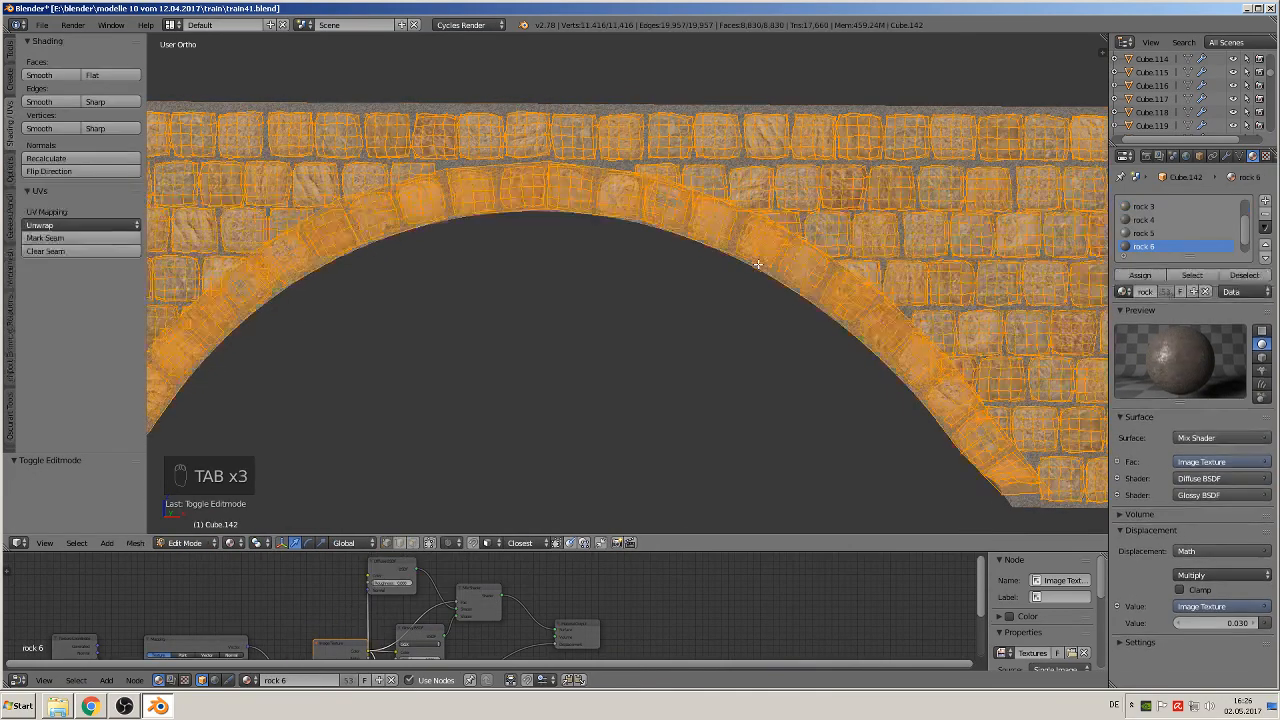
pyautogui.press('a')
pyautogui.press('a')
pyautogui.press('a')
pyautogui.press('a')
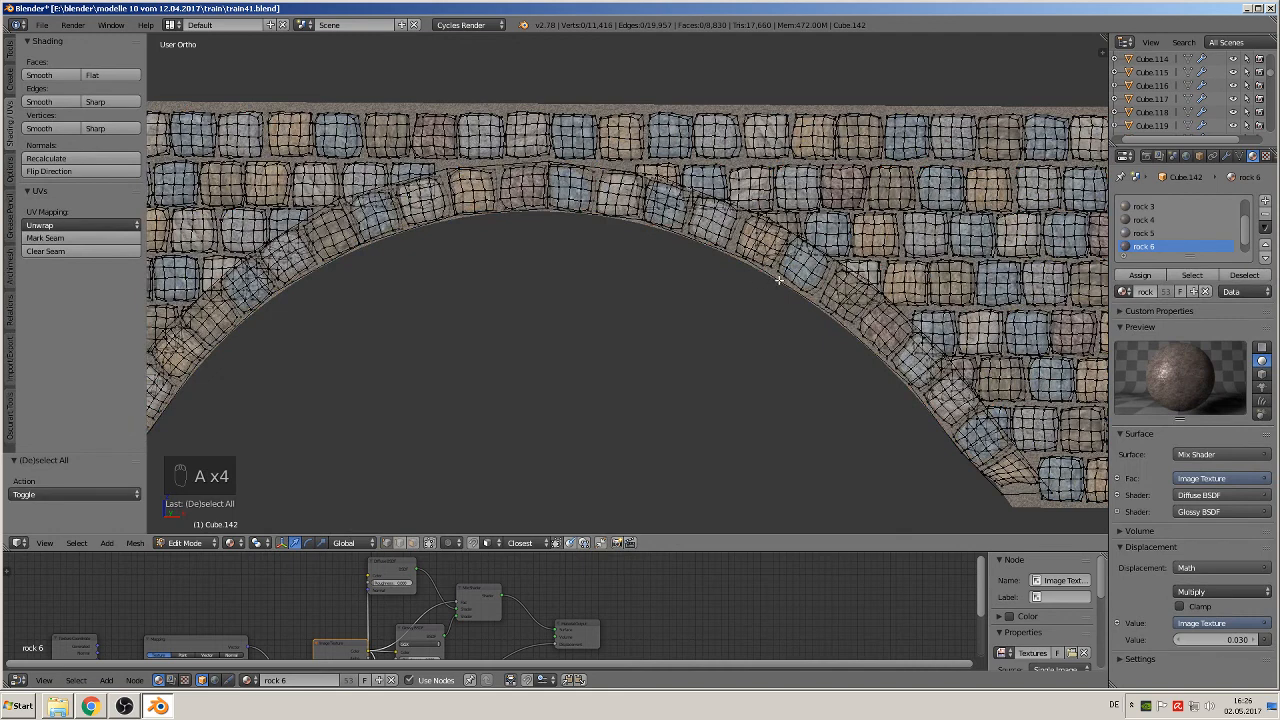
# Step: Select the linked backing strip behind the left arch's stones and move it 0.024 along Y
pyautogui.press('l')
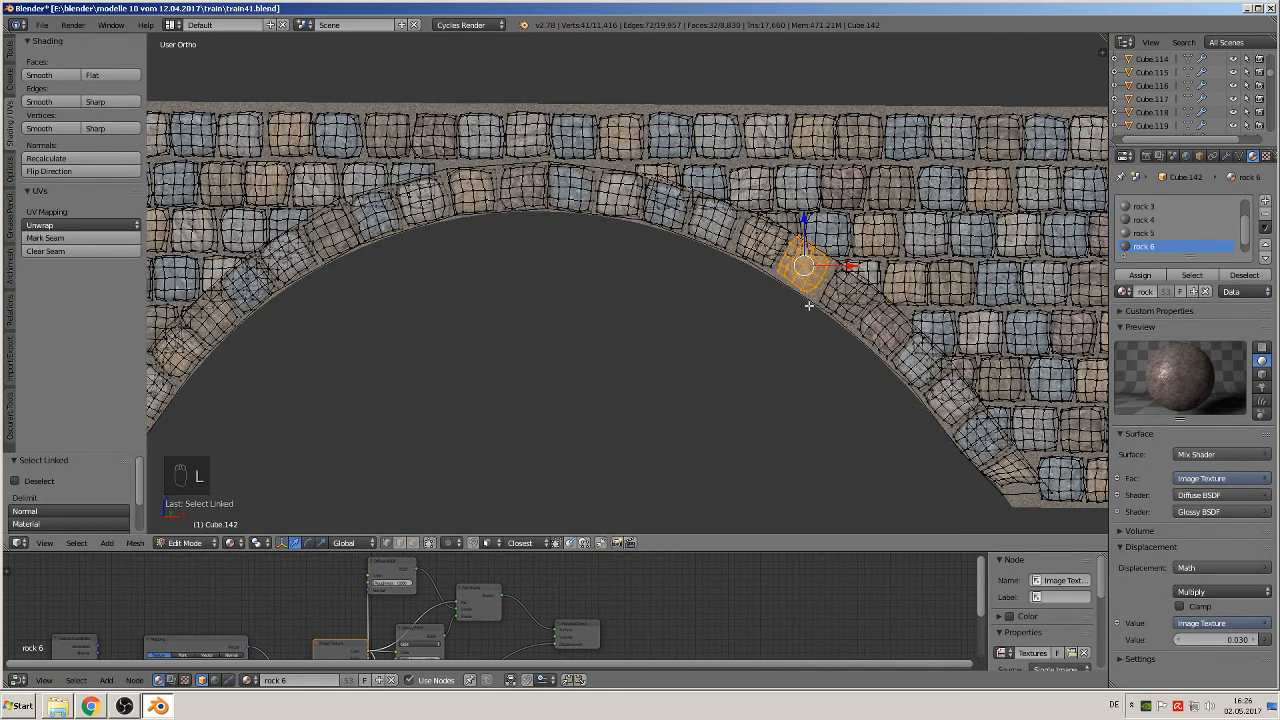
pyautogui.press('a')
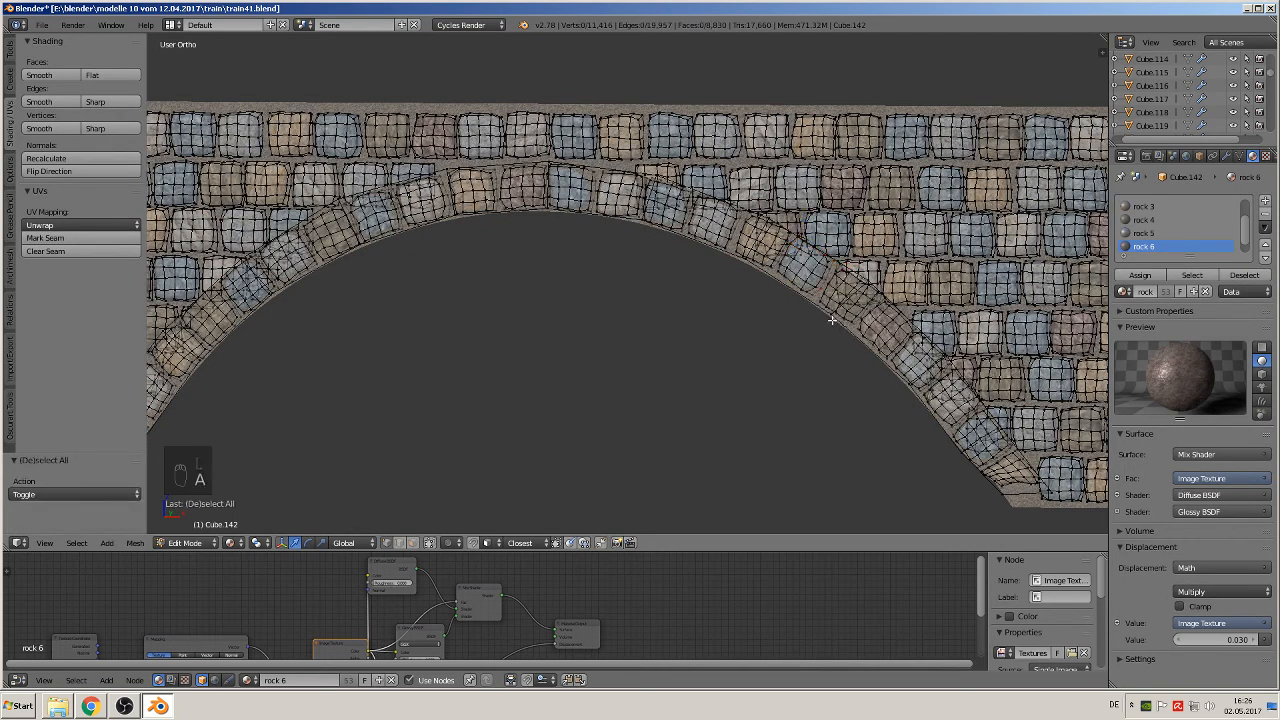
pyautogui.press('l')
pyautogui.moveTo(784, 352); pyautogui.dragTo(669, 334, button='middle')
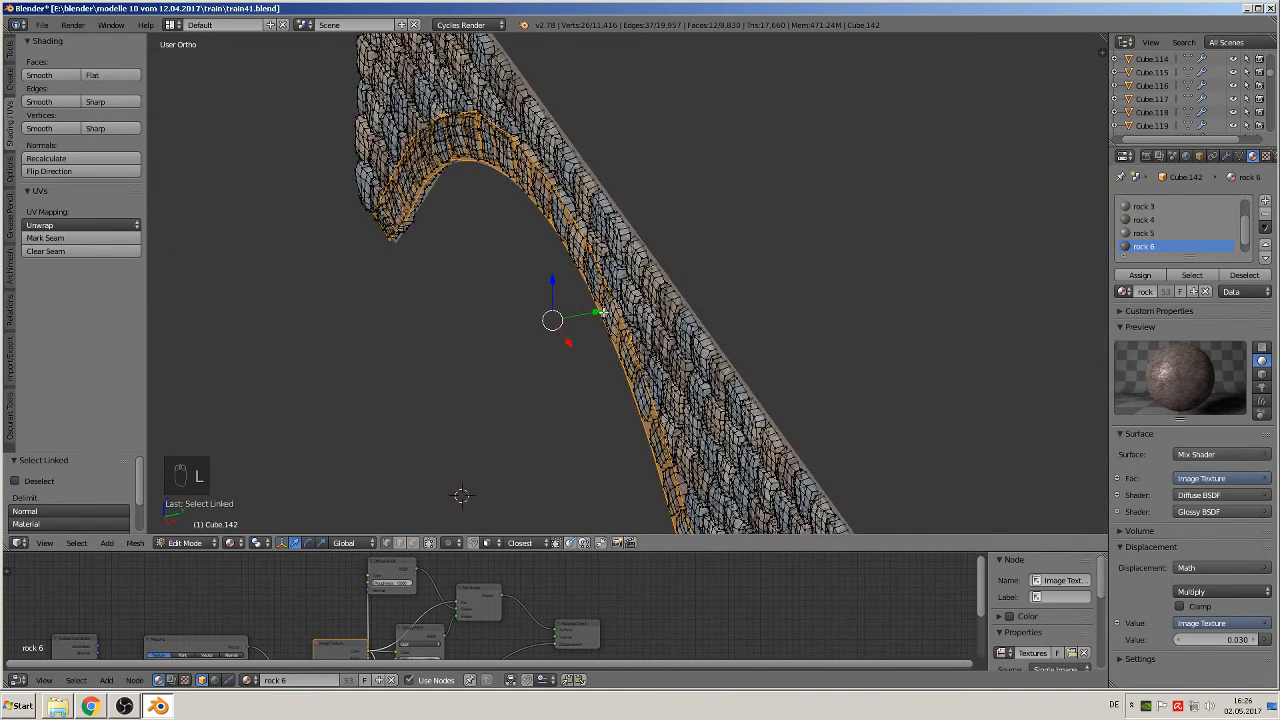
pyautogui.moveTo(600, 313); pyautogui.dragTo(609, 311)
pyautogui.click(609, 311)
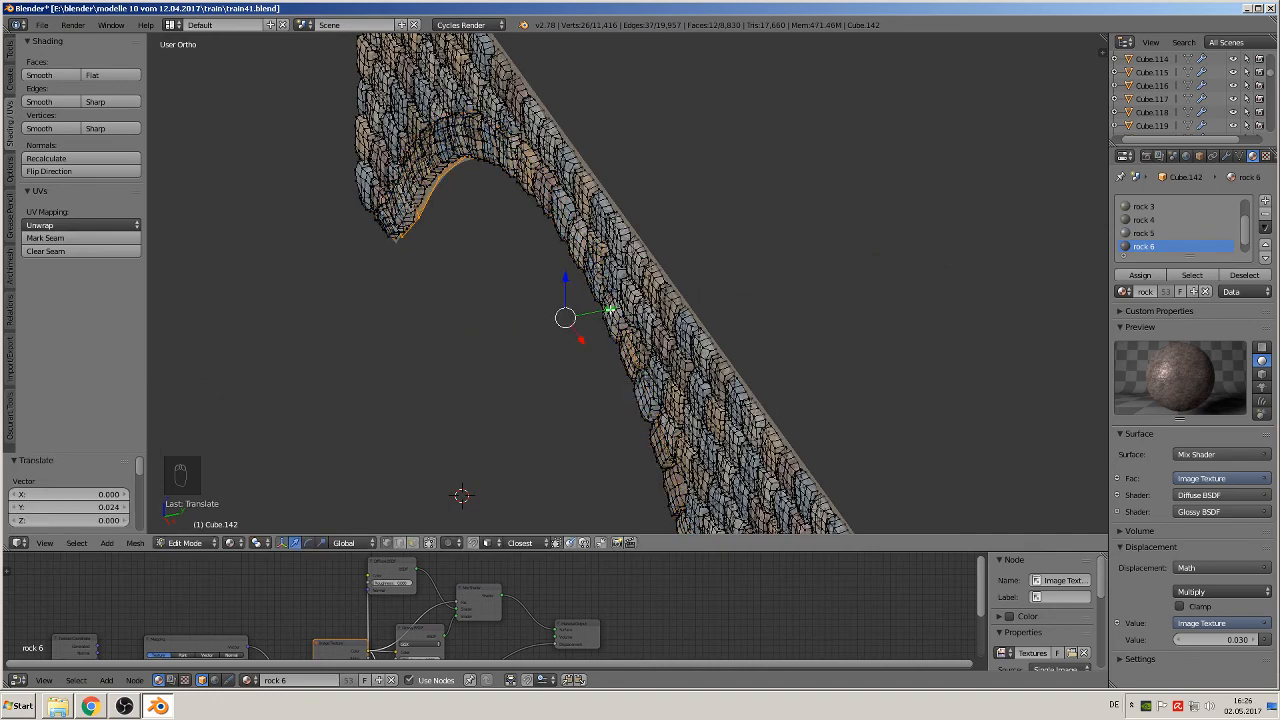
# Step: Examine the arch stones and the backing strip between them along the left arch's edge
pyautogui.scroll(1, 612, 298)
pyautogui.moveTo(612, 298); pyautogui.dragTo(709, 252, button='middle')
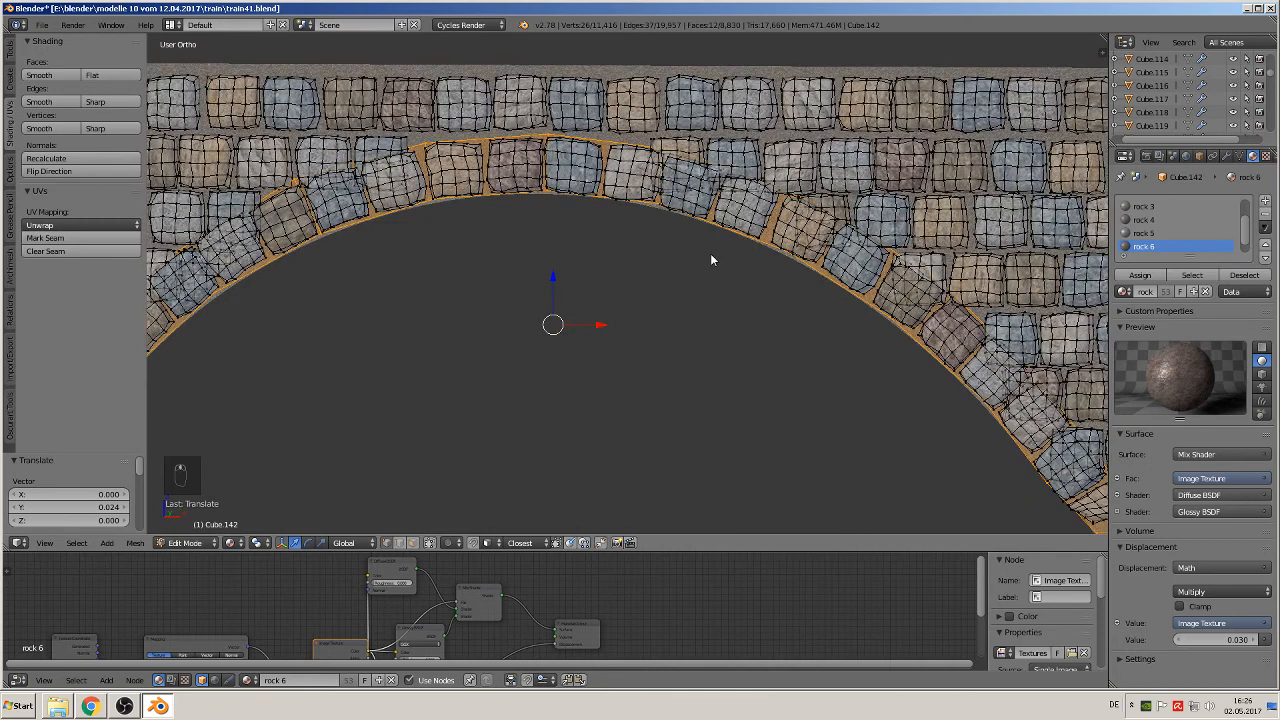
pyautogui.press('Tab')
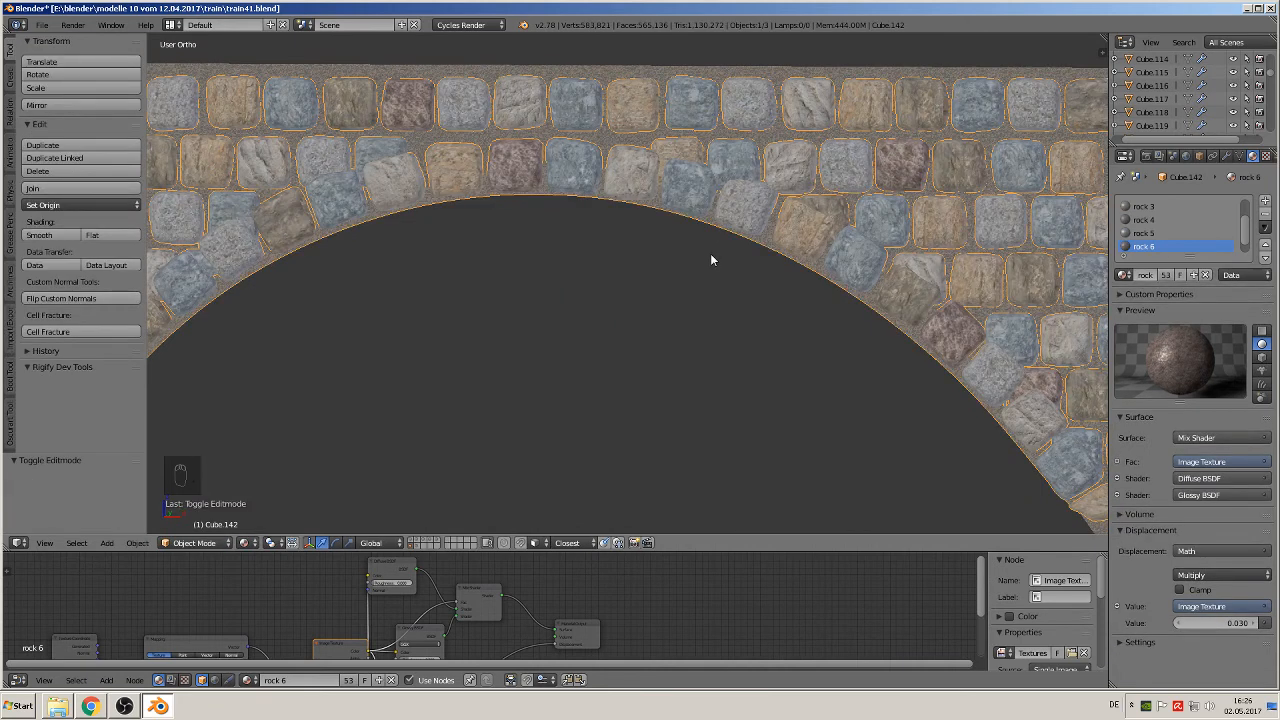
pyautogui.scroll(2, 712, 260)
pyautogui.scroll(4, 716, 262)
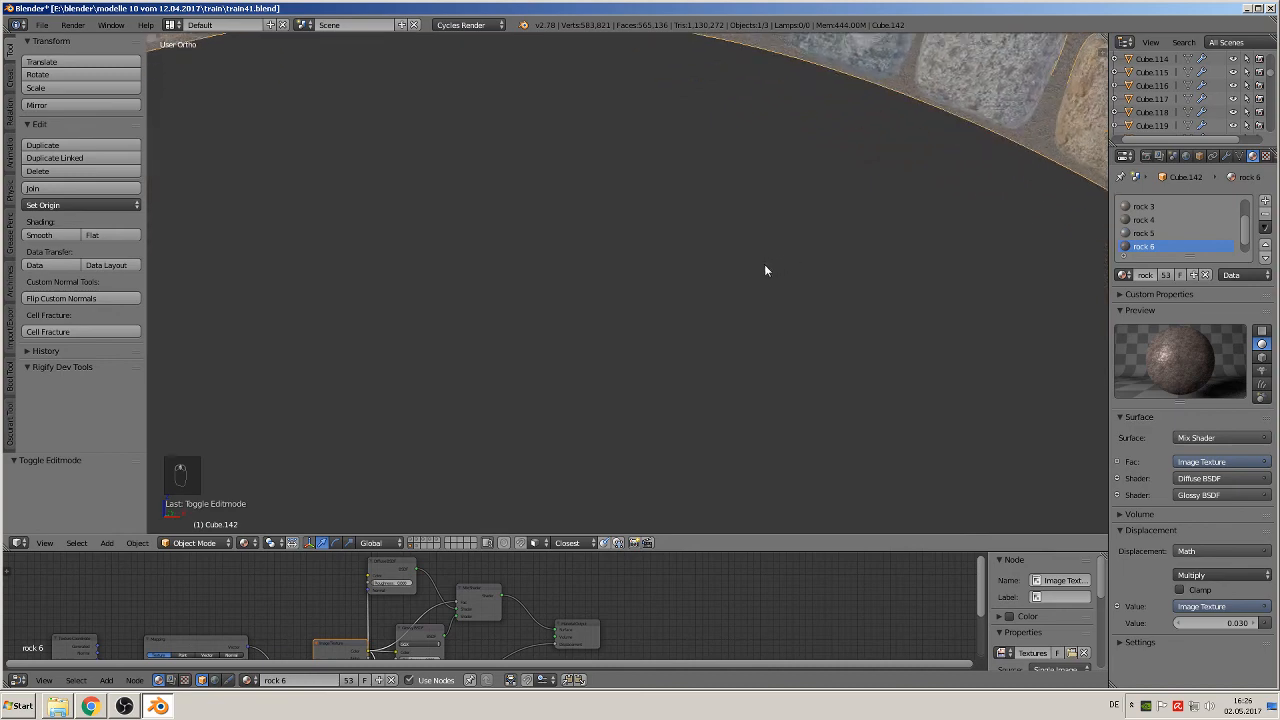
pyautogui.keyDown('shift'); pyautogui.moveTo(927, 217); pyautogui.dragTo(423, 405, button='middle'); pyautogui.keyUp('shift')
pyautogui.scroll(1, 629, 337)
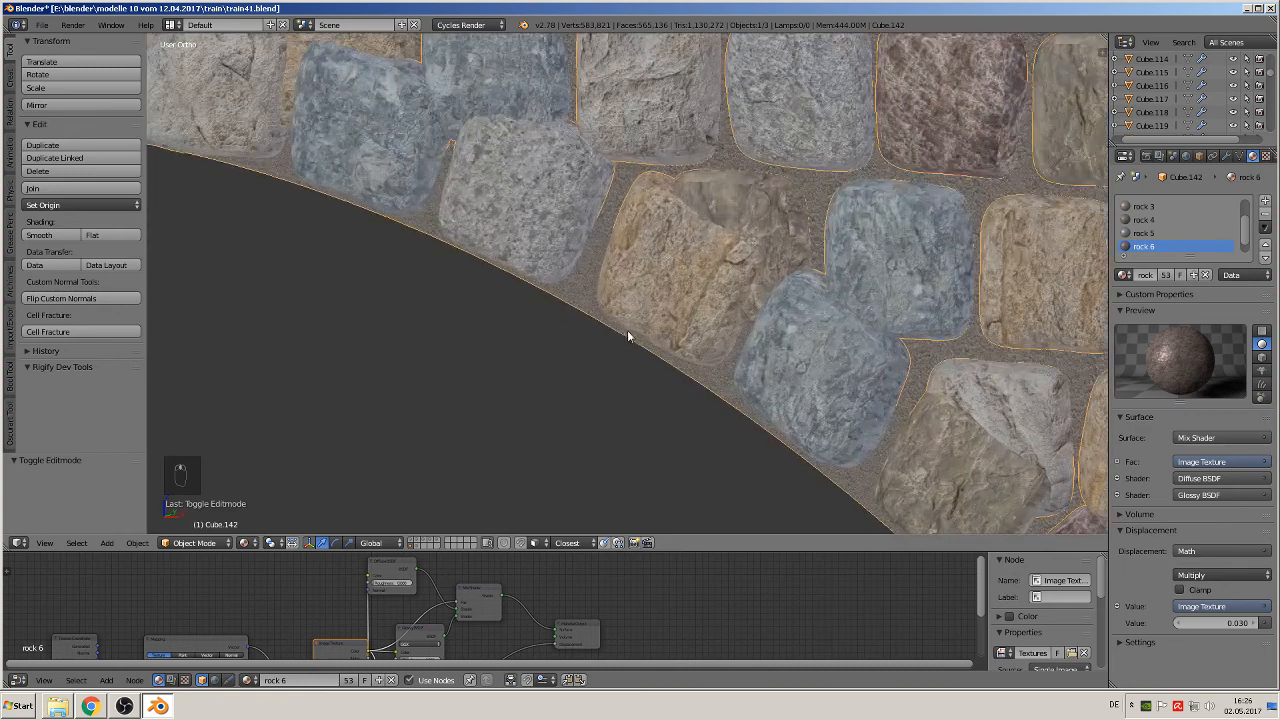
pyautogui.press('Tab')
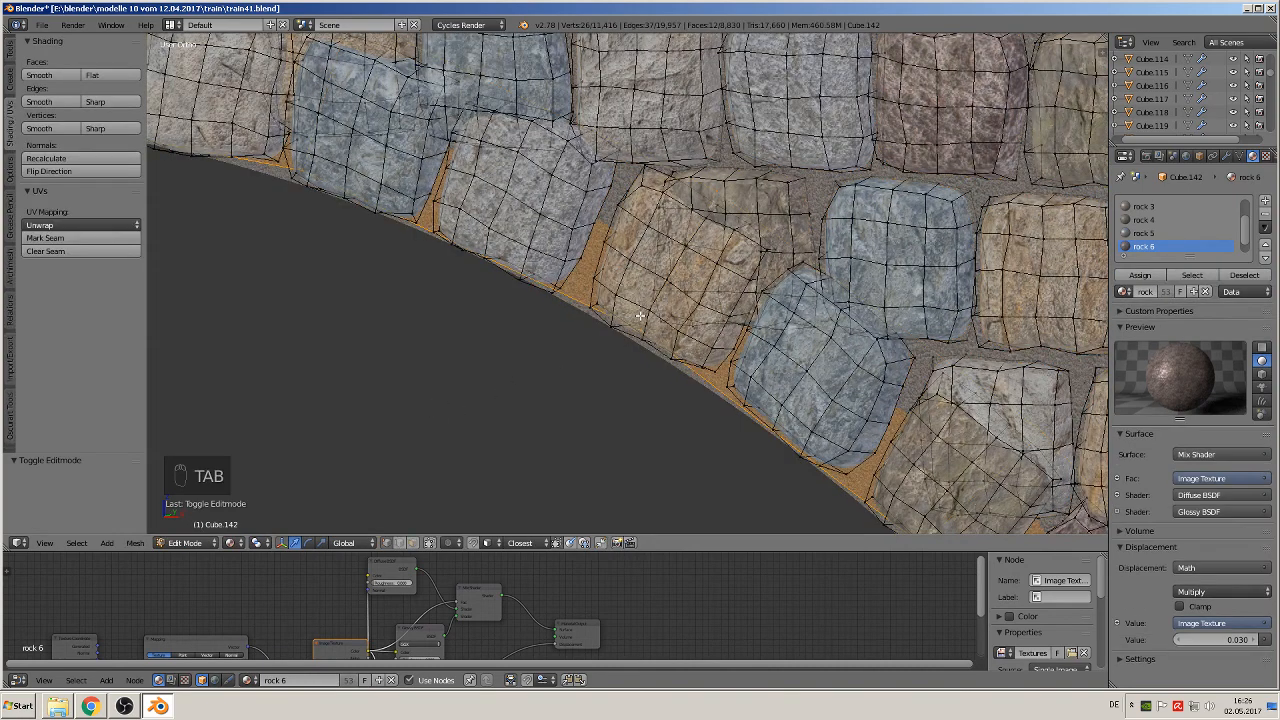
pyautogui.scroll(-1, 723, 292)
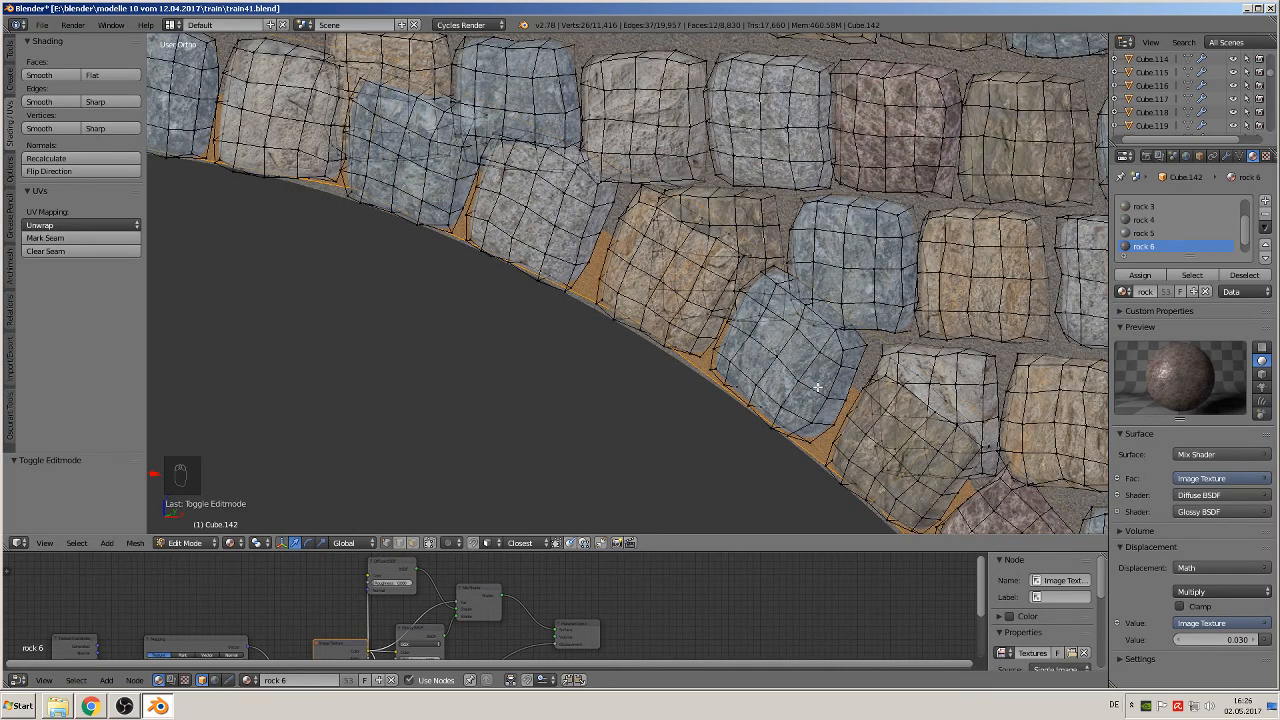
# Step: Move the selected backing strip -0.010 along Y at the left arch and return to Object Mode
pyautogui.press('g')
pyautogui.press('y')
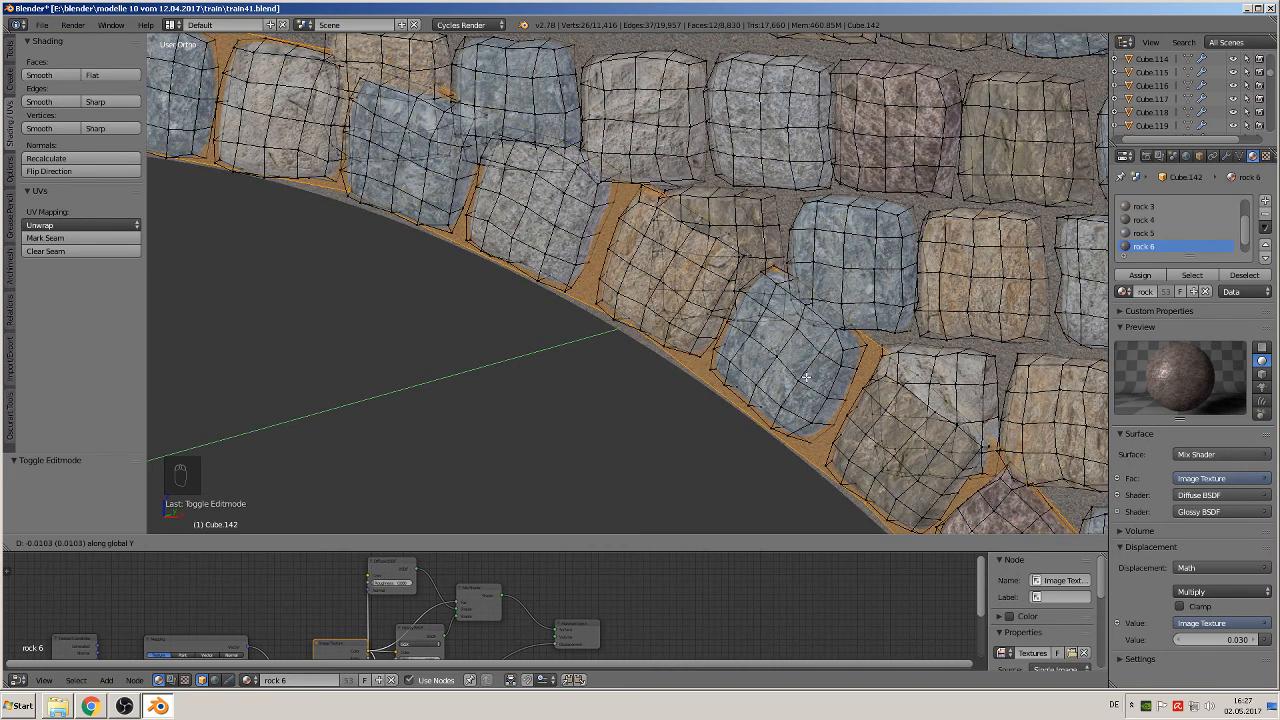
pyautogui.click(805, 377)
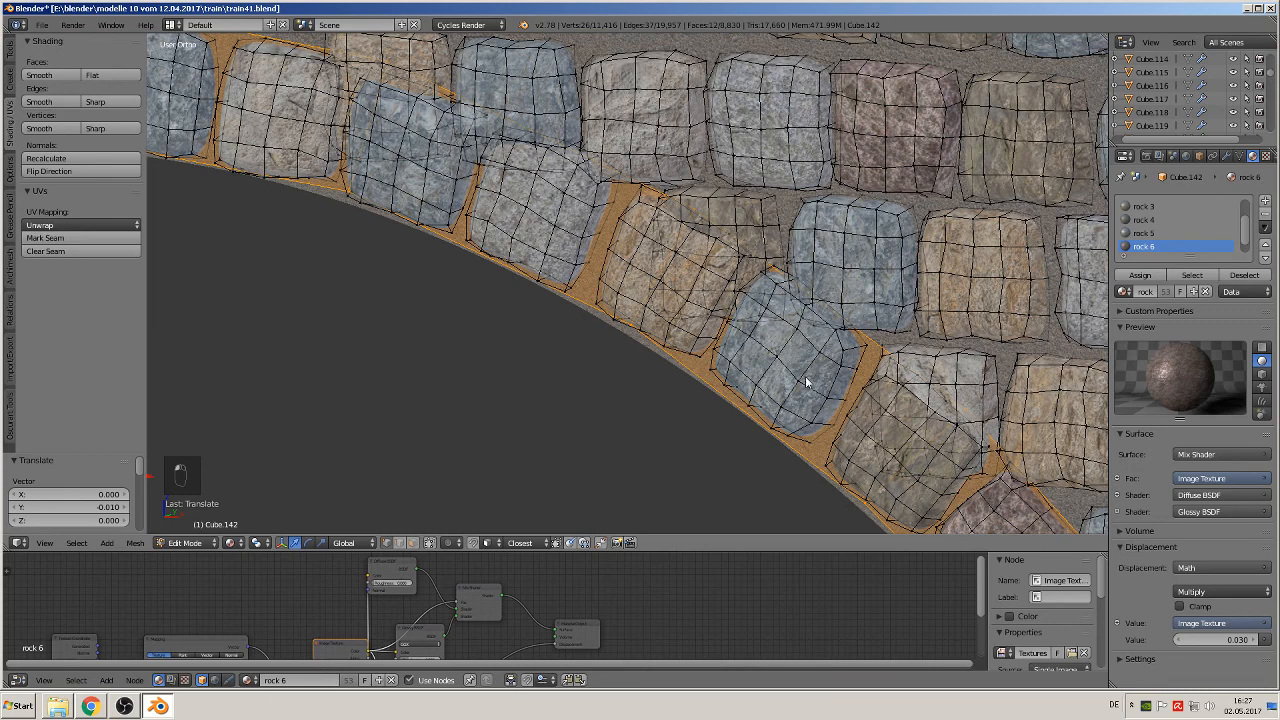
pyautogui.press('Tab')
# Step: Open the stone mesh in Edit Mode at the right arch and deselect all of its geometry
pyautogui.scroll(-4, 783, 380)
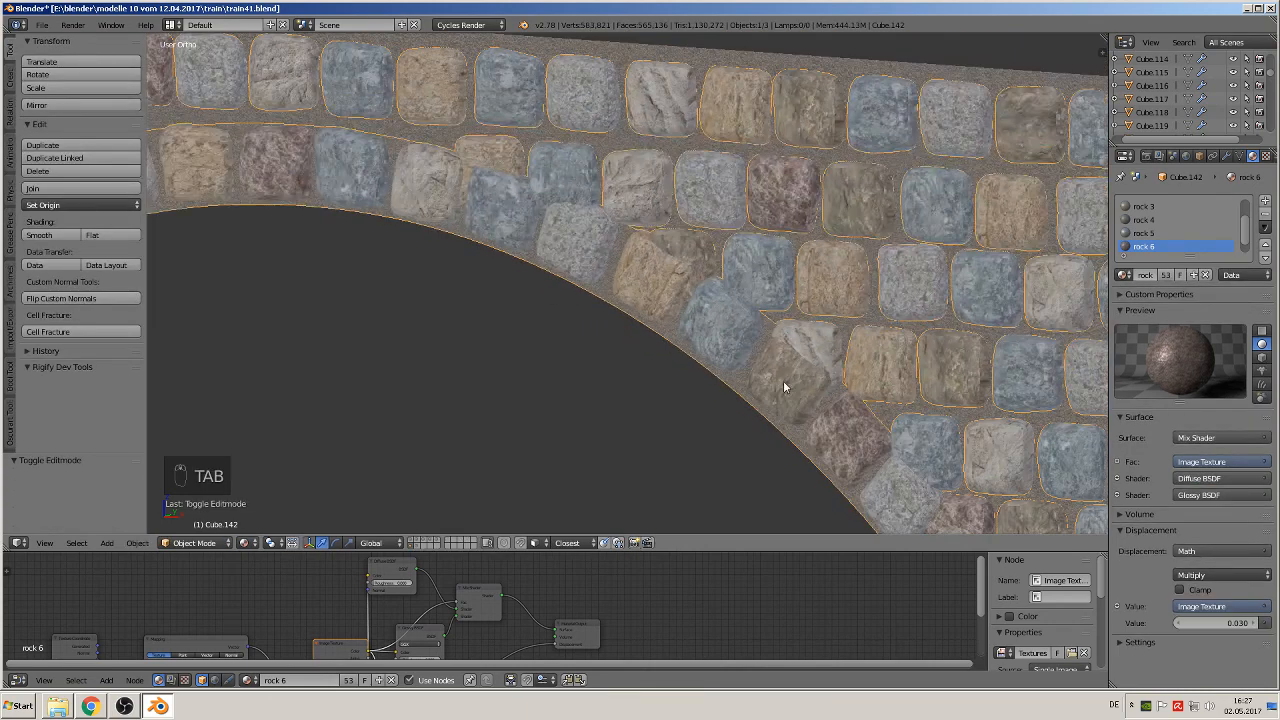
pyautogui.scroll(-3, 784, 372)
pyautogui.keyDown('shift'); pyautogui.moveTo(943, 371); pyautogui.dragTo(523, 331, button='middle'); pyautogui.keyUp('shift')
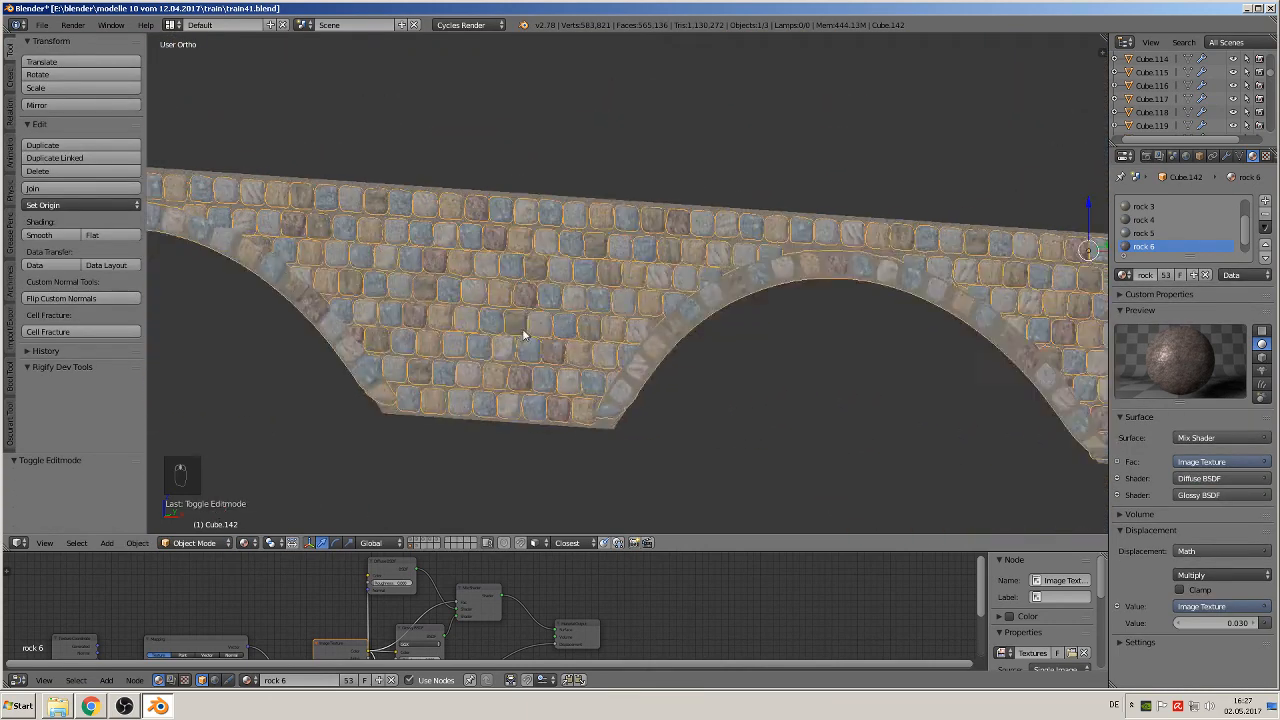
pyautogui.scroll(2, 732, 341)
pyautogui.keyDown('shift'); pyautogui.moveTo(732, 341); pyautogui.dragTo(457, 351, button='middle'); pyautogui.keyUp('shift')
pyautogui.scroll(5, 457, 351)
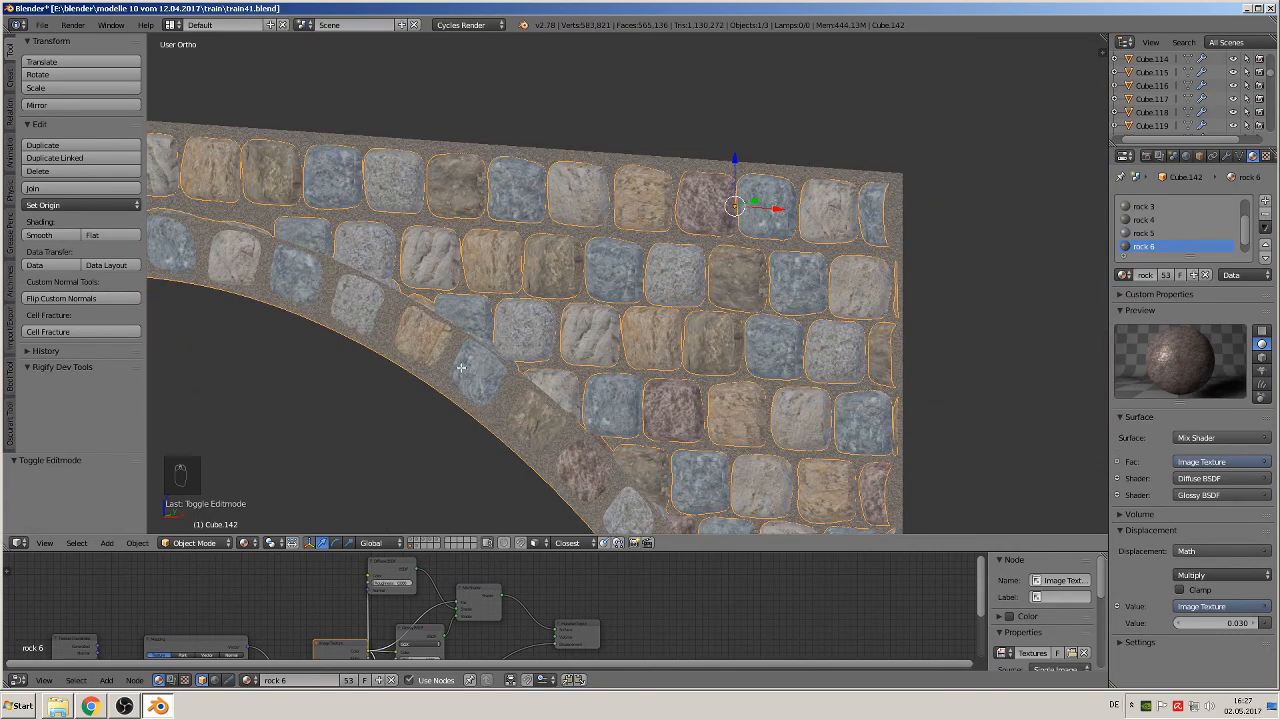
pyautogui.press('Tab')
pyautogui.press('a')
pyautogui.press('a')
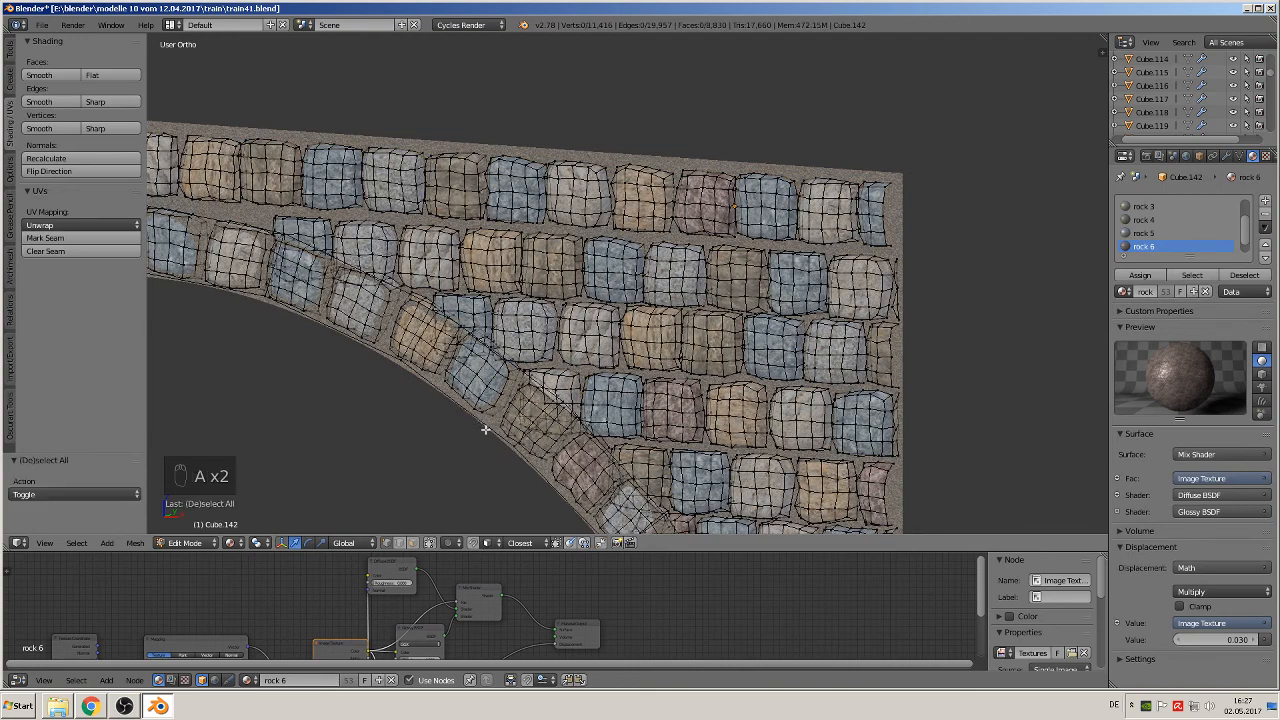
# Step: Select the linked backing strip around the right arch, move it 0.012 along Y, and return to Object Mode with nothing selected
pyautogui.press('l')
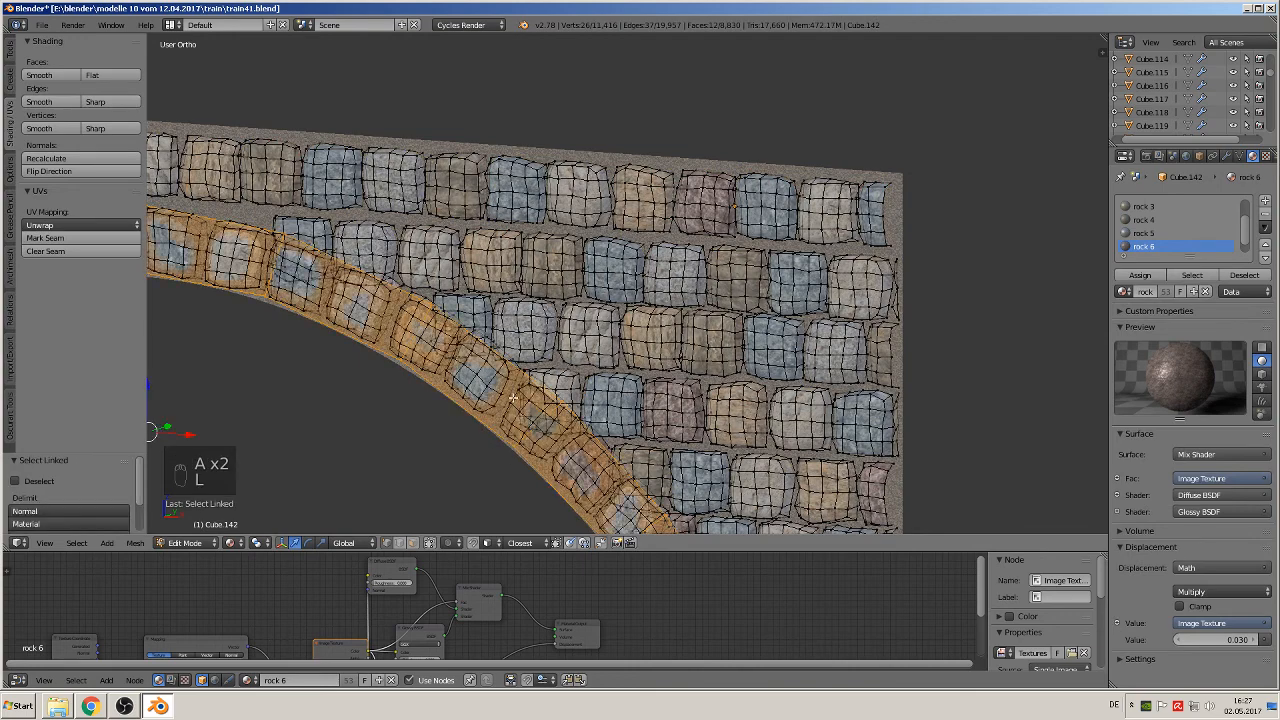
pyautogui.keyDown('shift'); pyautogui.moveTo(574, 306); pyautogui.dragTo(838, 240, button='middle'); pyautogui.keyUp('shift')
pyautogui.scroll(2, 794, 280)
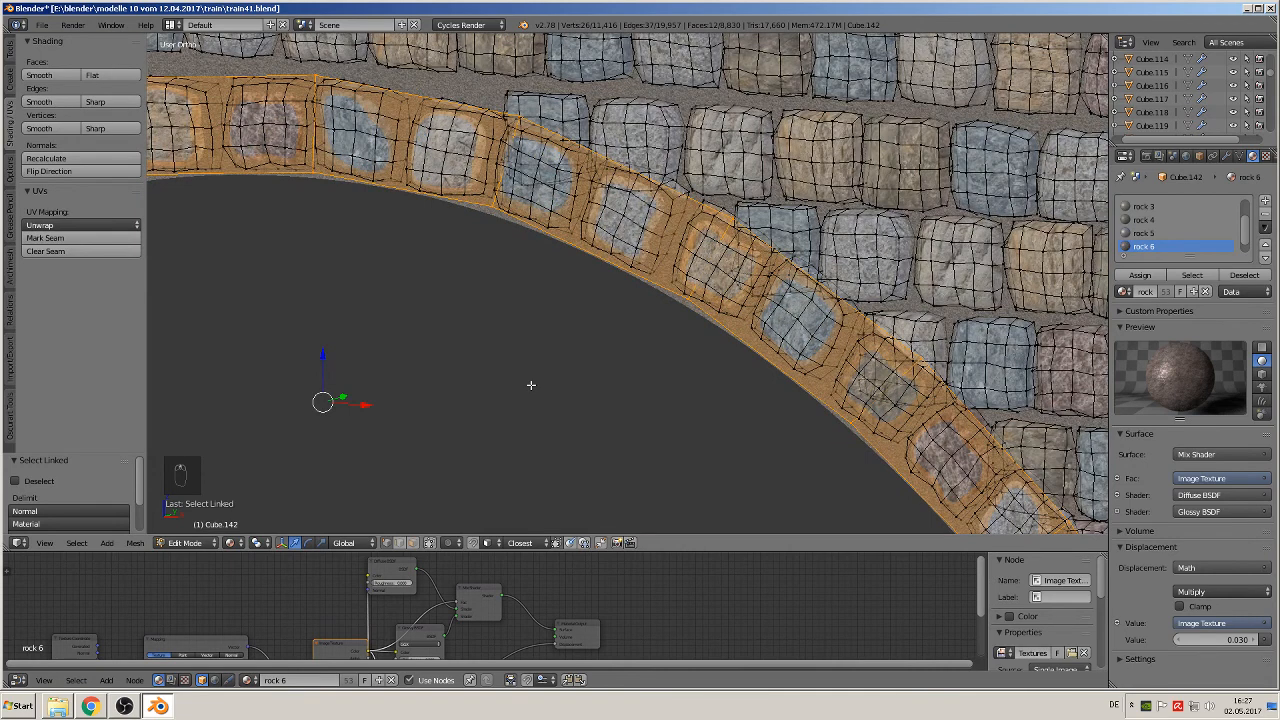
pyautogui.press('g')
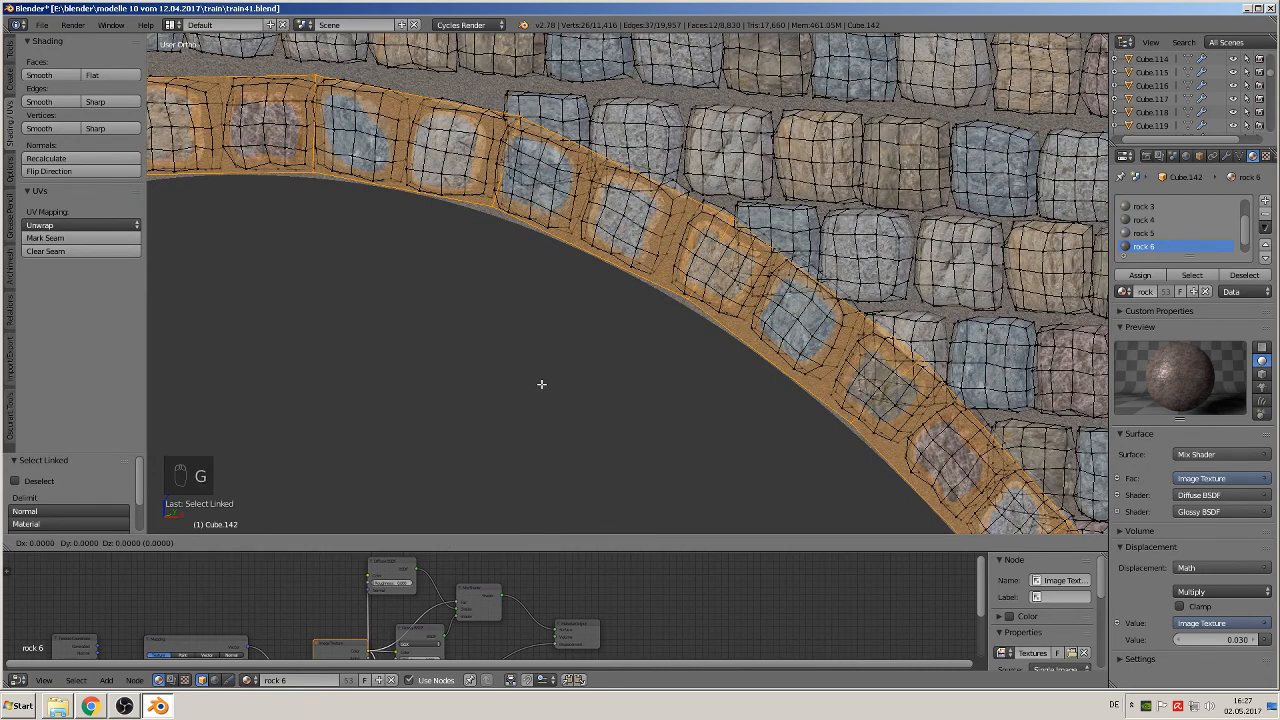
pyautogui.press('y')
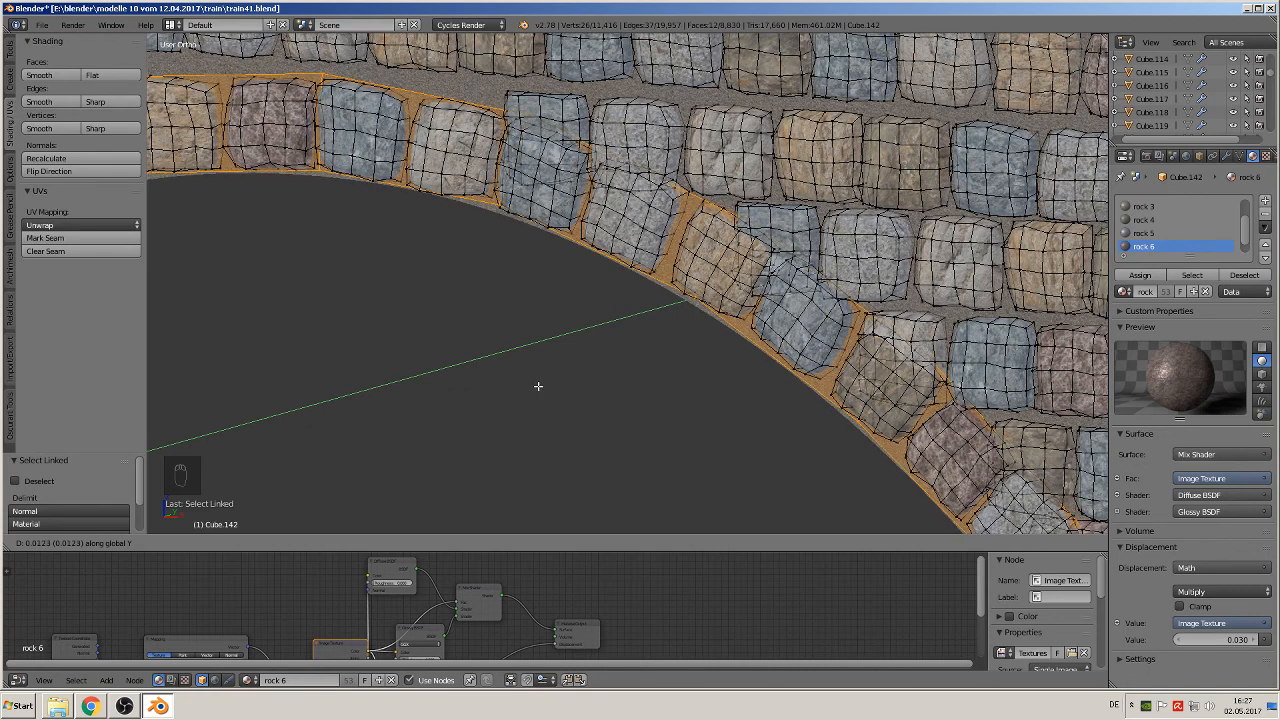
pyautogui.click(538, 386)
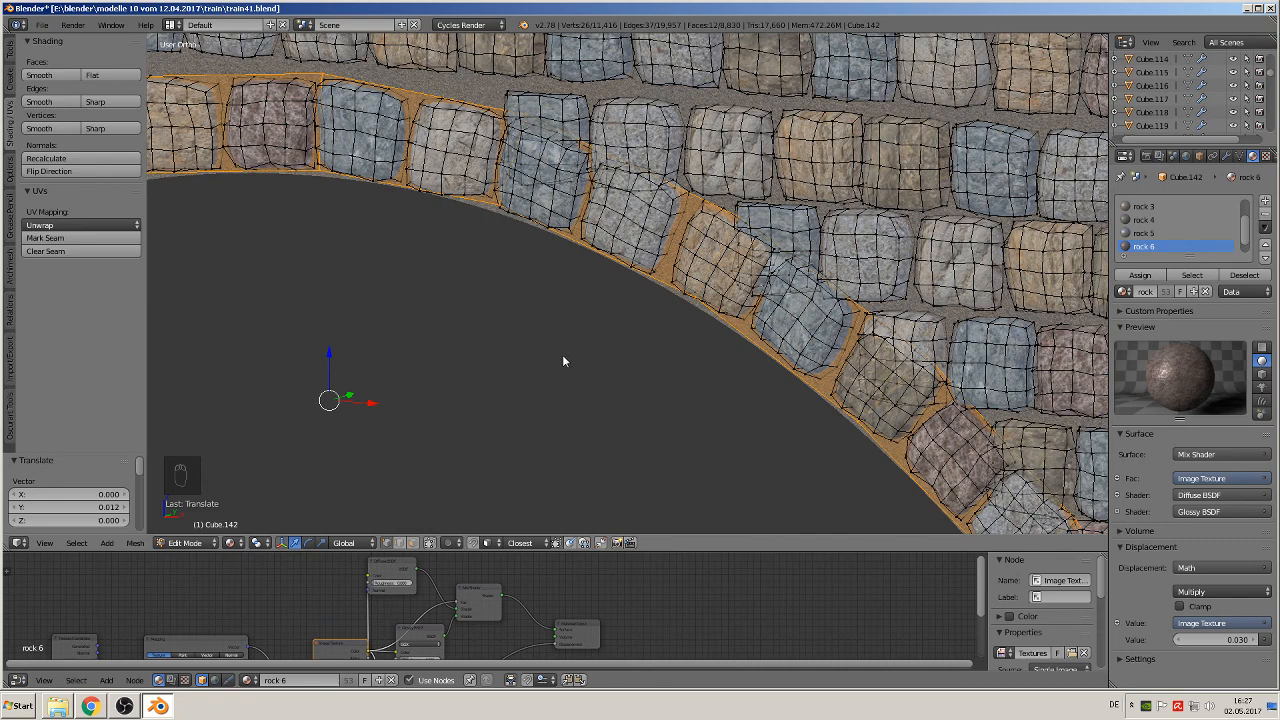
pyautogui.press('Tab')
pyautogui.press('a')
pyautogui.press('a')
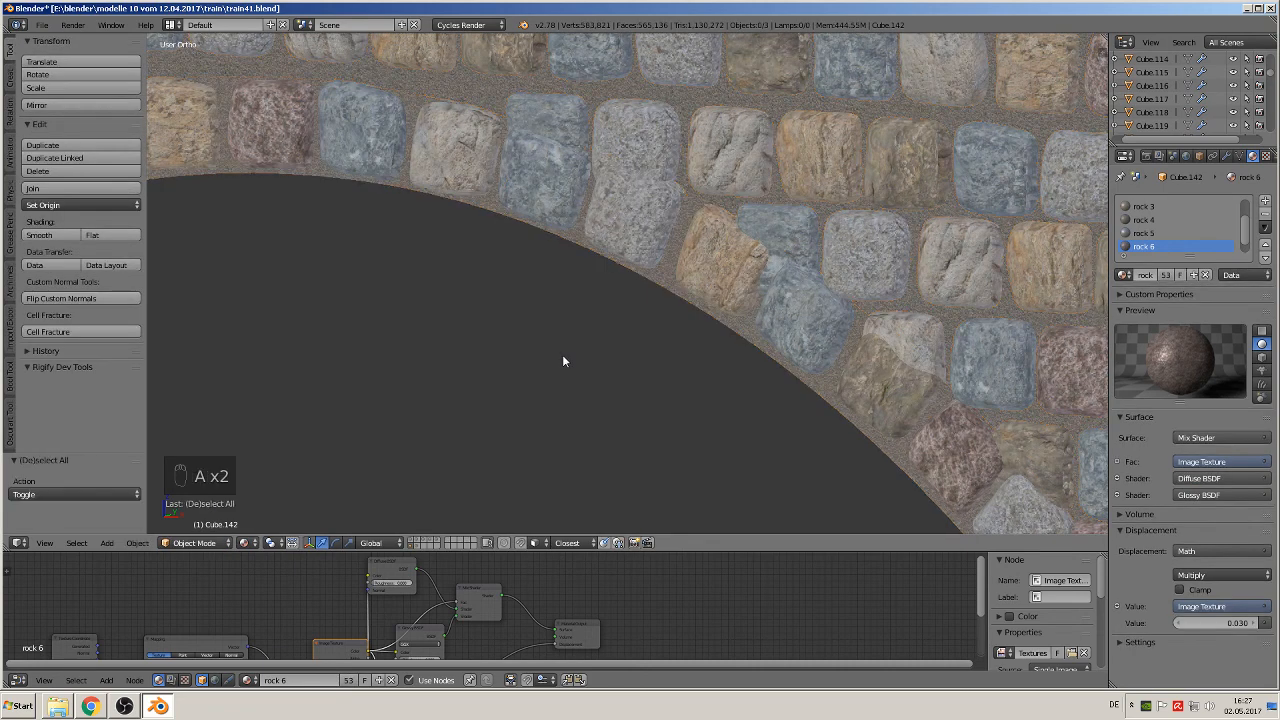
# Step: Examine the whole two-arch bridge side in the front orthographic view, out to the steam train reference picture
pyautogui.press('KP_1')
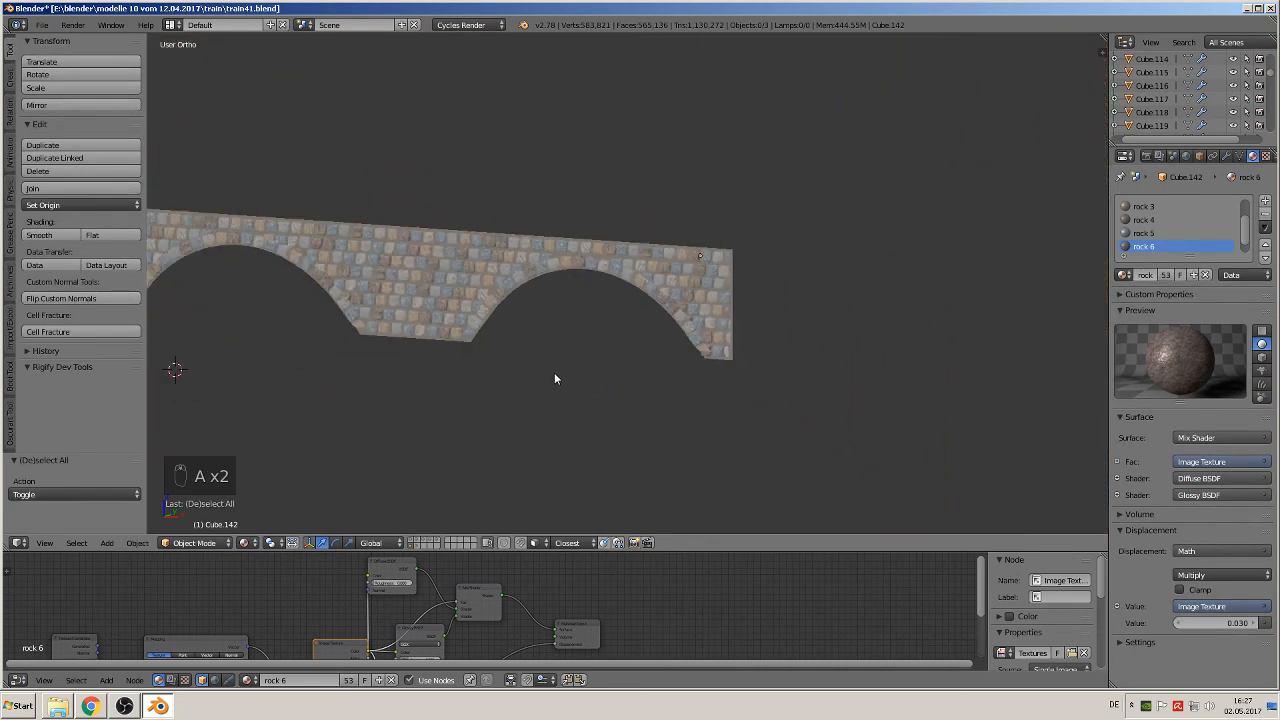
pyautogui.scroll(-2, 550, 360)
pyautogui.hotkey('ctrl', '5')
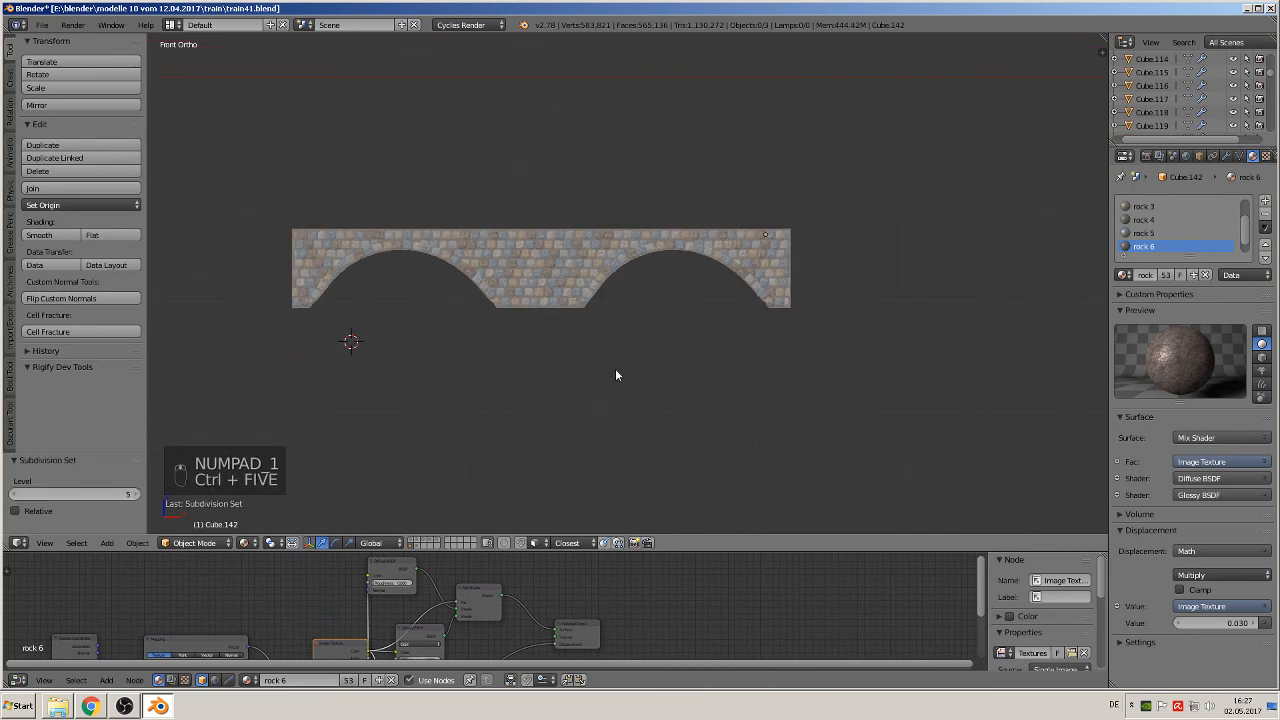
pyautogui.scroll(4, 575, 366)
pyautogui.hotkey('ctrl', '5')
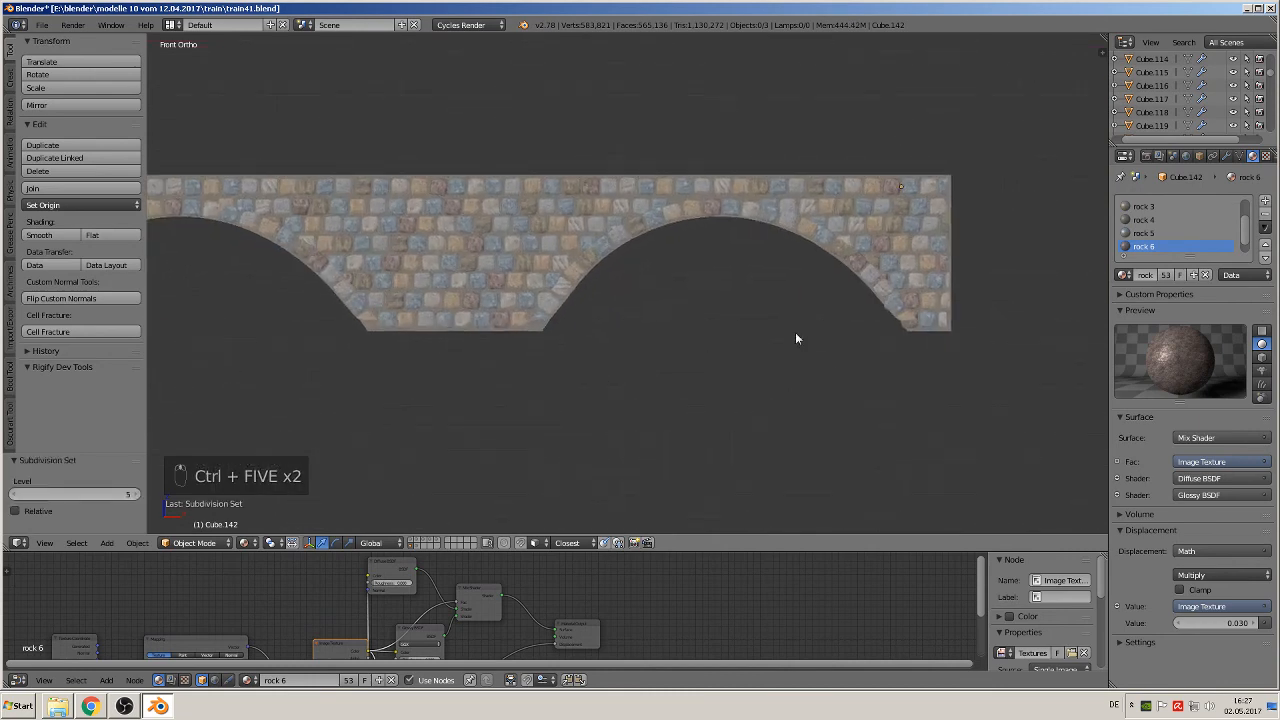
pyautogui.scroll(-2, 797, 340)
pyautogui.scroll(-4, 695, 374)
pyautogui.scroll(-2, 484, 304)
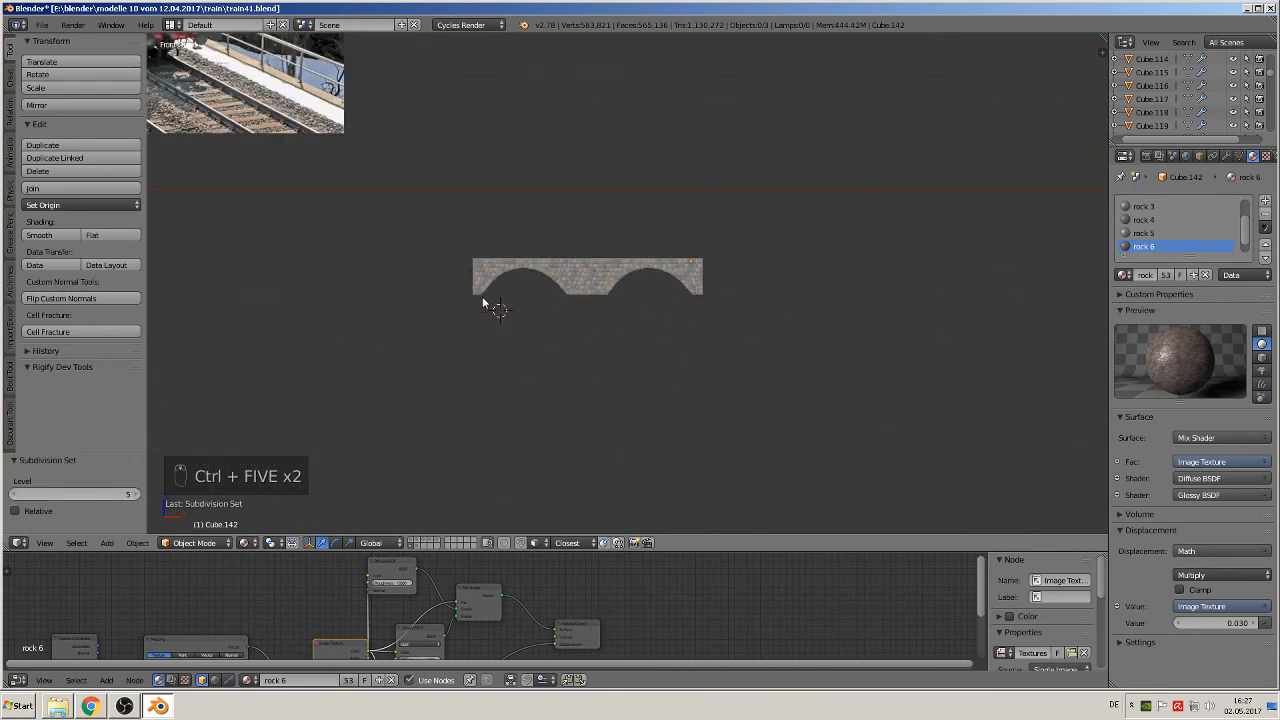
pyautogui.press('KP_1')
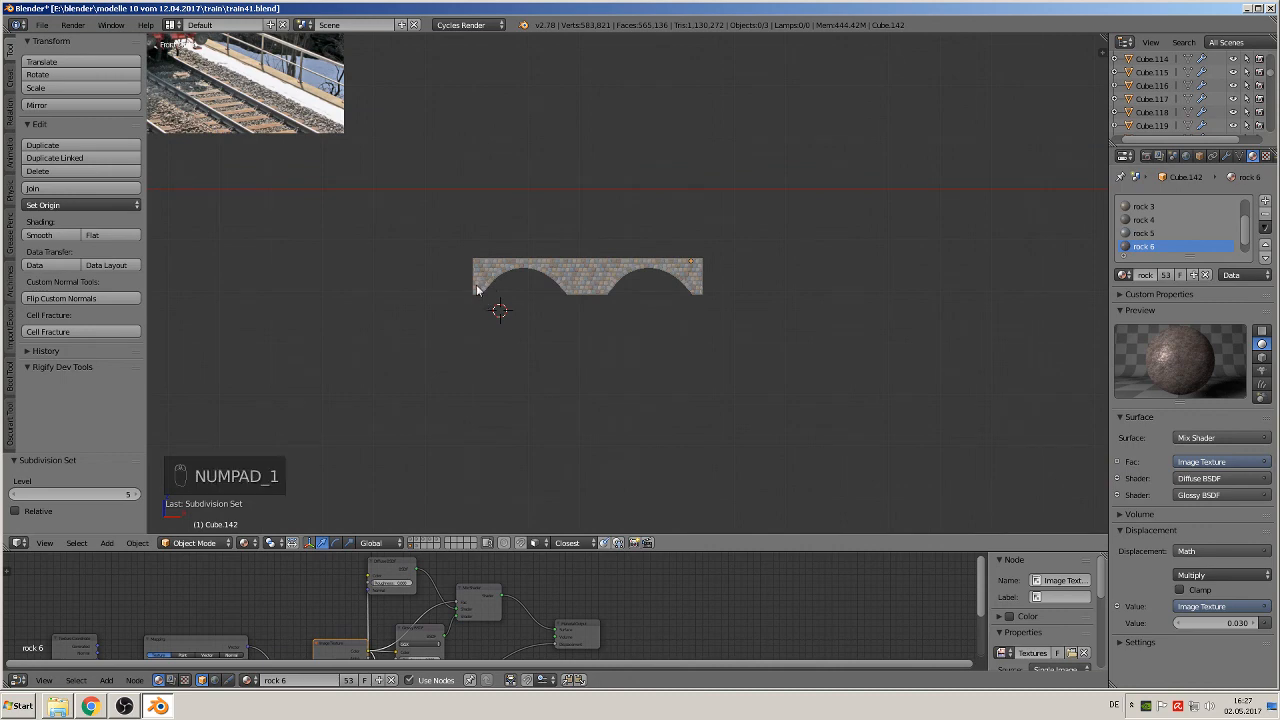
pyautogui.press('KP_5')
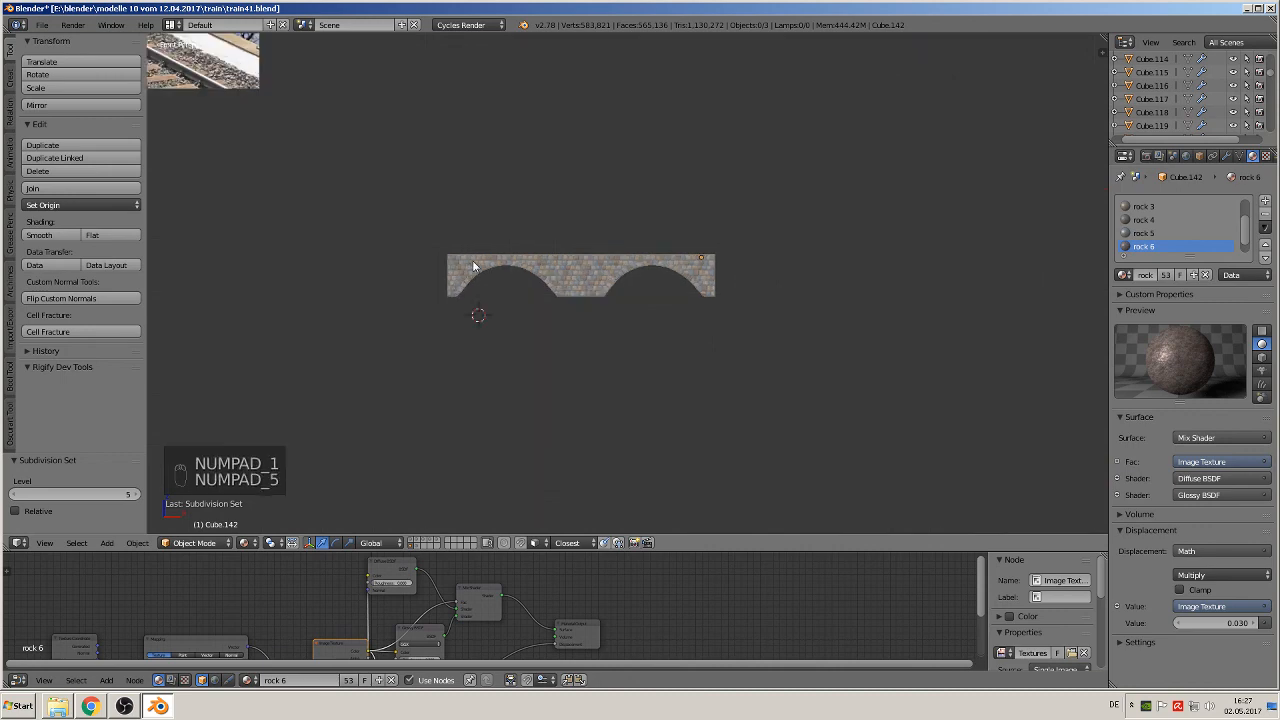
pyautogui.press('KP_5')
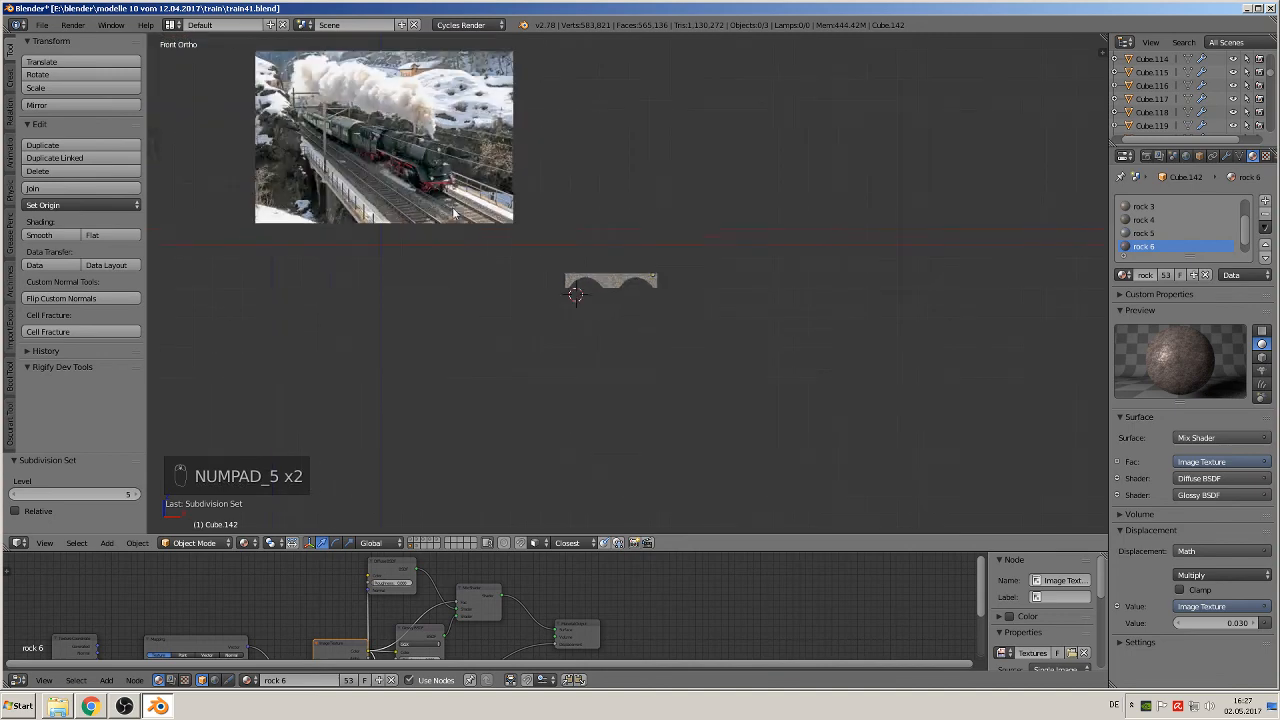
# Step: Raise the steam train reference picture 3.365 along Z
pyautogui.rightClick(452, 213)
pyautogui.keyDown('shift'); pyautogui.moveTo(423, 143); pyautogui.dragTo(720, 187, button='middle'); pyautogui.keyUp('shift')
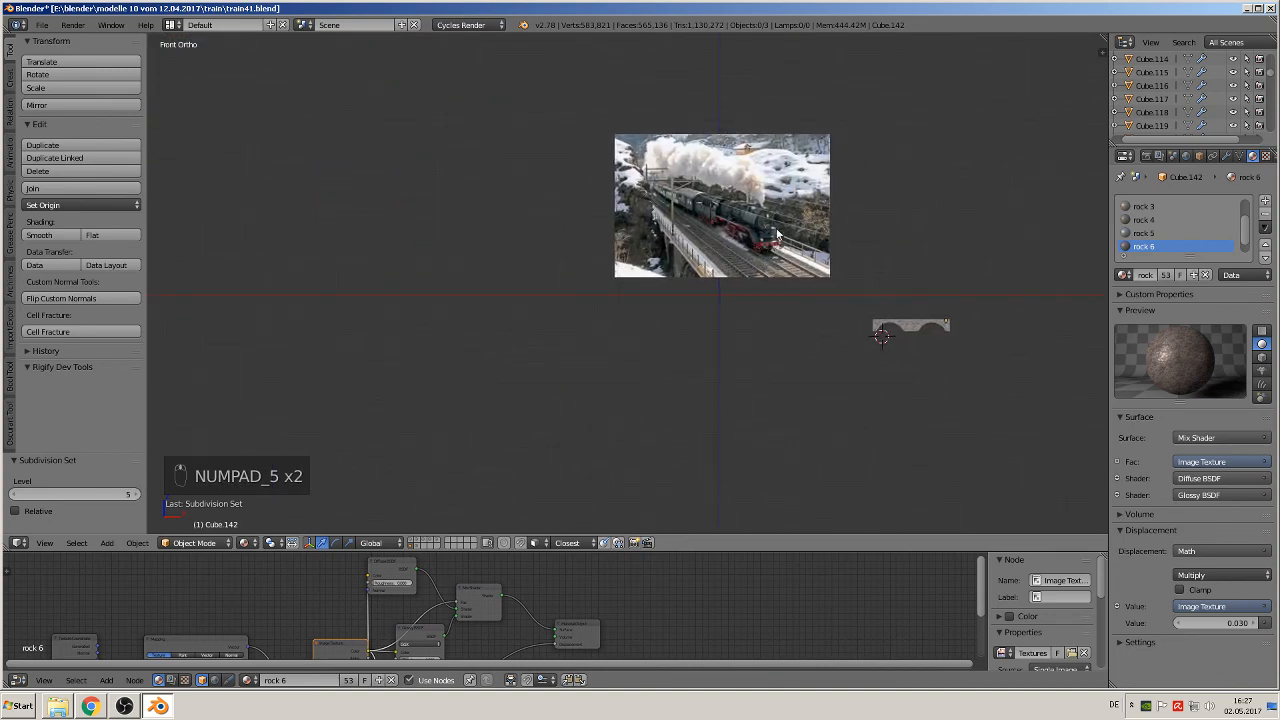
pyautogui.moveTo(720, 187); pyautogui.dragTo(728, 129)
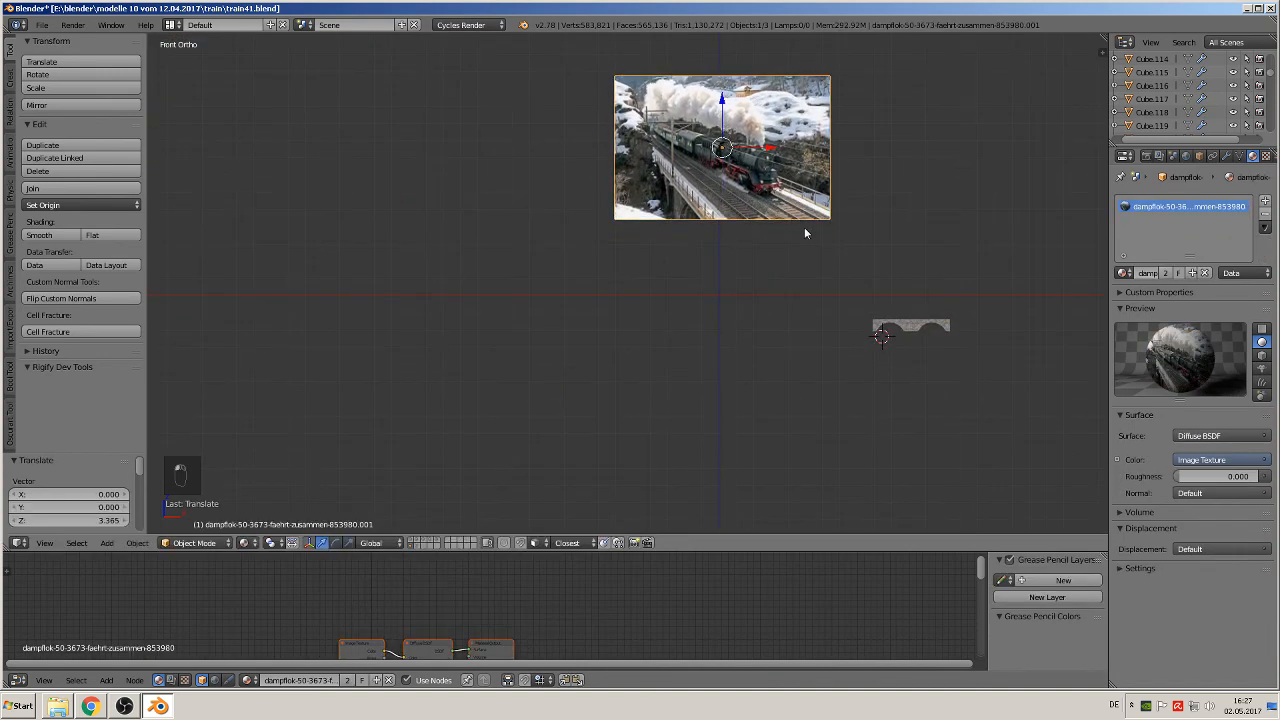
# Step: Set the concrete wall plane's origin to its geometry and clear its location, with the 3D cursor reset to the world origin
pyautogui.rightClick(880, 322)
pyautogui.rightClick(887, 332)
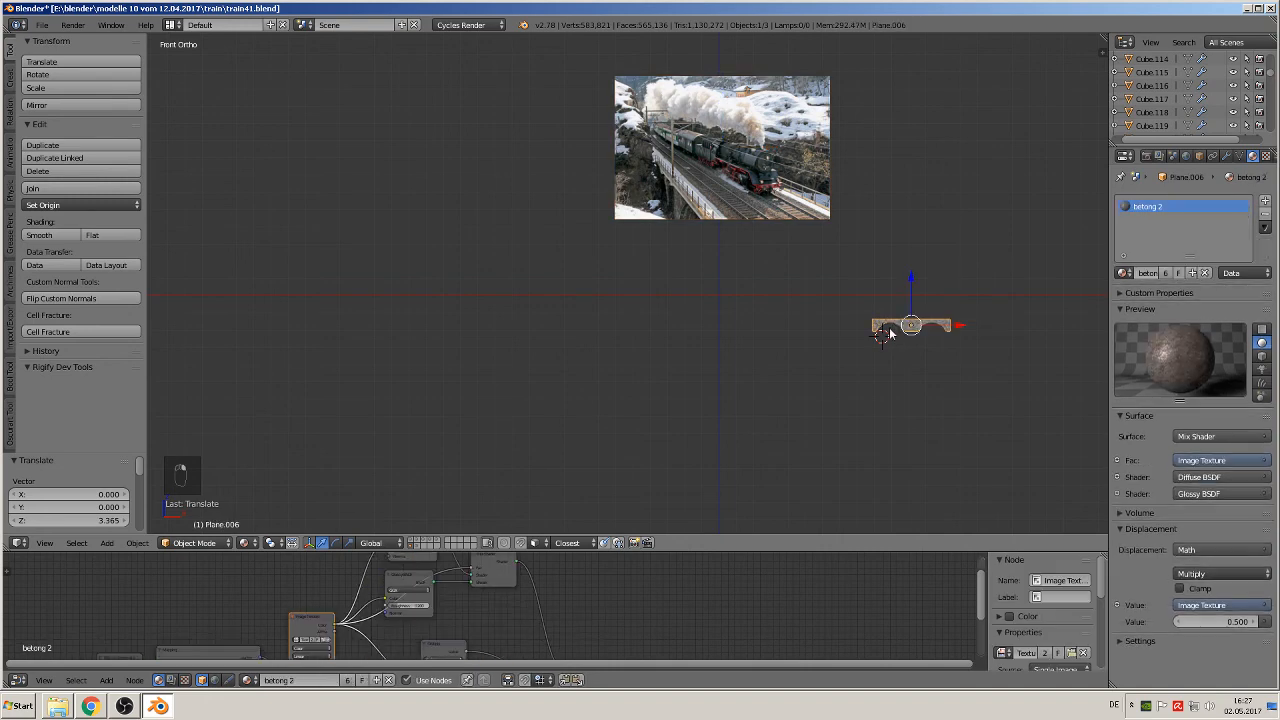
pyautogui.click(63, 206)
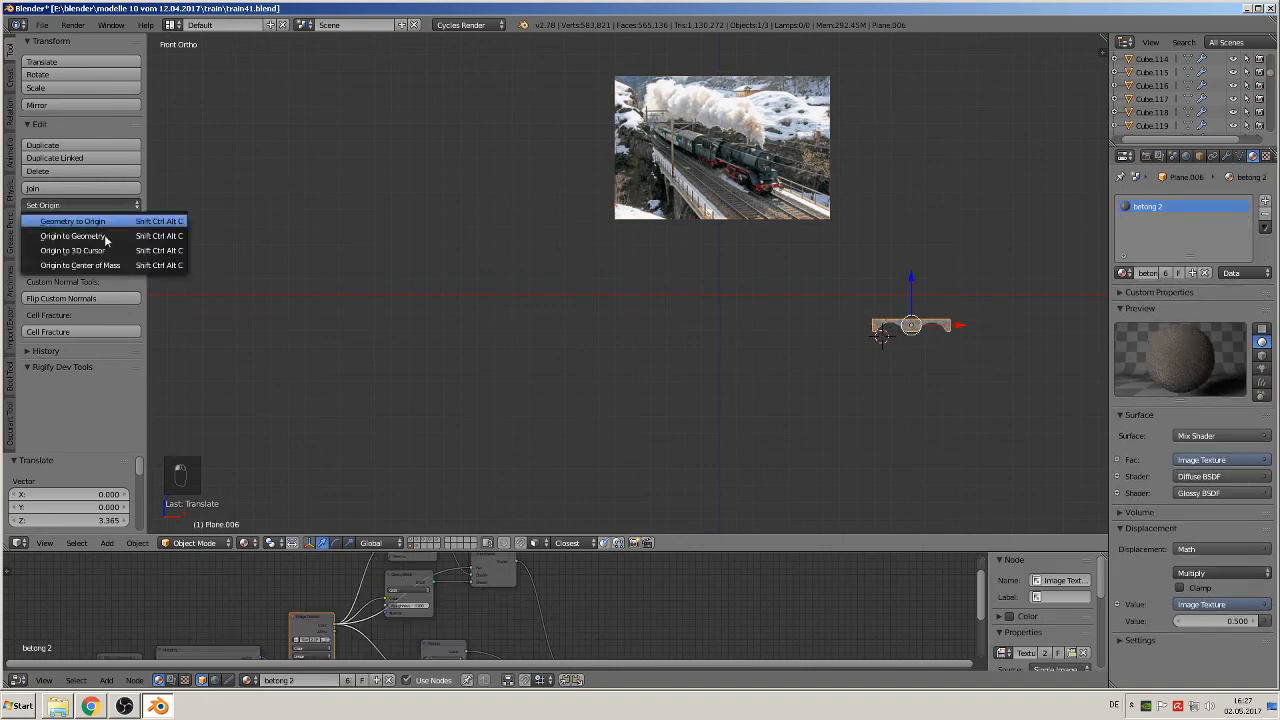
pyautogui.click(65, 235)
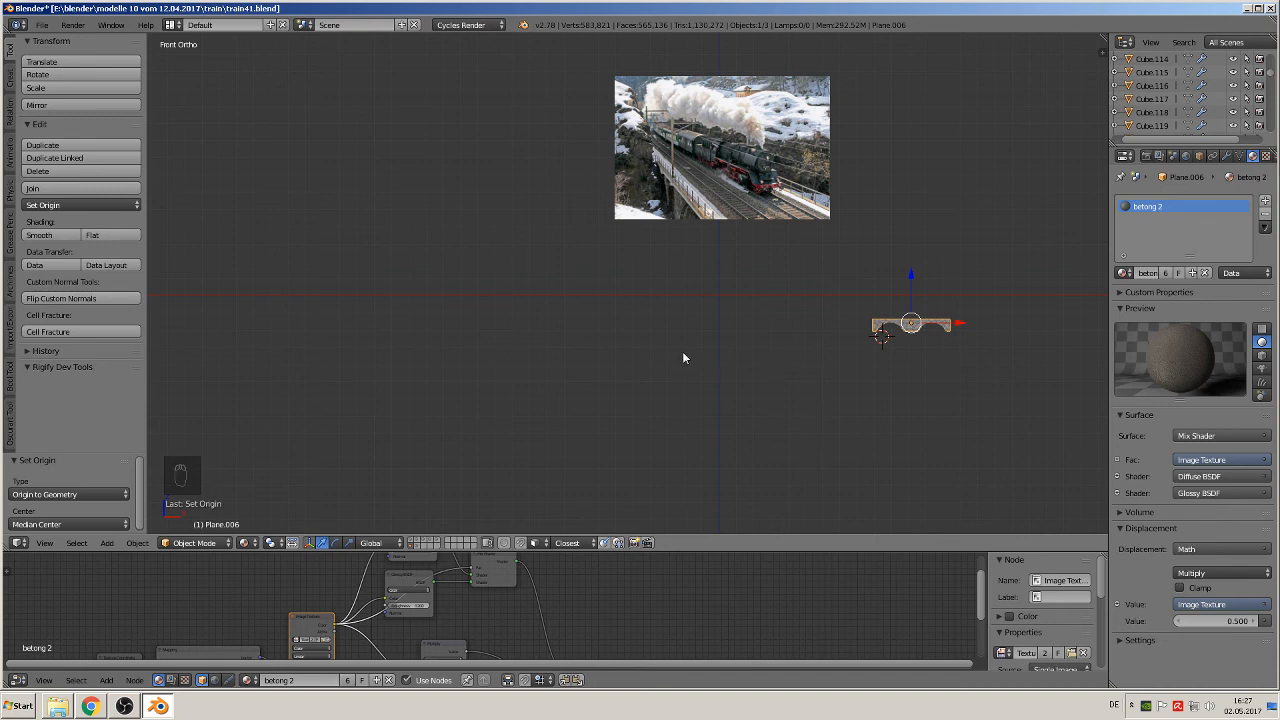
pyautogui.hotkey('shift', 'c')
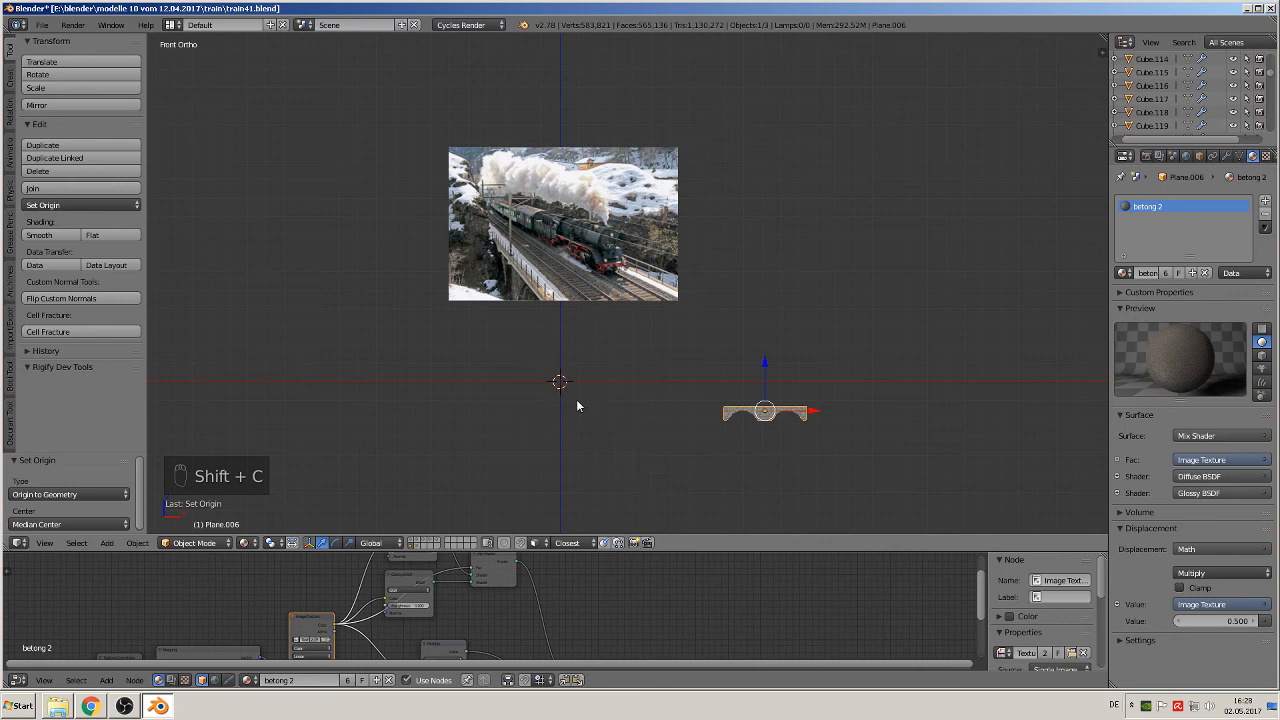
pyautogui.hotkey('alt', 'g')
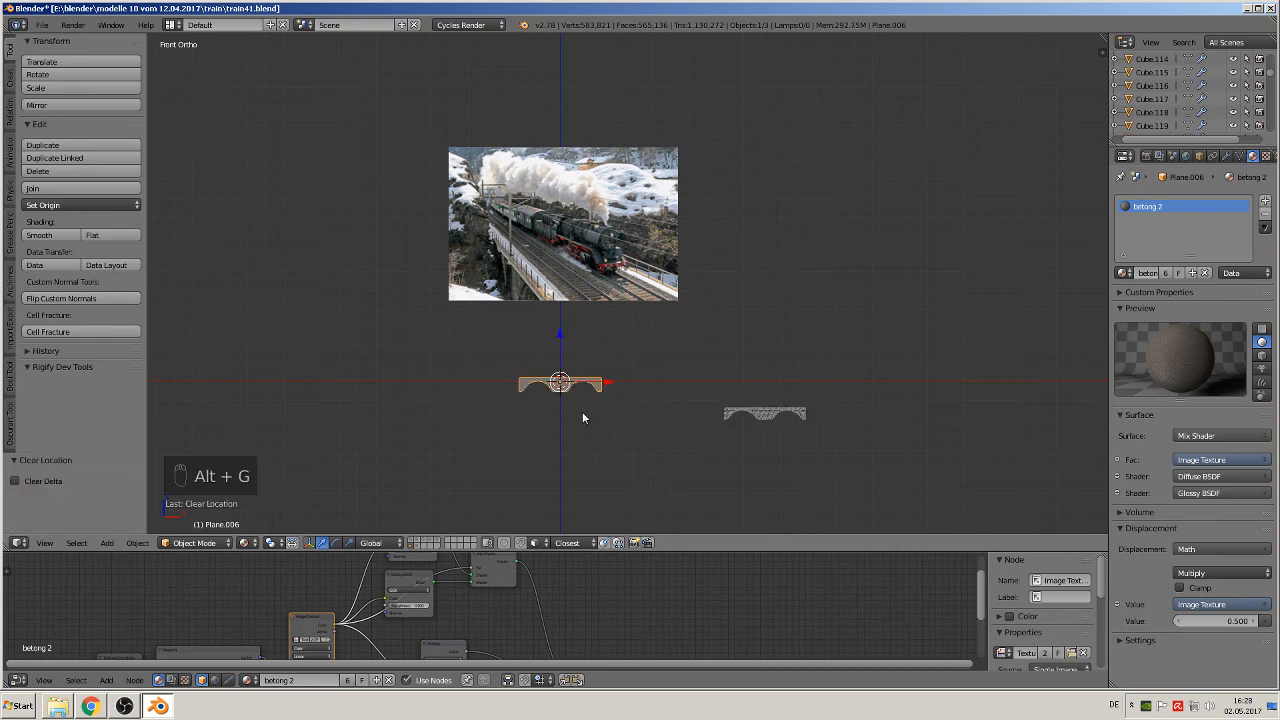
# Step: Try to clear the stone mesh's location and undo the change
pyautogui.rightClick(772, 415)
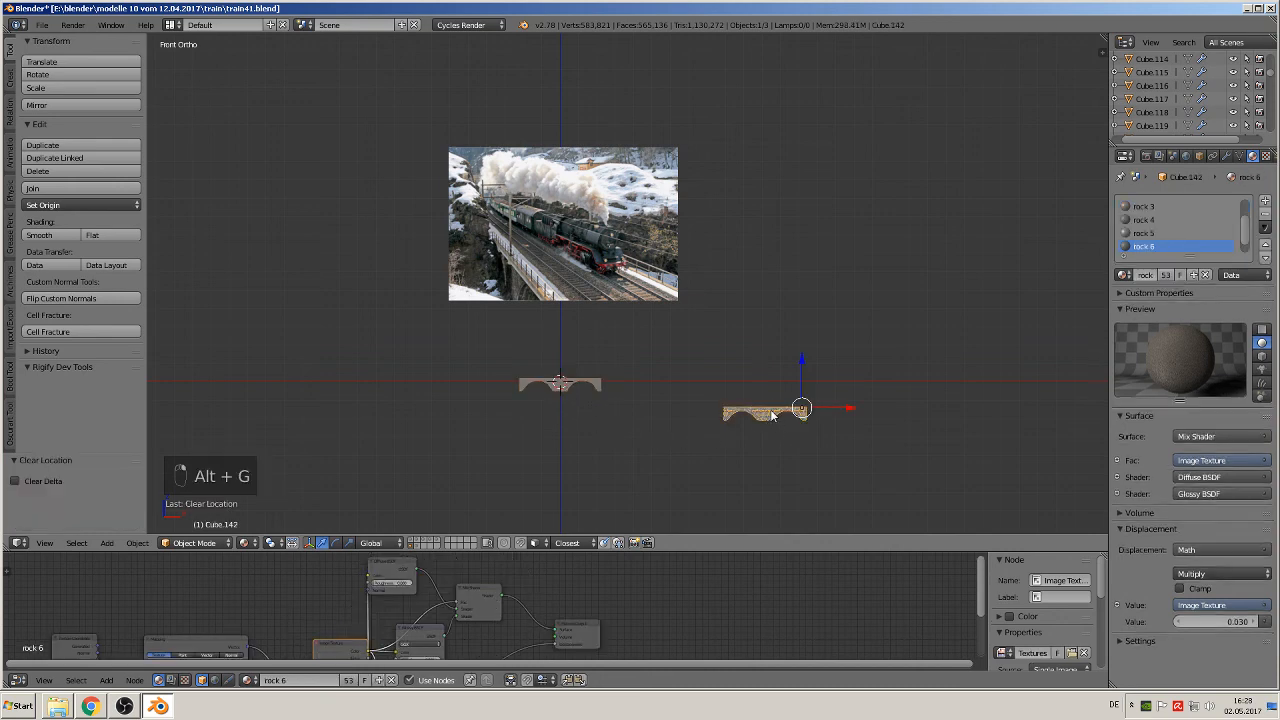
pyautogui.hotkey('alt', 'g')
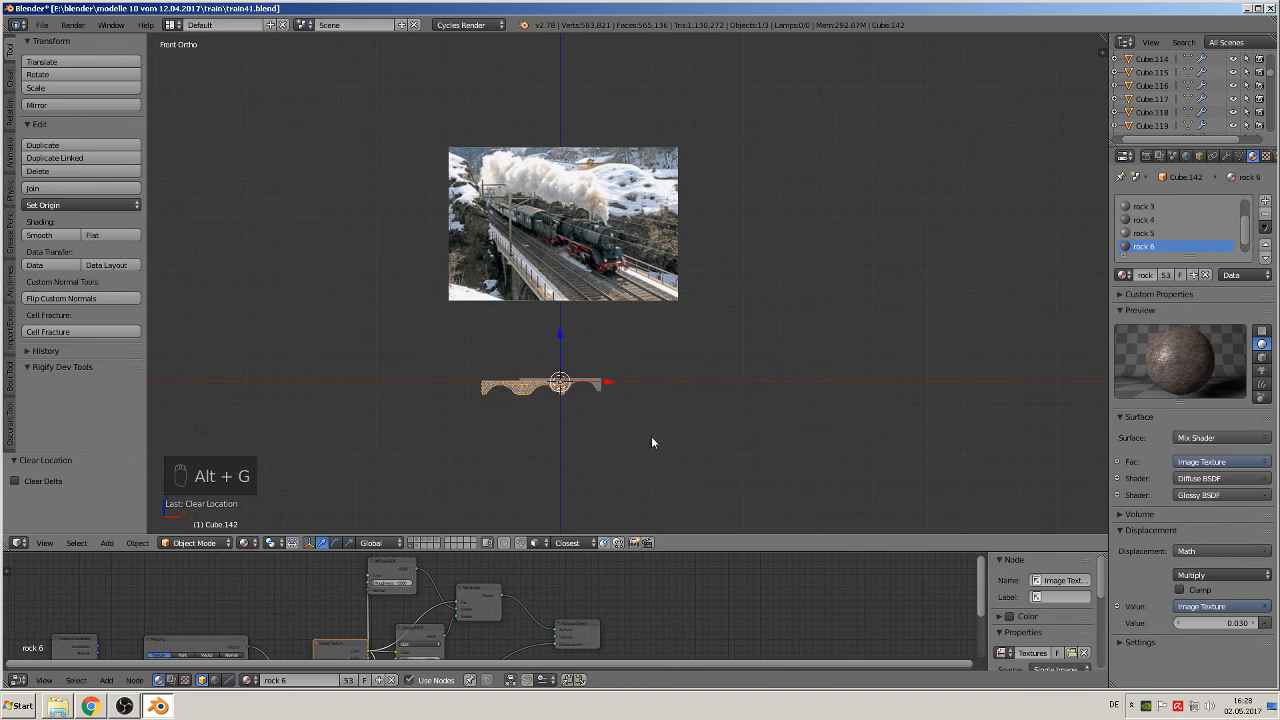
pyautogui.hotkey('ctrl', 'z')
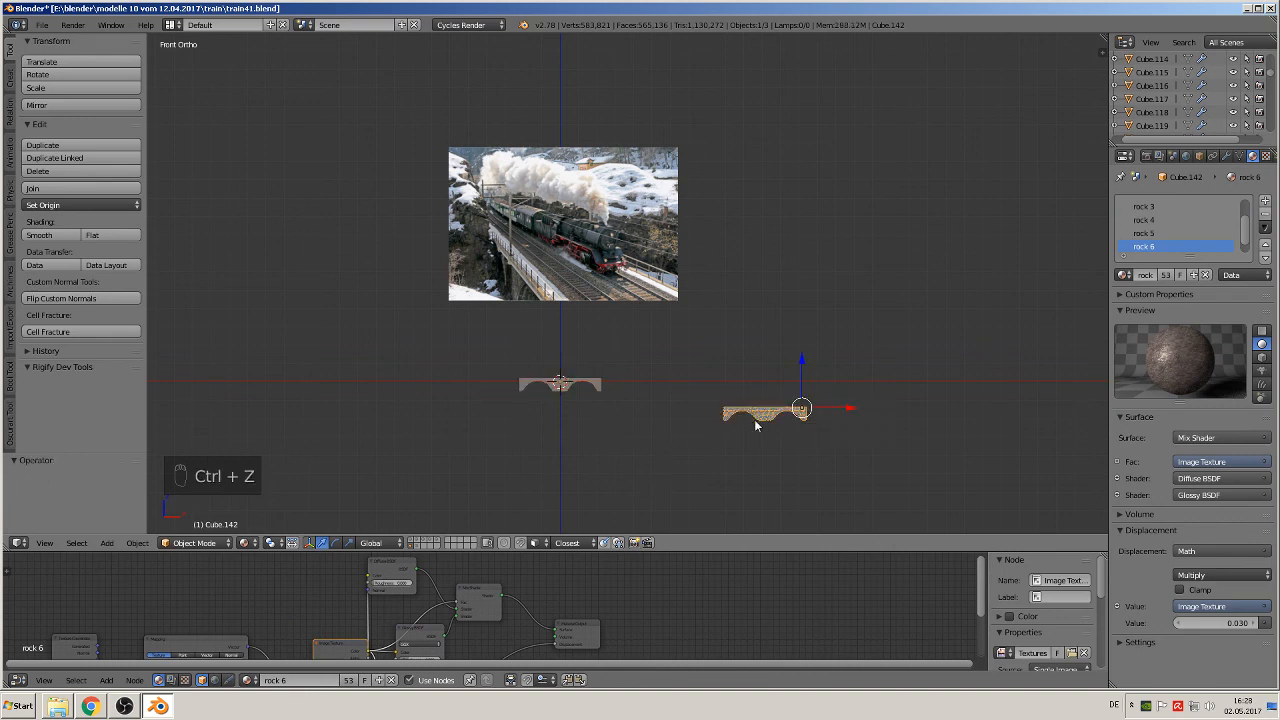
# Step: Set the stone mesh's origin to its geometry and clear its location to the world origin
pyautogui.click(82, 205)
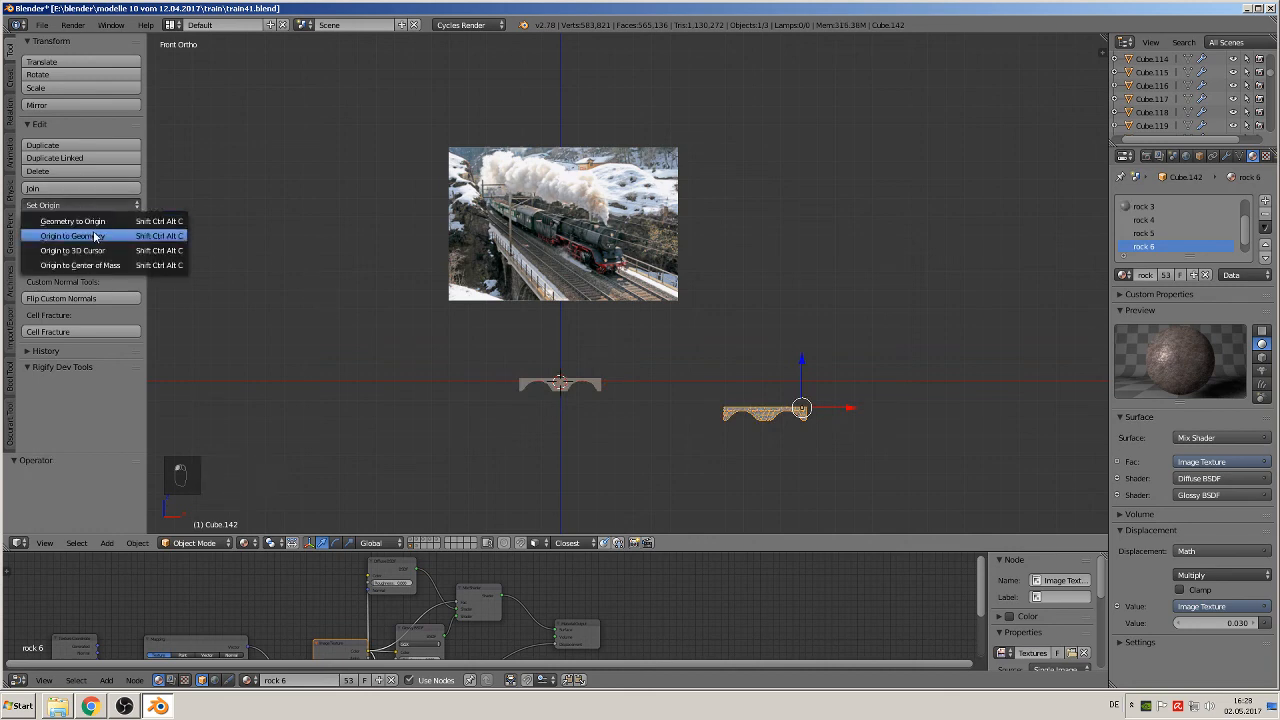
pyautogui.click(95, 236)
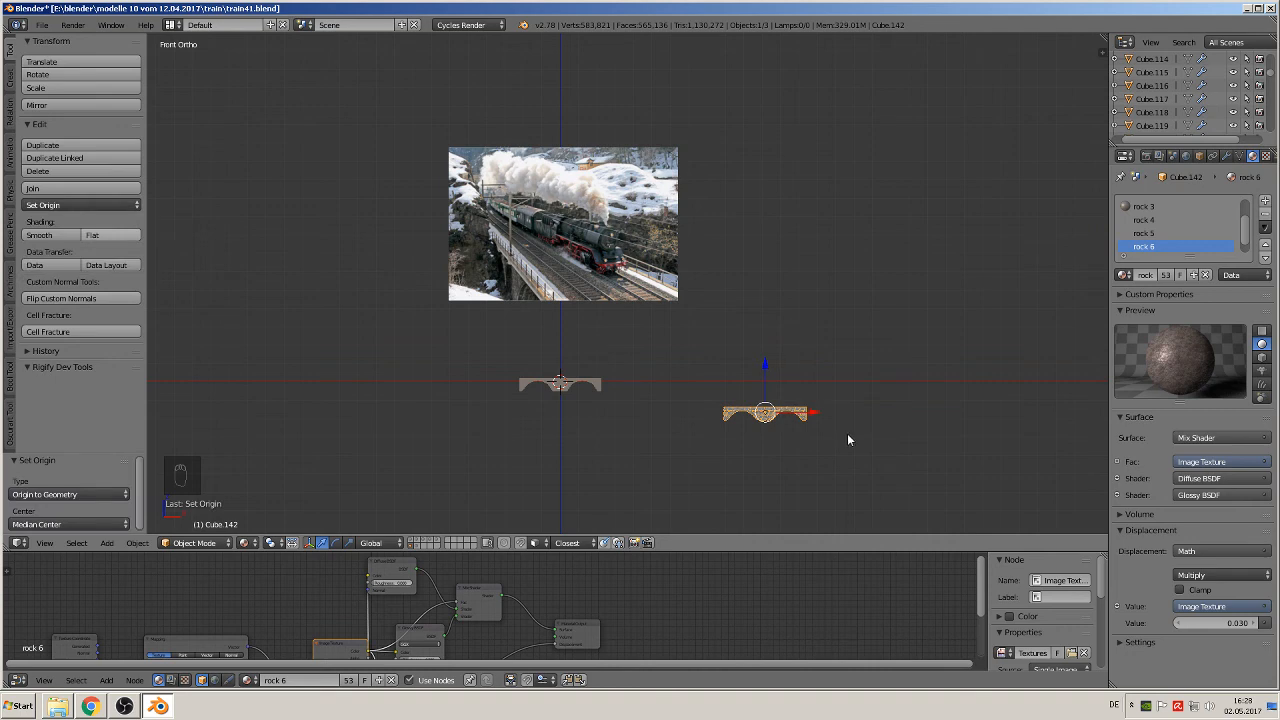
pyautogui.hotkey('alt', 'g')
# Step: Add the concrete wall plane to the selection with the stone mesh and inspect how their edges line up
pyautogui.scroll(3, 526, 416)
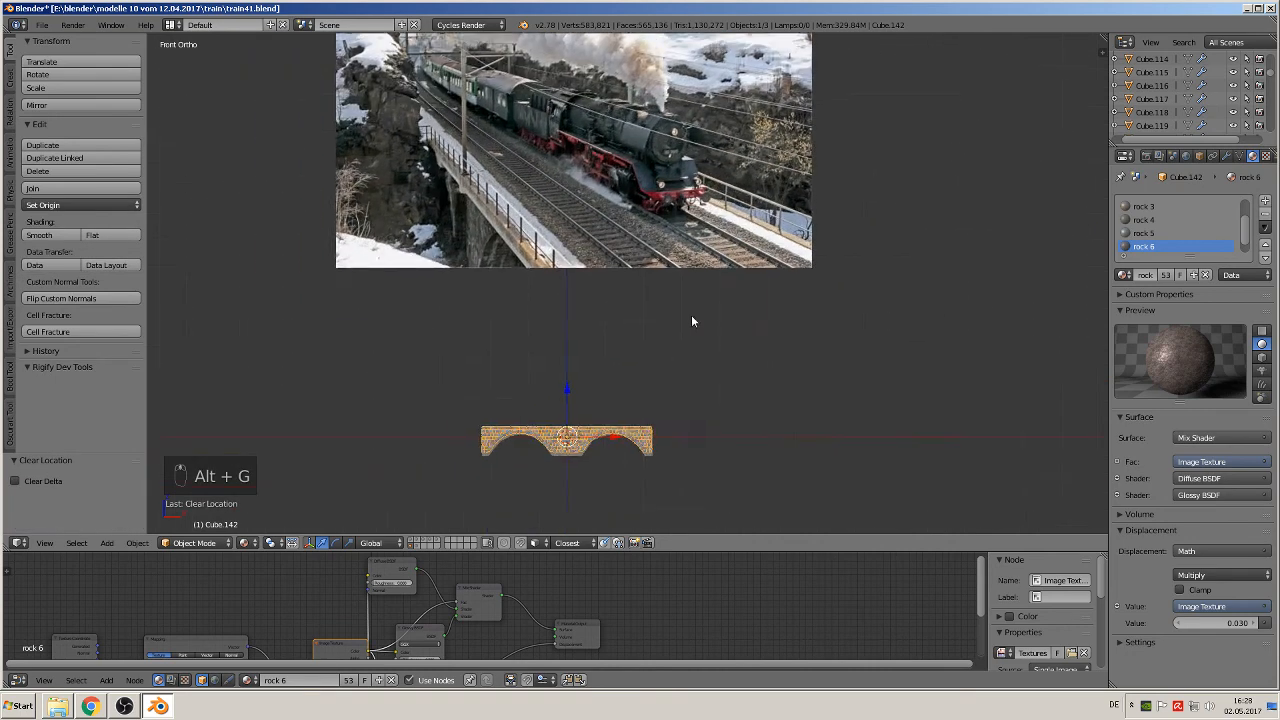
pyautogui.keyDown('shift'); pyautogui.moveTo(691, 316); pyautogui.dragTo(881, 216, button='middle'); pyautogui.keyUp('shift')
pyautogui.scroll(5, 800, 340)
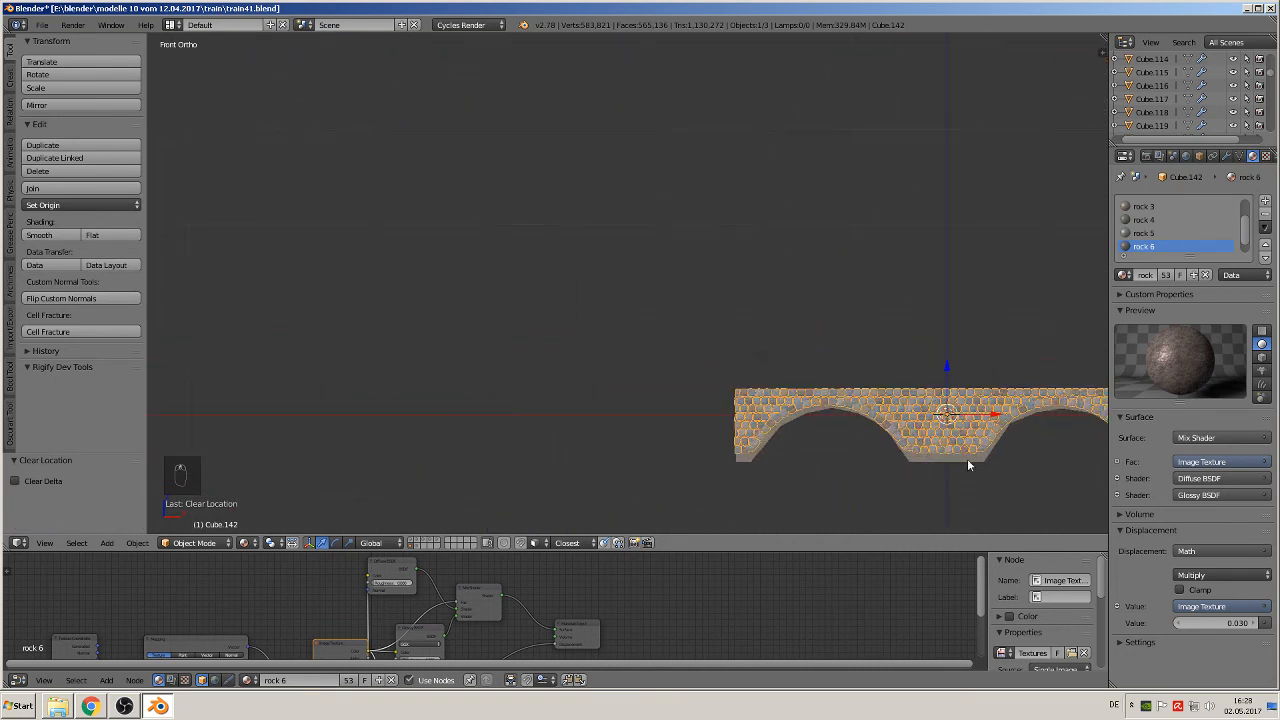
pyautogui.rightClick(958, 457)
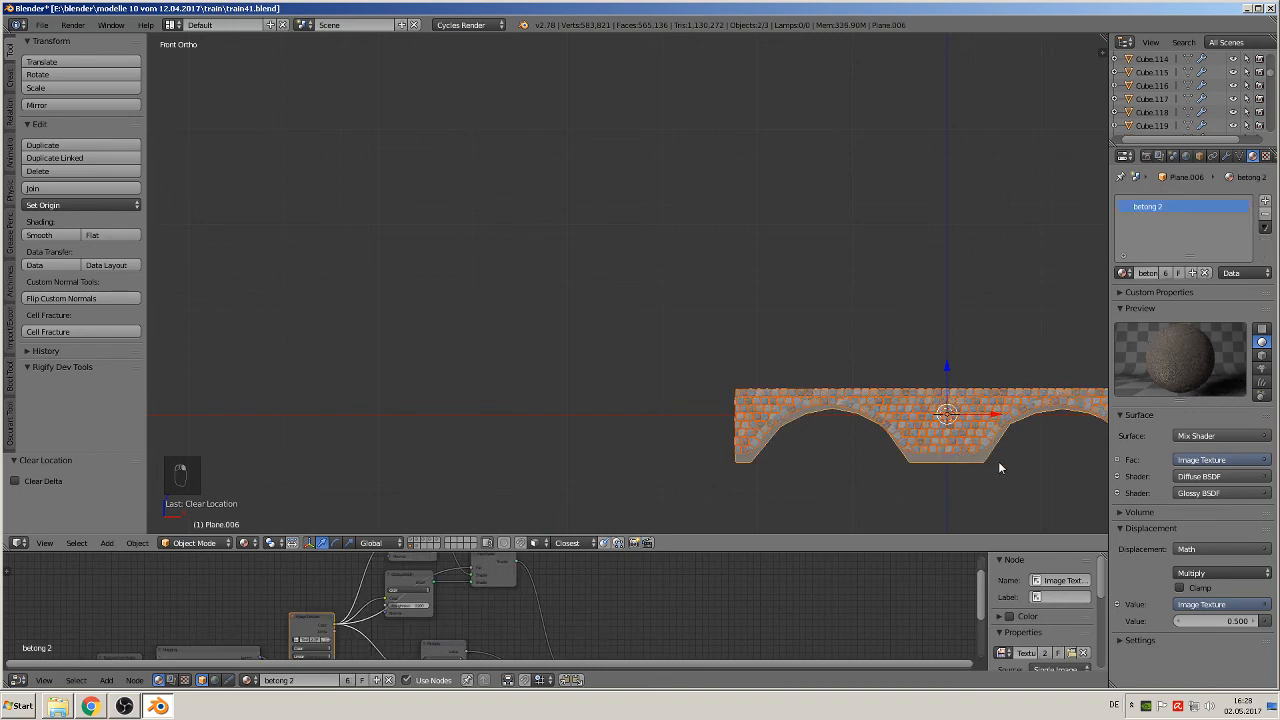
pyautogui.keyDown('shift'); pyautogui.moveTo(998, 467); pyautogui.dragTo(885, 304, button='middle'); pyautogui.keyUp('shift')
pyautogui.scroll(4, 517, 378)
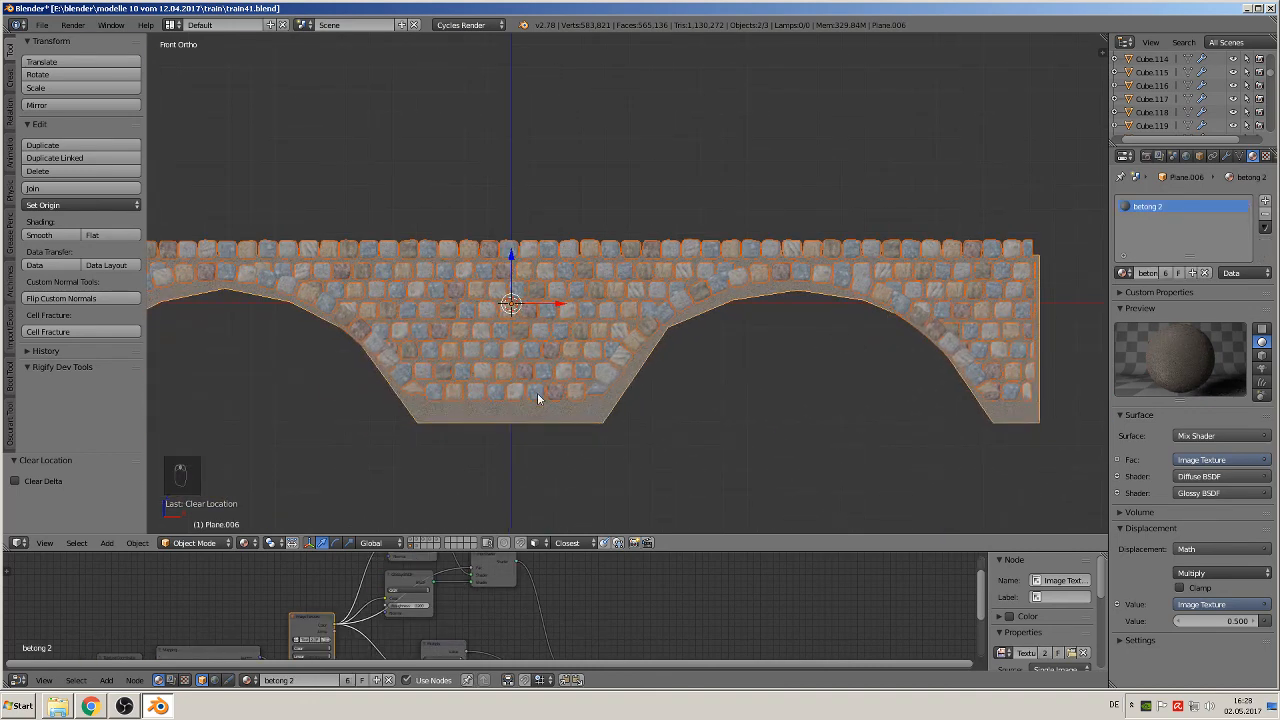
# Step: Move the stone mesh down about 0.071 along Z to line up its courses with the concrete wall plane
pyautogui.rightClick(515, 310)
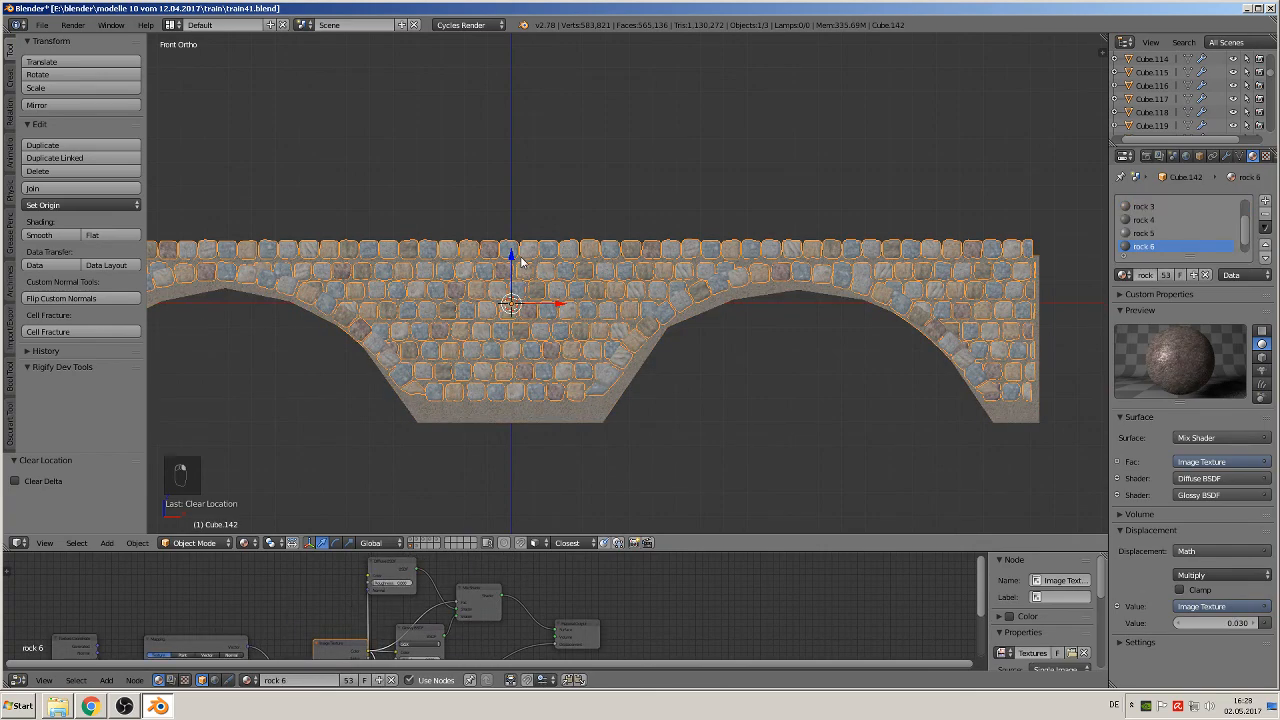
pyautogui.moveTo(510, 258); pyautogui.dragTo(505, 280)
pyautogui.keyDown('shift'); pyautogui.moveTo(662, 328); pyautogui.dragTo(975, 300, button='middle'); pyautogui.keyUp('shift')
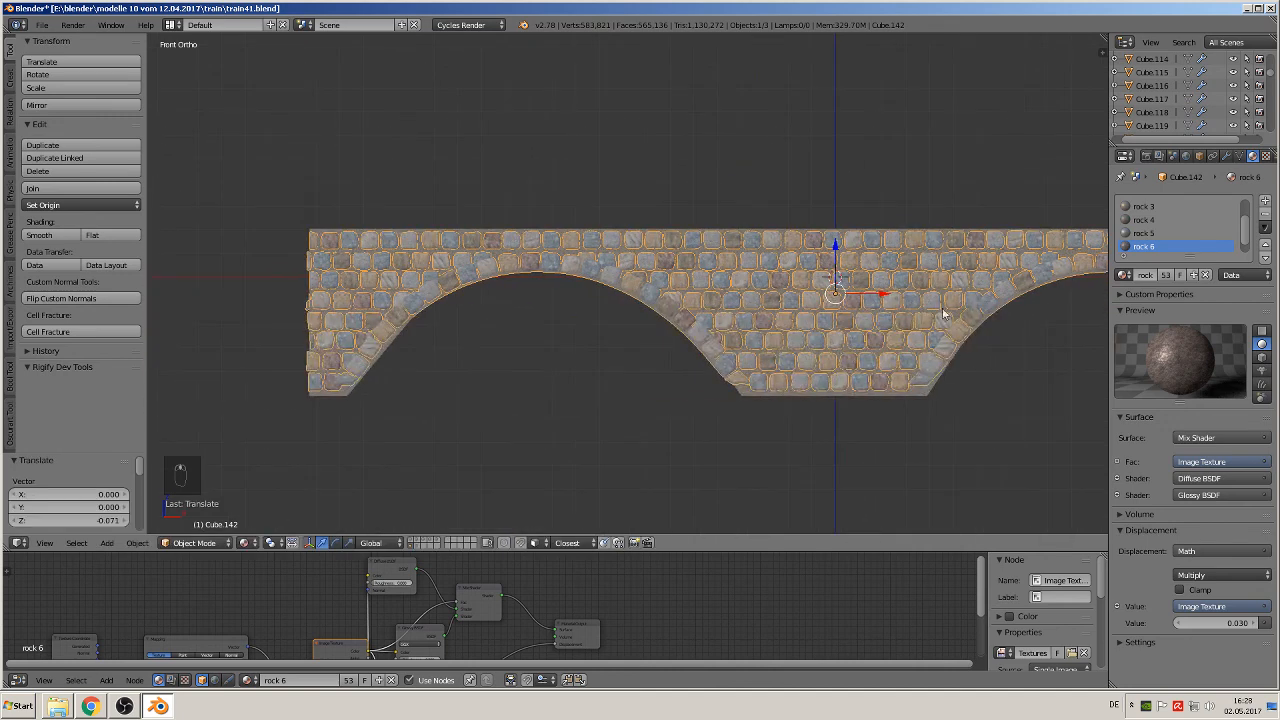
# Step: Join the stone mesh into the concrete wall plane and clear the joined object's location
pyautogui.rightClick(820, 398)
pyautogui.click(71, 190)
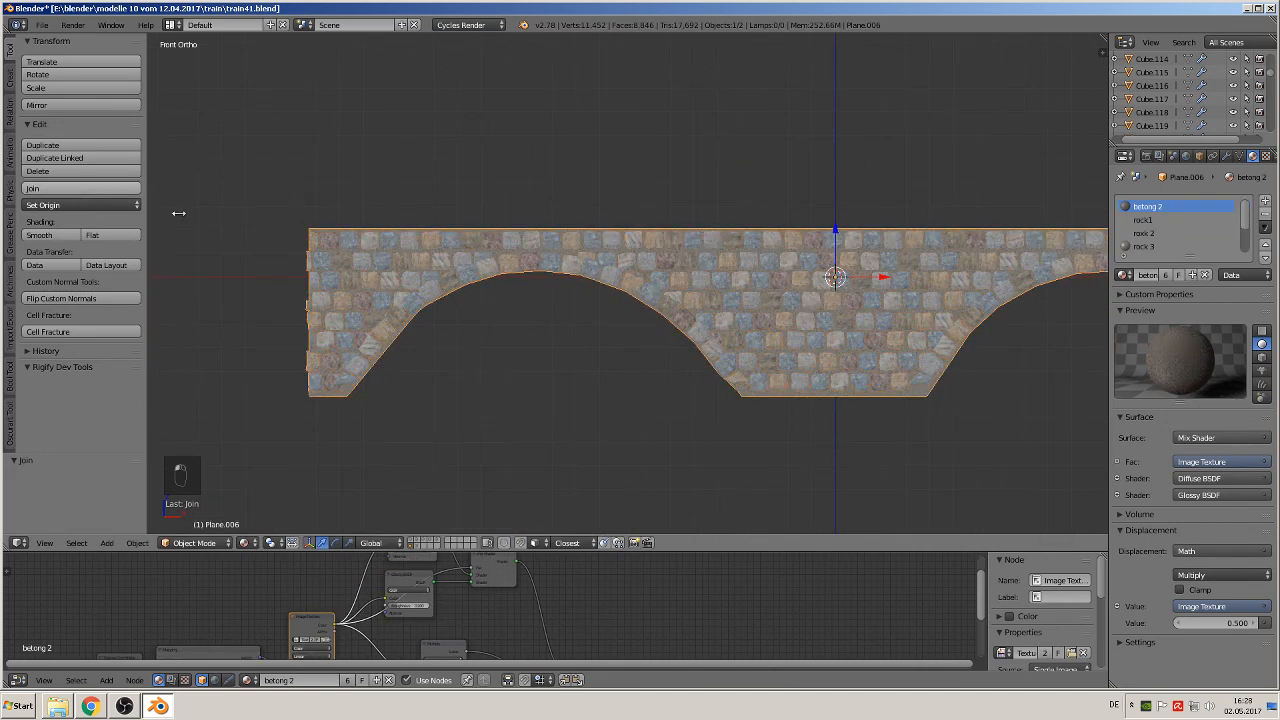
pyautogui.scroll(-3, 808, 329)
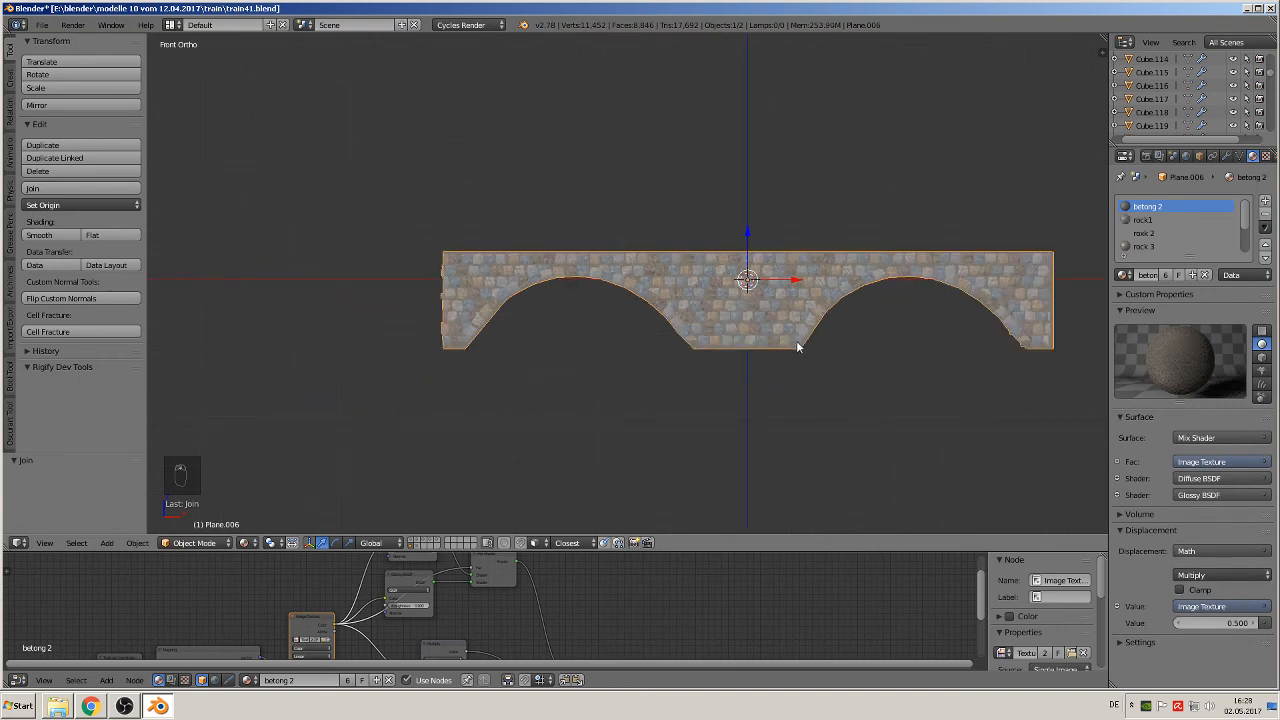
pyautogui.hotkey('alt', 'g')
pyautogui.scroll(-2, 530, 345)
pyautogui.scroll(2, 535, 348)
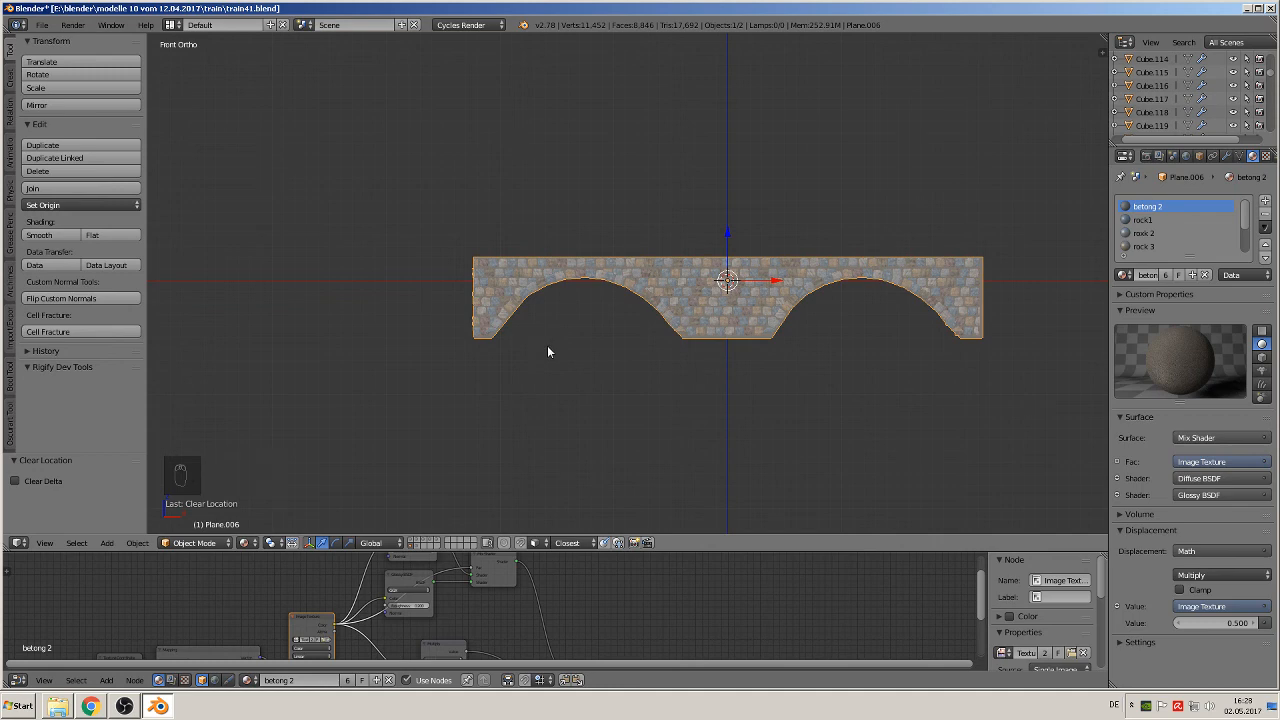
# Step: Create a new object group for the joined bridge side and name it "bridge part 1"
pyautogui.hotkey('ctrl', 'g')
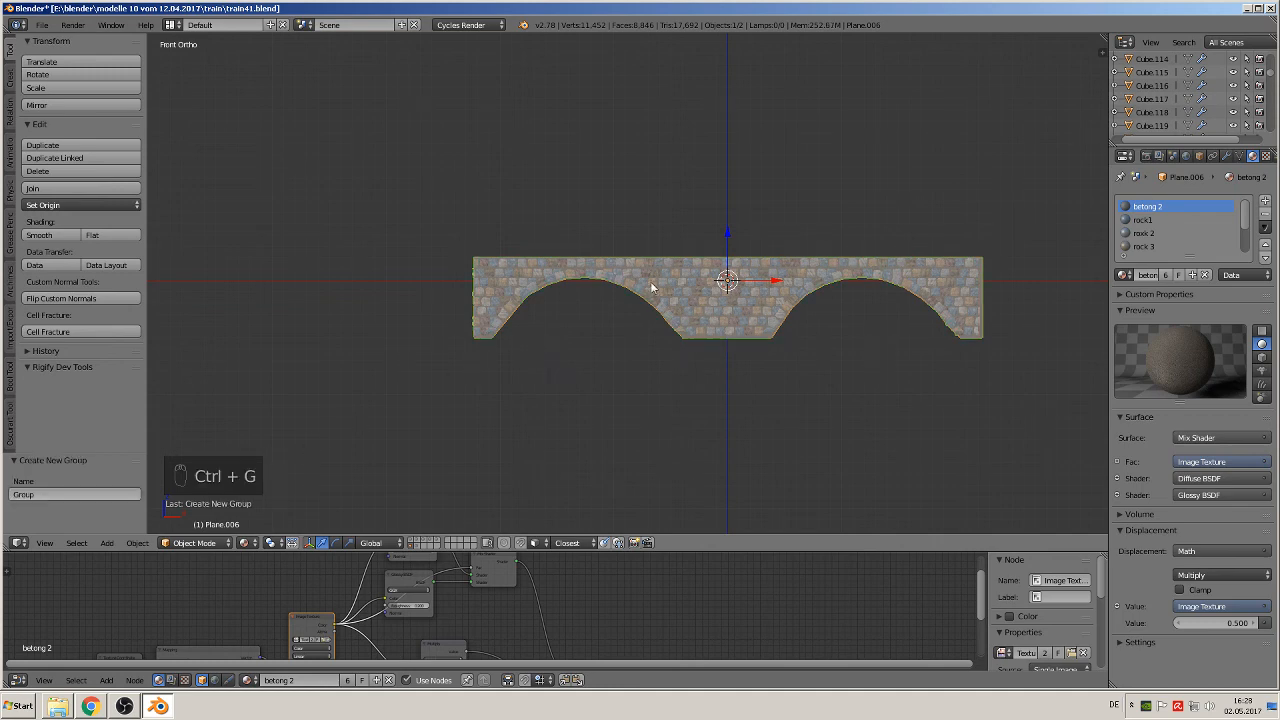
pyautogui.click(103, 493)
pyautogui.press('BackSpace')
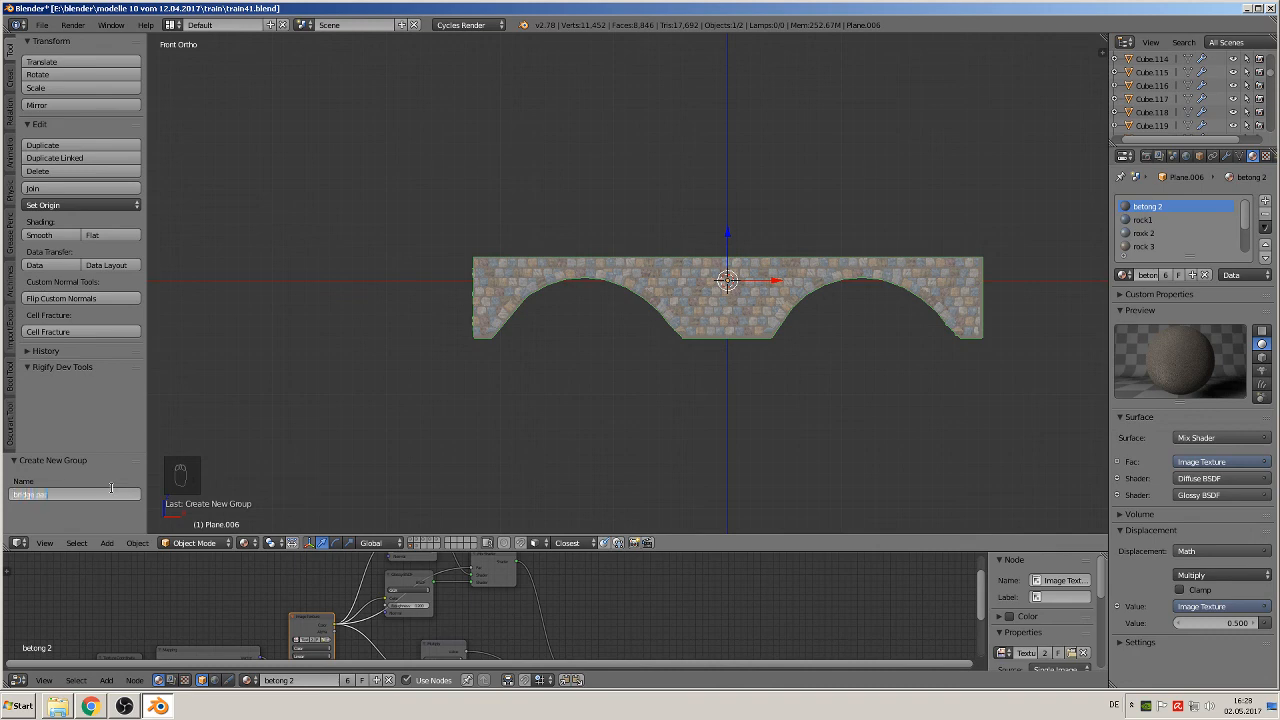
pyautogui.write('bridge part 1')
pyautogui.press('Return')
# Step: Deselect all of the bridge mesh's geometry in Edit Mode and all objects in Object Mode
pyautogui.press('Tab')
pyautogui.press('a')
pyautogui.press('a')
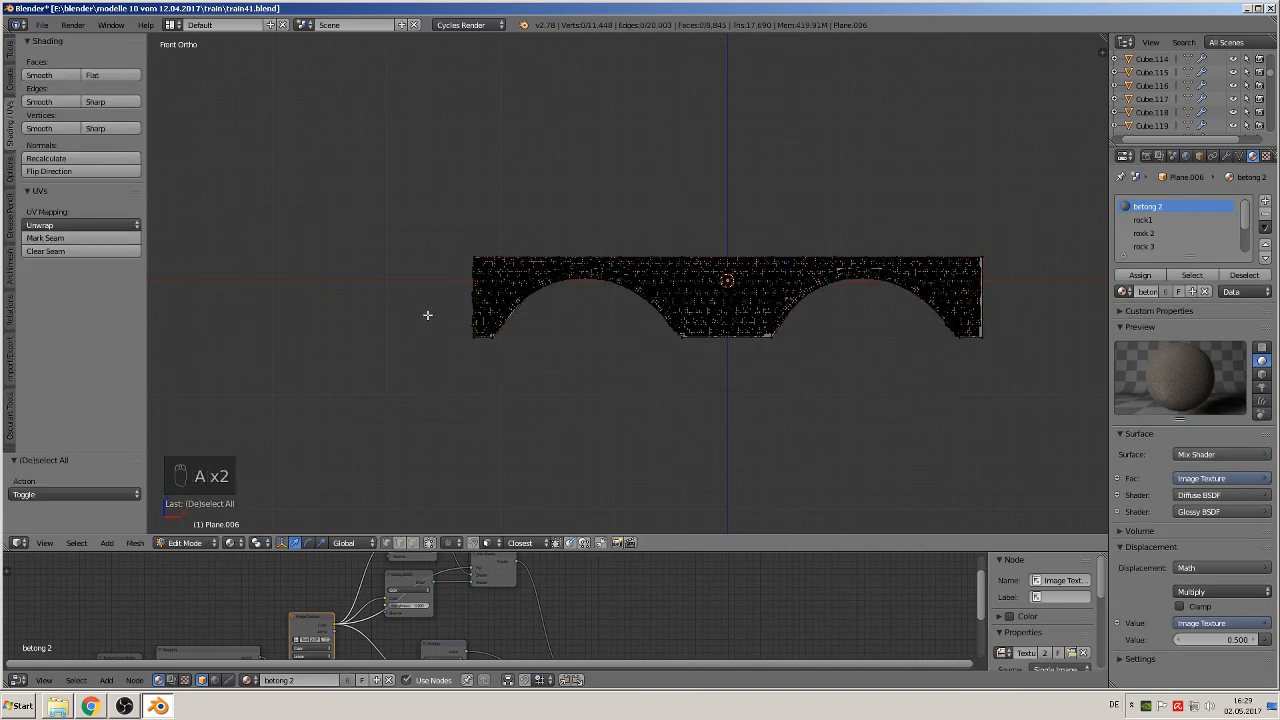
pyautogui.press('Tab')
pyautogui.press('a')
pyautogui.press('a')
# Step: Extrude the concrete wall's lower edge loop, following both arches and pier bases, about 0.69 backwards along Y
pyautogui.moveTo(460, 314); pyautogui.dragTo(520, 350, button='middle')
pyautogui.scroll(4, 520, 350)
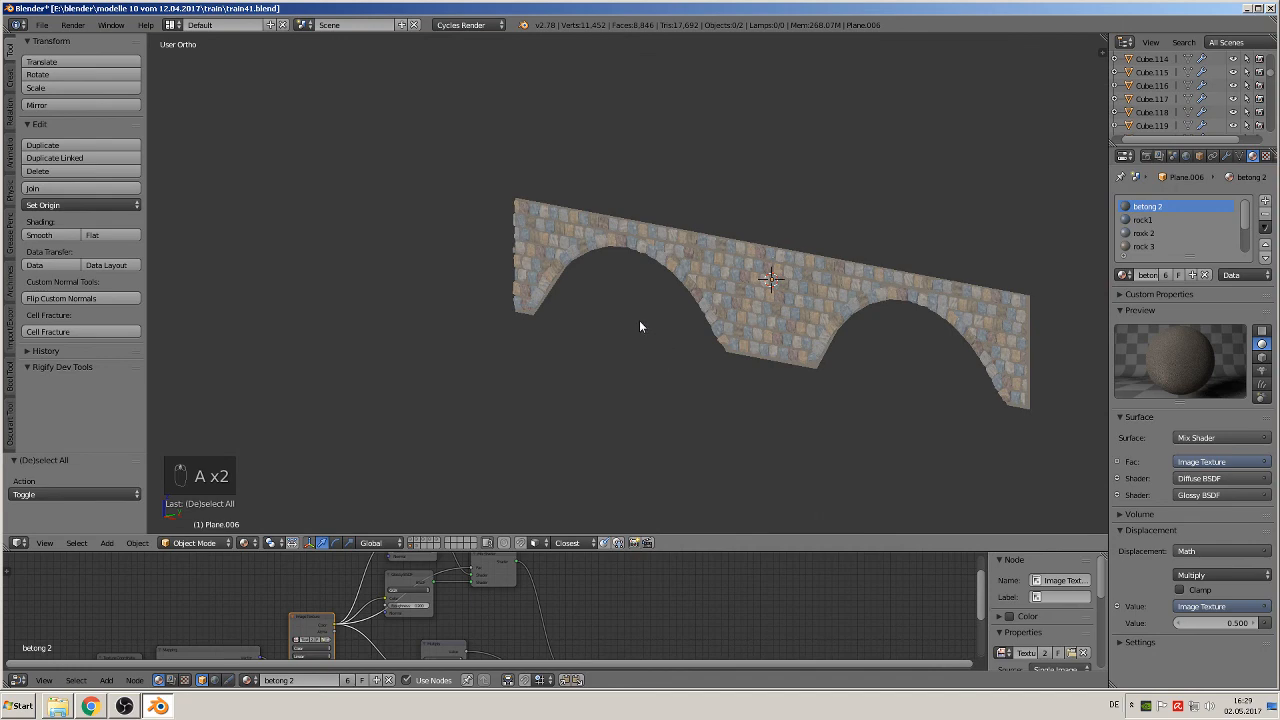
pyautogui.scroll(3, 640, 323)
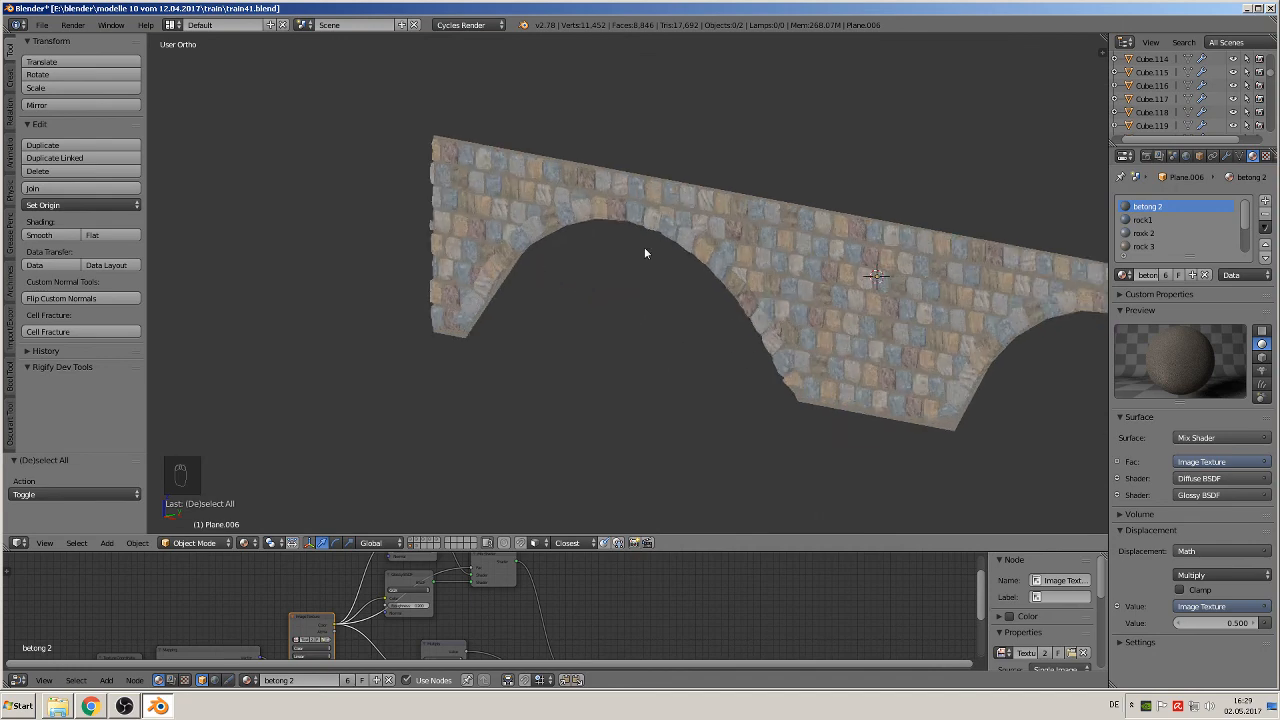
pyautogui.press('Tab')
pyautogui.moveTo(670, 244); pyautogui.dragTo(619, 284, button='middle')
pyautogui.scroll(3, 618, 286)
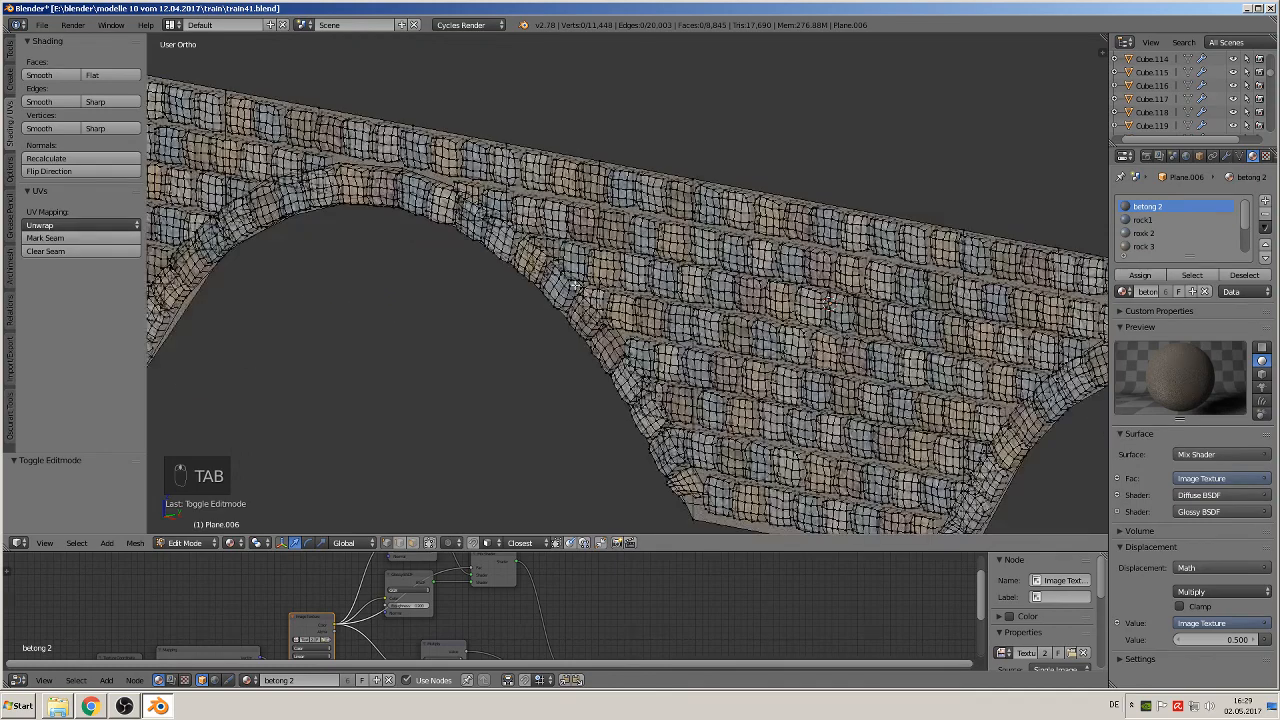
pyautogui.keyDown('shift'); pyautogui.moveTo(502, 282); pyautogui.dragTo(677, 188, button='middle'); pyautogui.keyUp('shift')
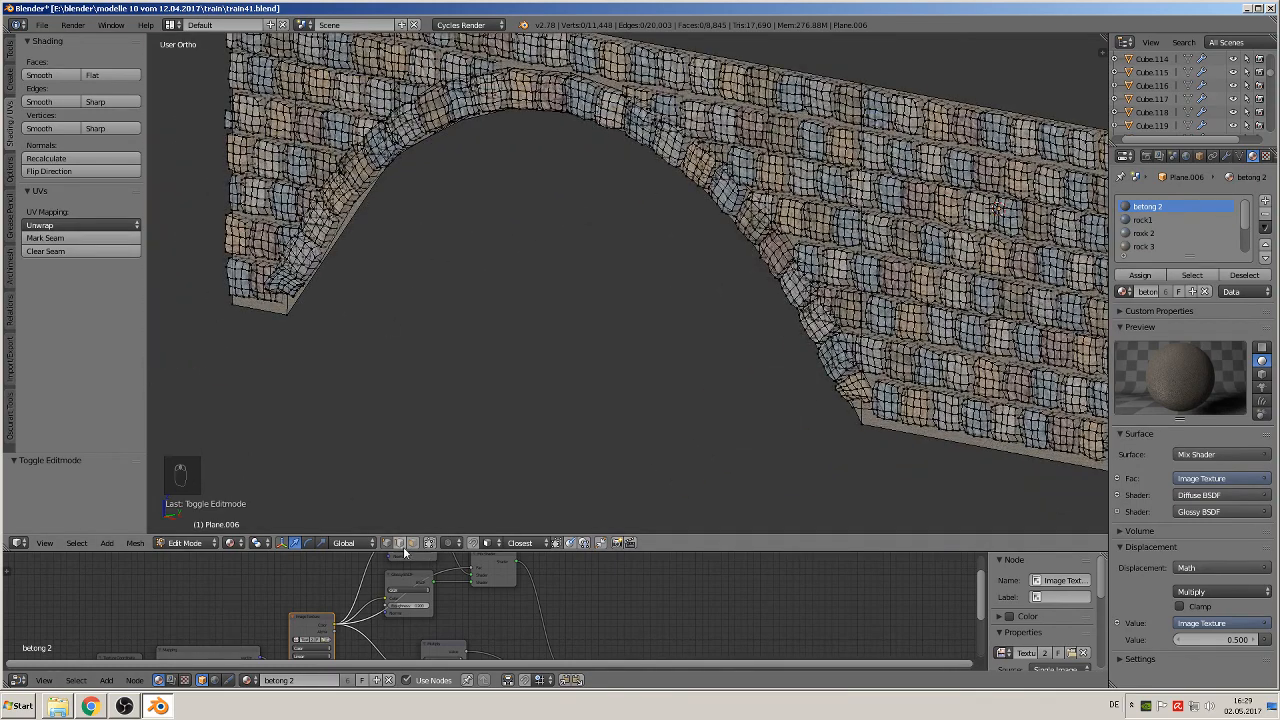
pyautogui.keyDown('alt'); pyautogui.rightClick(358, 215); pyautogui.keyUp('alt')
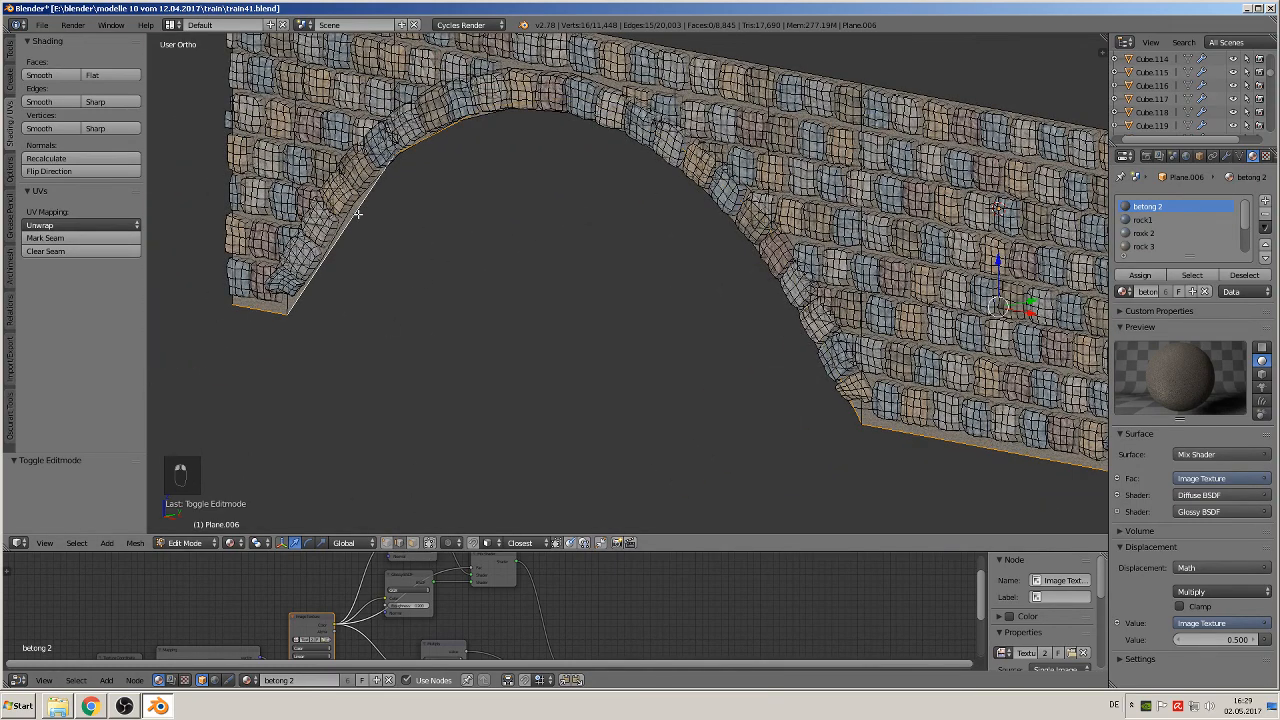
pyautogui.scroll(-6, 592, 252)
pyautogui.keyDown('shift'); pyautogui.moveTo(693, 294); pyautogui.dragTo(467, 318, button='middle'); pyautogui.keyUp('shift')
pyautogui.press('e')
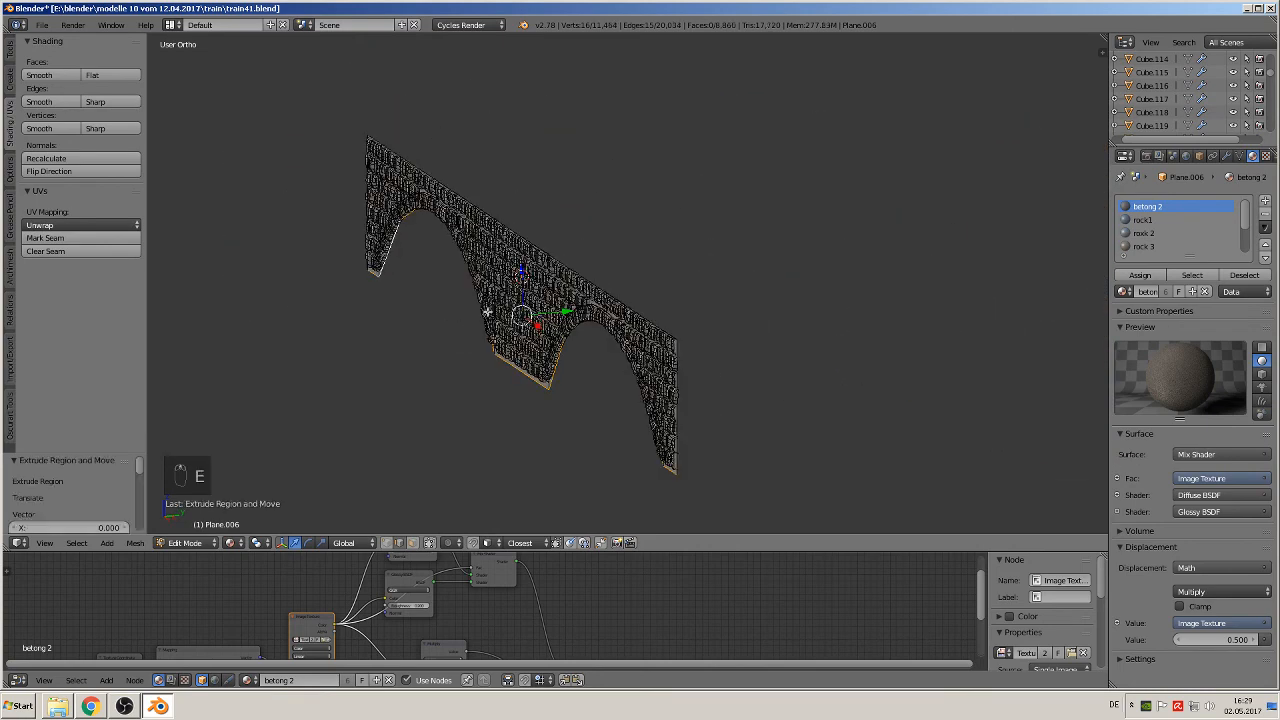
pyautogui.click(690, 274)
pyautogui.press('Tab')
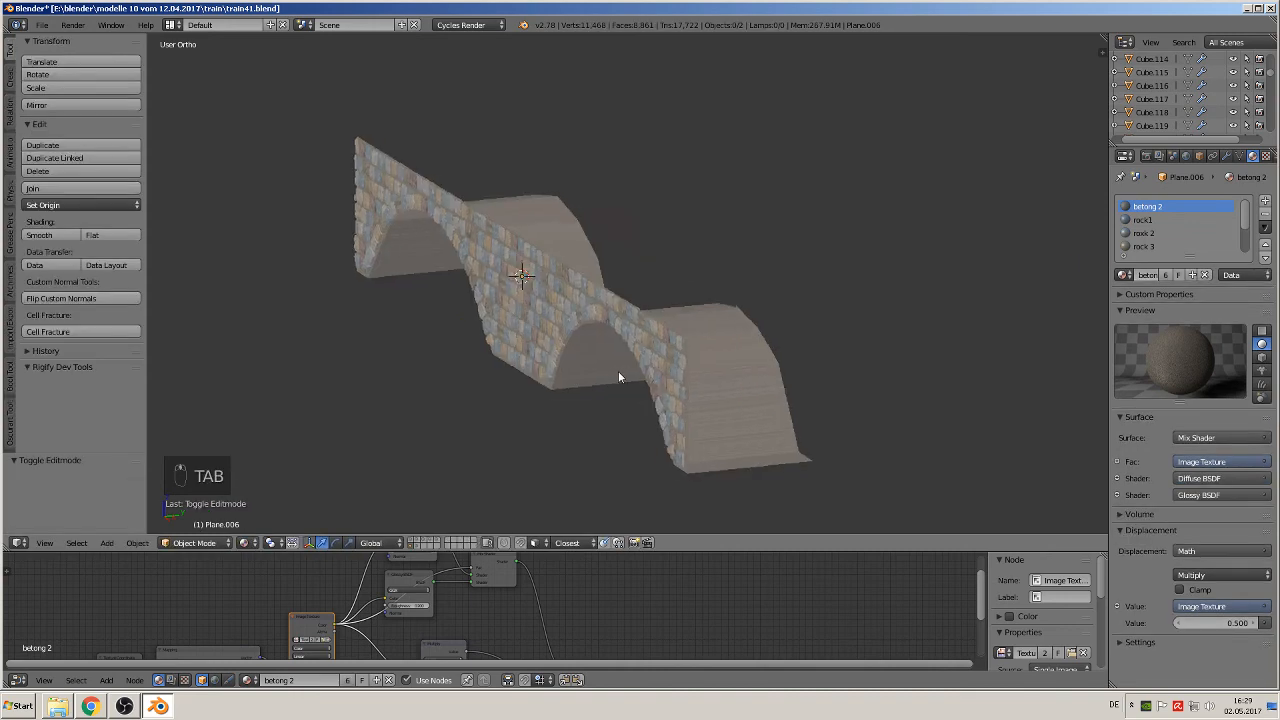
# Step: Inspect the stretched texture on the arch undersides and try to apply the bridge object's transforms
pyautogui.moveTo(618, 371); pyautogui.dragTo(686, 357, button='middle')
pyautogui.moveTo(559, 336); pyautogui.dragTo(523, 277, button='middle')
pyautogui.scroll(4, 651, 380)
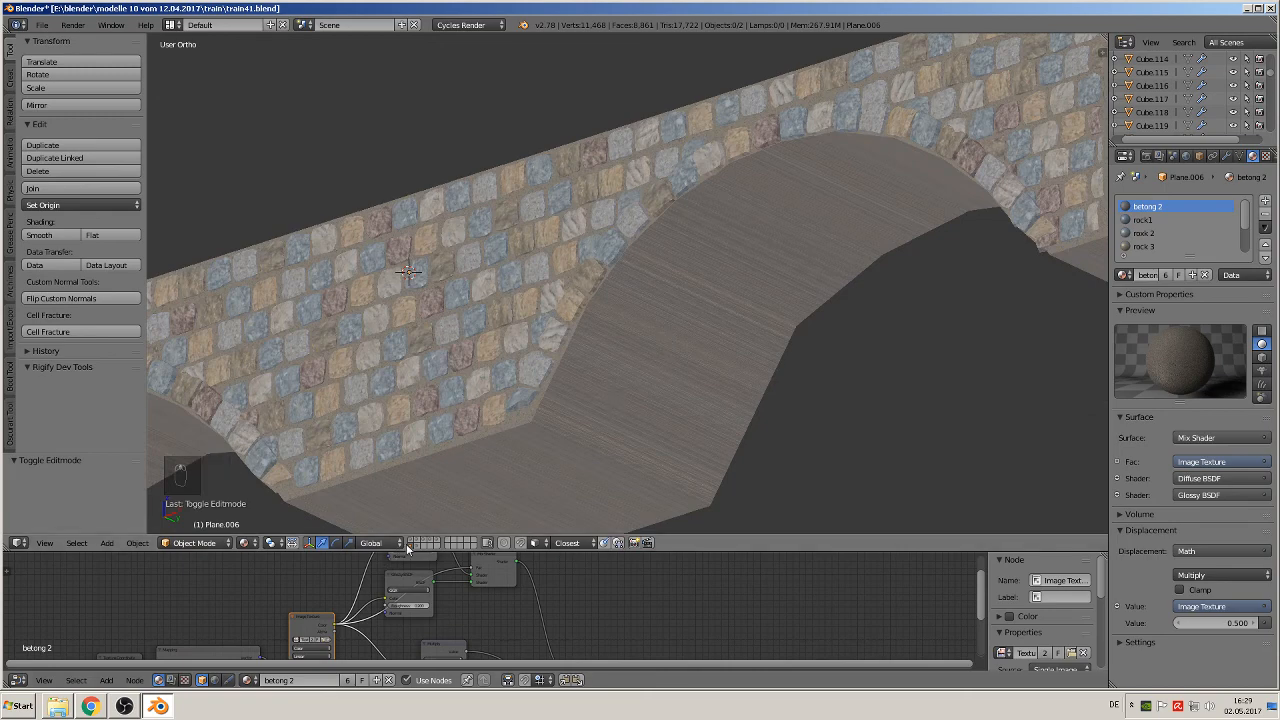
pyautogui.press('Tab')
pyautogui.scroll(-2, 630, 404)
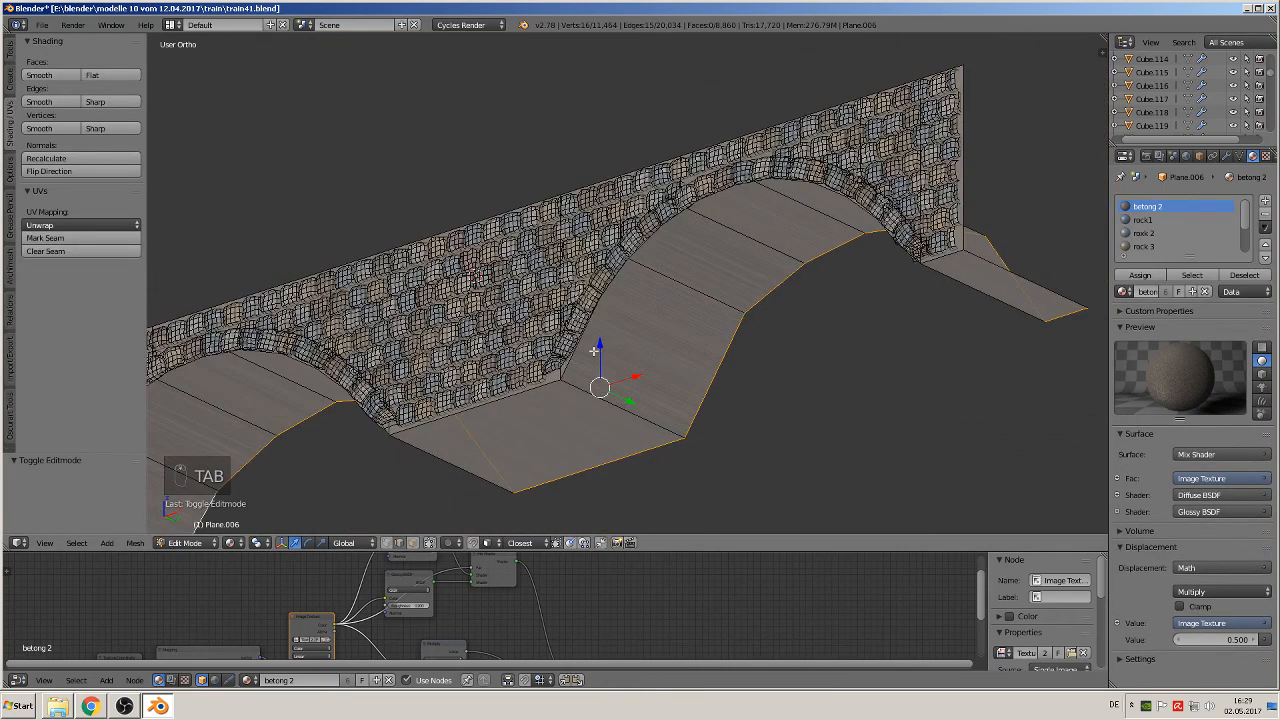
pyautogui.press('Tab')
pyautogui.moveTo(598, 366); pyautogui.dragTo(640, 402, button='middle')
pyautogui.click(137, 543)
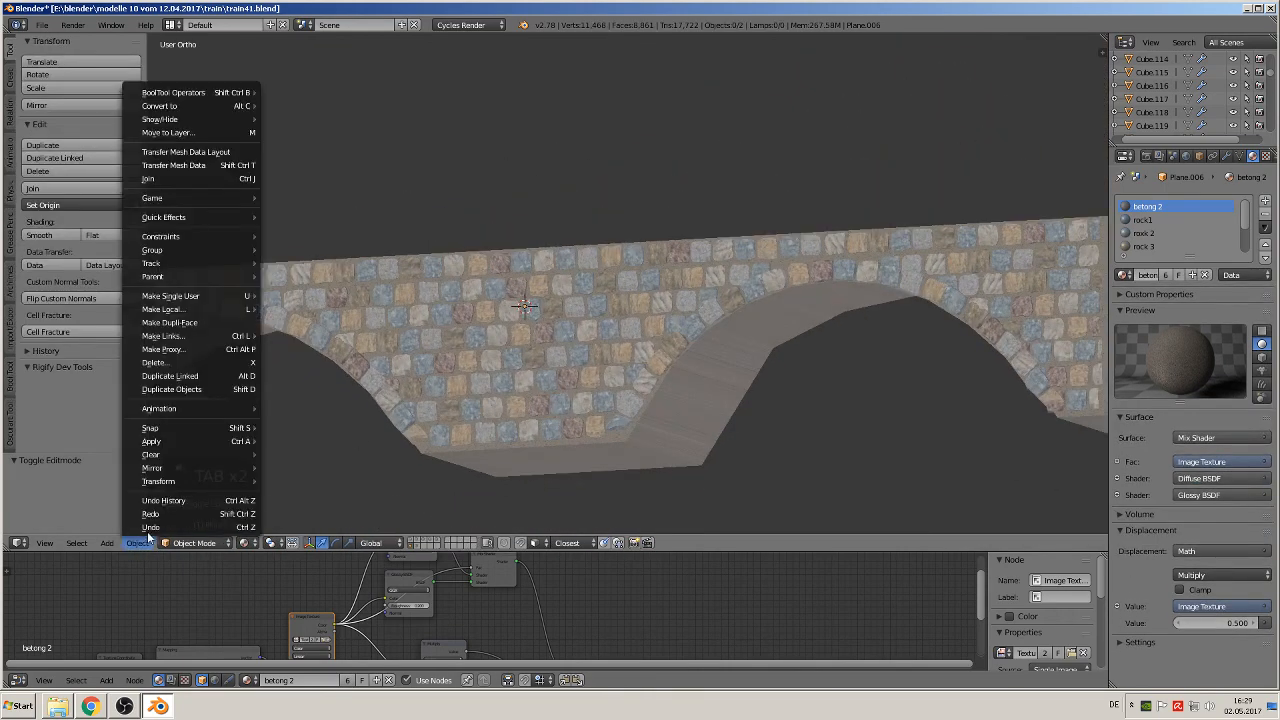
pyautogui.moveTo(182, 442)
pyautogui.click(308, 481)
# Step: Unwrap the extruded arch underside and pier base faces with Smart UV Project, using an angle limit of 66 and island margin of 0
pyautogui.press('Tab')
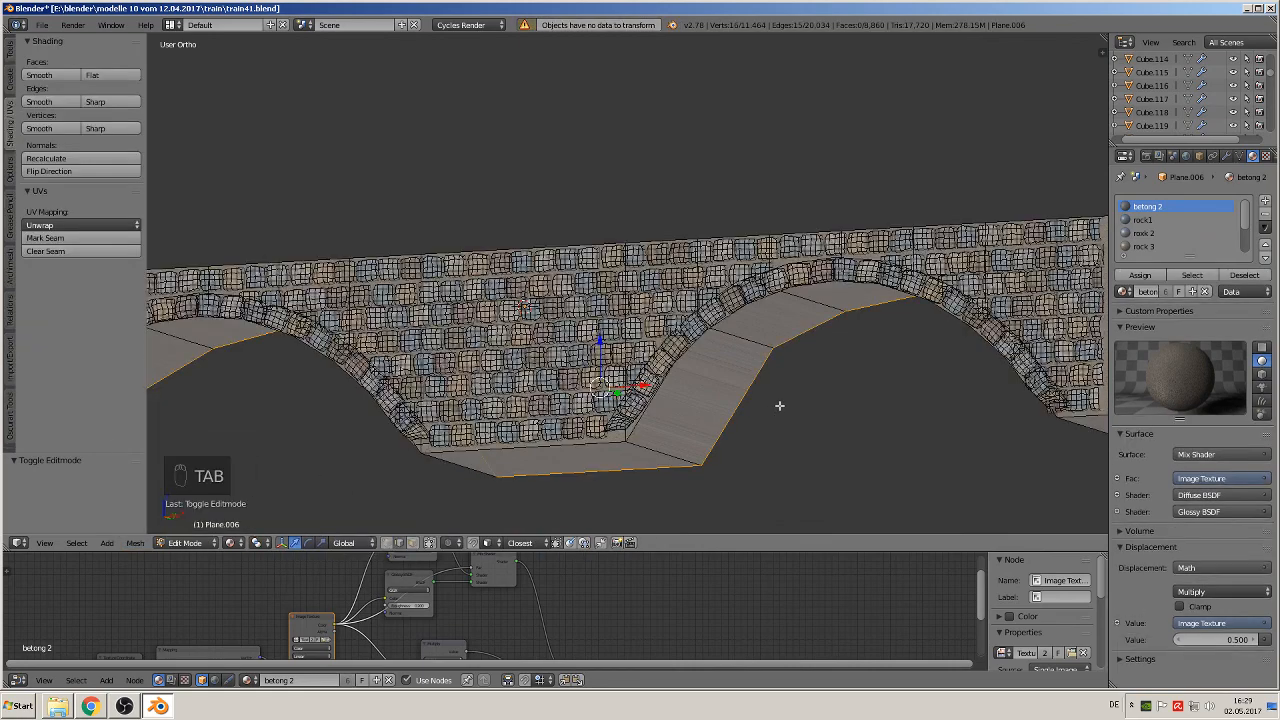
pyautogui.moveTo(777, 405); pyautogui.dragTo(620, 490, button='middle')
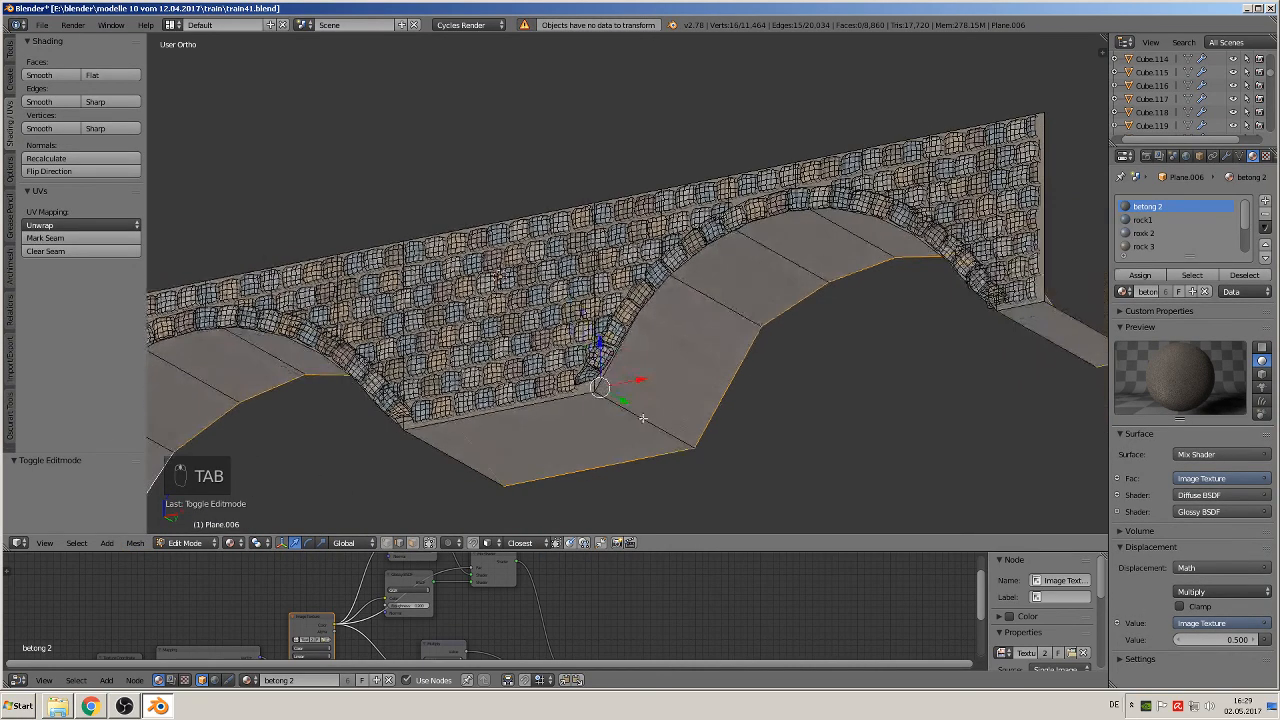
pyautogui.click(413, 542)
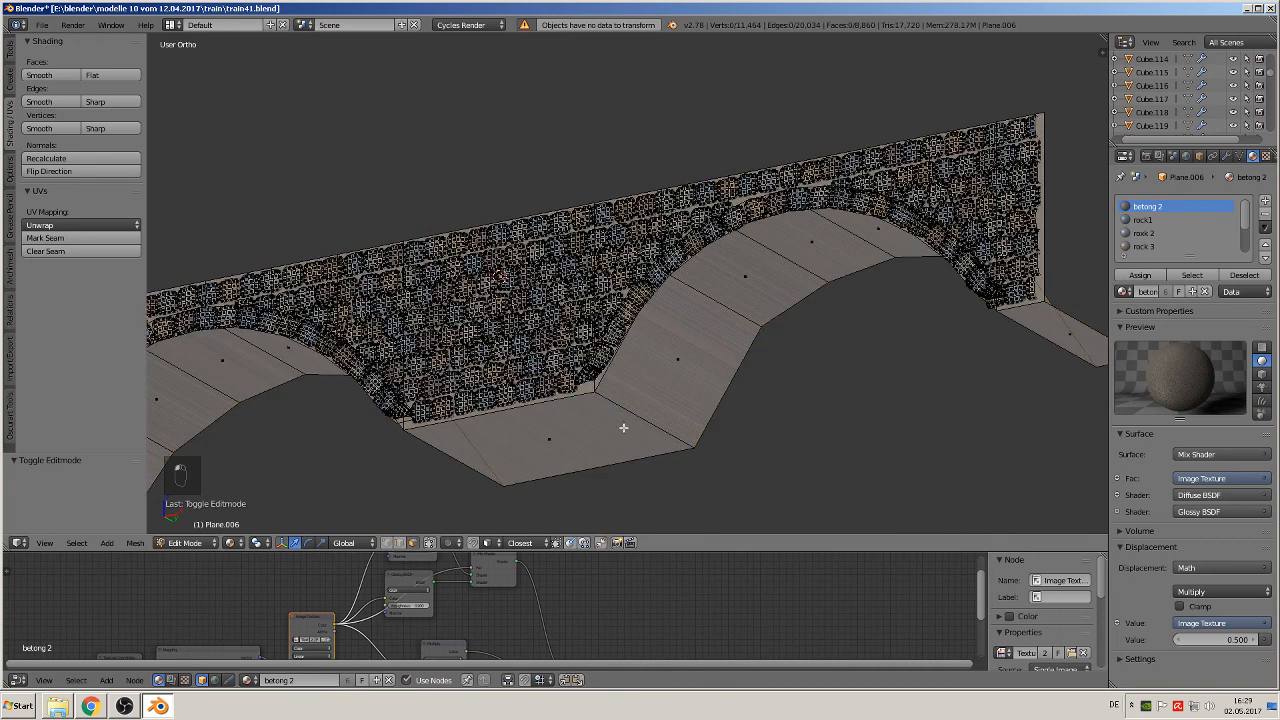
pyautogui.keyDown('alt'); pyautogui.click(643, 400); pyautogui.keyUp('alt')
pyautogui.press('u')
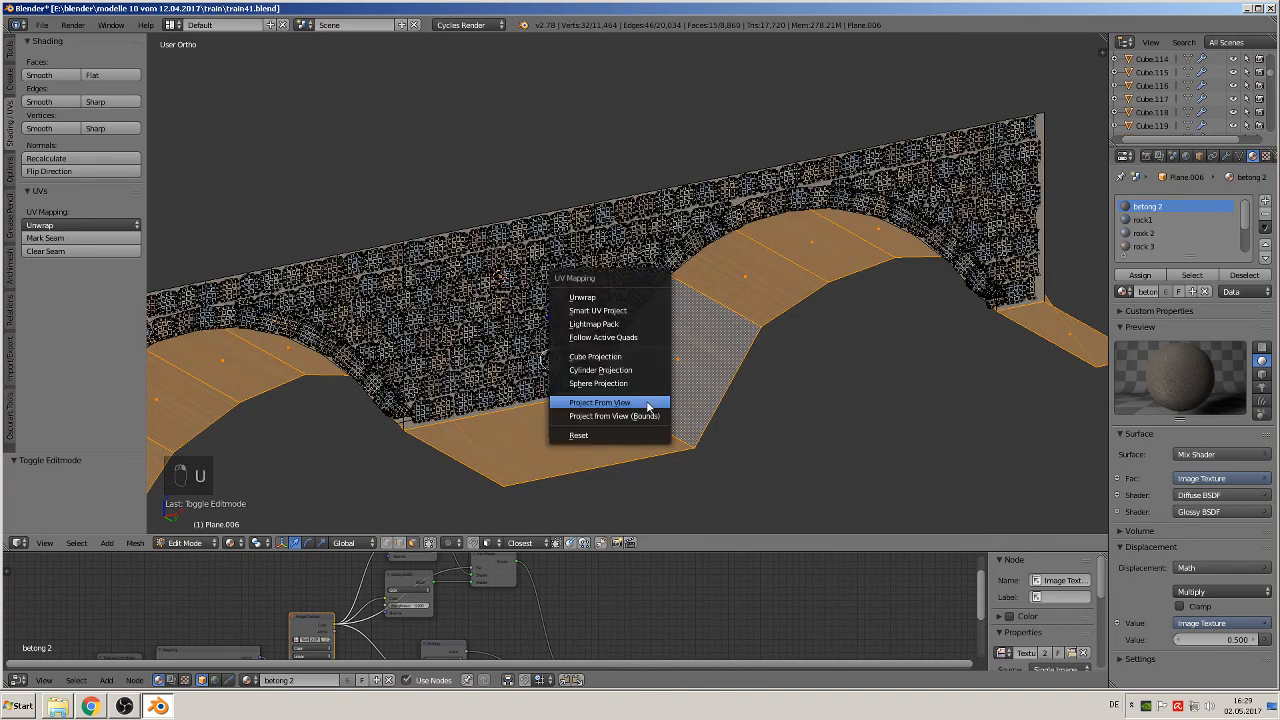
pyautogui.click(630, 312)
pyautogui.click(627, 410)
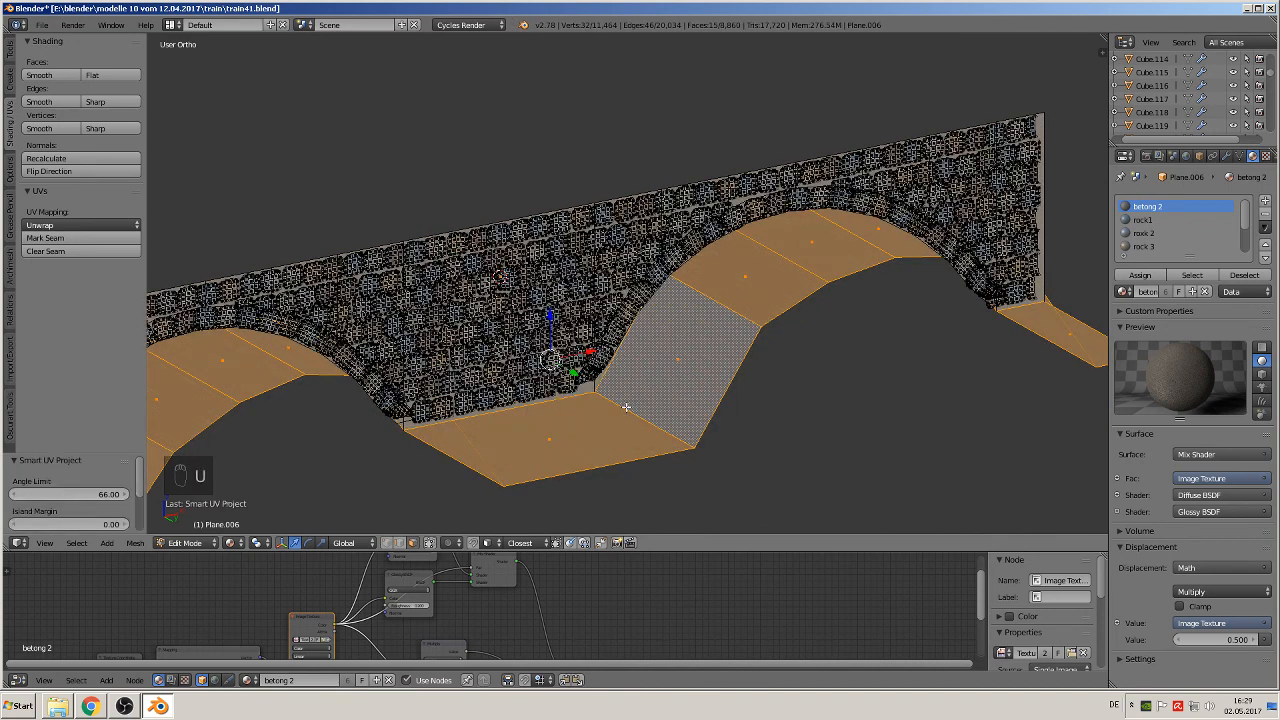
pyautogui.press('Tab')
# Step: Check the unwrapped concrete on the arch undersides and save the changes to train41.blend
pyautogui.moveTo(640, 391); pyautogui.dragTo(663, 360, button='middle')
pyautogui.scroll(-3, 692, 420)
pyautogui.scroll(4, 680, 350)
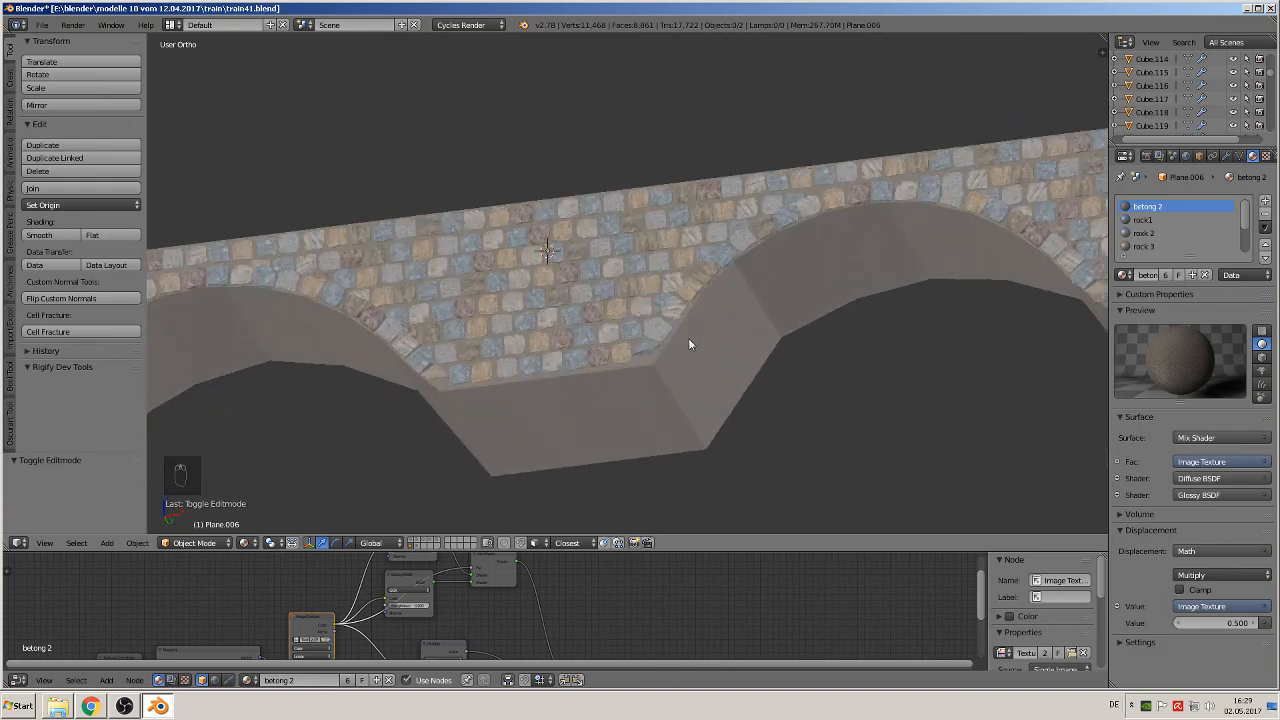
pyautogui.moveTo(843, 291); pyautogui.dragTo(727, 407, button='middle')
pyautogui.scroll(-3, 714, 386)
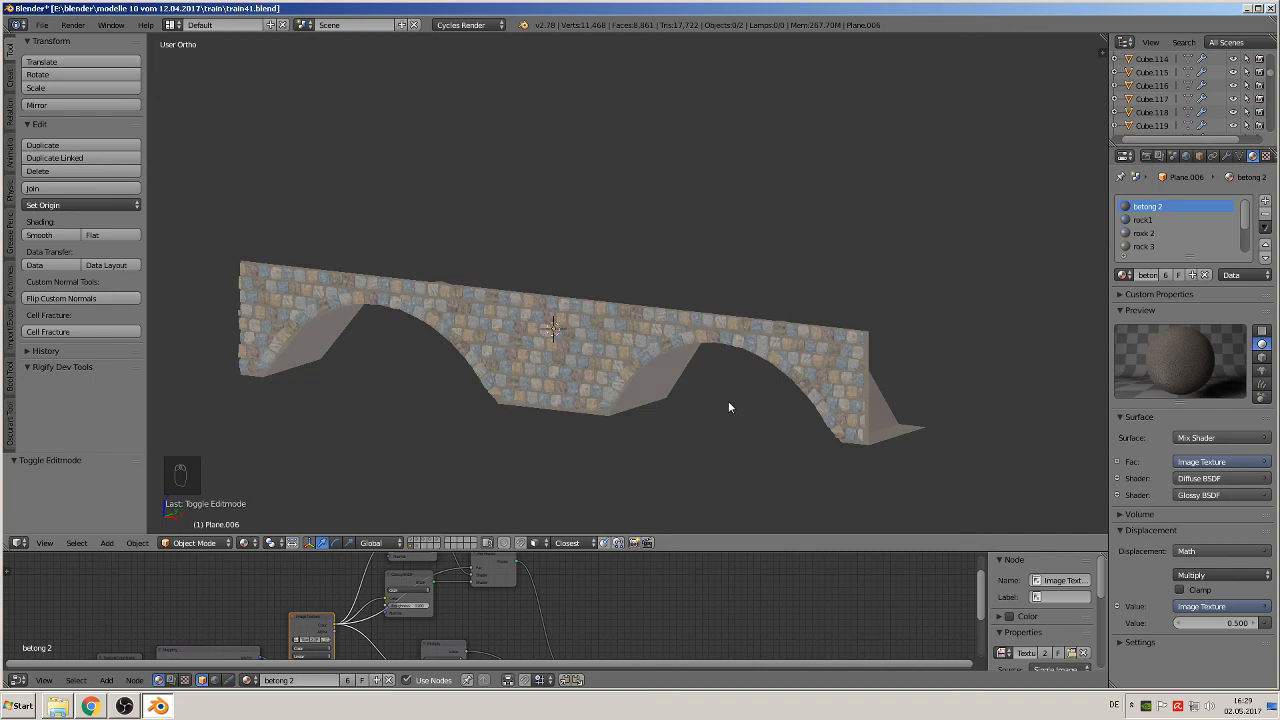
pyautogui.click(42, 24)
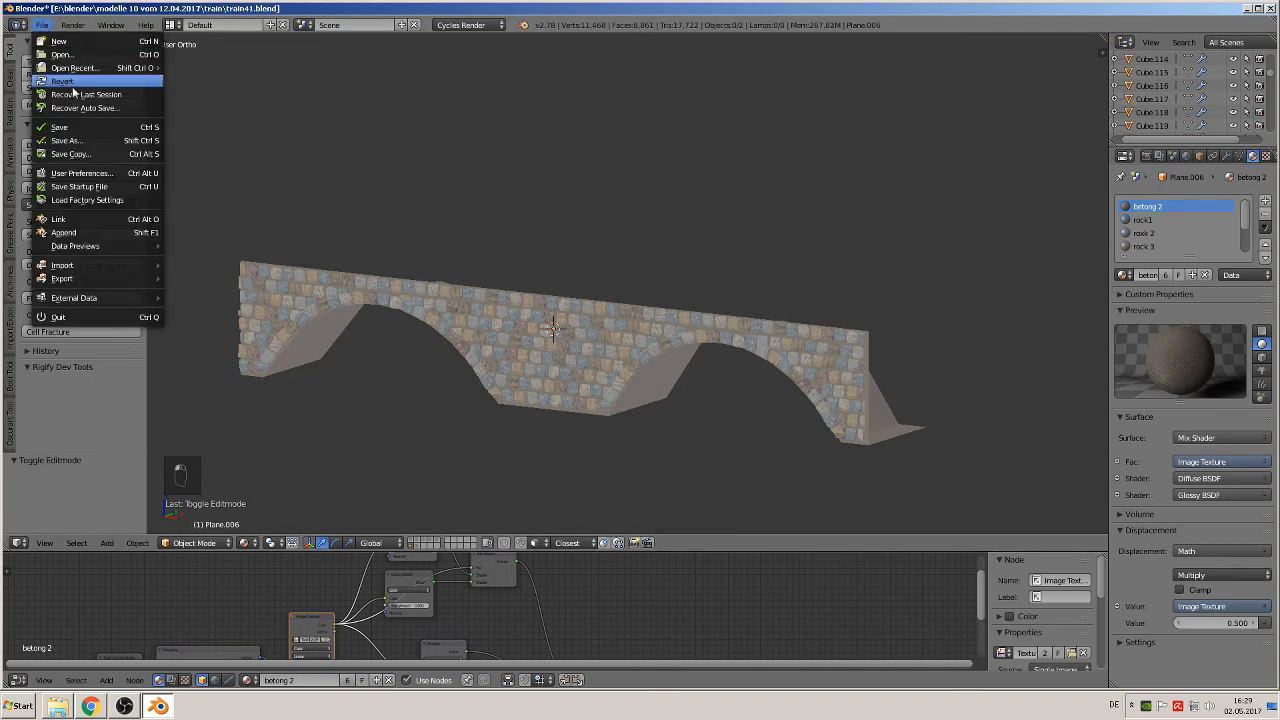
# Step: Examine the stonework and arch undersides in Rendered viewport shading, and leave the rendered view
pyautogui.scroll(5, 412, 416)
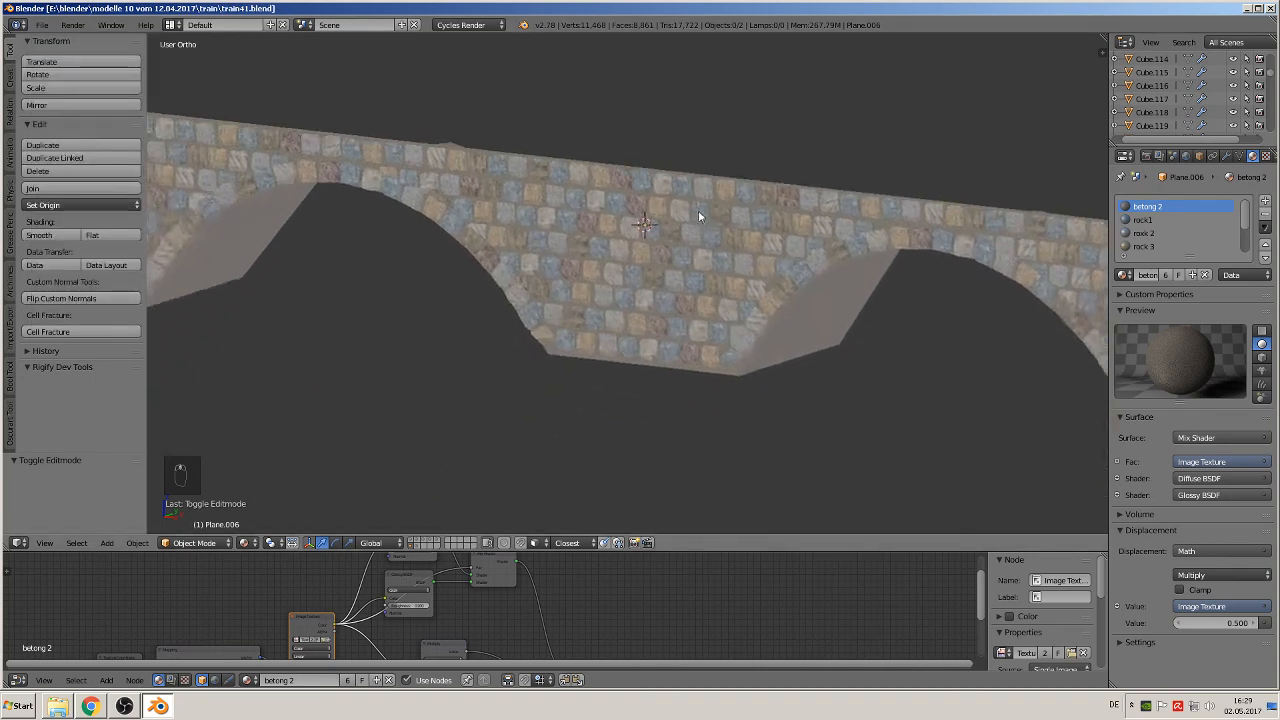
pyautogui.scroll(2, 698, 210)
pyautogui.click(244, 542)
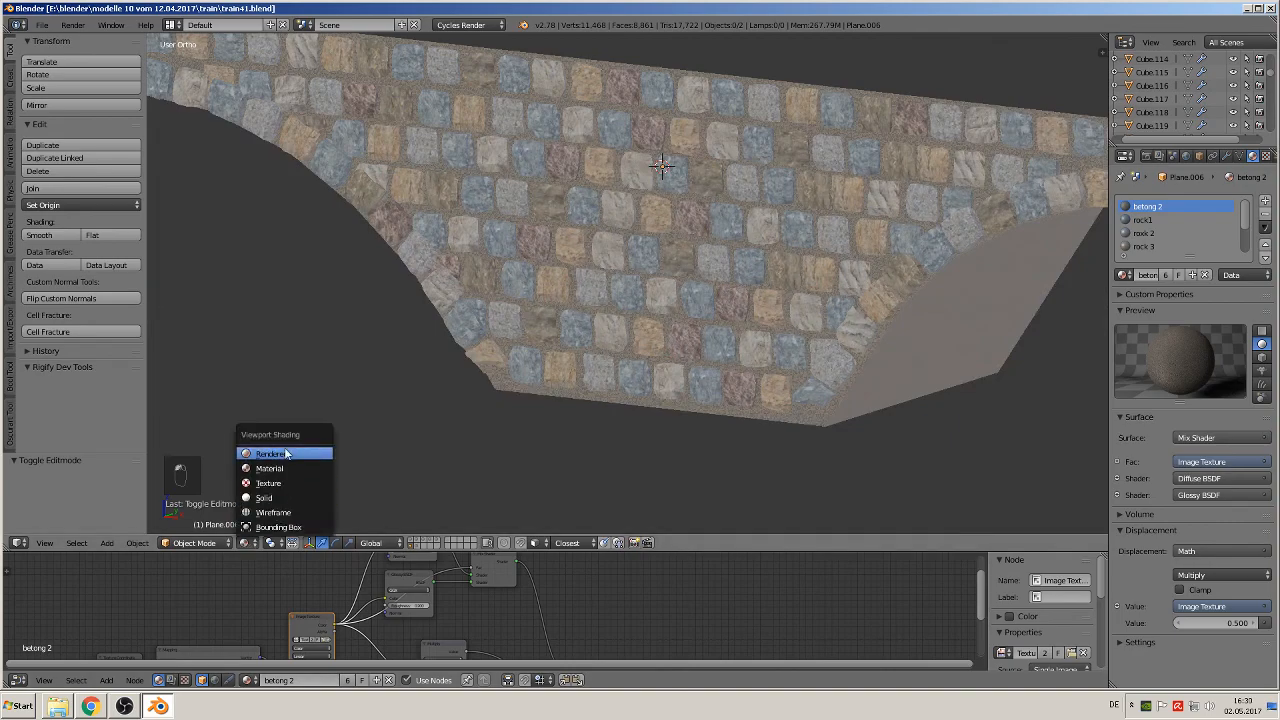
pyautogui.click(270, 454)
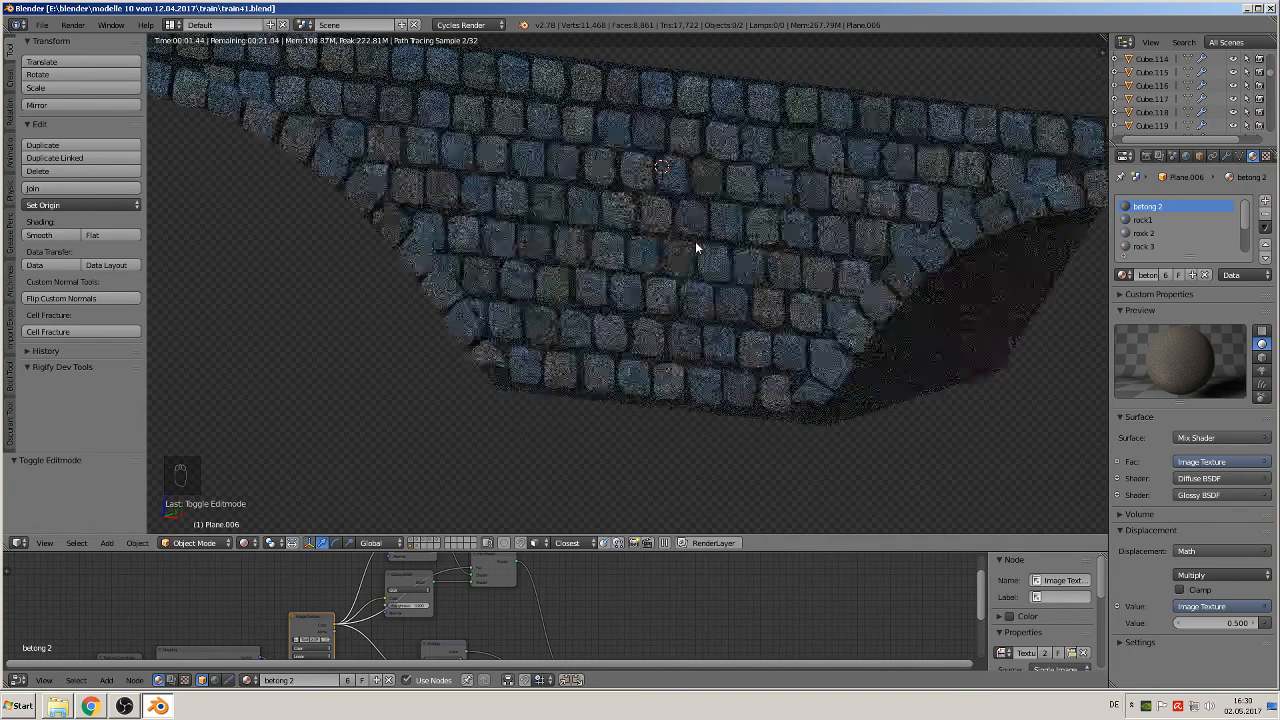
pyautogui.moveTo(748, 271); pyautogui.dragTo(773, 345, button='middle')
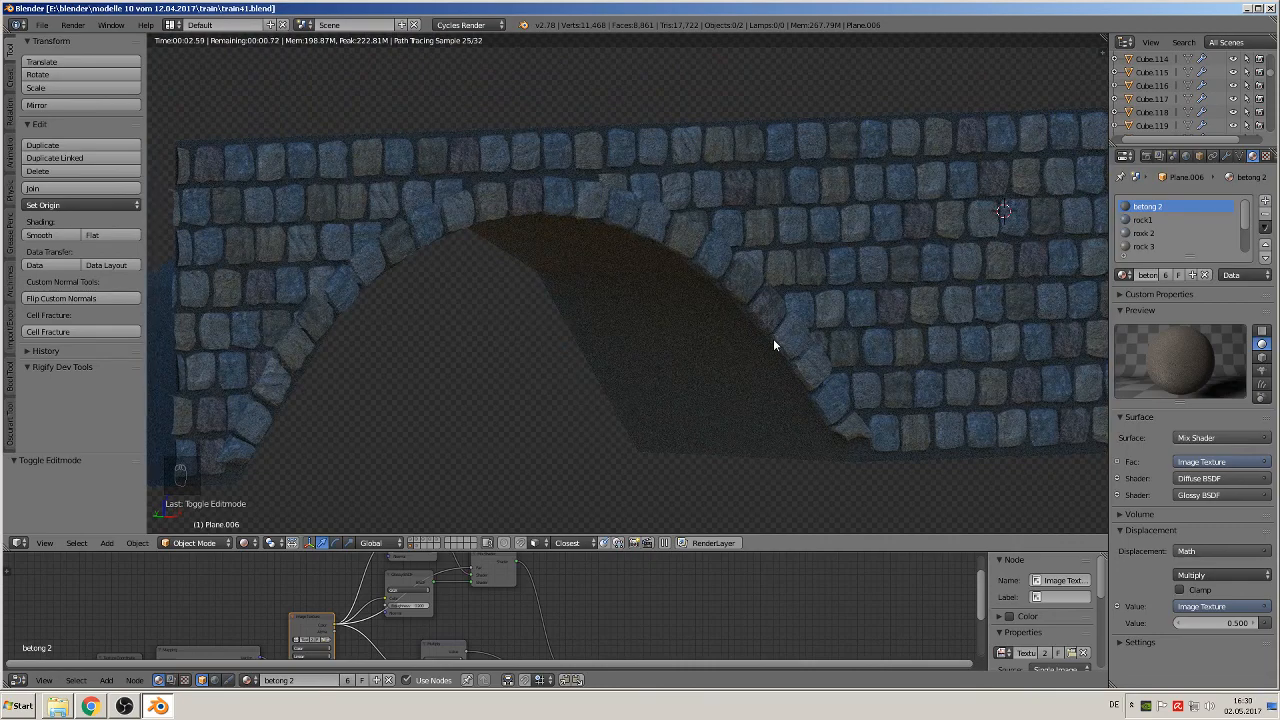
pyautogui.scroll(-2, 778, 350)
pyautogui.moveTo(782, 365); pyautogui.dragTo(651, 366, button='middle')
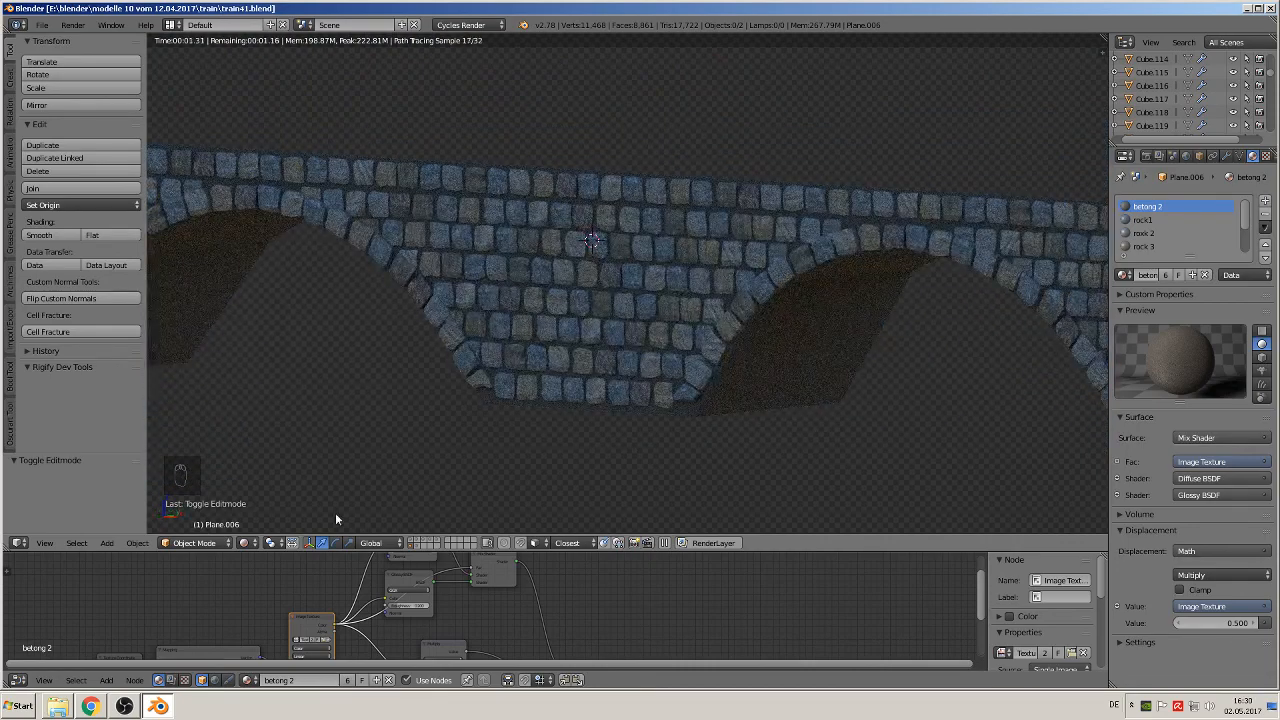
pyautogui.click(246, 542)
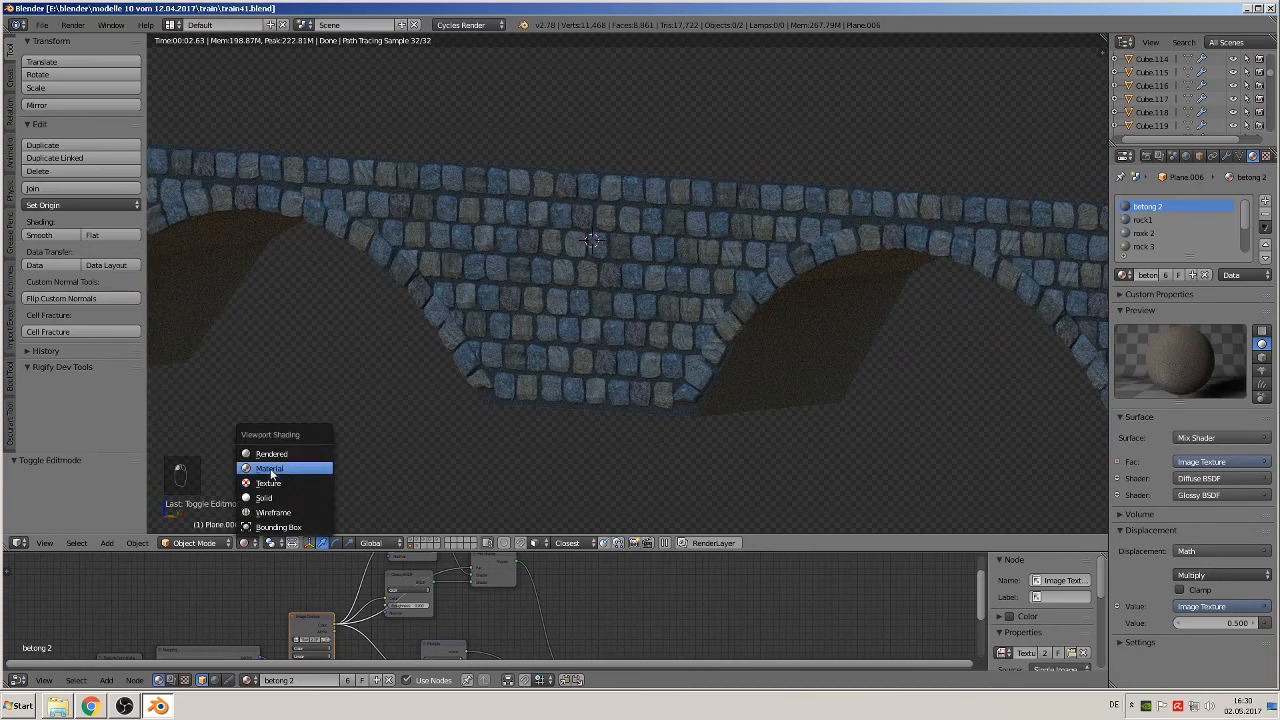
pyautogui.click(285, 482)
# Step: Save the scene as a new file named train42.blend in the train folder
pyautogui.click(53, 30)
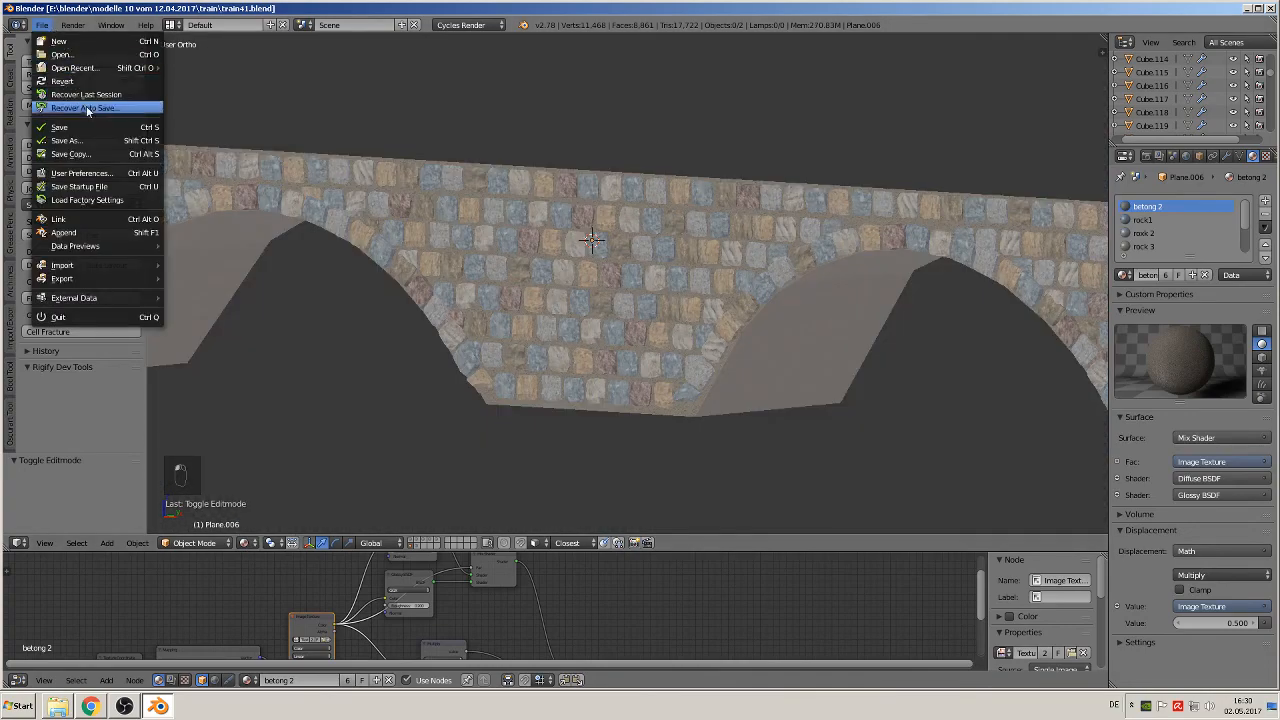
pyautogui.click(75, 131)
pyautogui.click(201, 76)
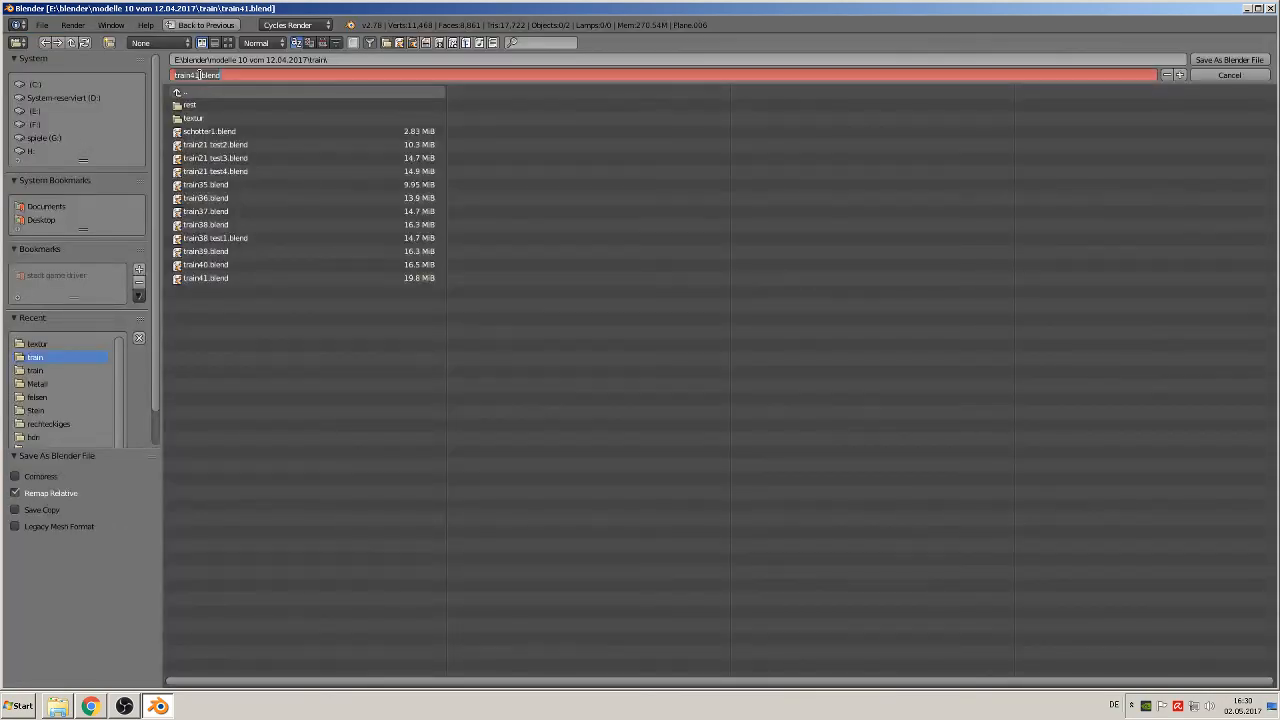
pyautogui.click(201, 76)
pyautogui.press('BackSpace')
pyautogui.write('2')
pyautogui.click(1250, 62)
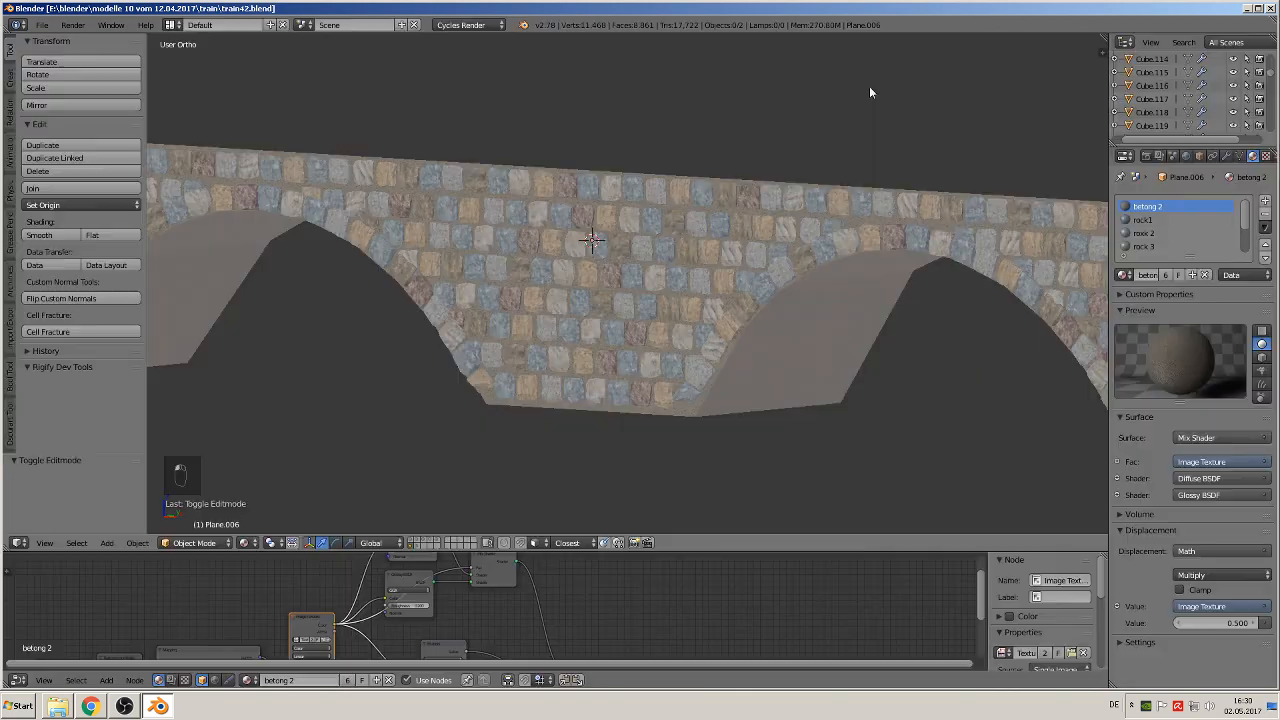
pyautogui.scroll(-2, 588, 433)
pyautogui.scroll(1, 619, 440)
pyautogui.moveTo(619, 441); pyautogui.dragTo(590, 443, button='middle')
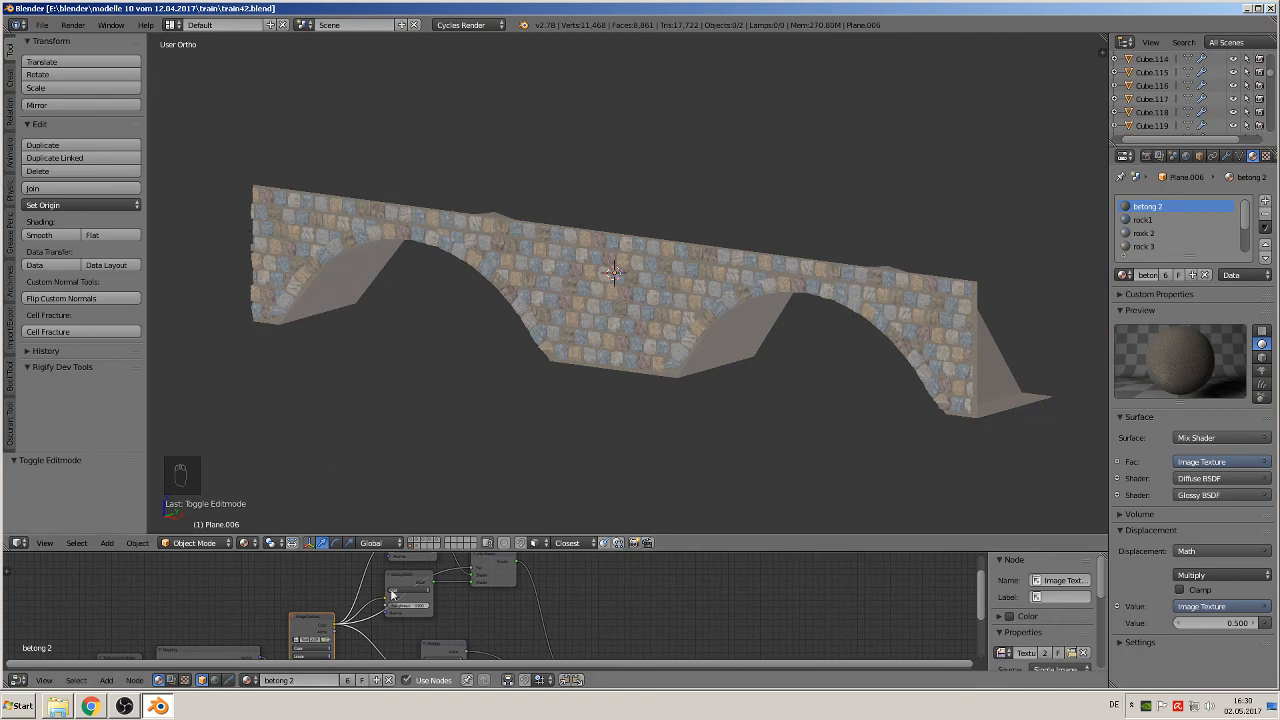
pyautogui.click(125, 708)
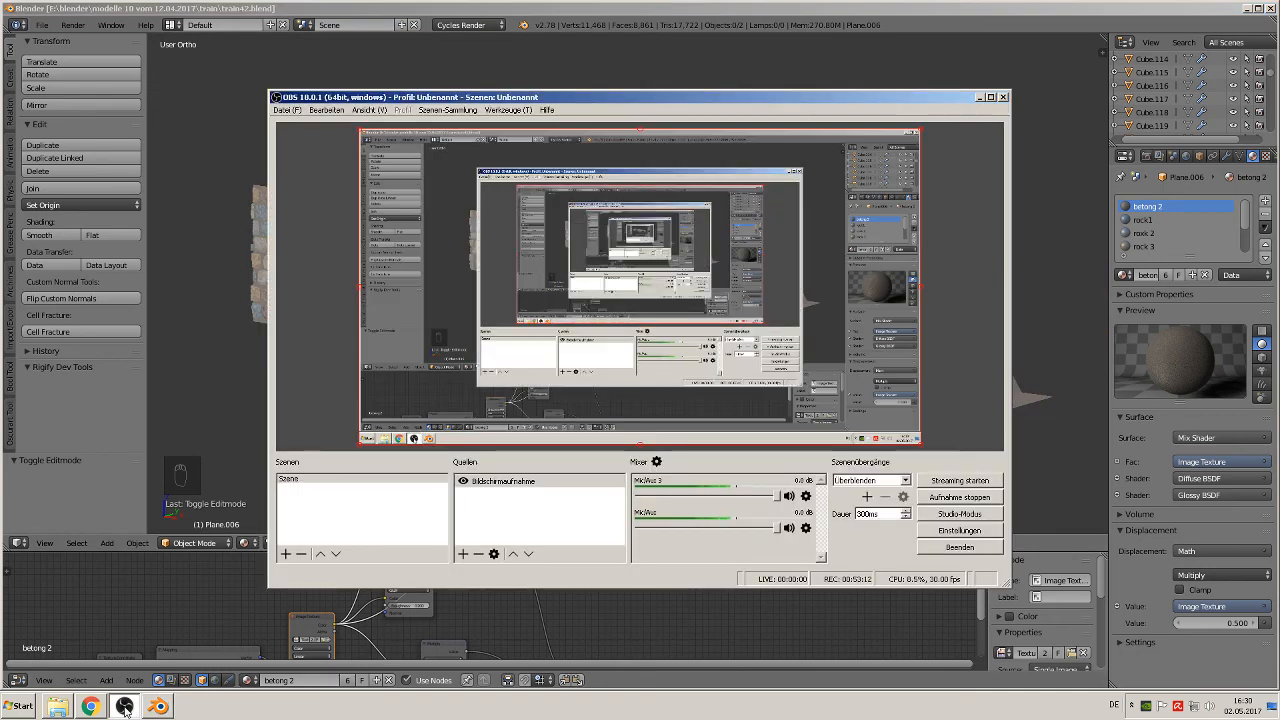